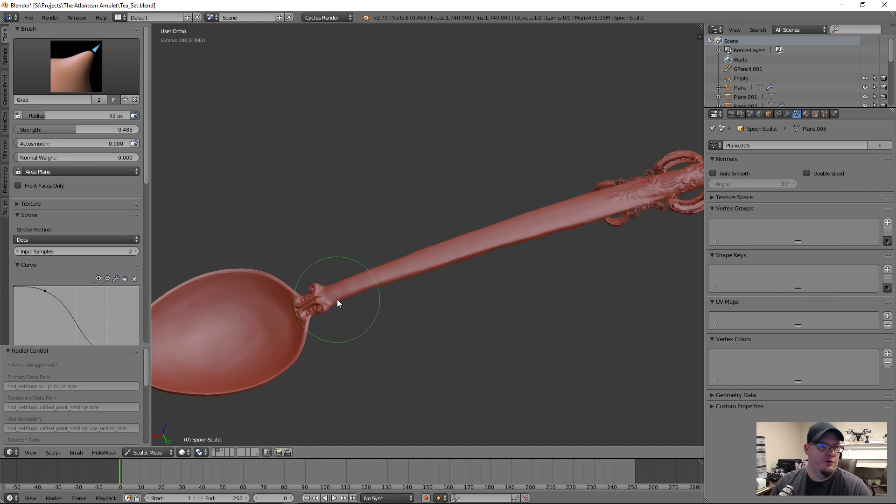
# - Examine the sculpted spoon's handle, from the flowers and beaded loops at its end along the plain shaft
pyautogui.moveTo(552, 264); pyautogui.dragTo(434, 320, button='middle')
pyautogui.scroll(4, 517, 306)
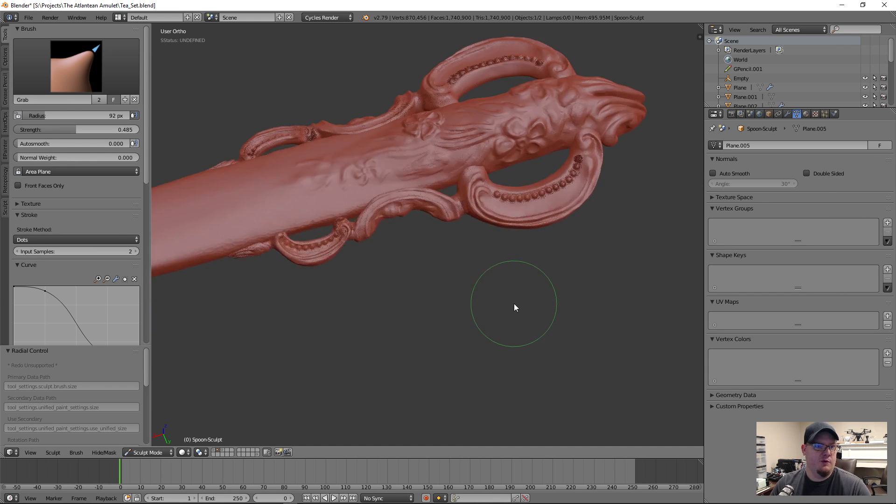
pyautogui.moveTo(516, 307)
pyautogui.mouseDown(button='middle')
pyautogui.moveTo(486, 317)
pyautogui.moveTo(516, 265)
pyautogui.moveTo(439, 271)
pyautogui.moveTo(451, 301)
pyautogui.moveTo(429, 293)
pyautogui.moveTo(477, 297)
pyautogui.mouseUp(button='middle')
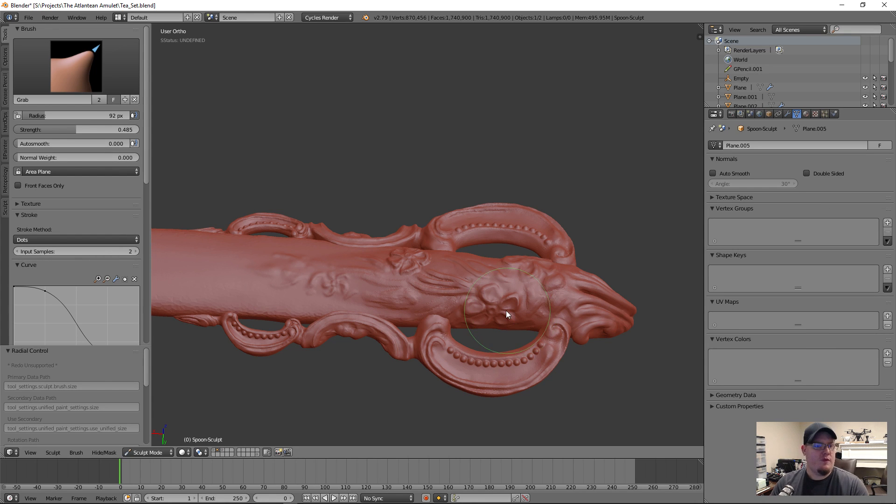
pyautogui.scroll(-1, 503, 307)
pyautogui.moveTo(451, 284); pyautogui.dragTo(428, 300, button='middle')
pyautogui.scroll(2, 582, 110)
pyautogui.keyDown('shift'); pyautogui.moveTo(582, 110); pyautogui.dragTo(654, 28, button='middle'); pyautogui.keyUp('shift')
pyautogui.keyDown('shift'); pyautogui.moveTo(372, 326); pyautogui.dragTo(547, 149, button='middle'); pyautogui.keyUp('shift')
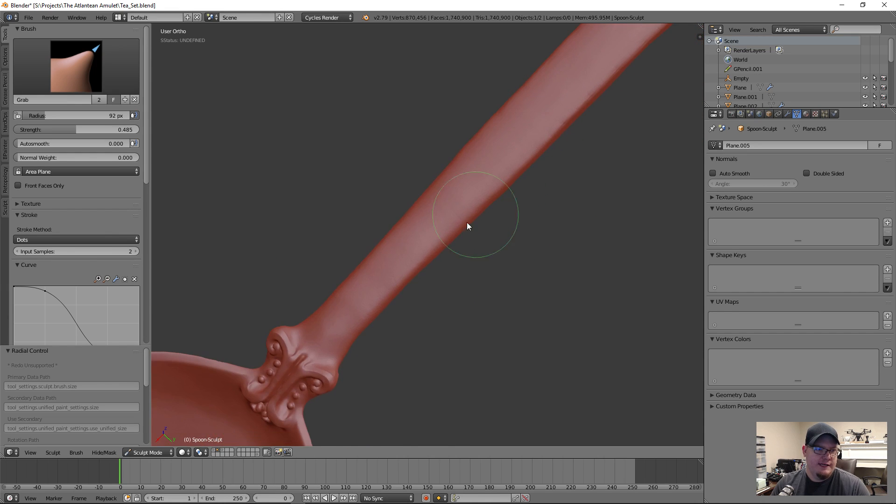
# - Examine the scrollwork collar joining the handle to the bowl, including its beads and small curls
pyautogui.keyDown('shift'); pyautogui.moveTo(446, 245); pyautogui.dragTo(548, 96, button='middle'); pyautogui.keyUp('shift')
pyautogui.moveTo(472, 260)
pyautogui.mouseDown(button='middle')
pyautogui.moveTo(487, 221)
pyautogui.moveTo(481, 243)
pyautogui.mouseUp(button='middle')
pyautogui.scroll(6, 397, 313)
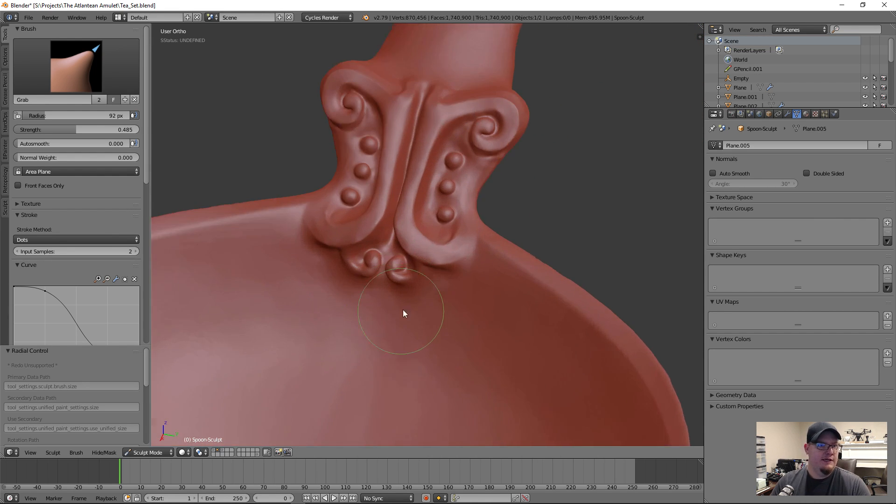
pyautogui.moveTo(493, 160)
pyautogui.keyDown('shift'); pyautogui.mouseDown(button='middle')
pyautogui.moveTo(469, 228)
pyautogui.moveTo(467, 207)
pyautogui.mouseUp(button='middle'); pyautogui.keyUp('shift')
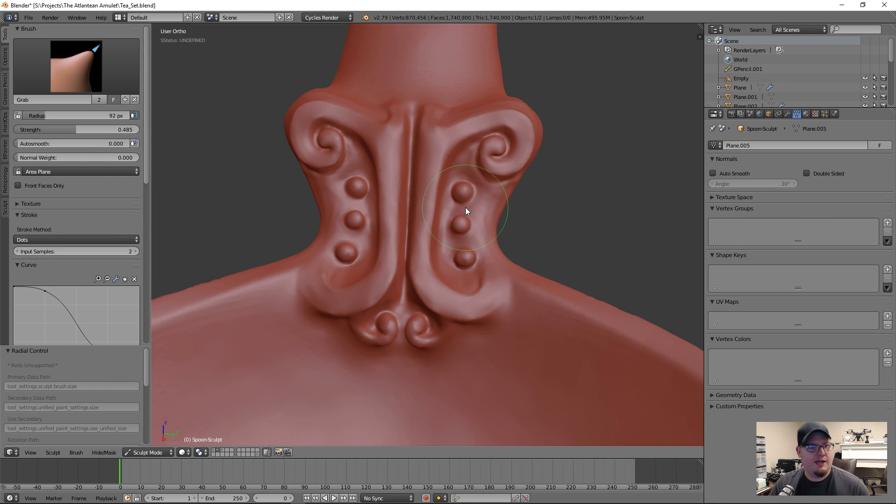
pyautogui.scroll(2, 430, 257)
pyautogui.moveTo(431, 257)
pyautogui.mouseDown(button='middle')
pyautogui.moveTo(441, 234)
pyautogui.moveTo(443, 249)
pyautogui.mouseUp(button='middle')
pyautogui.scroll(-3, 434, 329)
# - Inspect the outer underside of the spoon's bowl from several angles
pyautogui.moveTo(457, 318)
pyautogui.mouseDown(button='middle')
pyautogui.moveTo(469, 231)
pyautogui.moveTo(475, 220)
pyautogui.moveTo(492, 234)
pyautogui.moveTo(490, 216)
pyautogui.moveTo(480, 226)
pyautogui.mouseUp(button='middle')
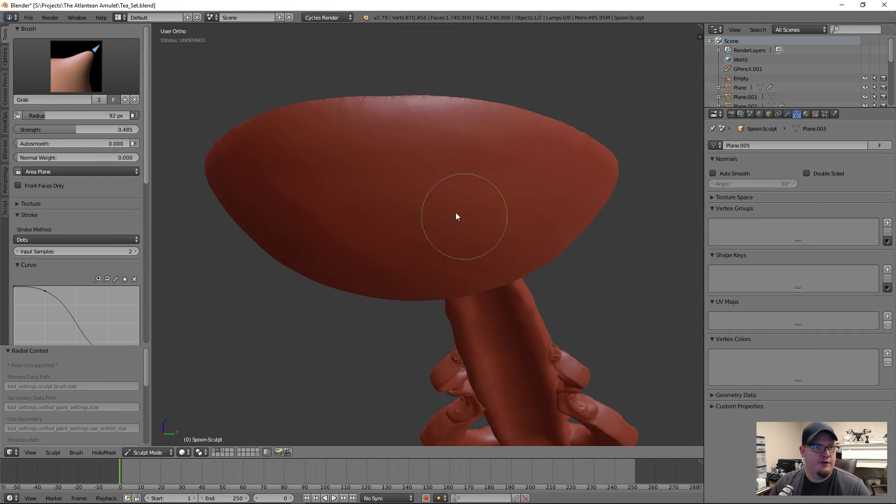
pyautogui.scroll(4, 476, 140)
pyautogui.scroll(-4, 500, 276)
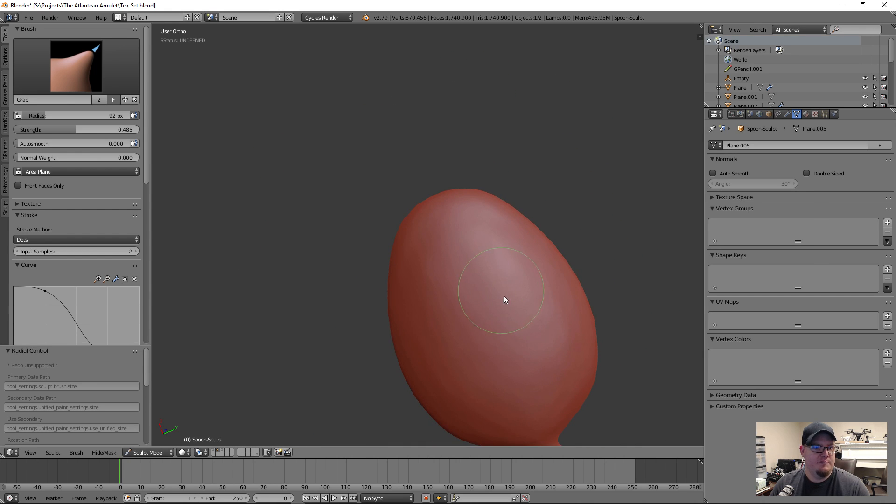
pyautogui.moveTo(500, 250); pyautogui.dragTo(513, 344, button='middle')
pyautogui.moveTo(518, 290)
pyautogui.mouseDown(button='middle')
pyautogui.moveTo(584, 290)
pyautogui.moveTo(538, 265)
pyautogui.moveTo(556, 256)
pyautogui.mouseUp(button='middle')
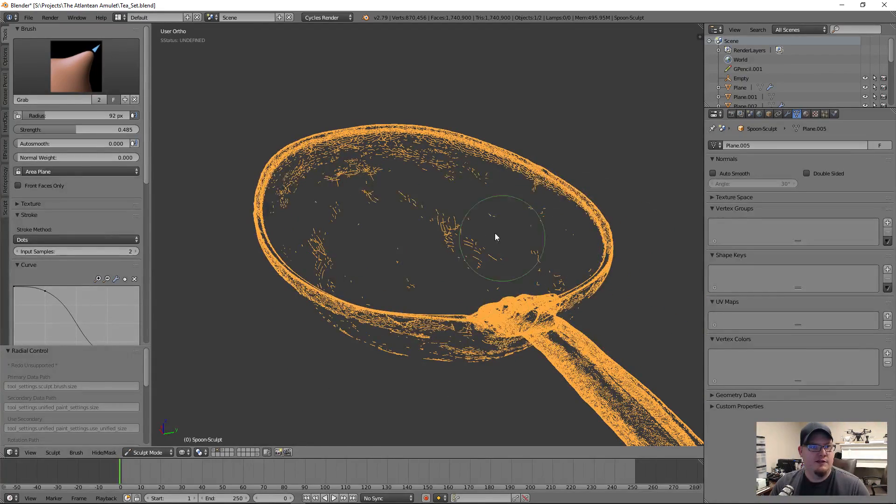
# - Inspect the dense sculpt mesh of the whole spoon in wireframe display, and return to solid shading
pyautogui.keyDown('shift'); pyautogui.moveTo(601, 314); pyautogui.dragTo(499, 248, button='middle'); pyautogui.keyUp('shift')
pyautogui.moveTo(499, 249)
pyautogui.mouseDown(button='middle')
pyautogui.moveTo(540, 291)
pyautogui.moveTo(574, 301)
pyautogui.mouseUp(button='middle')
pyautogui.scroll(1, 439, 280)
pyautogui.scroll(-1, 470, 290)
pyautogui.scroll(-8, 470, 290)
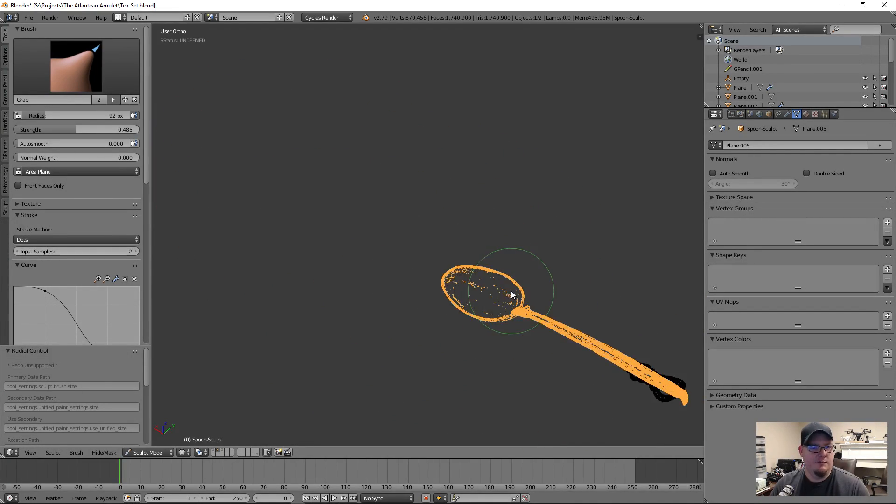
pyautogui.scroll(5, 512, 290)
pyautogui.press('z')
# - Examine the inside and rim of the bowl up to the scrollwork collar in solid shading
pyautogui.scroll(5, 480, 254)
pyautogui.moveTo(422, 177)
pyautogui.mouseDown(button='middle')
pyautogui.moveTo(451, 263)
pyautogui.moveTo(525, 278)
pyautogui.mouseUp(button='middle')
pyautogui.scroll(1, 396, 299)
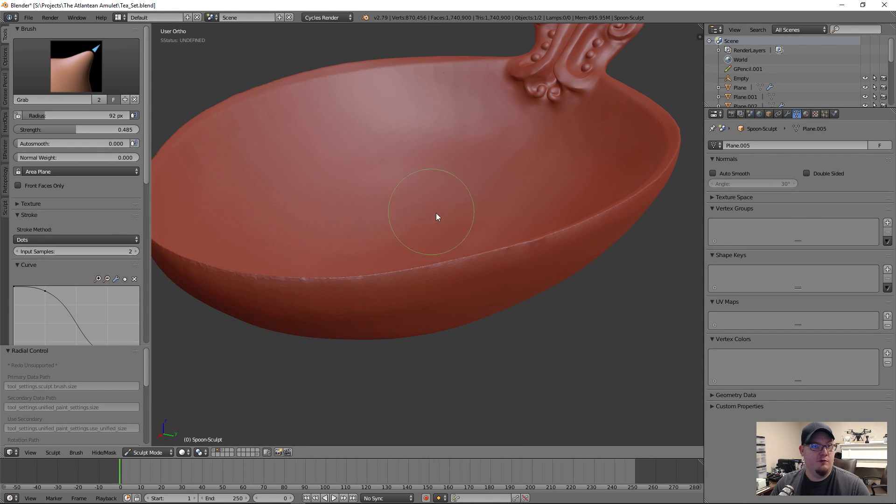
pyautogui.moveTo(458, 182)
pyautogui.mouseDown(button='middle')
pyautogui.moveTo(416, 257)
pyautogui.moveTo(514, 261)
pyautogui.moveTo(534, 281)
pyautogui.mouseUp(button='middle')
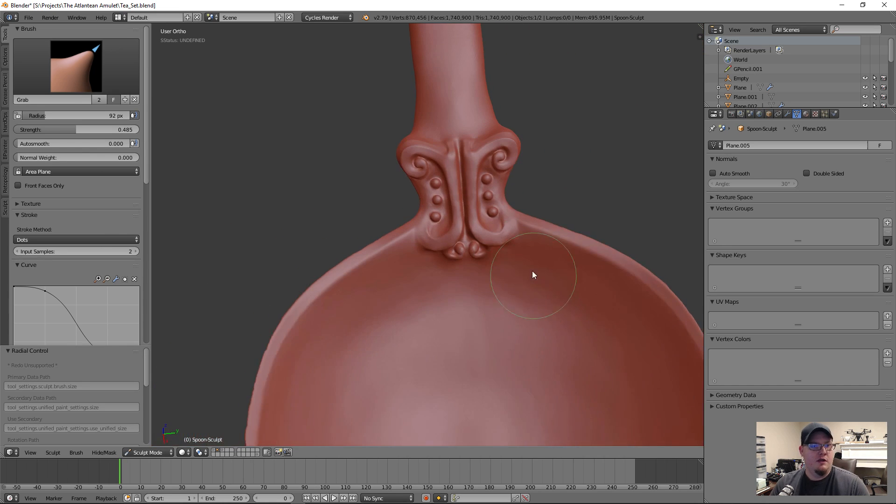
pyautogui.scroll(1, 478, 290)
pyautogui.scroll(3, 476, 288)
pyautogui.scroll(-1, 469, 292)
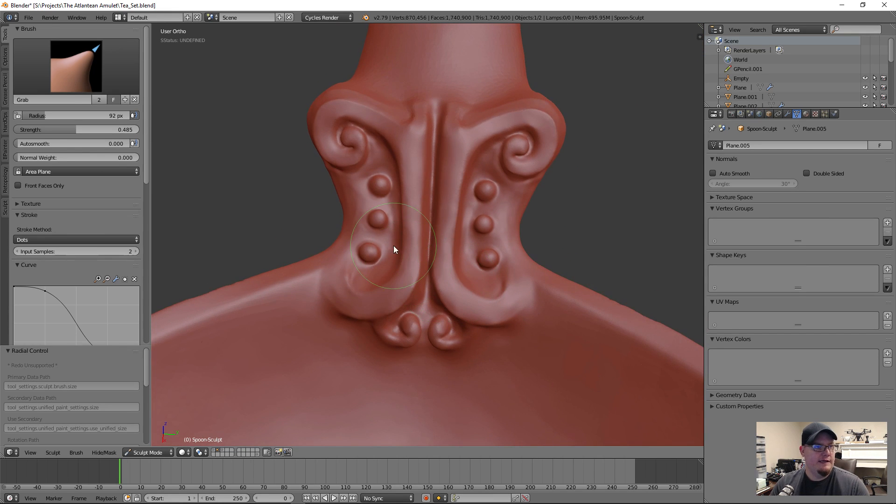
# - Close in on the two small curls under the collar and look over the available sculpting brushes without changing the brush
pyautogui.moveTo(502, 503)
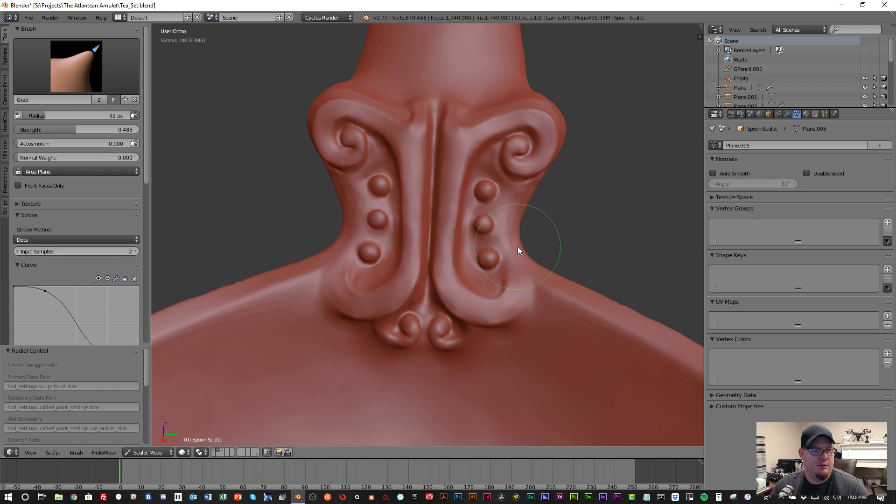
pyautogui.scroll(3, 470, 260)
pyautogui.scroll(1, 470, 318)
pyautogui.moveTo(458, 354)
pyautogui.mouseDown(button='middle')
pyautogui.moveTo(449, 331)
pyautogui.moveTo(422, 350)
pyautogui.moveTo(458, 301)
pyautogui.moveTo(455, 283)
pyautogui.mouseUp(button='middle')
pyautogui.scroll(1, 458, 298)
pyautogui.click(107, 68)
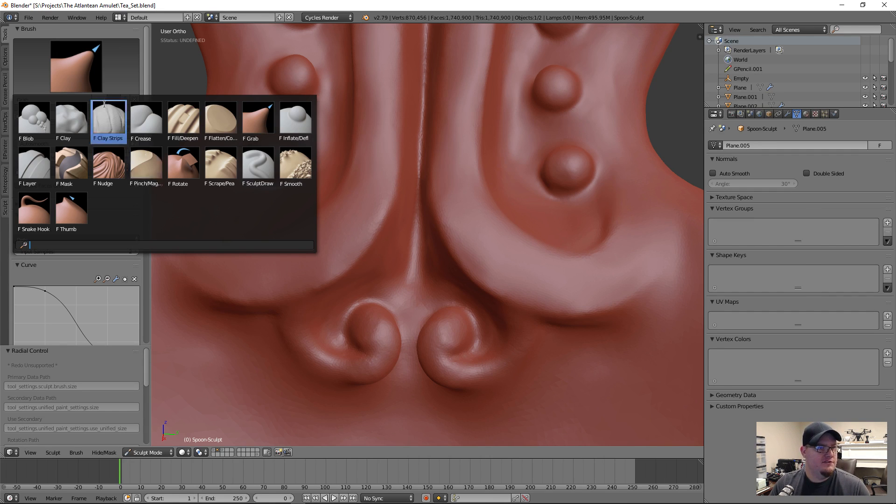
pyautogui.press('Escape')
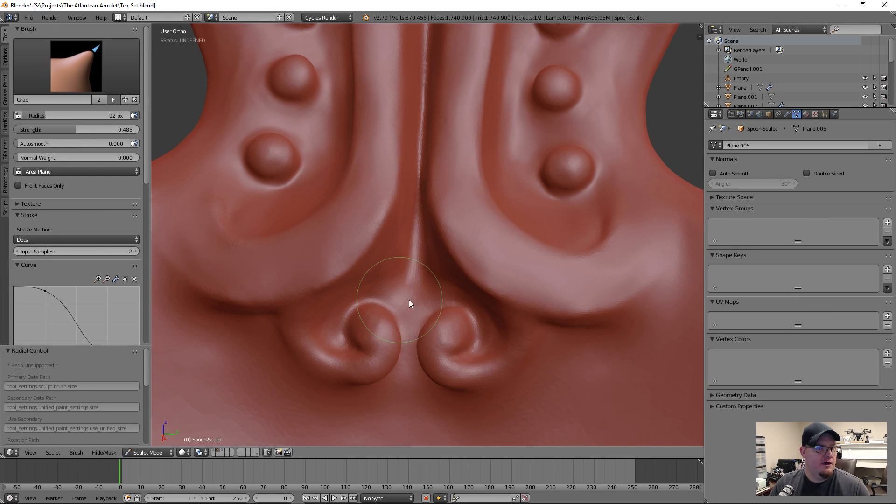
# - Check the Grab brush's curve, Dyntopo and Symmetry settings with the whole collar in view
pyautogui.scroll(-2, 396, 299)
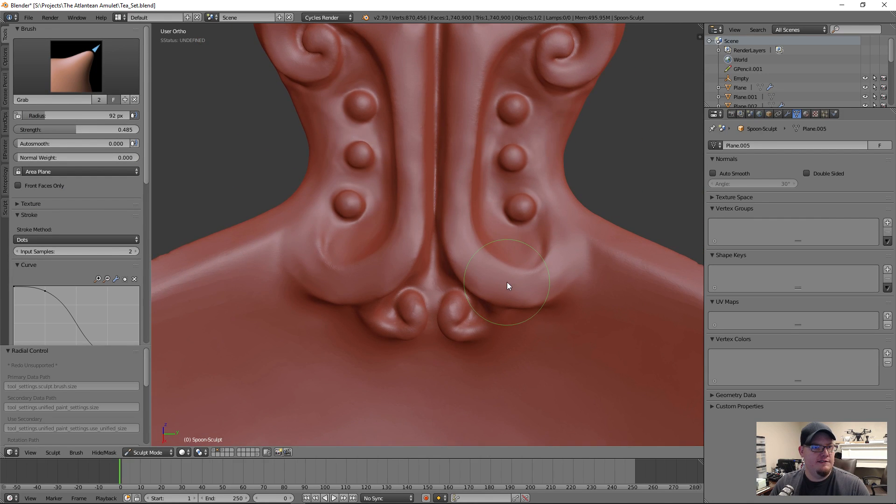
pyautogui.keyDown('shift'); pyautogui.moveTo(456, 188); pyautogui.dragTo(478, 306, button='middle'); pyautogui.keyUp('shift')
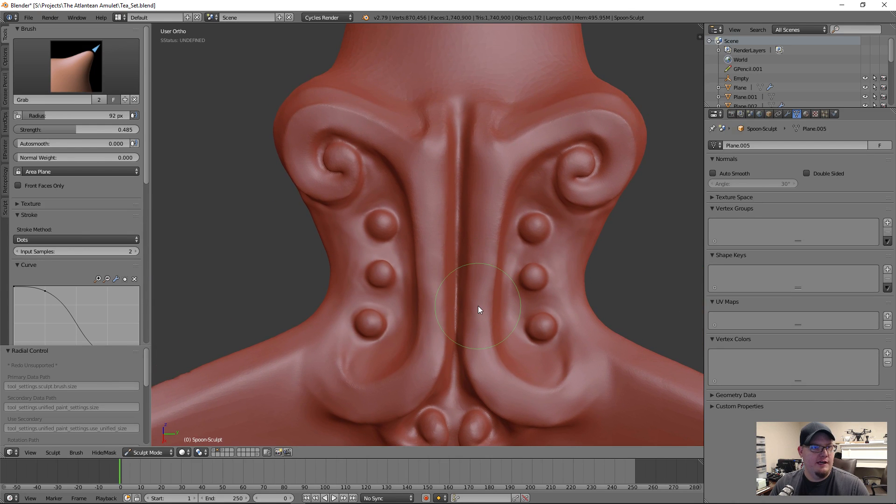
pyautogui.scroll(-5, 74, 219)
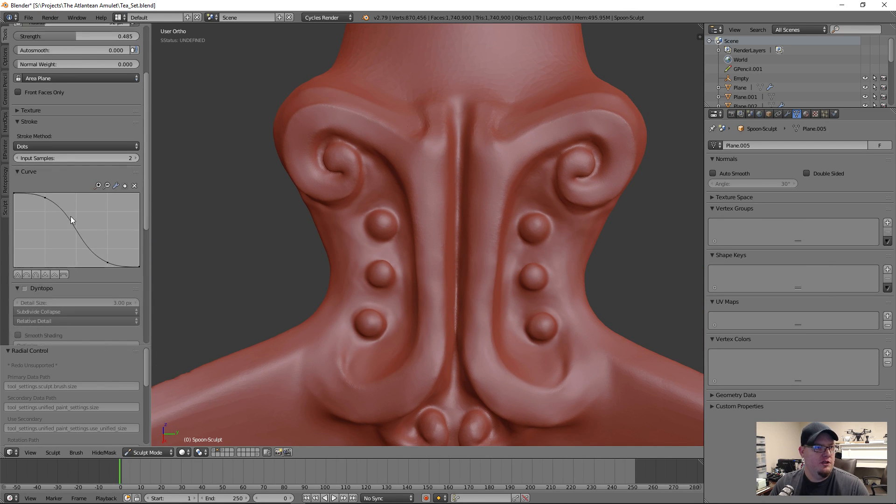
pyautogui.scroll(-5, 73, 220)
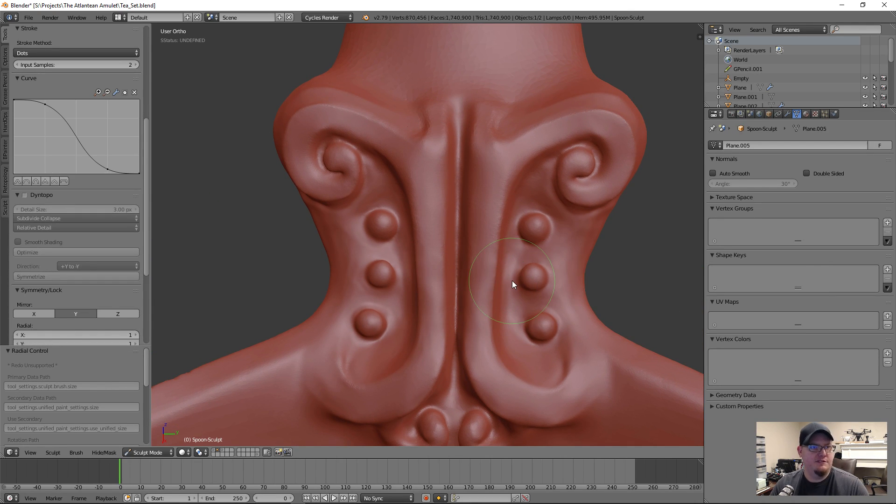
# - Examine the collar's upper spirals, beads, lower scroll curves and small curls up close
pyautogui.keyDown('shift'); pyautogui.moveTo(578, 185); pyautogui.dragTo(478, 276, button='middle'); pyautogui.keyUp('shift')
pyautogui.scroll(2, 522, 213)
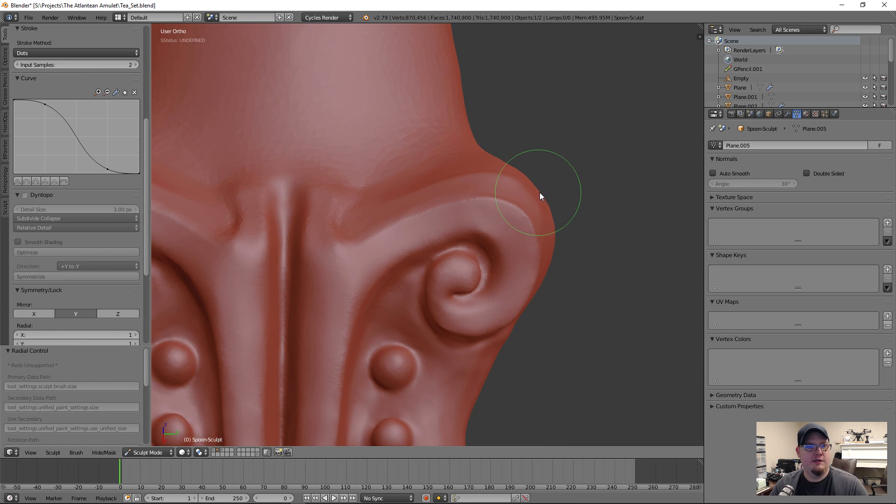
pyautogui.scroll(-3, 539, 193)
pyautogui.keyDown('shift'); pyautogui.moveTo(483, 301); pyautogui.dragTo(475, 270, button='middle'); pyautogui.keyUp('shift')
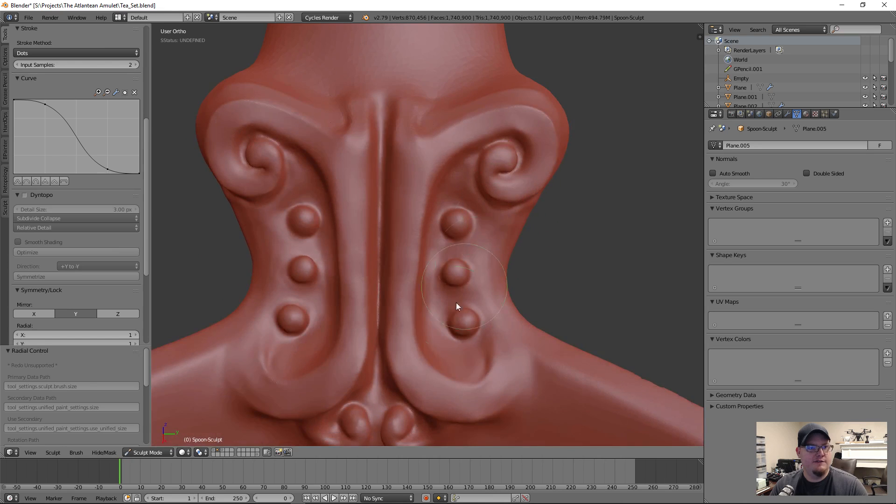
pyautogui.scroll(2, 462, 338)
pyautogui.keyDown('shift'); pyautogui.moveTo(481, 398); pyautogui.dragTo(480, 331, button='middle'); pyautogui.keyUp('shift')
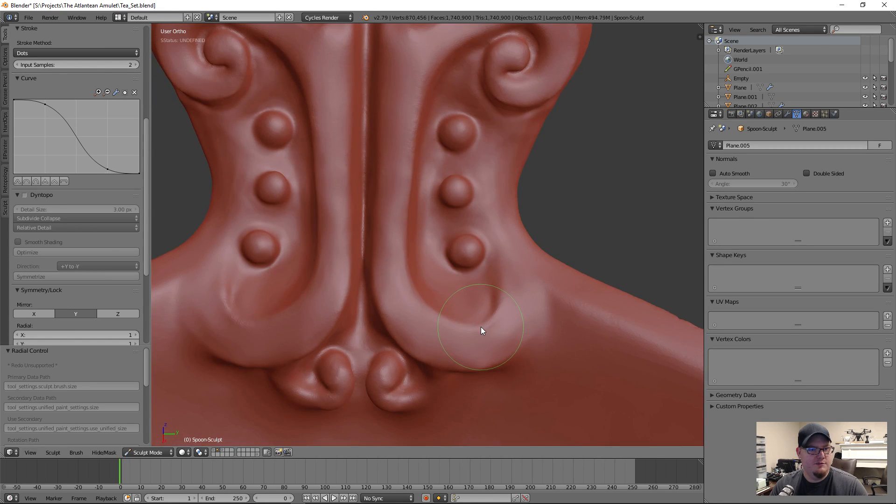
pyautogui.moveTo(481, 321)
pyautogui.mouseDown()
pyautogui.moveTo(479, 398)
pyautogui.moveTo(474, 380)
pyautogui.moveTo(490, 368)
pyautogui.moveTo(426, 386)
pyautogui.moveTo(476, 373)
pyautogui.mouseUp()
pyautogui.moveTo(476, 368)
pyautogui.mouseDown(button='middle')
pyautogui.moveTo(453, 362)
pyautogui.moveTo(504, 367)
pyautogui.mouseUp(button='middle')
pyautogui.moveTo(458, 395)
pyautogui.mouseDown(button='middle')
pyautogui.moveTo(455, 335)
pyautogui.moveTo(452, 360)
pyautogui.mouseUp(button='middle')
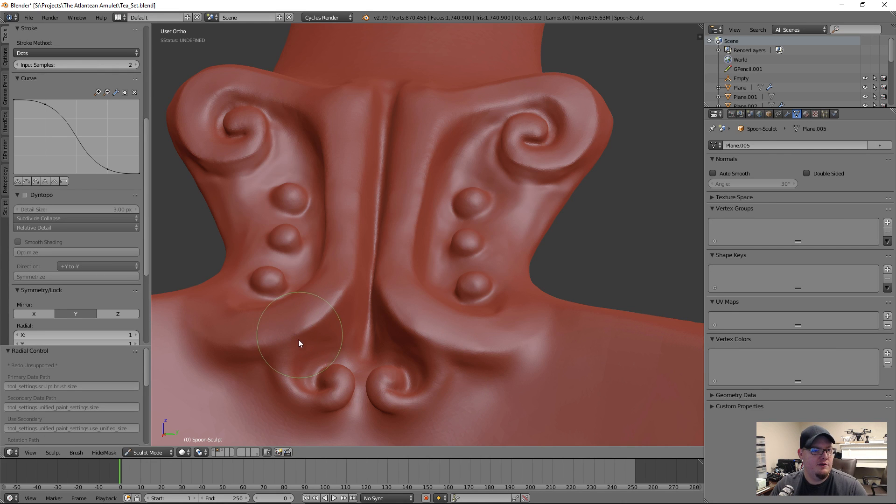
pyautogui.scroll(3, 300, 335)
pyautogui.moveTo(295, 348); pyautogui.dragTo(296, 391, button='middle')
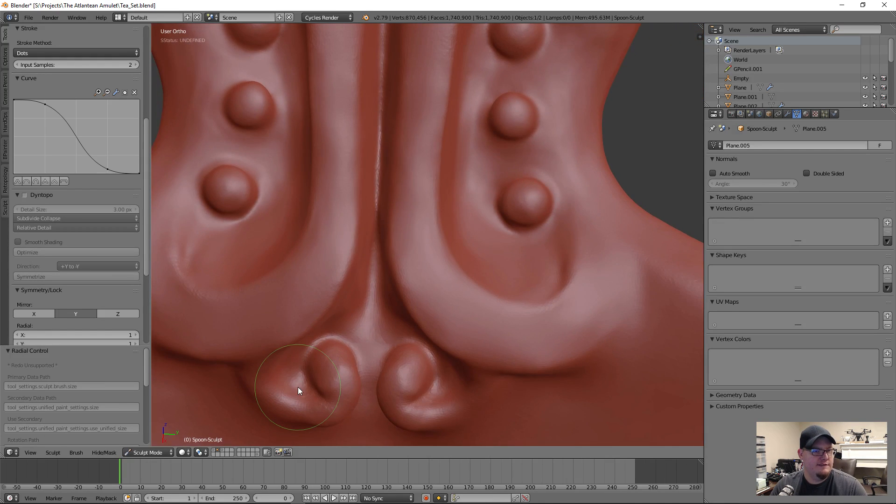
pyautogui.moveTo(404, 230)
pyautogui.keyDown('shift'); pyautogui.mouseDown(button='middle')
pyautogui.moveTo(381, 310)
pyautogui.moveTo(365, 285)
pyautogui.mouseUp(button='middle'); pyautogui.keyUp('shift')
# - Switch the sculpting brush from Grab to Pinch/Magnify for the edge of the collar's lower scroll curve
pyautogui.scroll(8, 57, 135)
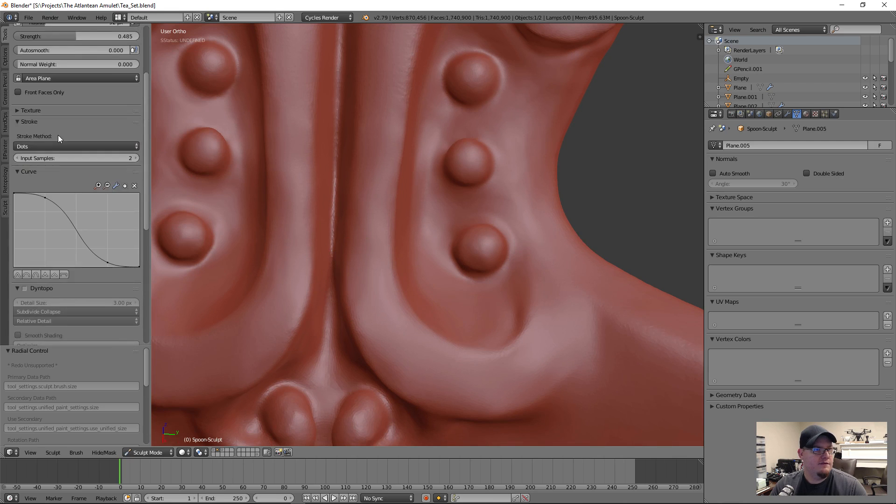
pyautogui.scroll(-2, 448, 327)
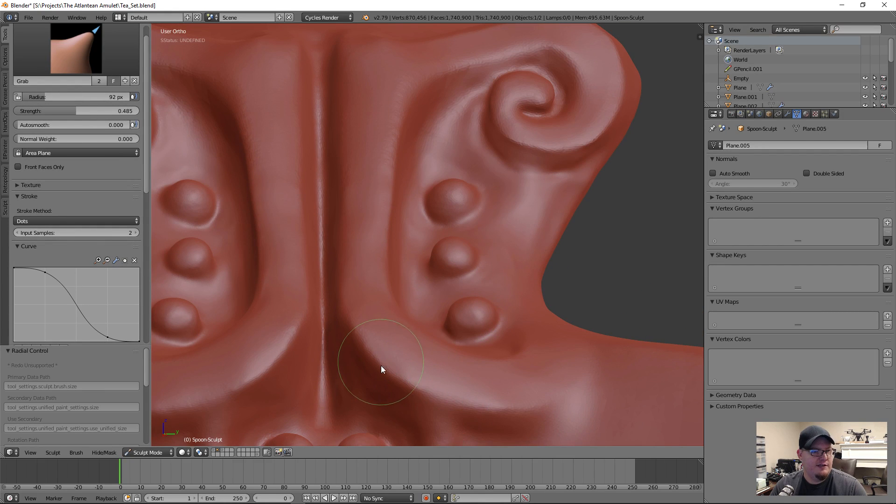
pyautogui.scroll(2, 100, 84)
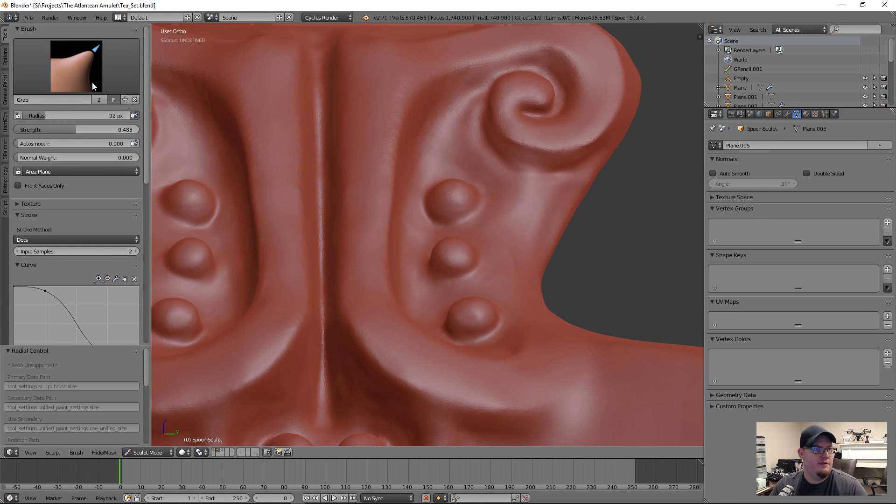
pyautogui.click(88, 78)
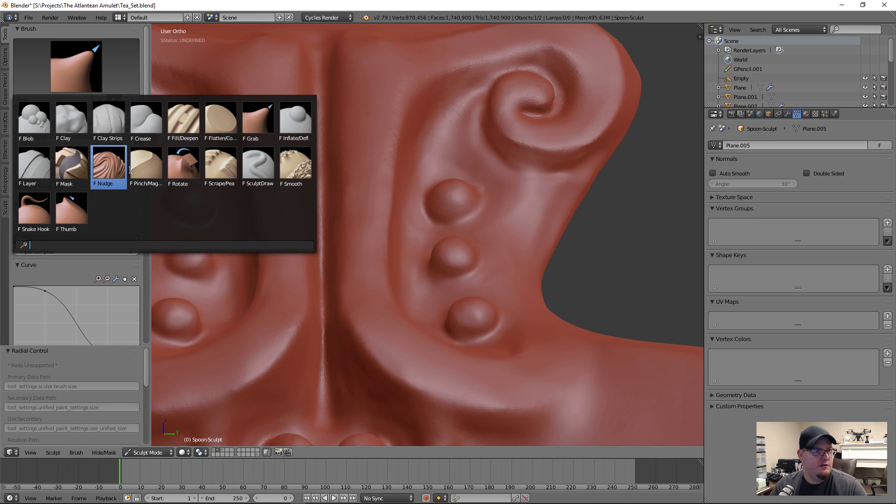
pyautogui.click(146, 166)
pyautogui.keyDown('shift'); pyautogui.moveTo(419, 328); pyautogui.dragTo(426, 184, button='middle'); pyautogui.keyUp('shift')
pyautogui.scroll(2, 428, 265)
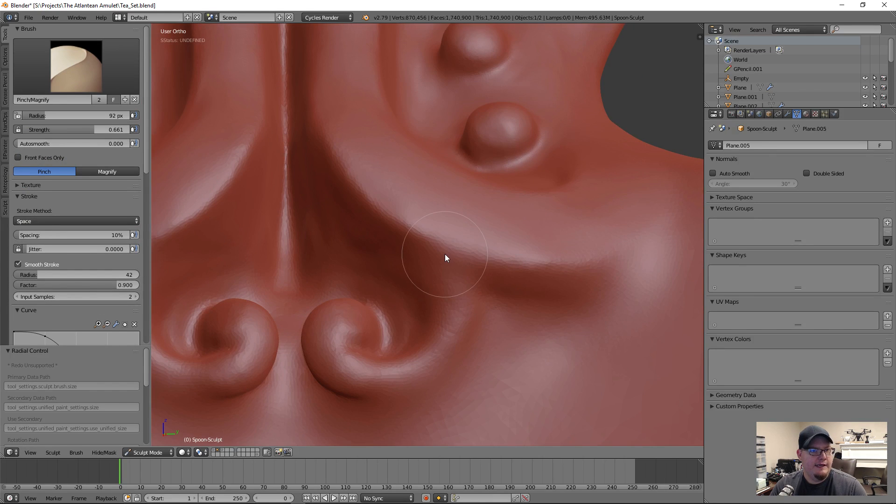
pyautogui.scroll(3, 488, 353)
pyautogui.scroll(-3, 488, 352)
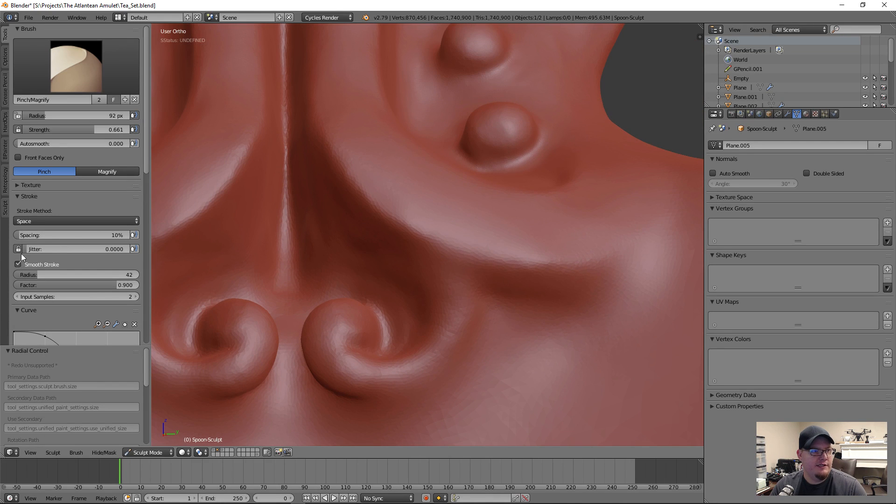
# - Review the Pinch/Magnify brush's stroke, curve and Symmetry settings beside the crease under the lower scroll curve
pyautogui.scroll(-12, 41, 227)
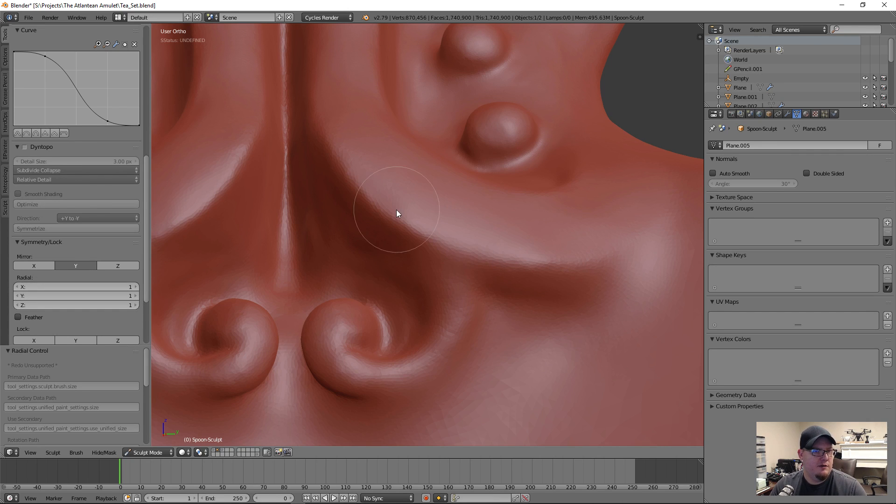
pyautogui.scroll(-1, 418, 232)
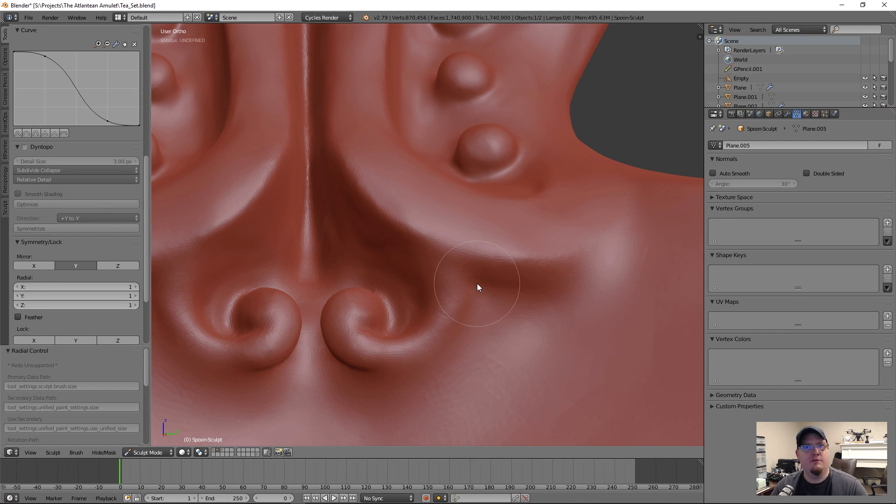
pyautogui.scroll(5, 43, 103)
pyautogui.scroll(10, 51, 108)
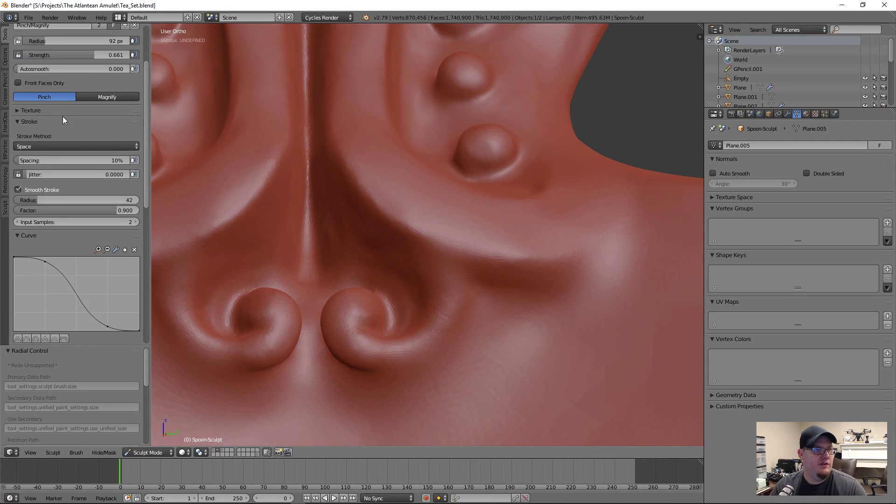
pyautogui.moveTo(424, 255)
pyautogui.mouseDown()
pyautogui.moveTo(392, 224)
pyautogui.moveTo(370, 218)
pyautogui.mouseUp()
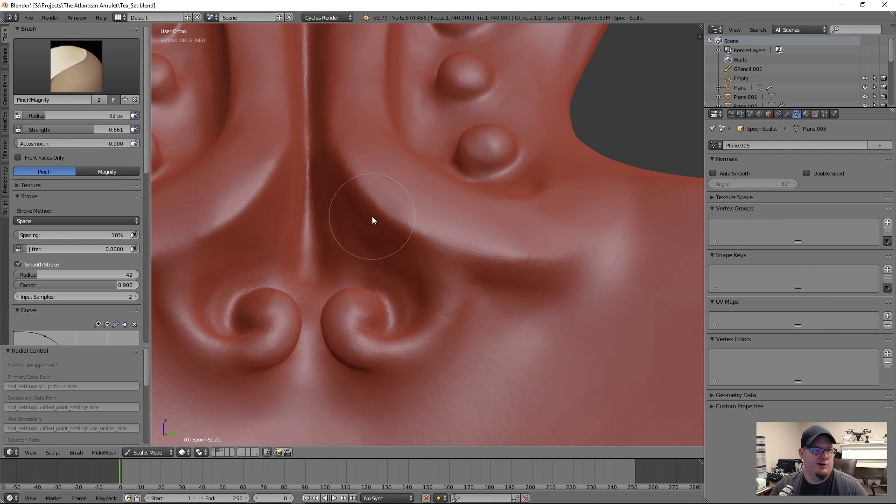
pyautogui.scroll(1, 376, 219)
pyautogui.scroll(1, 415, 255)
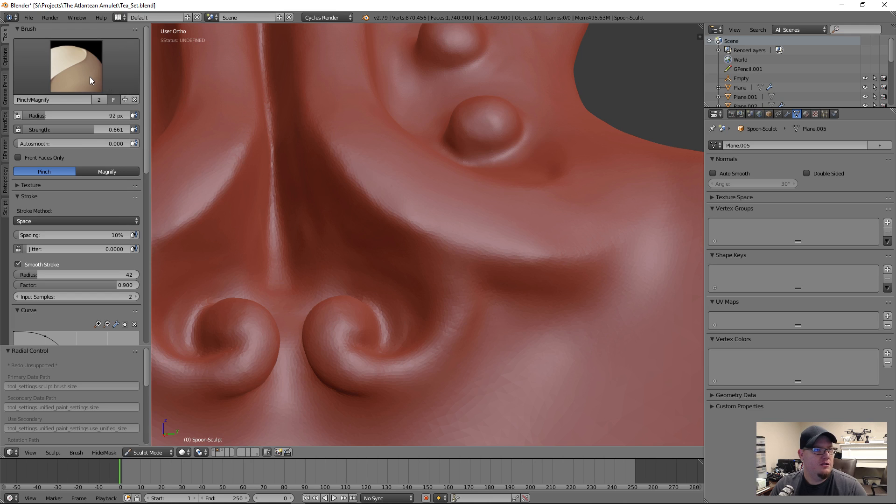
# - Pinch along the edge of the lower scroll curve with the Pinch/Magnify brush
pyautogui.scroll(-4, 70, 233)
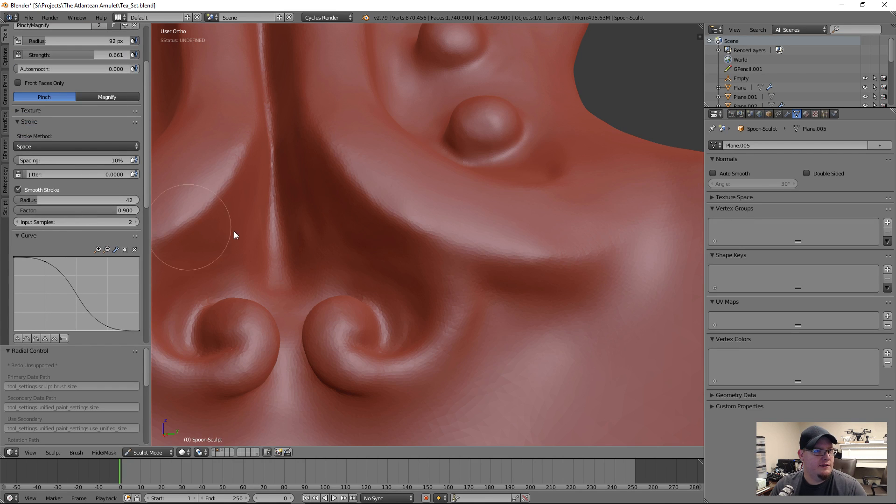
pyautogui.moveTo(478, 258)
pyautogui.mouseDown()
pyautogui.moveTo(588, 292)
pyautogui.moveTo(427, 286)
pyautogui.moveTo(552, 267)
pyautogui.mouseUp()
pyautogui.moveTo(248, 172)
pyautogui.mouseDown()
pyautogui.moveTo(327, 202)
pyautogui.moveTo(384, 240)
pyautogui.moveTo(421, 239)
pyautogui.moveTo(511, 273)
pyautogui.moveTo(396, 276)
pyautogui.moveTo(488, 271)
pyautogui.mouseUp()
pyautogui.scroll(-4, 487, 270)
pyautogui.moveTo(453, 252)
pyautogui.mouseDown(button='middle')
pyautogui.moveTo(467, 257)
pyautogui.moveTo(461, 226)
pyautogui.mouseUp(button='middle')
pyautogui.scroll(3, 461, 224)
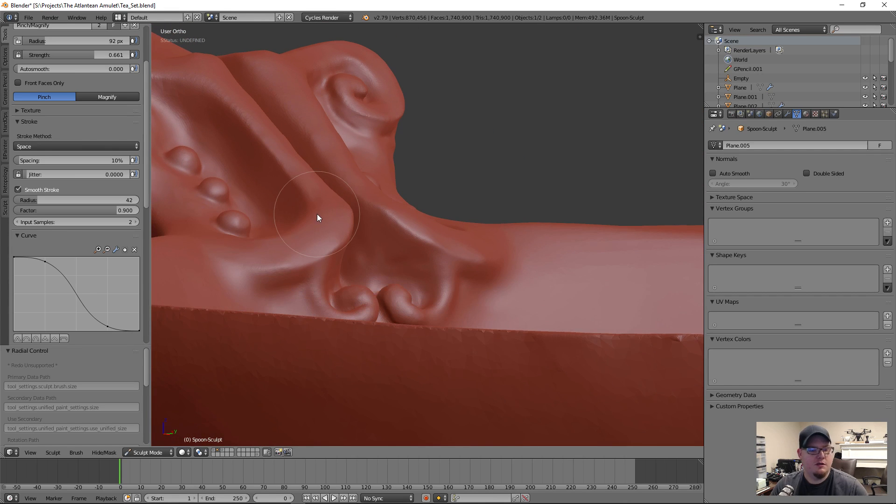
# - Switch to the Grab brush and reshape the lower scroll curve beside the small curls
pyautogui.press('g')
pyautogui.scroll(1, 338, 220)
pyautogui.moveTo(424, 240); pyautogui.dragTo(391, 210)
pyautogui.moveTo(391, 214)
pyautogui.mouseDown(button='middle')
pyautogui.moveTo(502, 289)
pyautogui.moveTo(469, 286)
pyautogui.moveTo(456, 306)
pyautogui.moveTo(300, 224)
pyautogui.mouseUp(button='middle')
pyautogui.moveTo(299, 224)
pyautogui.mouseDown()
pyautogui.moveTo(441, 256)
pyautogui.moveTo(362, 207)
pyautogui.mouseUp()
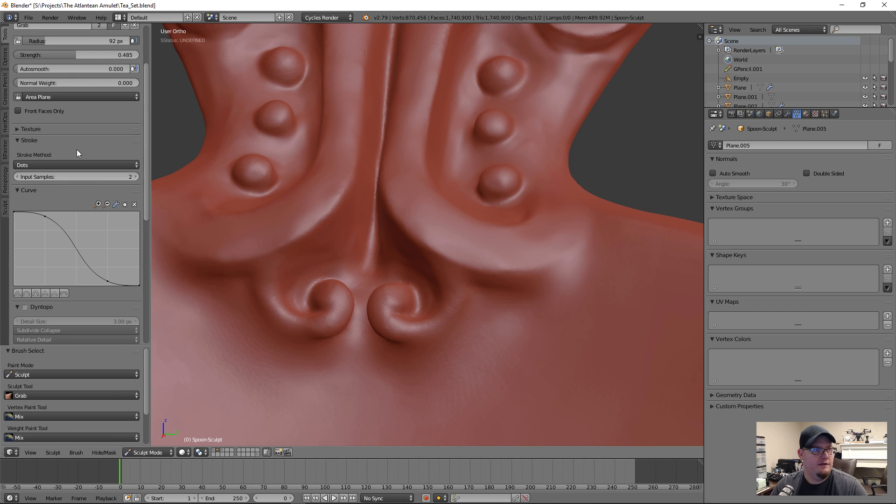
# - Check the Grab brush settings and inspect the lower scroll curves from several angles and with the whole collar in view
pyautogui.scroll(-5, 79, 149)
pyautogui.scroll(5, 79, 149)
pyautogui.moveTo(442, 231)
pyautogui.mouseDown(button='middle')
pyautogui.moveTo(482, 261)
pyautogui.moveTo(483, 284)
pyautogui.mouseUp(button='middle')
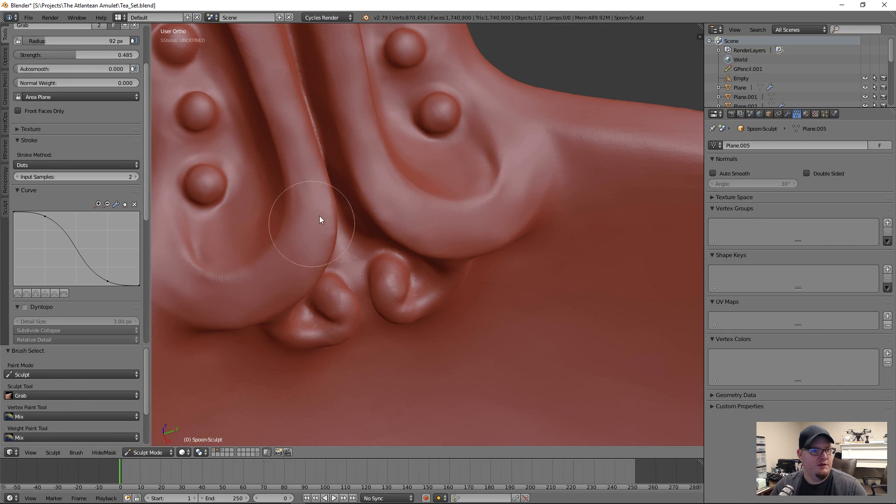
pyautogui.moveTo(412, 304)
pyautogui.mouseDown(button='middle')
pyautogui.moveTo(432, 238)
pyautogui.moveTo(394, 194)
pyautogui.moveTo(432, 166)
pyautogui.moveTo(413, 172)
pyautogui.mouseUp(button='middle')
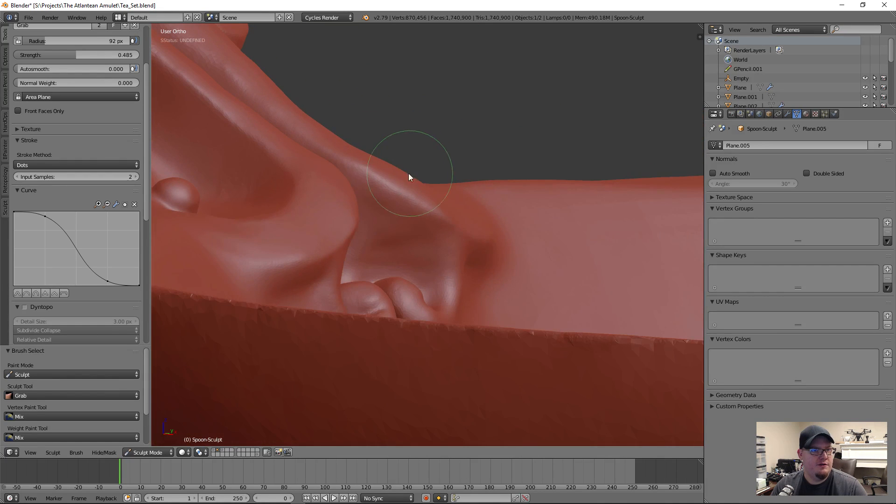
pyautogui.moveTo(380, 207)
pyautogui.mouseDown(button='middle')
pyautogui.moveTo(444, 240)
pyautogui.moveTo(415, 276)
pyautogui.moveTo(424, 214)
pyautogui.moveTo(438, 245)
pyautogui.moveTo(530, 216)
pyautogui.moveTo(514, 288)
pyautogui.moveTo(473, 216)
pyautogui.moveTo(483, 204)
pyautogui.moveTo(451, 269)
pyautogui.mouseUp(button='middle')
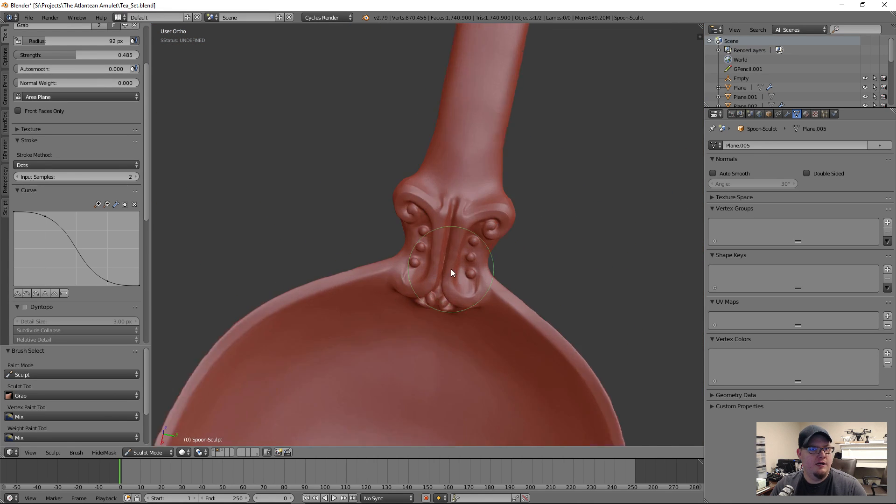
pyautogui.scroll(6, 477, 253)
# - Open the user preferences, review the Interface view manipulation options with the collar in view, and close the window
pyautogui.click(29, 17)
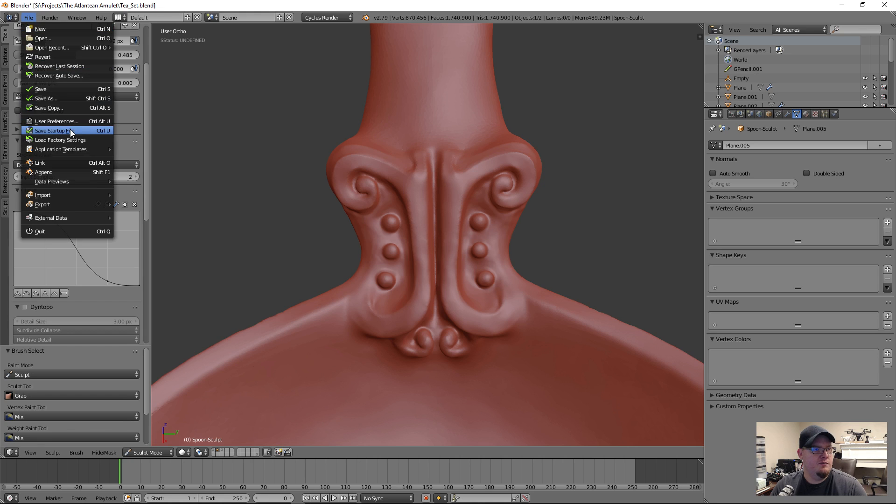
pyautogui.click(51, 120)
pyautogui.moveTo(189, 22); pyautogui.dragTo(465, 85)
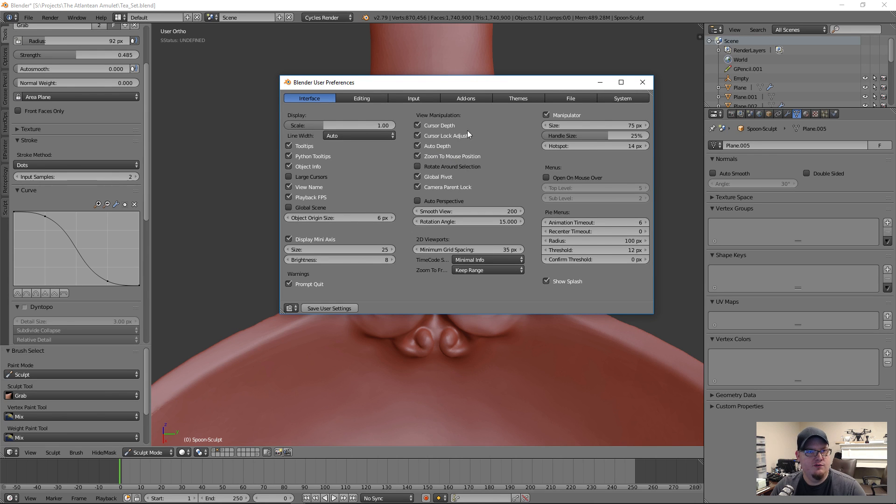
pyautogui.moveTo(467, 87); pyautogui.dragTo(718, 108)
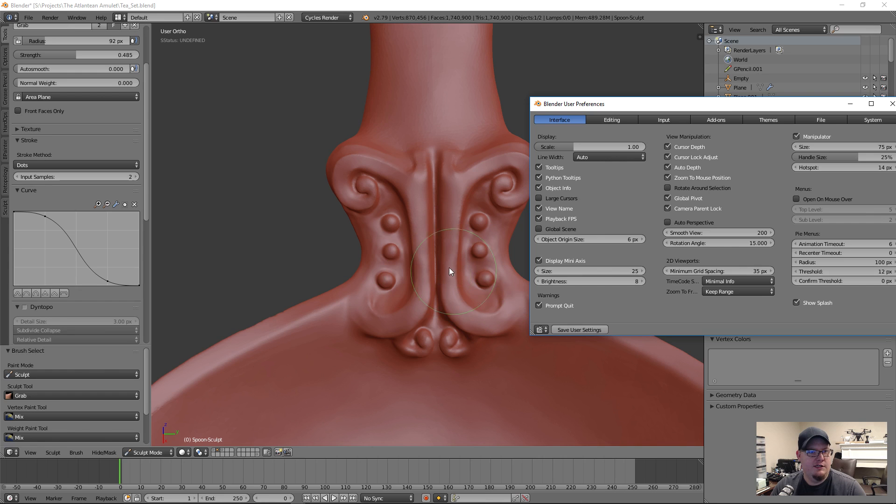
pyautogui.click(892, 103)
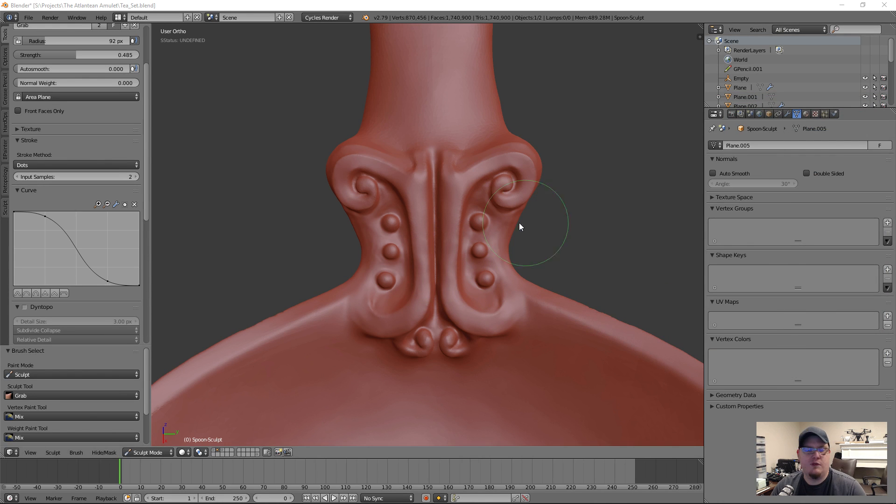
# - Examine the spoon's bowl rim and its transition into the collar from different angles
pyautogui.moveTo(432, 250); pyautogui.dragTo(426, 247, button='middle')
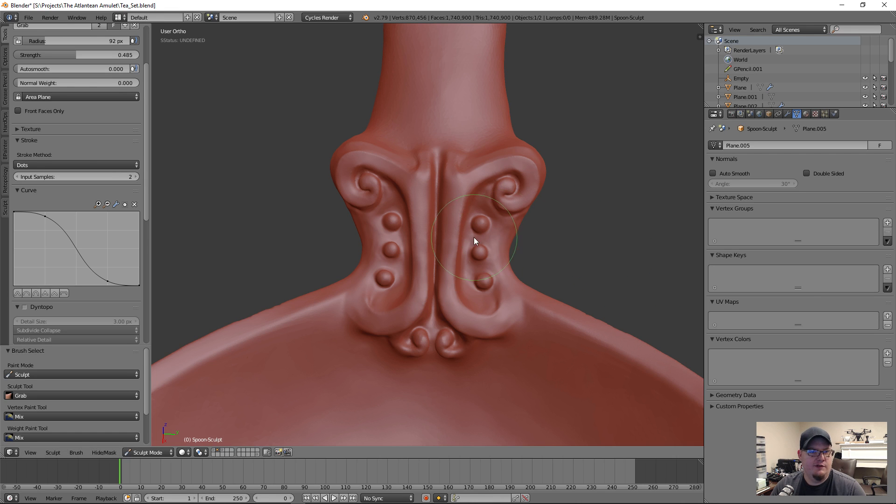
pyautogui.moveTo(440, 261); pyautogui.dragTo(373, 245, button='middle')
pyautogui.moveTo(196, 306); pyautogui.dragTo(294, 251, button='middle')
pyautogui.moveTo(253, 222); pyautogui.dragTo(357, 225, button='middle')
pyautogui.moveTo(358, 40); pyautogui.dragTo(231, 56, button='middle')
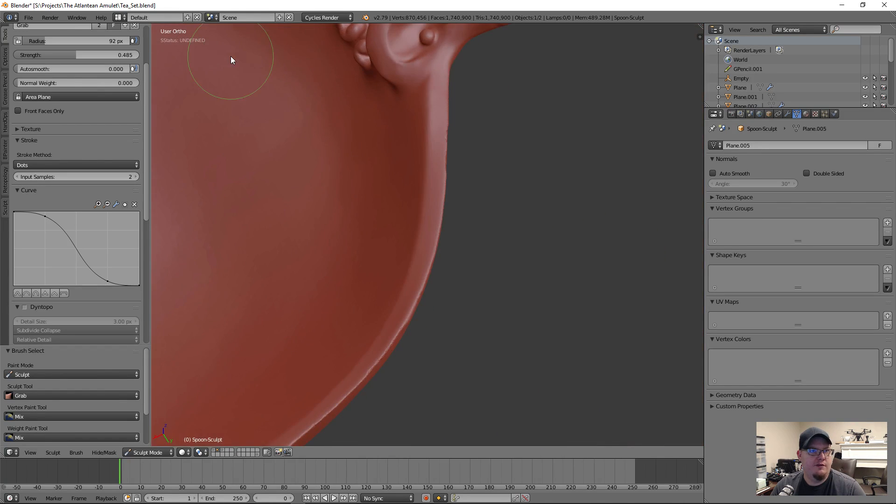
pyautogui.keyDown('shift'); pyautogui.moveTo(372, 72); pyautogui.dragTo(290, 378, button='middle'); pyautogui.keyUp('shift')
pyautogui.moveTo(624, 113)
pyautogui.mouseDown(button='middle')
pyautogui.moveTo(557, 119)
pyautogui.moveTo(613, 117)
pyautogui.mouseUp(button='middle')
pyautogui.moveTo(208, 332); pyautogui.dragTo(494, 308, button='middle')
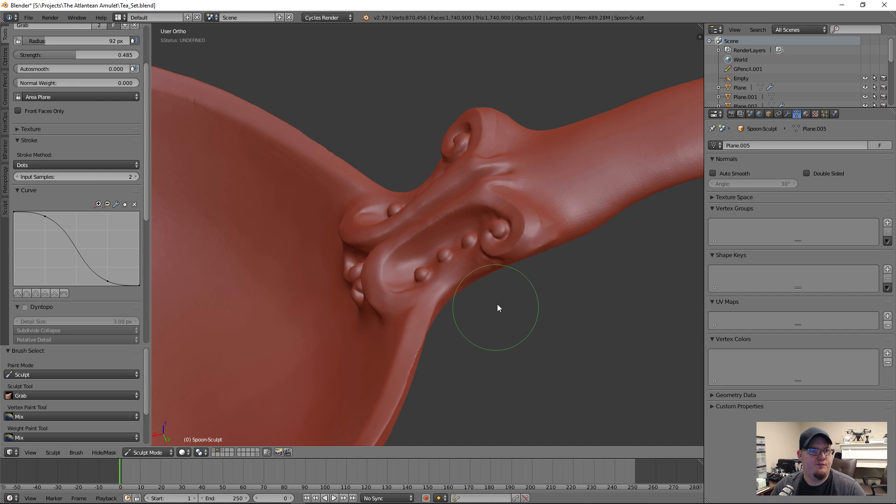
# - Examine the collar's scrolls, beads and small curls from near and far, ending with a close front view
pyautogui.moveTo(496, 220); pyautogui.dragTo(493, 229, button='middle')
pyautogui.scroll(4, 256, 325)
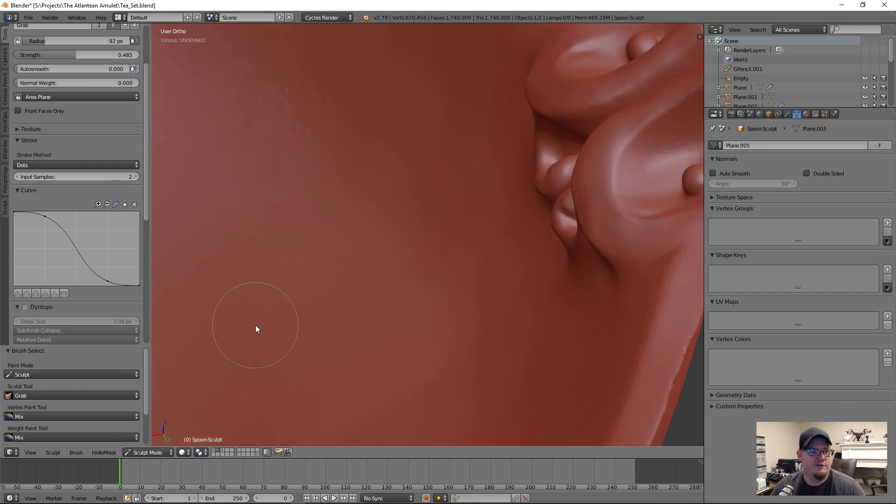
pyautogui.scroll(-6, 255, 325)
pyautogui.scroll(4, 646, 181)
pyautogui.scroll(-3, 645, 180)
pyautogui.scroll(4, 371, 263)
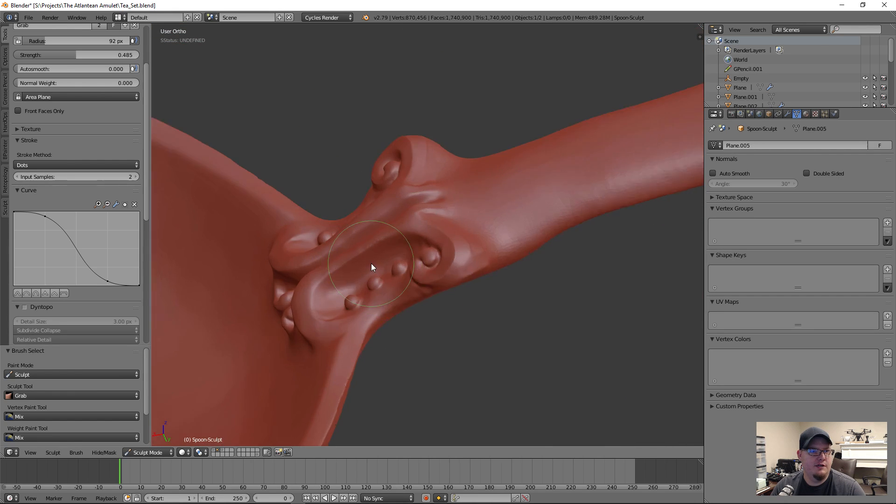
pyautogui.moveTo(371, 263); pyautogui.dragTo(464, 288, button='middle')
pyautogui.scroll(1, 448, 279)
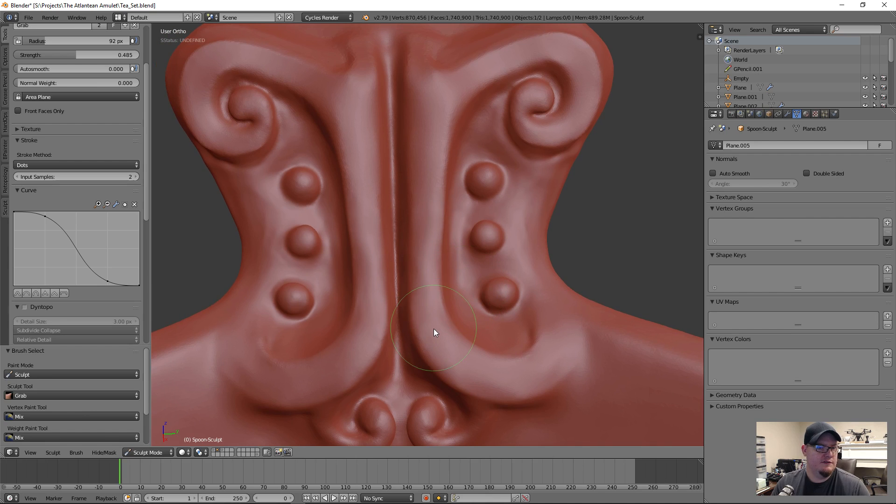
# - Try a Grab stroke along the lower scroll curve's bottom edge and undo it
pyautogui.moveTo(434, 325); pyautogui.dragTo(435, 288, button='middle')
pyautogui.keyDown('shift'); pyautogui.moveTo(434, 352); pyautogui.dragTo(373, 218, button='middle'); pyautogui.keyUp('shift')
pyautogui.scroll(1, 444, 273)
pyautogui.moveTo(480, 282); pyautogui.dragTo(443, 284, button='middle')
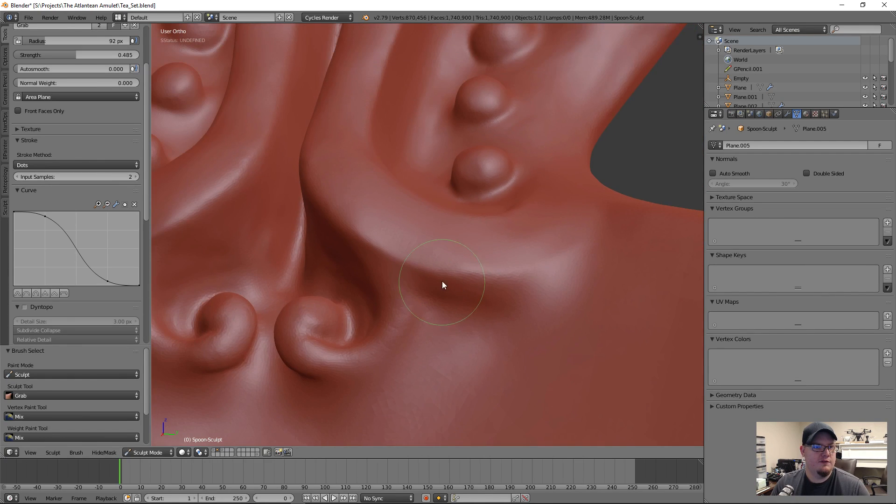
pyautogui.moveTo(453, 274); pyautogui.dragTo(557, 273)
pyautogui.hotkey('ctrl', 'z')
pyautogui.hotkey('ctrl', 'z')
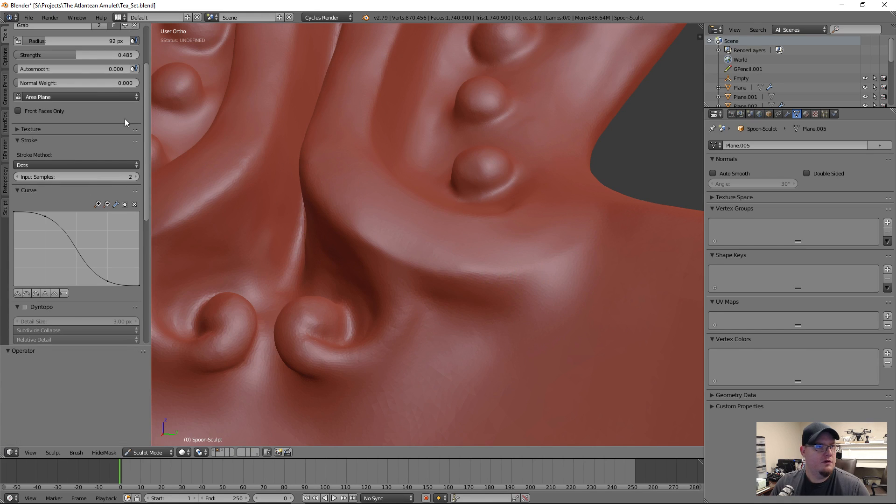
# - Switch to the Pinch/Magnify brush and sharpen the crease beneath the lower scroll curve
pyautogui.scroll(4, 103, 117)
pyautogui.click(76, 65)
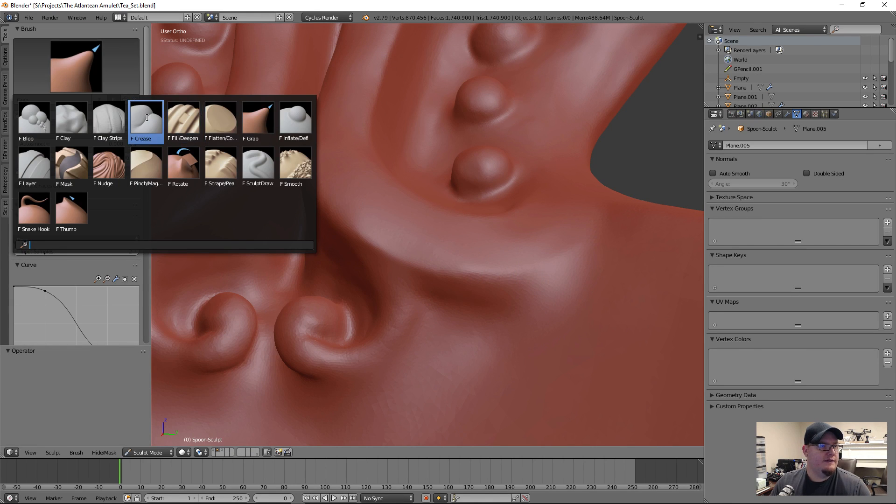
pyautogui.click(147, 117)
pyautogui.hotkey('ctrl', 'z')
pyautogui.click(52, 70)
pyautogui.click(150, 172)
pyautogui.moveTo(445, 267); pyautogui.dragTo(570, 274)
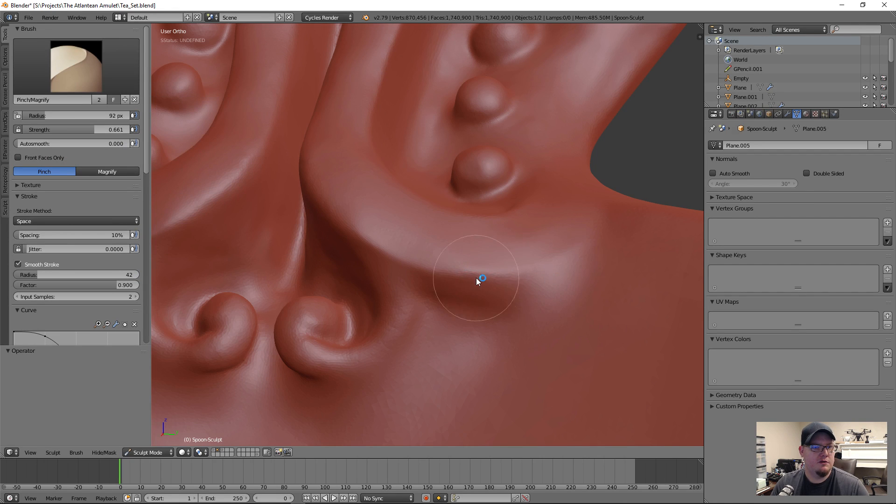
# - Pinch along the long ridges flanking the collar's centre groove
pyautogui.moveTo(327, 209); pyautogui.dragTo(381, 229, button='middle')
pyautogui.moveTo(315, 208)
pyautogui.mouseDown(button='middle')
pyautogui.moveTo(517, 287)
pyautogui.moveTo(559, 348)
pyautogui.mouseUp(button='middle')
pyautogui.moveTo(465, 323)
pyautogui.mouseDown()
pyautogui.moveTo(321, 195)
pyautogui.moveTo(195, 57)
pyautogui.mouseUp()
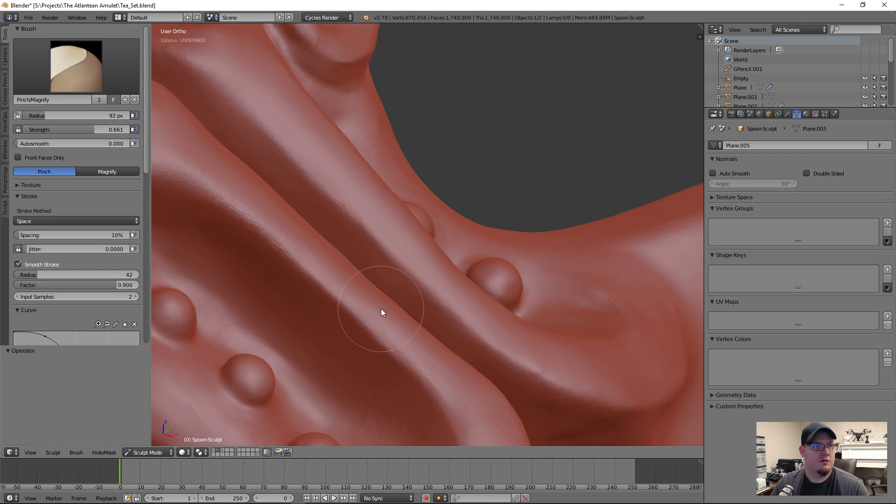
pyautogui.moveTo(238, 102); pyautogui.dragTo(153, 26)
pyautogui.scroll(-5, 335, 250)
# - Switch to the SculptDraw brush and enable Dyntopo for detailing the lower scroll curve
pyautogui.moveTo(335, 250); pyautogui.dragTo(410, 340, button='middle')
pyautogui.scroll(3, 426, 342)
pyautogui.scroll(2, 471, 314)
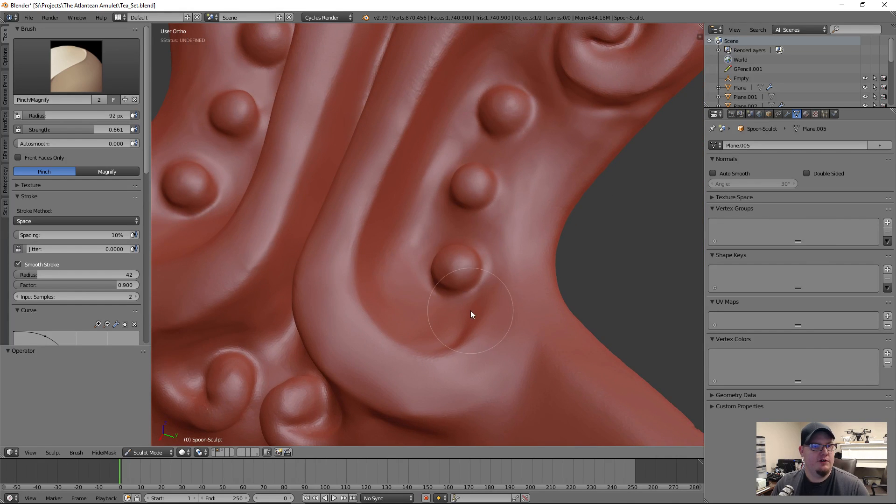
pyautogui.click(66, 50)
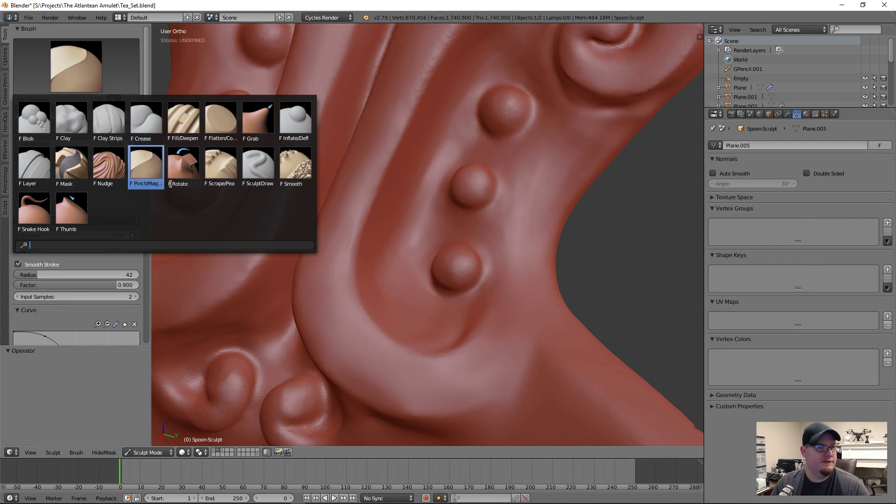
pyautogui.click(264, 161)
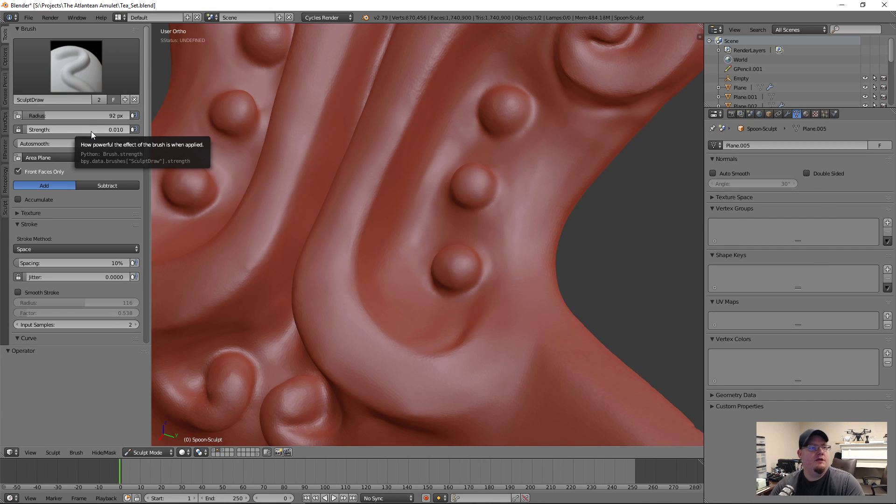
pyautogui.scroll(-8, 100, 198)
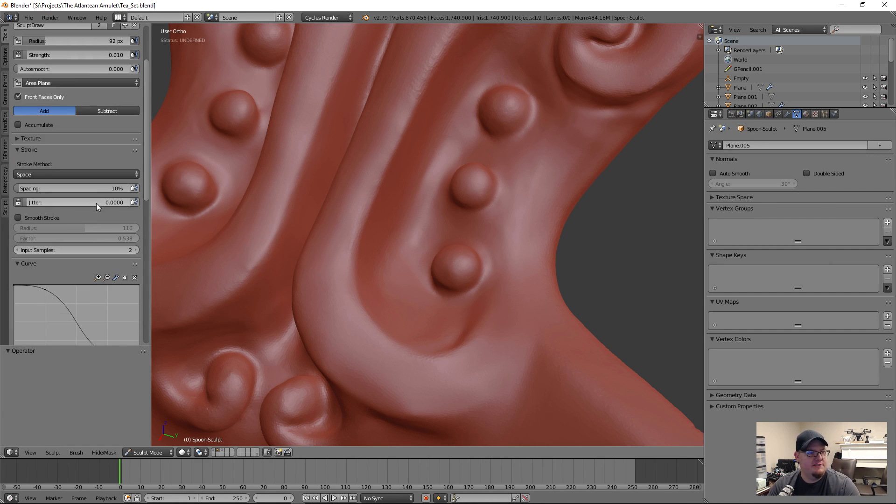
pyautogui.scroll(-4, 94, 154)
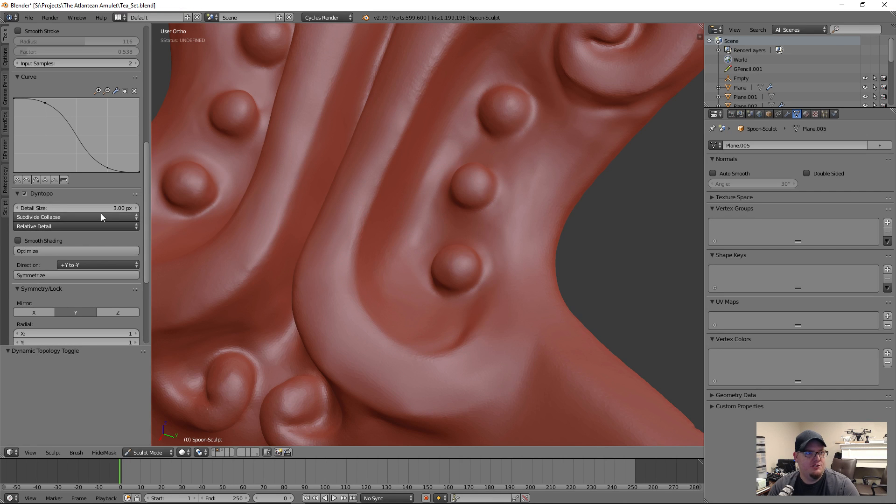
# - Brush lightly over the inner edge and surface of the lower scroll curve with SculptDraw
pyautogui.moveTo(443, 340)
pyautogui.mouseDown()
pyautogui.moveTo(410, 377)
pyautogui.moveTo(457, 372)
pyautogui.mouseUp()
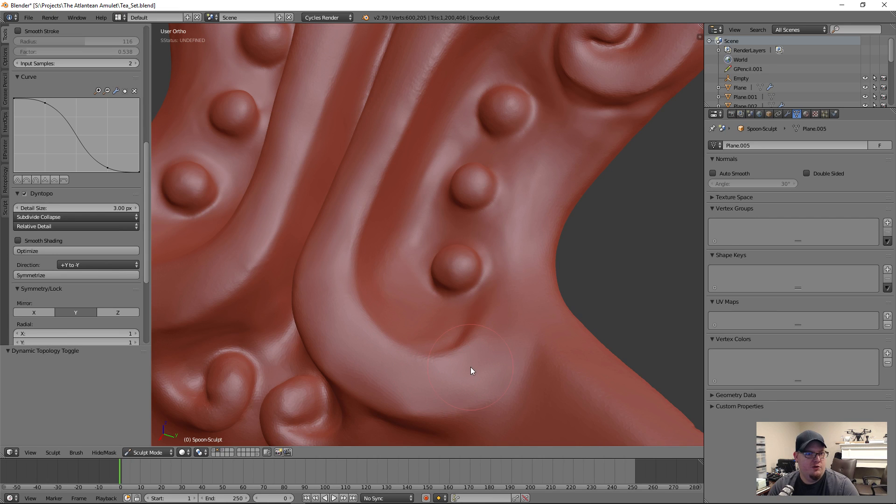
pyautogui.moveTo(440, 371); pyautogui.dragTo(411, 351, button='middle')
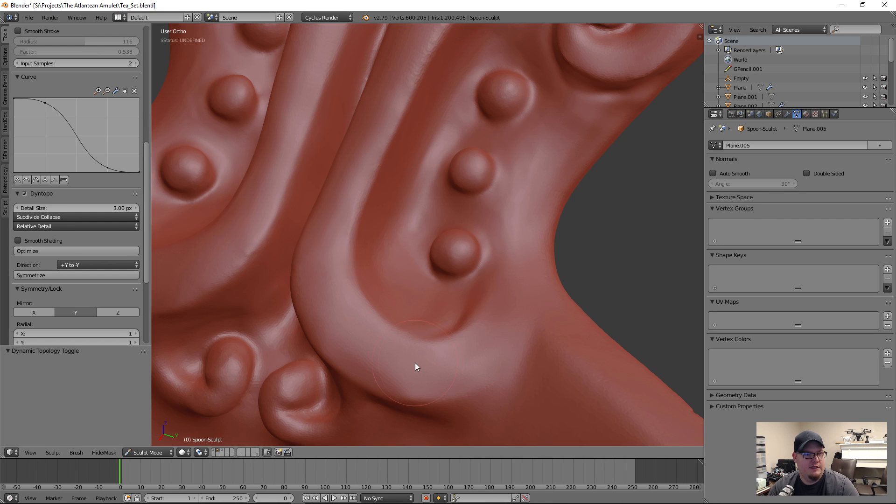
pyautogui.scroll(5, 418, 367)
pyautogui.scroll(-4, 483, 360)
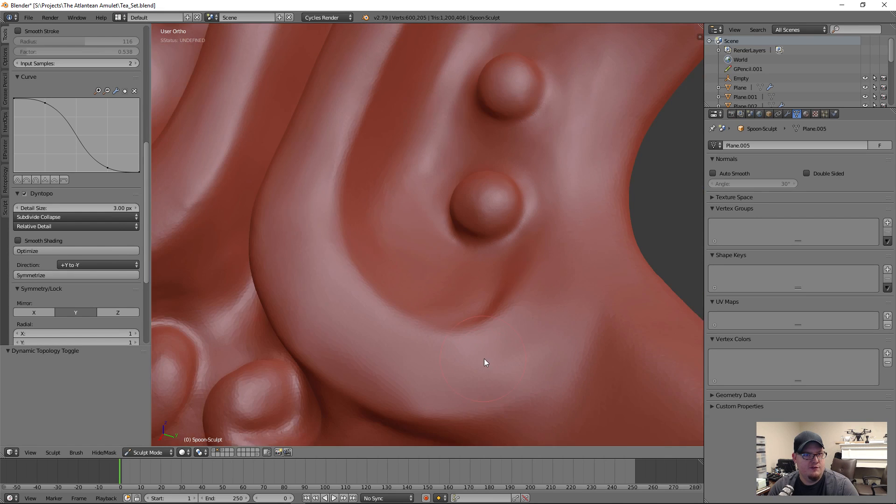
# - Brush over the surface between the beads and the collar's outer edge with SculptDraw
pyautogui.moveTo(410, 303)
pyautogui.mouseDown(button='middle')
pyautogui.moveTo(496, 304)
pyautogui.moveTo(489, 209)
pyautogui.moveTo(500, 206)
pyautogui.mouseUp(button='middle')
pyautogui.scroll(2, 460, 276)
pyautogui.scroll(2, 460, 278)
pyautogui.moveTo(467, 277); pyautogui.dragTo(486, 274)
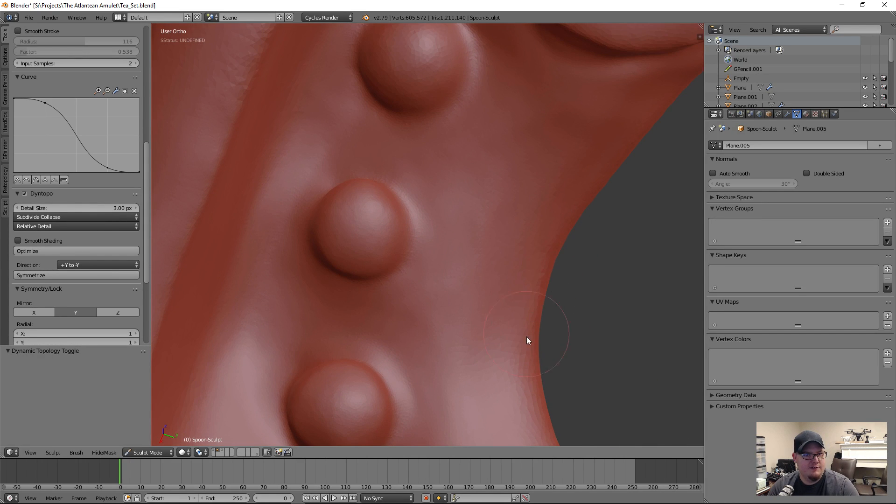
pyautogui.keyDown('shift'); pyautogui.moveTo(525, 368); pyautogui.dragTo(512, 239, button='middle'); pyautogui.keyUp('shift')
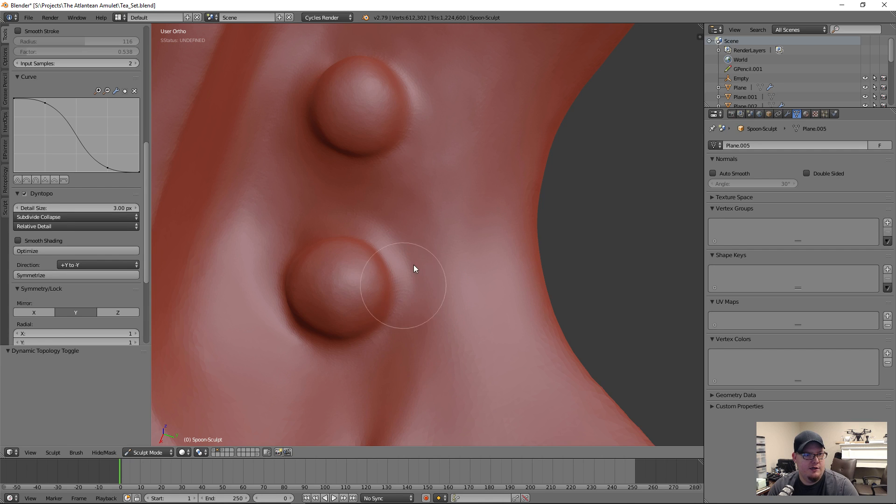
pyautogui.moveTo(603, 386)
pyautogui.mouseDown()
pyautogui.moveTo(593, 412)
pyautogui.moveTo(524, 295)
pyautogui.mouseUp()
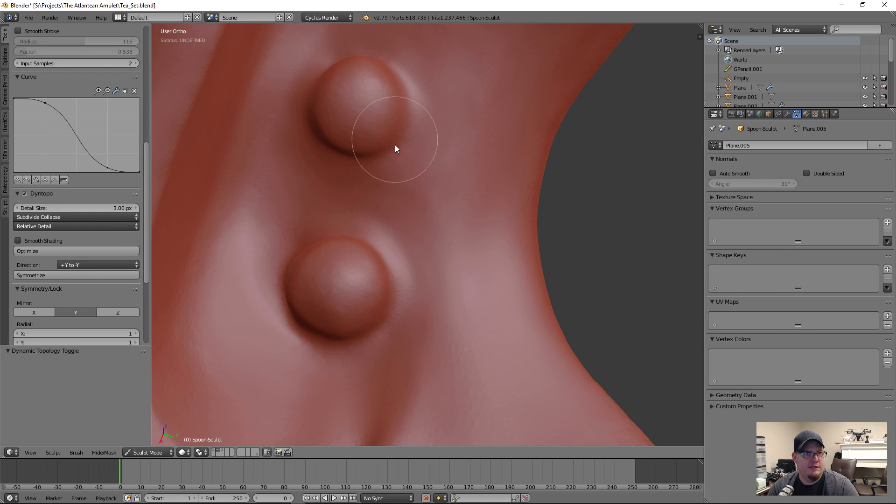
# - Brush with SculptDraw along the scroll's inner edge, from beside the beads up to the area above the spiral
pyautogui.scroll(-4, 451, 238)
pyautogui.moveTo(452, 240)
pyautogui.keyDown('shift'); pyautogui.mouseDown(button='middle')
pyautogui.moveTo(398, 242)
pyautogui.moveTo(428, 326)
pyautogui.mouseUp(button='middle'); pyautogui.keyUp('shift')
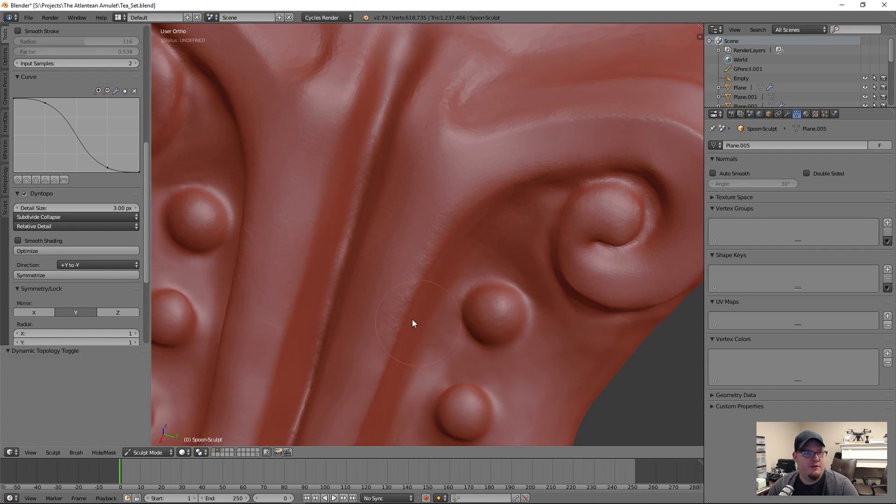
pyautogui.scroll(4, 378, 338)
pyautogui.moveTo(378, 341)
pyautogui.mouseDown()
pyautogui.moveTo(394, 294)
pyautogui.moveTo(463, 184)
pyautogui.moveTo(380, 348)
pyautogui.moveTo(439, 180)
pyautogui.mouseUp()
pyautogui.moveTo(527, 198)
pyautogui.keyDown('shift'); pyautogui.mouseDown(button='middle')
pyautogui.moveTo(383, 304)
pyautogui.moveTo(323, 296)
pyautogui.mouseUp(button='middle'); pyautogui.keyUp('shift')
pyautogui.scroll(2, 379, 295)
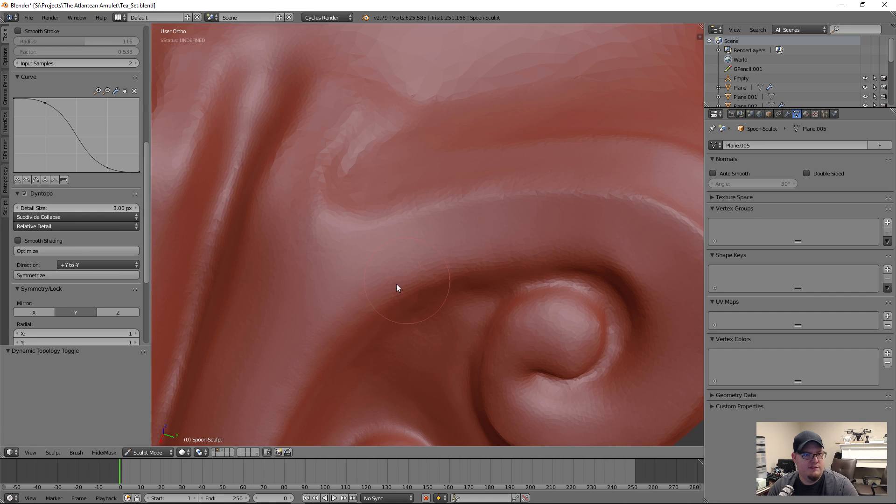
pyautogui.moveTo(539, 236)
pyautogui.mouseDown()
pyautogui.moveTo(397, 265)
pyautogui.moveTo(506, 232)
pyautogui.moveTo(430, 263)
pyautogui.moveTo(592, 247)
pyautogui.mouseUp()
pyautogui.moveTo(601, 263)
pyautogui.keyDown('shift'); pyautogui.mouseDown(button='middle')
pyautogui.moveTo(524, 268)
pyautogui.moveTo(302, 197)
pyautogui.mouseUp(button='middle'); pyautogui.keyUp('shift')
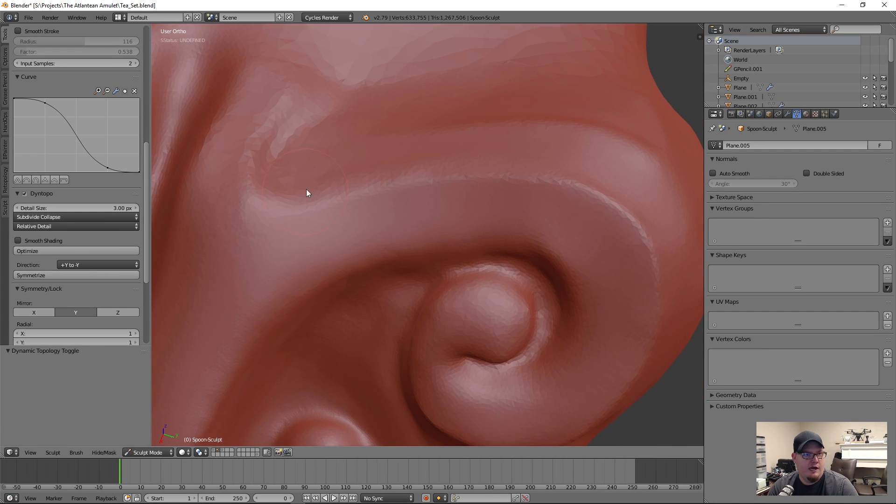
# - Refine the channel around the spiral and the spiral's lower outer curve with SculptDraw strokes
pyautogui.scroll(-2, 502, 304)
pyautogui.scroll(3, 528, 315)
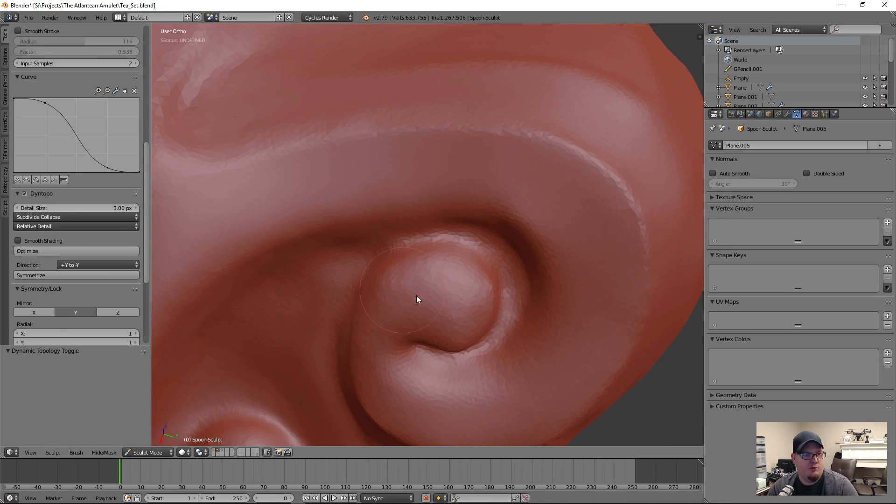
pyautogui.scroll(-2, 436, 288)
pyautogui.scroll(2, 422, 260)
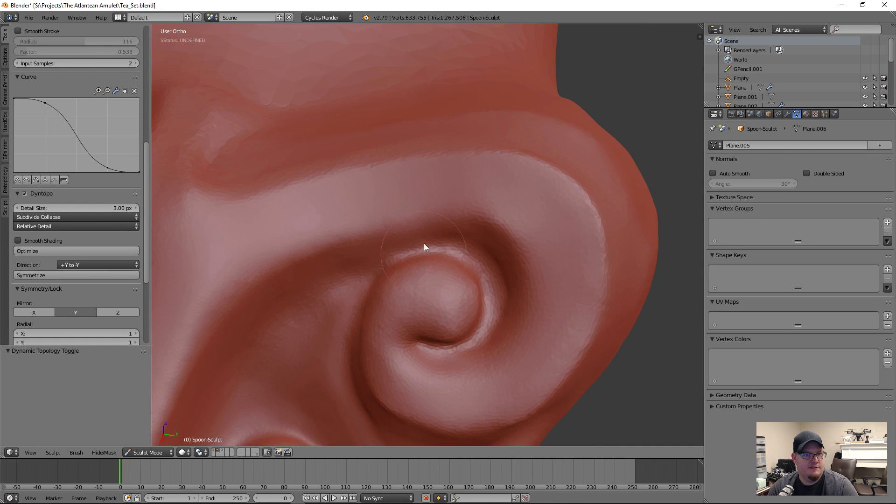
pyautogui.moveTo(447, 202)
pyautogui.mouseDown()
pyautogui.moveTo(514, 224)
pyautogui.moveTo(411, 198)
pyautogui.moveTo(530, 294)
pyautogui.moveTo(540, 324)
pyautogui.moveTo(540, 248)
pyautogui.moveTo(539, 281)
pyautogui.mouseUp()
pyautogui.moveTo(540, 380); pyautogui.dragTo(378, 400, button='middle')
pyautogui.moveTo(433, 416)
pyautogui.mouseDown()
pyautogui.moveTo(519, 409)
pyautogui.moveTo(493, 408)
pyautogui.mouseUp()
pyautogui.moveTo(525, 385)
pyautogui.mouseDown(button='middle')
pyautogui.moveTo(469, 362)
pyautogui.moveTo(470, 344)
pyautogui.mouseUp(button='middle')
# - Switch to the Grab brush and disable Dyntopo for reshaping the scroll
pyautogui.press('g')
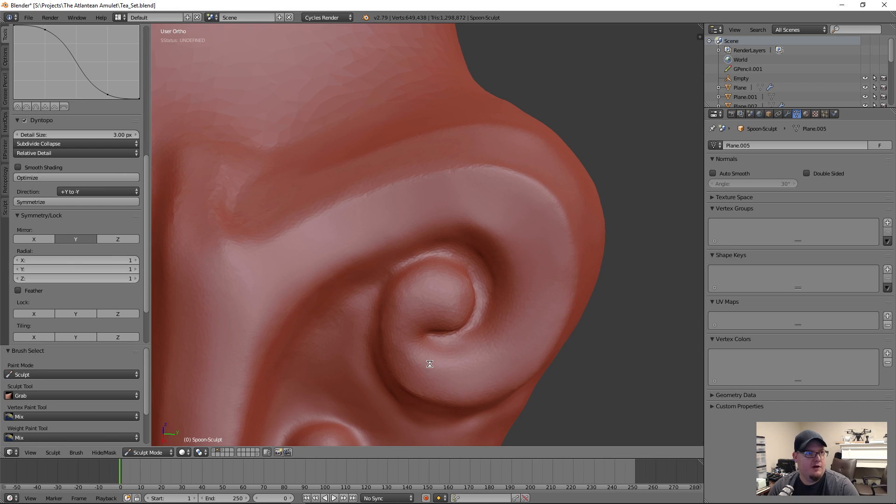
pyautogui.hotkey('ctrl', 'd')
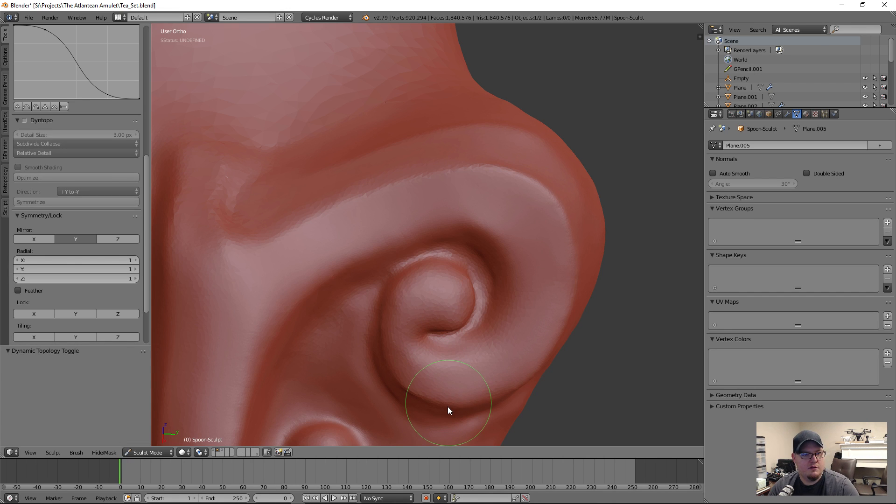
pyautogui.moveTo(553, 404)
pyautogui.mouseDown(button='middle')
pyautogui.moveTo(517, 389)
pyautogui.moveTo(516, 369)
pyautogui.moveTo(490, 391)
pyautogui.moveTo(514, 392)
pyautogui.moveTo(517, 370)
pyautogui.mouseUp(button='middle')
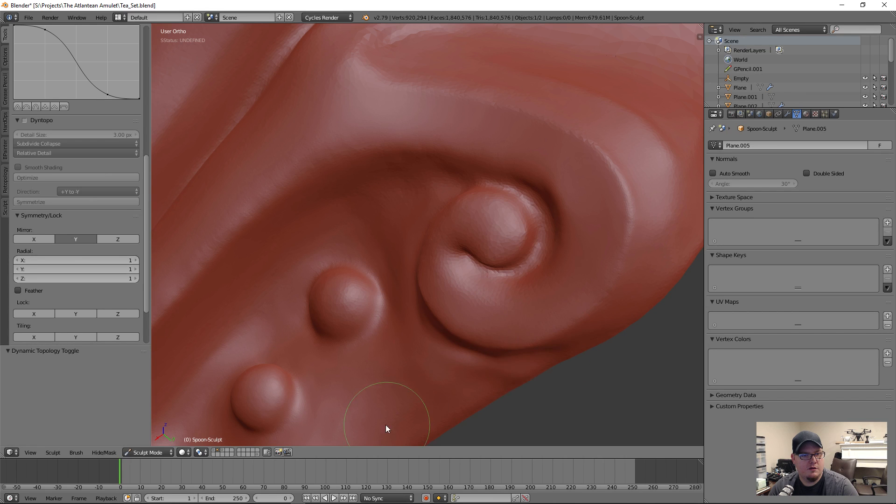
pyautogui.scroll(-3, 392, 427)
pyautogui.moveTo(422, 382); pyautogui.dragTo(467, 390, button='middle')
pyautogui.scroll(5, 407, 331)
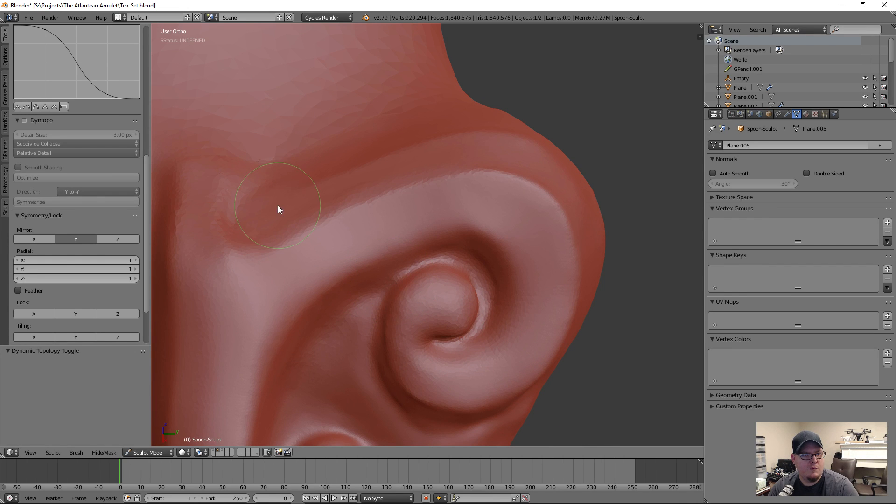
# - Switch to the Crease brush and stroke along the groove leading into the spiral's upper edge
pyautogui.scroll(10, 74, 66)
pyautogui.click(63, 59)
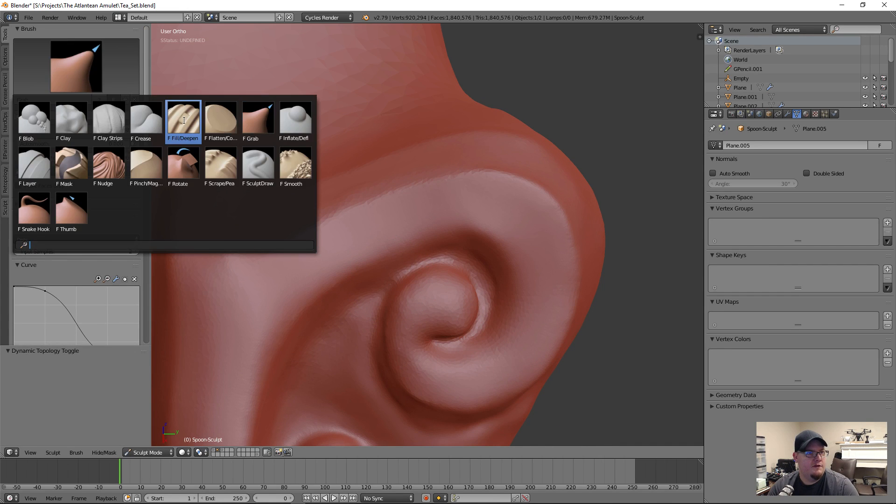
pyautogui.click(148, 134)
pyautogui.scroll(4, 372, 290)
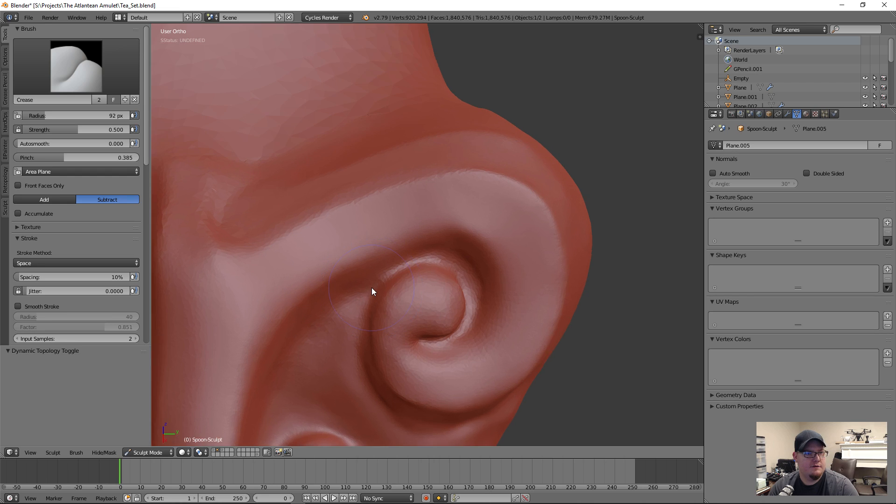
pyautogui.moveTo(420, 237); pyautogui.dragTo(366, 287)
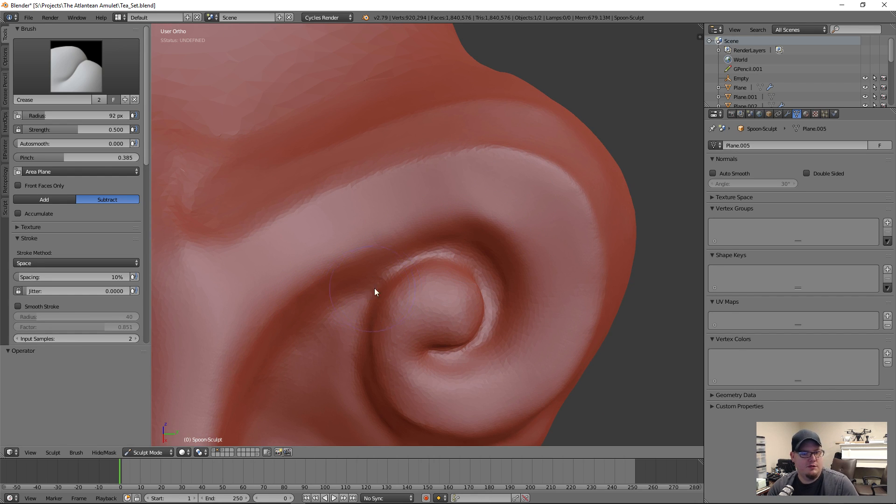
# - Reduce the Crease brush radius to 52 px and rework the spot where the spiral's rim meets the adjoining hollow
pyautogui.press('[')
pyautogui.press('[')
pyautogui.press('[')
pyautogui.press('[')
pyautogui.press('[')
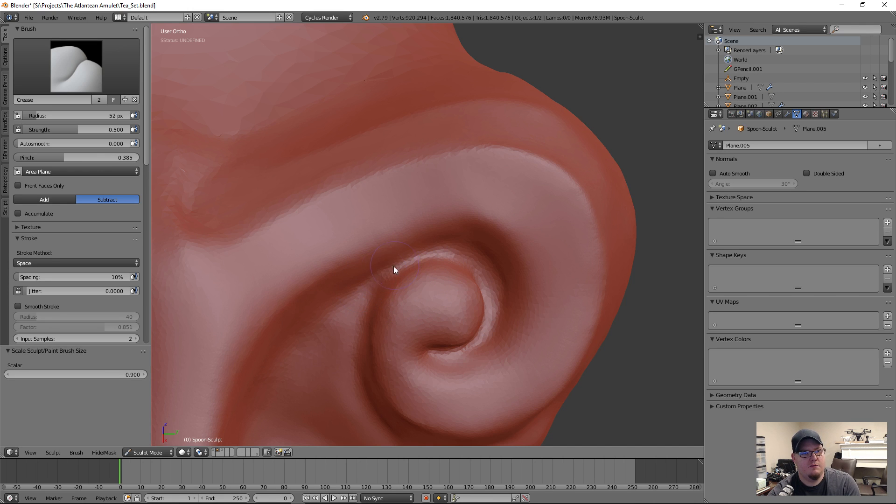
pyautogui.press('shift')
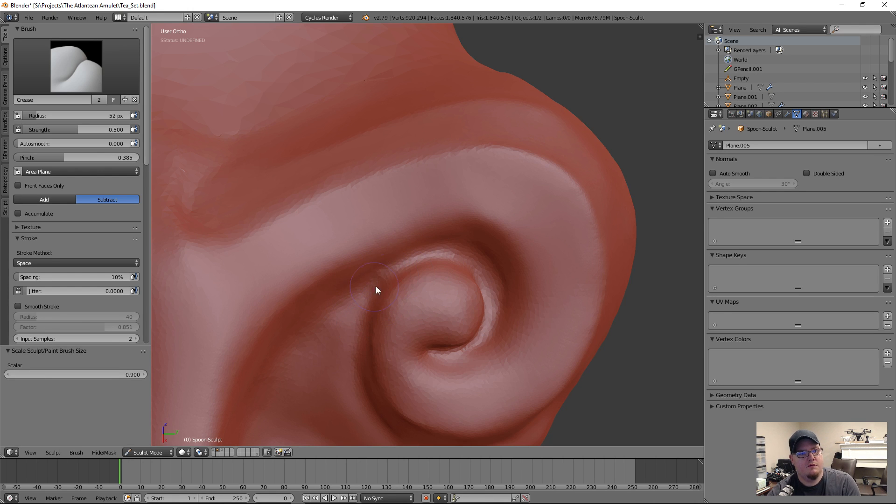
pyautogui.press('shift')
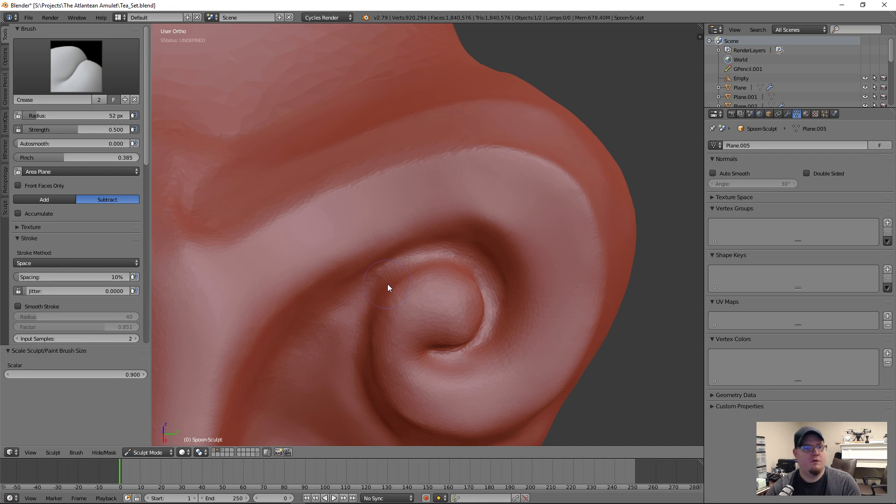
# - Switch to the SculptDraw brush with a 94 px radius and enable Dyntopo
pyautogui.click(76, 65)
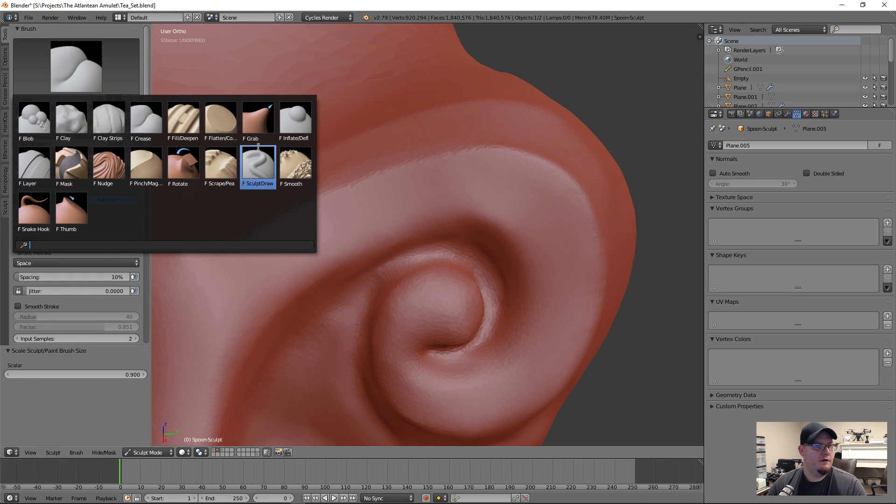
pyautogui.click(258, 164)
pyautogui.press('f')
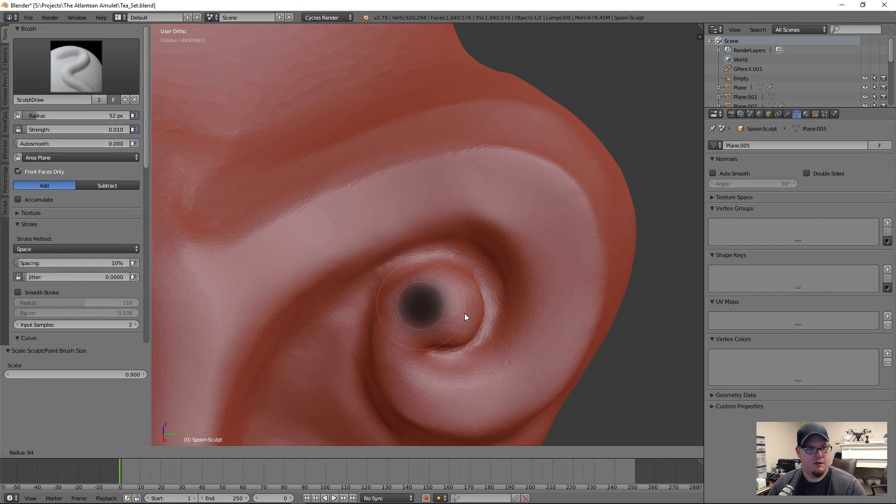
pyautogui.click(464, 313)
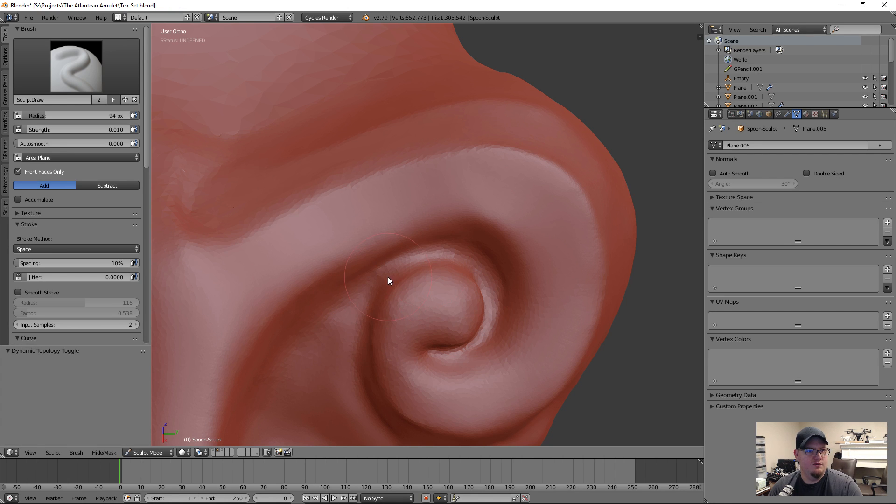
# - Brush and smooth the spiral's core and rim and the hollow between the spiral and the inner ridge
pyautogui.moveTo(433, 267)
pyautogui.mouseDown()
pyautogui.moveTo(482, 269)
pyautogui.moveTo(483, 351)
pyautogui.moveTo(467, 250)
pyautogui.moveTo(371, 280)
pyautogui.moveTo(400, 253)
pyautogui.moveTo(432, 254)
pyautogui.mouseUp()
pyautogui.moveTo(443, 335)
pyautogui.keyDown('shift'); pyautogui.mouseDown()
pyautogui.moveTo(454, 314)
pyautogui.moveTo(436, 304)
pyautogui.moveTo(402, 317)
pyautogui.mouseUp(); pyautogui.keyUp('shift')
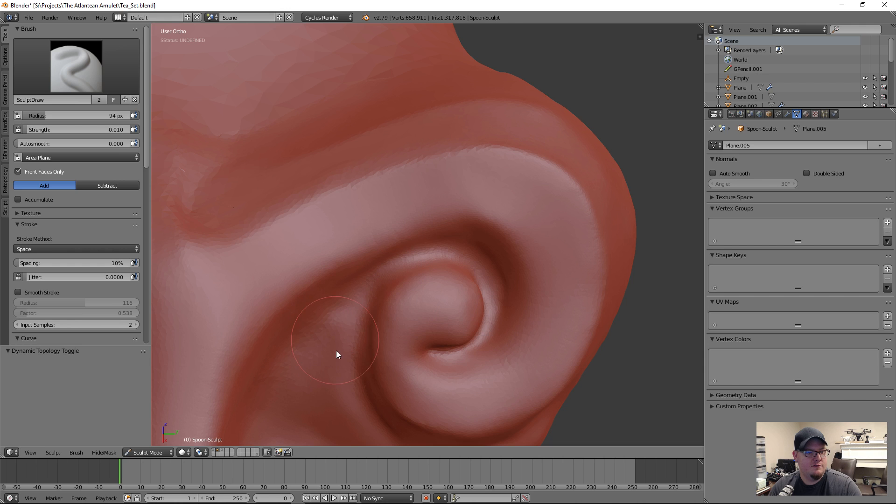
pyautogui.moveTo(372, 362)
pyautogui.keyDown('shift'); pyautogui.mouseDown()
pyautogui.moveTo(372, 344)
pyautogui.moveTo(314, 340)
pyautogui.moveTo(306, 354)
pyautogui.mouseUp(); pyautogui.keyUp('shift')
pyautogui.moveTo(410, 324); pyautogui.dragTo(301, 307, button='middle')
pyautogui.moveTo(285, 287)
pyautogui.keyDown('shift'); pyautogui.mouseDown()
pyautogui.moveTo(247, 302)
pyautogui.moveTo(293, 285)
pyautogui.moveTo(407, 270)
pyautogui.moveTo(346, 280)
pyautogui.mouseUp(); pyautogui.keyUp('shift')
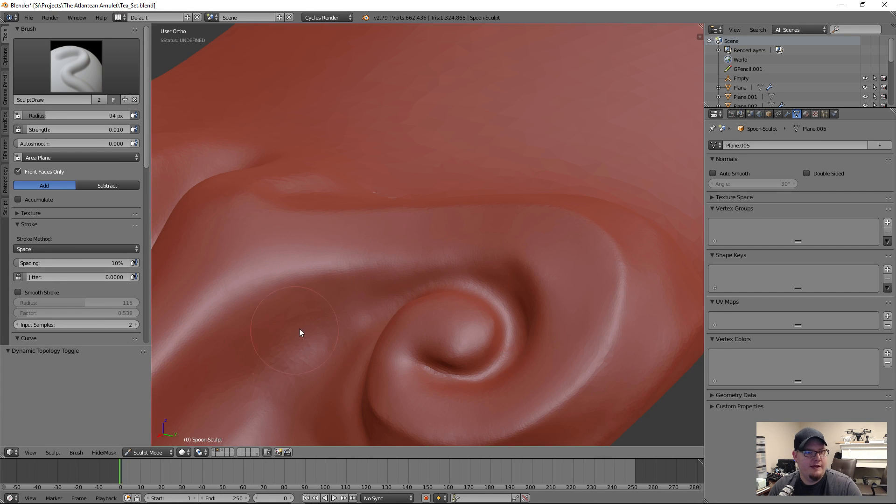
pyautogui.moveTo(246, 358)
pyautogui.mouseDown()
pyautogui.moveTo(282, 355)
pyautogui.moveTo(259, 394)
pyautogui.moveTo(296, 360)
pyautogui.mouseUp()
# - Brush with SculptDraw along the collar's outer edge below the spiral and around the scroll's outer side
pyautogui.scroll(-2, 342, 313)
pyautogui.moveTo(370, 313)
pyautogui.mouseDown(button='middle')
pyautogui.moveTo(375, 337)
pyautogui.moveTo(424, 318)
pyautogui.moveTo(424, 289)
pyautogui.moveTo(400, 279)
pyautogui.moveTo(517, 306)
pyautogui.moveTo(475, 294)
pyautogui.moveTo(414, 314)
pyautogui.mouseUp(button='middle')
pyautogui.moveTo(415, 315)
pyautogui.mouseDown()
pyautogui.moveTo(474, 276)
pyautogui.moveTo(452, 302)
pyautogui.moveTo(458, 285)
pyautogui.moveTo(491, 268)
pyautogui.mouseUp()
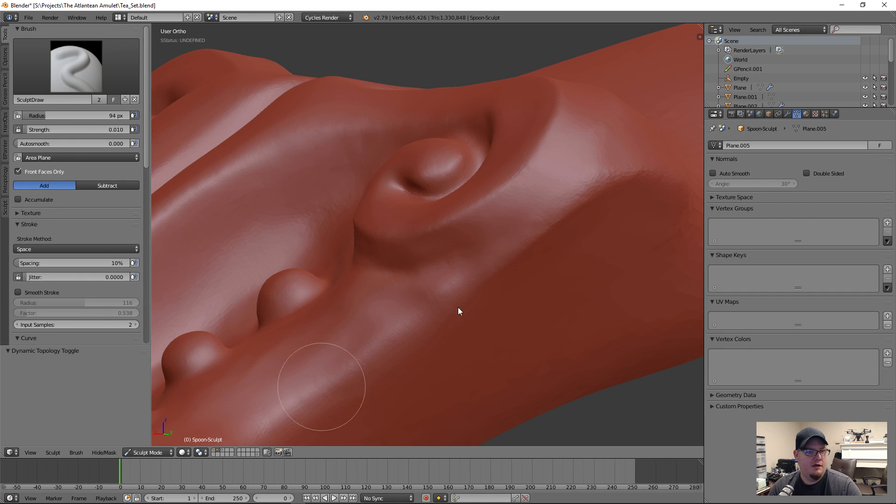
pyautogui.moveTo(575, 191)
pyautogui.mouseDown()
pyautogui.moveTo(606, 186)
pyautogui.moveTo(597, 186)
pyautogui.mouseUp()
pyautogui.moveTo(597, 186)
pyautogui.mouseDown(button='middle')
pyautogui.moveTo(581, 196)
pyautogui.moveTo(565, 185)
pyautogui.moveTo(537, 204)
pyautogui.mouseUp(button='middle')
pyautogui.moveTo(579, 212); pyautogui.dragTo(600, 236)
pyautogui.moveTo(600, 236); pyautogui.dragTo(369, 256, button='middle')
pyautogui.moveTo(405, 261); pyautogui.dragTo(404, 262)
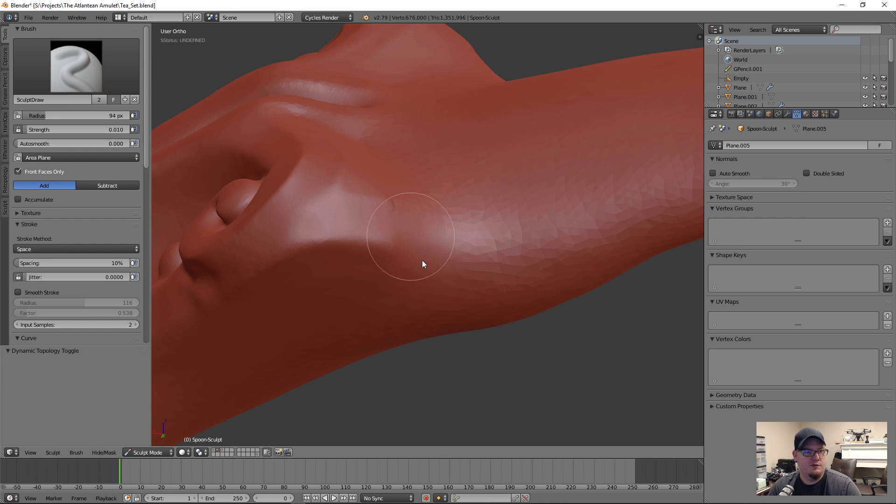
# - Smooth the scroll's outer shoulder and the small crease where its top meets the handle
pyautogui.moveTo(380, 206)
pyautogui.keyDown('shift'); pyautogui.mouseDown()
pyautogui.moveTo(391, 209)
pyautogui.moveTo(374, 220)
pyautogui.moveTo(394, 201)
pyautogui.moveTo(394, 244)
pyautogui.moveTo(372, 278)
pyautogui.moveTo(409, 294)
pyautogui.mouseUp(); pyautogui.keyUp('shift')
pyautogui.moveTo(450, 217)
pyautogui.mouseDown(button='middle')
pyautogui.moveTo(417, 212)
pyautogui.moveTo(421, 237)
pyautogui.moveTo(387, 178)
pyautogui.mouseUp(button='middle')
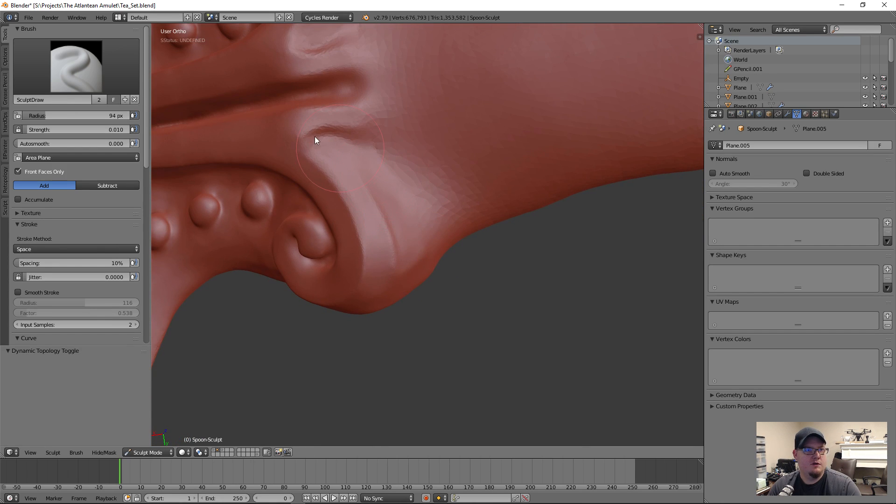
pyautogui.moveTo(321, 131)
pyautogui.keyDown('shift'); pyautogui.mouseDown()
pyautogui.moveTo(337, 131)
pyautogui.moveTo(330, 138)
pyautogui.mouseUp(); pyautogui.keyUp('shift')
pyautogui.keyDown('shift'); pyautogui.scroll(-1, 379, 171); pyautogui.keyUp('shift')
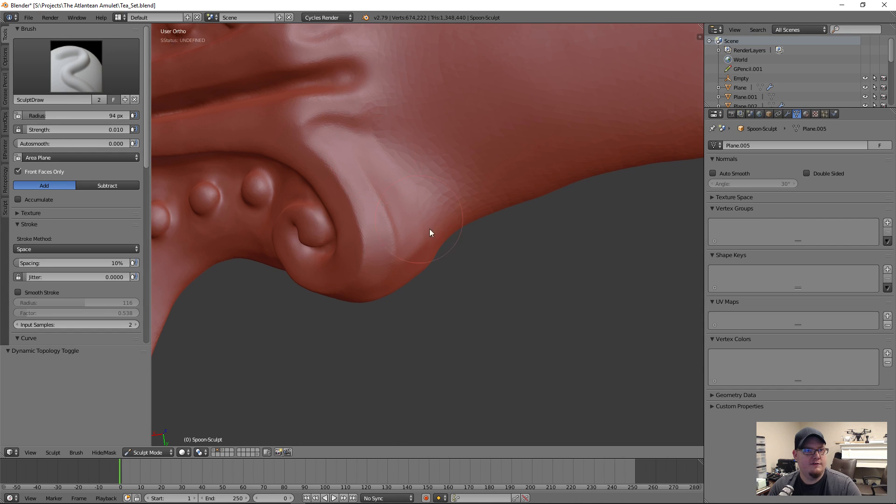
# - Brush and smooth the scroll's outer band and the thin crease running along it
pyautogui.moveTo(417, 219); pyautogui.dragTo(412, 250, button='middle')
pyautogui.scroll(4, 360, 158)
pyautogui.moveTo(390, 133)
pyautogui.mouseDown()
pyautogui.moveTo(412, 140)
pyautogui.moveTo(393, 170)
pyautogui.moveTo(446, 142)
pyautogui.moveTo(319, 167)
pyautogui.moveTo(352, 212)
pyautogui.moveTo(396, 231)
pyautogui.moveTo(409, 273)
pyautogui.mouseUp()
pyautogui.moveTo(396, 229)
pyautogui.keyDown('shift'); pyautogui.mouseDown()
pyautogui.moveTo(450, 290)
pyautogui.moveTo(501, 384)
pyautogui.mouseUp(); pyautogui.keyUp('shift')
pyautogui.keyDown('shift'); pyautogui.moveTo(473, 347); pyautogui.dragTo(472, 219, button='middle'); pyautogui.keyUp('shift')
pyautogui.keyDown('shift'); pyautogui.moveTo(440, 225); pyautogui.dragTo(495, 312); pyautogui.keyUp('shift')
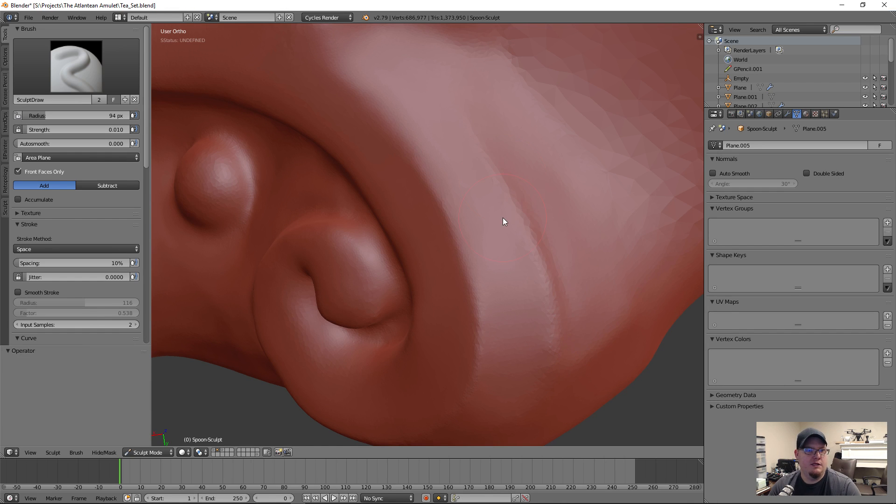
pyautogui.moveTo(528, 196)
pyautogui.keyDown('shift'); pyautogui.mouseDown()
pyautogui.moveTo(498, 156)
pyautogui.moveTo(554, 309)
pyautogui.moveTo(562, 372)
pyautogui.mouseUp(); pyautogui.keyUp('shift')
# - Refine the scroll's underside with SculptDraw and smooth the collar edge just below the spiral
pyautogui.scroll(-3, 512, 303)
pyautogui.moveTo(497, 315)
pyautogui.mouseDown(button='middle')
pyautogui.moveTo(509, 298)
pyautogui.moveTo(503, 360)
pyautogui.moveTo(485, 297)
pyautogui.moveTo(494, 259)
pyautogui.mouseUp(button='middle')
pyautogui.scroll(2, 508, 374)
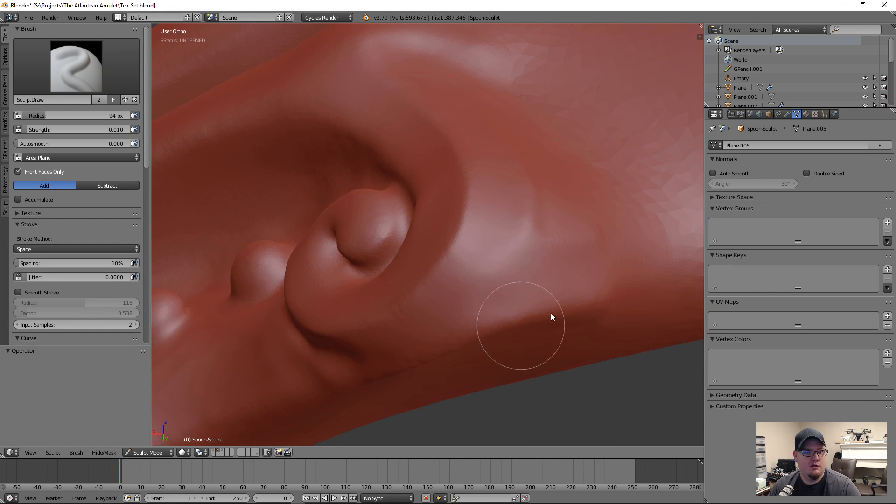
pyautogui.moveTo(580, 306)
pyautogui.mouseDown(button='middle')
pyautogui.moveTo(514, 256)
pyautogui.moveTo(504, 268)
pyautogui.mouseUp(button='middle')
pyautogui.moveTo(424, 374)
pyautogui.mouseDown(button='middle')
pyautogui.moveTo(490, 232)
pyautogui.moveTo(482, 256)
pyautogui.moveTo(544, 267)
pyautogui.moveTo(455, 275)
pyautogui.moveTo(569, 277)
pyautogui.mouseUp(button='middle')
pyautogui.moveTo(569, 276)
pyautogui.mouseDown()
pyautogui.moveTo(607, 254)
pyautogui.moveTo(613, 259)
pyautogui.mouseUp()
pyautogui.moveTo(614, 260)
pyautogui.mouseDown(button='middle')
pyautogui.moveTo(500, 262)
pyautogui.moveTo(548, 289)
pyautogui.moveTo(562, 263)
pyautogui.moveTo(494, 279)
pyautogui.moveTo(482, 212)
pyautogui.moveTo(502, 205)
pyautogui.mouseUp(button='middle')
pyautogui.moveTo(501, 203)
pyautogui.mouseDown()
pyautogui.moveTo(478, 230)
pyautogui.moveTo(462, 214)
pyautogui.moveTo(416, 280)
pyautogui.mouseUp()
pyautogui.moveTo(416, 280); pyautogui.dragTo(455, 228, button='middle')
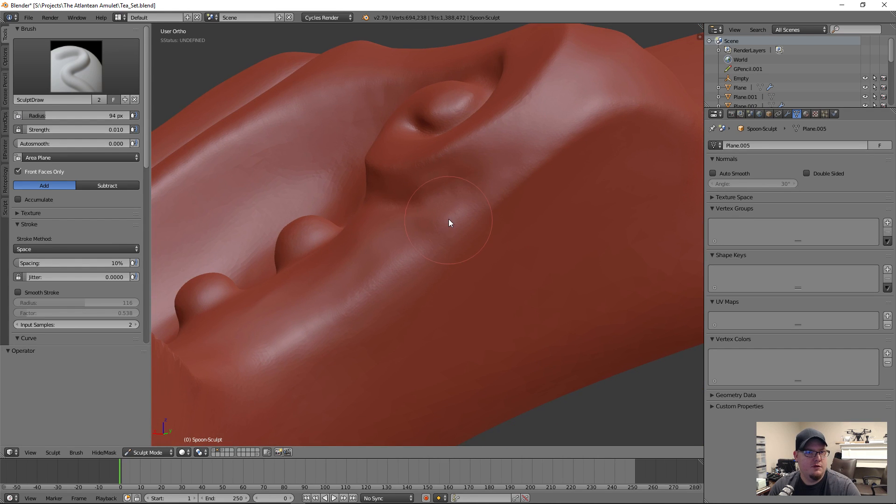
pyautogui.keyDown('shift'); pyautogui.moveTo(455, 218); pyautogui.dragTo(419, 236); pyautogui.keyUp('shift')
# - Switch to the Inflate/Deflate brush and even out the collar's outer edge between the spiral and the beads
pyautogui.click(71, 80)
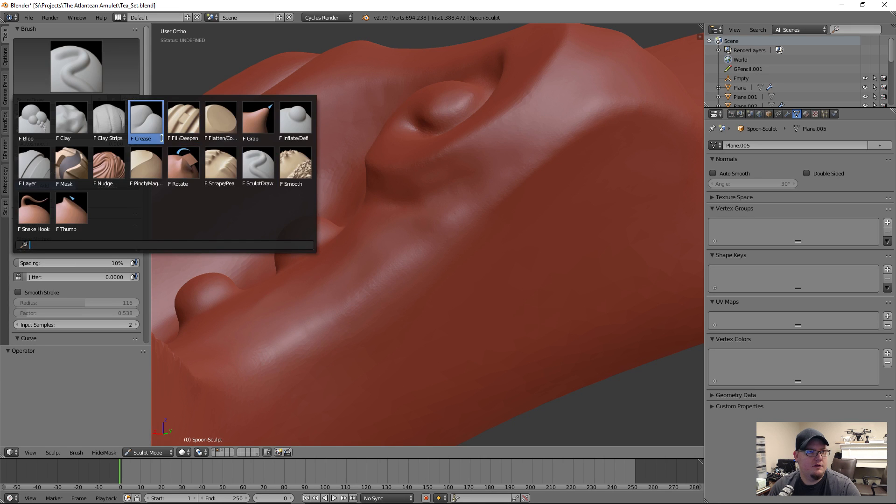
pyautogui.click(298, 134)
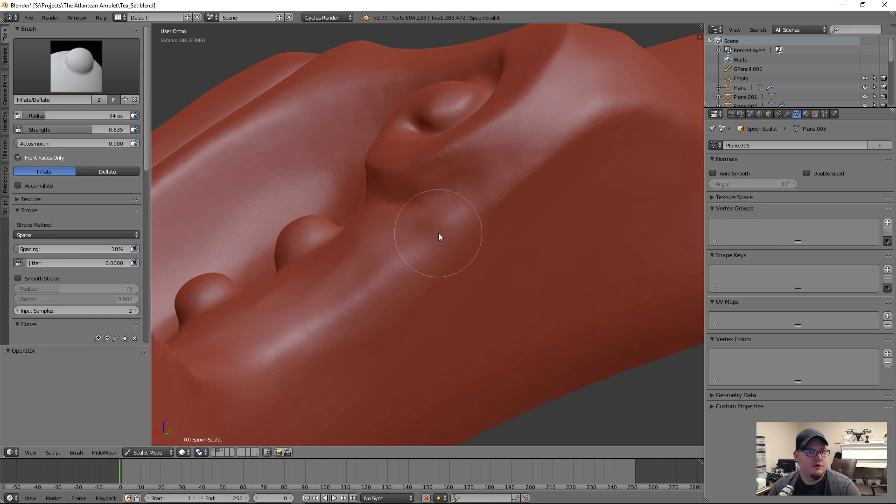
pyautogui.moveTo(450, 218)
pyautogui.mouseDown()
pyautogui.moveTo(434, 234)
pyautogui.moveTo(460, 216)
pyautogui.moveTo(434, 238)
pyautogui.moveTo(412, 234)
pyautogui.moveTo(474, 212)
pyautogui.moveTo(474, 190)
pyautogui.moveTo(489, 188)
pyautogui.moveTo(484, 206)
pyautogui.moveTo(533, 143)
pyautogui.moveTo(497, 169)
pyautogui.moveTo(517, 149)
pyautogui.moveTo(471, 261)
pyautogui.mouseUp()
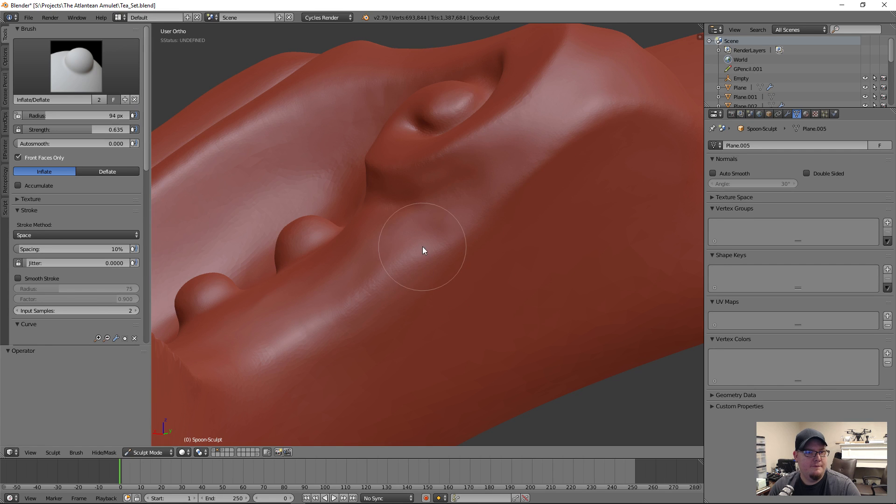
pyautogui.moveTo(351, 306)
pyautogui.mouseDown()
pyautogui.moveTo(263, 369)
pyautogui.moveTo(393, 292)
pyautogui.moveTo(296, 372)
pyautogui.moveTo(290, 330)
pyautogui.moveTo(408, 273)
pyautogui.moveTo(370, 274)
pyautogui.moveTo(394, 250)
pyautogui.moveTo(366, 266)
pyautogui.moveTo(428, 243)
pyautogui.moveTo(397, 229)
pyautogui.mouseUp()
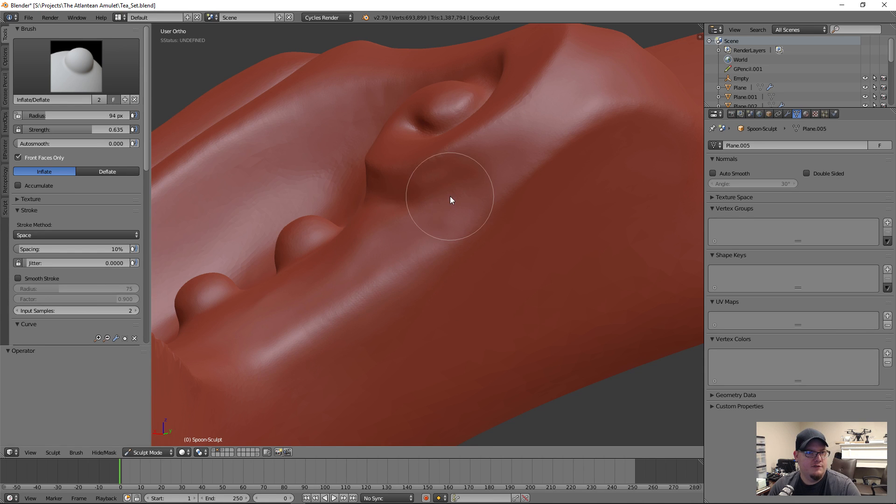
# - Switch to the SculptDraw brush and rework the surface around the collar's uppermost bead
pyautogui.scroll(-2, 434, 267)
pyautogui.moveTo(434, 268); pyautogui.dragTo(480, 270, button='middle')
pyautogui.scroll(2, 374, 288)
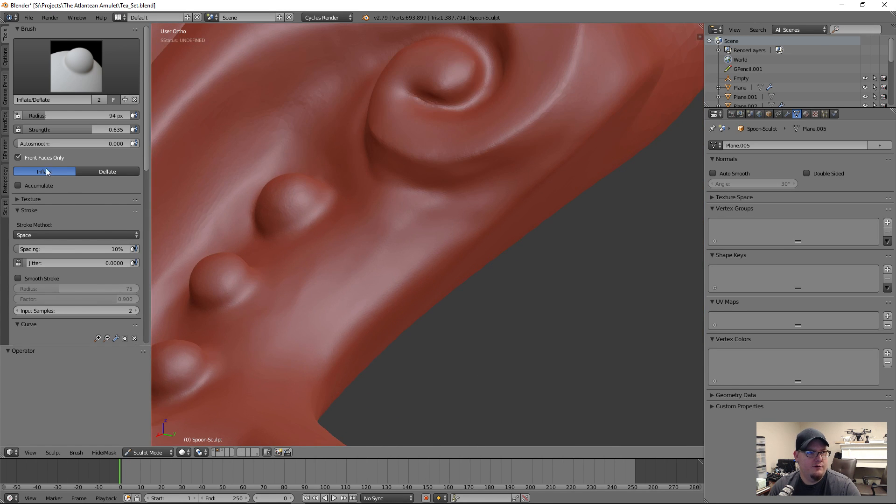
pyautogui.moveTo(357, 246)
pyautogui.mouseDown(button='middle')
pyautogui.moveTo(455, 322)
pyautogui.moveTo(368, 353)
pyautogui.mouseUp(button='middle')
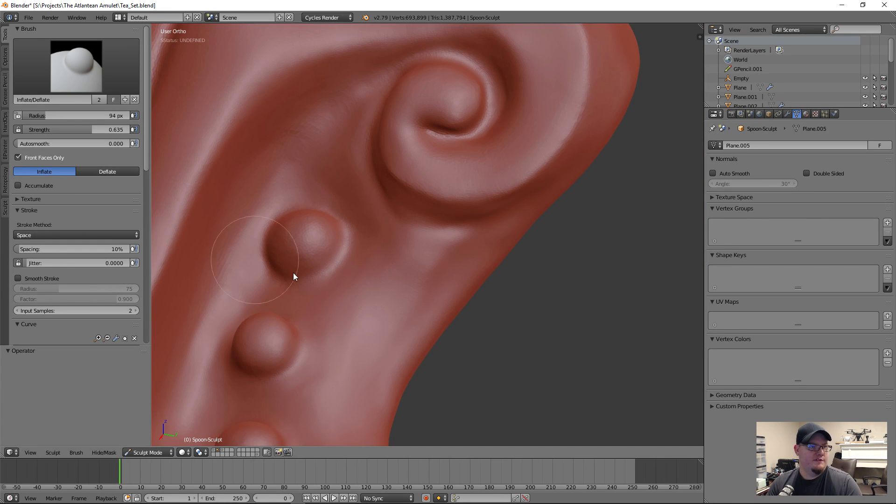
pyautogui.scroll(2, 495, 293)
pyautogui.scroll(-2, 494, 290)
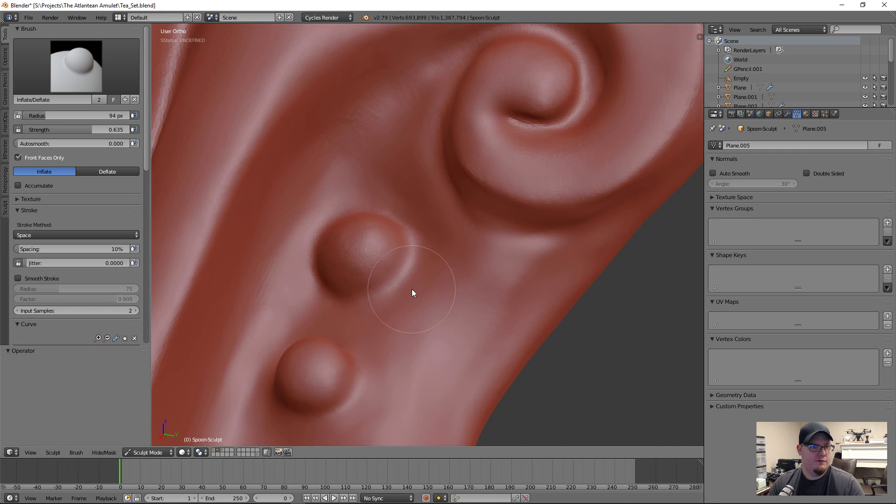
pyautogui.click(76, 65)
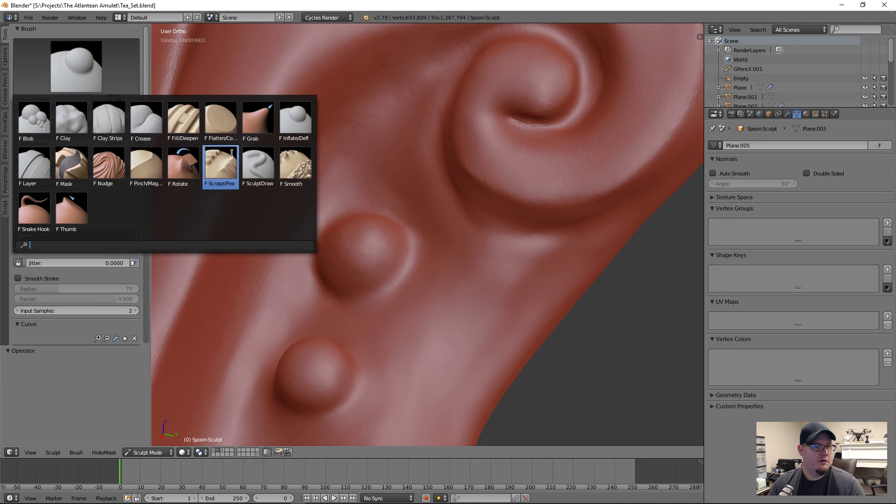
pyautogui.click(273, 161)
pyautogui.scroll(2, 326, 247)
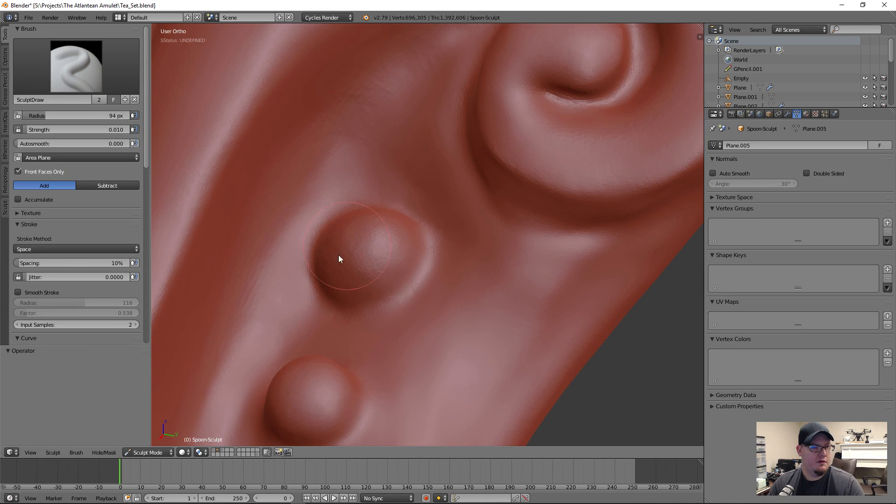
pyautogui.moveTo(340, 256)
pyautogui.mouseDown()
pyautogui.moveTo(354, 245)
pyautogui.moveTo(410, 292)
pyautogui.moveTo(362, 322)
pyautogui.moveTo(281, 237)
pyautogui.moveTo(252, 286)
pyautogui.moveTo(264, 233)
pyautogui.moveTo(252, 303)
pyautogui.mouseUp()
# - Brush the collar surface just below the spiral with SculptDraw
pyautogui.scroll(-5, 485, 253)
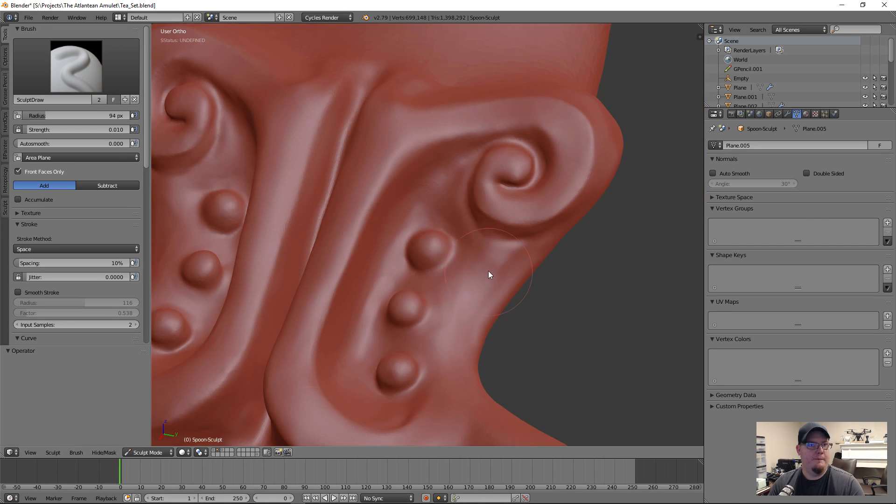
pyautogui.scroll(5, 512, 226)
pyautogui.moveTo(512, 226)
pyautogui.mouseDown()
pyautogui.moveTo(489, 195)
pyautogui.moveTo(491, 205)
pyautogui.mouseUp()
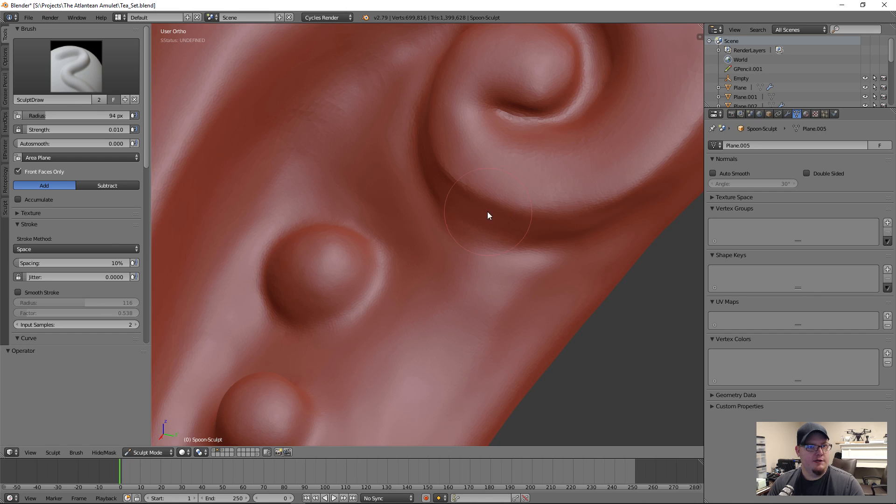
# - Switch to the Pinch/Magnify brush, reduce its radius to 54 px and tighten the groove beneath the spiral
pyautogui.click(77, 65)
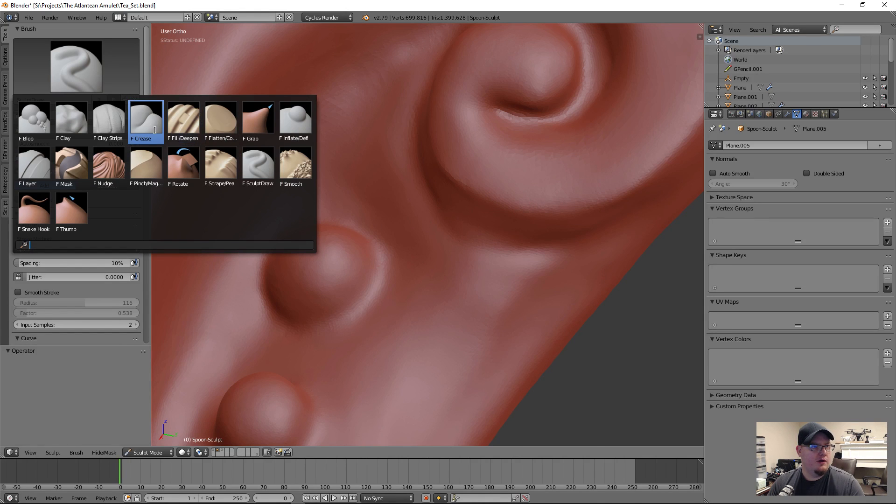
pyautogui.click(146, 165)
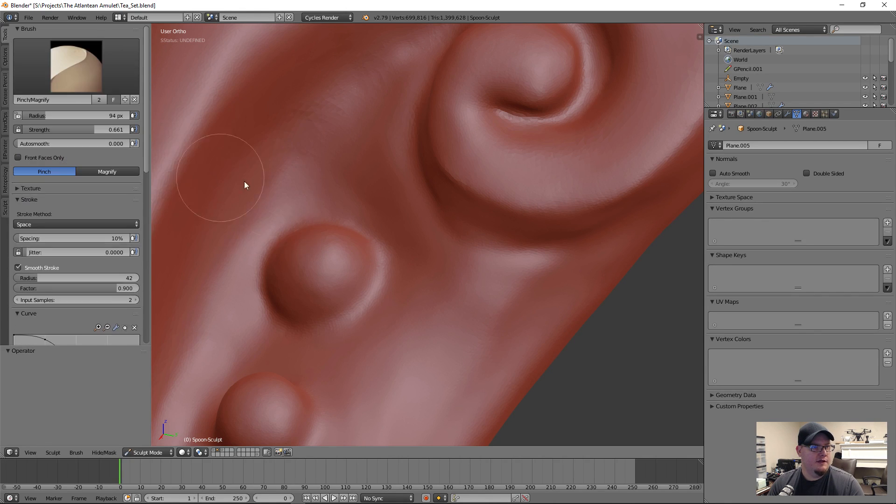
pyautogui.scroll(4, 458, 243)
pyautogui.scroll(1, 457, 238)
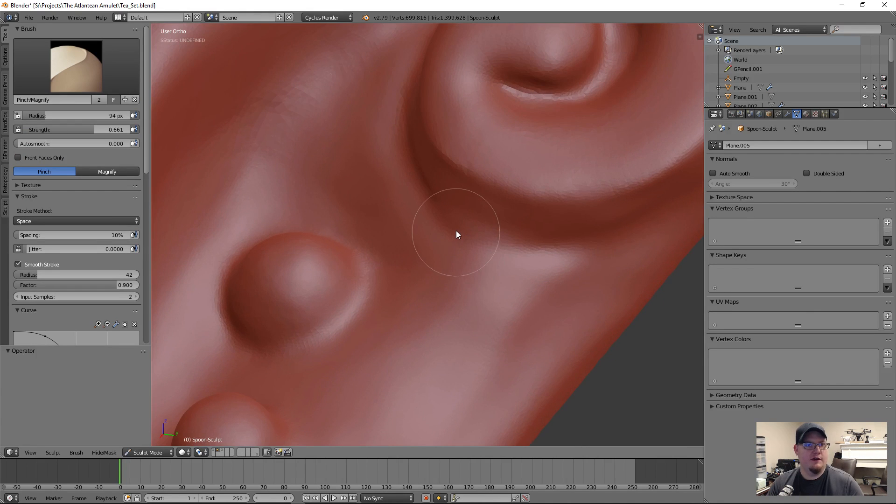
pyautogui.press('[')
pyautogui.press('[')
pyautogui.press('[')
pyautogui.press('[')
pyautogui.press('[')
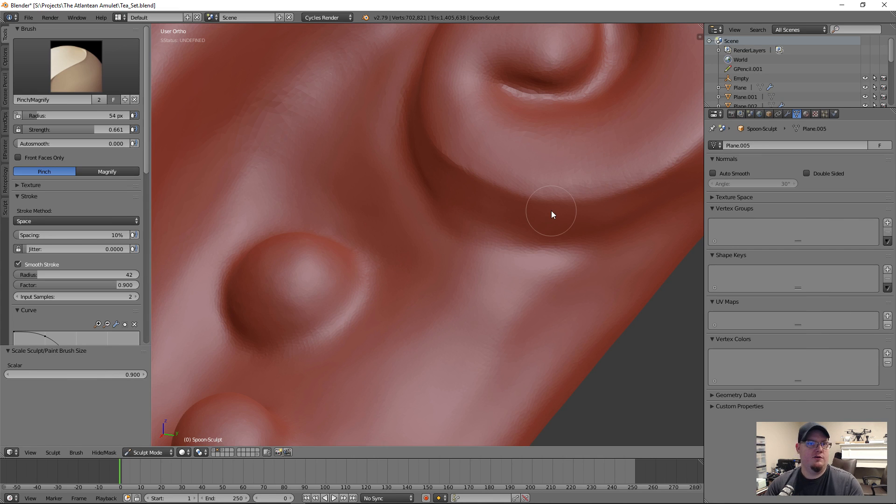
# - Pinch the ridge along the scroll's outer band to sharpen its edge
pyautogui.moveTo(601, 180)
pyautogui.keyDown('shift'); pyautogui.mouseDown(button='middle')
pyautogui.moveTo(316, 310)
pyautogui.moveTo(369, 295)
pyautogui.mouseUp(button='middle'); pyautogui.keyUp('shift')
pyautogui.scroll(2, 369, 295)
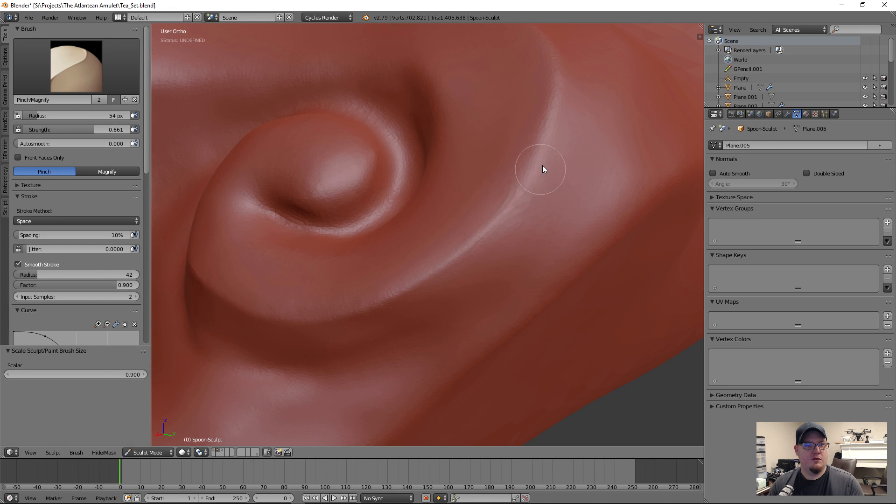
pyautogui.moveTo(559, 69)
pyautogui.mouseDown()
pyautogui.moveTo(526, 167)
pyautogui.moveTo(560, 100)
pyautogui.mouseUp()
pyautogui.scroll(3, 549, 120)
pyautogui.moveTo(561, 319); pyautogui.dragTo(557, 208, button='middle')
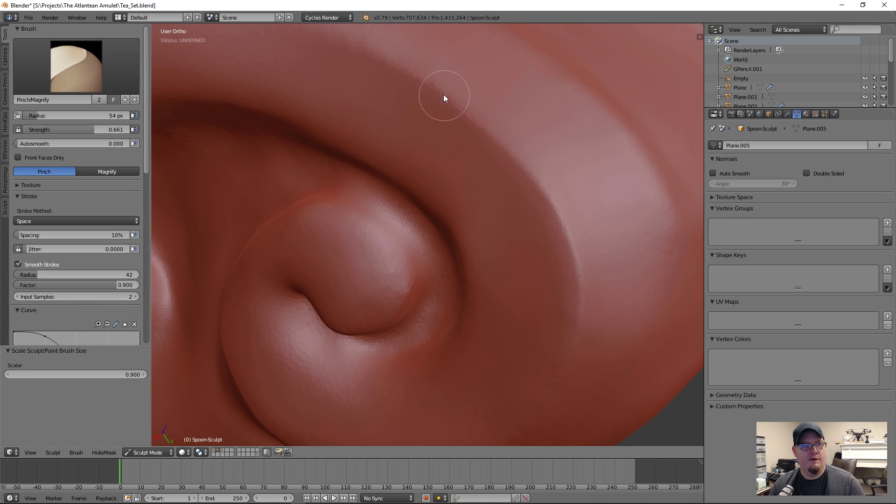
pyautogui.moveTo(308, 33)
pyautogui.mouseDown()
pyautogui.moveTo(268, 28)
pyautogui.moveTo(601, 362)
pyautogui.moveTo(549, 316)
pyautogui.mouseUp()
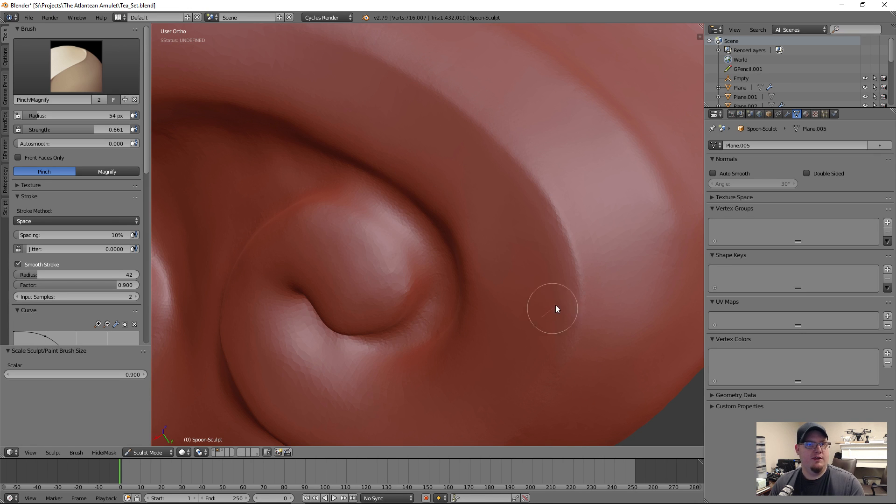
# - Pinch the groove running from the scroll's stem around the inner curl and along the spiral's lower edge
pyautogui.moveTo(563, 218); pyautogui.dragTo(356, 350, button='middle')
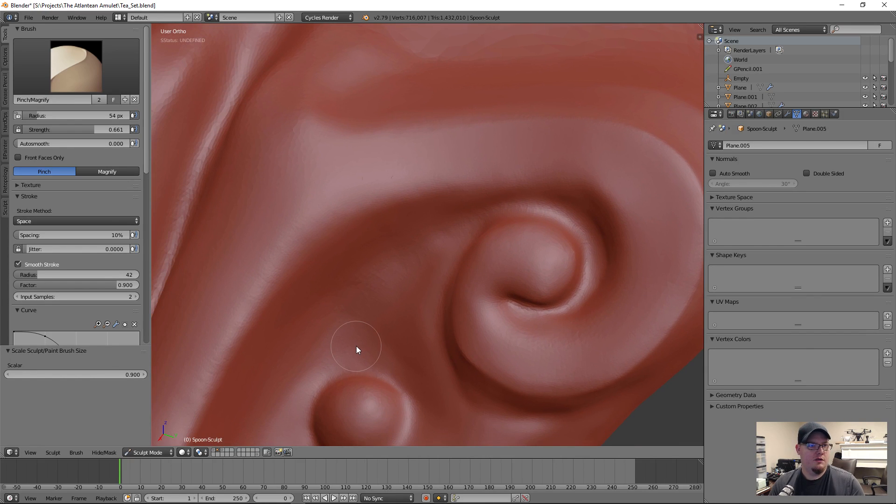
pyautogui.moveTo(314, 319)
pyautogui.mouseDown()
pyautogui.moveTo(396, 254)
pyautogui.moveTo(490, 204)
pyautogui.moveTo(566, 198)
pyautogui.moveTo(622, 227)
pyautogui.mouseUp()
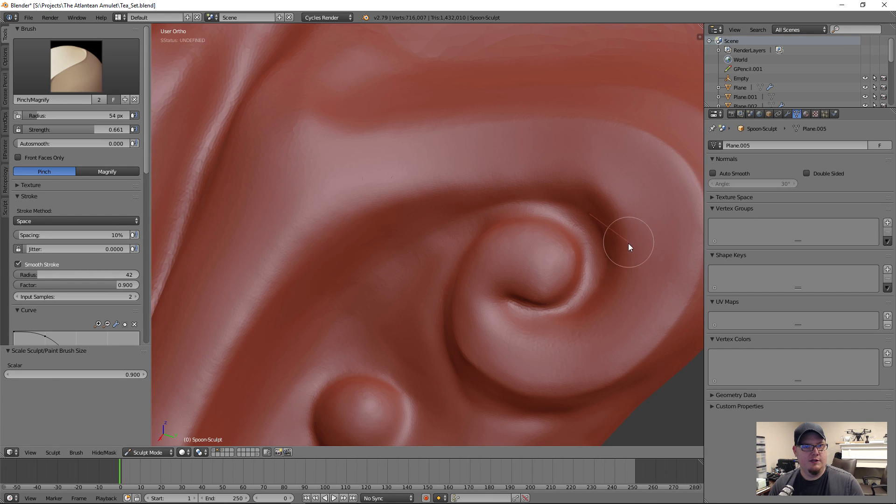
pyautogui.moveTo(626, 278)
pyautogui.mouseDown()
pyautogui.moveTo(581, 322)
pyautogui.moveTo(540, 295)
pyautogui.mouseUp()
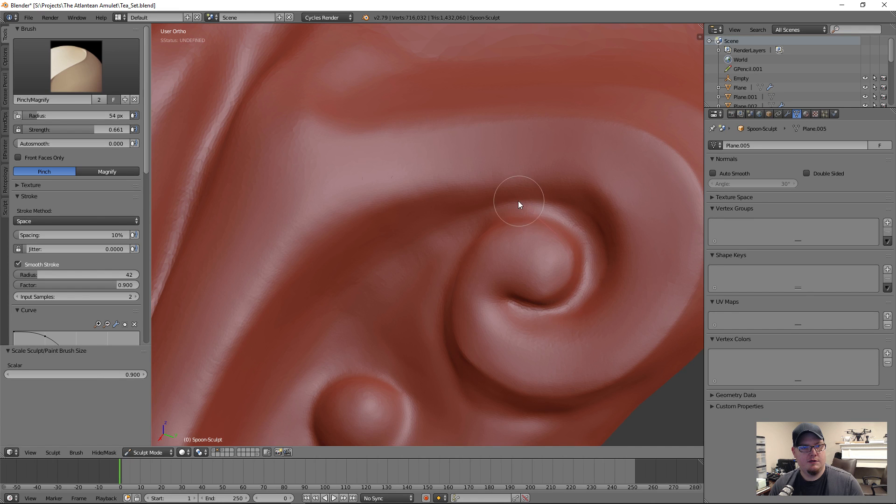
pyautogui.moveTo(446, 285)
pyautogui.mouseDown()
pyautogui.moveTo(455, 355)
pyautogui.moveTo(492, 402)
pyautogui.mouseUp()
pyautogui.moveTo(514, 345)
pyautogui.mouseDown(button='middle')
pyautogui.moveTo(525, 286)
pyautogui.moveTo(564, 319)
pyautogui.moveTo(537, 362)
pyautogui.moveTo(484, 332)
pyautogui.mouseUp(button='middle')
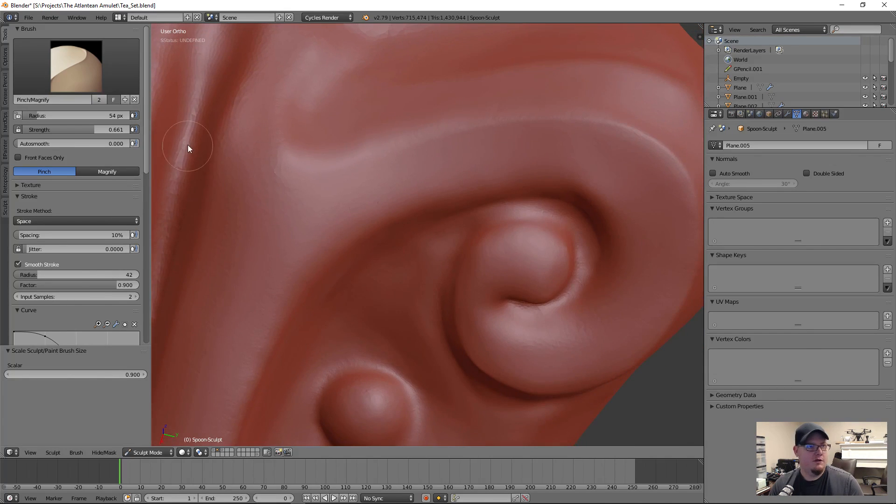
# - Switch to the Fill/Deepen brush in Deepen mode and deepen the channel along the inside of the scroll's stem
pyautogui.click(76, 66)
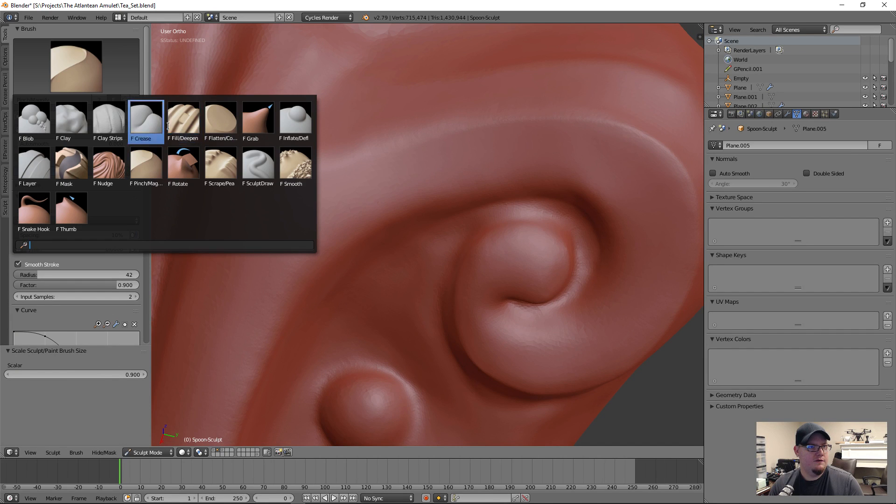
pyautogui.click(183, 120)
pyautogui.click(117, 220)
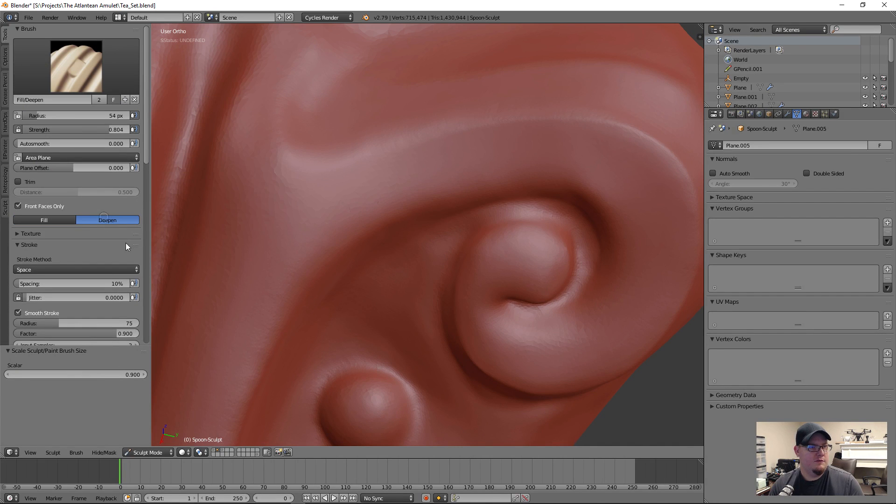
pyautogui.scroll(3, 500, 287)
pyautogui.moveTo(478, 197)
pyautogui.mouseDown()
pyautogui.moveTo(596, 193)
pyautogui.moveTo(465, 195)
pyautogui.moveTo(392, 244)
pyautogui.moveTo(530, 197)
pyautogui.moveTo(441, 212)
pyautogui.moveTo(363, 296)
pyautogui.moveTo(495, 200)
pyautogui.moveTo(352, 289)
pyautogui.moveTo(244, 414)
pyautogui.moveTo(262, 392)
pyautogui.mouseUp()
pyautogui.scroll(-5, 326, 340)
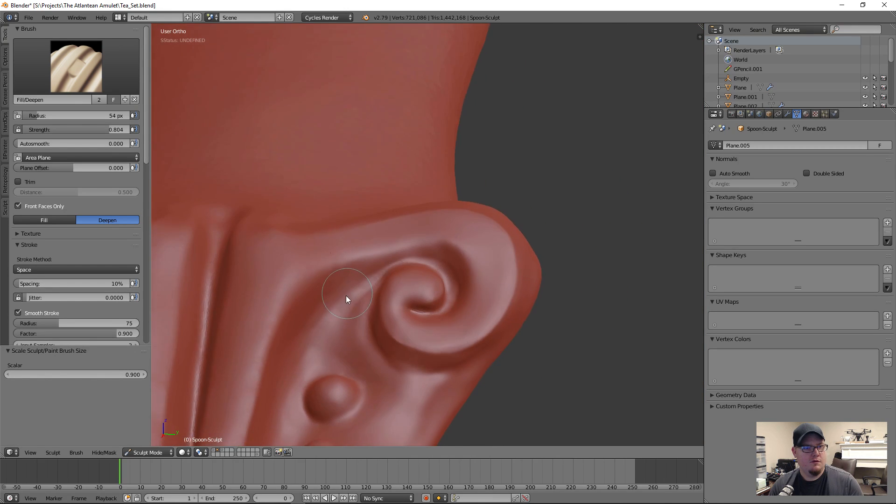
# - Deepen the recess between the scroll's stem, the spiral and the uppermost bead
pyautogui.moveTo(360, 285)
pyautogui.mouseDown()
pyautogui.moveTo(352, 353)
pyautogui.moveTo(375, 421)
pyautogui.mouseUp()
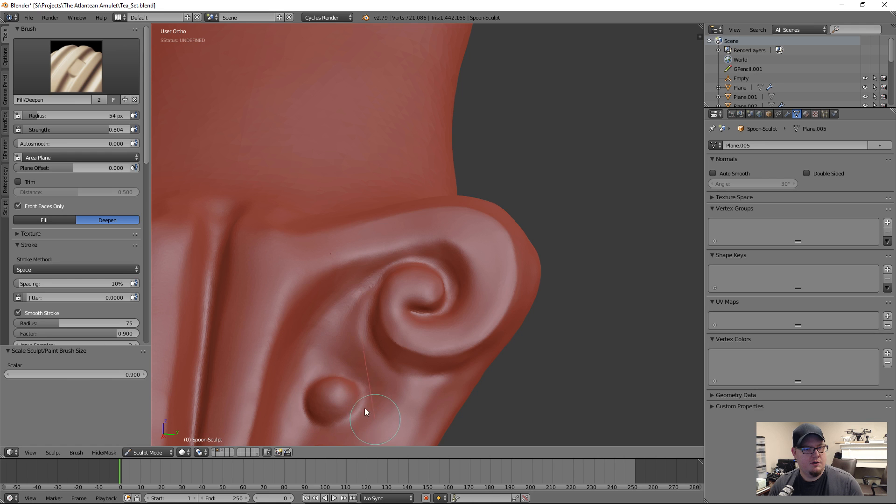
pyautogui.moveTo(343, 310); pyautogui.dragTo(381, 421)
pyautogui.moveTo(345, 301)
pyautogui.mouseDown(button='middle')
pyautogui.moveTo(358, 340)
pyautogui.moveTo(357, 315)
pyautogui.moveTo(352, 341)
pyautogui.moveTo(348, 312)
pyautogui.mouseUp(button='middle')
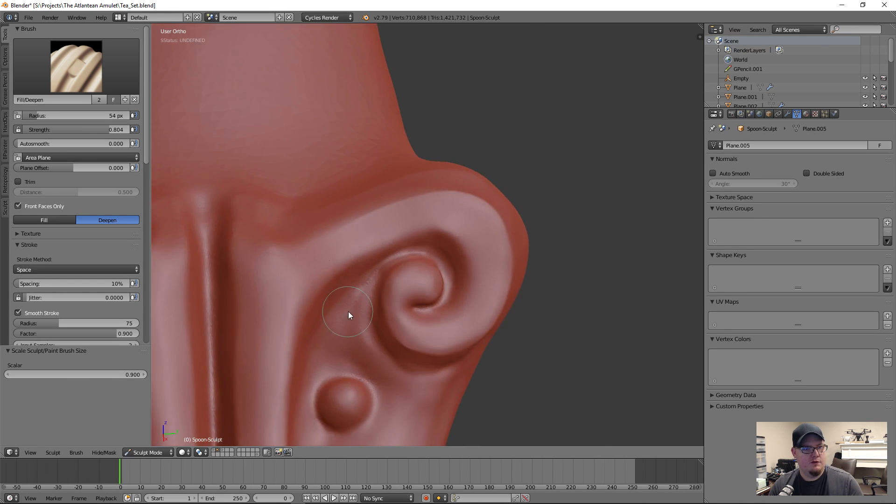
pyautogui.scroll(5, 458, 304)
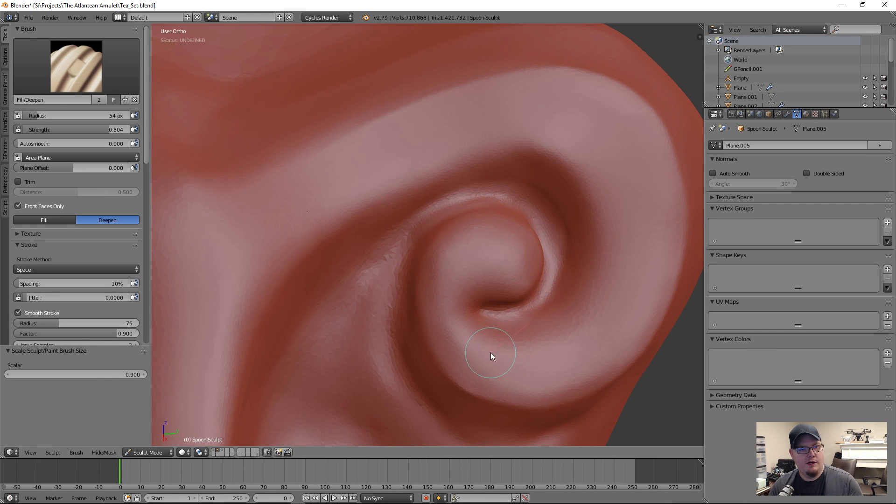
pyautogui.moveTo(463, 346)
pyautogui.mouseDown()
pyautogui.moveTo(549, 304)
pyautogui.moveTo(480, 328)
pyautogui.moveTo(442, 315)
pyautogui.mouseUp()
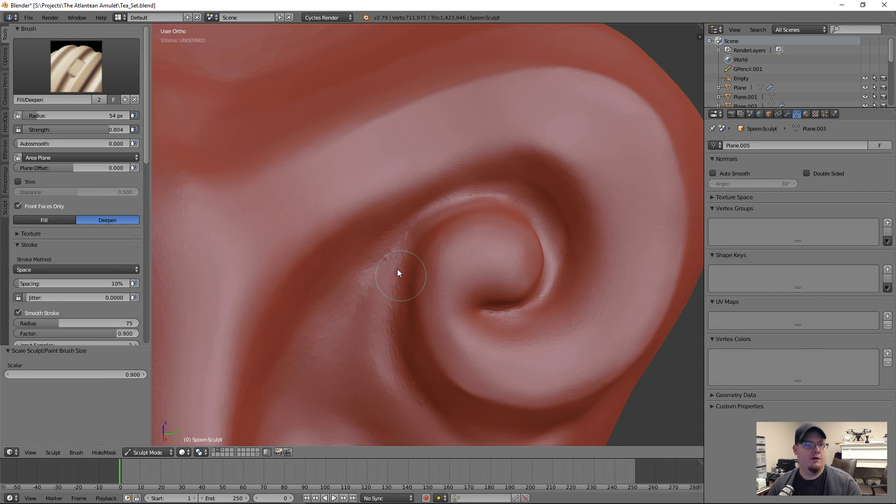
# - Switch to the Crease brush and save Tea_Set.blend over the existing file
pyautogui.click(77, 67)
pyautogui.click(149, 119)
pyautogui.moveTo(397, 245); pyautogui.dragTo(510, 267, button='middle')
pyautogui.hotkey('ctrl', 's')
pyautogui.press('Return')
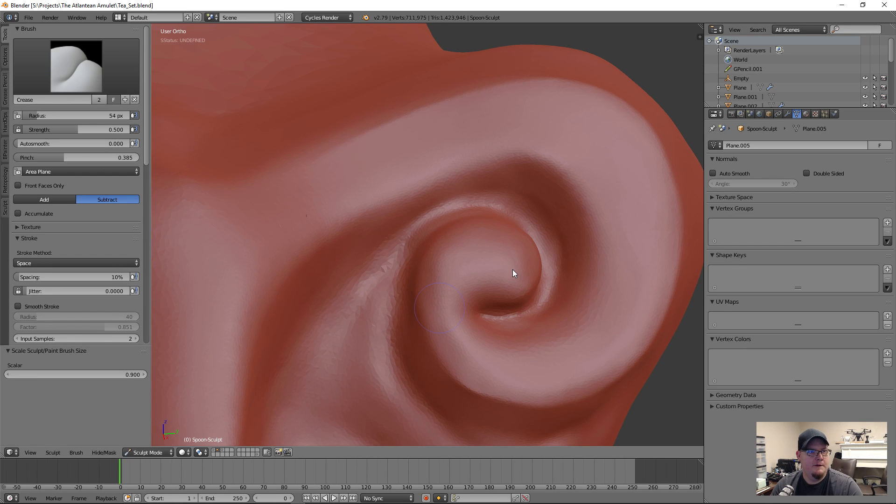
# - Smooth the rough patch where the spiral's inner groove meets the deepened recess
pyautogui.scroll(1, 512, 270)
pyautogui.scroll(2, 455, 267)
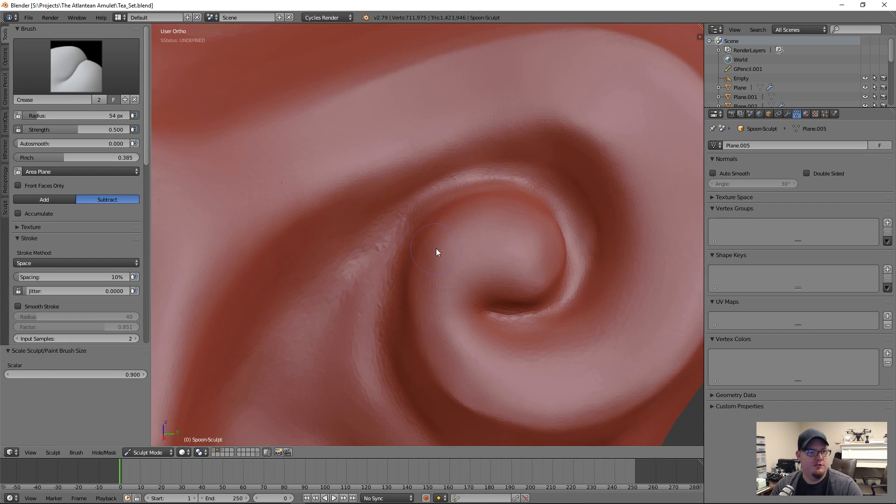
pyautogui.moveTo(364, 278)
pyautogui.keyDown('shift'); pyautogui.mouseDown()
pyautogui.moveTo(335, 283)
pyautogui.moveTo(451, 191)
pyautogui.moveTo(540, 177)
pyautogui.moveTo(589, 231)
pyautogui.moveTo(519, 329)
pyautogui.moveTo(525, 317)
pyautogui.mouseUp(); pyautogui.keyUp('shift')
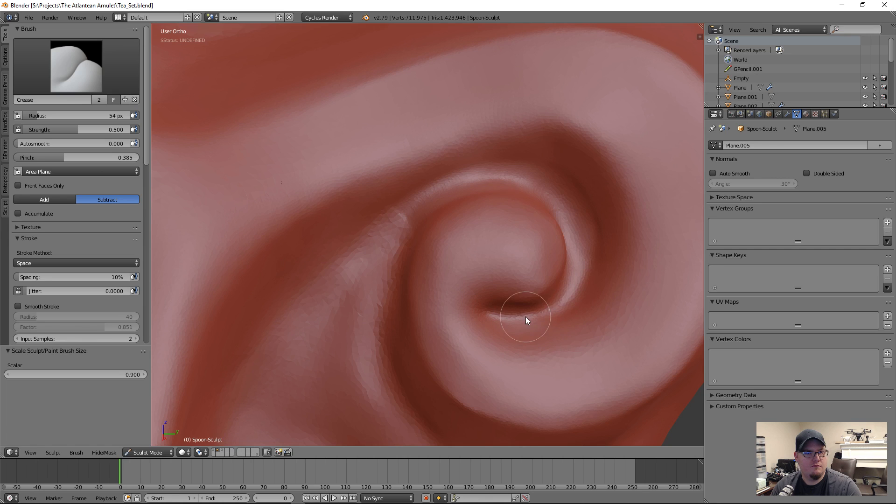
pyautogui.scroll(1, 501, 326)
pyautogui.scroll(1, 516, 298)
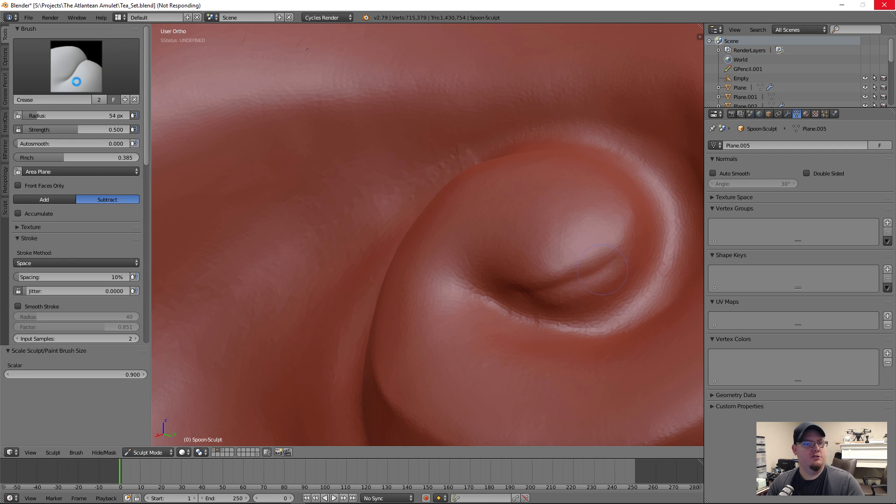
# - Switch to the Pinch/Magnify brush and tighten the crease and groove around the spiral's inner curl
pyautogui.click(144, 170)
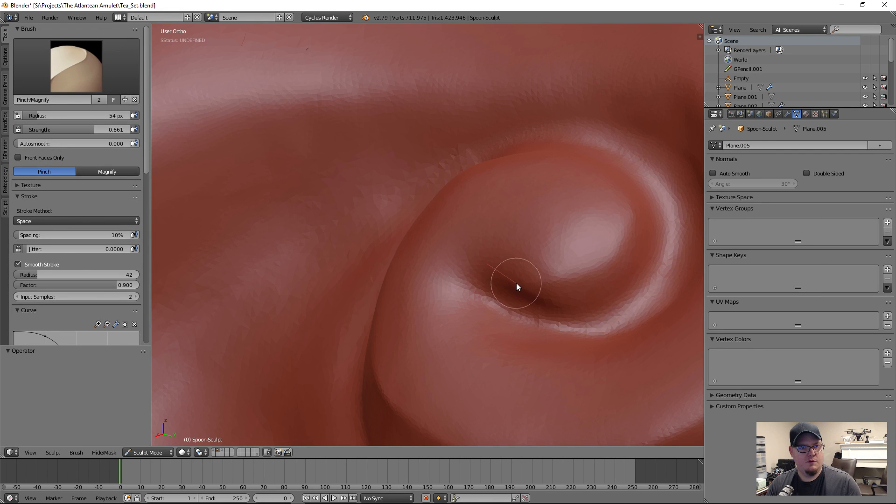
pyautogui.moveTo(601, 291); pyautogui.dragTo(622, 268)
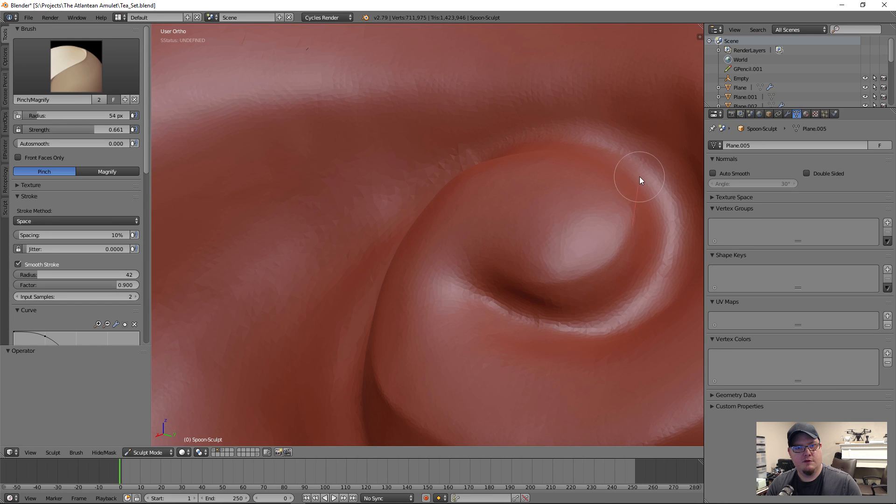
pyautogui.moveTo(525, 145); pyautogui.dragTo(537, 142)
pyautogui.moveTo(486, 296)
pyautogui.mouseDown()
pyautogui.moveTo(536, 321)
pyautogui.moveTo(578, 324)
pyautogui.moveTo(638, 309)
pyautogui.mouseUp()
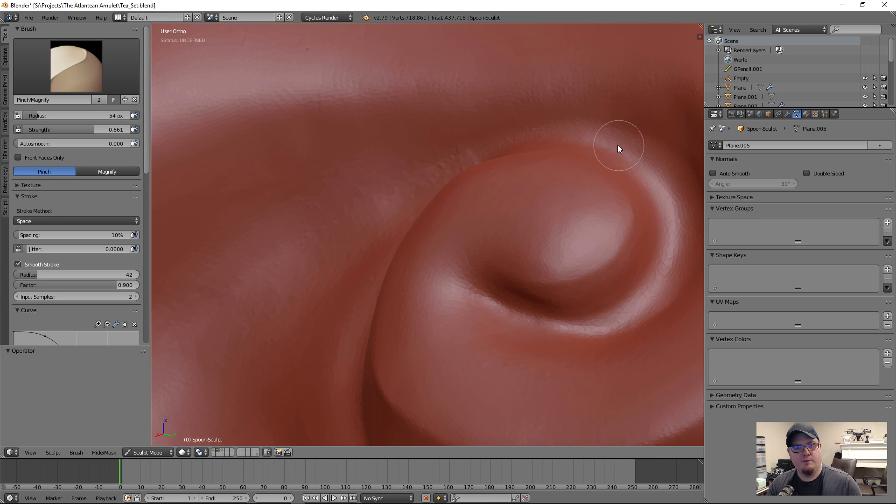
pyautogui.moveTo(584, 134); pyautogui.dragTo(543, 128)
# - Pinch the creases around the spiral's inner curl and the recess beneath it, working from several angles
pyautogui.moveTo(535, 303)
pyautogui.mouseDown(button='middle')
pyautogui.moveTo(611, 294)
pyautogui.moveTo(562, 304)
pyautogui.mouseUp(button='middle')
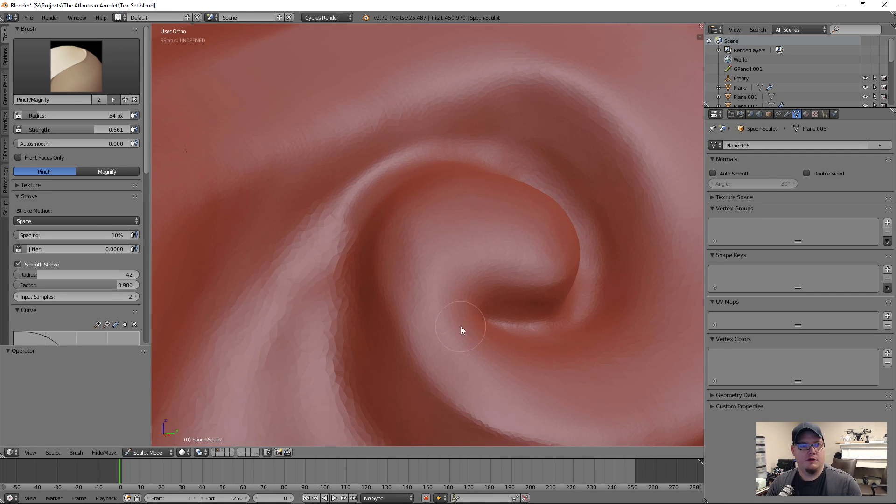
pyautogui.scroll(-2, 453, 301)
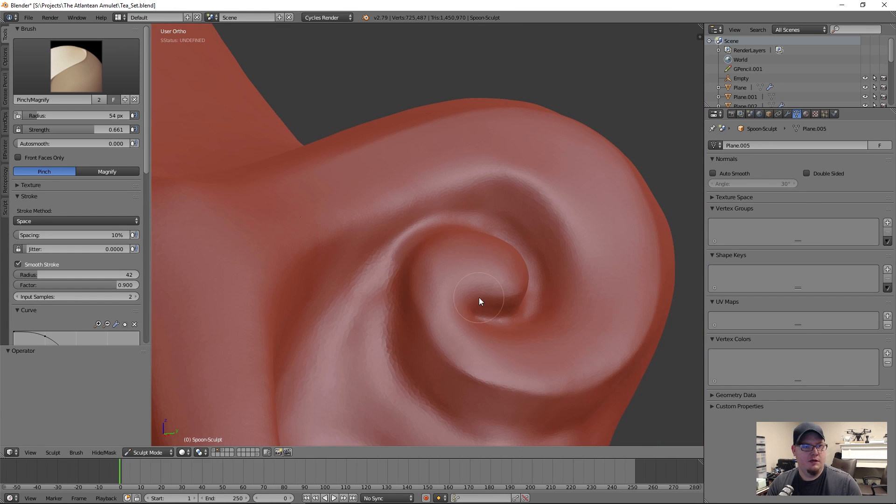
pyautogui.moveTo(473, 295); pyautogui.dragTo(550, 332, button='middle')
pyautogui.scroll(3, 480, 332)
pyautogui.moveTo(480, 332); pyautogui.dragTo(427, 277, button='middle')
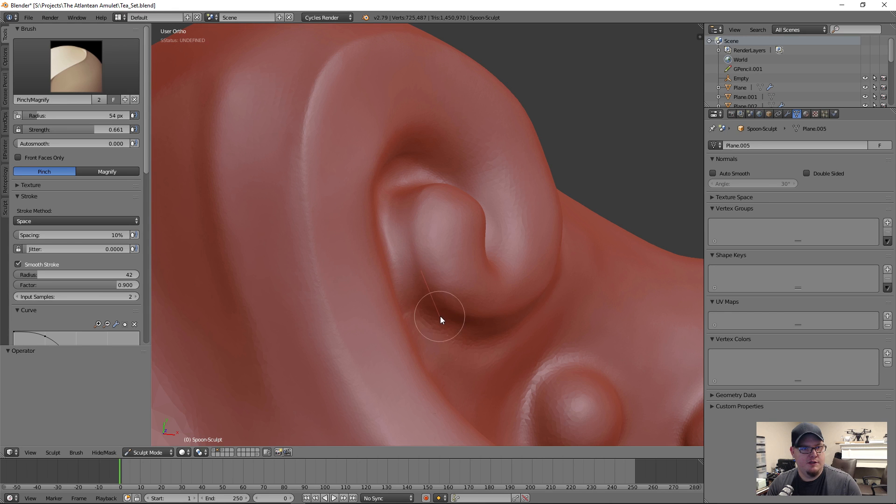
pyautogui.moveTo(502, 333); pyautogui.dragTo(373, 233, button='middle')
# - Switch to the Clay Strips brush and rework the surface where the spiral's ridge meets the adjoining recess
pyautogui.click(76, 65)
pyautogui.click(92, 120)
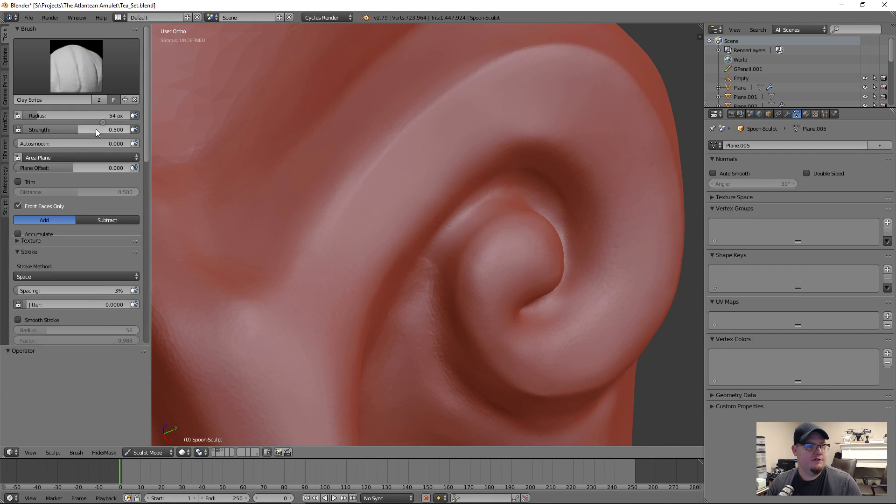
pyautogui.scroll(3, 464, 264)
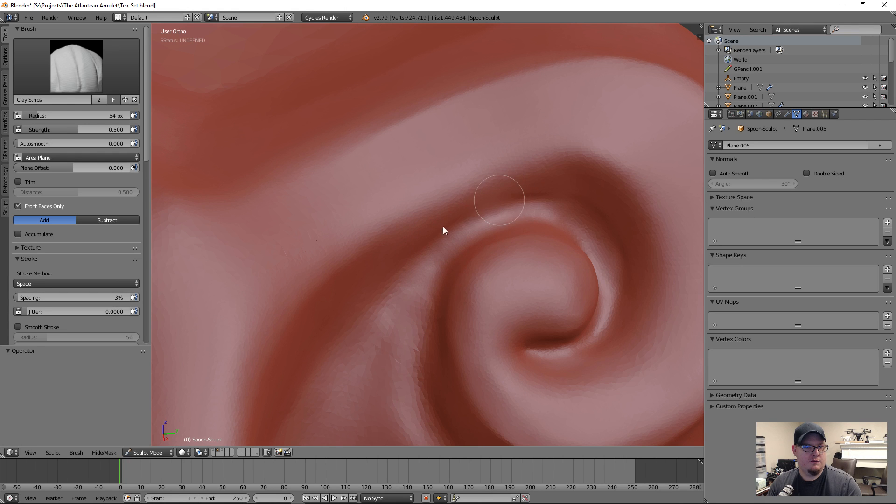
pyautogui.scroll(3, 563, 263)
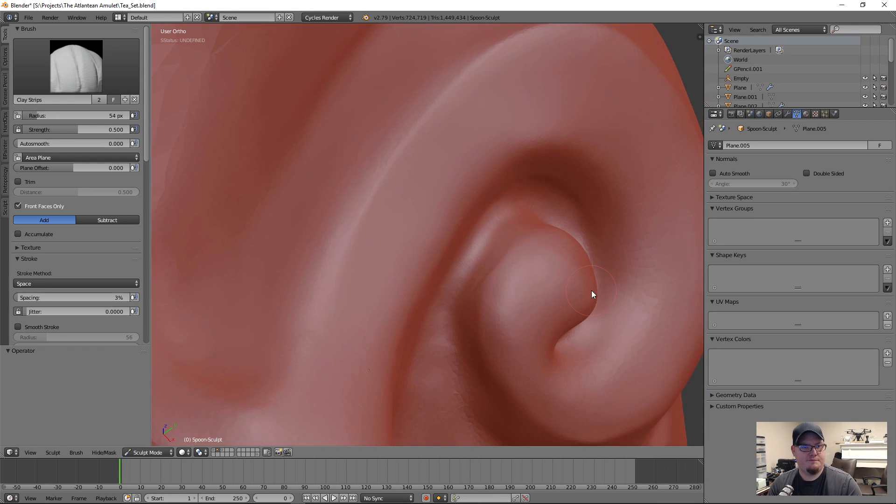
pyautogui.scroll(-2, 485, 282)
# - Switch to the Pinch/Magnify brush and sharpen the thin ridge running from the recess around the spiral's inner curl
pyautogui.click(76, 66)
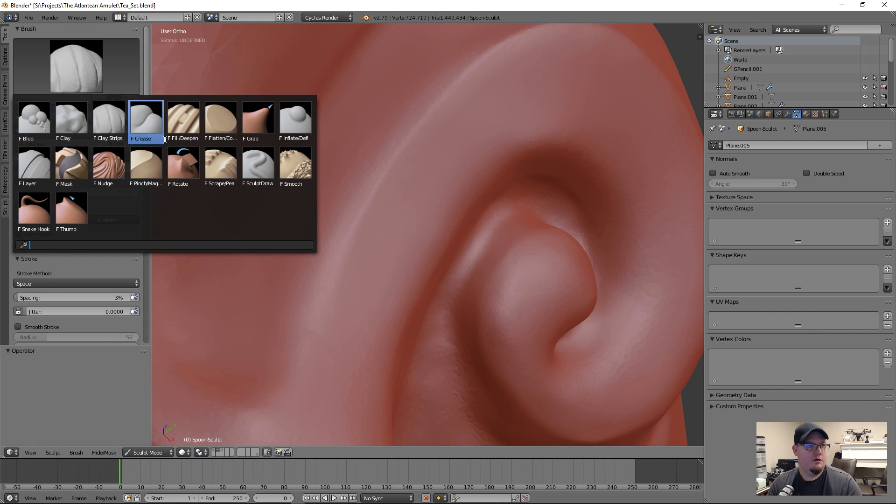
pyautogui.click(146, 168)
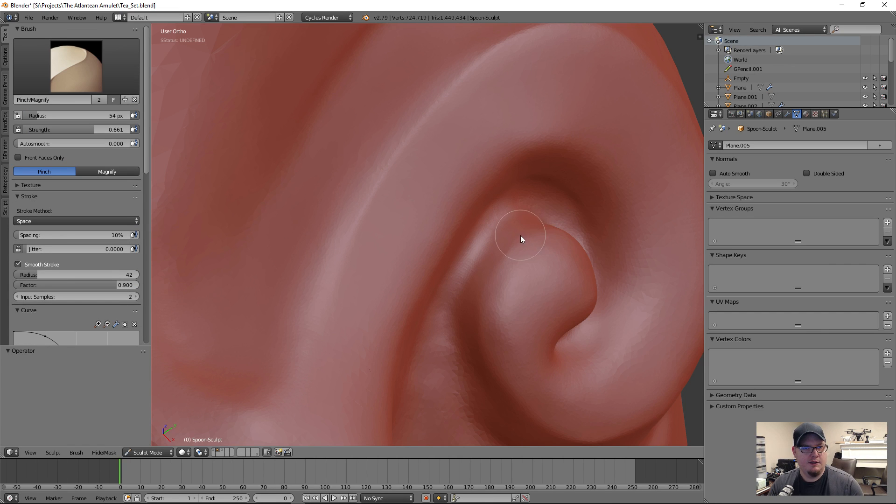
pyautogui.moveTo(492, 265); pyautogui.dragTo(479, 283)
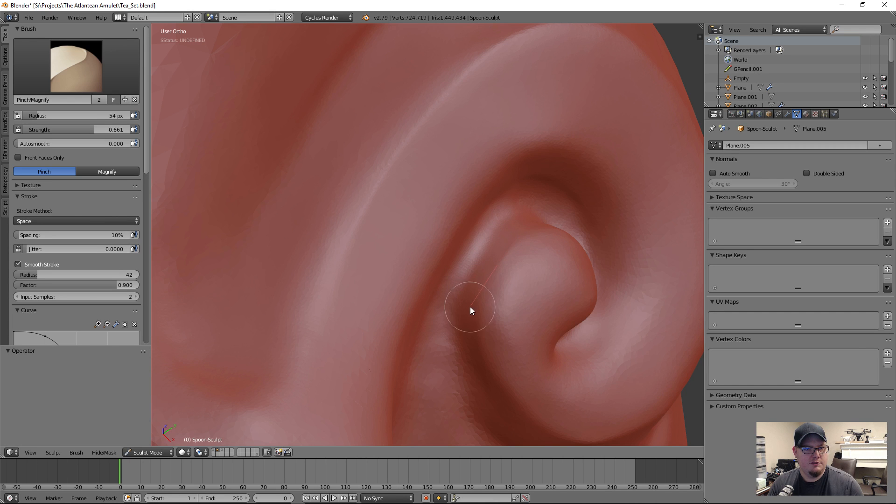
pyautogui.moveTo(468, 375); pyautogui.dragTo(475, 250)
pyautogui.moveTo(475, 251)
pyautogui.mouseDown(button='middle')
pyautogui.moveTo(469, 305)
pyautogui.moveTo(433, 250)
pyautogui.moveTo(446, 239)
pyautogui.mouseUp(button='middle')
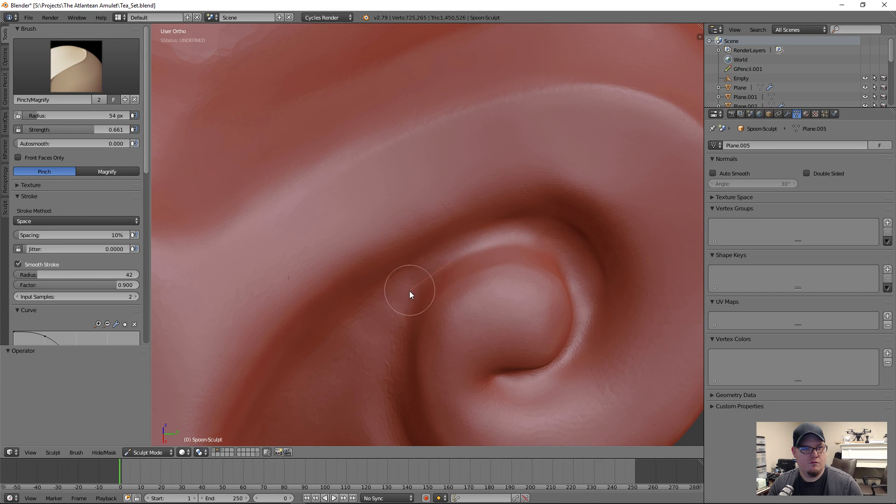
pyautogui.moveTo(397, 346); pyautogui.dragTo(393, 348)
pyautogui.moveTo(433, 282); pyautogui.dragTo(462, 259)
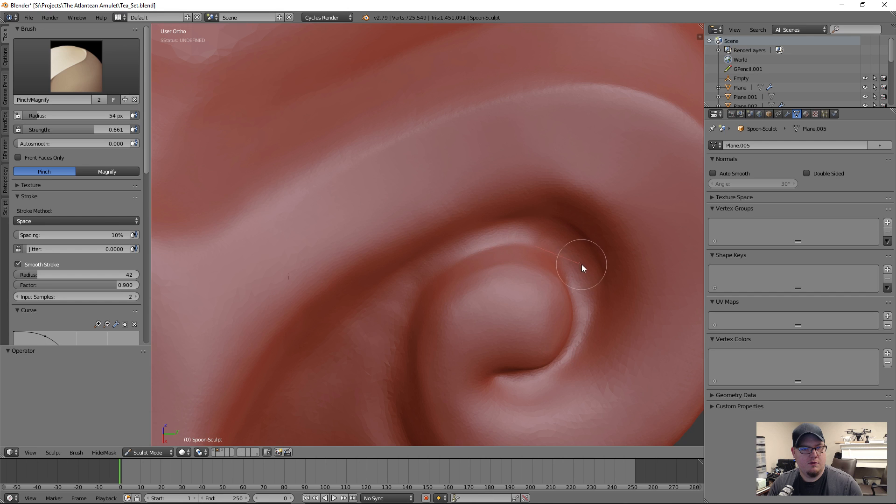
pyautogui.moveTo(592, 321); pyautogui.dragTo(533, 388)
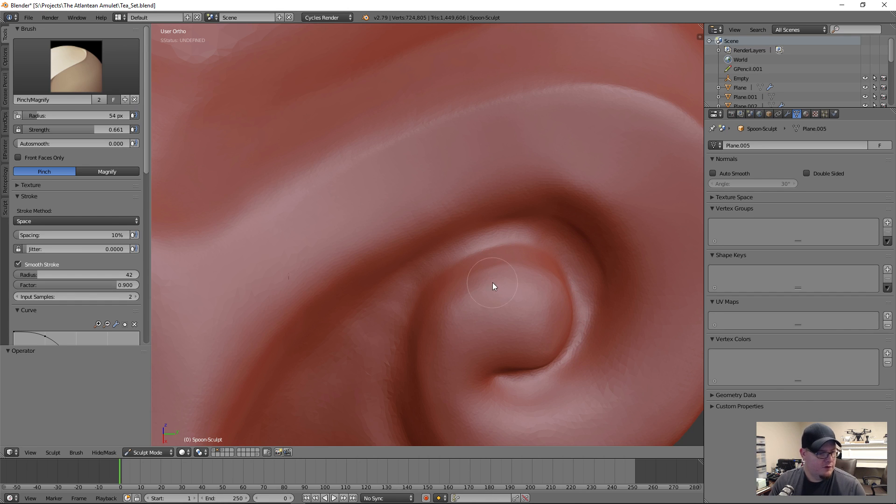
# - With the Fill/Deepen brush at strength 0.664 and Smooth Stroke off, deepen the groove above the spiral's inner curl
pyautogui.moveTo(509, 298)
pyautogui.mouseDown(button='middle')
pyautogui.moveTo(506, 245)
pyautogui.moveTo(489, 244)
pyautogui.moveTo(470, 266)
pyautogui.moveTo(430, 274)
pyautogui.moveTo(484, 304)
pyautogui.moveTo(485, 278)
pyautogui.mouseUp(button='middle')
pyautogui.click(105, 66)
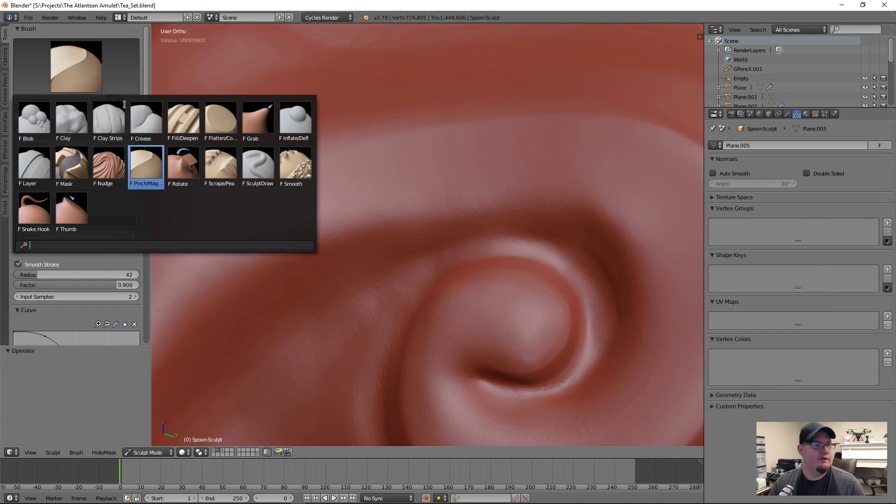
pyautogui.click(187, 129)
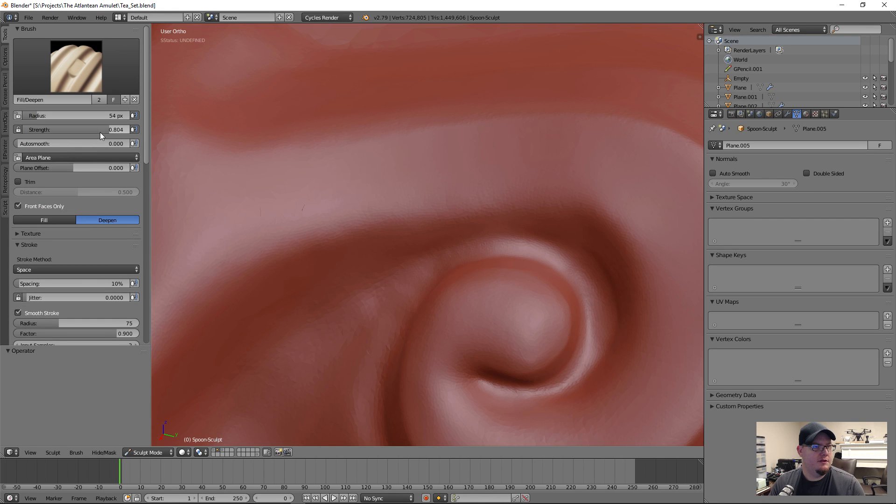
pyautogui.moveTo(107, 129); pyautogui.dragTo(98, 130)
pyautogui.moveTo(456, 220); pyautogui.dragTo(450, 249, button='middle')
pyautogui.click(18, 313)
pyautogui.moveTo(454, 254)
pyautogui.mouseDown()
pyautogui.moveTo(571, 246)
pyautogui.moveTo(479, 240)
pyautogui.moveTo(467, 249)
pyautogui.moveTo(552, 247)
pyautogui.moveTo(542, 249)
pyautogui.moveTo(551, 234)
pyautogui.moveTo(507, 235)
pyautogui.moveTo(441, 257)
pyautogui.moveTo(486, 253)
pyautogui.moveTo(422, 280)
pyautogui.moveTo(440, 251)
pyautogui.moveTo(520, 240)
pyautogui.moveTo(412, 268)
pyautogui.moveTo(498, 251)
pyautogui.mouseUp()
pyautogui.moveTo(431, 285)
pyautogui.mouseDown(button='middle')
pyautogui.moveTo(421, 242)
pyautogui.moveTo(379, 237)
pyautogui.moveTo(385, 271)
pyautogui.mouseUp(button='middle')
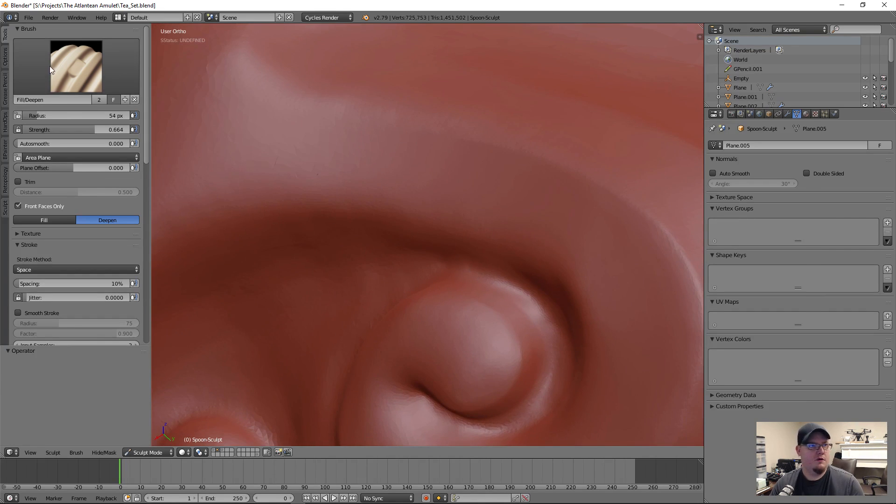
# - Switch to the Clay Strips brush, turn off Dyntopo and carve into the groove along the inner curl's upper rim
pyautogui.click(47, 66)
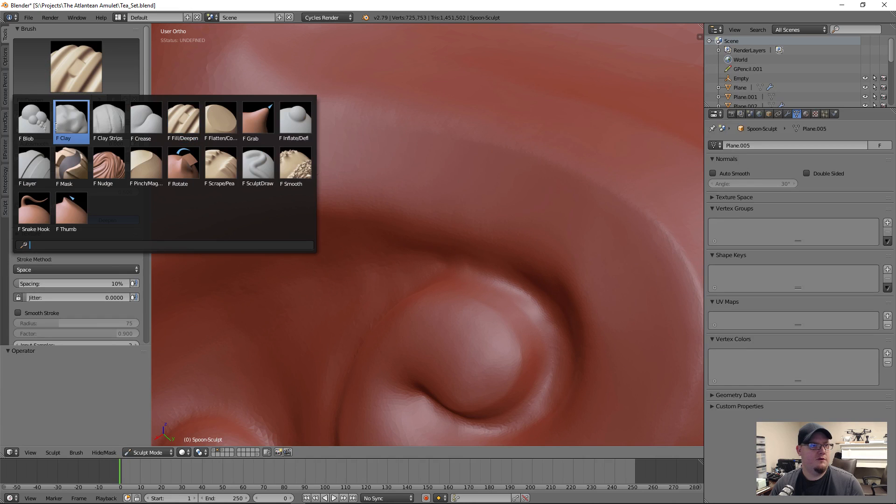
pyautogui.click(106, 127)
pyautogui.moveTo(432, 246)
pyautogui.mouseDown(button='middle')
pyautogui.moveTo(452, 249)
pyautogui.moveTo(388, 282)
pyautogui.moveTo(415, 261)
pyautogui.mouseUp(button='middle')
pyautogui.scroll(-4, 37, 226)
pyautogui.scroll(-8, 37, 226)
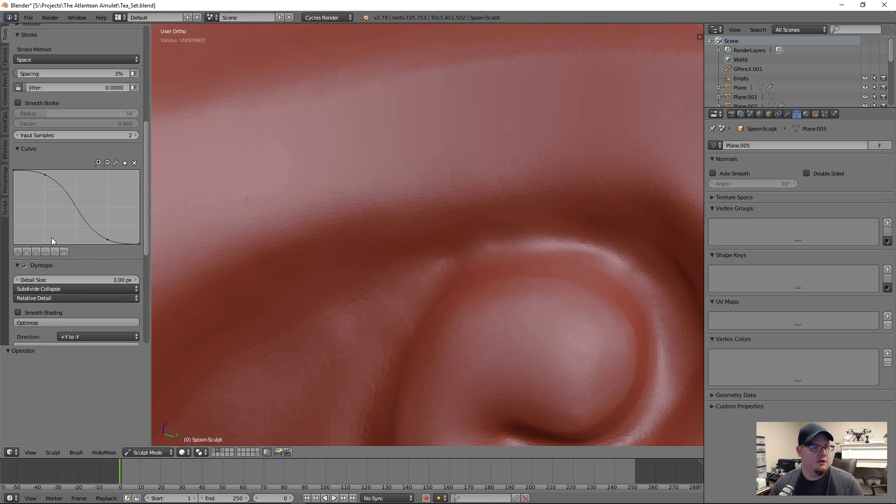
pyautogui.click(25, 266)
pyautogui.press('ctrl')
pyautogui.moveTo(564, 243)
pyautogui.keyDown('ctrl'); pyautogui.mouseDown()
pyautogui.moveTo(517, 255)
pyautogui.moveTo(593, 246)
pyautogui.moveTo(445, 252)
pyautogui.moveTo(557, 246)
pyautogui.moveTo(492, 249)
pyautogui.moveTo(394, 287)
pyautogui.moveTo(373, 271)
pyautogui.moveTo(490, 237)
pyautogui.moveTo(567, 229)
pyautogui.moveTo(511, 238)
pyautogui.moveTo(587, 261)
pyautogui.moveTo(450, 281)
pyautogui.moveTo(536, 256)
pyautogui.mouseUp(); pyautogui.keyUp('ctrl')
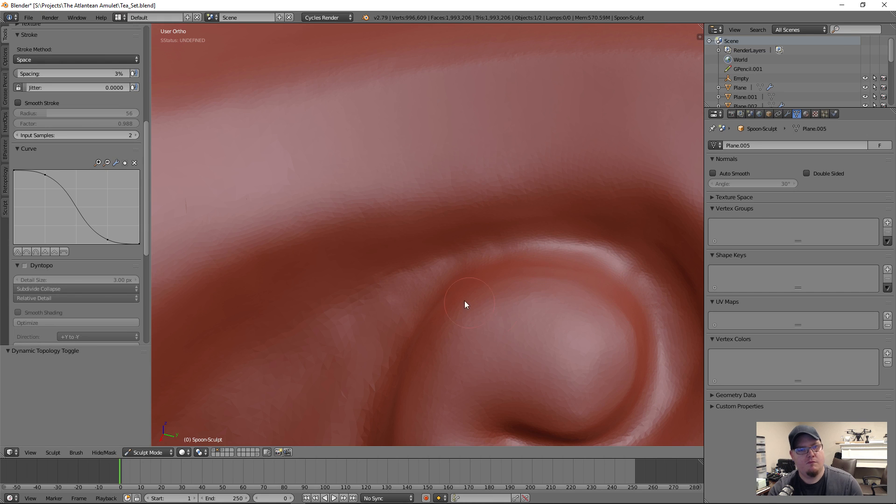
# - Carve the groove above the spiral further inward and smooth it beside the inner curl's rim
pyautogui.scroll(-3, 435, 265)
pyautogui.scroll(-2, 430, 279)
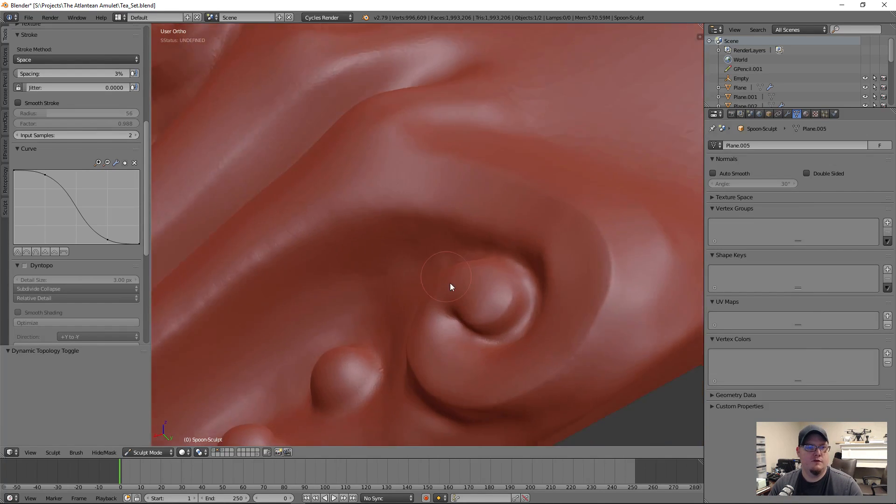
pyautogui.scroll(5, 464, 299)
pyautogui.moveTo(523, 214)
pyautogui.mouseDown(button='middle')
pyautogui.moveTo(573, 160)
pyautogui.moveTo(516, 208)
pyautogui.moveTo(448, 245)
pyautogui.moveTo(484, 210)
pyautogui.mouseUp(button='middle')
pyautogui.moveTo(357, 198)
pyautogui.keyDown('ctrl'); pyautogui.mouseDown()
pyautogui.moveTo(587, 210)
pyautogui.moveTo(418, 220)
pyautogui.moveTo(393, 235)
pyautogui.moveTo(473, 202)
pyautogui.mouseUp(); pyautogui.keyUp('ctrl')
pyautogui.moveTo(622, 204)
pyautogui.keyDown('shift'); pyautogui.mouseDown()
pyautogui.moveTo(493, 194)
pyautogui.moveTo(564, 202)
pyautogui.moveTo(554, 220)
pyautogui.moveTo(574, 216)
pyautogui.mouseUp(); pyautogui.keyUp('shift')
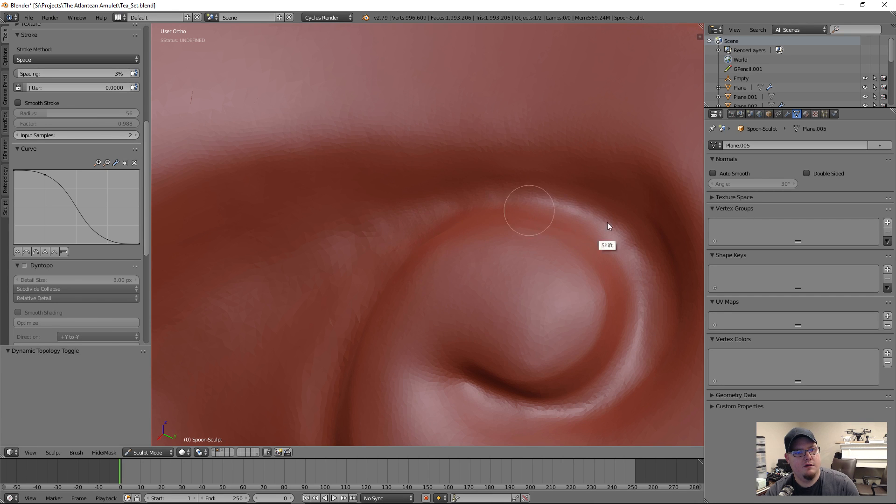
# - Switch to the Pinch/Magnify brush and tighten the ridge from the recess over the top of the inner curl
pyautogui.scroll(12, 84, 126)
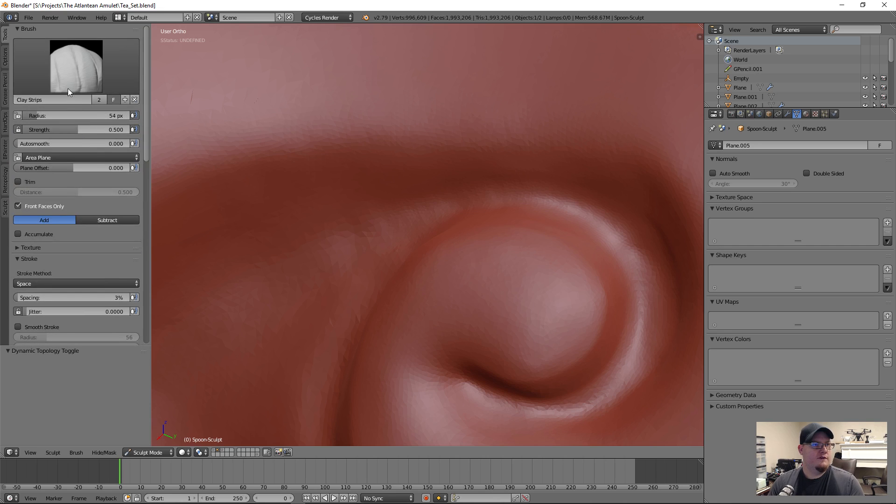
pyautogui.click(70, 84)
pyautogui.moveTo(372, 220); pyautogui.dragTo(234, 281)
pyautogui.moveTo(472, 190); pyautogui.dragTo(554, 189)
pyautogui.moveTo(635, 203); pyautogui.dragTo(642, 231)
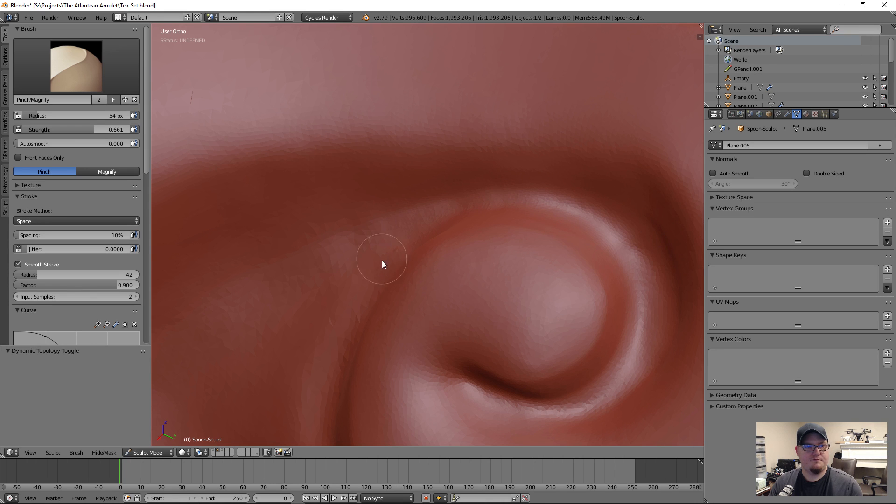
pyautogui.moveTo(422, 235)
pyautogui.mouseDown(button='middle')
pyautogui.moveTo(497, 233)
pyautogui.moveTo(431, 312)
pyautogui.mouseUp(button='middle')
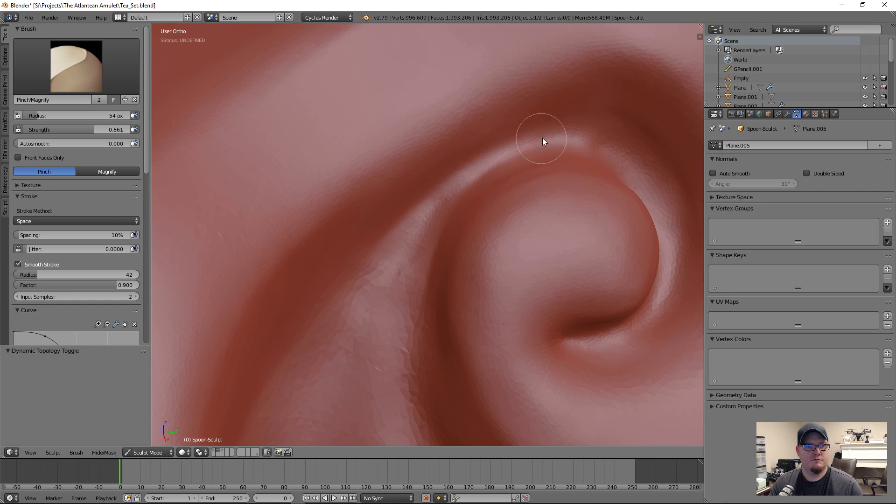
pyautogui.moveTo(578, 181); pyautogui.dragTo(526, 217, button='middle')
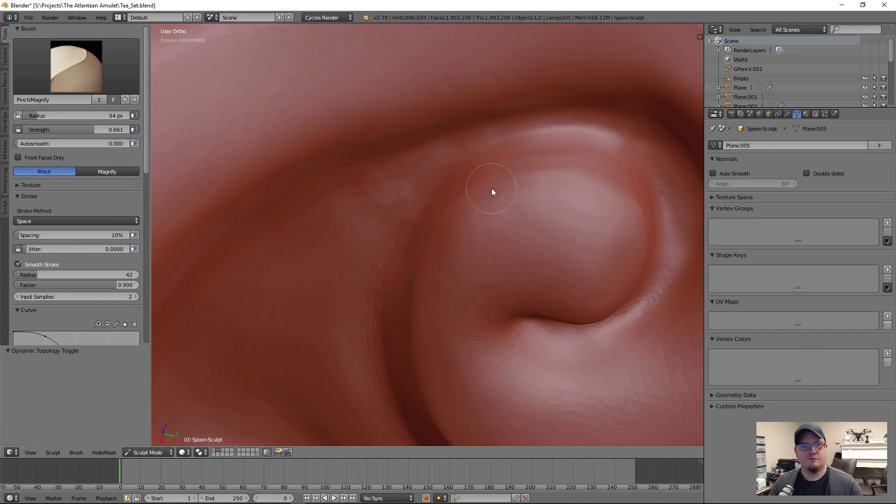
pyautogui.moveTo(364, 232); pyautogui.dragTo(482, 194, button='middle')
pyautogui.scroll(-6, 435, 215)
pyautogui.scroll(6, 429, 215)
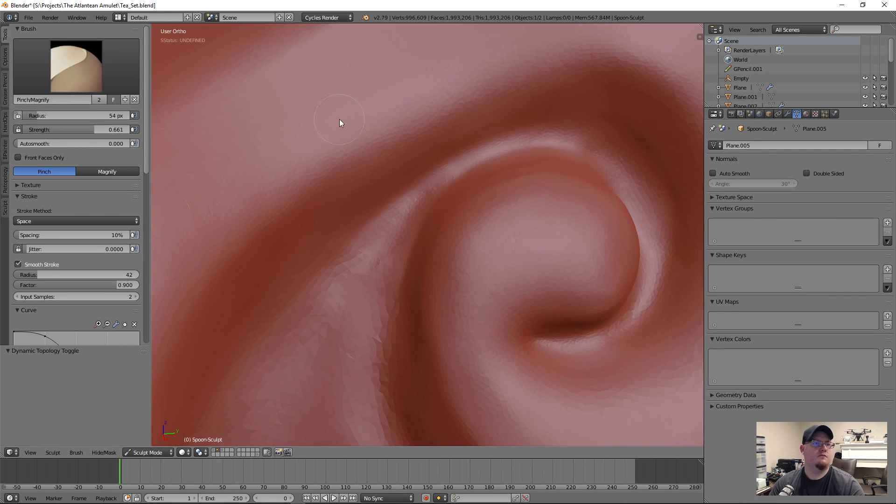
# - Using the SculptDraw brush at 73 px radius, build up and smooth the rough recess beside the spiral's ridge
pyautogui.click(77, 66)
pyautogui.click(262, 173)
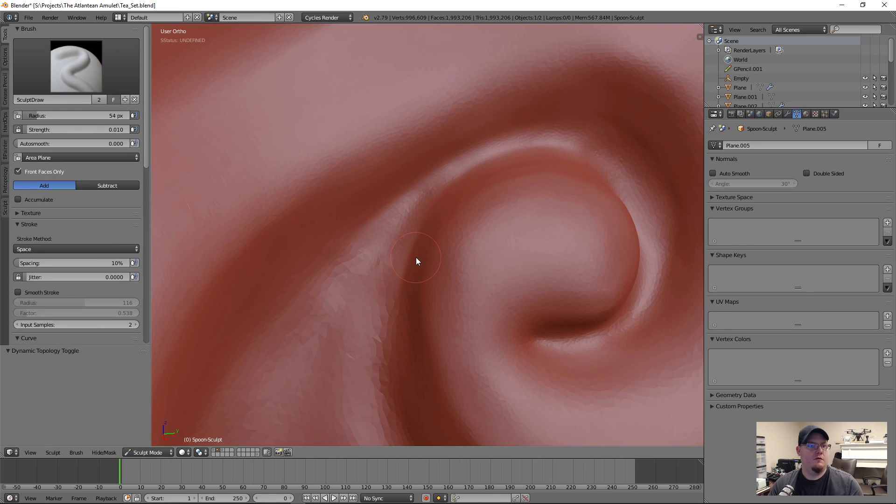
pyautogui.press(']')
pyautogui.press(']')
pyautogui.press(']')
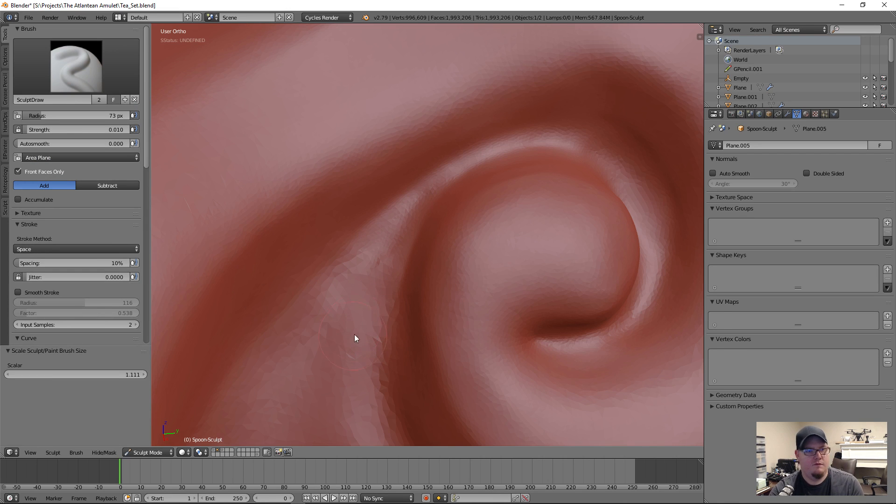
pyautogui.moveTo(364, 350)
pyautogui.mouseDown()
pyautogui.moveTo(377, 320)
pyautogui.moveTo(390, 407)
pyautogui.moveTo(343, 274)
pyautogui.moveTo(372, 242)
pyautogui.mouseUp()
pyautogui.moveTo(337, 283)
pyautogui.keyDown('shift'); pyautogui.mouseDown()
pyautogui.moveTo(307, 326)
pyautogui.moveTo(326, 257)
pyautogui.moveTo(357, 257)
pyautogui.moveTo(304, 267)
pyautogui.moveTo(360, 263)
pyautogui.moveTo(311, 276)
pyautogui.mouseUp(); pyautogui.keyUp('shift')
pyautogui.scroll(-3, 316, 274)
pyautogui.scroll(4, 397, 286)
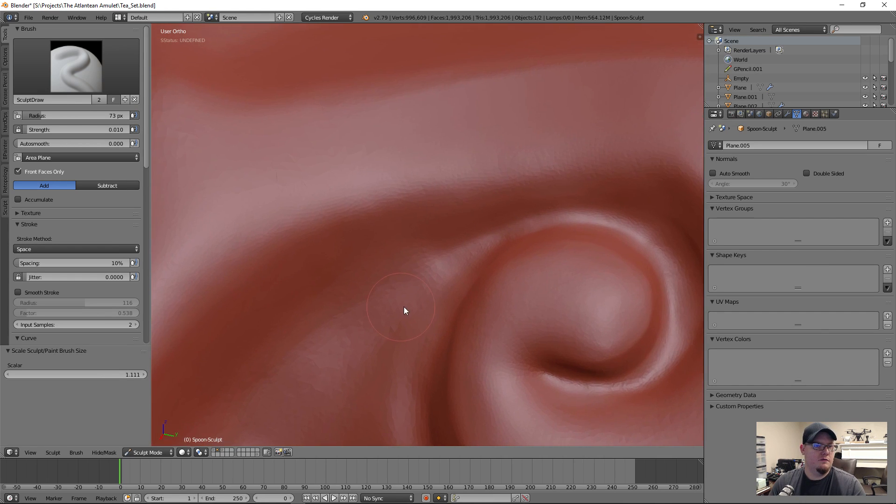
pyautogui.scroll(-4, 398, 307)
pyautogui.scroll(4, 419, 280)
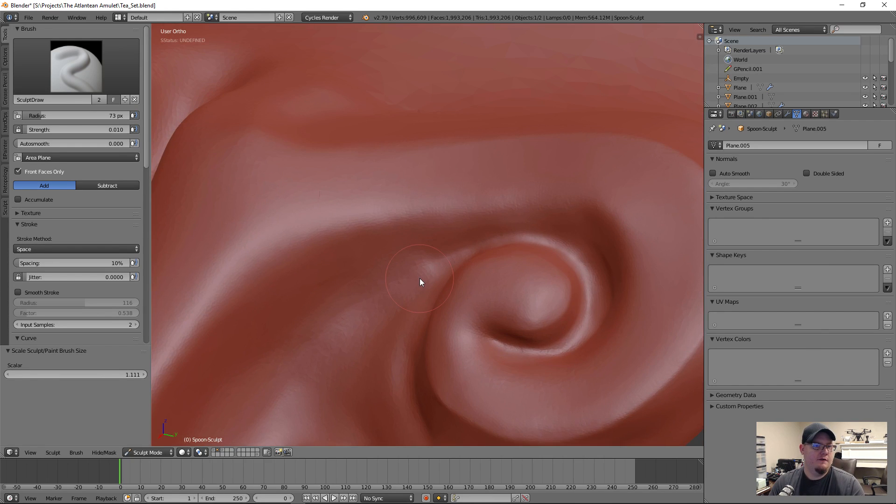
# - Switch to the Pinch/Magnify brush, turn Dyntopo back on and pinch a crease from the spiral's ridge into the recess
pyautogui.click(76, 66)
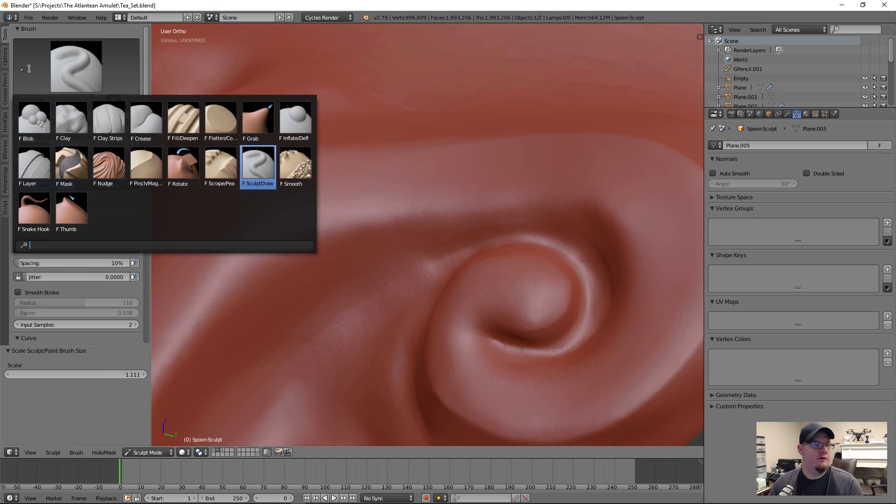
pyautogui.click(157, 169)
pyautogui.scroll(-10, 84, 266)
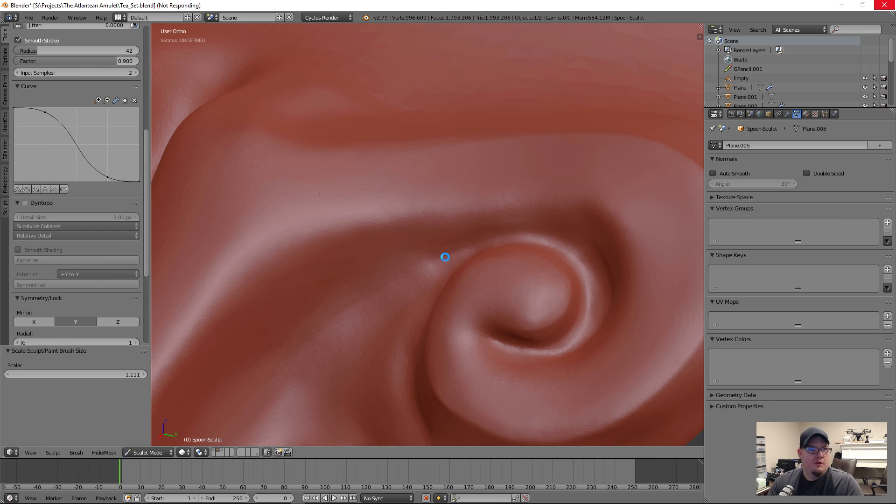
pyautogui.moveTo(455, 244)
pyautogui.mouseDown(button='middle')
pyautogui.moveTo(471, 262)
pyautogui.moveTo(540, 226)
pyautogui.mouseUp(button='middle')
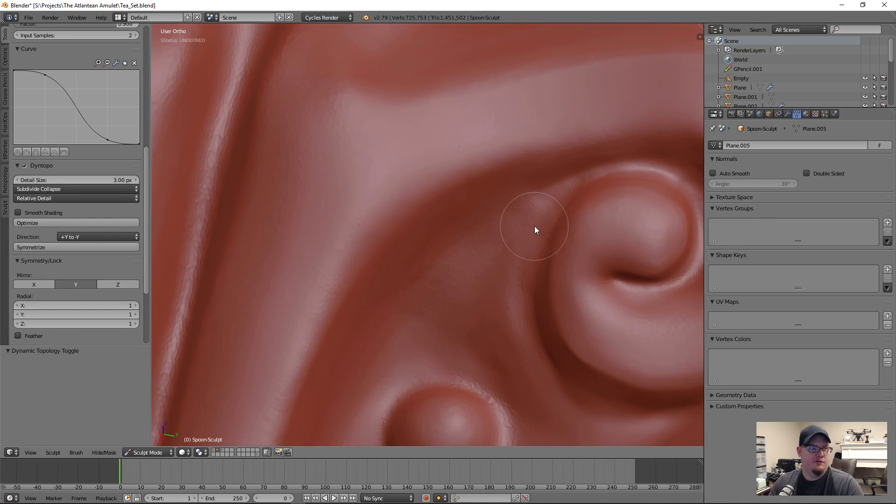
pyautogui.scroll(2, 478, 250)
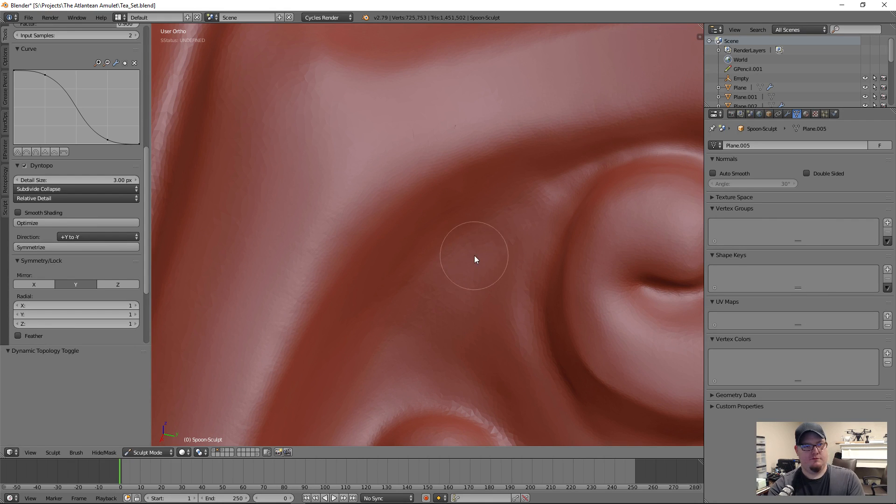
pyautogui.moveTo(586, 163); pyautogui.dragTo(508, 196)
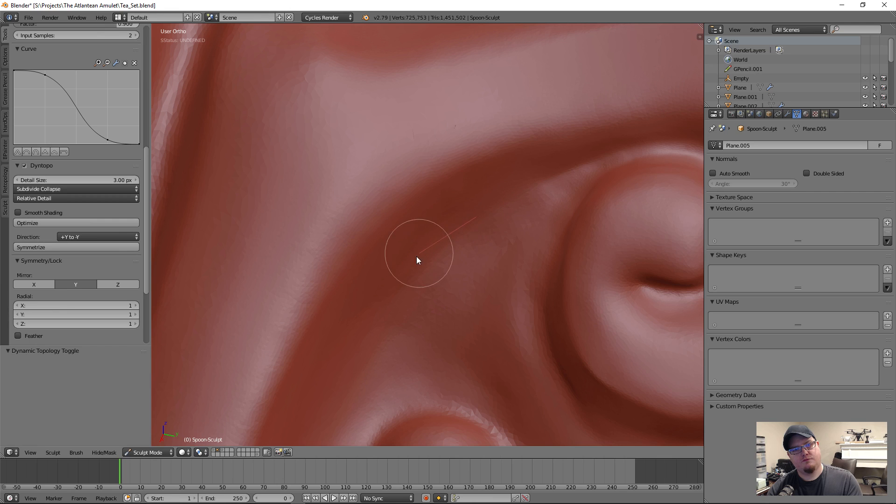
pyautogui.scroll(12, 70, 100)
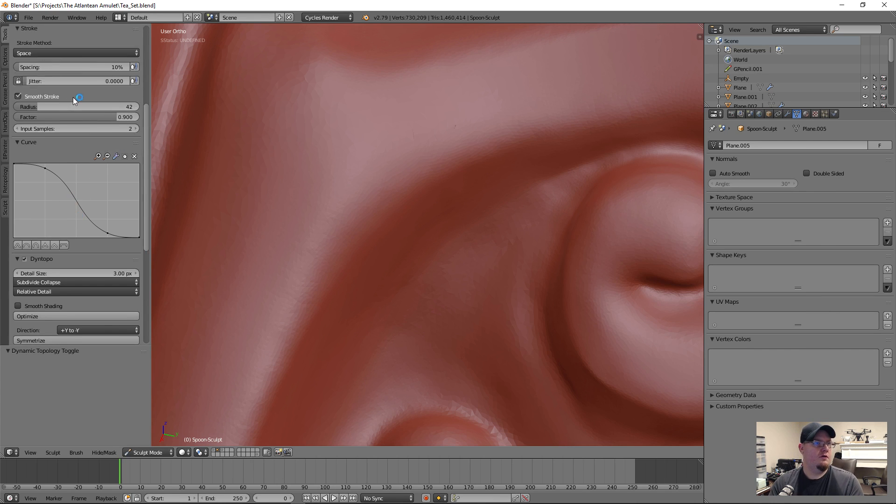
# - Switch to the Crease brush, enable Smooth Stroke and crease the recess's outer edge from the inner curl down along the groove
pyautogui.click(63, 65)
pyautogui.click(146, 120)
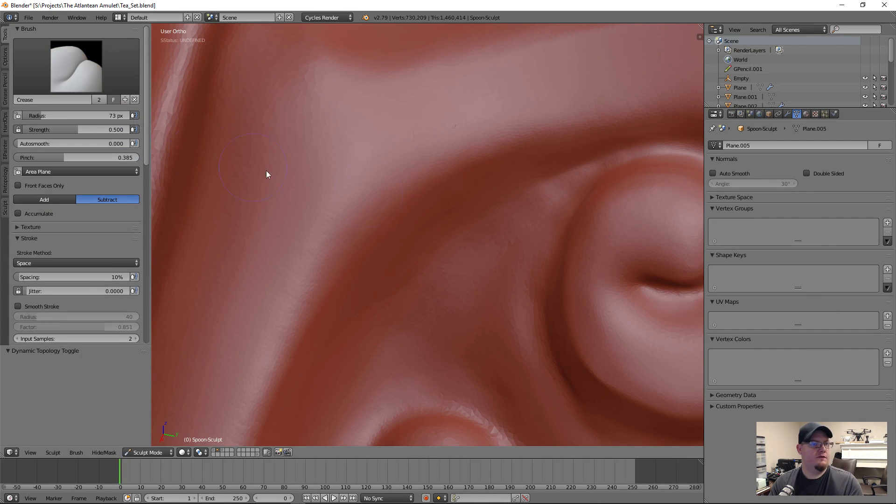
pyautogui.moveTo(588, 166); pyautogui.dragTo(498, 196)
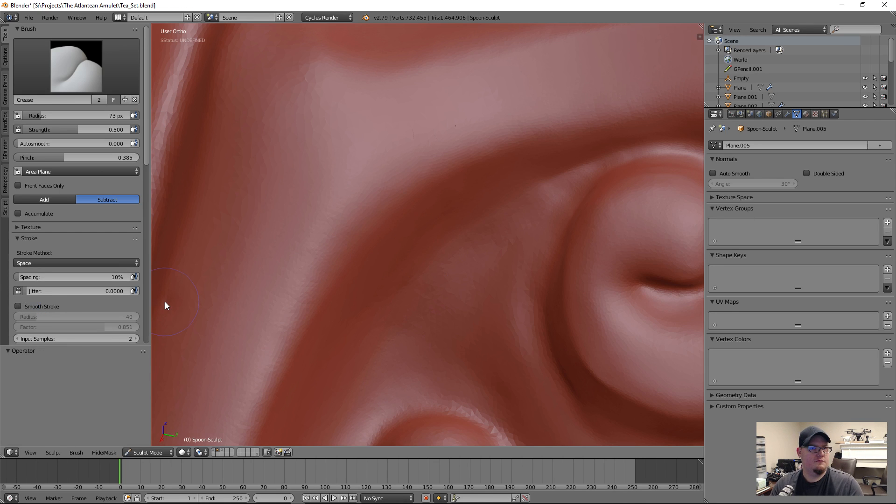
pyautogui.click(36, 309)
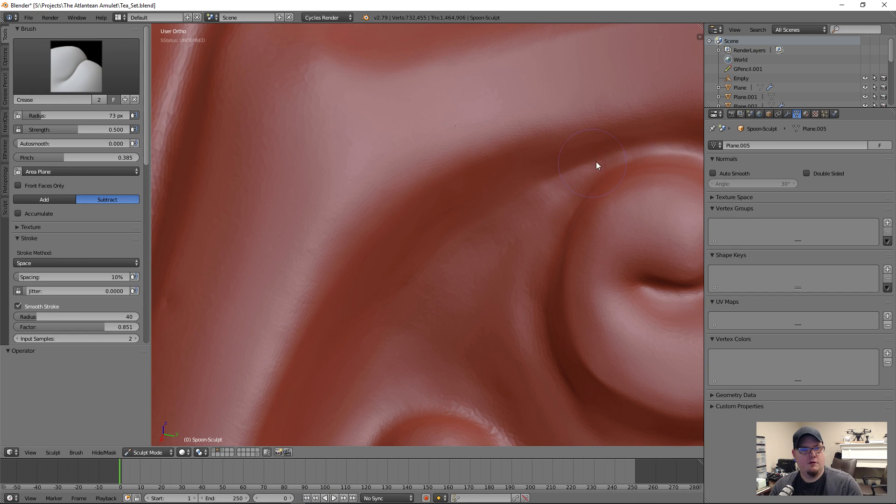
pyautogui.moveTo(629, 147)
pyautogui.mouseDown()
pyautogui.moveTo(528, 188)
pyautogui.moveTo(446, 237)
pyautogui.moveTo(412, 268)
pyautogui.moveTo(351, 358)
pyautogui.mouseUp()
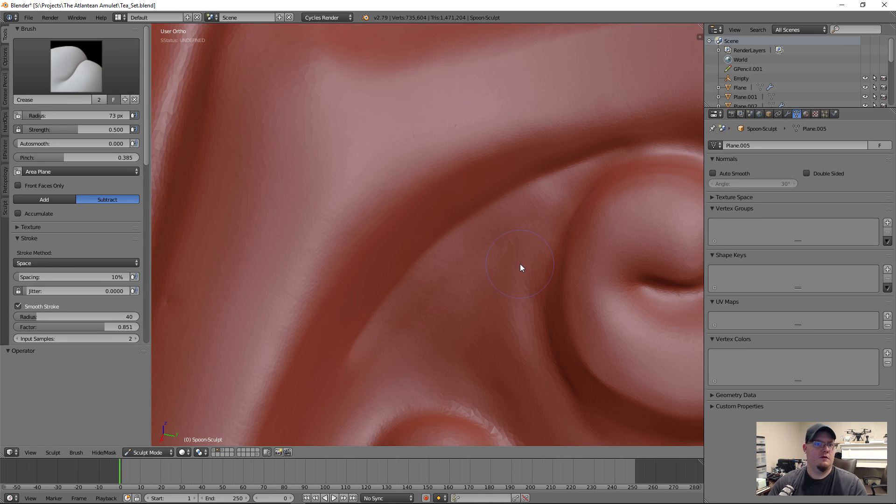
# - Try to extend the crease down the groove's edge beside the three beads using the Crease brush
pyautogui.scroll(-2, 520, 264)
pyautogui.moveTo(477, 252)
pyautogui.mouseDown(button='middle')
pyautogui.moveTo(526, 224)
pyautogui.moveTo(490, 191)
pyautogui.moveTo(512, 212)
pyautogui.mouseUp(button='middle')
pyautogui.scroll(-5, 512, 209)
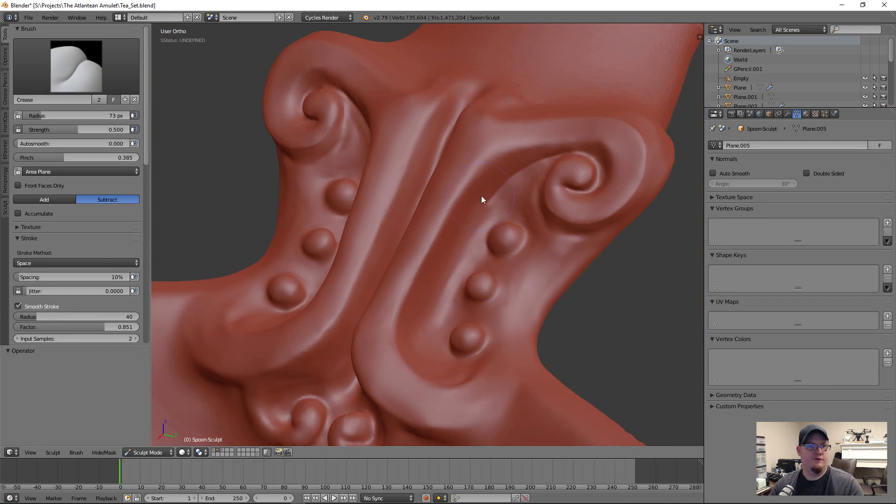
pyautogui.scroll(1, 416, 302)
pyautogui.moveTo(416, 301)
pyautogui.mouseDown(button='middle')
pyautogui.moveTo(458, 250)
pyautogui.moveTo(469, 259)
pyautogui.mouseUp(button='middle')
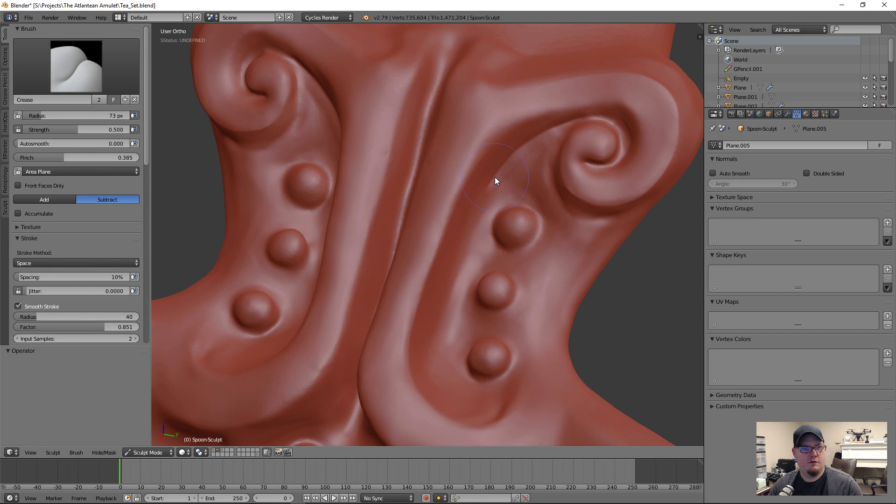
pyautogui.moveTo(476, 218); pyautogui.dragTo(427, 337)
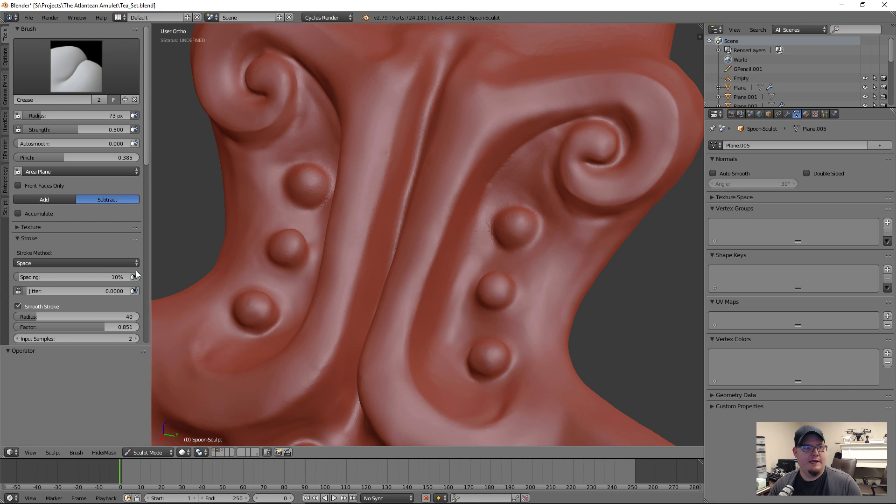
pyautogui.scroll(-15, 82, 222)
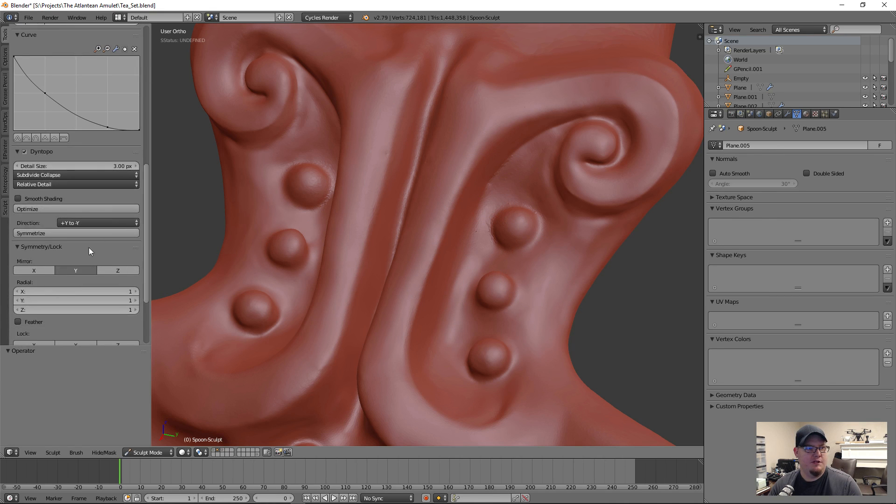
pyautogui.scroll(6, 544, 224)
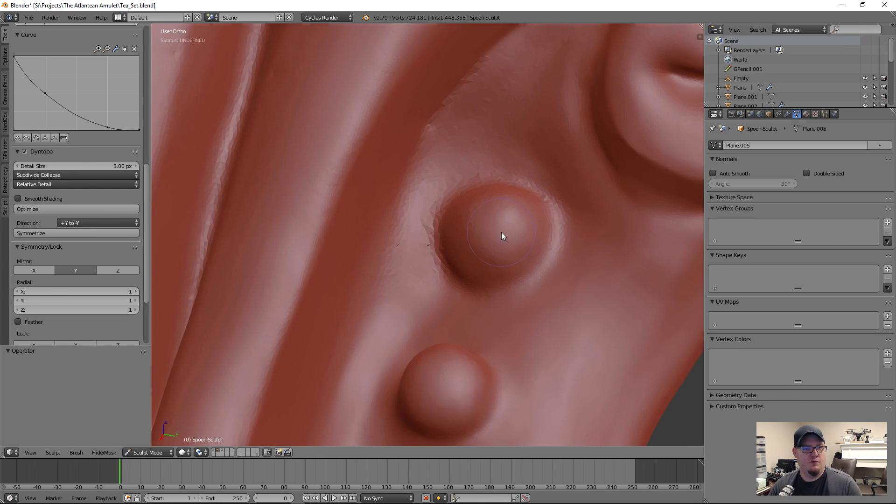
pyautogui.scroll(-4, 486, 83)
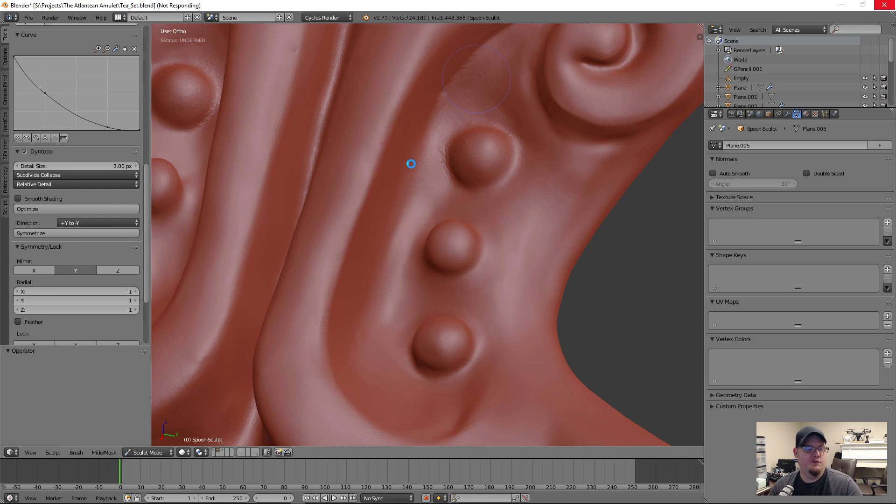
pyautogui.moveTo(411, 164)
pyautogui.mouseDown(button='middle')
pyautogui.moveTo(531, 219)
pyautogui.moveTo(523, 225)
pyautogui.moveTo(591, 209)
pyautogui.moveTo(564, 125)
pyautogui.mouseUp(button='middle')
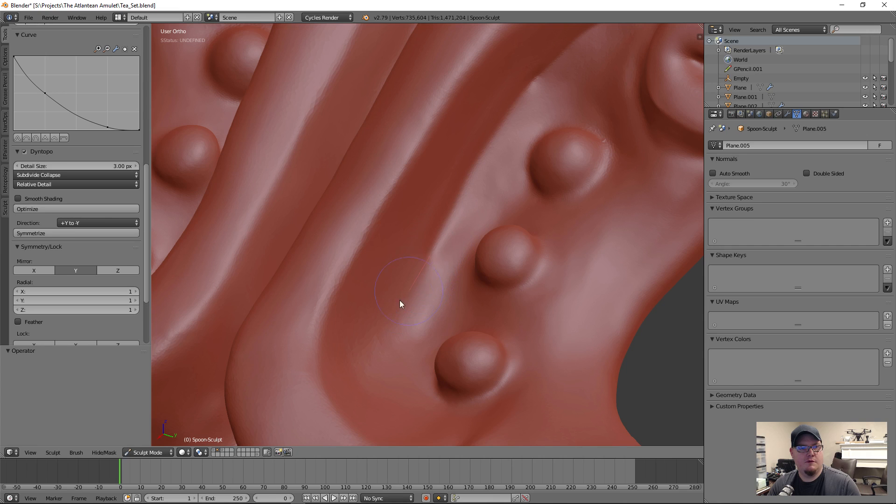
pyautogui.moveTo(401, 394); pyautogui.dragTo(422, 412)
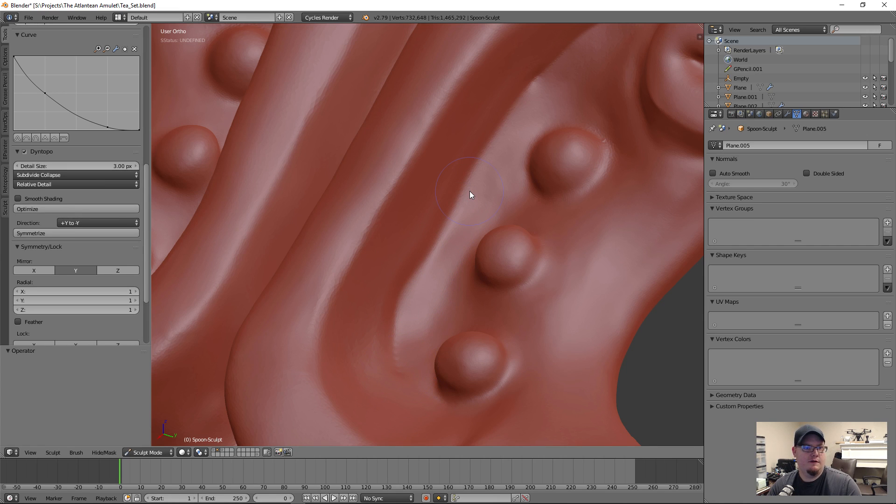
pyautogui.click(65, 199)
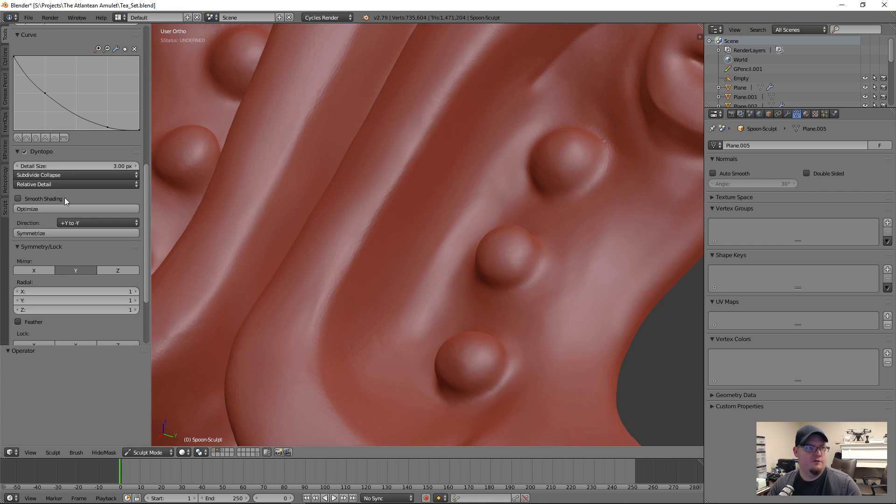
# - Set the Smooth Stroke factor to 0.930 and crease the groove's edge from the recess down to the lowest bead
pyautogui.scroll(8, 65, 198)
pyautogui.moveTo(58, 181); pyautogui.dragTo(124, 177)
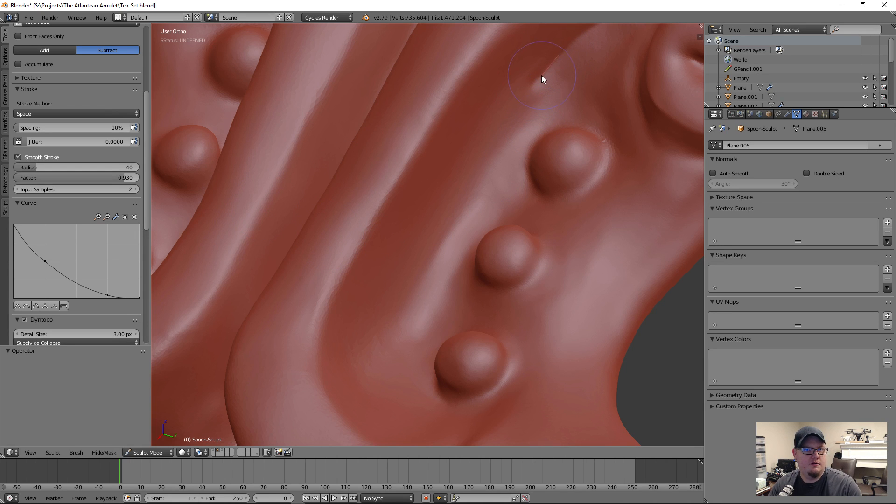
pyautogui.moveTo(497, 139)
pyautogui.mouseDown()
pyautogui.moveTo(388, 314)
pyautogui.moveTo(373, 367)
pyautogui.moveTo(382, 404)
pyautogui.moveTo(429, 456)
pyautogui.mouseUp()
pyautogui.scroll(-2, 512, 259)
pyautogui.moveTo(464, 240); pyautogui.dragTo(469, 276, button='middle')
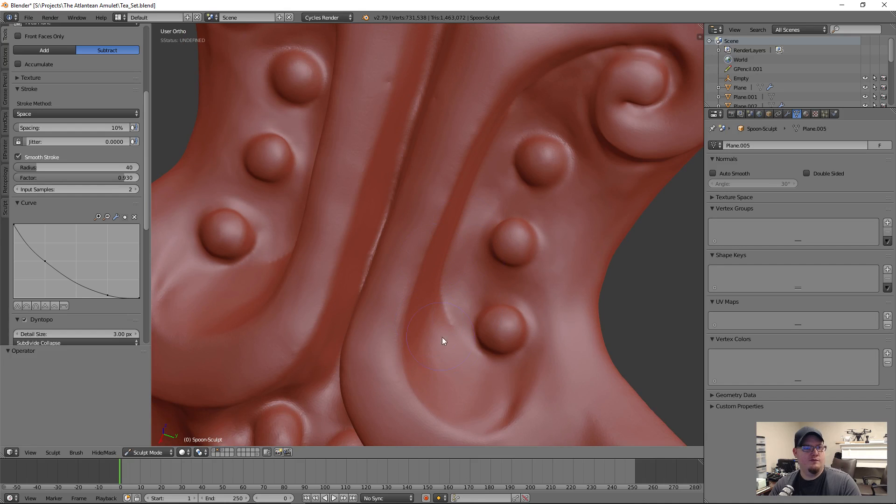
pyautogui.moveTo(457, 334)
pyautogui.mouseDown(button='middle')
pyautogui.moveTo(441, 285)
pyautogui.moveTo(519, 180)
pyautogui.mouseUp(button='middle')
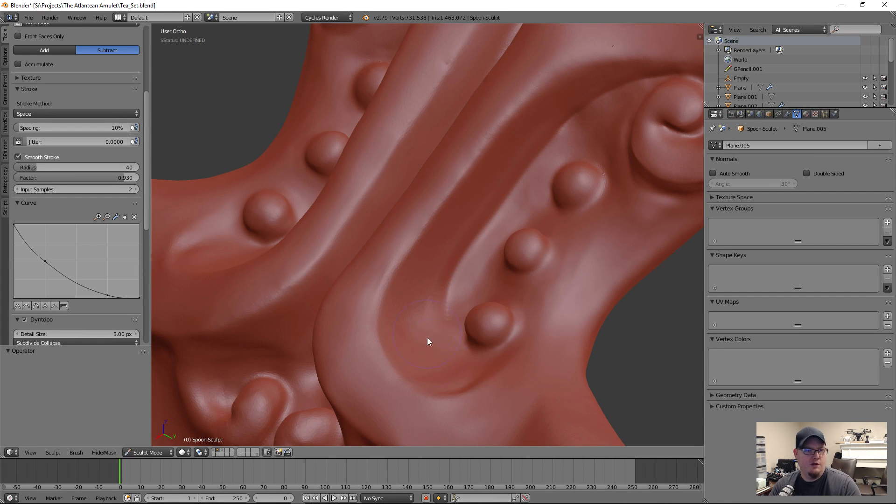
# - Turn off Smooth Stroke for the Crease brush
pyautogui.scroll(2, 427, 322)
pyautogui.scroll(1, 442, 310)
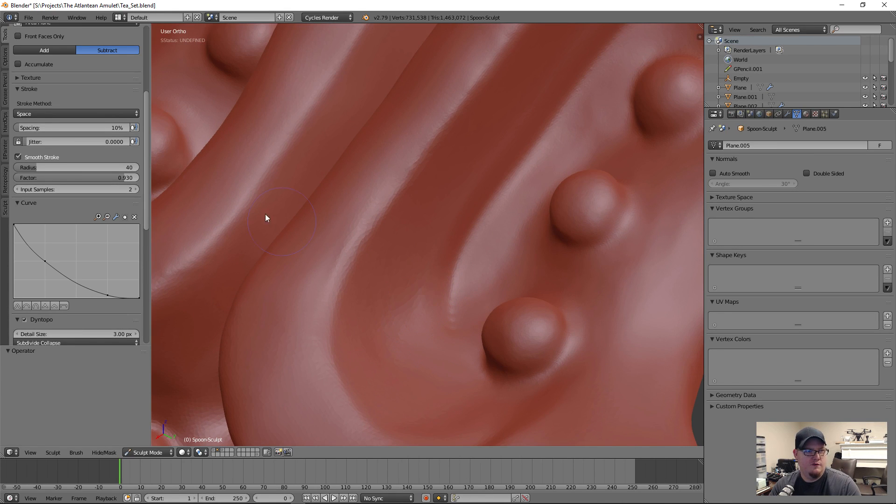
pyautogui.click(17, 157)
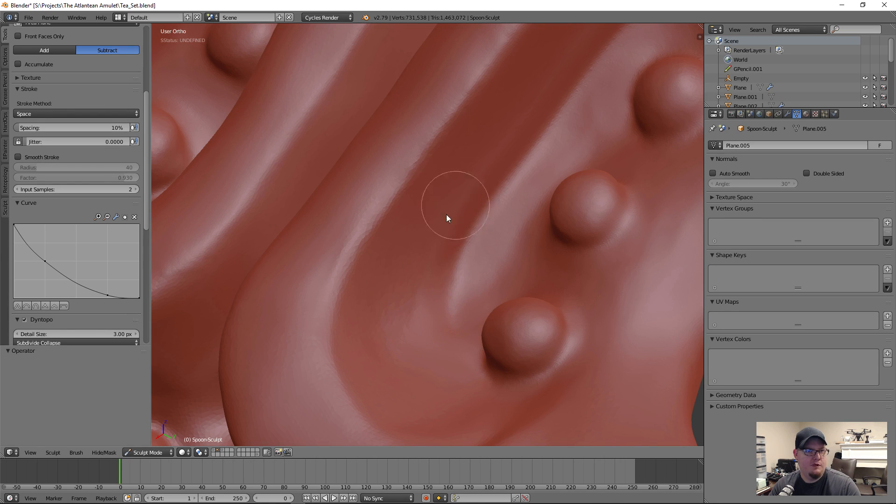
pyautogui.scroll(8, 85, 114)
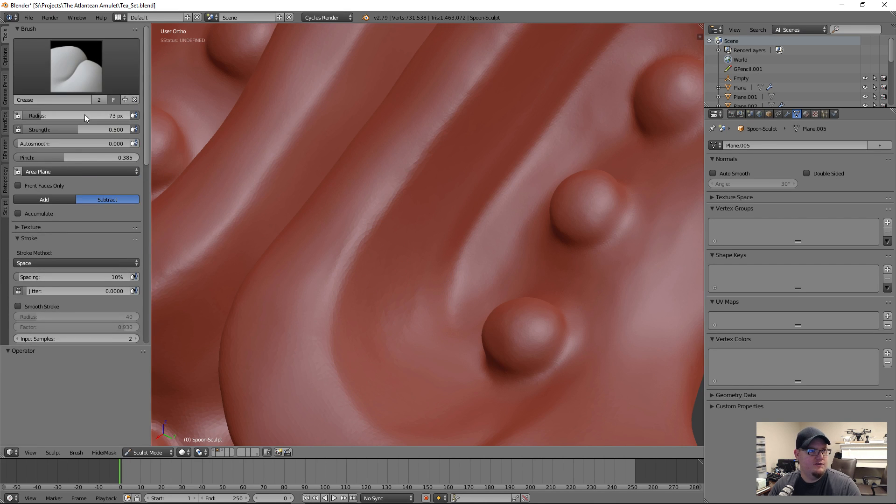
pyautogui.click(79, 80)
# - Examine the whole collar and its central ridge from the front and the side to check the scrollwork's creases
pyautogui.scroll(-6, 472, 256)
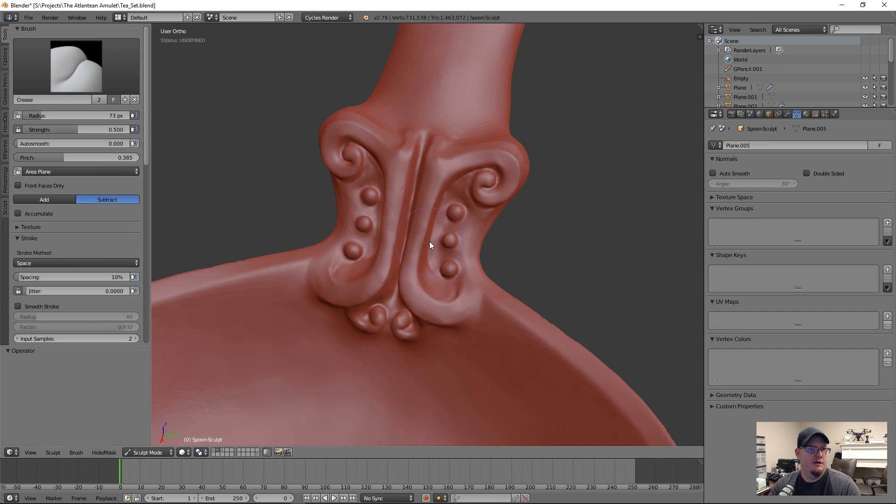
pyautogui.scroll(2, 424, 258)
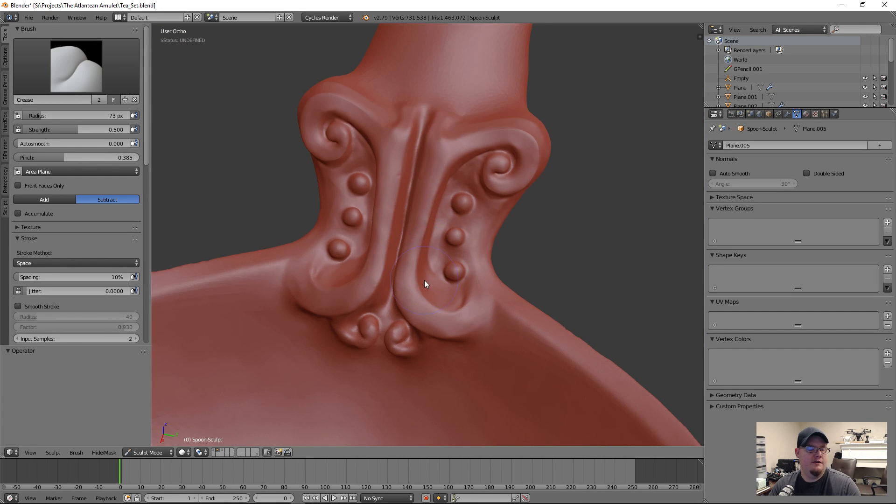
pyautogui.scroll(4, 402, 196)
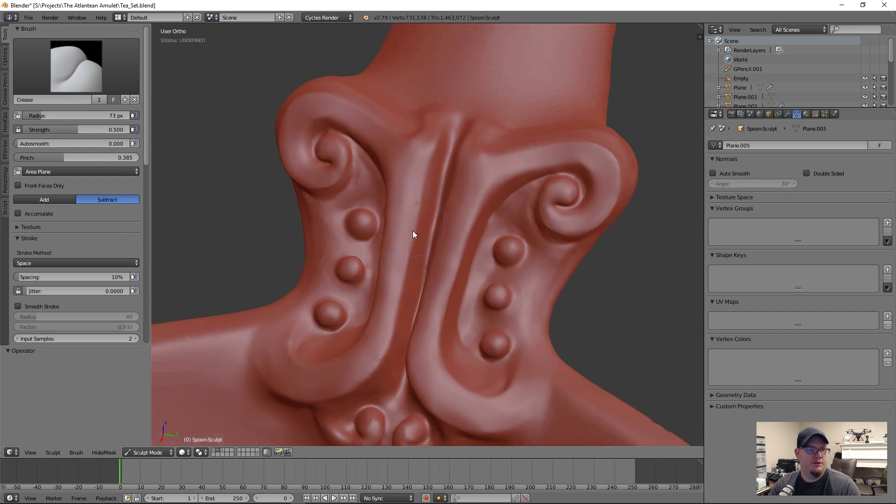
pyautogui.scroll(-3, 447, 291)
pyautogui.scroll(3, 464, 280)
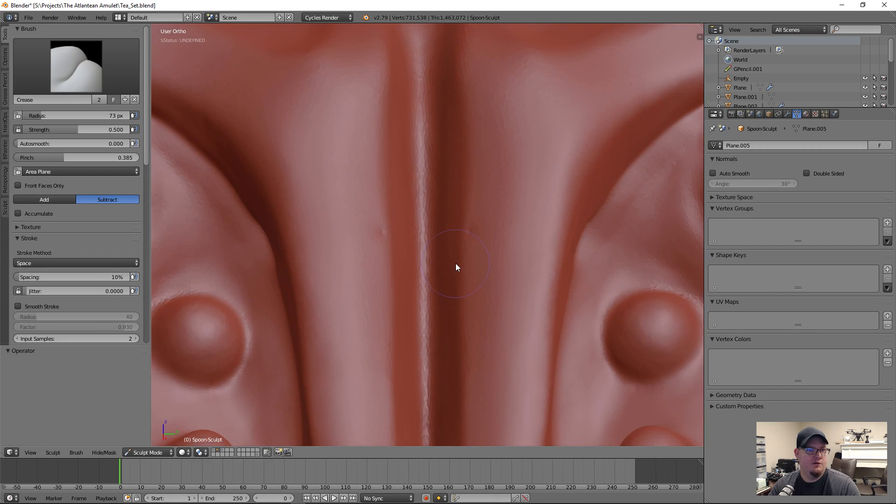
pyautogui.scroll(-2, 457, 267)
pyautogui.scroll(2, 458, 260)
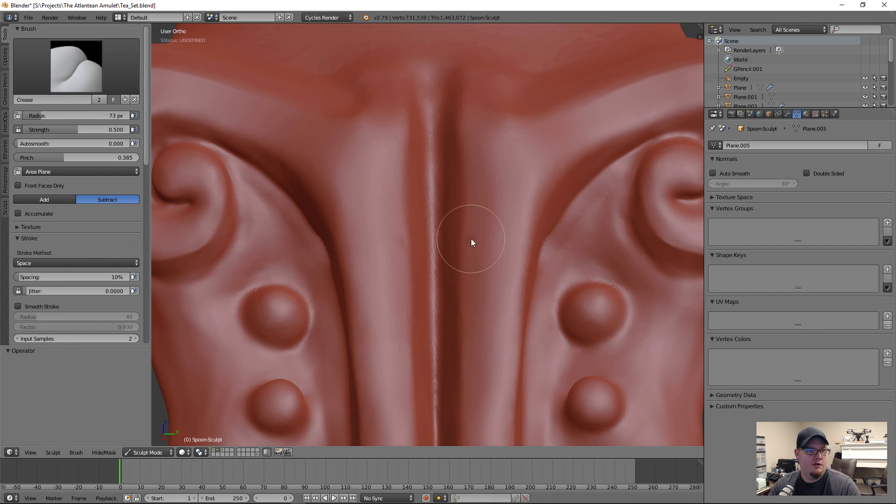
pyautogui.scroll(-3, 471, 280)
pyautogui.moveTo(471, 292); pyautogui.dragTo(541, 295, button='middle')
pyautogui.moveTo(563, 294); pyautogui.dragTo(551, 301)
pyautogui.scroll(-3, 565, 331)
pyautogui.moveTo(572, 318)
pyautogui.mouseDown(button='middle')
pyautogui.moveTo(557, 293)
pyautogui.moveTo(560, 327)
pyautogui.mouseUp(button='middle')
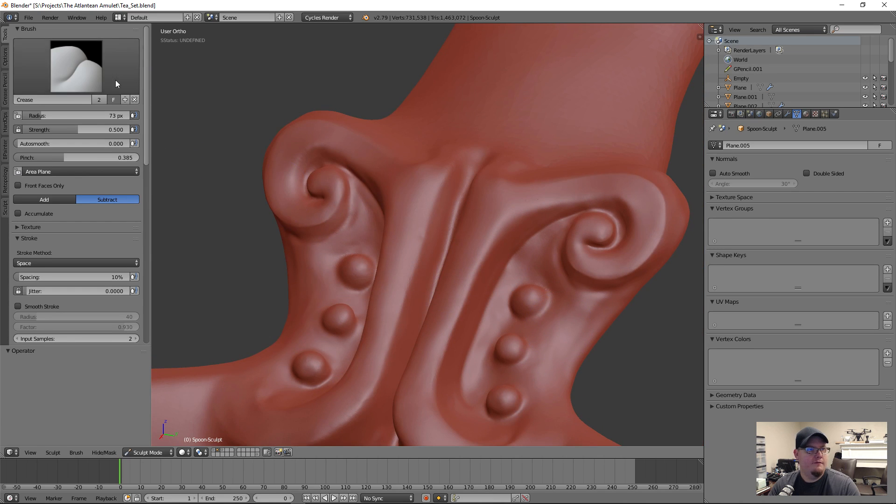
# - Switch to the Flatten/Contrast brush and turn off Dyntopo
pyautogui.click(76, 66)
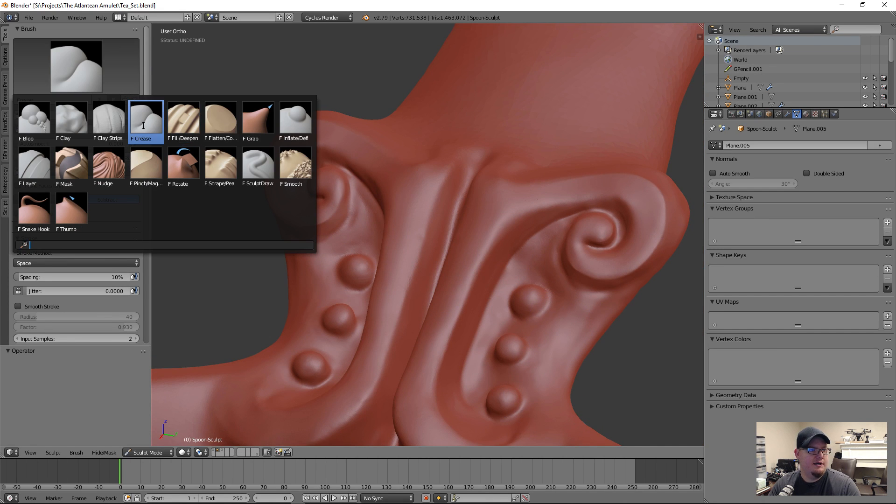
pyautogui.click(221, 119)
pyautogui.moveTo(593, 346)
pyautogui.mouseDown(button='middle')
pyautogui.moveTo(601, 311)
pyautogui.moveTo(489, 288)
pyautogui.moveTo(504, 292)
pyautogui.mouseUp(button='middle')
pyautogui.scroll(4, 489, 299)
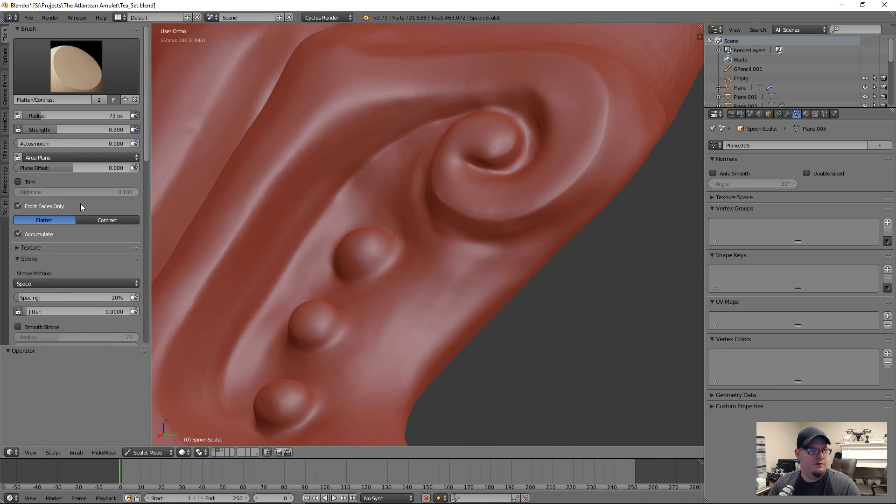
pyautogui.scroll(-4, 81, 204)
pyautogui.scroll(-8, 83, 207)
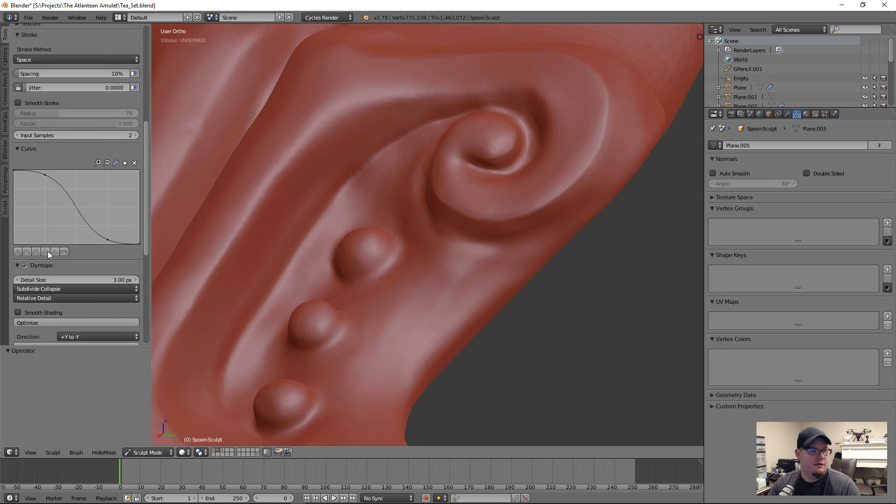
pyautogui.click(24, 266)
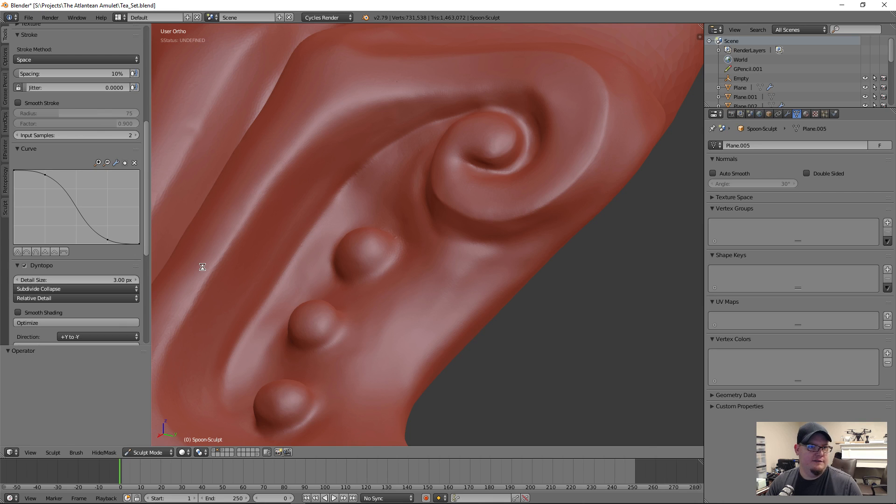
pyautogui.hotkey('ctrl', 'd')
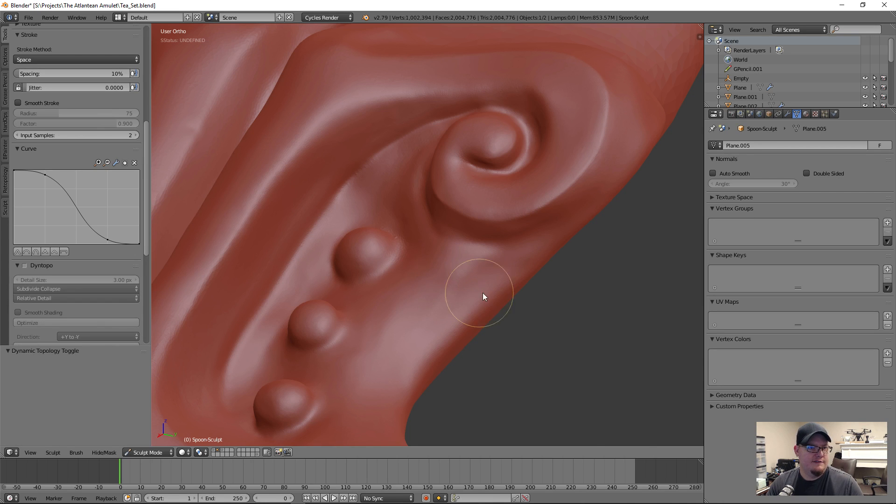
pyautogui.scroll(5, 71, 128)
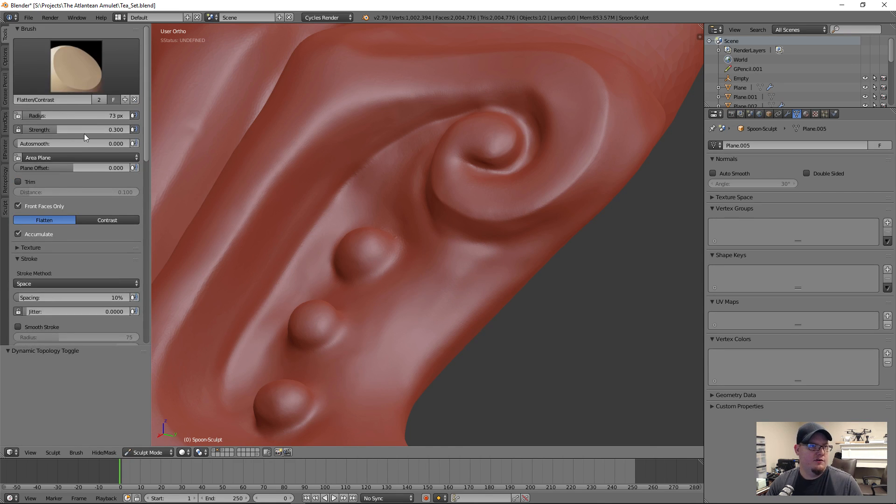
# - Flatten the collar surface between the spiral and the uppermost bead
pyautogui.moveTo(495, 303)
pyautogui.mouseDown(button='middle')
pyautogui.moveTo(542, 293)
pyautogui.moveTo(539, 304)
pyautogui.moveTo(547, 292)
pyautogui.mouseUp(button='middle')
pyautogui.moveTo(469, 281)
pyautogui.mouseDown(button='middle')
pyautogui.moveTo(452, 254)
pyautogui.moveTo(421, 252)
pyautogui.moveTo(528, 300)
pyautogui.moveTo(452, 266)
pyautogui.mouseUp(button='middle')
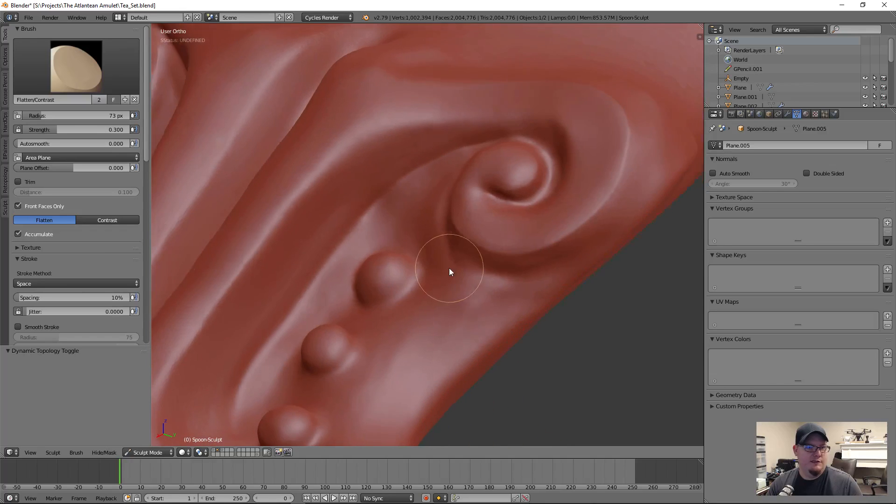
pyautogui.moveTo(453, 317)
pyautogui.mouseDown(button='middle')
pyautogui.moveTo(488, 313)
pyautogui.moveTo(423, 287)
pyautogui.mouseUp(button='middle')
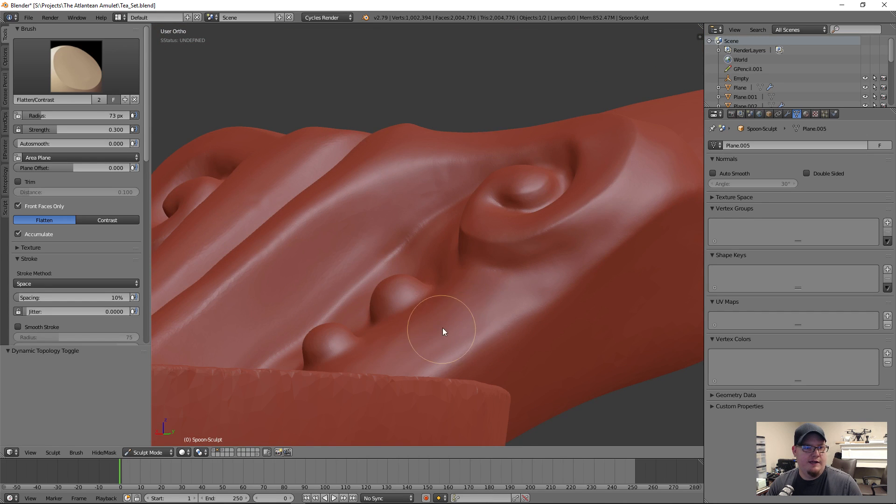
pyautogui.moveTo(444, 332); pyautogui.dragTo(486, 354, button='middle')
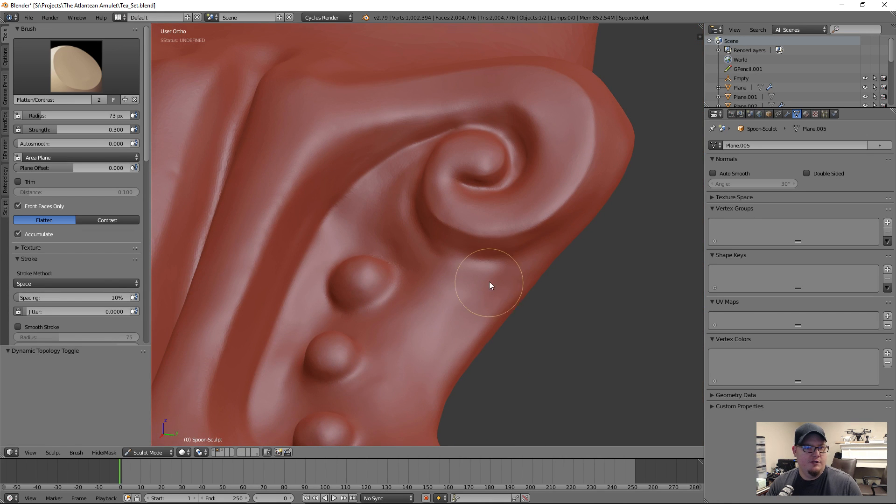
pyautogui.moveTo(429, 276); pyautogui.dragTo(485, 288, button='middle')
pyautogui.scroll(4, 345, 256)
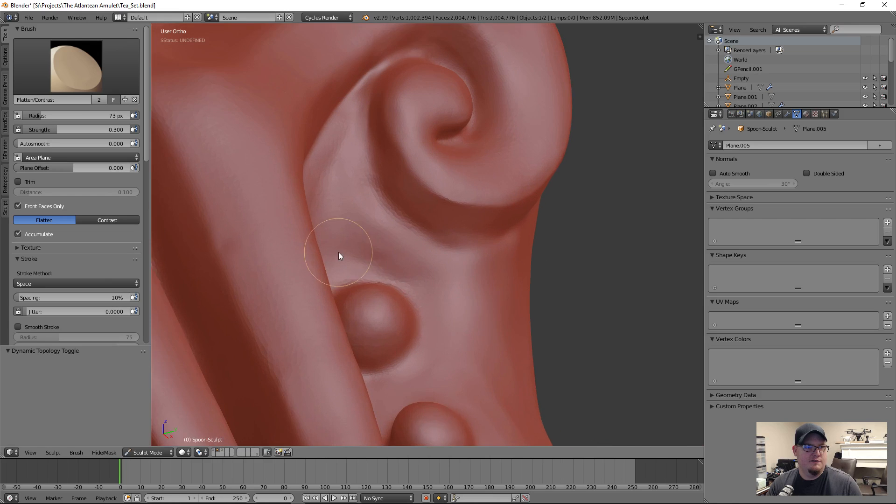
pyautogui.moveTo(472, 297)
pyautogui.mouseDown(button='middle')
pyautogui.moveTo(484, 306)
pyautogui.moveTo(407, 301)
pyautogui.moveTo(411, 290)
pyautogui.mouseUp(button='middle')
pyautogui.moveTo(425, 248)
pyautogui.mouseDown()
pyautogui.moveTo(452, 170)
pyautogui.moveTo(419, 190)
pyautogui.mouseUp()
pyautogui.moveTo(419, 190); pyautogui.dragTo(452, 221, button='middle')
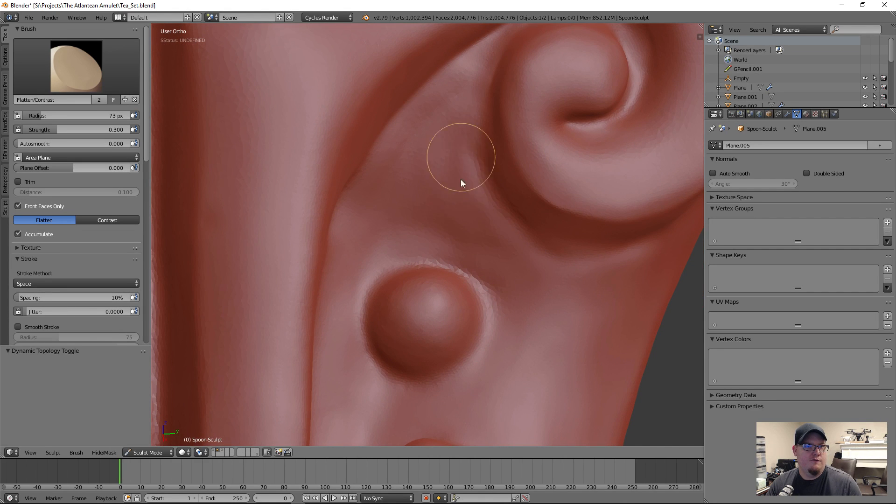
# - Flatten the recess floor around the uppermost bead, up to the creased edge of the groove
pyautogui.scroll(6, 448, 205)
pyautogui.scroll(-5, 425, 176)
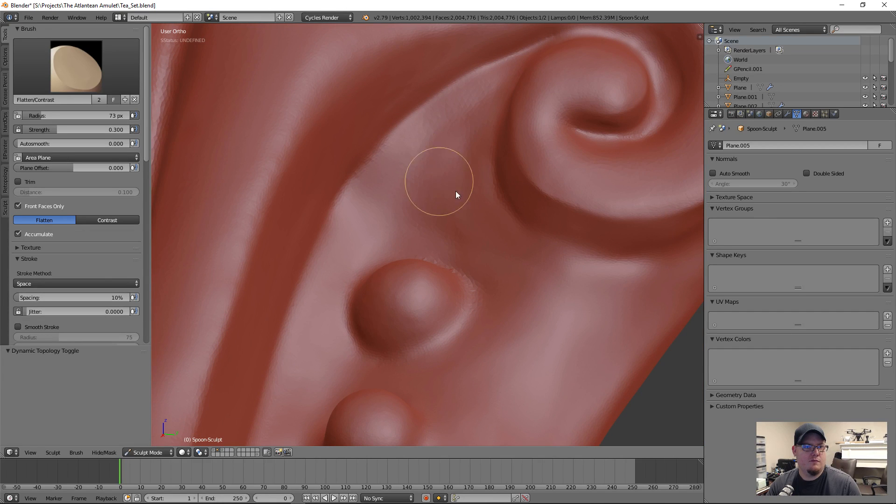
pyautogui.moveTo(422, 149)
pyautogui.mouseDown(button='middle')
pyautogui.moveTo(387, 169)
pyautogui.moveTo(427, 155)
pyautogui.mouseUp(button='middle')
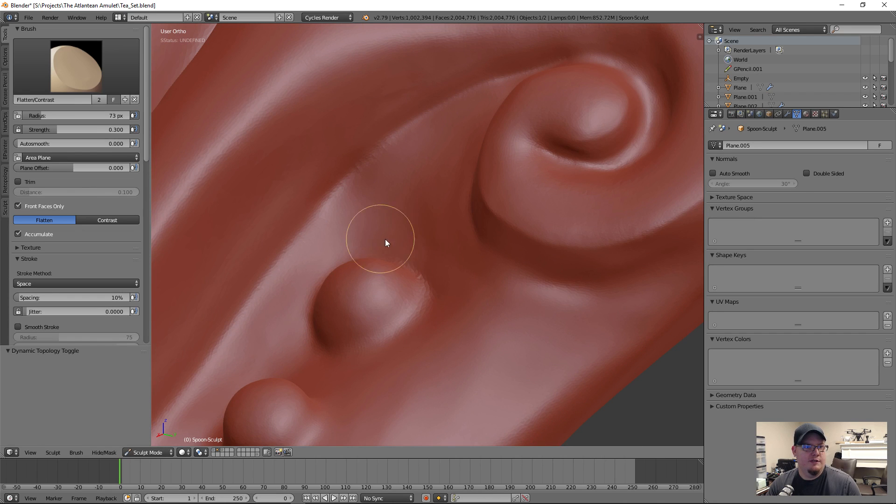
pyautogui.moveTo(383, 227)
pyautogui.mouseDown(button='middle')
pyautogui.moveTo(434, 279)
pyautogui.moveTo(402, 248)
pyautogui.mouseUp(button='middle')
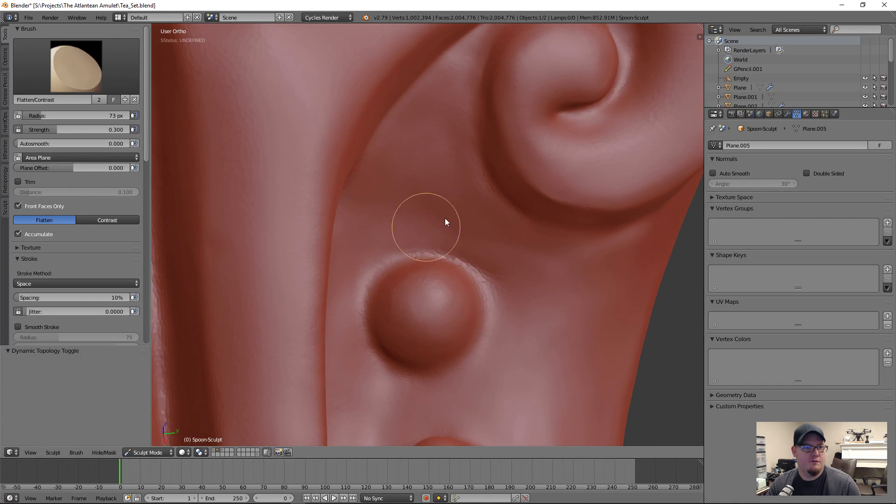
pyautogui.moveTo(508, 253)
pyautogui.mouseDown(button='middle')
pyautogui.moveTo(439, 217)
pyautogui.moveTo(465, 179)
pyautogui.mouseUp(button='middle')
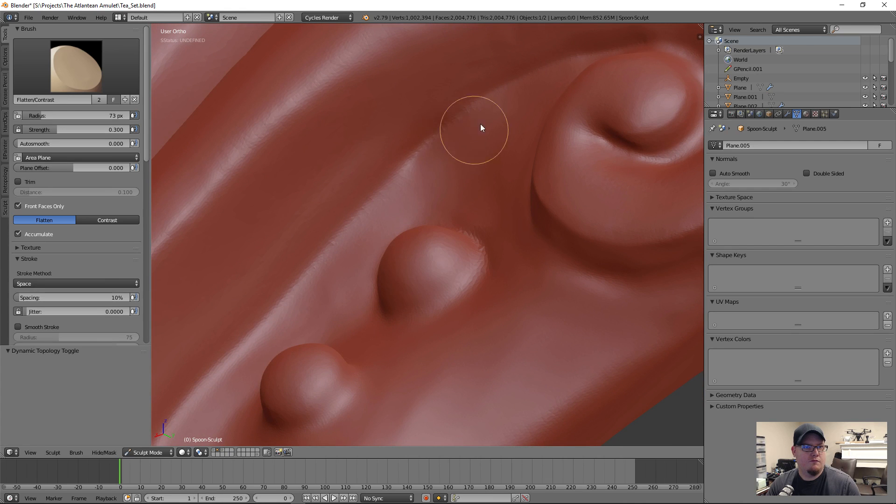
pyautogui.moveTo(420, 252)
pyautogui.mouseDown(button='middle')
pyautogui.moveTo(334, 256)
pyautogui.moveTo(399, 300)
pyautogui.mouseUp(button='middle')
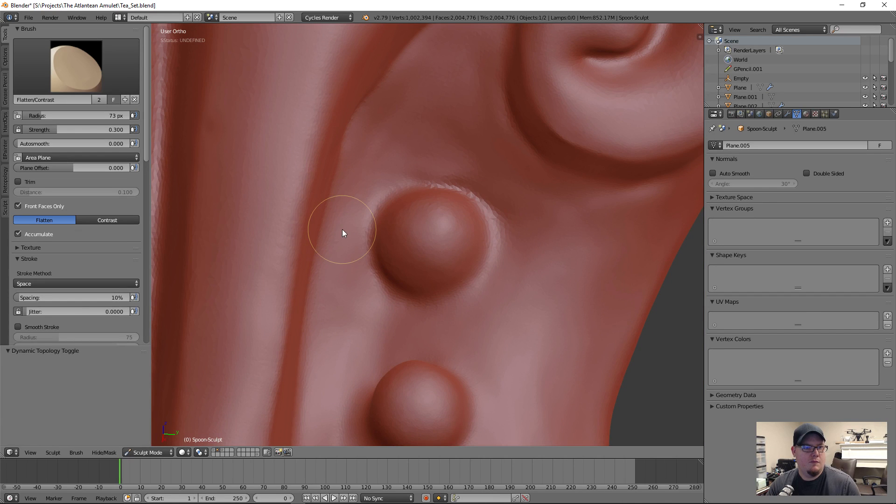
pyautogui.moveTo(382, 250)
pyautogui.mouseDown(button='middle')
pyautogui.moveTo(524, 158)
pyautogui.moveTo(478, 223)
pyautogui.mouseUp(button='middle')
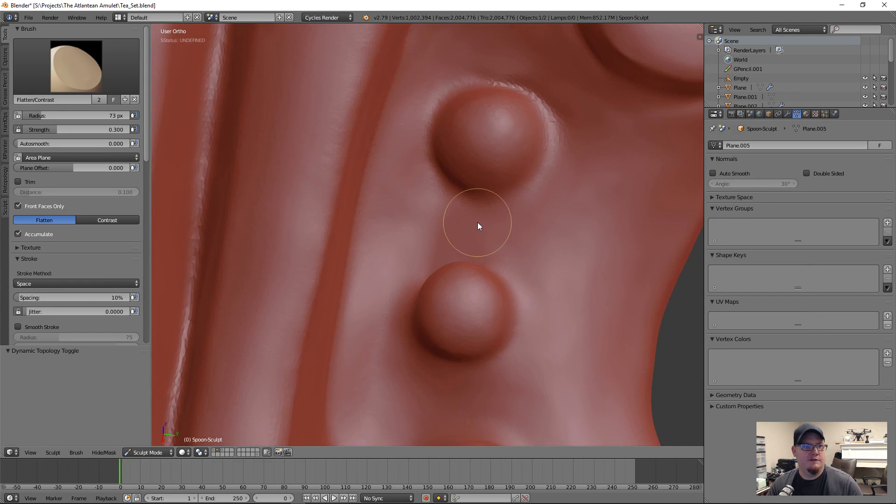
# - Flatten the surface around the middle bead and across to the collar's outer edge
pyautogui.moveTo(379, 379)
pyautogui.mouseDown(button='middle')
pyautogui.moveTo(387, 335)
pyautogui.moveTo(362, 314)
pyautogui.moveTo(358, 379)
pyautogui.mouseUp(button='middle')
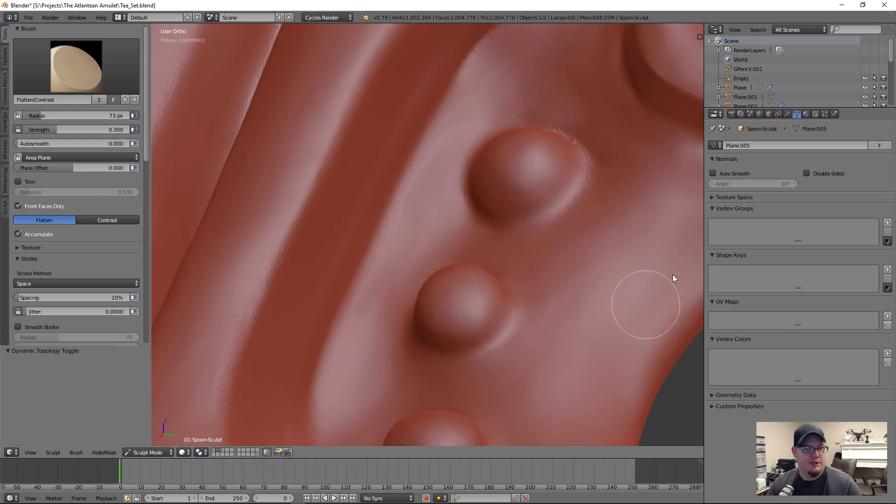
pyautogui.moveTo(587, 366)
pyautogui.mouseDown(button='middle')
pyautogui.moveTo(542, 366)
pyautogui.moveTo(550, 366)
pyautogui.mouseUp(button='middle')
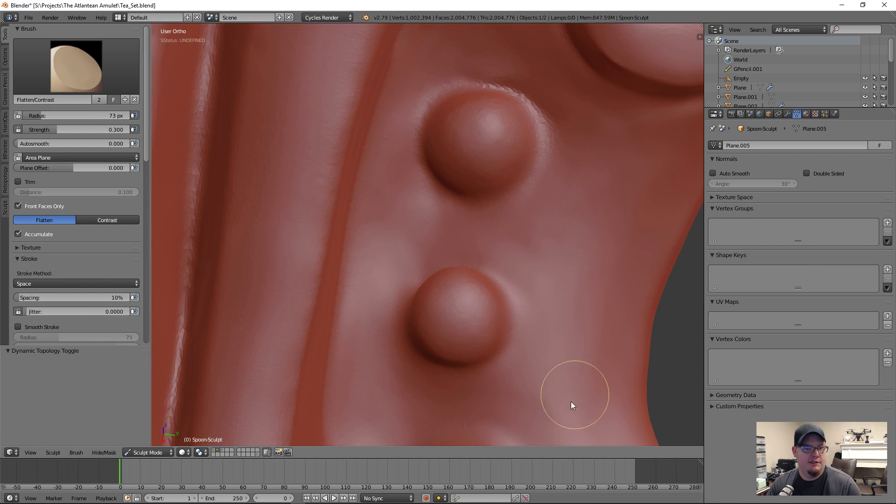
pyautogui.moveTo(537, 297); pyautogui.dragTo(493, 295, button='middle')
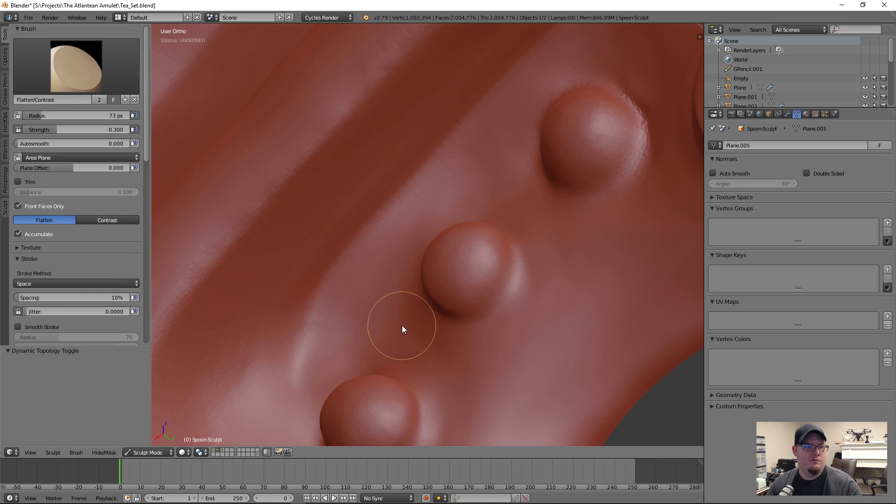
pyautogui.moveTo(402, 325)
pyautogui.mouseDown(button='middle')
pyautogui.moveTo(399, 194)
pyautogui.moveTo(428, 216)
pyautogui.moveTo(449, 189)
pyautogui.mouseUp(button='middle')
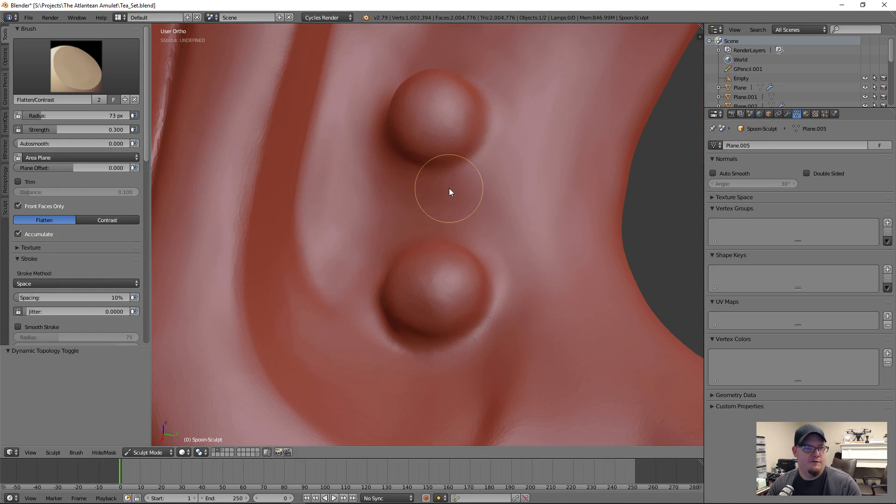
# - Flatten the surface around the lowest bead, on both sides and beneath it
pyautogui.moveTo(504, 268)
pyautogui.mouseDown()
pyautogui.moveTo(523, 265)
pyautogui.moveTo(528, 282)
pyautogui.mouseUp()
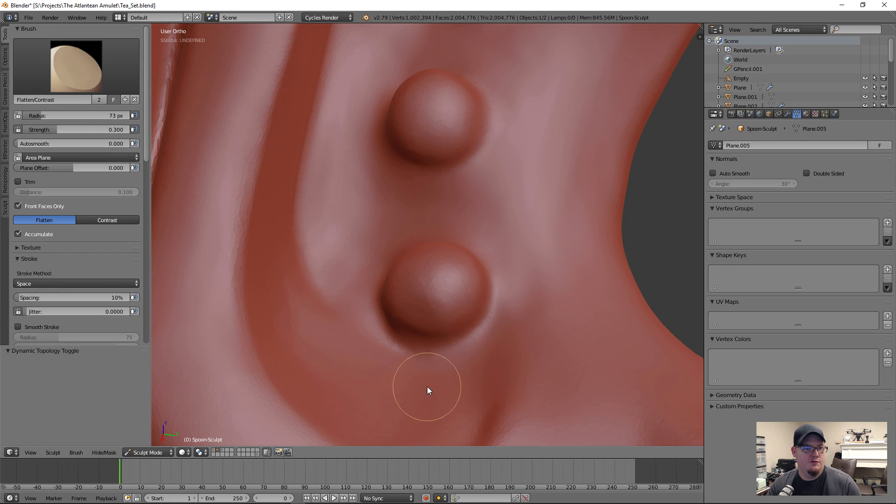
pyautogui.moveTo(427, 386); pyautogui.dragTo(421, 376, button='middle')
pyautogui.moveTo(385, 363)
pyautogui.mouseDown()
pyautogui.moveTo(441, 340)
pyautogui.moveTo(511, 357)
pyautogui.moveTo(528, 351)
pyautogui.moveTo(472, 385)
pyautogui.moveTo(531, 378)
pyautogui.moveTo(467, 422)
pyautogui.moveTo(421, 410)
pyautogui.moveTo(434, 366)
pyautogui.moveTo(412, 366)
pyautogui.moveTo(436, 388)
pyautogui.moveTo(461, 376)
pyautogui.moveTo(397, 377)
pyautogui.moveTo(379, 366)
pyautogui.moveTo(348, 279)
pyautogui.moveTo(359, 228)
pyautogui.moveTo(381, 323)
pyautogui.mouseUp()
pyautogui.moveTo(381, 321)
pyautogui.mouseDown(button='middle')
pyautogui.moveTo(416, 374)
pyautogui.moveTo(344, 212)
pyautogui.mouseUp(button='middle')
pyautogui.moveTo(353, 184)
pyautogui.mouseDown()
pyautogui.moveTo(349, 145)
pyautogui.moveTo(363, 146)
pyautogui.moveTo(332, 170)
pyautogui.mouseUp()
# - Flatten the lower end of the recess where it curves below the lowest bead
pyautogui.moveTo(522, 256)
pyautogui.mouseDown(button='middle')
pyautogui.moveTo(444, 248)
pyautogui.moveTo(420, 262)
pyautogui.moveTo(377, 250)
pyautogui.moveTo(409, 259)
pyautogui.mouseUp(button='middle')
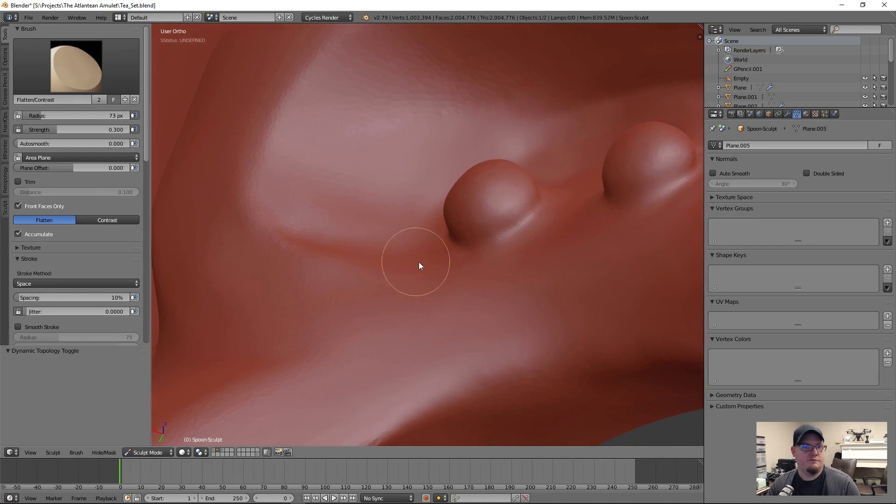
pyautogui.moveTo(329, 236)
pyautogui.mouseDown()
pyautogui.moveTo(347, 258)
pyautogui.moveTo(313, 243)
pyautogui.moveTo(374, 266)
pyautogui.moveTo(336, 241)
pyautogui.mouseUp()
pyautogui.moveTo(369, 219)
pyautogui.mouseDown(button='middle')
pyautogui.moveTo(434, 298)
pyautogui.moveTo(461, 304)
pyautogui.moveTo(445, 320)
pyautogui.mouseUp(button='middle')
pyautogui.scroll(-5, 445, 320)
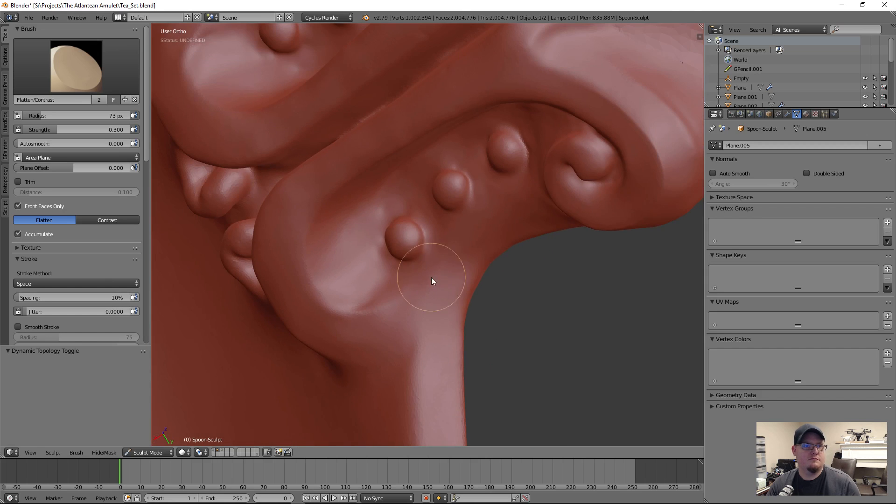
# - Flatten the outer band beside the spiral and beads, along the collar's side edge down to the bowl
pyautogui.moveTo(522, 333)
pyautogui.mouseDown(button='middle')
pyautogui.moveTo(575, 269)
pyautogui.moveTo(492, 301)
pyautogui.moveTo(454, 255)
pyautogui.mouseUp(button='middle')
pyautogui.scroll(3, 461, 254)
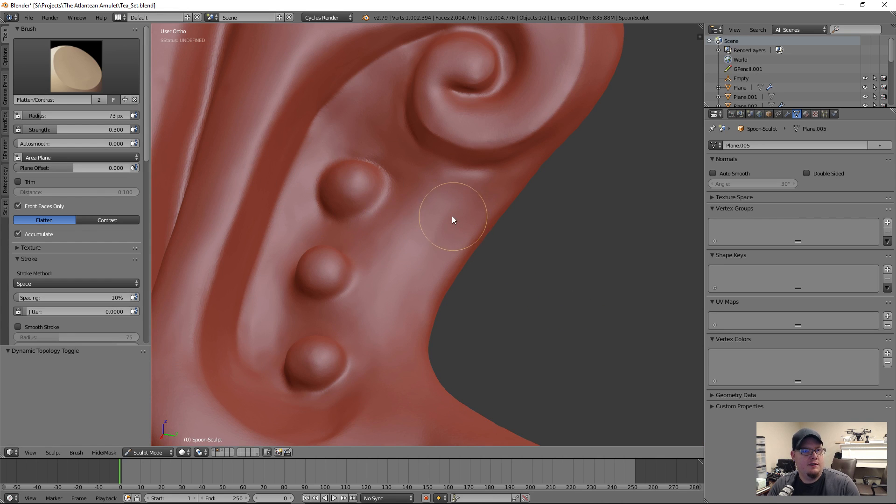
pyautogui.moveTo(456, 200)
pyautogui.mouseDown()
pyautogui.moveTo(406, 305)
pyautogui.moveTo(469, 212)
pyautogui.moveTo(432, 277)
pyautogui.moveTo(410, 291)
pyautogui.mouseUp()
pyautogui.moveTo(456, 205)
pyautogui.mouseDown(button='middle')
pyautogui.moveTo(393, 260)
pyautogui.moveTo(482, 204)
pyautogui.mouseUp(button='middle')
pyautogui.moveTo(550, 186)
pyautogui.mouseDown(button='middle')
pyautogui.moveTo(436, 186)
pyautogui.moveTo(620, 150)
pyautogui.mouseUp(button='middle')
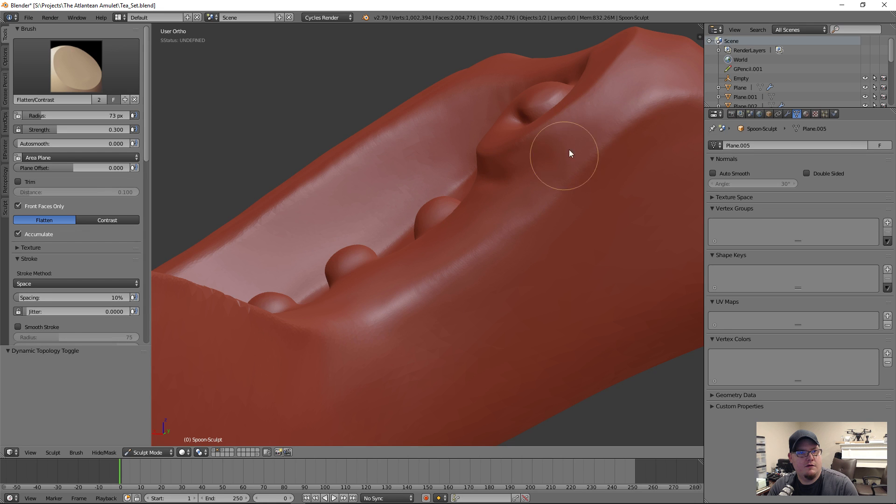
pyautogui.moveTo(606, 115)
pyautogui.mouseDown(button='middle')
pyautogui.moveTo(570, 154)
pyautogui.moveTo(616, 112)
pyautogui.moveTo(472, 216)
pyautogui.moveTo(510, 194)
pyautogui.moveTo(461, 187)
pyautogui.mouseUp(button='middle')
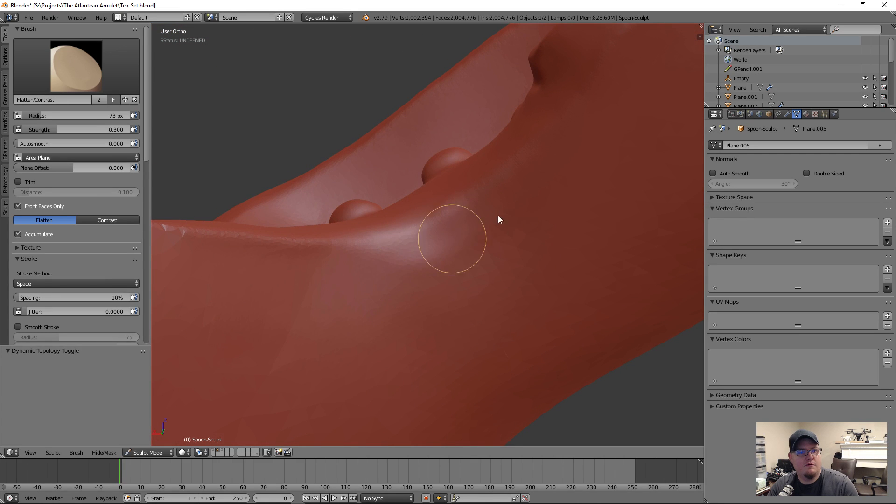
pyautogui.moveTo(457, 221); pyautogui.dragTo(396, 238, button='middle')
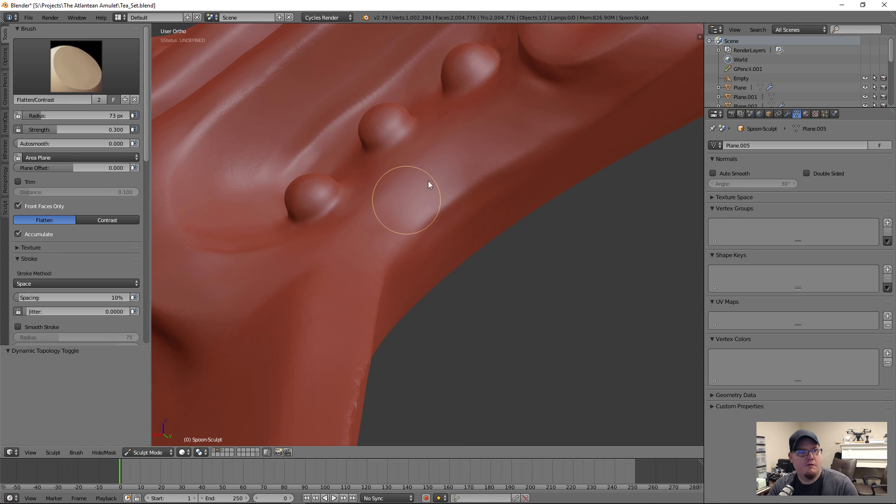
# - Set the Flatten/Contrast brush strength to 0.2 and flatten the bowl's outer side just below the rim beside the collar
pyautogui.click(82, 130)
pyautogui.write('0.2')
pyautogui.press('Return')
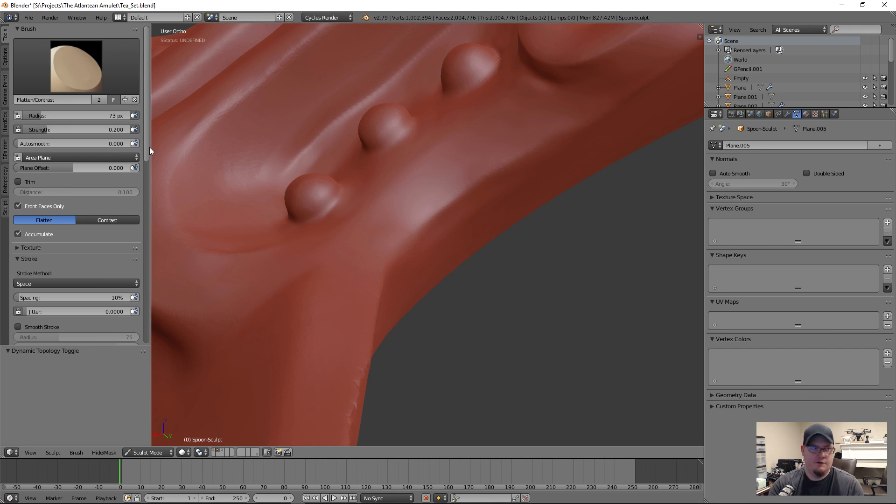
pyautogui.moveTo(313, 311); pyautogui.dragTo(330, 334, button='middle')
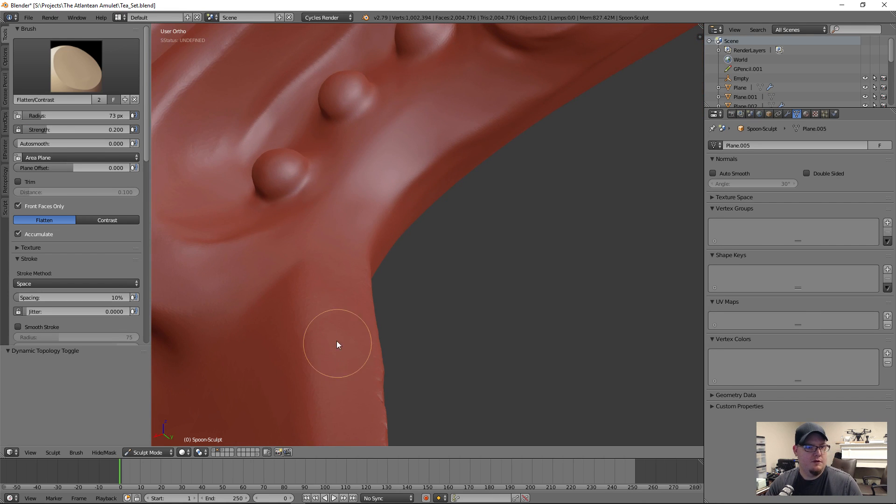
pyautogui.moveTo(336, 281)
pyautogui.mouseDown(button='middle')
pyautogui.moveTo(267, 255)
pyautogui.moveTo(248, 267)
pyautogui.mouseUp(button='middle')
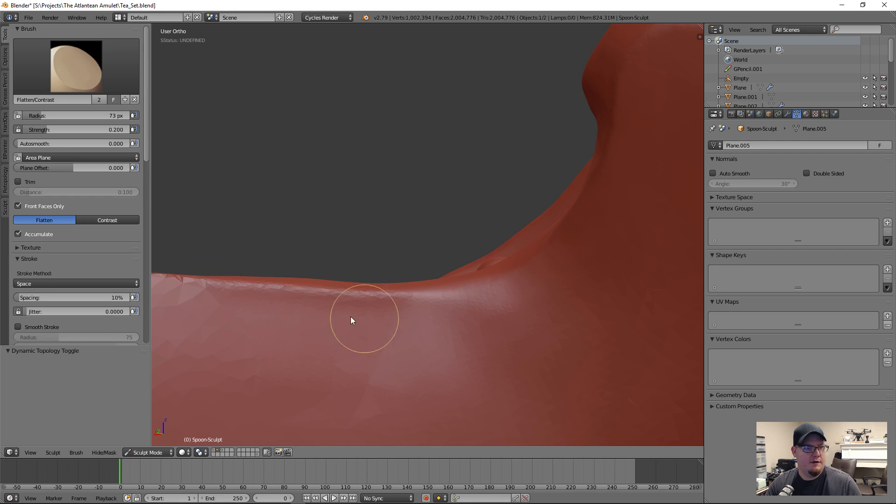
pyautogui.moveTo(416, 327); pyautogui.dragTo(348, 325)
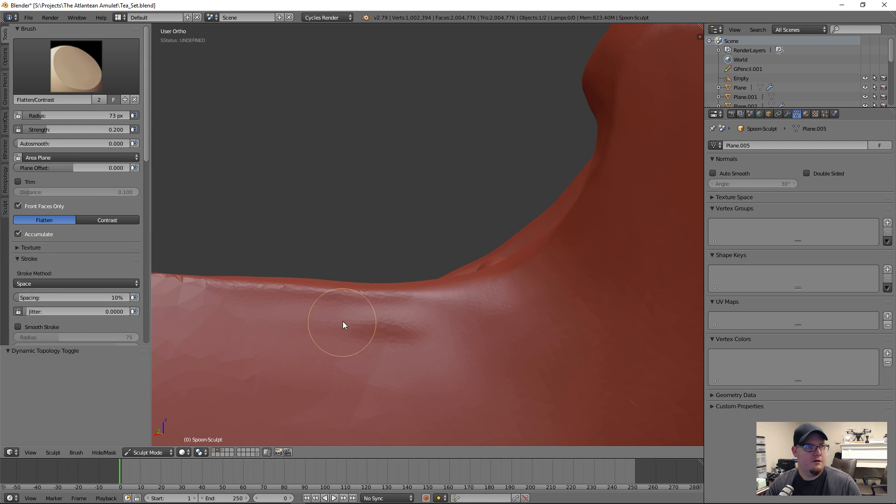
pyautogui.moveTo(430, 330)
pyautogui.mouseDown()
pyautogui.moveTo(469, 328)
pyautogui.moveTo(330, 316)
pyautogui.moveTo(371, 341)
pyautogui.moveTo(288, 316)
pyautogui.mouseUp()
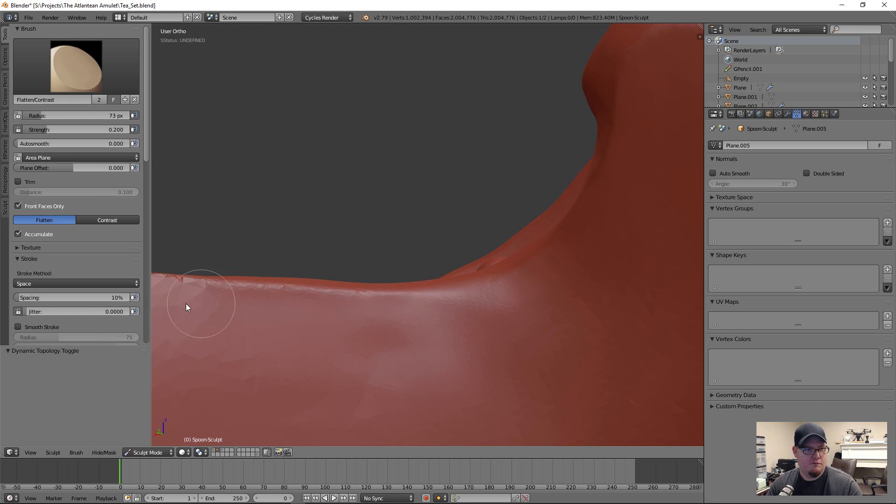
# - Examine the bowl's rim, the collar's scrollwork and small lower curls, and the overall shape of the spoon
pyautogui.moveTo(231, 316)
pyautogui.mouseDown(button='middle')
pyautogui.moveTo(460, 350)
pyautogui.moveTo(443, 320)
pyautogui.moveTo(447, 366)
pyautogui.moveTo(418, 338)
pyautogui.mouseUp(button='middle')
pyautogui.scroll(4, 503, 289)
pyautogui.moveTo(492, 243); pyautogui.dragTo(487, 235, button='middle')
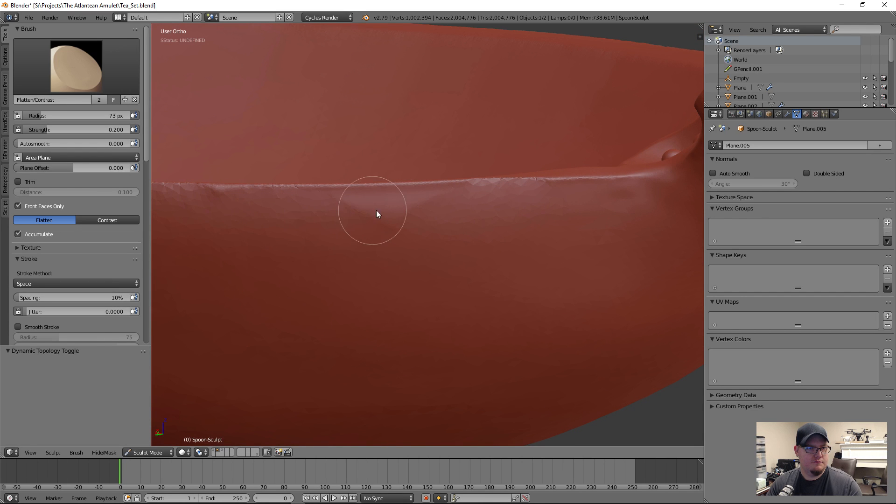
pyautogui.scroll(-3, 611, 275)
pyautogui.moveTo(505, 242)
pyautogui.mouseDown(button='middle')
pyautogui.moveTo(534, 325)
pyautogui.moveTo(600, 348)
pyautogui.moveTo(520, 267)
pyautogui.moveTo(489, 207)
pyautogui.moveTo(466, 225)
pyautogui.mouseUp(button='middle')
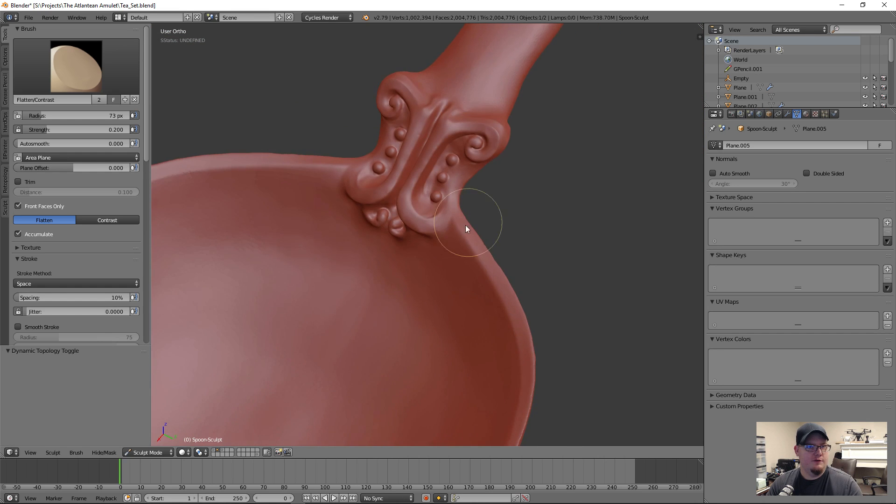
pyautogui.scroll(5, 466, 225)
pyautogui.moveTo(402, 240)
pyautogui.mouseDown(button='middle')
pyautogui.moveTo(469, 225)
pyautogui.moveTo(465, 272)
pyautogui.moveTo(428, 265)
pyautogui.mouseUp(button='middle')
pyautogui.scroll(3, 465, 275)
pyautogui.scroll(2, 346, 294)
pyautogui.moveTo(353, 277); pyautogui.dragTo(354, 280, button='middle')
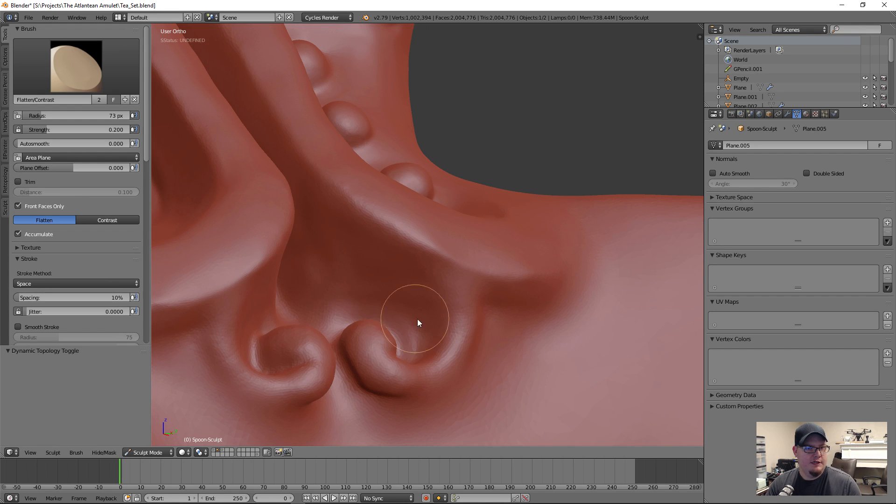
pyautogui.moveTo(417, 318); pyautogui.dragTo(400, 240, button='middle')
pyautogui.moveTo(531, 130); pyautogui.dragTo(439, 251, button='middle')
pyautogui.scroll(4, 472, 243)
pyautogui.scroll(-9, 439, 250)
pyautogui.moveTo(387, 224); pyautogui.dragTo(438, 248, button='middle')
pyautogui.keyDown('shift'); pyautogui.moveTo(364, 181); pyautogui.dragTo(455, 266, button='middle'); pyautogui.keyUp('shift')
pyautogui.moveTo(432, 243); pyautogui.dragTo(477, 274, button='middle')
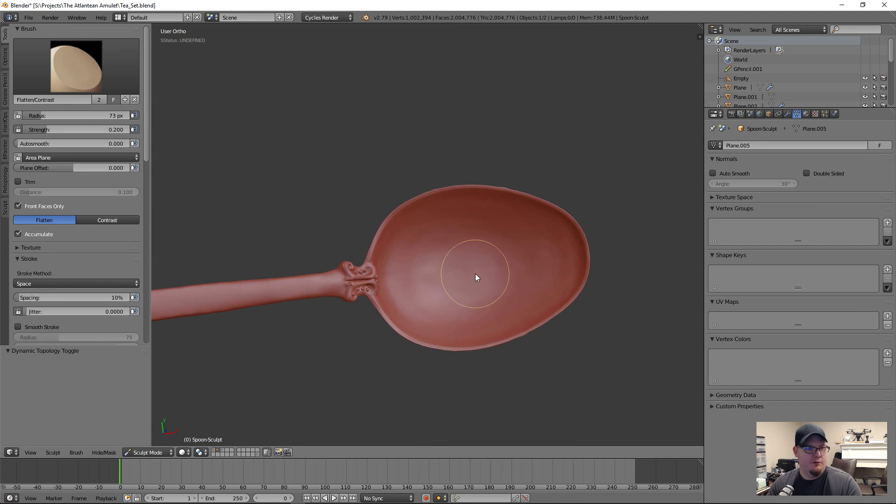
# - View the spoon from the top and cover most of the bowl with a box mask, leaving the handle and collar unmasked
pyautogui.press('KP_7')
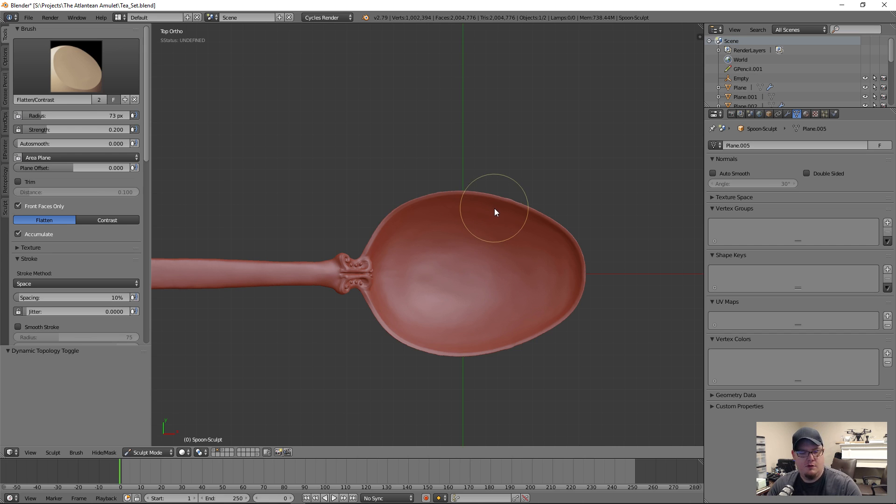
pyautogui.press('m')
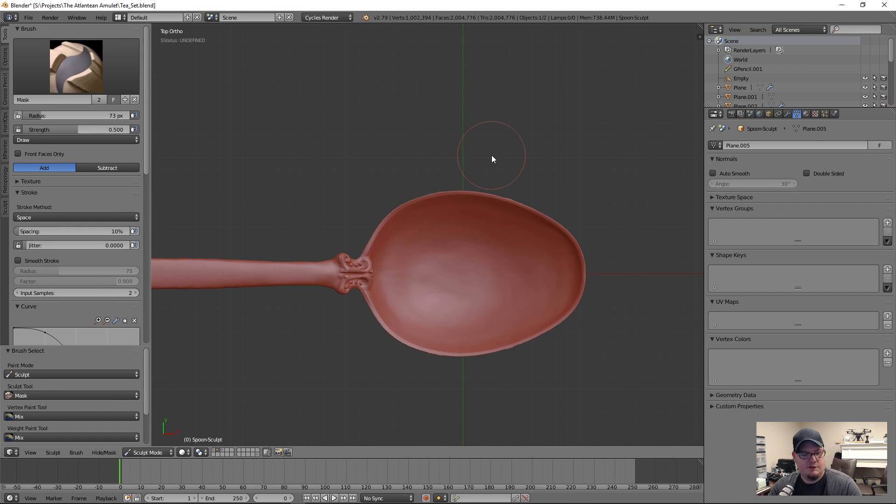
pyautogui.press('b')
pyautogui.moveTo(620, 130); pyautogui.dragTo(385, 411)
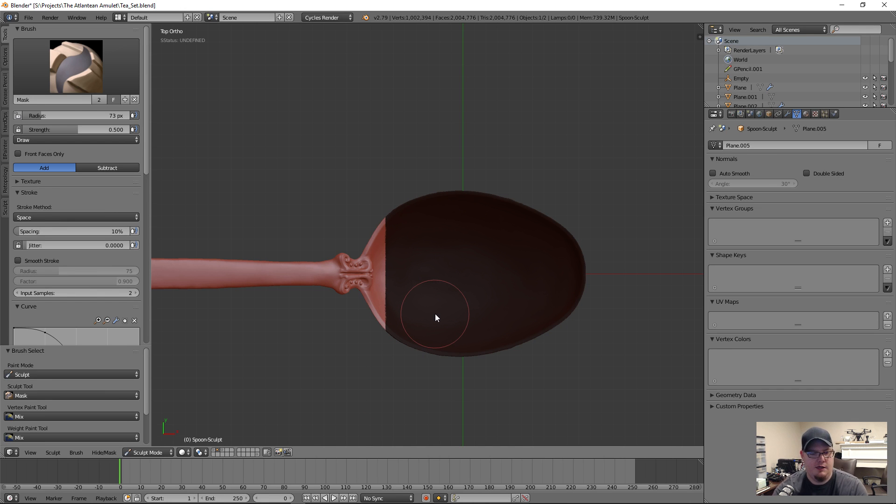
pyautogui.hotkey('ctrl', 'i')
pyautogui.press('b')
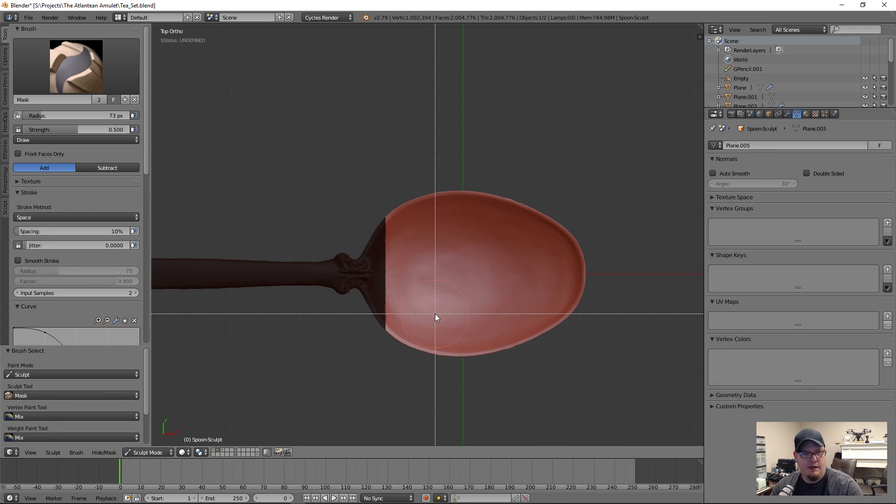
pyautogui.press('Escape')
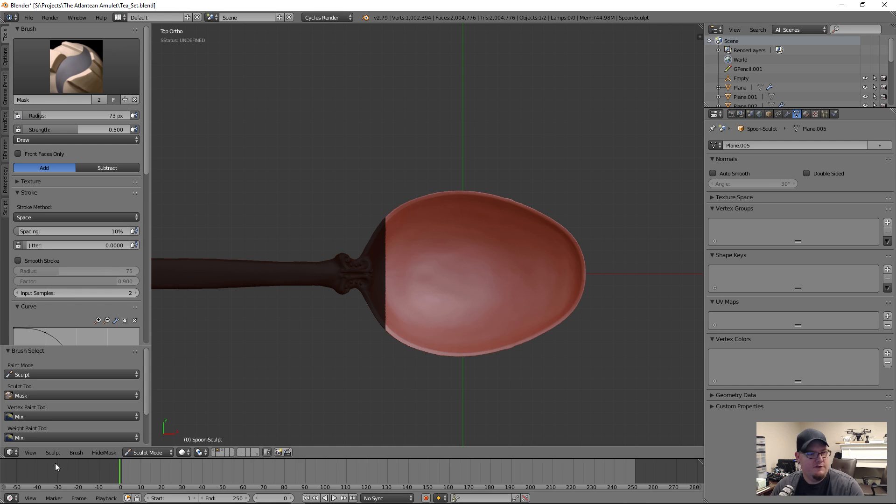
pyautogui.click(104, 453)
pyautogui.click(131, 414)
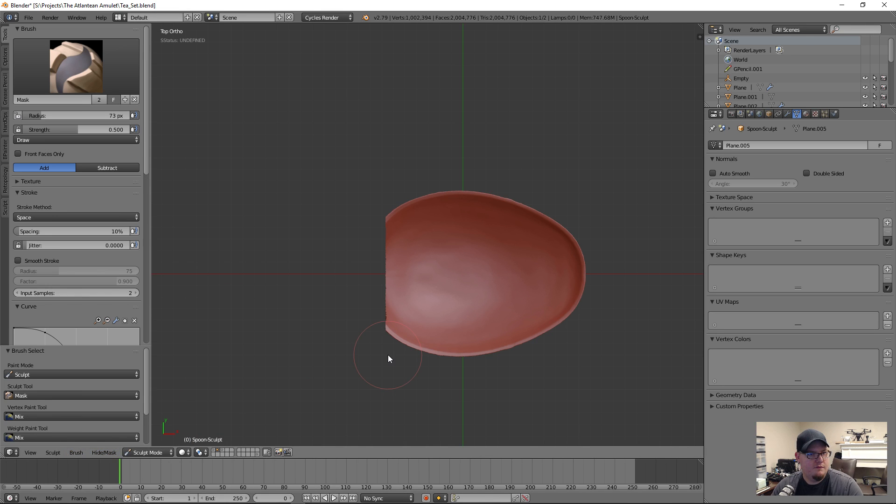
pyautogui.hotkey('alt', 'h')
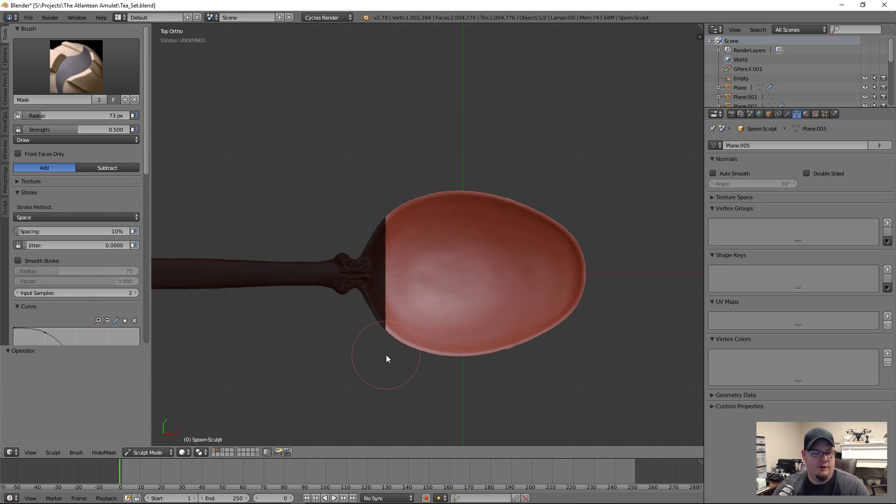
pyautogui.hotkey('ctrl', 'i')
# - Hide the masked bowl, keeping the handle, the collar and the bowl's base in view
pyautogui.click(100, 452)
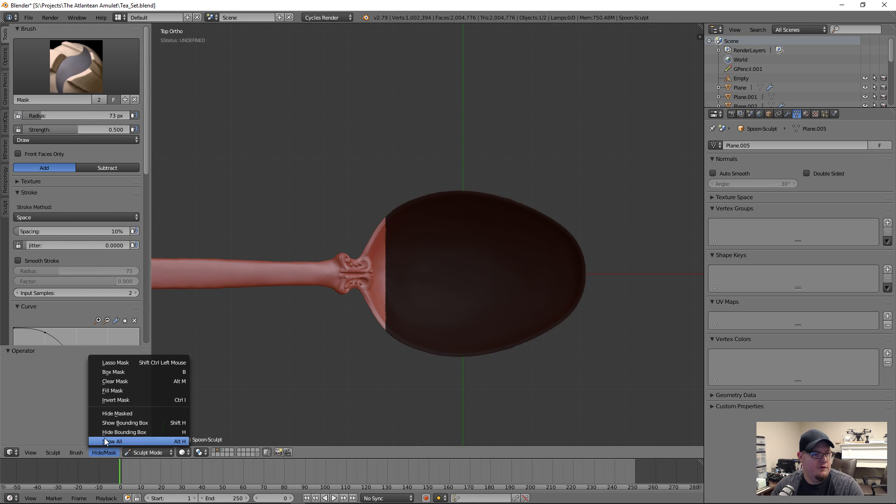
pyautogui.click(124, 415)
pyautogui.scroll(3, 448, 302)
pyautogui.moveTo(448, 301); pyautogui.dragTo(524, 360, button='middle')
pyautogui.scroll(3, 420, 352)
pyautogui.scroll(-3, 523, 356)
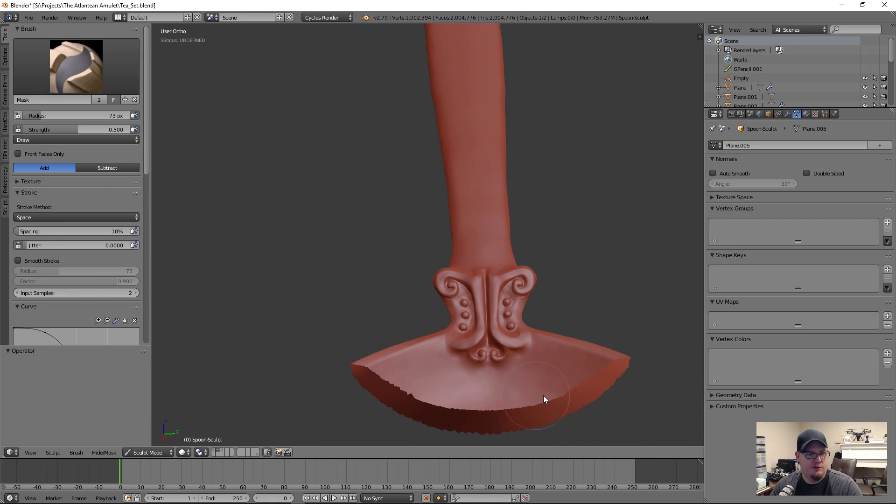
pyautogui.scroll(2, 424, 413)
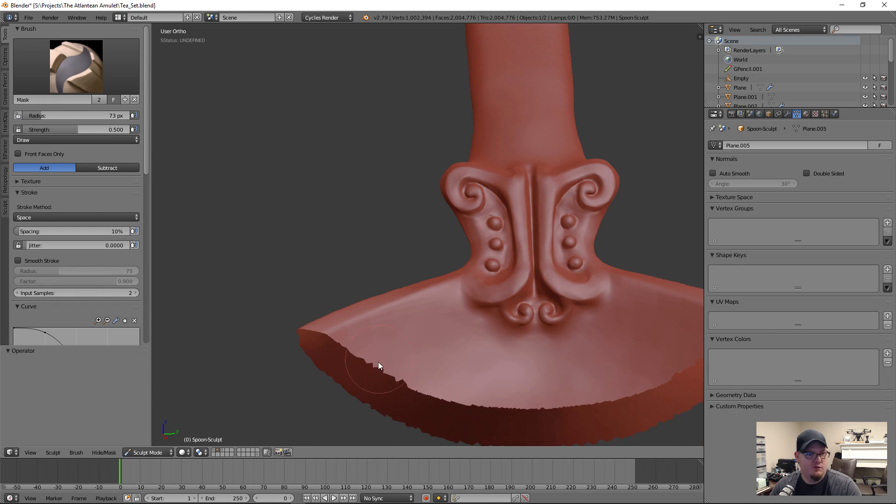
# - Clear the mask from the recess above the small lower curls and switch to the Flatten/Contrast brush
pyautogui.moveTo(520, 338); pyautogui.dragTo(328, 345, button='middle')
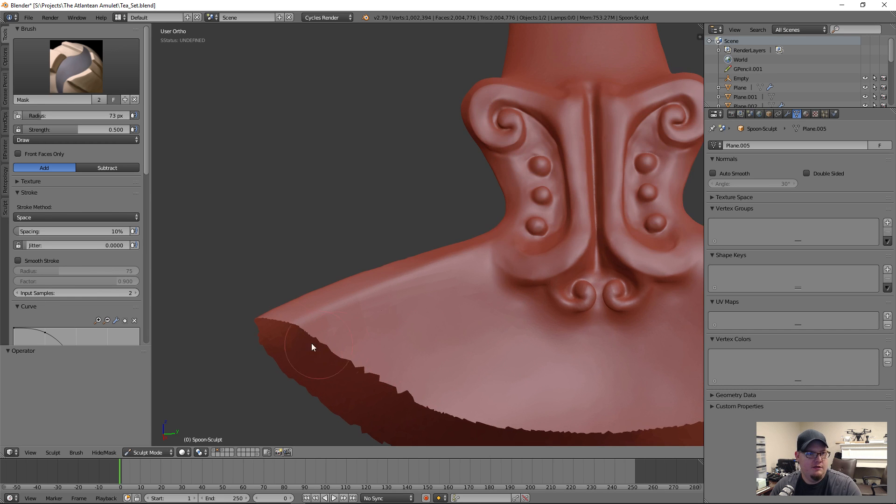
pyautogui.moveTo(461, 354); pyautogui.dragTo(448, 261, button='middle')
pyautogui.scroll(4, 428, 314)
pyautogui.scroll(-3, 428, 313)
pyautogui.scroll(3, 448, 262)
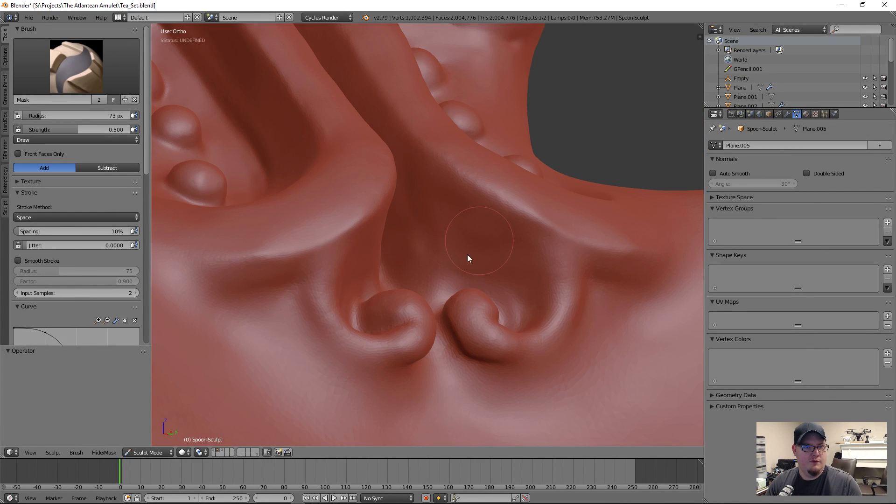
pyautogui.click(464, 248)
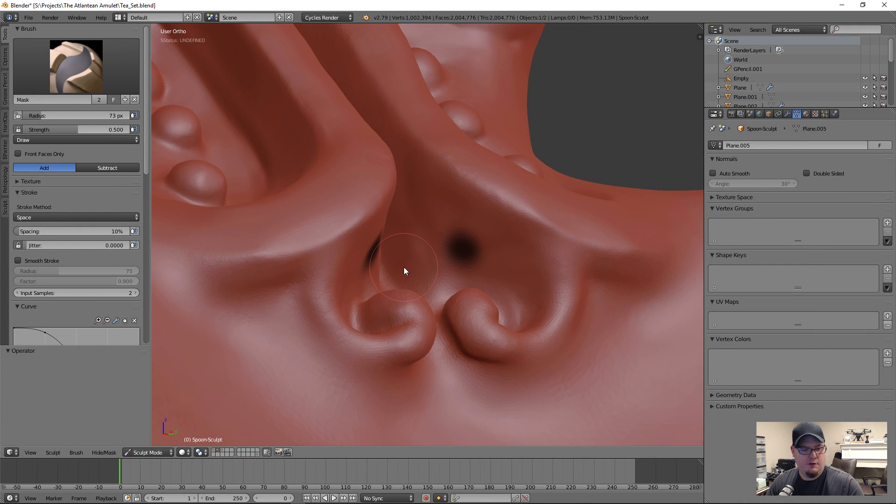
pyautogui.hotkey('alt', 'm')
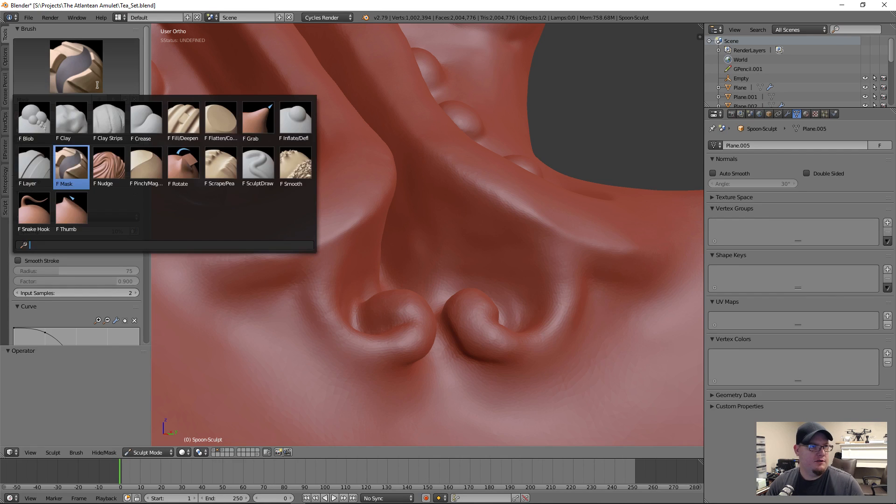
pyautogui.click(221, 119)
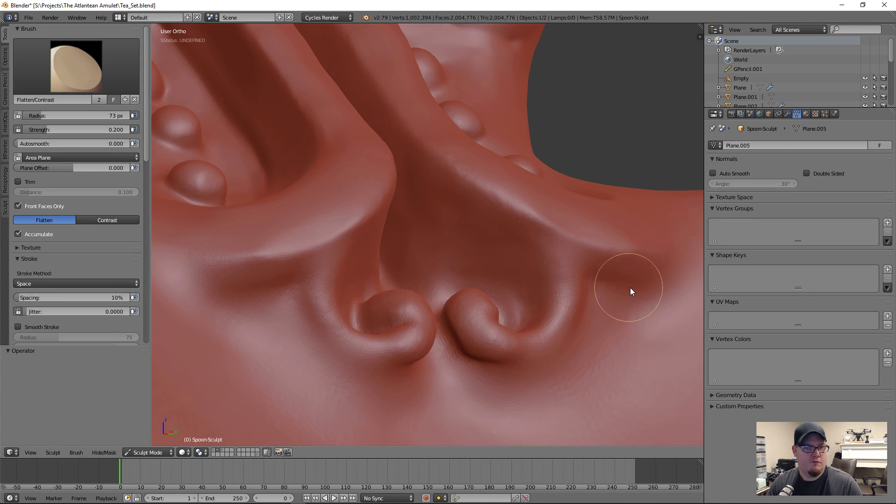
# - Flatten the inner walls of the bands along the collar's central groove, above the small lower curls
pyautogui.scroll(2, 414, 266)
pyautogui.moveTo(393, 282)
pyautogui.mouseDown(button='middle')
pyautogui.moveTo(364, 252)
pyautogui.moveTo(392, 236)
pyautogui.moveTo(430, 295)
pyautogui.mouseUp(button='middle')
pyautogui.moveTo(458, 361)
pyautogui.mouseDown(button='middle')
pyautogui.moveTo(465, 339)
pyautogui.moveTo(456, 328)
pyautogui.mouseUp(button='middle')
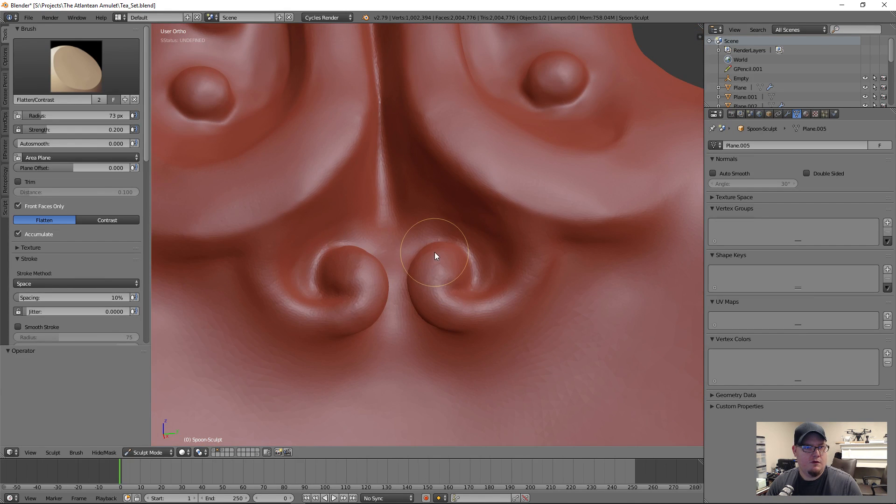
pyautogui.moveTo(453, 296)
pyautogui.mouseDown(button='middle')
pyautogui.moveTo(467, 313)
pyautogui.moveTo(477, 302)
pyautogui.moveTo(473, 262)
pyautogui.moveTo(433, 189)
pyautogui.mouseUp(button='middle')
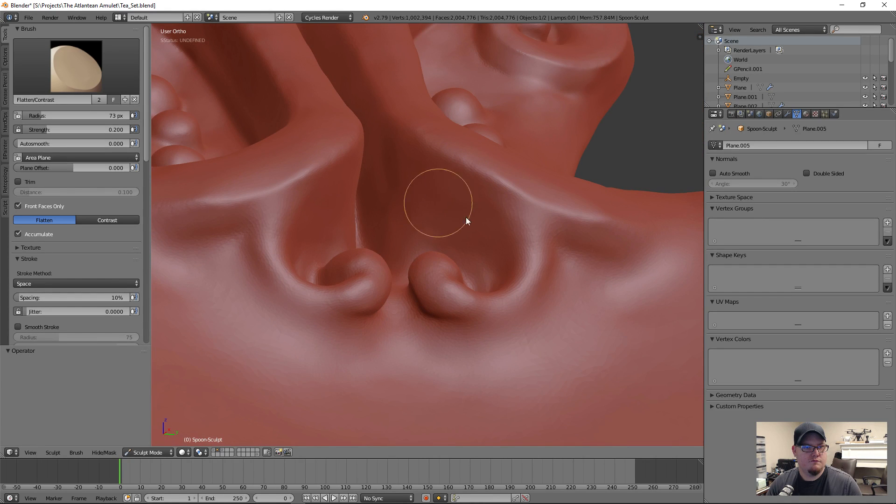
pyautogui.moveTo(482, 265)
pyautogui.mouseDown(button='middle')
pyautogui.moveTo(433, 268)
pyautogui.moveTo(552, 232)
pyautogui.mouseUp(button='middle')
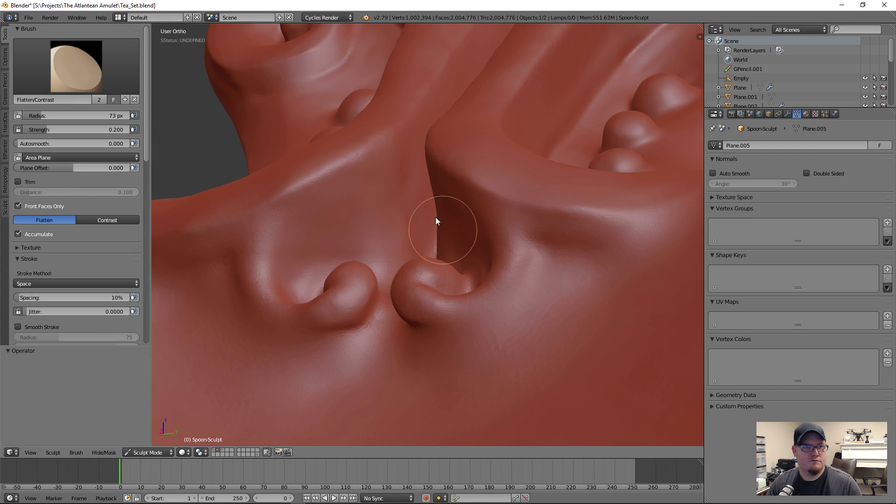
pyautogui.moveTo(436, 220)
pyautogui.mouseDown(button='middle')
pyautogui.moveTo(472, 280)
pyautogui.moveTo(458, 170)
pyautogui.mouseUp(button='middle')
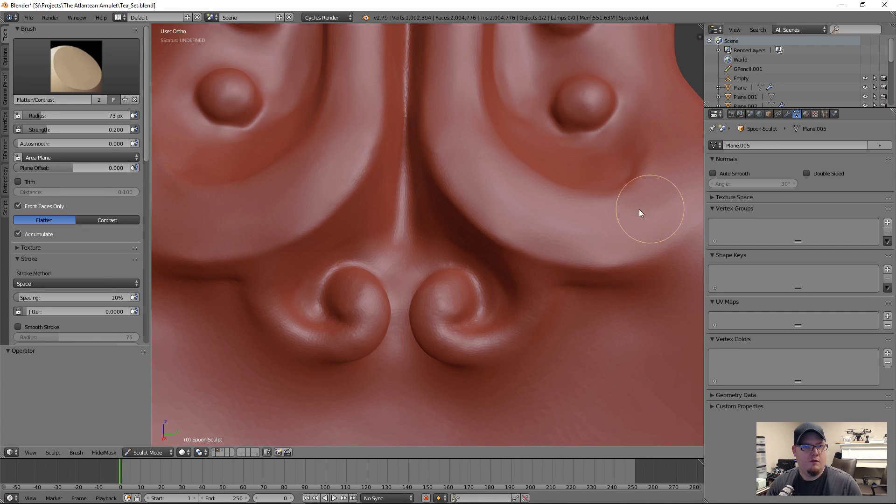
pyautogui.moveTo(435, 143)
pyautogui.mouseDown()
pyautogui.moveTo(431, 120)
pyautogui.moveTo(450, 105)
pyautogui.mouseUp()
pyautogui.moveTo(464, 105)
pyautogui.keyDown('shift'); pyautogui.mouseDown(button='middle')
pyautogui.moveTo(446, 307)
pyautogui.moveTo(459, 287)
pyautogui.mouseUp(button='middle'); pyautogui.keyUp('shift')
pyautogui.moveTo(378, 114)
pyautogui.mouseDown()
pyautogui.moveTo(423, 118)
pyautogui.moveTo(436, 85)
pyautogui.moveTo(430, 180)
pyautogui.moveTo(415, 200)
pyautogui.moveTo(432, 157)
pyautogui.moveTo(416, 226)
pyautogui.moveTo(432, 96)
pyautogui.moveTo(436, 300)
pyautogui.moveTo(446, 356)
pyautogui.moveTo(436, 306)
pyautogui.moveTo(449, 306)
pyautogui.moveTo(455, 327)
pyautogui.moveTo(416, 198)
pyautogui.moveTo(444, 301)
pyautogui.mouseUp()
# - Flatten the upper stretch of the raised band between the central groove and the beads
pyautogui.moveTo(444, 300)
pyautogui.mouseDown(button='middle')
pyautogui.moveTo(387, 235)
pyautogui.moveTo(368, 248)
pyautogui.moveTo(422, 246)
pyautogui.mouseUp(button='middle')
pyautogui.moveTo(391, 286)
pyautogui.mouseDown(button='middle')
pyautogui.moveTo(356, 274)
pyautogui.moveTo(427, 254)
pyautogui.moveTo(424, 386)
pyautogui.moveTo(506, 391)
pyautogui.moveTo(461, 324)
pyautogui.mouseUp(button='middle')
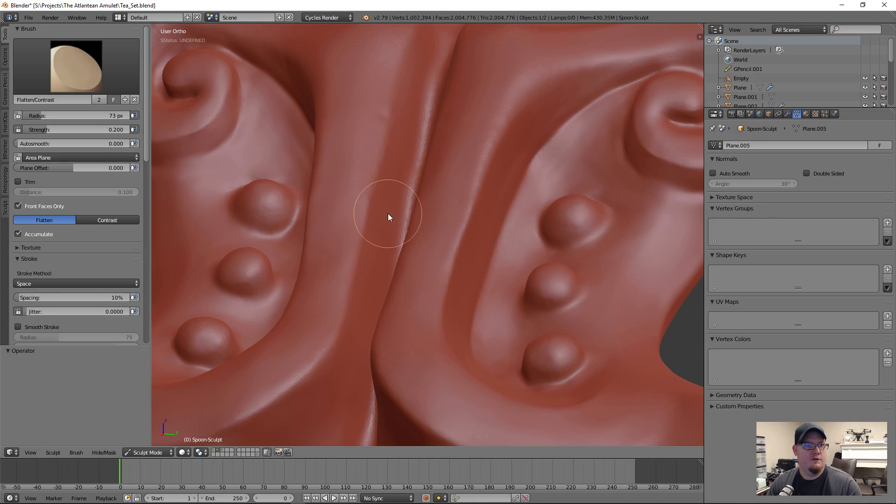
pyautogui.moveTo(438, 191)
pyautogui.mouseDown(button='middle')
pyautogui.moveTo(411, 299)
pyautogui.moveTo(444, 299)
pyautogui.moveTo(462, 360)
pyautogui.mouseUp(button='middle')
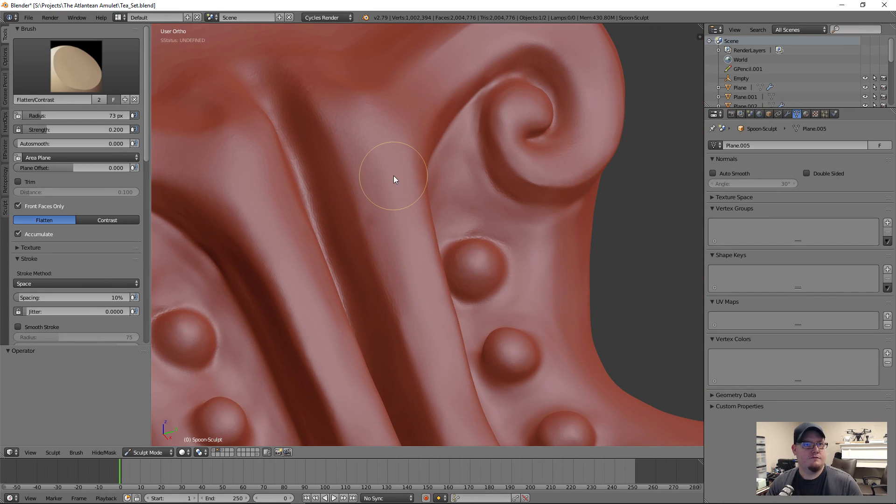
pyautogui.moveTo(365, 156)
pyautogui.mouseDown()
pyautogui.moveTo(402, 287)
pyautogui.moveTo(411, 274)
pyautogui.moveTo(388, 277)
pyautogui.moveTo(413, 265)
pyautogui.mouseUp()
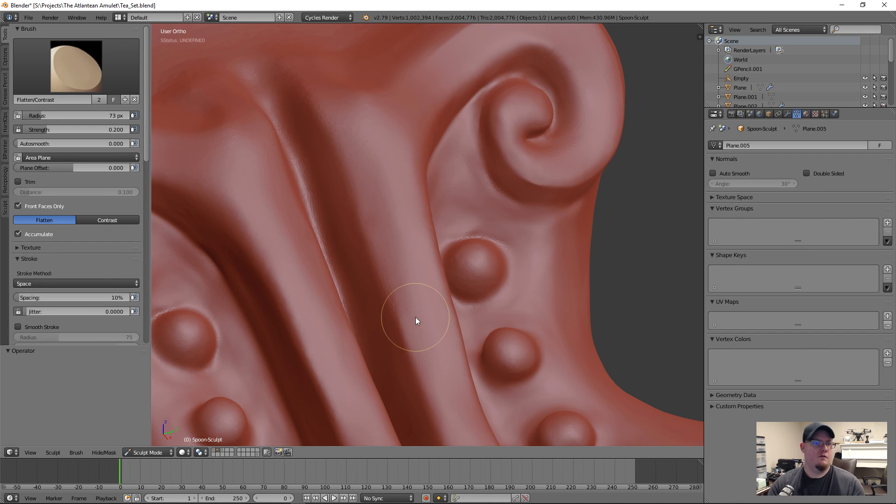
# - Switch to the SculptDraw brush and enable Dyntopo with a detail size of 4 px
pyautogui.scroll(-3, 416, 317)
pyautogui.moveTo(509, 298)
pyautogui.mouseDown(button='middle')
pyautogui.moveTo(474, 375)
pyautogui.moveTo(478, 285)
pyautogui.mouseUp(button='middle')
pyautogui.scroll(4, 478, 286)
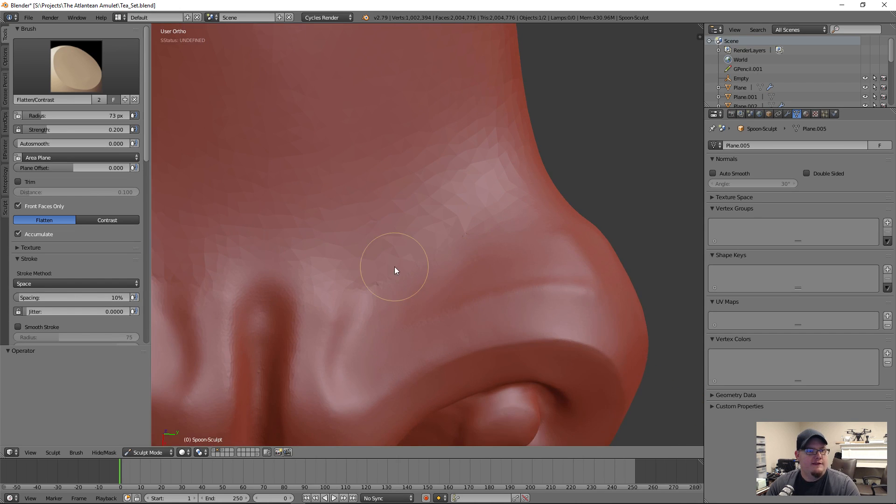
pyautogui.scroll(-2, 415, 263)
pyautogui.click(70, 76)
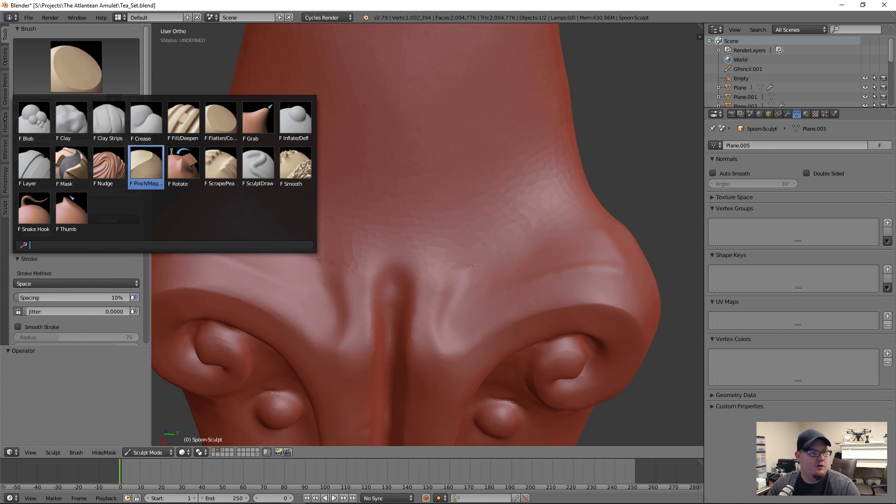
pyautogui.click(258, 165)
pyautogui.moveTo(463, 306)
pyautogui.keyDown('shift'); pyautogui.mouseDown(button='middle')
pyautogui.moveTo(472, 282)
pyautogui.moveTo(468, 293)
pyautogui.moveTo(457, 284)
pyautogui.mouseUp(button='middle'); pyautogui.keyUp('shift')
pyautogui.scroll(1, 457, 284)
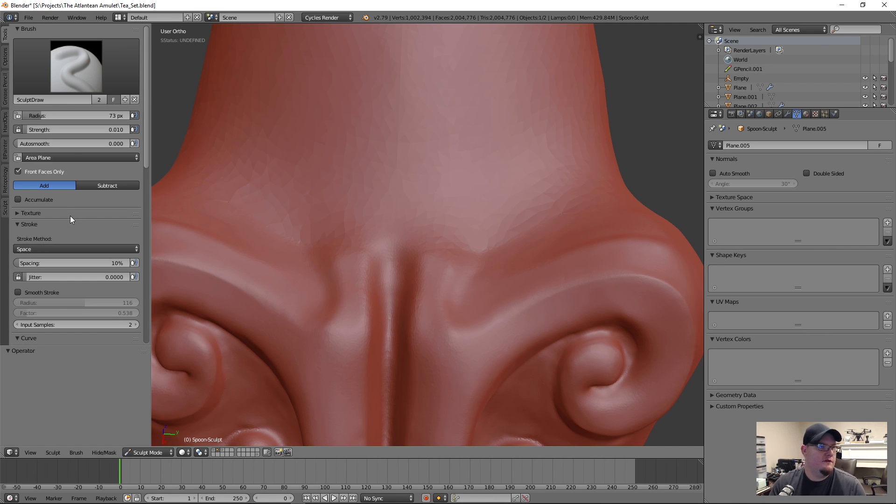
pyautogui.scroll(-10, 70, 216)
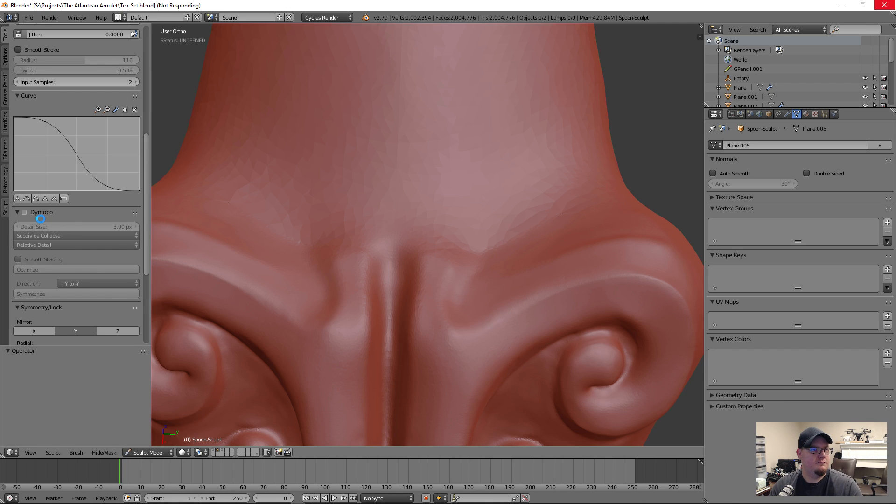
pyautogui.moveTo(119, 231); pyautogui.dragTo(119, 231)
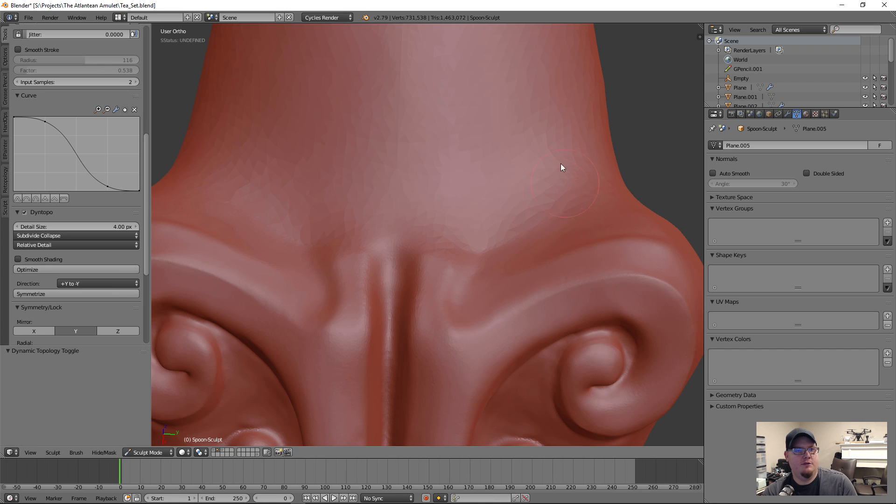
# - Refine and smooth the faceted surface where the handle meets the collar, down into the upper end of the central groove
pyautogui.moveTo(502, 176)
pyautogui.mouseDown()
pyautogui.moveTo(411, 201)
pyautogui.moveTo(554, 216)
pyautogui.moveTo(481, 210)
pyautogui.moveTo(419, 249)
pyautogui.mouseUp()
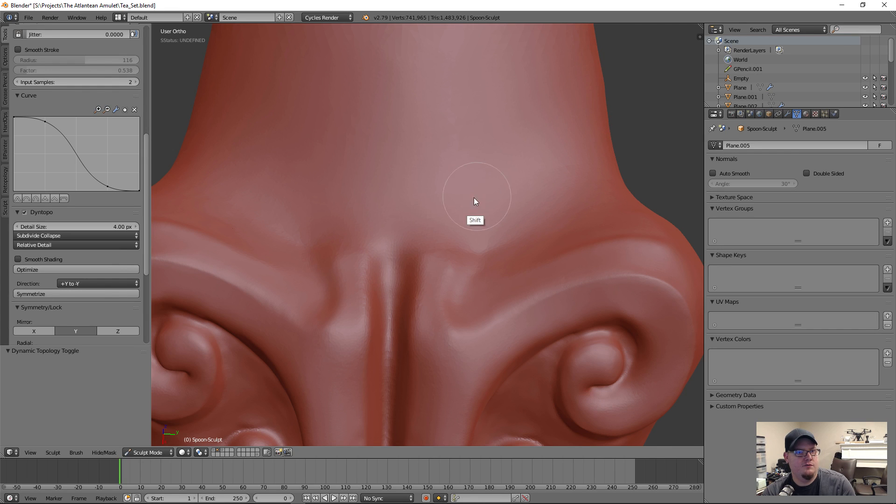
pyautogui.keyDown('shift'); pyautogui.moveTo(245, 194); pyautogui.dragTo(253, 215); pyautogui.keyUp('shift')
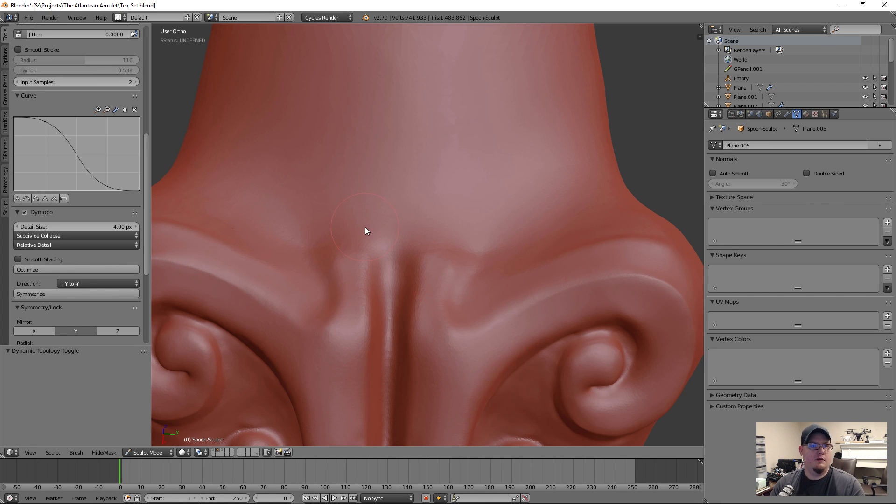
pyautogui.moveTo(366, 231)
pyautogui.keyDown('shift'); pyautogui.mouseDown()
pyautogui.moveTo(390, 250)
pyautogui.moveTo(400, 348)
pyautogui.moveTo(398, 252)
pyautogui.mouseUp(); pyautogui.keyUp('shift')
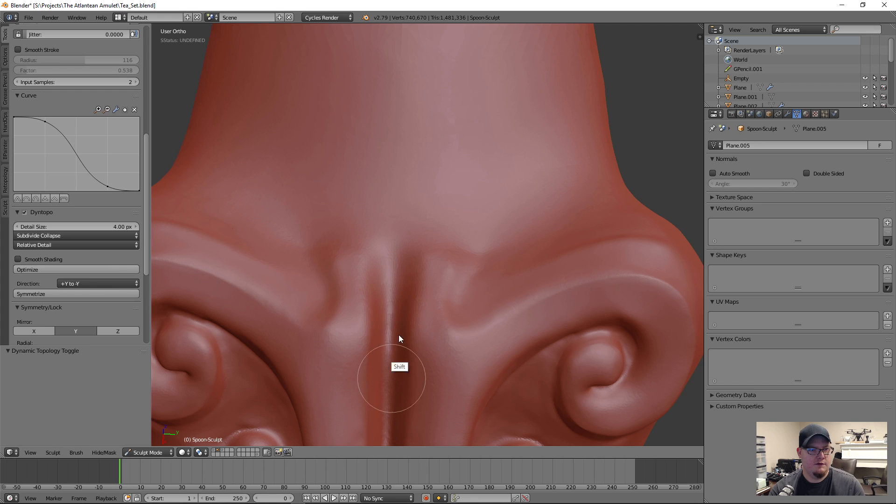
pyautogui.keyDown('shift'); pyautogui.moveTo(401, 390); pyautogui.dragTo(424, 351); pyautogui.keyUp('shift')
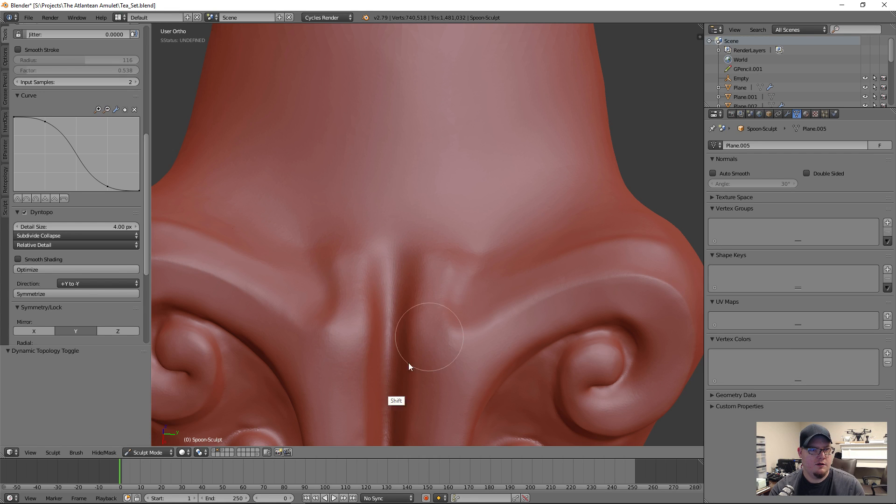
# - Switch the sculpting brush from SculptDraw to Pinch/Magnify for sharpening the collar's scrollwork
pyautogui.scroll(-3, 464, 316)
pyautogui.moveTo(463, 293); pyautogui.dragTo(424, 208, button='middle')
pyautogui.moveTo(530, 244); pyautogui.dragTo(480, 237, button='middle')
pyautogui.scroll(10, 70, 138)
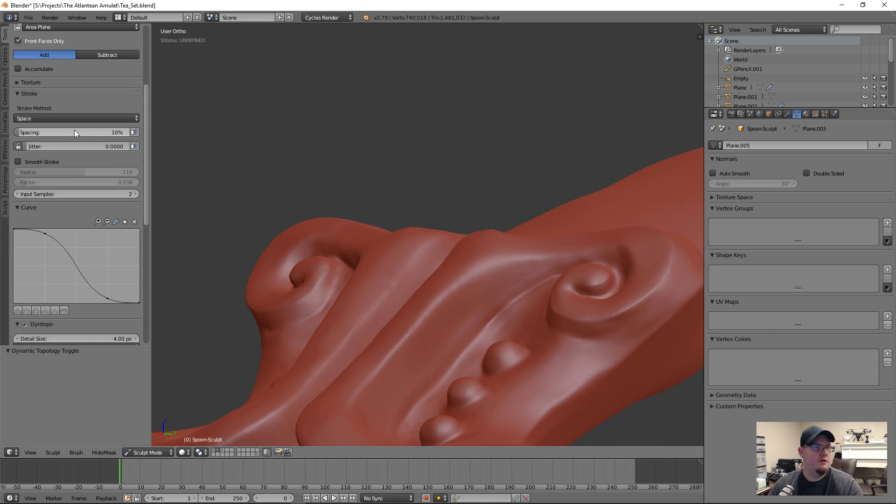
pyautogui.click(76, 70)
pyautogui.click(135, 166)
pyautogui.moveTo(434, 237)
pyautogui.mouseDown(button='middle')
pyautogui.moveTo(441, 279)
pyautogui.moveTo(430, 198)
pyautogui.mouseUp(button='middle')
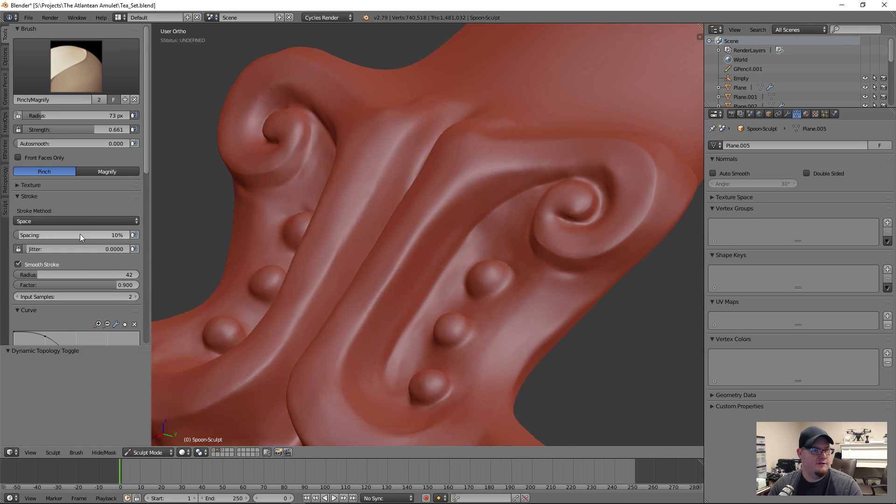
pyautogui.scroll(-8, 70, 231)
pyautogui.scroll(2, 33, 258)
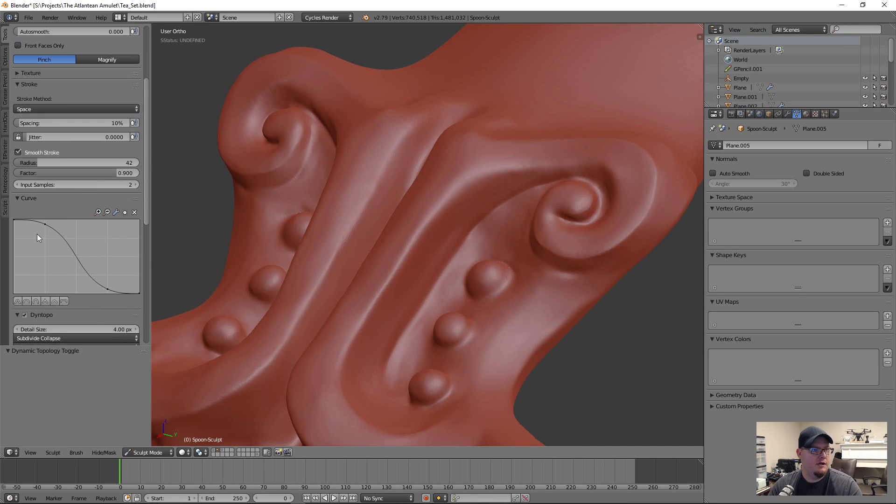
pyautogui.scroll(1, 435, 215)
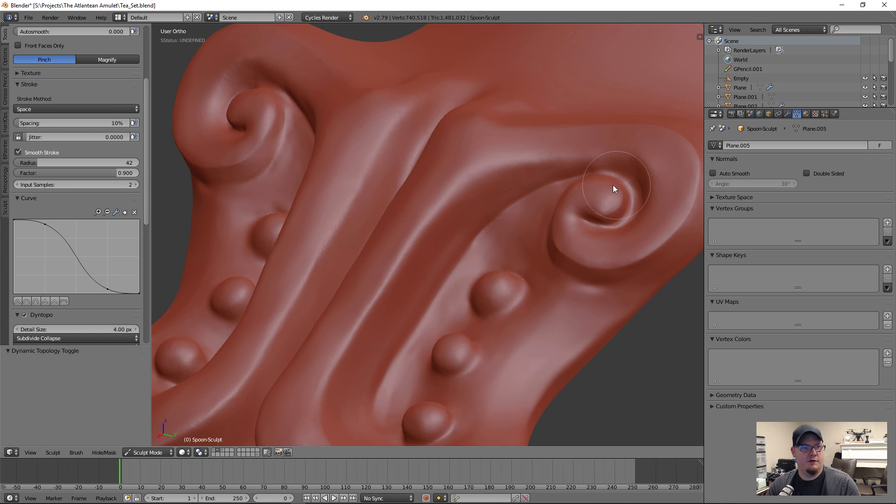
# - Try to pinch the edges of the upper scroll band and smooth the recess beside its curl at 4 px detail
pyautogui.scroll(2, 433, 239)
pyautogui.keyDown('shift'); pyautogui.moveTo(464, 217); pyautogui.dragTo(340, 264, button='middle'); pyautogui.keyUp('shift')
pyautogui.moveTo(321, 225)
pyautogui.mouseDown()
pyautogui.moveTo(223, 330)
pyautogui.moveTo(304, 215)
pyautogui.moveTo(397, 170)
pyautogui.moveTo(588, 167)
pyautogui.moveTo(638, 198)
pyautogui.moveTo(668, 232)
pyautogui.moveTo(659, 231)
pyautogui.mouseUp()
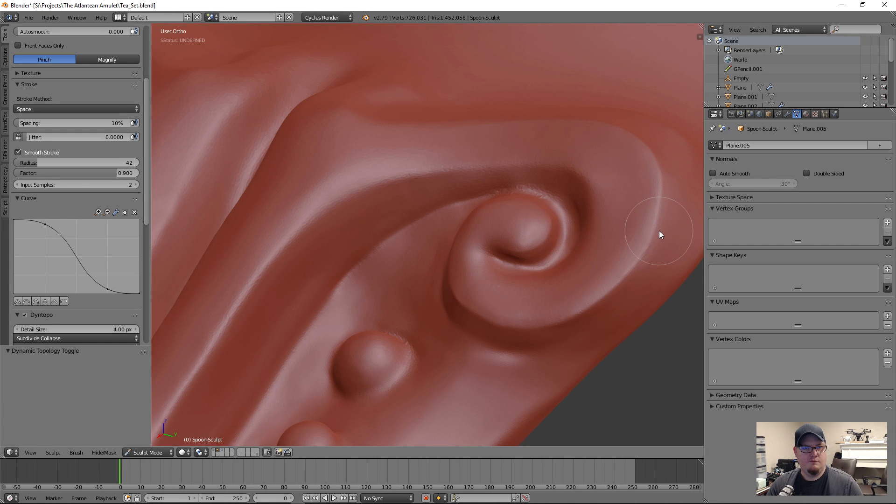
pyautogui.moveTo(285, 242)
pyautogui.mouseDown(button='middle')
pyautogui.moveTo(453, 238)
pyautogui.moveTo(431, 249)
pyautogui.mouseUp(button='middle')
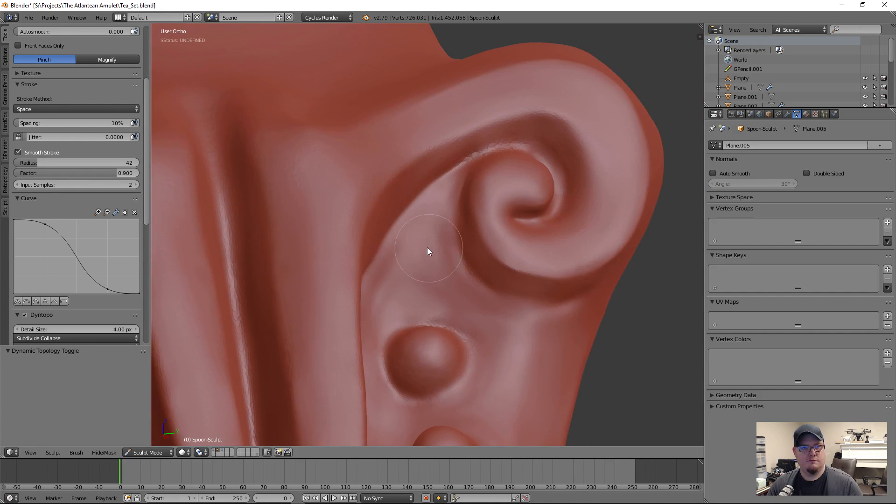
pyautogui.moveTo(550, 118)
pyautogui.mouseDown()
pyautogui.moveTo(597, 149)
pyautogui.moveTo(626, 186)
pyautogui.moveTo(579, 251)
pyautogui.moveTo(533, 278)
pyautogui.moveTo(507, 276)
pyautogui.moveTo(481, 259)
pyautogui.moveTo(454, 196)
pyautogui.mouseUp()
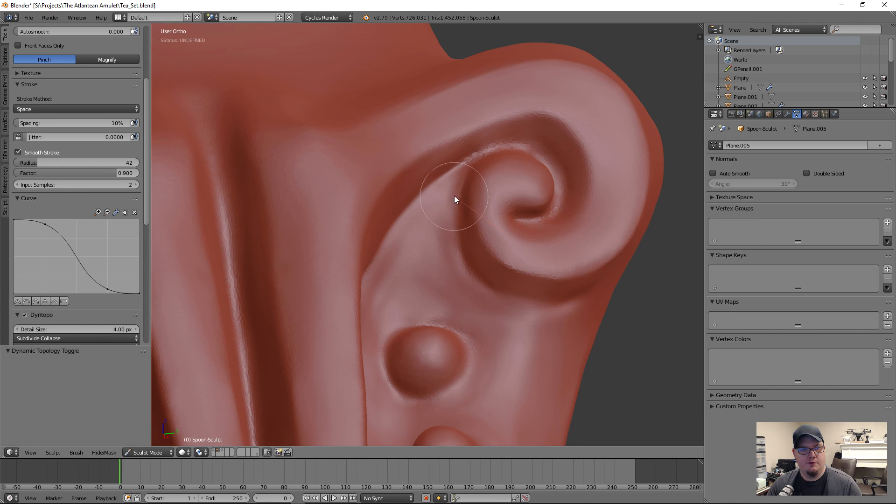
pyautogui.moveTo(481, 260)
pyautogui.mouseDown(button='middle')
pyautogui.moveTo(489, 278)
pyautogui.moveTo(491, 265)
pyautogui.mouseUp(button='middle')
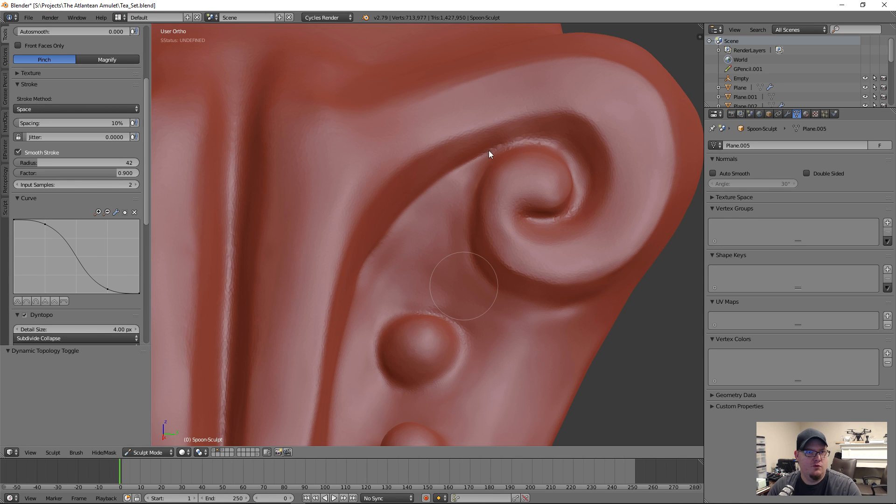
pyautogui.keyDown('shift'); pyautogui.moveTo(397, 254); pyautogui.dragTo(449, 280); pyautogui.keyUp('shift')
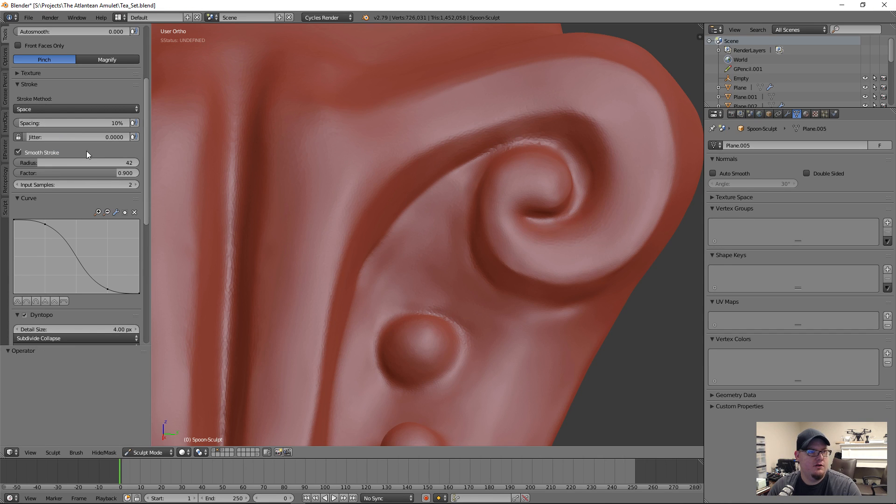
pyautogui.scroll(-4, 89, 173)
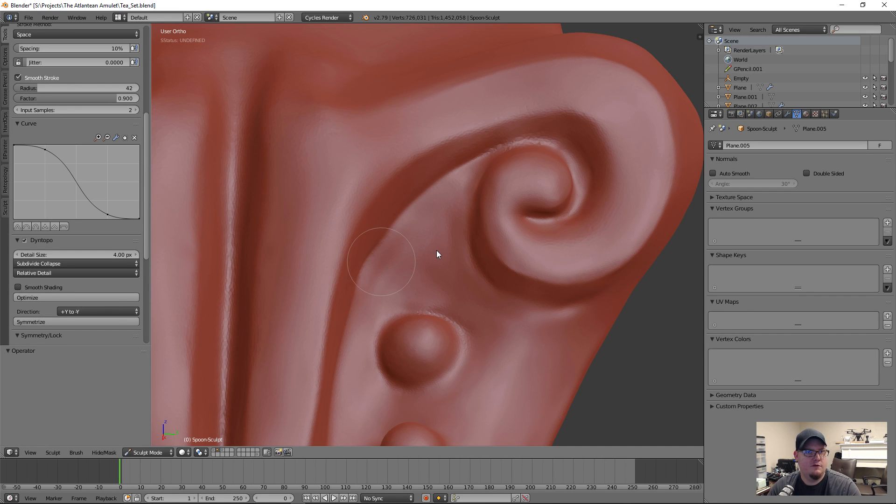
pyautogui.keyDown('shift'); pyautogui.moveTo(518, 133); pyautogui.dragTo(503, 146); pyautogui.keyUp('shift')
# - Set the Dyntopo detail size to 2.5 px and pinch the ridge of the upper scroll band around its outer bend
pyautogui.click(88, 254)
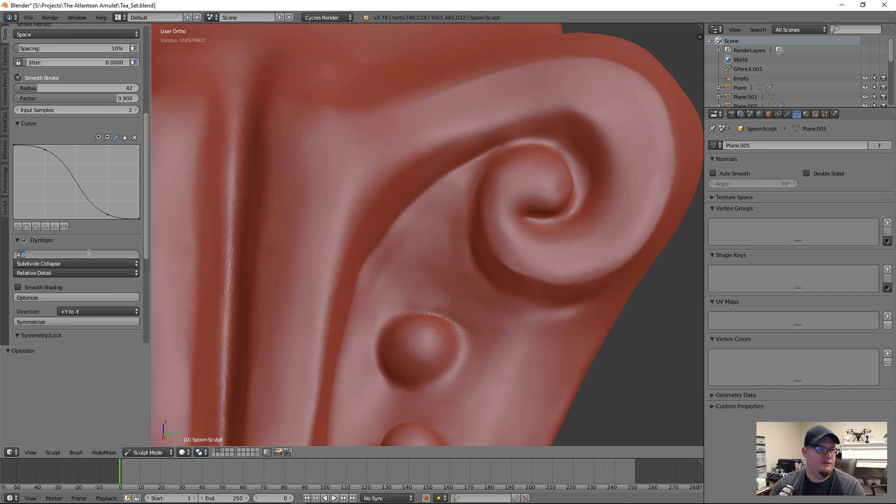
pyautogui.write('2.5')
pyautogui.press('Return')
pyautogui.moveTo(402, 308)
pyautogui.mouseDown(button='middle')
pyautogui.moveTo(335, 296)
pyautogui.moveTo(320, 236)
pyautogui.mouseUp(button='middle')
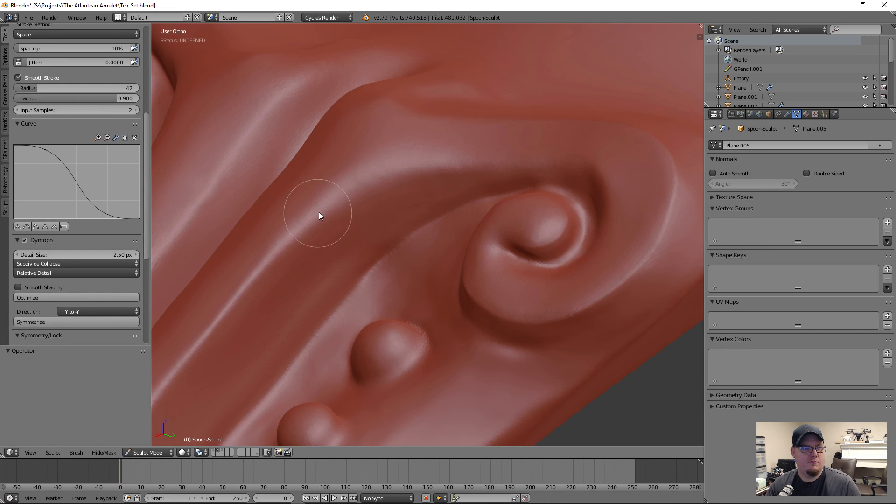
pyautogui.moveTo(400, 167)
pyautogui.mouseDown()
pyautogui.moveTo(485, 156)
pyautogui.moveTo(682, 183)
pyautogui.mouseUp()
pyautogui.moveTo(463, 255)
pyautogui.mouseDown(button='middle')
pyautogui.moveTo(525, 263)
pyautogui.moveTo(493, 252)
pyautogui.mouseUp(button='middle')
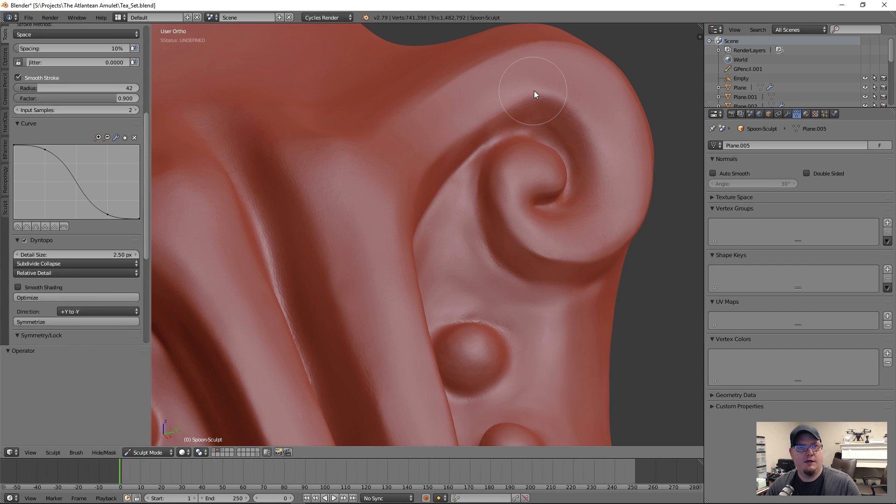
# - Pinch the upper scroll's inner edge and the crease spiralling into its curl
pyautogui.moveTo(545, 87); pyautogui.dragTo(581, 84)
pyautogui.moveTo(591, 83)
pyautogui.mouseDown()
pyautogui.moveTo(602, 85)
pyautogui.moveTo(629, 133)
pyautogui.moveTo(624, 184)
pyautogui.moveTo(569, 256)
pyautogui.moveTo(542, 266)
pyautogui.moveTo(503, 247)
pyautogui.moveTo(477, 193)
pyautogui.moveTo(488, 157)
pyautogui.moveTo(563, 142)
pyautogui.moveTo(582, 150)
pyautogui.moveTo(572, 166)
pyautogui.mouseUp()
pyautogui.moveTo(573, 166); pyautogui.dragTo(500, 180, button='middle')
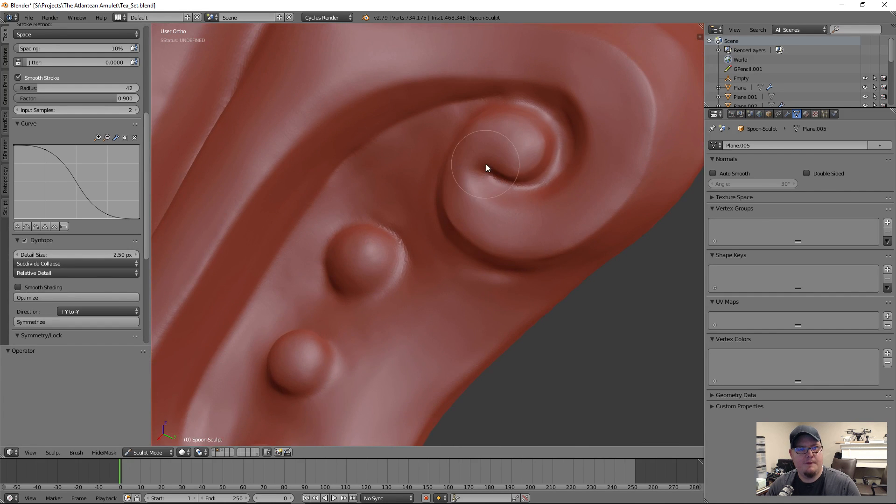
pyautogui.scroll(5, 502, 175)
pyautogui.moveTo(479, 161)
pyautogui.mouseDown()
pyautogui.moveTo(567, 200)
pyautogui.moveTo(589, 192)
pyautogui.moveTo(597, 167)
pyautogui.moveTo(550, 217)
pyautogui.mouseUp()
pyautogui.moveTo(550, 218)
pyautogui.mouseDown(button='middle')
pyautogui.moveTo(542, 214)
pyautogui.moveTo(572, 243)
pyautogui.mouseUp(button='middle')
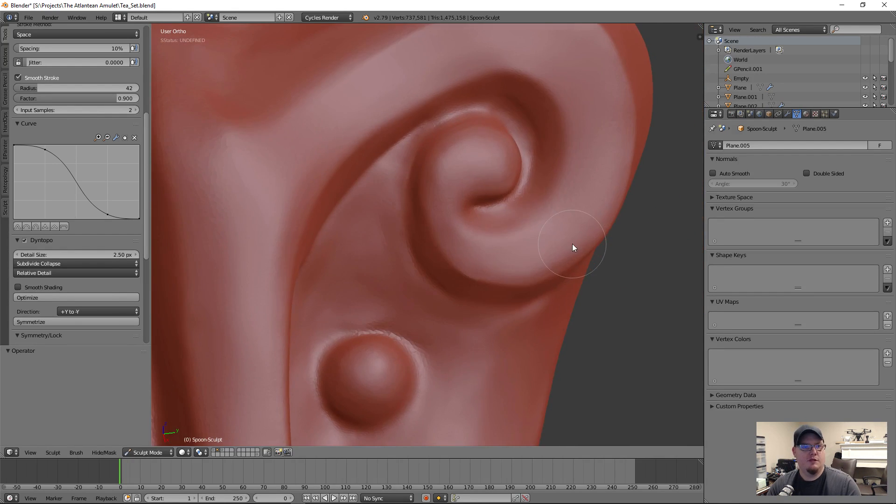
# - Try a pinch stroke along the lower loop of the raised band towards the bowl rim, and undo it
pyautogui.keyDown('ctrl'); pyautogui.moveTo(509, 258); pyautogui.dragTo(409, 237, button='middle'); pyautogui.keyUp('ctrl')
pyautogui.scroll(2, 503, 226)
pyautogui.moveTo(352, 162)
pyautogui.mouseDown()
pyautogui.moveTo(422, 164)
pyautogui.moveTo(433, 153)
pyautogui.moveTo(377, 191)
pyautogui.moveTo(341, 241)
pyautogui.moveTo(378, 343)
pyautogui.moveTo(406, 368)
pyautogui.moveTo(441, 371)
pyautogui.mouseUp()
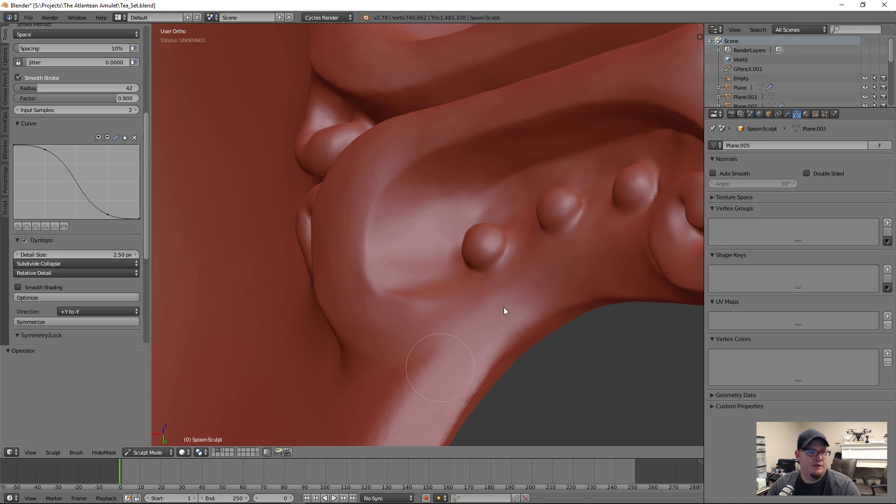
pyautogui.hotkey('ctrl', 'z')
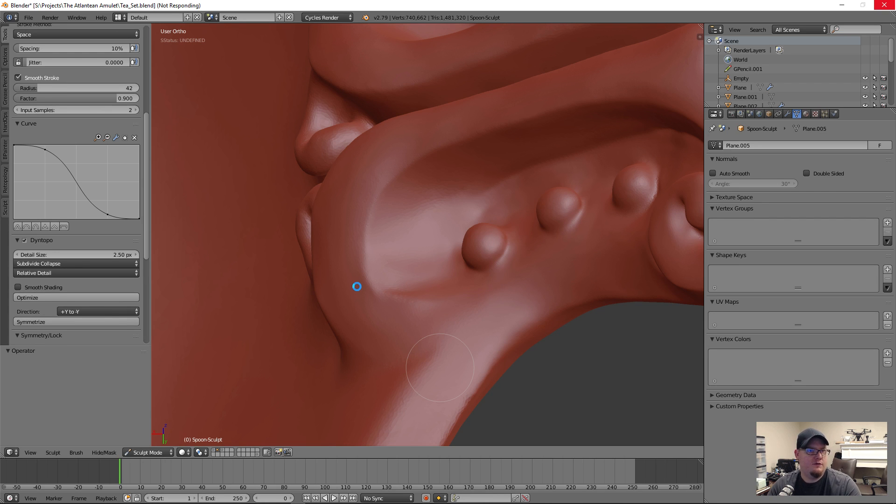
# - Pinch the edges of the raised band's lower loop where it curves around the beads and meets the bowl
pyautogui.moveTo(358, 286)
pyautogui.mouseDown(button='middle')
pyautogui.moveTo(444, 324)
pyautogui.moveTo(354, 326)
pyautogui.moveTo(464, 327)
pyautogui.moveTo(456, 316)
pyautogui.moveTo(449, 330)
pyautogui.mouseUp(button='middle')
pyautogui.scroll(1, 447, 320)
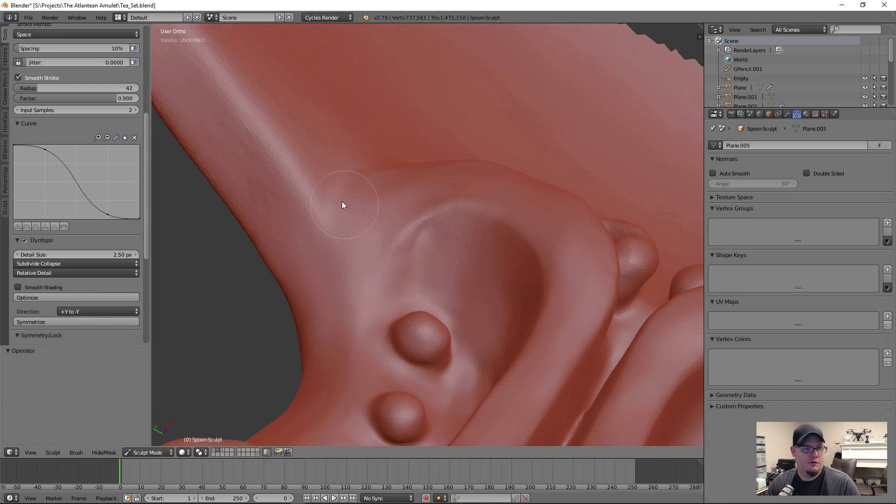
pyautogui.moveTo(371, 288)
pyautogui.mouseDown()
pyautogui.moveTo(413, 216)
pyautogui.moveTo(443, 192)
pyautogui.moveTo(524, 186)
pyautogui.moveTo(550, 202)
pyautogui.mouseUp()
pyautogui.moveTo(424, 224)
pyautogui.mouseDown()
pyautogui.moveTo(484, 210)
pyautogui.moveTo(556, 234)
pyautogui.mouseUp()
pyautogui.moveTo(462, 225)
pyautogui.mouseDown(button='middle')
pyautogui.moveTo(500, 224)
pyautogui.moveTo(463, 215)
pyautogui.mouseUp(button='middle')
pyautogui.moveTo(482, 206); pyautogui.dragTo(561, 186)
pyautogui.moveTo(511, 226)
pyautogui.mouseDown(button='middle')
pyautogui.moveTo(560, 189)
pyautogui.moveTo(567, 204)
pyautogui.moveTo(555, 206)
pyautogui.mouseUp(button='middle')
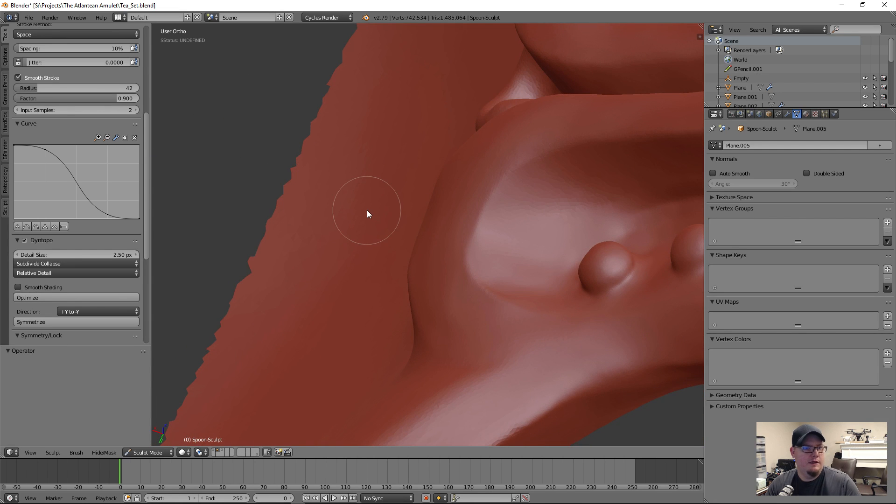
# - Switch to the Grab brush, turn off Dyntopo, and set the brush radius to 87 px
pyautogui.press('r')
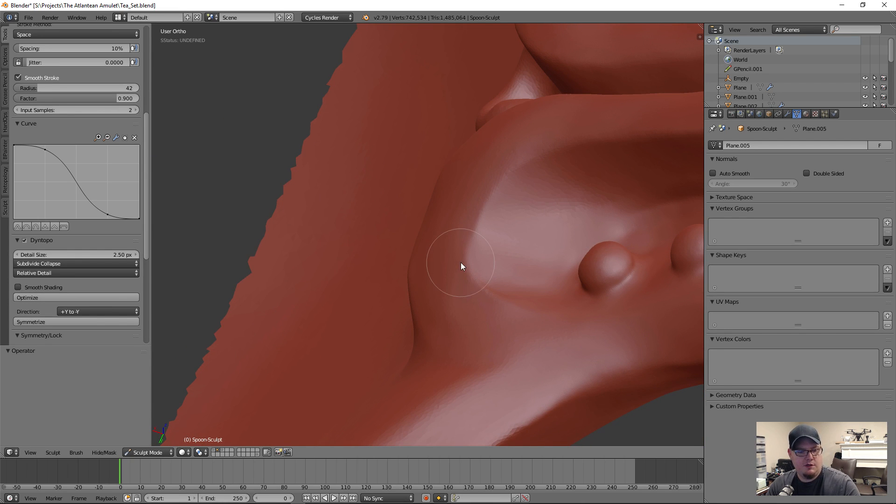
pyautogui.press('g')
pyautogui.click(39, 193)
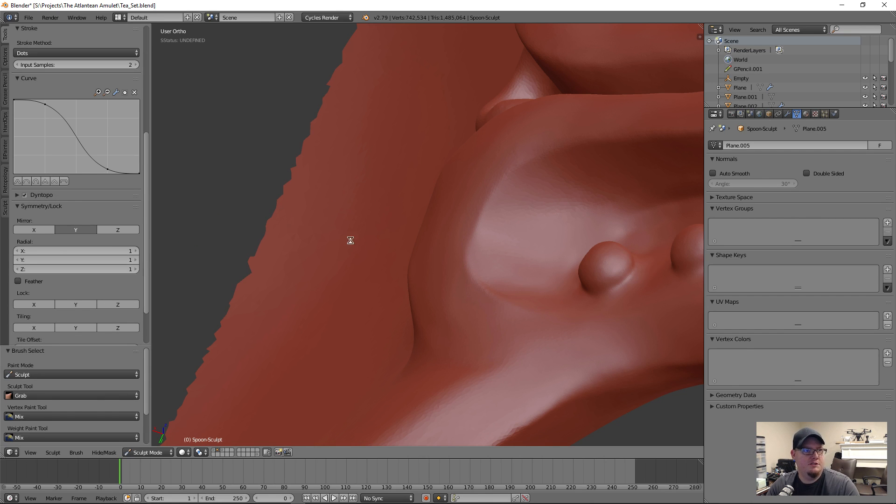
pyautogui.click(16, 195)
pyautogui.moveTo(209, 248); pyautogui.dragTo(475, 252, button='middle')
pyautogui.press('f')
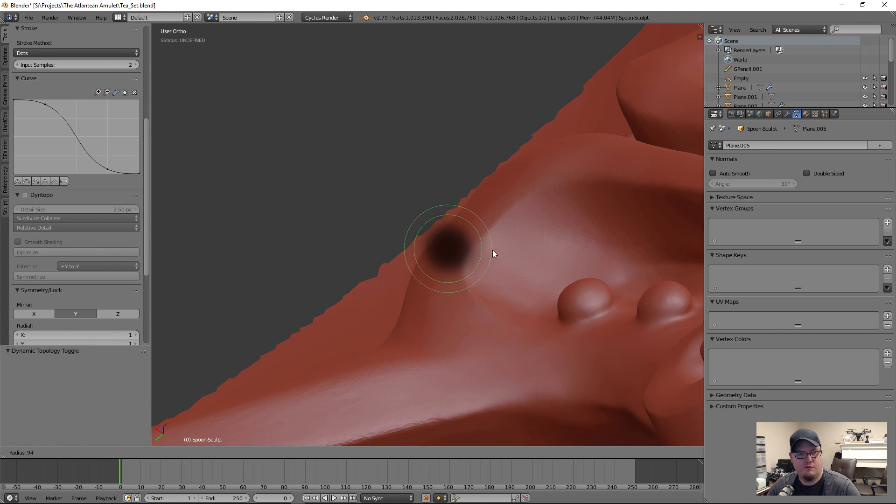
pyautogui.click(497, 241)
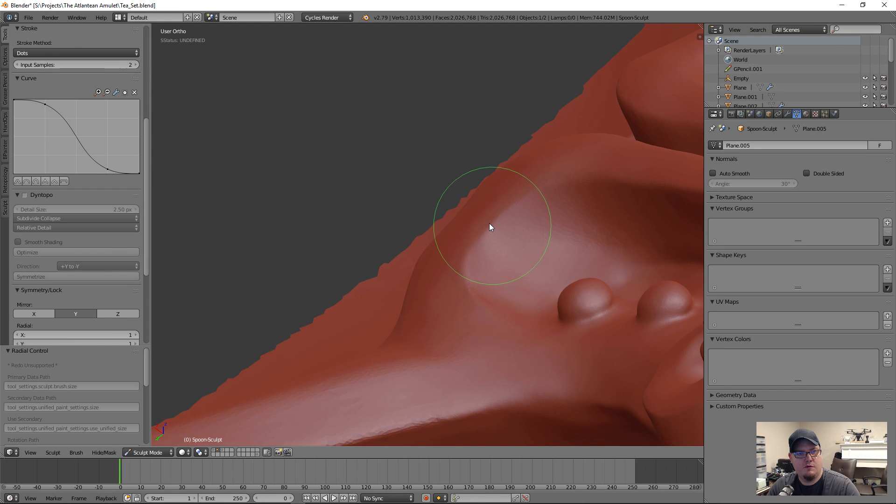
pyautogui.moveTo(520, 258); pyautogui.dragTo(499, 239, button='middle')
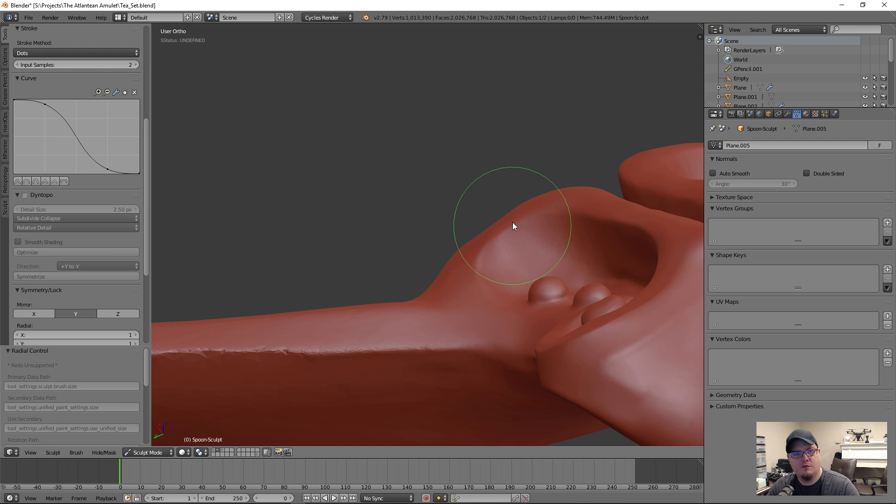
pyautogui.moveTo(436, 262)
pyautogui.mouseDown(button='middle')
pyautogui.moveTo(513, 263)
pyautogui.moveTo(483, 250)
pyautogui.moveTo(506, 256)
pyautogui.mouseUp(button='middle')
pyautogui.moveTo(490, 310)
pyautogui.mouseDown(button='middle')
pyautogui.moveTo(520, 251)
pyautogui.moveTo(499, 225)
pyautogui.mouseUp(button='middle')
pyautogui.press('f')
pyautogui.click(398, 285)
pyautogui.moveTo(421, 301)
pyautogui.mouseDown(button='middle')
pyautogui.moveTo(468, 348)
pyautogui.moveTo(390, 296)
pyautogui.mouseUp(button='middle')
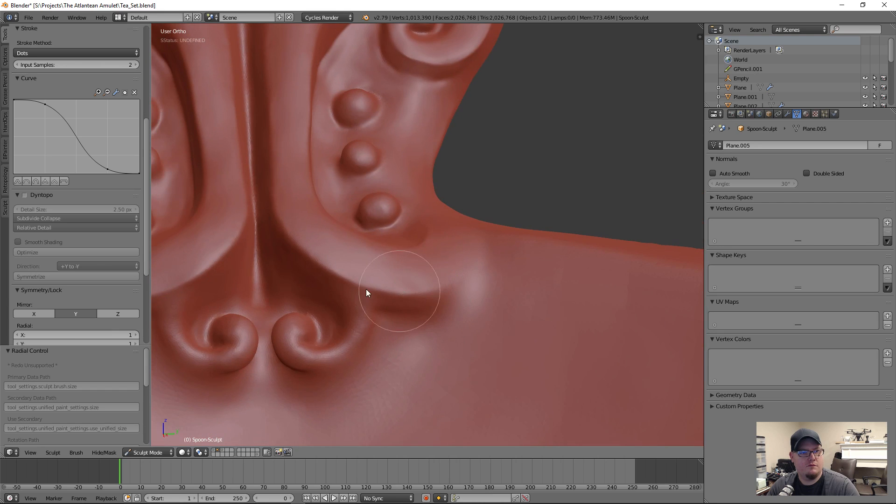
# - Switch back to the SculptDraw brush for work around the collar's beads
pyautogui.moveTo(444, 342)
pyautogui.mouseDown(button='middle')
pyautogui.moveTo(442, 251)
pyautogui.moveTo(399, 184)
pyautogui.moveTo(479, 338)
pyautogui.moveTo(442, 330)
pyautogui.mouseUp(button='middle')
pyautogui.scroll(4, 525, 254)
pyautogui.scroll(-5, 508, 366)
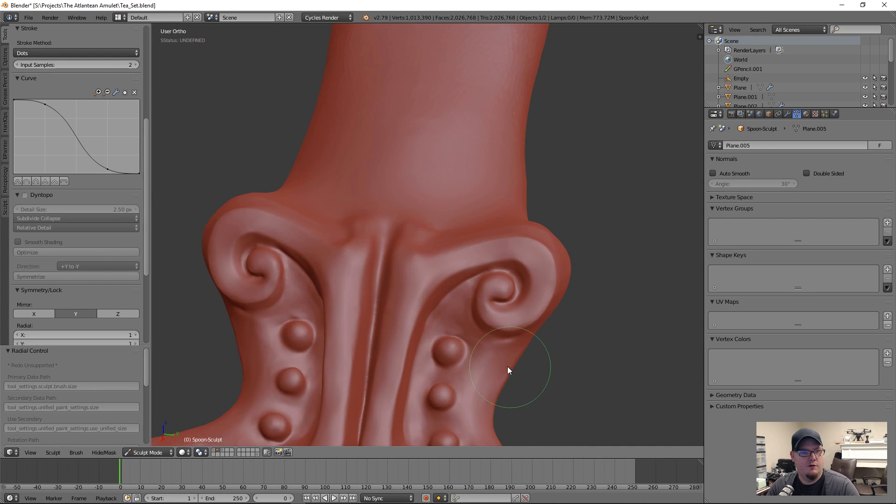
pyautogui.moveTo(508, 366); pyautogui.dragTo(531, 246, button='middle')
pyautogui.scroll(4, 517, 328)
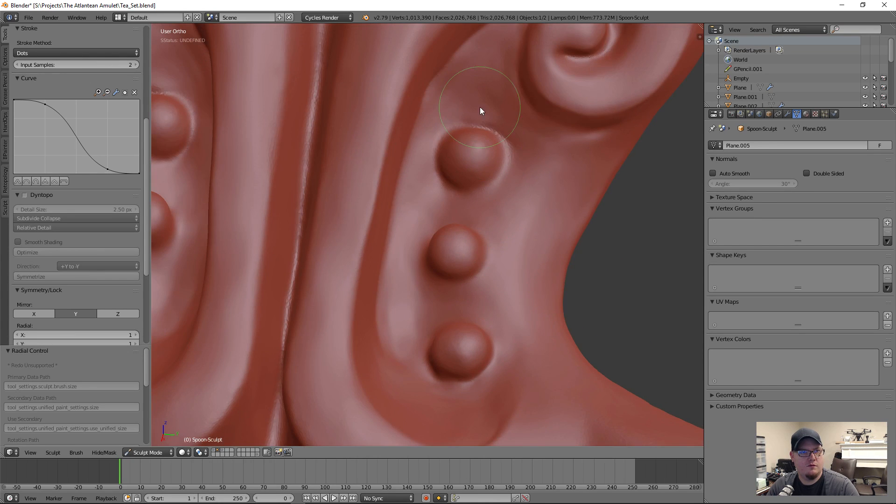
pyautogui.scroll(10, 101, 134)
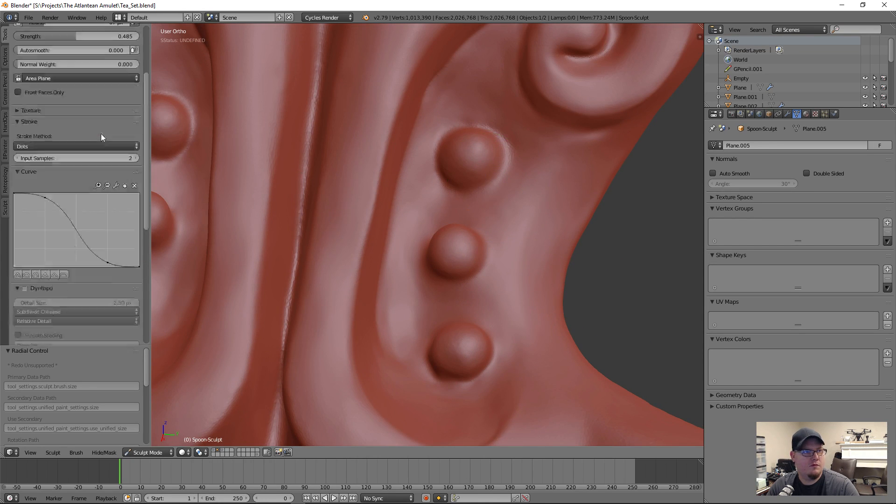
pyautogui.click(76, 70)
pyautogui.click(255, 160)
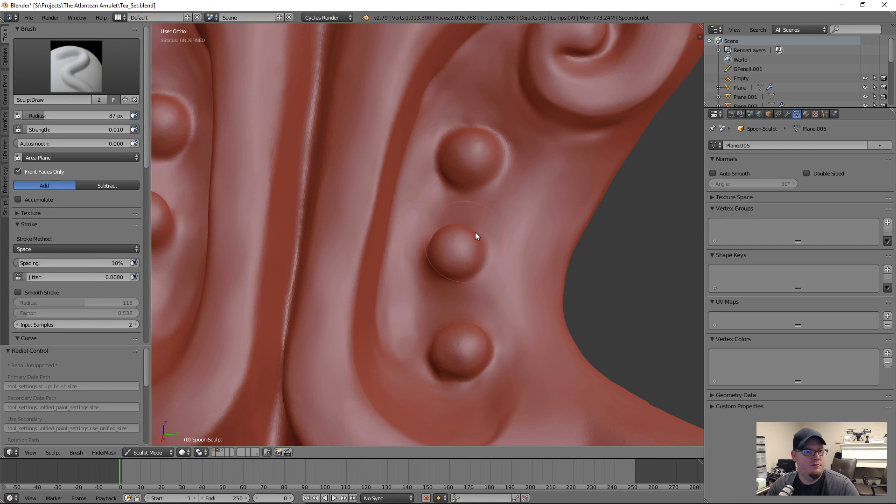
# - Enable Dyntopo with a 3 px detail size and smooth the rough surface around the uppermost bead
pyautogui.scroll(5, 462, 245)
pyautogui.moveTo(476, 232); pyautogui.dragTo(447, 213, button='middle')
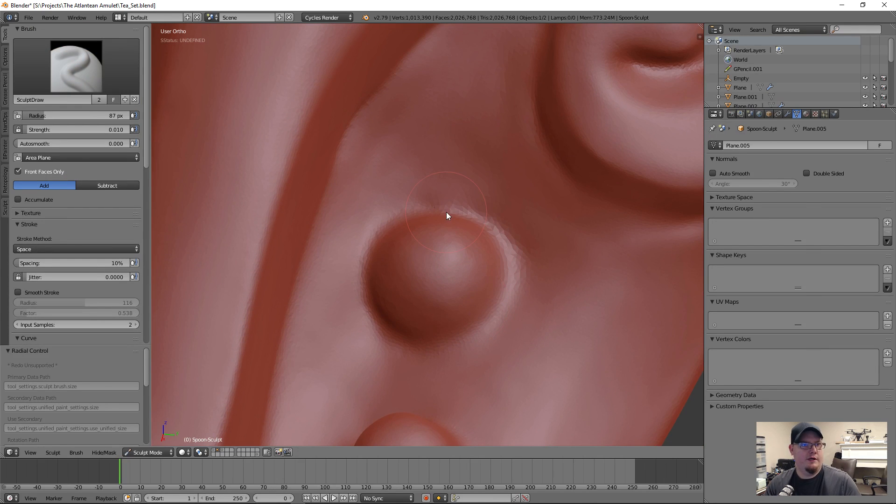
pyautogui.moveTo(491, 213)
pyautogui.mouseDown()
pyautogui.moveTo(512, 262)
pyautogui.moveTo(520, 253)
pyautogui.moveTo(401, 198)
pyautogui.moveTo(363, 223)
pyautogui.mouseUp()
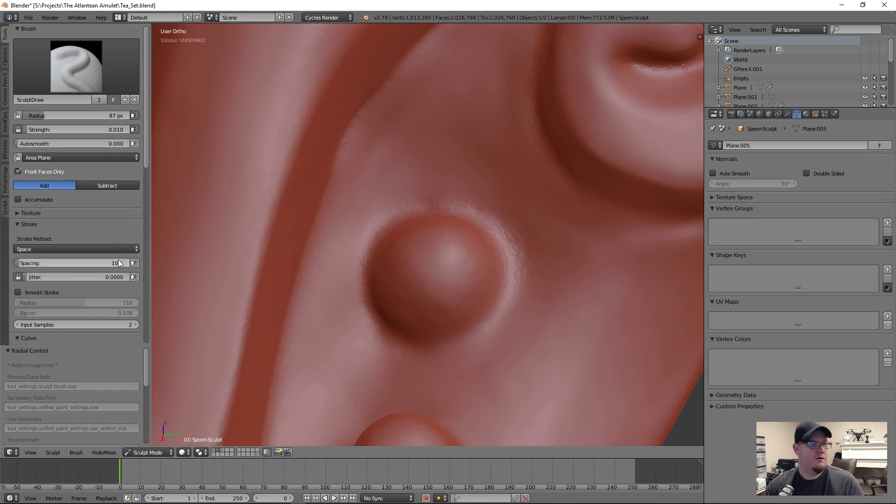
pyautogui.scroll(-6, 38, 258)
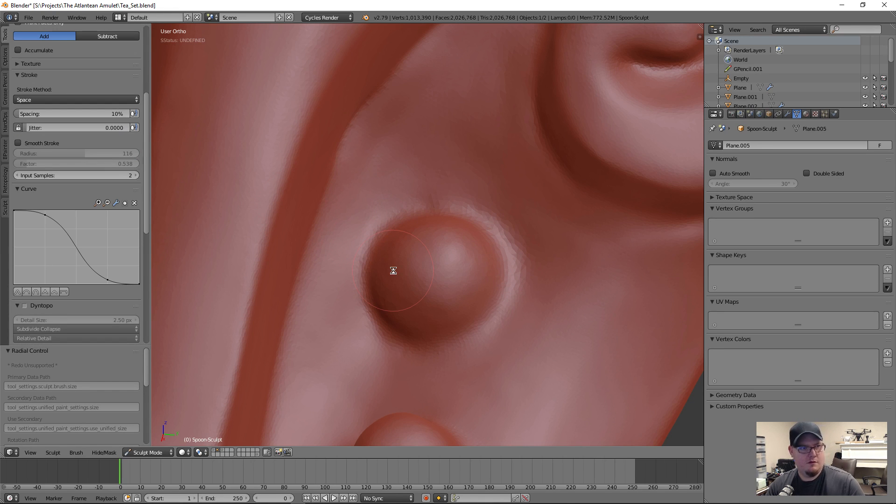
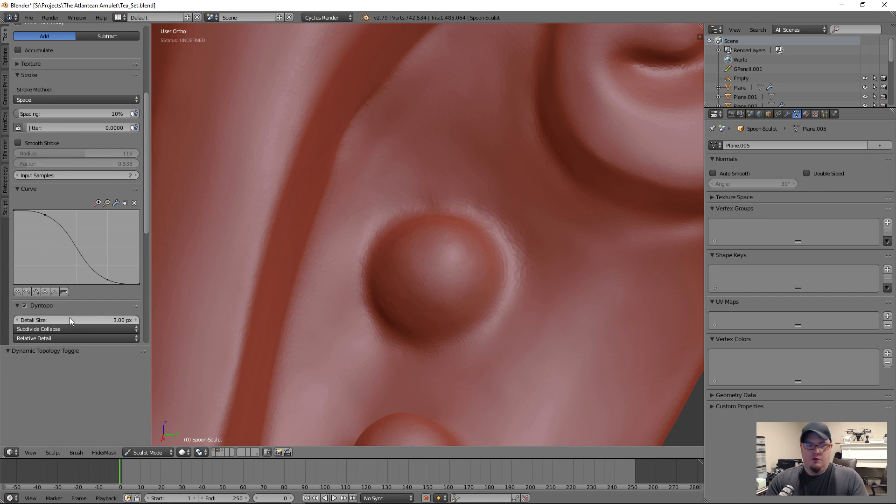
pyautogui.moveTo(426, 204)
pyautogui.keyDown('shift'); pyautogui.mouseDown()
pyautogui.moveTo(494, 220)
pyautogui.moveTo(374, 230)
pyautogui.moveTo(400, 246)
pyautogui.mouseUp(); pyautogui.keyUp('shift')
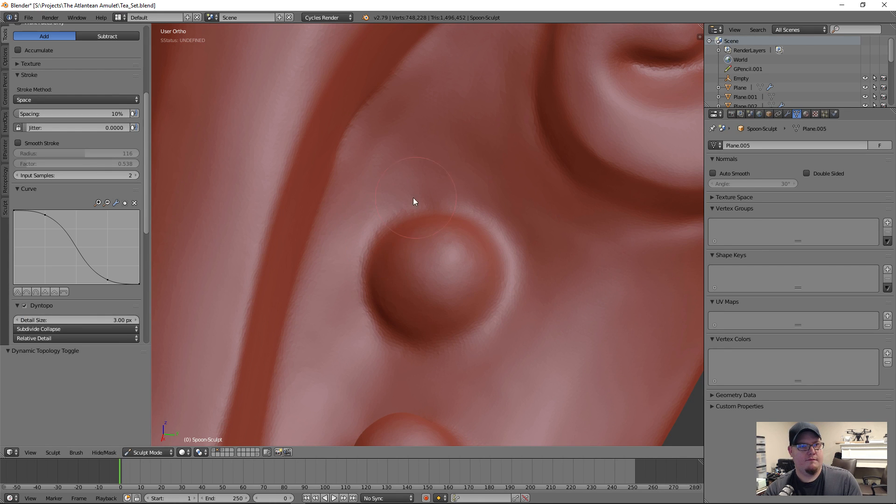
pyautogui.moveTo(427, 341)
pyautogui.mouseDown()
pyautogui.moveTo(467, 356)
pyautogui.moveTo(448, 341)
pyautogui.moveTo(472, 296)
pyautogui.moveTo(496, 323)
pyautogui.mouseUp()
pyautogui.scroll(-8, 494, 309)
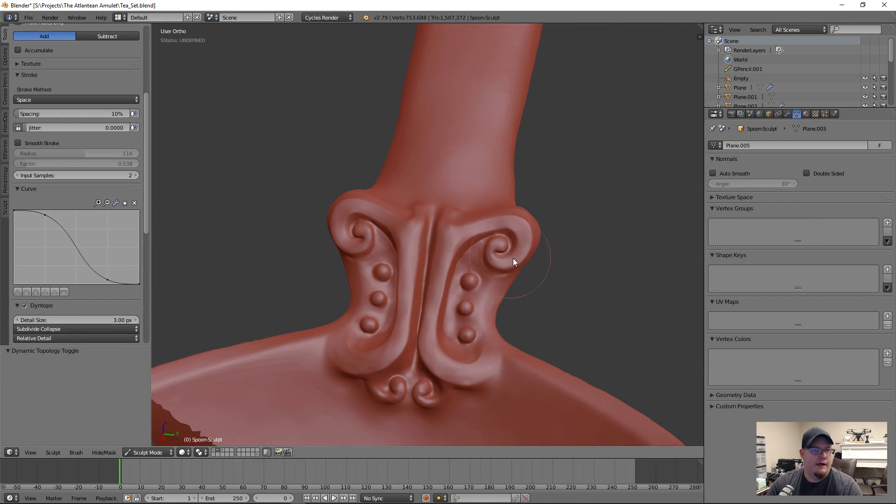
# - Examine the sculpted collar, the ornamented handle end and the overall shape of the spoon from several angles
pyautogui.scroll(3, 519, 287)
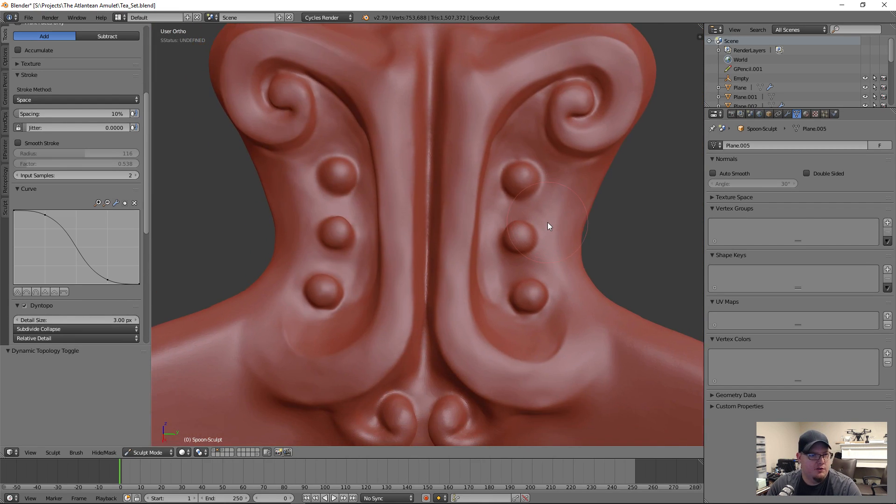
pyautogui.scroll(-5, 502, 303)
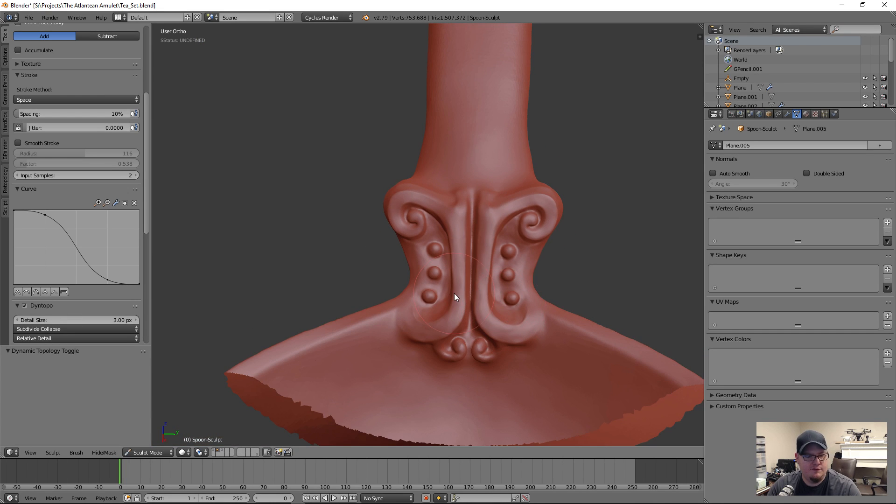
pyautogui.scroll(-2, 456, 298)
pyautogui.moveTo(455, 304)
pyautogui.mouseDown(button='middle')
pyautogui.moveTo(440, 245)
pyautogui.moveTo(459, 287)
pyautogui.mouseUp(button='middle')
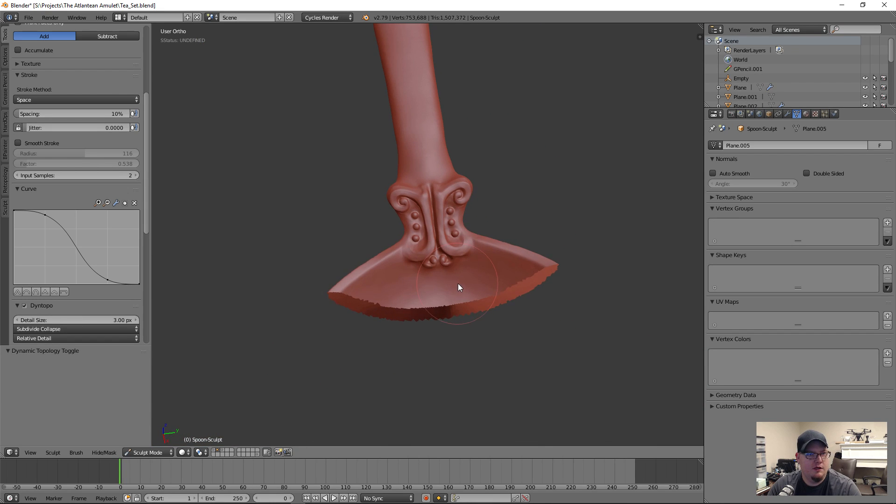
pyautogui.click(146, 452)
pyautogui.scroll(-3, 477, 257)
pyautogui.keyDown('shift'); pyautogui.moveTo(472, 210); pyautogui.dragTo(507, 408, button='middle'); pyautogui.keyUp('shift')
pyautogui.moveTo(424, 148); pyautogui.dragTo(504, 363, button='middle')
pyautogui.scroll(5, 512, 303)
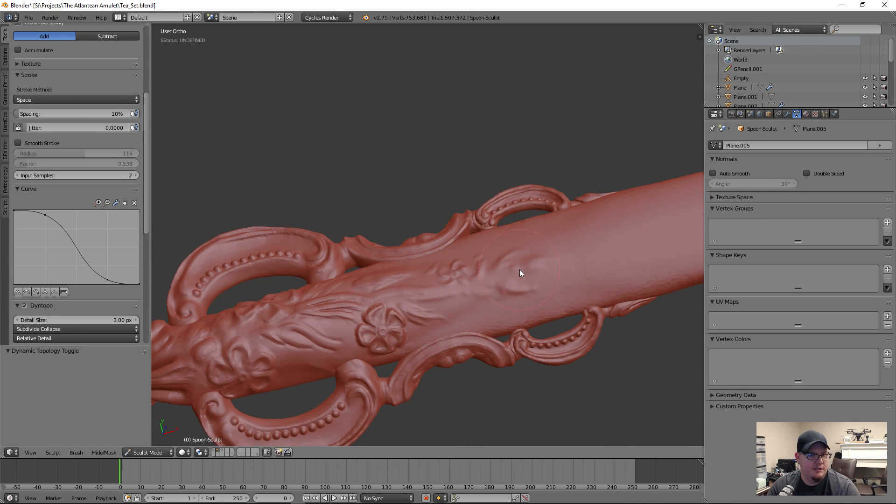
pyautogui.scroll(-3, 520, 270)
pyautogui.moveTo(548, 324); pyautogui.dragTo(593, 299, button='middle')
pyautogui.scroll(2, 556, 201)
pyautogui.moveTo(556, 204); pyautogui.dragTo(513, 326, button='middle')
pyautogui.scroll(2, 405, 327)
pyautogui.scroll(-5, 586, 356)
pyautogui.scroll(2, 430, 145)
pyautogui.moveTo(586, 357); pyautogui.dragTo(506, 233, button='middle')
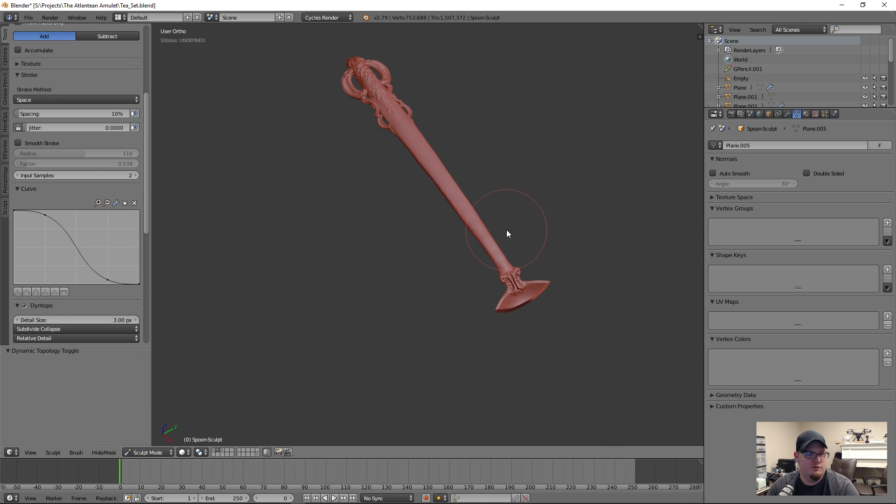
# - Reveal the hidden part of the spoon's bowl and save the file over Tea_Set.blend
pyautogui.click(102, 454)
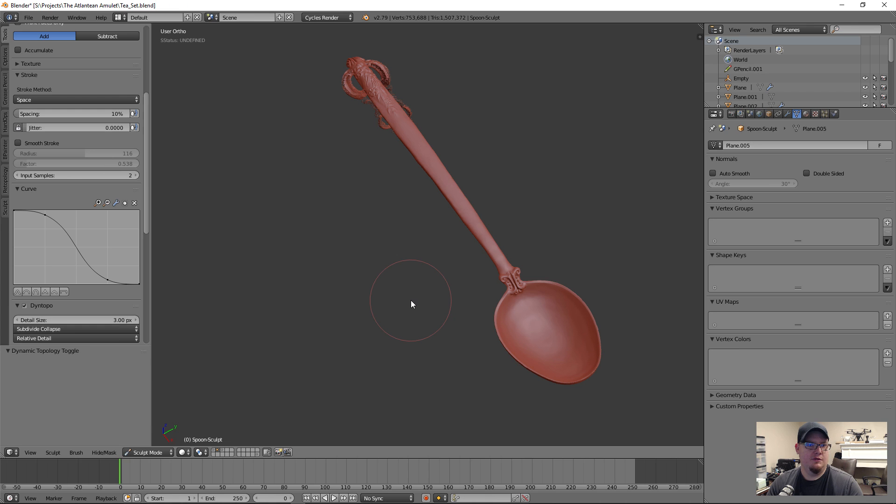
pyautogui.moveTo(425, 309)
pyautogui.mouseDown(button='middle')
pyautogui.moveTo(348, 355)
pyautogui.moveTo(367, 335)
pyautogui.moveTo(405, 320)
pyautogui.moveTo(373, 295)
pyautogui.moveTo(463, 331)
pyautogui.moveTo(393, 318)
pyautogui.mouseUp(button='middle')
pyautogui.hotkey('ctrl', 's')
pyautogui.press('Return')
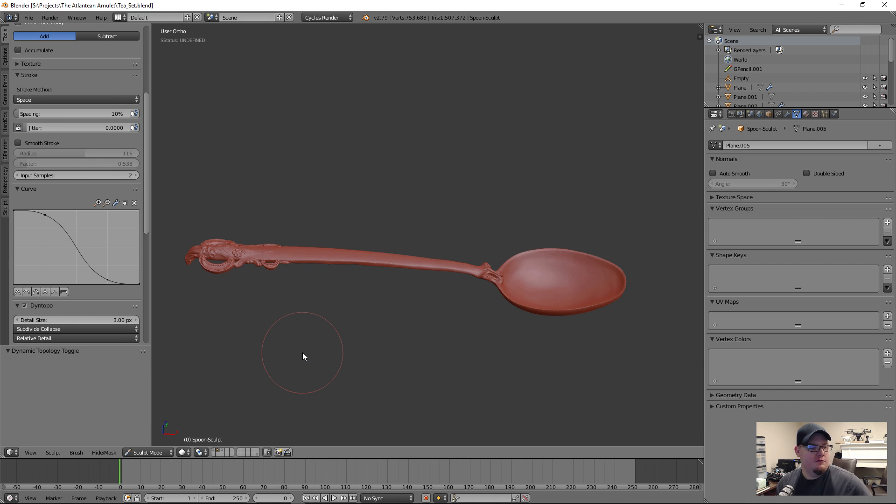
# - Switch the spoon from Sculpt Mode to Object Mode and deselect everything
pyautogui.moveTo(371, 503)
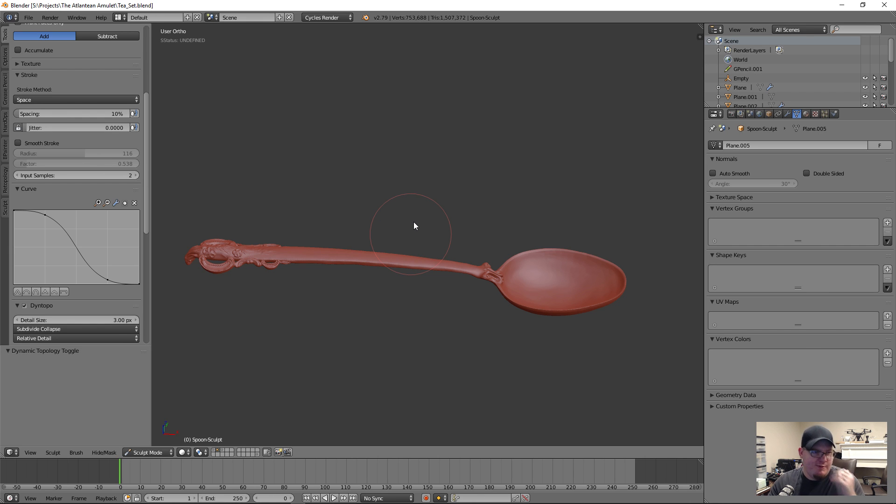
pyautogui.moveTo(405, 221); pyautogui.dragTo(400, 210, button='middle')
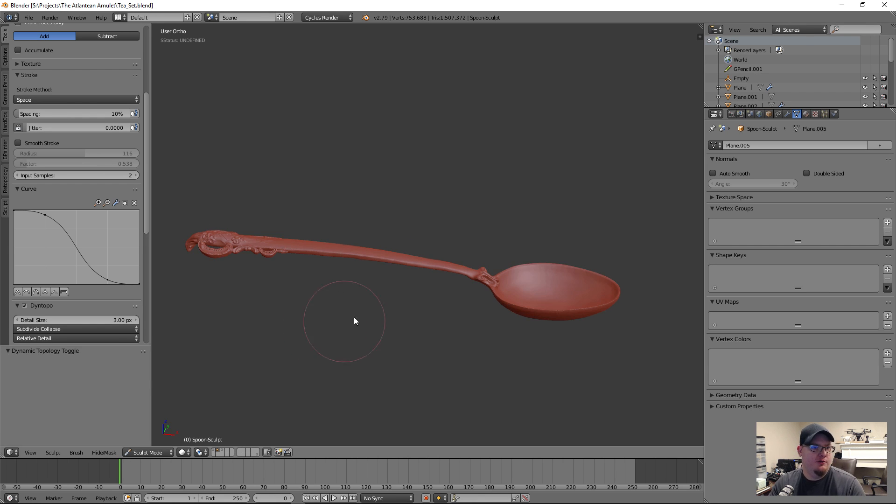
pyautogui.moveTo(431, 254)
pyautogui.mouseDown(button='middle')
pyautogui.moveTo(441, 270)
pyautogui.moveTo(423, 281)
pyautogui.mouseUp(button='middle')
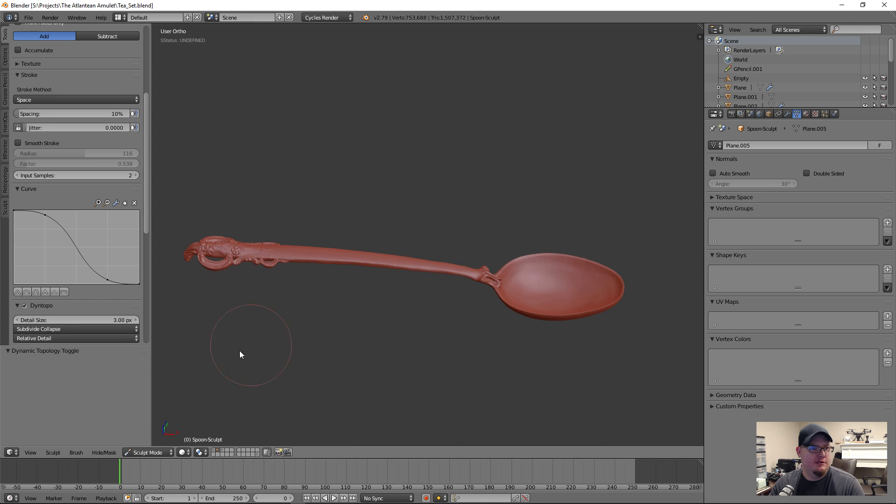
pyautogui.click(103, 453)
pyautogui.click(138, 454)
pyautogui.click(139, 442)
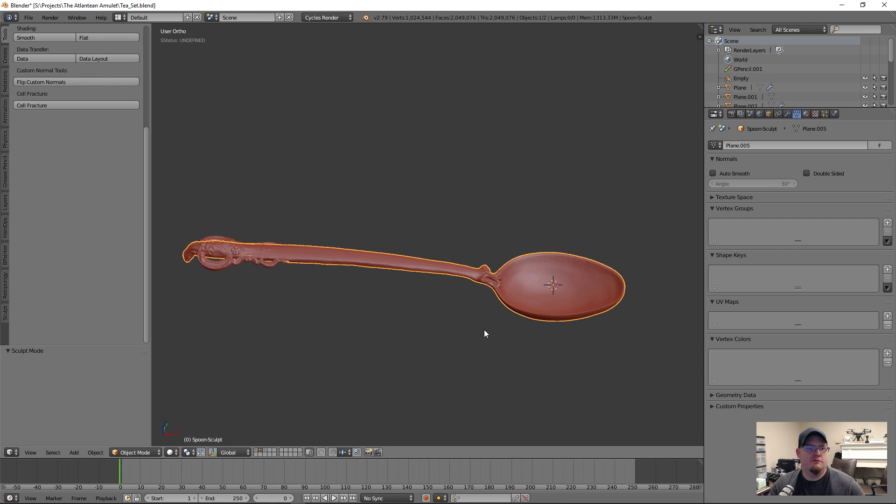
pyautogui.press('a')
pyautogui.moveTo(482, 332); pyautogui.dragTo(481, 300, button='middle')
pyautogui.moveTo(420, 300); pyautogui.dragTo(447, 308, button='middle')
pyautogui.scroll(1, 456, 314)
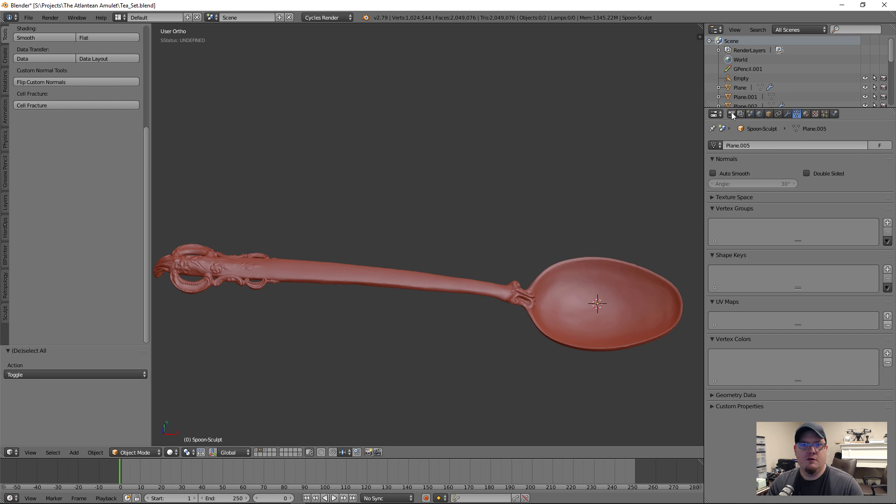
# - Turn off Matcap shading in the viewport
pyautogui.click(787, 115)
pyautogui.moveTo(484, 246); pyautogui.dragTo(474, 279, button='middle')
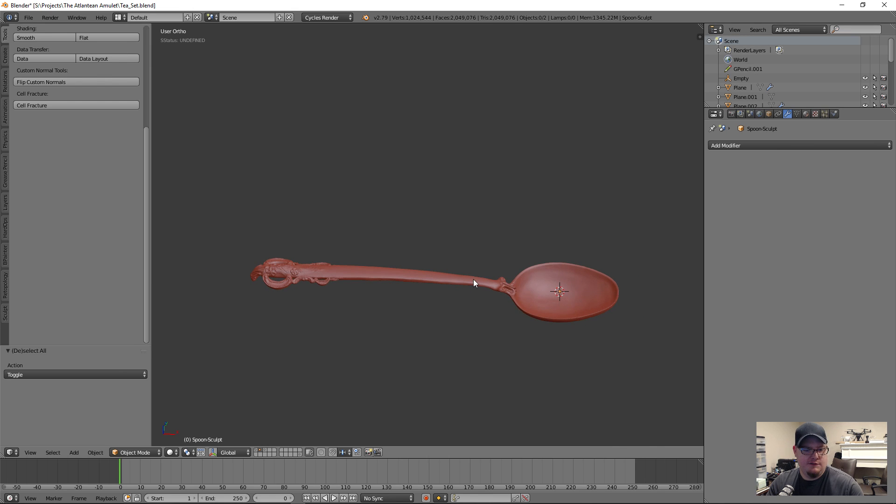
pyautogui.press('n')
pyautogui.click(620, 339)
pyautogui.scroll(4, 499, 305)
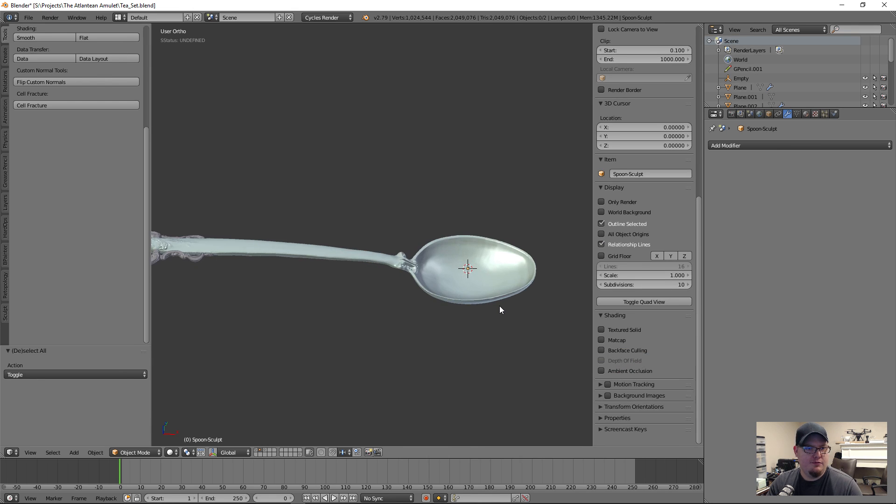
# - Maximize the viewport and apply smooth shading to the spoon body and to the scroll ornament on its handle
pyautogui.hotkey('ctrl', 'Up')
pyautogui.keyDown('shift'); pyautogui.moveTo(458, 226); pyautogui.dragTo(471, 239, button='middle'); pyautogui.keyUp('shift')
pyautogui.rightClick(487, 310)
pyautogui.scroll(1, 255, 281)
pyautogui.keyDown('shift'); pyautogui.moveTo(257, 281); pyautogui.dragTo(351, 287, button='middle'); pyautogui.keyUp('shift')
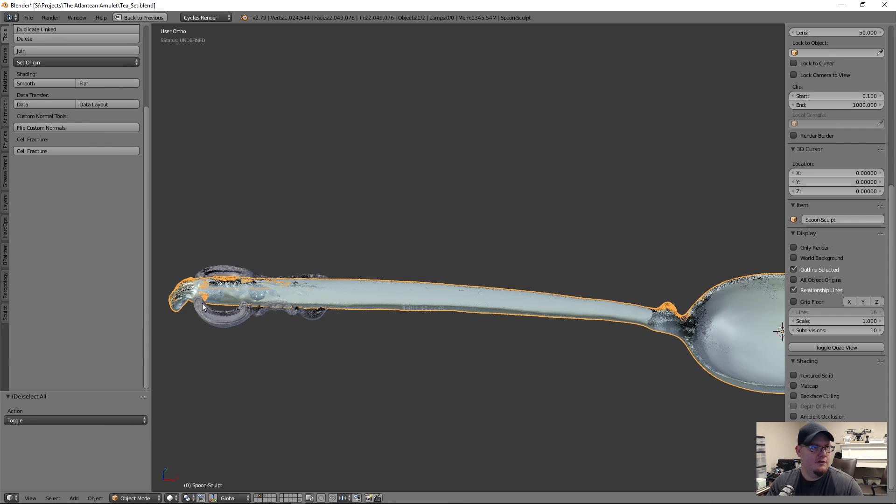
pyautogui.press('a')
pyautogui.rightClick(470, 309)
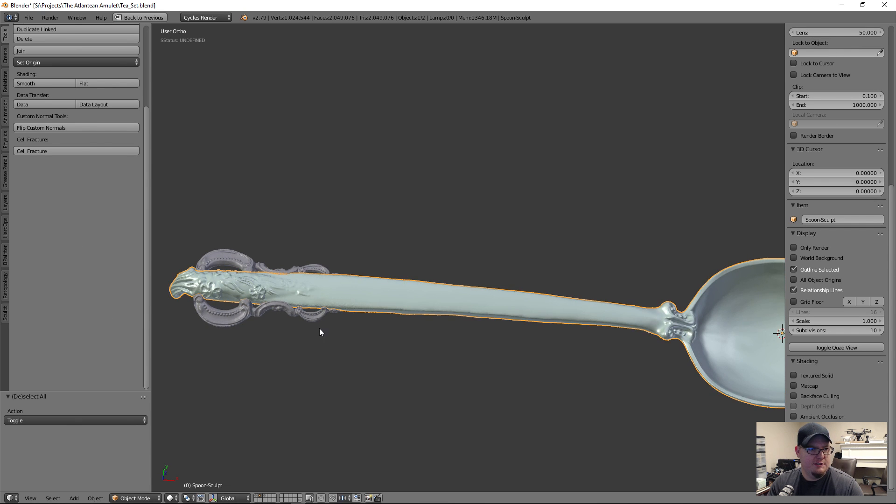
pyautogui.scroll(6, 365, 321)
pyautogui.scroll(4, 21, 136)
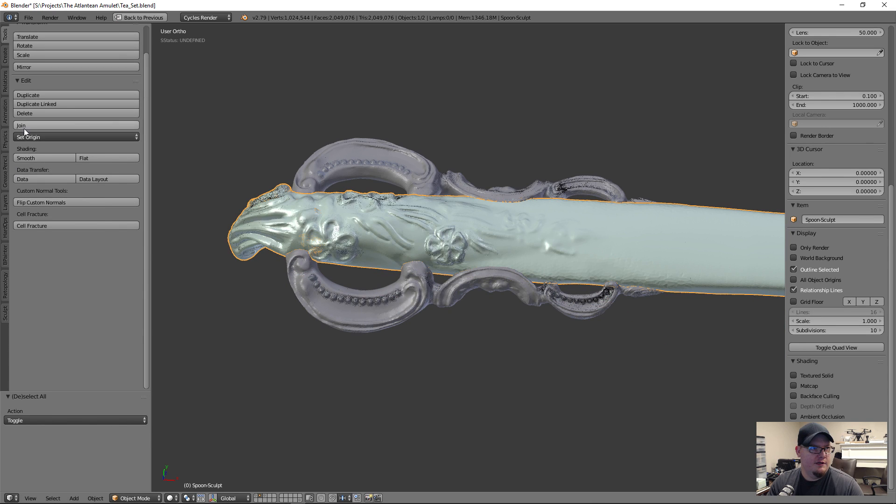
pyautogui.click(49, 161)
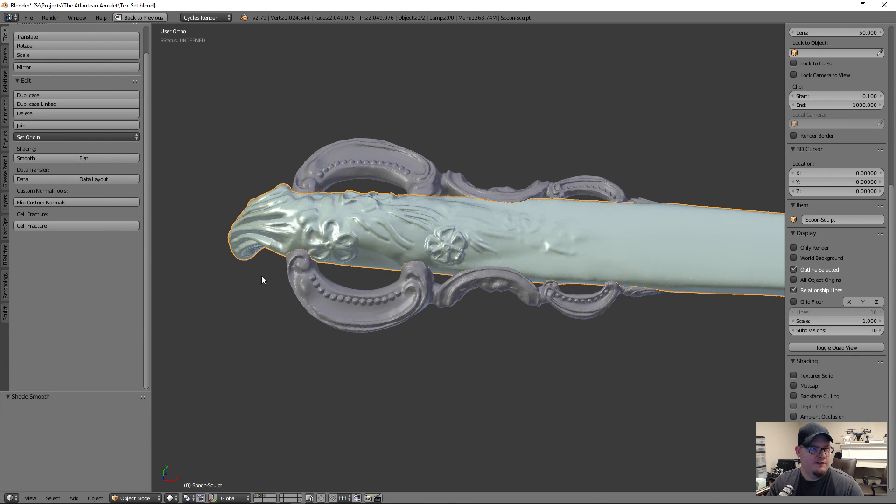
pyautogui.rightClick(365, 312)
pyautogui.click(34, 158)
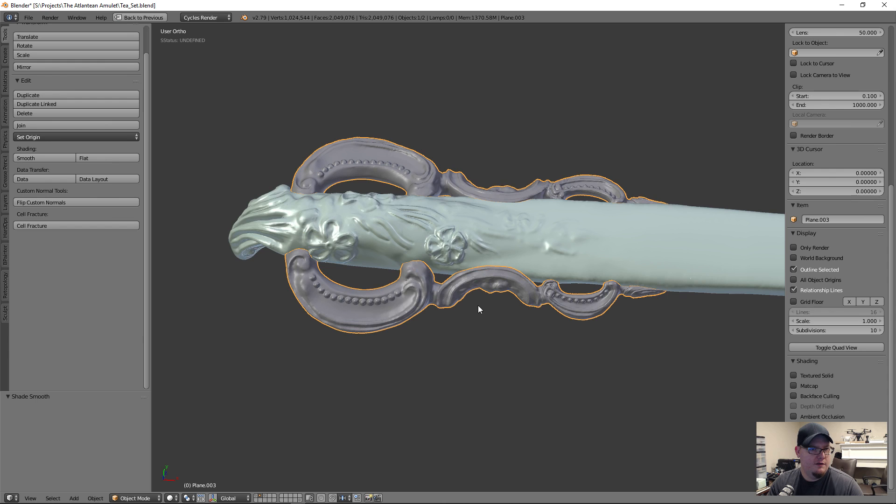
# - Deselect everything and inspect the smooth shading along the handle, the collar and the bowl
pyautogui.moveTo(636, 341)
pyautogui.mouseDown(button='middle')
pyautogui.moveTo(633, 325)
pyautogui.moveTo(413, 344)
pyautogui.mouseUp(button='middle')
pyautogui.scroll(-7, 594, 325)
pyautogui.press('a')
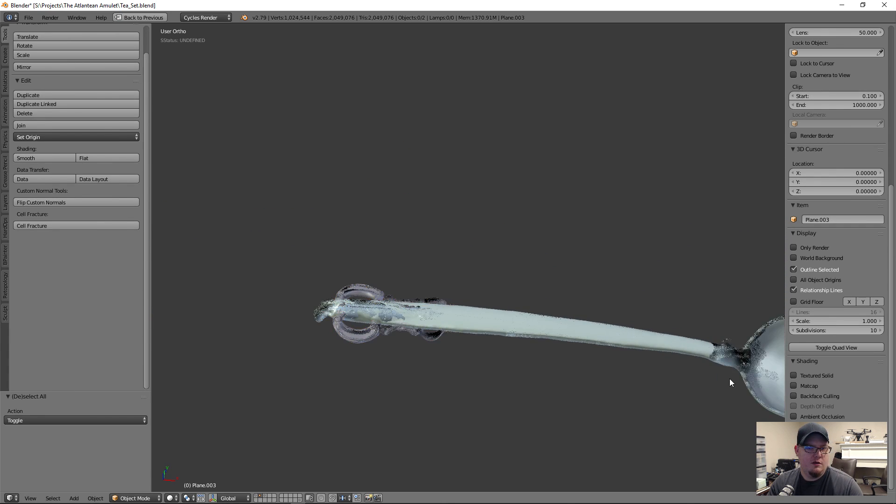
pyautogui.scroll(4, 585, 335)
pyautogui.scroll(5, 455, 314)
pyautogui.scroll(-3, 435, 300)
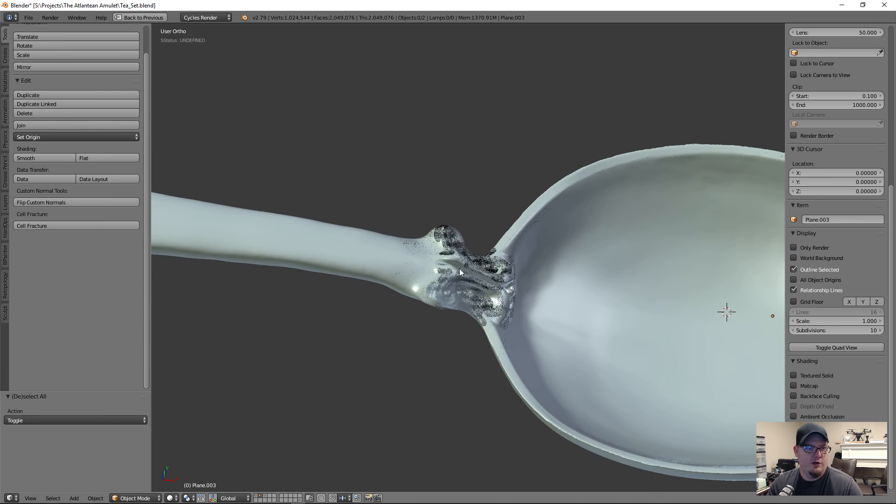
pyautogui.scroll(-4, 523, 295)
pyautogui.moveTo(442, 241); pyautogui.dragTo(510, 276, button='middle')
pyautogui.scroll(1, 518, 274)
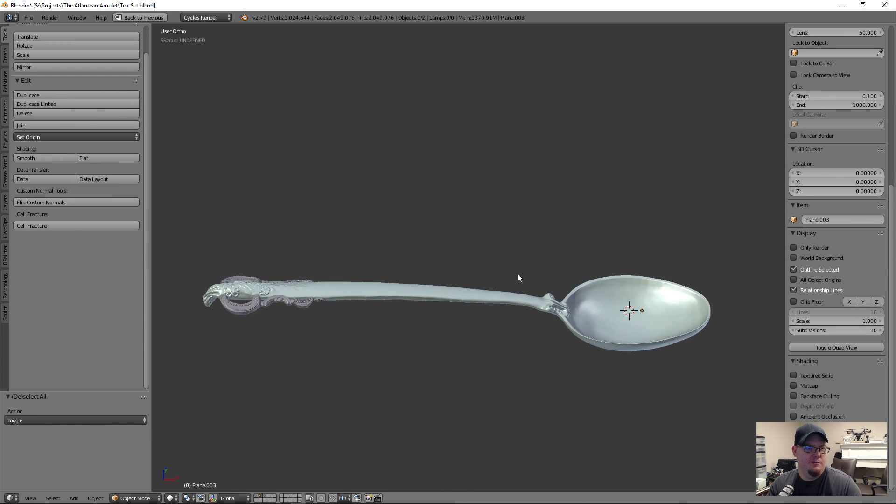
# - Restore the full window layout and assign the existing Silver material to the handle's scroll ornament
pyautogui.hotkey('ctrl', 'Up')
pyautogui.rightClick(205, 275)
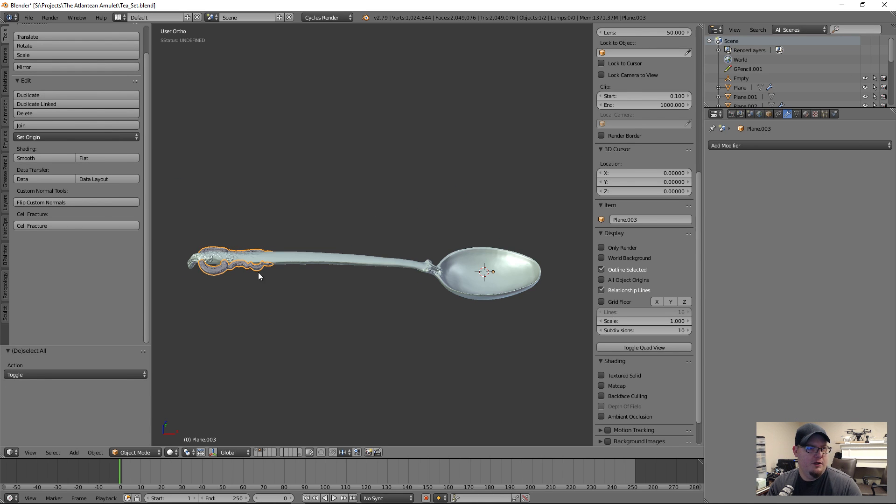
pyautogui.click(807, 114)
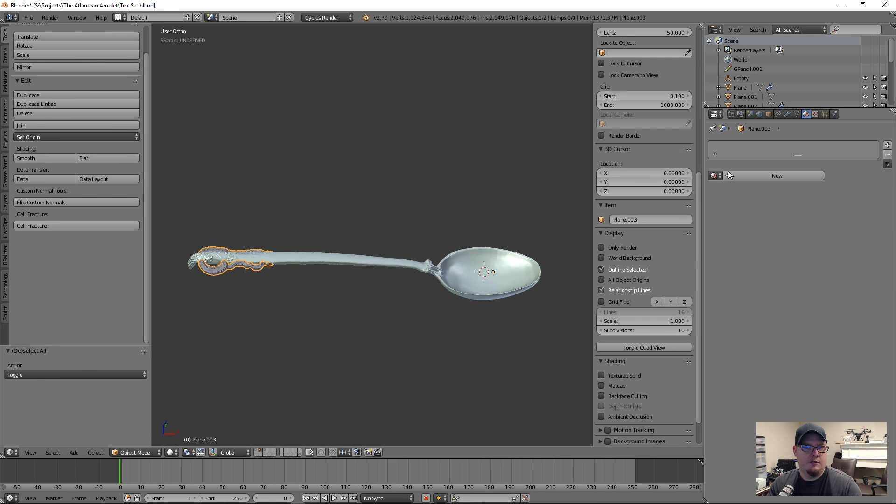
pyautogui.click(714, 175)
pyautogui.scroll(1, 313, 293)
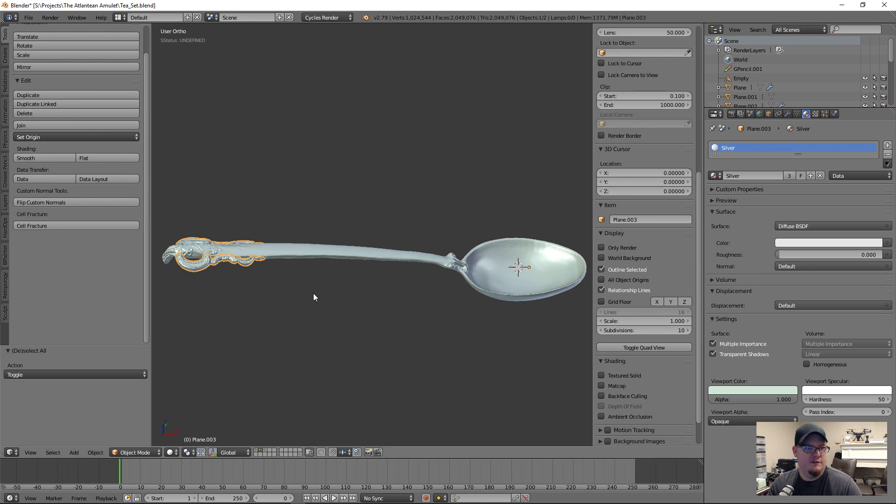
pyautogui.rightClick(265, 252)
pyautogui.rightClick(230, 268)
pyautogui.rightClick(247, 265)
pyautogui.rightClick(248, 266)
pyautogui.press('g')
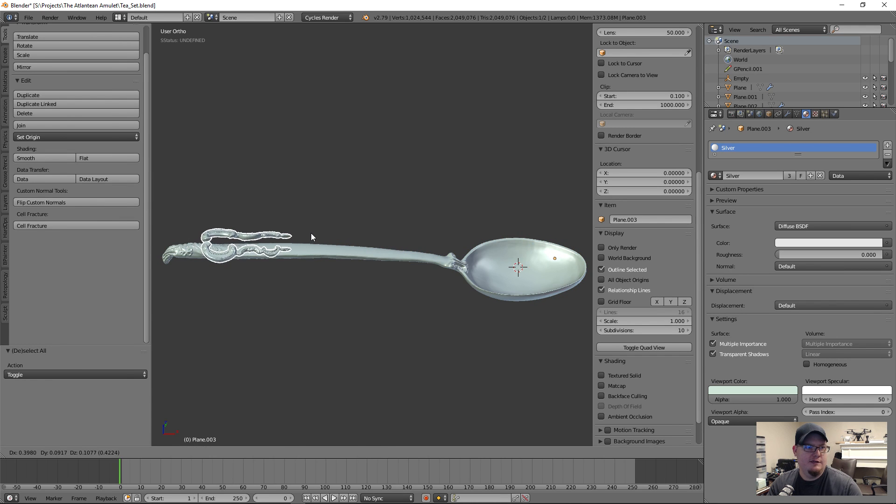
pyautogui.rightClick(275, 270)
# - Check the Silver material on the spoon body and view the whole spoon with nothing selected
pyautogui.moveTo(275, 270)
pyautogui.mouseDown(button='middle')
pyautogui.moveTo(299, 256)
pyautogui.moveTo(355, 296)
pyautogui.moveTo(477, 296)
pyautogui.moveTo(398, 298)
pyautogui.moveTo(374, 350)
pyautogui.mouseUp(button='middle')
pyautogui.rightClick(348, 297)
pyautogui.scroll(2, 369, 297)
pyautogui.scroll(1, 369, 299)
pyautogui.scroll(-3, 366, 295)
pyautogui.press('a')
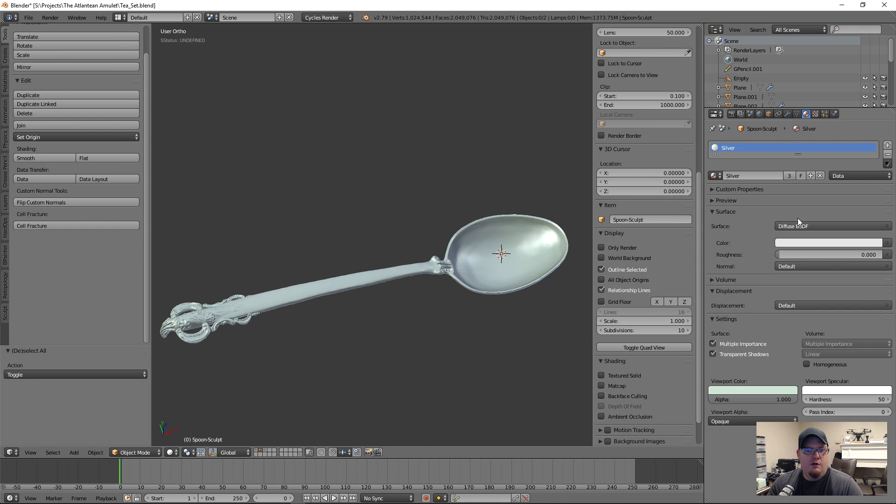
pyautogui.moveTo(471, 369); pyautogui.dragTo(432, 335, button='middle')
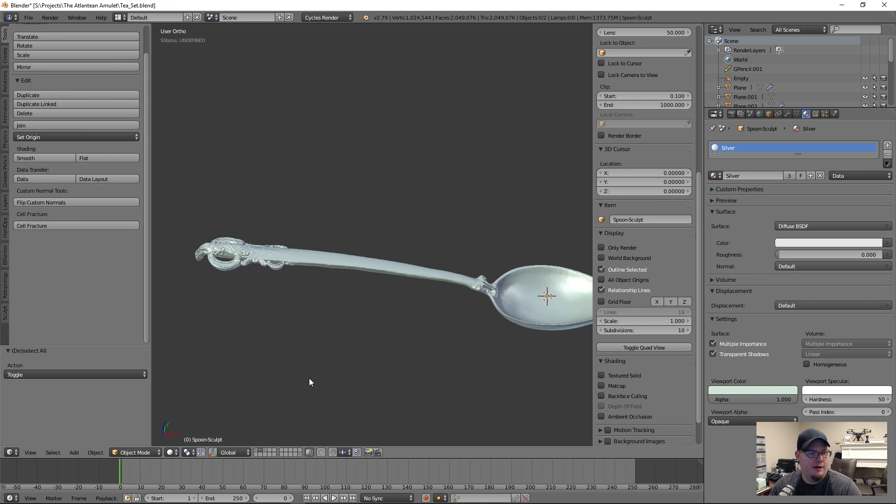
# - Duplicate the plain Spoon-Base from the teacup scene on layer 1 in place, move the copy to layer 2, and show that layer
pyautogui.press('1')
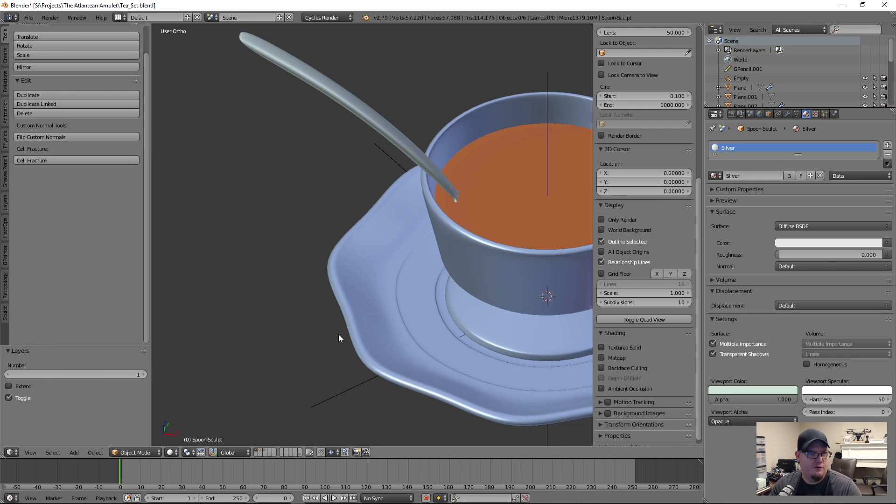
pyautogui.scroll(-3, 339, 334)
pyautogui.rightClick(343, 202)
pyautogui.keyDown('shift'); pyautogui.moveTo(355, 297); pyautogui.dragTo(306, 331, button='middle'); pyautogui.keyUp('shift')
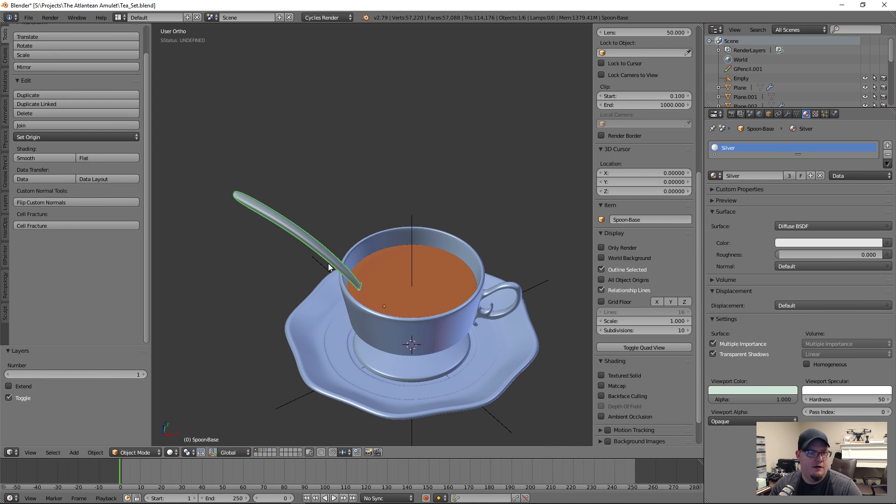
pyautogui.hotkey('shift', 'd')
pyautogui.rightClick(329, 264)
pyautogui.press('m')
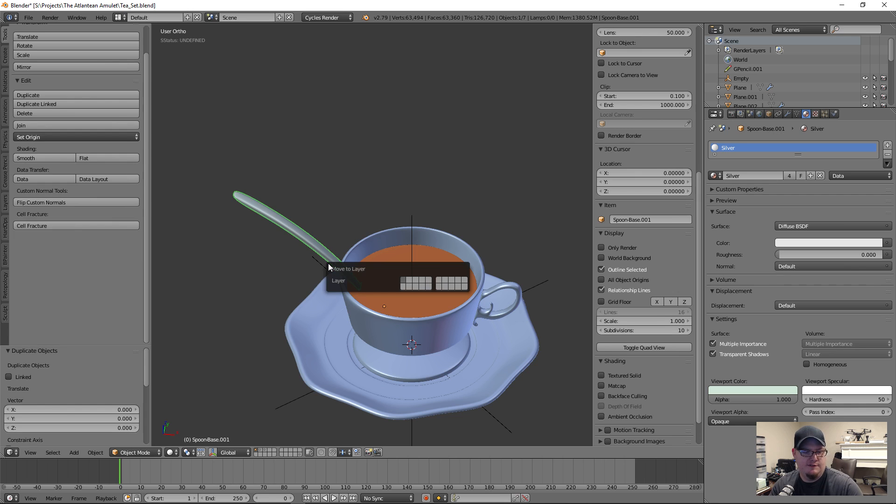
pyautogui.press('2')
pyautogui.press('2')
# - Inspect the duplicated base spoon's low-poly mesh in Edit Mode beside the sculpted spoon, and return to Object Mode
pyautogui.moveTo(279, 305); pyautogui.dragTo(340, 246, button='middle')
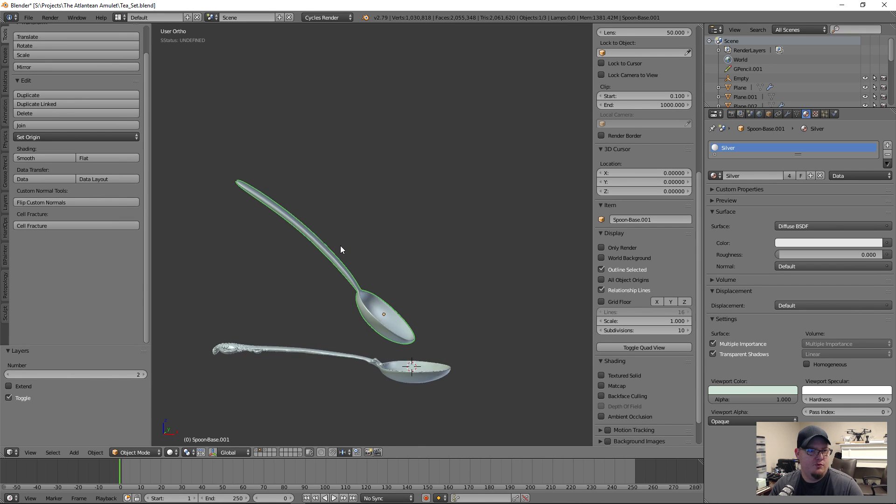
pyautogui.press('Tab')
pyautogui.scroll(3, 347, 283)
pyautogui.scroll(-3, 347, 282)
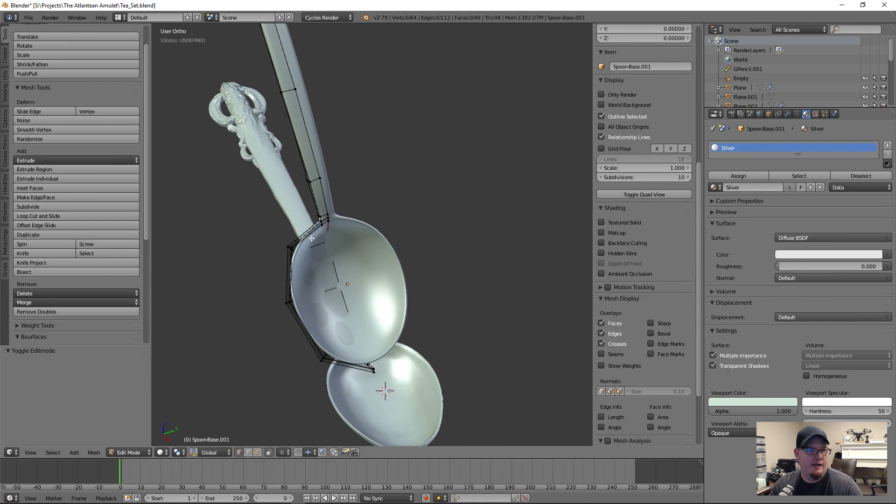
pyautogui.moveTo(347, 283); pyautogui.dragTo(276, 286, button='middle')
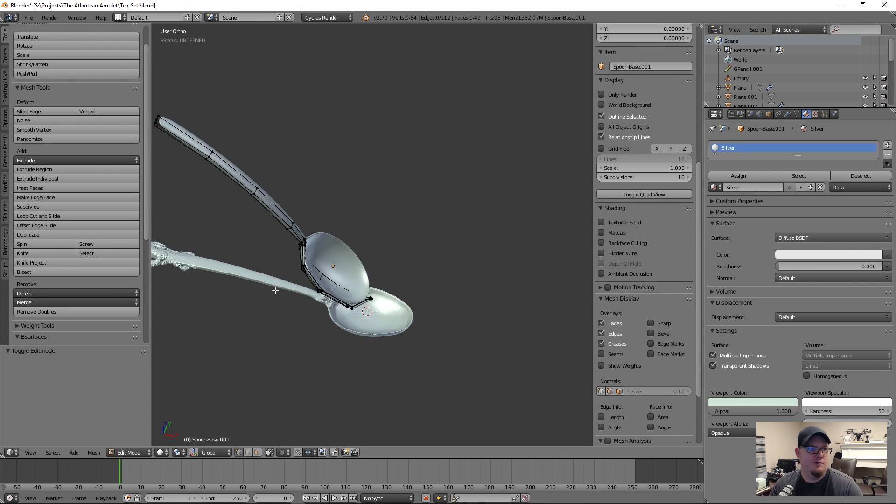
pyautogui.moveTo(321, 326); pyautogui.dragTo(361, 270, button='middle')
pyautogui.press('Tab')
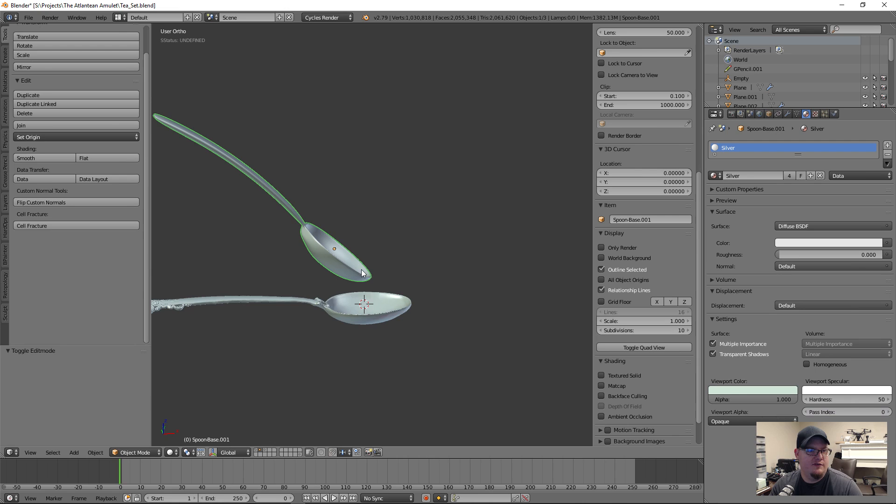
# - Clear the duplicated base spoon's location and rotation so it overlaps the sculpted spoon
pyautogui.hotkey('alt', 'g')
pyautogui.hotkey('alt', 'r')
pyautogui.scroll(4, 387, 292)
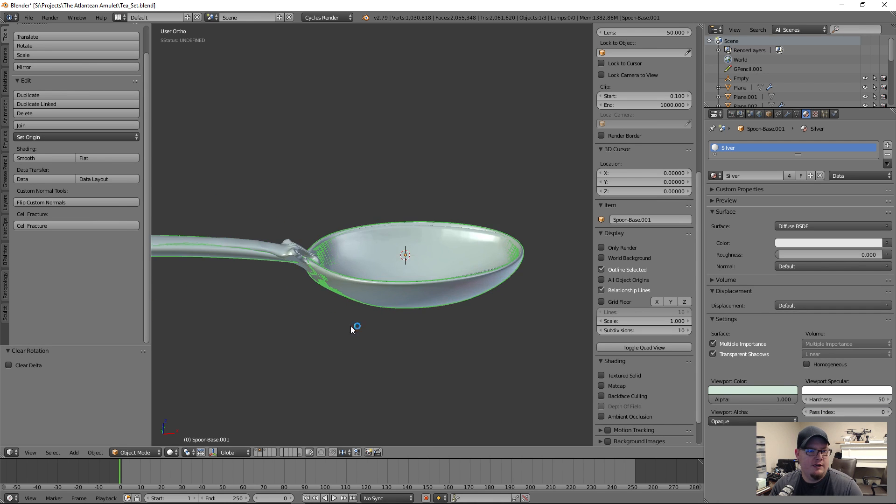
pyautogui.moveTo(356, 326); pyautogui.dragTo(374, 318, button='middle')
pyautogui.scroll(-4, 321, 313)
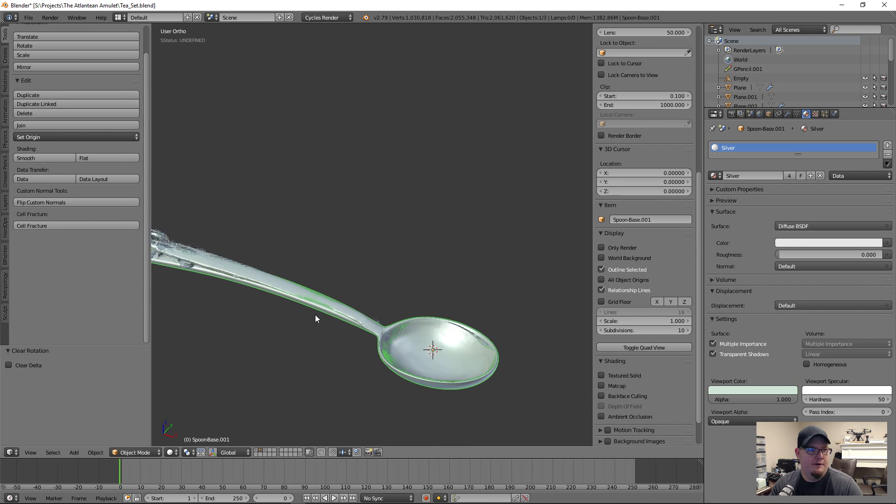
# - Inspect how the base spoon's surface and low-poly mesh fit the sculpted bowl, then return to Object Mode
pyautogui.moveTo(280, 319); pyautogui.dragTo(335, 273, button='middle')
pyautogui.moveTo(455, 335)
pyautogui.keyDown('shift'); pyautogui.mouseDown(button='middle')
pyautogui.moveTo(355, 318)
pyautogui.moveTo(377, 338)
pyautogui.moveTo(439, 292)
pyautogui.moveTo(439, 309)
pyautogui.moveTo(468, 324)
pyautogui.mouseUp(button='middle'); pyautogui.keyUp('shift')
pyautogui.scroll(5, 372, 318)
pyautogui.scroll(-2, 409, 313)
pyautogui.scroll(5, 442, 235)
pyautogui.moveTo(436, 268); pyautogui.dragTo(461, 248, button='middle')
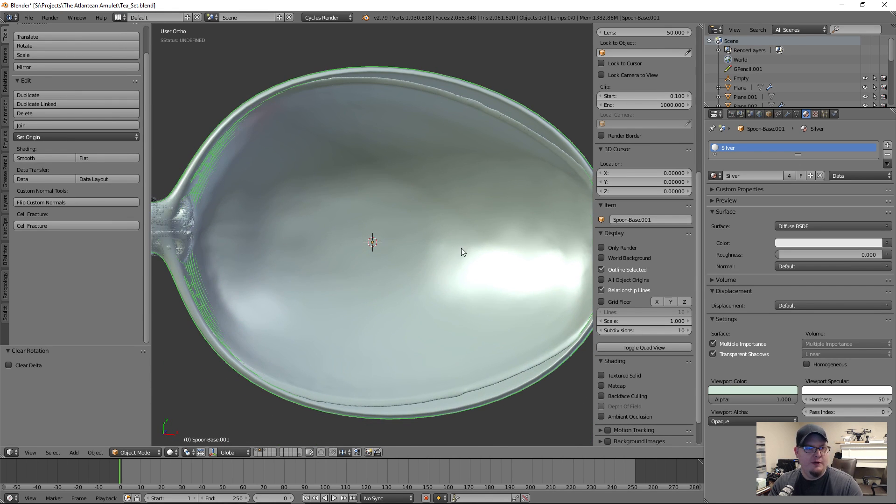
pyautogui.scroll(-2, 444, 234)
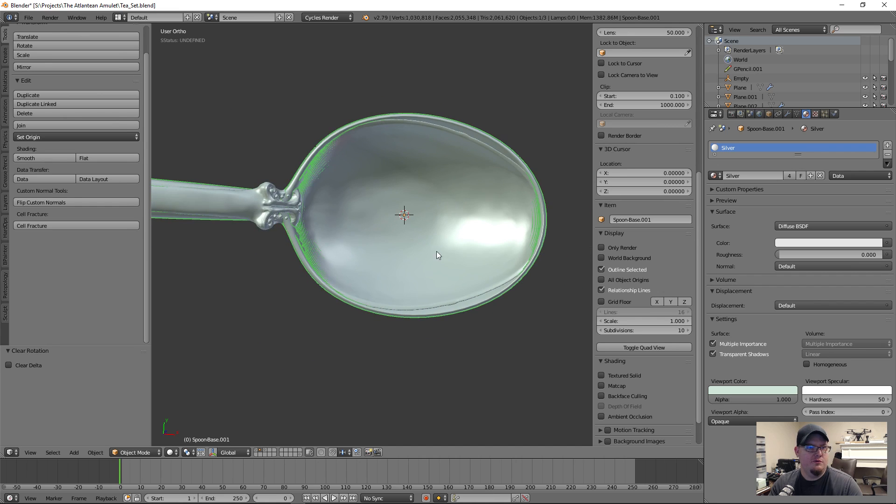
pyautogui.press('Tab')
pyautogui.moveTo(439, 262); pyautogui.dragTo(428, 278, button='middle')
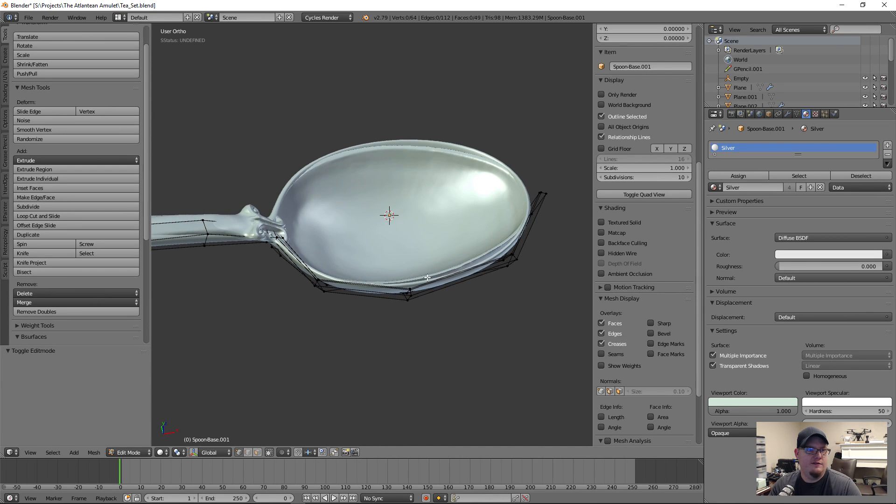
pyautogui.moveTo(265, 227); pyautogui.dragTo(355, 233, button='middle')
pyautogui.press('Tab')
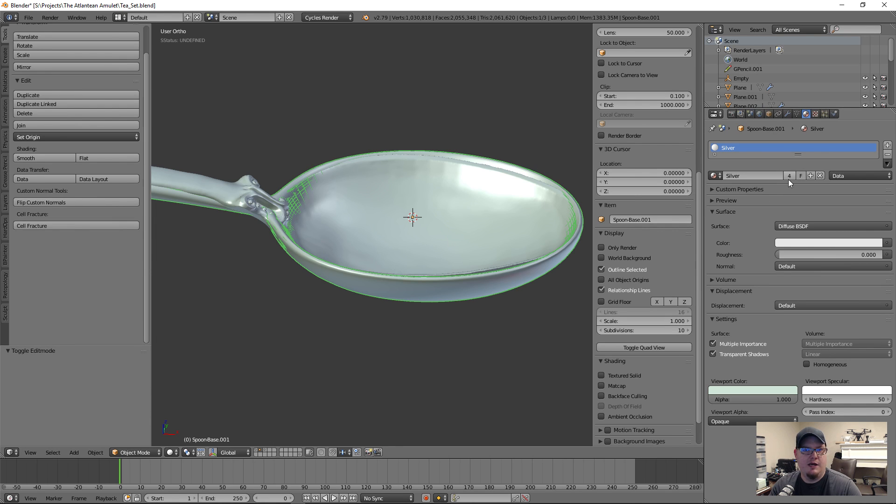
pyautogui.scroll(-3, 257, 215)
pyautogui.hotkey('shift', 'd')
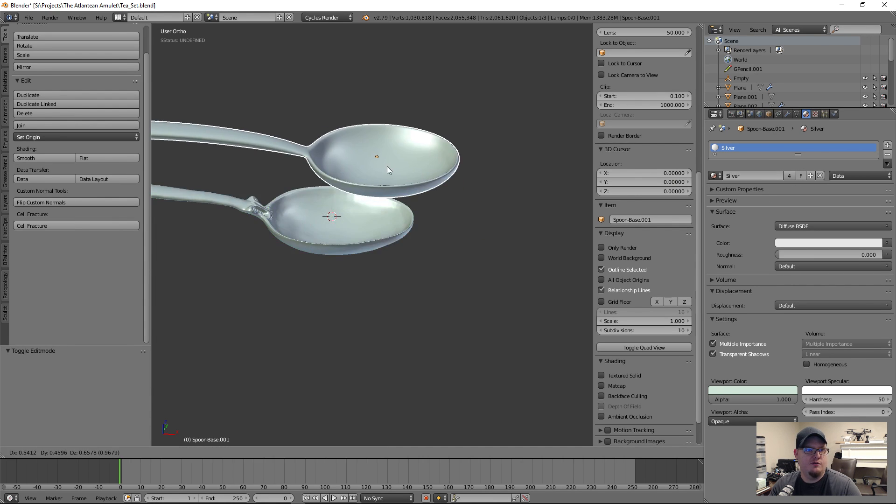
pyautogui.rightClick(386, 166)
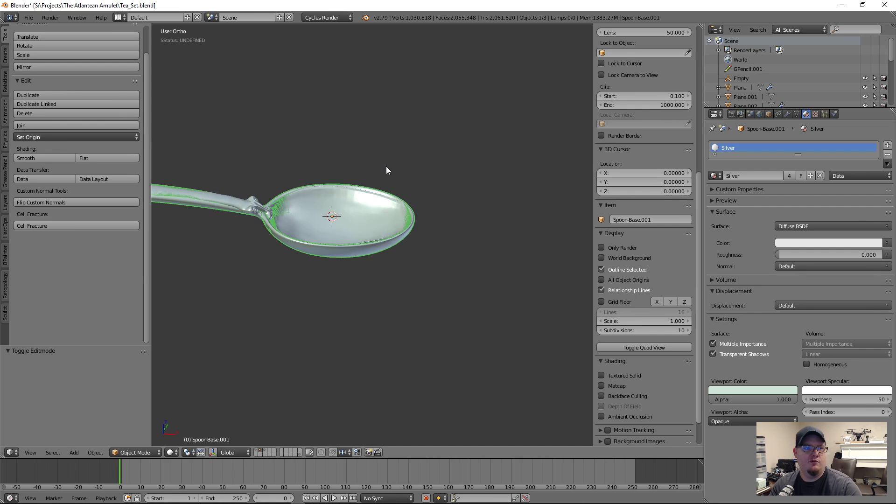
# - Unlink the Silver material from the duplicated base spoon and create a new material named Retopo on it
pyautogui.click(820, 175)
pyautogui.click(746, 176)
pyautogui.doubleClick(747, 178)
pyautogui.write('Retopo')
pyautogui.press('Return')
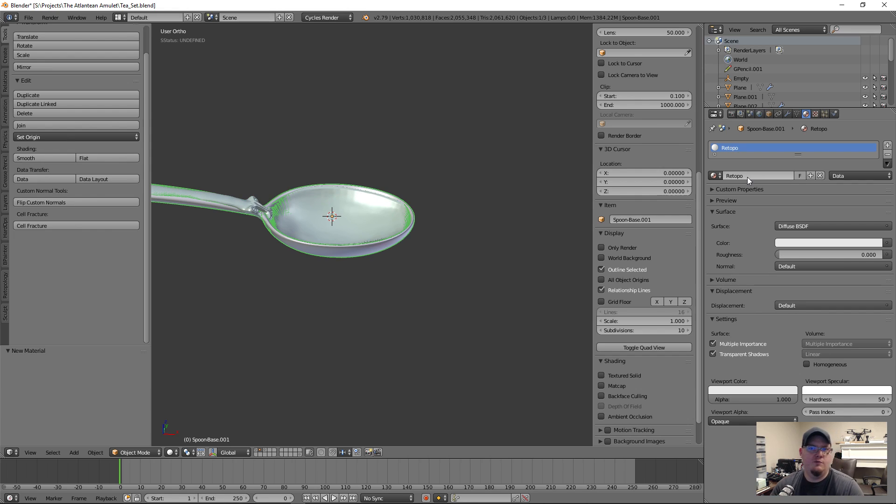
# - Set the Retopo material's viewport color to vivid magenta and view it on the whole spoon
pyautogui.click(747, 389)
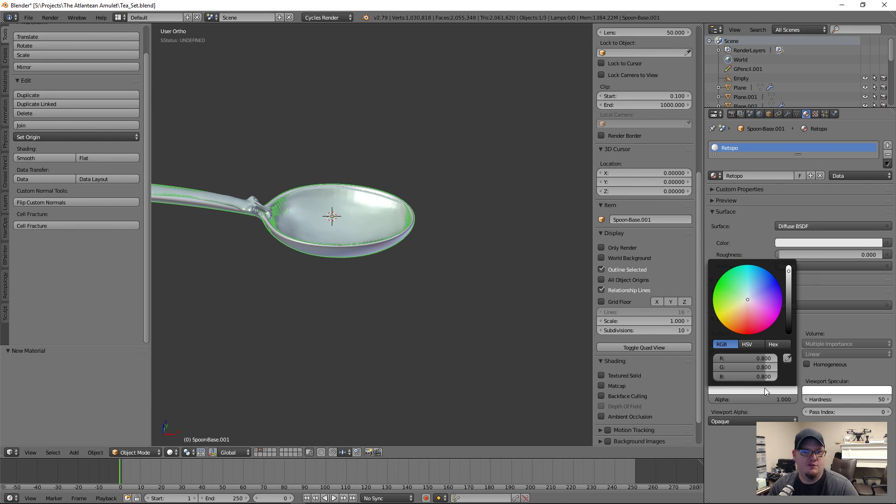
pyautogui.moveTo(736, 301); pyautogui.dragTo(764, 312)
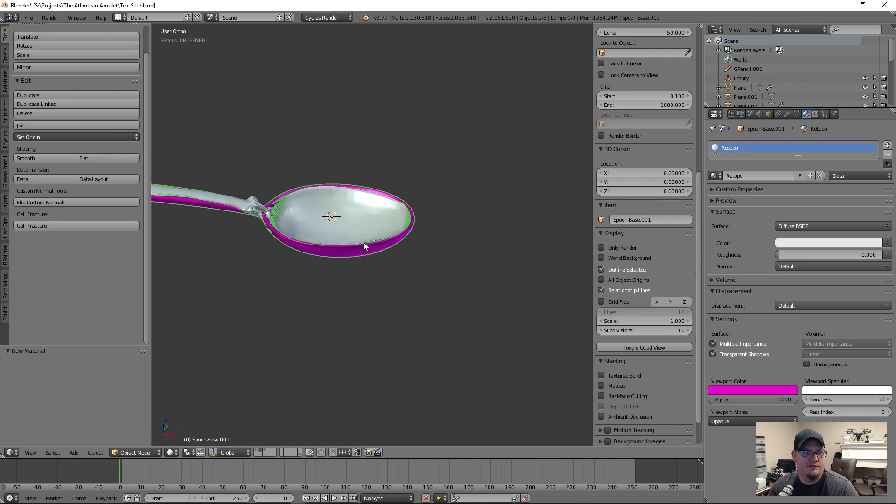
pyautogui.moveTo(383, 224); pyautogui.dragTo(413, 282, button='middle')
pyautogui.scroll(-3, 408, 281)
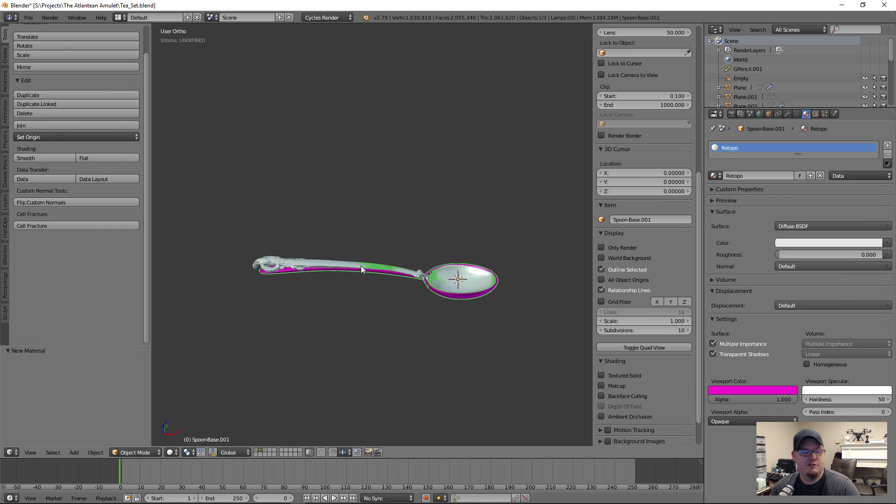
pyautogui.scroll(2, 360, 265)
pyautogui.scroll(4, 360, 265)
# - Reselect the base spoon under the sculpt and set its Retopo viewport color to a softer pink
pyautogui.rightClick(248, 270)
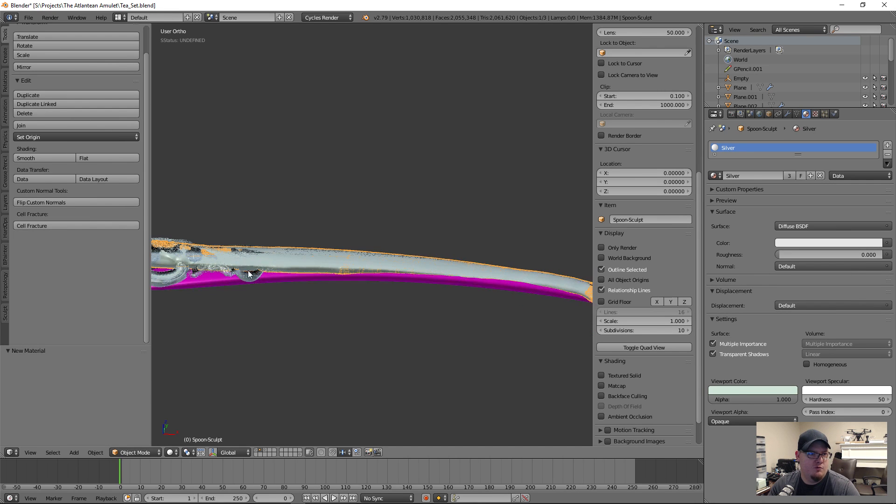
pyautogui.scroll(-3, 372, 278)
pyautogui.scroll(2, 408, 281)
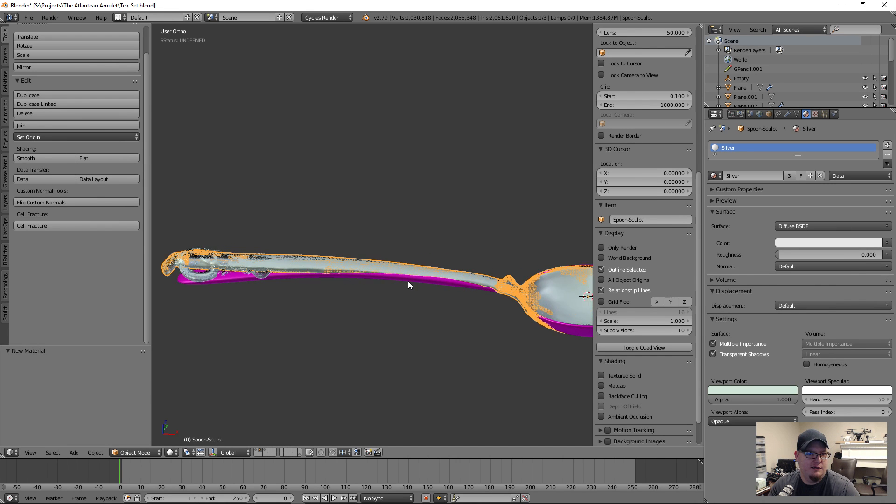
pyautogui.rightClick(295, 280)
pyautogui.keyDown('shift'); pyautogui.moveTo(524, 312); pyautogui.dragTo(385, 298, button='middle'); pyautogui.keyUp('shift')
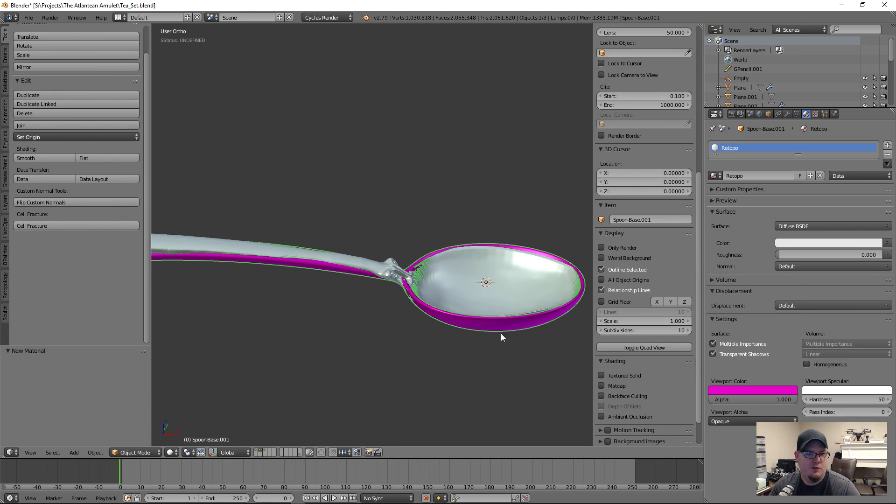
pyautogui.click(762, 388)
pyautogui.moveTo(761, 320); pyautogui.dragTo(764, 316)
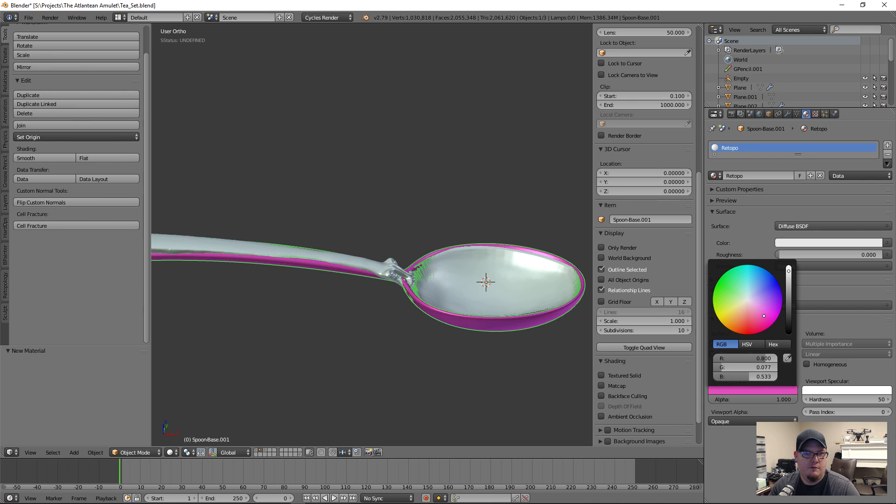
# - Examine the base spoon's edit mesh around the sculpted bowl in Edit Mode, ending with a maximized top view
pyautogui.press('Tab')
pyautogui.scroll(1, 399, 336)
pyautogui.scroll(4, 399, 336)
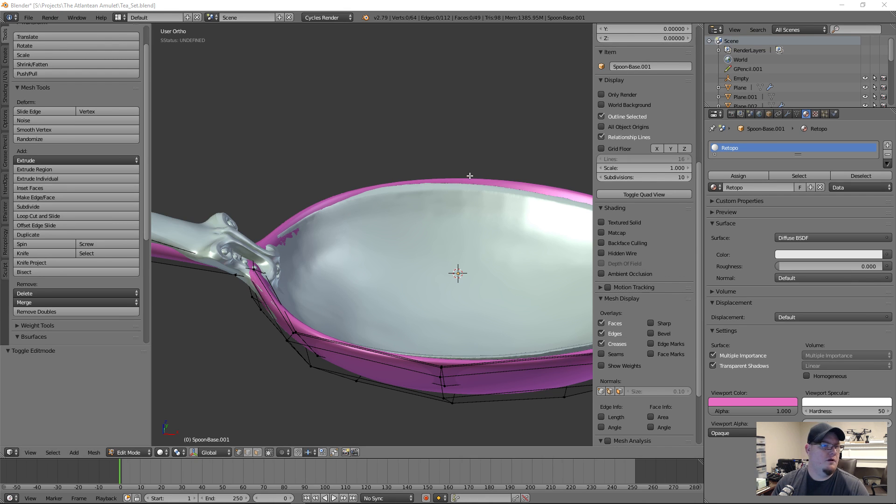
pyautogui.scroll(-3, 337, 258)
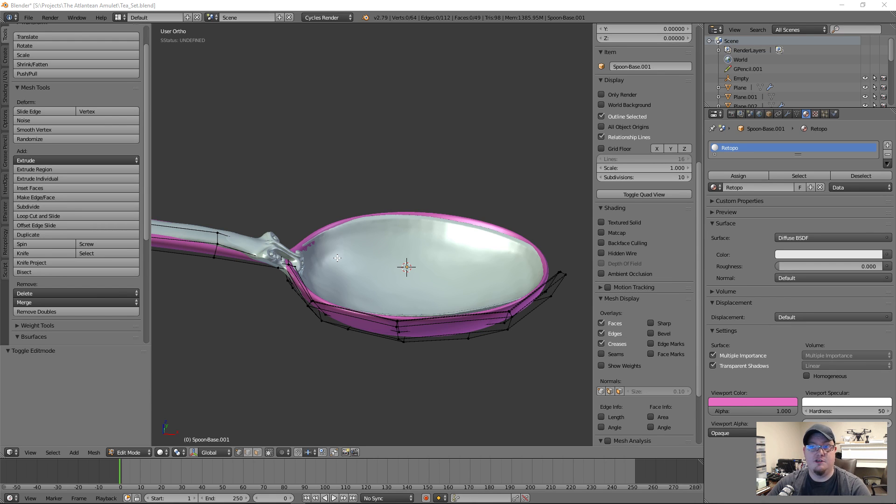
pyautogui.moveTo(334, 260); pyautogui.dragTo(316, 301, button='middle')
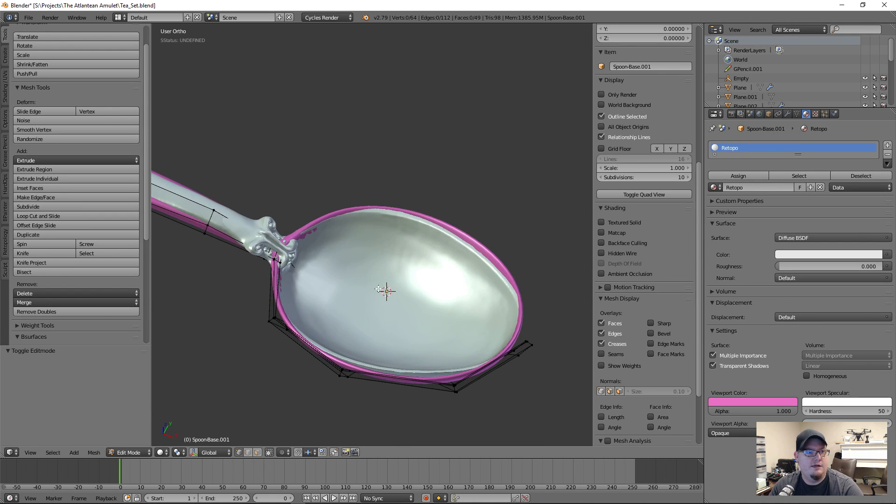
pyautogui.scroll(3, 451, 332)
pyautogui.moveTo(388, 322); pyautogui.dragTo(349, 270, button='middle')
pyautogui.keyDown('shift'); pyautogui.moveTo(284, 224); pyautogui.dragTo(364, 298, button='middle'); pyautogui.keyUp('shift')
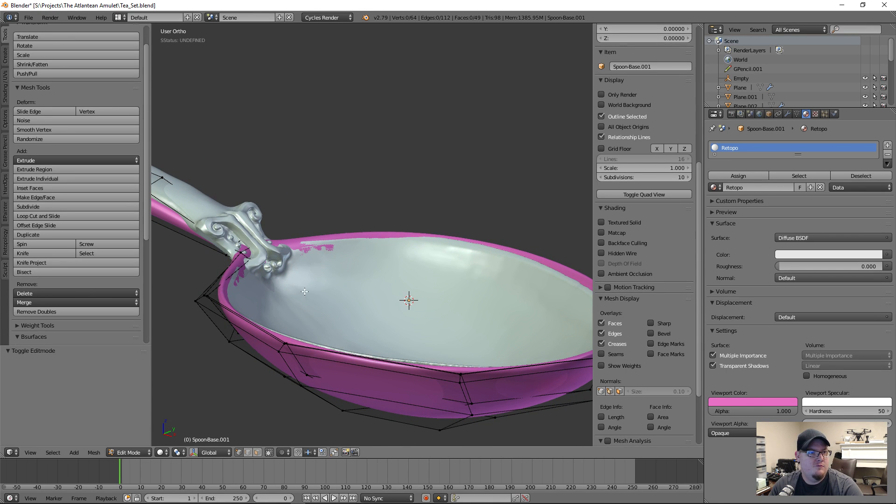
pyautogui.moveTo(299, 295); pyautogui.dragTo(346, 278, button='middle')
pyautogui.scroll(-3, 364, 279)
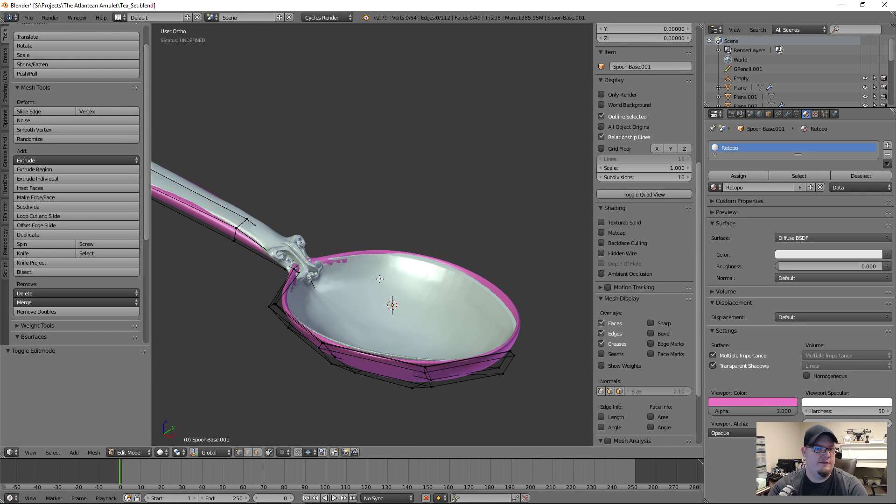
pyautogui.press('KP_7')
pyautogui.hotkey('shift', 'space')
pyautogui.keyDown('shift'); pyautogui.moveTo(535, 324); pyautogui.dragTo(405, 206, button='middle'); pyautogui.keyUp('shift')
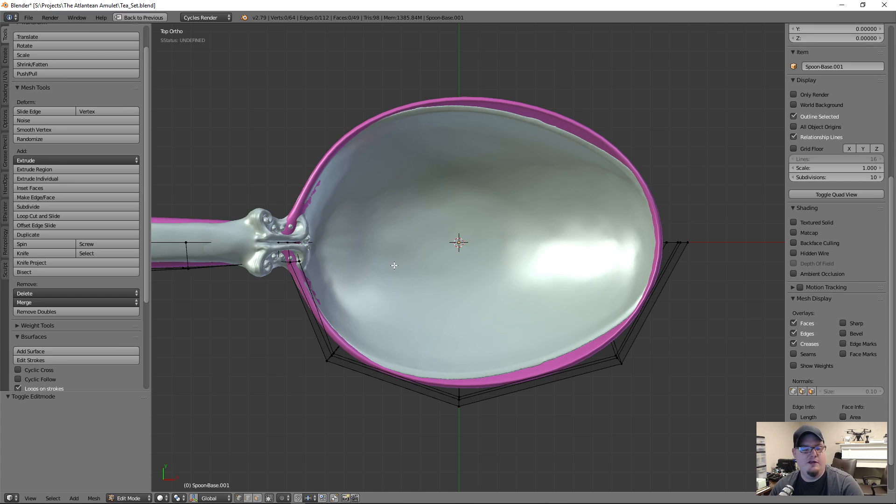
# - Select three vertices in the bowl's inner surface in wireframe and try to raise them along the Z axis
pyautogui.press('z')
pyautogui.moveTo(442, 294)
pyautogui.mouseDown(button='middle')
pyautogui.moveTo(425, 243)
pyautogui.moveTo(495, 286)
pyautogui.mouseUp(button='middle')
pyautogui.click(502, 283)
pyautogui.keyDown('shift'); pyautogui.click(621, 305); pyautogui.keyUp('shift')
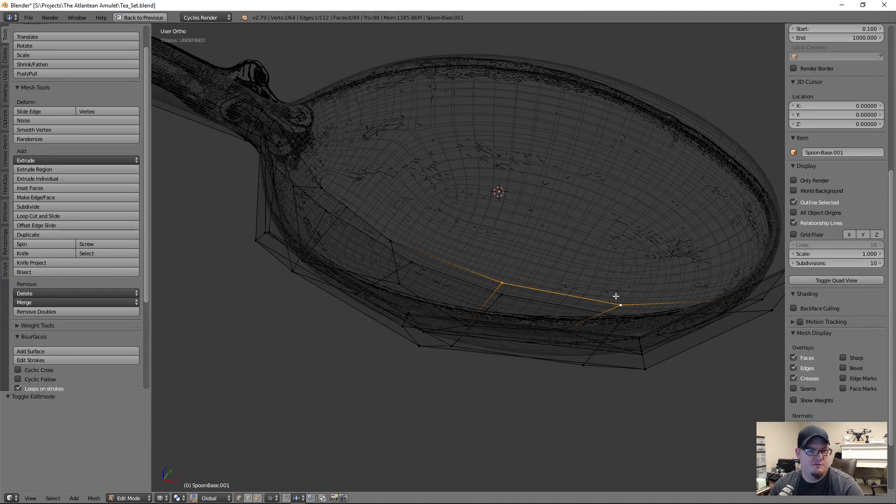
pyautogui.keyDown('shift'); pyautogui.click(391, 241); pyautogui.keyUp('shift')
pyautogui.press('z')
pyautogui.moveTo(499, 190); pyautogui.dragTo(490, 192, button='middle')
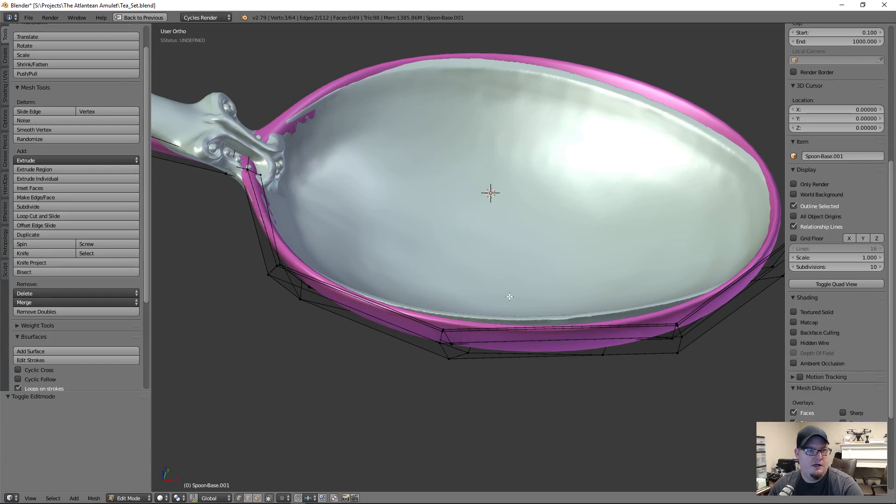
pyautogui.press('g')
pyautogui.press('z')
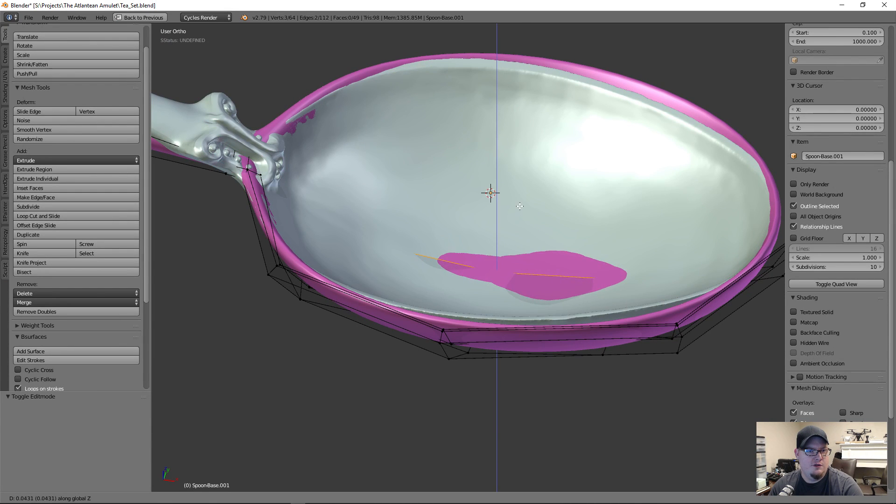
pyautogui.press('Escape')
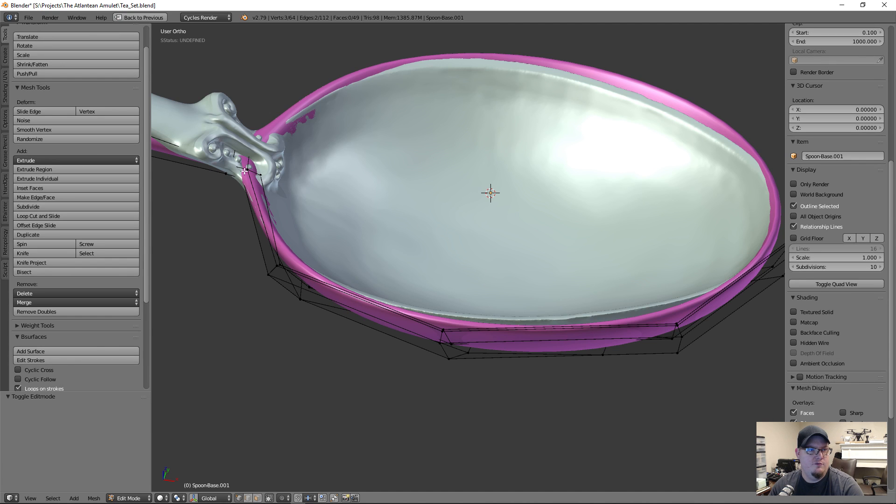
# - Examine the fit of the low-poly mesh along the handle and in a front wireframe view of the bowl
pyautogui.scroll(-7, 315, 214)
pyautogui.keyDown('shift'); pyautogui.moveTo(342, 226); pyautogui.dragTo(581, 311, button='middle'); pyautogui.keyUp('shift')
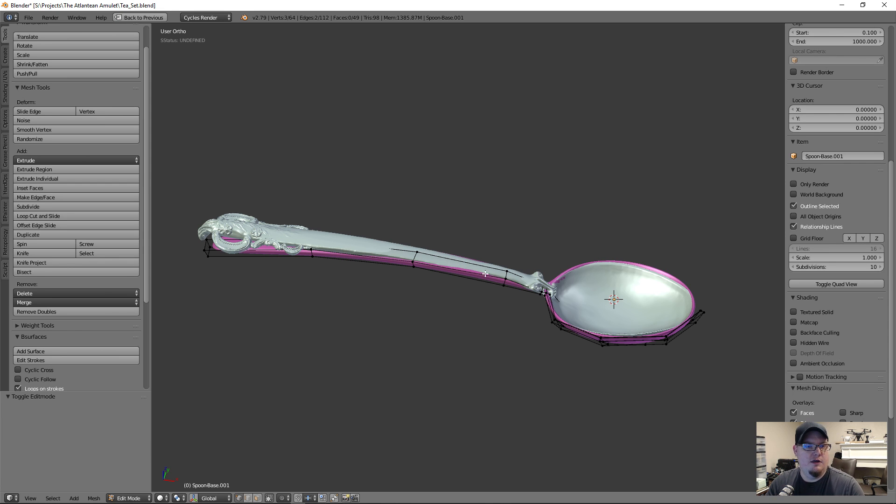
pyautogui.moveTo(487, 271); pyautogui.dragTo(492, 286, button='middle')
pyautogui.keyDown('shift'); pyautogui.moveTo(552, 291); pyautogui.dragTo(478, 294, button='middle'); pyautogui.keyUp('shift')
pyautogui.scroll(5, 505, 297)
pyautogui.scroll(2, 493, 298)
pyautogui.press('z')
pyautogui.moveTo(567, 318); pyautogui.dragTo(582, 305, button='middle')
pyautogui.press('KP_1')
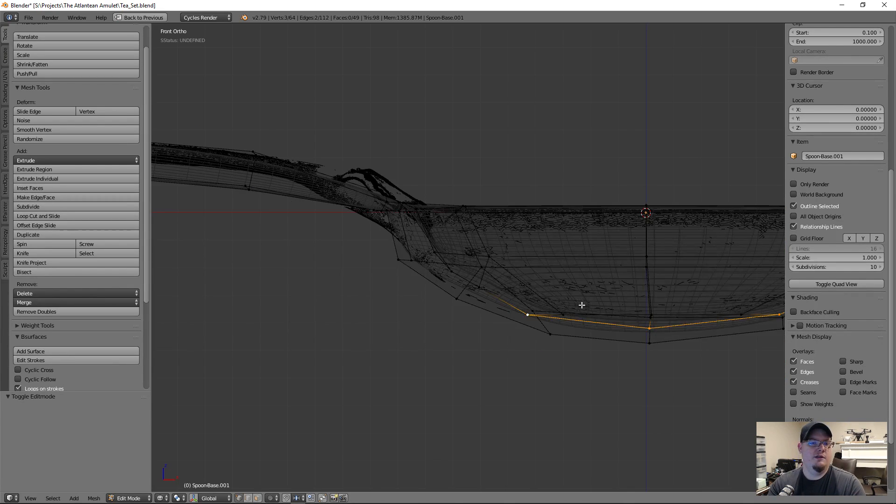
pyautogui.press('KP_Decimal')
pyautogui.hotkey('shift', 'space')
# - Set the base spoon's Subsurf viewport subdivisions to 2 and compare its surface with the sculpted spoon
pyautogui.press('Tab')
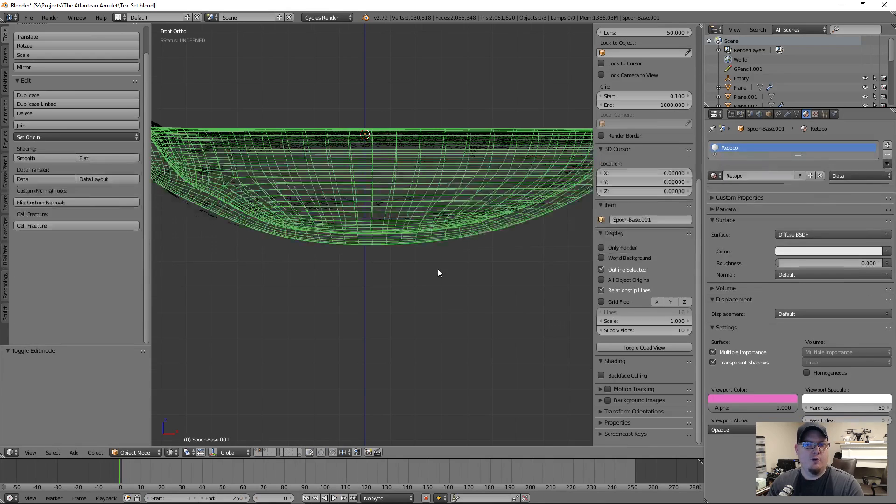
pyautogui.click(787, 114)
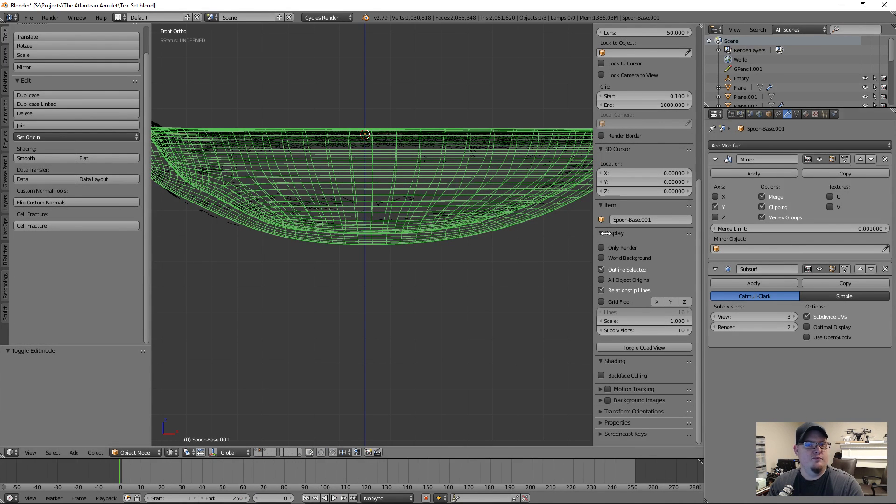
pyautogui.keyDown('shift'); pyautogui.moveTo(388, 170); pyautogui.dragTo(407, 240, button='middle'); pyautogui.keyUp('shift')
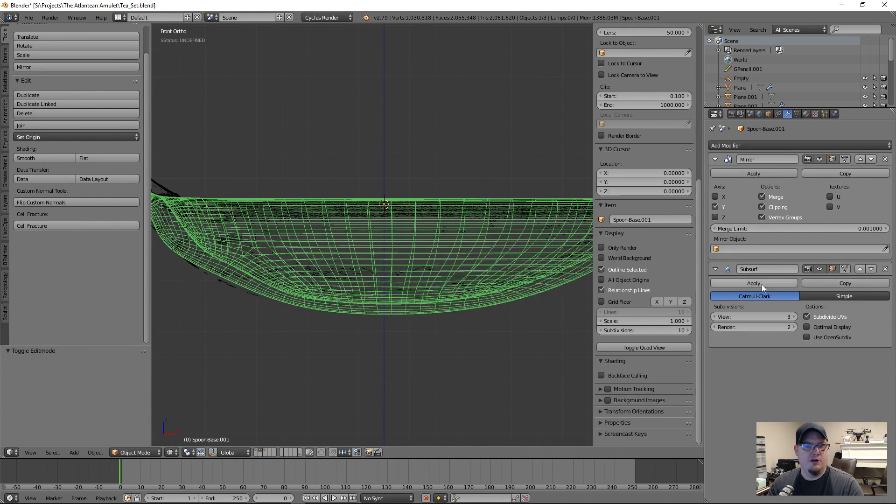
pyautogui.click(719, 318)
pyautogui.moveTo(587, 310); pyautogui.dragTo(437, 228, button='middle')
pyautogui.press('z')
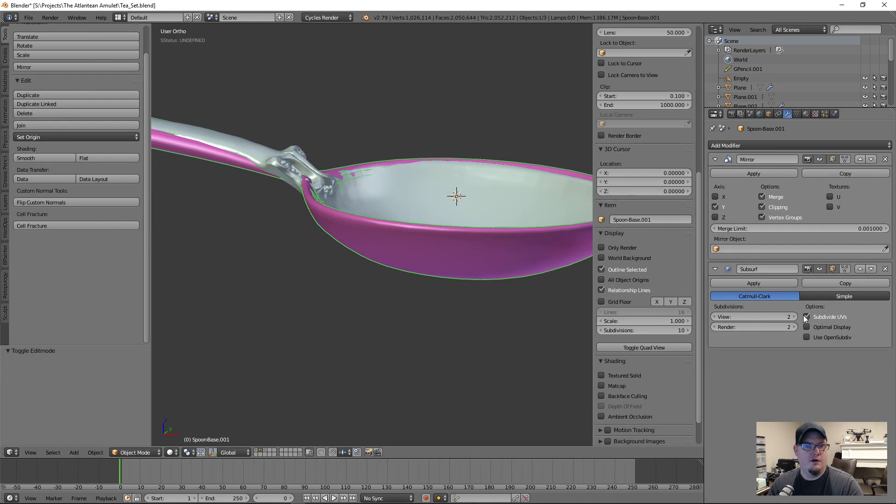
pyautogui.moveTo(578, 201)
pyautogui.mouseDown(button='middle')
pyautogui.moveTo(366, 302)
pyautogui.moveTo(412, 273)
pyautogui.moveTo(419, 312)
pyautogui.mouseUp(button='middle')
pyautogui.press('Tab')
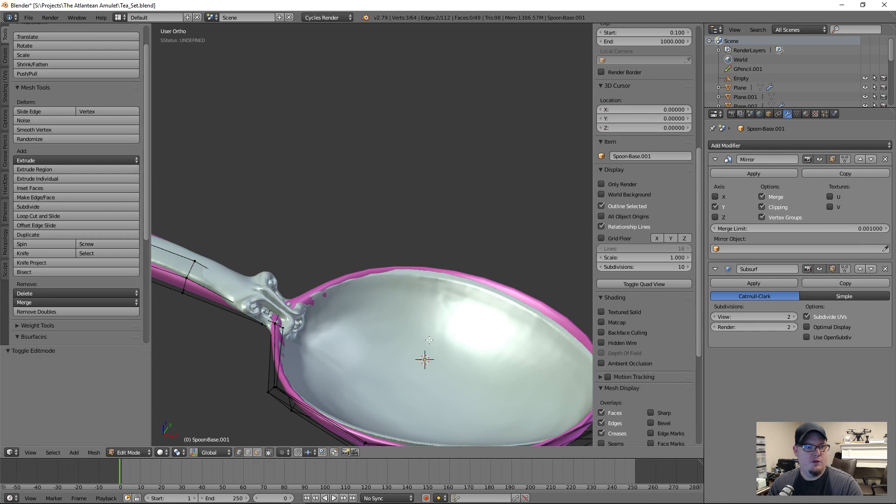
pyautogui.moveTo(437, 359); pyautogui.dragTo(434, 293, button='middle')
pyautogui.press('Tab')
pyautogui.scroll(-5, 424, 295)
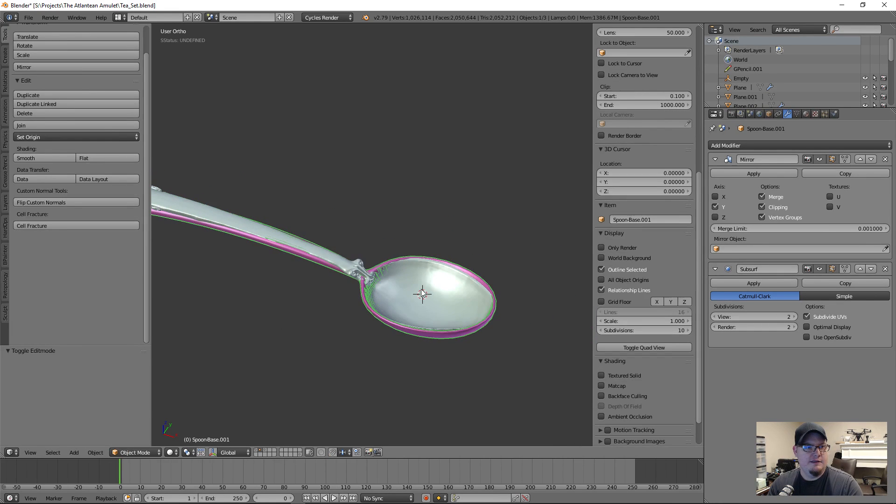
pyautogui.scroll(2, 422, 293)
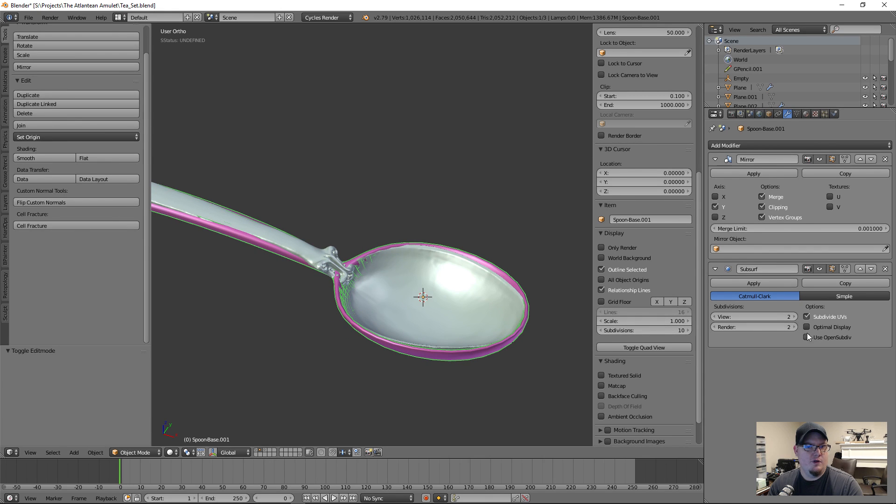
# - Toggle the Subsurf viewport subdivisions down and back to 2 while comparing the base spoon's bowl and handle with the sculpt
pyautogui.click(715, 318)
pyautogui.moveTo(374, 299); pyautogui.dragTo(355, 292, button='middle')
pyautogui.click(793, 318)
pyautogui.scroll(2, 343, 336)
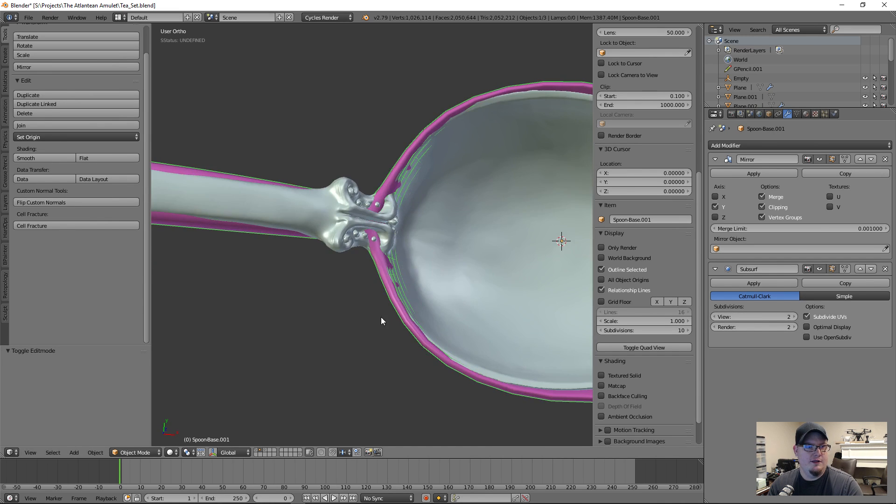
pyautogui.scroll(-5, 416, 273)
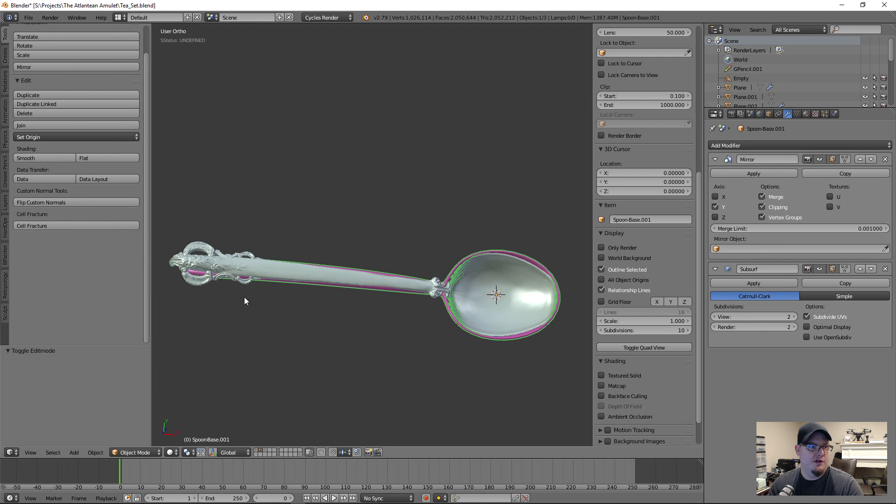
pyautogui.scroll(3, 304, 283)
pyautogui.moveTo(352, 281); pyautogui.dragTo(397, 214, button='middle')
pyautogui.scroll(2, 394, 289)
pyautogui.scroll(-4, 357, 321)
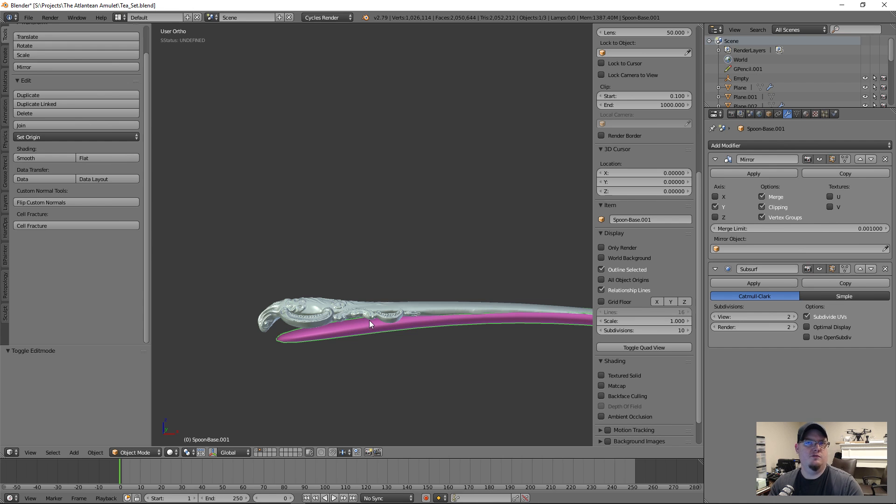
# - Look at the model on layer 1, then return to layer 2 and inspect the two overlapping spoons
pyautogui.press('1')
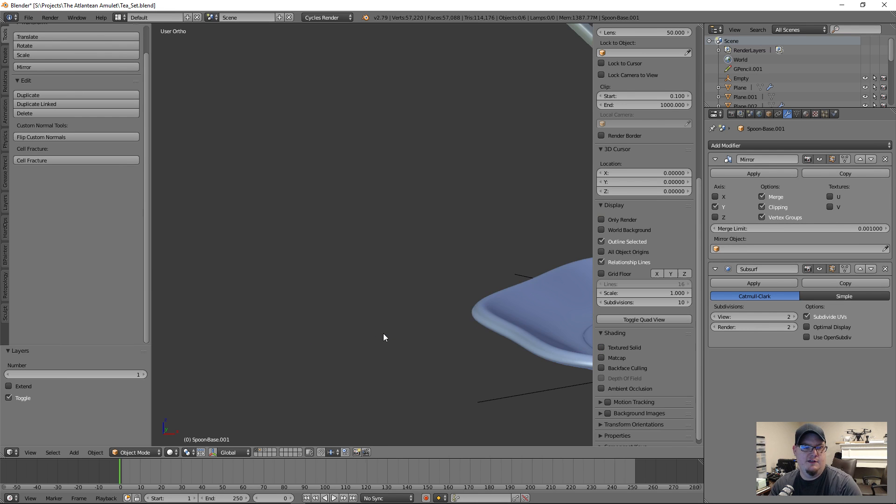
pyautogui.scroll(-5, 487, 274)
pyautogui.keyDown('shift'); pyautogui.moveTo(519, 238); pyautogui.dragTo(339, 255, button='middle'); pyautogui.keyUp('shift')
pyautogui.moveTo(355, 234)
pyautogui.mouseDown(button='middle')
pyautogui.moveTo(394, 267)
pyautogui.moveTo(298, 229)
pyautogui.moveTo(369, 231)
pyautogui.mouseUp(button='middle')
pyautogui.press('2')
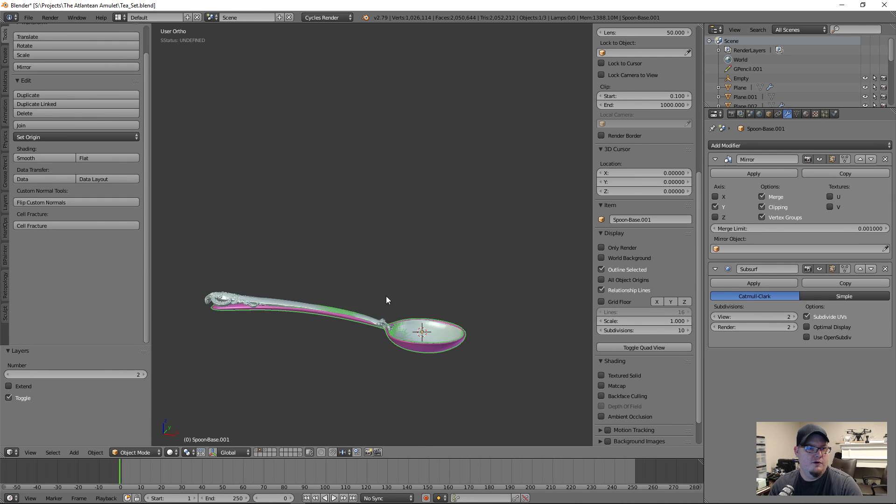
pyautogui.scroll(4, 386, 300)
pyautogui.moveTo(405, 293); pyautogui.dragTo(481, 283, button='middle')
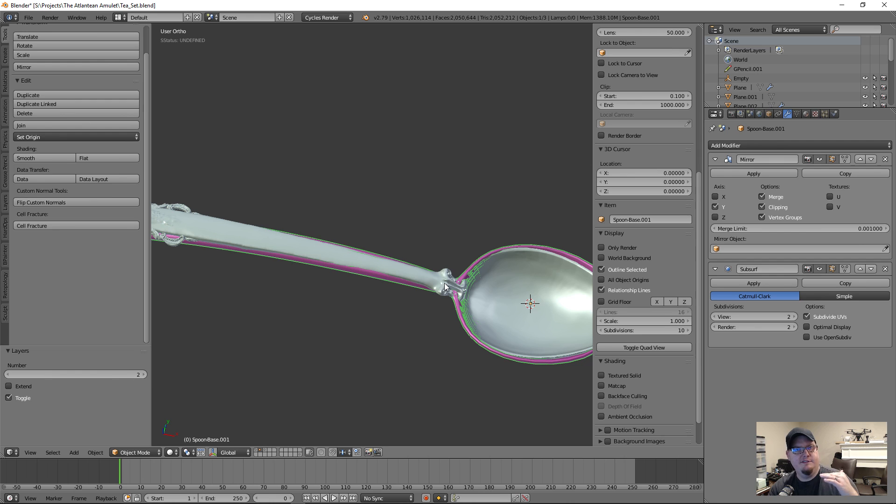
# - In Edit Mode, select the underside bowl vertex near the handle and move it -0.042 along Z
pyautogui.moveTo(488, 303); pyautogui.dragTo(354, 240, button='middle')
pyautogui.press('Tab')
pyautogui.rightClick(354, 241)
pyautogui.press('g')
pyautogui.press('z')
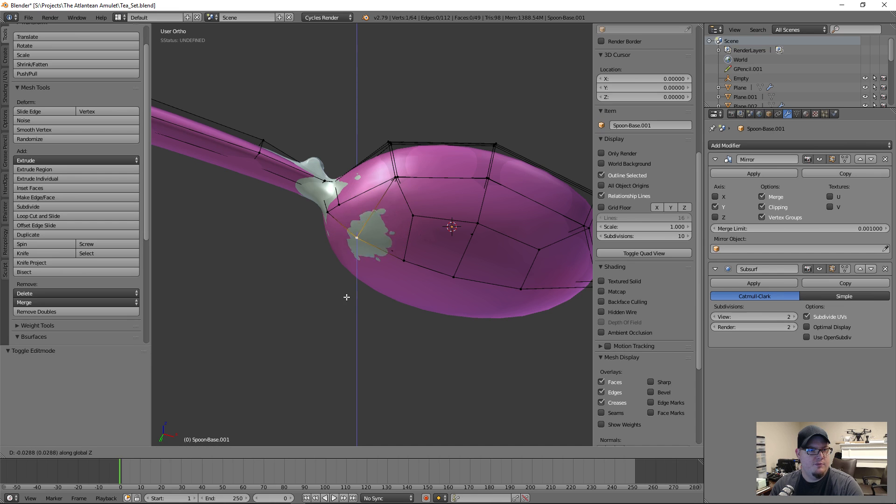
pyautogui.click(346, 309)
pyautogui.moveTo(412, 189); pyautogui.dragTo(392, 303, button='middle')
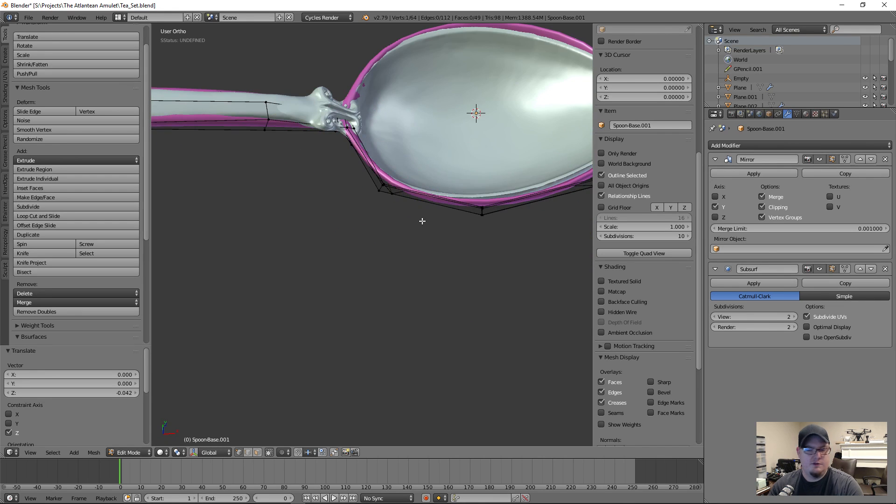
# - From the top view, select the five centerline vertices at the bowl's tip and move them 0.003 along X
pyautogui.press('KP_7')
pyautogui.keyDown('shift'); pyautogui.moveTo(422, 222); pyautogui.dragTo(304, 290, button='middle'); pyautogui.keyUp('shift')
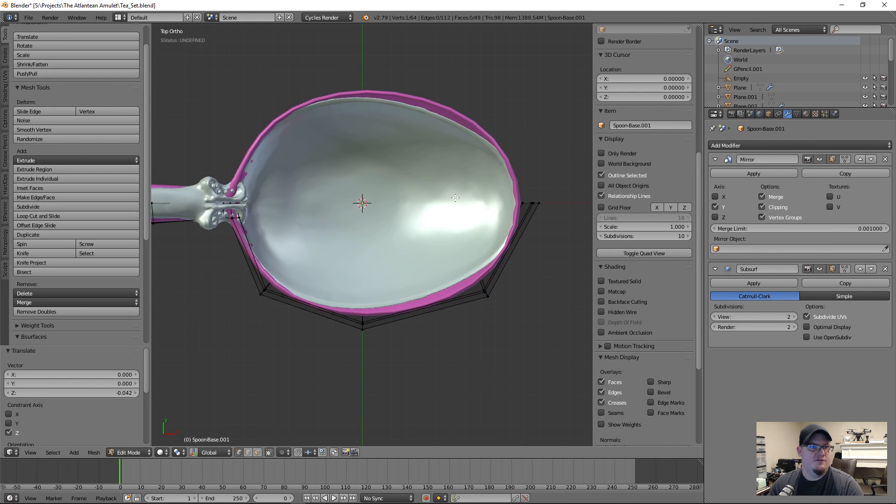
pyautogui.scroll(1, 453, 194)
pyautogui.press('z')
pyautogui.press('a')
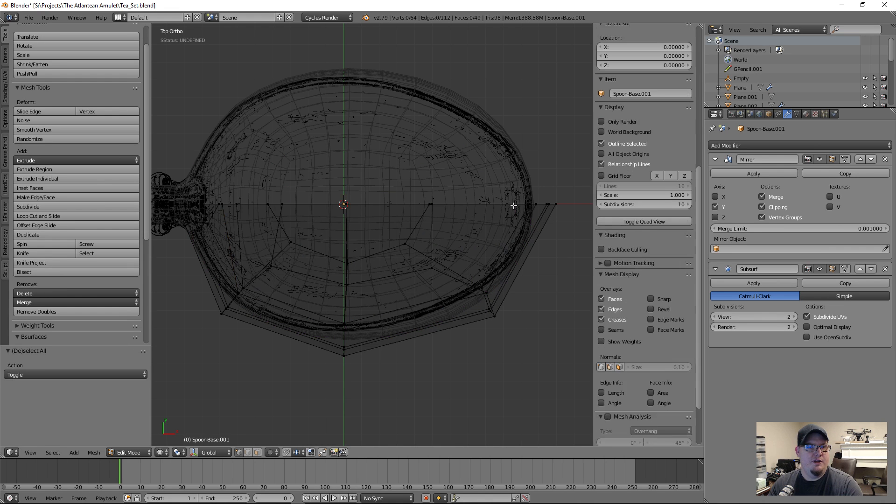
pyautogui.moveTo(490, 190); pyautogui.dragTo(574, 229)
pyautogui.press('z')
pyautogui.press('g')
pyautogui.press('x')
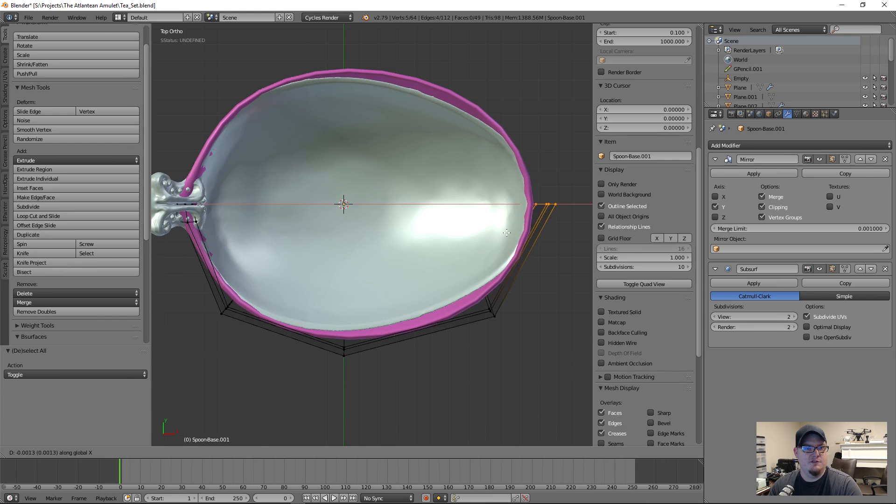
pyautogui.click(495, 233)
# - Reduce the selection to three inner vertices at the bowl's tip and move them -0.018 along X
pyautogui.moveTo(466, 234)
pyautogui.mouseDown(button='middle')
pyautogui.moveTo(442, 192)
pyautogui.moveTo(441, 160)
pyautogui.moveTo(488, 247)
pyautogui.mouseUp(button='middle')
pyautogui.press('z')
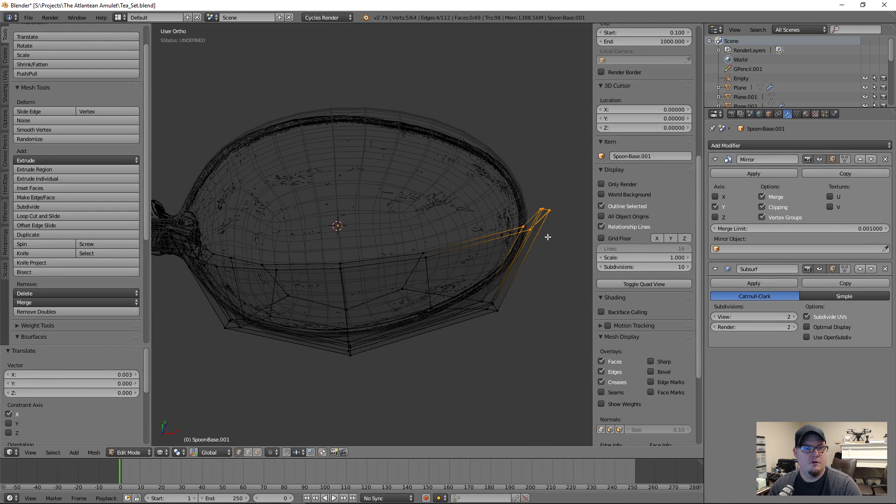
pyautogui.scroll(7, 430, 243)
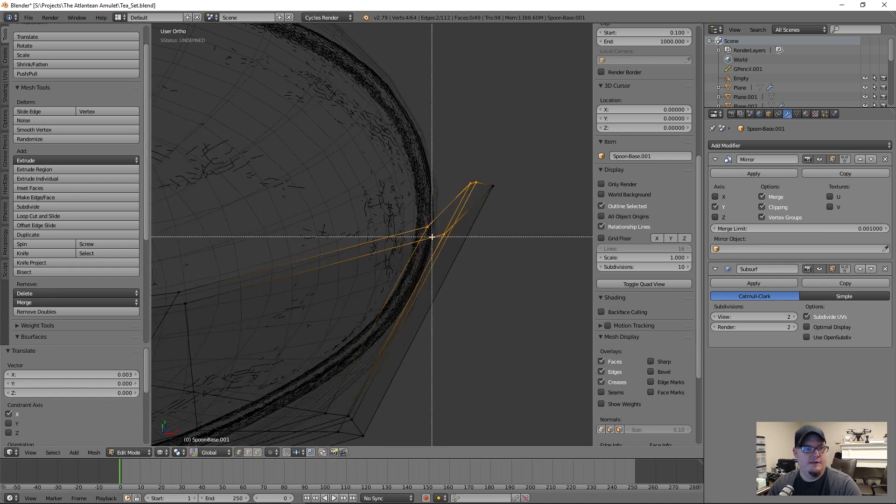
pyautogui.keyDown('shift'); pyautogui.rightClick(447, 227); pyautogui.keyUp('shift')
pyautogui.scroll(-3, 456, 320)
pyautogui.press('z')
pyautogui.press('g')
pyautogui.press('x')
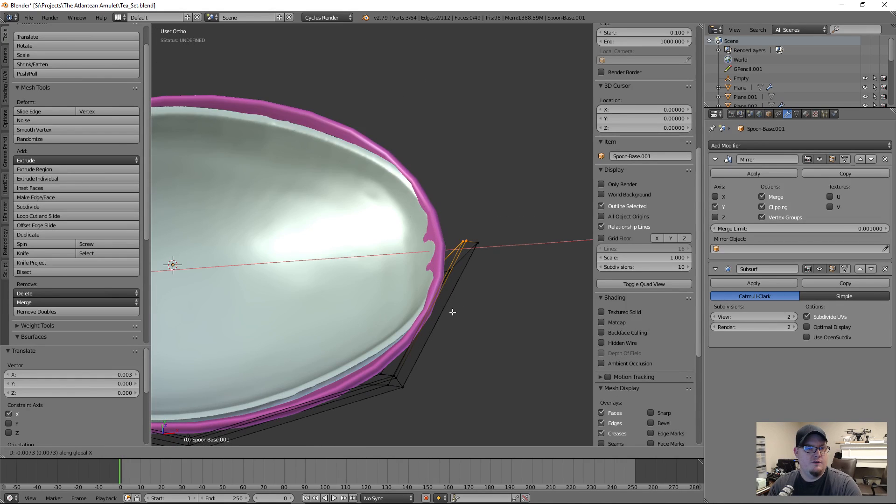
pyautogui.click(450, 312)
pyautogui.moveTo(450, 311); pyautogui.dragTo(435, 220, button='middle')
# - Select the five rim vertices at the bowl's tip-side corner and move them 0.067 along Y
pyautogui.press('z')
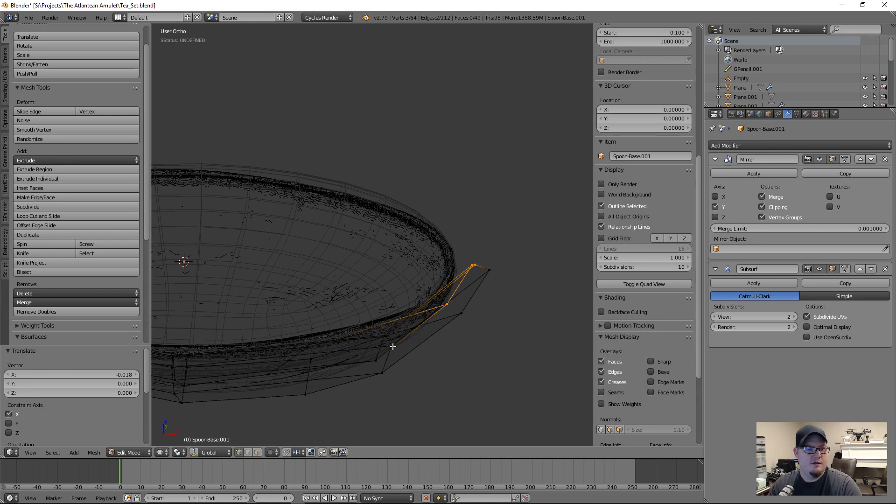
pyautogui.press('a')
pyautogui.press('b')
pyautogui.moveTo(350, 315); pyautogui.dragTo(406, 400)
pyautogui.moveTo(406, 400)
pyautogui.mouseDown(button='middle')
pyautogui.moveTo(405, 292)
pyautogui.moveTo(397, 355)
pyautogui.mouseUp(button='middle')
pyautogui.press('z')
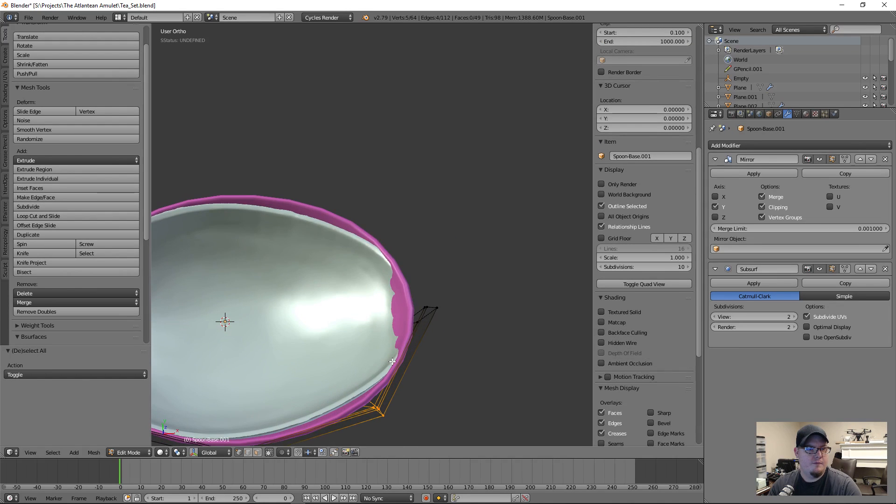
pyautogui.press('g')
pyautogui.press('y')
pyautogui.click(393, 350)
# - Shift the selected corner vertices 0.013 along X and nudge them slightly along Y
pyautogui.press('g')
pyautogui.press('x')
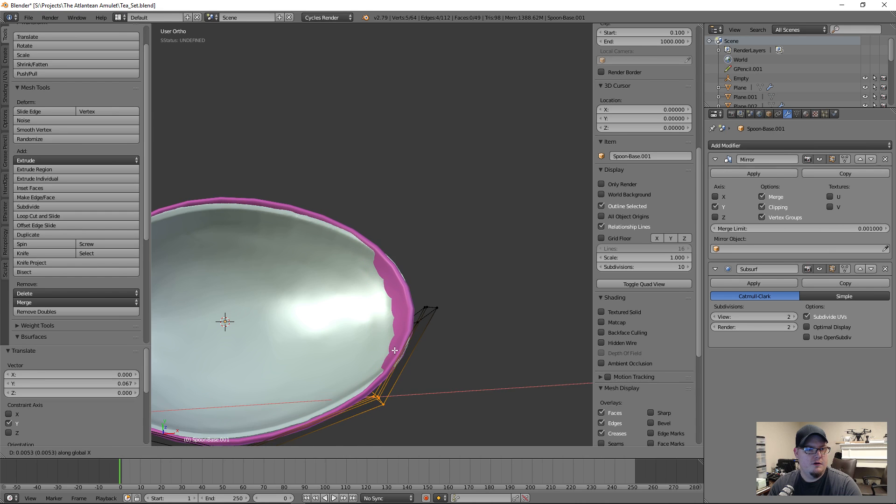
pyautogui.click(396, 349)
pyautogui.press('g')
pyautogui.press('y')
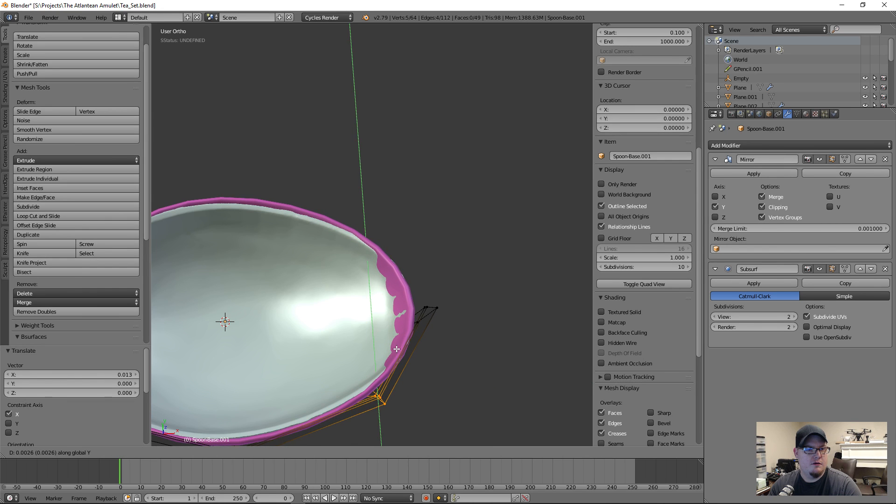
pyautogui.click(397, 349)
# - Select the five rim vertices at the middle of the bowl's side, move them about 0.044 along Y, and readjust them along Y
pyautogui.moveTo(397, 349); pyautogui.dragTo(401, 247, button='middle')
pyautogui.press('z')
pyautogui.press('a')
pyautogui.press('b')
pyautogui.moveTo(337, 211); pyautogui.dragTo(376, 254)
pyautogui.press('z')
pyautogui.moveTo(411, 236)
pyautogui.mouseDown(button='middle')
pyautogui.moveTo(404, 262)
pyautogui.moveTo(360, 116)
pyautogui.moveTo(348, 142)
pyautogui.moveTo(388, 224)
pyautogui.mouseUp(button='middle')
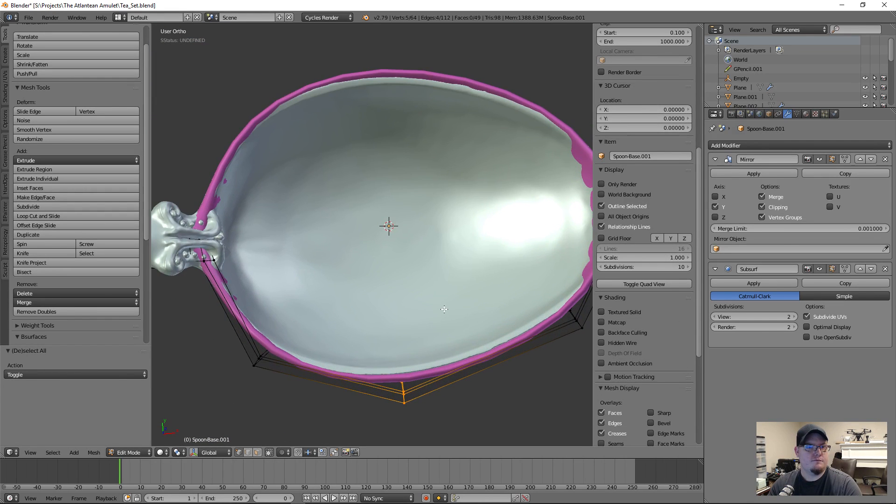
pyautogui.press('g')
pyautogui.press('y')
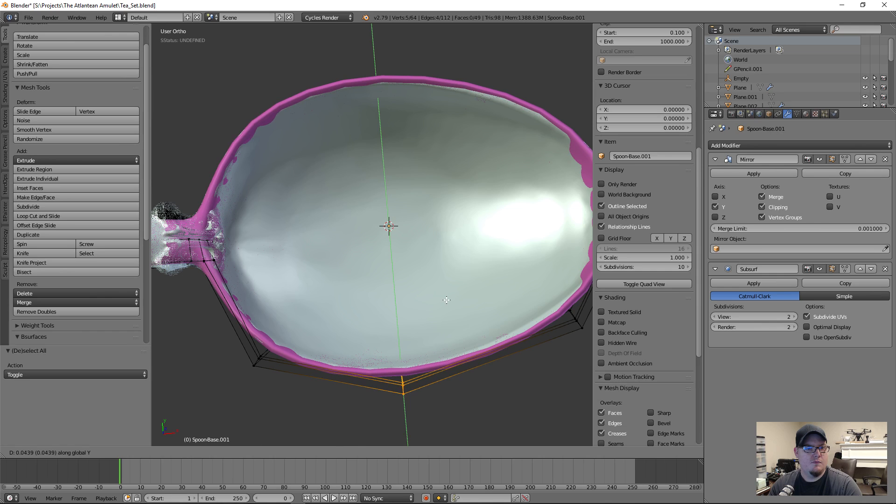
pyautogui.click(447, 300)
pyautogui.moveTo(447, 300)
pyautogui.mouseDown(button='middle')
pyautogui.moveTo(460, 266)
pyautogui.moveTo(479, 292)
pyautogui.moveTo(397, 322)
pyautogui.moveTo(460, 344)
pyautogui.moveTo(452, 338)
pyautogui.moveTo(505, 300)
pyautogui.moveTo(321, 350)
pyautogui.moveTo(344, 288)
pyautogui.moveTo(330, 334)
pyautogui.moveTo(318, 325)
pyautogui.moveTo(329, 319)
pyautogui.moveTo(420, 366)
pyautogui.moveTo(406, 296)
pyautogui.moveTo(420, 266)
pyautogui.moveTo(398, 335)
pyautogui.moveTo(444, 294)
pyautogui.moveTo(422, 314)
pyautogui.mouseUp(button='middle')
pyautogui.press('g')
pyautogui.press('y')
pyautogui.click(481, 294)
# - Box-select rim vertices along the bowl's side in wireframe and adjust their position along Y
pyautogui.scroll(5, 397, 322)
pyautogui.press('z')
pyautogui.press('b')
pyautogui.press('z')
pyautogui.press('g')
pyautogui.press('y')
pyautogui.click(450, 326)
# - Add one centered loop cut across the bowl between the mid-side vertices and the tip-side corner
pyautogui.press('z')
pyautogui.press('a')
pyautogui.hotkey('ctrl', 'r')
pyautogui.click(314, 321)
pyautogui.rightClick(314, 321)
# - Box-select seven vertices on the outer part of the new loop and move them 0.018 along Y
pyautogui.press('z')
pyautogui.scroll(5, 422, 314)
pyautogui.press('z')
pyautogui.press('b')
pyautogui.moveTo(257, 96); pyautogui.dragTo(381, 268, button='middle')
pyautogui.scroll(-2, 363, 303)
pyautogui.moveTo(417, 306)
pyautogui.mouseDown(button='middle')
pyautogui.moveTo(405, 304)
pyautogui.moveTo(410, 311)
pyautogui.mouseUp(button='middle')
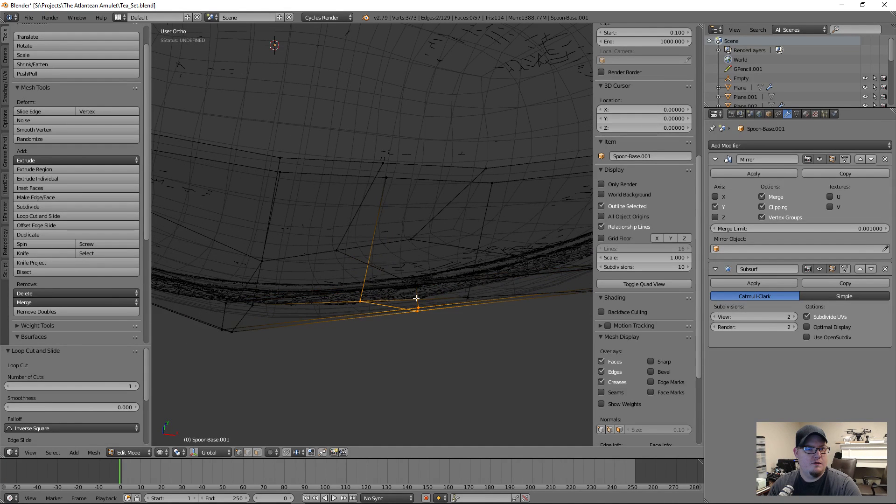
pyautogui.press('z')
pyautogui.press('z')
pyautogui.moveTo(337, 246); pyautogui.dragTo(415, 331)
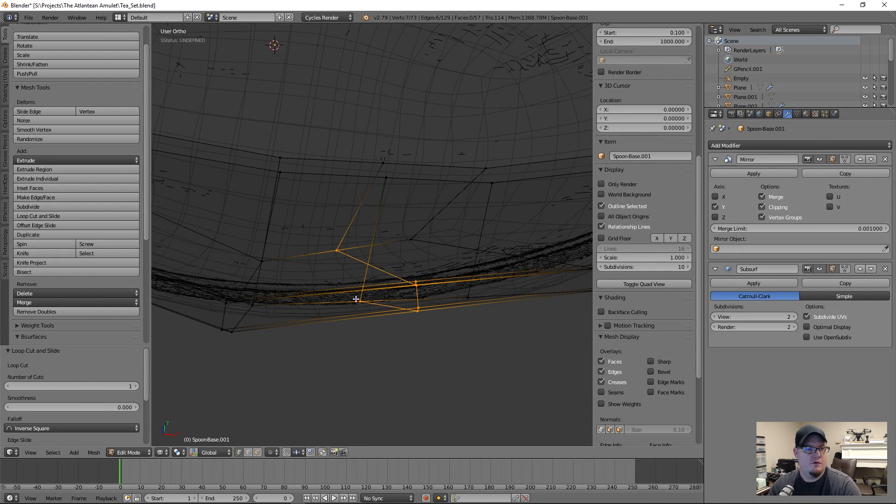
pyautogui.press('z')
pyautogui.press('g')
pyautogui.press('y')
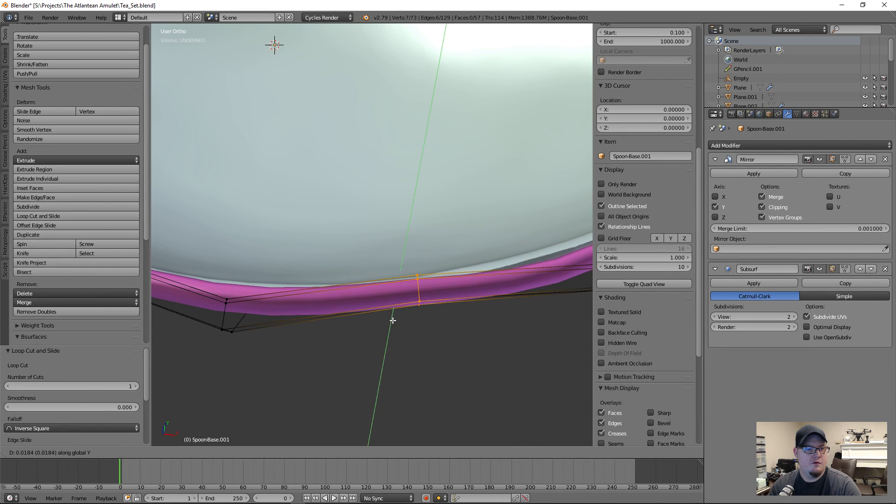
pyautogui.click(393, 320)
# - Select the single new loop vertex inside the bowl, adjust it along Y, and move it 0.077 along X
pyautogui.press('z')
pyautogui.press('b')
pyautogui.moveTo(310, 231); pyautogui.dragTo(395, 268, button='middle')
pyautogui.rightClick(340, 247)
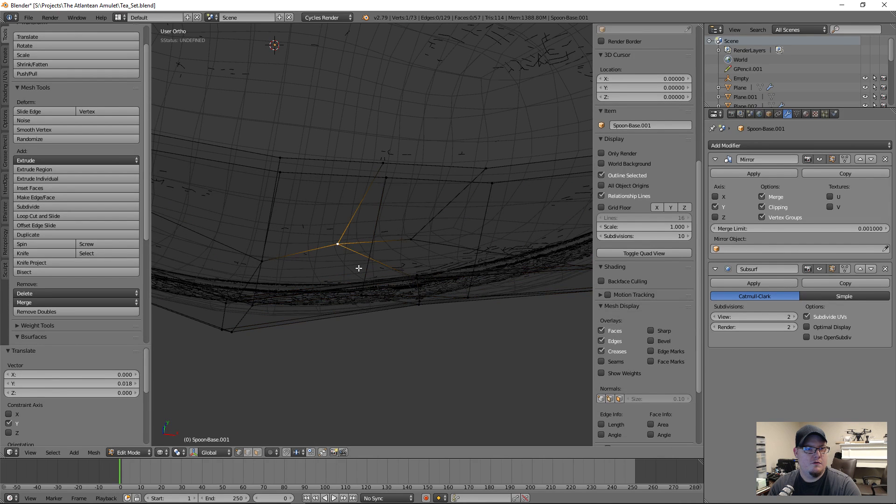
pyautogui.press('g')
pyautogui.press('y')
pyautogui.click(396, 276)
pyautogui.press('g')
pyautogui.press('x')
pyautogui.click(444, 239)
# - Examine the new loop and the mesh's fit along the bowl's side in solid and wireframe views
pyautogui.scroll(-3, 420, 323)
pyautogui.moveTo(426, 348); pyautogui.dragTo(424, 251, button='middle')
pyautogui.press('z')
pyautogui.scroll(-2, 460, 255)
pyautogui.moveTo(471, 374)
pyautogui.keyDown('shift'); pyautogui.mouseDown(button='middle')
pyautogui.moveTo(449, 247)
pyautogui.moveTo(437, 310)
pyautogui.mouseUp(button='middle'); pyautogui.keyUp('shift')
pyautogui.press('z')
pyautogui.press('z')
pyautogui.press('z')
pyautogui.scroll(5, 416, 271)
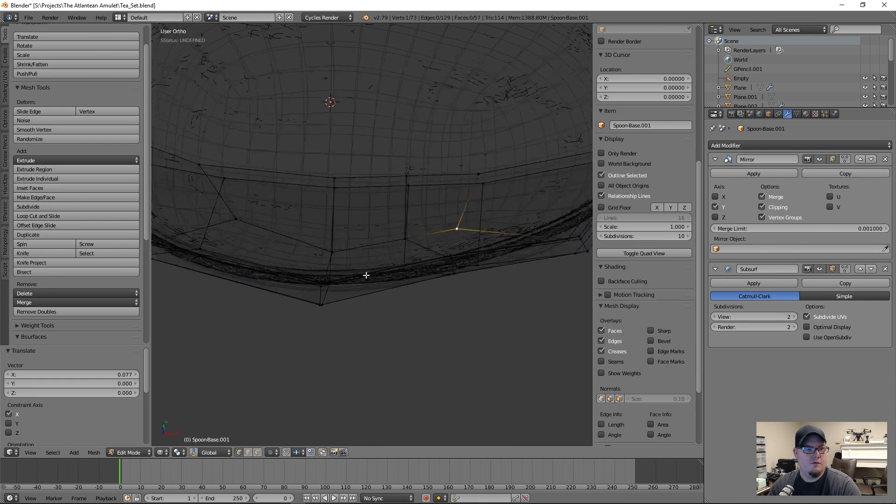
# - Select the five rim vertices of the new loop on the bowl's side and move them about 0.005 along Y
pyautogui.press('z')
pyautogui.press('b')
pyautogui.moveTo(463, 262); pyautogui.dragTo(521, 312)
pyautogui.keyDown('shift'); pyautogui.moveTo(456, 285); pyautogui.dragTo(371, 302, button='middle'); pyautogui.keyUp('shift')
pyautogui.keyDown('shift'); pyautogui.rightClick(385, 398); pyautogui.keyUp('shift')
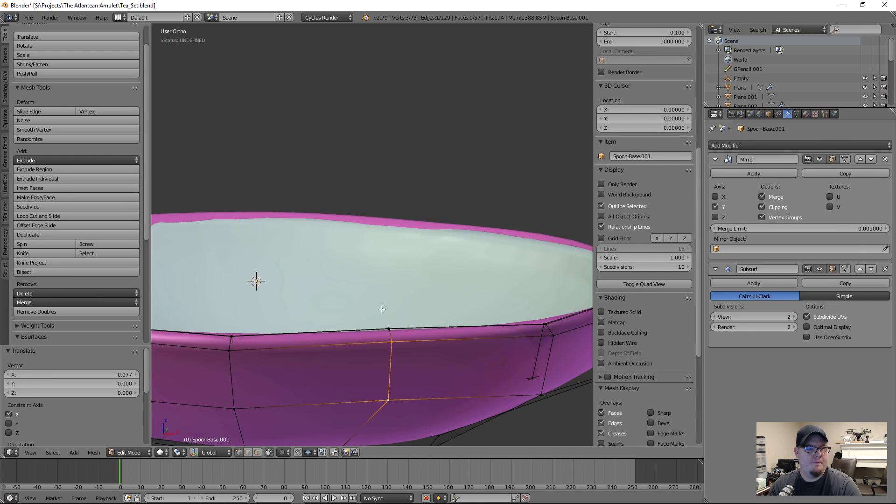
pyautogui.press('z')
pyautogui.moveTo(384, 400)
pyautogui.mouseDown(button='middle')
pyautogui.moveTo(381, 245)
pyautogui.moveTo(387, 292)
pyautogui.mouseUp(button='middle')
pyautogui.press('KP_Decimal')
pyautogui.press('z')
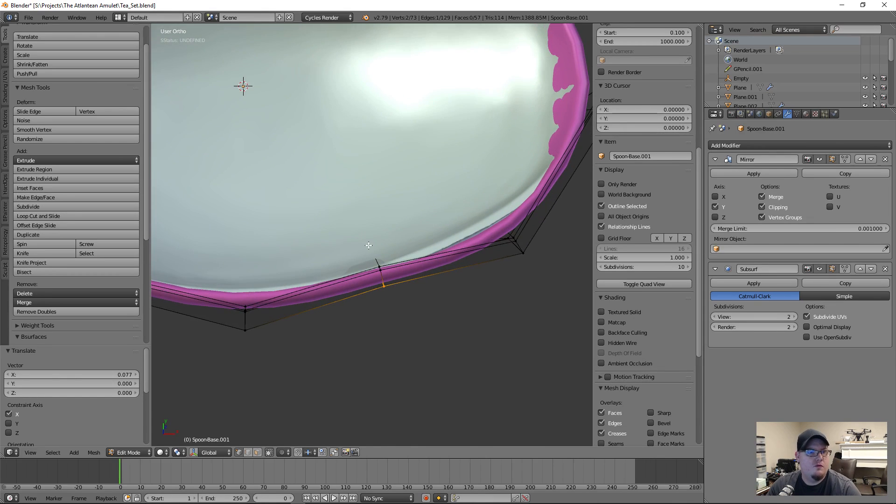
pyautogui.scroll(1, 369, 246)
pyautogui.press('z')
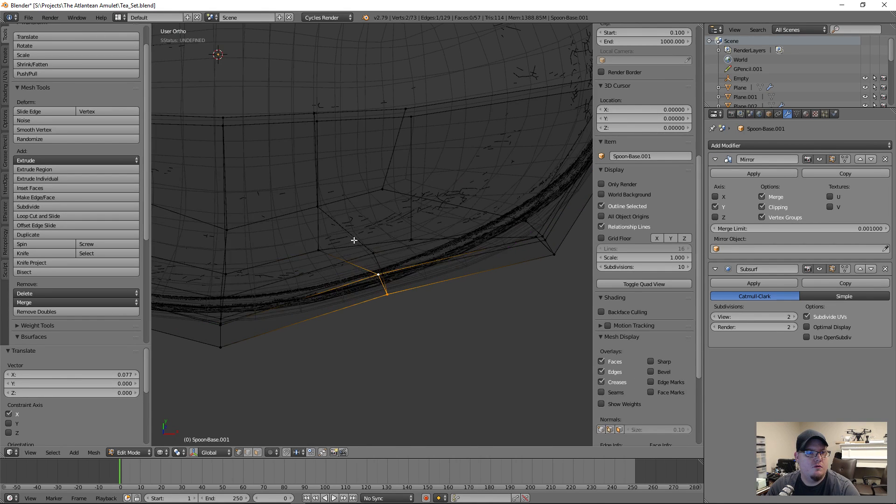
pyautogui.press('z')
pyautogui.moveTo(424, 330); pyautogui.dragTo(417, 320, button='middle')
pyautogui.press('g')
pyautogui.press('y')
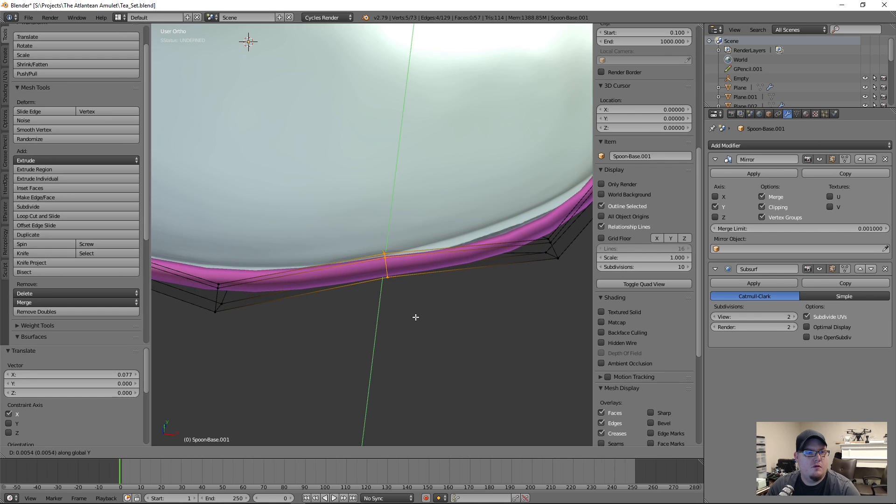
pyautogui.click(415, 316)
# - Move the new loop's rim vertices -0.001 along X and 0.008 along Y
pyautogui.moveTo(422, 356); pyautogui.dragTo(427, 281, button='middle')
pyautogui.press('g')
pyautogui.click(425, 300)
pyautogui.press('g')
pyautogui.press('y')
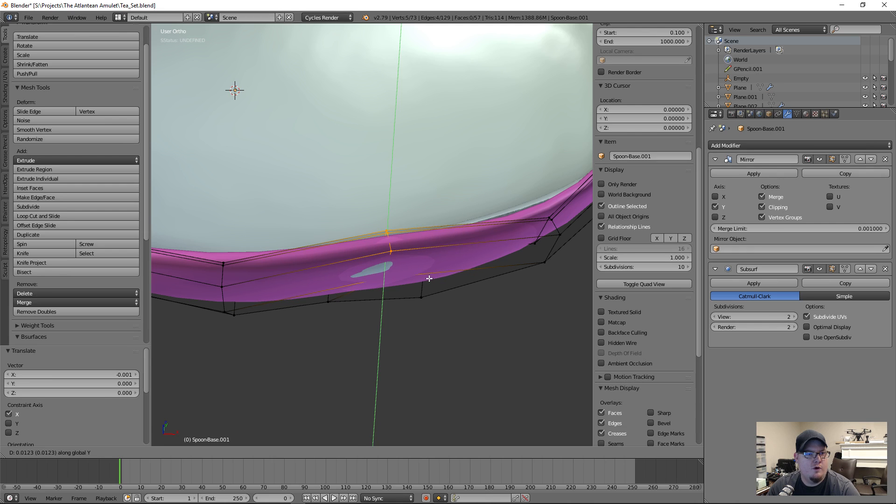
pyautogui.click(429, 279)
pyautogui.moveTo(429, 279); pyautogui.dragTo(418, 337, button='middle')
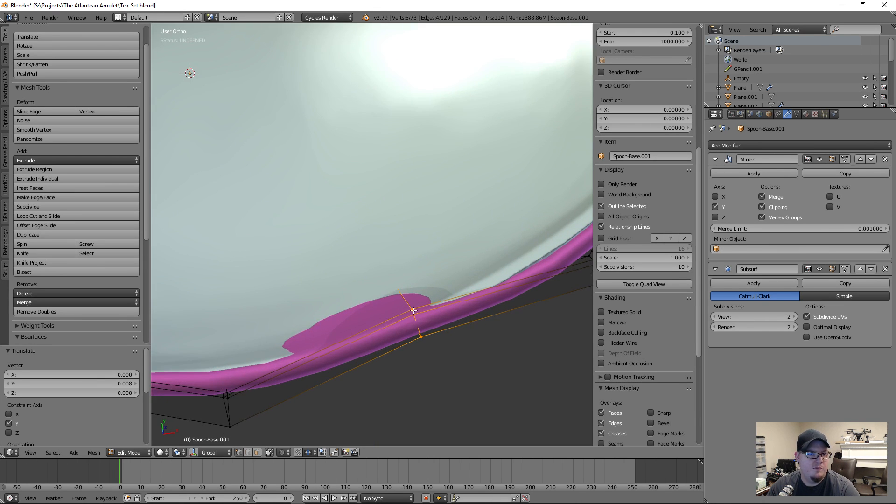
pyautogui.scroll(-1, 413, 311)
# - Select the five vertices at the bowl's tip-side corner and move them about 0.011 along Y
pyautogui.moveTo(496, 310); pyautogui.dragTo(400, 310, button='middle')
pyautogui.press('z')
pyautogui.press('a')
pyautogui.press('b')
pyautogui.moveTo(410, 260); pyautogui.dragTo(479, 343)
pyautogui.press('z')
pyautogui.press('g')
pyautogui.press('y')
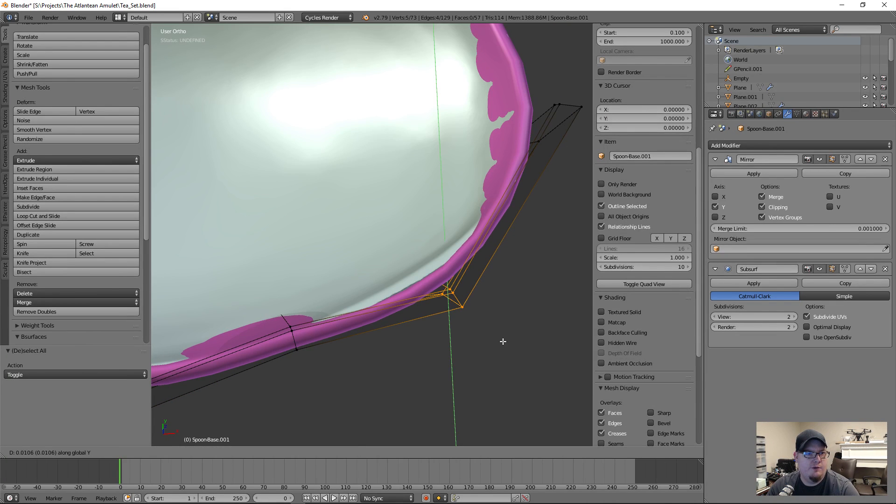
pyautogui.click(502, 342)
# - Move the selected tip-side corner vertices a further 0.041 along Y
pyautogui.press('g')
pyautogui.press('x')
pyautogui.press('Escape')
pyautogui.press('g')
pyautogui.press('y')
pyautogui.click(507, 324)
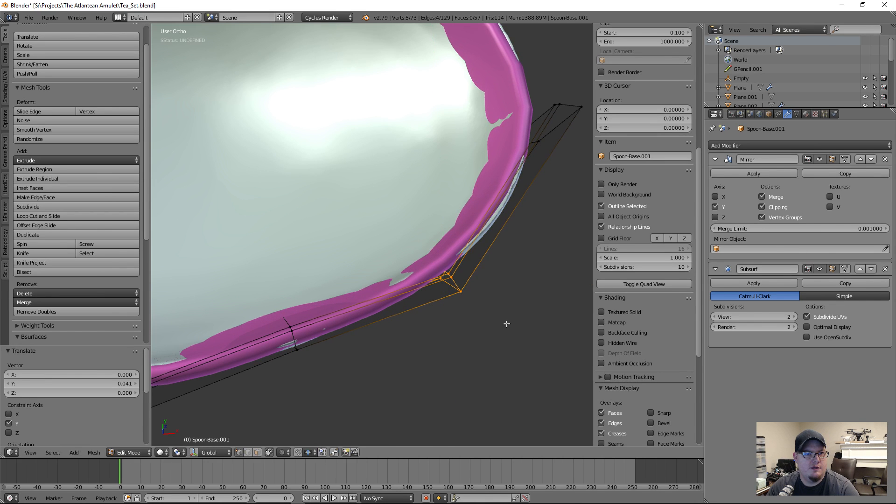
pyautogui.press('g')
pyautogui.press('x')
pyautogui.press('Escape')
# - Move the selected tip-side corner vertices 0.008 along Y and 0.011 along X
pyautogui.press('g')
pyautogui.press('y')
pyautogui.click(512, 320)
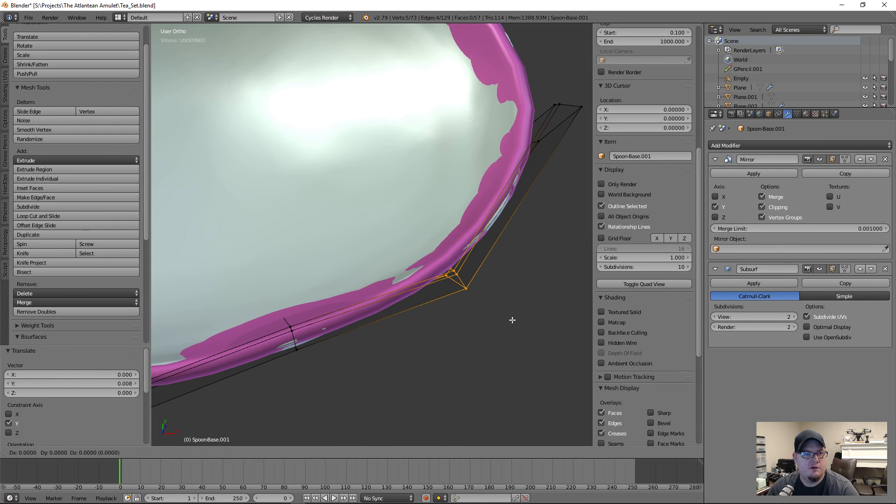
pyautogui.press('g')
pyautogui.press('x')
pyautogui.click(517, 319)
# - Select the single vertex below the rim on the bowl's outer side and move it in the negative Y direction
pyautogui.moveTo(419, 362); pyautogui.dragTo(401, 284, button='middle')
pyautogui.rightClick(307, 391)
pyautogui.moveTo(306, 391); pyautogui.dragTo(280, 384, button='middle')
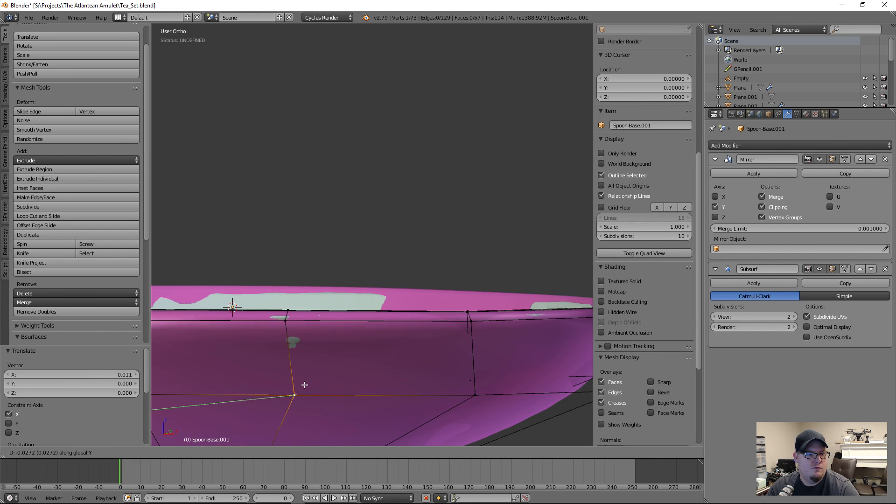
# - Examine how the low-poly spoon mesh fits the sculpt around the handle joint and along the bowl
pyautogui.scroll(-4, 338, 362)
pyautogui.press('a')
pyautogui.moveTo(375, 322); pyautogui.dragTo(414, 289, button='middle')
pyautogui.scroll(-4, 332, 279)
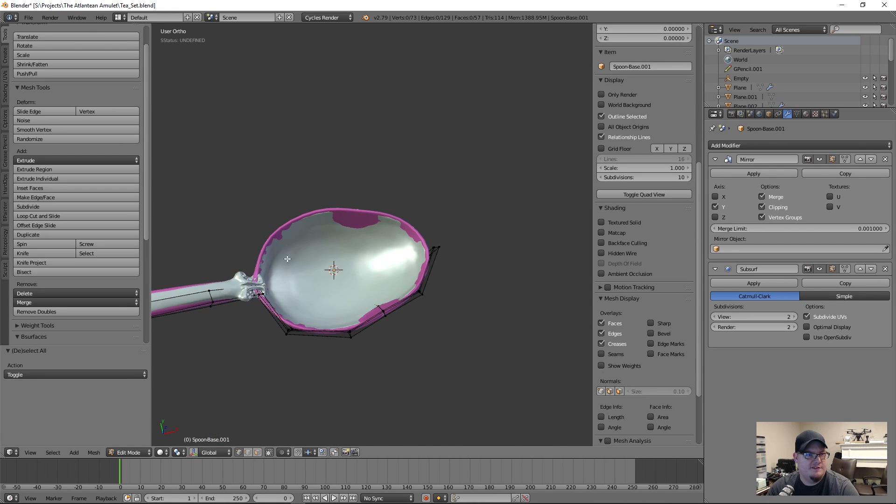
pyautogui.scroll(6, 265, 285)
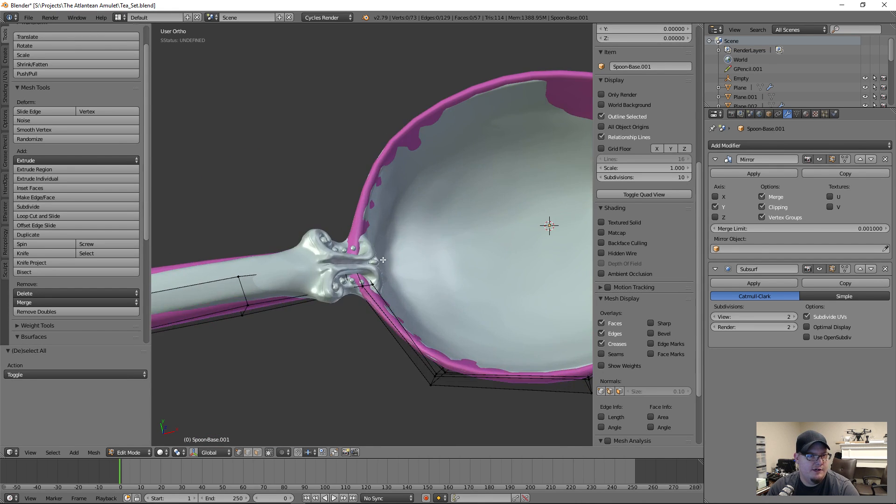
pyautogui.scroll(-3, 386, 271)
pyautogui.keyDown('shift'); pyautogui.moveTo(392, 294); pyautogui.dragTo(303, 267, button='middle'); pyautogui.keyUp('shift')
pyautogui.moveTo(303, 266); pyautogui.dragTo(376, 293, button='middle')
pyautogui.scroll(2, 389, 249)
pyautogui.moveTo(481, 312); pyautogui.dragTo(461, 307, button='middle')
# - Select the row of three inner vertices along the bowl's centreline and raise them 0.039 along Z
pyautogui.press('z')
pyautogui.scroll(3, 362, 368)
pyautogui.moveTo(413, 342); pyautogui.dragTo(417, 280, button='middle')
pyautogui.press('z')
pyautogui.press('z')
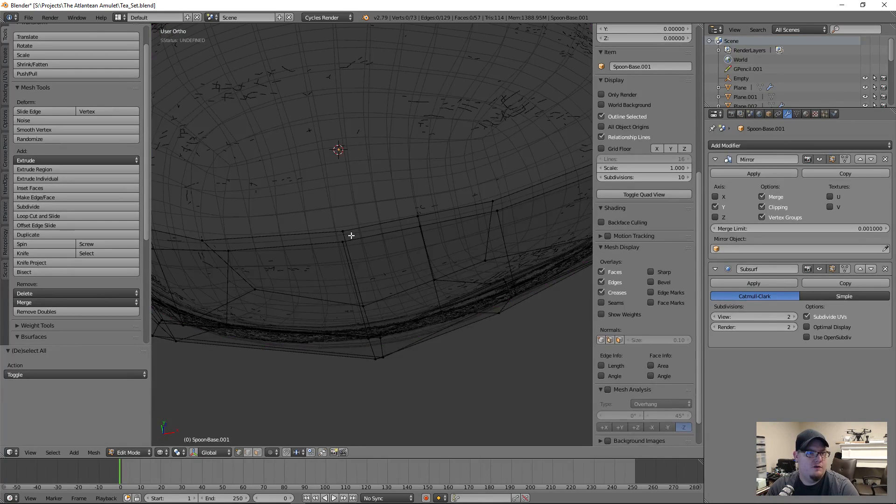
pyautogui.rightClick(343, 232)
pyautogui.moveTo(386, 224); pyautogui.dragTo(456, 195, button='middle')
pyautogui.keyDown('ctrl'); pyautogui.rightClick(460, 171); pyautogui.keyUp('ctrl')
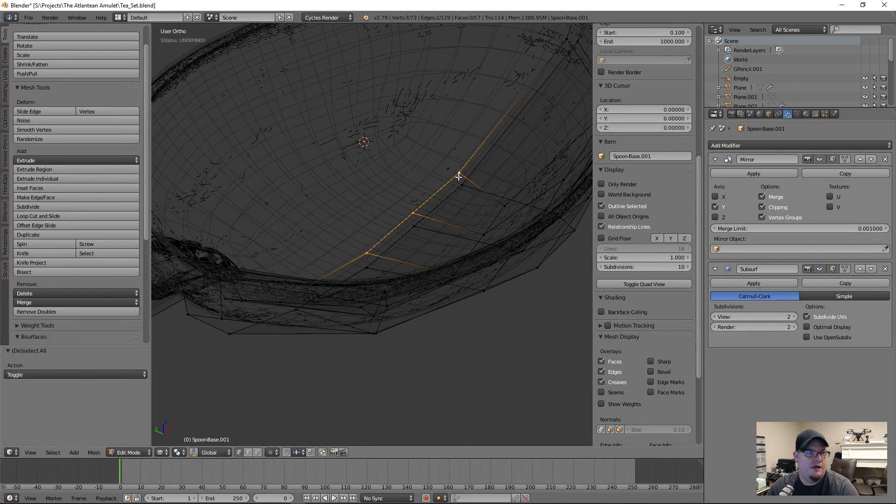
pyautogui.press('z')
pyautogui.press('g')
pyautogui.press('z')
pyautogui.click(452, 245)
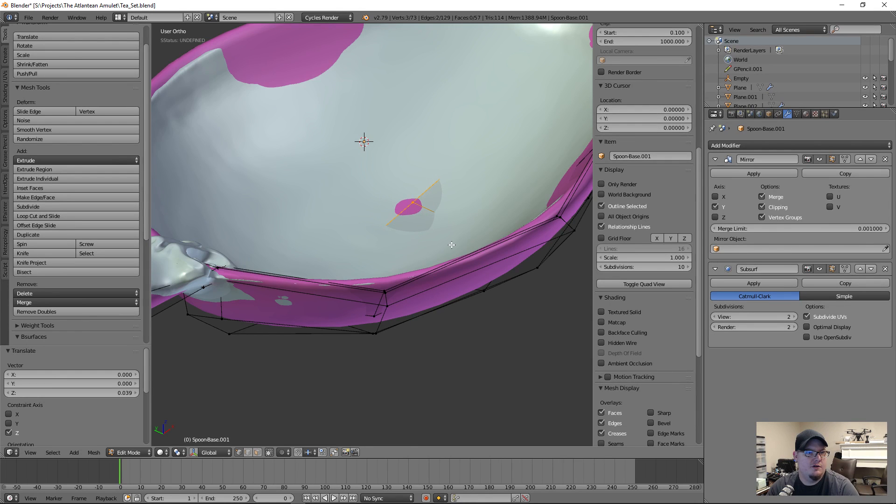
# - Drop the middle vertex from the selection and raise the two outer centreline vertices 0.028 along Z
pyautogui.keyDown('shift'); pyautogui.rightClick(413, 202); pyautogui.keyUp('shift')
pyautogui.press('g')
pyautogui.press('z')
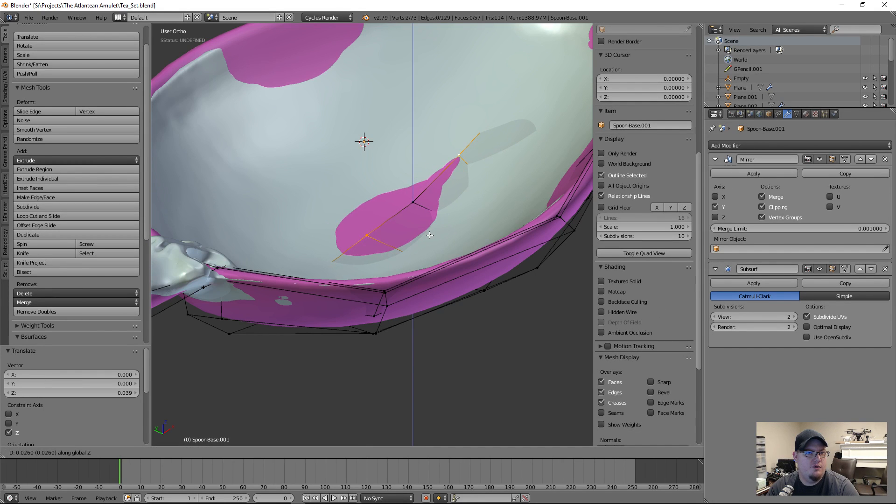
pyautogui.click(430, 235)
# - Select the single inner bowl vertex nearest the tip and move it -0.166 along X
pyautogui.press('z')
pyautogui.moveTo(513, 112); pyautogui.dragTo(388, 280, button='middle')
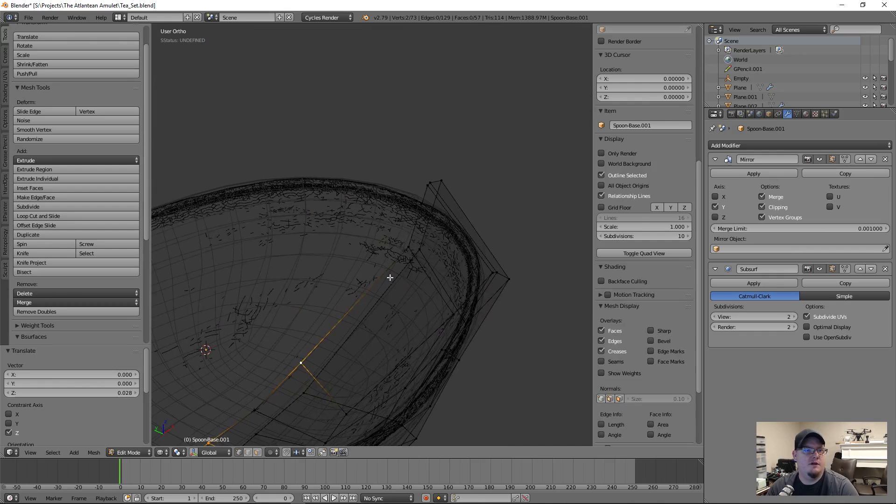
pyautogui.moveTo(409, 245)
pyautogui.mouseDown(button='middle')
pyautogui.moveTo(370, 282)
pyautogui.moveTo(422, 306)
pyautogui.mouseUp(button='middle')
pyautogui.press('z')
pyautogui.press('g')
pyautogui.press('y')
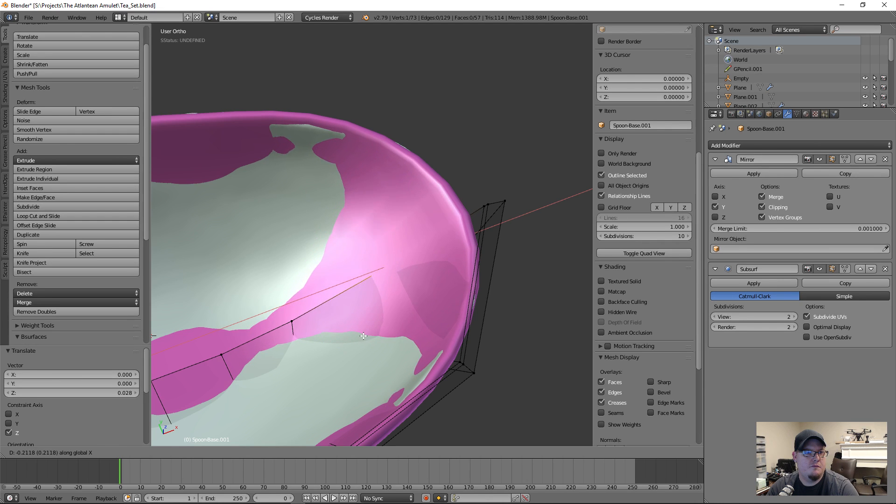
pyautogui.click(373, 319)
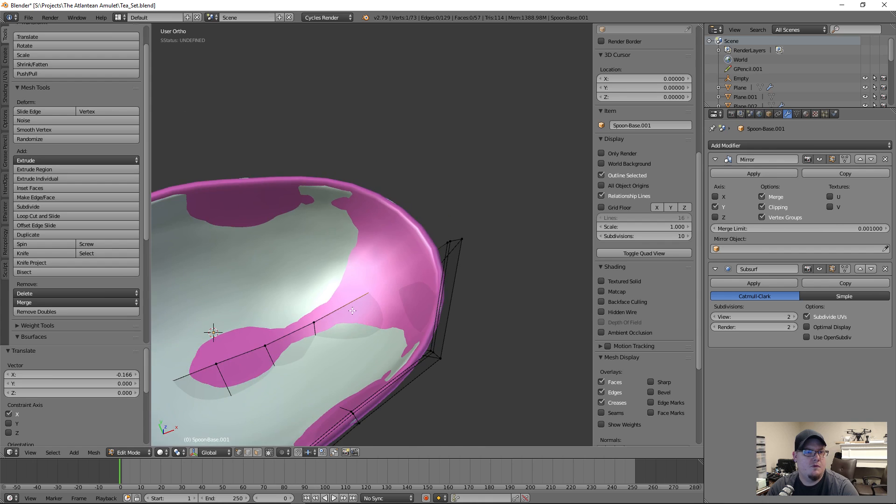
# - Slide the inner vertex beside the centreline near the bowl's tip along its edge
pyautogui.press('z')
pyautogui.moveTo(373, 319); pyautogui.dragTo(448, 271, button='middle')
pyautogui.moveTo(427, 344); pyautogui.dragTo(410, 349, button='middle')
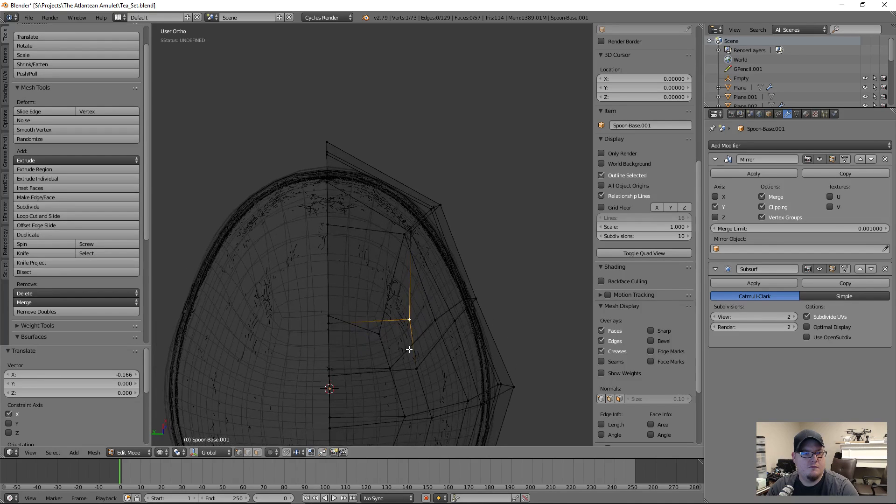
pyautogui.press('z')
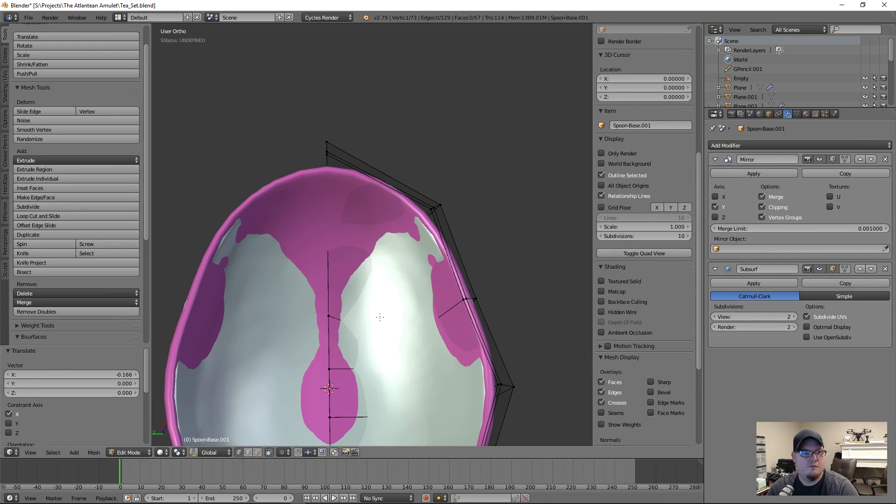
pyautogui.hotkey('shift', 'v')
pyautogui.click(374, 310)
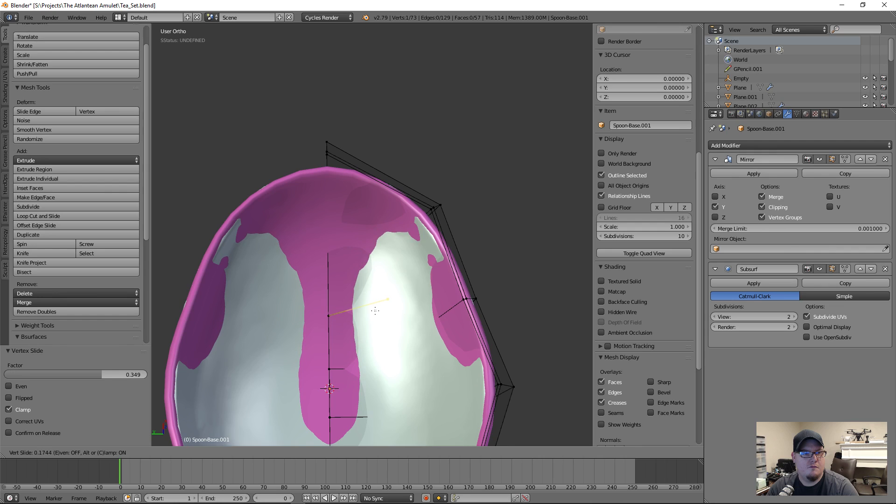
pyautogui.moveTo(374, 310); pyautogui.dragTo(371, 307, button='middle')
pyautogui.press('z')
pyautogui.press('z')
pyautogui.press('g')
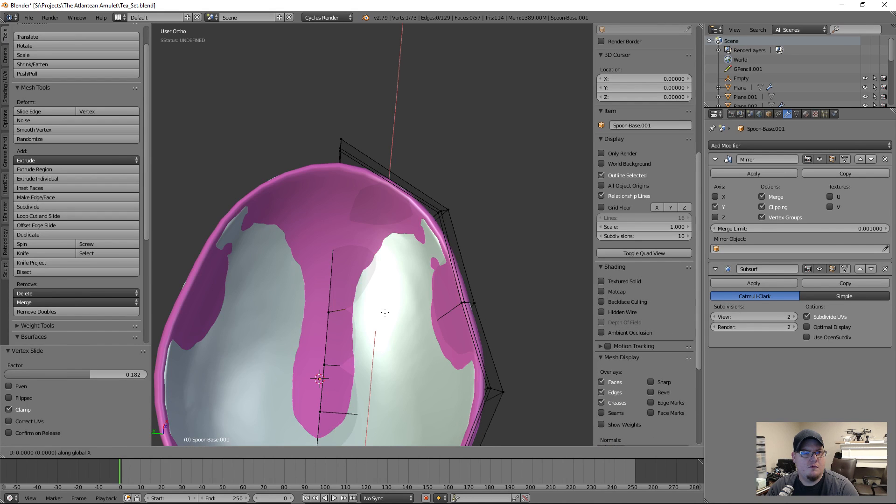
pyautogui.press('Escape')
pyautogui.press('y')
# - Raise the inner vertex beside the centreline 0.043 along Z towards the sculpted bowl surface
pyautogui.moveTo(388, 321); pyautogui.dragTo(413, 322, button='middle')
pyautogui.scroll(3, 375, 322)
pyautogui.press('z')
pyautogui.press('z')
pyautogui.press('g')
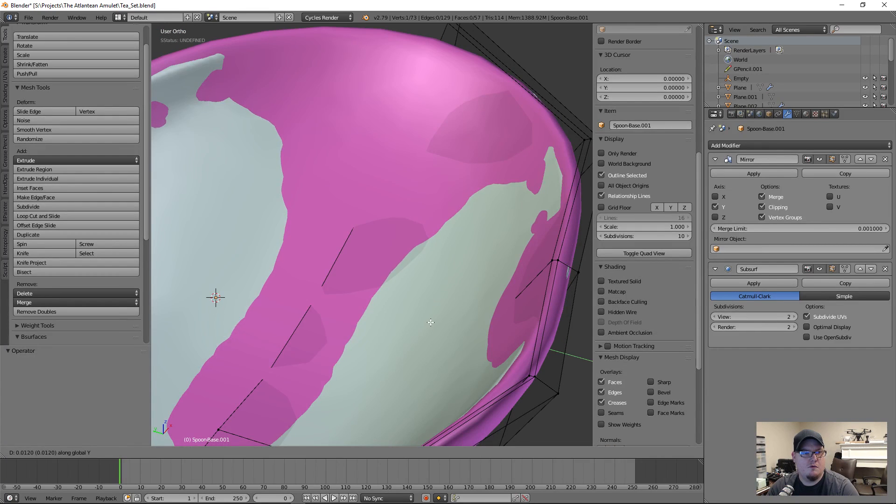
pyautogui.press('z')
pyautogui.click(427, 303)
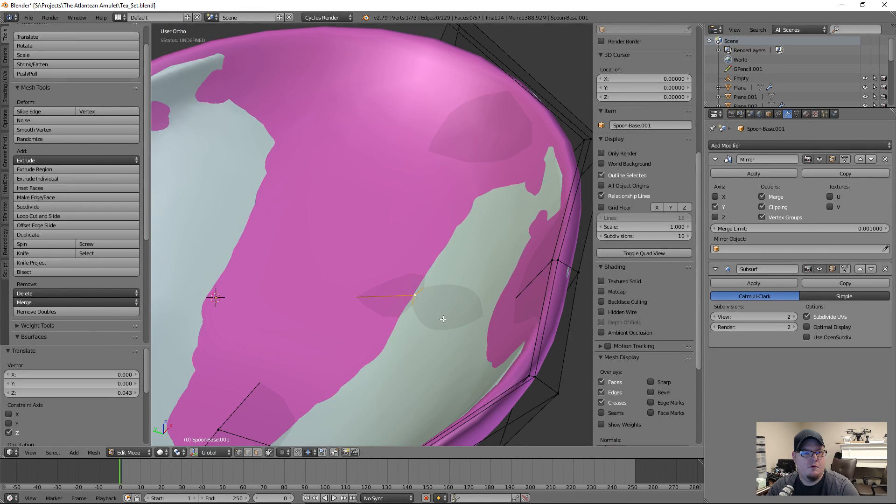
# - Select the inner bowl vertex between the centreline and the side rim and raise it 0.067 along Z
pyautogui.press('z')
pyautogui.scroll(-3, 431, 305)
pyautogui.moveTo(431, 305); pyautogui.dragTo(443, 342, button='middle')
pyautogui.moveTo(441, 423); pyautogui.dragTo(400, 409, button='middle')
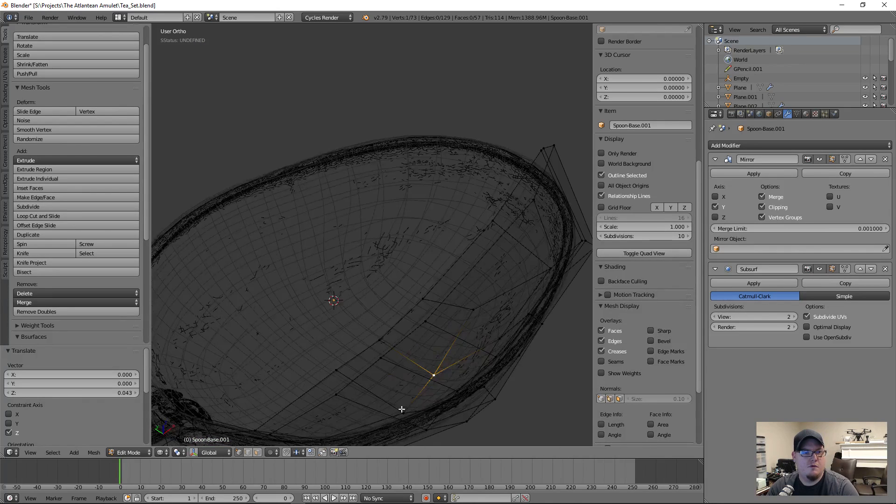
pyautogui.press('z')
pyautogui.press('g')
pyautogui.press('z')
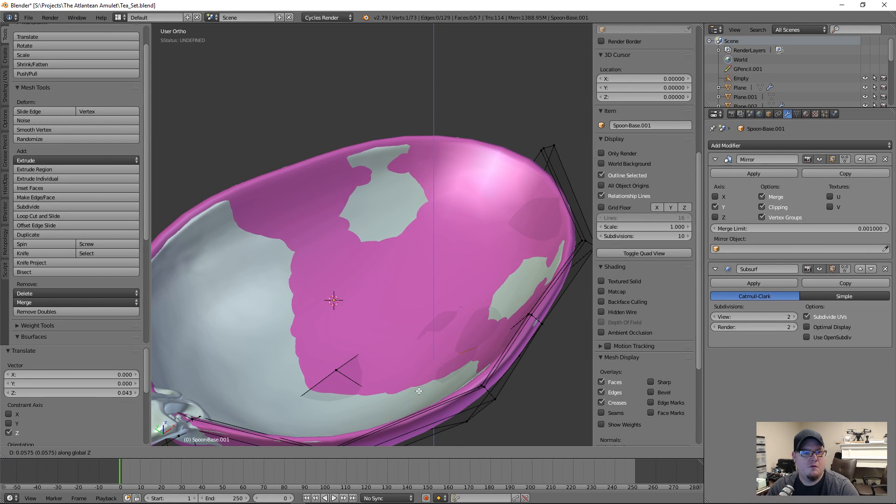
pyautogui.click(420, 389)
# - Move the raised inner vertex near the bowl's side rim -0.013 along Y
pyautogui.moveTo(421, 388); pyautogui.dragTo(512, 372, button='middle')
pyautogui.press('z')
pyautogui.press('z')
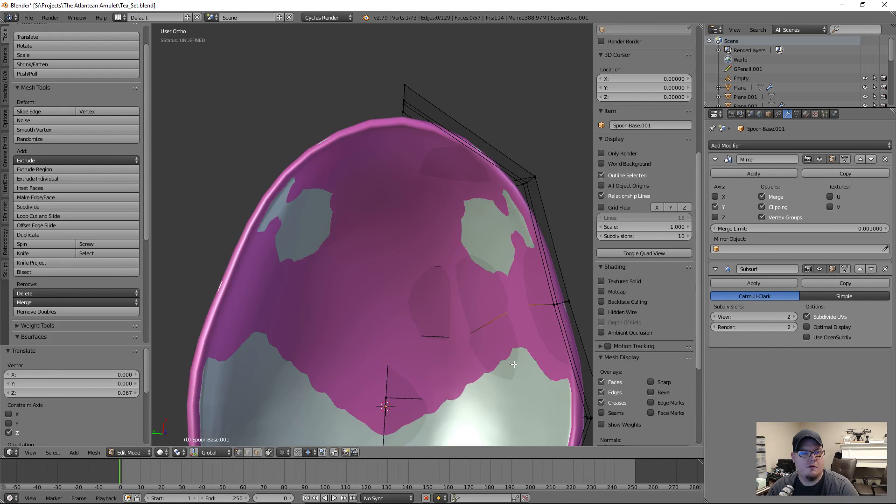
pyautogui.press('g')
pyautogui.press('y')
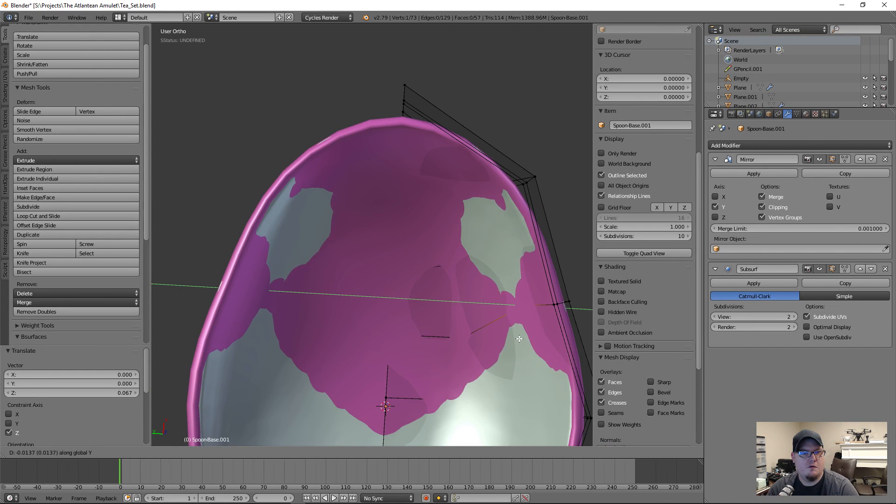
pyautogui.click(520, 340)
# - Select the inner bowl vertex below the rim corner near the tip and move it 0.078 along Y
pyautogui.press('z')
pyautogui.press('z')
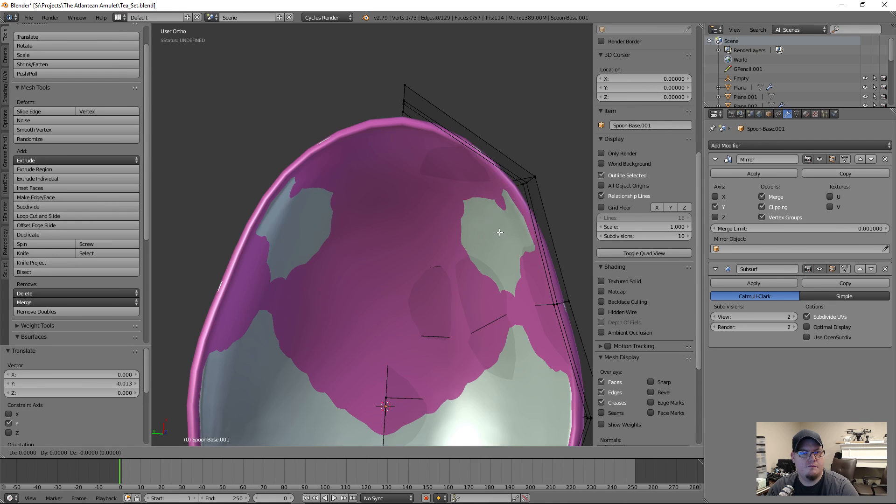
pyautogui.press('g')
pyautogui.press('y')
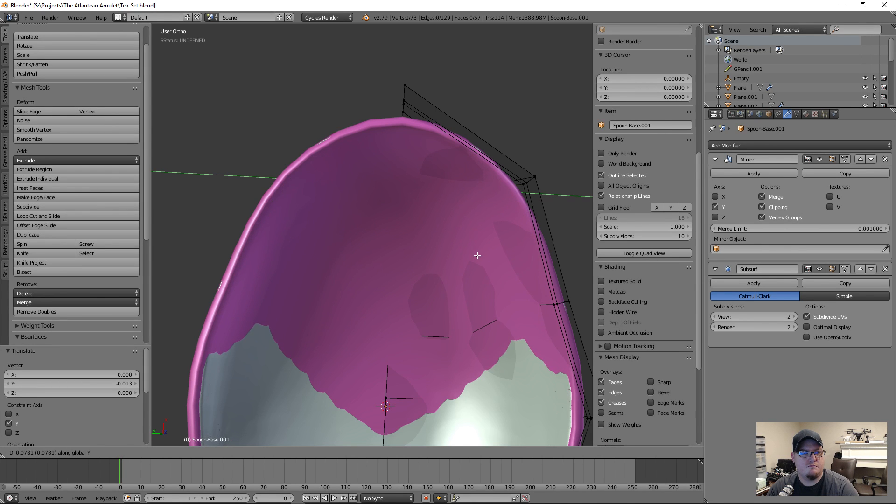
pyautogui.click(477, 255)
# - Select the inner vertex on the bowl's side wall and move it about 0.04 along Y
pyautogui.moveTo(477, 256)
pyautogui.mouseDown(button='middle')
pyautogui.moveTo(403, 277)
pyautogui.moveTo(394, 296)
pyautogui.moveTo(362, 282)
pyautogui.moveTo(375, 263)
pyautogui.moveTo(364, 246)
pyautogui.mouseUp(button='middle')
pyautogui.press('z')
pyautogui.press('z')
pyautogui.press('g')
pyautogui.press('y')
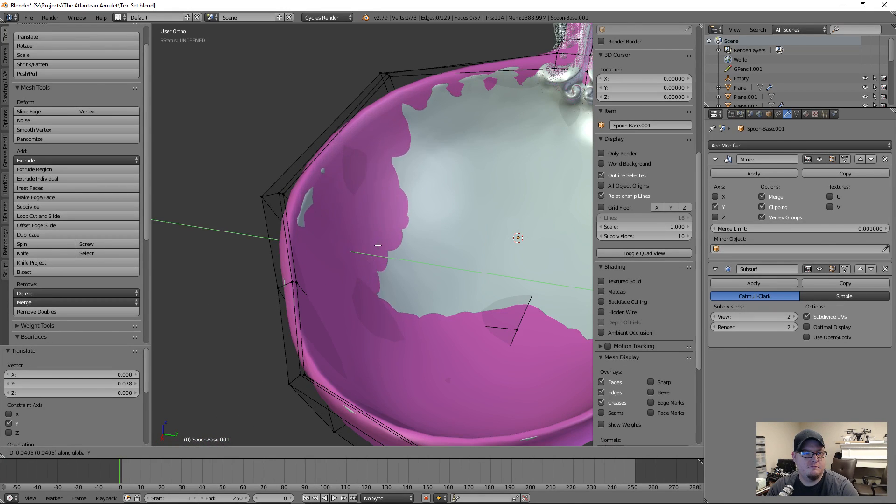
pyautogui.click(378, 244)
# - Select the two inner vertices at the widest rim corner and move them 0.008 along Y
pyautogui.keyDown('shift'); pyautogui.rightClick(283, 191); pyautogui.keyUp('shift')
pyautogui.press('g')
pyautogui.press('y')
pyautogui.click(327, 207)
# - Select the outer rim vertex just beyond the widest corner towards the tip and move it -0.012 along Y
pyautogui.keyDown('shift'); pyautogui.moveTo(447, 233); pyautogui.dragTo(443, 301, button='middle'); pyautogui.keyUp('shift')
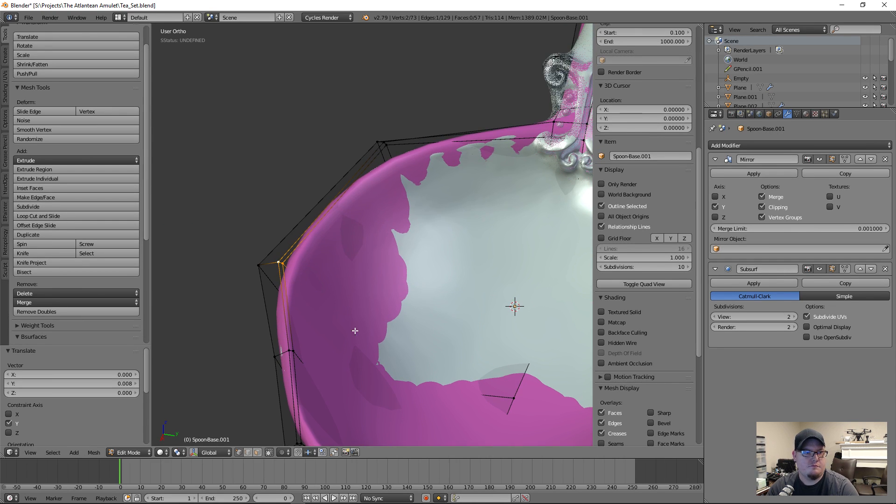
pyautogui.rightClick(263, 360)
pyautogui.press('g')
pyautogui.press('y')
pyautogui.click(259, 359)
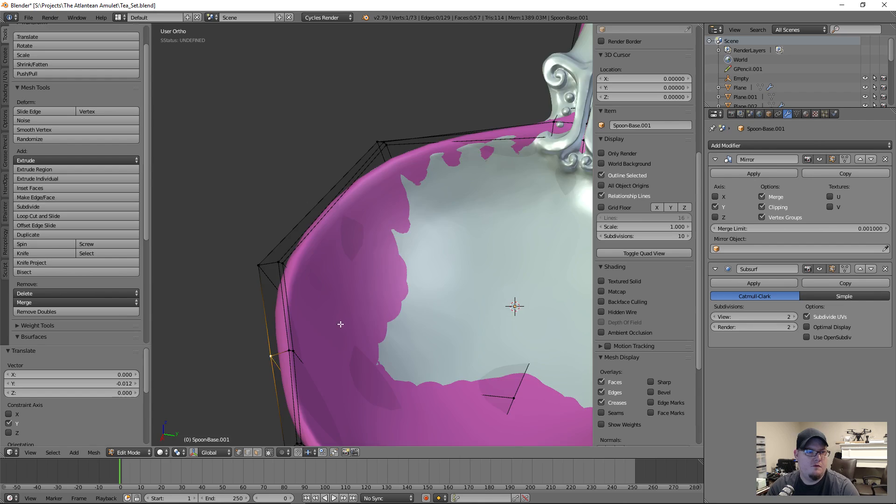
# - Select the inner centreline vertex at the middle of the bowl and raise it along Z
pyautogui.scroll(-3, 424, 292)
pyautogui.scroll(2, 424, 314)
pyautogui.moveTo(423, 291)
pyautogui.mouseDown(button='middle')
pyautogui.moveTo(427, 316)
pyautogui.moveTo(460, 286)
pyautogui.moveTo(520, 326)
pyautogui.moveTo(553, 286)
pyautogui.moveTo(583, 297)
pyautogui.moveTo(559, 296)
pyautogui.mouseUp(button='middle')
pyautogui.press('z')
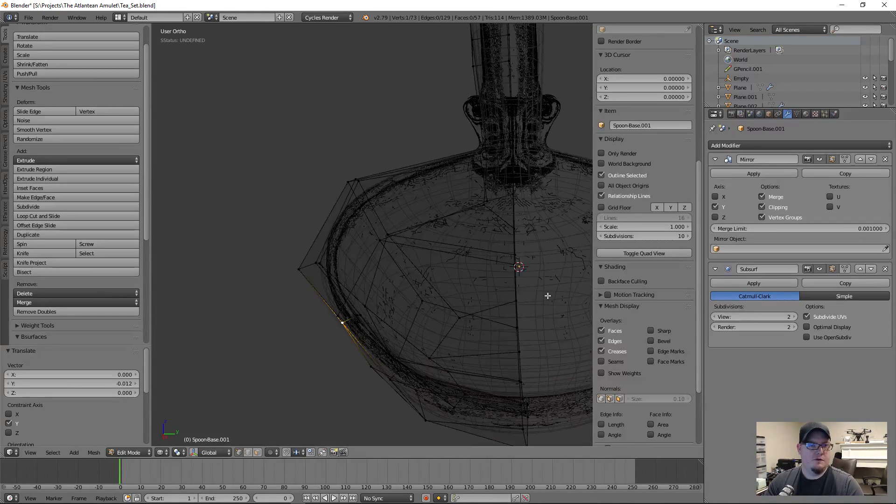
pyautogui.press('z')
pyautogui.press('g')
pyautogui.press('z')
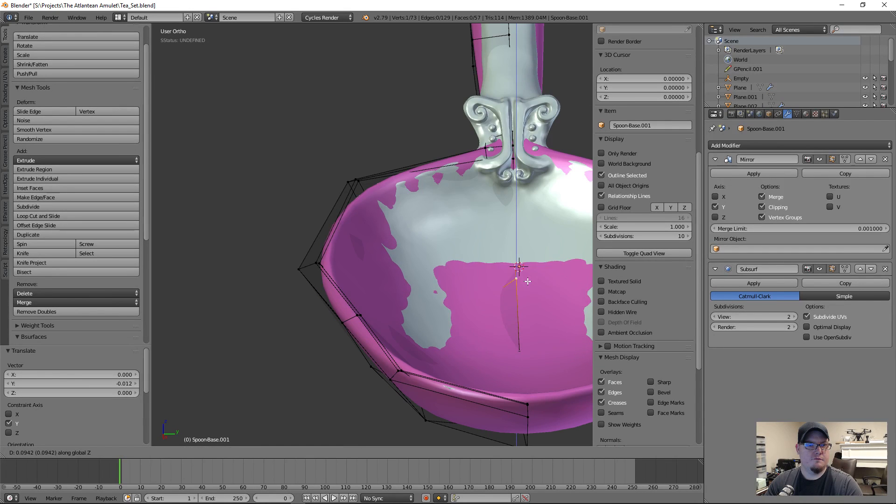
pyautogui.click(530, 289)
# - Raise the neighbouring inner bowl vertex beside the centreline along Z
pyautogui.press('z')
pyautogui.press('g')
pyautogui.press('z')
pyautogui.click(461, 296)
# - Select the inner side-wall vertex towards the handle and move it 0.013 along Y
pyautogui.press('z')
pyautogui.moveTo(479, 297); pyautogui.dragTo(470, 304, button='middle')
pyautogui.press('z')
pyautogui.moveTo(443, 210)
pyautogui.mouseDown(button='middle')
pyautogui.moveTo(444, 256)
pyautogui.moveTo(400, 240)
pyautogui.mouseUp(button='middle')
pyautogui.press('z')
pyautogui.press('g')
pyautogui.press('y')
pyautogui.click(437, 260)
# - Select the two inner bowl vertices just below the handle ornament and raise them 0.026 along Z
pyautogui.press('z')
pyautogui.moveTo(476, 168); pyautogui.dragTo(539, 178, button='middle')
pyautogui.keyDown('shift'); pyautogui.rightClick(490, 166); pyautogui.keyUp('shift')
pyautogui.press('z')
pyautogui.press('g')
pyautogui.press('z')
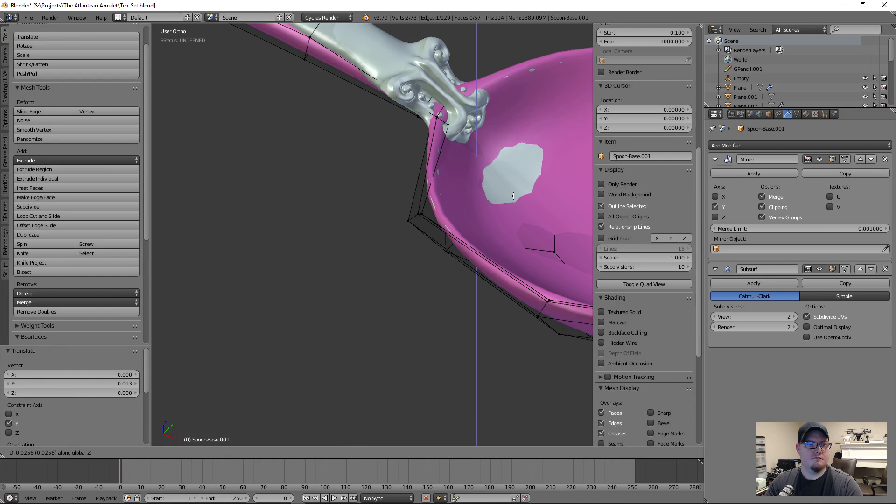
pyautogui.click(514, 196)
# - Raise the single inner vertex at the exposed sculpt patch about 0.021 along Z and return to Object Mode
pyautogui.press('z')
pyautogui.rightClick(516, 194)
pyautogui.press('z')
pyautogui.press('g')
pyautogui.press('z')
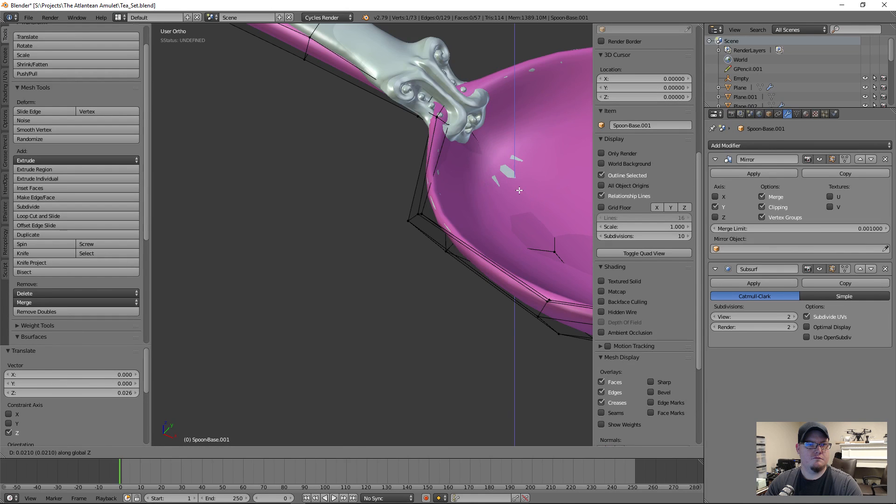
pyautogui.click(520, 190)
pyautogui.moveTo(520, 190); pyautogui.dragTo(367, 78, button='middle')
pyautogui.press('a')
pyautogui.press('Tab')
# - Inspect the ornament joining the handle and bowl from the front and the side
pyautogui.moveTo(405, 282)
pyautogui.mouseDown(button='middle')
pyautogui.moveTo(332, 273)
pyautogui.moveTo(356, 201)
pyautogui.moveTo(220, 252)
pyautogui.moveTo(374, 338)
pyautogui.moveTo(421, 282)
pyautogui.moveTo(408, 283)
pyautogui.mouseUp(button='middle')
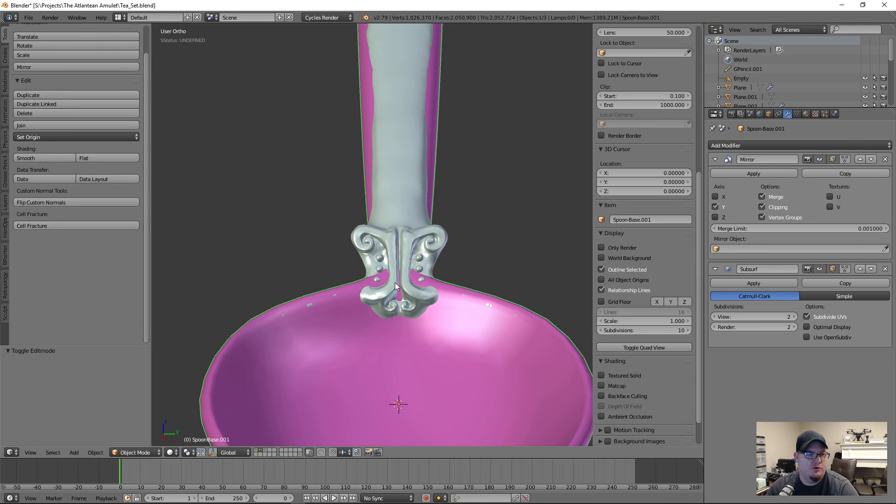
pyautogui.scroll(3, 417, 232)
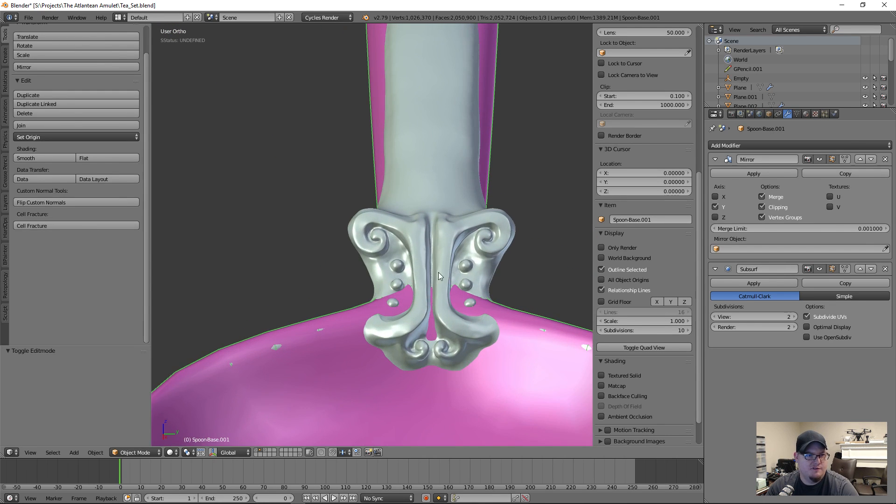
pyautogui.moveTo(439, 273); pyautogui.dragTo(375, 292, button='middle')
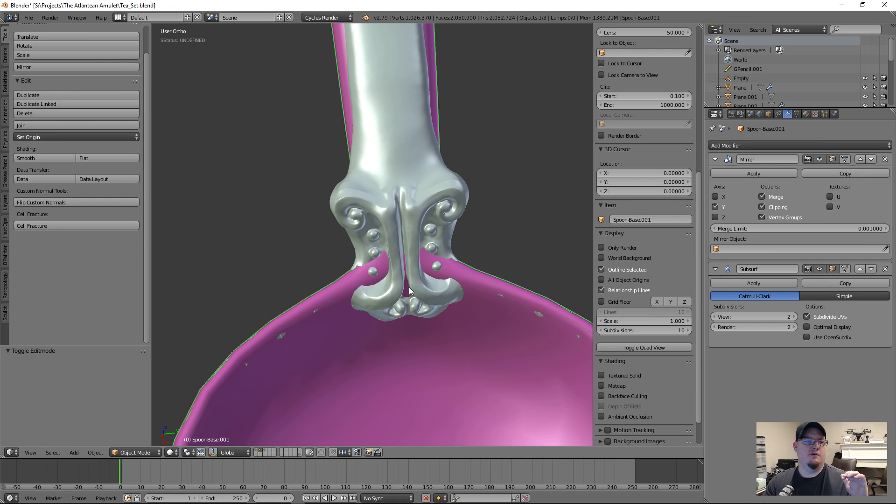
pyautogui.moveTo(410, 310); pyautogui.dragTo(400, 287, button='middle')
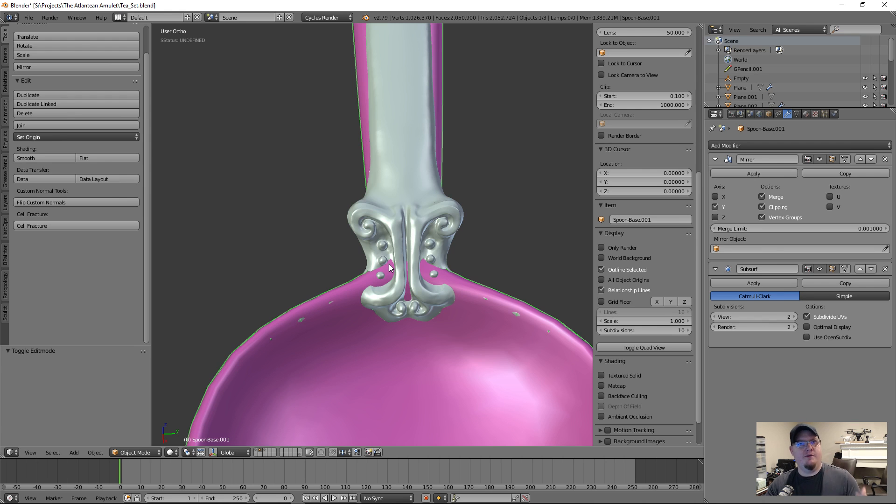
pyautogui.moveTo(336, 308); pyautogui.dragTo(364, 313, button='middle')
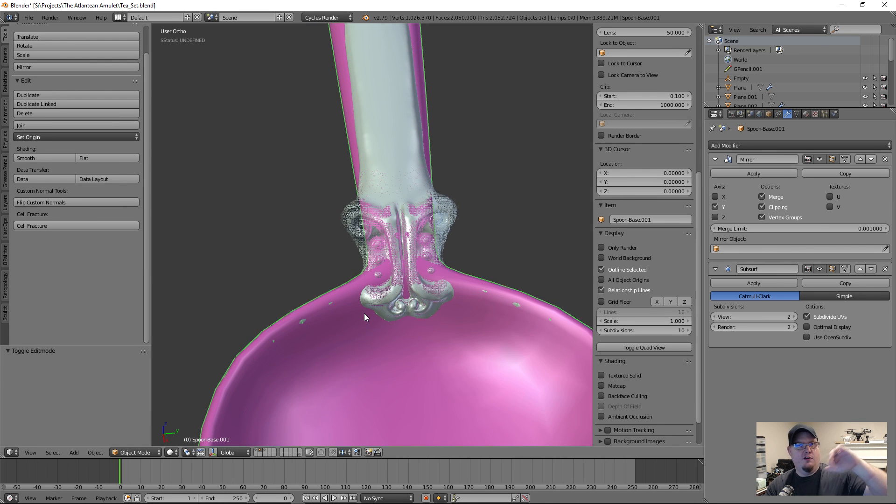
pyautogui.moveTo(366, 315); pyautogui.dragTo(390, 315, button='middle')
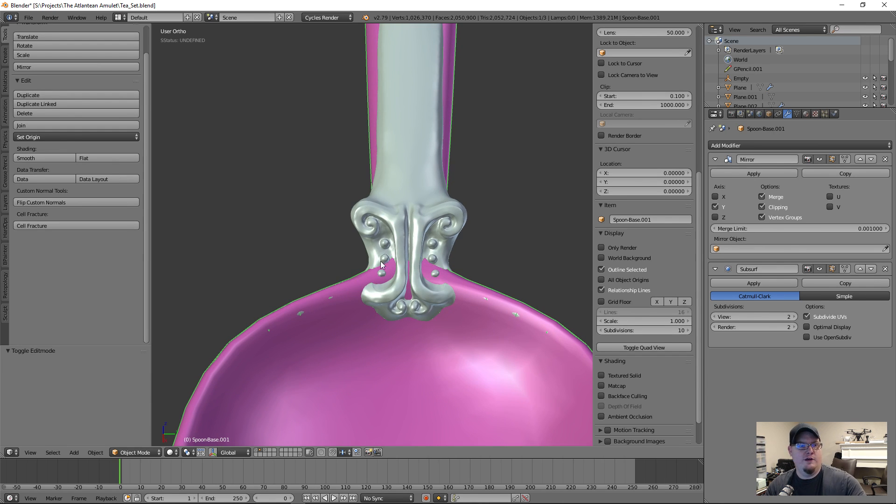
pyautogui.moveTo(357, 203); pyautogui.dragTo(372, 241, button='middle')
pyautogui.moveTo(468, 187); pyautogui.dragTo(374, 186, button='middle')
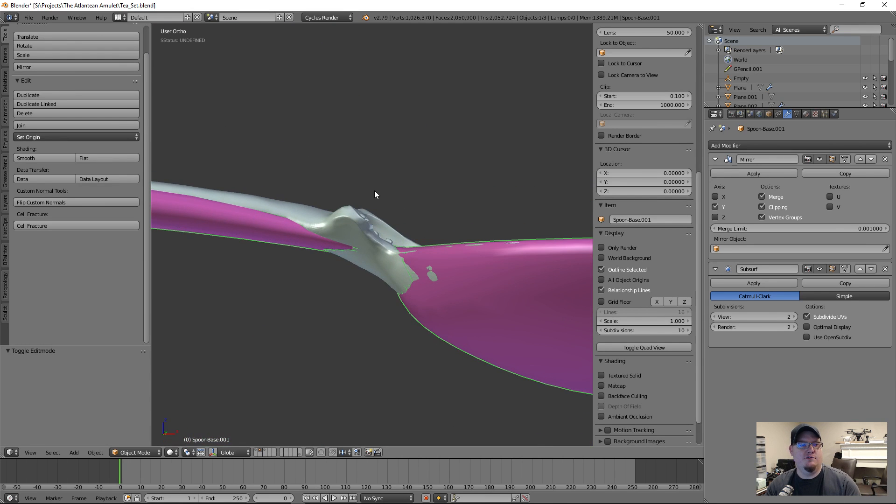
# - Examine from above how the base mesh meets the scroll ornament between the handle and the bowl
pyautogui.moveTo(431, 201); pyautogui.dragTo(429, 172, button='middle')
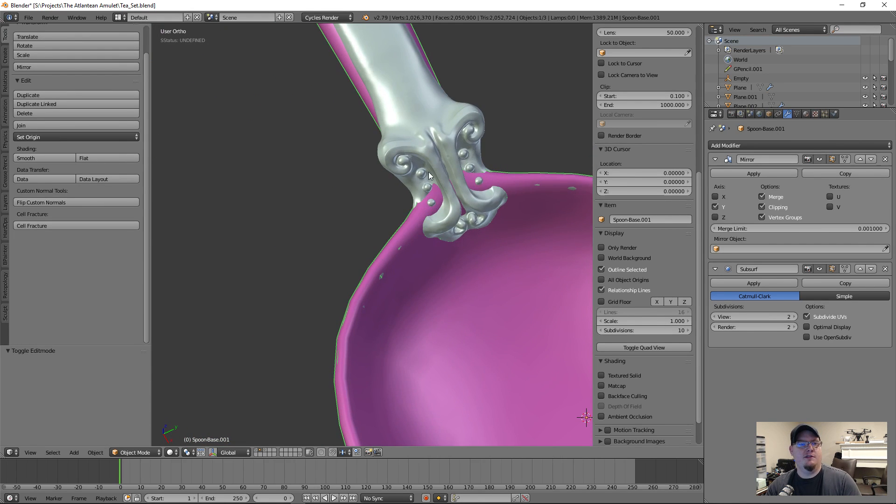
pyautogui.moveTo(442, 217)
pyautogui.mouseDown(button='middle')
pyautogui.moveTo(499, 152)
pyautogui.moveTo(388, 226)
pyautogui.moveTo(314, 181)
pyautogui.moveTo(384, 207)
pyautogui.moveTo(435, 210)
pyautogui.mouseUp(button='middle')
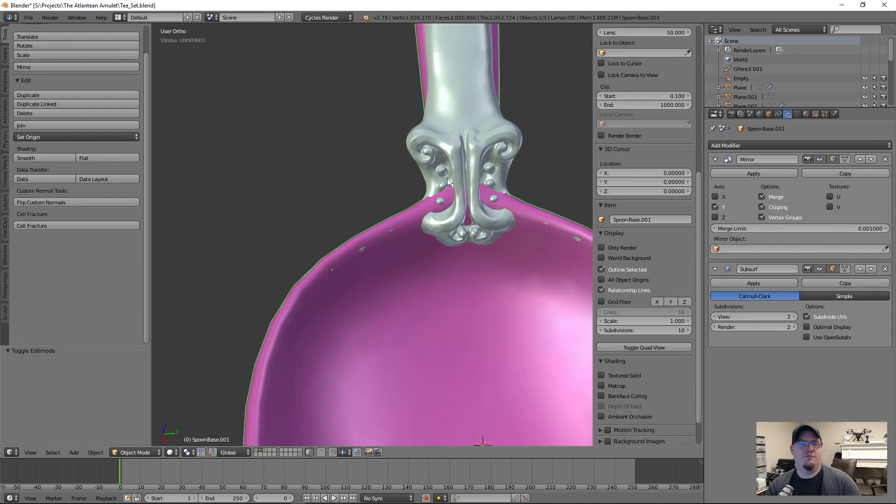
pyautogui.keyDown('shift'); pyautogui.moveTo(448, 181); pyautogui.dragTo(388, 267, button='middle'); pyautogui.keyUp('shift')
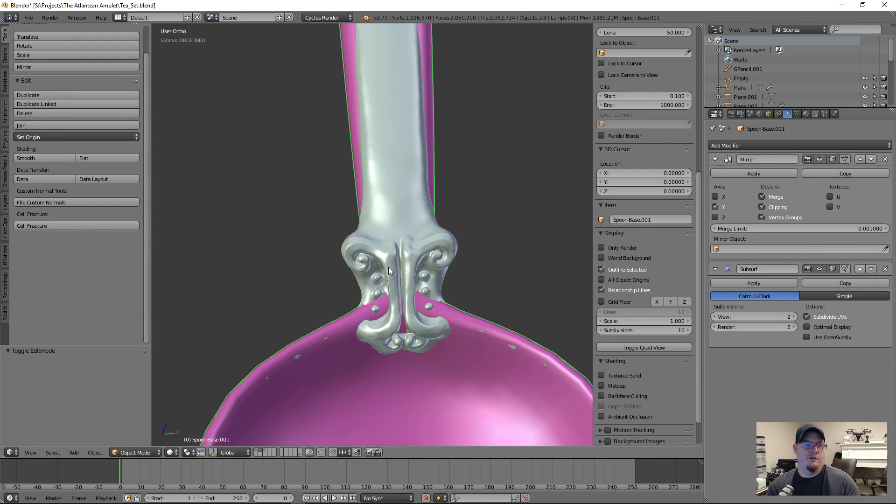
pyautogui.scroll(4, 388, 267)
pyautogui.scroll(2, 390, 321)
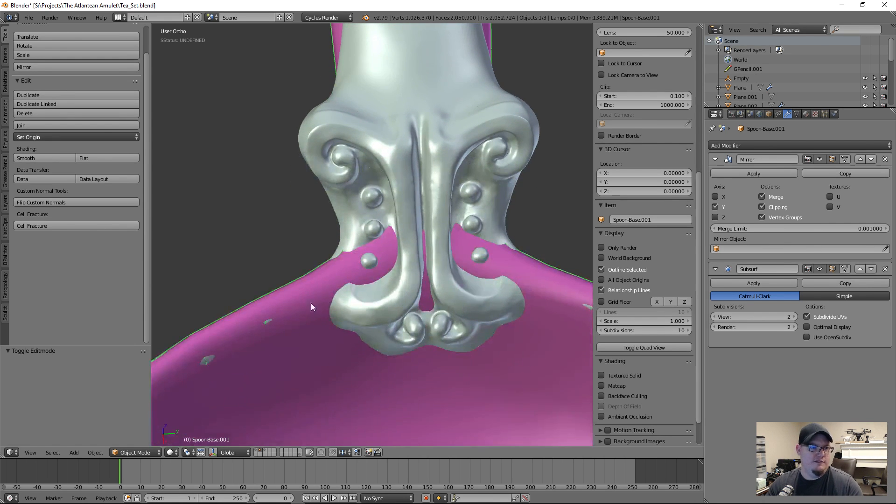
pyautogui.rightClick(278, 300)
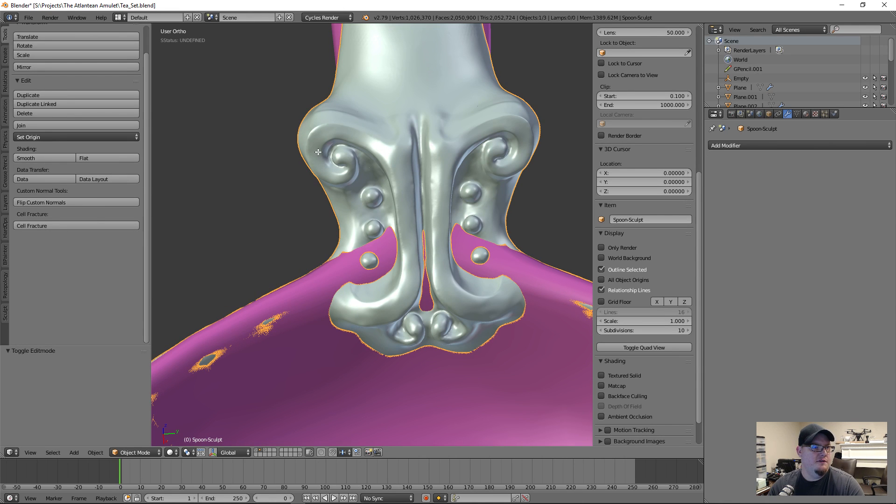
pyautogui.press('Tab')
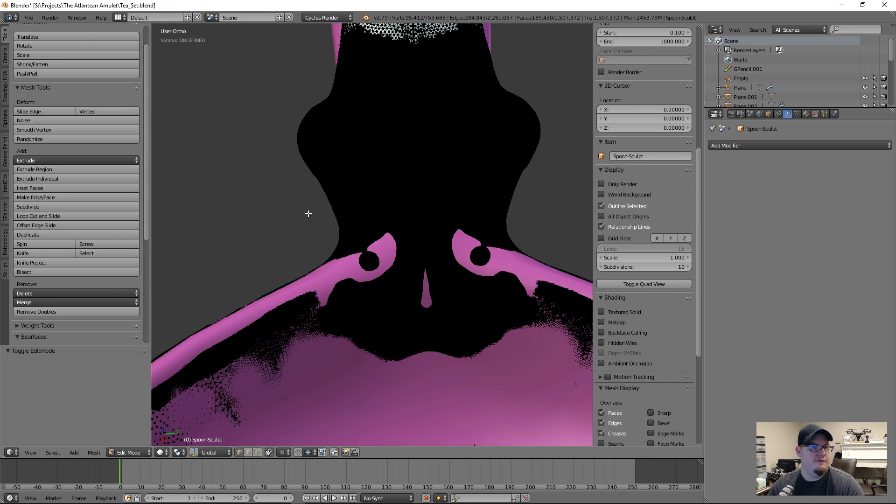
pyautogui.scroll(-4, 290, 232)
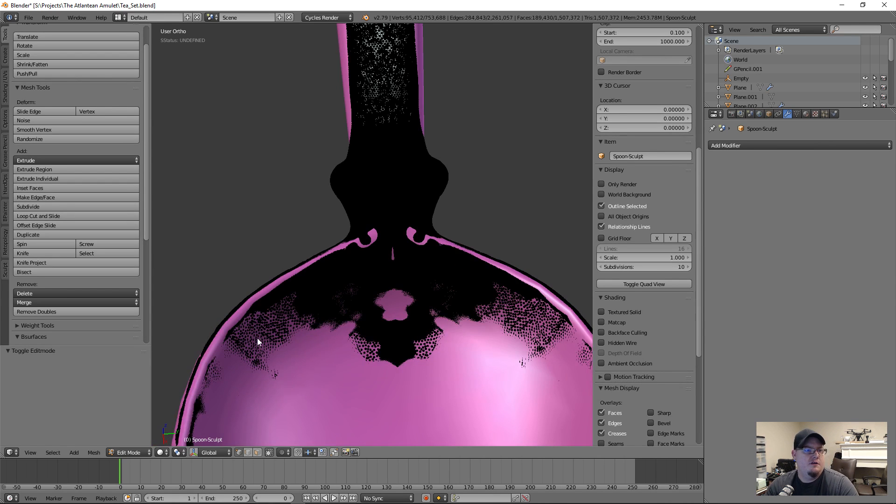
pyautogui.press('Tab')
# - Open the Spoon-Base.001 mesh in Edit Mode and view the handle from the front
pyautogui.rightClick(314, 374)
pyautogui.press('Tab')
pyautogui.moveTo(362, 263); pyautogui.dragTo(511, 255, button='middle')
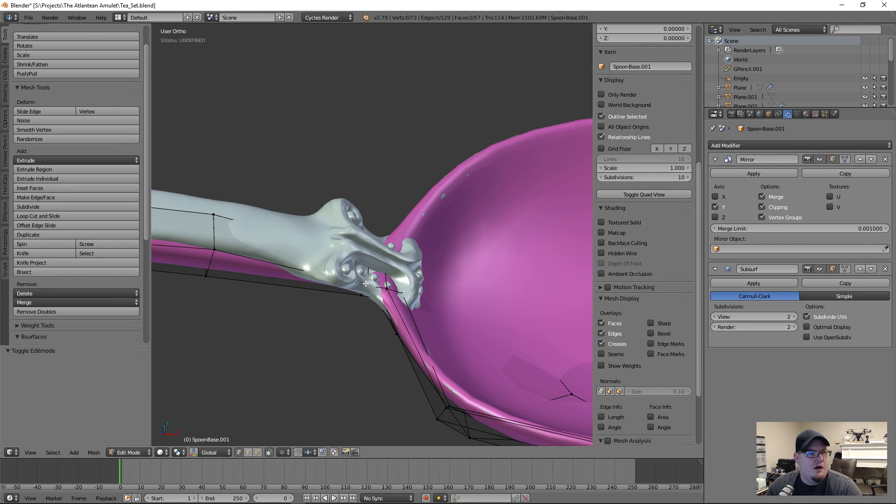
pyautogui.scroll(-3, 366, 284)
pyautogui.moveTo(365, 284); pyautogui.dragTo(412, 280, button='middle')
pyautogui.scroll(-2, 371, 263)
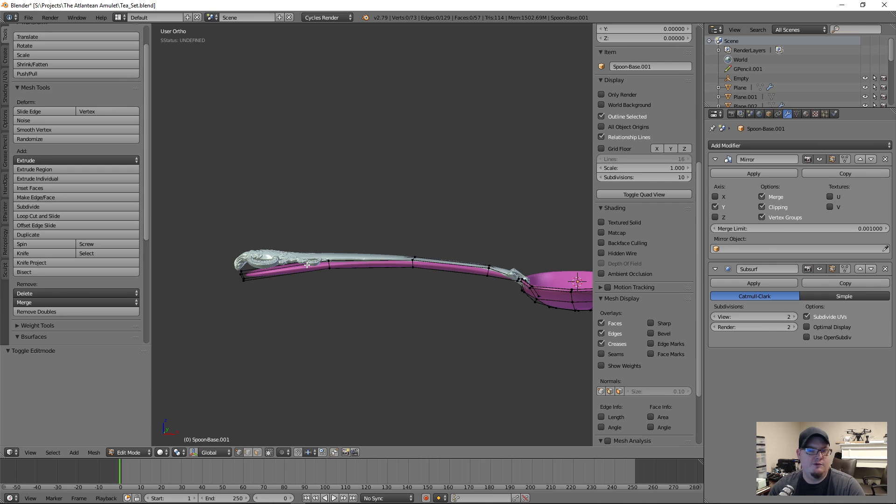
pyautogui.press('KP_1')
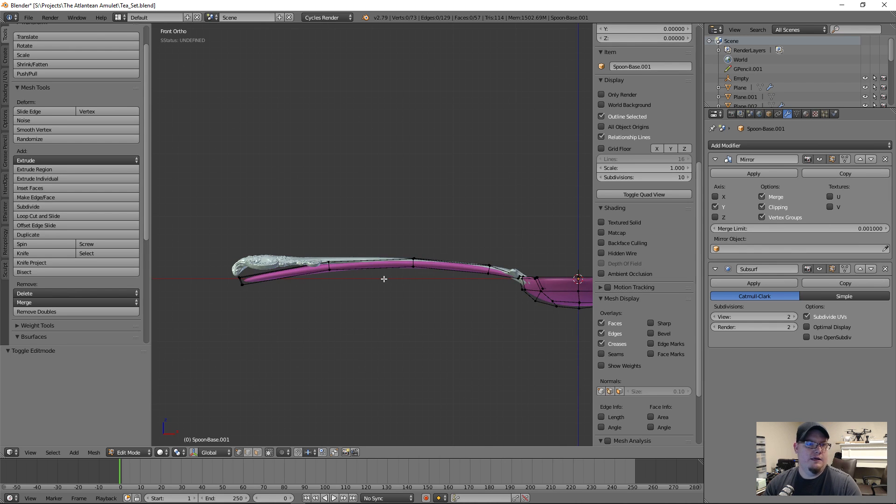
# - Select all four vertices of the handle loop nearest the ornament and raise them 0.044 along Z
pyautogui.scroll(4, 383, 279)
pyautogui.keyDown('shift'); pyautogui.moveTo(520, 262); pyautogui.dragTo(279, 276, button='middle'); pyautogui.keyUp('shift')
pyautogui.scroll(4, 353, 321)
pyautogui.press('z')
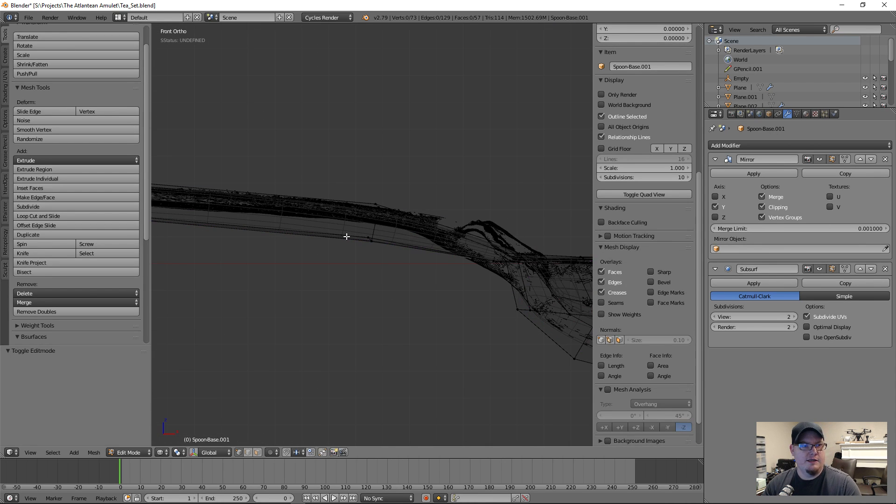
pyautogui.moveTo(338, 163); pyautogui.dragTo(414, 296)
pyautogui.scroll(2, 410, 248)
pyautogui.keyDown('shift'); pyautogui.moveTo(410, 248); pyautogui.dragTo(400, 304, button='middle'); pyautogui.keyUp('shift')
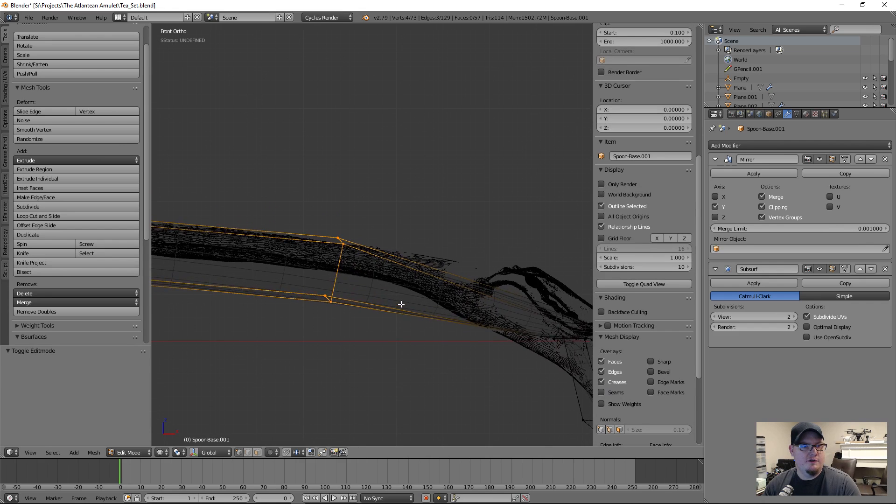
pyautogui.press('z')
pyautogui.press('g')
pyautogui.press('z')
pyautogui.click(372, 310)
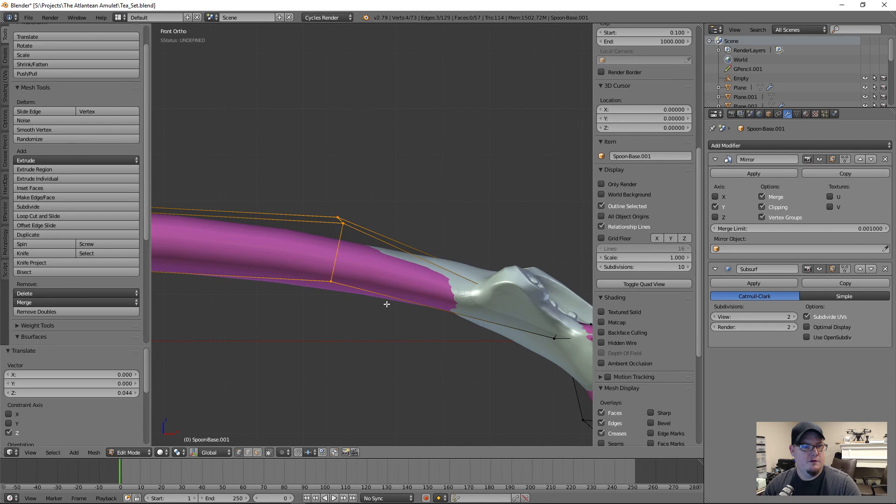
# - Select only the two underside vertices of that handle loop and raise them along Z to the sculpt's lower edge
pyautogui.press('z')
pyautogui.scroll(2, 336, 297)
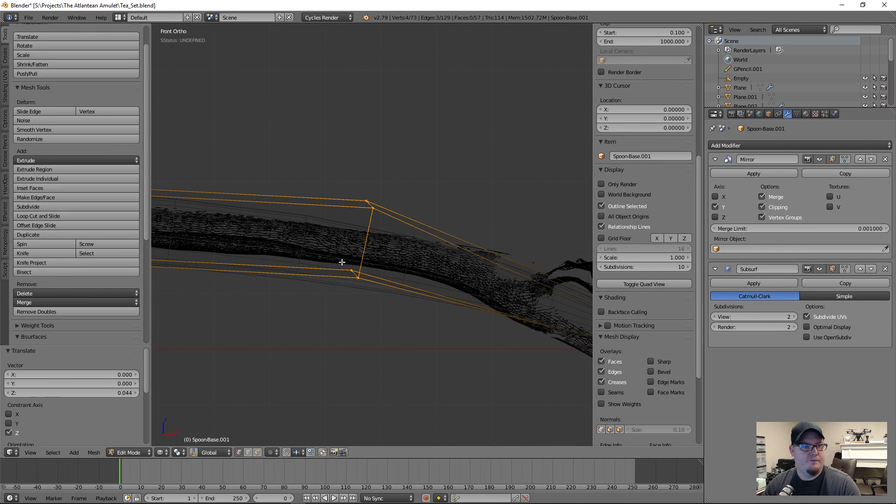
pyautogui.scroll(6, 342, 262)
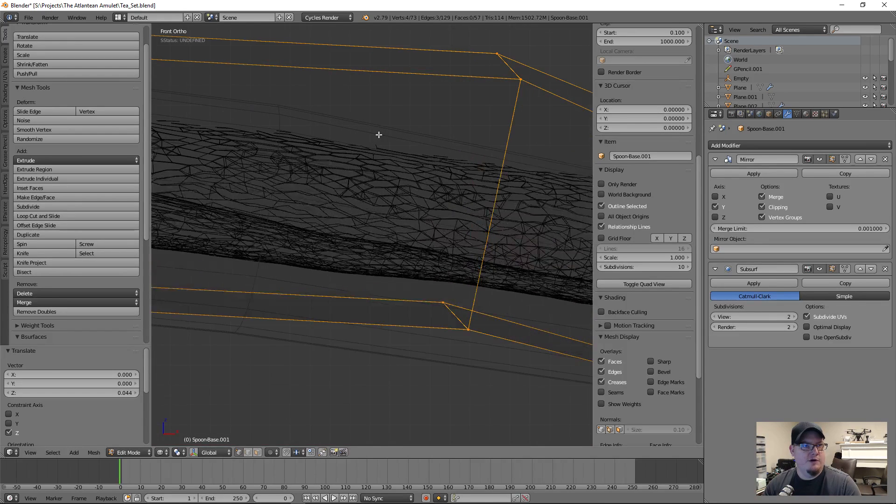
pyautogui.scroll(-2, 378, 134)
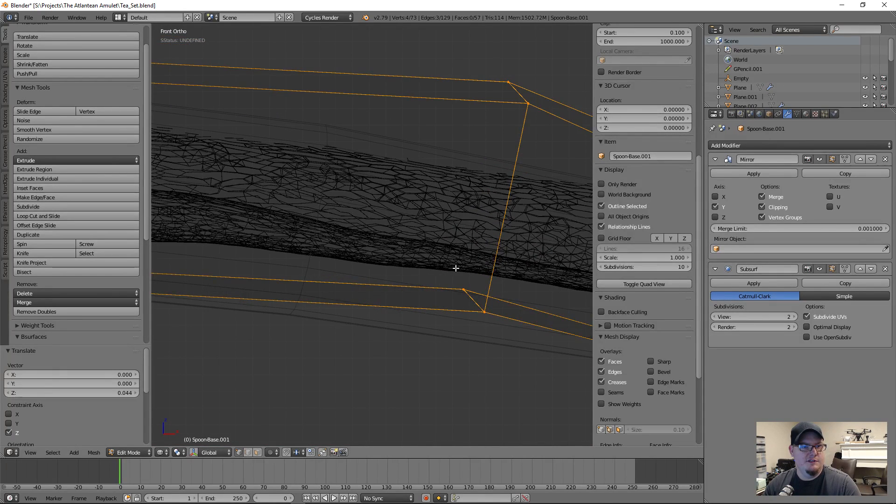
pyautogui.press('a')
pyautogui.press('b')
pyautogui.moveTo(422, 269); pyautogui.dragTo(514, 350)
pyautogui.scroll(-2, 459, 319)
pyautogui.press('g')
pyautogui.press('z')
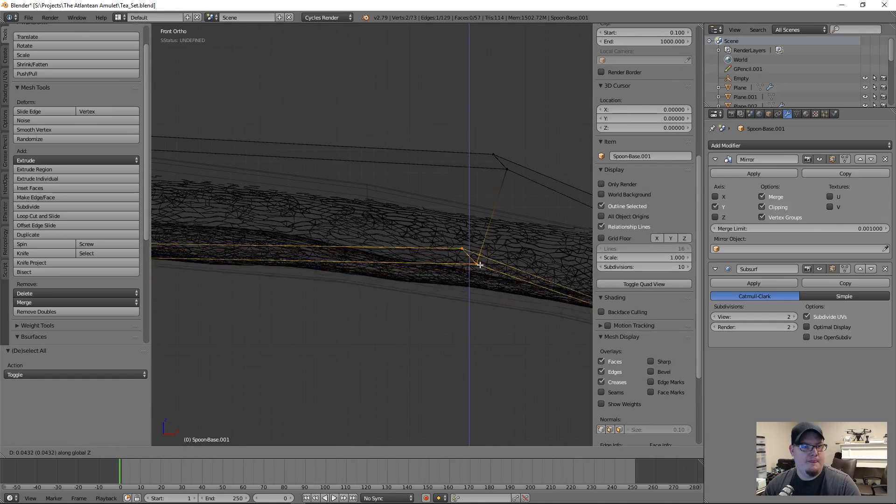
pyautogui.click(481, 253)
# - Select the two top vertices of the same handle loop and move them -0.014 along Z
pyautogui.press('a')
pyautogui.press('b')
pyautogui.moveTo(479, 135); pyautogui.dragTo(546, 223)
pyautogui.press('g')
pyautogui.press('z')
pyautogui.click(529, 216)
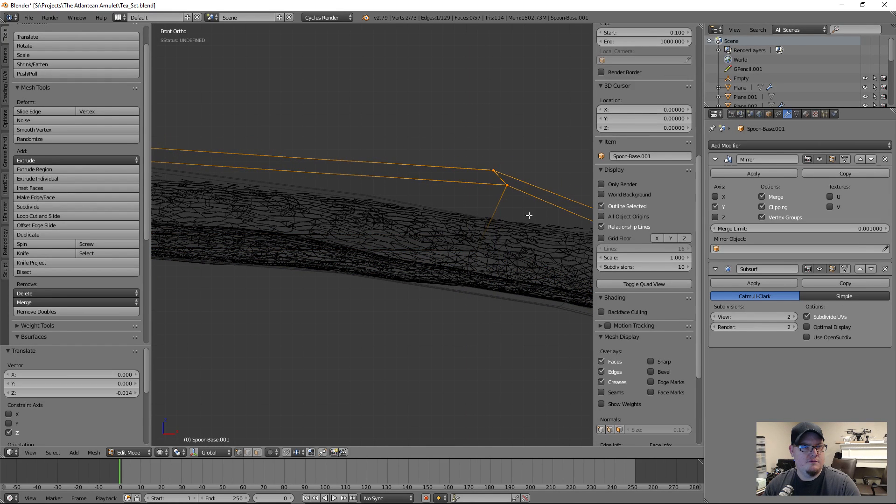
# - Add a centred loop cut to the handle section between the adjusted loop and the ornament
pyautogui.moveTo(528, 214)
pyautogui.keyDown('shift'); pyautogui.mouseDown(button='middle')
pyautogui.moveTo(558, 266)
pyautogui.moveTo(266, 243)
pyautogui.mouseUp(button='middle'); pyautogui.keyUp('shift')
pyautogui.press('z')
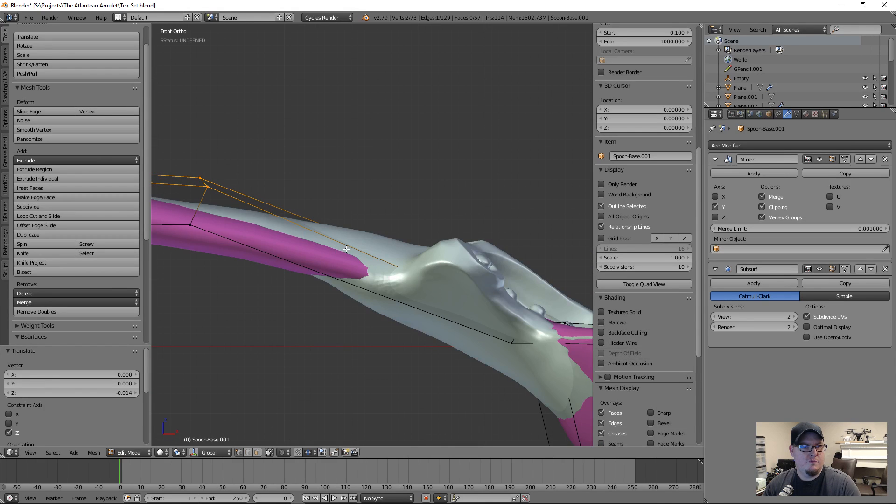
pyautogui.click(347, 249)
pyautogui.rightClick(347, 248)
# - Select the two top vertices of the loop cut beside the ornament and raise them 0.020 along Z
pyautogui.press('z')
pyautogui.scroll(4, 362, 267)
pyautogui.press('a')
pyautogui.press('b')
pyautogui.moveTo(340, 181); pyautogui.dragTo(422, 259)
pyautogui.press('g')
pyautogui.press('z')
pyautogui.click(435, 231)
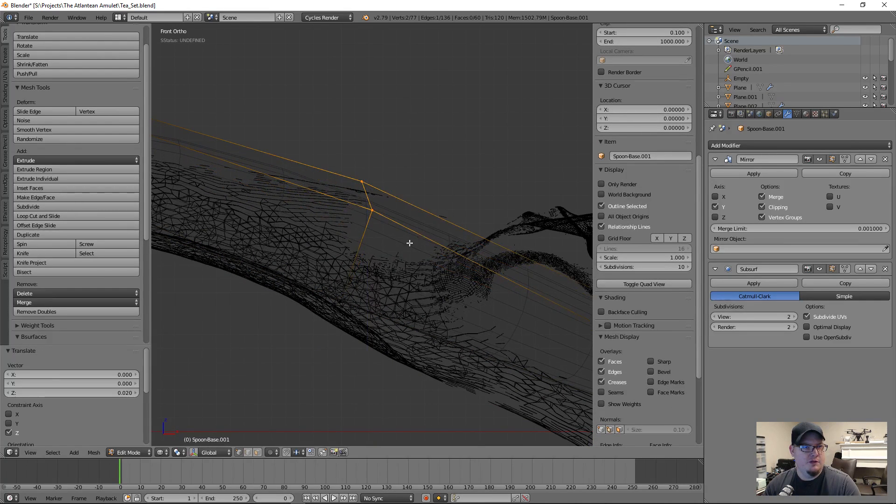
# - Select the two underside vertices of the loop cut beside the ornament and move them -0.022 along Z
pyautogui.press('a')
pyautogui.rightClick(326, 302)
pyautogui.press('g')
pyautogui.press('z')
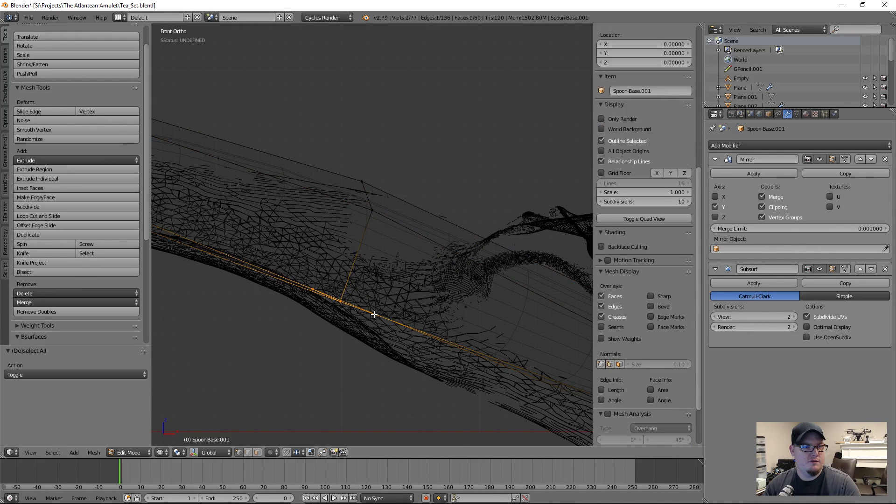
pyautogui.click(375, 354)
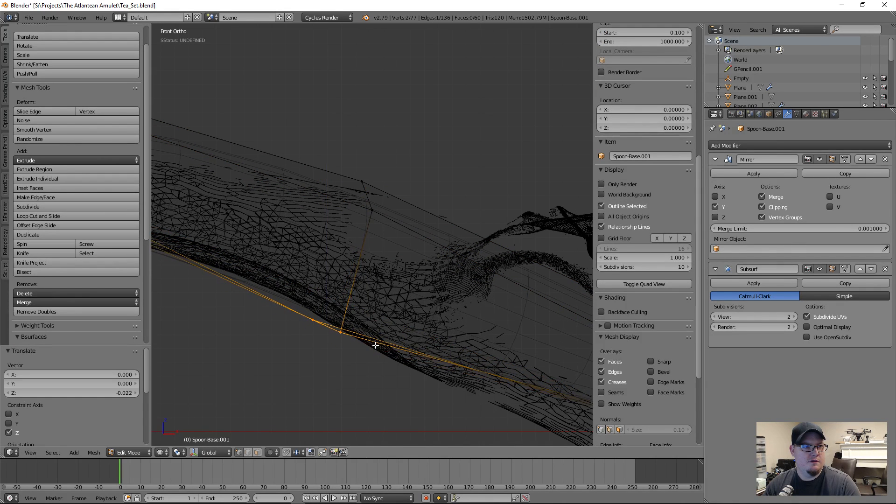
# - Select the two underside vertices of the next loop along the handle and lower them along Z towards the sculpt
pyautogui.press('z')
pyautogui.scroll(-5, 327, 276)
pyautogui.keyDown('shift'); pyautogui.moveTo(229, 277); pyautogui.dragTo(379, 282, button='middle'); pyautogui.keyUp('shift')
pyautogui.scroll(3, 379, 283)
pyautogui.press('z')
pyautogui.press('a')
pyautogui.press('b')
pyautogui.moveTo(358, 215); pyautogui.dragTo(424, 265)
pyautogui.press('z')
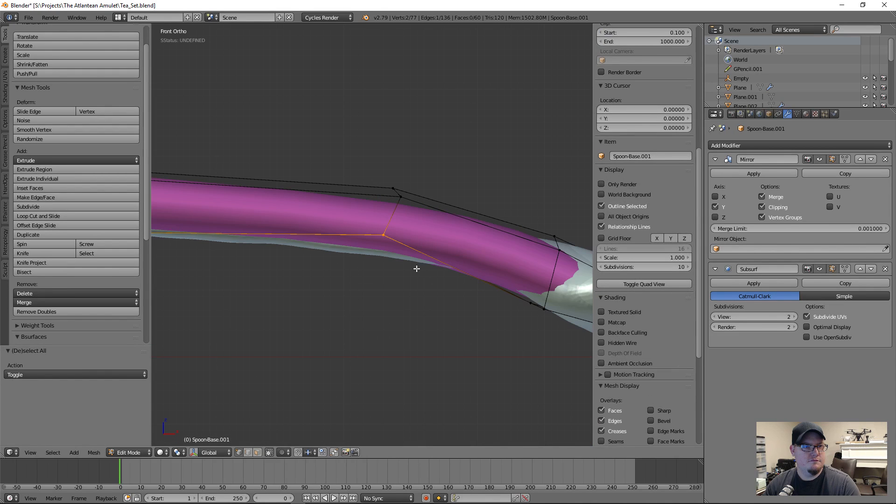
pyautogui.press('g')
pyautogui.press('z')
pyautogui.click(416, 278)
# - Add a centred loop cut to the next handle section, between the adjusted loop and the mid-handle loop
pyautogui.scroll(-3, 355, 278)
pyautogui.keyDown('shift'); pyautogui.moveTo(208, 285); pyautogui.dragTo(488, 286, button='middle'); pyautogui.keyUp('shift')
pyautogui.scroll(-5, 317, 256)
pyautogui.hotkey('ctrl', 'r')
pyautogui.click(349, 243)
pyautogui.rightClick(349, 243)
pyautogui.scroll(5, 361, 285)
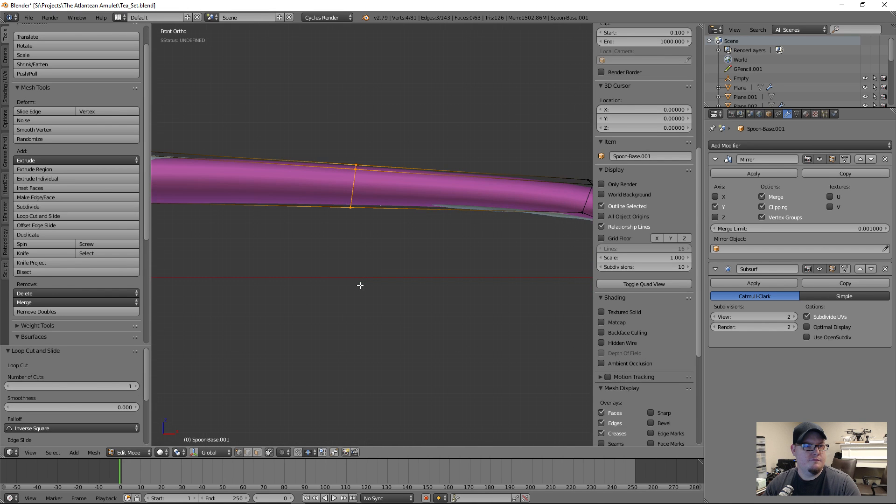
# - Reselect the underside vertices of the handle loop at the bend towards the bowl and lower them further along Z
pyautogui.click(429, 330)
pyautogui.keyDown('shift'); pyautogui.moveTo(480, 251); pyautogui.dragTo(232, 278, button='middle'); pyautogui.keyUp('shift')
pyautogui.scroll(3, 324, 280)
pyautogui.press('a')
pyautogui.press('z')
pyautogui.press('b')
pyautogui.moveTo(310, 194); pyautogui.dragTo(360, 234)
pyautogui.press('z')
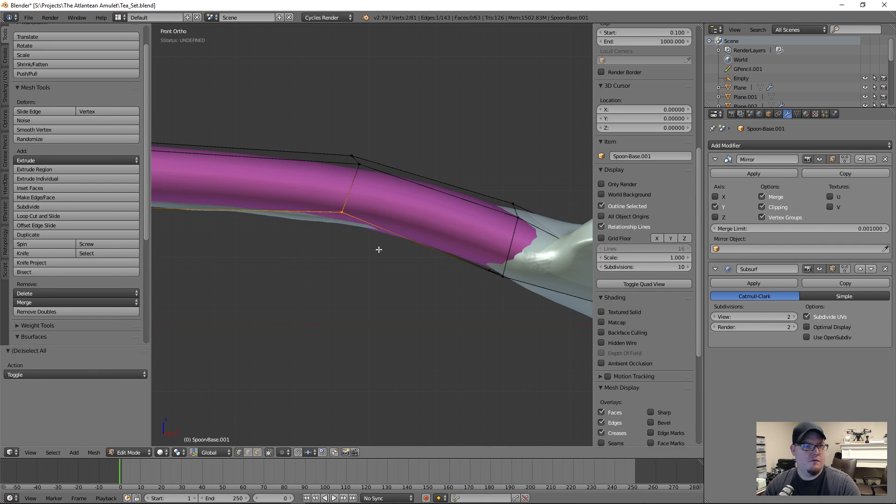
pyautogui.press('g')
pyautogui.press('z')
pyautogui.click(380, 261)
# - Select the two underside vertices of the mid-handle loop and raise them about 0.05 along Z
pyautogui.scroll(-5, 380, 262)
pyautogui.keyDown('shift'); pyautogui.moveTo(297, 267); pyautogui.dragTo(526, 313, button='middle'); pyautogui.keyUp('shift')
pyautogui.keyDown('shift'); pyautogui.moveTo(294, 289); pyautogui.dragTo(403, 302, button='middle'); pyautogui.keyUp('shift')
pyautogui.press('z')
pyautogui.scroll(3, 403, 302)
pyautogui.press('a')
pyautogui.press('b')
pyautogui.moveTo(348, 267); pyautogui.dragTo(425, 334)
pyautogui.press('z')
pyautogui.press('g')
pyautogui.press('z')
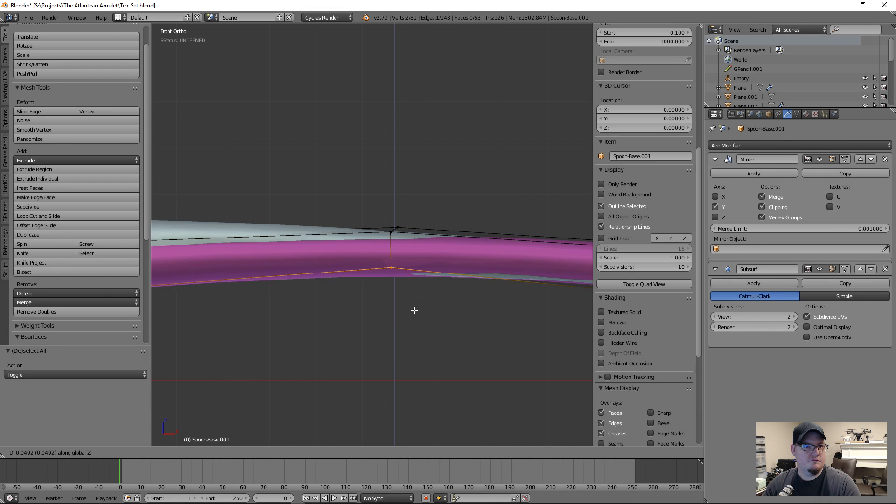
pyautogui.click(415, 309)
# - Select the two underside vertices of the newest loop cut and move them -0.004 along Z
pyautogui.scroll(-3, 459, 309)
pyautogui.scroll(-2, 513, 318)
pyautogui.keyDown('shift'); pyautogui.moveTo(524, 319); pyautogui.dragTo(421, 297, button='middle'); pyautogui.keyUp('shift')
pyautogui.scroll(3, 463, 320)
pyautogui.press('a')
pyautogui.press('b')
pyautogui.moveTo(423, 256); pyautogui.dragTo(472, 295)
pyautogui.press('z')
pyautogui.press('z')
pyautogui.press('g')
pyautogui.press('z')
pyautogui.click(467, 280)
# - Select the two top vertices of the mid-handle loop and raise them 0.014 along Z
pyautogui.scroll(-3, 310, 271)
pyautogui.scroll(4, 424, 322)
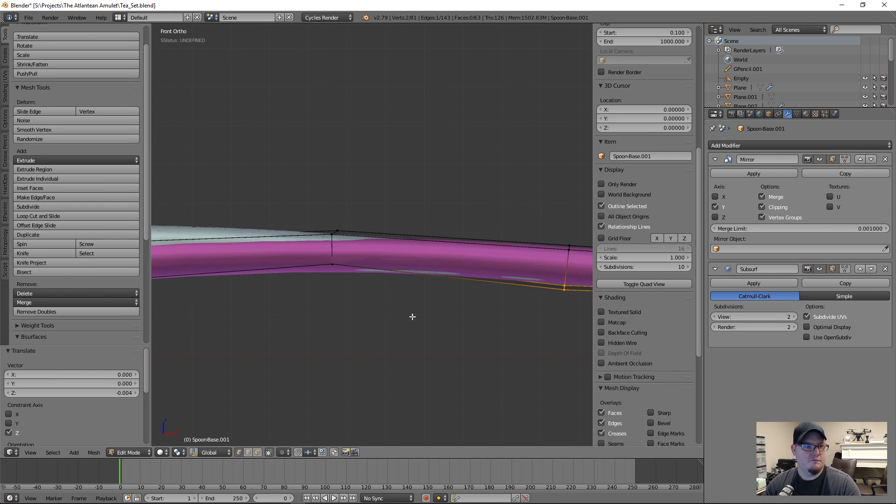
pyautogui.press('a')
pyautogui.press('z')
pyautogui.press('b')
pyautogui.moveTo(307, 211); pyautogui.dragTo(359, 250)
pyautogui.press('z')
pyautogui.press('g')
pyautogui.press('z')
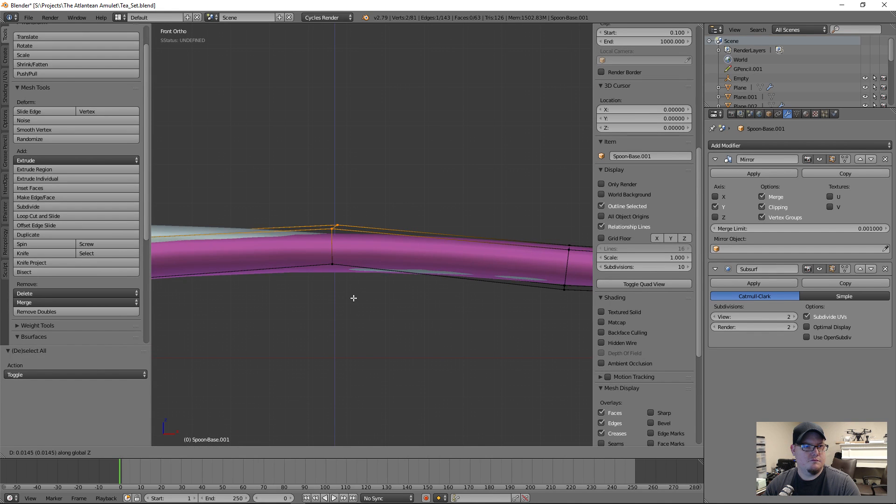
pyautogui.click(353, 298)
# - Select the four vertices at the handle's free end and raise them about 0.32 along Z into the sculpt
pyautogui.scroll(-4, 334, 304)
pyautogui.scroll(4, 451, 286)
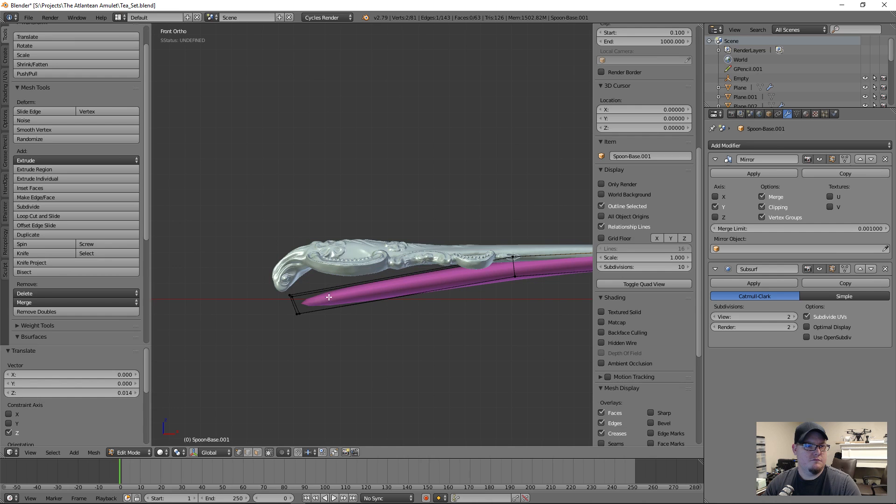
pyautogui.press('a')
pyautogui.press('b')
pyautogui.moveTo(272, 275); pyautogui.dragTo(346, 342)
pyautogui.press('z')
pyautogui.press('b')
pyautogui.press('g')
pyautogui.press('z')
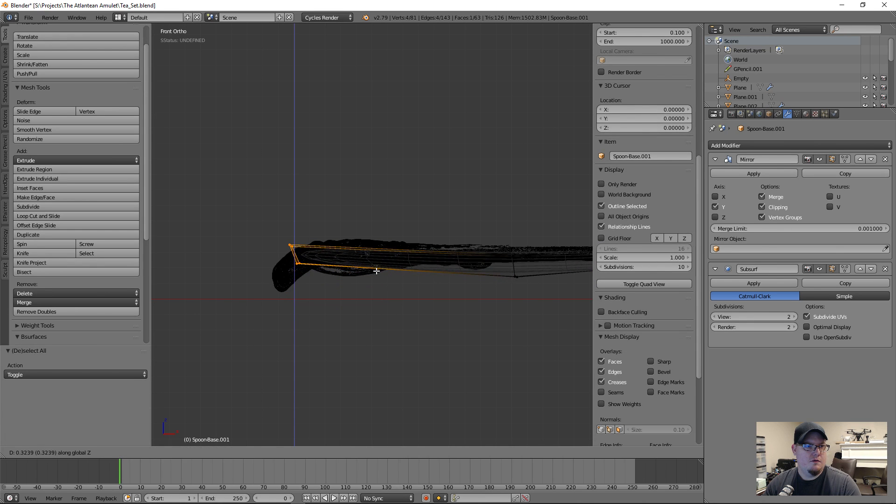
pyautogui.click(376, 274)
# - Add the loop next to the handle's free end to the adjustment by selecting its four vertices and raising them 0.090 along Z
pyautogui.keyDown('shift'); pyautogui.moveTo(376, 274); pyautogui.dragTo(364, 307, button='middle'); pyautogui.keyUp('shift')
pyautogui.press('b')
pyautogui.moveTo(366, 268); pyautogui.dragTo(468, 367)
pyautogui.press('g')
pyautogui.press('z')
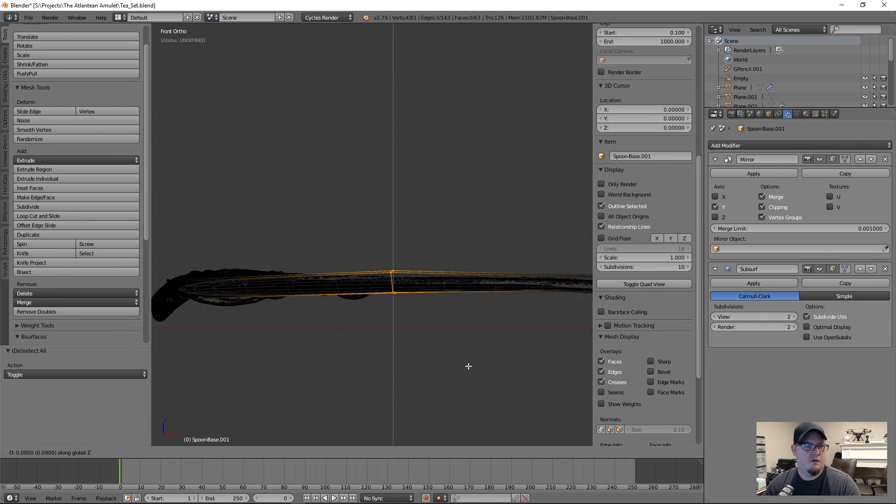
pyautogui.click(469, 363)
pyautogui.moveTo(468, 362); pyautogui.dragTo(424, 320, button='middle')
pyautogui.press('KP_1')
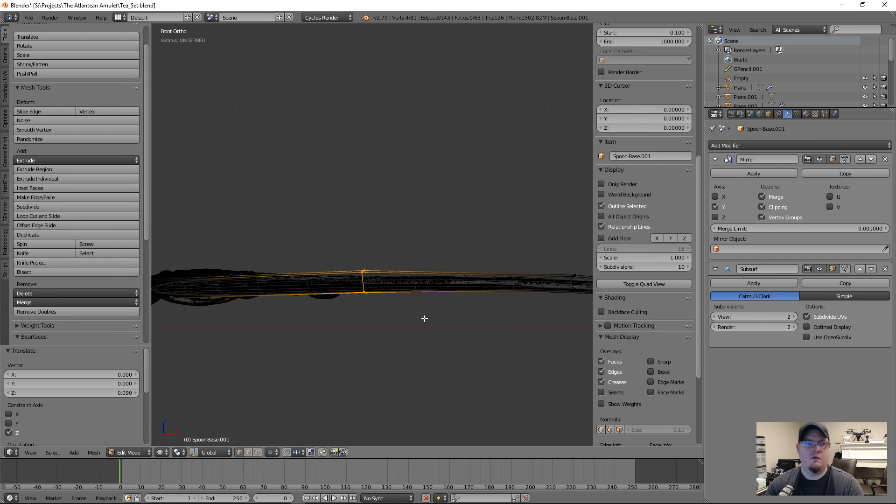
# - Move the selected loop beside the handle ornament -0.010 along Z in shaded view
pyautogui.scroll(3, 418, 319)
pyautogui.press('z')
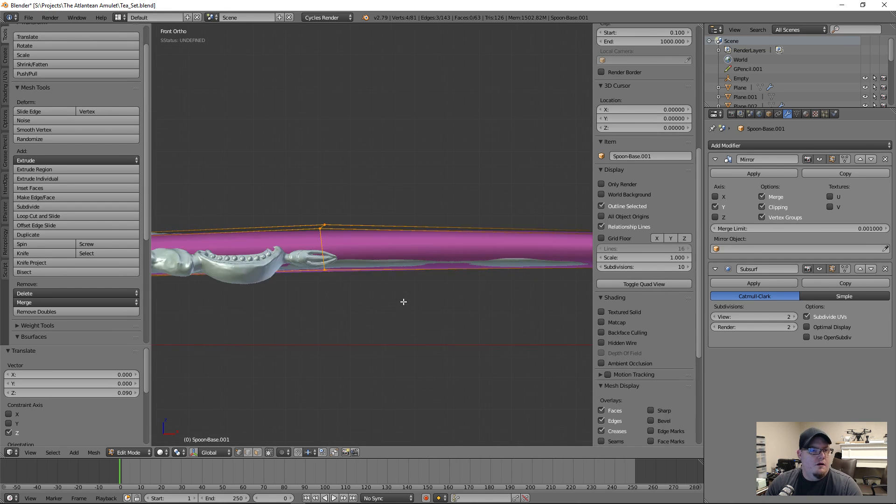
pyautogui.scroll(3, 373, 289)
pyautogui.press('g')
pyautogui.press('z')
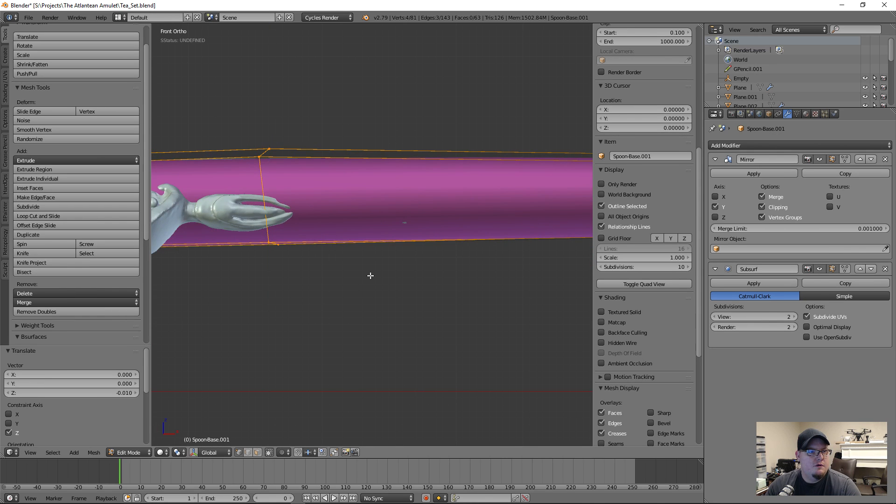
pyautogui.scroll(-3, 371, 276)
pyautogui.keyDown('shift'); pyautogui.moveTo(458, 289); pyautogui.dragTo(400, 304, button='middle'); pyautogui.keyUp('shift')
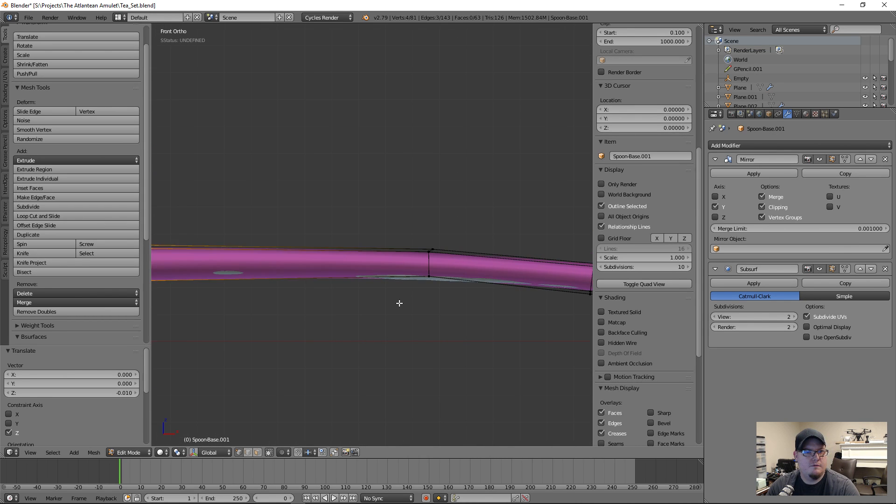
# - Select the two bottom vertices of the mid-handle loop and lower them 0.014 along Z to cover the sculpt
pyautogui.press('z')
pyautogui.press('a')
pyautogui.press('b')
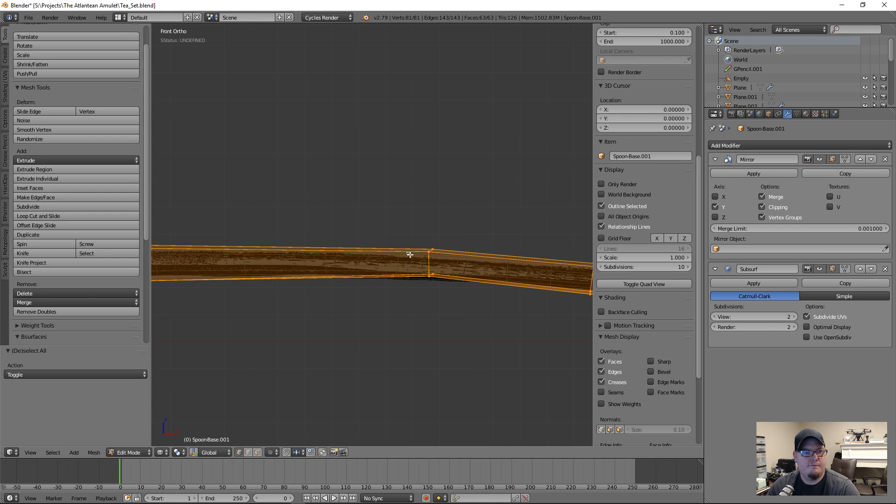
pyautogui.press('a')
pyautogui.moveTo(459, 298); pyautogui.dragTo(459, 297)
pyautogui.press('g')
pyautogui.press('z')
pyautogui.click(459, 299)
pyautogui.press('z')
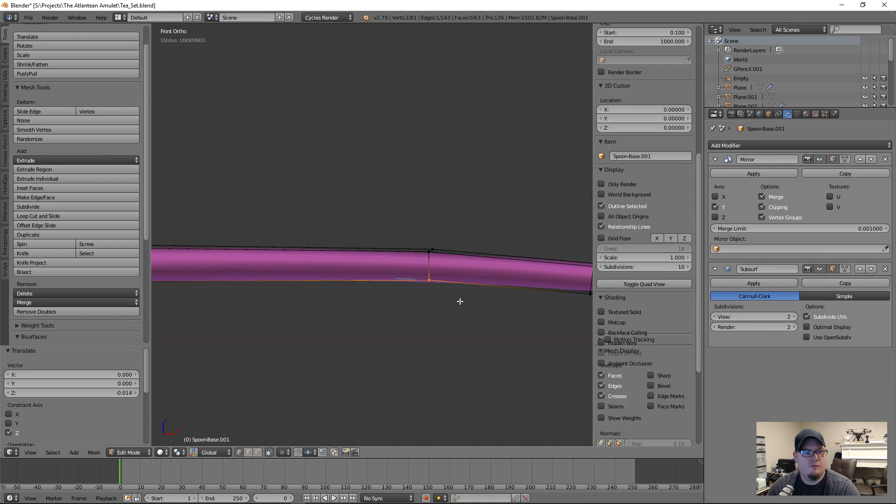
# - Lower the mid-handle loop's two bottom vertices a further 0.002 along Z
pyautogui.press('g')
pyautogui.press('z')
pyautogui.click(450, 304)
pyautogui.scroll(-3, 424, 310)
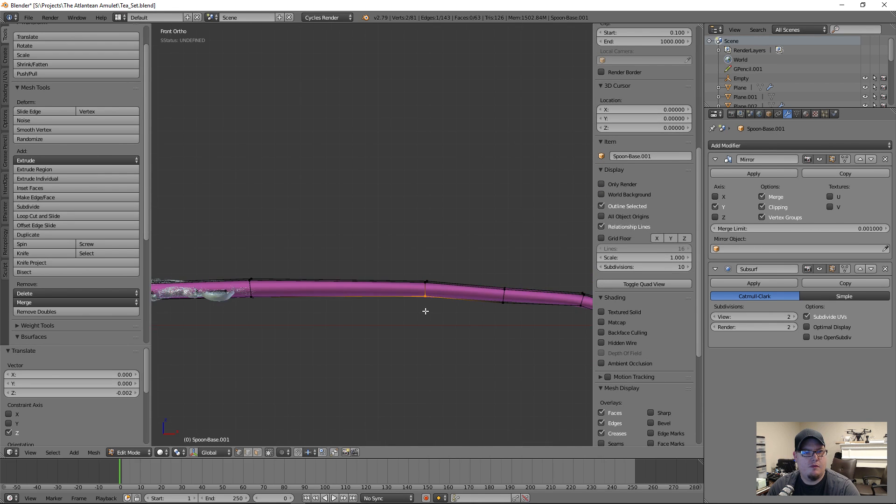
# - Add a centred loop cut in the handle section next to the ornamented end and adjust its height along Z
pyautogui.scroll(2, 437, 310)
pyautogui.hotkey('ctrl', 'r')
pyautogui.click(468, 285)
pyautogui.rightClick(467, 285)
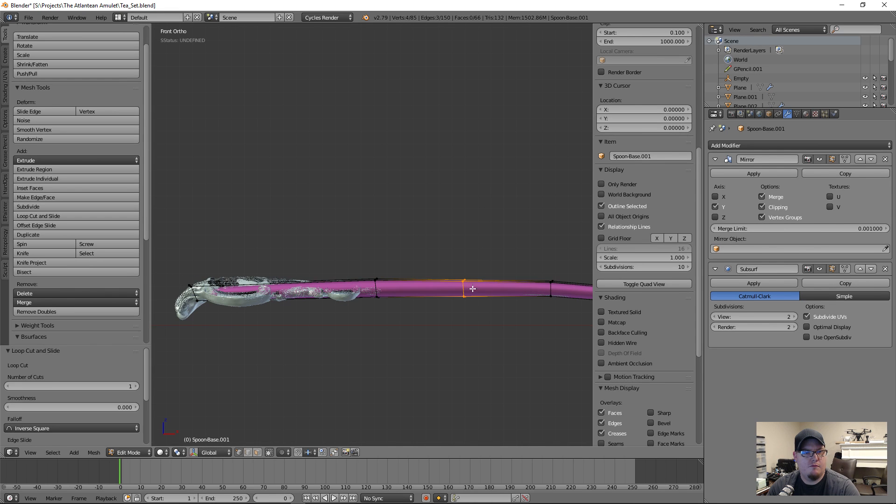
pyautogui.scroll(3, 483, 325)
pyautogui.press('g')
pyautogui.press('z')
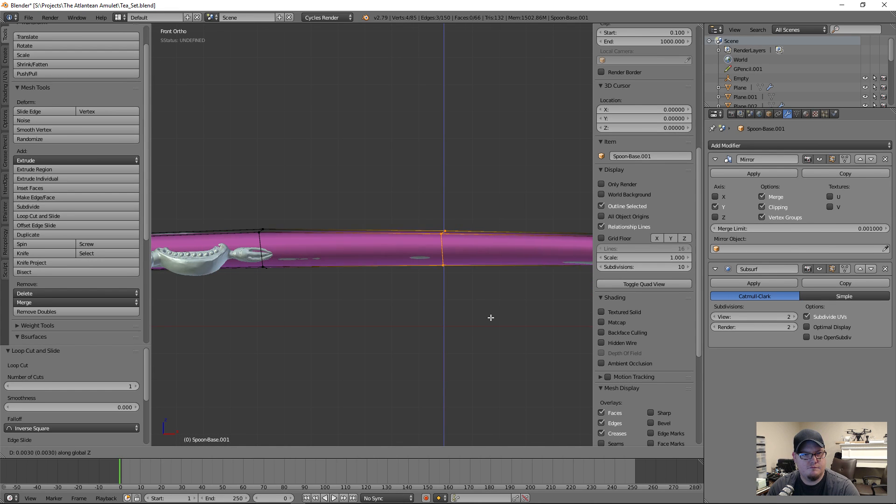
pyautogui.click(472, 292)
# - Select the two top vertices of the newly cut handle loop and lower them slightly along Z
pyautogui.press('z')
pyautogui.moveTo(426, 217); pyautogui.dragTo(468, 262)
pyautogui.press('z')
pyautogui.press('g')
pyautogui.press('z')
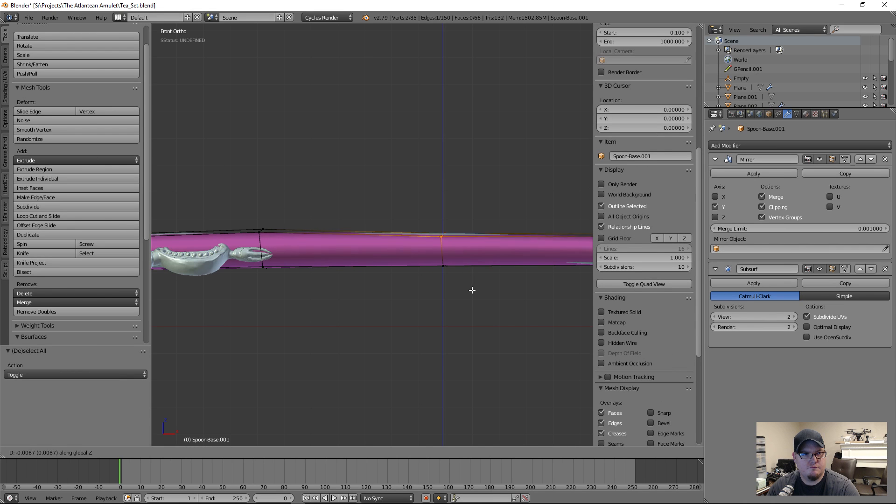
pyautogui.click(475, 281)
# - Select the two top vertices of the loop beside the handle-end ornament and lower them 0.000921 along Z
pyautogui.keyDown('shift'); pyautogui.moveTo(474, 279); pyautogui.dragTo(414, 277, button='middle'); pyautogui.keyUp('shift')
pyautogui.scroll(2, 414, 276)
pyautogui.press('z')
pyautogui.press('a')
pyautogui.moveTo(399, 220); pyautogui.dragTo(455, 262)
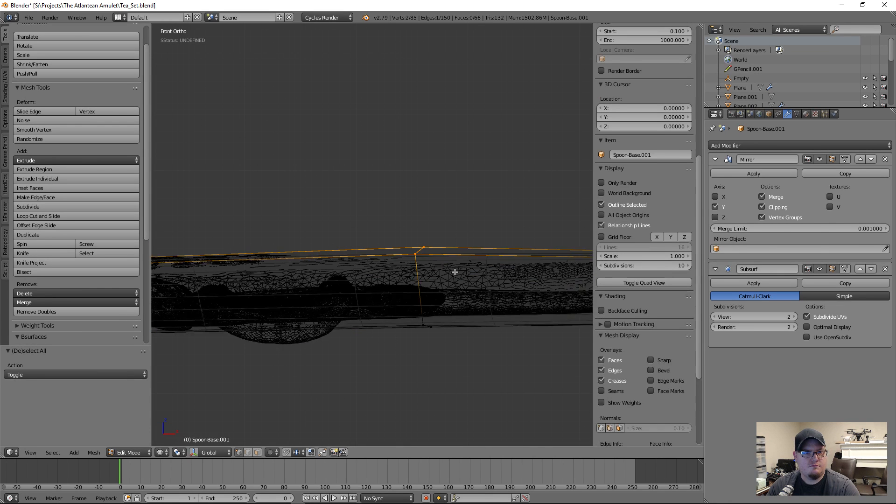
pyautogui.press('z')
pyautogui.press('g')
pyautogui.press('z')
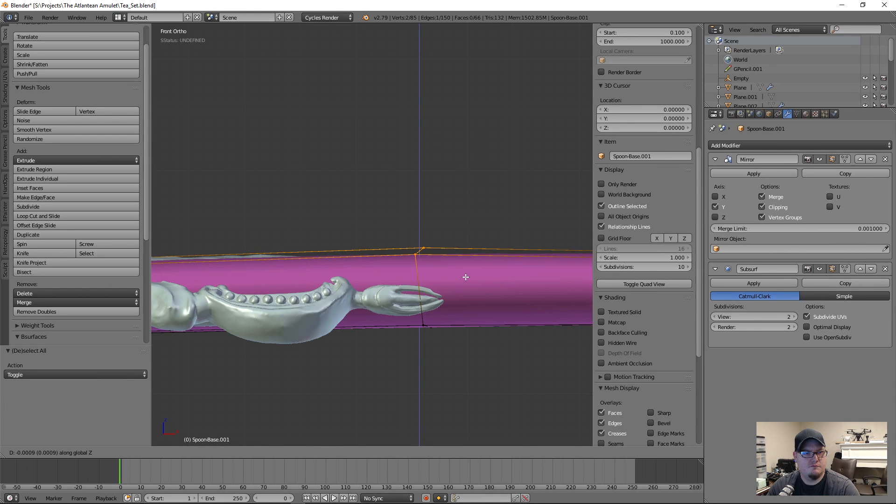
pyautogui.click(466, 277)
# - Raise the single top vertex of the newly cut handle loop slightly along Z and clear the selection
pyautogui.moveTo(465, 277); pyautogui.dragTo(286, 319, button='middle')
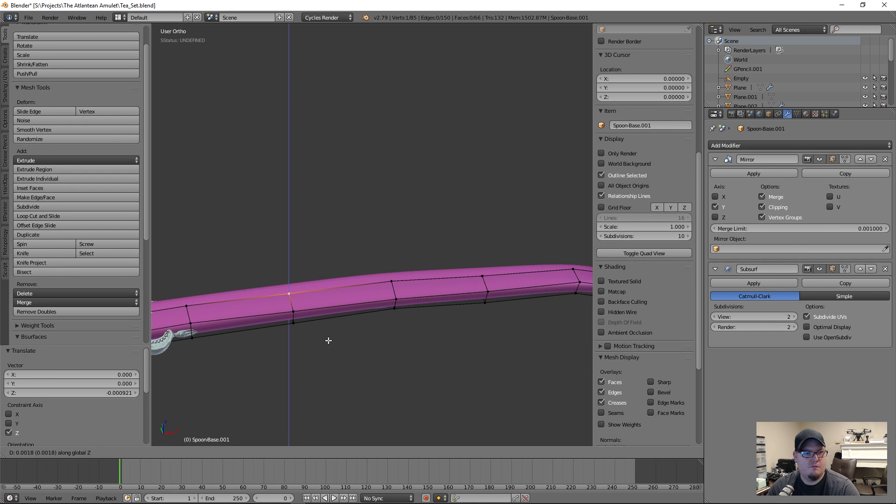
pyautogui.press('a')
pyautogui.scroll(-4, 352, 341)
pyautogui.moveTo(383, 349)
pyautogui.mouseDown(button='middle')
pyautogui.moveTo(374, 296)
pyautogui.moveTo(388, 344)
pyautogui.mouseUp(button='middle')
pyautogui.scroll(4, 442, 325)
pyautogui.keyDown('alt'); pyautogui.rightClick(437, 308); pyautogui.keyUp('alt')
pyautogui.scroll(2, 455, 345)
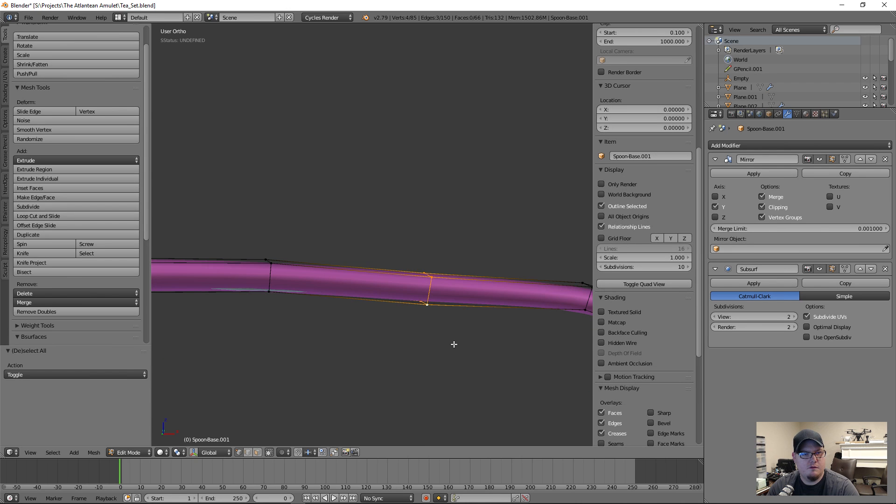
pyautogui.press('g')
pyautogui.press('z')
pyautogui.rightClick(461, 343)
# - Select the mid-handle loop with the sculpt showing beneath it and lower it slightly along Z
pyautogui.keyDown('alt'); pyautogui.rightClick(270, 283); pyautogui.keyUp('alt')
pyautogui.press('g')
pyautogui.press('z')
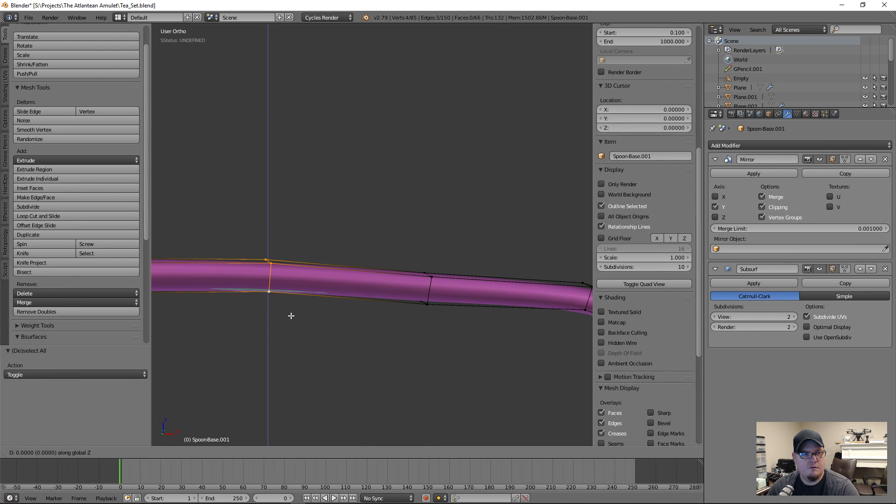
pyautogui.rightClick(294, 326)
# - Select the two top vertices of the next loop toward the bowl and lower them 0.006 along Z
pyautogui.rightClick(434, 282)
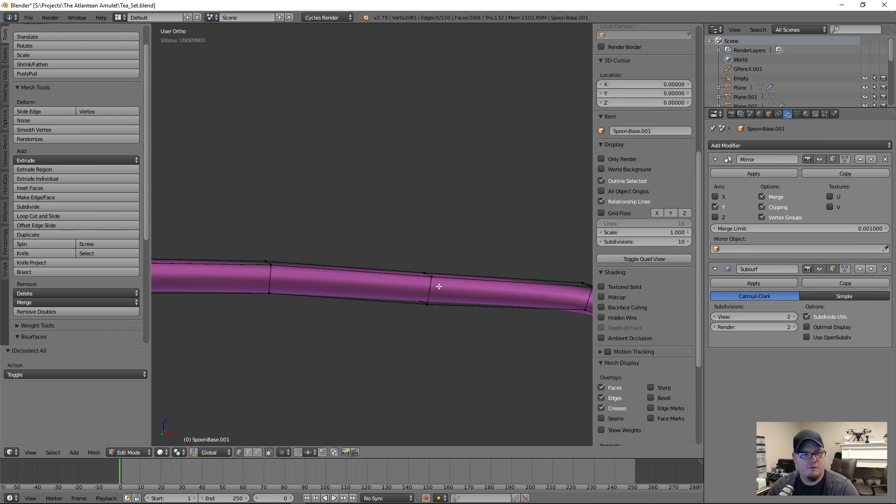
pyautogui.keyDown('shift'); pyautogui.rightClick(423, 270); pyautogui.keyUp('shift')
pyautogui.press('g')
pyautogui.press('z')
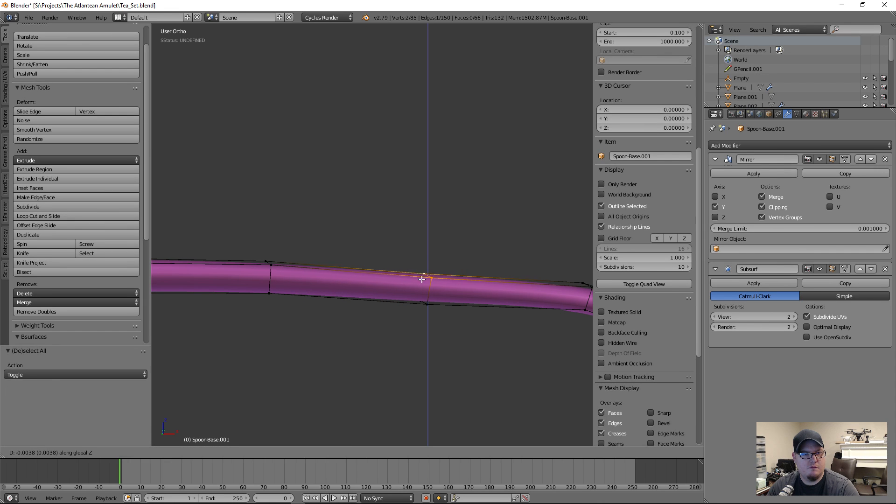
pyautogui.click(419, 284)
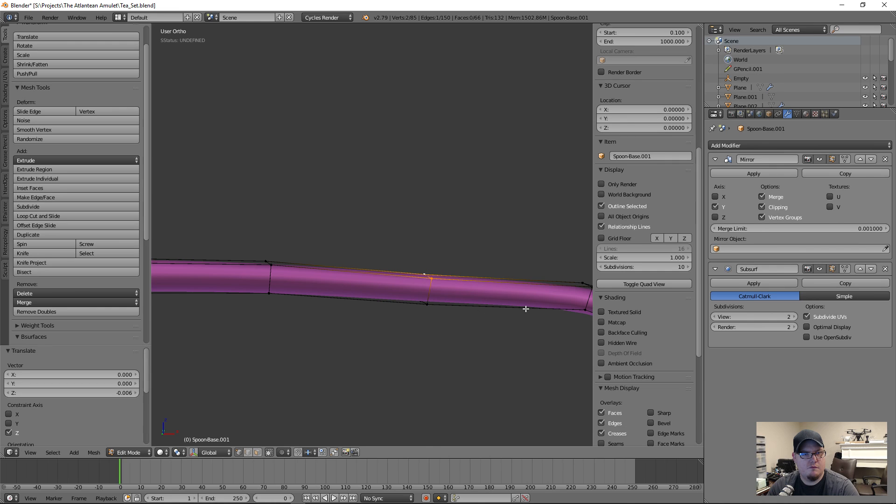
# - Select the four-vertex loop at the handle's bend before the bowl ornament and adjust its height along Z
pyautogui.keyDown('shift'); pyautogui.moveTo(522, 310); pyautogui.dragTo(438, 314, button='middle'); pyautogui.keyUp('shift')
pyautogui.press('a')
pyautogui.keyDown('alt'); pyautogui.rightClick(481, 306); pyautogui.keyUp('alt')
pyautogui.press('g')
pyautogui.press('z')
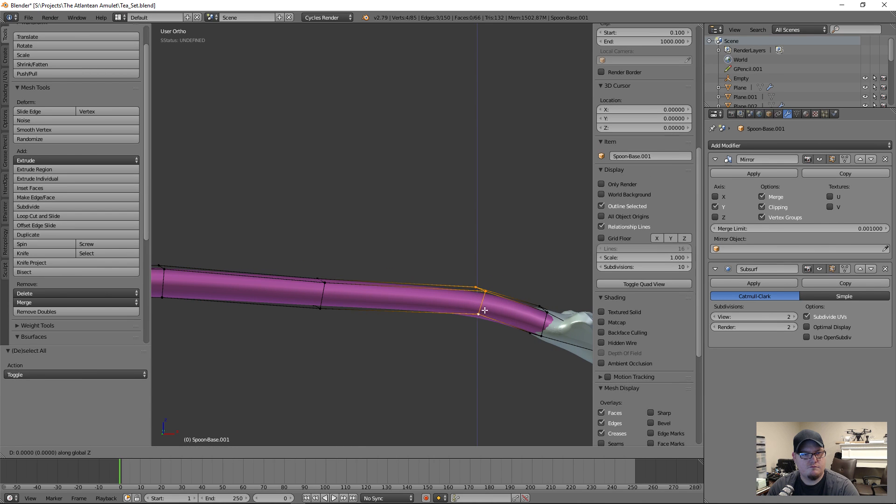
pyautogui.click(488, 372)
pyautogui.press('a')
# - Raise the single top vertex of the second full loop before the bowl ornament 0.011 along Z
pyautogui.moveTo(410, 360); pyautogui.dragTo(467, 318, button='middle')
pyautogui.rightClick(360, 286)
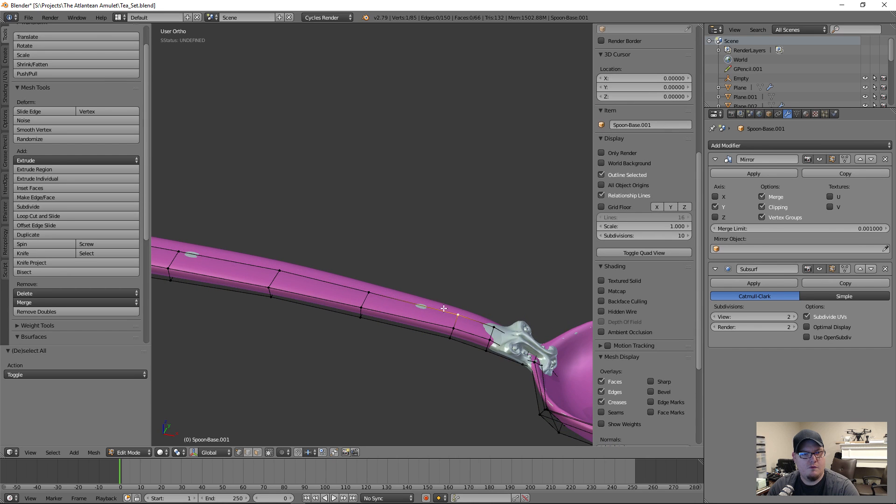
pyautogui.click(390, 341)
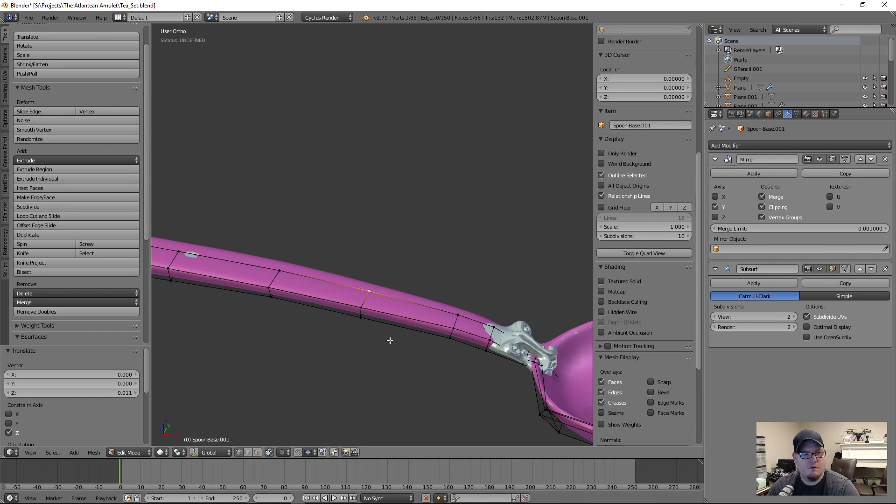
# - Raise the top vertex beside the remaining exposed sculpt patch on the handle slightly along Z
pyautogui.rightClick(167, 250)
pyautogui.press('g')
pyautogui.press('z')
pyautogui.click(194, 265)
pyautogui.scroll(-5, 387, 318)
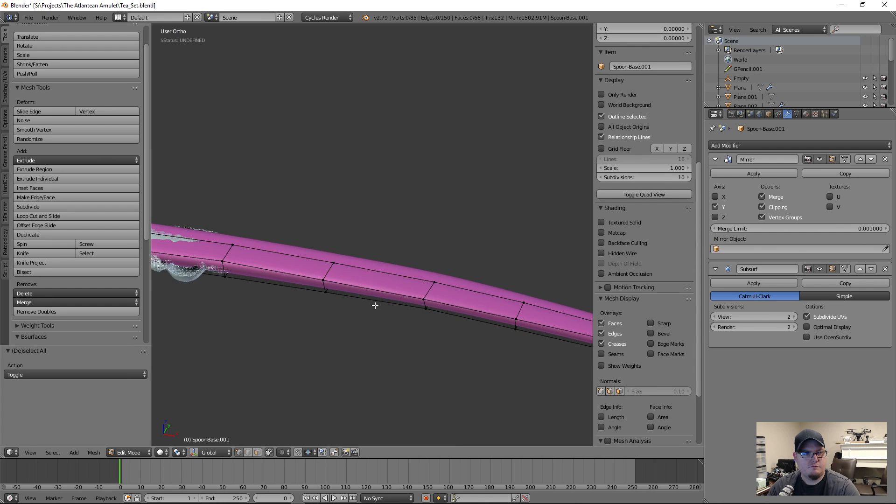
# - Leave Edit Mode to examine the ornamented handle end, and return to Edit Mode to examine the ornament joining handle and bowl
pyautogui.press('Tab')
pyautogui.moveTo(383, 330); pyautogui.dragTo(453, 292, button='middle')
pyautogui.scroll(2, 420, 332)
pyautogui.scroll(4, 420, 230)
pyautogui.moveTo(420, 230); pyautogui.dragTo(419, 321, button='middle')
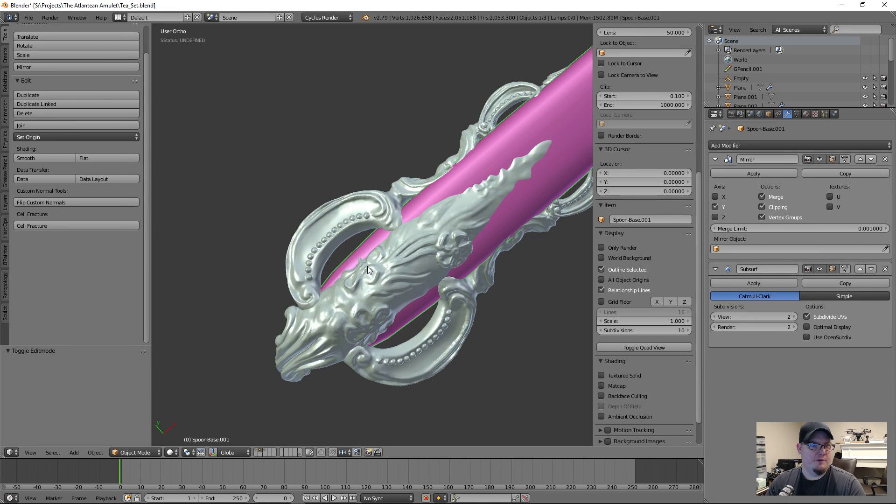
pyautogui.scroll(-1, 430, 295)
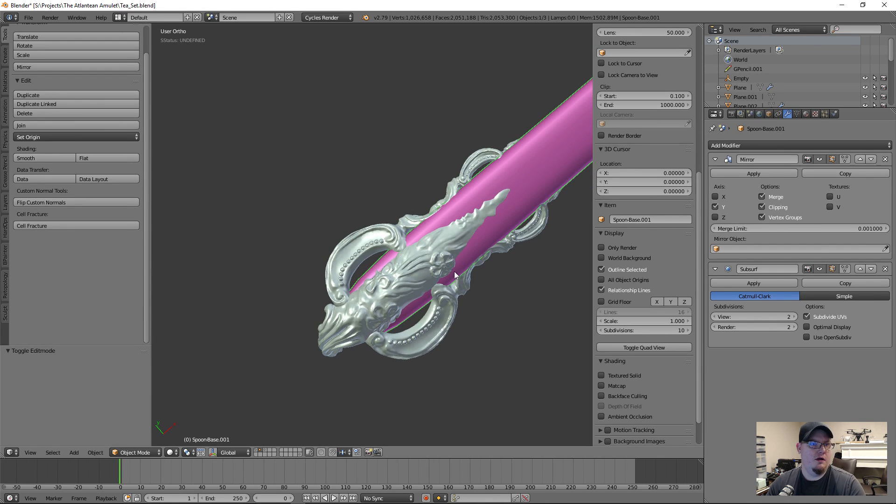
pyautogui.moveTo(438, 265); pyautogui.dragTo(411, 237, button='middle')
pyautogui.press('Tab')
pyautogui.moveTo(416, 347); pyautogui.dragTo(555, 263, button='middle')
pyautogui.moveTo(459, 309); pyautogui.dragTo(430, 322, button='middle')
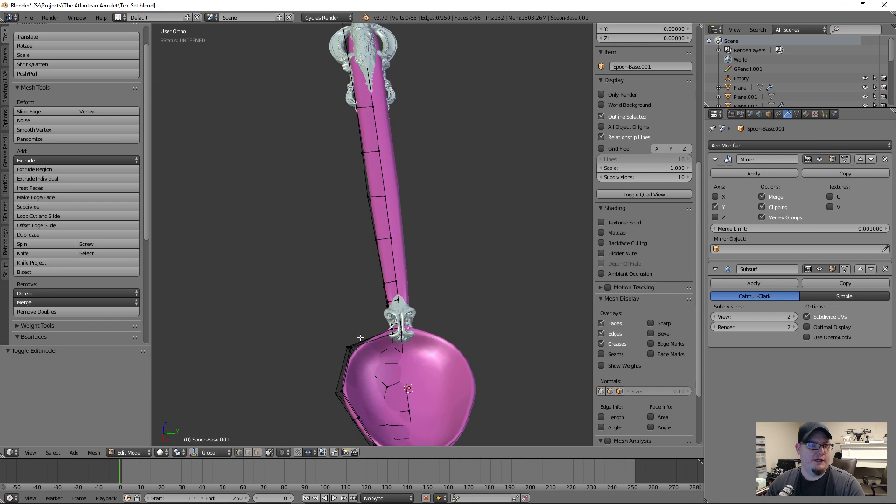
pyautogui.scroll(6, 422, 319)
pyautogui.scroll(-4, 423, 319)
pyautogui.moveTo(385, 305); pyautogui.dragTo(260, 272, button='middle')
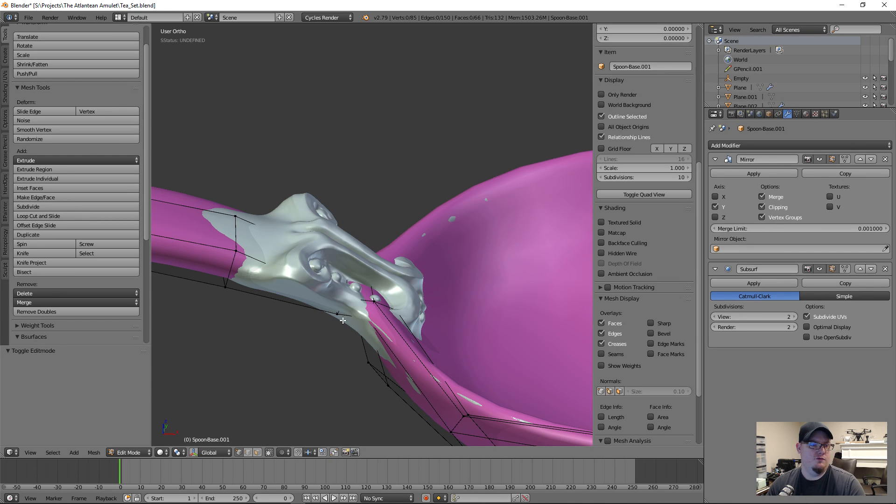
# - Switch to face selection and delete the ring of three faces running under the ornament between handle and bowl
pyautogui.hotkey('ctrl', 'Tab')
pyautogui.click(277, 296)
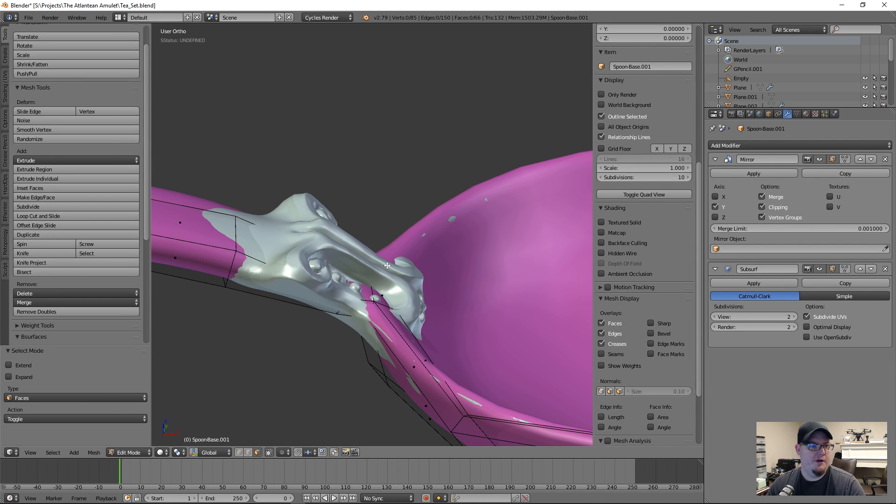
pyautogui.moveTo(278, 296); pyautogui.dragTo(332, 301, button='middle')
pyautogui.moveTo(311, 216)
pyautogui.mouseDown(button='middle')
pyautogui.moveTo(301, 276)
pyautogui.moveTo(332, 212)
pyautogui.moveTo(306, 289)
pyautogui.mouseUp(button='middle')
pyautogui.press('z')
pyautogui.keyDown('alt'); pyautogui.rightClick(301, 276); pyautogui.keyUp('alt')
pyautogui.press('x')
pyautogui.click(279, 309)
pyautogui.press('z')
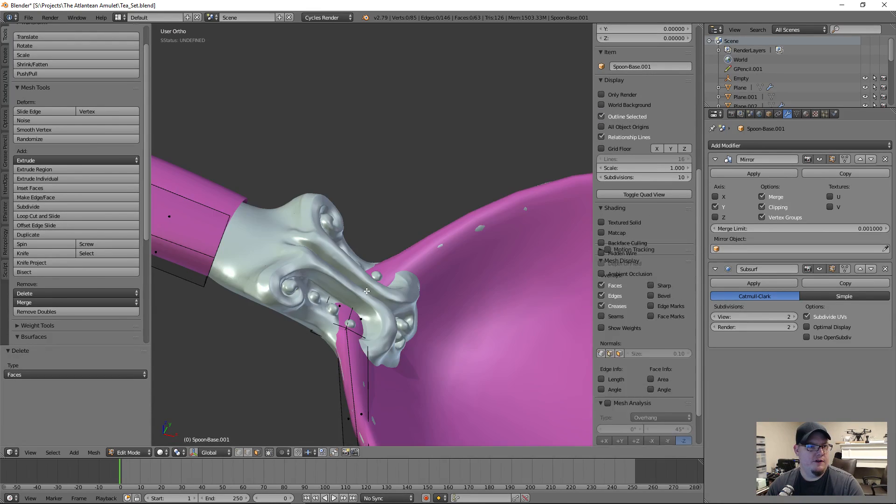
# - Select the adjoining three-face loop at the bowl end of the ornament and delete those faces
pyautogui.keyDown('alt'); pyautogui.rightClick(308, 283); pyautogui.keyUp('alt')
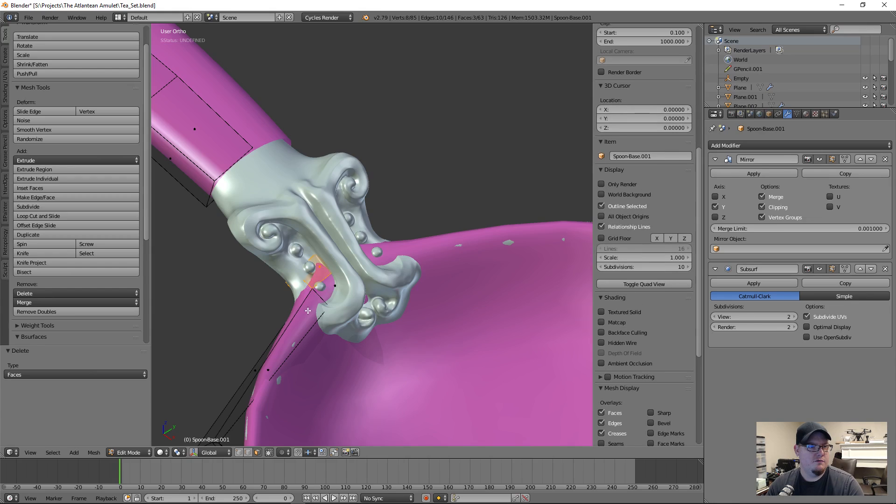
pyautogui.moveTo(309, 283)
pyautogui.mouseDown(button='middle')
pyautogui.moveTo(406, 260)
pyautogui.moveTo(410, 234)
pyautogui.mouseUp(button='middle')
pyautogui.press('z')
pyautogui.moveTo(305, 310); pyautogui.dragTo(349, 331, button='middle')
pyautogui.press('x')
pyautogui.click(300, 275)
pyautogui.press('z')
pyautogui.scroll(2, 364, 335)
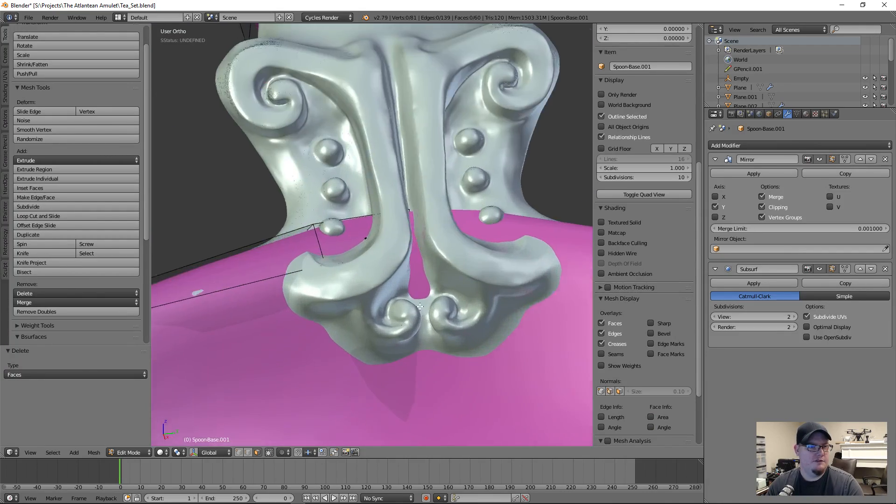
# - Delete the remaining single face under the ornament at the bowl's rim and switch to vertex selection
pyautogui.moveTo(418, 236); pyautogui.dragTo(430, 352, button='middle')
pyautogui.press('z')
pyautogui.rightClick(380, 243)
pyautogui.press('x')
pyautogui.click(402, 247)
pyautogui.press('z')
pyautogui.scroll(2, 359, 270)
pyautogui.click(408, 259)
pyautogui.press('z')
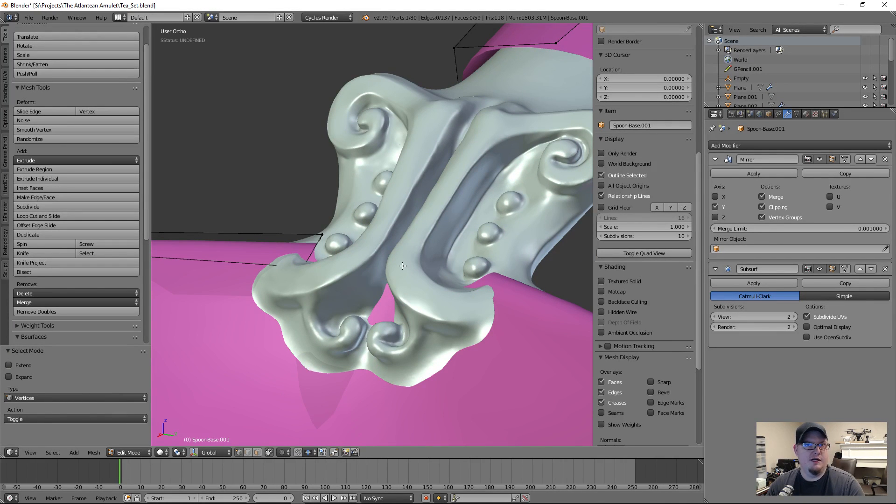
# - Set the snap element to Face and enable projecting individual elements onto the surface of other objects
pyautogui.click(306, 452)
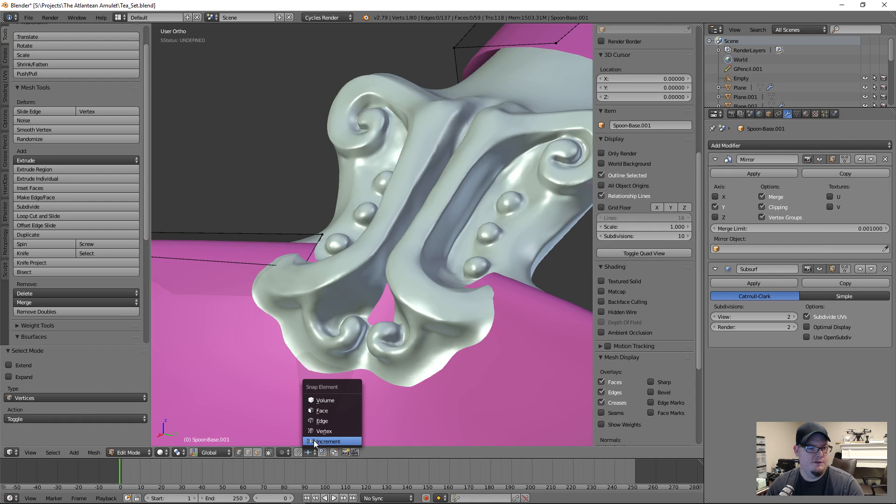
pyautogui.click(308, 453)
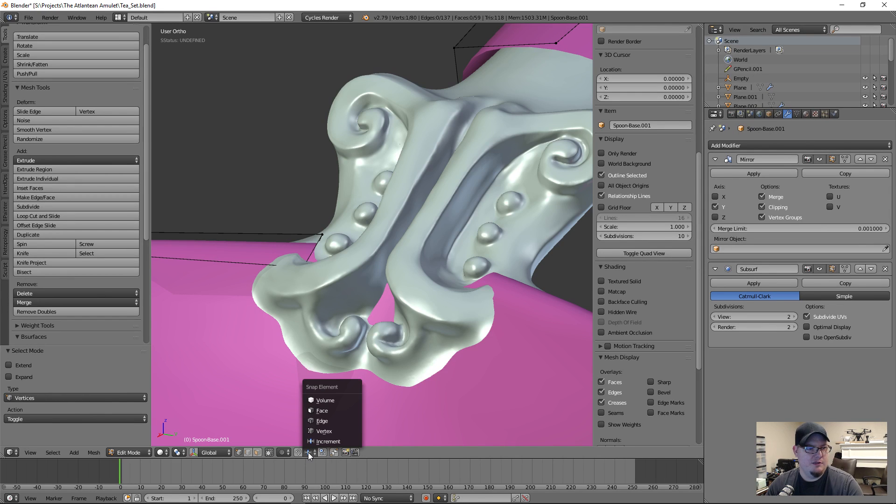
pyautogui.click(344, 412)
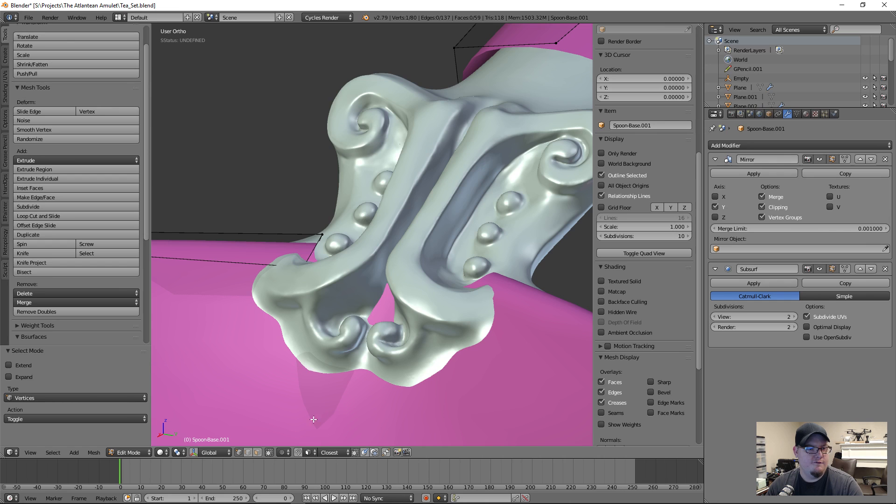
pyautogui.click(365, 452)
pyautogui.click(374, 452)
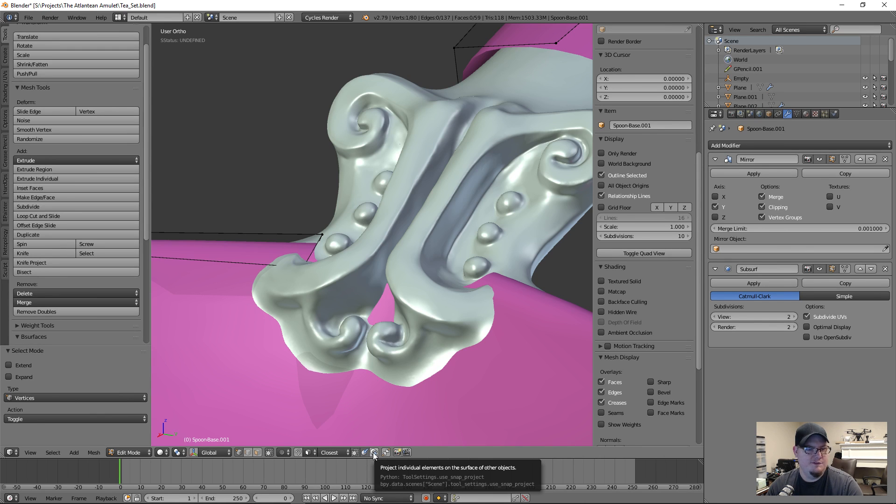
pyautogui.scroll(-2, 342, 300)
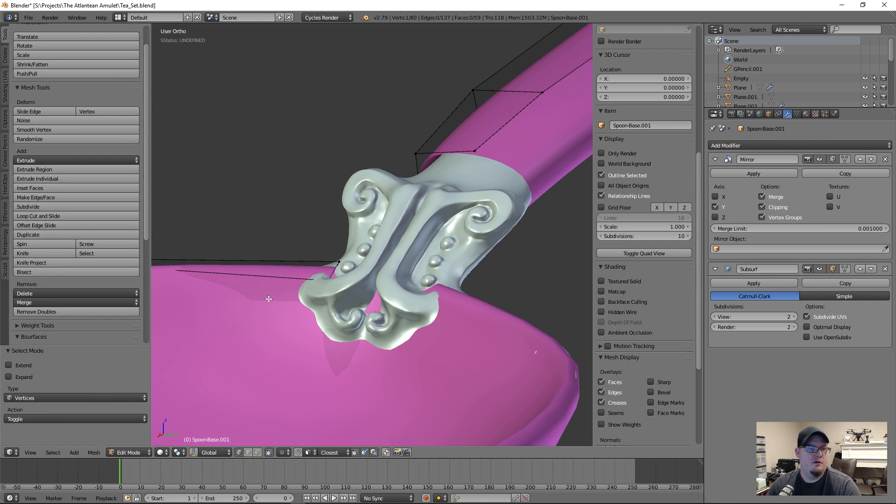
pyautogui.scroll(2, 271, 298)
pyautogui.moveTo(271, 297); pyautogui.dragTo(388, 282, button='middle')
pyautogui.press('g')
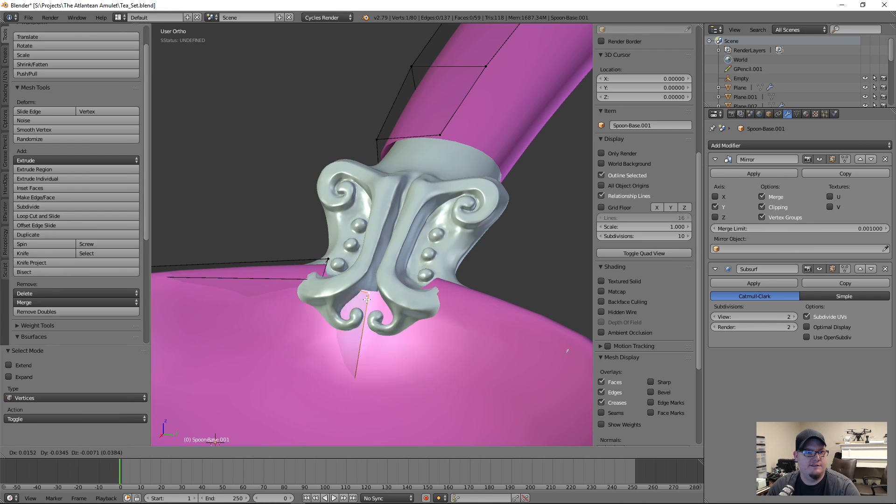
pyautogui.rightClick(366, 297)
# - Move the selected junction vertex beneath the ornament about -0.021 along Y and -0.008 along X
pyautogui.moveTo(363, 293); pyautogui.dragTo(382, 289, button='middle')
pyautogui.scroll(2, 399, 289)
pyautogui.moveTo(355, 316); pyautogui.dragTo(348, 319, button='middle')
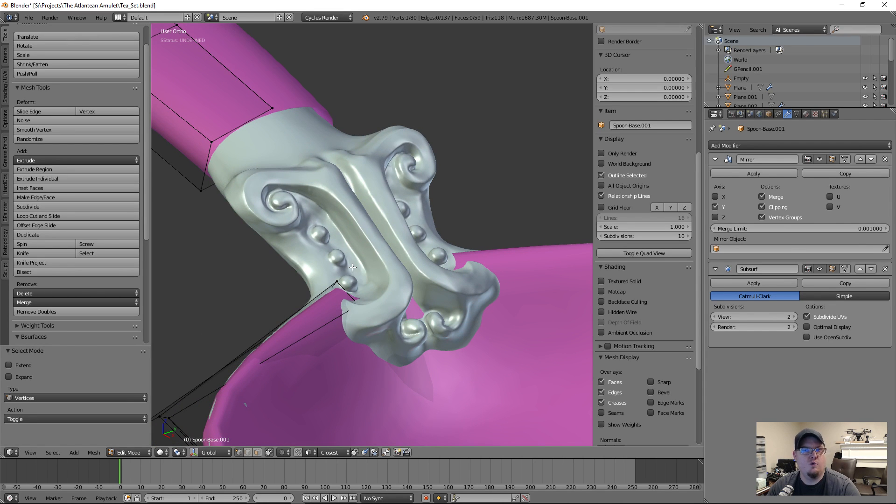
pyautogui.scroll(2, 346, 269)
pyautogui.moveTo(370, 332); pyautogui.dragTo(371, 274, button='middle')
pyautogui.press('g')
pyautogui.press('y')
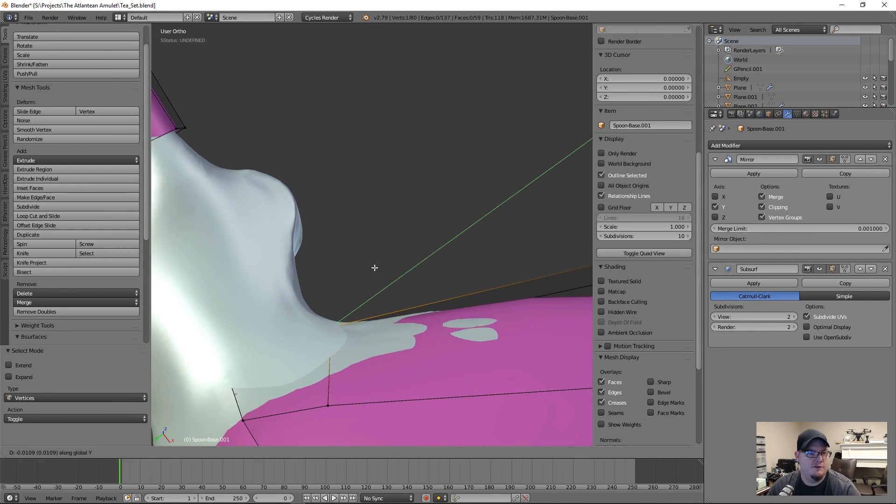
pyautogui.click(376, 256)
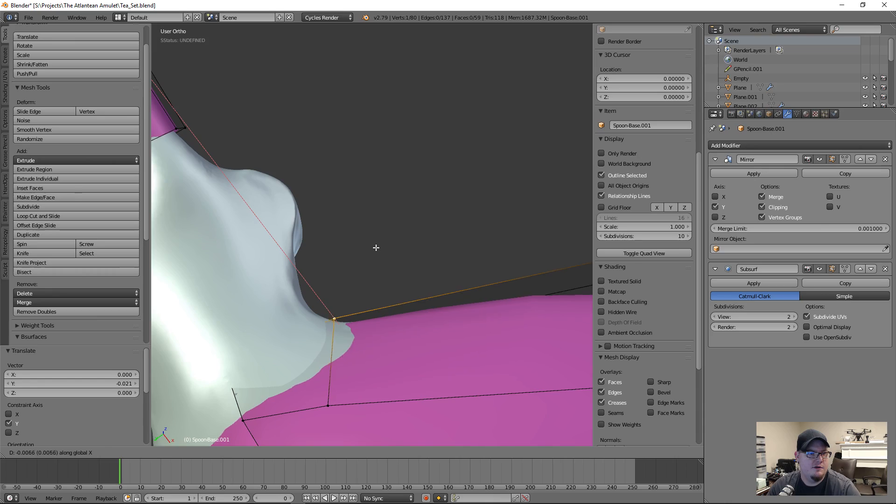
# - Lower the same junction vertex about 0.073 along Z and shift it about -0.059 along X, beneath the ornament's bowl end
pyautogui.press('z')
pyautogui.moveTo(256, 340)
pyautogui.mouseDown(button='middle')
pyautogui.moveTo(240, 370)
pyautogui.moveTo(244, 350)
pyautogui.moveTo(252, 376)
pyautogui.moveTo(306, 366)
pyautogui.mouseUp(button='middle')
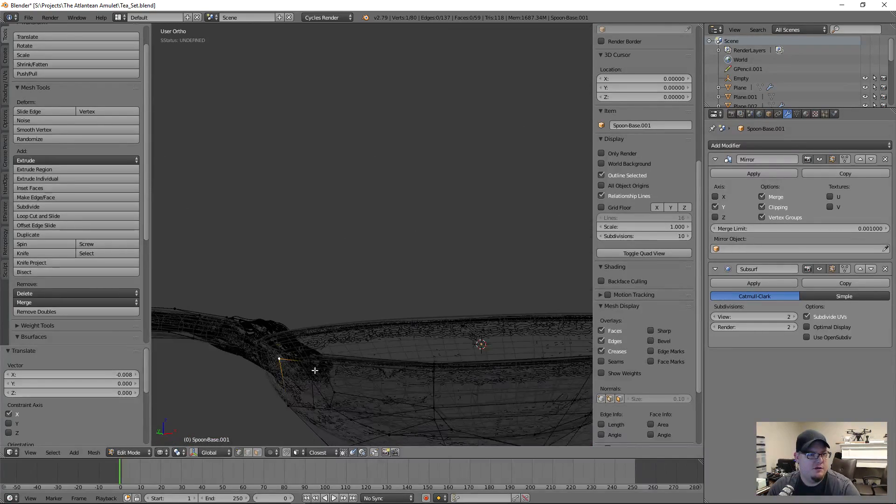
pyautogui.press('z')
pyautogui.press('g')
pyautogui.press('z')
pyautogui.click(299, 399)
pyautogui.moveTo(299, 399); pyautogui.dragTo(394, 311, button='middle')
pyautogui.press('g')
pyautogui.press('y')
pyautogui.press('x')
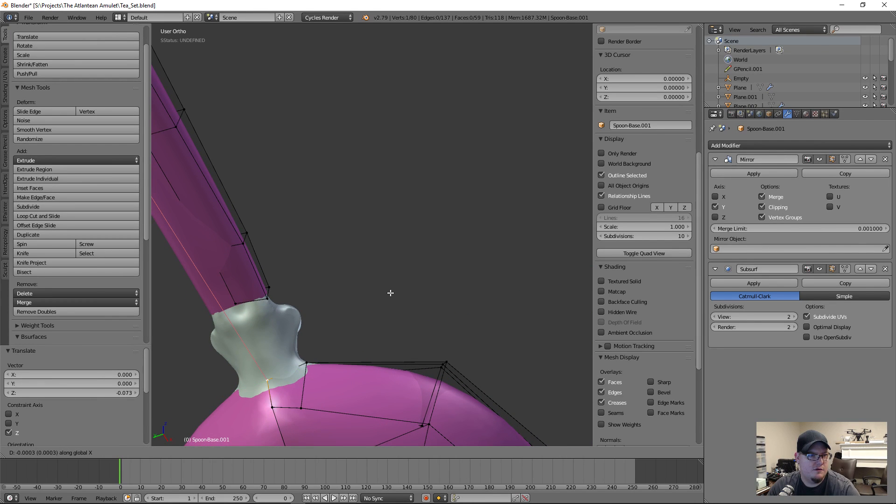
pyautogui.click(392, 286)
# - Shift the underside junction vertex about 0.056 along X towards the bowl, against the ornament's lower edge
pyautogui.scroll(-5, 392, 286)
pyautogui.moveTo(392, 286); pyautogui.dragTo(308, 304, button='middle')
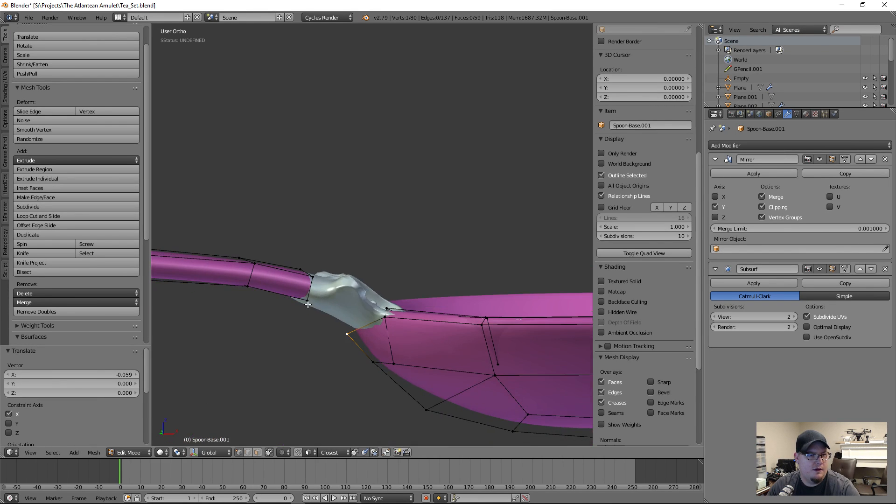
pyautogui.keyDown('shift'); pyautogui.moveTo(364, 353); pyautogui.dragTo(385, 305, button='middle'); pyautogui.keyUp('shift')
pyautogui.scroll(5, 383, 307)
pyautogui.press('g')
pyautogui.press('x')
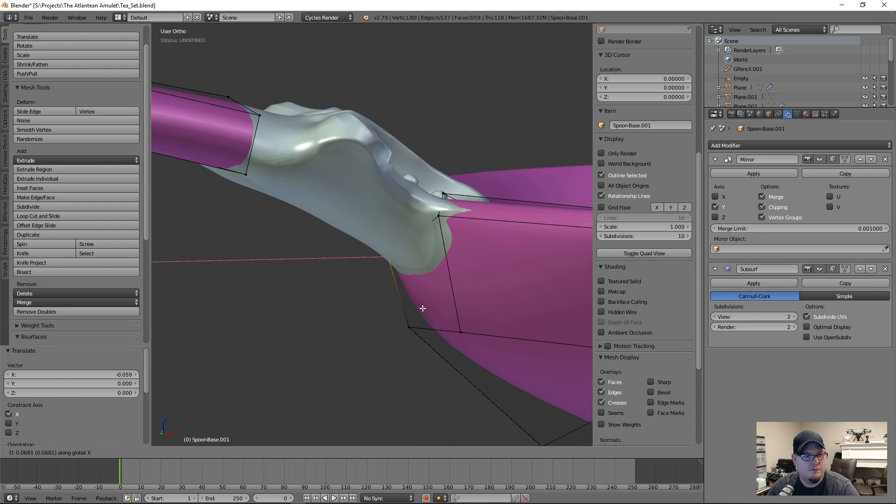
pyautogui.click(416, 310)
# - Connect the bowl's underside junction vertex to the lower handle-end vertex with a new edge across the ornament
pyautogui.scroll(3, 299, 195)
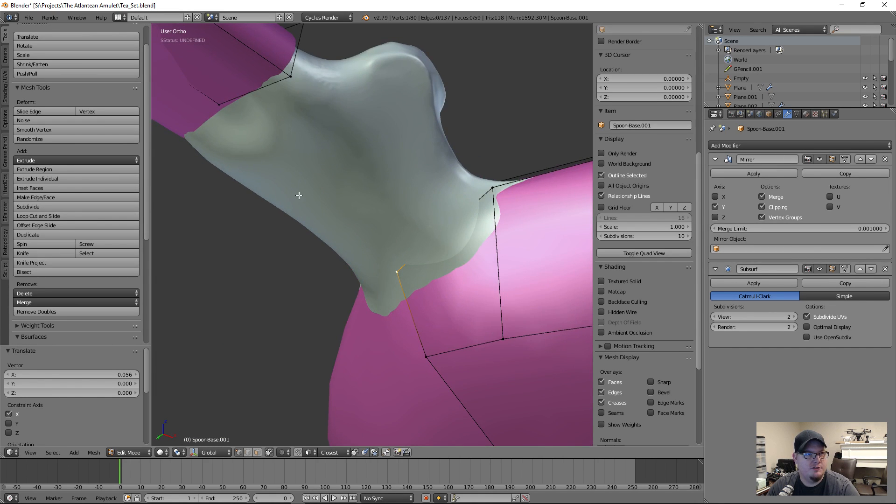
pyautogui.keyDown('shift'); pyautogui.rightClick(214, 105); pyautogui.keyUp('shift')
pyautogui.moveTo(263, 186); pyautogui.dragTo(348, 164, button='middle')
pyautogui.press('f')
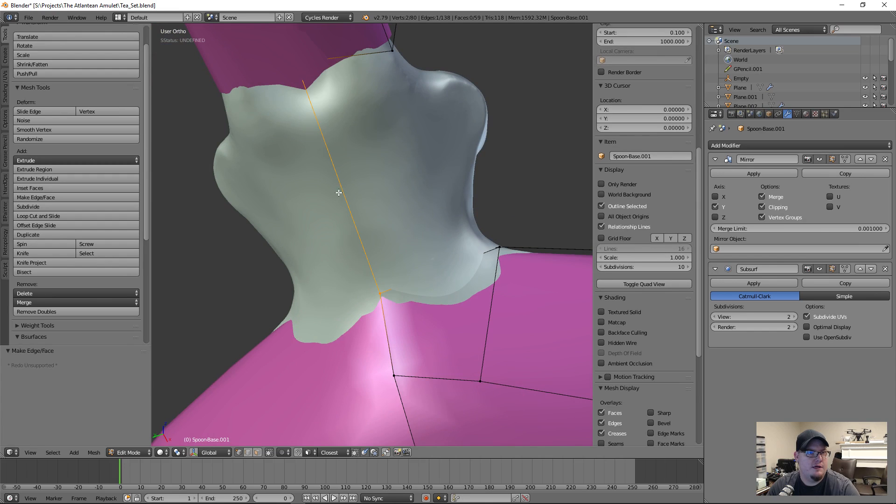
# - Add one cut at the middle of the new underside edge and try moving its vertex across the ornament
pyautogui.hotkey('ctrl', 'r')
pyautogui.click(350, 197)
pyautogui.moveTo(350, 197); pyautogui.dragTo(274, 250, button='middle')
pyautogui.press('g')
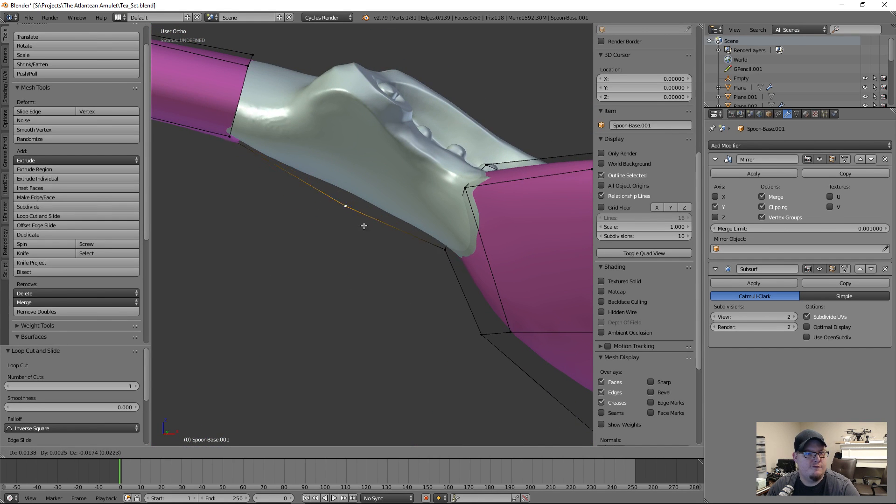
pyautogui.click(360, 216)
pyautogui.moveTo(354, 237); pyautogui.dragTo(426, 201, button='middle')
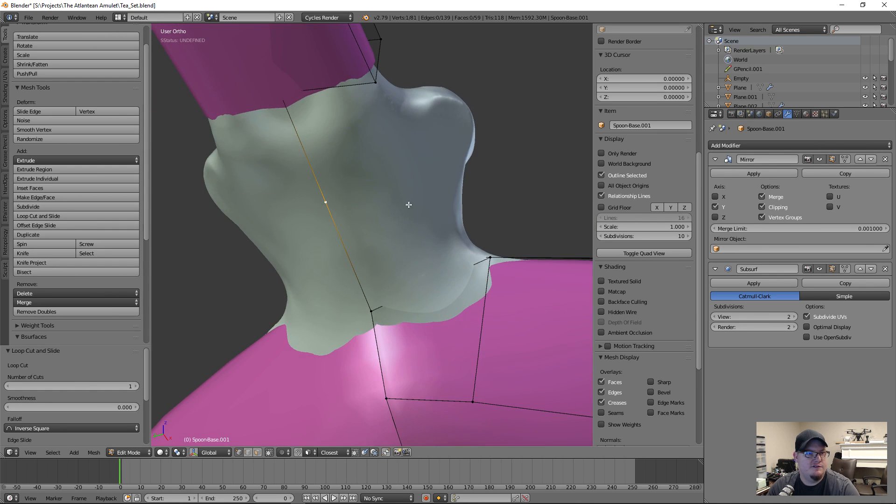
pyautogui.press('g')
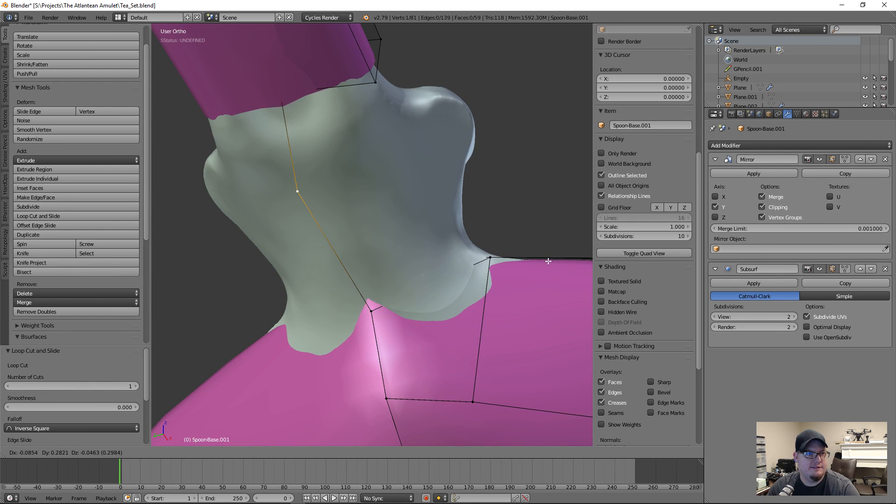
pyautogui.click(226, 245)
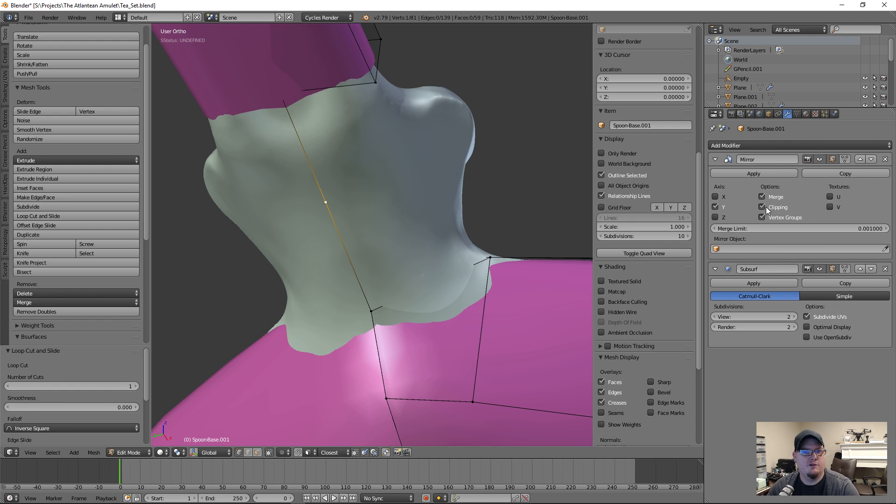
# - Snap the middle vertex of the underside edge onto the ornament's surface
pyautogui.moveTo(252, 230); pyautogui.dragTo(321, 220, button='middle')
pyautogui.press('g')
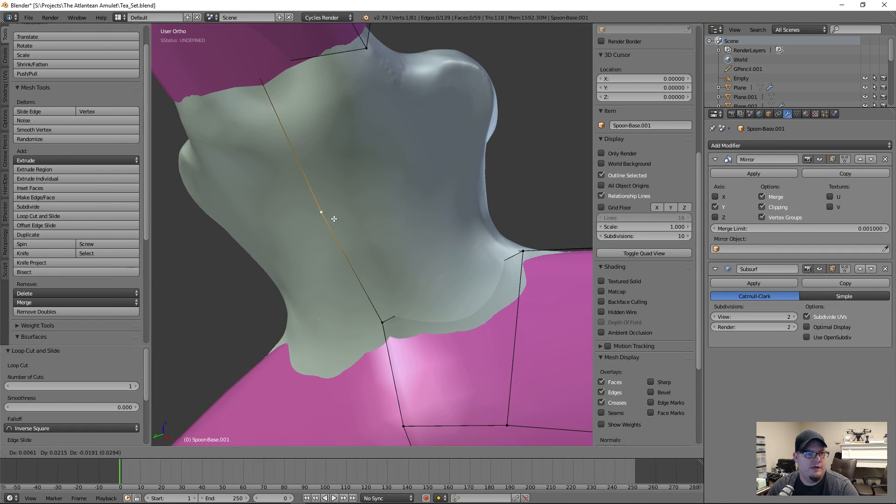
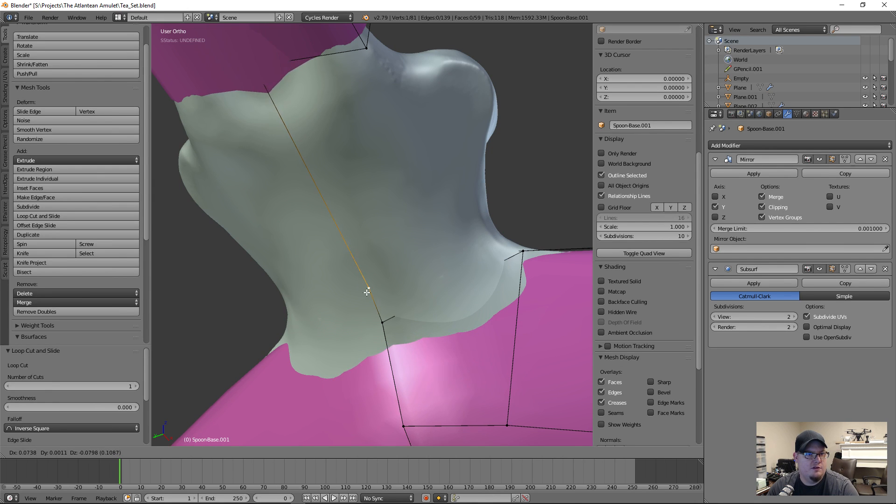
pyautogui.click(338, 209)
pyautogui.press('g')
pyautogui.click(315, 204)
pyautogui.moveTo(316, 204); pyautogui.dragTo(402, 183, button='middle')
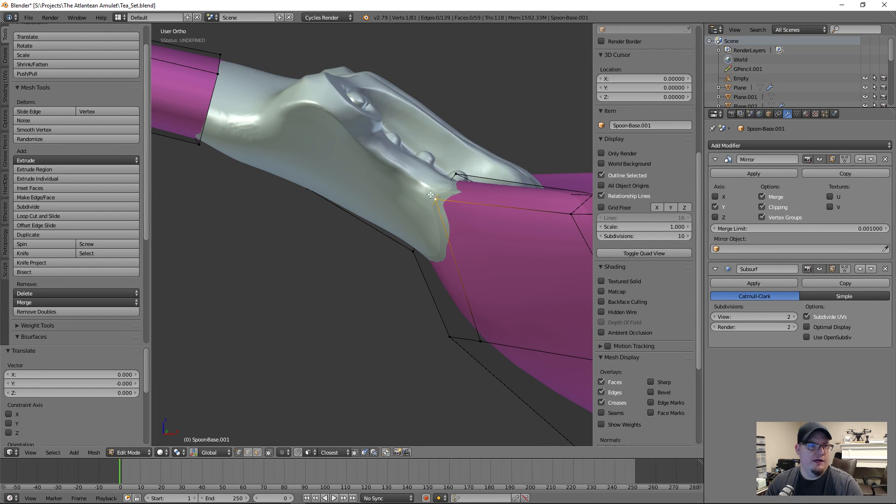
# - Extrude the outer bowl-rim vertex up along the ornament's side by about -0.063 in X and 0.045 in Z
pyautogui.press('e')
pyautogui.click(383, 159)
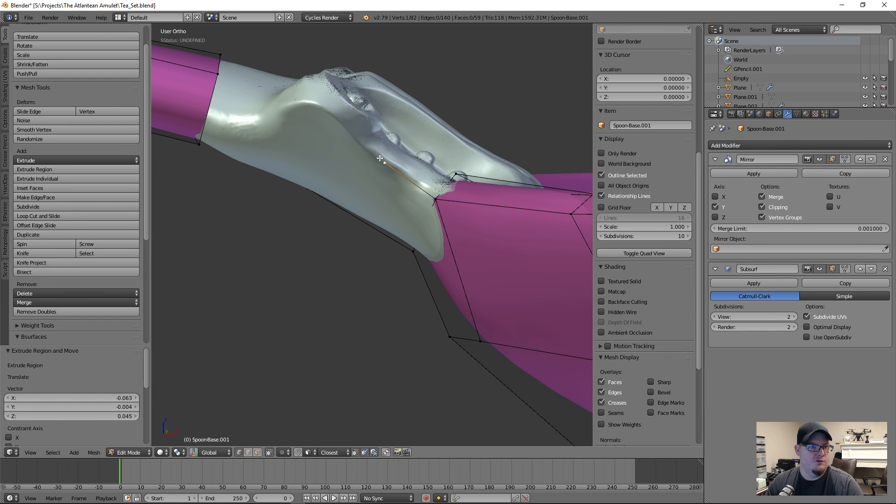
pyautogui.moveTo(382, 159); pyautogui.dragTo(373, 195, button='middle')
# - Add one cut between the underside middle vertex and the bowl junction, snapping the new vertex to the ornament's surface
pyautogui.hotkey('ctrl', 'r')
pyautogui.click(346, 283)
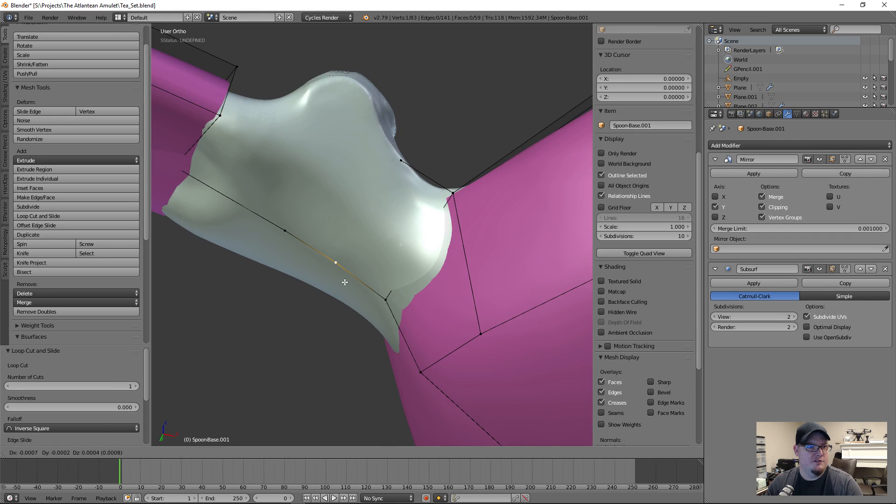
pyautogui.click(345, 282)
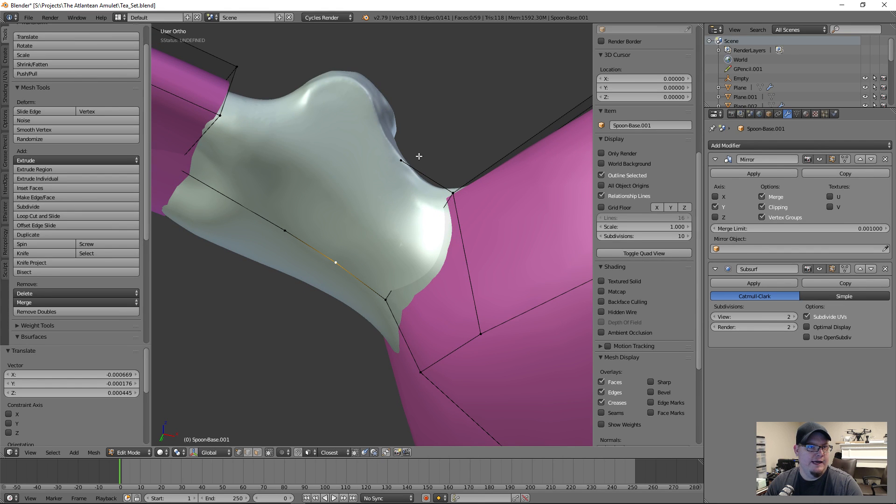
# - Extrude the end of the side edge further up the ornament by about -0.048 in X and 0.045 in Z
pyautogui.moveTo(380, 185); pyautogui.dragTo(382, 192, button='middle')
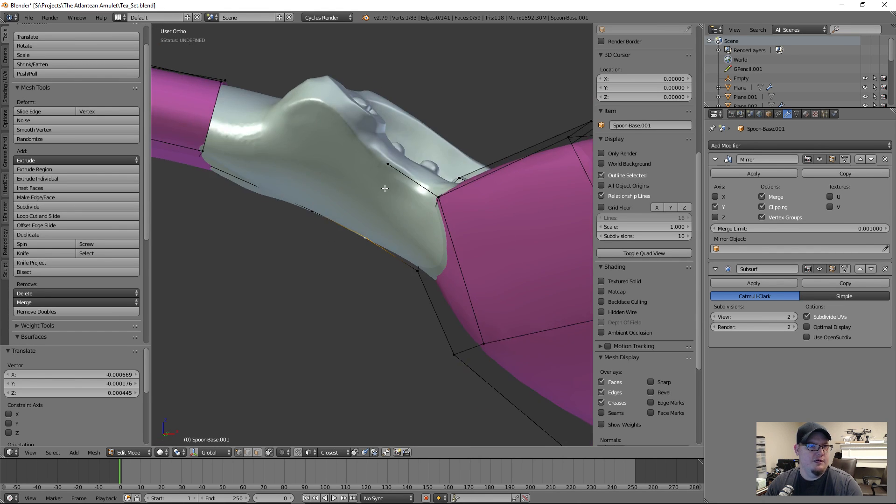
pyautogui.press('e')
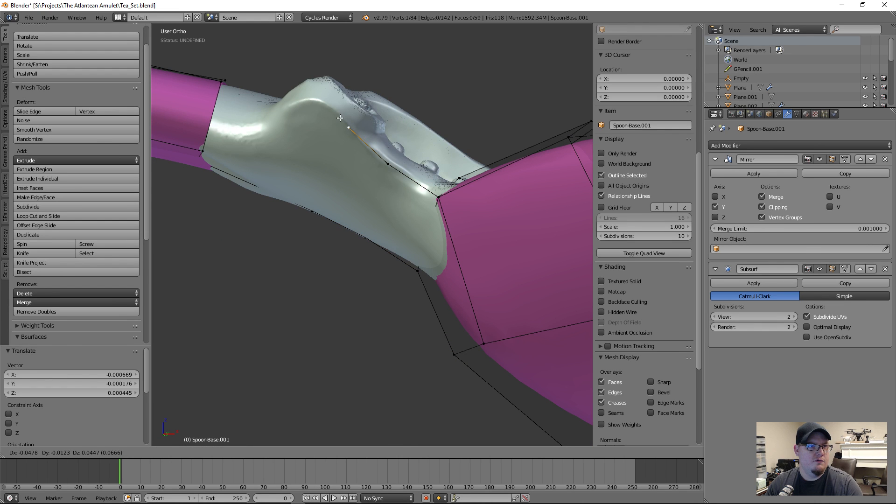
pyautogui.click(341, 118)
pyautogui.moveTo(359, 199); pyautogui.dragTo(393, 194, button='middle')
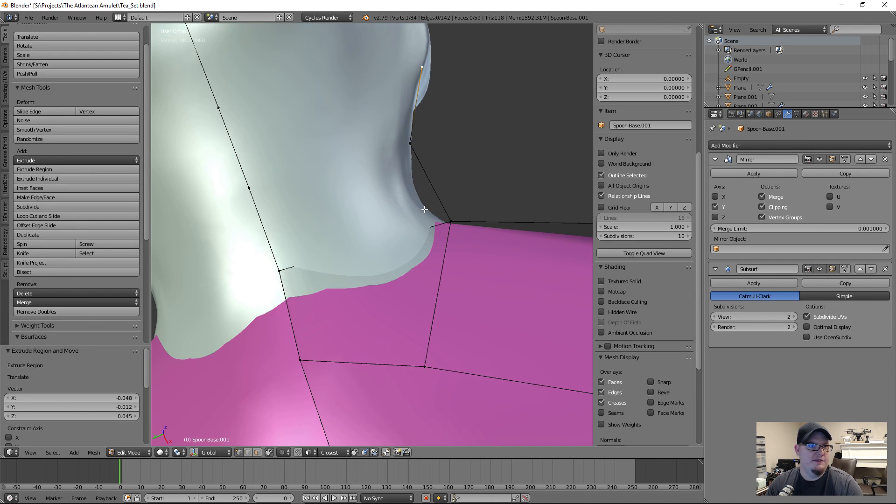
# - Add one cut to the side edge nearest the bowl rim and snap its new vertex onto the ornament
pyautogui.moveTo(425, 210); pyautogui.dragTo(451, 223, button='middle')
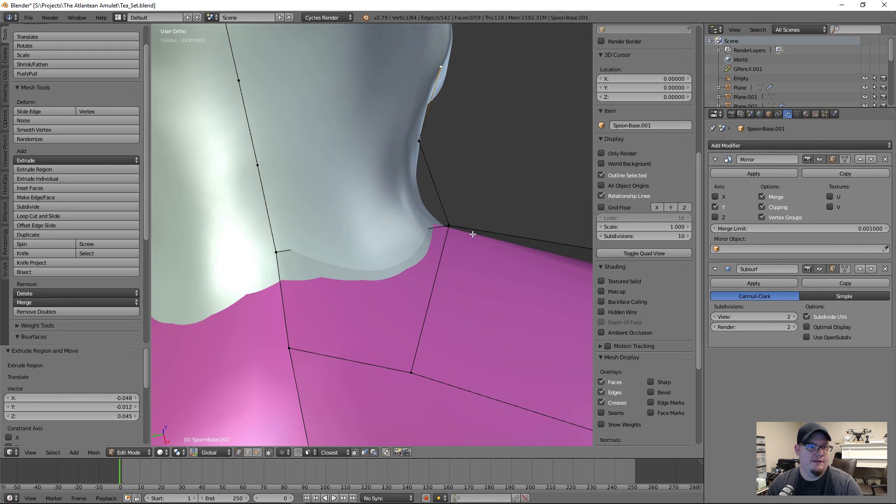
pyautogui.hotkey('ctrl', 'r')
pyautogui.click(437, 182)
pyautogui.rightClick(437, 188)
pyautogui.moveTo(420, 199); pyautogui.dragTo(447, 178, button='middle')
pyautogui.press('g')
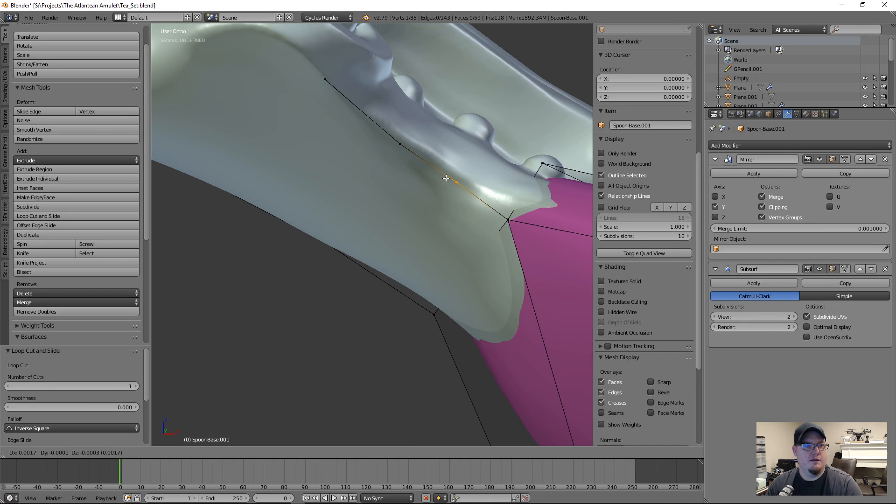
pyautogui.click(445, 176)
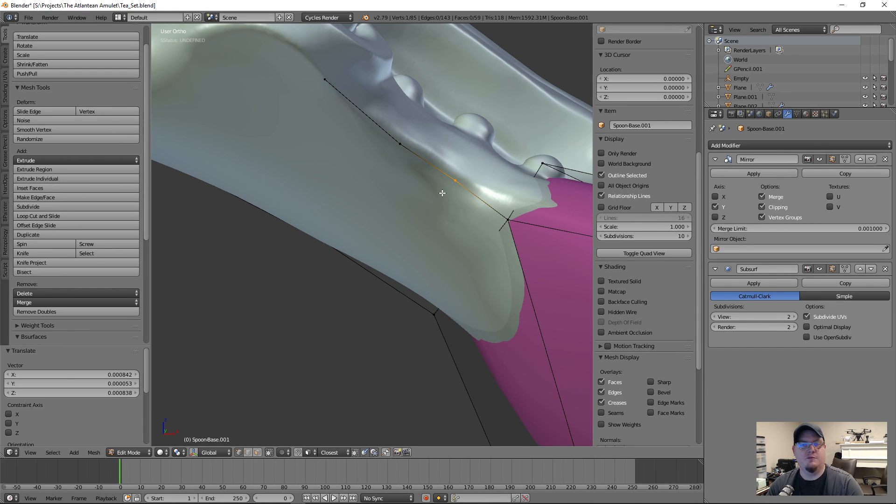
# - Move the new cut vertex about 0.014 along X and -0.003 along Z, into the curve near the bowl rim
pyautogui.moveTo(443, 192)
pyautogui.mouseDown(button='middle')
pyautogui.moveTo(444, 201)
pyautogui.moveTo(390, 220)
pyautogui.moveTo(436, 196)
pyautogui.moveTo(541, 90)
pyautogui.moveTo(540, 36)
pyautogui.moveTo(426, 194)
pyautogui.mouseUp(button='middle')
pyautogui.scroll(3, 408, 176)
pyautogui.scroll(1, 453, 180)
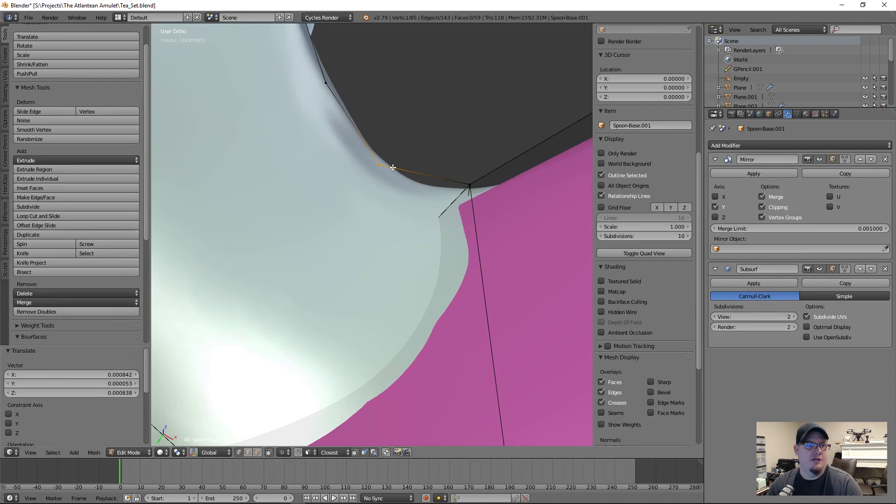
pyautogui.press('g')
pyautogui.click(388, 159)
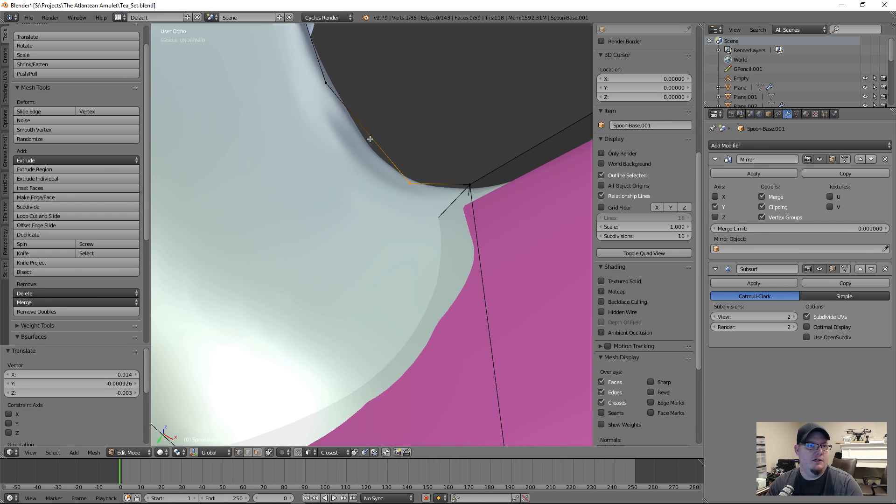
# - Slide the remaining two side-chain vertices down towards the bowl, following the ornament's curved outline
pyautogui.press('g')
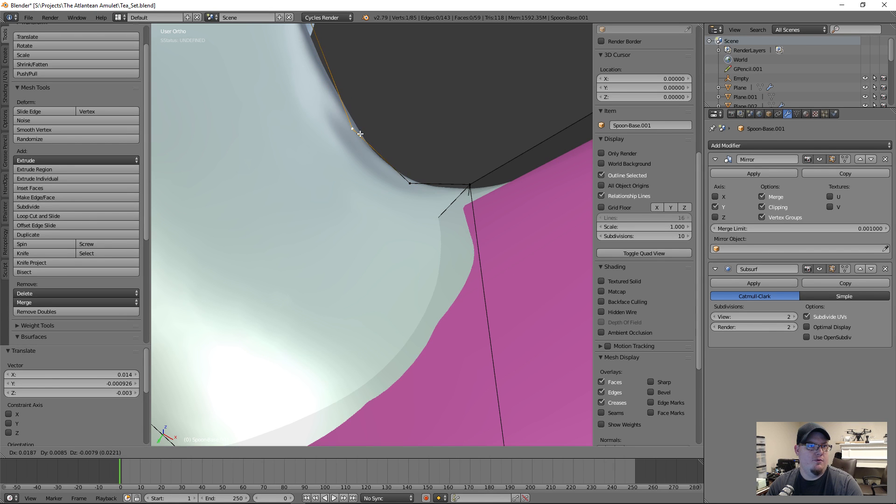
pyautogui.click(359, 133)
pyautogui.moveTo(358, 134); pyautogui.dragTo(356, 152, button='middle')
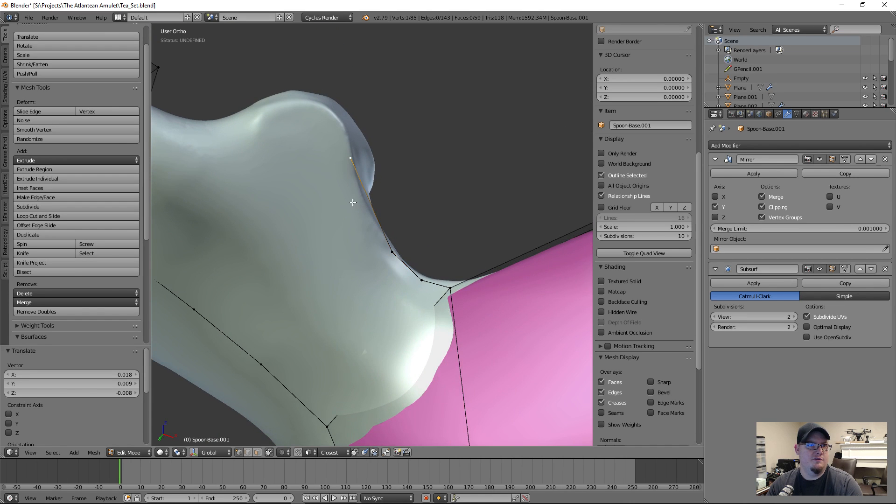
pyautogui.press('g')
pyautogui.click(372, 230)
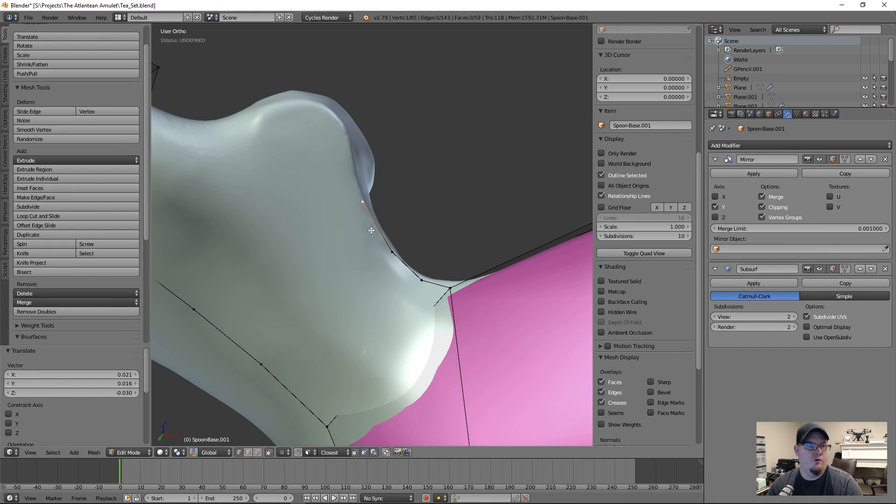
# - Examine the new vertex chains around the ornament from the bowl side and from the outer side
pyautogui.moveTo(428, 216); pyautogui.dragTo(426, 294, button='middle')
pyautogui.scroll(-6, 426, 294)
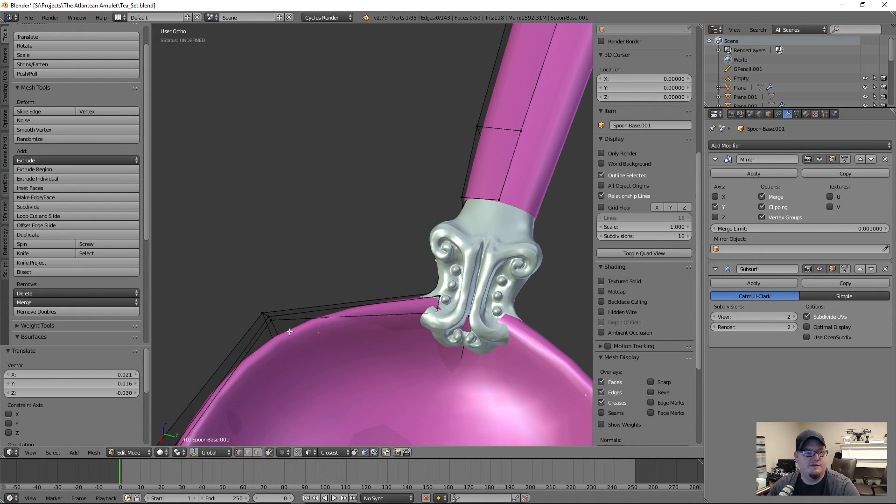
pyautogui.scroll(5, 471, 290)
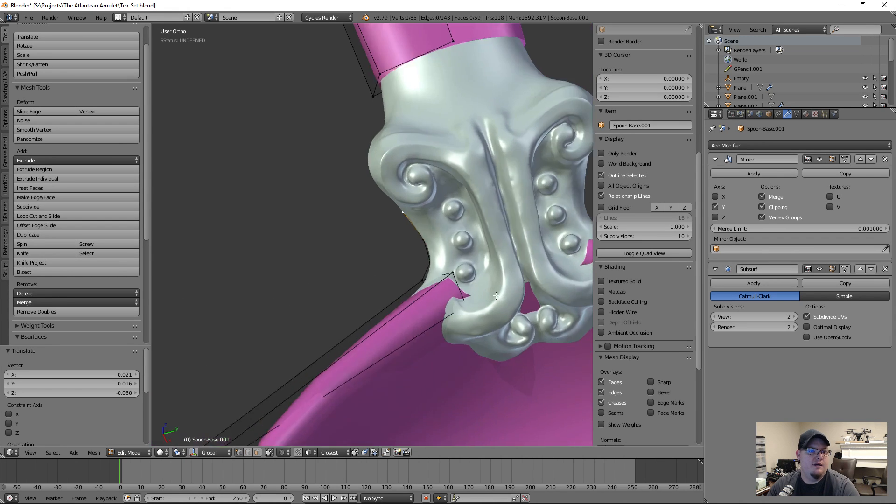
pyautogui.scroll(-3, 413, 267)
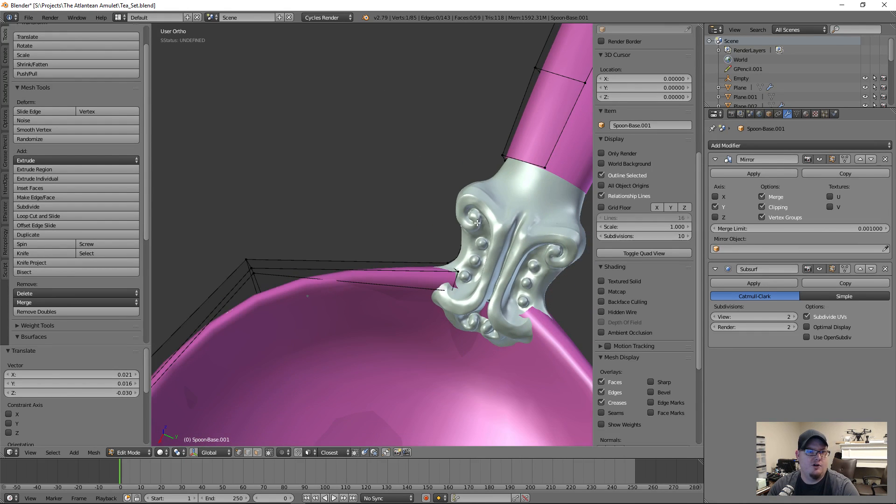
pyautogui.moveTo(477, 224); pyautogui.dragTo(313, 220, button='middle')
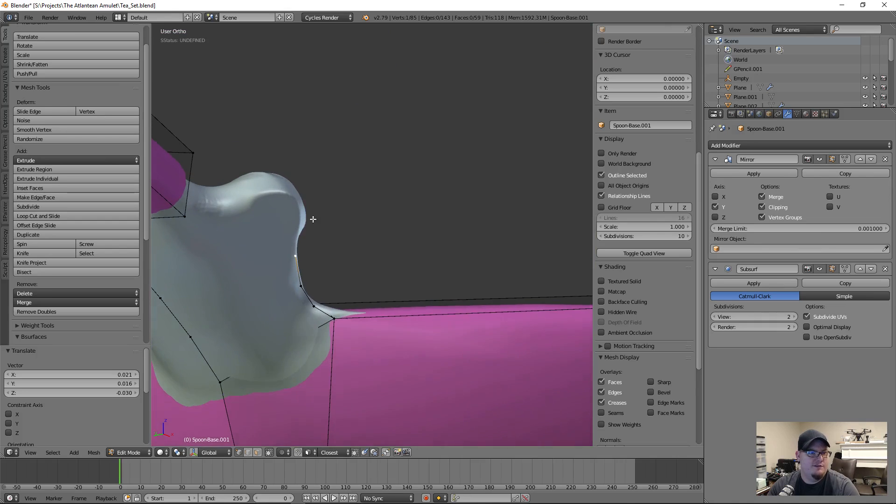
pyautogui.scroll(4, 288, 258)
pyautogui.moveTo(289, 258); pyautogui.dragTo(404, 188, button='middle')
pyautogui.scroll(-3, 383, 219)
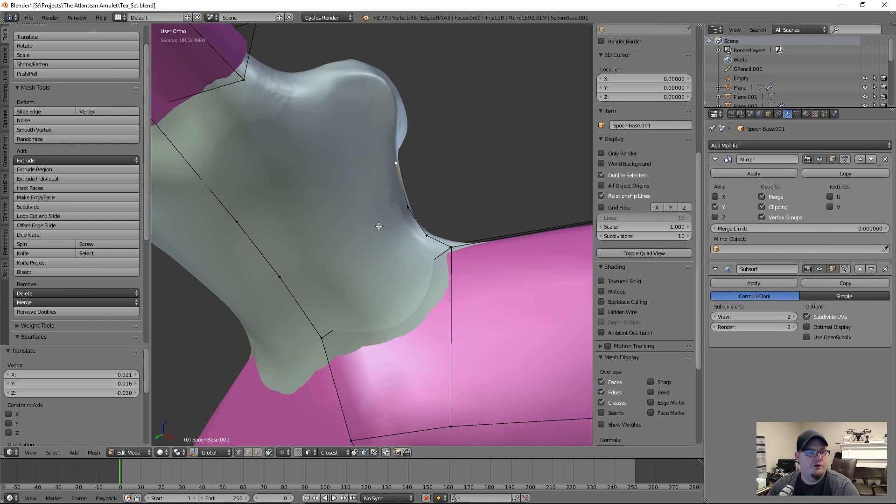
# - Move the bowl vertex beside the centre line below the ornament by about -0.014 in X, -0.074 in Y and 0.028 in Z
pyautogui.moveTo(379, 226); pyautogui.dragTo(395, 207, button='middle')
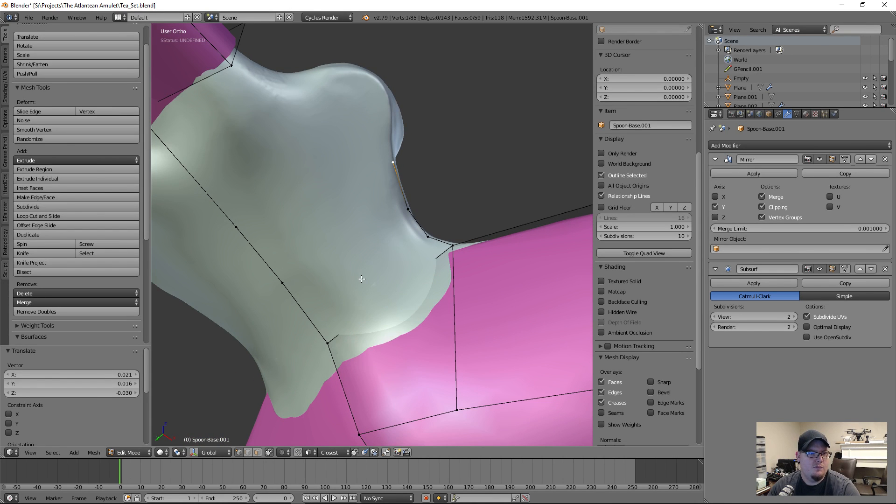
pyautogui.scroll(-4, 383, 314)
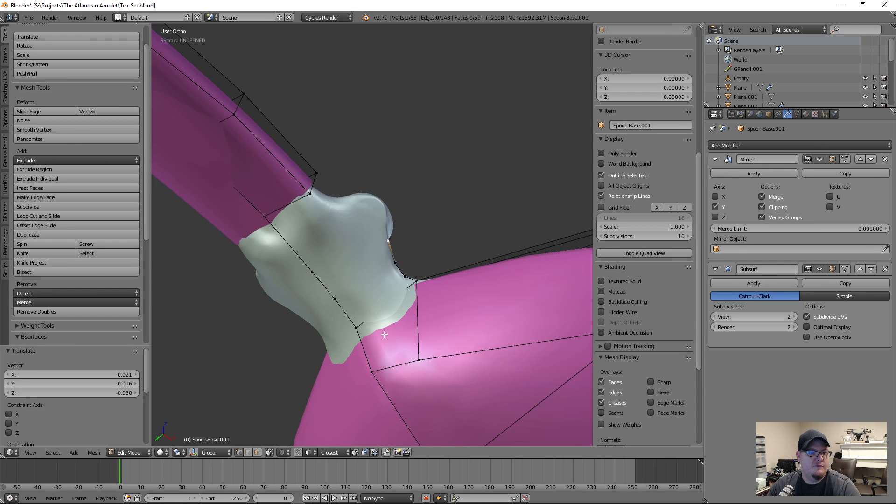
pyautogui.moveTo(447, 342); pyautogui.dragTo(465, 344, button='middle')
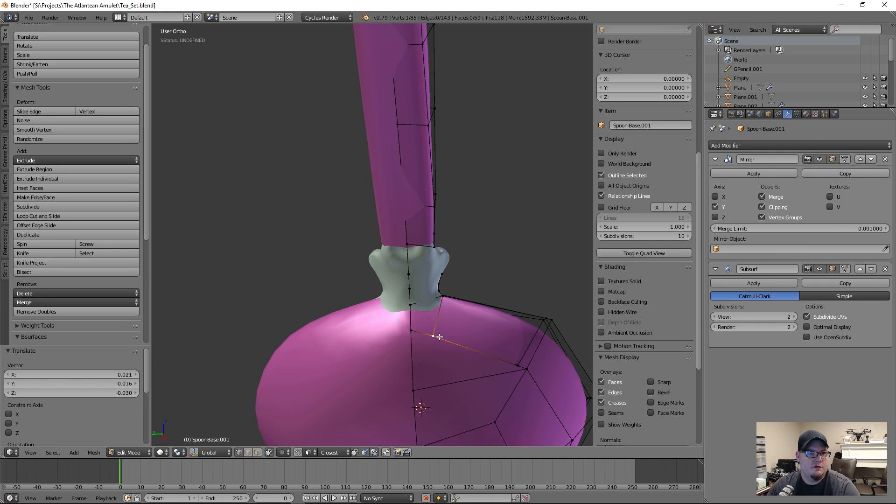
pyautogui.press('g')
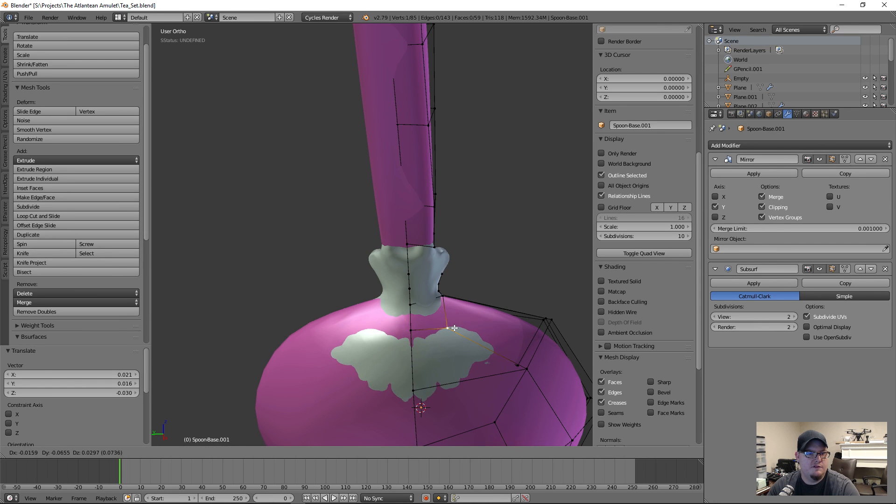
pyautogui.click(456, 329)
# - Lower that bowl vertex 0.025 along Z, and the second centre-line vertex below the ornament 0.003 along Z
pyautogui.moveTo(455, 329); pyautogui.dragTo(425, 386, button='middle')
pyautogui.moveTo(465, 338); pyautogui.dragTo(456, 340, button='middle')
pyautogui.press('g')
pyautogui.press('z')
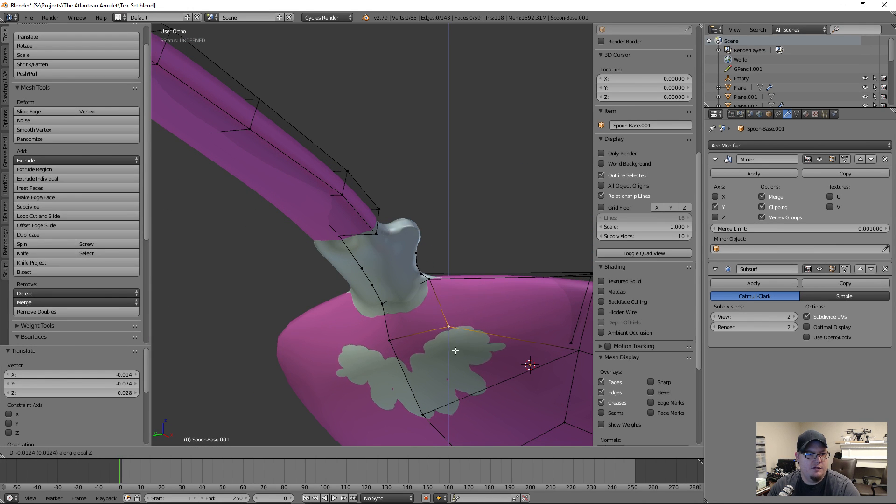
pyautogui.click(410, 410)
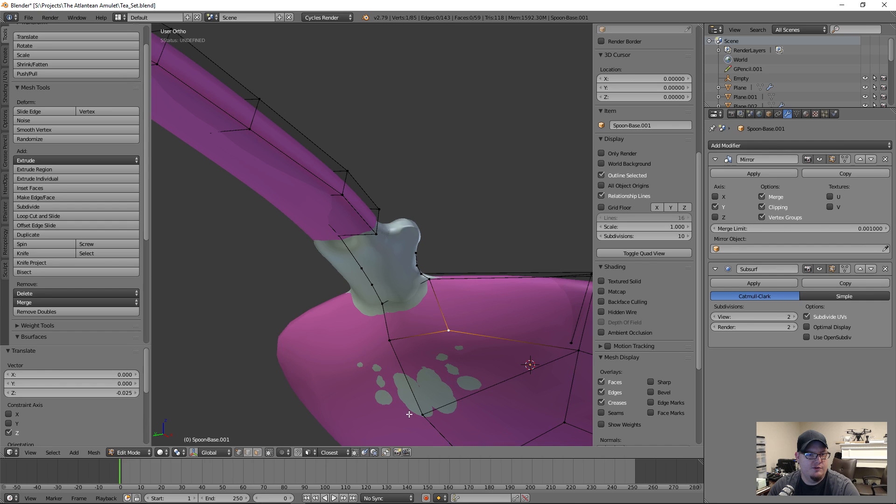
pyautogui.press('g')
pyautogui.press('z')
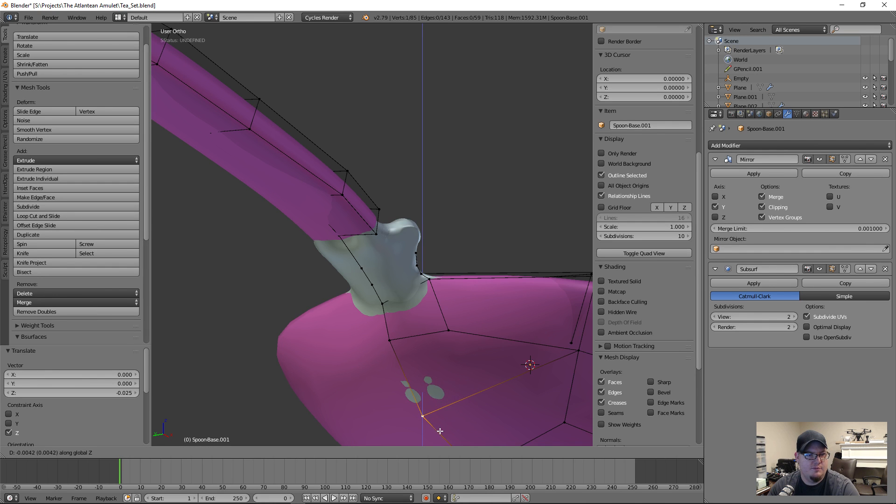
pyautogui.click(440, 430)
# - Lower the centre-line vertex directly beneath the ornament by 0.017 along Z
pyautogui.moveTo(441, 430); pyautogui.dragTo(464, 391, button='middle')
pyautogui.scroll(3, 506, 374)
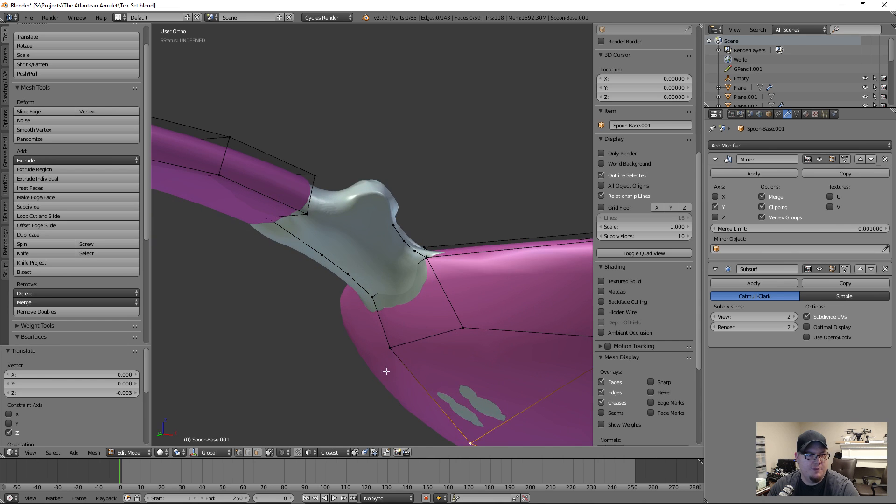
pyautogui.moveTo(401, 358); pyautogui.dragTo(488, 362, button='middle')
pyautogui.press('g')
pyautogui.press('z')
pyautogui.click(473, 392)
# - Shift the same centre-line vertex along X to follow the back of the bowl
pyautogui.press('g')
pyautogui.press('y')
pyautogui.press('x')
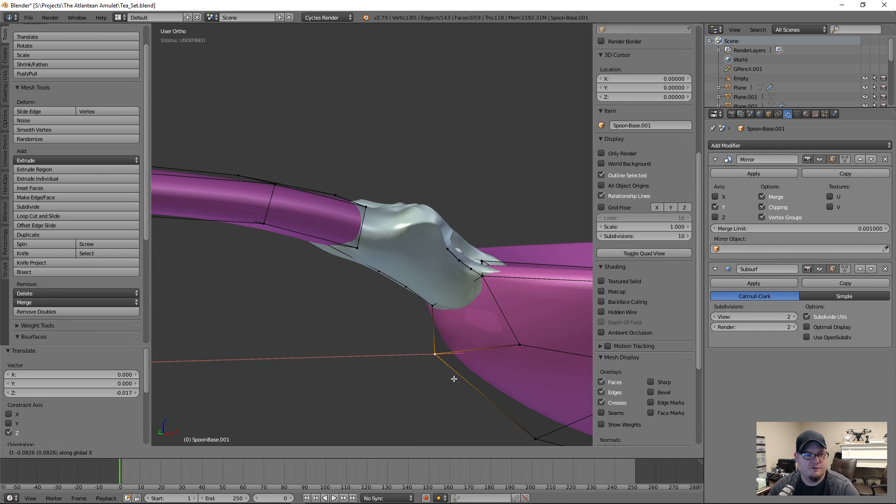
pyautogui.click(476, 375)
pyautogui.moveTo(476, 375); pyautogui.dragTo(479, 386, button='middle')
pyautogui.press('g')
pyautogui.press('x')
pyautogui.click(486, 392)
# - Move the next centre-line vertex on the bowl's back by -0.006 along X and clear the selection
pyautogui.rightClick(527, 425)
pyautogui.press('g')
pyautogui.press('x')
pyautogui.click(523, 424)
pyautogui.moveTo(495, 363); pyautogui.dragTo(530, 326, button='middle')
pyautogui.scroll(4, 488, 320)
pyautogui.moveTo(482, 310); pyautogui.dragTo(476, 308, button='middle')
pyautogui.scroll(-4, 482, 327)
pyautogui.scroll(-4, 489, 337)
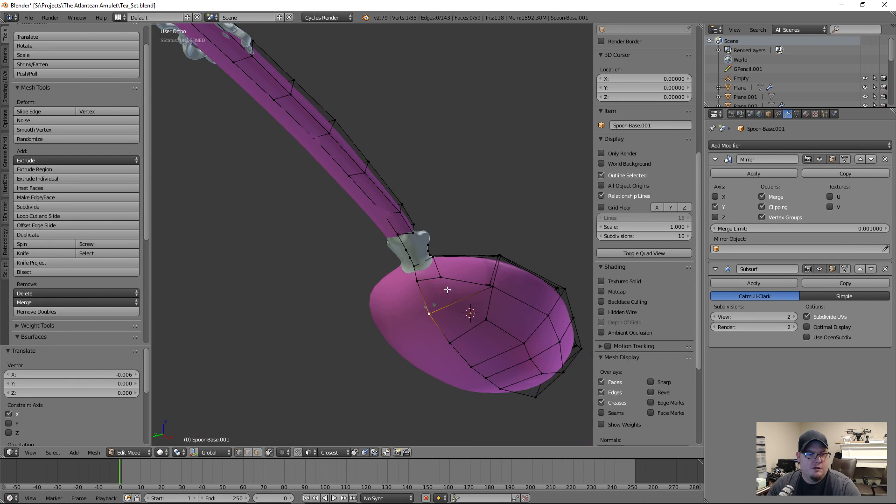
pyautogui.press('a')
# - Extrude the upper end vertex of the ornament's bowl-side chain twice, carrying the chain up and over the bump's crest
pyautogui.scroll(8, 414, 257)
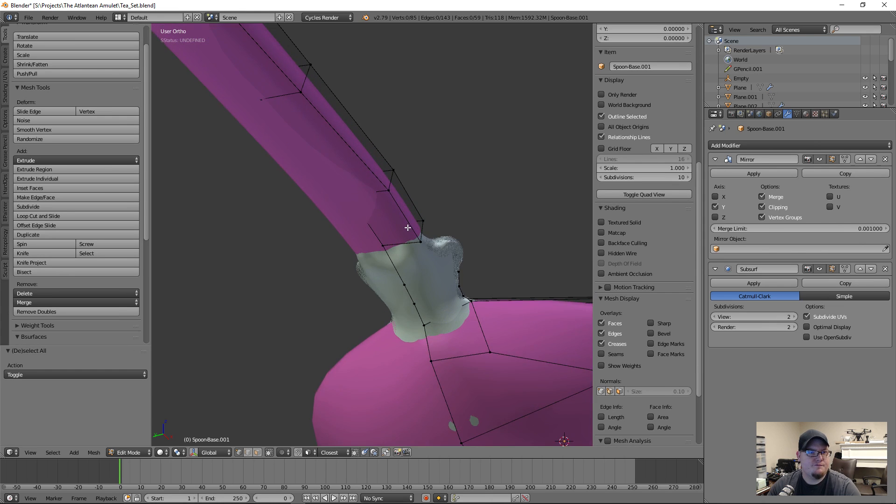
pyautogui.moveTo(416, 260); pyautogui.dragTo(415, 265, button='middle')
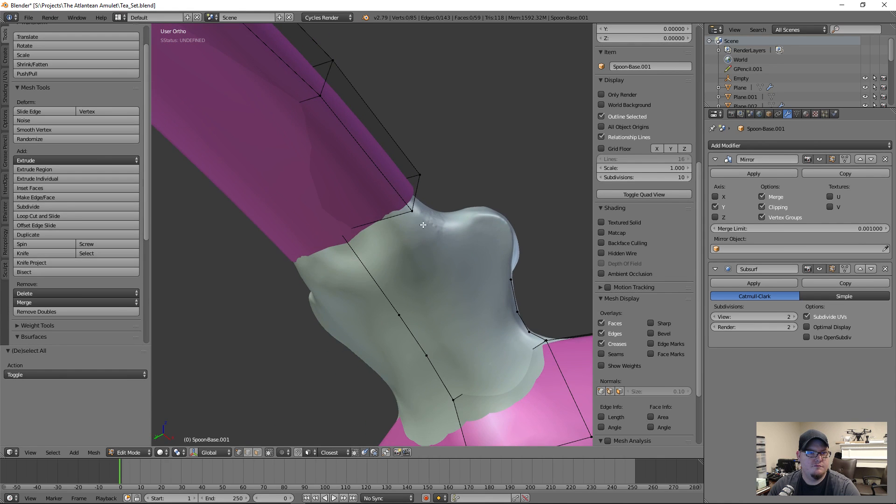
pyautogui.rightClick(424, 216)
pyautogui.moveTo(478, 226); pyautogui.dragTo(543, 263, button='middle')
pyautogui.rightClick(541, 257)
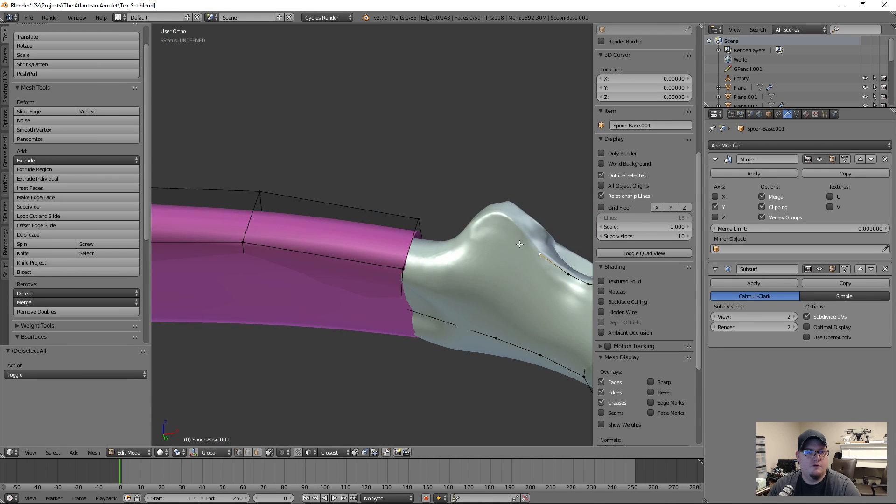
pyautogui.press('e')
pyautogui.click(489, 209)
pyautogui.moveTo(489, 209); pyautogui.dragTo(396, 236, button='middle')
pyautogui.press('e')
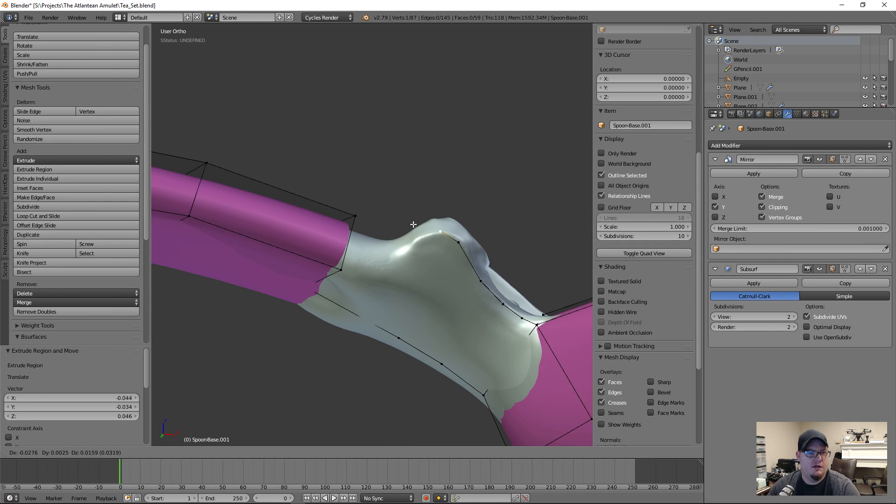
pyautogui.click(414, 224)
# - Extrude two more chain vertices down the handle-facing slope of the ornament's bump
pyautogui.moveTo(508, 285); pyautogui.dragTo(509, 233, button='middle')
pyautogui.press('e')
pyautogui.click(446, 270)
pyautogui.press('e')
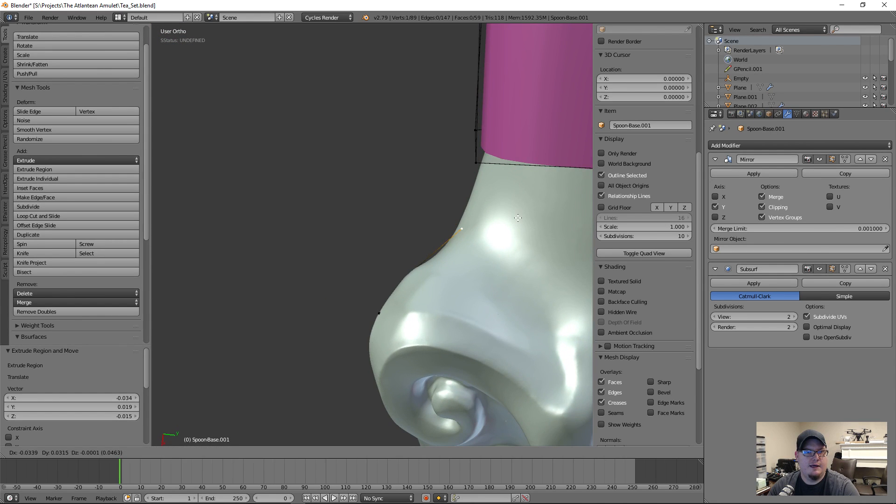
pyautogui.click(427, 248)
# - Adjust the handle-end side vertex on the ornament's surface and shift it about -0.012 along Y
pyautogui.moveTo(426, 248); pyautogui.dragTo(380, 300, button='middle')
pyautogui.rightClick(301, 288)
pyautogui.press('g')
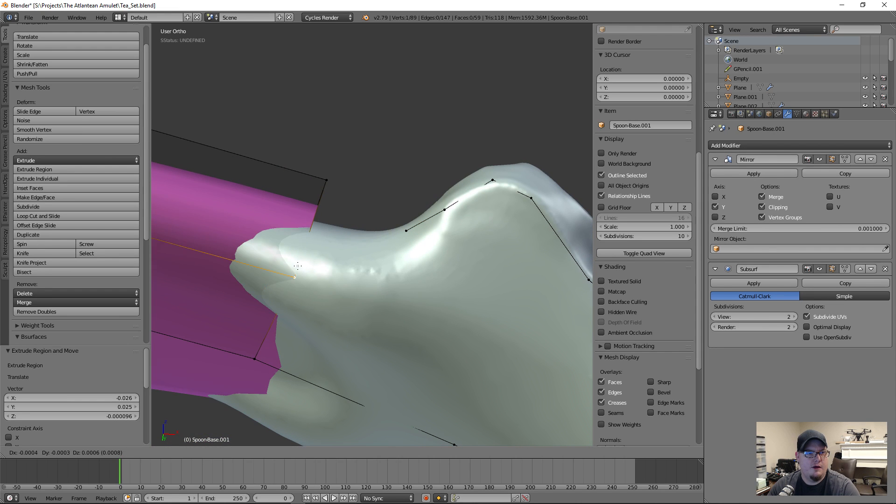
pyautogui.click(300, 270)
pyautogui.moveTo(300, 271); pyautogui.dragTo(320, 265, button='middle')
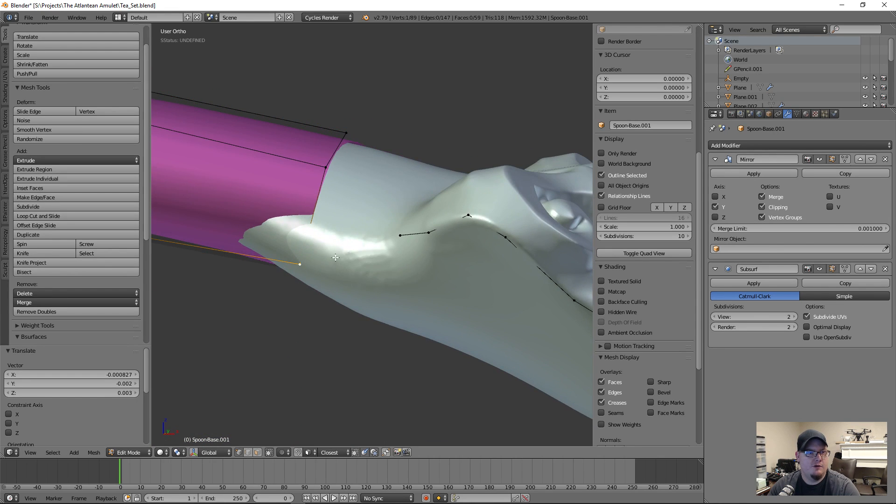
pyautogui.moveTo(337, 295); pyautogui.dragTo(342, 206, button='middle')
pyautogui.press('g')
pyautogui.press('y')
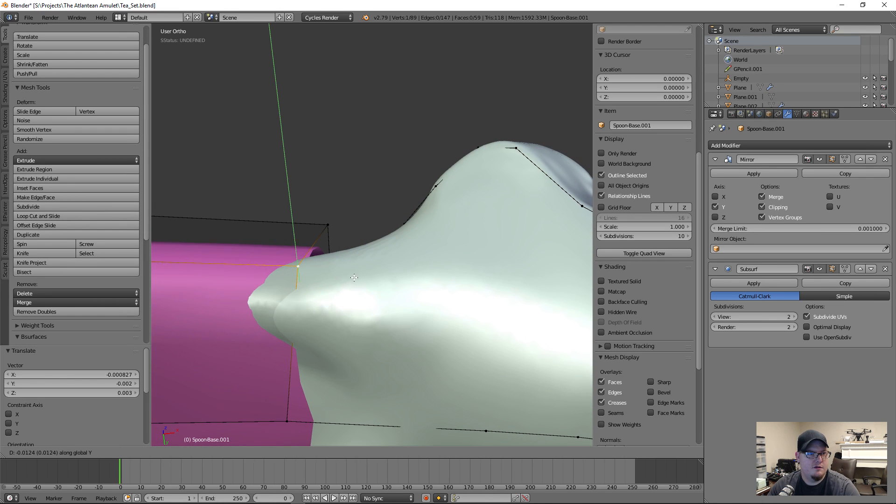
pyautogui.click(355, 276)
# - Lower the handle-end side vertex 0.009 along Z and connect it to the chain's end vertex with an edge
pyautogui.moveTo(354, 276); pyautogui.dragTo(318, 312, button='middle')
pyautogui.press('g')
pyautogui.press('z')
pyautogui.click(319, 324)
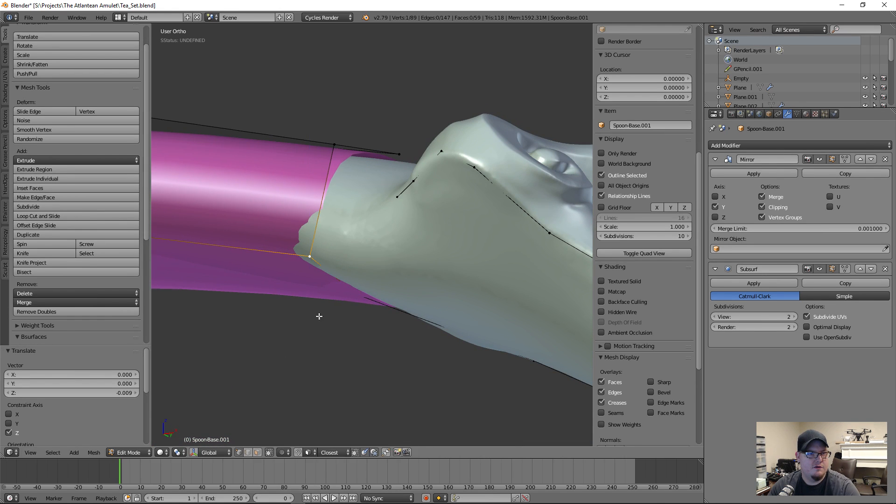
pyautogui.press('f')
# - Lower the chain vertex nearest the handle by 0.017 along Z
pyautogui.moveTo(400, 211); pyautogui.dragTo(411, 238, button='middle')
pyautogui.rightClick(408, 234)
pyautogui.press('g')
pyautogui.press('z')
pyautogui.click(402, 269)
# - Add one cut to the edge of the underside chain nearest the handle
pyautogui.moveTo(400, 272); pyautogui.dragTo(323, 375, button='middle')
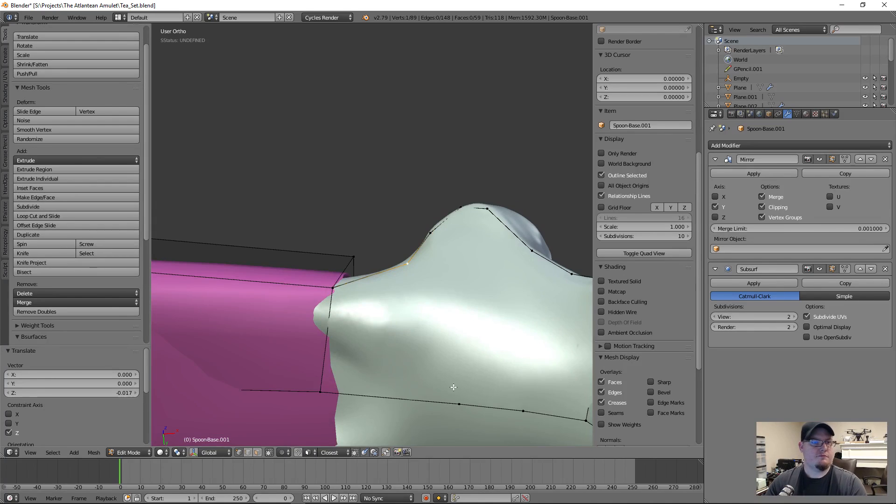
pyautogui.moveTo(453, 387); pyautogui.dragTo(412, 386, button='middle')
pyautogui.hotkey('ctrl', 'r')
pyautogui.click(414, 388)
# - Try to fill faces between the handle's end vertices and the ornament's upper and underside chains, undoing each attempt
pyautogui.rightClick(398, 324)
pyautogui.keyDown('shift'); pyautogui.rightClick(413, 369); pyautogui.keyUp('shift')
pyautogui.press('f')
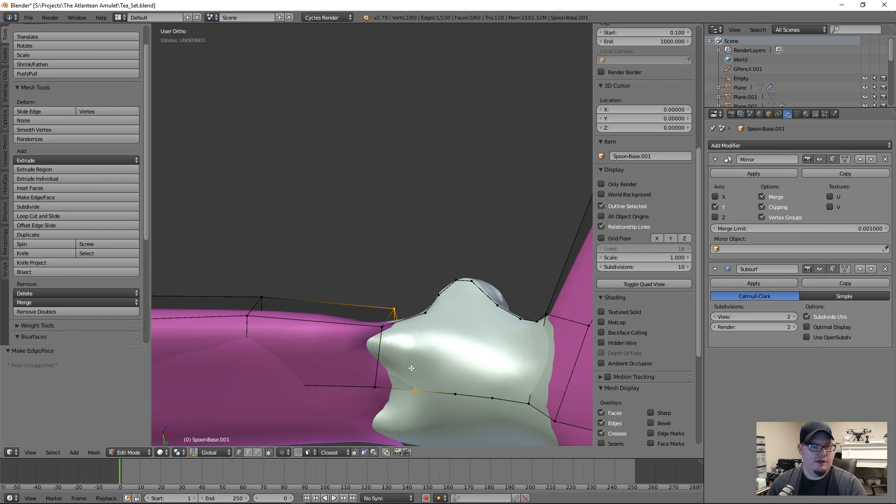
pyautogui.hotkey('ctrl', 'z')
pyautogui.keyDown('alt'); pyautogui.rightClick(385, 331); pyautogui.keyUp('alt')
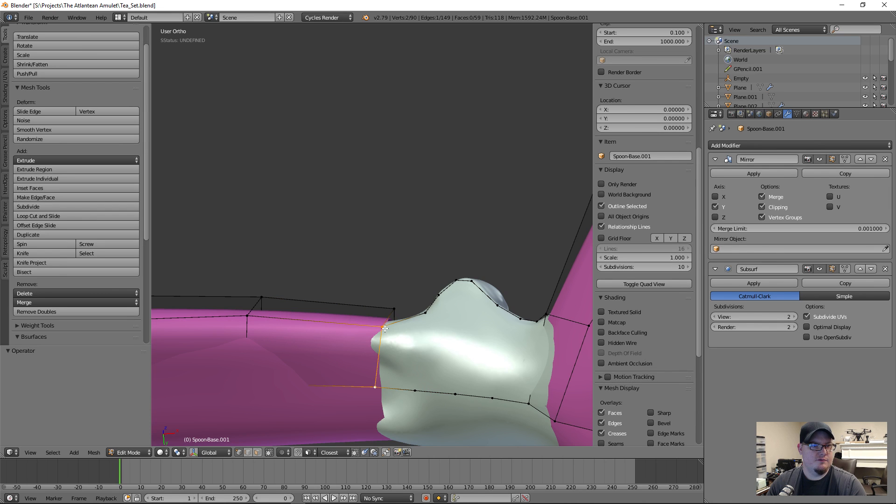
pyautogui.press('f')
pyautogui.moveTo(415, 335); pyautogui.dragTo(448, 322, button='middle')
pyautogui.scroll(-3, 426, 356)
pyautogui.scroll(-4, 433, 326)
pyautogui.hotkey('ctrl', 'z')
# - Add one centred loop cut running lengthwise along the side of the handle
pyautogui.scroll(5, 475, 314)
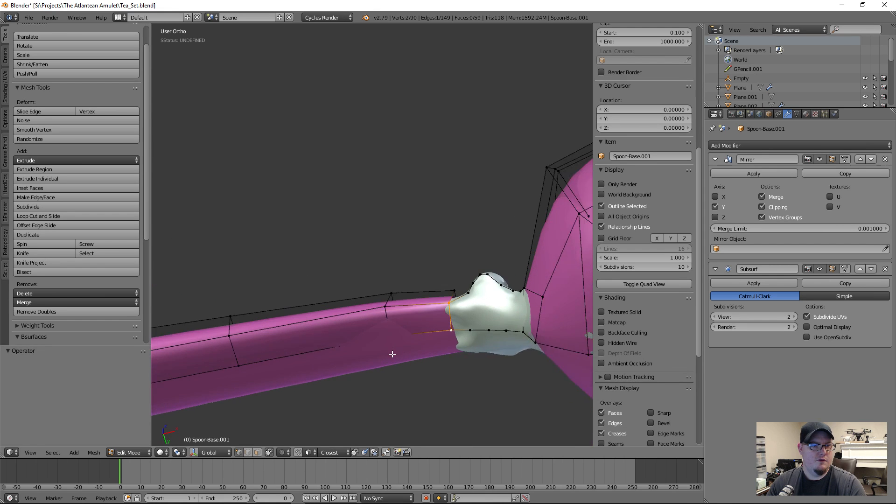
pyautogui.scroll(-5, 473, 314)
pyautogui.moveTo(473, 314); pyautogui.dragTo(500, 372, button='middle')
pyautogui.scroll(5, 516, 333)
pyautogui.moveTo(517, 332); pyautogui.dragTo(428, 304, button='middle')
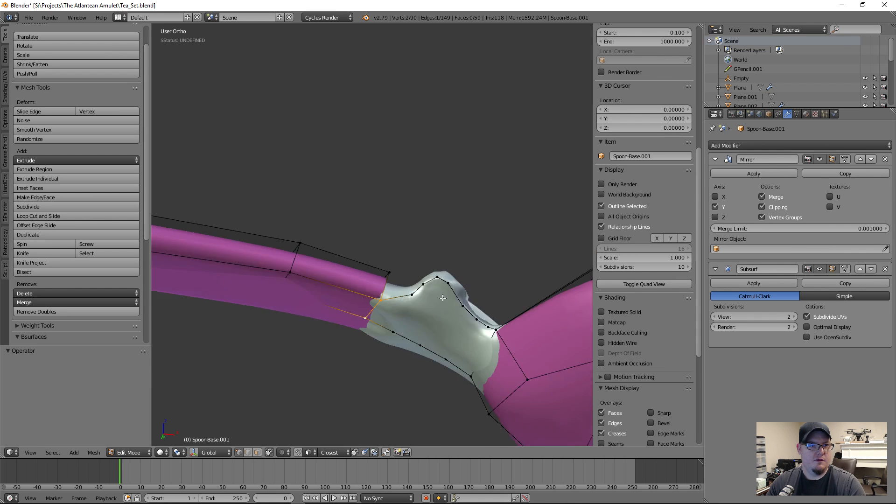
pyautogui.scroll(3, 428, 304)
pyautogui.hotkey('ctrl', 'r')
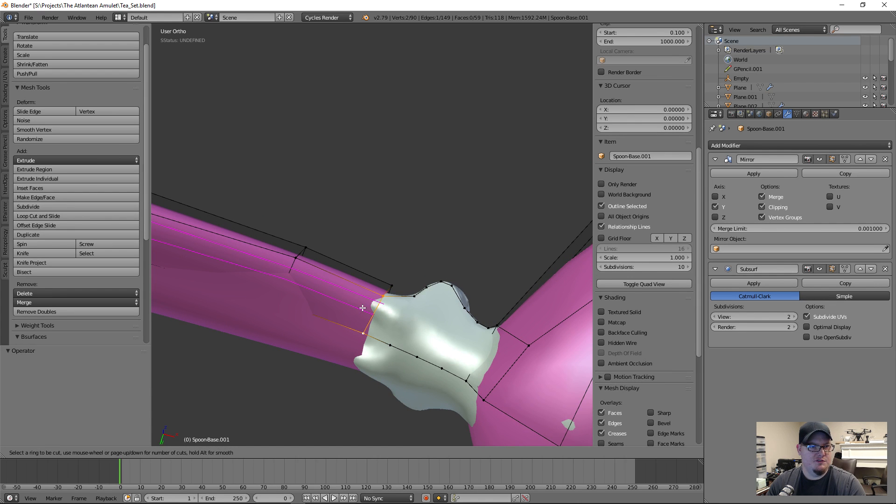
pyautogui.click(363, 307)
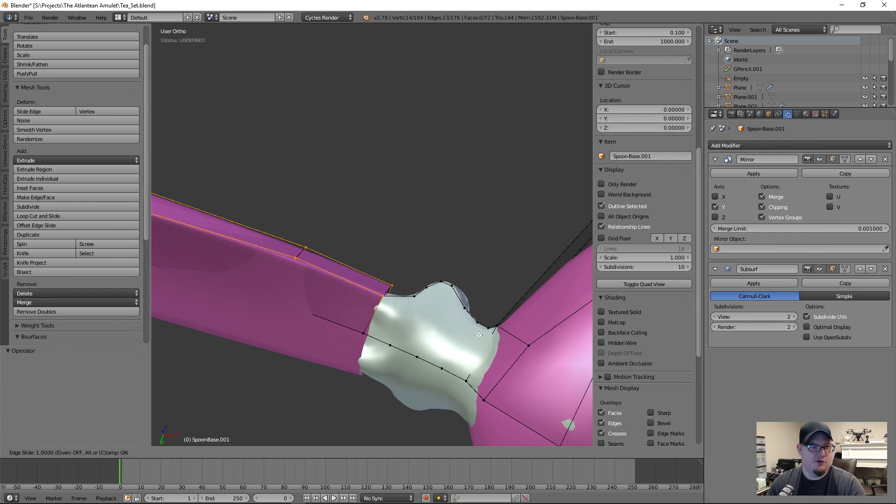
pyautogui.rightClick(478, 354)
# - Fill a face across the ornament's bump between the chain vertices on either side of its crest
pyautogui.scroll(-5, 375, 317)
pyautogui.moveTo(394, 296); pyautogui.dragTo(396, 380, button='middle')
pyautogui.scroll(5, 376, 336)
pyautogui.scroll(5, 453, 228)
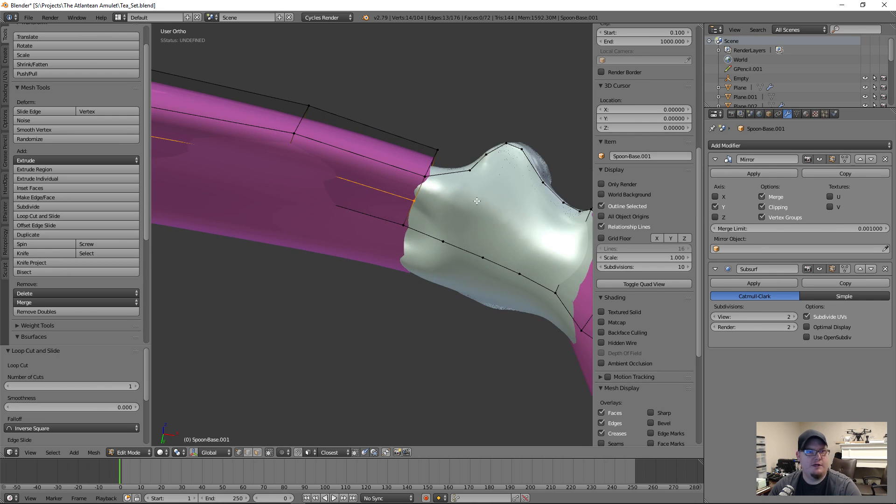
pyautogui.rightClick(507, 161)
pyautogui.keyDown('shift'); pyautogui.rightClick(536, 175); pyautogui.keyUp('shift')
pyautogui.moveTo(544, 185); pyautogui.dragTo(533, 257, button='middle')
pyautogui.press('f')
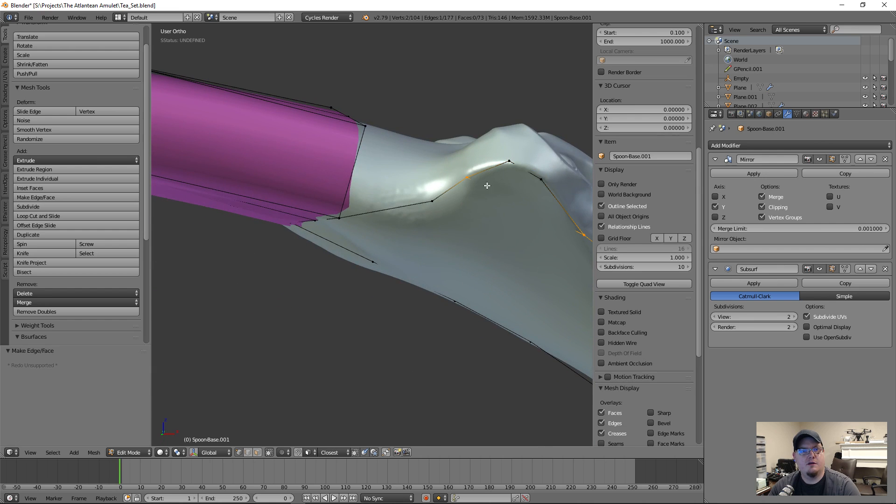
# - Extrude the chain vertex on the bump's bowl side onto the ornament's flank and fill a face to the handle-side chain vertex
pyautogui.moveTo(492, 200); pyautogui.dragTo(441, 195, button='middle')
pyautogui.moveTo(488, 237); pyautogui.dragTo(456, 200, button='middle')
pyautogui.rightClick(505, 223)
pyautogui.press('e')
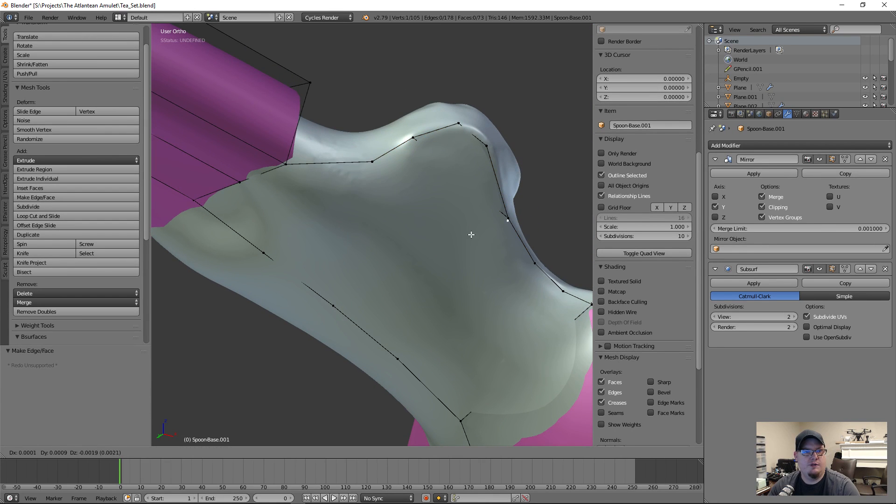
pyautogui.click(425, 260)
pyautogui.press('f')
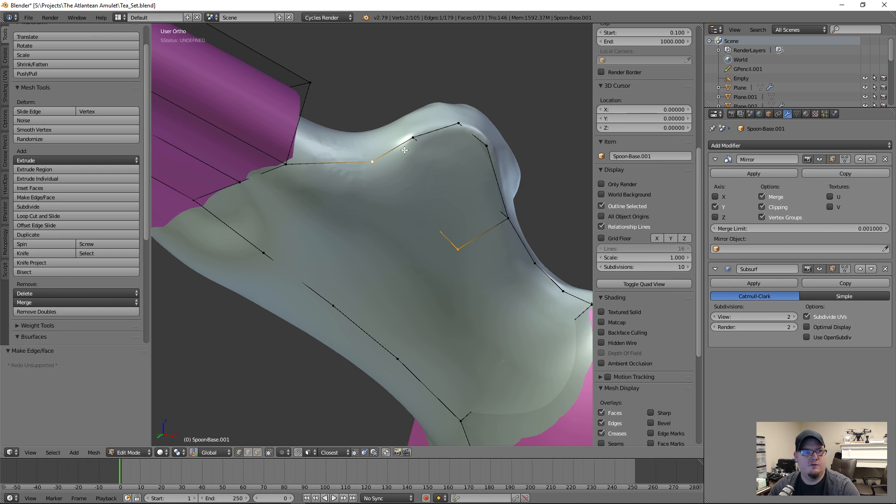
pyautogui.moveTo(443, 196); pyautogui.dragTo(444, 225, button='middle')
# - Nudge the chain vertex on the bump's handle-facing slope slightly along Z
pyautogui.rightClick(421, 148)
pyautogui.press('g')
pyautogui.press('z')
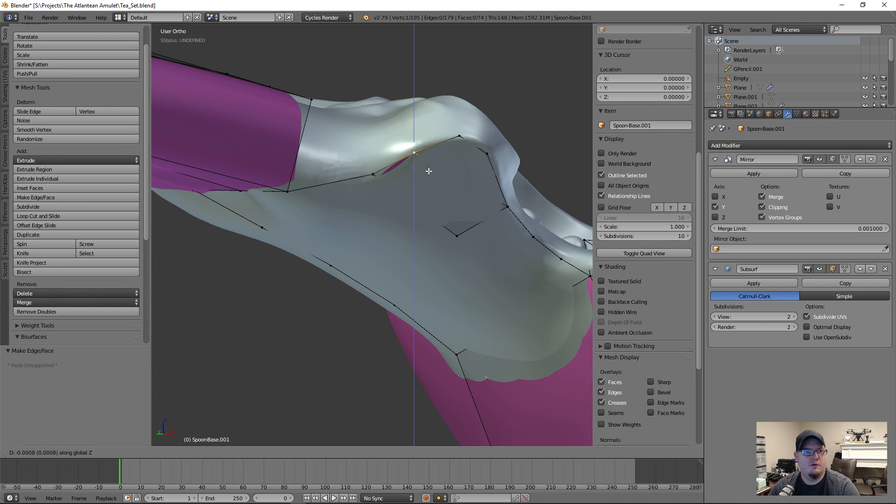
pyautogui.click(431, 170)
# - Knife a cut from the chain vertex on the bowl side of the bump's crest down across the newly filled faces
pyautogui.rightClick(493, 209)
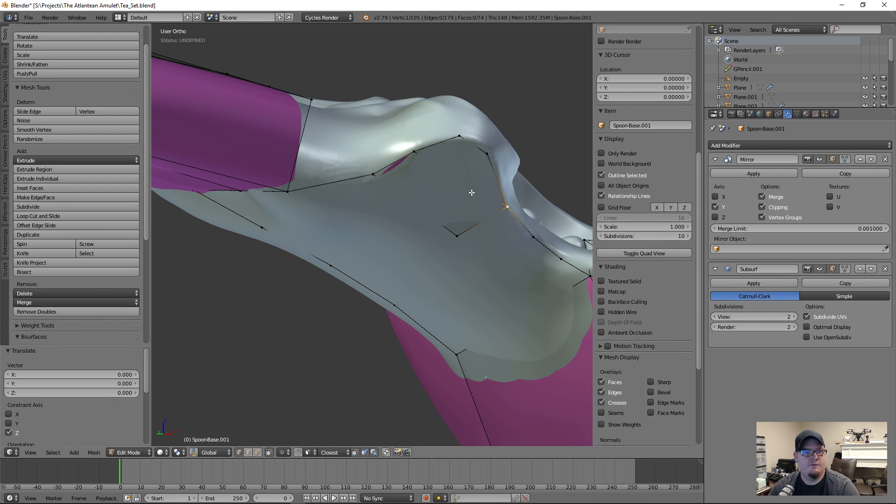
pyautogui.moveTo(471, 192); pyautogui.dragTo(472, 146, button='middle')
pyautogui.rightClick(486, 143)
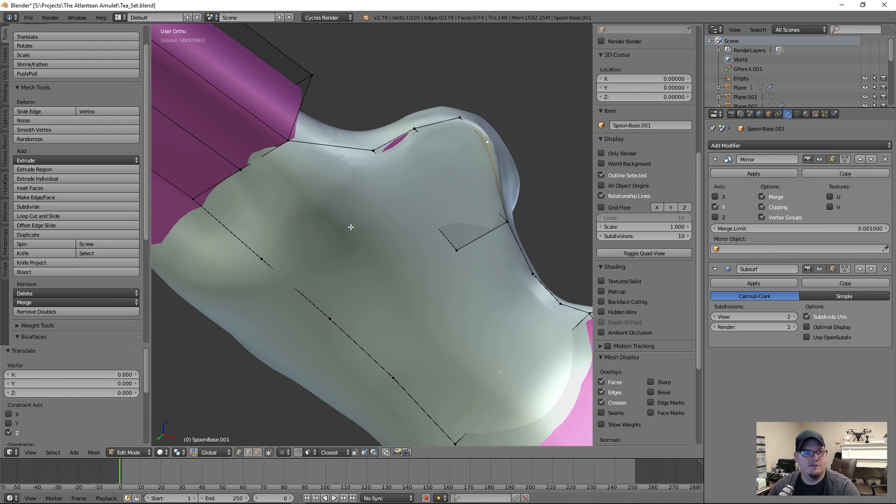
pyautogui.press('k')
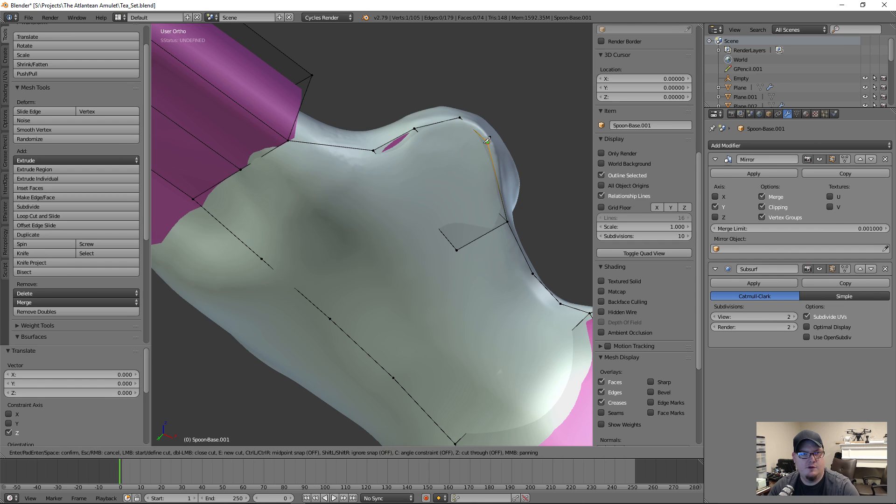
pyautogui.click(421, 195)
pyautogui.press('Return')
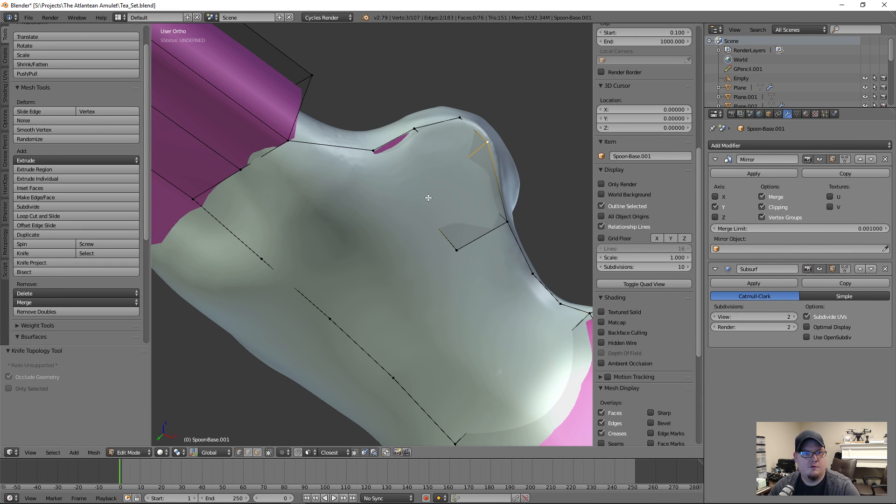
# - Move the hidden vertex at the end of the knife cut out onto the surface of the ornament's flank
pyautogui.press('z')
pyautogui.rightClick(463, 175)
pyautogui.press('z')
pyautogui.press('g')
pyautogui.click(455, 169)
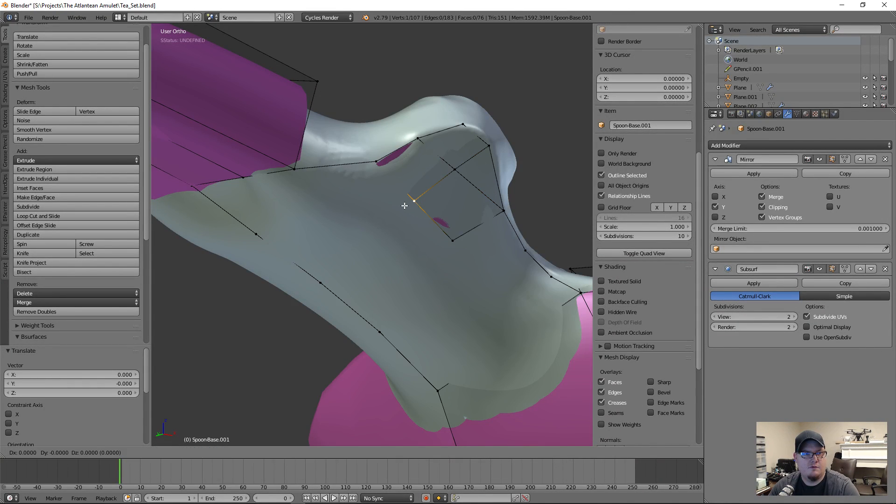
# - Try to join the flank patch's handle-side corner directly to the handle's rim vertex with an edge
pyautogui.moveTo(407, 200); pyautogui.dragTo(419, 222, button='middle')
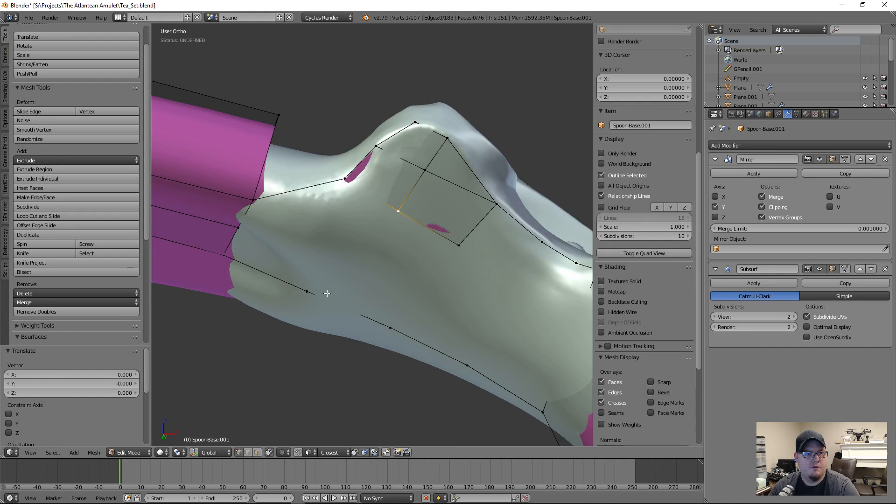
pyautogui.moveTo(352, 334); pyautogui.dragTo(386, 293, button='middle')
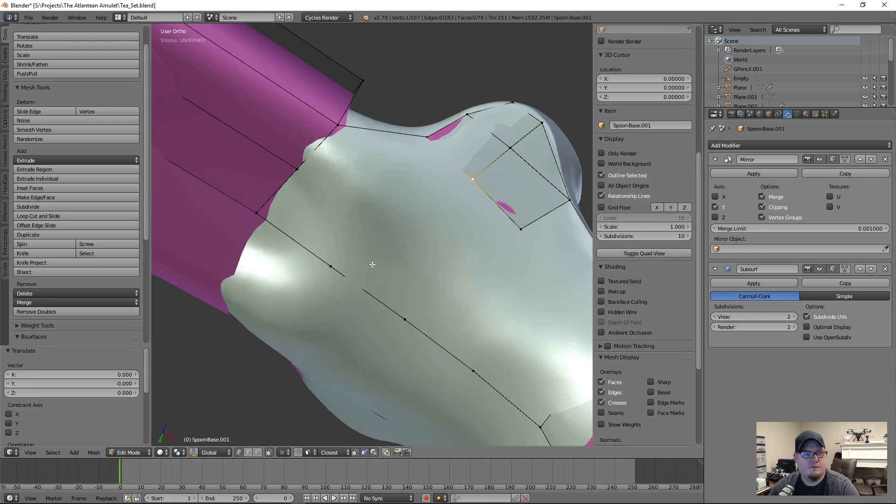
pyautogui.keyDown('shift'); pyautogui.rightClick(308, 171); pyautogui.keyUp('shift')
pyautogui.press('f')
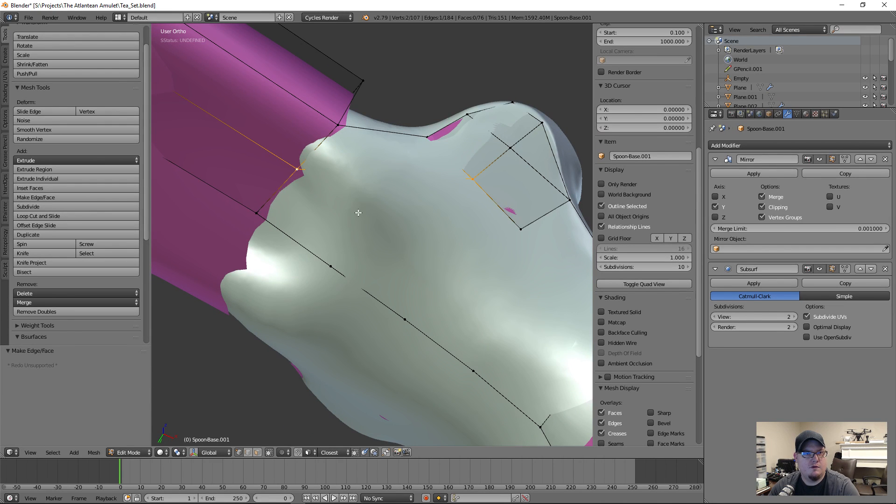
pyautogui.hotkey('ctrl', 'z')
pyautogui.hotkey('ctrl', 'z')
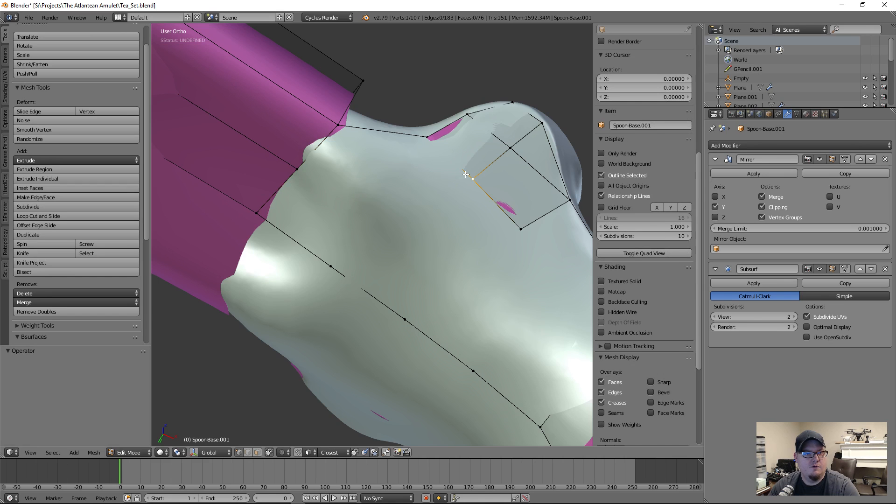
# - Extrude the flank patch's handle-side corner toward the handle and fill a face up to the handle's upper rim vertex
pyautogui.press('e')
pyautogui.click(362, 204)
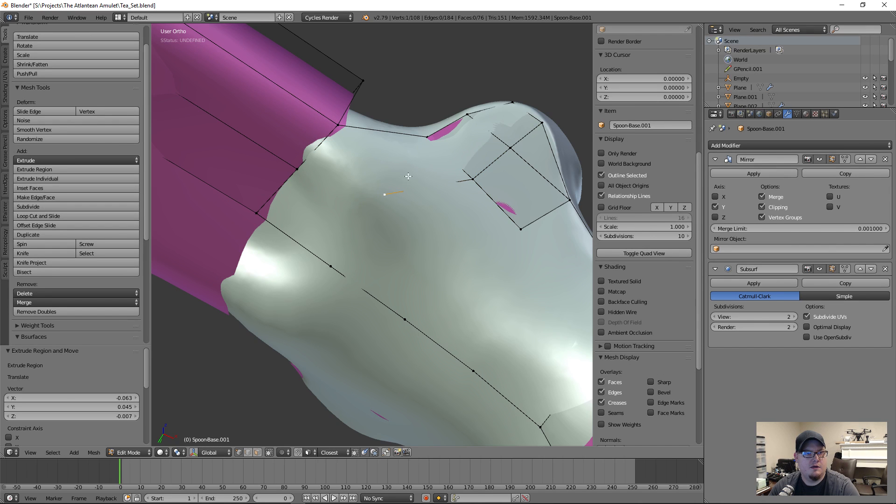
pyautogui.moveTo(362, 205); pyautogui.dragTo(348, 186, button='middle')
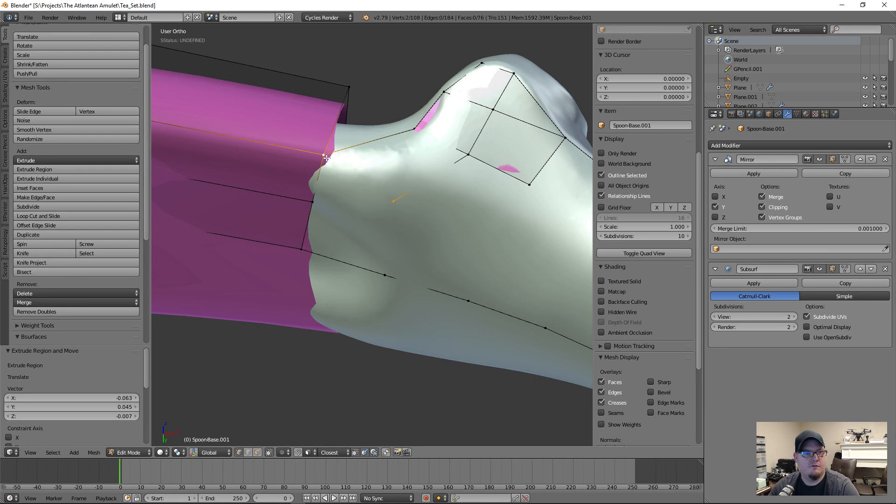
pyautogui.keyDown('shift'); pyautogui.click(450, 160); pyautogui.keyUp('shift')
pyautogui.press('f')
pyautogui.rightClick(396, 202)
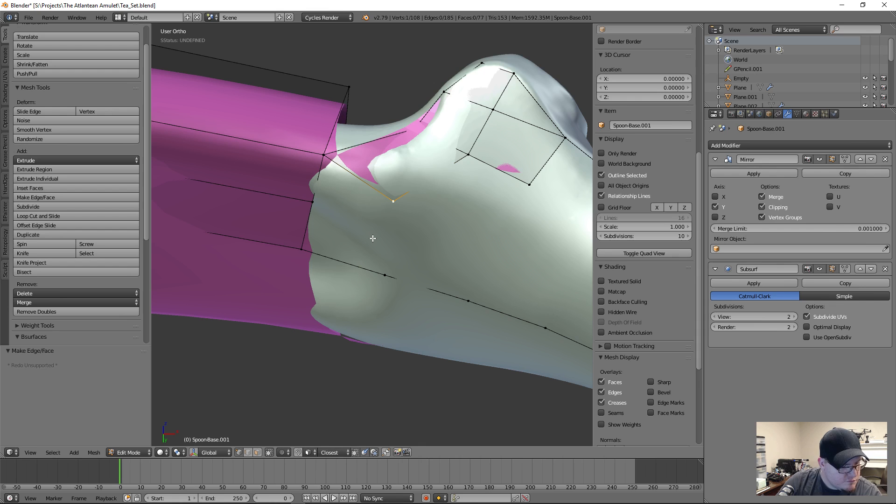
# - Vertex-slide the middle vertex of the handle's rim slightly back along the handle, by a factor of 0.039
pyautogui.rightClick(313, 202)
pyautogui.hotkey('shift', 'v')
pyautogui.click(303, 241)
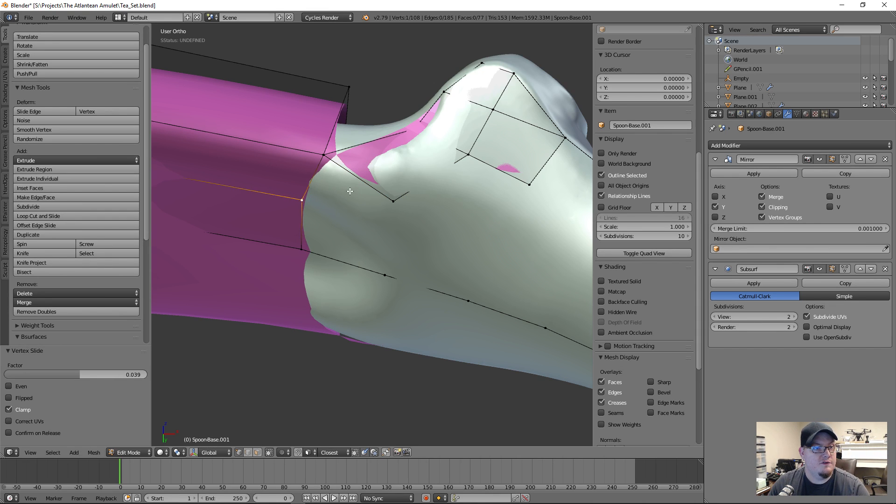
# - Fill a face between the extruded flank vertex and the handle's rim
pyautogui.rightClick(392, 204)
pyautogui.keyDown('shift'); pyautogui.rightClick(324, 155); pyautogui.keyUp('shift')
pyautogui.press('f')
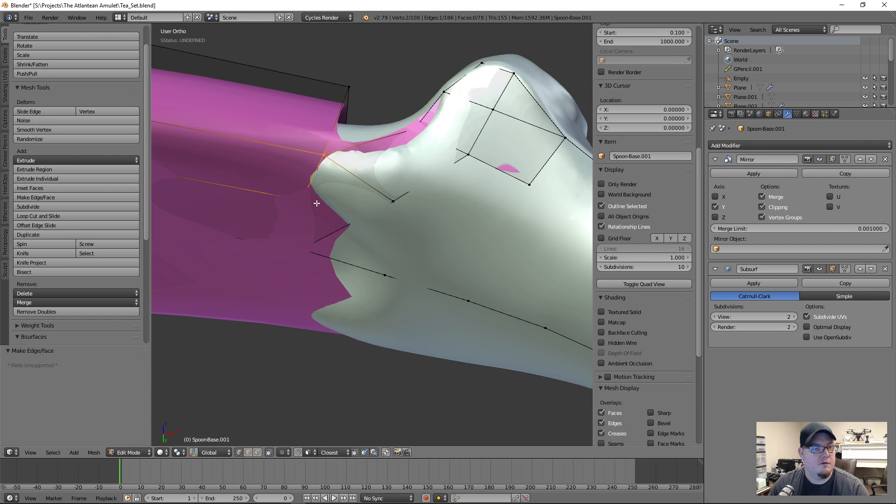
# - Extrude the flank vertex beside the handle down toward the lower edge chain and fill a face to that chain
pyautogui.scroll(-1, 413, 236)
pyautogui.rightClick(396, 208)
pyautogui.press('e')
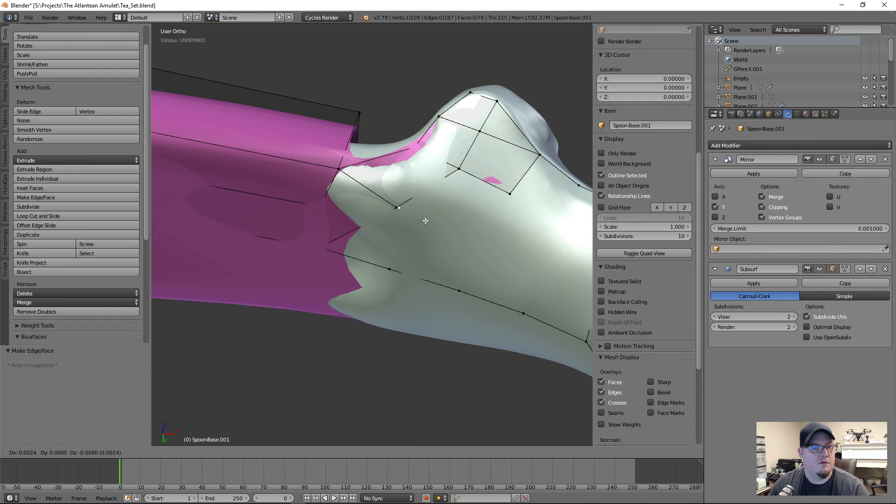
pyautogui.click(438, 247)
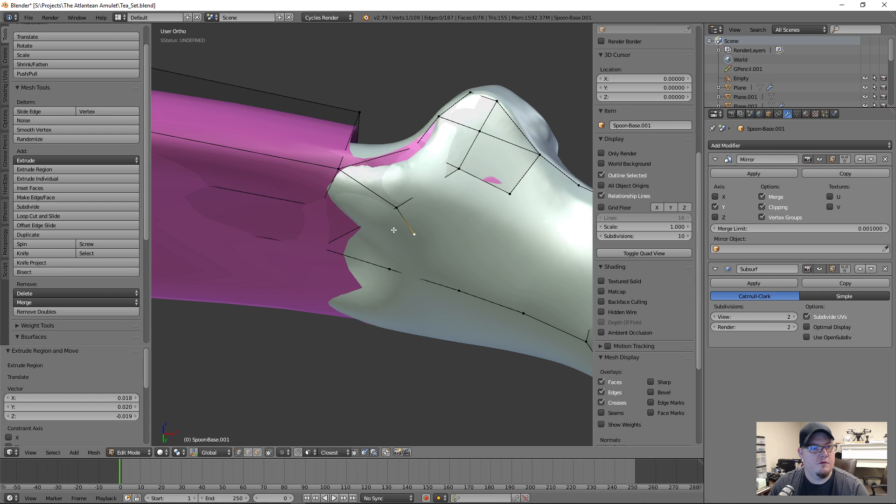
pyautogui.keyDown('shift'); pyautogui.rightClick(390, 247); pyautogui.keyUp('shift')
pyautogui.press('f')
pyautogui.press('a')
pyautogui.scroll(-1, 409, 246)
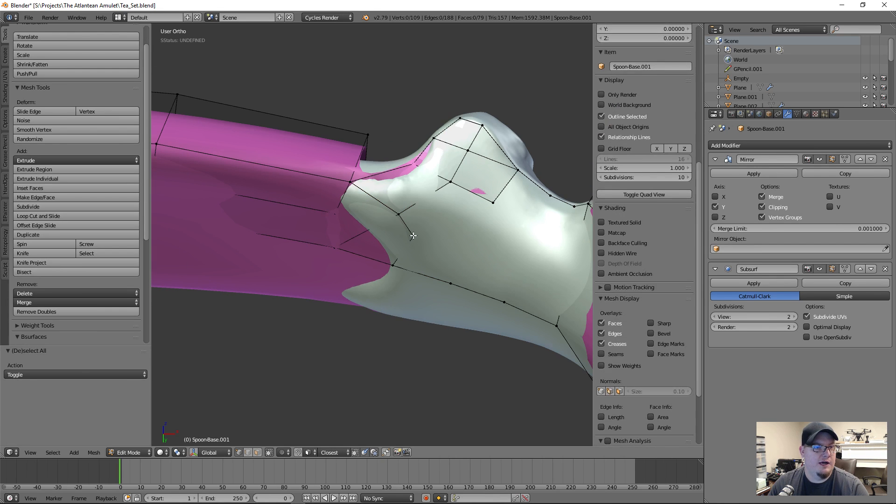
# - Reposition the two flank vertices beside the handle's rim along the ornament's surface
pyautogui.rightClick(415, 238)
pyautogui.press('g')
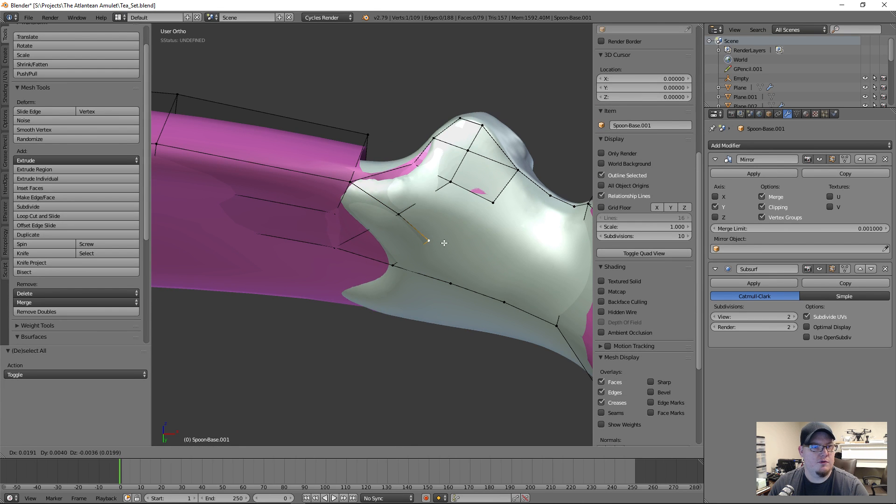
pyautogui.click(444, 243)
pyautogui.press('g')
pyautogui.click(396, 208)
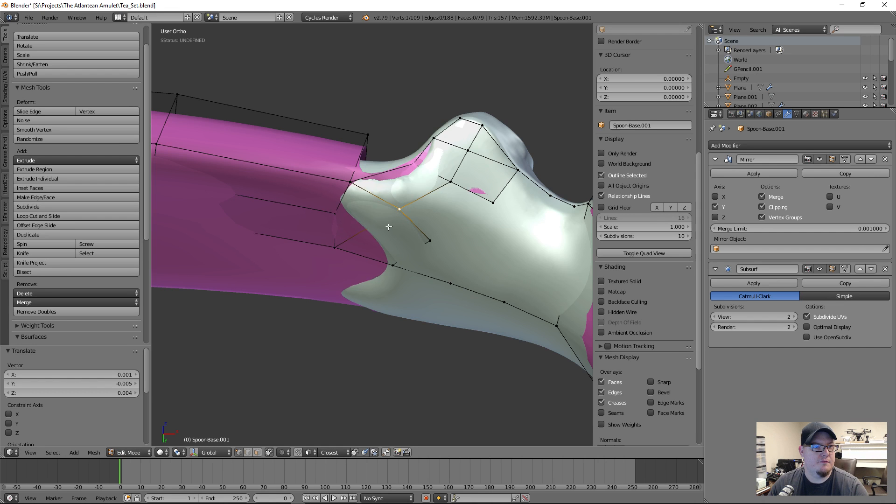
# - Undo the vertex moves, the downward extrusion and the last two face fills beside the handle's rim
pyautogui.scroll(-4, 396, 209)
pyautogui.moveTo(399, 210); pyautogui.dragTo(466, 236, button='middle')
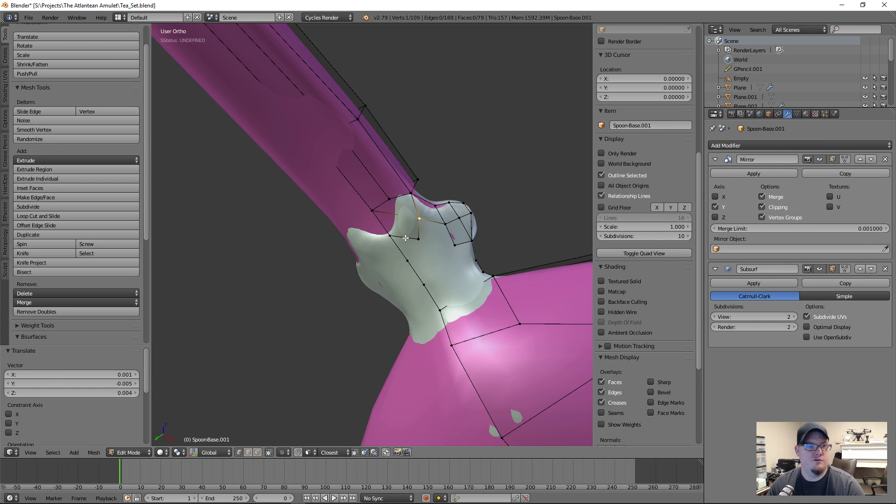
pyautogui.hotkey('ctrl', 'z')
pyautogui.hotkey('ctrl', 'z')
pyautogui.hotkey('ctrl', 'z')
pyautogui.hotkey('ctrl', 'z')
pyautogui.hotkey('ctrl', 'z')
pyautogui.hotkey('ctrl', 'z')
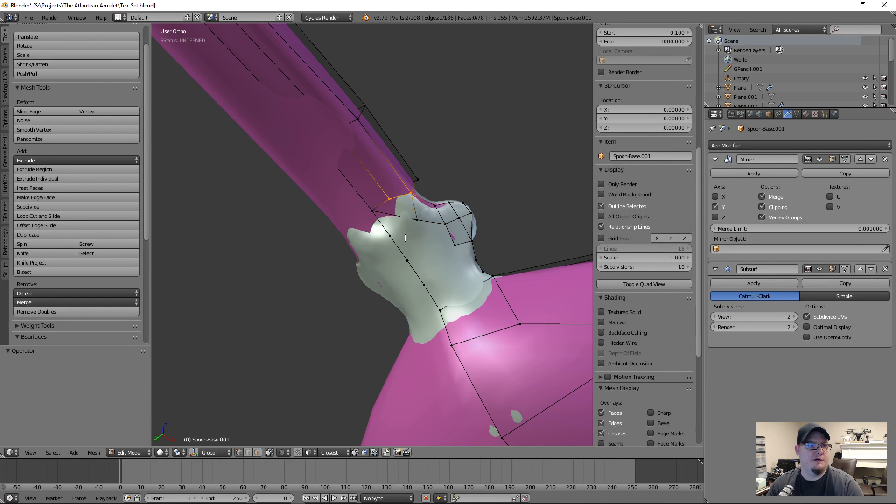
pyautogui.hotkey('ctrl', 'z')
# - Move the flank vertex beside the handle's rim slightly toward the ornament's bump, mainly along negative Y
pyautogui.scroll(3, 323, 252)
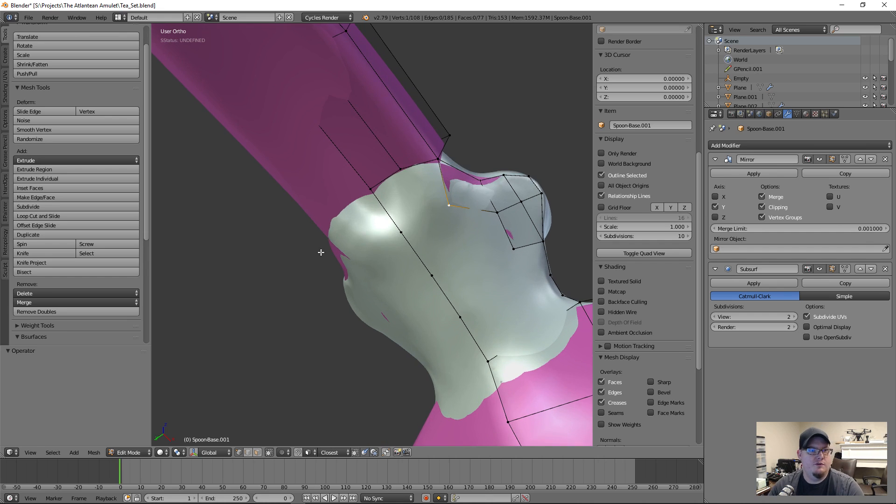
pyautogui.press('g')
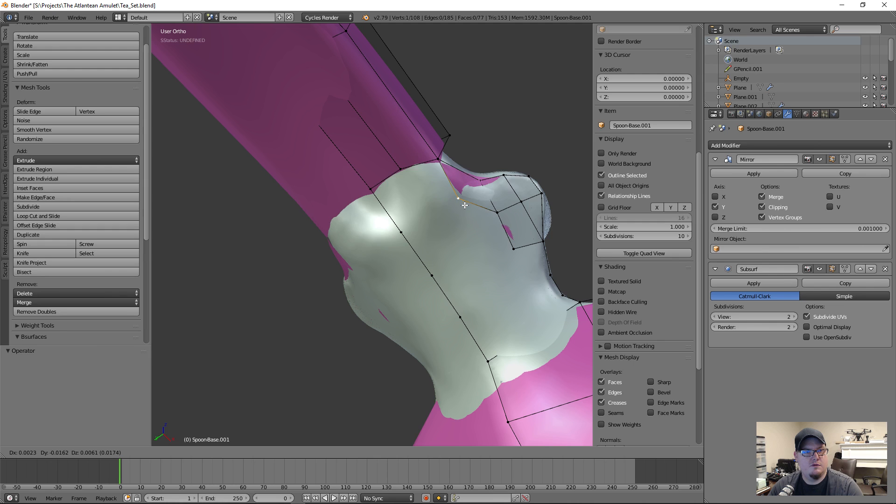
pyautogui.click(463, 205)
# - Extrude the edge on the bump's bowl-side slope down onto the flank and fill a face to the adjoining knife-cut patch
pyautogui.moveTo(445, 254); pyautogui.dragTo(474, 247, button='middle')
pyautogui.rightClick(482, 214)
pyautogui.keyDown('shift'); pyautogui.rightClick(515, 231); pyautogui.keyUp('shift')
pyautogui.moveTo(510, 286); pyautogui.dragTo(531, 262, button='middle')
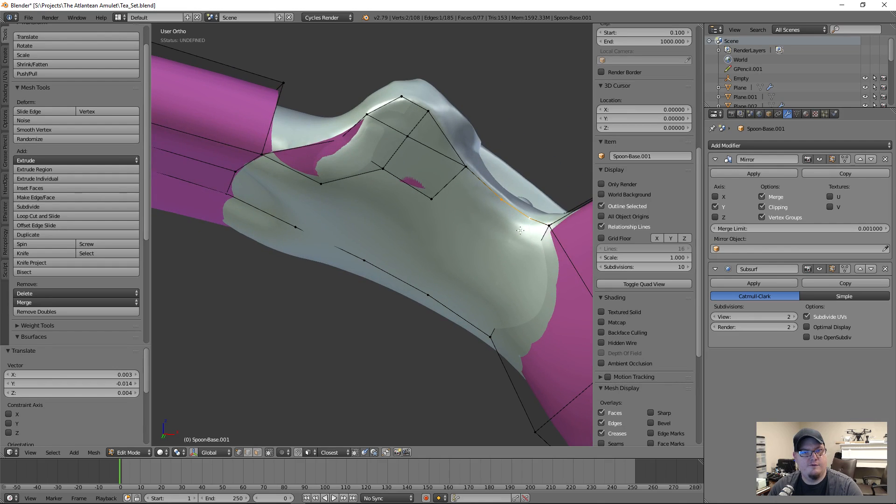
pyautogui.press('e')
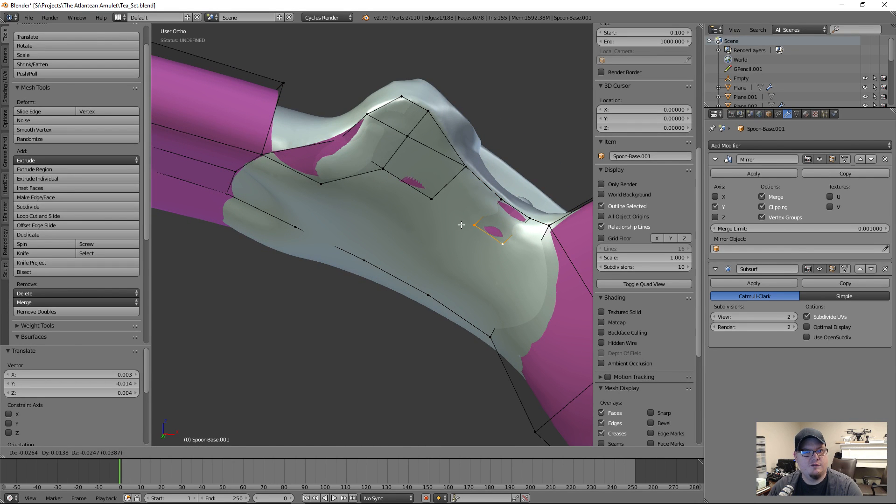
pyautogui.click(462, 225)
pyautogui.moveTo(461, 225); pyautogui.dragTo(499, 240, button='middle')
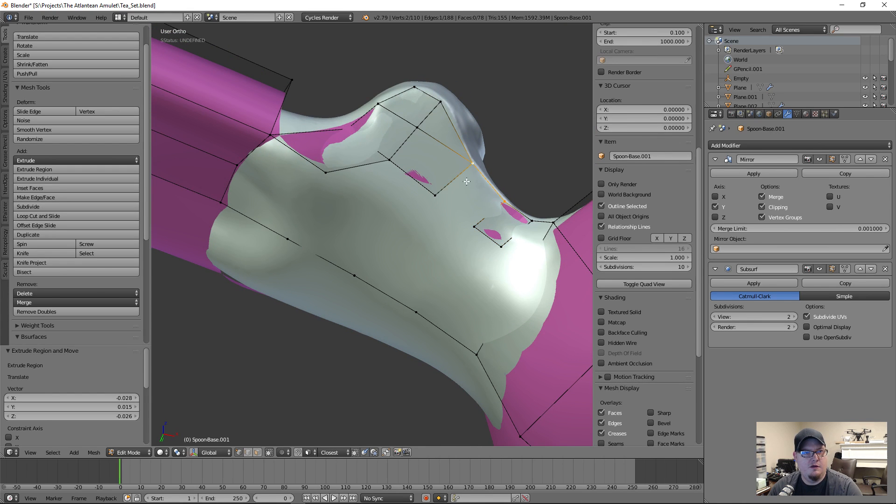
pyautogui.press('f')
# - Reposition the two lower vertices of the bowl-side flank faces along the ornament's surface, away from the bump's slope
pyautogui.rightClick(531, 228)
pyautogui.moveTo(475, 304); pyautogui.dragTo(510, 346, button='middle')
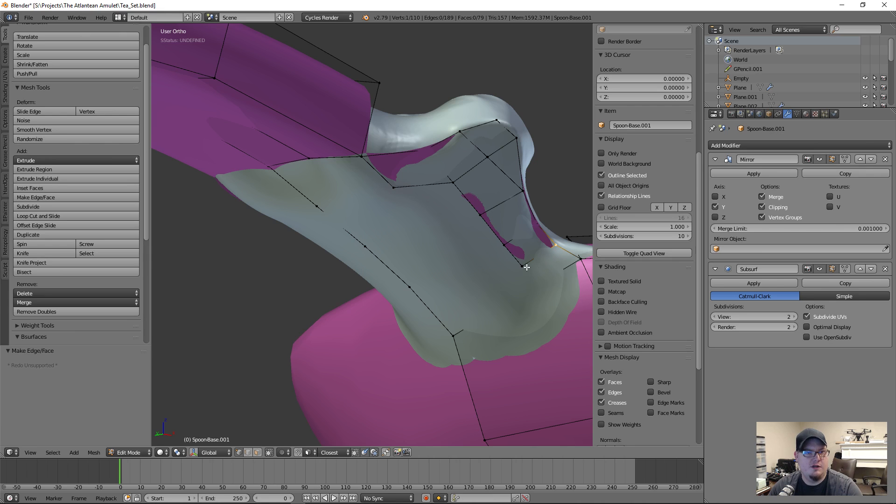
pyautogui.press('g')
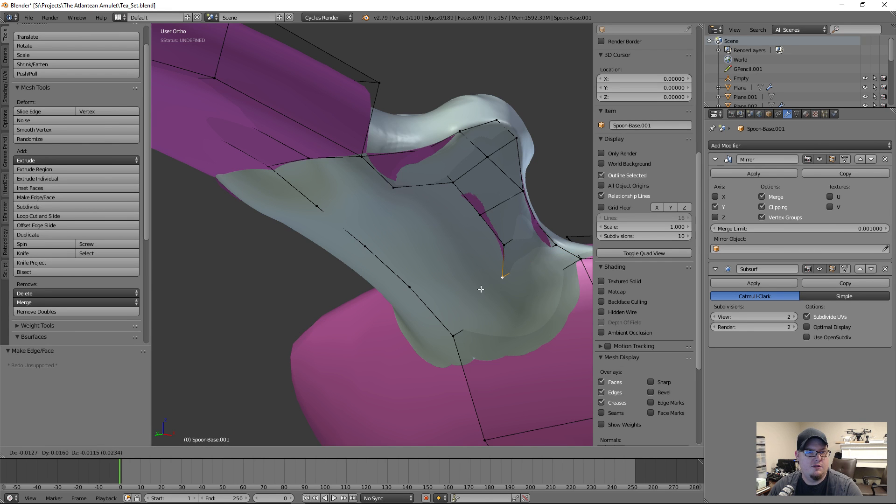
pyautogui.click(496, 269)
pyautogui.press('g')
pyautogui.click(470, 282)
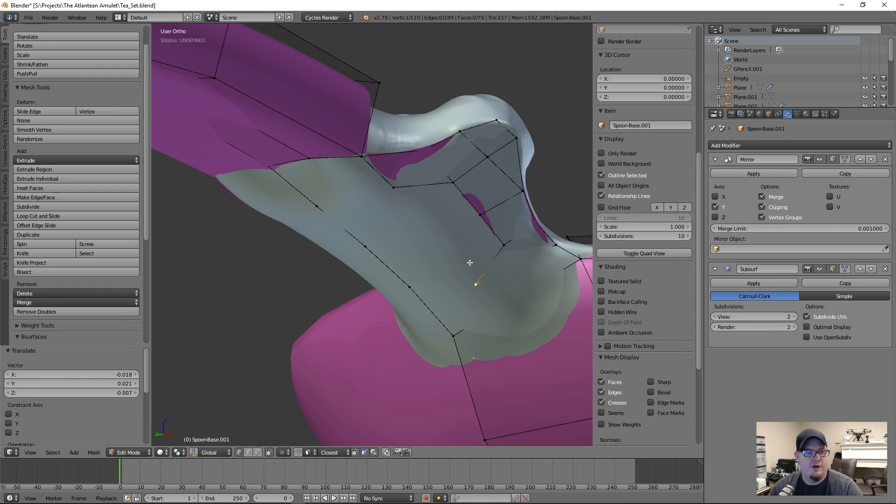
pyautogui.press('g')
pyautogui.click(492, 239)
# - Nudge the flank patch's bowl-side corner vertex and extrude it across the surface toward the lower edge chain
pyautogui.rightClick(474, 212)
pyautogui.press('g')
pyautogui.click(473, 210)
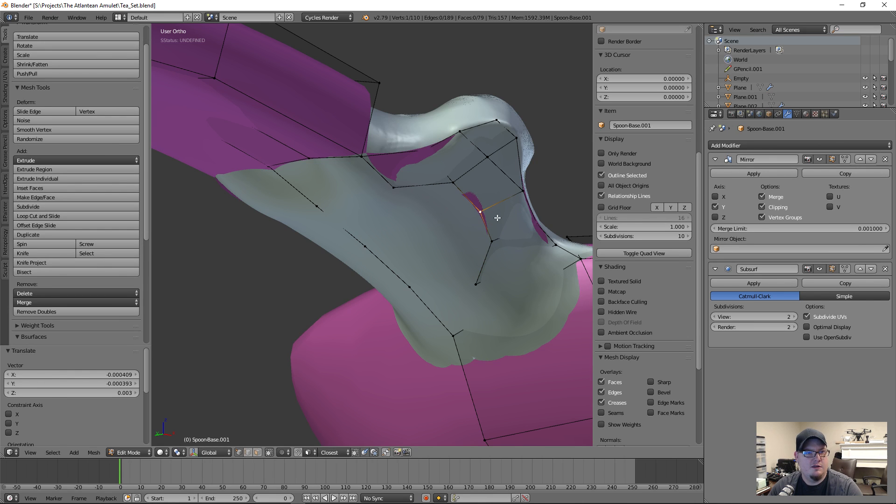
pyautogui.press('e')
pyautogui.click(422, 243)
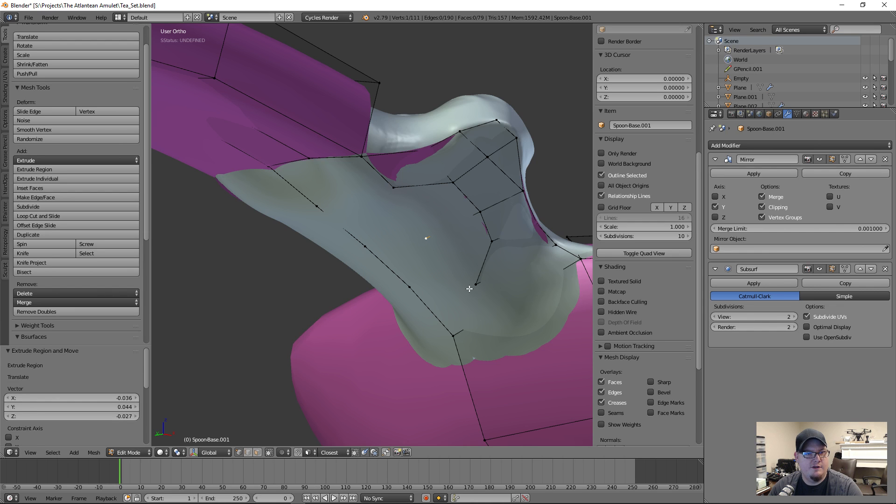
# - Fill a face from the bowl-side flank edge across the ornament to the bowl end of the lower edge chain
pyautogui.moveTo(472, 295); pyautogui.dragTo(474, 279, button='middle')
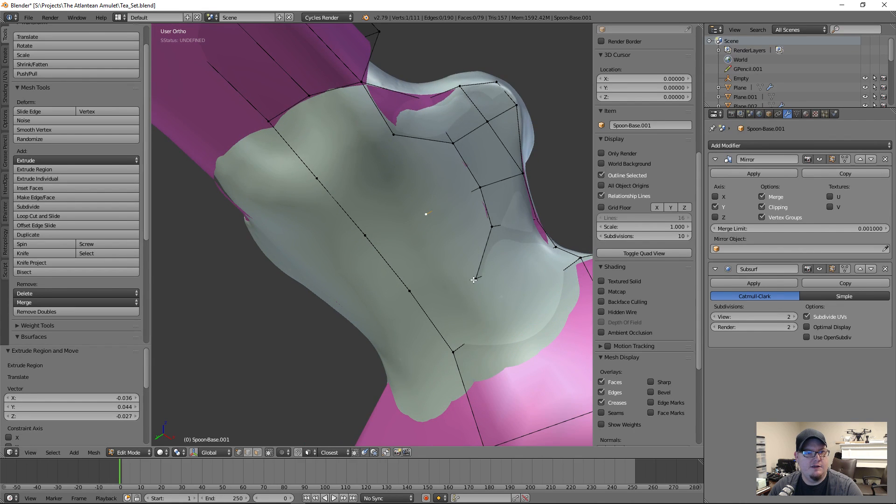
pyautogui.rightClick(554, 248)
pyautogui.scroll(2, 644, 163)
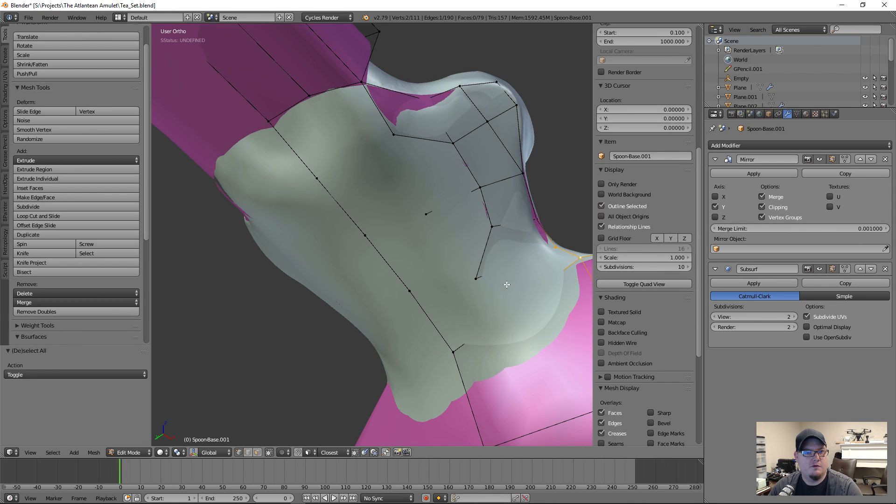
pyautogui.press('f')
# - Move the lowest bowl-side flank vertex away from the lower edge chain, about 0.016 in X and -0.016 in Y
pyautogui.rightClick(476, 279)
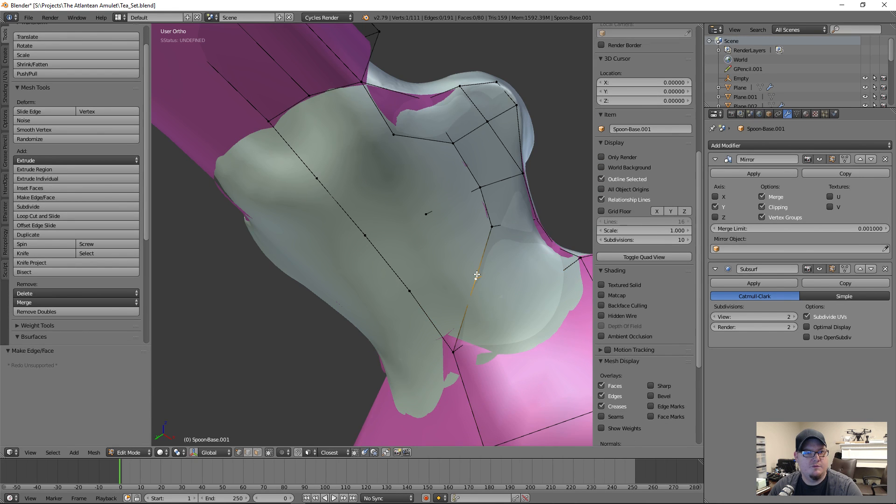
pyautogui.press('g')
pyautogui.click(501, 277)
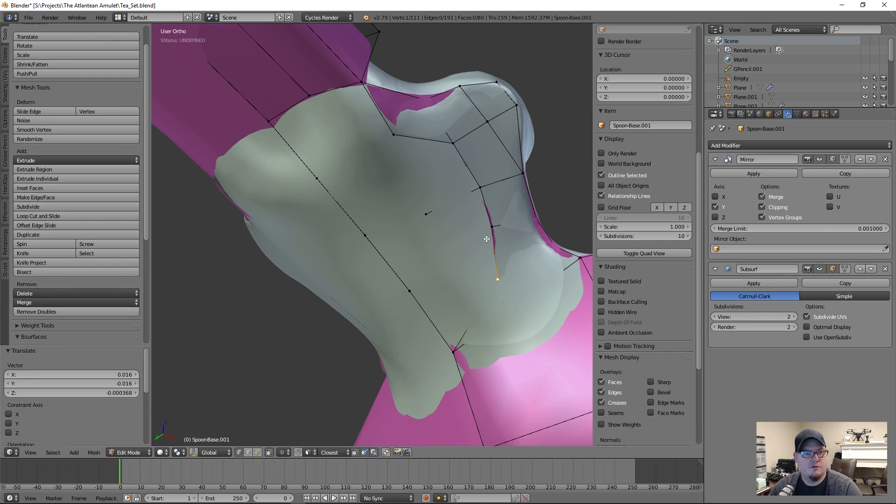
# - Try to fill a face between the bowl-side flank edge and the last segment of the lower edge chain
pyautogui.keyDown('shift'); pyautogui.rightClick(435, 263); pyautogui.keyUp('shift')
pyautogui.press('f')
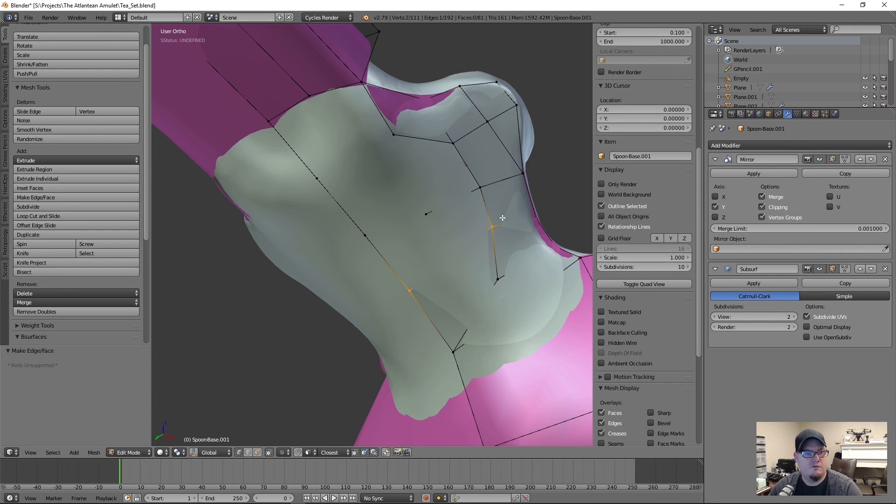
pyautogui.hotkey('ctrl', 'z')
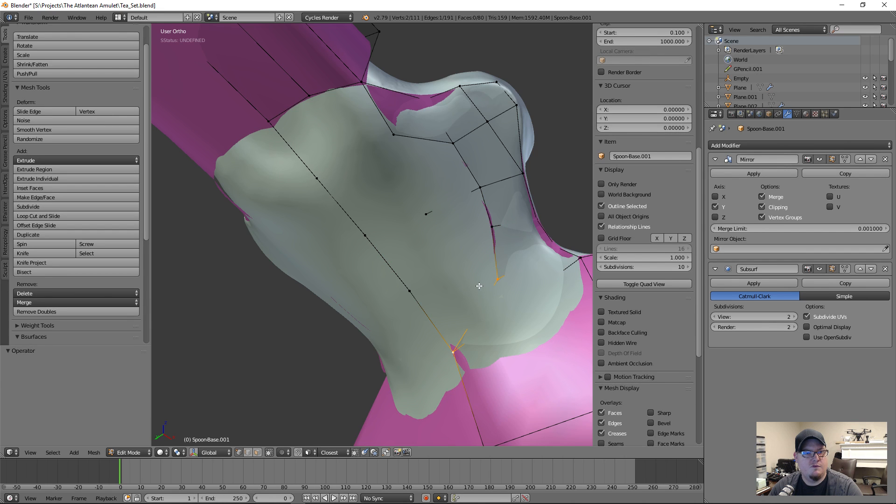
# - Extrude the lowest flank vertex across the surface toward the lower edge chain and fill a face to the chain's last segment
pyautogui.scroll(-2, 644, 186)
pyautogui.rightClick(498, 279)
pyautogui.press('e')
pyautogui.click(444, 285)
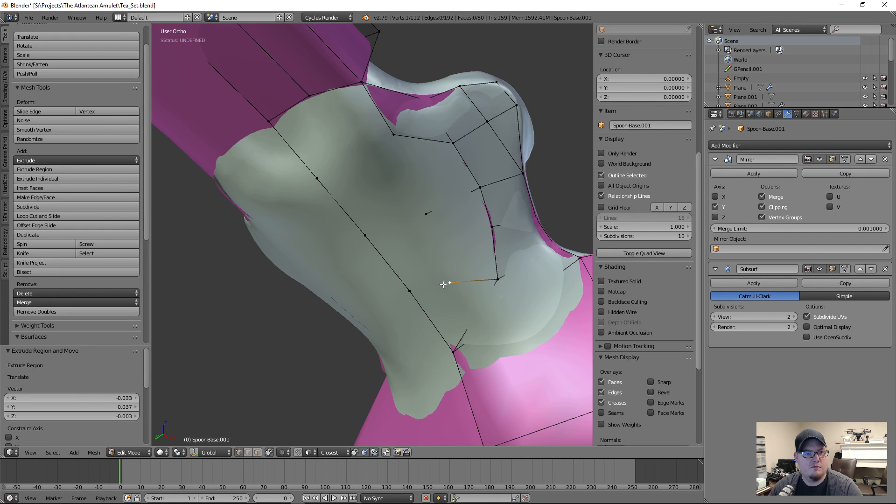
pyautogui.keyDown('shift'); pyautogui.rightClick(411, 290); pyautogui.keyUp('shift')
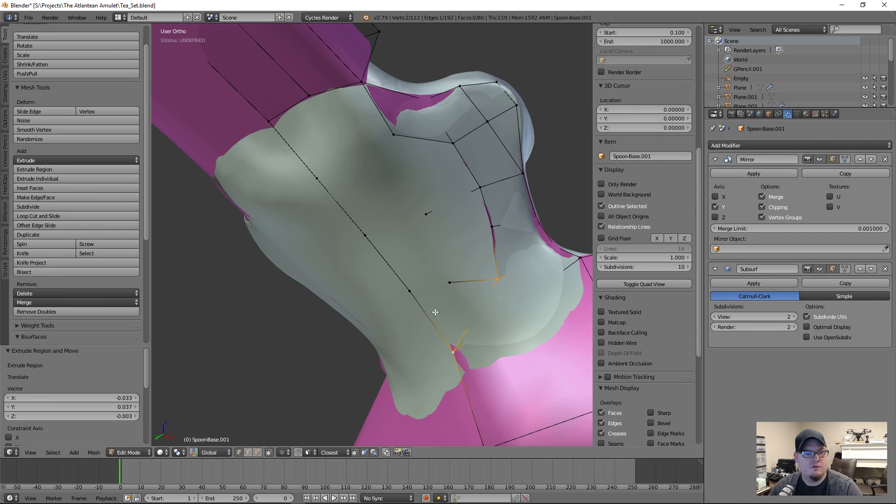
pyautogui.press('f')
# - Extrude the new inner vertex toward the handle and fill two faces between the inner column and the flank edge
pyautogui.rightClick(450, 280)
pyautogui.press('e')
pyautogui.click(439, 231)
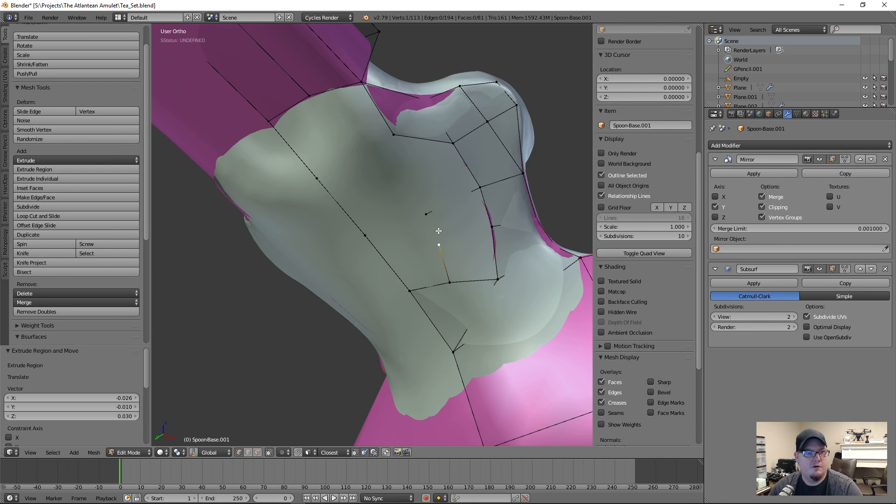
pyautogui.keyDown('shift'); pyautogui.rightClick(439, 244); pyautogui.keyUp('shift')
pyautogui.press('f')
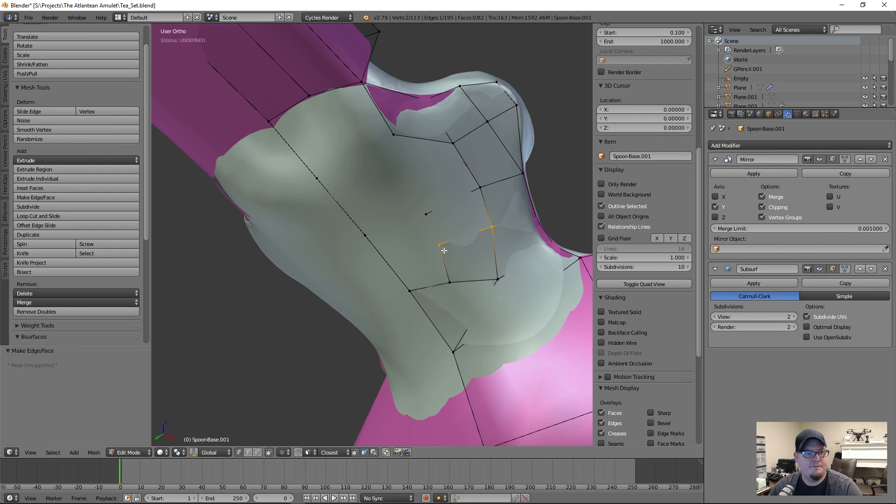
pyautogui.rightClick(480, 188)
pyautogui.keyDown('shift'); pyautogui.rightClick(494, 227); pyautogui.keyUp('shift')
pyautogui.press('f')
pyautogui.press('a')
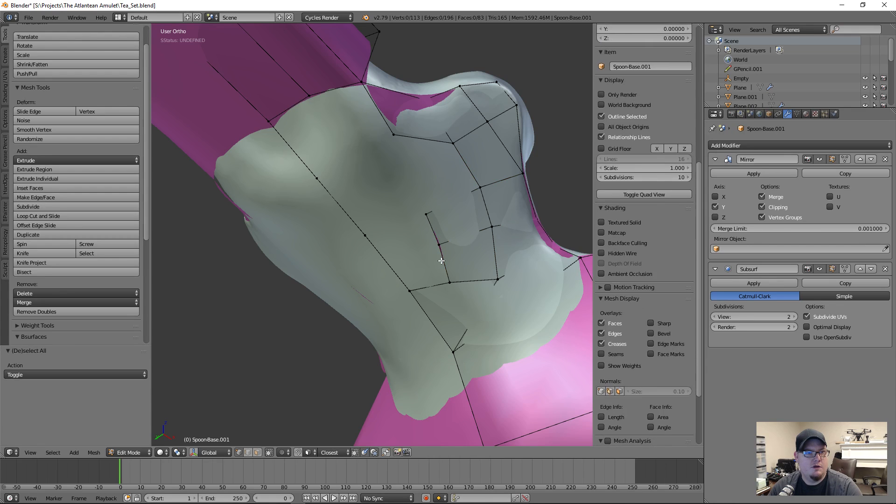
# - Add one cut to the lower edge chain's segment near the bowl and fill faces from it to the inner column
pyautogui.rightClick(448, 282)
pyautogui.keyDown('shift'); pyautogui.rightClick(406, 294); pyautogui.keyUp('shift')
pyautogui.hotkey('ctrl', 'r')
pyautogui.click(389, 267)
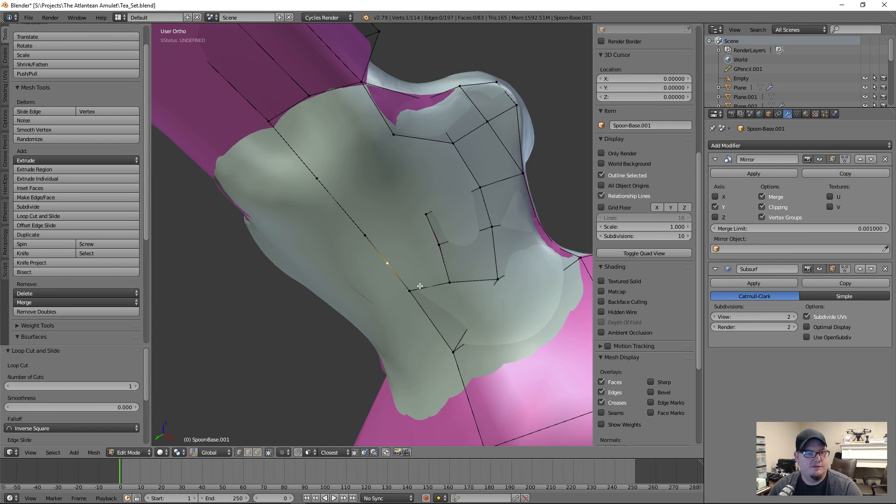
pyautogui.rightClick(412, 288)
pyautogui.keyDown('shift'); pyautogui.rightClick(445, 277); pyautogui.keyUp('shift')
pyautogui.press('f')
# - Fill the remaining faces at the handle side between the lower edge chain, the inner column and the flank corner
pyautogui.rightClick(405, 238)
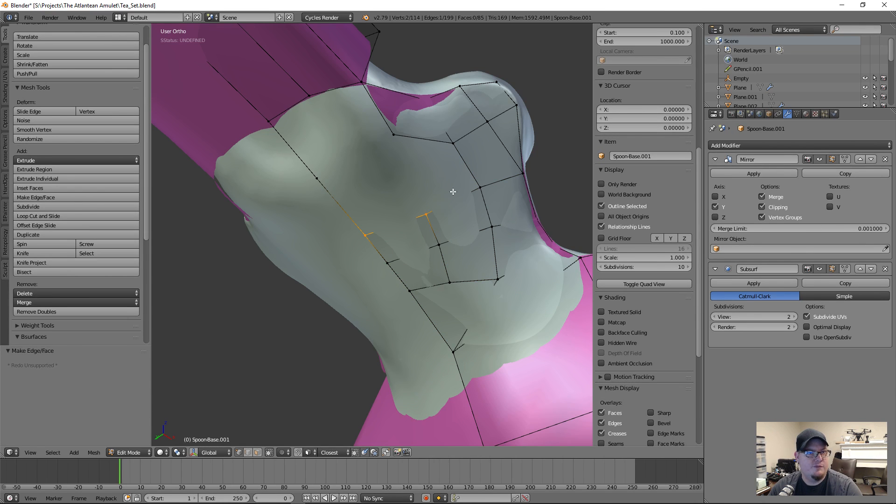
pyautogui.press('f')
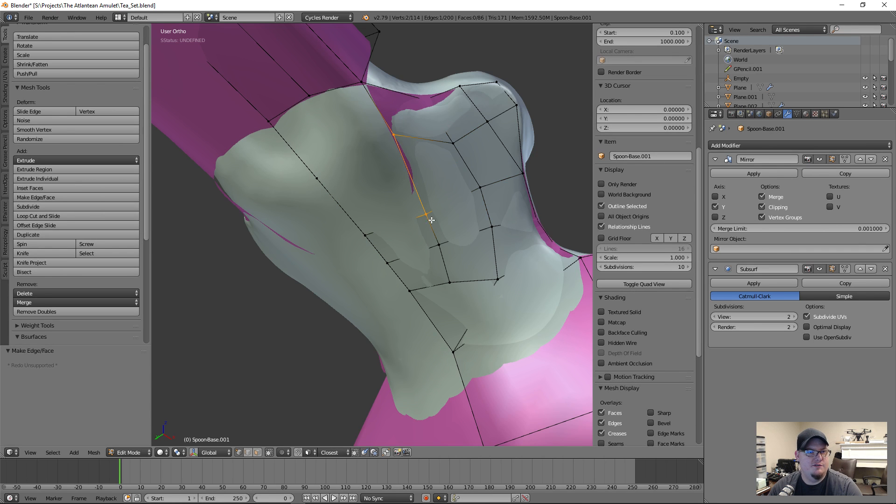
pyautogui.press('f')
pyautogui.moveTo(333, 160)
pyautogui.mouseDown(button='middle')
pyautogui.moveTo(348, 181)
pyautogui.moveTo(345, 149)
pyautogui.mouseUp(button='middle')
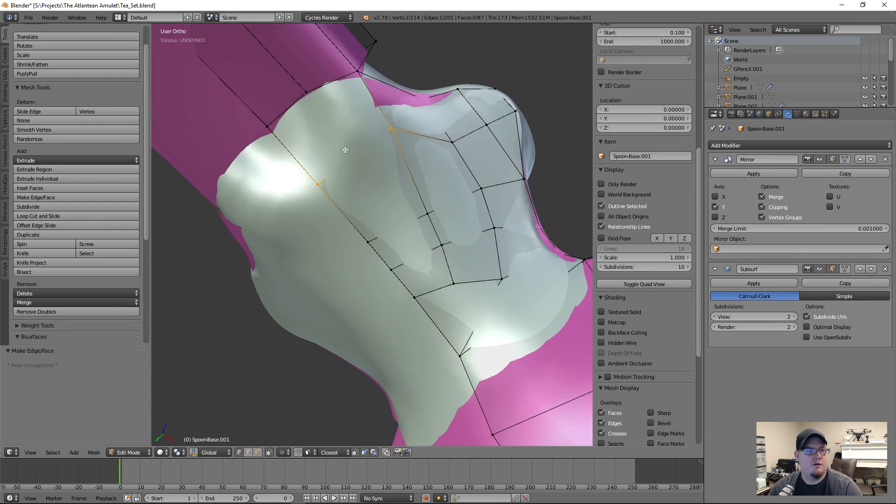
# - Nudge the middle vertex of the handle's end edge along the surface toward the ornament
pyautogui.rightClick(456, 281)
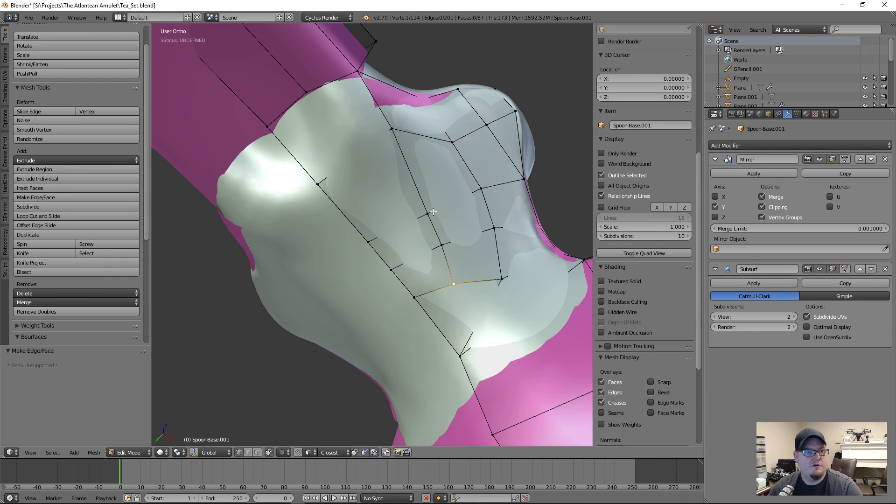
pyautogui.rightClick(308, 96)
pyautogui.press('g')
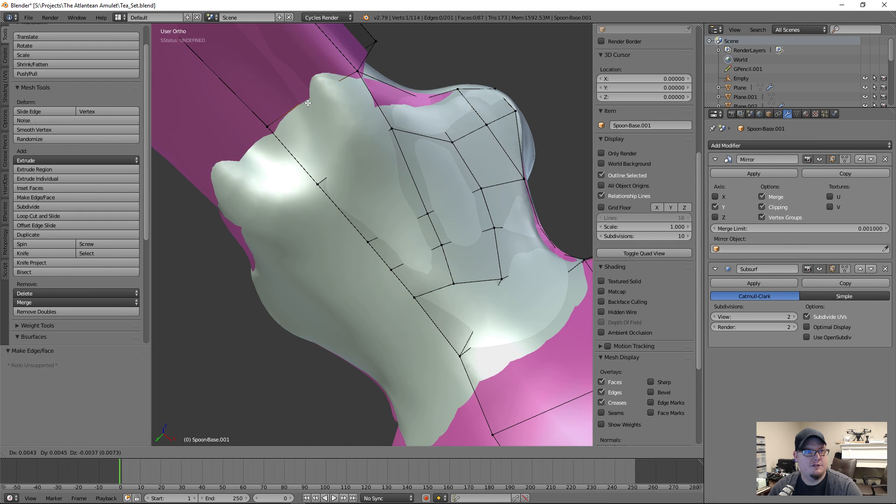
pyautogui.click(308, 103)
pyautogui.moveTo(374, 232); pyautogui.dragTo(377, 174, button='middle')
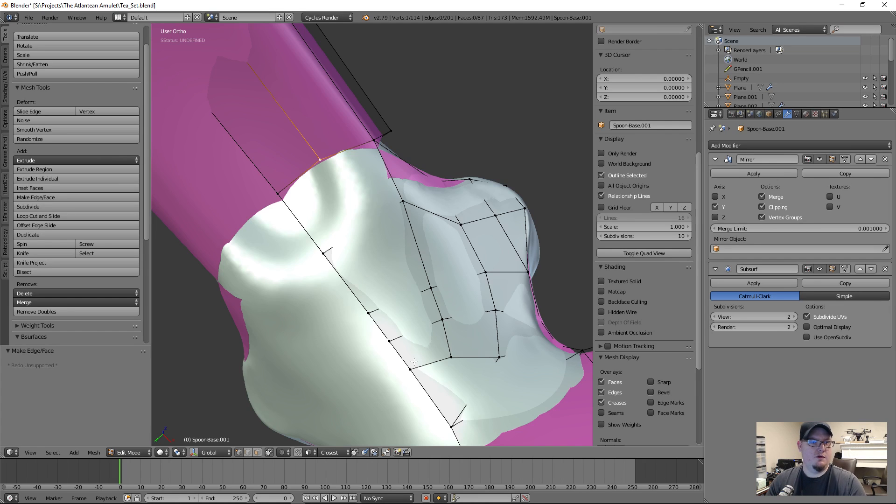
# - Delete the three inner-column vertices of the flank patch and dissolve the extra vertex in the lower edge chain
pyautogui.rightClick(463, 353)
pyautogui.keyDown('shift'); pyautogui.rightClick(433, 314); pyautogui.keyUp('shift')
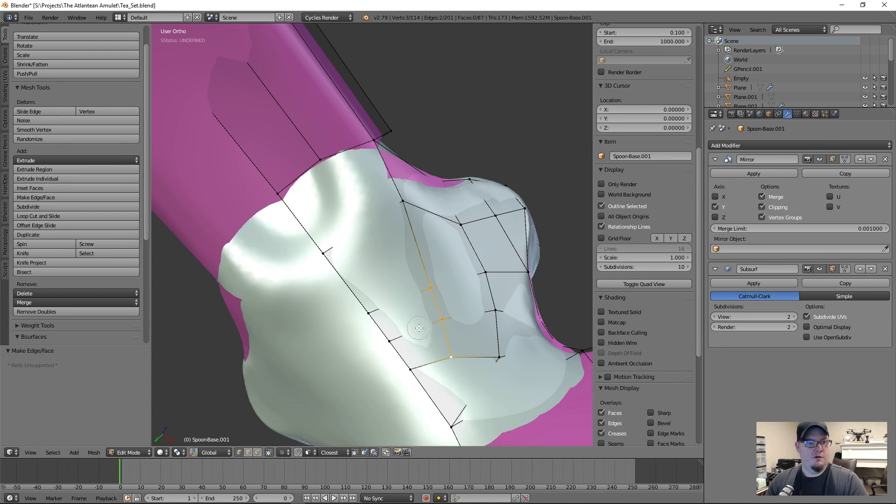
pyautogui.moveTo(415, 308); pyautogui.dragTo(454, 266, button='middle')
pyautogui.press('x')
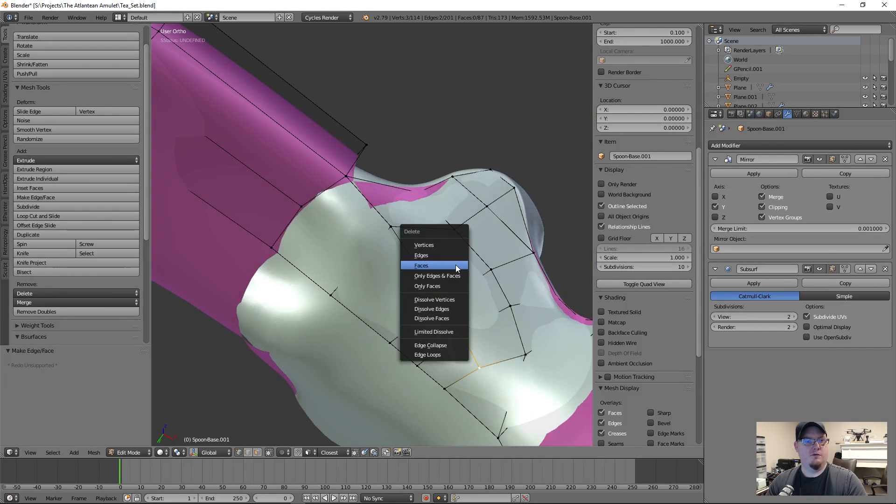
pyautogui.click(455, 245)
pyautogui.keyDown('shift'); pyautogui.moveTo(400, 370); pyautogui.dragTo(393, 325, button='middle'); pyautogui.keyUp('shift')
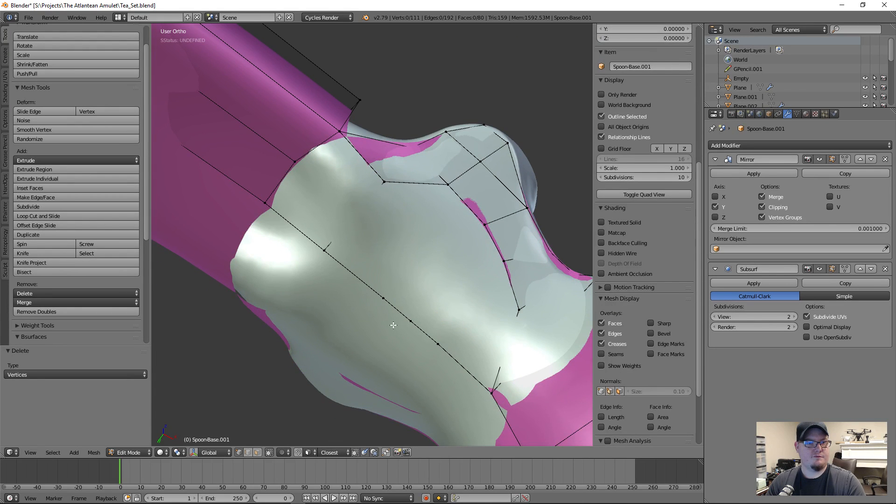
pyautogui.rightClick(420, 317)
pyautogui.hotkey('ctrl', 'x')
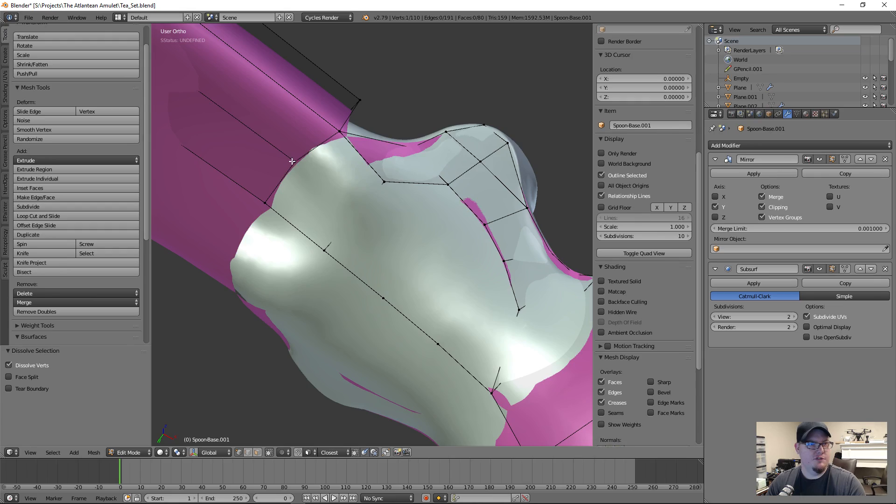
# - Fill two faces from the handle's end edge to the lower chain and flank corner, and nudge their shared vertex onto the surface
pyautogui.press('z')
pyautogui.hotkey('ctrl', 'r')
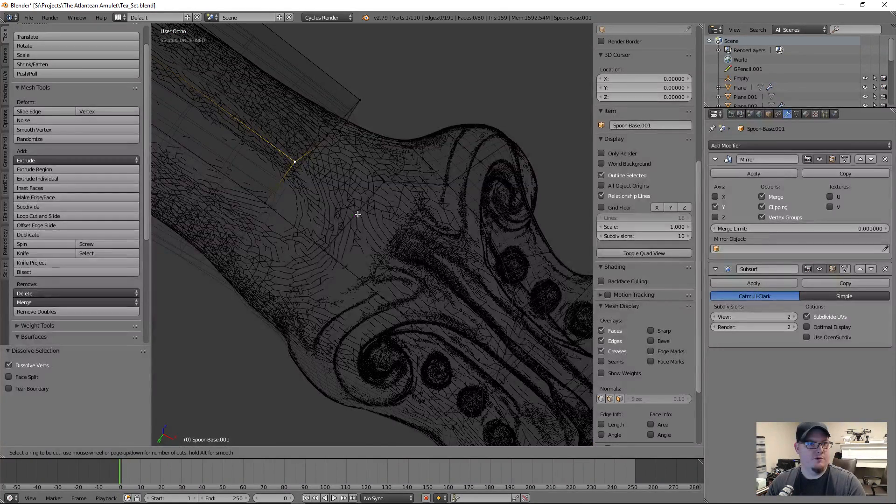
pyautogui.click(358, 218)
pyautogui.press('f')
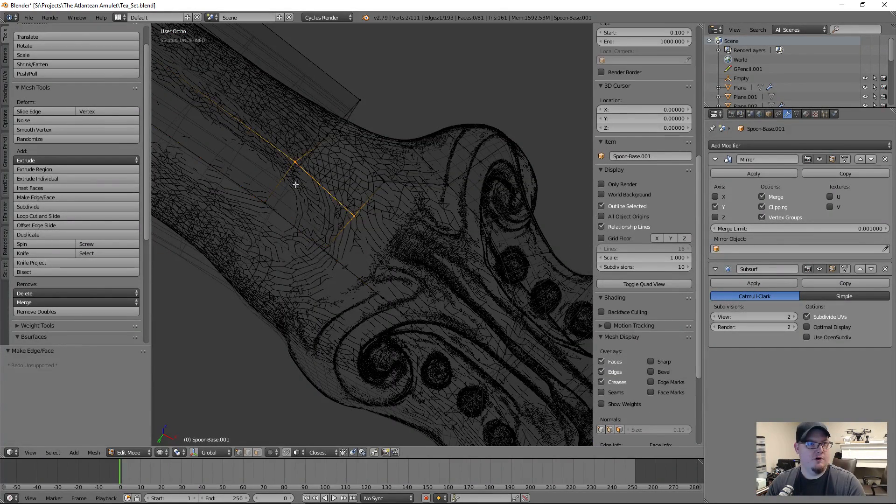
pyautogui.press('z')
pyautogui.press('g')
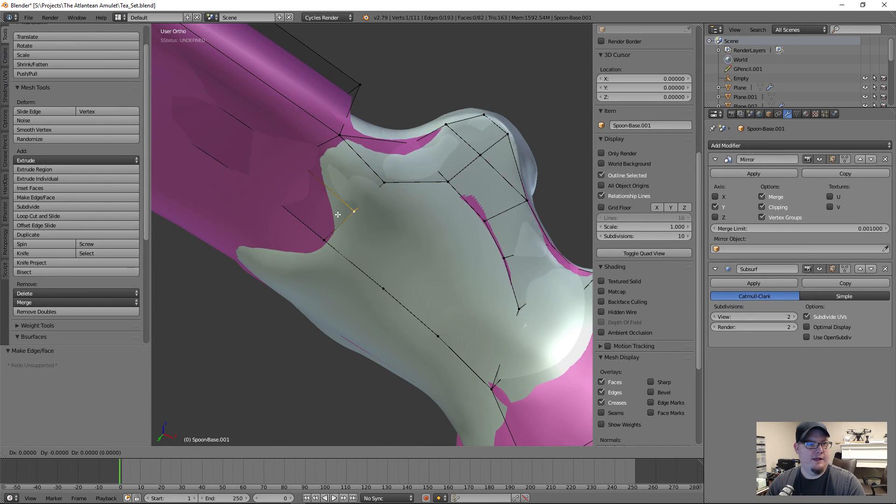
pyautogui.click(344, 213)
# - Move the new row's middle vertex -0.002 in Z and the flank's handle-side corner vertex -0.010 in Z
pyautogui.moveTo(382, 239); pyautogui.dragTo(380, 260, button='middle')
pyautogui.press('g')
pyautogui.press('z')
pyautogui.click(380, 261)
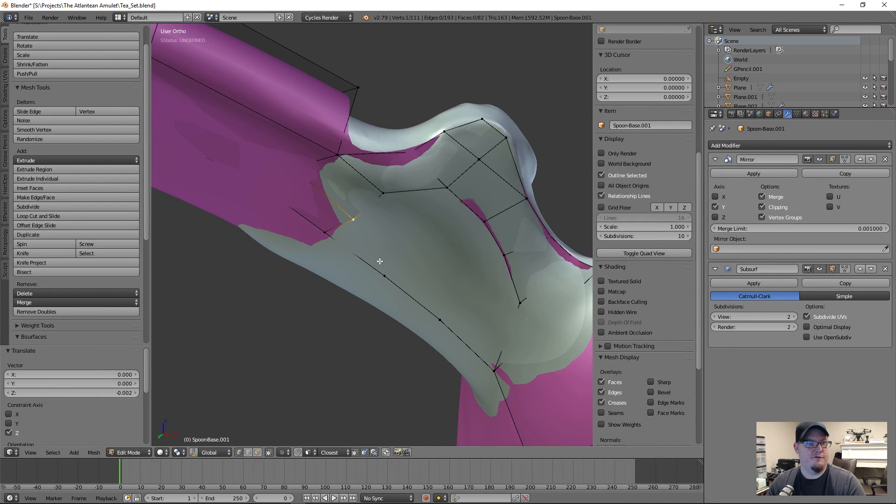
pyautogui.press('g')
pyautogui.press('z')
pyautogui.click(406, 231)
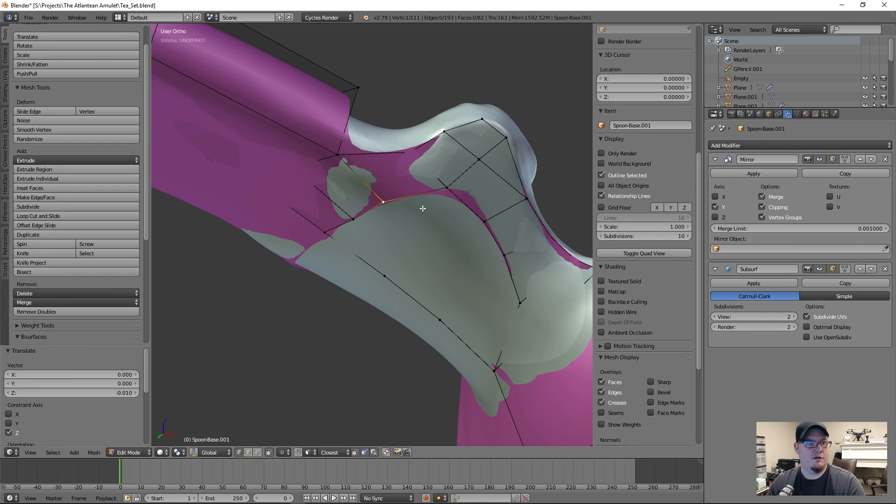
# - Move the flank's handle-side corner vertex -0.004 in Y and fine-tune the row's placement along X
pyautogui.moveTo(423, 209); pyautogui.dragTo(440, 200, button='middle')
pyautogui.press('g')
pyautogui.press('y')
pyautogui.click(444, 207)
pyautogui.press('g')
pyautogui.press('x')
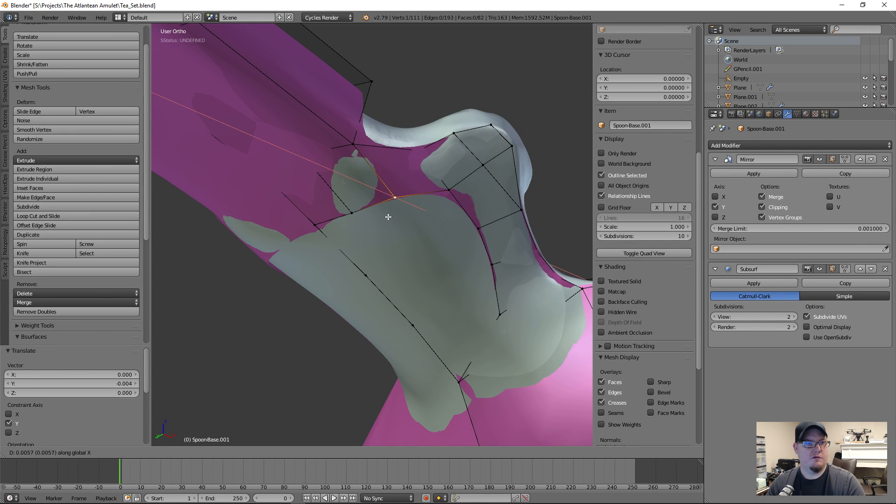
pyautogui.click(384, 214)
pyautogui.press('g')
pyautogui.press('x')
pyautogui.click(352, 225)
# - Lower the handle end's flank-side vertex about 0.004 in Z, and lower the adjacent flank corner vertex slightly in Z
pyautogui.moveTo(352, 225); pyautogui.dragTo(334, 187, button='middle')
pyautogui.rightClick(334, 185)
pyautogui.press('g')
pyautogui.press('z')
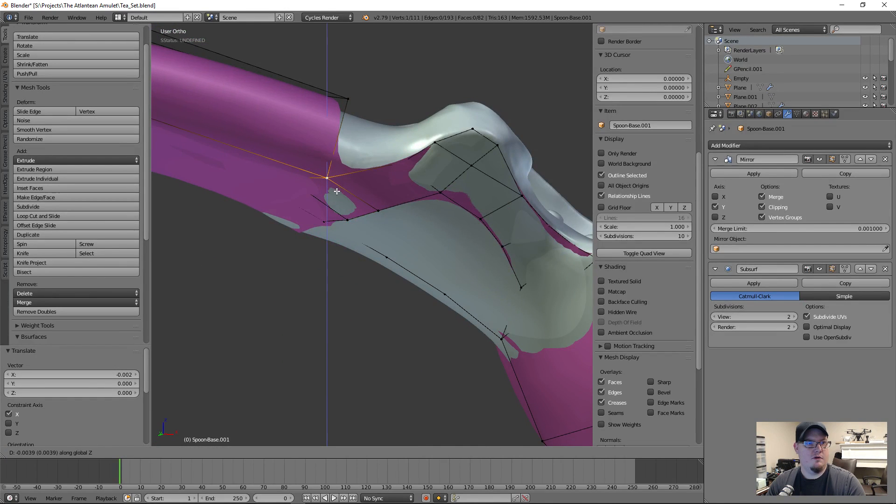
pyautogui.click(337, 188)
pyautogui.rightClick(378, 219)
pyautogui.press('g')
pyautogui.press('z')
pyautogui.click(379, 227)
# - Move the row's middle vertex -0.003 in Z and the first vertex of the lower edge chain -0.001 in Z
pyautogui.rightClick(337, 218)
pyautogui.press('g')
pyautogui.press('z')
pyautogui.click(335, 226)
pyautogui.rightClick(330, 226)
pyautogui.press('g')
pyautogui.press('z')
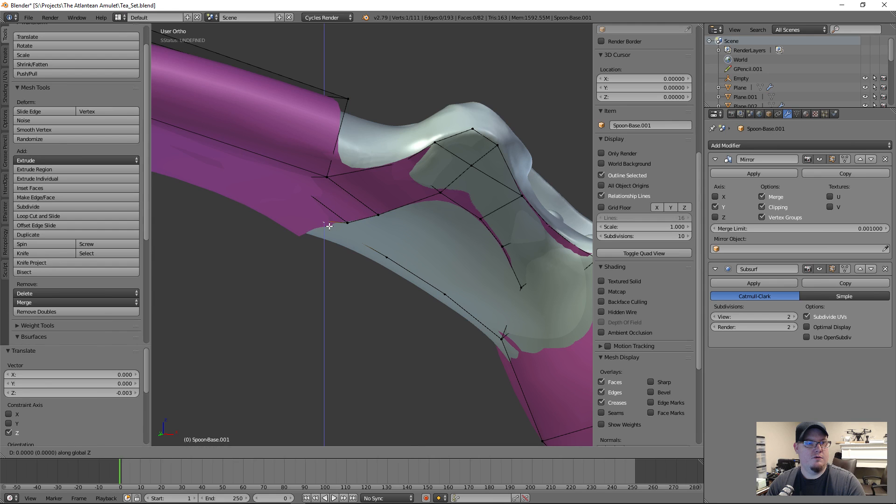
pyautogui.click(330, 227)
pyautogui.moveTo(330, 227); pyautogui.dragTo(490, 317, button='middle')
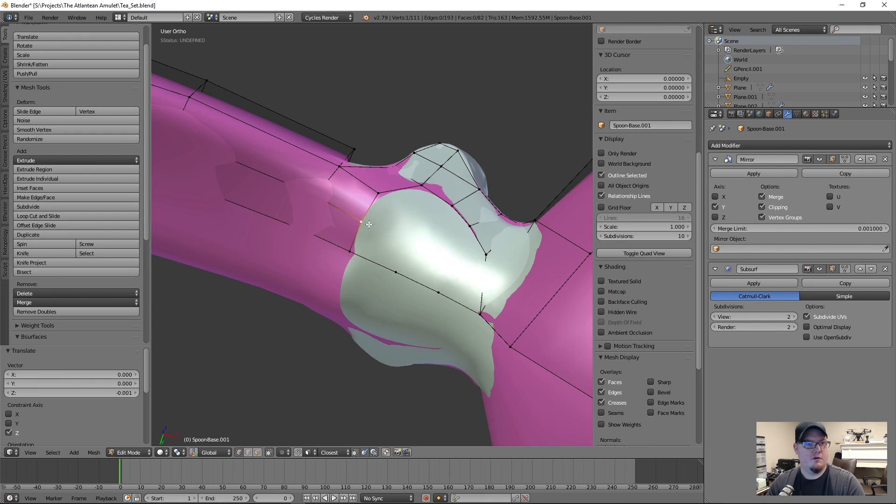
# - Try to extrude the row's middle vertex toward the bowl, about 0.031 in X, and fill faces beside it
pyautogui.press('e')
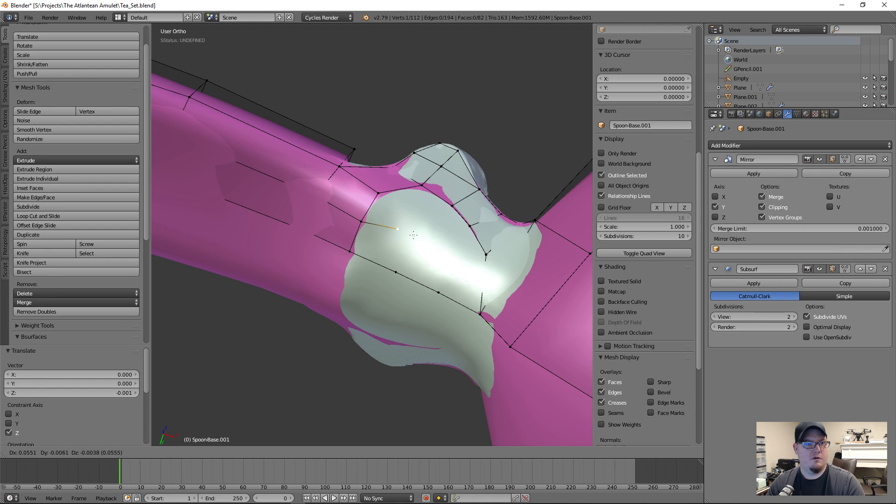
pyautogui.click(397, 241)
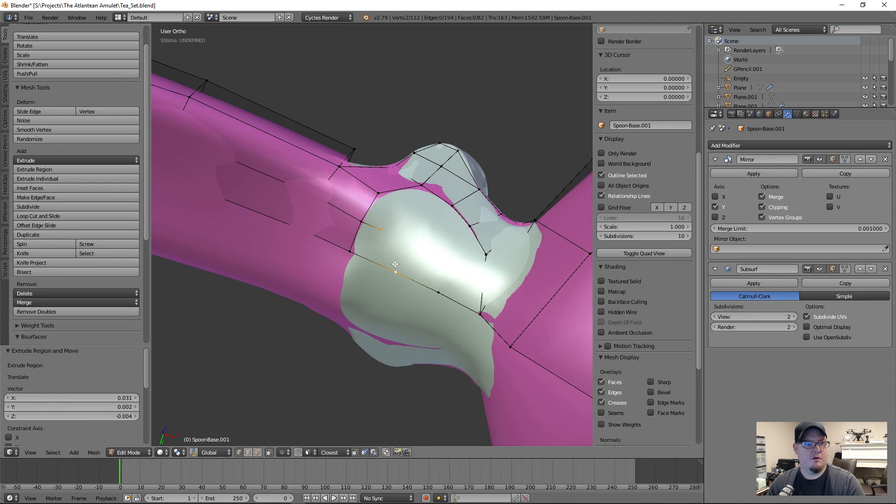
pyautogui.press('f')
pyautogui.rightClick(382, 229)
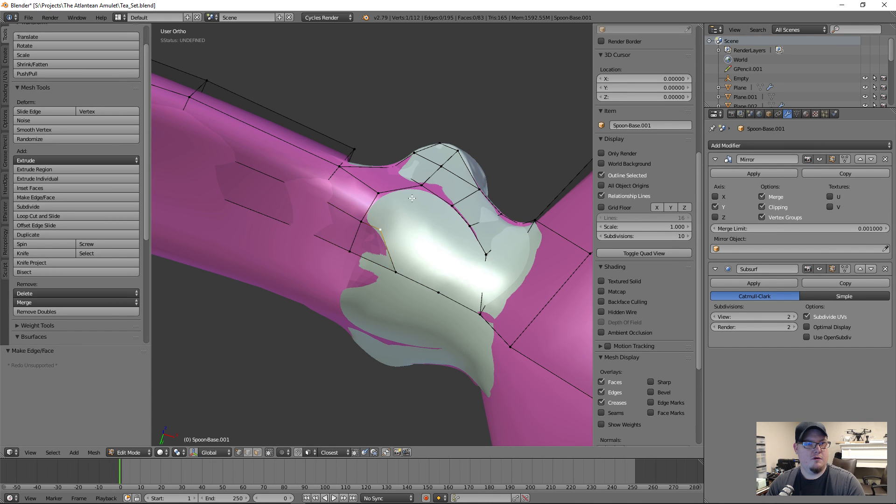
pyautogui.press('f')
pyautogui.hotkey('ctrl', 'z')
pyautogui.hotkey('ctrl', 'z')
pyautogui.hotkey('ctrl', 'z')
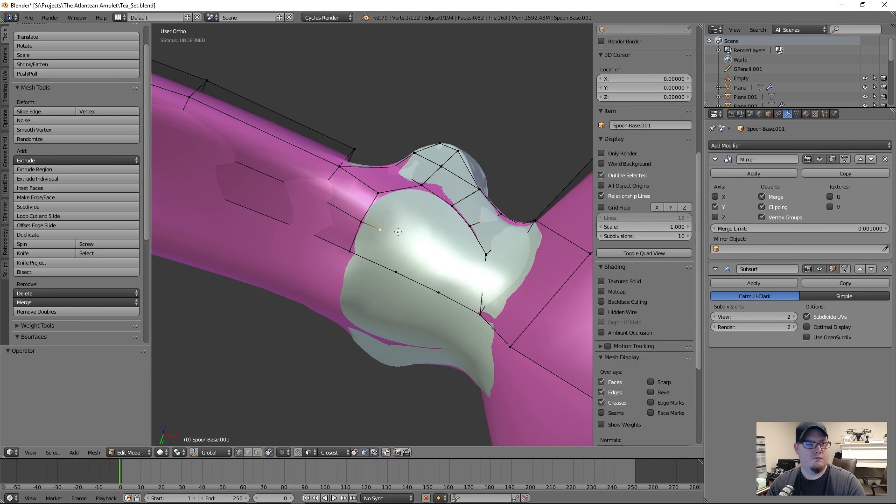
# - Fill a face between the row's middle vertex and the flank edge, and move its flank-side vertex -0.004 in Z
pyautogui.hotkey('ctrl', 'f')
pyautogui.click(419, 229)
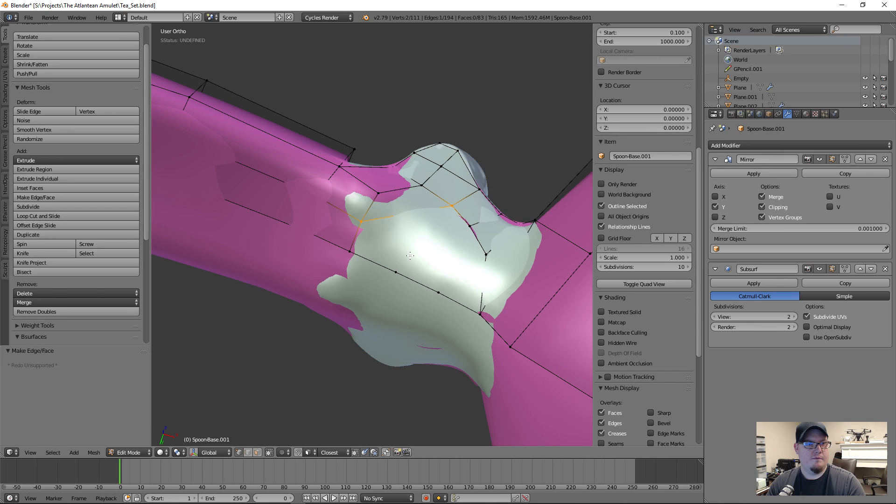
pyautogui.moveTo(410, 255); pyautogui.dragTo(415, 299, button='middle')
pyautogui.rightClick(448, 210)
pyautogui.press('g')
pyautogui.press('z')
pyautogui.click(366, 219)
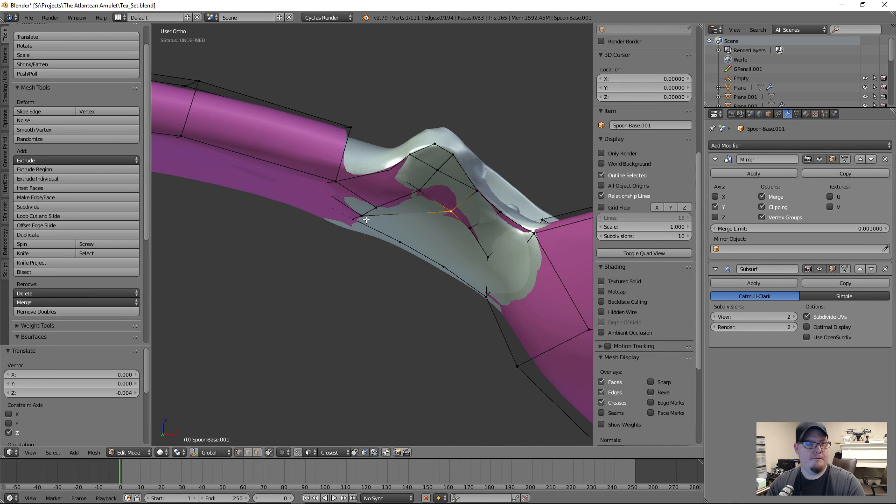
# - Reposition the row's middle vertex on the surface and move it -0.012 in Z
pyautogui.moveTo(381, 220); pyautogui.dragTo(392, 140, button='middle')
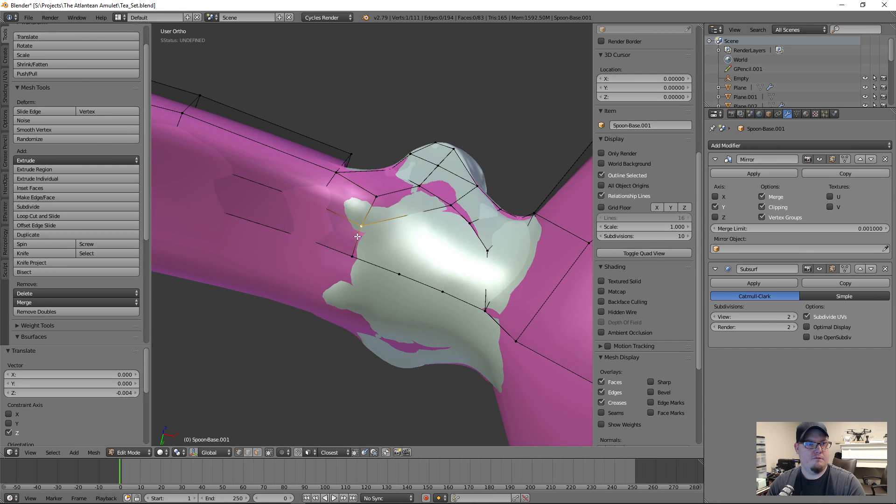
pyautogui.press('g')
pyautogui.click(431, 197)
pyautogui.moveTo(431, 197); pyautogui.dragTo(420, 213, button='middle')
pyautogui.press('g')
pyautogui.press('z')
pyautogui.click(434, 248)
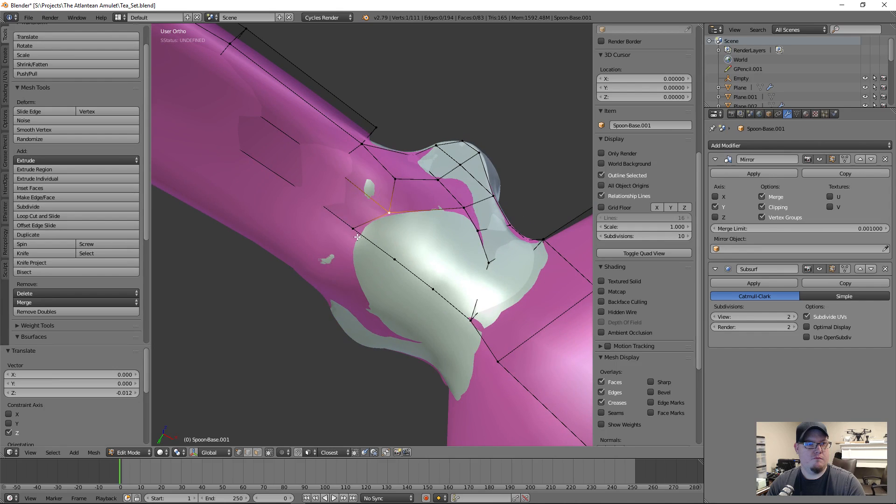
# - Fill the next face between the flank edge and the lower edge chain, and move its chain vertex -0.020 in Z
pyautogui.keyDown('shift'); pyautogui.rightClick(388, 216); pyautogui.keyUp('shift')
pyautogui.press('f')
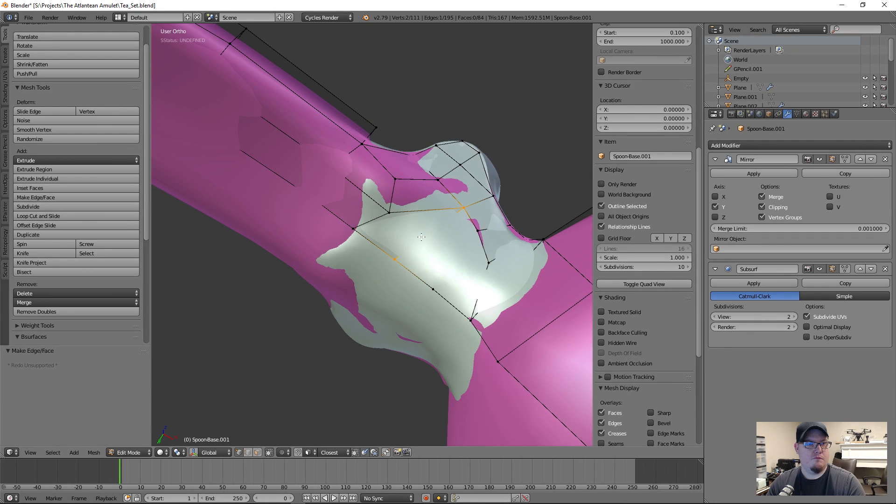
pyautogui.rightClick(389, 212)
pyautogui.press('g')
pyautogui.press('z')
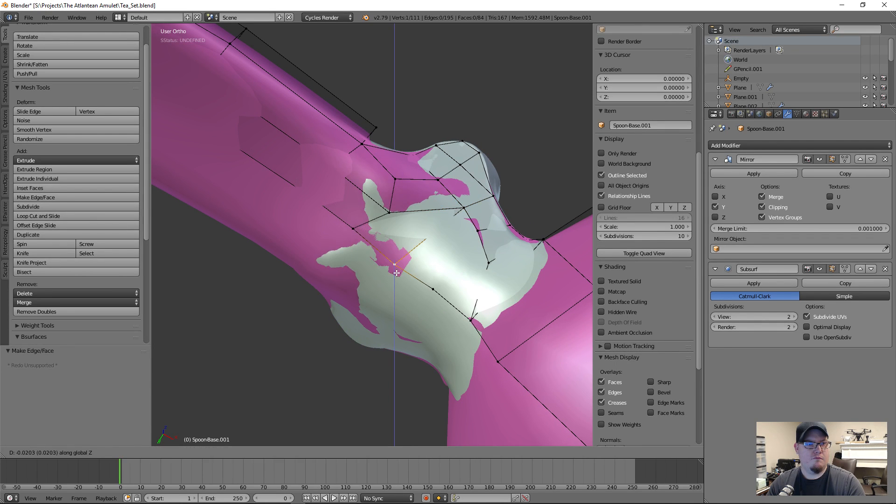
pyautogui.click(388, 210)
pyautogui.moveTo(388, 210); pyautogui.dragTo(420, 217, button='middle')
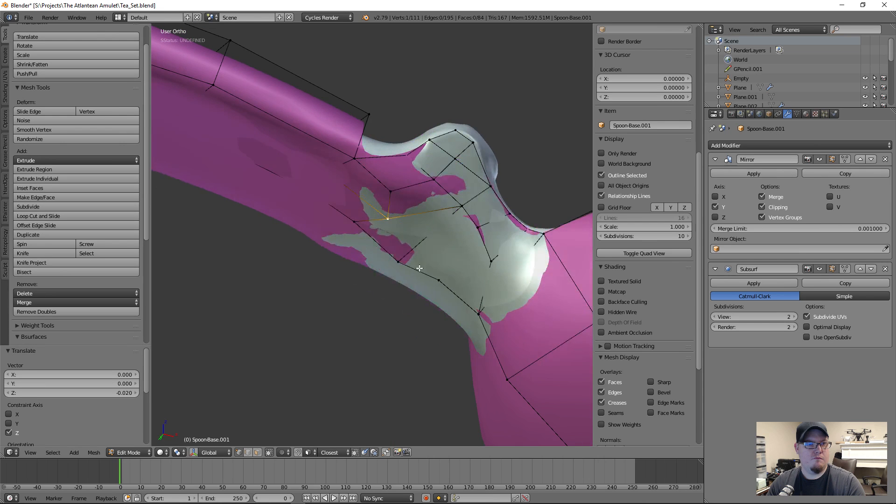
# - Shift the row's middle vertex in Z and reposition it on the spoon's surface
pyautogui.press('g')
pyautogui.press('z')
pyautogui.click(448, 222)
pyautogui.press('g')
pyautogui.click(481, 243)
pyautogui.moveTo(430, 239); pyautogui.dragTo(455, 222, button='middle')
# - Fill two more faces toward the bowl between the inner row and lower edge chain, and move the chain vertex -0.017 in Z
pyautogui.rightClick(460, 216)
pyautogui.press('f')
pyautogui.press('f')
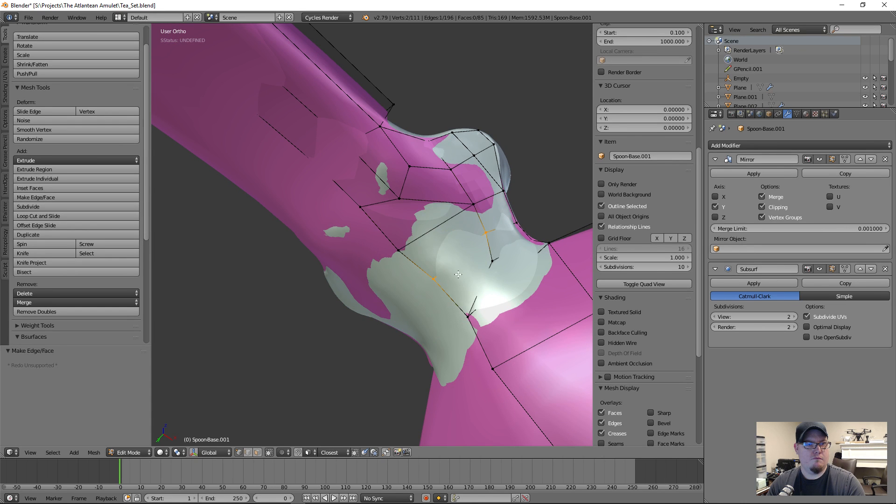
pyautogui.moveTo(403, 256); pyautogui.dragTo(426, 287, button='middle')
pyautogui.press('g')
pyautogui.press('z')
pyautogui.click(442, 286)
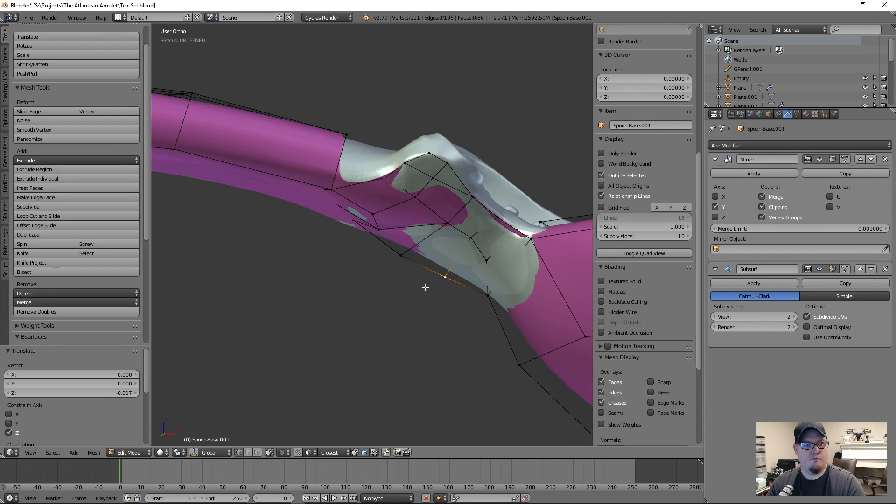
# - Fine-tune the heights of the lower edge chain's vertices, moving the one before the bowl end -0.003 in Z
pyautogui.press('g')
pyautogui.press('z')
pyautogui.click(411, 267)
pyautogui.press('g')
pyautogui.press('z')
pyautogui.click(411, 268)
pyautogui.rightClick(444, 278)
pyautogui.press('g')
pyautogui.press('z')
pyautogui.click(444, 280)
# - Move the lower edge chain's bowl-end vertex -0.016 in Z
pyautogui.rightClick(480, 301)
pyautogui.press('g')
pyautogui.press('z')
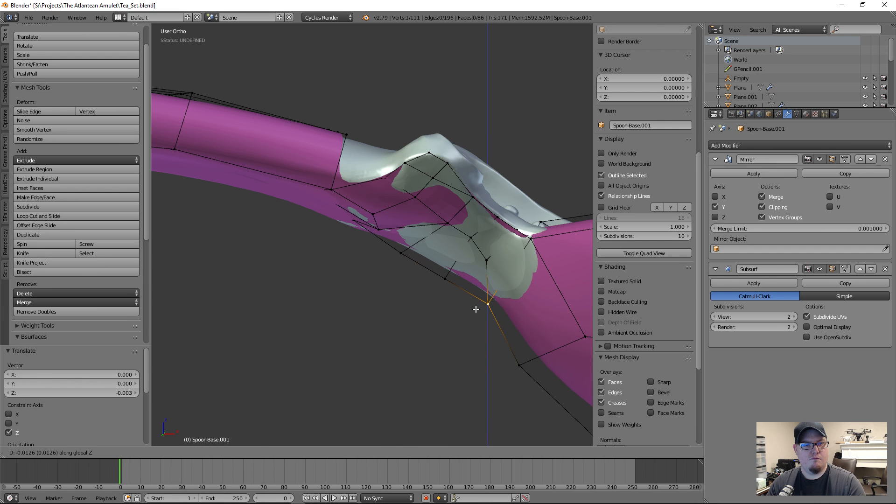
pyautogui.click(476, 312)
# - Lower the inner row's two bowl-side vertices in Z, the upper one by -0.008
pyautogui.moveTo(492, 286); pyautogui.dragTo(476, 274, button='middle')
pyautogui.press('g')
pyautogui.press('y')
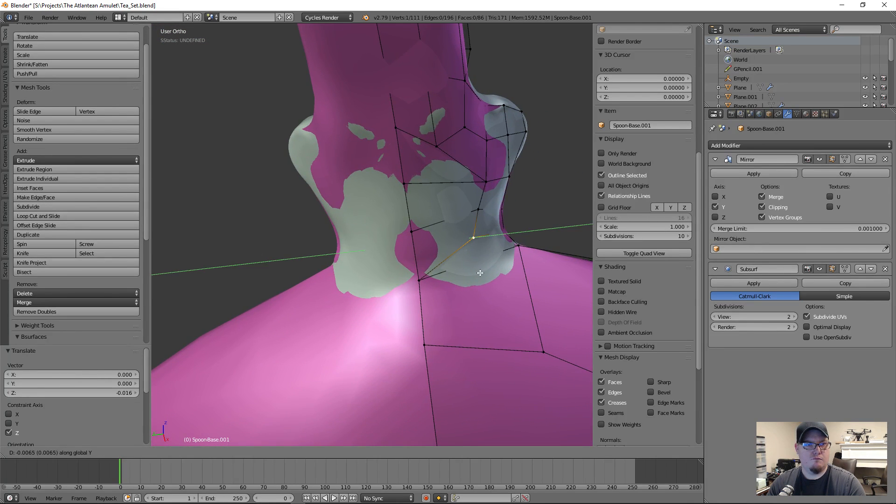
pyautogui.rightClick(482, 246)
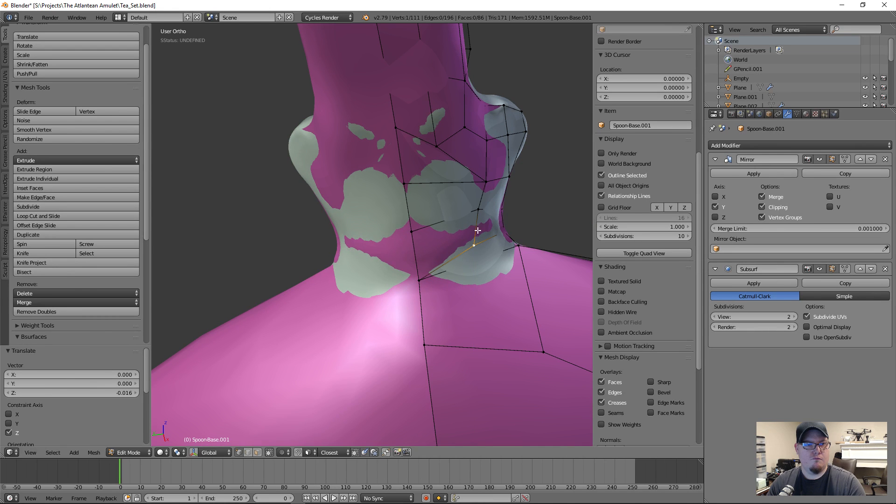
pyautogui.press('g')
pyautogui.press('z')
pyautogui.click(480, 204)
# - Move the inner row's vertex where the filled faces meet 0.003 in Y and -0.008 in Z
pyautogui.rightClick(475, 194)
pyautogui.press('g')
pyautogui.press('x')
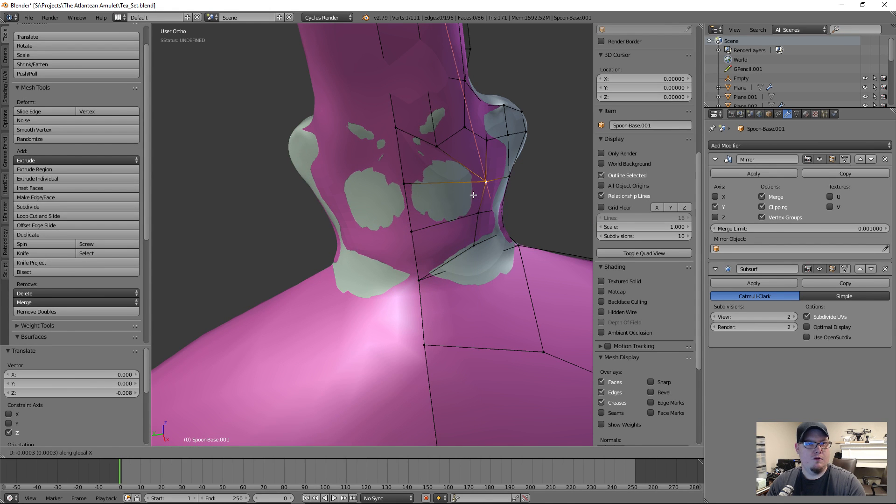
pyautogui.rightClick(468, 194)
pyautogui.moveTo(469, 194); pyautogui.dragTo(452, 186, button='middle')
pyautogui.press('g')
pyautogui.press('y')
pyautogui.click(451, 194)
pyautogui.press('g')
pyautogui.press('z')
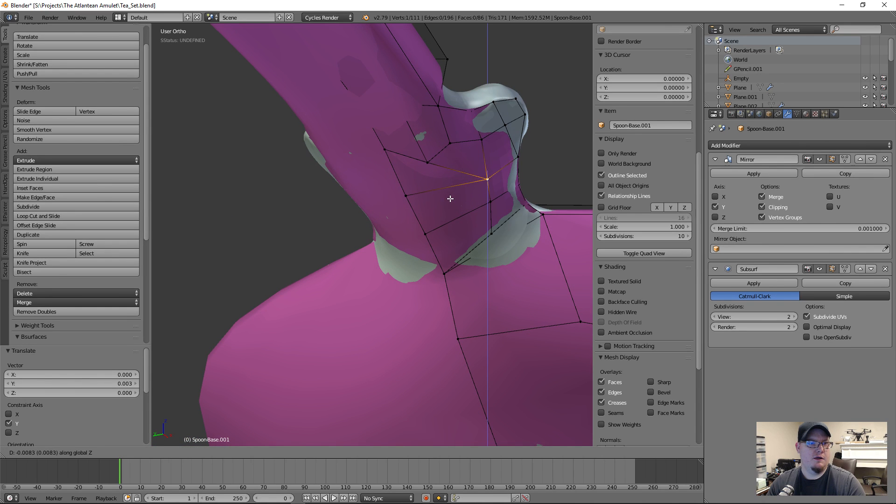
pyautogui.click(450, 199)
# - Slide the handle-side row's middle vertex along its edge, and move the adjacent flank-side vertex -0.002 in Z
pyautogui.rightClick(447, 142)
pyautogui.moveTo(427, 164); pyautogui.dragTo(423, 152, button='middle')
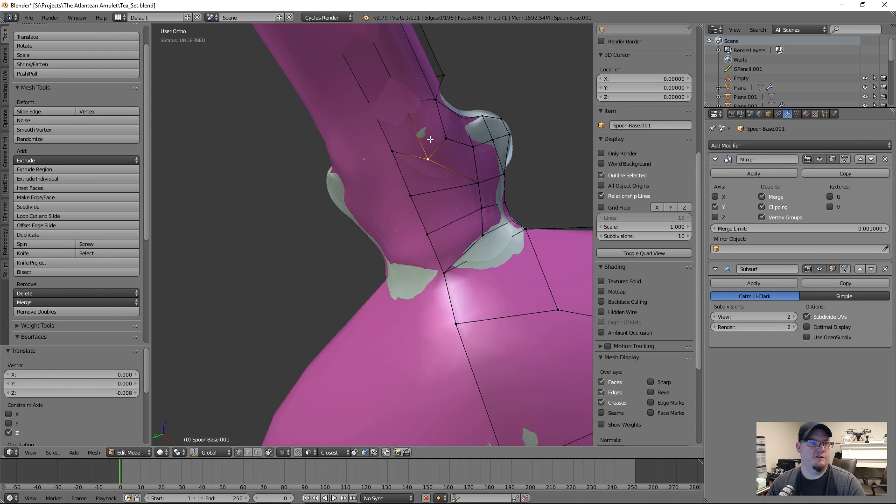
pyautogui.hotkey('shift', 'v')
pyautogui.click(435, 149)
pyautogui.keyDown('shift'); pyautogui.rightClick(447, 140); pyautogui.keyUp('shift')
pyautogui.press('g')
pyautogui.press('z')
pyautogui.click(458, 154)
# - Slide the vertex at the bowl's rim corner along its edge toward the bowl
pyautogui.moveTo(419, 160); pyautogui.dragTo(476, 328, button='middle')
pyautogui.scroll(3, 466, 306)
pyautogui.scroll(-3, 448, 252)
pyautogui.rightClick(474, 250)
pyautogui.hotkey('shift', 'v')
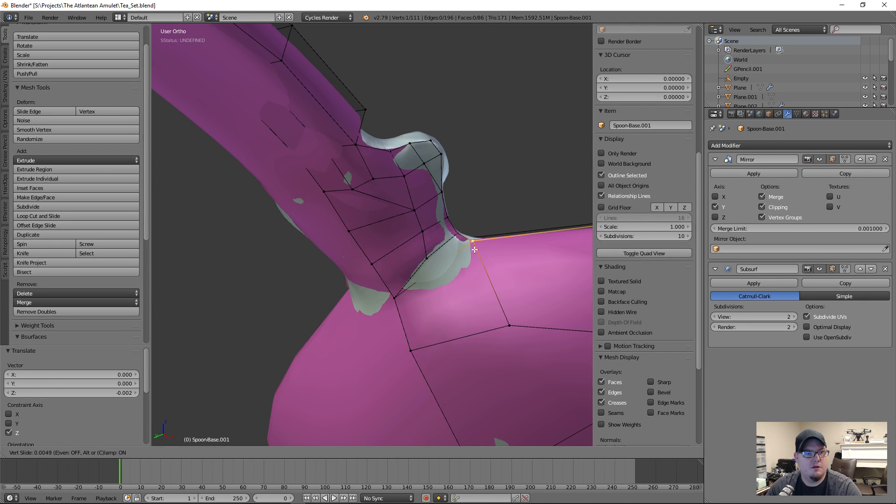
pyautogui.click(480, 255)
# - Slide the first bowl vertex below the junction along the center edge with a factor of 0.077
pyautogui.moveTo(481, 255); pyautogui.dragTo(440, 279, button='middle')
pyautogui.rightClick(430, 347)
pyautogui.hotkey('shift', 'v')
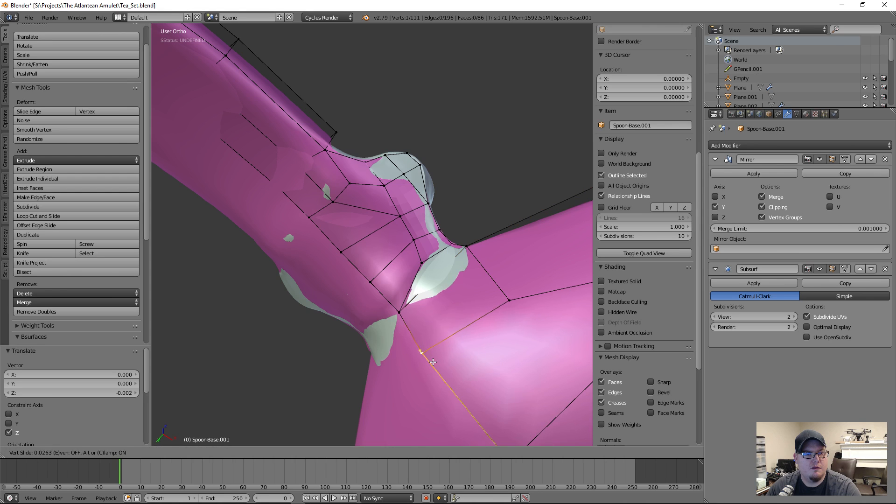
pyautogui.click(436, 367)
pyautogui.moveTo(435, 360); pyautogui.dragTo(433, 286, button='middle')
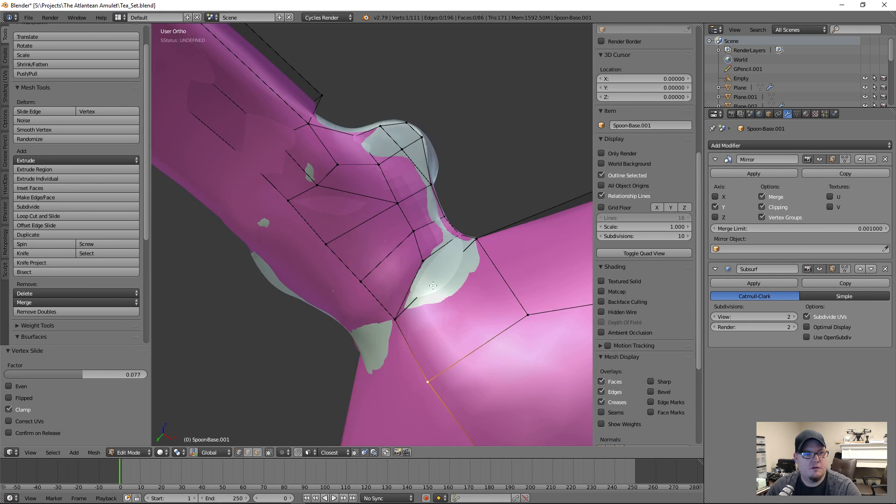
# - Knife a bent cut from the junction edge across the bowl face to the center edge, and connect its corner to the outer bowl vertex
pyautogui.press('k')
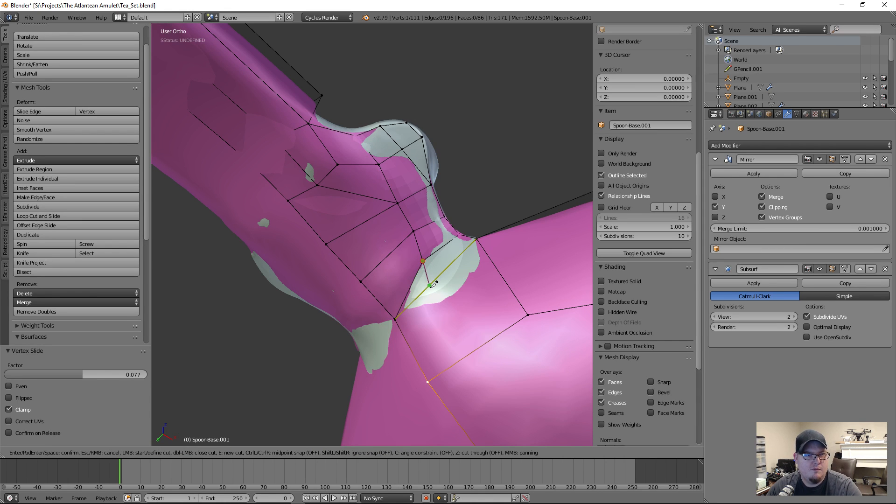
pyautogui.click(430, 285)
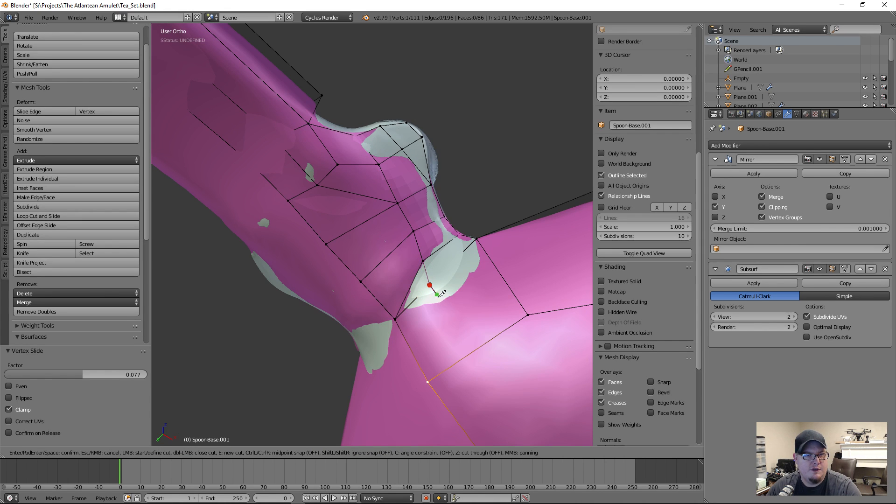
pyautogui.click(409, 348)
pyautogui.press('Return')
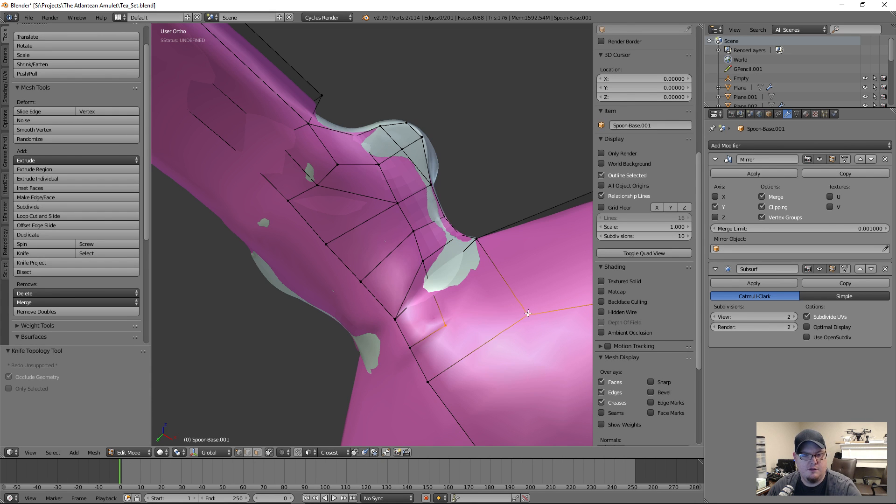
pyautogui.press('j')
pyautogui.moveTo(528, 313); pyautogui.dragTo(430, 282, button='middle')
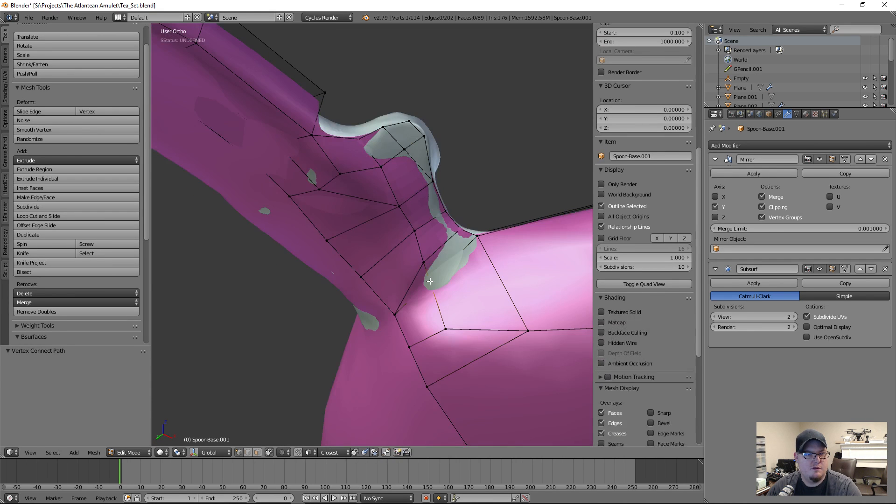
# - Merge the inner row's end vertex into the new cut vertex At Last, and move it -0.005 in X, -0.002 in Y and 0.007 in Z
pyautogui.rightClick(430, 282)
pyautogui.scroll(2, 430, 281)
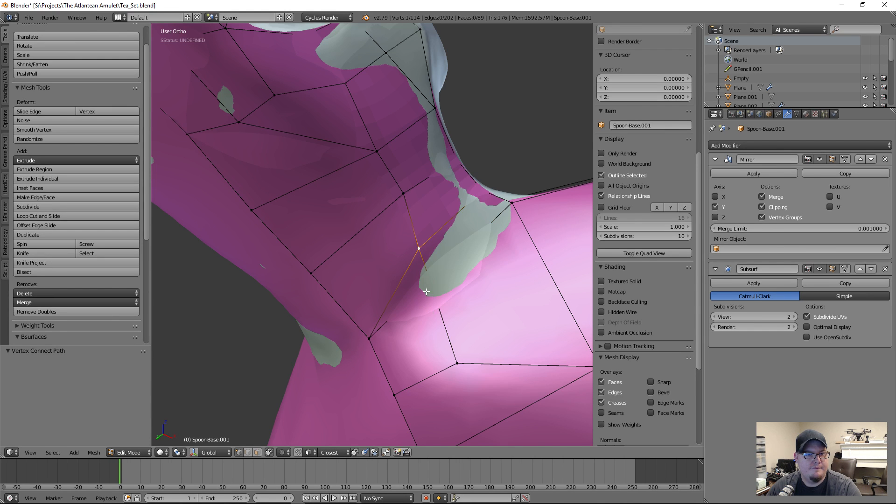
pyautogui.hotkey('alt', 'm')
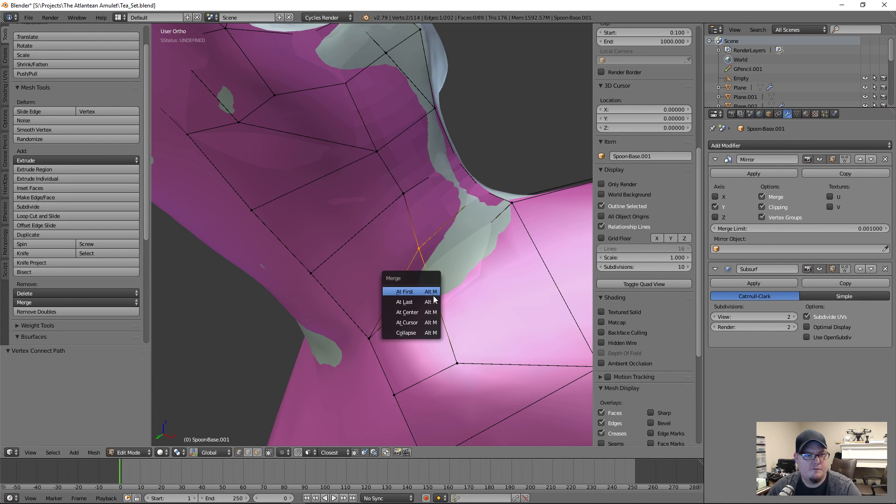
pyautogui.click(433, 302)
pyautogui.press('g')
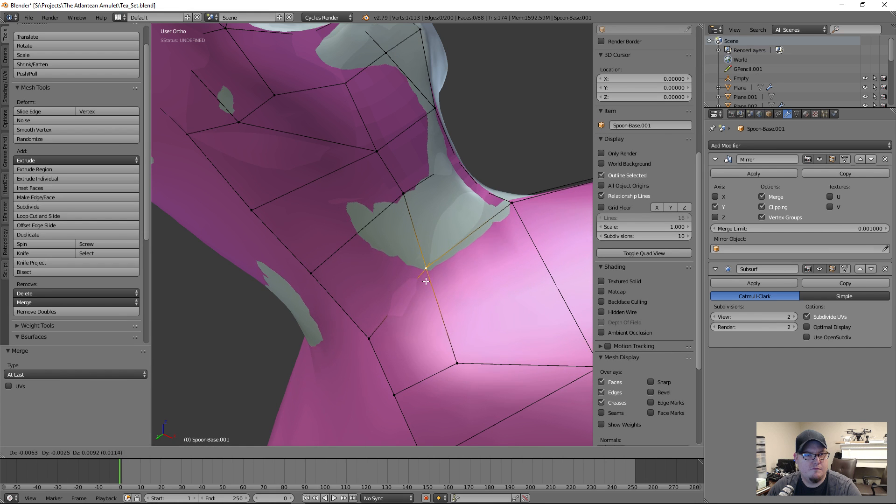
pyautogui.click(426, 281)
# - Move the merged vertex -0.003 in Z and lower the rim corner vertex slightly in Z
pyautogui.moveTo(426, 281); pyautogui.dragTo(439, 314, button='middle')
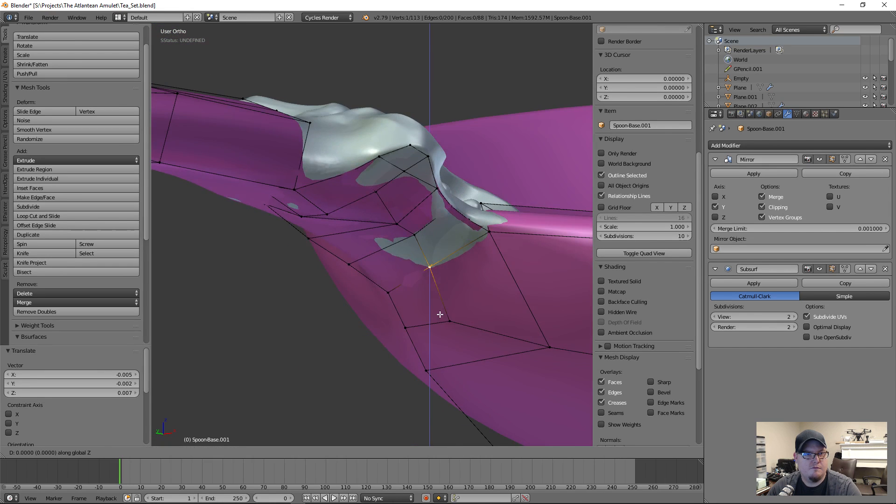
pyautogui.rightClick(488, 232)
pyautogui.press('g')
pyautogui.press('z')
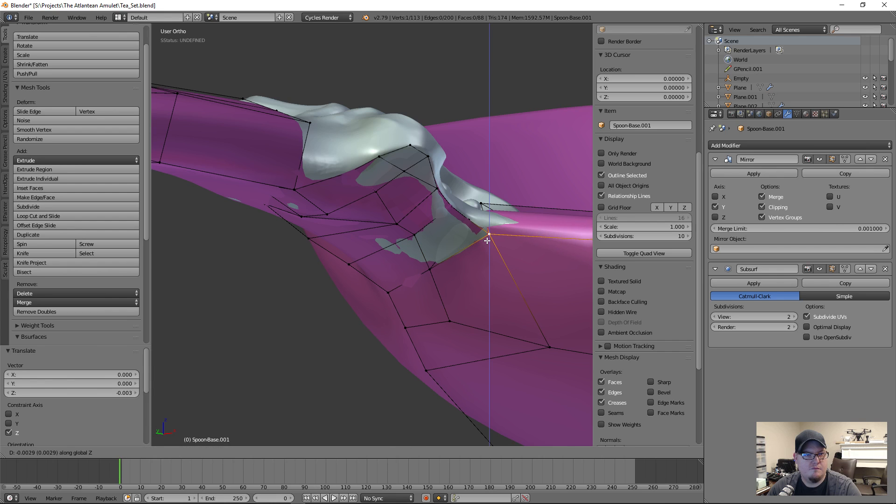
pyautogui.click(487, 239)
# - Lower the inner-row vertices above the merged vertex in Z to fit the surface
pyautogui.rightClick(414, 240)
pyautogui.press('g')
pyautogui.press('z')
pyautogui.click(418, 252)
pyautogui.moveTo(417, 252); pyautogui.dragTo(453, 220, button='middle')
pyautogui.press('g')
pyautogui.press('z')
pyautogui.click(456, 227)
# - Move the vertex beside the rim corner -0.006 in Z, and shift the corner vertex 0.003 in X and -0.006 in Y
pyautogui.rightClick(473, 225)
pyautogui.press('g')
pyautogui.press('z')
pyautogui.click(474, 229)
pyautogui.rightClick(496, 234)
pyautogui.moveTo(501, 237)
pyautogui.mouseDown(button='middle')
pyautogui.moveTo(552, 135)
pyautogui.moveTo(489, 230)
pyautogui.mouseUp(button='middle')
pyautogui.press('g')
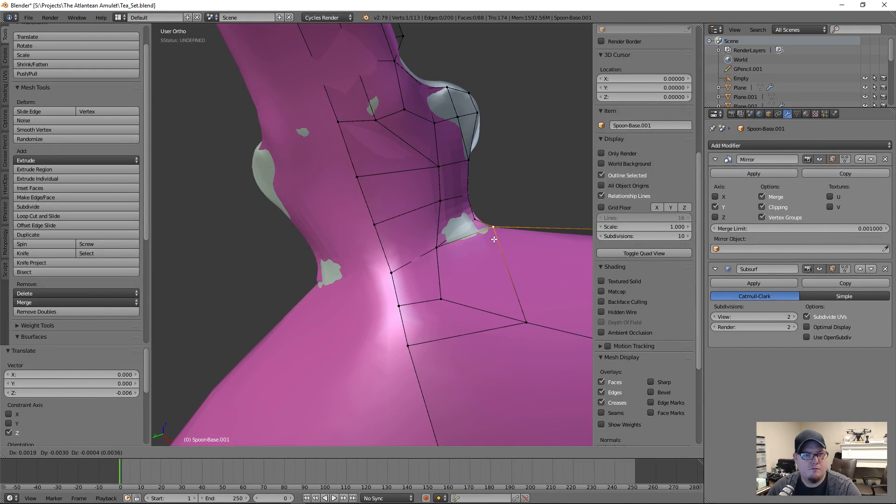
pyautogui.click(483, 227)
# - Reposition the rim vertex just before the corner and move it 0.003 in Z
pyautogui.press('g')
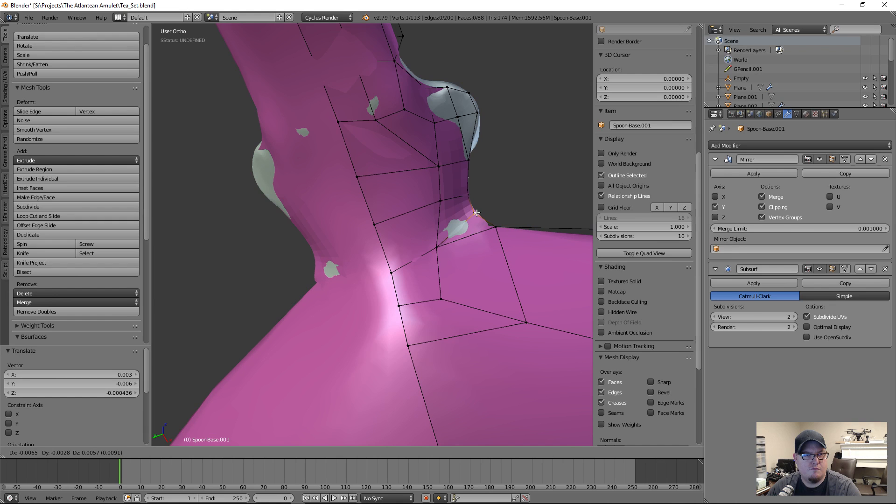
pyautogui.click(477, 214)
pyautogui.moveTo(477, 214)
pyautogui.mouseDown(button='middle')
pyautogui.moveTo(456, 296)
pyautogui.moveTo(466, 282)
pyautogui.moveTo(468, 200)
pyautogui.moveTo(447, 304)
pyautogui.moveTo(472, 215)
pyautogui.moveTo(486, 267)
pyautogui.moveTo(428, 332)
pyautogui.mouseUp(button='middle')
pyautogui.press('g')
pyautogui.press('z')
pyautogui.click(466, 282)
# - Isolate the spoon mesh in local view with solid shading
pyautogui.press('z')
pyautogui.moveTo(422, 296); pyautogui.dragTo(408, 337, button='middle')
pyautogui.press('KP_Divide')
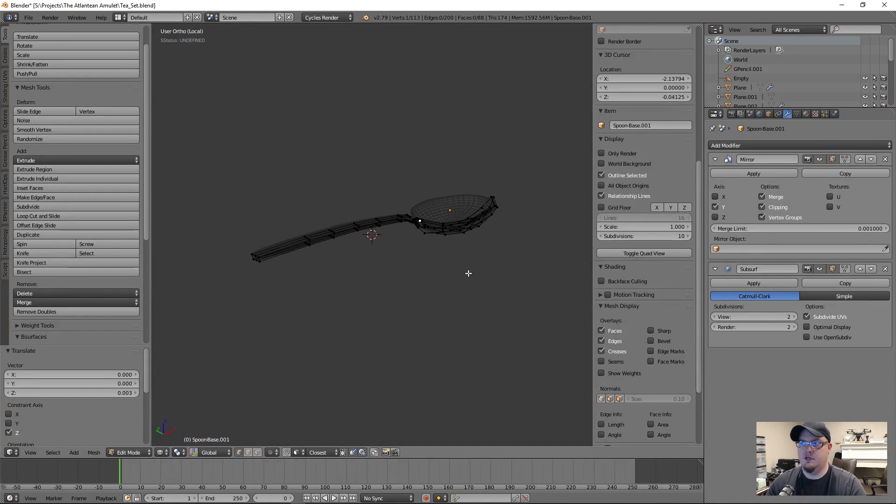
pyautogui.scroll(10, 467, 273)
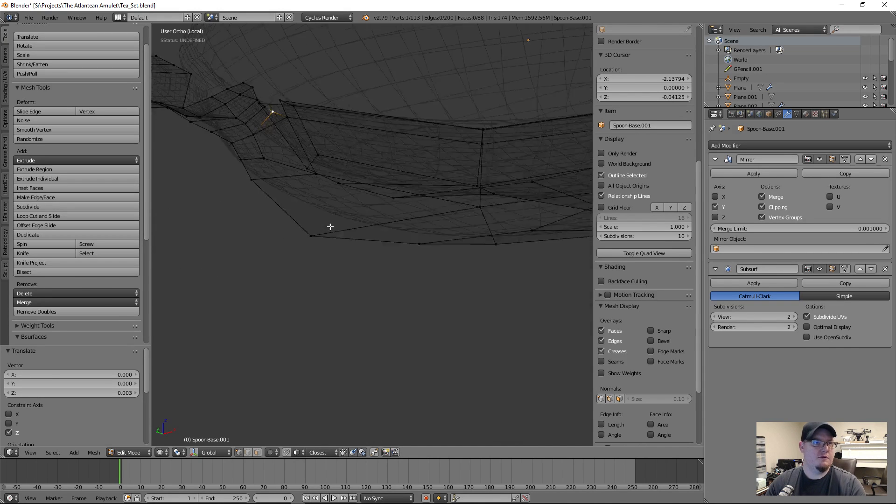
pyautogui.press('z')
pyautogui.moveTo(309, 182); pyautogui.dragTo(334, 252, button='middle')
# - Try to connect the merged vertex to the rim vertex and refill the face beside the rim corner, and undo it
pyautogui.rightClick(290, 316)
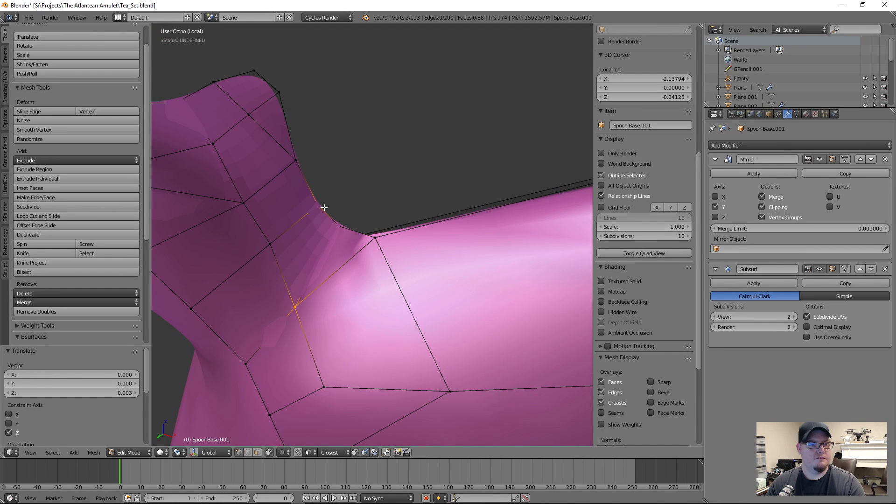
pyautogui.press('j')
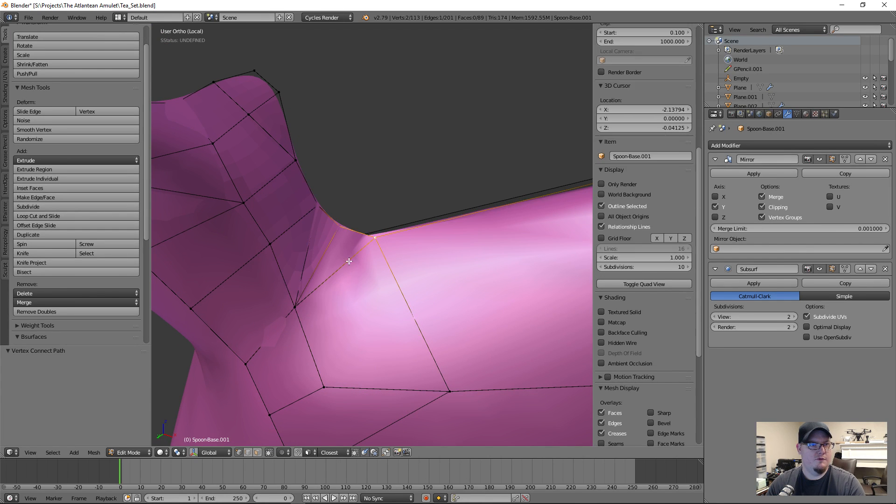
pyautogui.keyDown('shift'); pyautogui.rightClick(298, 308); pyautogui.keyUp('shift')
pyautogui.keyDown('shift'); pyautogui.rightClick(317, 204); pyautogui.keyUp('shift')
pyautogui.press('f')
pyautogui.moveTo(358, 250); pyautogui.dragTo(318, 207, button='middle')
pyautogui.rightClick(326, 232)
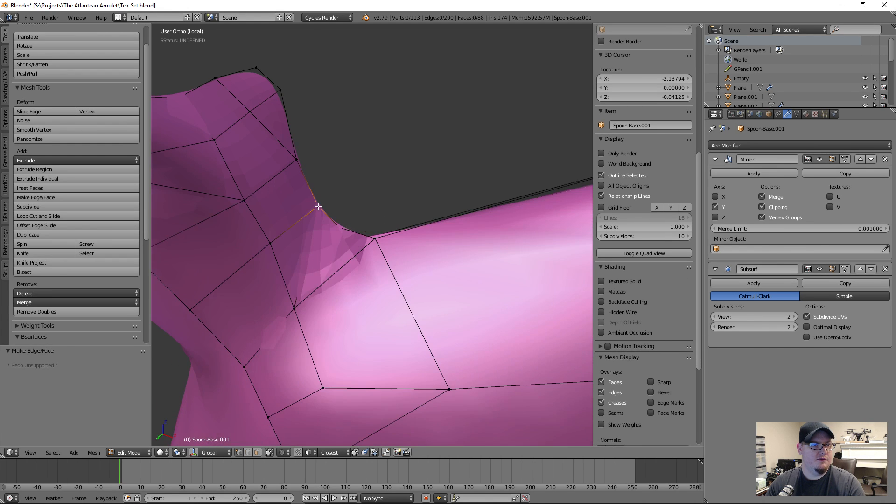
pyautogui.press('f')
pyautogui.rightClick(336, 227)
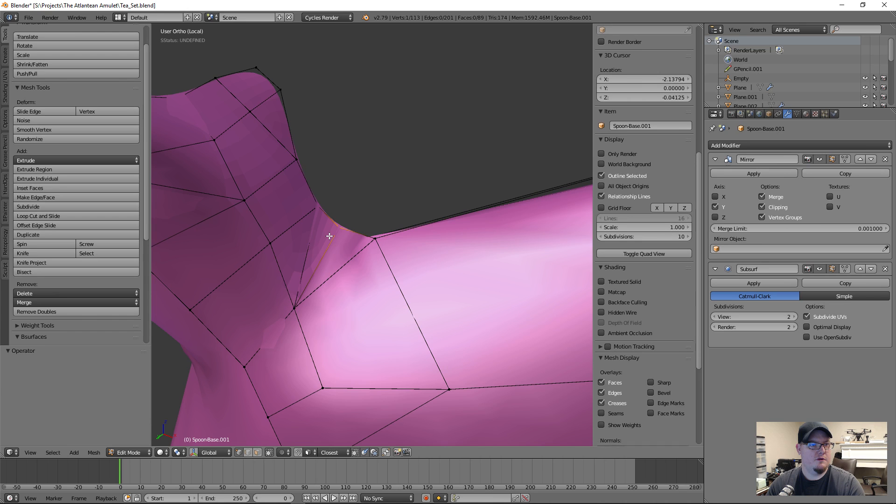
pyautogui.hotkey('ctrl', 'z')
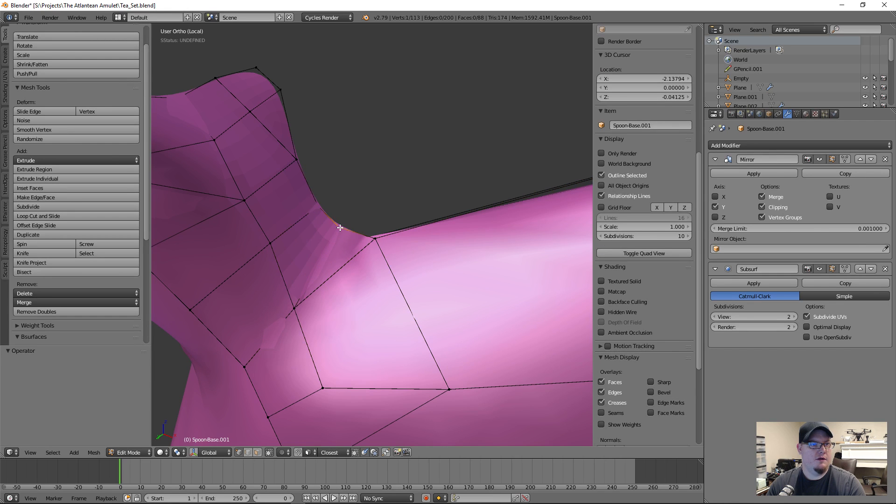
# - Delete the extra rim vertex, fill the gap between the handle flank and bowl corner with a face, and leave local view
pyautogui.press('x')
pyautogui.click(343, 220)
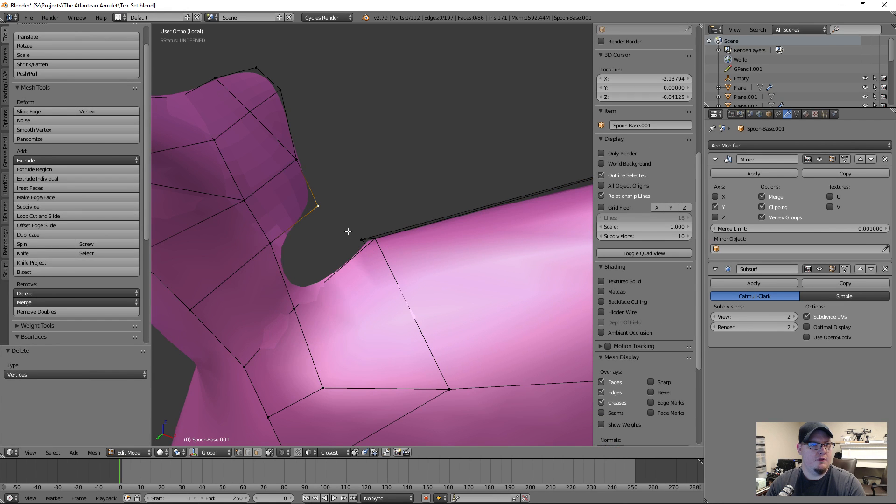
pyautogui.moveTo(348, 234); pyautogui.dragTo(355, 276, button='middle')
pyautogui.scroll(-5, 298, 296)
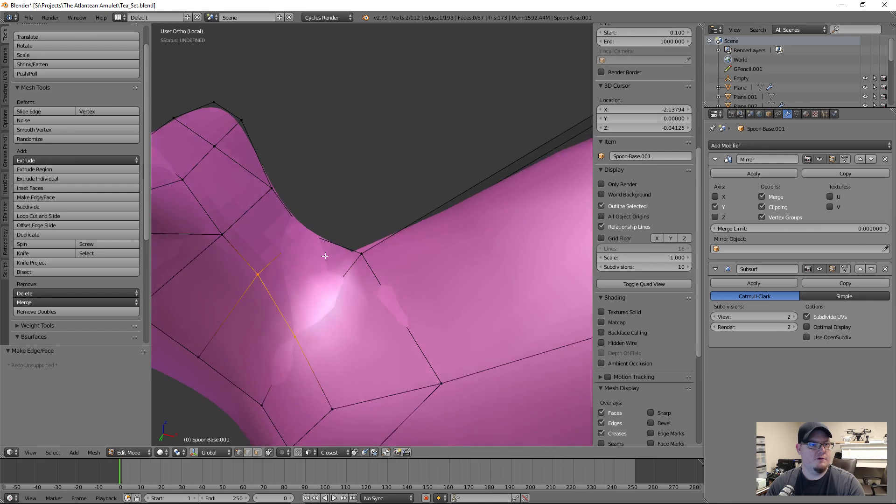
pyautogui.press('KP_Divide')
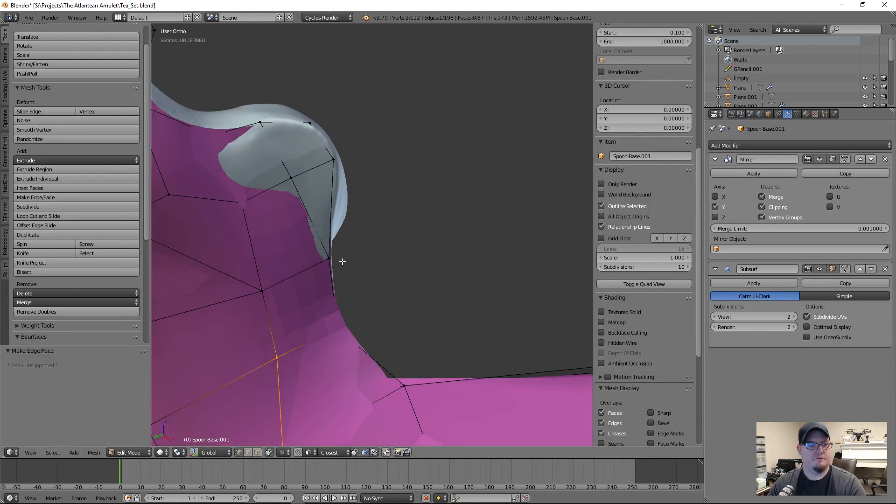
# - Select the flank vertex below the bead row and, from the top view, move it 0.029 in X and 0.012 in Y
pyautogui.moveTo(342, 262); pyautogui.dragTo(251, 348, button='middle')
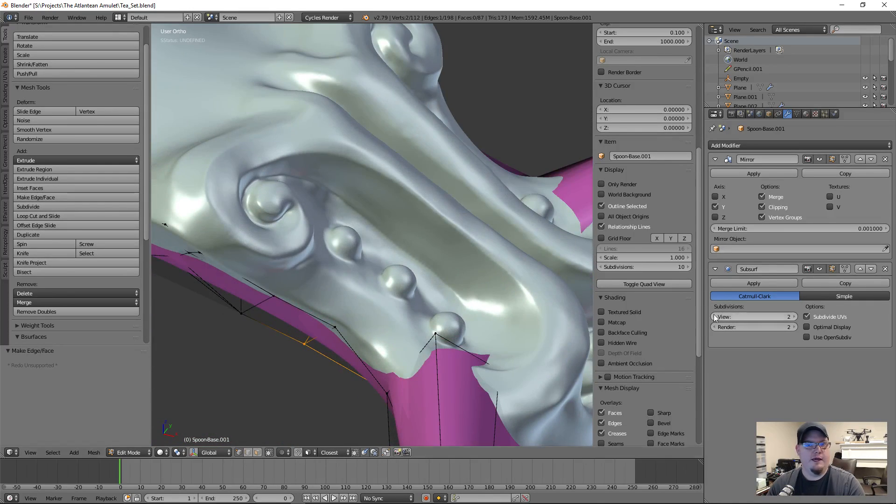
pyautogui.scroll(2, 334, 314)
pyautogui.moveTo(336, 314); pyautogui.dragTo(361, 288, button='middle')
pyautogui.rightClick(339, 343)
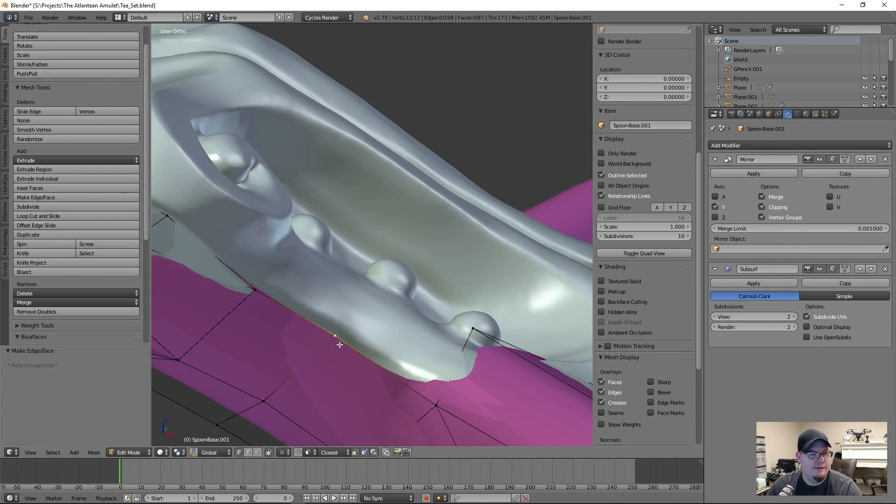
pyautogui.moveTo(340, 345); pyautogui.dragTo(367, 351, button='middle')
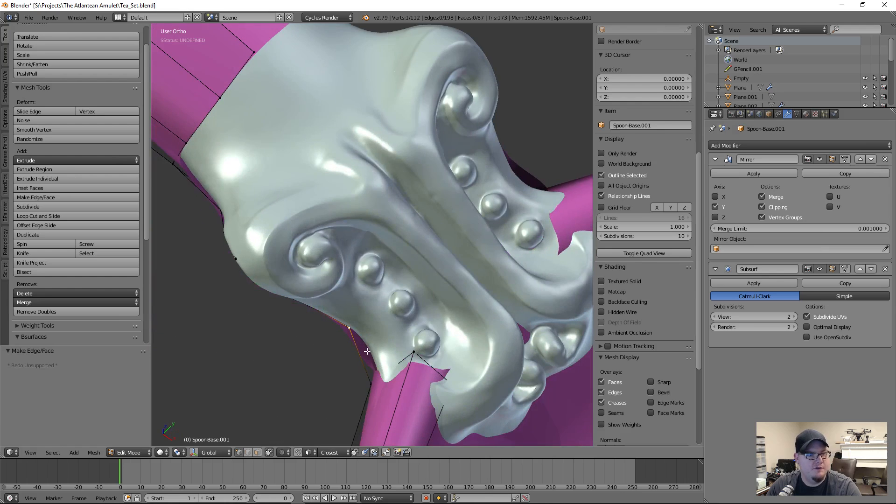
pyautogui.press('KP_7')
pyautogui.scroll(4, 369, 352)
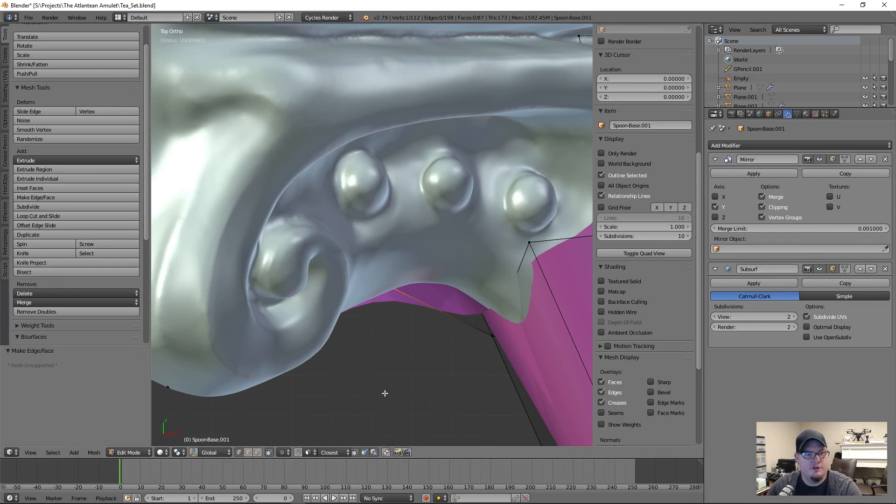
pyautogui.press('g')
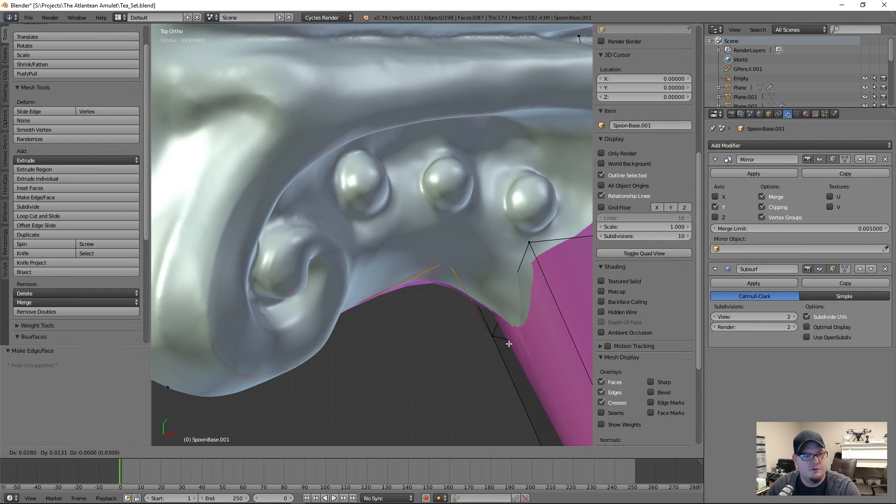
pyautogui.click(511, 345)
# - Move the flank vertex below the beads -0.020 in Z, 0.026 in X, and about -0.009 in Y to fit the surface
pyautogui.scroll(-3, 426, 336)
pyautogui.moveTo(427, 336); pyautogui.dragTo(496, 206, button='middle')
pyautogui.press('g')
pyautogui.press('z')
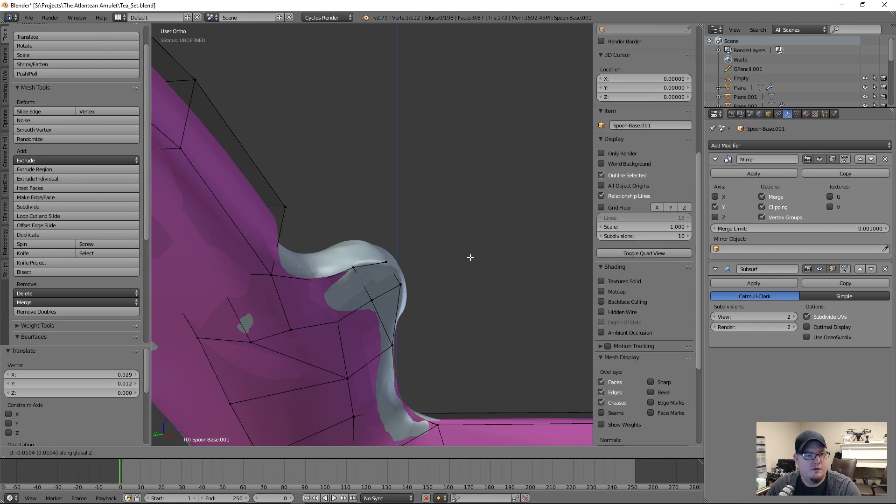
pyautogui.click(470, 265)
pyautogui.moveTo(430, 326); pyautogui.dragTo(372, 319, button='middle')
pyautogui.press('g')
pyautogui.press('x')
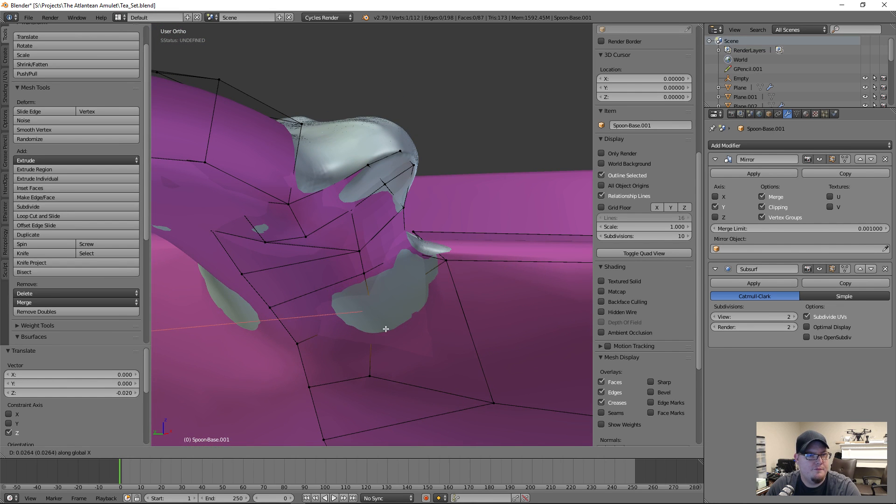
pyautogui.click(386, 329)
pyautogui.press('g')
pyautogui.click(392, 324)
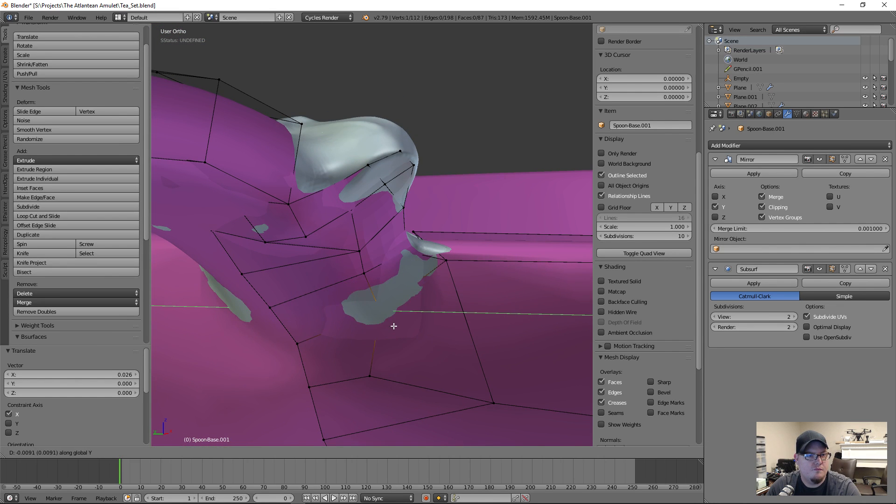
# - Adjust the flank vertex's height, check the mesh outside Edit Mode, and move the vertex -0.008 in Z
pyautogui.press('g')
pyautogui.press('z')
pyautogui.click(392, 334)
pyautogui.moveTo(389, 326)
pyautogui.mouseDown(button='middle')
pyautogui.moveTo(390, 310)
pyautogui.moveTo(360, 315)
pyautogui.moveTo(385, 347)
pyautogui.moveTo(439, 195)
pyautogui.moveTo(490, 236)
pyautogui.moveTo(395, 313)
pyautogui.mouseUp(button='middle')
pyautogui.press('Tab')
pyautogui.scroll(3, 395, 313)
pyautogui.press('Tab')
pyautogui.scroll(4, 383, 289)
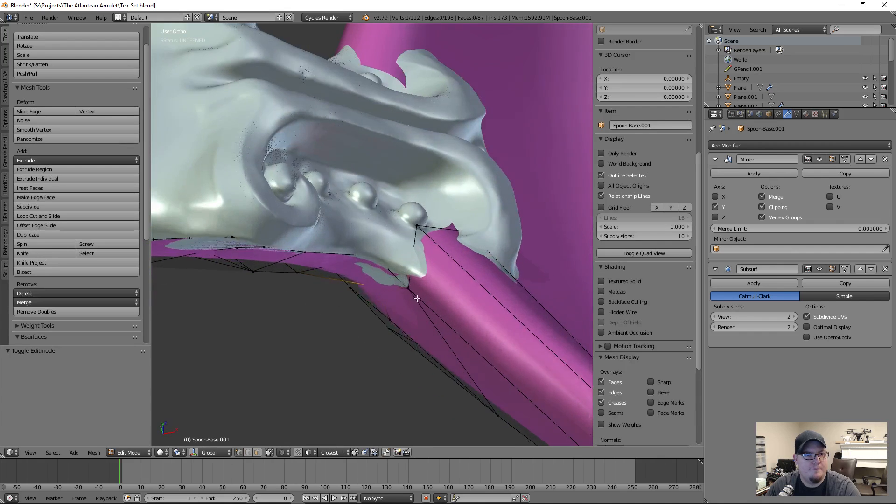
pyautogui.press('g')
pyautogui.press('z')
pyautogui.click(365, 281)
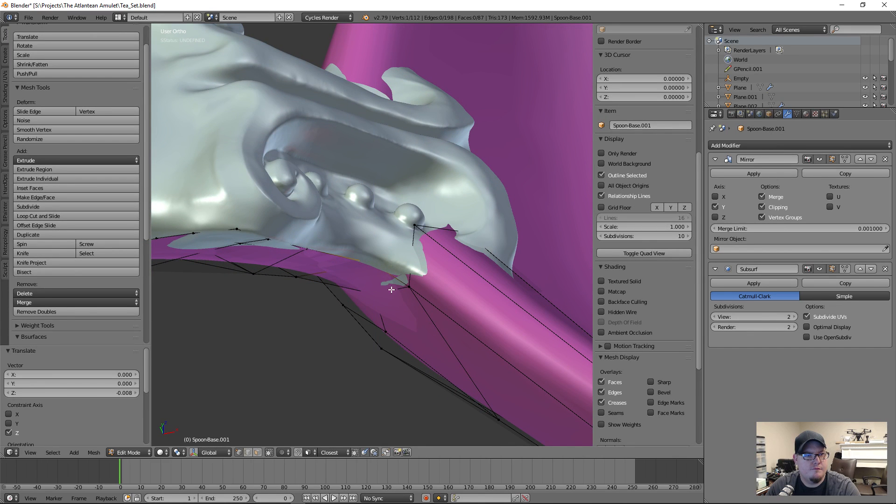
# - Move the rim corner vertex below the last bead -0.006 in Z
pyautogui.rightClick(410, 291)
pyautogui.press('g')
pyautogui.press('z')
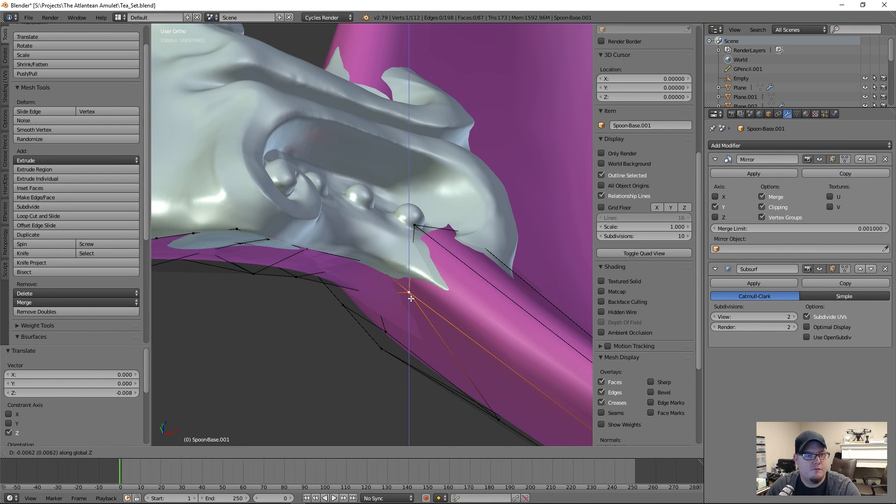
pyautogui.click(411, 298)
# - Move the lowest vertex of the handle's open end 0.003 in X, -0.005 in Y, and -0.014 in Z
pyautogui.moveTo(411, 298); pyautogui.dragTo(456, 337, button='middle')
pyautogui.scroll(4, 439, 337)
pyautogui.keyDown('shift'); pyautogui.moveTo(314, 252); pyautogui.dragTo(458, 301, button='middle'); pyautogui.keyUp('shift')
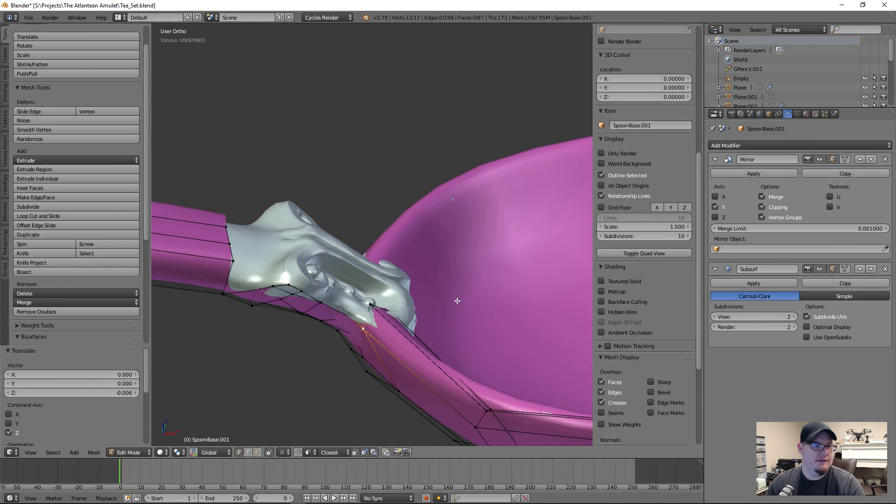
pyautogui.keyDown('shift'); pyautogui.moveTo(327, 285); pyautogui.dragTo(403, 331, button='middle'); pyautogui.keyUp('shift')
pyautogui.scroll(5, 413, 337)
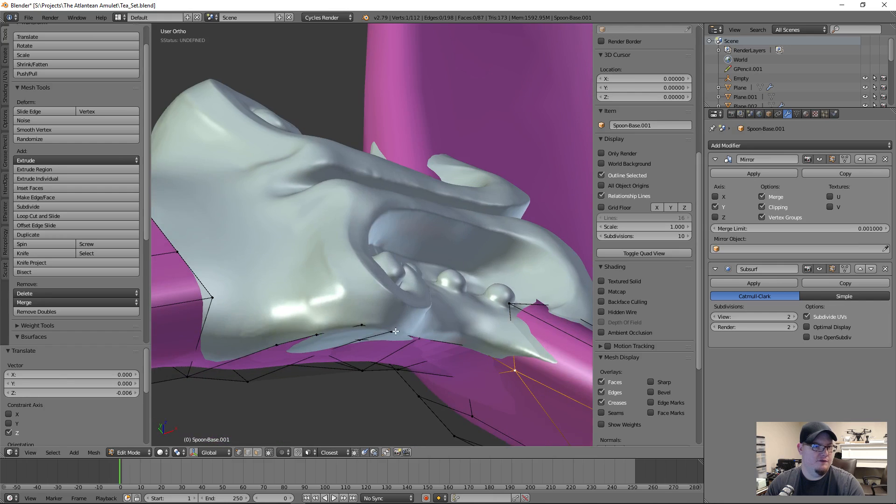
pyautogui.moveTo(315, 332); pyautogui.dragTo(283, 343, button='middle')
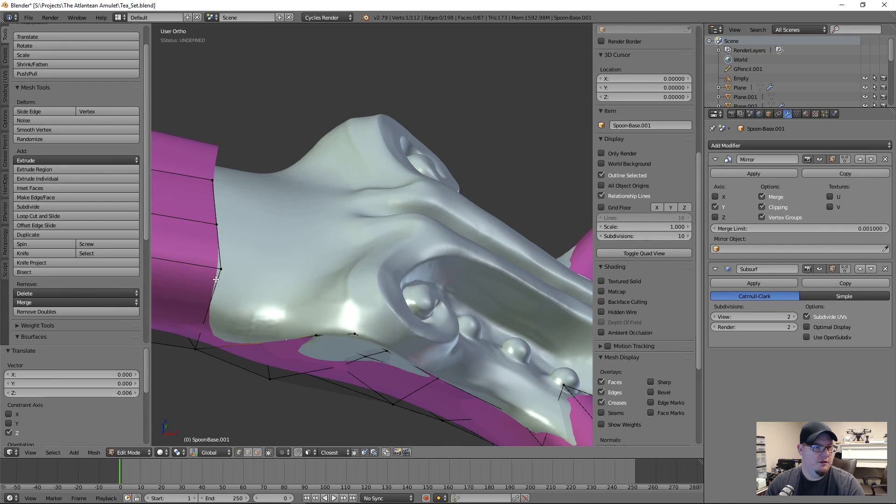
pyautogui.moveTo(216, 279); pyautogui.dragTo(203, 266, button='middle')
pyautogui.press('g')
pyautogui.press('z')
pyautogui.click(220, 303)
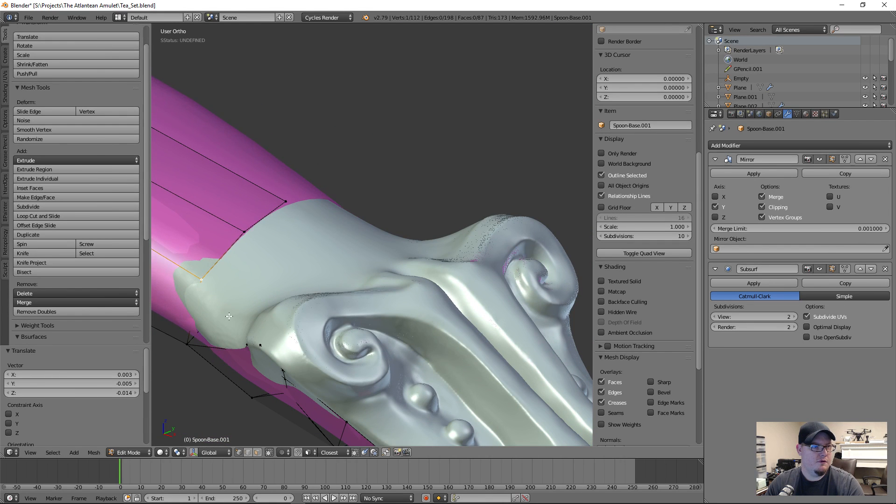
# - Refine the same handle-end vertex by raising it 0.00081 and 0.003 in Z and moving it -0.010 in Y
pyautogui.moveTo(233, 345); pyautogui.dragTo(292, 294, button='middle')
pyautogui.press('g')
pyautogui.press('z')
pyautogui.click(292, 292)
pyautogui.press('KP_Decimal')
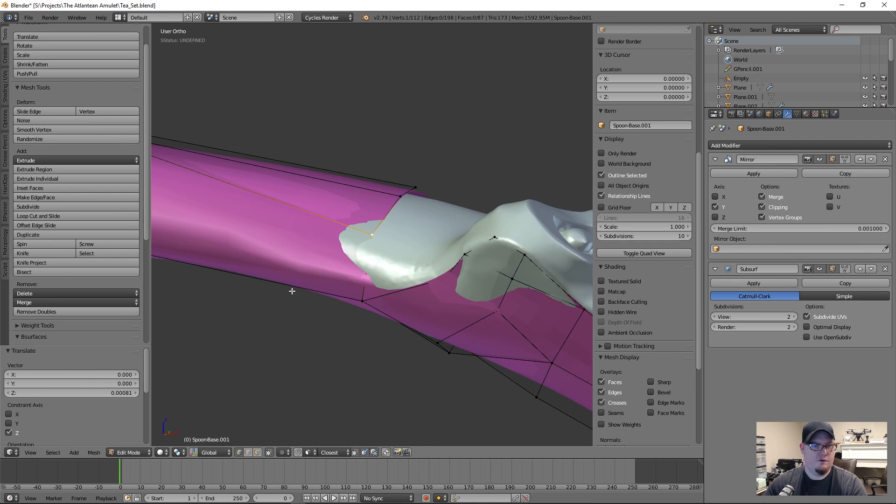
pyautogui.scroll(3, 356, 228)
pyautogui.press('g')
pyautogui.press('z')
pyautogui.click(411, 210)
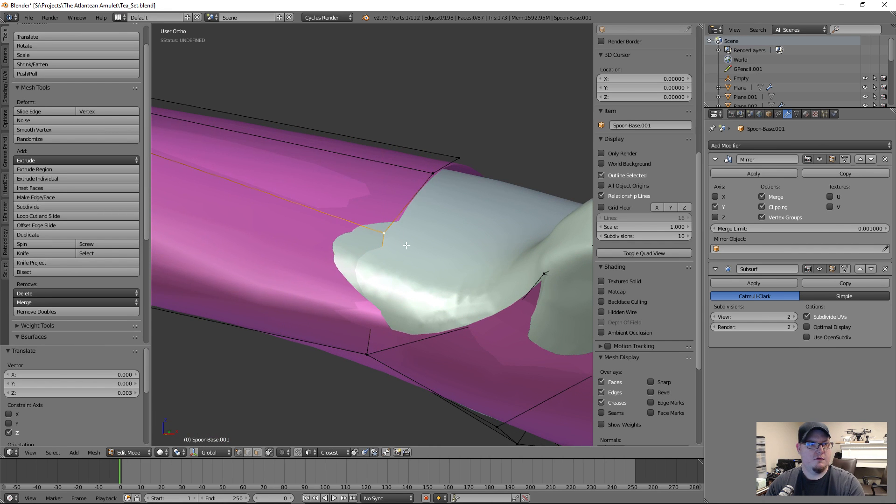
pyautogui.moveTo(434, 224); pyautogui.dragTo(390, 262, button='middle')
pyautogui.press('g')
pyautogui.press('x')
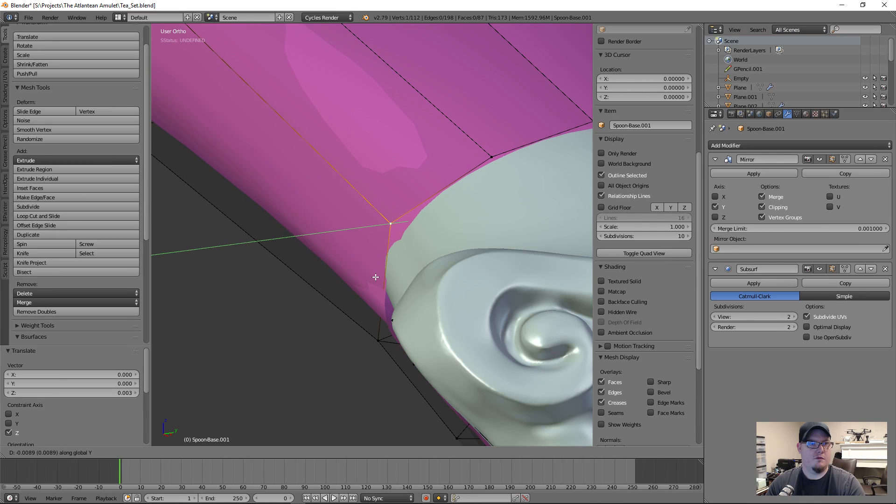
pyautogui.click(375, 278)
# - Raise the flank vertex below the handle end 0.016 in Z, then lower it about 0.003
pyautogui.rightClick(378, 340)
pyautogui.press('g')
pyautogui.press('z')
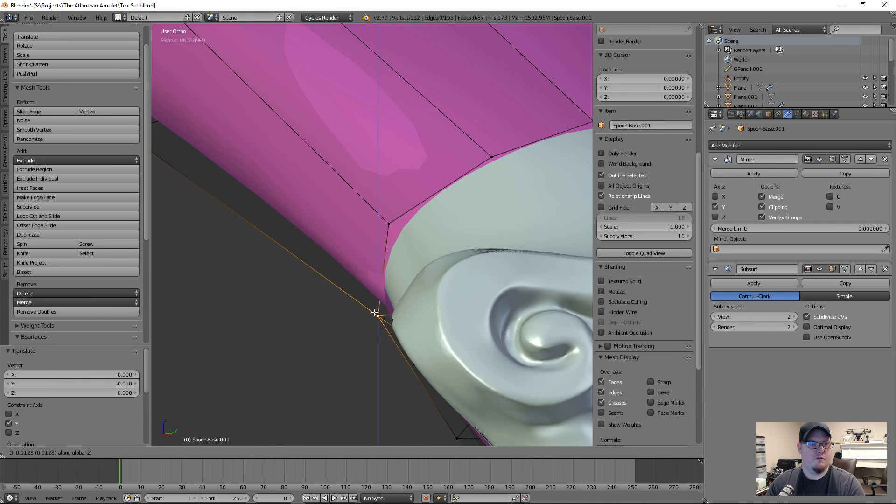
pyautogui.click(377, 307)
pyautogui.moveTo(377, 307); pyautogui.dragTo(448, 309, button='middle')
pyautogui.press('g')
pyautogui.press('z')
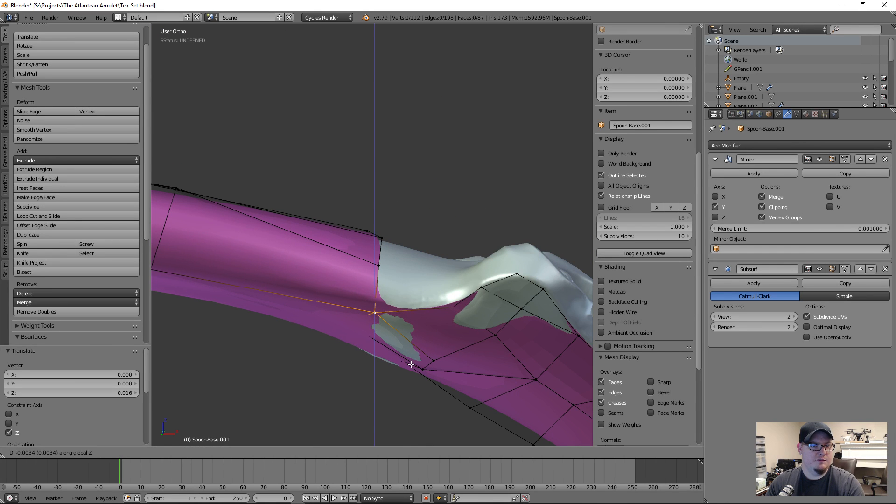
pyautogui.click(411, 364)
# - Adjust two neighbouring underside vertices near the handle joint in Z, moving the second one -0.005
pyautogui.moveTo(411, 364); pyautogui.dragTo(434, 263, button='middle')
pyautogui.hotkey('shift', 'v')
pyautogui.click(378, 388)
pyautogui.press('g')
pyautogui.press('z')
pyautogui.click(377, 396)
pyautogui.rightClick(421, 379)
pyautogui.press('g')
pyautogui.press('z')
pyautogui.click(421, 384)
# - Move the adjacent underside vertex about -0.001 in Z and the flank vertex below the handle end -0.003 in Z
pyautogui.rightClick(429, 368)
pyautogui.press('g')
pyautogui.press('z')
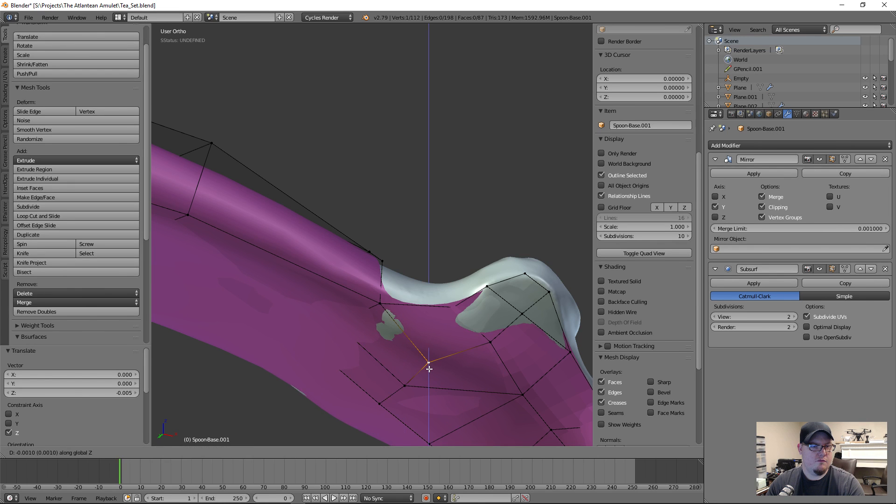
pyautogui.click(428, 369)
pyautogui.moveTo(435, 323); pyautogui.dragTo(441, 379, button='middle')
pyautogui.rightClick(384, 323)
pyautogui.press('g')
pyautogui.press('z')
pyautogui.rightClick(405, 337)
# - Extrude a new vertex onto the ornament beside the handle end by 0.020 in Y and 0.026 in Z, and fill a face to the handle
pyautogui.scroll(3, 410, 324)
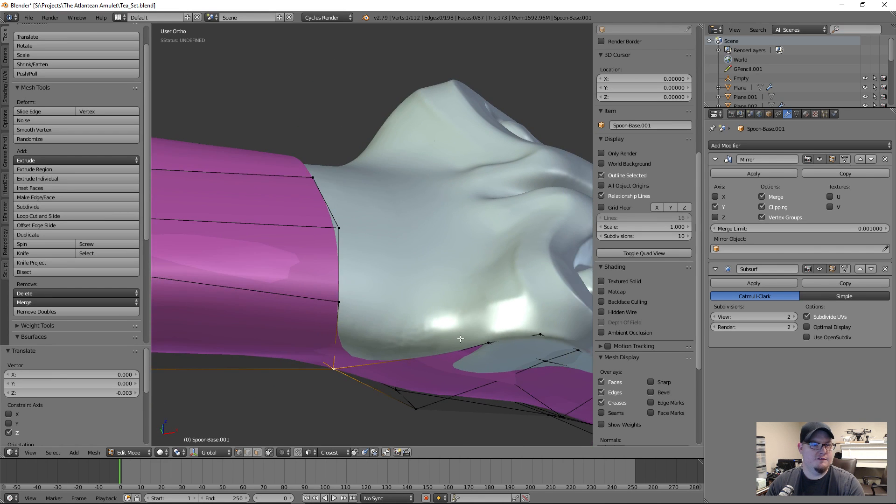
pyautogui.scroll(-2, 461, 340)
pyautogui.moveTo(461, 340)
pyautogui.mouseDown(button='middle')
pyautogui.moveTo(492, 364)
pyautogui.moveTo(461, 340)
pyautogui.mouseUp(button='middle')
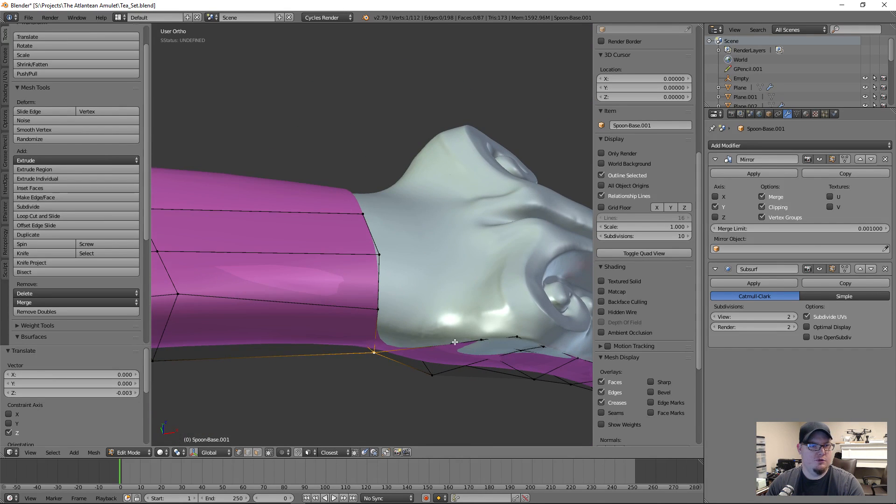
pyautogui.press('e')
pyautogui.click(447, 298)
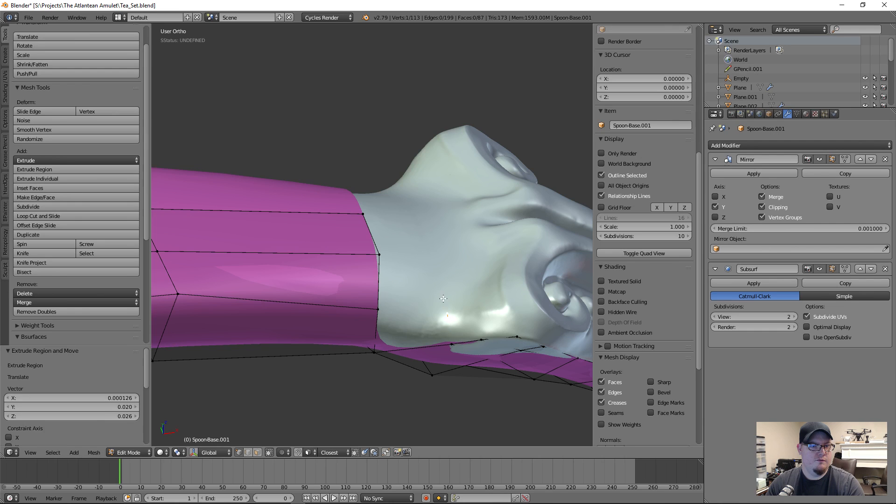
pyautogui.press('f')
pyautogui.press('f')
# - Move the new face's outer vertex -0.011 in Y and extrude another vertex from it up the ornament
pyautogui.rightClick(448, 316)
pyautogui.moveTo(449, 322); pyautogui.dragTo(430, 331, button='middle')
pyautogui.press('g')
pyautogui.press('y')
pyautogui.click(469, 376)
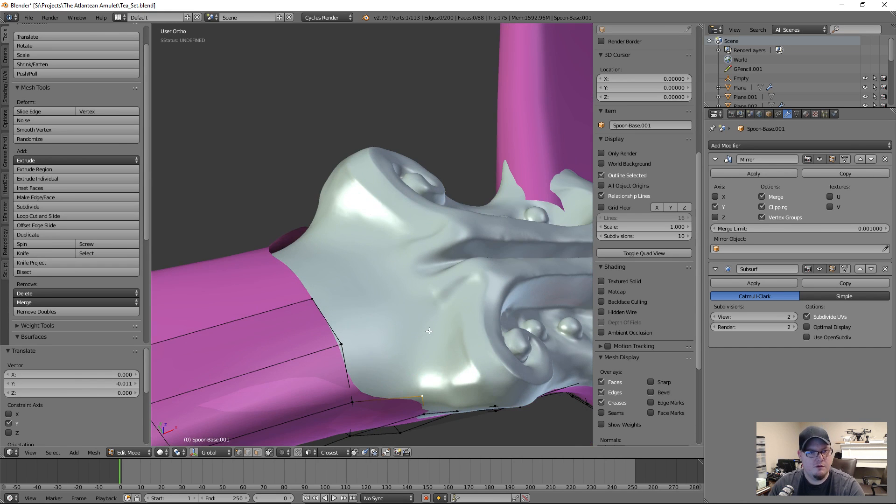
pyautogui.press('e')
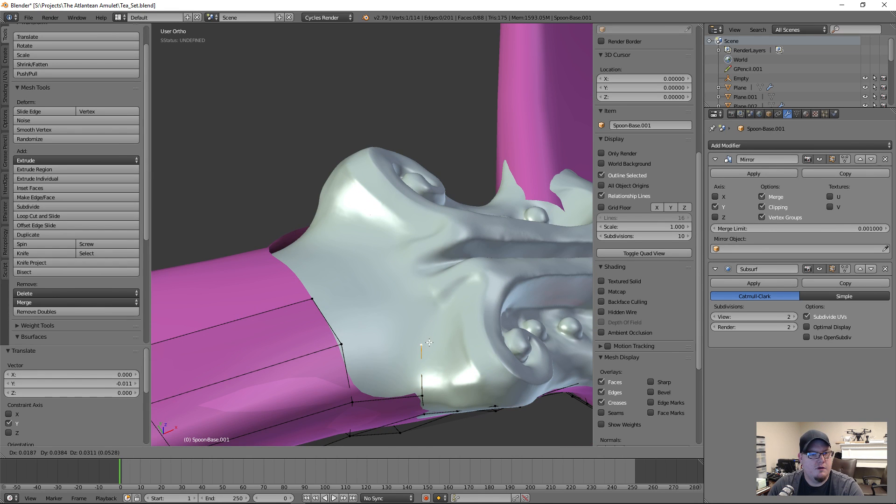
pyautogui.click(429, 342)
# - Fit the handle's open end to the surface by raising its vertices 0.003 and about 0.006 in Z
pyautogui.moveTo(430, 343); pyautogui.dragTo(396, 279, button='middle')
pyautogui.press('g')
pyautogui.click(352, 314)
pyautogui.press('g')
pyautogui.press('z')
pyautogui.click(367, 326)
pyautogui.press('g')
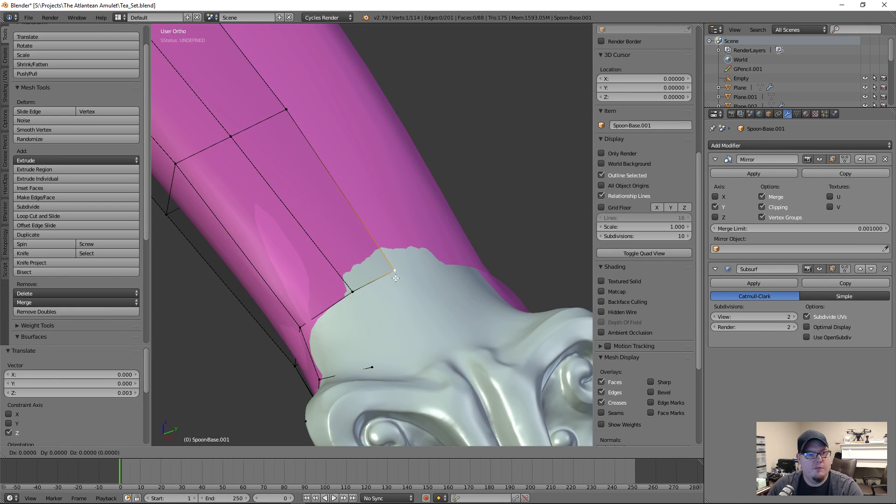
pyautogui.press('z')
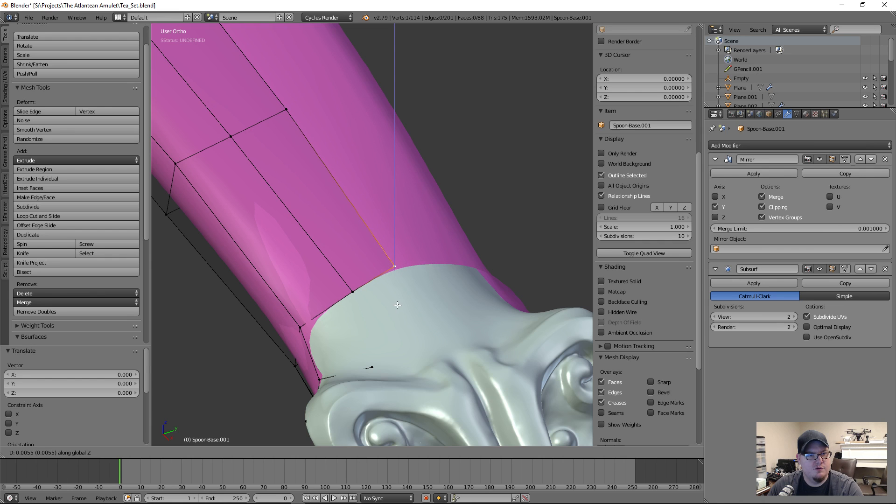
pyautogui.click(399, 306)
# - Move the last extruded vertex -0.003 in X and -0.017 in Y, and extrude another from it by 0.032 in X and 0.054 in Y
pyautogui.moveTo(399, 306); pyautogui.dragTo(429, 391, button='middle')
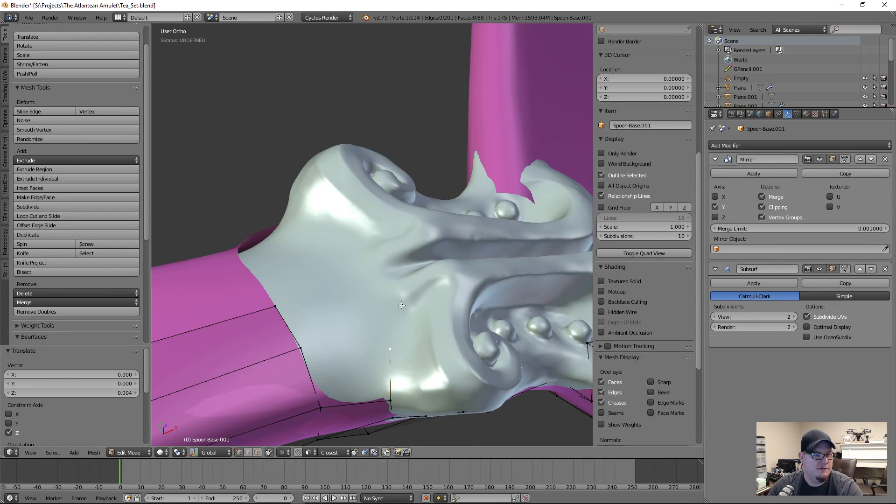
pyautogui.moveTo(401, 306); pyautogui.dragTo(404, 337, button='middle')
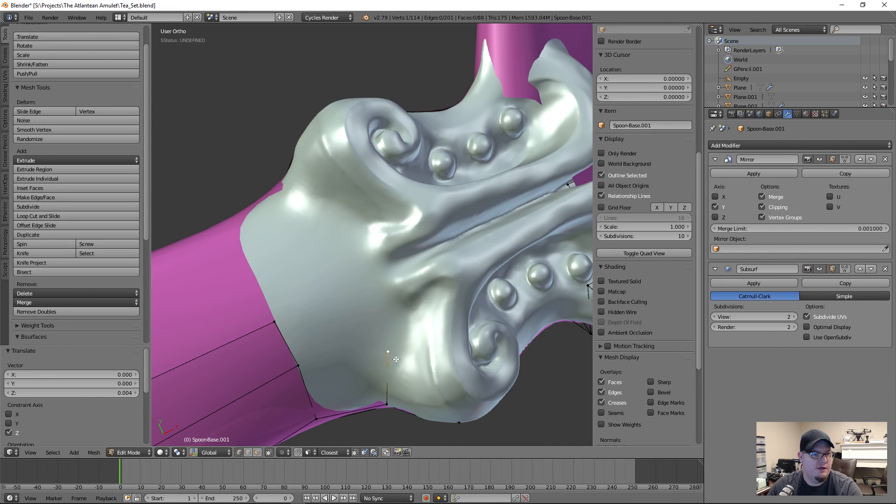
pyautogui.press('g')
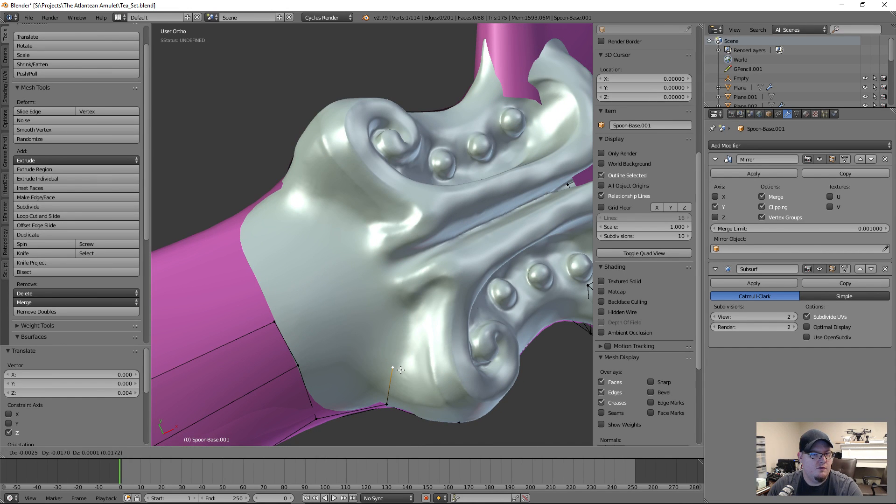
pyautogui.click(401, 370)
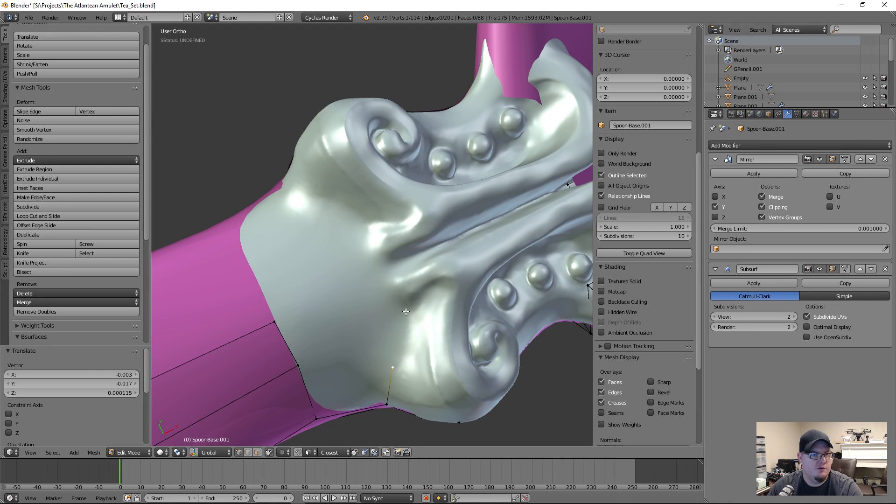
pyautogui.press('e')
pyautogui.click(416, 280)
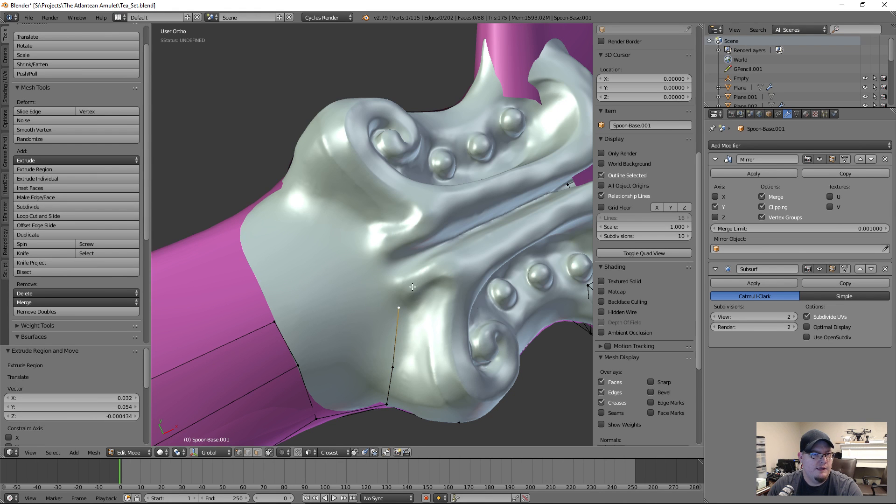
pyautogui.moveTo(384, 375); pyautogui.dragTo(394, 309, button='middle')
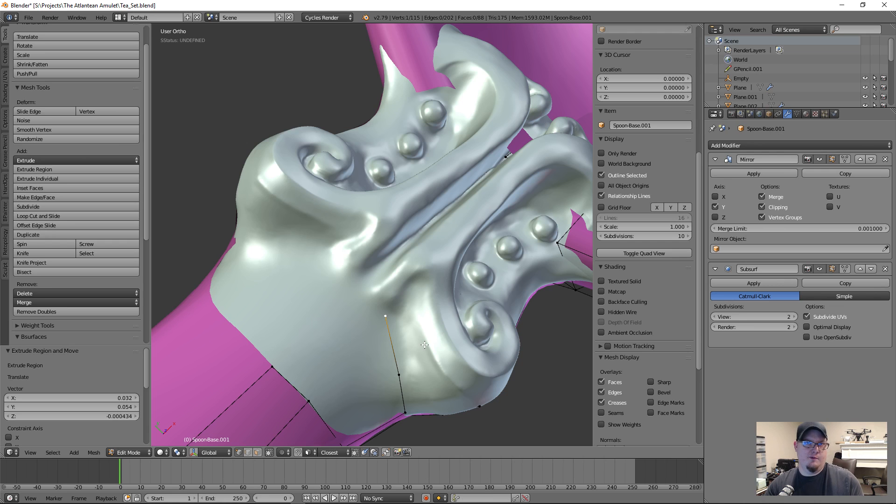
pyautogui.moveTo(363, 357); pyautogui.dragTo(418, 349, button='middle')
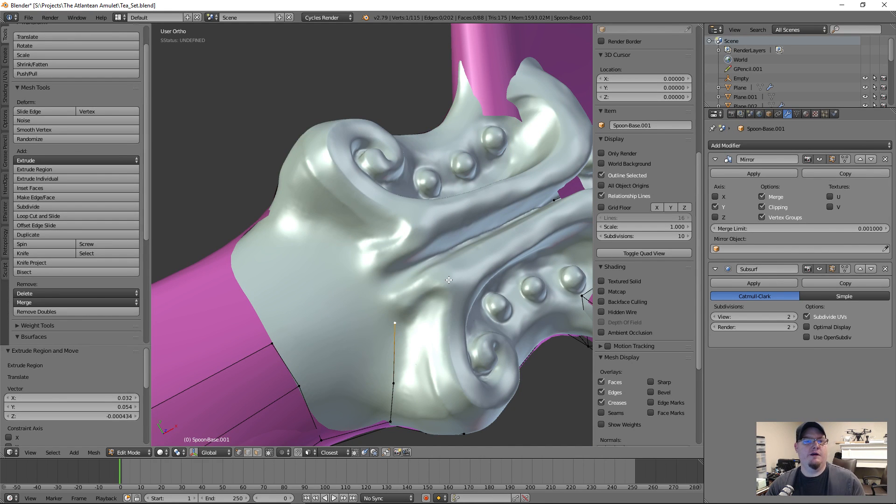
# - Fill two faces between the handle's open end and the vertex chain on the ornament
pyautogui.scroll(-6, 449, 280)
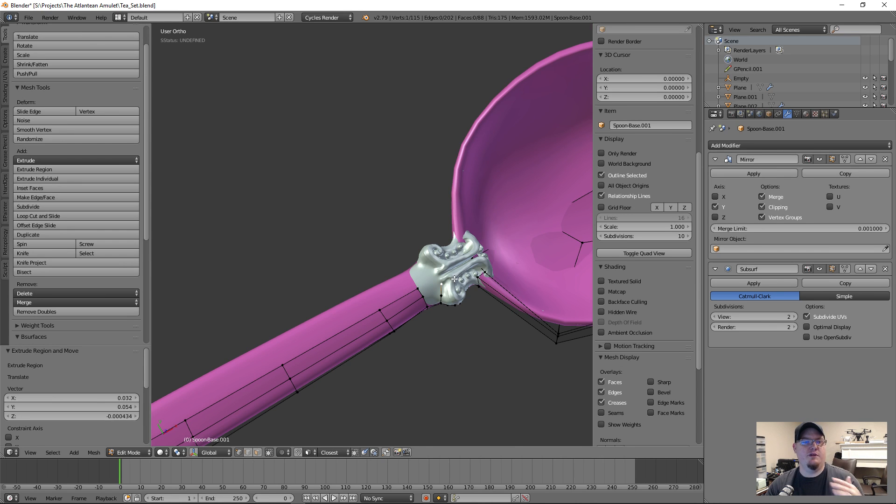
pyautogui.scroll(6, 454, 279)
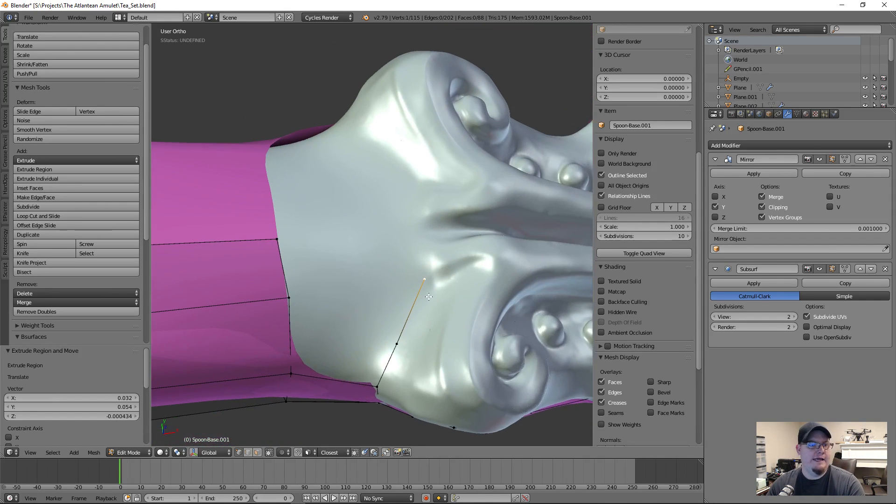
pyautogui.keyDown('shift'); pyautogui.moveTo(428, 297); pyautogui.dragTo(468, 289, button='middle'); pyautogui.keyUp('shift')
pyautogui.rightClick(329, 291)
pyautogui.keyDown('shift'); pyautogui.rightClick(437, 336); pyautogui.keyUp('shift')
pyautogui.press('f')
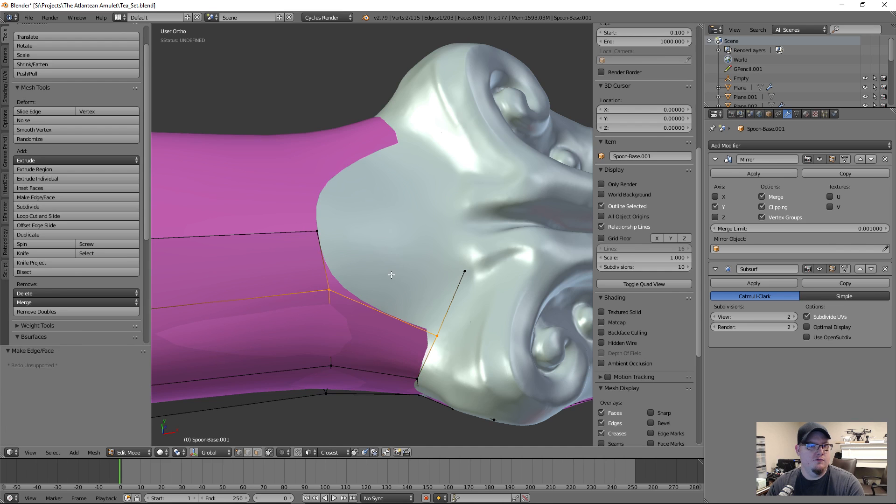
pyautogui.press('f')
# - Move the new faces' corner vertex on the ornament about 0.010 in X and 0.065 in Y toward the central groove
pyautogui.rightClick(464, 270)
pyautogui.moveTo(461, 259); pyautogui.dragTo(444, 271, button='middle')
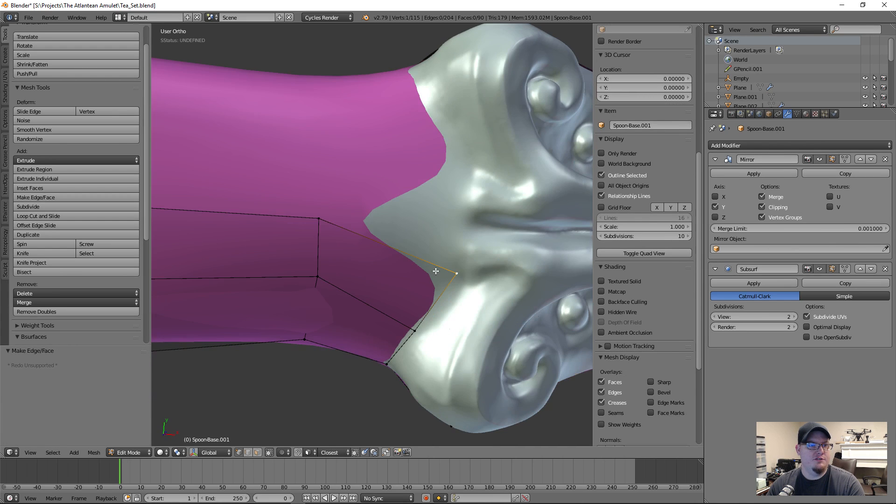
pyautogui.press('g')
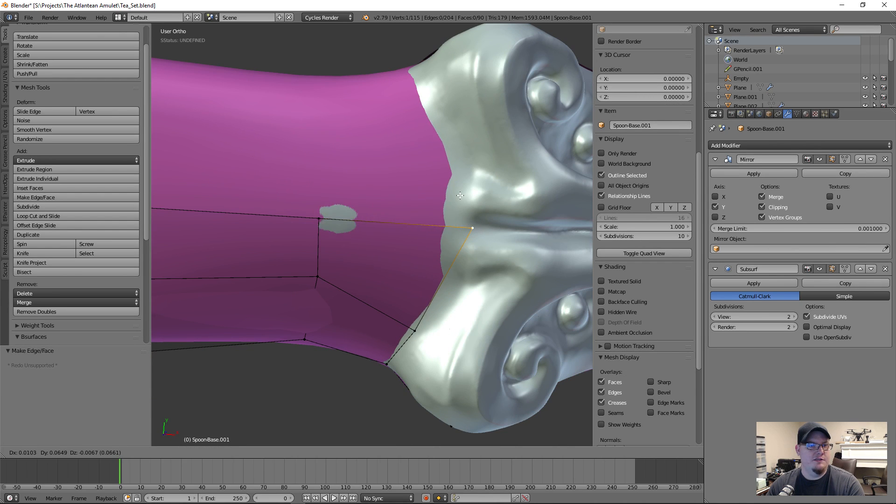
pyautogui.click(464, 193)
# - Fit the vertices at the handle end to the sculpt, and slide the handle's middle vertex along its edge by 0.140
pyautogui.moveTo(410, 327); pyautogui.dragTo(434, 355, button='middle')
pyautogui.press('g')
pyautogui.click(423, 329)
pyautogui.press('g')
pyautogui.press('z')
pyautogui.click(432, 337)
pyautogui.scroll(-3, 434, 355)
pyautogui.scroll(3, 427, 324)
pyautogui.scroll(2, 400, 325)
pyautogui.press('g')
pyautogui.press('g')
pyautogui.click(417, 335)
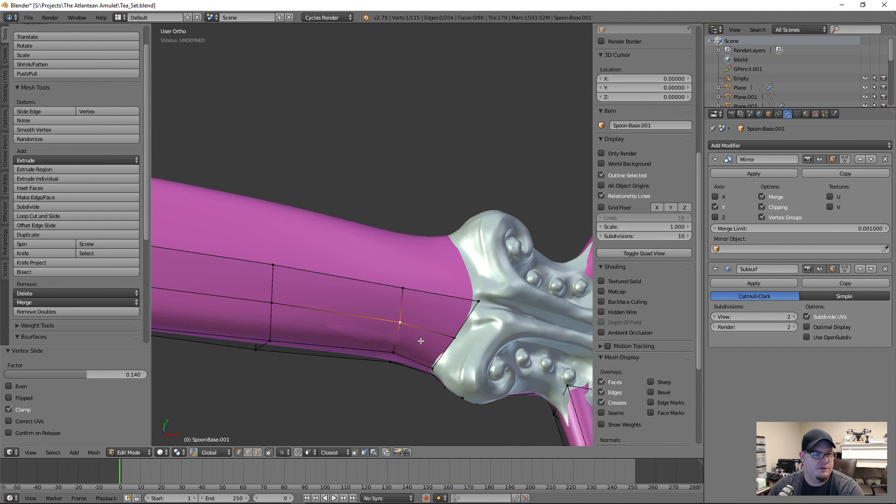
# - Slide the bowl vertex beside the ornament's lower flank along its edge by a factor of 0.009
pyautogui.press('a')
pyautogui.scroll(-4, 434, 343)
pyautogui.moveTo(439, 364); pyautogui.dragTo(387, 382, button='middle')
pyautogui.scroll(4, 357, 332)
pyautogui.scroll(4, 384, 358)
pyautogui.rightClick(421, 336)
pyautogui.scroll(-2, 423, 327)
pyautogui.press('g')
pyautogui.press('g')
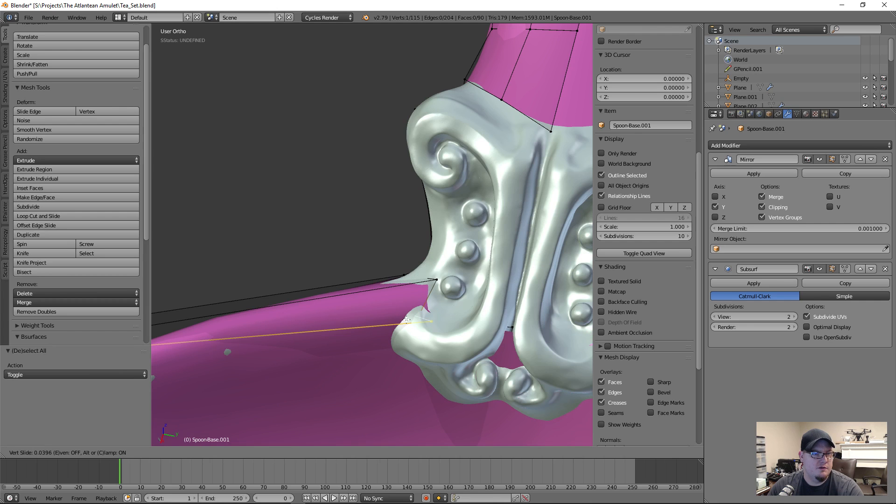
pyautogui.click(400, 318)
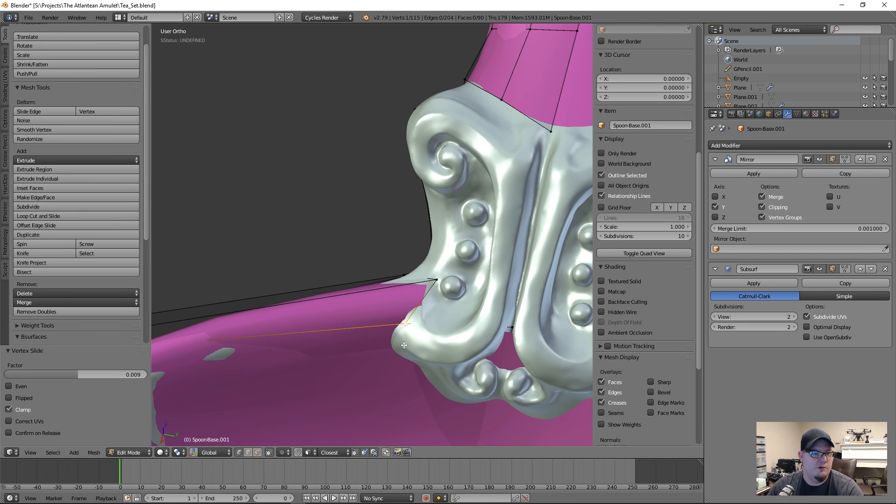
# - Raise the bowl vertex beside the ornament's lower flank by 0.005 in Z
pyautogui.moveTo(399, 317); pyautogui.dragTo(419, 380, button='middle')
pyautogui.press('g')
pyautogui.press('y')
pyautogui.press('Escape')
pyautogui.press('g')
pyautogui.press('z')
pyautogui.click(450, 337)
# - Delete the centre vertex beneath the ornament's scrolled tip
pyautogui.press('z')
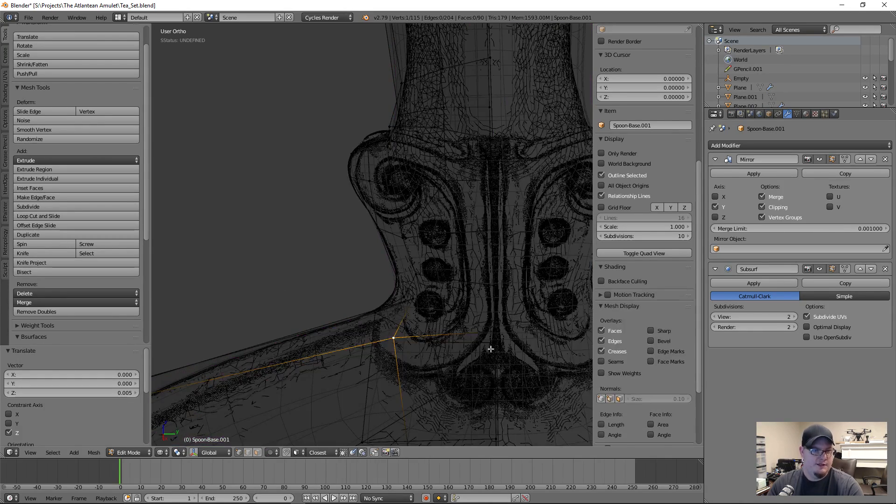
pyautogui.moveTo(508, 364); pyautogui.dragTo(515, 330, button='middle')
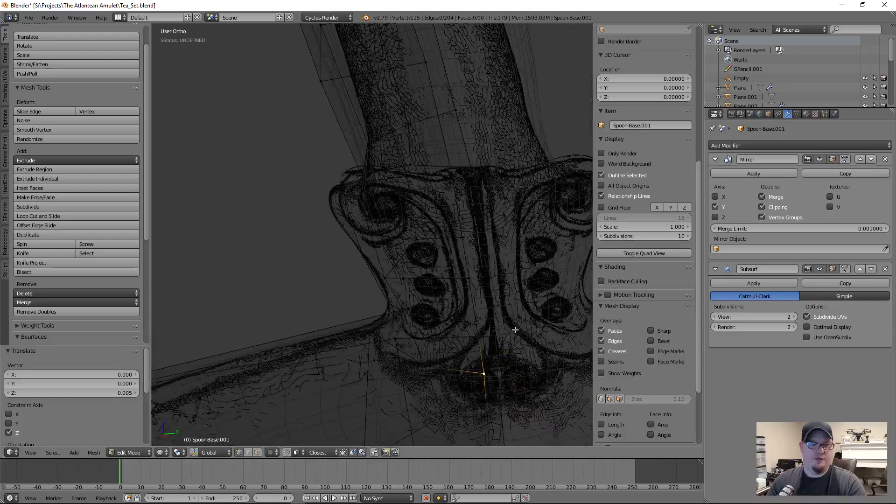
pyautogui.press('x')
pyautogui.click(500, 332)
pyautogui.scroll(-2, 485, 341)
pyautogui.press('z')
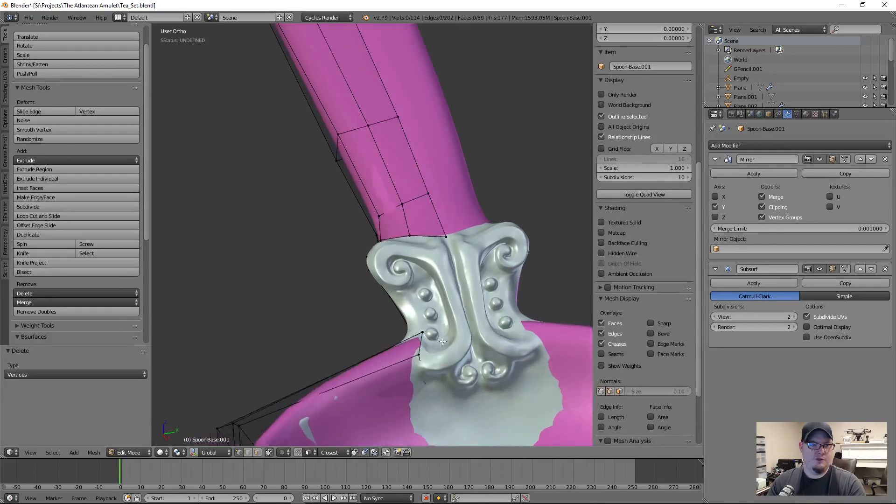
# - Slide the bowl edge beside the ornament's lower flank by a factor of 0.054
pyautogui.scroll(2, 447, 355)
pyautogui.keyDown('shift'); pyautogui.moveTo(446, 355); pyautogui.dragTo(444, 233, button='middle'); pyautogui.keyUp('shift')
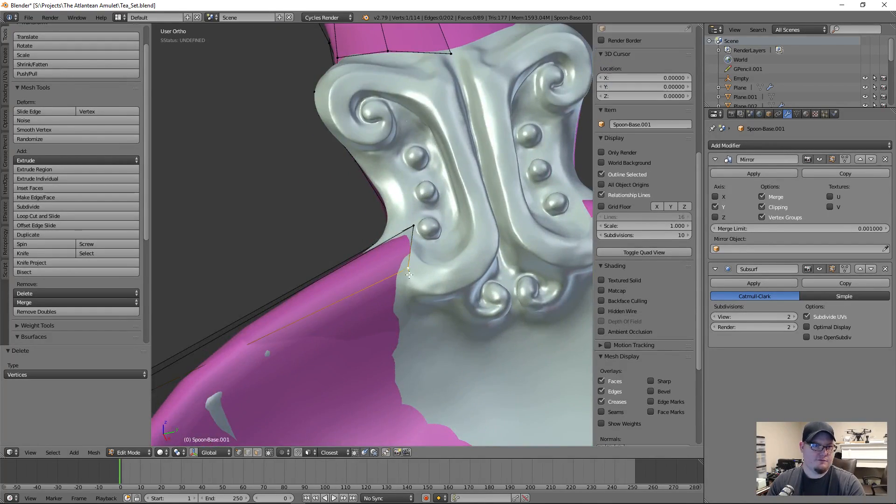
pyautogui.scroll(1, 405, 294)
pyautogui.rightClick(405, 294)
pyautogui.press('z')
pyautogui.moveTo(405, 294); pyautogui.dragTo(413, 310, button='middle')
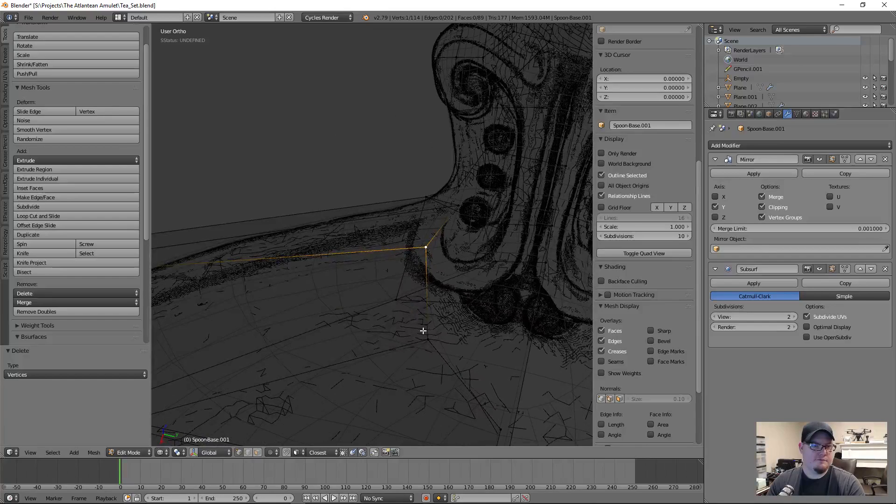
pyautogui.press('e')
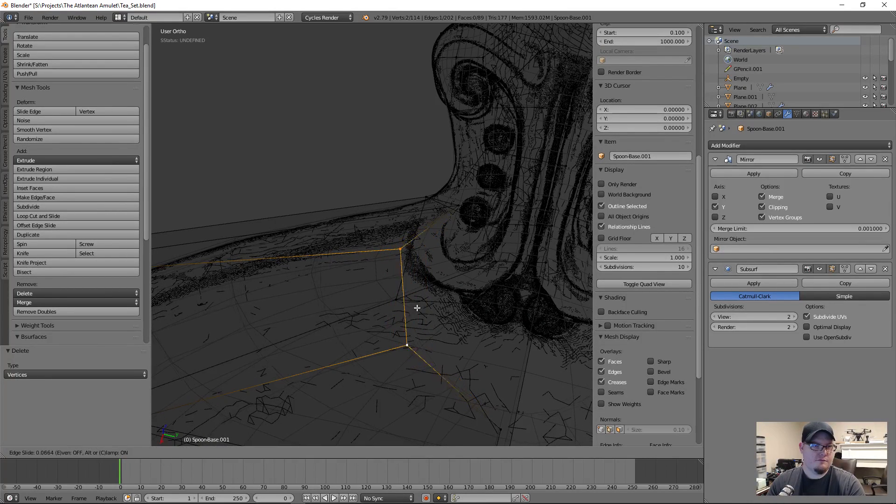
pyautogui.click(420, 308)
pyautogui.press('z')
pyautogui.moveTo(420, 309); pyautogui.dragTo(472, 331, button='middle')
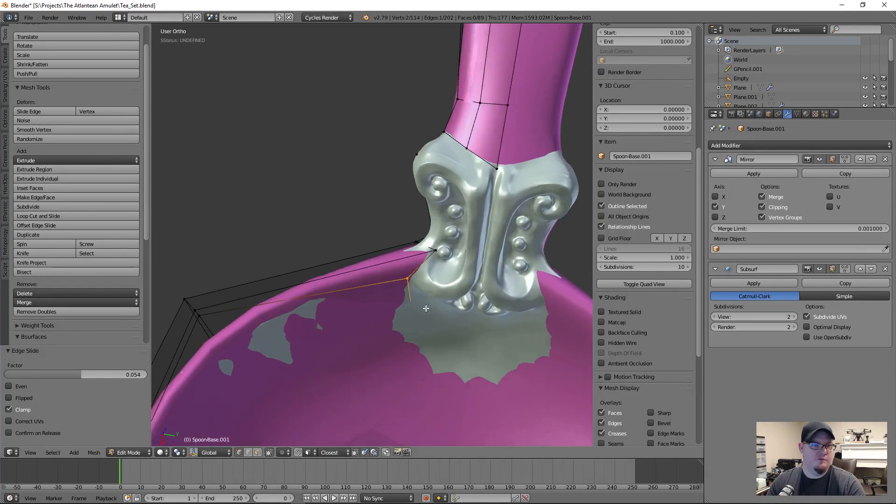
# - Extrude the bowl's centreline vertex up to the ornament's tip by -0.043 in X, -0.034 in Y and 0.129 in Z
pyautogui.press('z')
pyautogui.rightClick(478, 366)
pyautogui.moveTo(479, 366); pyautogui.dragTo(490, 330, button='middle')
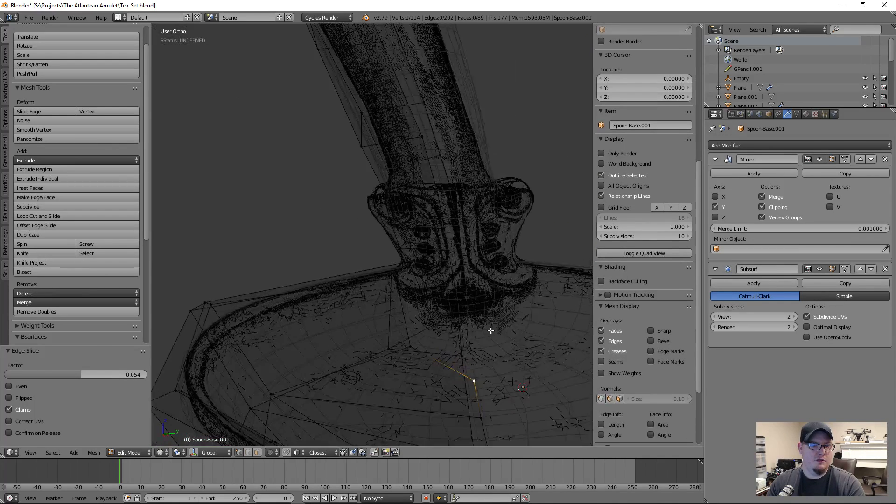
pyautogui.press('z')
pyautogui.scroll(1, 491, 332)
pyautogui.press('e')
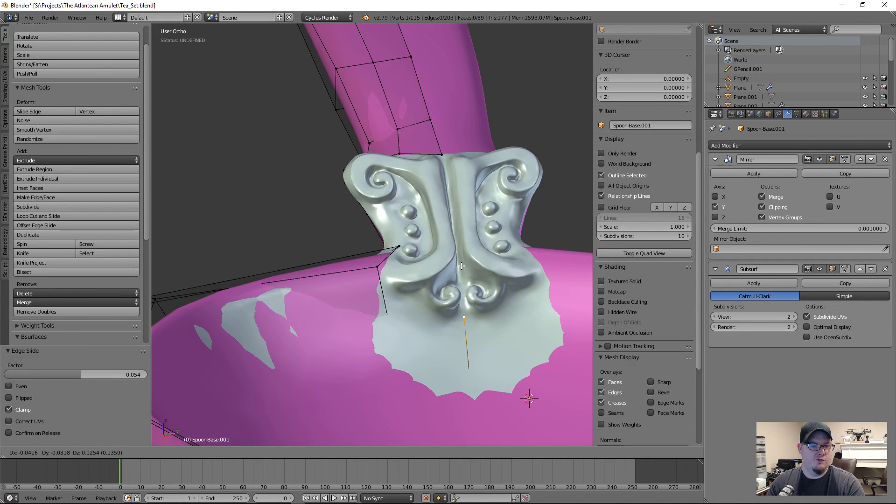
pyautogui.click(462, 267)
# - Extrude another centreline vertex up between the ornament's scrolls by -0.052 in X and 0.043 in Z
pyautogui.scroll(1, 462, 267)
pyautogui.moveTo(462, 267); pyautogui.dragTo(511, 326, button='middle')
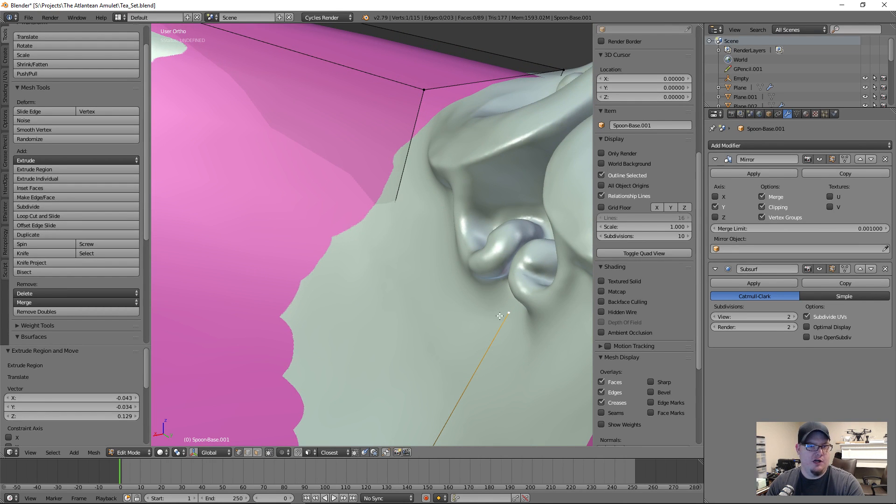
pyautogui.moveTo(493, 316); pyautogui.dragTo(580, 321, button='middle')
pyautogui.scroll(-2, 522, 263)
pyautogui.moveTo(522, 264); pyautogui.dragTo(516, 308, button='middle')
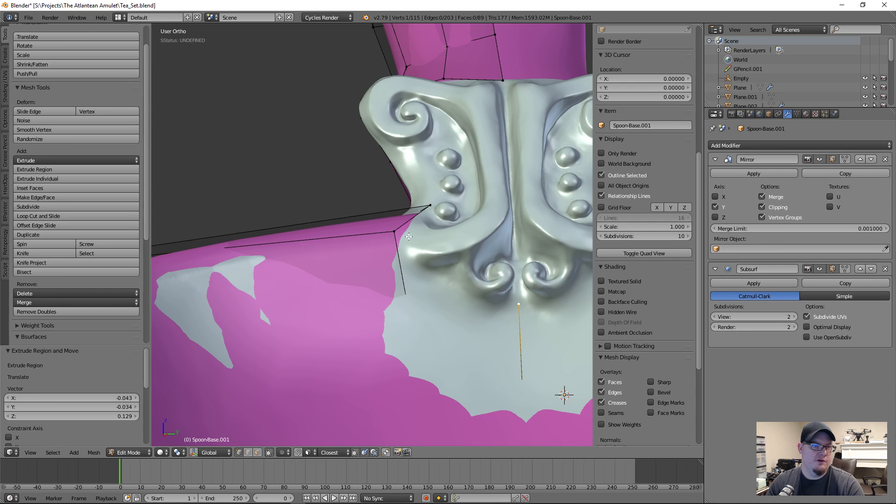
pyautogui.scroll(-3, 398, 219)
pyautogui.scroll(4, 434, 258)
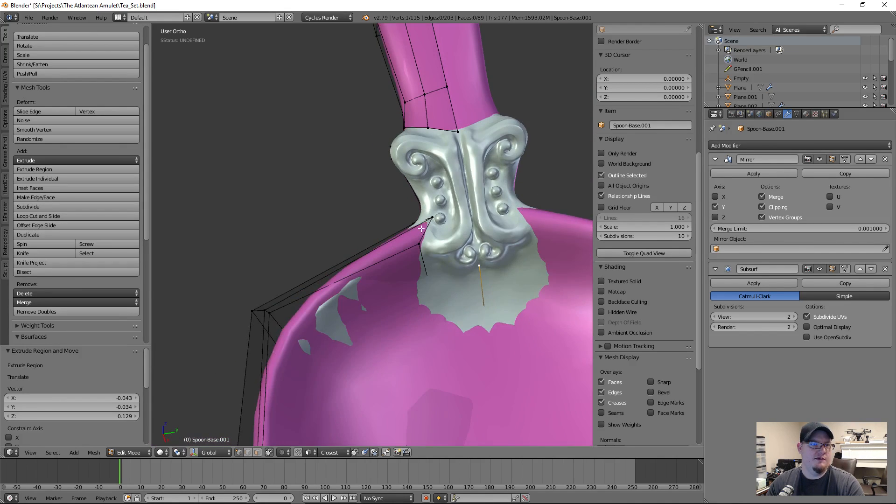
pyautogui.scroll(-2, 433, 257)
pyautogui.moveTo(433, 258); pyautogui.dragTo(474, 328, button='middle')
pyautogui.moveTo(433, 324); pyautogui.dragTo(493, 345, button='middle')
pyautogui.press('e')
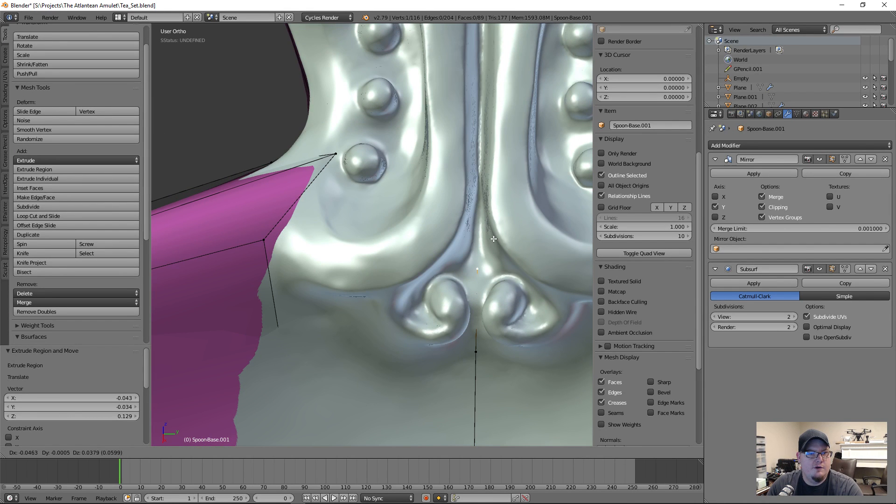
pyautogui.click(494, 230)
# - Move the centreline vertex just below the scrolls about 0.004 in X, -0.002 in Y and -0.006 in Z
pyautogui.moveTo(494, 230); pyautogui.dragTo(297, 309, button='middle')
pyautogui.press('z')
pyautogui.moveTo(331, 381)
pyautogui.mouseDown(button='middle')
pyautogui.moveTo(420, 356)
pyautogui.moveTo(436, 250)
pyautogui.moveTo(456, 232)
pyautogui.mouseUp(button='middle')
pyautogui.press('z')
pyautogui.rightClick(456, 184)
pyautogui.press('g')
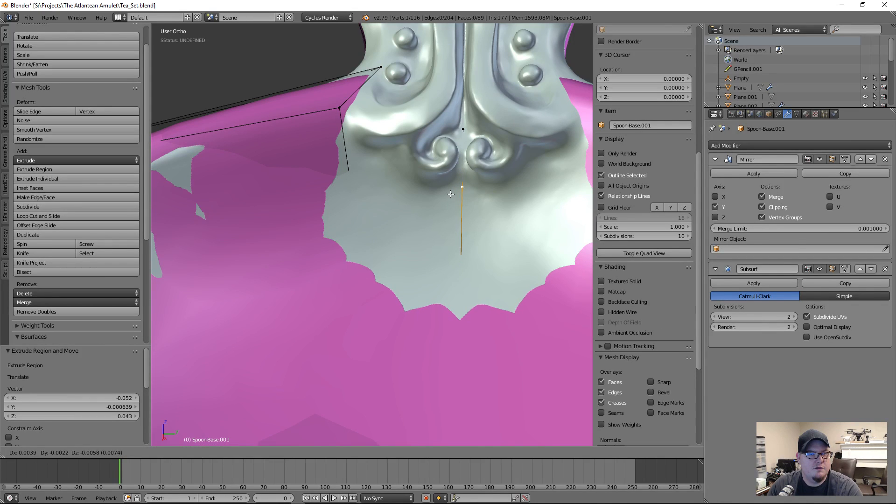
pyautogui.click(451, 195)
# - Extrude a vertex sideways below the scroll, turning off Clipping in the Mirror modifier and moving the vertex -0.039 in Y
pyautogui.press('e')
pyautogui.click(406, 196)
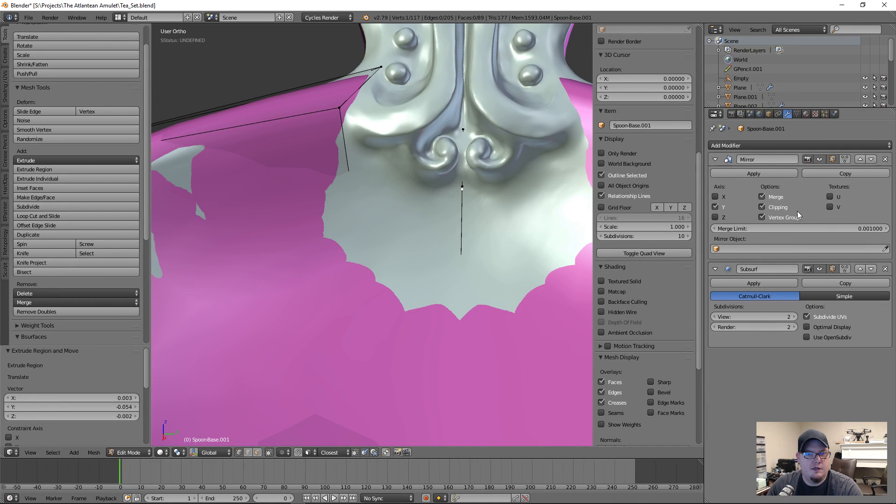
pyautogui.press('g')
pyautogui.click(467, 210)
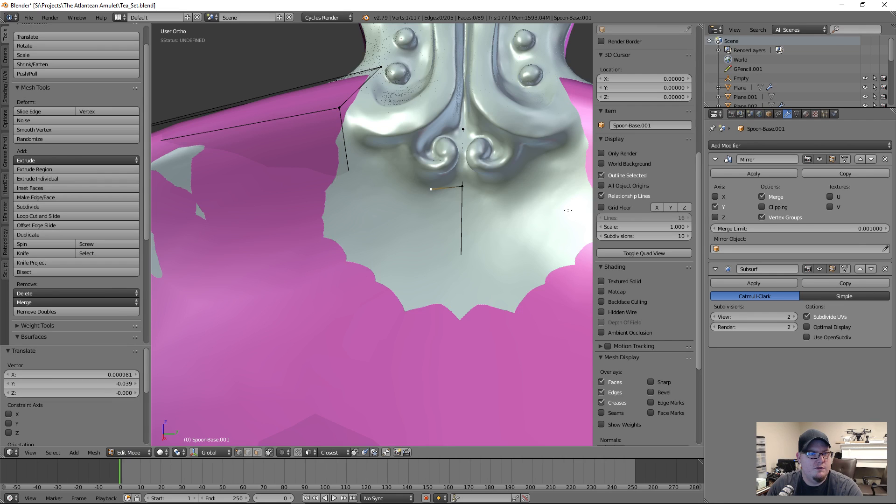
pyautogui.click(762, 207)
pyautogui.scroll(2, 455, 218)
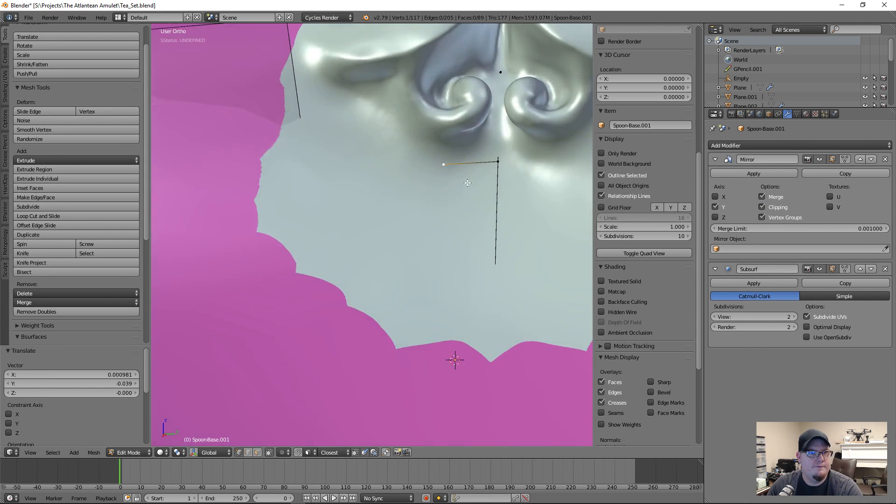
# - Fill a face in the bowl below the scroll from the new edge and the centreline
pyautogui.press('z')
pyautogui.press('f')
pyautogui.moveTo(476, 292); pyautogui.dragTo(487, 312, button='middle')
pyautogui.press('z')
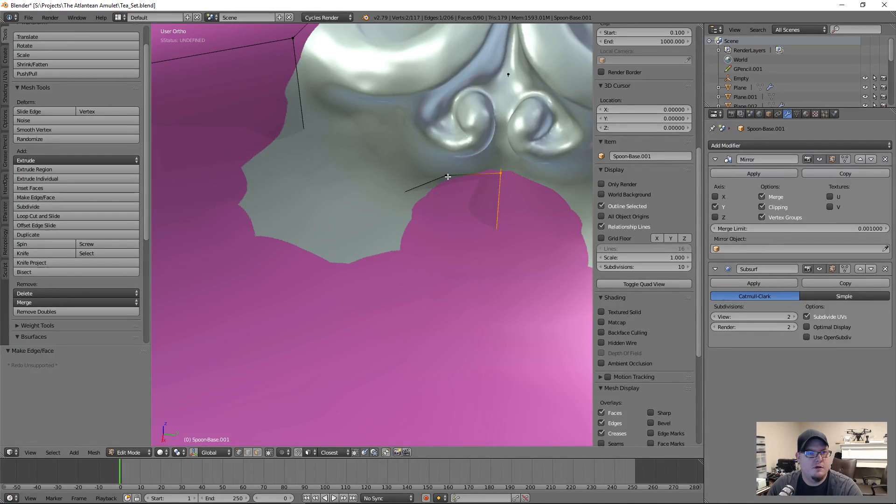
# - Extrude the face's outer corner by -0.040 in Y and 0.033 in Z, and move the new vertex -0.011 in X and 0.012 in Z
pyautogui.rightClick(447, 177)
pyautogui.moveTo(426, 212)
pyautogui.mouseDown(button='middle')
pyautogui.moveTo(405, 201)
pyautogui.moveTo(432, 161)
pyautogui.mouseUp(button='middle')
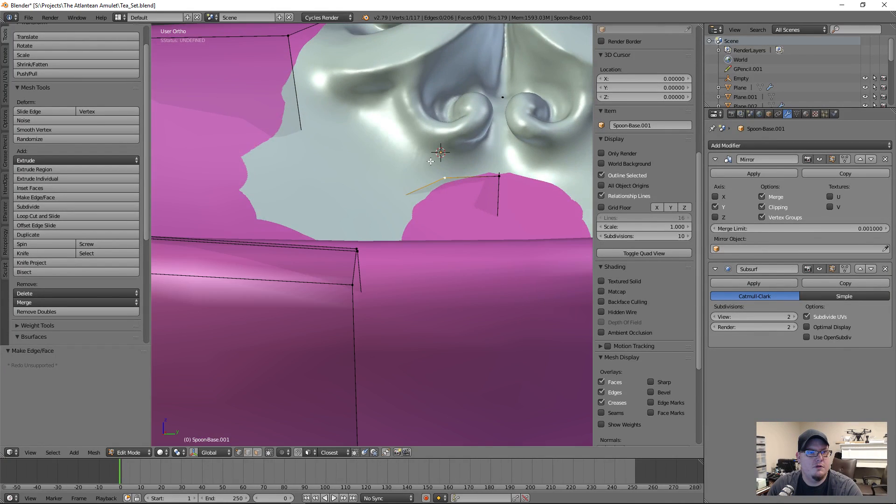
pyautogui.press('e')
pyautogui.click(377, 115)
pyautogui.press('z')
pyautogui.moveTo(391, 135); pyautogui.dragTo(404, 217, button='middle')
pyautogui.press('g')
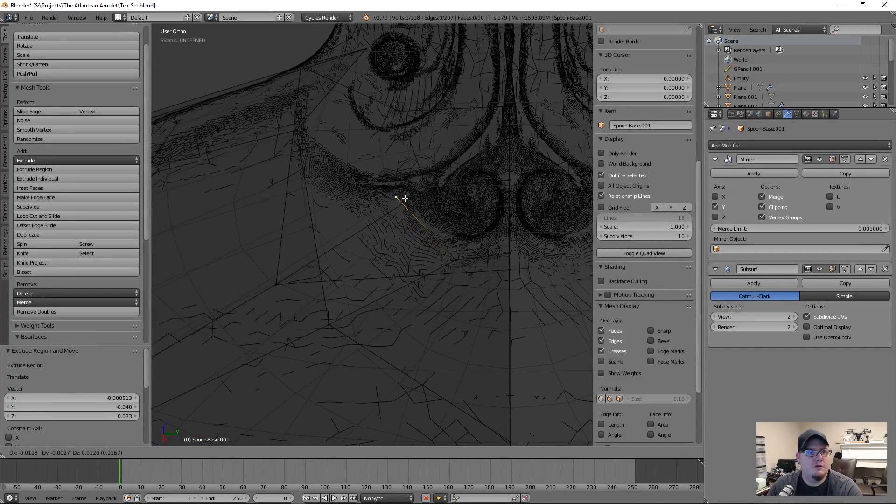
pyautogui.click(403, 196)
pyautogui.press('z')
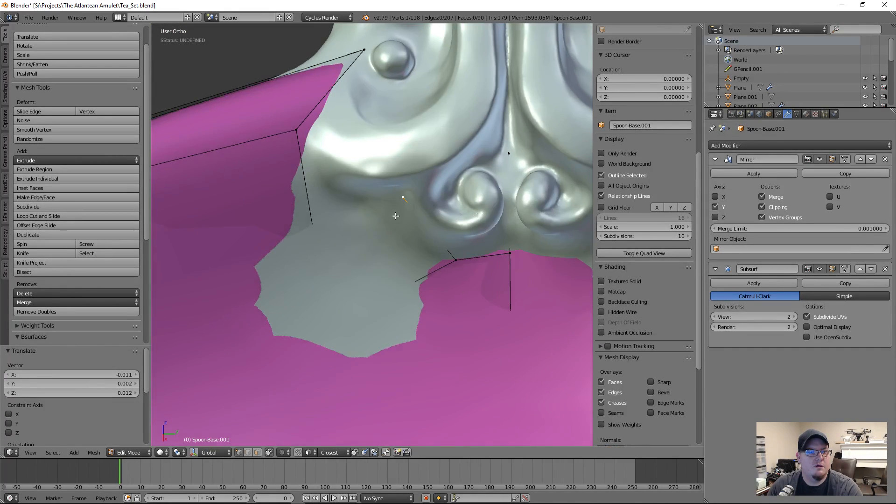
# - Adjust the extruded vertex in Z and extrude three more vertices from it to outline a quad under the ornament's curled lip
pyautogui.moveTo(396, 216); pyautogui.dragTo(398, 213, button='middle')
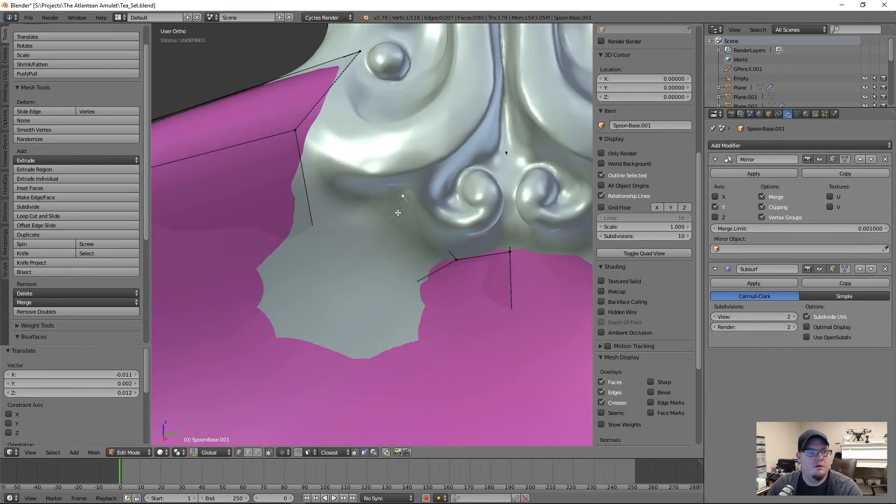
pyautogui.press('g')
pyautogui.press('z')
pyautogui.click(284, 132)
pyautogui.moveTo(283, 132); pyautogui.dragTo(348, 191, button='middle')
pyautogui.press('e')
pyautogui.click(325, 194)
pyautogui.press('e')
pyautogui.click(350, 148)
pyautogui.press('e')
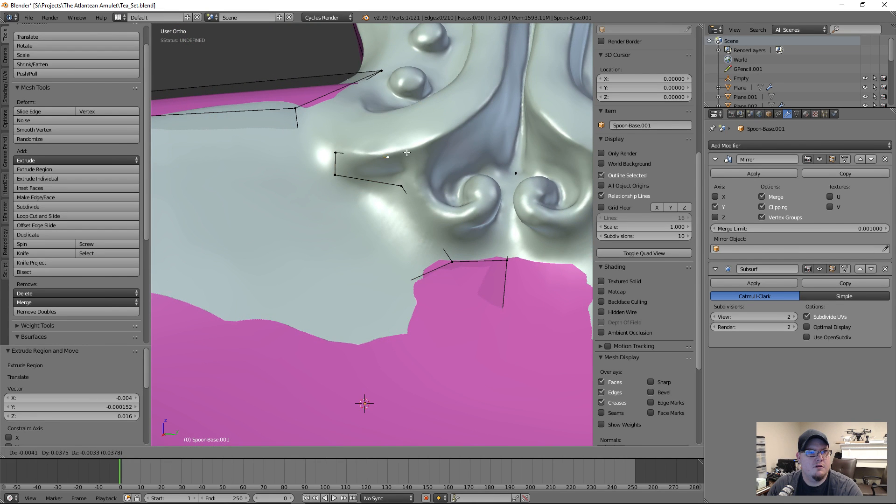
pyautogui.click(401, 152)
# - Close the outlined quad under the ornament's curled lip with an edge and fill its face
pyautogui.keyDown('shift'); pyautogui.rightClick(400, 186); pyautogui.keyUp('shift')
pyautogui.press('f')
pyautogui.press('f')
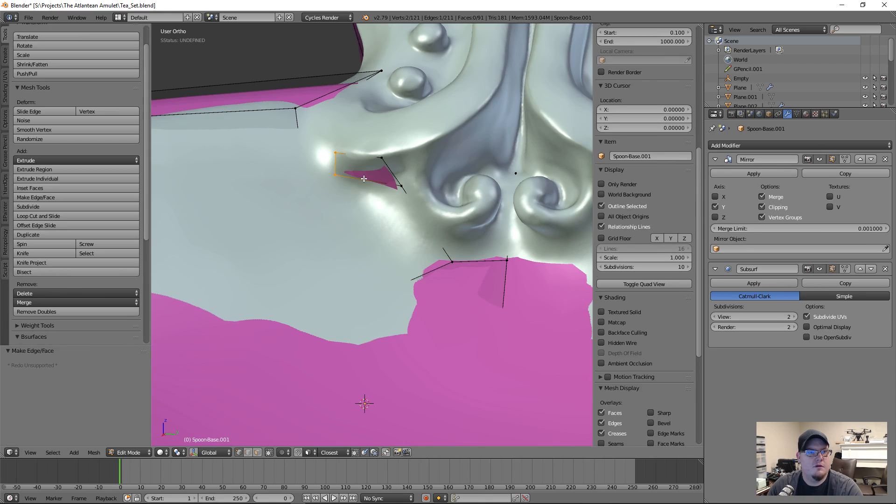
pyautogui.moveTo(374, 182); pyautogui.dragTo(385, 196, button='middle')
# - Connect the quad's lower outer corner to the bowl vertex below it and fill the face between them
pyautogui.press('z')
pyautogui.rightClick(335, 179)
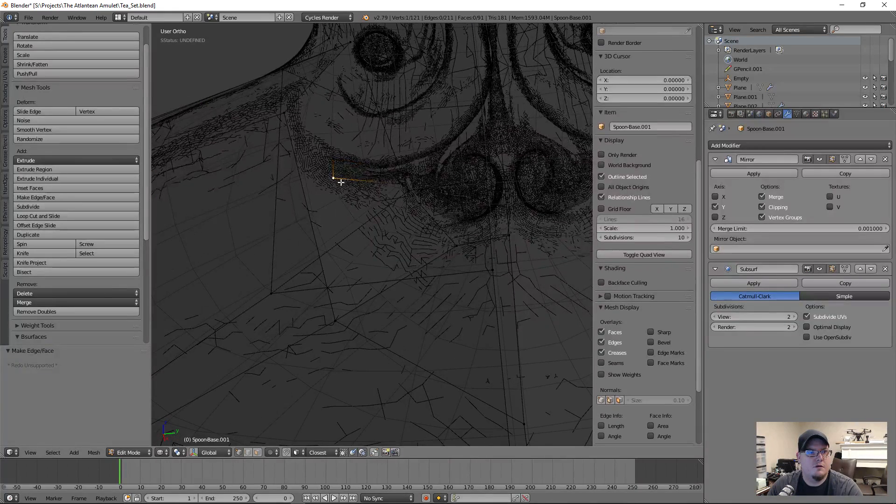
pyautogui.keyDown('shift'); pyautogui.rightClick(332, 326); pyautogui.keyUp('shift')
pyautogui.press('f')
pyautogui.press('f')
# - Reposition the new bowl face's outer corner vertex, finishing with a move of 0.002 in X, 0.001 in Y and -0.002 in Z
pyautogui.rightClick(338, 178)
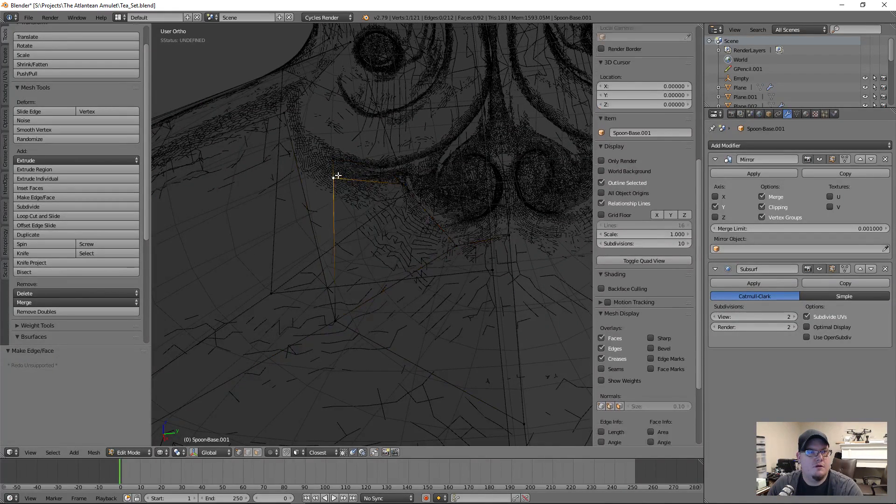
pyautogui.rightClick(340, 162)
pyautogui.press('g')
pyautogui.click(346, 160)
pyautogui.rightClick(339, 180)
pyautogui.press('g')
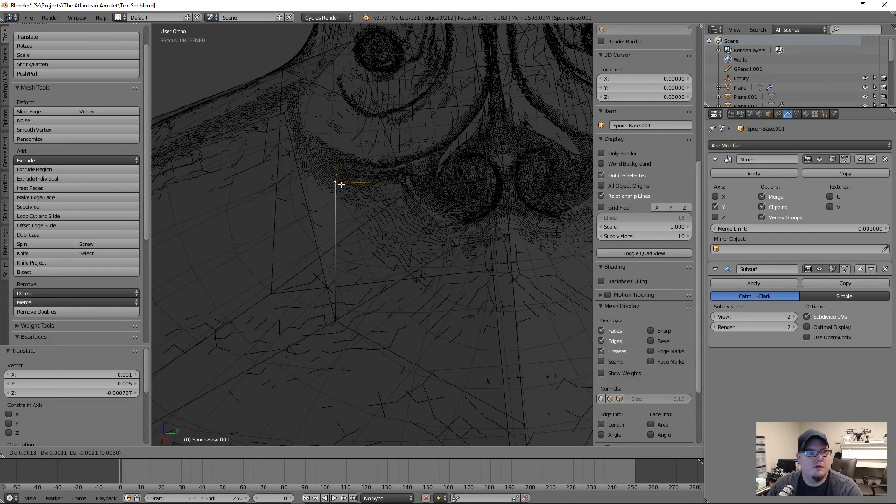
pyautogui.click(342, 184)
# - Extrude the corner vertex by -0.013 in X, -0.011 in Y and 0.015 in Z, connect it to the inner rim vertex and fill the face
pyautogui.press('z')
pyautogui.keyDown('shift'); pyautogui.moveTo(346, 181); pyautogui.dragTo(388, 229, button='middle'); pyautogui.keyUp('shift')
pyautogui.scroll(2, 388, 229)
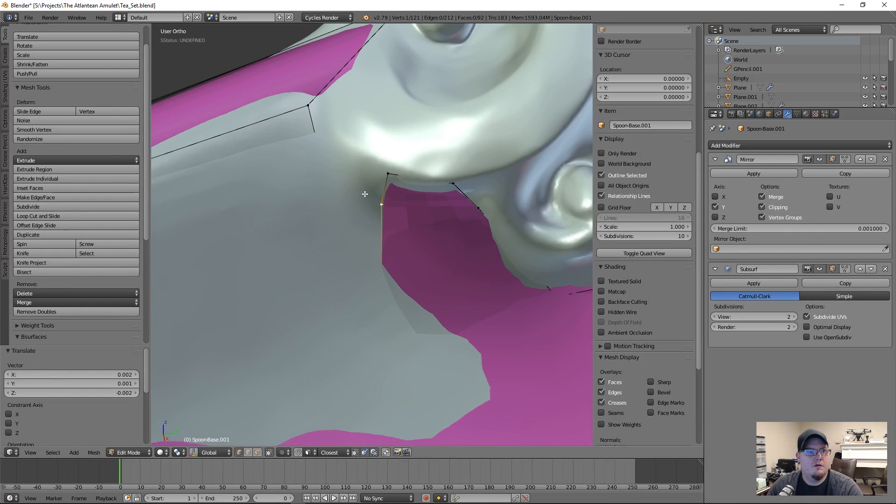
pyautogui.keyDown('shift'); pyautogui.moveTo(370, 195); pyautogui.dragTo(387, 270, button='middle'); pyautogui.keyUp('shift')
pyautogui.press('e')
pyautogui.click(362, 221)
pyautogui.keyDown('shift'); pyautogui.rightClick(321, 174); pyautogui.keyUp('shift')
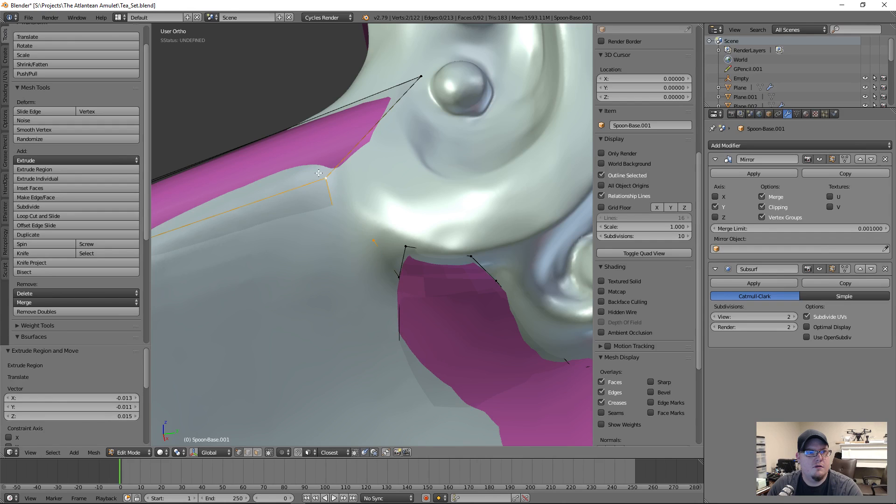
pyautogui.press('f')
pyautogui.press('f')
# - Nudge the extruded vertex, and fill a small quad between it and the neighbouring corner under the ornament's curled lip
pyautogui.rightClick(382, 248)
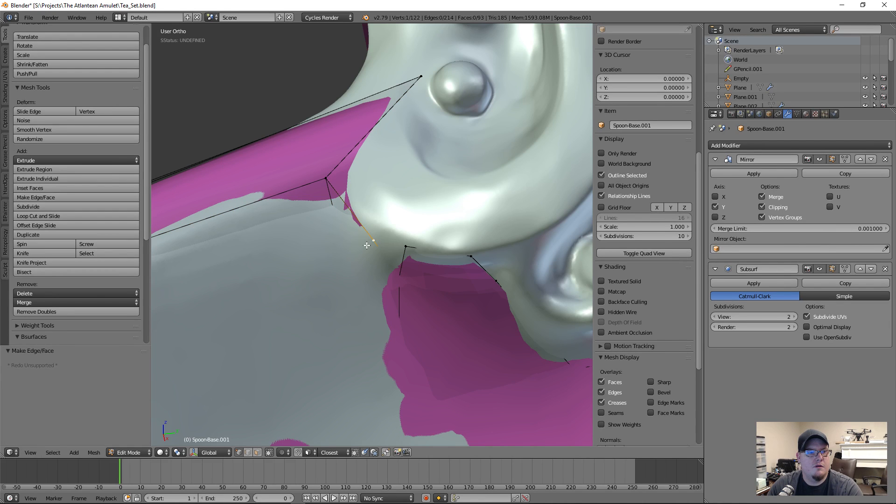
pyautogui.press('g')
pyautogui.click(380, 253)
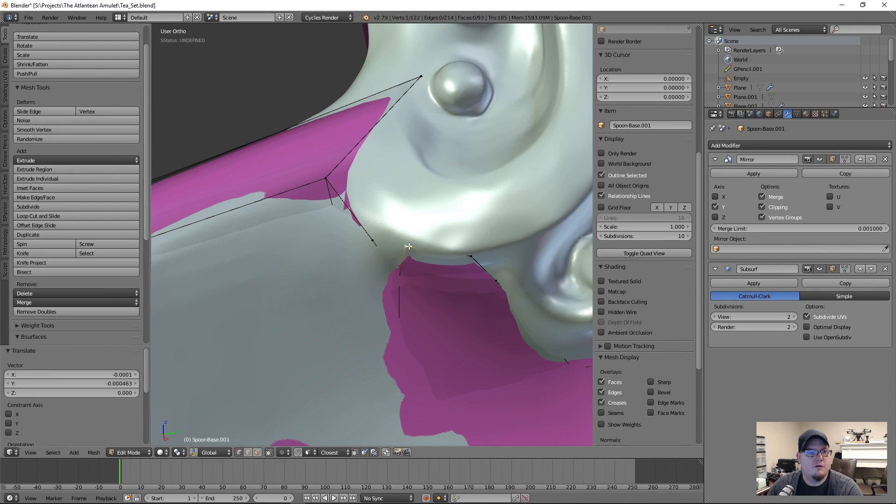
pyautogui.keyDown('shift'); pyautogui.rightClick(406, 246); pyautogui.keyUp('shift')
pyautogui.press('f')
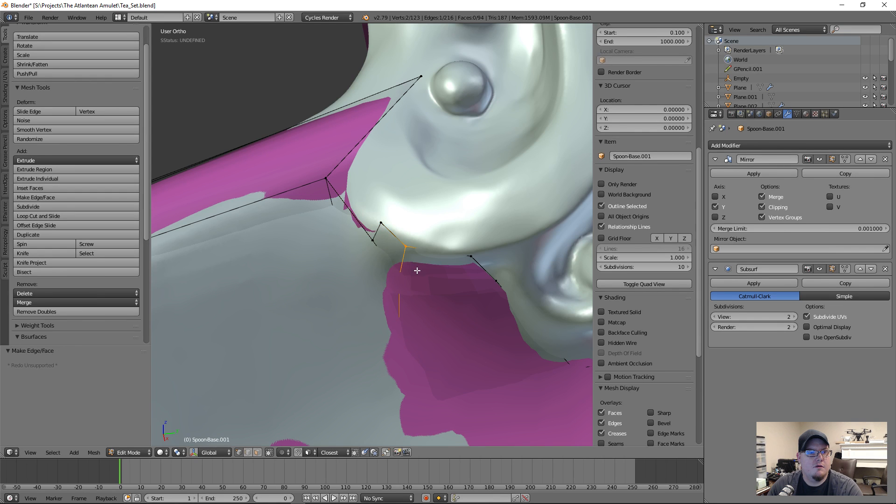
# - Extrude the small quad's upper vertex along the ornament's edge, fill the face toward the rim and nudge the new vertex -0.005 in Y
pyautogui.rightClick(375, 220)
pyautogui.press('e')
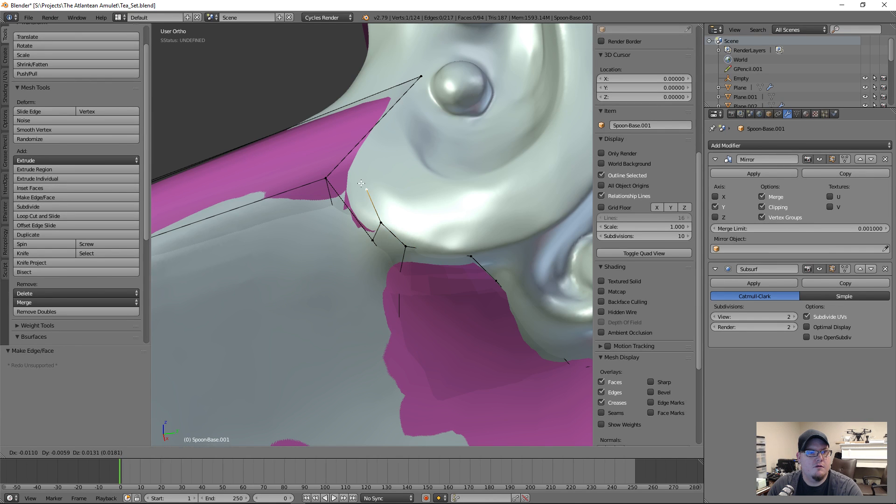
pyautogui.click(362, 183)
pyautogui.press('f')
pyautogui.rightClick(369, 190)
pyautogui.press('g')
pyautogui.click(369, 189)
# - Slide the inner rim vertex beside the ornament along its connecting edge in wireframe
pyautogui.scroll(-3, 370, 188)
pyautogui.moveTo(380, 193)
pyautogui.mouseDown(button='middle')
pyautogui.moveTo(399, 217)
pyautogui.moveTo(392, 203)
pyautogui.mouseUp(button='middle')
pyautogui.scroll(3, 414, 249)
pyautogui.moveTo(414, 249); pyautogui.dragTo(419, 268, button='middle')
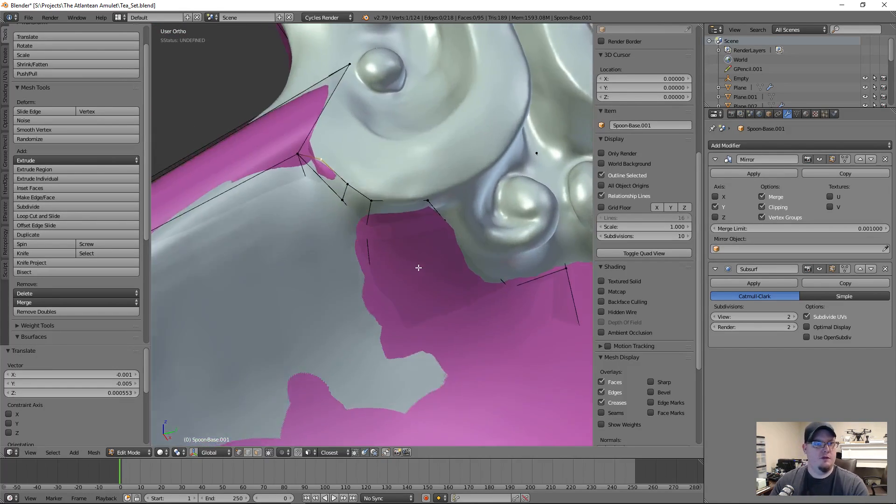
pyautogui.press('z')
pyautogui.moveTo(344, 234); pyautogui.dragTo(353, 270, button='middle')
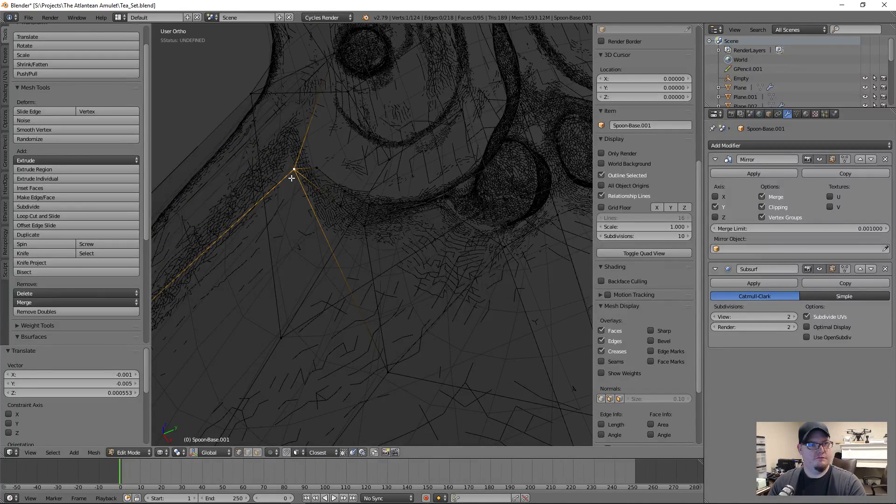
pyautogui.hotkey('shift', 'v')
pyautogui.click(271, 189)
# - Vertex-slide the bowl vertex below the ornament along its edges in two passes, ending at a factor of 0.089
pyautogui.rightClick(389, 378)
pyautogui.press('g')
pyautogui.press('g')
pyautogui.click(358, 397)
pyautogui.press('g')
pyautogui.press('g')
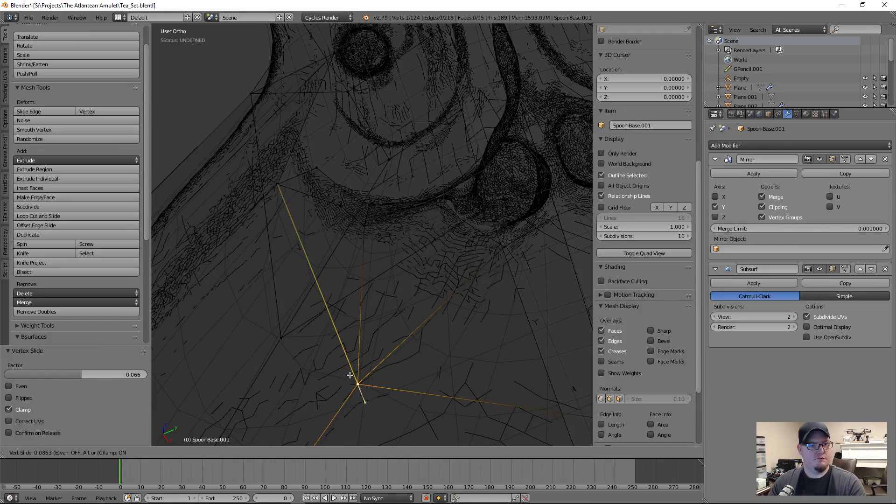
pyautogui.click(350, 374)
# - Move the slid bowl vertex by about -0.0006 along X
pyautogui.press('z')
pyautogui.scroll(-4, 366, 362)
pyautogui.moveTo(366, 362)
pyautogui.mouseDown(button='middle')
pyautogui.moveTo(400, 344)
pyautogui.moveTo(391, 338)
pyautogui.mouseUp(button='middle')
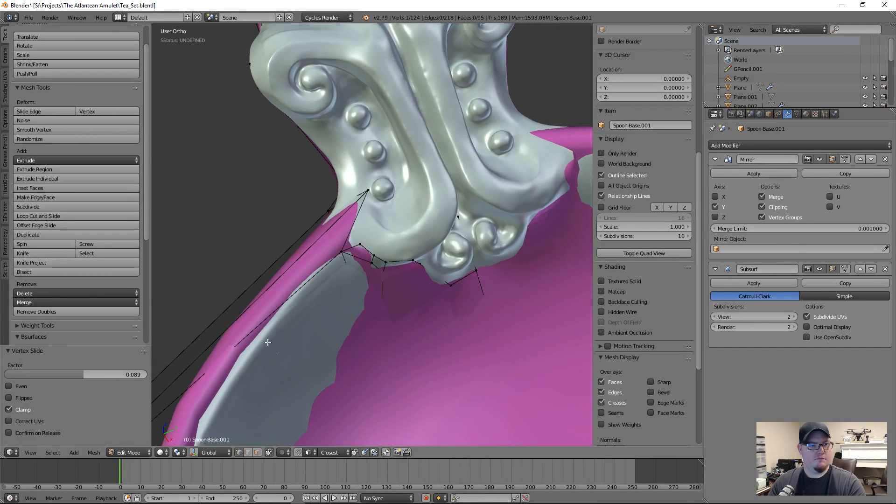
pyautogui.moveTo(268, 343); pyautogui.dragTo(456, 236, button='middle')
pyautogui.press('z')
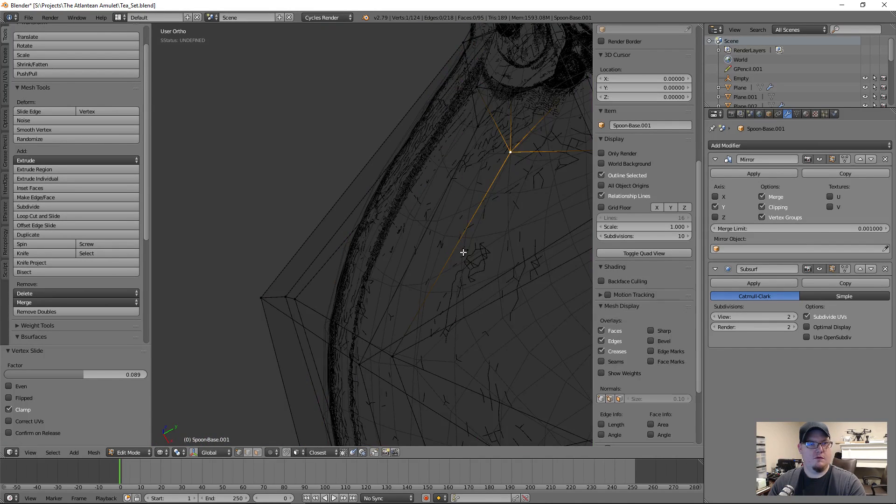
pyautogui.press('z')
pyautogui.press('g')
pyautogui.press('x')
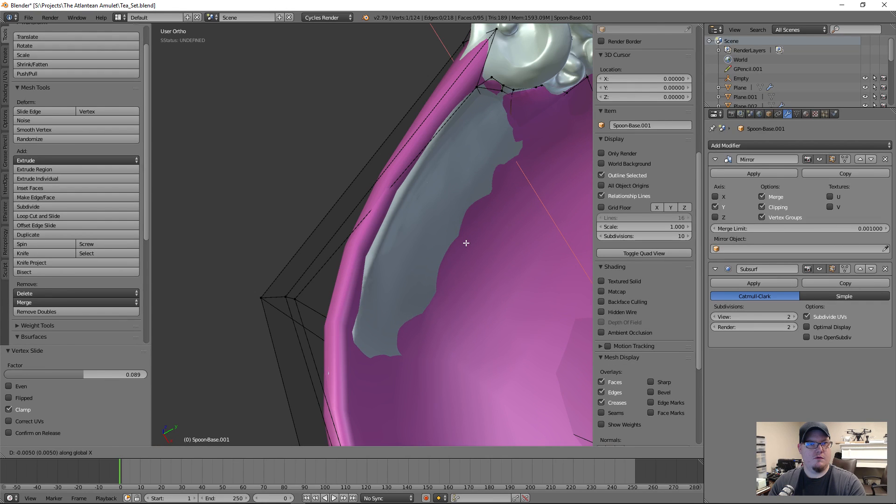
pyautogui.click(466, 244)
pyautogui.moveTo(472, 243); pyautogui.dragTo(462, 201, button='middle')
pyautogui.press('g')
pyautogui.press('z')
pyautogui.rightClick(464, 198)
# - Move the inner rim vertex beside the ornament 0.005 along Y, and adjust it slightly along X
pyautogui.moveTo(498, 147); pyautogui.dragTo(477, 232, button='middle')
pyautogui.scroll(2, 476, 232)
pyautogui.rightClick(466, 184)
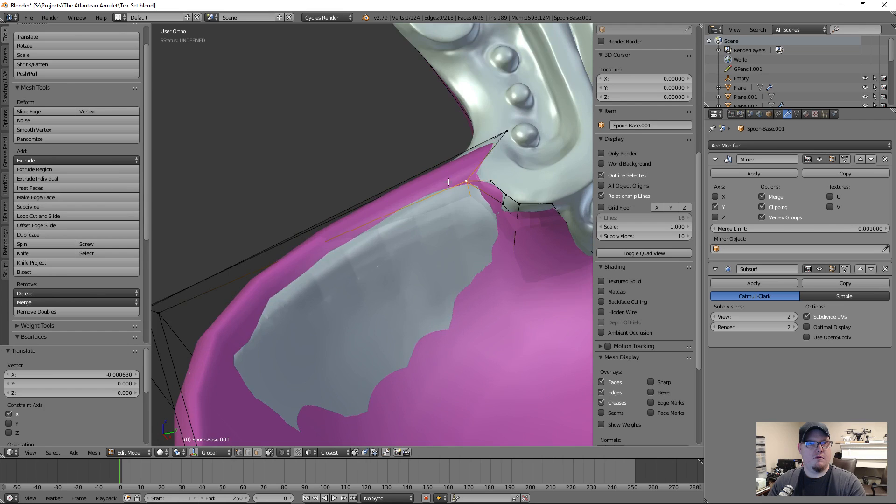
pyautogui.moveTo(466, 185); pyautogui.dragTo(455, 236, button='middle')
pyautogui.press('g')
pyautogui.press('y')
pyautogui.click(462, 241)
pyautogui.press('g')
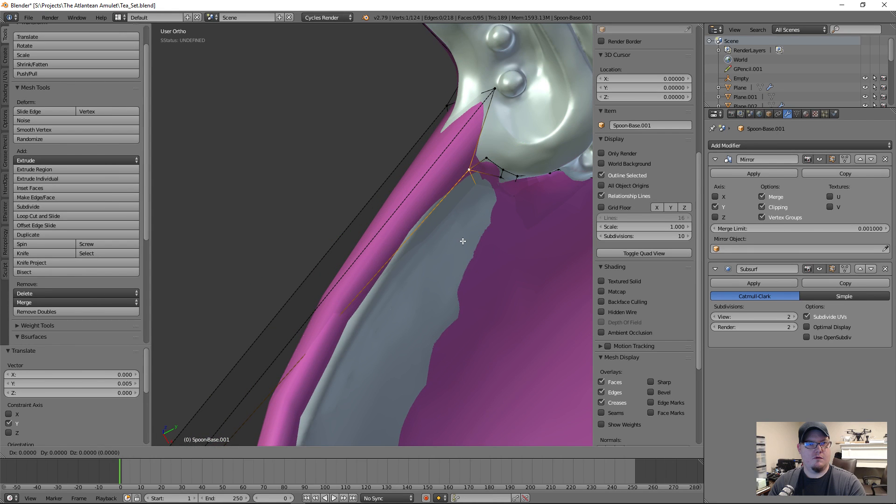
pyautogui.press('x')
pyautogui.click(463, 244)
# - Select the three control vertices on the outer side of the bowl rim and move them 0.001 along X
pyautogui.scroll(-3, 439, 261)
pyautogui.keyDown('shift'); pyautogui.moveTo(421, 334); pyautogui.dragTo(436, 254, button='middle'); pyautogui.keyUp('shift')
pyautogui.press('a')
pyautogui.press('b')
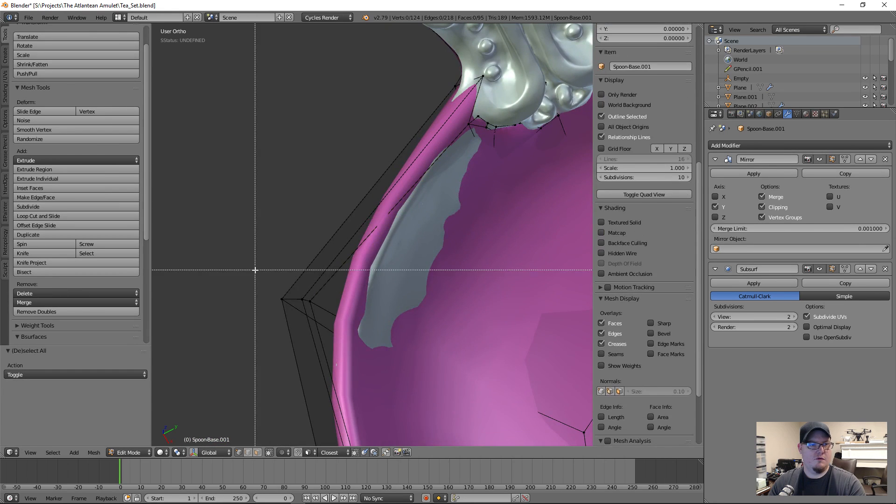
pyautogui.moveTo(255, 271); pyautogui.dragTo(326, 320)
pyautogui.press('g')
pyautogui.press('x')
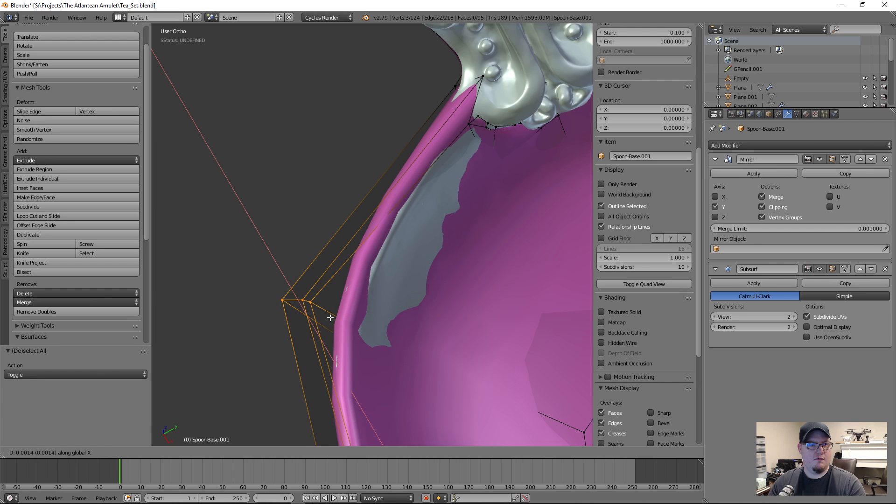
pyautogui.click(330, 318)
# - Move the two inner vertices of that outer rim group about 0.021 along X
pyautogui.rightClick(304, 303)
pyautogui.keyDown('shift'); pyautogui.rightClick(311, 304); pyautogui.keyUp('shift')
pyautogui.press('g')
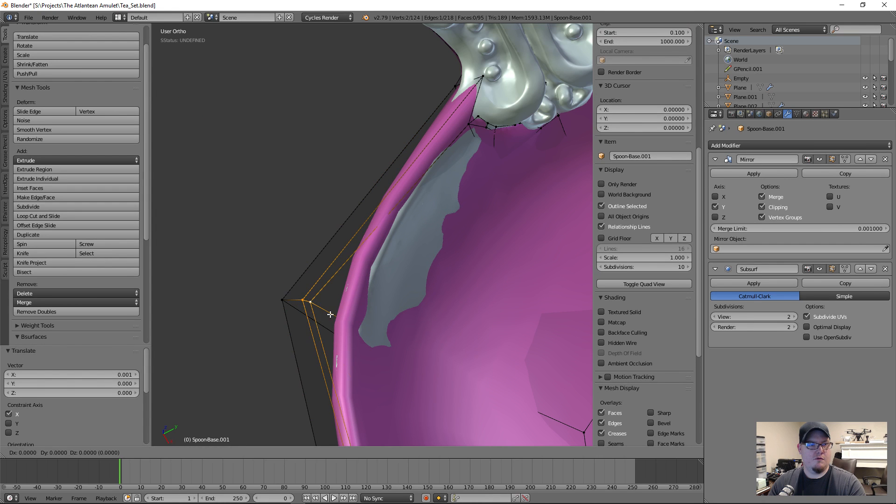
pyautogui.press('x')
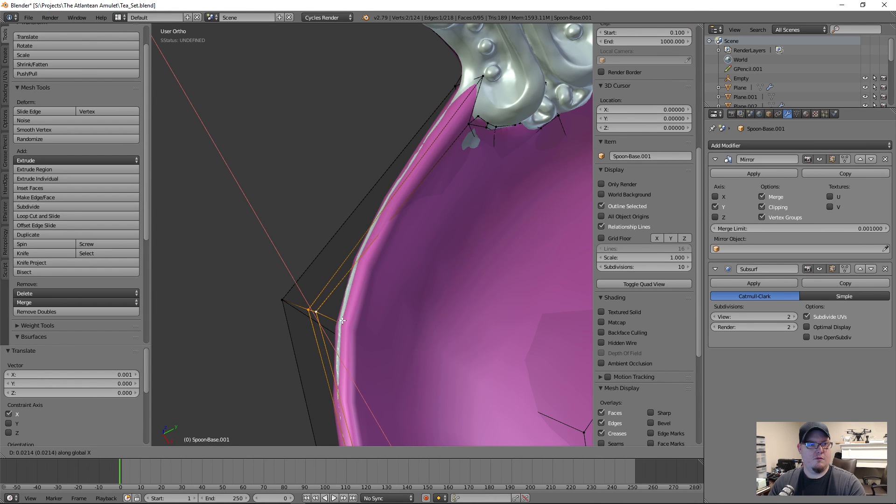
pyautogui.click(342, 320)
# - Adjust the outermost rim vertex slightly along X and Z, and clear the selection
pyautogui.rightClick(285, 303)
pyautogui.press('g')
pyautogui.press('x')
pyautogui.click(287, 305)
pyautogui.moveTo(322, 314); pyautogui.dragTo(449, 266, button='middle')
pyautogui.press('g')
pyautogui.press('z')
pyautogui.click(389, 250)
pyautogui.press('a')
# - Extrude the two vertices at the lip's inner end across the ornament's recess and fill the quad between them
pyautogui.scroll(5, 322, 274)
pyautogui.scroll(1, 428, 314)
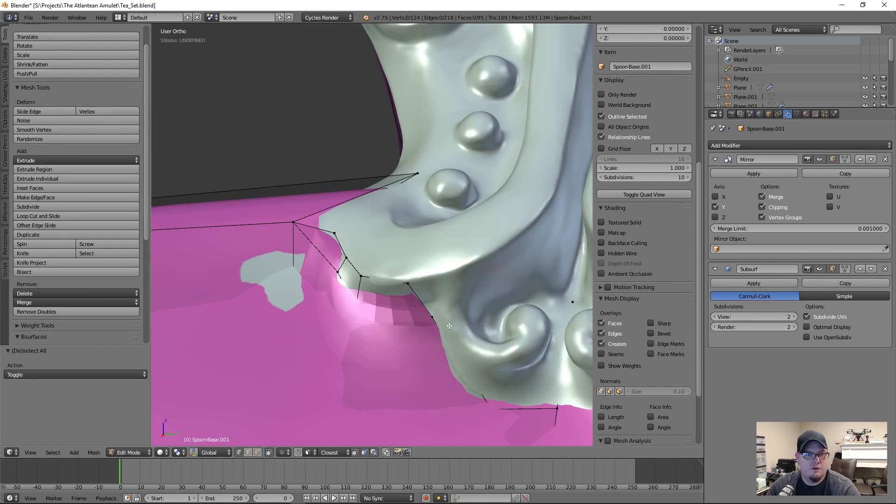
pyautogui.moveTo(449, 325); pyautogui.dragTo(456, 317, button='middle')
pyautogui.rightClick(483, 266)
pyautogui.press('e')
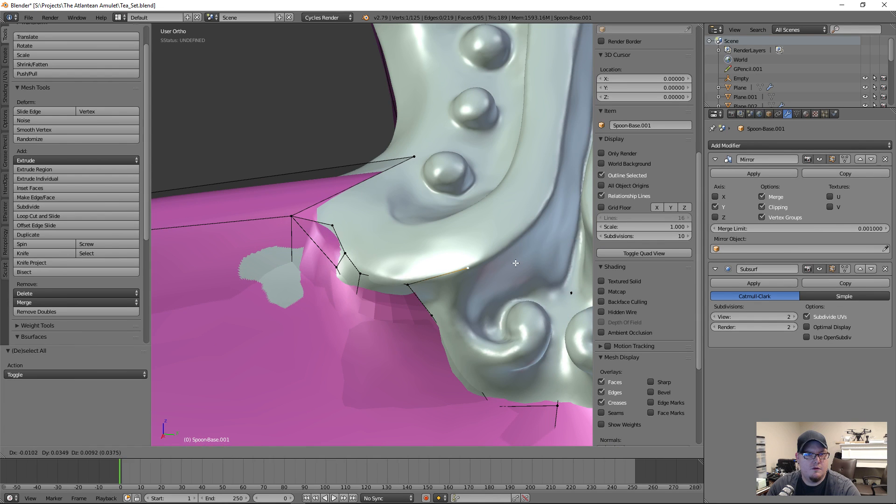
pyautogui.click(516, 264)
pyautogui.press('e')
pyautogui.click(450, 273)
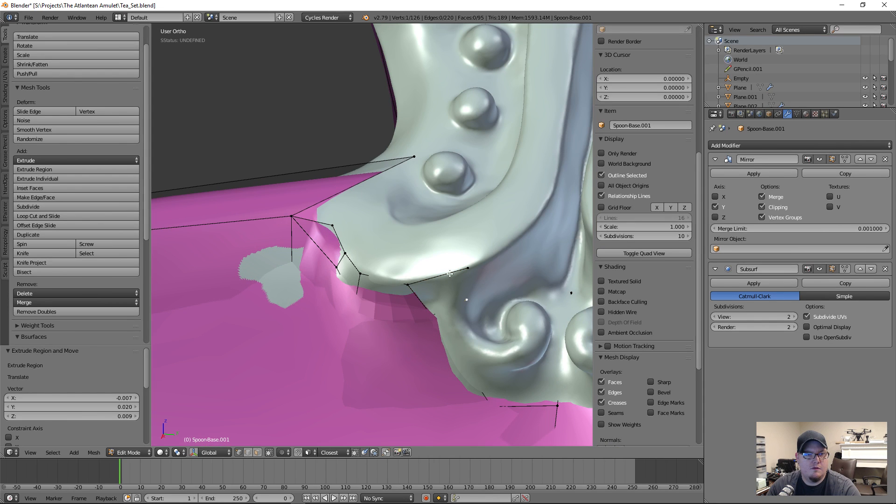
pyautogui.press('f')
# - Nudge the quad's lower inner vertex by about 0.0005 in X, 0.0007 in Y and -0.0001 in Z
pyautogui.moveTo(472, 267); pyautogui.dragTo(467, 318, button='middle')
pyautogui.press('g')
pyautogui.click(474, 337)
# - Extrude the quad's lower inner vertex down beside the small scroll, and fill the face to the bowl vertex beneath it
pyautogui.scroll(-2, 474, 292)
pyautogui.scroll(3, 434, 327)
pyautogui.scroll(2, 484, 309)
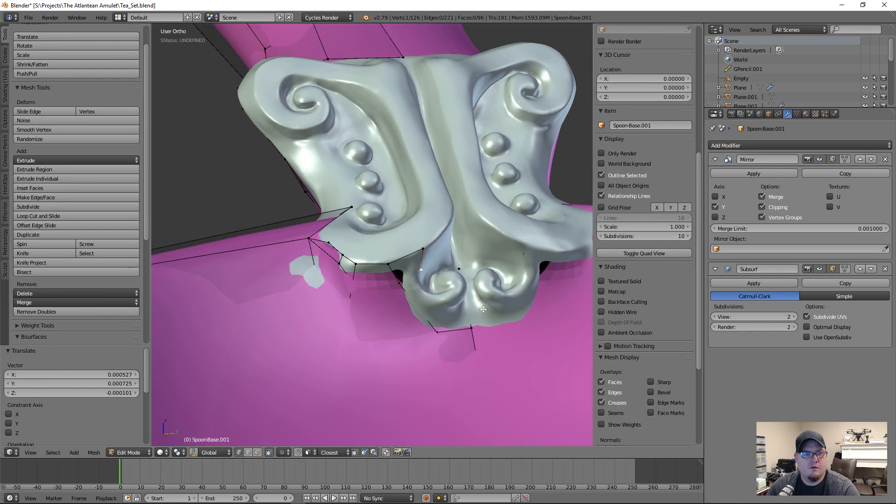
pyautogui.press('g')
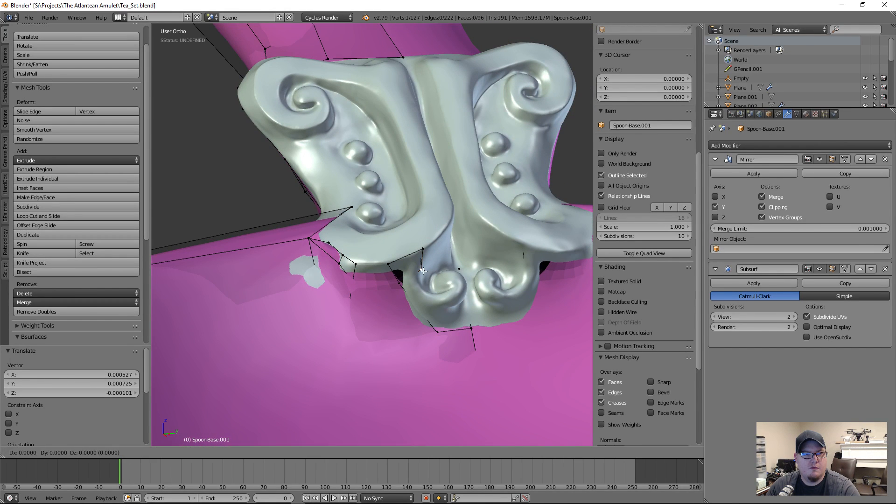
pyautogui.click(450, 294)
pyautogui.moveTo(450, 294); pyautogui.dragTo(426, 311, button='middle')
pyautogui.keyDown('shift'); pyautogui.rightClick(434, 329); pyautogui.keyUp('shift')
pyautogui.press('f')
# - Move the new vertex beside the small scroll 0.008 along X
pyautogui.rightClick(439, 302)
pyautogui.press('g')
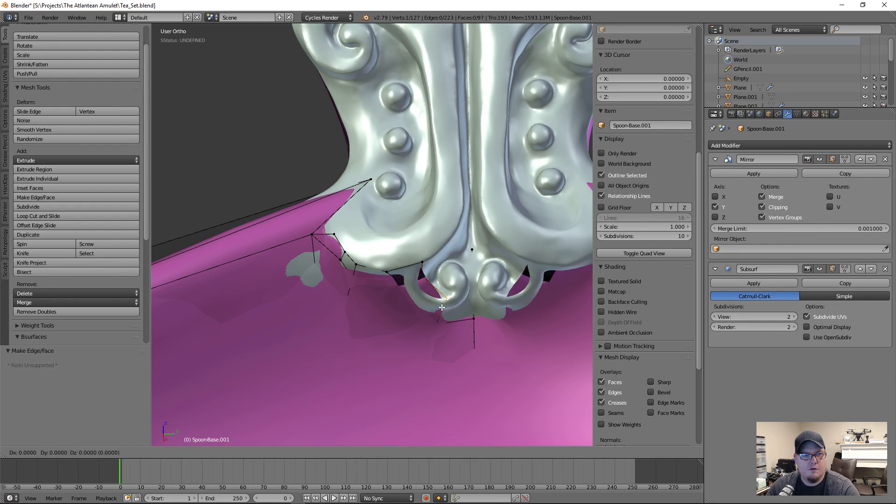
pyautogui.press('x')
pyautogui.click(439, 314)
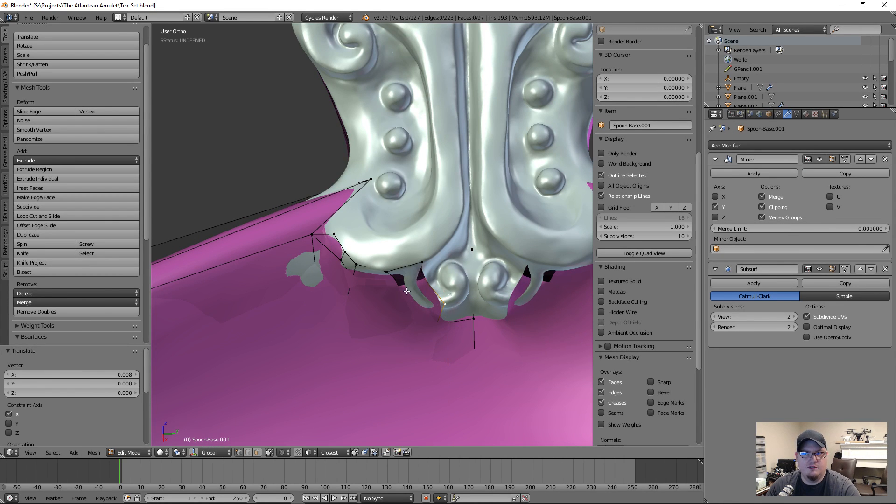
# - Move the vertex above it, under the lip's inner end, 0.012 along X
pyautogui.scroll(2, 411, 291)
pyautogui.moveTo(439, 279); pyautogui.dragTo(423, 274, button='middle')
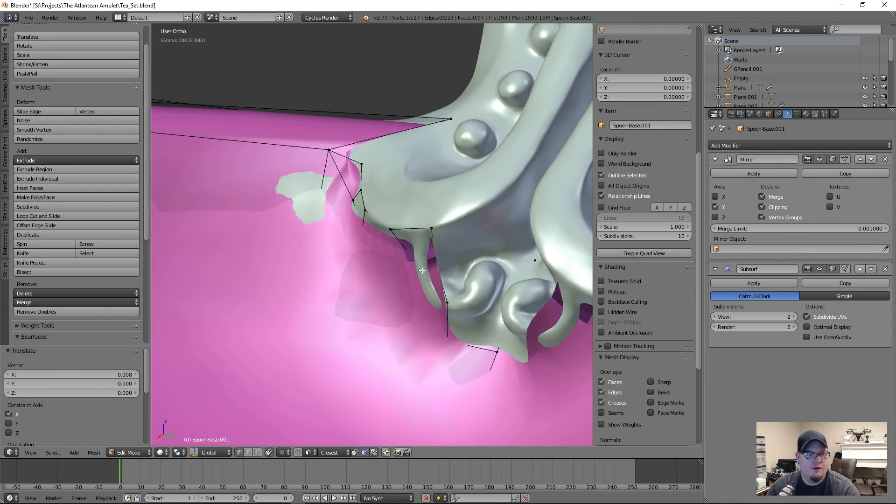
pyautogui.press('g')
pyautogui.press('x')
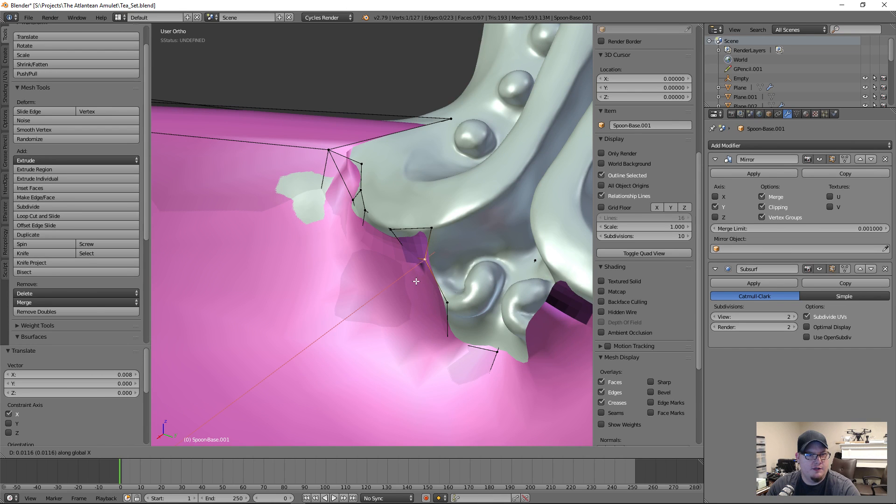
pyautogui.click(416, 282)
# - Extrude the vertex beside the small scroll inward beneath it by -0.008 in X, 0.026 in Y and 0.004 in Z
pyautogui.moveTo(416, 282); pyautogui.dragTo(475, 291, button='middle')
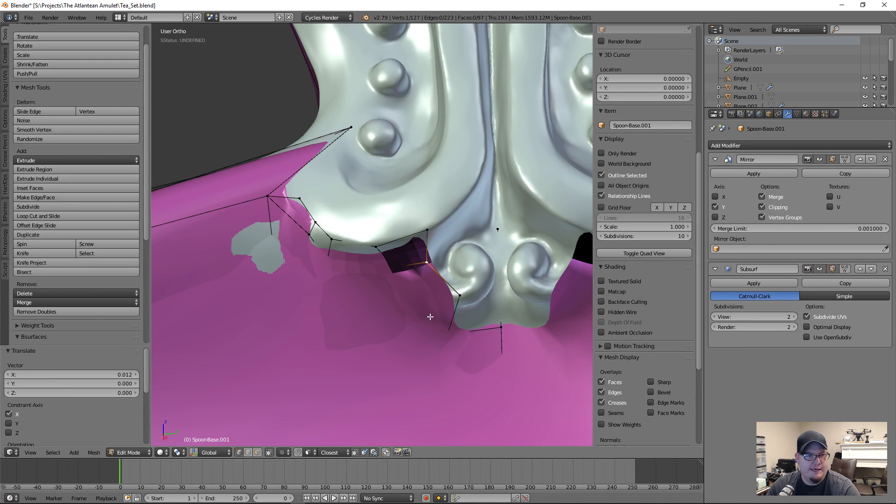
pyautogui.moveTo(441, 285); pyautogui.dragTo(416, 272, button='middle')
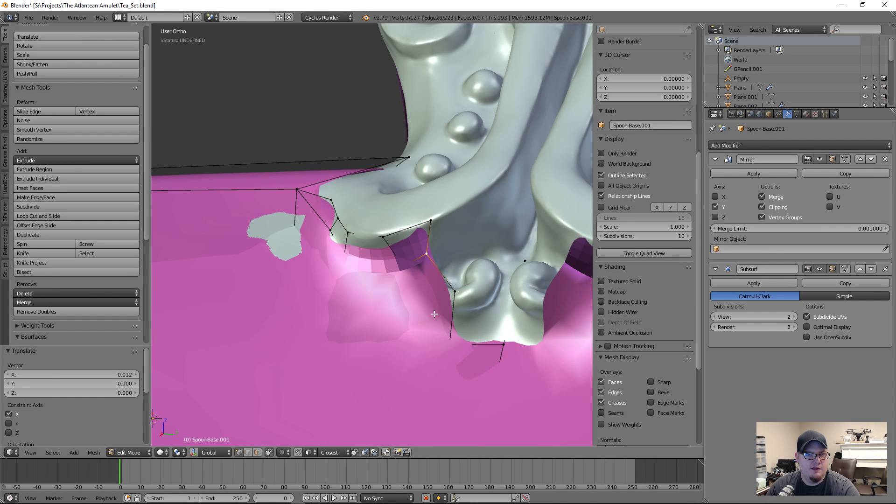
pyautogui.moveTo(472, 294); pyautogui.dragTo(438, 334, button='middle')
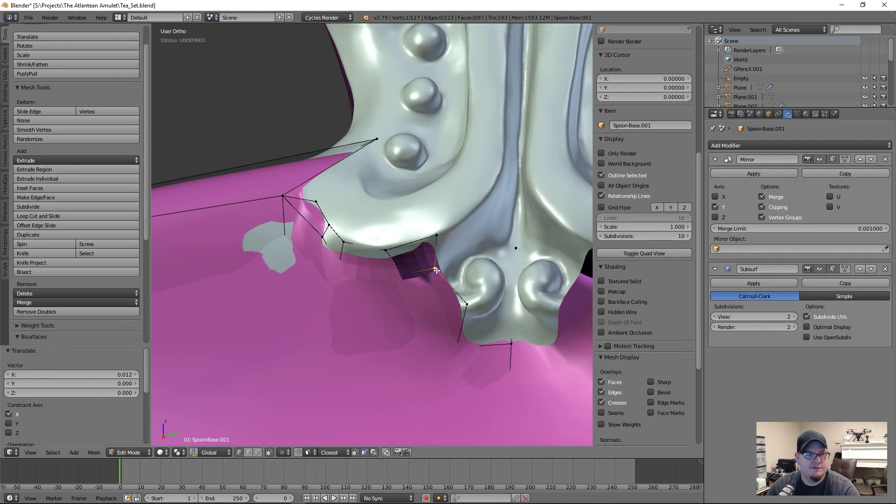
pyautogui.press('a')
pyautogui.press('a')
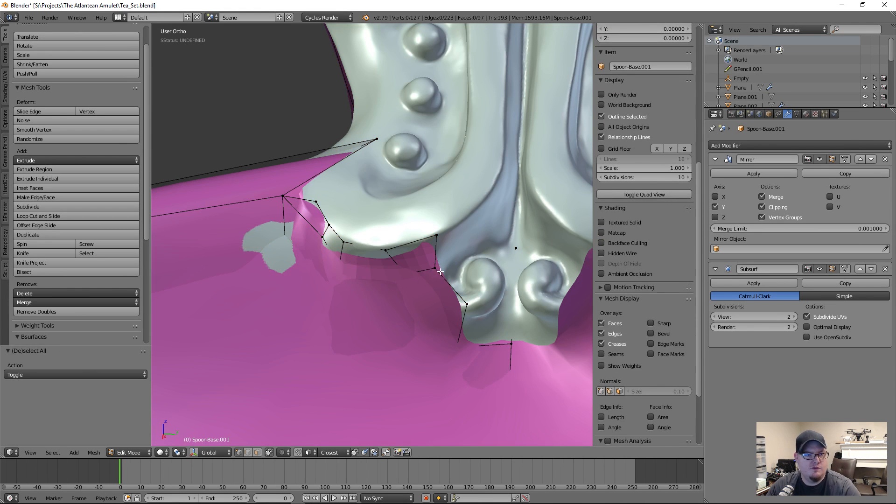
pyautogui.rightClick(437, 271)
pyautogui.moveTo(438, 273)
pyautogui.mouseDown(button='middle')
pyautogui.moveTo(502, 282)
pyautogui.moveTo(499, 240)
pyautogui.mouseUp(button='middle')
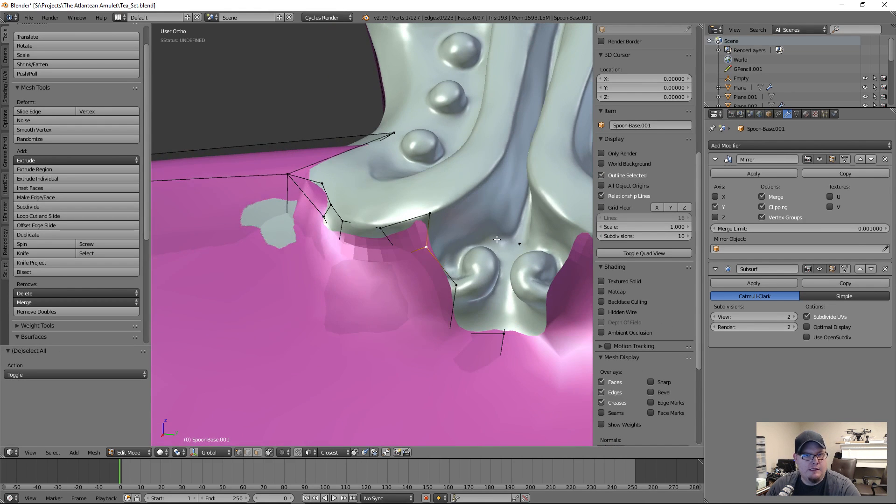
pyautogui.press('e')
pyautogui.click(476, 291)
pyautogui.moveTo(475, 290); pyautogui.dragTo(501, 339, button='middle')
# - Adjust the new vertex along Y and X, and fill the face between it and the bowl vertex beneath it
pyautogui.press('g')
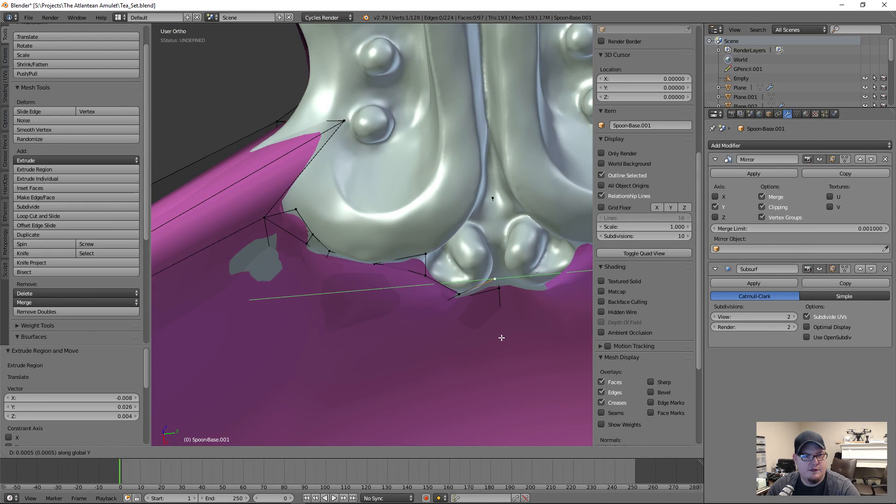
pyautogui.click(501, 338)
pyautogui.press('g')
pyautogui.press('x')
pyautogui.click(500, 332)
pyautogui.keyDown('shift'); pyautogui.rightClick(495, 295); pyautogui.keyUp('shift')
pyautogui.press('f')
pyautogui.press('f')
# - Adjust the vertex at the small scroll's outer lower edge along Y, and move it 0.005 along X
pyautogui.moveTo(478, 306); pyautogui.dragTo(453, 278, button='middle')
pyautogui.press('g')
pyautogui.press('y')
pyautogui.click(452, 278)
pyautogui.press('g')
pyautogui.press('x')
pyautogui.click(451, 282)
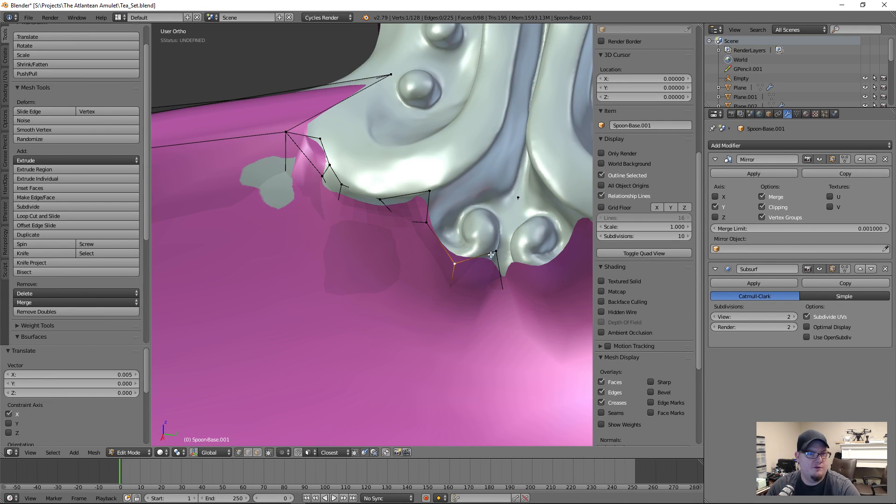
# - Extrude the inner scroll vertex up between the scrolls by -0.016 in X, 0.001 in Y and 0.021 in Z, and fill the adjoining faces
pyautogui.keyDown('shift'); pyautogui.moveTo(507, 262); pyautogui.dragTo(459, 344, button='middle'); pyautogui.keyUp('shift')
pyautogui.scroll(2, 461, 337)
pyautogui.press('e')
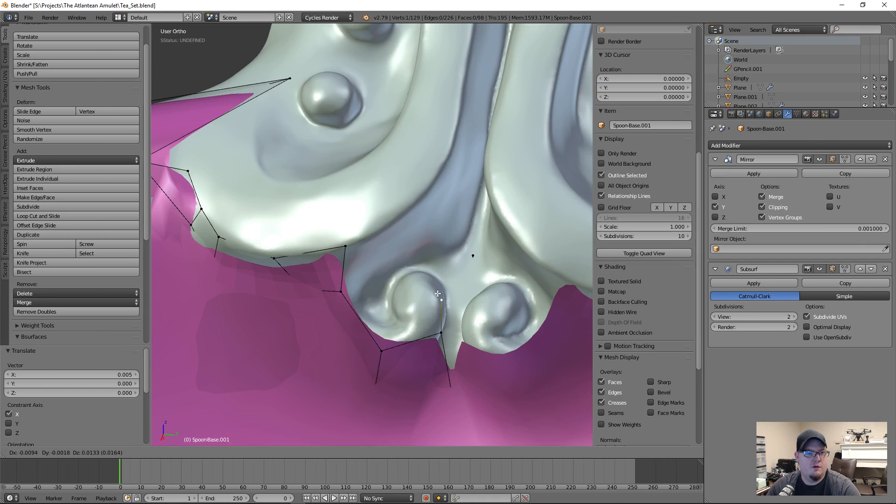
pyautogui.click(447, 277)
pyautogui.press('z')
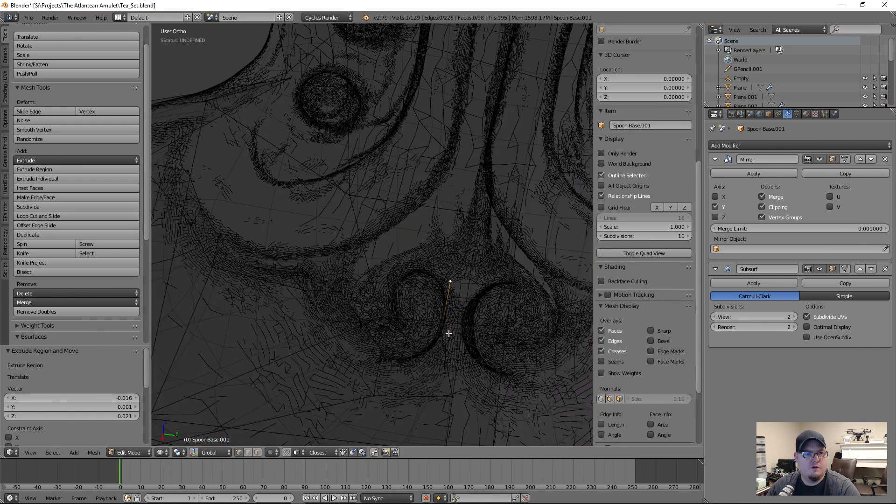
pyautogui.press('z')
pyautogui.press('a')
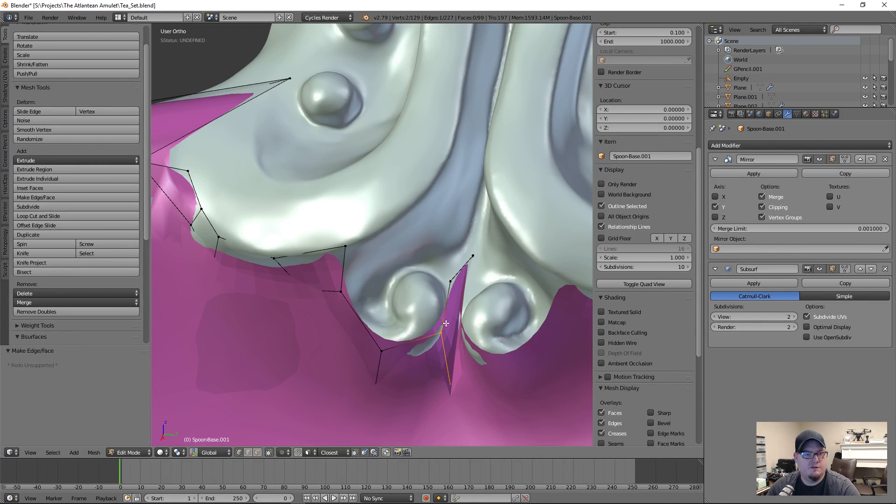
pyautogui.moveTo(443, 318); pyautogui.dragTo(400, 362, button='middle')
# - Move the lower vertex between the scrolls 0.003 along Z, 0.003 along Y and about 0.011 along X
pyautogui.rightClick(443, 329)
pyautogui.press('g')
pyautogui.press('z')
pyautogui.click(450, 324)
pyautogui.press('g')
pyautogui.press('y')
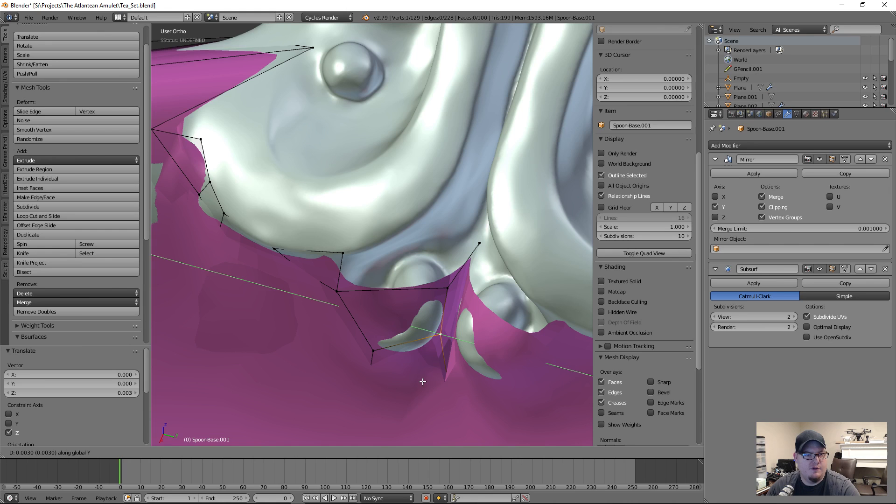
pyautogui.click(423, 382)
pyautogui.press('g')
pyautogui.press('x')
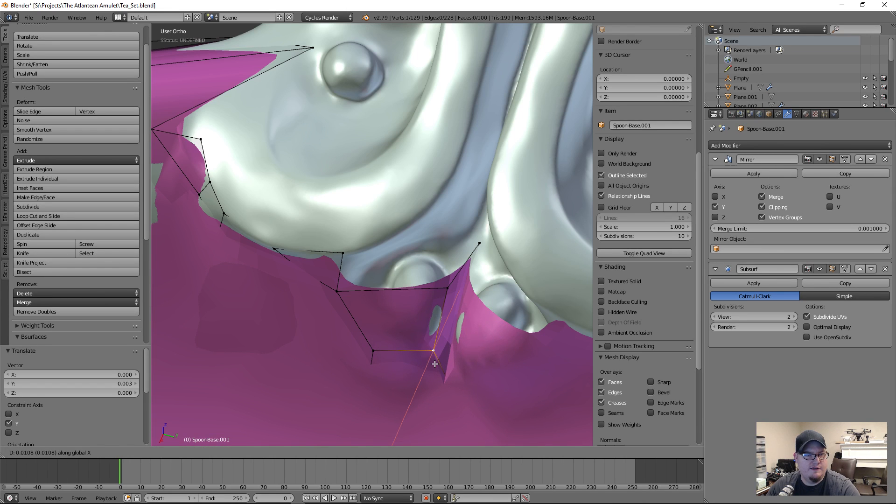
pyautogui.click(435, 364)
# - Nudge the upper vertex between the scrolls about -0.0002 along Y
pyautogui.rightClick(449, 289)
pyautogui.press('g')
pyautogui.press('x')
pyautogui.press('y')
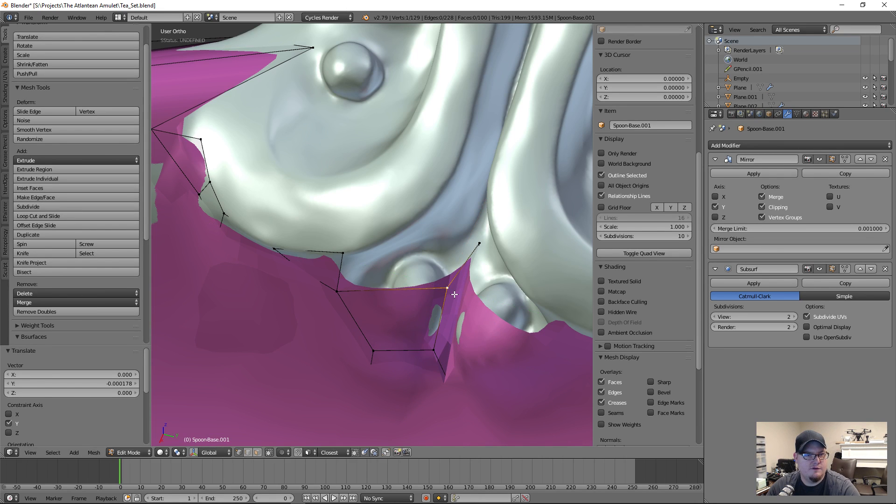
pyautogui.click(454, 295)
pyautogui.press('g')
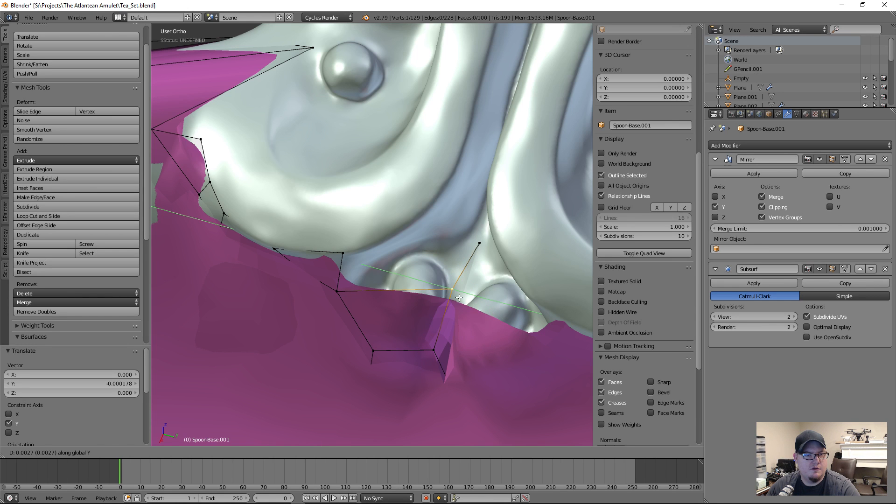
pyautogui.rightClick(457, 298)
pyautogui.moveTo(457, 298); pyautogui.dragTo(727, 241, button='middle')
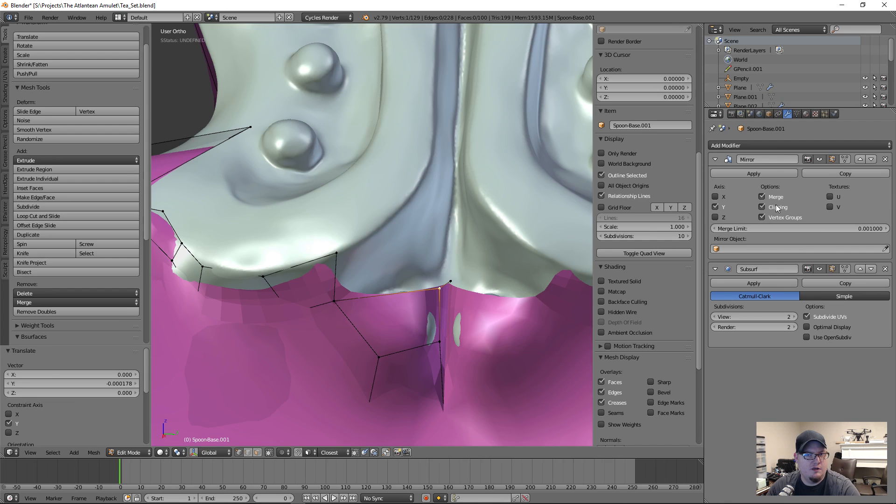
pyautogui.scroll(4, 385, 324)
pyautogui.scroll(-2, 504, 325)
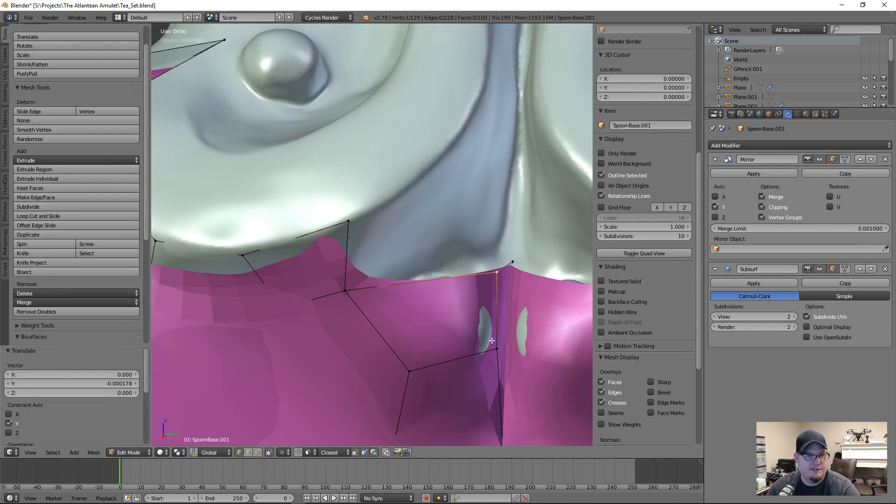
pyautogui.press('g')
pyautogui.press('y')
pyautogui.rightClick(400, 372)
# - Nudge the lower vertex between the scrolls about -0.0001 along Y, and move the upper one 0.001 along Y
pyautogui.moveTo(401, 369); pyautogui.dragTo(466, 366, button='middle')
pyautogui.rightClick(494, 361)
pyautogui.press('g')
pyautogui.press('y')
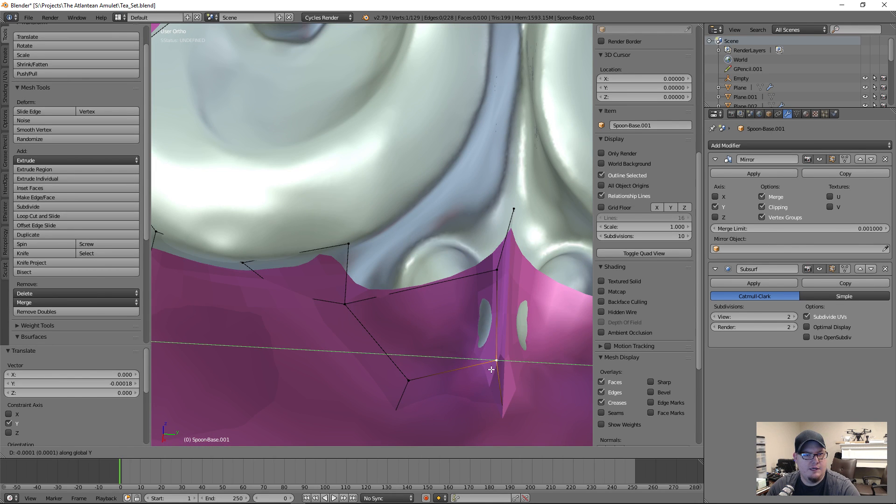
pyautogui.click(492, 370)
pyautogui.press('g')
pyautogui.press('y')
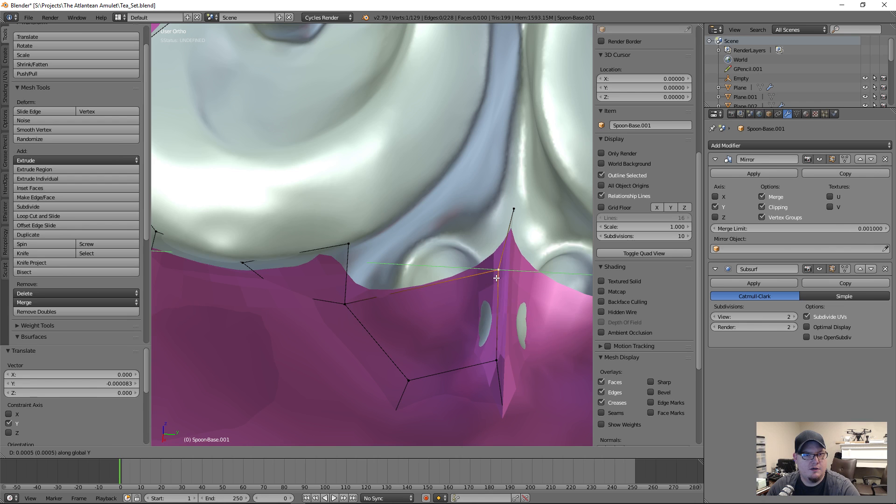
pyautogui.click(499, 278)
pyautogui.moveTo(499, 278); pyautogui.dragTo(518, 266, button='middle')
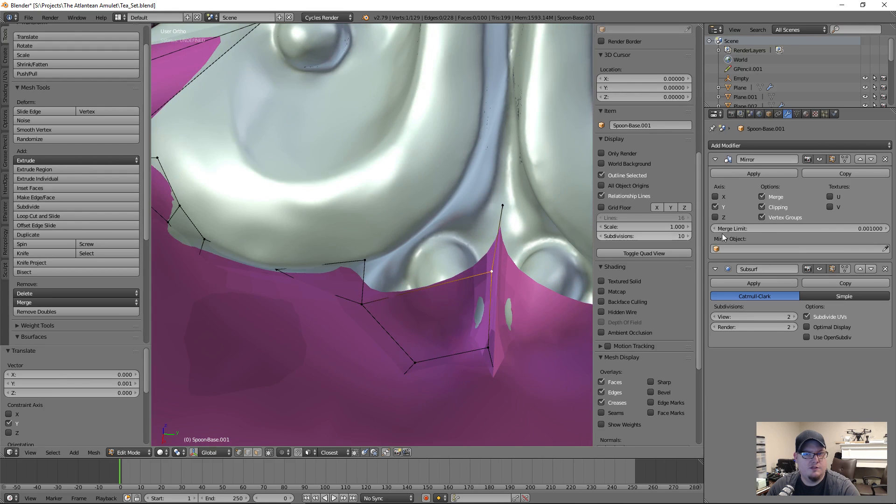
# - Set the Mirror modifier's merge limit to 0.0001, and move both vertices between the scrolls 0.001 along Y
pyautogui.click(831, 231)
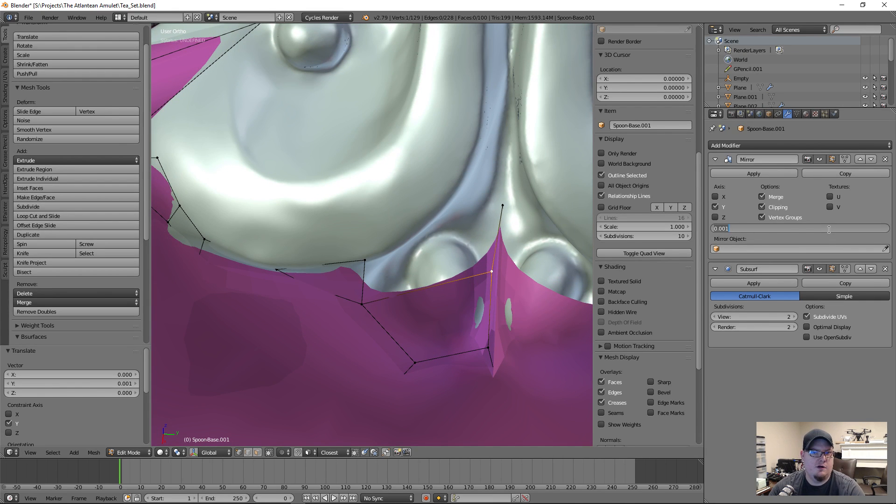
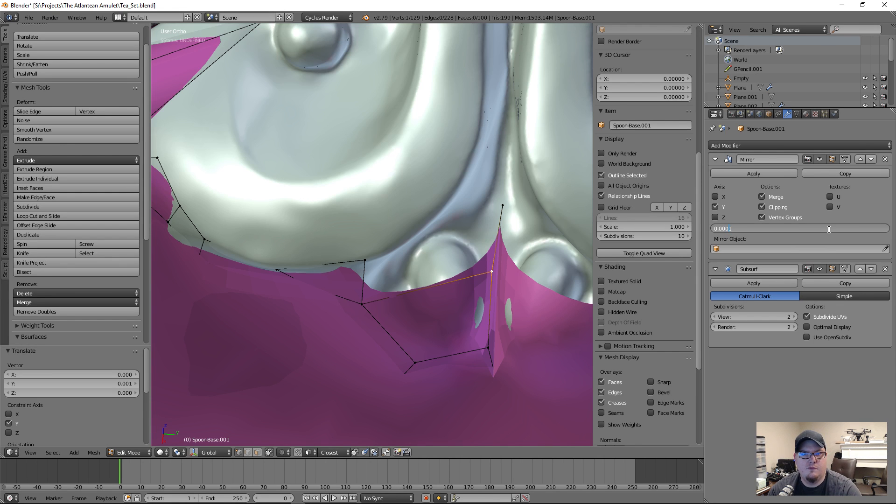
pyautogui.keyDown('shift'); pyautogui.click(488, 349); pyautogui.keyUp('shift')
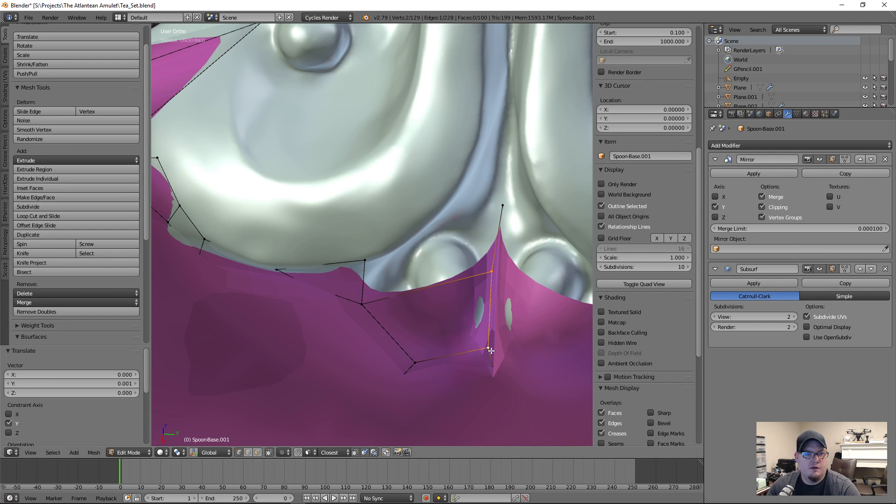
pyautogui.press('g')
pyautogui.press('x')
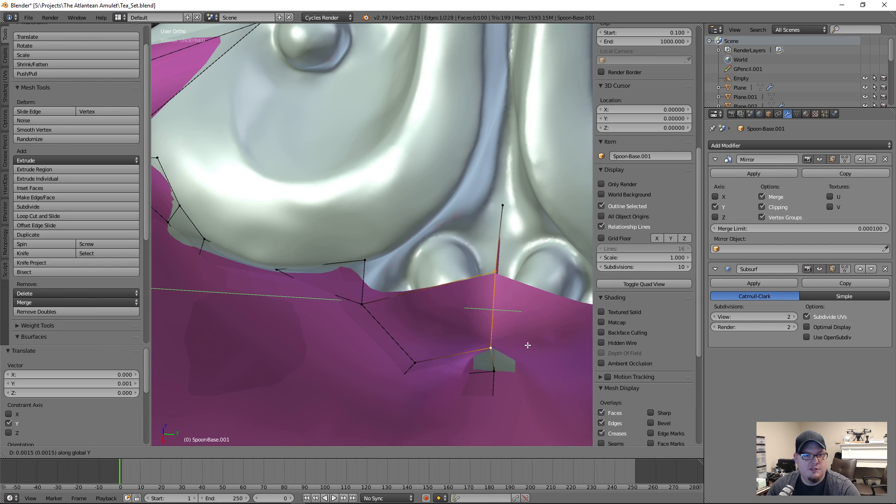
pyautogui.click(517, 344)
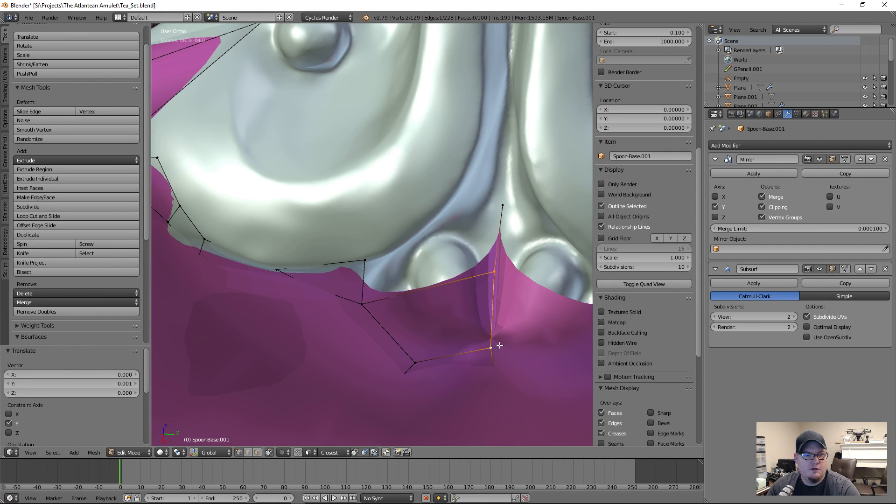
# - Try to move the lower vertex between the scrolls -0.006 along Y, away from the mirror plane
pyautogui.rightClick(481, 351)
pyautogui.press('g')
pyautogui.press('y')
pyautogui.click(345, 354)
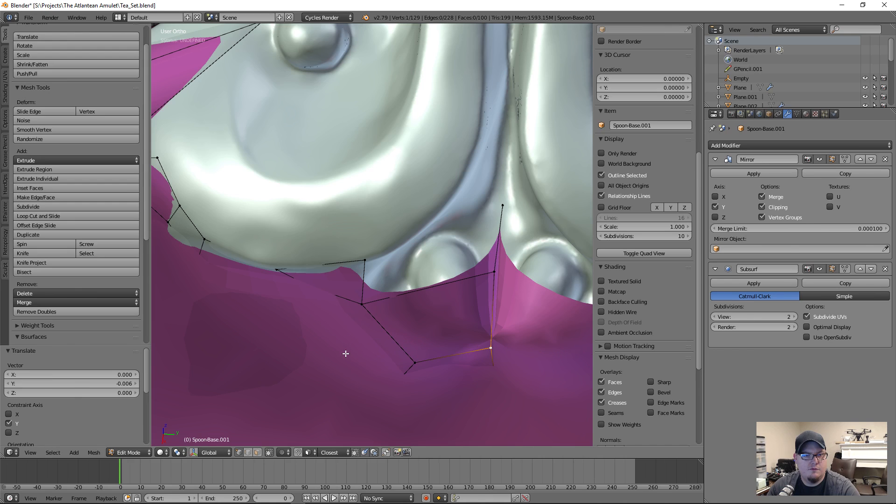
# - Turn off clipping in the Mirror modifier, and move the lower vertex between the scrolls about -0.0004 along Y
pyautogui.click(762, 208)
pyautogui.press('g')
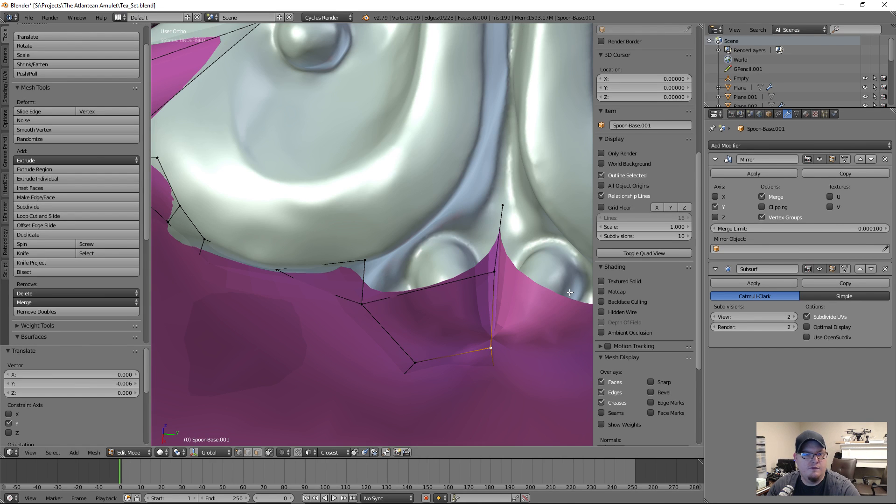
pyautogui.press('y')
pyautogui.click(571, 288)
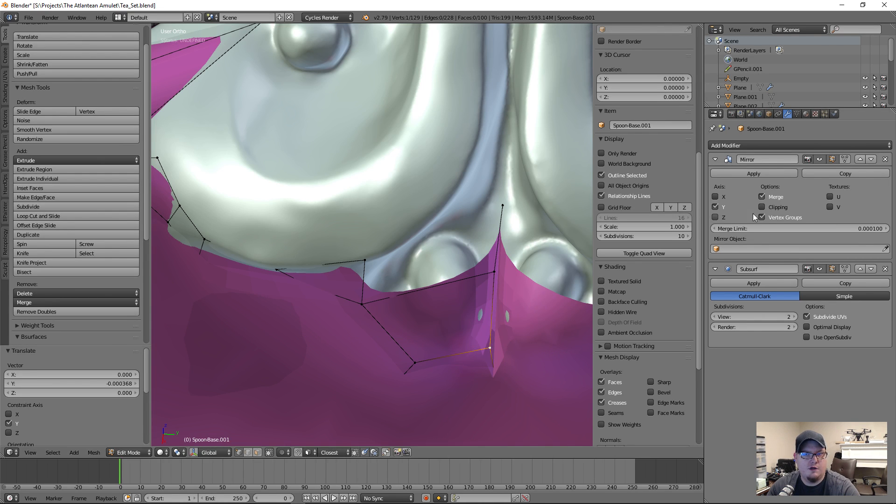
# - Enable Clipping on the Mirror modifier and reposition the open-edge vertex just below the lobe's lower edge
pyautogui.scroll(-3, 448, 341)
pyautogui.moveTo(448, 341); pyautogui.dragTo(413, 306, button='middle')
pyautogui.scroll(3, 467, 337)
pyautogui.scroll(2, 501, 330)
pyautogui.moveTo(500, 308); pyautogui.dragTo(402, 282, button='middle')
pyautogui.press('g')
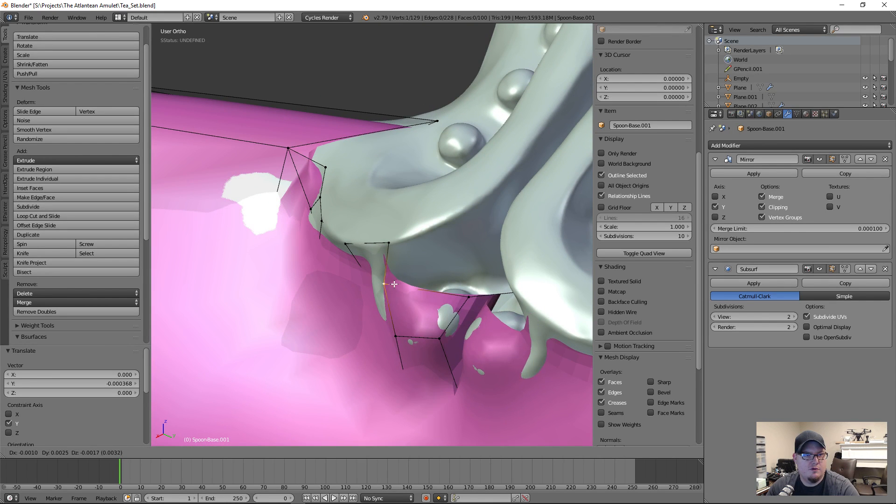
pyautogui.click(393, 282)
# - Extrude that vertex toward the mirror centre line and fill a face with the adjacent retopology vertices
pyautogui.press('e')
pyautogui.click(498, 279)
pyautogui.moveTo(497, 278); pyautogui.dragTo(475, 263, button='middle')
pyautogui.keyDown('shift'); pyautogui.rightClick(432, 303); pyautogui.keyUp('shift')
pyautogui.press('f')
# - Move the new vertex near the centre line 0.006 along Z
pyautogui.rightClick(497, 285)
pyautogui.press('g')
pyautogui.press('z')
pyautogui.click(497, 283)
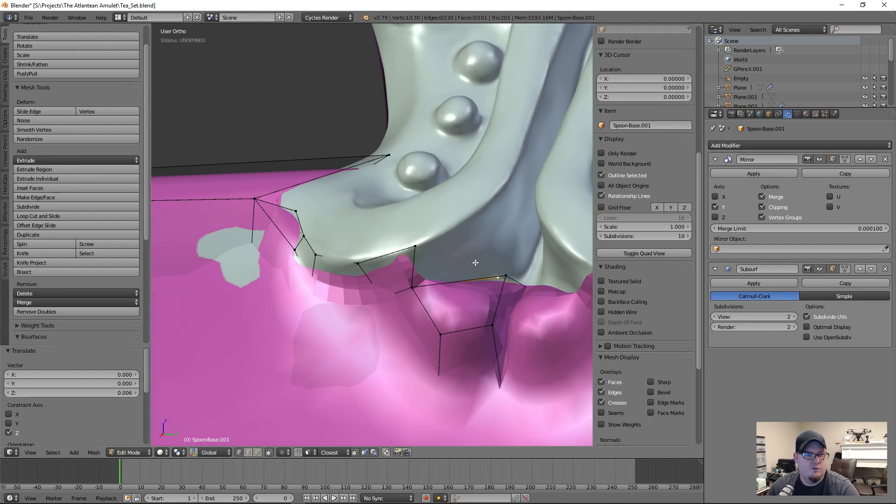
# - Extrude the vertex up into the central groove and fill a face against the lobe's lower edge
pyautogui.press('e')
pyautogui.click(452, 203)
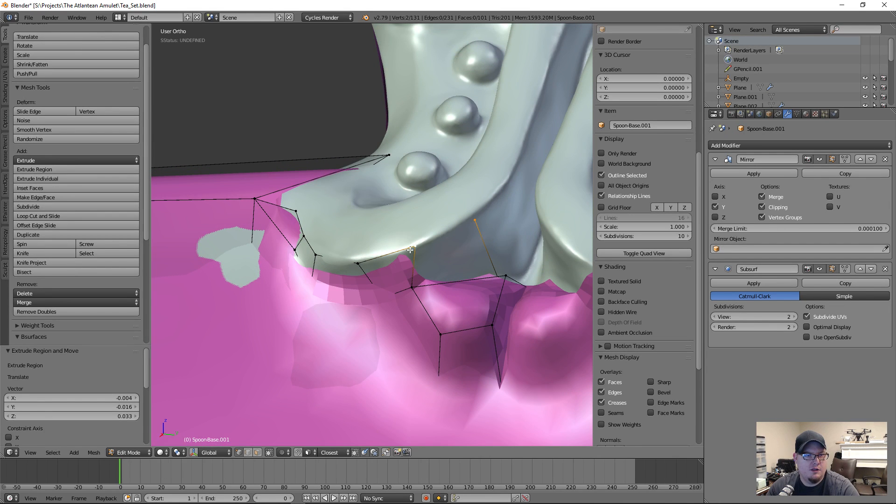
pyautogui.press('f')
# - Select the three-vertex edge path at the groove's base and extrude it upward into the groove, about 0.031 along Z
pyautogui.moveTo(410, 250); pyautogui.dragTo(489, 265, button='middle')
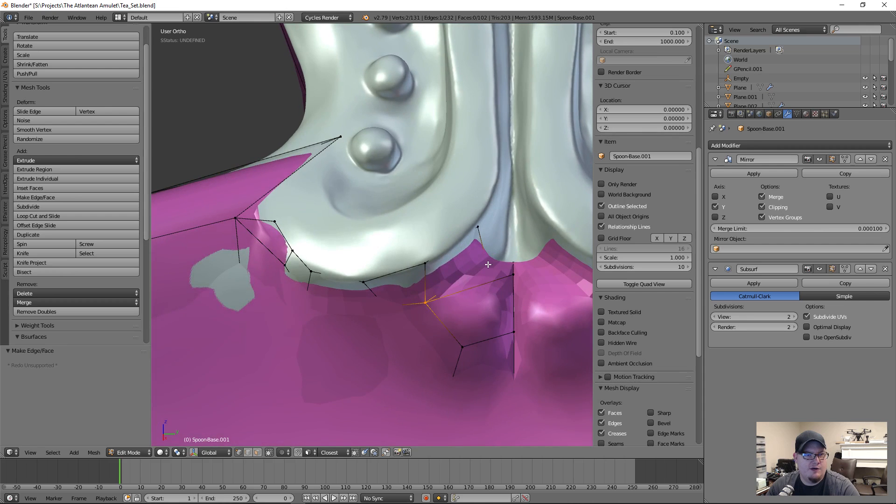
pyautogui.scroll(2, 460, 263)
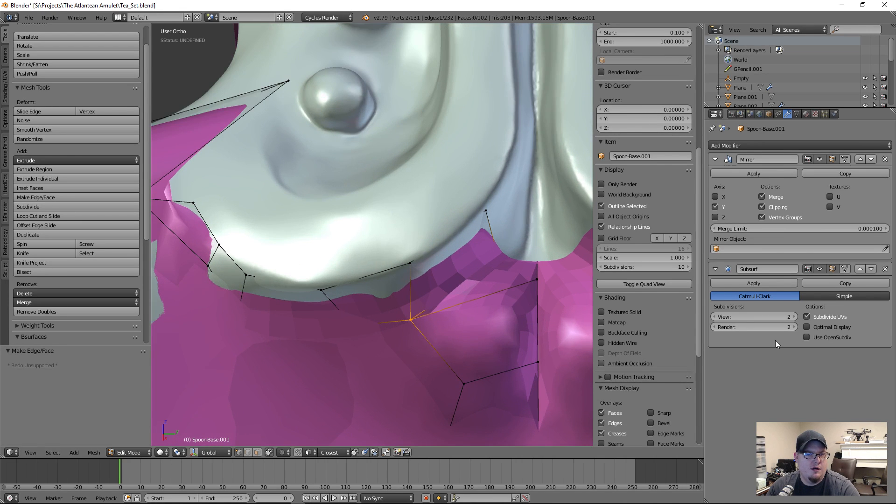
pyautogui.scroll(-2, 491, 265)
pyautogui.moveTo(508, 228); pyautogui.dragTo(401, 334, button='middle')
pyautogui.scroll(1, 457, 323)
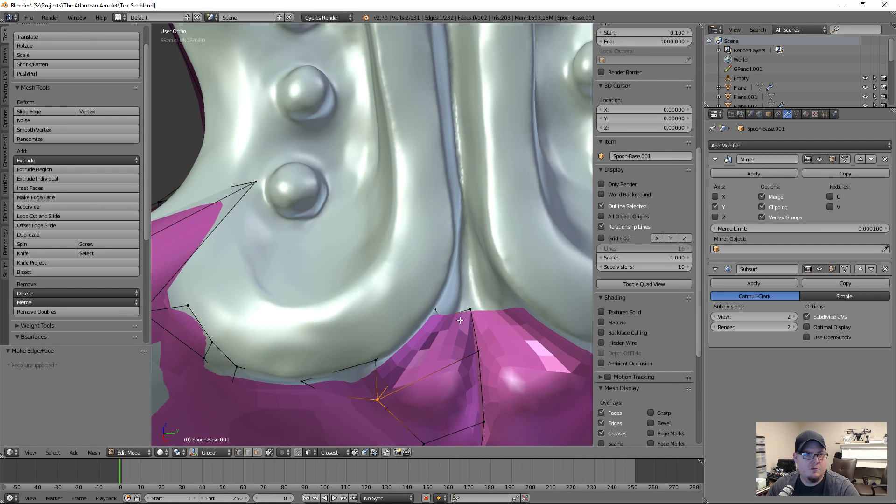
pyautogui.rightClick(448, 317)
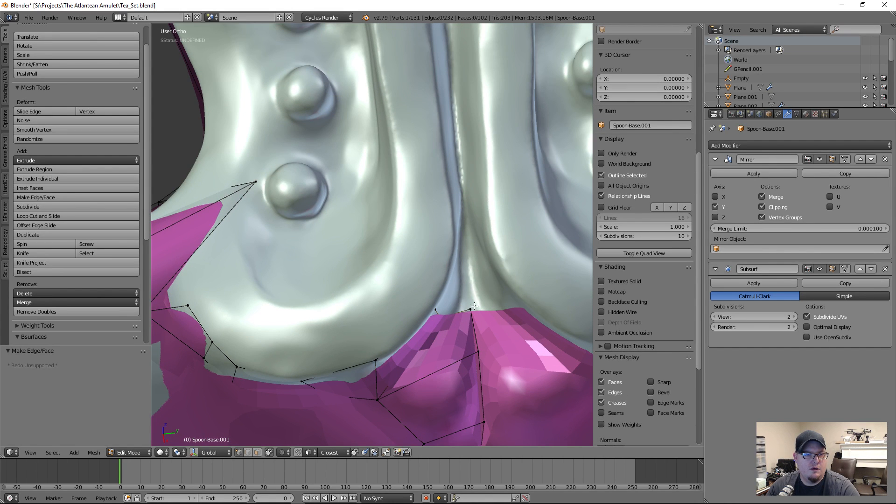
pyautogui.keyDown('ctrl'); pyautogui.rightClick(435, 306); pyautogui.keyUp('ctrl')
pyautogui.press('z')
pyautogui.moveTo(435, 306); pyautogui.dragTo(468, 299, button='middle')
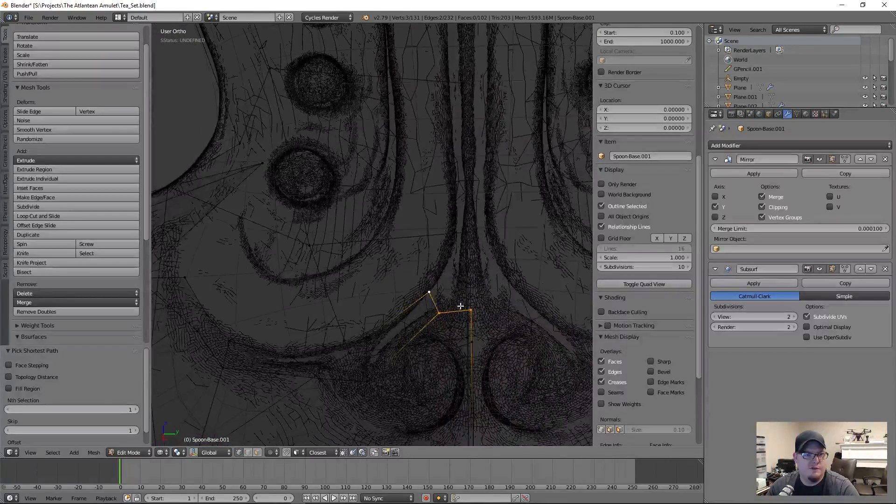
pyautogui.press('z')
pyautogui.press('e')
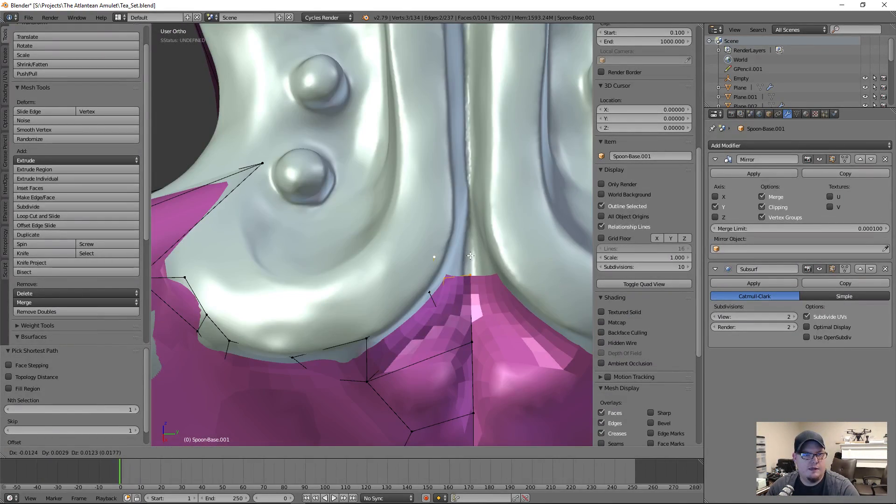
pyautogui.click(461, 204)
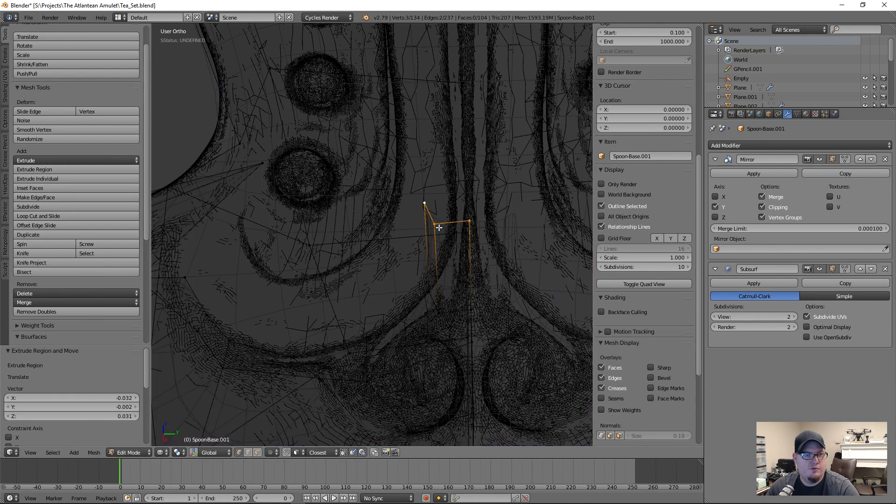
# - Move the outer vertex of the extruded groove strip inward to the lobe's edge
pyautogui.press('z')
pyautogui.rightClick(448, 226)
pyautogui.press('g')
pyautogui.click(451, 226)
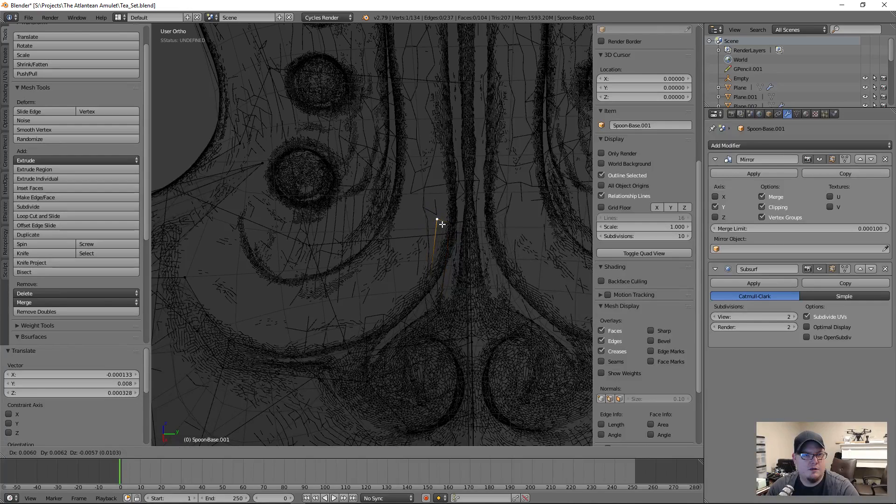
pyautogui.press('z')
pyautogui.press('g')
pyautogui.click(458, 227)
# - Vertex-slide the groove strip vertex along its edge with a factor of 0.738
pyautogui.moveTo(441, 297)
pyautogui.mouseDown(button='middle')
pyautogui.moveTo(399, 281)
pyautogui.moveTo(429, 249)
pyautogui.moveTo(494, 229)
pyautogui.moveTo(491, 284)
pyautogui.moveTo(448, 321)
pyautogui.moveTo(434, 302)
pyautogui.moveTo(460, 290)
pyautogui.mouseUp(button='middle')
pyautogui.press('z')
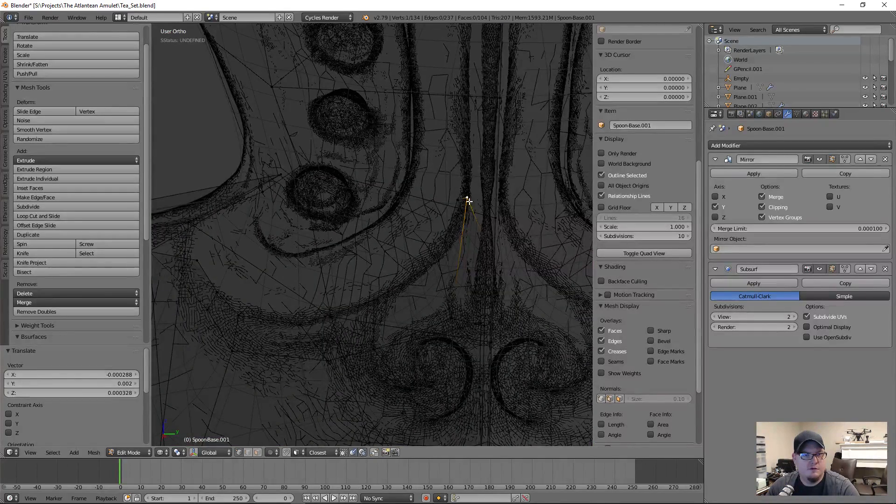
pyautogui.hotkey('shift', 'v')
pyautogui.click(486, 237)
# - Move the groove strip's upper outer vertex by about 0.001 X, 0.005 Y and -0.002 Z to meet the lobe's edge
pyautogui.press('z')
pyautogui.moveTo(485, 236); pyautogui.dragTo(471, 260, button='middle')
pyautogui.press('z')
pyautogui.rightClick(453, 206)
pyautogui.press('z')
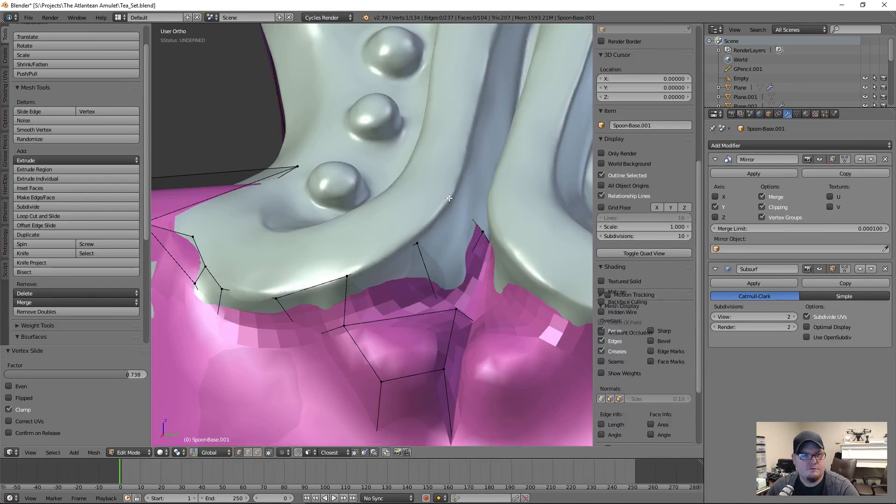
pyautogui.moveTo(449, 210); pyautogui.dragTo(464, 221, button='middle')
pyautogui.press('g')
pyautogui.click(474, 225)
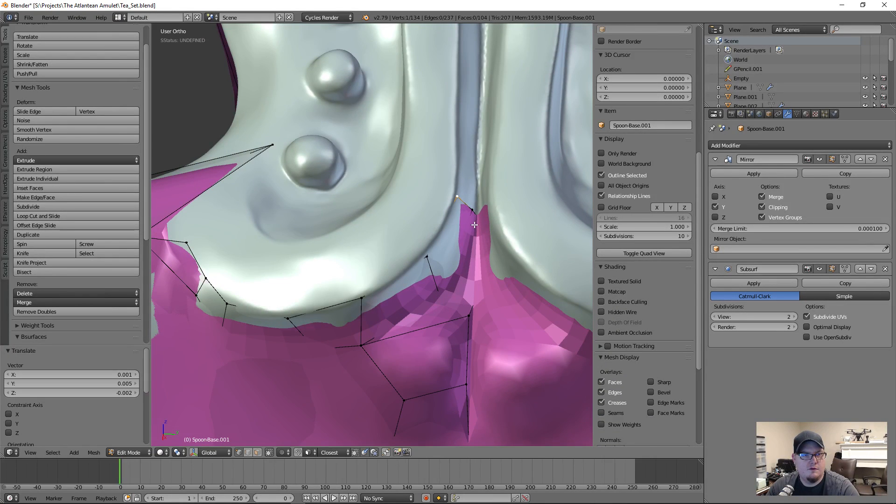
# - Shift the lower vertex on the lobe's outer edge about 0.006 along X and 0.002 along Y
pyautogui.moveTo(421, 261); pyautogui.dragTo(467, 252, button='middle')
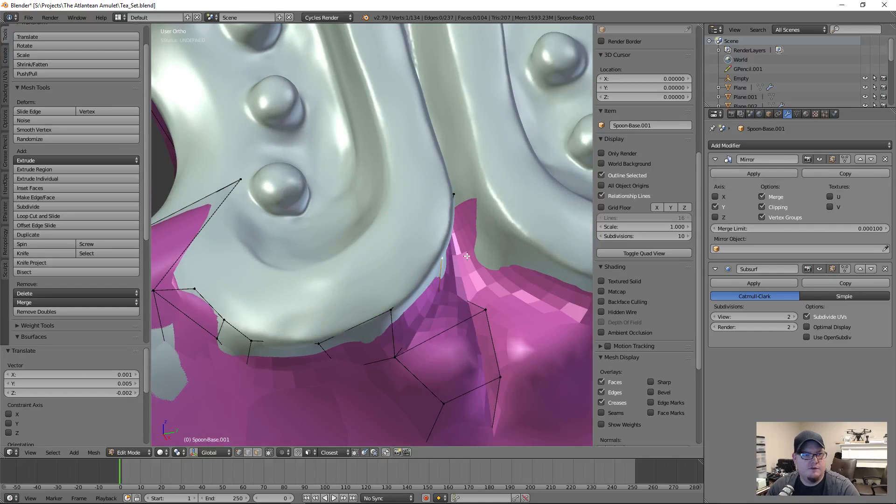
pyautogui.press('g')
pyautogui.press('x')
pyautogui.click(481, 259)
pyautogui.press('g')
pyautogui.press('y')
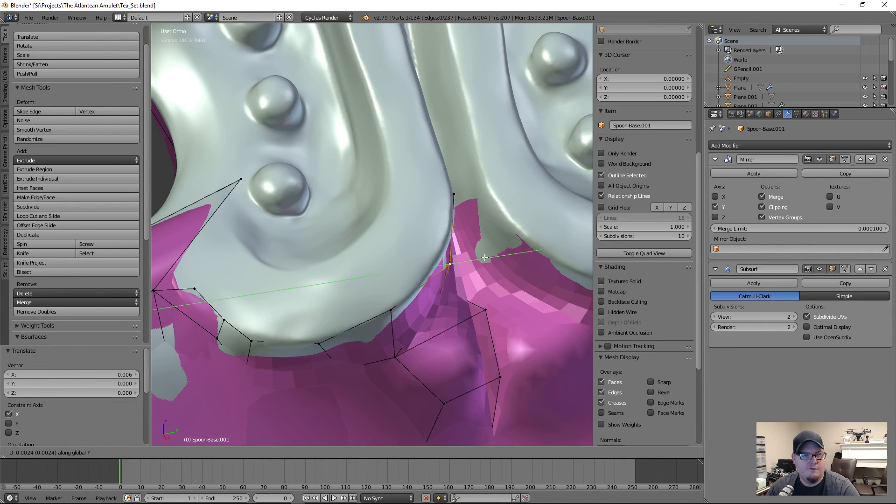
pyautogui.click(486, 257)
pyautogui.moveTo(436, 225); pyautogui.dragTo(426, 206, button='middle')
pyautogui.moveTo(461, 230); pyautogui.dragTo(503, 245, button='middle')
pyautogui.press('y')
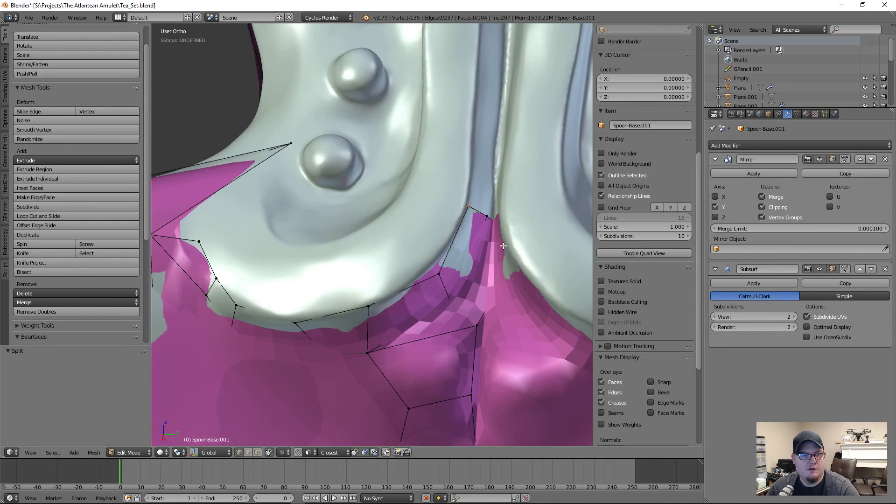
pyautogui.press('x')
pyautogui.press('Escape')
pyautogui.press('g')
pyautogui.press('y')
pyautogui.click(531, 207)
pyautogui.press('x')
pyautogui.click(533, 206)
# - Fit the groove strip's upper outer vertex to the lobe's edge by moving it along Y and Z
pyautogui.rightClick(469, 207)
pyautogui.press('g')
pyautogui.press('y')
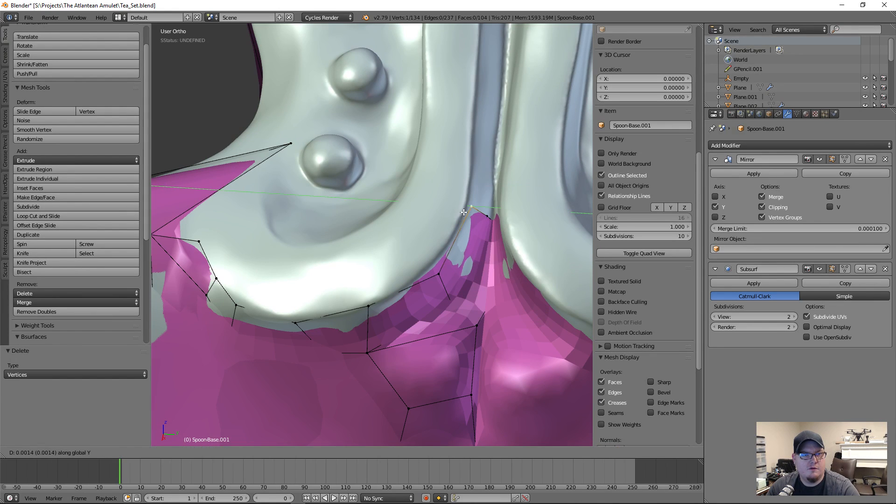
pyautogui.click(465, 213)
pyautogui.moveTo(461, 233); pyautogui.dragTo(406, 310, button='middle')
pyautogui.press('g')
pyautogui.press('z')
pyautogui.click(405, 207)
pyautogui.press('g')
pyautogui.press('y')
pyautogui.click(456, 263)
# - Extrude the upper groove vertex across the raised rim, about -0.030 along Y, and nudge it about -0.005 more in Y
pyautogui.press('e')
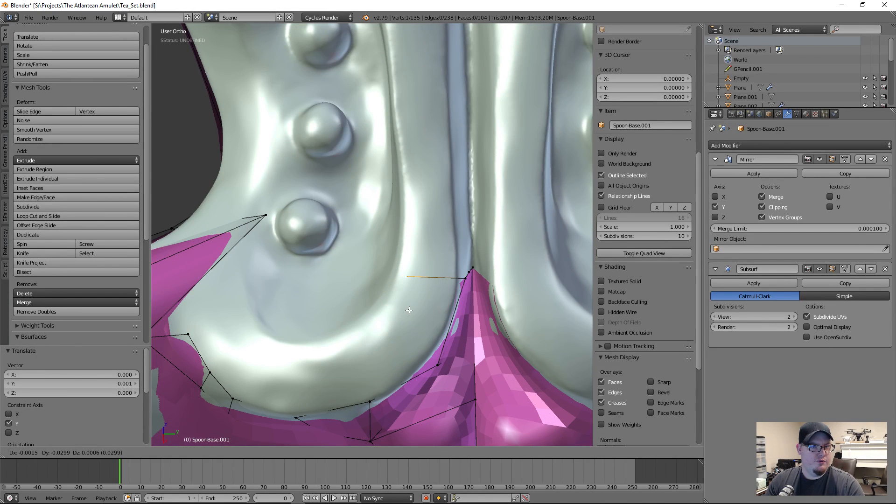
pyautogui.click(408, 310)
pyautogui.press('g')
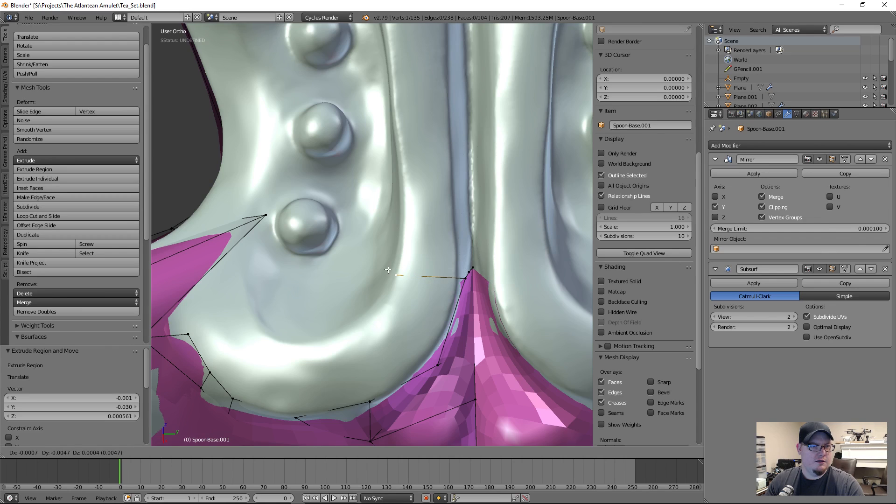
pyautogui.click(388, 270)
# - Extrude the vertex down along the rim's inner edge by about 0.018 X, -0.015 Y and -0.012 Z, and fill the rim face
pyautogui.scroll(-3, 405, 350)
pyautogui.moveTo(415, 350); pyautogui.dragTo(495, 264, button='middle')
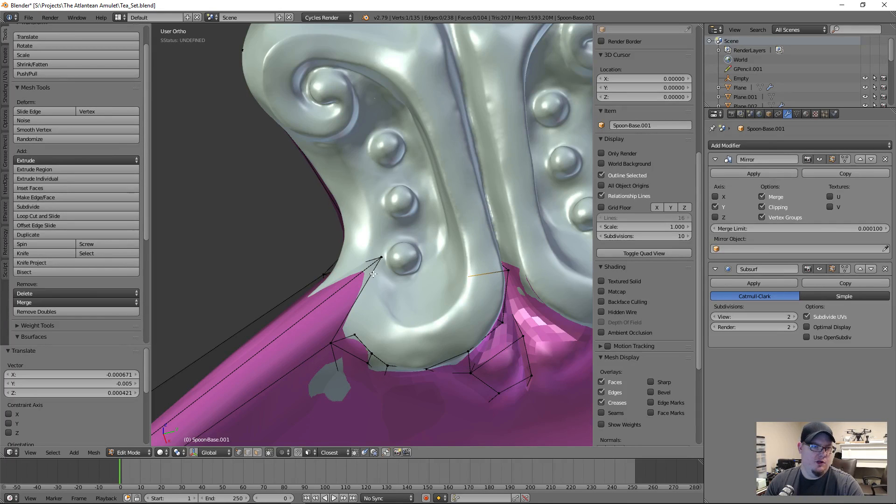
pyautogui.moveTo(373, 274); pyautogui.dragTo(406, 336, button='middle')
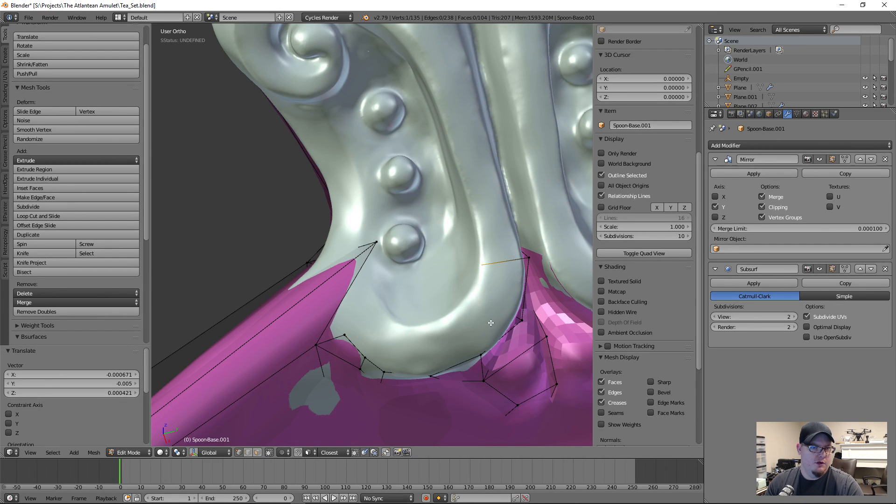
pyautogui.moveTo(491, 323); pyautogui.dragTo(479, 314, button='middle')
pyautogui.press('e')
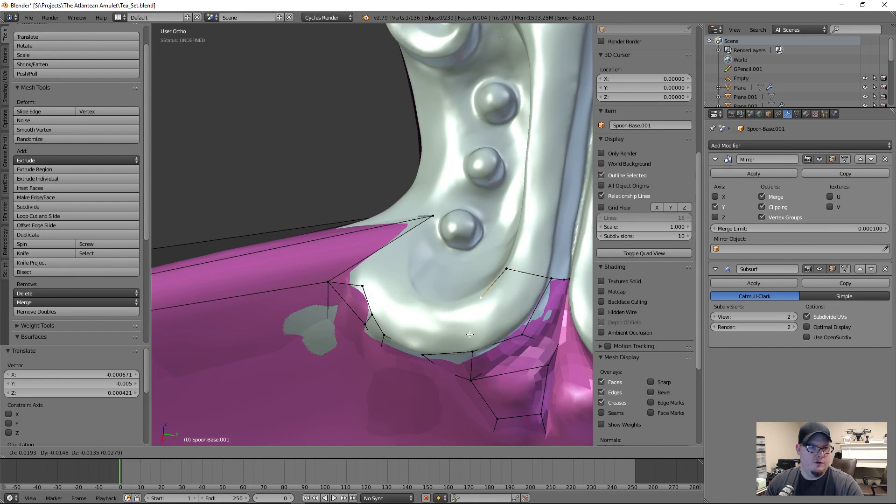
pyautogui.click(470, 331)
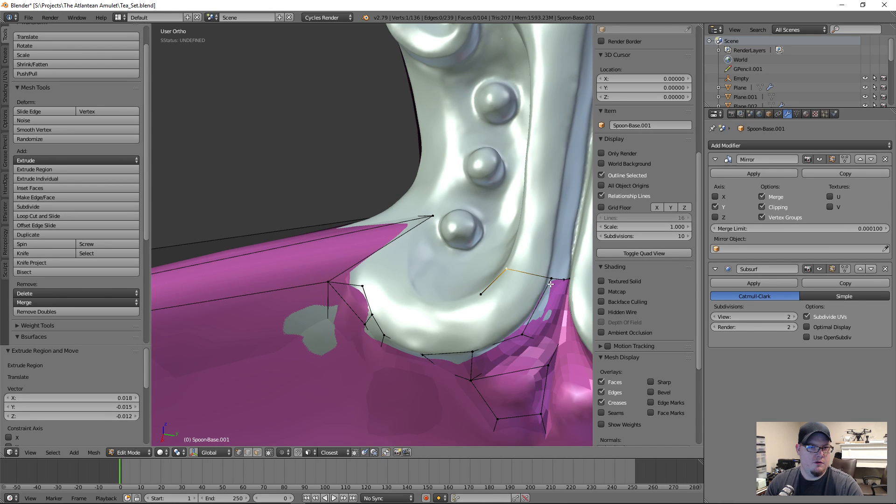
pyautogui.press('f')
# - Adjust the vertices of the new rim face along Z, using offsets of 0.006, 0.004 and 0.002
pyautogui.moveTo(483, 347); pyautogui.dragTo(487, 315, button='middle')
pyautogui.press('g')
pyautogui.press('z')
pyautogui.click(533, 315)
pyautogui.scroll(3, 289, 239)
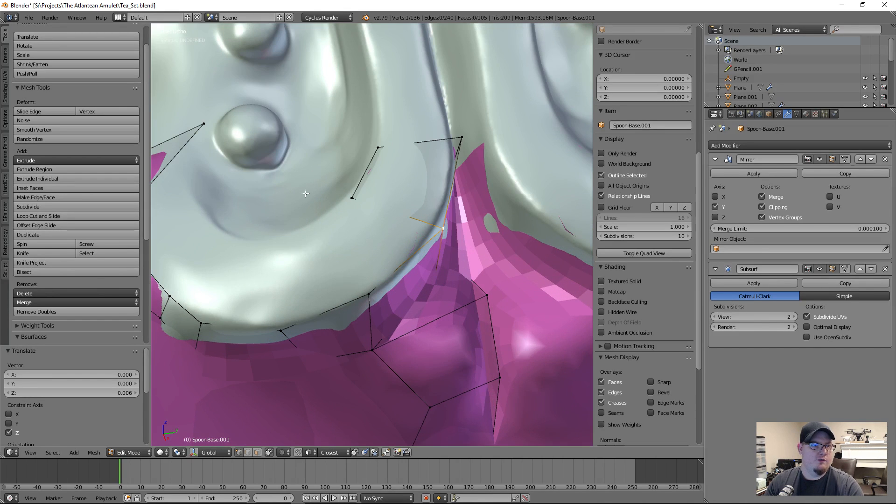
pyautogui.moveTo(330, 231); pyautogui.dragTo(345, 205, button='middle')
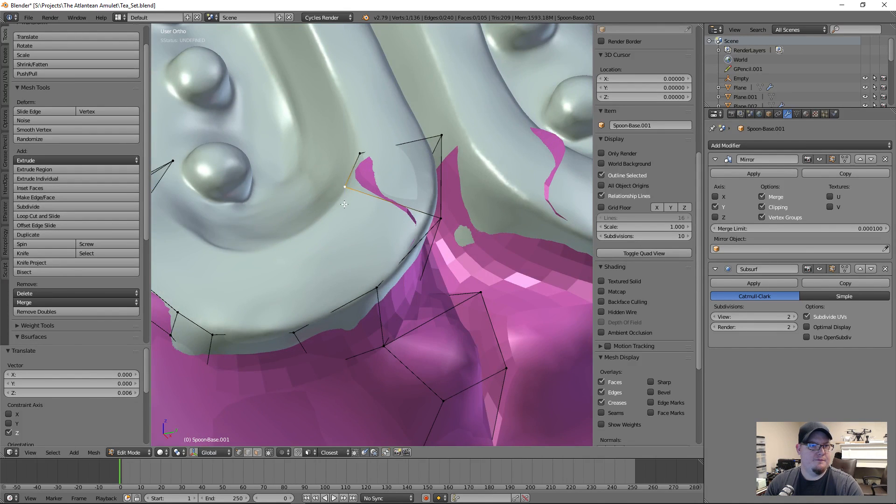
pyautogui.moveTo(355, 161); pyautogui.dragTo(355, 154, button='right')
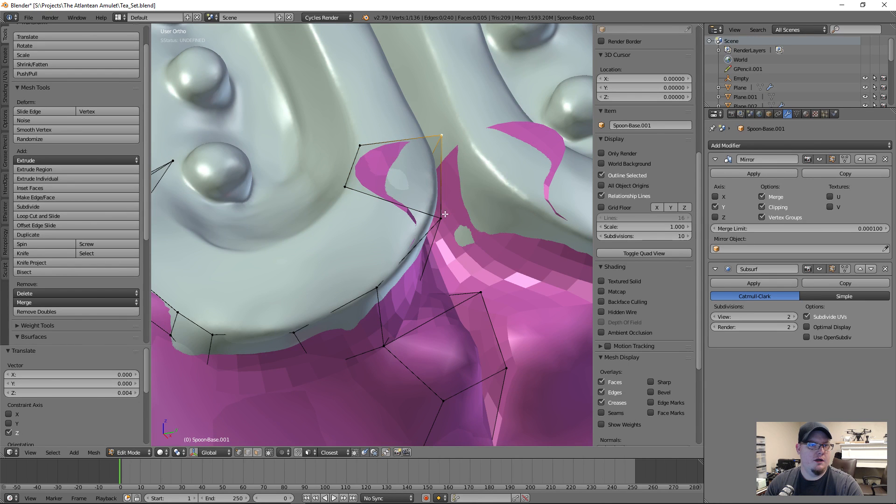
pyautogui.moveTo(447, 216); pyautogui.dragTo(354, 196, button='middle')
pyautogui.moveTo(354, 194); pyautogui.dragTo(351, 199, button='right')
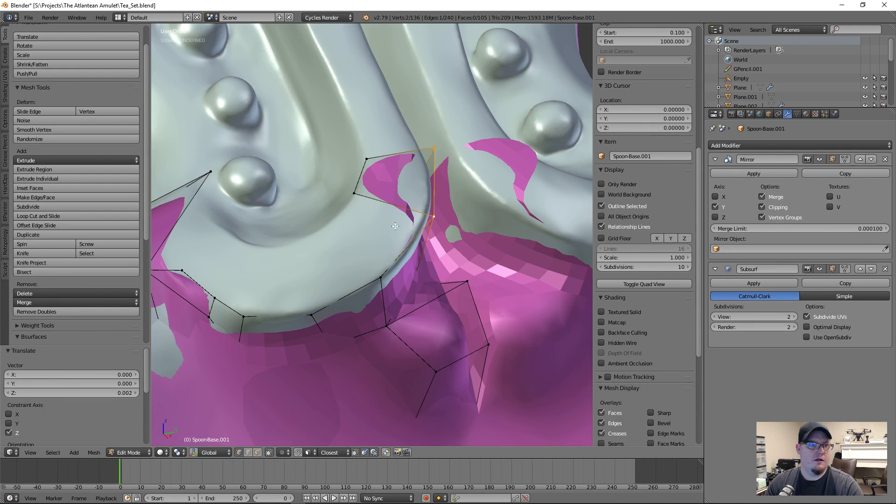
pyautogui.moveTo(351, 199); pyautogui.dragTo(324, 226, button='middle')
# - Extrude a chain of three vertices along the rim's lower inner curve and fill three faces to the outer edge
pyautogui.press('e')
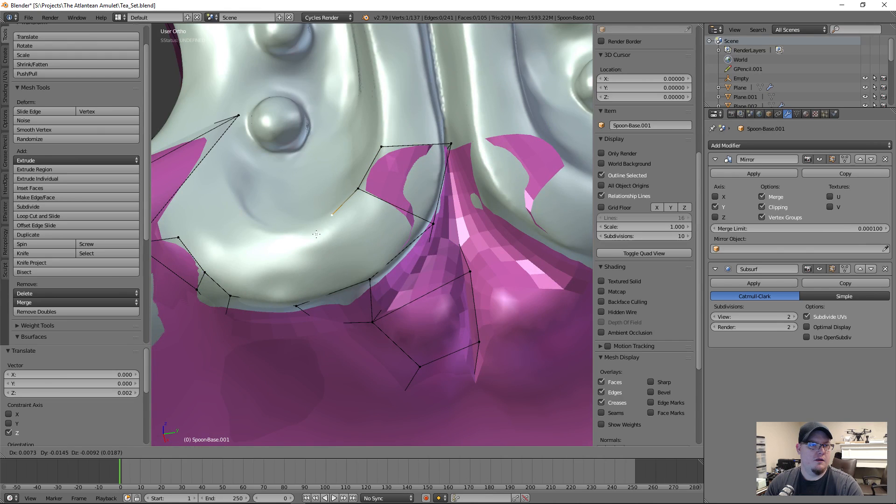
pyautogui.click(309, 239)
pyautogui.press('e')
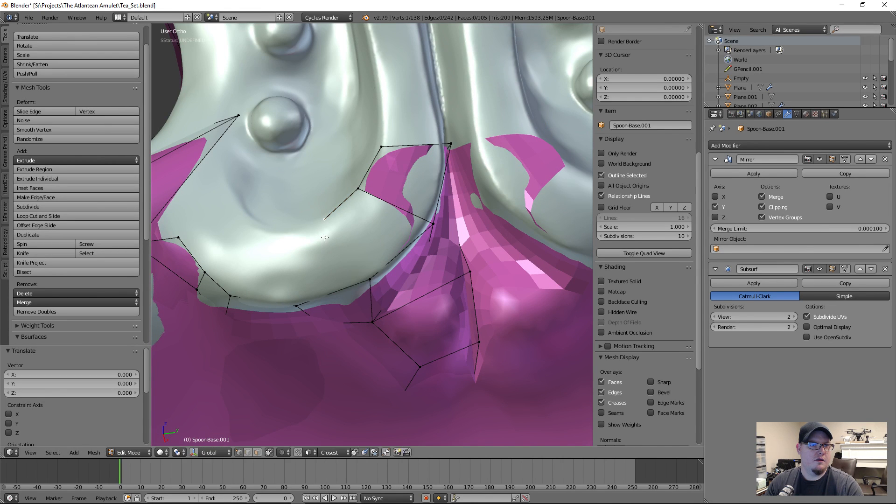
pyautogui.click(287, 253)
pyautogui.press('e')
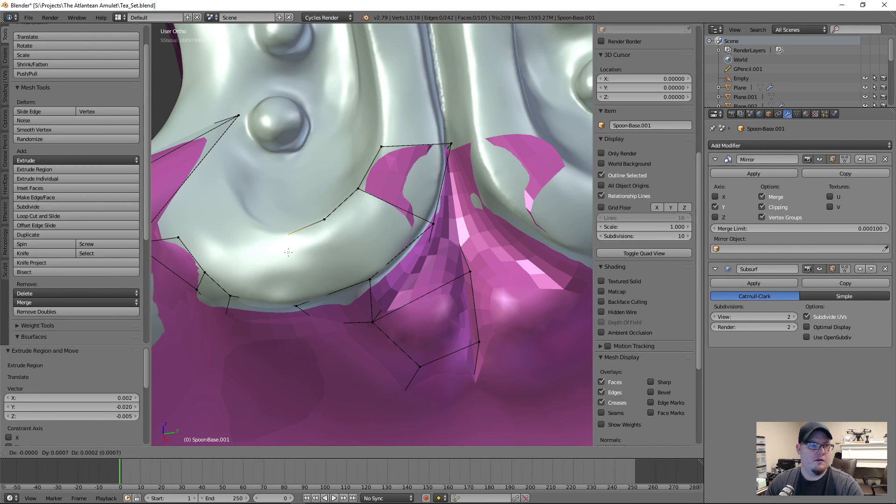
pyautogui.click(289, 253)
pyautogui.press('e')
pyautogui.click(260, 246)
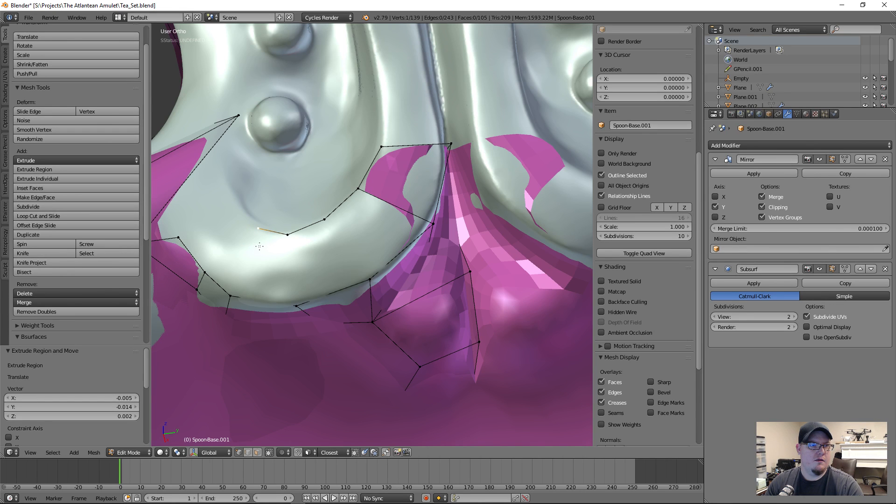
pyautogui.press('f')
# - Raise the two neighbouring vertices on the rim's lower outer edge along Z, the first by about 0.006
pyautogui.moveTo(237, 301); pyautogui.dragTo(316, 299, button='middle')
pyautogui.rightClick(316, 299)
pyautogui.press('g')
pyautogui.press('z')
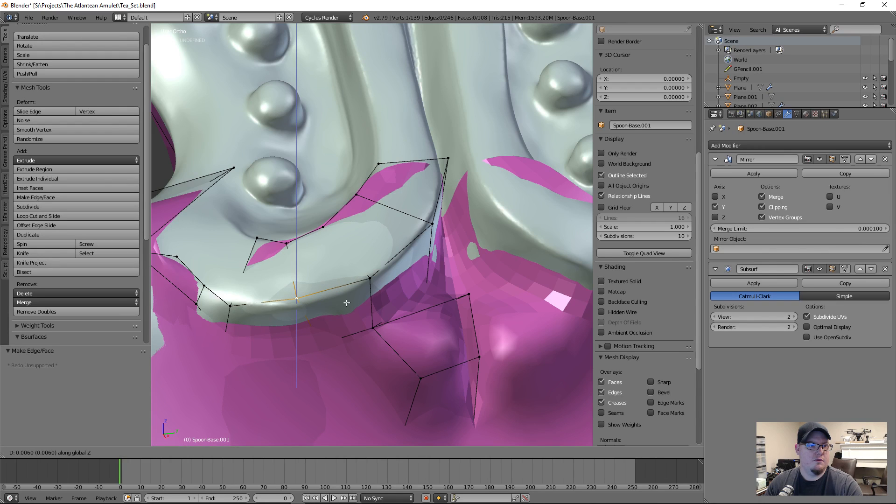
pyautogui.click(347, 302)
pyautogui.rightClick(367, 279)
pyautogui.press('g')
pyautogui.press('z')
pyautogui.click(365, 274)
# - Select both lower outer-edge vertices, shift them 0.004 along Y and fine-tune their position against the sculpted rim
pyautogui.moveTo(313, 281); pyautogui.dragTo(309, 301, button='middle')
pyautogui.keyDown('shift'); pyautogui.rightClick(309, 300); pyautogui.keyUp('shift')
pyautogui.press('g')
pyautogui.press('y')
pyautogui.click(321, 309)
pyautogui.press('g')
pyautogui.press('x')
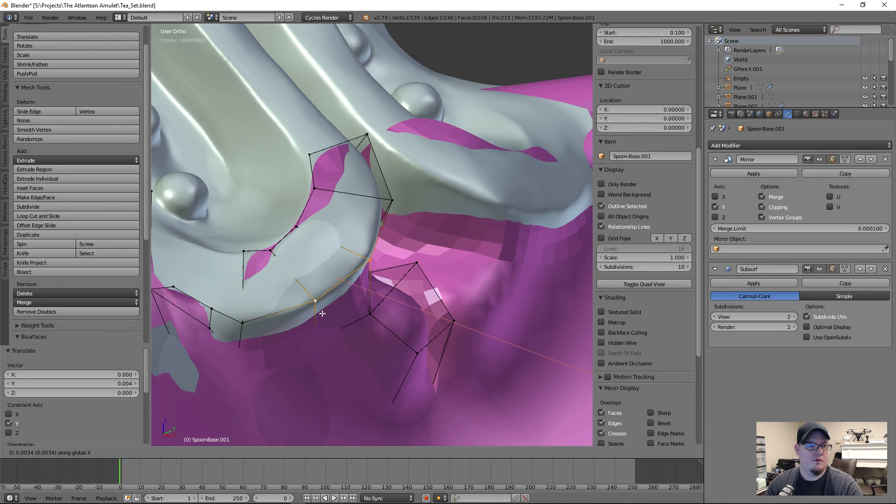
pyautogui.press('z')
pyautogui.click(324, 313)
# - Adjust the vertex at the lobe's outer end along Z and vertex-slide it with a factor of 0.031
pyautogui.moveTo(324, 313); pyautogui.dragTo(290, 293, button='middle')
pyautogui.rightClick(295, 283)
pyautogui.press('g')
pyautogui.press('z')
pyautogui.click(301, 289)
pyautogui.moveTo(376, 261); pyautogui.dragTo(369, 302, button='middle')
pyautogui.hotkey('shift', 'v')
pyautogui.click(364, 303)
pyautogui.moveTo(294, 304); pyautogui.dragTo(350, 306, button='middle')
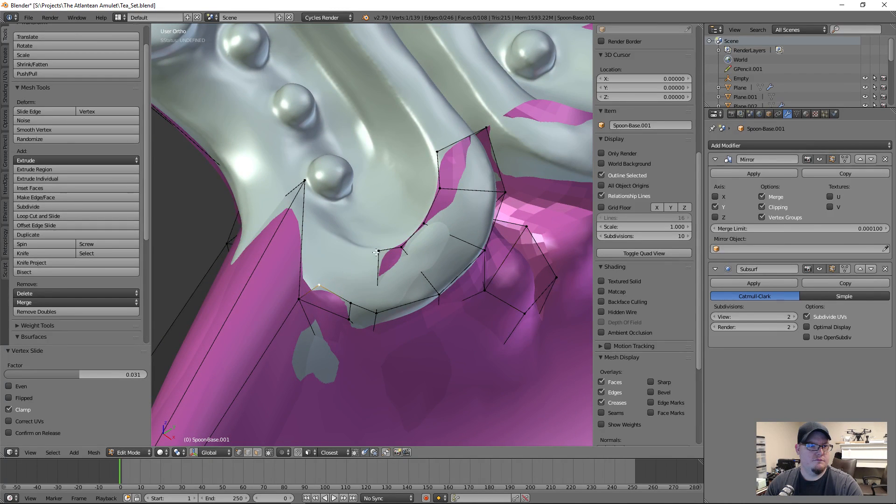
# - Fill the face at the lobe's outer end and fit its two end vertices to the sculpted rim with a small move and vertex slide
pyautogui.press('f')
pyautogui.moveTo(378, 265); pyautogui.dragTo(350, 298, button='middle')
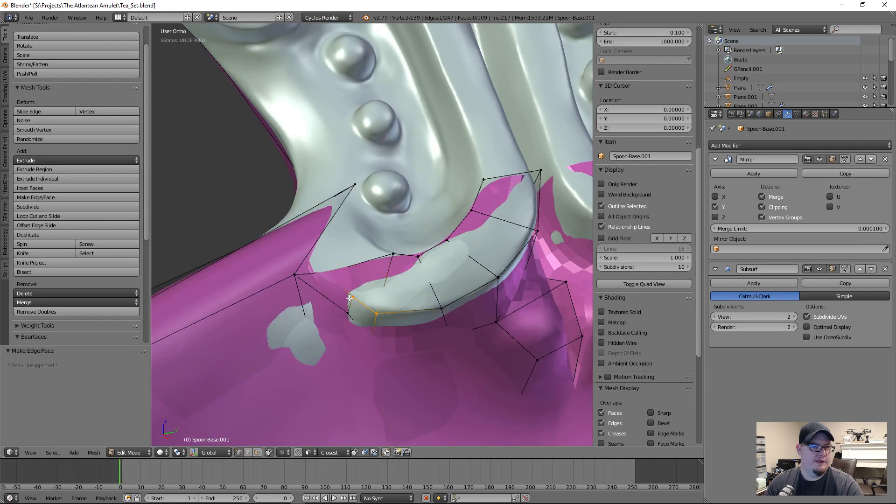
pyautogui.moveTo(351, 316); pyautogui.dragTo(348, 315, button='right')
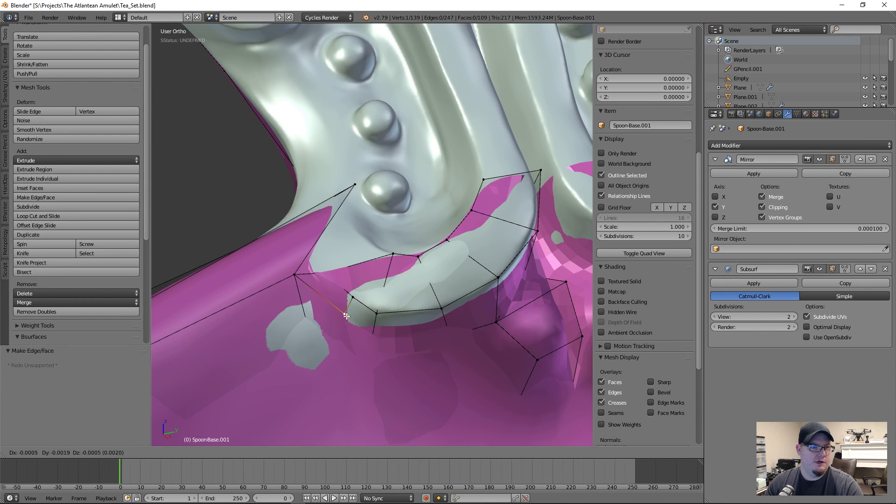
pyautogui.hotkey('shift', 'v')
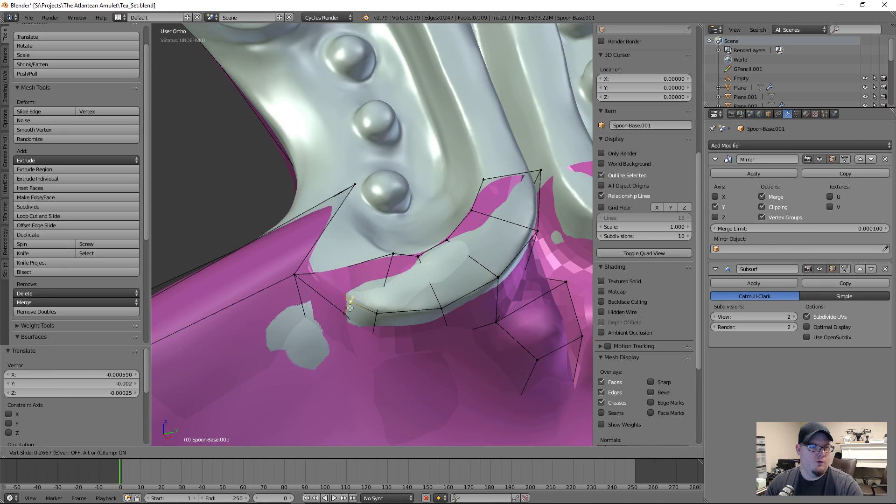
pyautogui.click(368, 290)
# - Fit the neighbouring lower outer-edge vertex to the rim, shifting it about -0.004 along Y and 0.004 along X
pyautogui.moveTo(380, 311); pyautogui.dragTo(388, 308, button='right')
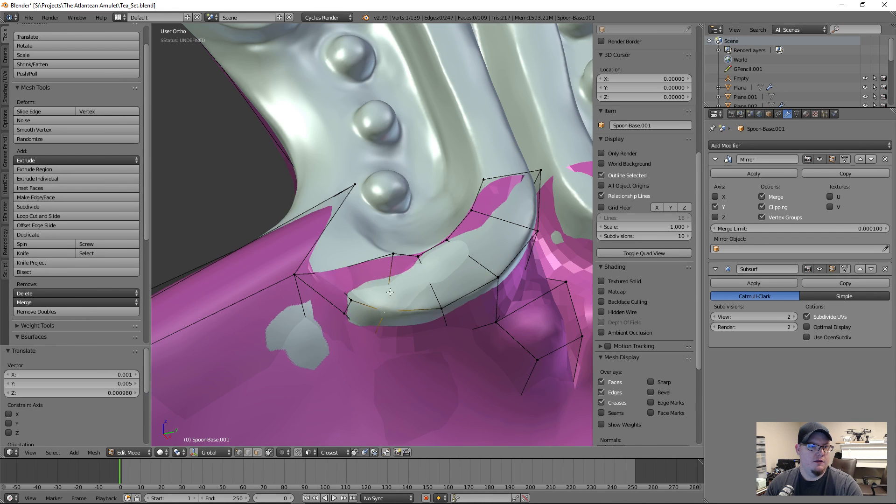
pyautogui.moveTo(388, 307); pyautogui.dragTo(400, 333, button='middle')
pyautogui.press('g')
pyautogui.press('y')
pyautogui.click(398, 340)
pyautogui.press('g')
pyautogui.press('x')
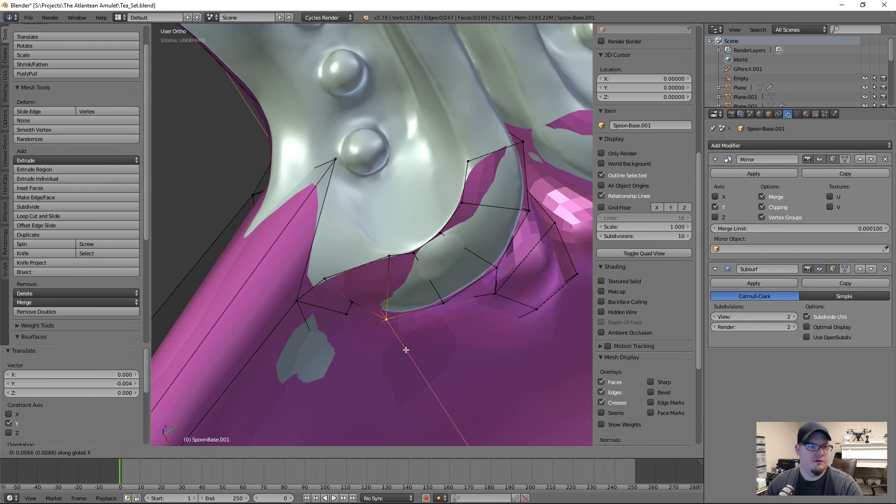
pyautogui.click(406, 346)
pyautogui.moveTo(406, 346); pyautogui.dragTo(396, 250, button='middle')
# - Examine the mesh around the lobe's outer end from several angles and check the Subsurf modifier's cage display
pyautogui.moveTo(358, 293); pyautogui.dragTo(411, 330, button='middle')
pyautogui.scroll(4, 335, 279)
pyautogui.scroll(-8, 414, 296)
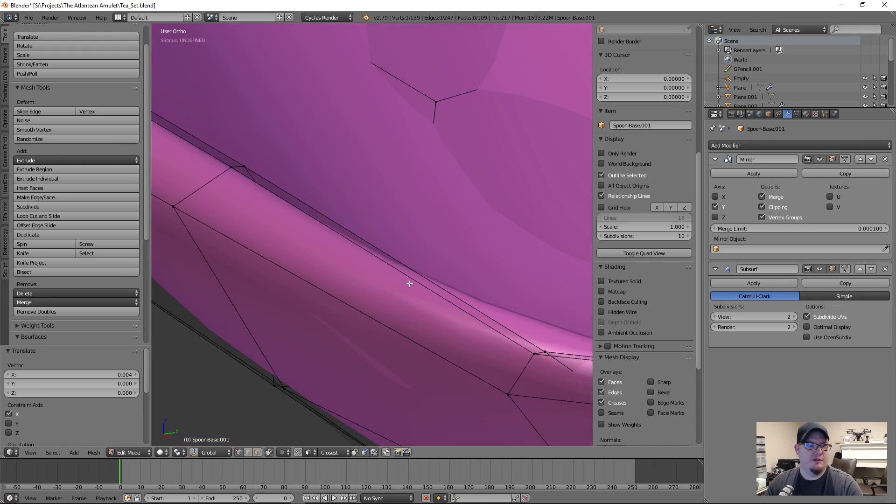
pyautogui.scroll(10, 430, 337)
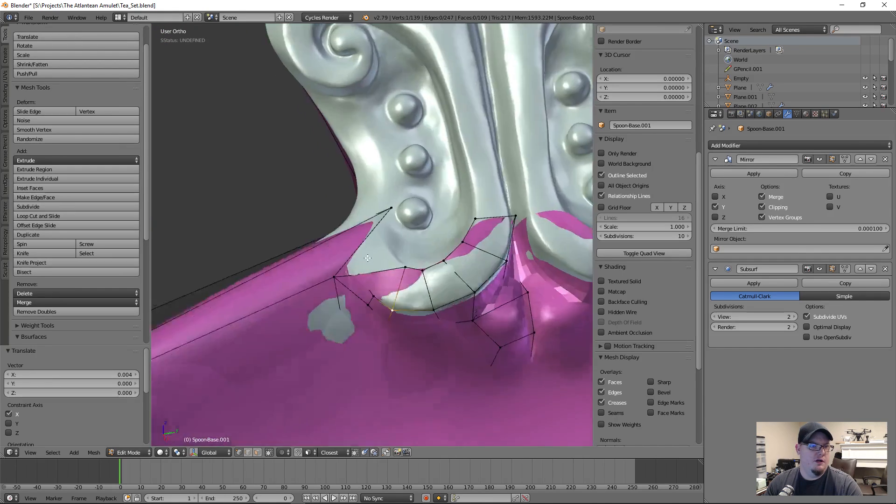
pyautogui.moveTo(368, 258); pyautogui.dragTo(416, 335, button='middle')
pyautogui.scroll(3, 314, 232)
pyautogui.scroll(3, 482, 328)
pyautogui.scroll(2, 411, 310)
pyautogui.scroll(-2, 411, 310)
pyautogui.scroll(-2, 387, 289)
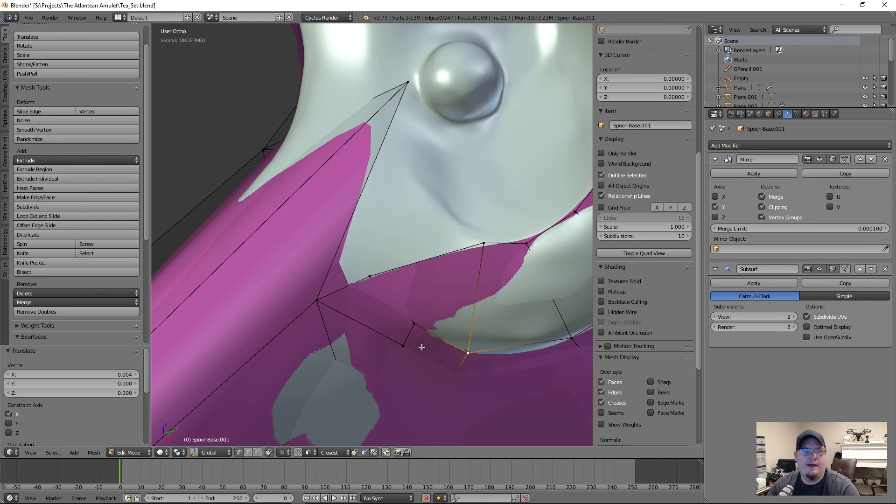
pyautogui.click(845, 269)
pyautogui.click(844, 269)
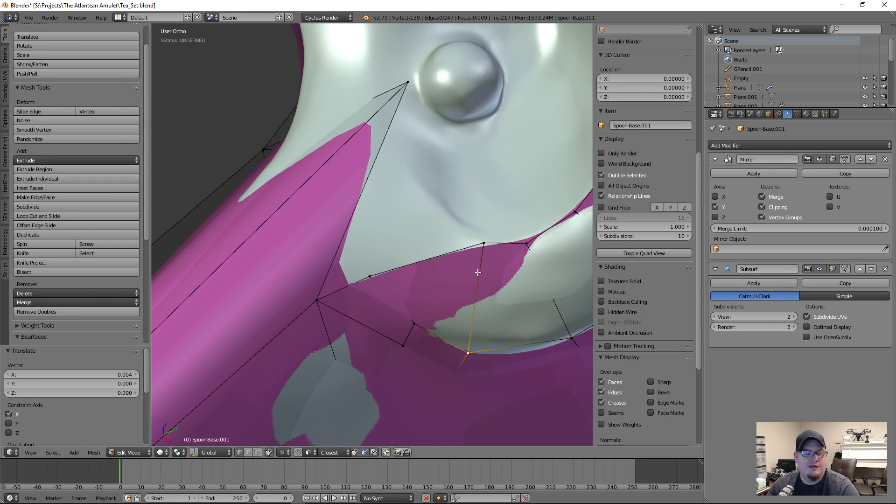
# - Move the vertex near the outer end of the lobe's inner curve by about 0.011 along Y
pyautogui.moveTo(400, 282); pyautogui.dragTo(365, 291, button='middle')
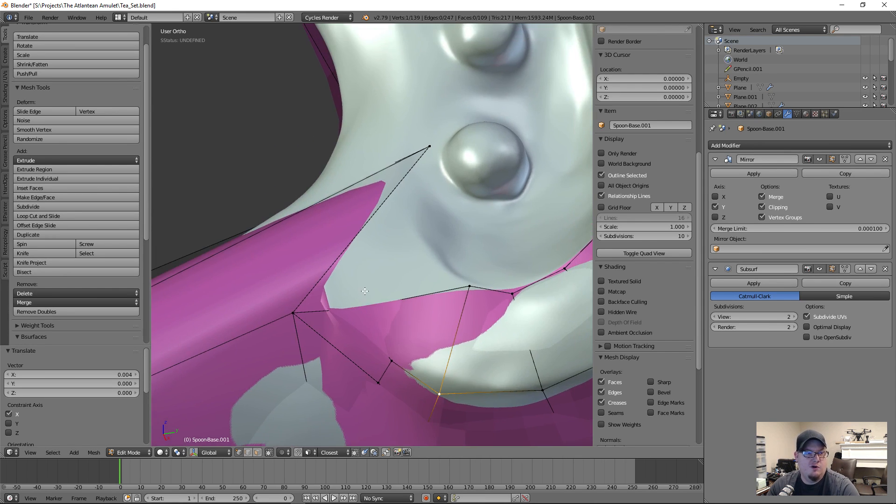
pyautogui.moveTo(415, 267); pyautogui.dragTo(410, 324, button='middle')
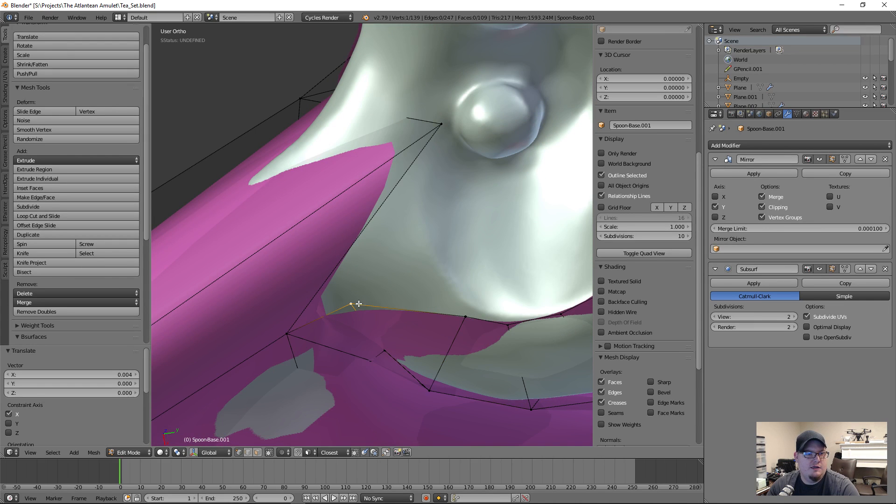
pyautogui.press('g')
pyautogui.click(395, 301)
pyautogui.moveTo(438, 316); pyautogui.dragTo(445, 294, button='middle')
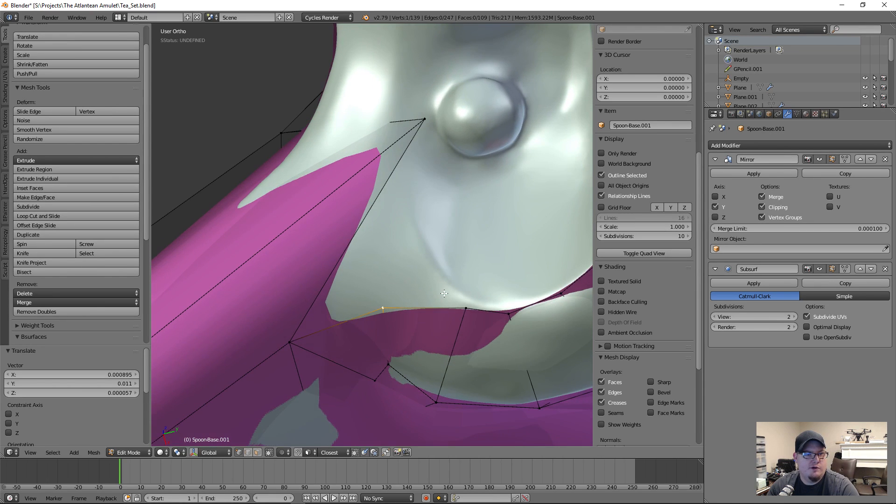
# - Adjust the corner vertex beside the lowest bead along Z and fill the face between it and the lobe's inner curve
pyautogui.rightClick(425, 120)
pyautogui.press('g')
pyautogui.press('z')
pyautogui.click(391, 155)
pyautogui.moveTo(390, 155); pyautogui.dragTo(424, 241, button='middle')
pyautogui.press('f')
# - Nudge the inner-curve vertex of the filled area by about -0.002 along X and 0.001 along Z
pyautogui.moveTo(419, 273); pyautogui.dragTo(446, 329, button='middle')
pyautogui.rightClick(387, 329)
pyautogui.press('g')
pyautogui.click(387, 327)
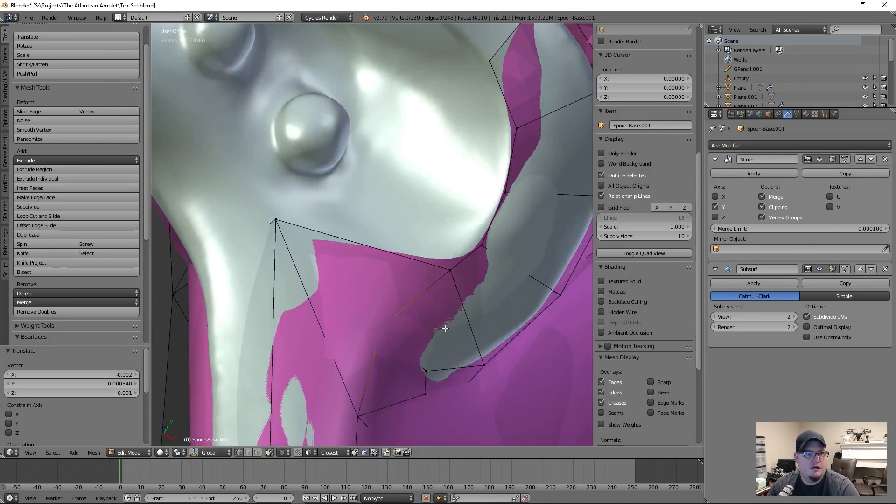
# - Raise the vertex beside the lowest bead about 0.002 and the vertex under the rim's outer side about 0.010 along Z
pyautogui.scroll(-4, 397, 265)
pyautogui.moveTo(349, 285); pyautogui.dragTo(344, 303, button='middle')
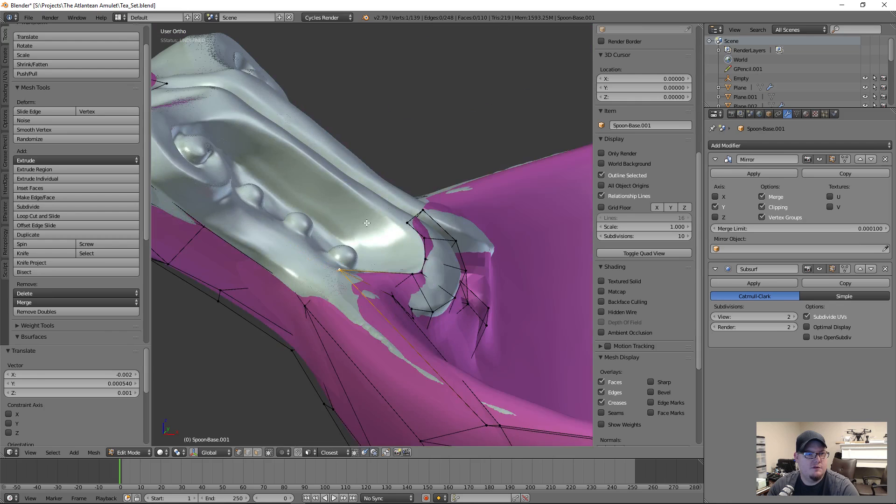
pyautogui.press('g')
pyautogui.press('z')
pyautogui.click(341, 308)
pyautogui.press('g')
pyautogui.press('z')
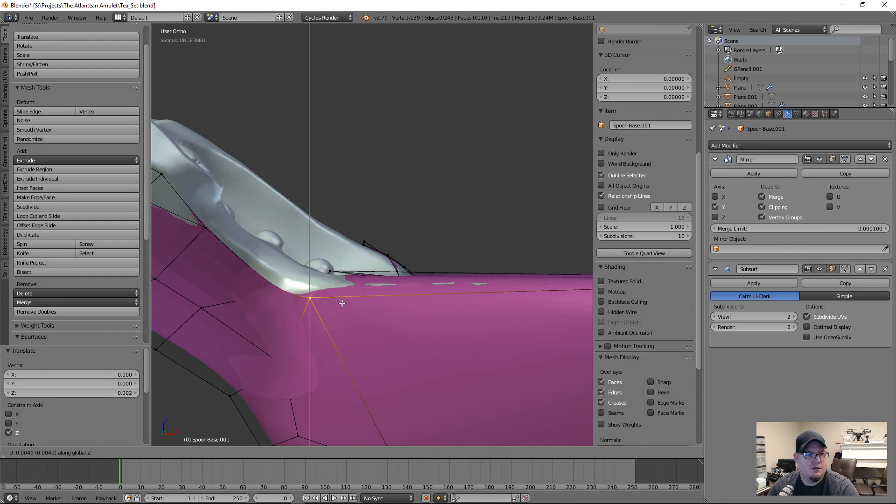
pyautogui.click(317, 318)
pyautogui.moveTo(317, 317); pyautogui.dragTo(379, 286, button='middle')
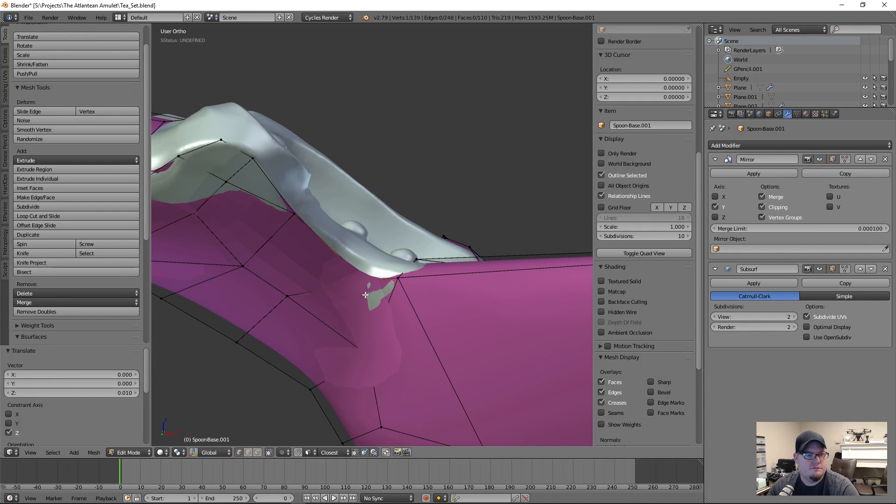
# - Vertex-slide the neighbouring vertex along the outer rim edge, finishing with a factor of 0.067
pyautogui.press('g')
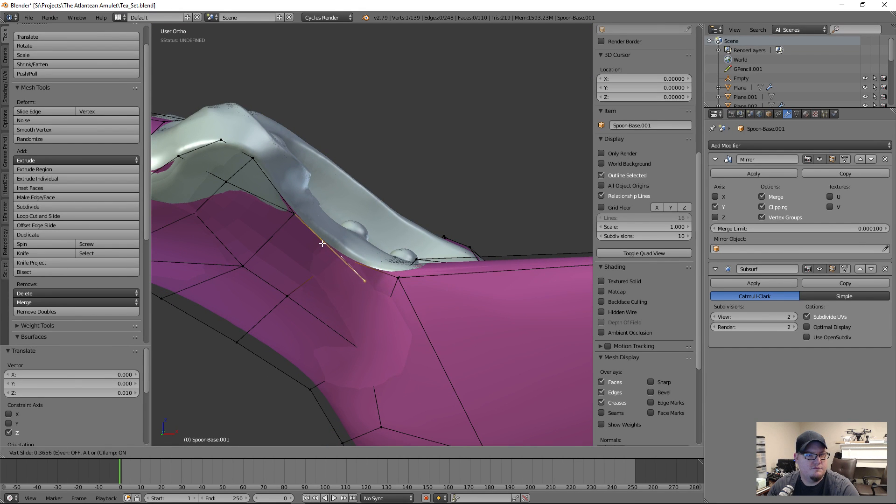
pyautogui.click(323, 244)
pyautogui.moveTo(323, 244)
pyautogui.mouseDown(button='middle')
pyautogui.moveTo(355, 266)
pyautogui.moveTo(434, 201)
pyautogui.moveTo(359, 328)
pyautogui.moveTo(294, 296)
pyautogui.moveTo(450, 240)
pyautogui.moveTo(172, 310)
pyautogui.moveTo(323, 244)
pyautogui.mouseUp(button='middle')
pyautogui.hotkey('shift', 'v')
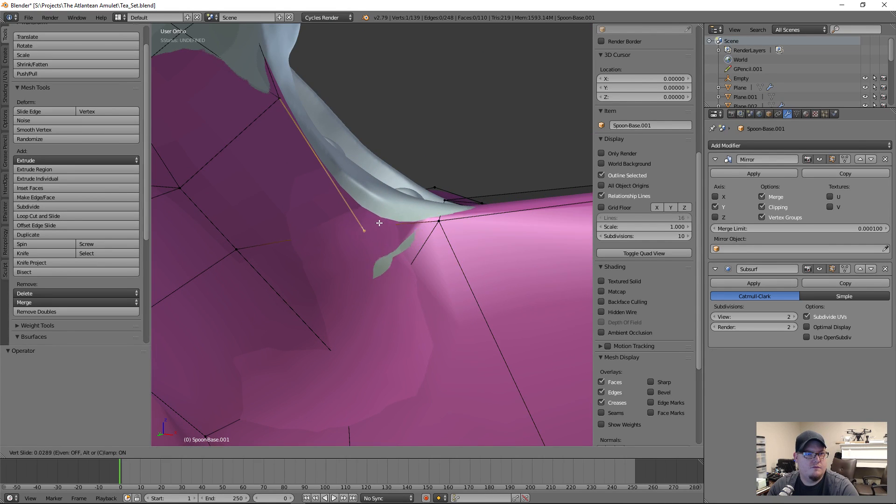
pyautogui.click(376, 260)
pyautogui.moveTo(376, 260); pyautogui.dragTo(404, 256, button='middle')
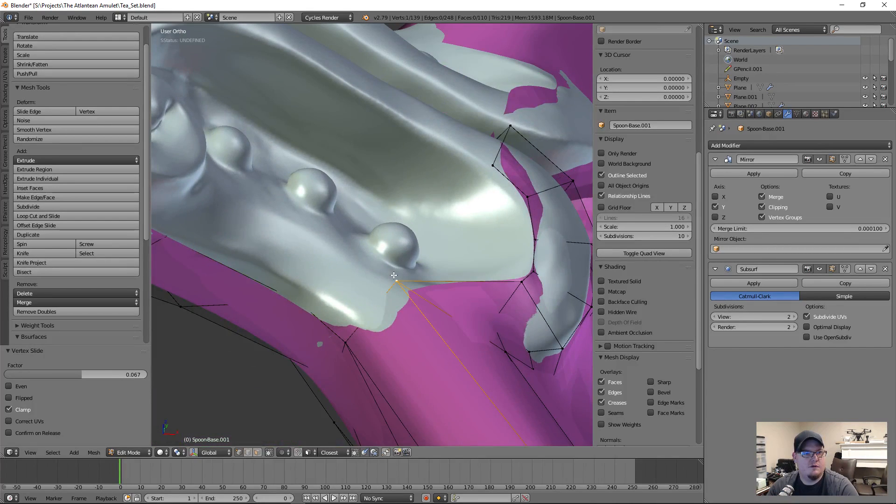
# - Extrude the vertex beside the lowest bead about 0.042 up along the bead row and fill a face to the outer rim edge
pyautogui.moveTo(348, 283); pyautogui.dragTo(333, 273, button='middle')
pyautogui.press('e')
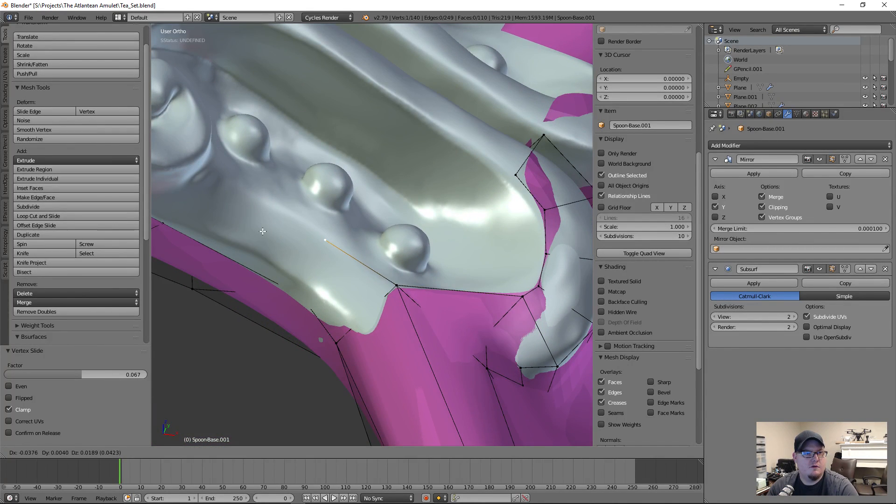
pyautogui.click(263, 231)
pyautogui.press('f')
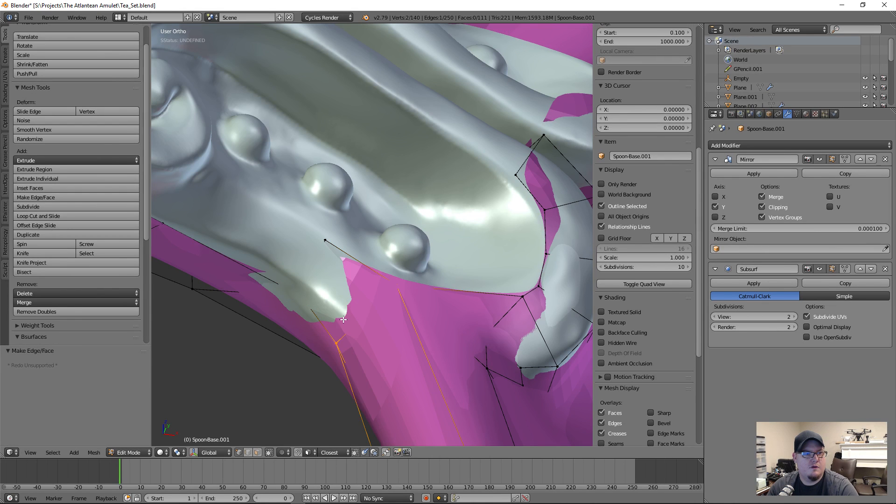
# - Extrude the bead-row vertex about 0.07 up to the underside of the scroll and fill the next face to the outer edge
pyautogui.rightClick(314, 249)
pyautogui.keyDown('shift'); pyautogui.moveTo(314, 249); pyautogui.dragTo(435, 341, button='middle'); pyautogui.keyUp('shift')
pyautogui.moveTo(435, 341); pyautogui.dragTo(373, 272, button='middle')
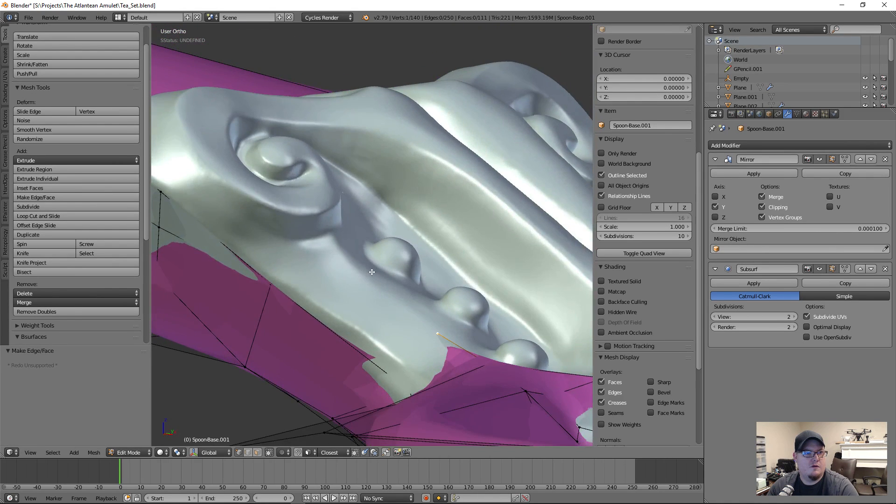
pyautogui.press('e')
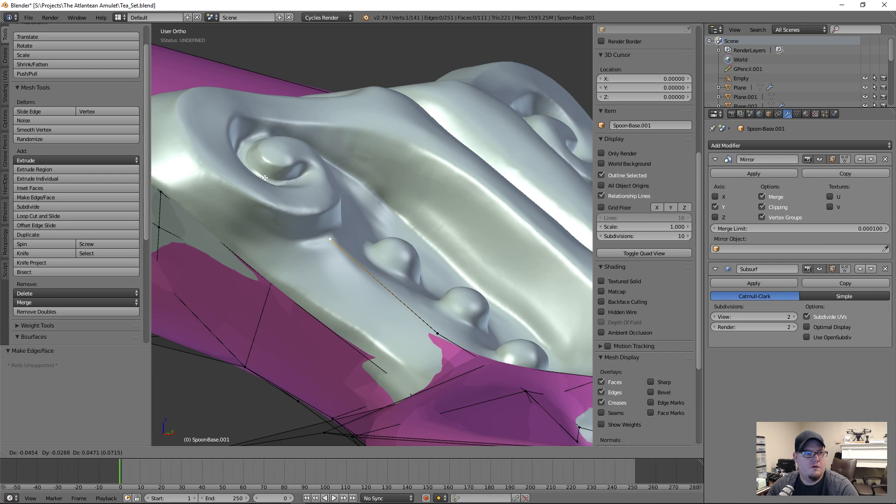
pyautogui.click(265, 179)
pyautogui.moveTo(272, 190); pyautogui.dragTo(397, 385, button='middle')
pyautogui.press('f')
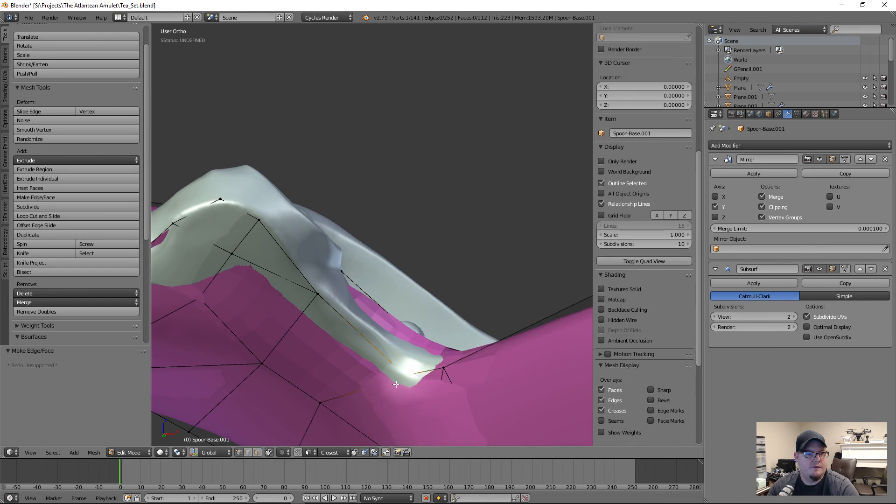
# - Fit the outer rim vertex of the bead-row strip to the sculpt by moving it along X and Y, ending with -0.011 along X
pyautogui.rightClick(401, 369)
pyautogui.press('g')
pyautogui.press('x')
pyautogui.click(423, 343)
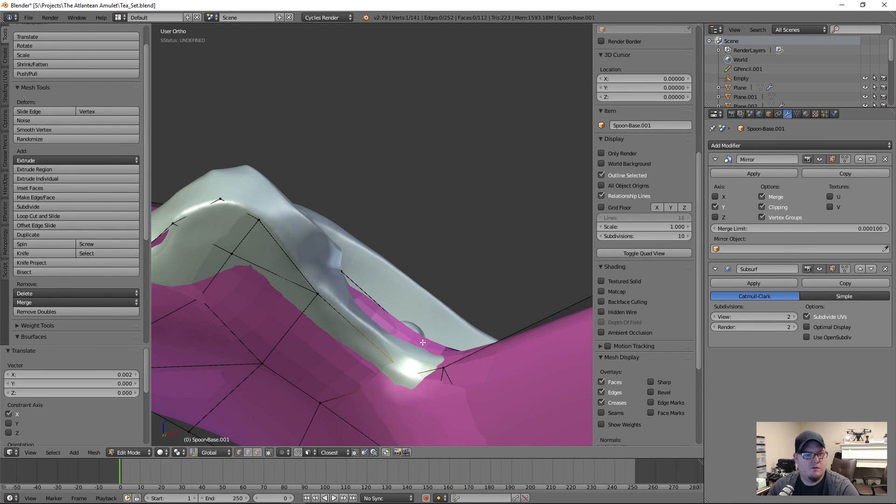
pyautogui.press('g')
pyautogui.press('y')
pyautogui.click(406, 364)
pyautogui.press('g')
pyautogui.press('x')
pyautogui.click(393, 356)
# - Extrude a vertex about 0.011 upward from the strip's inner corner onto the scroll's edge and raise it another 0.002
pyautogui.moveTo(393, 355); pyautogui.dragTo(391, 288, button='middle')
pyautogui.scroll(4, 391, 308)
pyautogui.press('e')
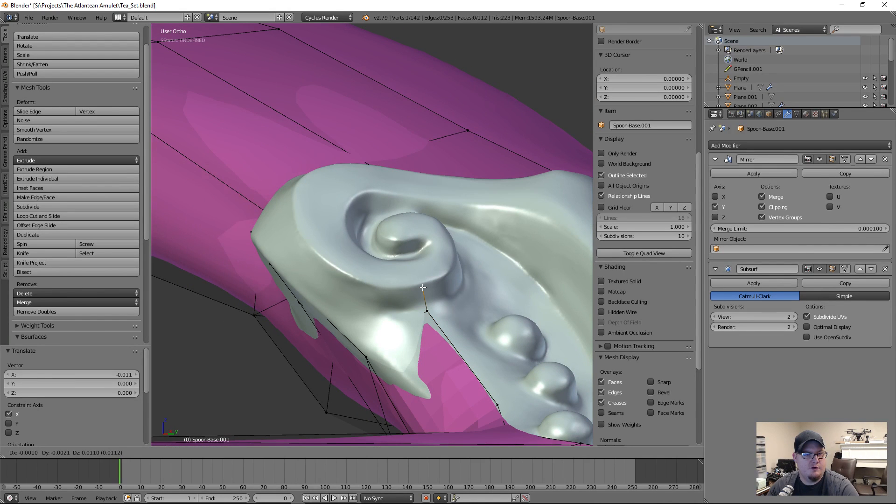
pyautogui.click(423, 285)
pyautogui.press('g')
pyautogui.click(423, 284)
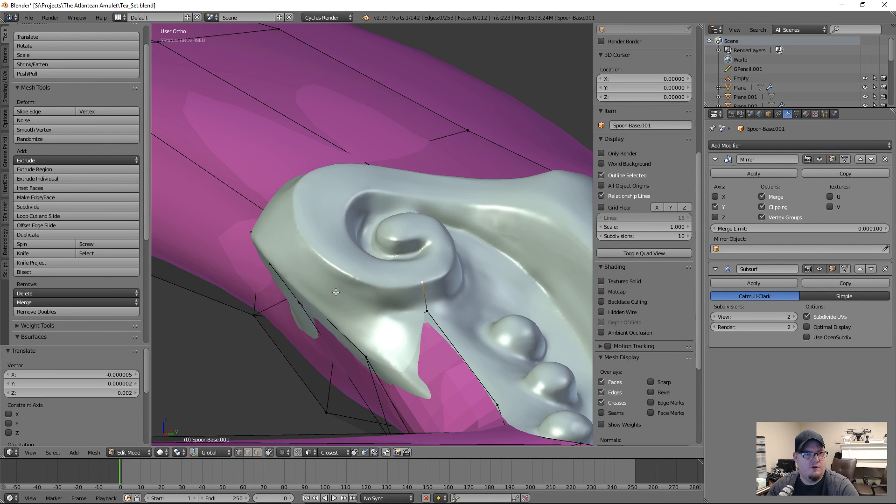
# - Extrude the strip's outer corner vertex about 0.026 upward along Z onto the side of the scroll
pyautogui.moveTo(336, 293); pyautogui.dragTo(368, 327, button='middle')
pyautogui.moveTo(426, 298); pyautogui.dragTo(410, 288, button='middle')
pyautogui.moveTo(395, 323); pyautogui.dragTo(395, 338, button='middle')
pyautogui.press('z')
pyautogui.press('z')
pyautogui.moveTo(402, 293); pyautogui.dragTo(368, 352, button='middle')
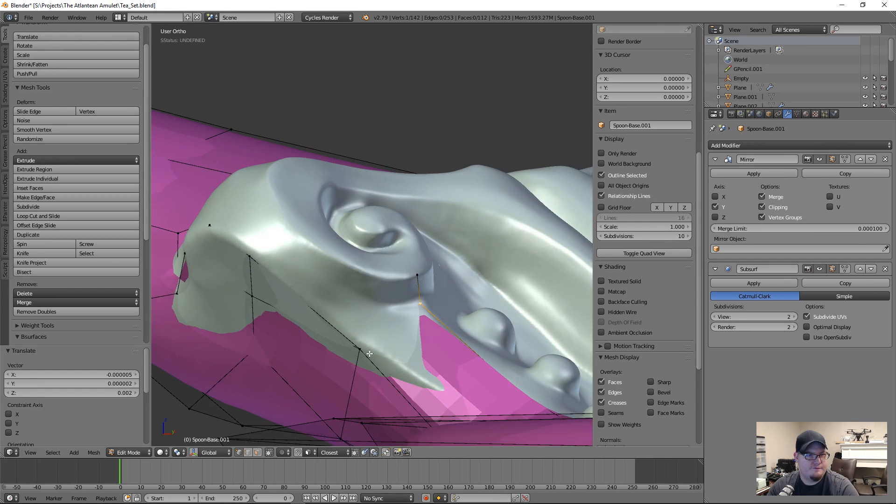
pyautogui.scroll(2, 359, 350)
pyautogui.press('e')
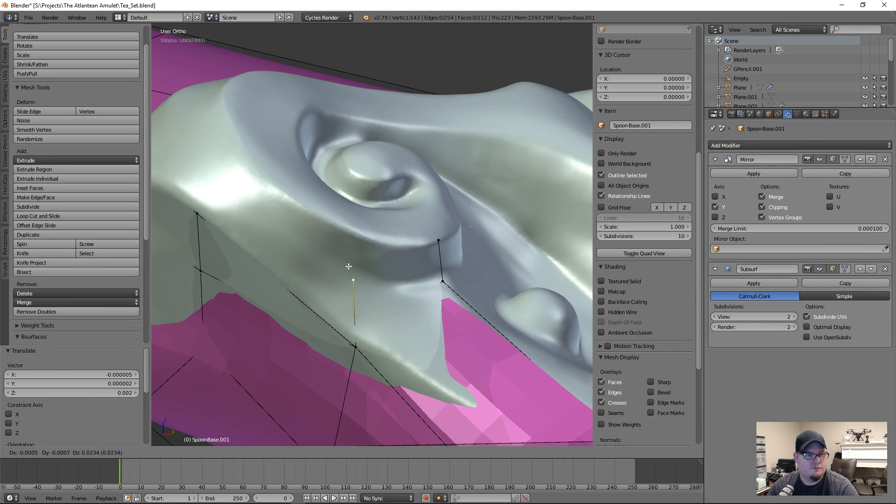
pyautogui.click(355, 257)
# - Check the extruded vertex in wireframe, move it up to the scroll's edge and fill the face beneath the scroll
pyautogui.press('z')
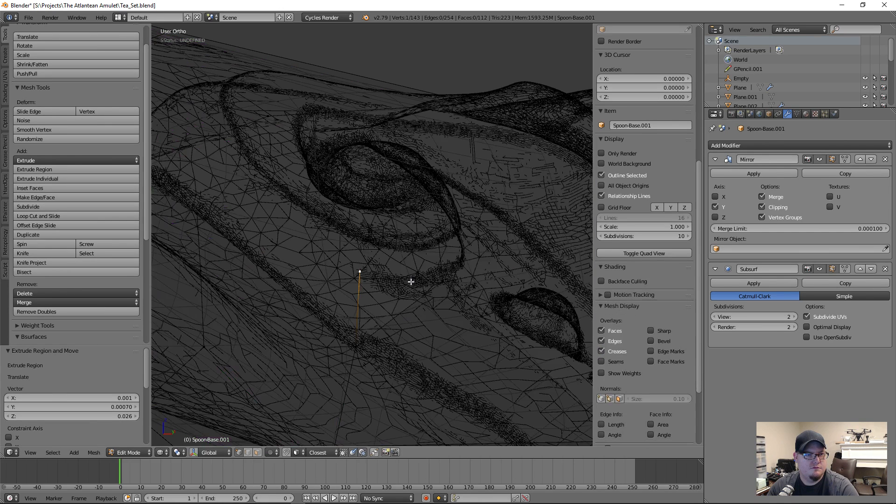
pyautogui.moveTo(412, 282)
pyautogui.mouseDown(button='middle')
pyautogui.moveTo(326, 268)
pyautogui.moveTo(364, 254)
pyautogui.moveTo(355, 252)
pyautogui.moveTo(344, 261)
pyautogui.moveTo(444, 276)
pyautogui.moveTo(387, 329)
pyautogui.moveTo(394, 318)
pyautogui.moveTo(430, 315)
pyautogui.mouseUp(button='middle')
pyautogui.press('z')
pyautogui.press('g')
pyautogui.click(366, 241)
pyautogui.keyDown('shift'); pyautogui.rightClick(435, 238); pyautogui.keyUp('shift')
pyautogui.press('f')
pyautogui.press('f')
# - Move the lower outer vertex of the face beneath the scroll by about 0.005 along Z
pyautogui.rightClick(354, 330)
pyautogui.press('g')
pyautogui.click(368, 304)
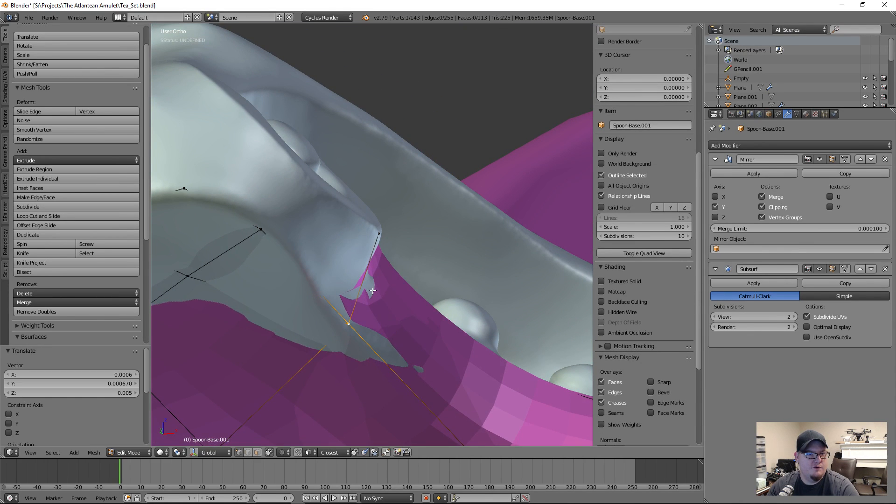
pyautogui.moveTo(367, 304)
pyautogui.mouseDown(button='middle')
pyautogui.moveTo(240, 299)
pyautogui.moveTo(363, 289)
pyautogui.mouseUp(button='middle')
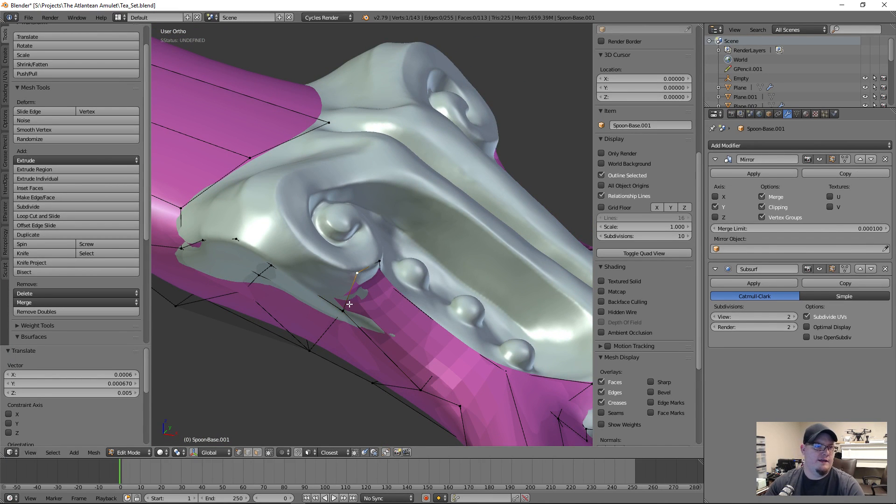
# - Extrude the upper outer vertex along the scroll's rim by about -0.041 in X, -0.012 in Y and 0.028 in Z
pyautogui.scroll(5, 326, 301)
pyautogui.moveTo(372, 306); pyautogui.dragTo(284, 304, button='middle')
pyautogui.moveTo(411, 293); pyautogui.dragTo(435, 345, button='middle')
pyautogui.press('e')
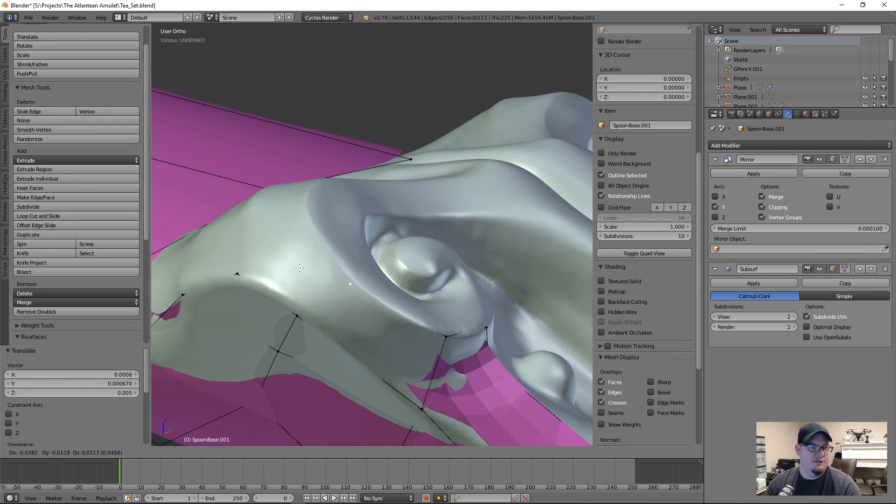
pyautogui.click(296, 254)
# - Move the extruded rim vertex along Y by -0.002 and the corner vertex below it by -0.009
pyautogui.scroll(-2, 357, 310)
pyautogui.moveTo(378, 315)
pyautogui.mouseDown(button='middle')
pyautogui.moveTo(361, 353)
pyautogui.moveTo(390, 321)
pyautogui.mouseUp(button='middle')
pyautogui.press('g')
pyautogui.press('x')
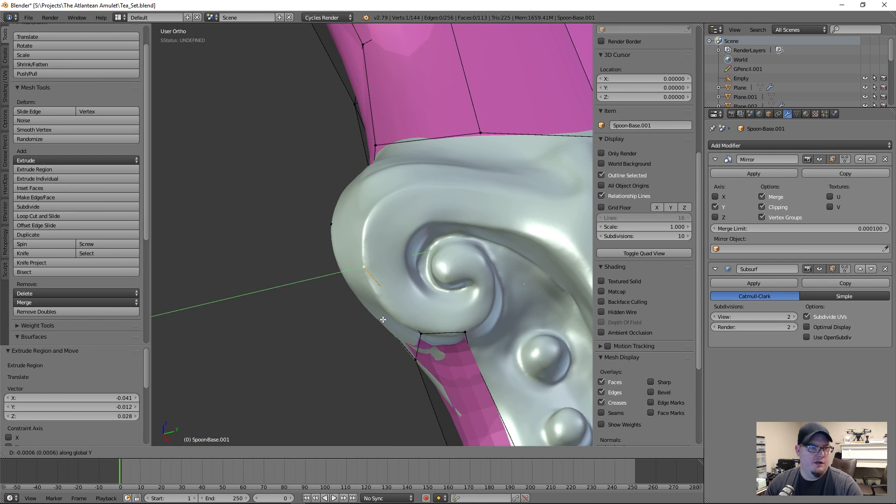
pyautogui.click(387, 319)
pyautogui.press('g')
pyautogui.press('y')
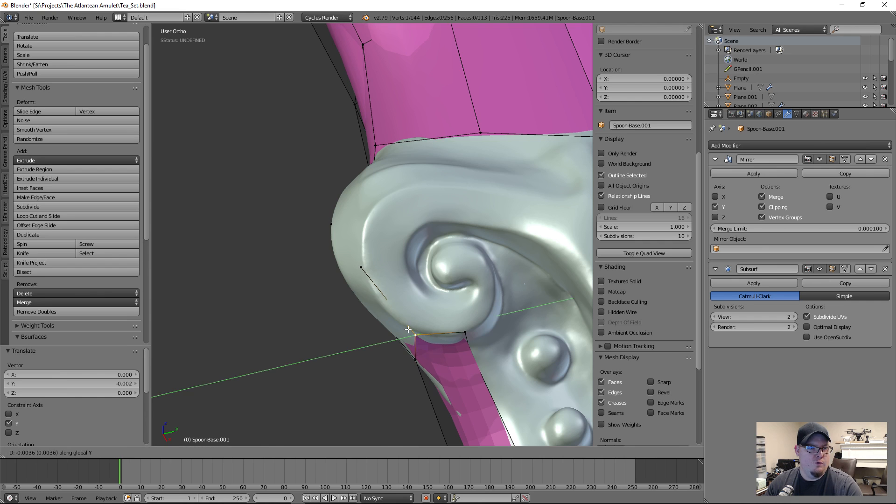
pyautogui.click(401, 327)
pyautogui.moveTo(401, 328); pyautogui.dragTo(369, 355, button='middle')
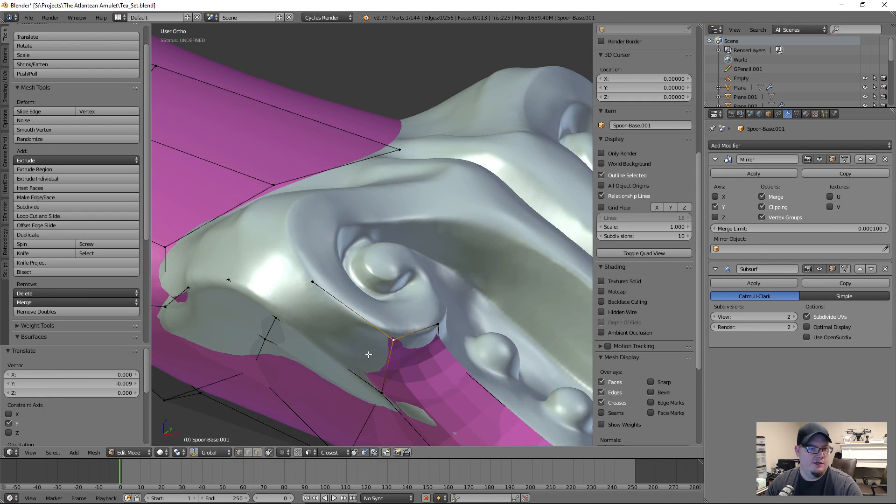
# - Fill the face beside the scroll's rim, then adjust its rim vertex by 0.001 and the vertices beneath along Y
pyautogui.press('a')
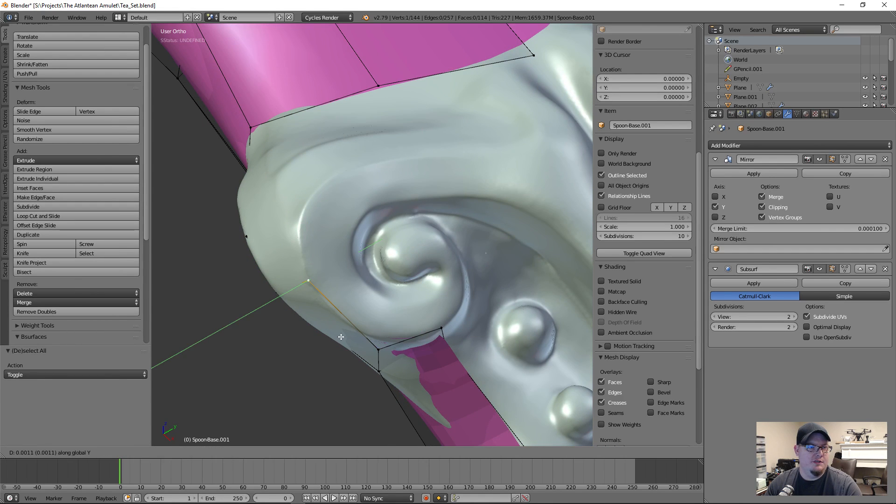
pyautogui.click(342, 337)
pyautogui.moveTo(341, 337); pyautogui.dragTo(256, 312, button='middle')
pyautogui.press('g')
pyautogui.press('y')
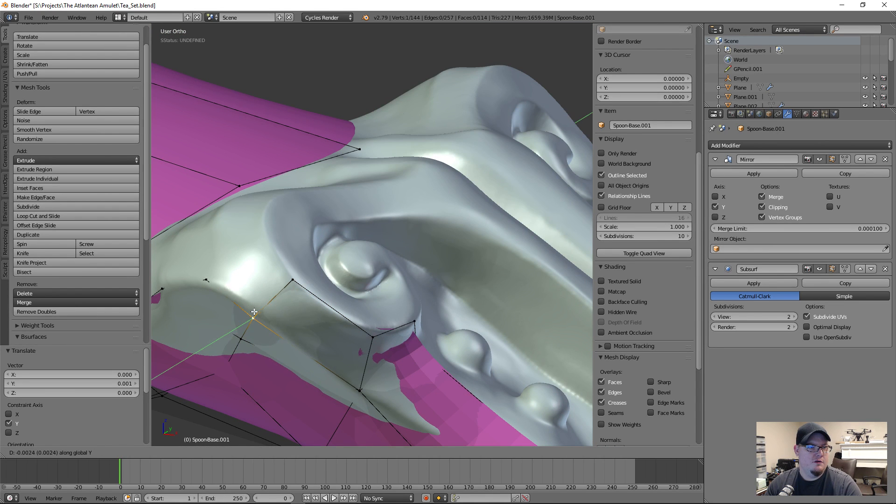
pyautogui.click(254, 339)
pyautogui.keyDown('shift'); pyautogui.moveTo(277, 360); pyautogui.dragTo(427, 297, button='middle'); pyautogui.keyUp('shift')
pyautogui.press('g')
pyautogui.press('y')
pyautogui.click(426, 298)
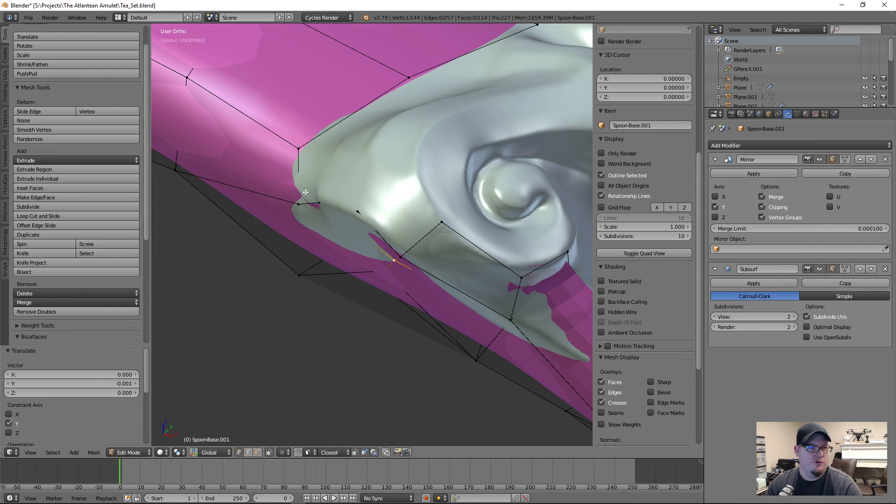
# - Shift the vertices under the scroll's tip along Y, the edge vertex by -0.004 and the inner one by -0.002
pyautogui.rightClick(299, 209)
pyautogui.moveTo(299, 209); pyautogui.dragTo(375, 237, button='middle')
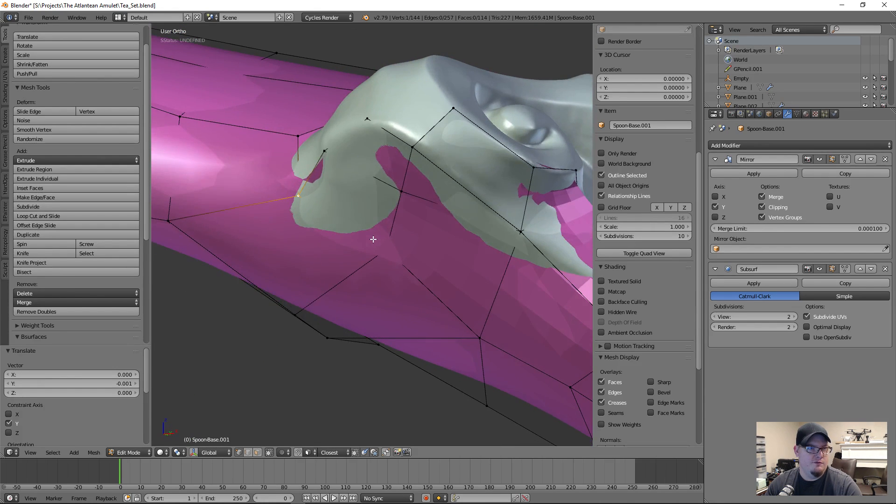
pyautogui.press('g')
pyautogui.press('y')
pyautogui.click(360, 221)
pyautogui.moveTo(336, 165); pyautogui.dragTo(369, 177, button='middle')
pyautogui.press('g')
pyautogui.press('y')
pyautogui.click(362, 187)
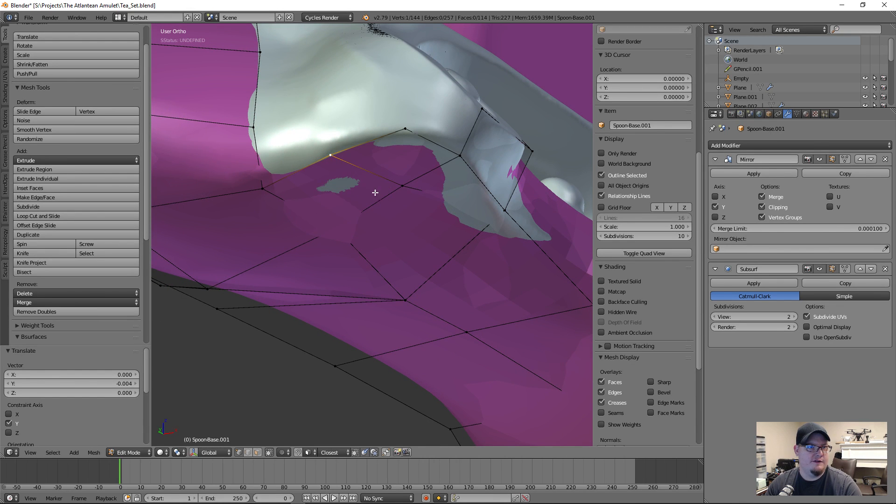
pyautogui.press('g')
pyautogui.press('y')
pyautogui.click(406, 158)
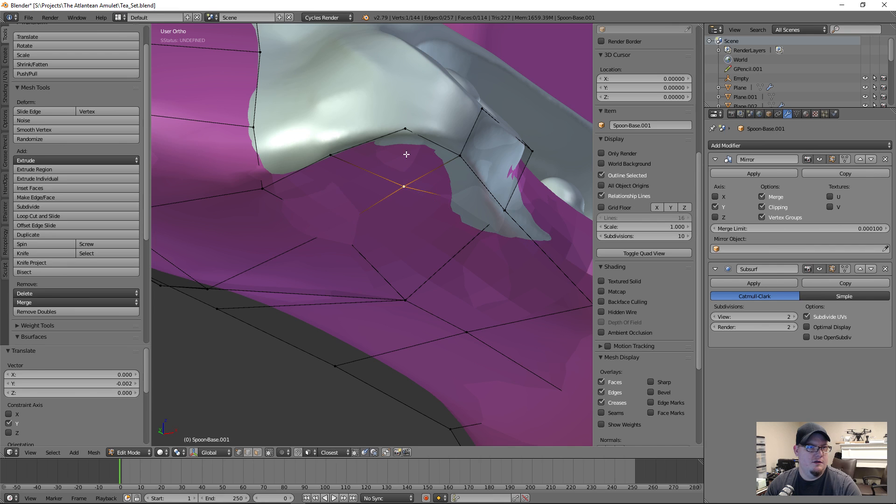
# - Lower the vertex at the peak of the scroll's underside arch by 0.003 along Z
pyautogui.moveTo(411, 134); pyautogui.dragTo(379, 291, button='middle')
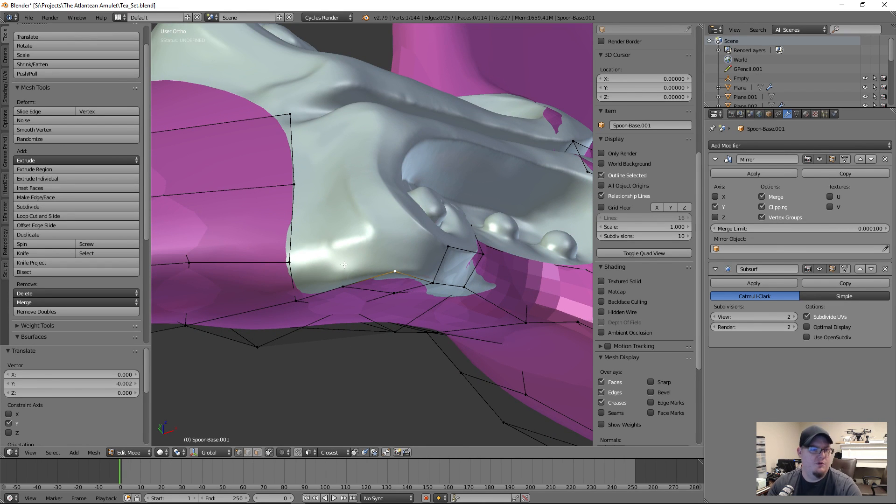
pyautogui.moveTo(414, 269); pyautogui.dragTo(388, 292, button='middle')
pyautogui.scroll(4, 391, 293)
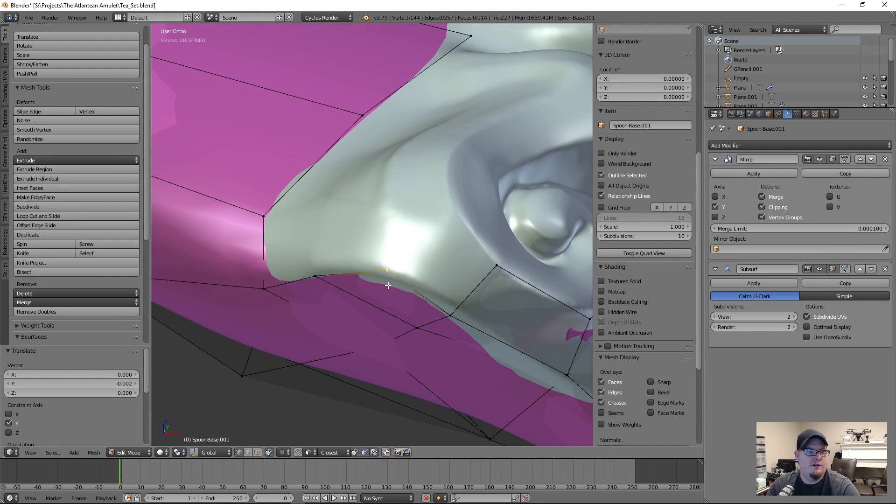
pyautogui.press('g')
pyautogui.press('z')
pyautogui.click(386, 295)
pyautogui.moveTo(454, 339); pyautogui.dragTo(489, 339, button='middle')
pyautogui.keyDown('shift'); pyautogui.moveTo(558, 373); pyautogui.dragTo(498, 283, button='middle'); pyautogui.keyUp('shift')
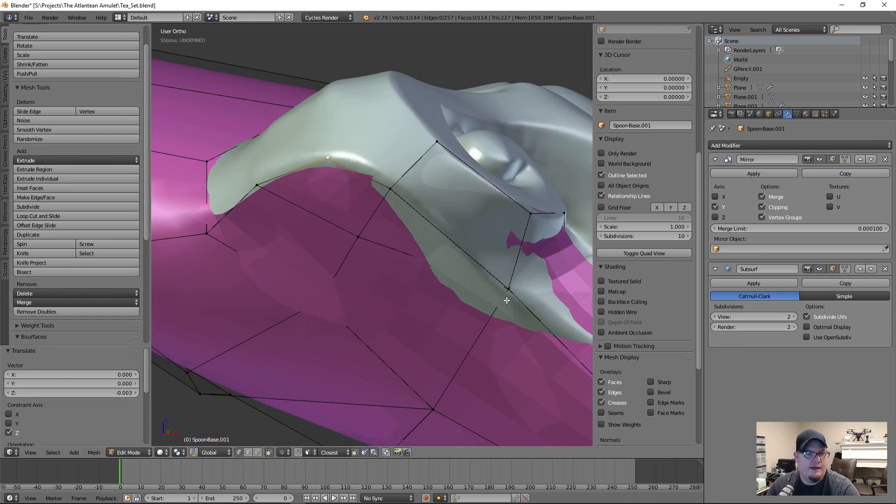
# - Add a centred loop cut across the face under the arch and slide its inner vertex by a factor of 0.312
pyautogui.press('z')
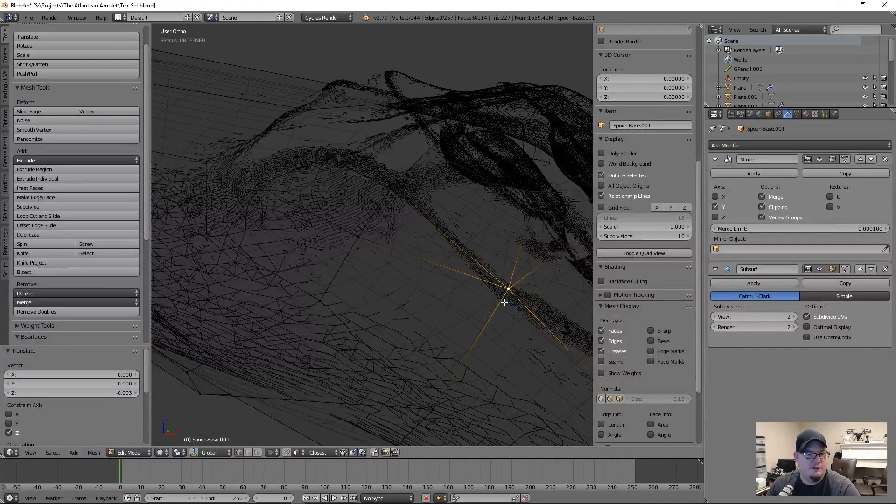
pyautogui.moveTo(504, 303); pyautogui.dragTo(226, 201, button='middle')
pyautogui.hotkey('ctrl', 'r')
pyautogui.click(331, 226)
pyautogui.rightClick(332, 225)
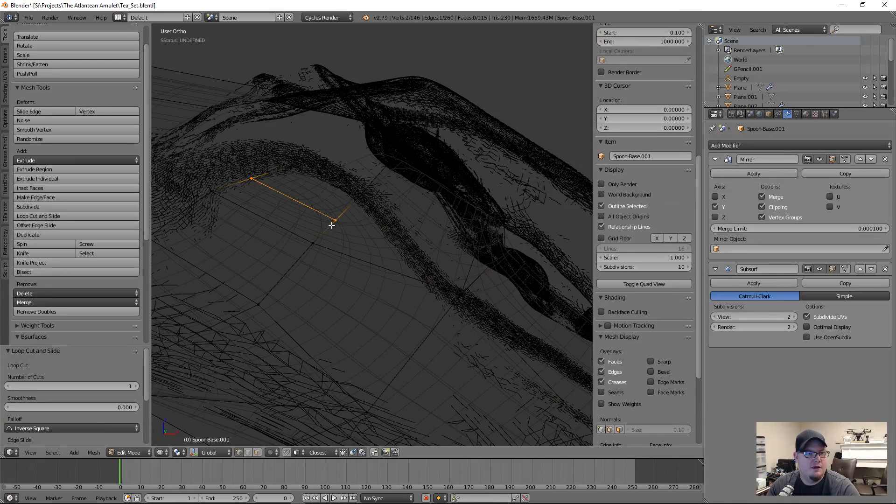
pyautogui.rightClick(335, 221)
pyautogui.hotkey('shift', 'v')
pyautogui.click(327, 221)
pyautogui.press('z')
pyautogui.keyDown('shift'); pyautogui.moveTo(327, 221); pyautogui.dragTo(398, 319, button='middle'); pyautogui.keyUp('shift')
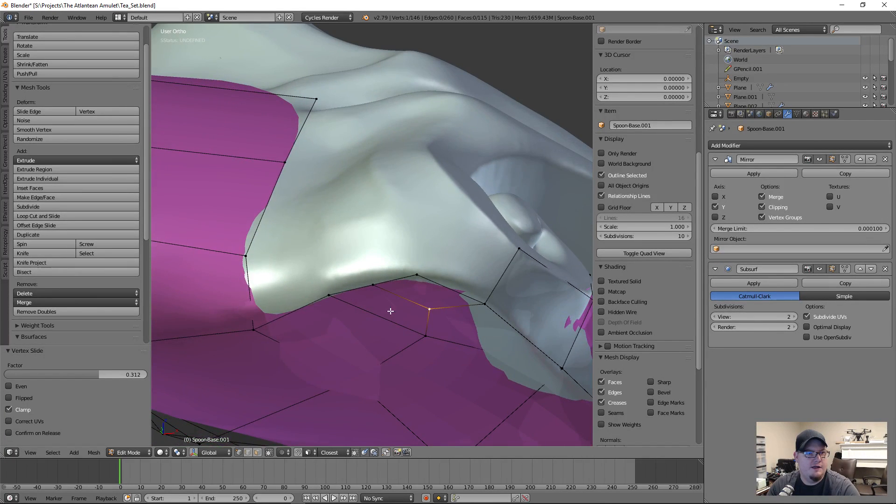
# - Move the cut's outer vertex by -0.002 X, 0.001 Y and 0.003 Z, and slide the adjacent inner vertex by 0.176
pyautogui.press('g')
pyautogui.click(414, 275)
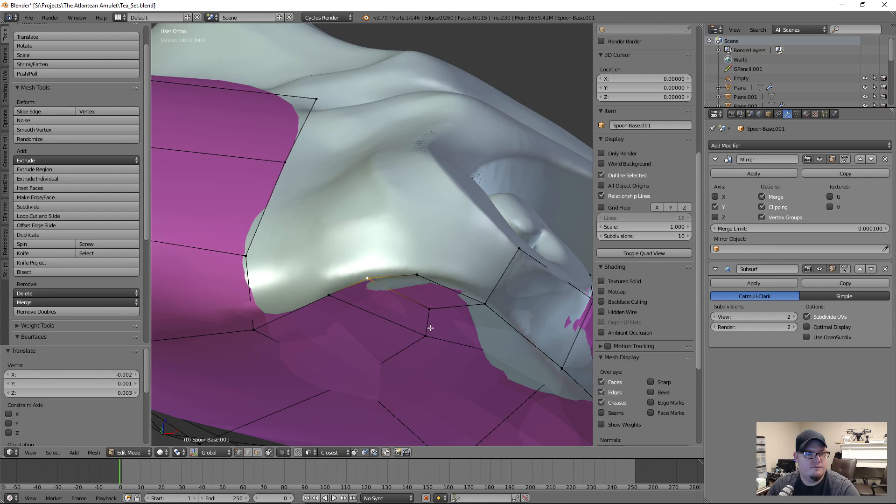
pyautogui.hotkey('shift', 'v')
pyautogui.click(414, 346)
# - Extrude the rim vertex further around the scroll, fill the face beneath it and adjust the arch's edge vertex along Z
pyautogui.moveTo(414, 346); pyautogui.dragTo(518, 291, button='middle')
pyautogui.press('e')
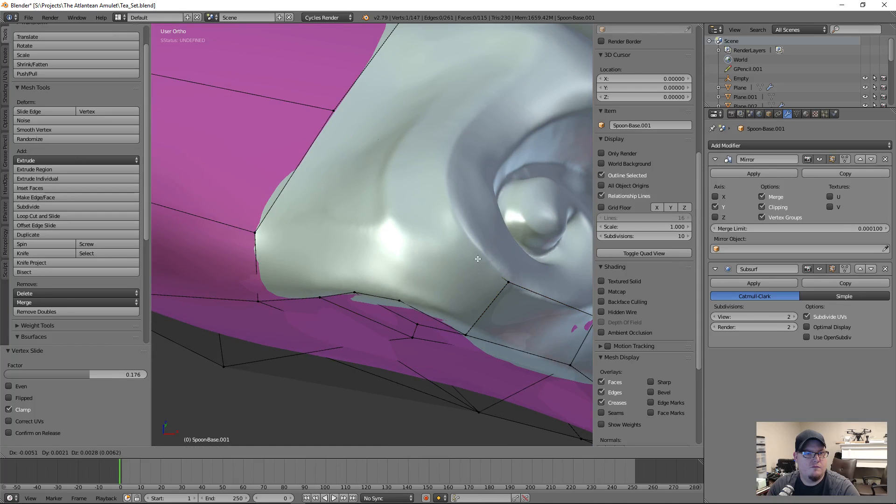
pyautogui.click(450, 227)
pyautogui.press('f')
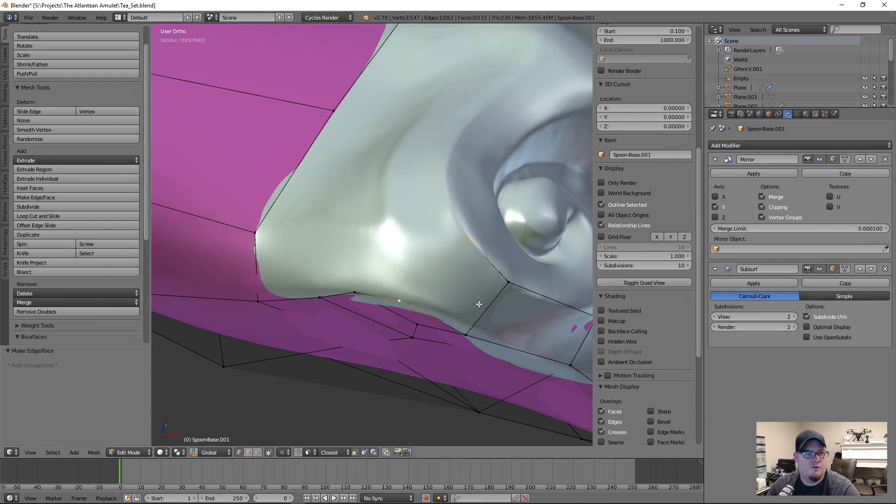
pyautogui.moveTo(470, 243); pyautogui.dragTo(429, 244, button='middle')
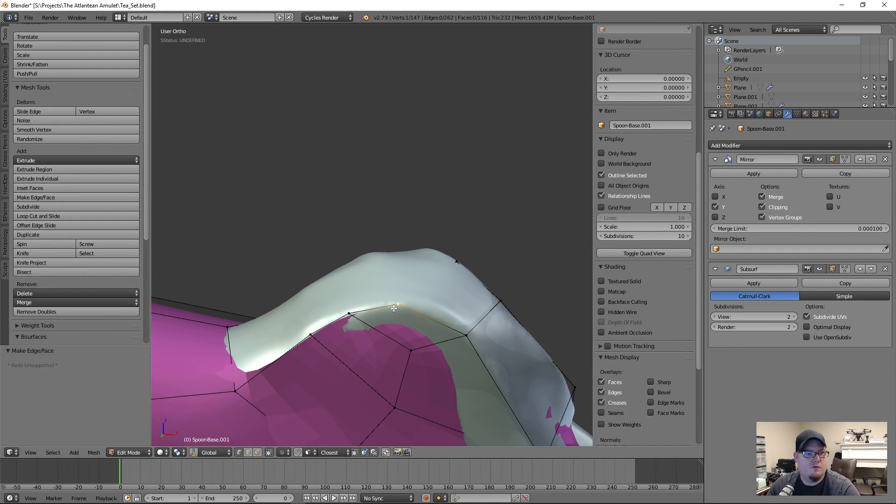
pyautogui.press('g')
pyautogui.press('z')
pyautogui.click(401, 294)
# - Fit the new face's vertices to the sculpt, moving the rim vertex by about -0.0007 X, -0.002 Y and 0.002 Z
pyautogui.moveTo(401, 294); pyautogui.dragTo(434, 249, button='middle')
pyautogui.press('g')
pyautogui.click(457, 297)
pyautogui.rightClick(497, 302)
pyautogui.press('g')
pyautogui.click(498, 288)
pyautogui.press('g')
pyautogui.click(458, 270)
pyautogui.moveTo(458, 270); pyautogui.dragTo(573, 209, button='middle')
pyautogui.scroll(4, 423, 367)
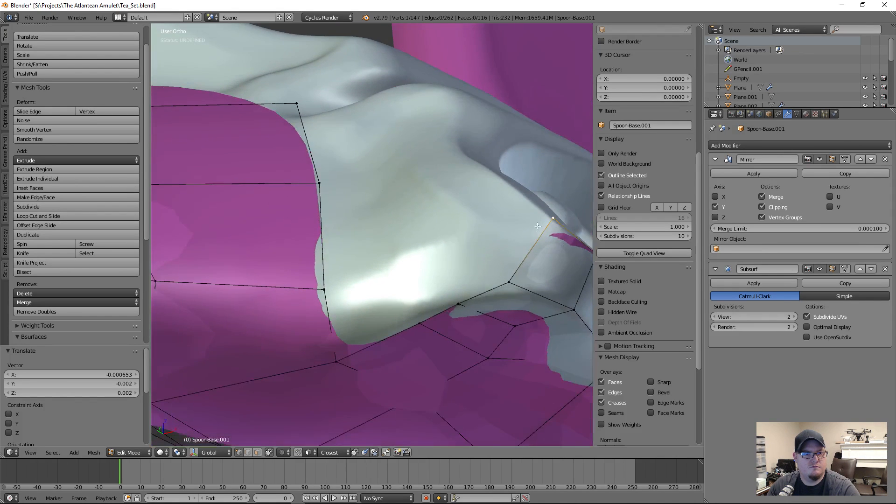
# - Fine-tune the vertices along the scroll's lower edge, moving the arch vertex by about -0.001 in Y
pyautogui.moveTo(439, 297); pyautogui.dragTo(456, 317, button='middle')
pyautogui.press('g')
pyautogui.click(404, 332)
pyautogui.moveTo(404, 332); pyautogui.dragTo(480, 356, button='middle')
pyautogui.press('g')
pyautogui.click(412, 376)
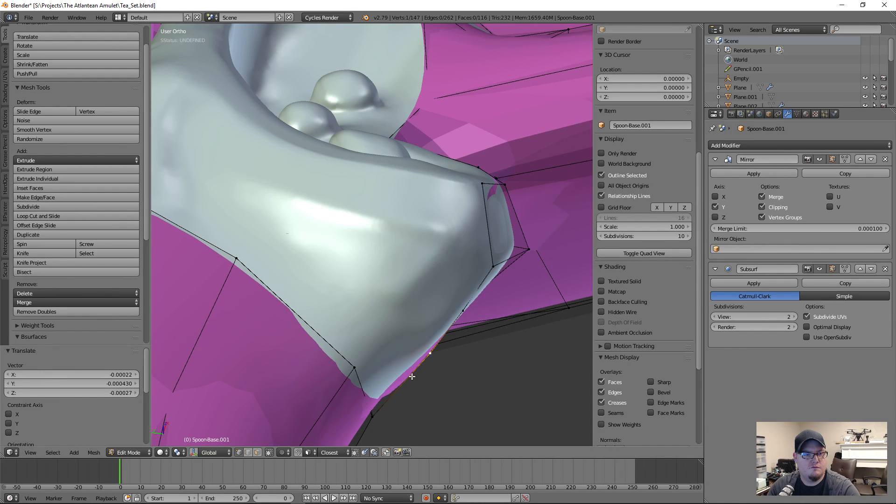
pyautogui.press('g')
pyautogui.click(464, 317)
# - Inspect how the low-poly strip beneath the scroll follows the sculpt from several angles
pyautogui.scroll(5, 420, 302)
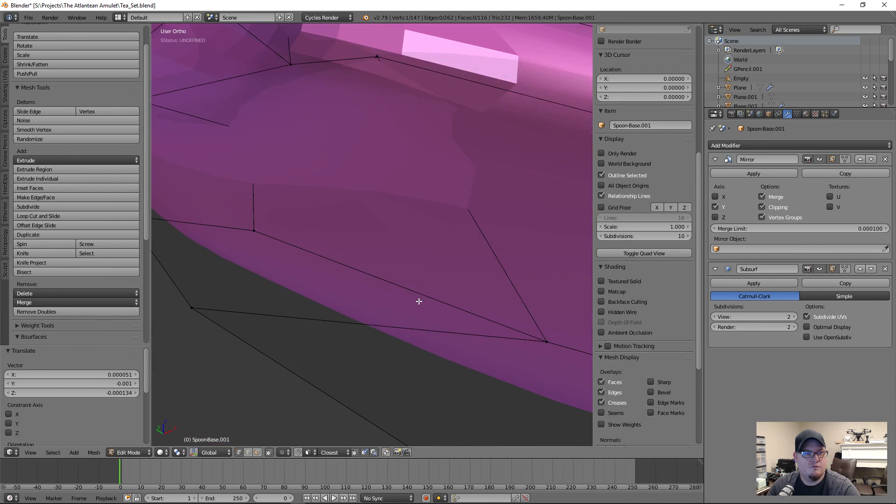
pyautogui.scroll(-3, 419, 302)
pyautogui.moveTo(427, 292); pyautogui.dragTo(416, 283, button='middle')
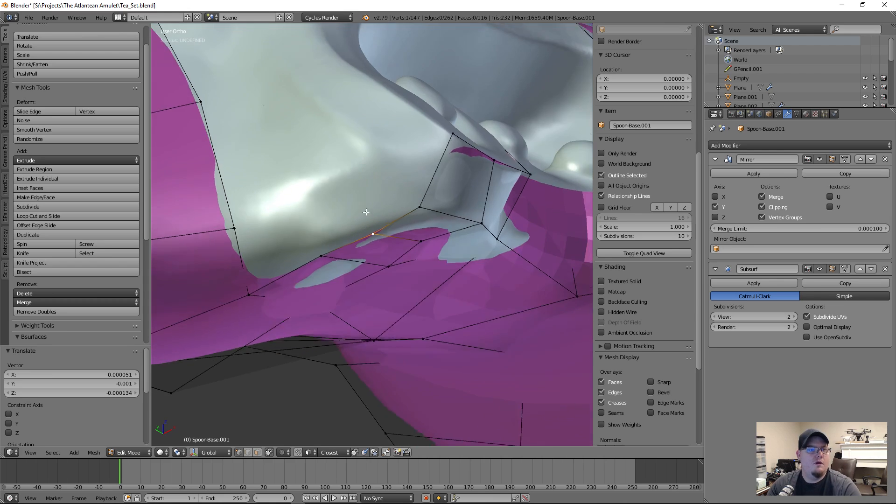
pyautogui.scroll(-6, 417, 283)
pyautogui.moveTo(402, 502)
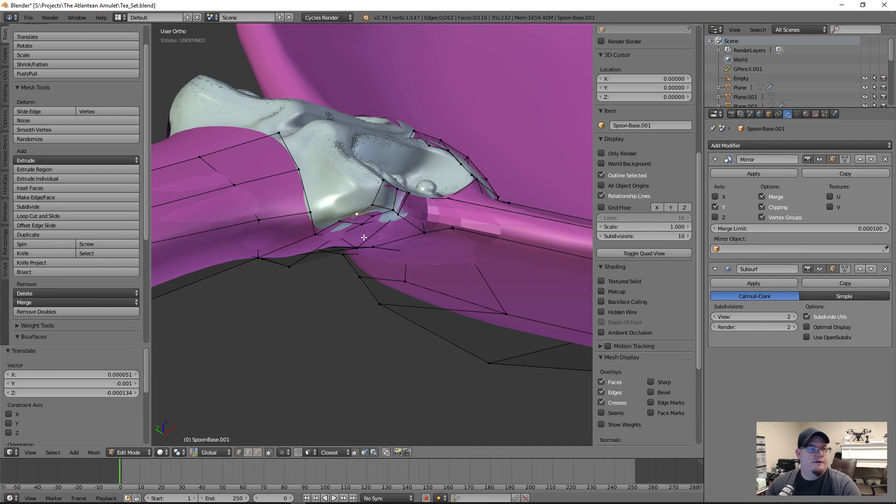
pyautogui.moveTo(354, 322); pyautogui.dragTo(405, 295, button='middle')
pyautogui.scroll(1, 341, 311)
pyautogui.moveTo(405, 295)
pyautogui.mouseDown(button='middle')
pyautogui.moveTo(397, 279)
pyautogui.moveTo(376, 299)
pyautogui.moveTo(415, 282)
pyautogui.mouseUp(button='middle')
pyautogui.scroll(3, 376, 299)
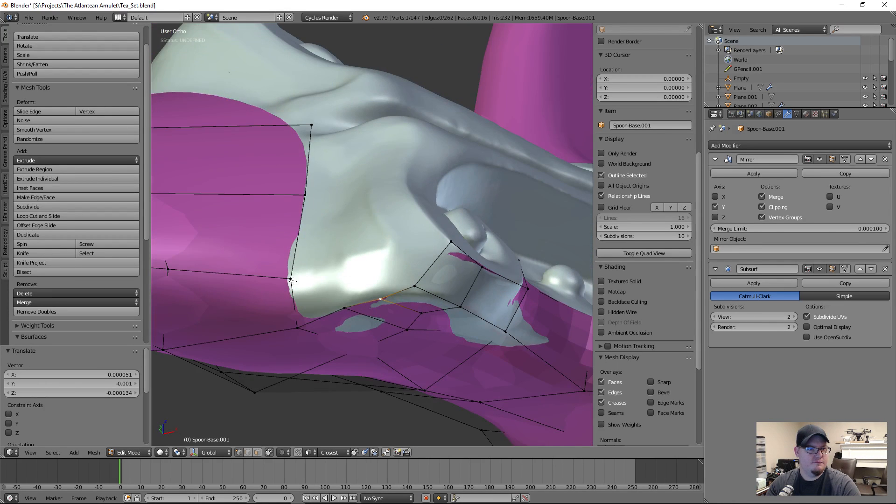
# - Move the handle-edge vertex by about 0.003 in X and Z, then extrude and position a vertex from it on the scroll's side
pyautogui.press('g')
pyautogui.click(288, 269)
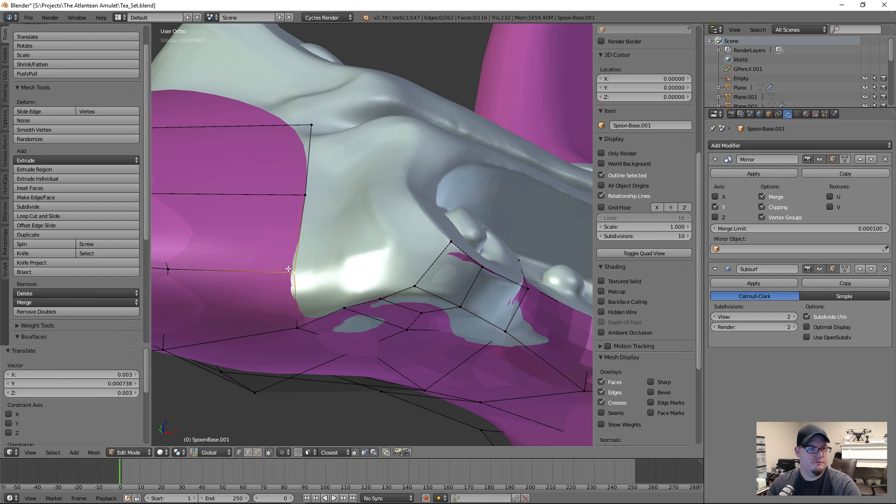
pyautogui.press('e')
pyautogui.click(342, 271)
pyautogui.press('g')
pyautogui.click(342, 271)
pyautogui.moveTo(336, 288); pyautogui.dragTo(334, 274, button='middle')
pyautogui.press('g')
pyautogui.click(344, 272)
# - Extrude two more vertices along the scroll's side and merge the last one into the existing rim vertex
pyautogui.press('e')
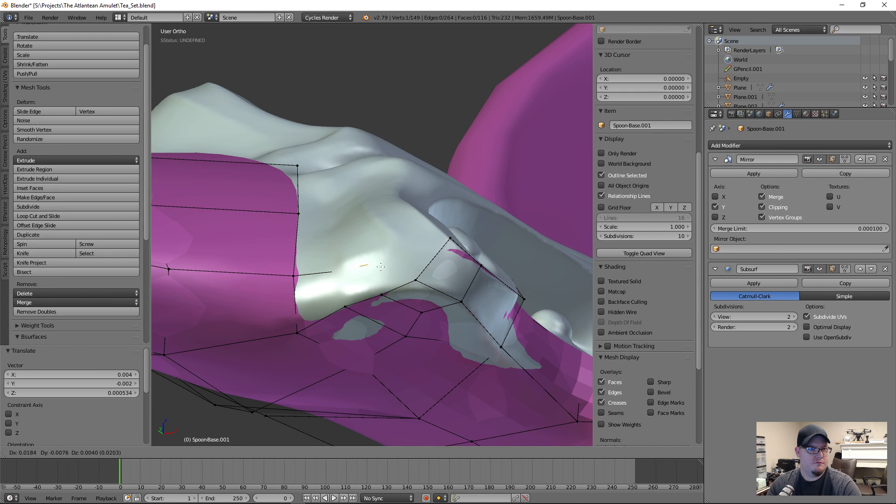
pyautogui.click(391, 265)
pyautogui.press('e')
pyautogui.click(420, 249)
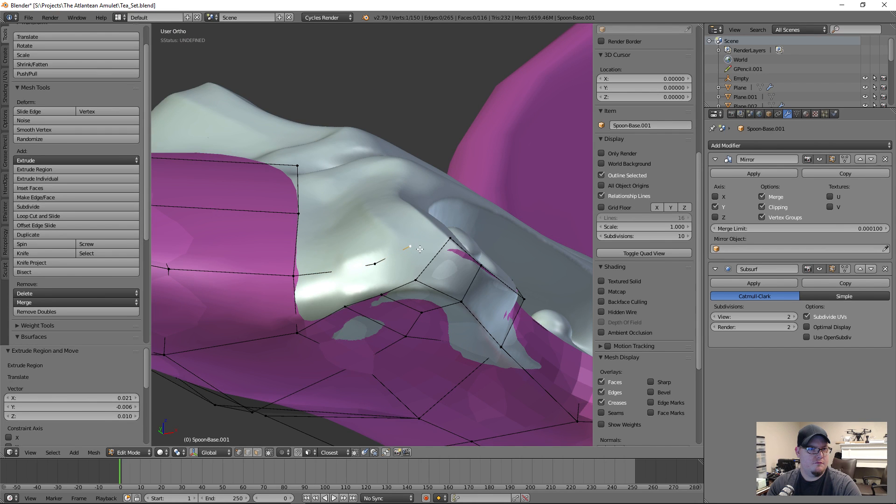
pyautogui.hotkey('alt', 'm')
pyautogui.click(441, 242)
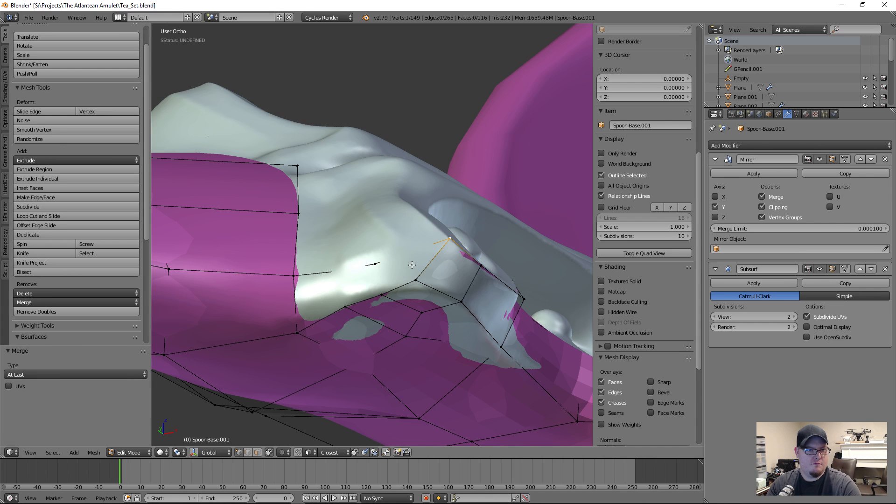
# - Fill the three faces below the new vertex chain and reposition its vertices, the last move being -0.005 X, 0.002 Y and 0.002 Z
pyautogui.keyDown('shift'); pyautogui.rightClick(416, 276); pyautogui.keyUp('shift')
pyautogui.press('f')
pyautogui.moveTo(415, 276); pyautogui.dragTo(398, 344, button='middle')
pyautogui.rightClick(397, 345)
pyautogui.press('g')
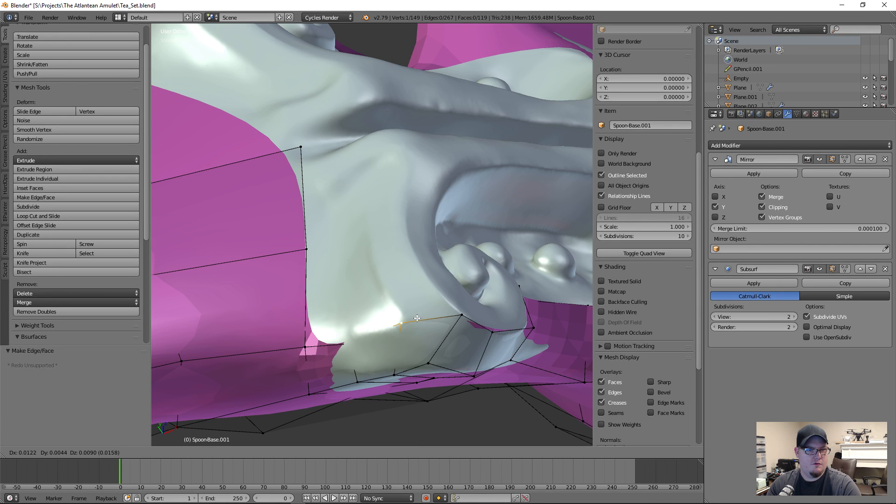
pyautogui.click(417, 319)
pyautogui.moveTo(379, 342); pyautogui.dragTo(392, 327, button='middle')
pyautogui.press('g')
pyautogui.click(399, 326)
pyautogui.press('g')
pyautogui.click(404, 324)
# - Raise two neighbouring vertices on the strip's lower edge, the first by about -0.002 X, -0.001 Y and 0.006 Z
pyautogui.rightClick(393, 359)
pyautogui.press('g')
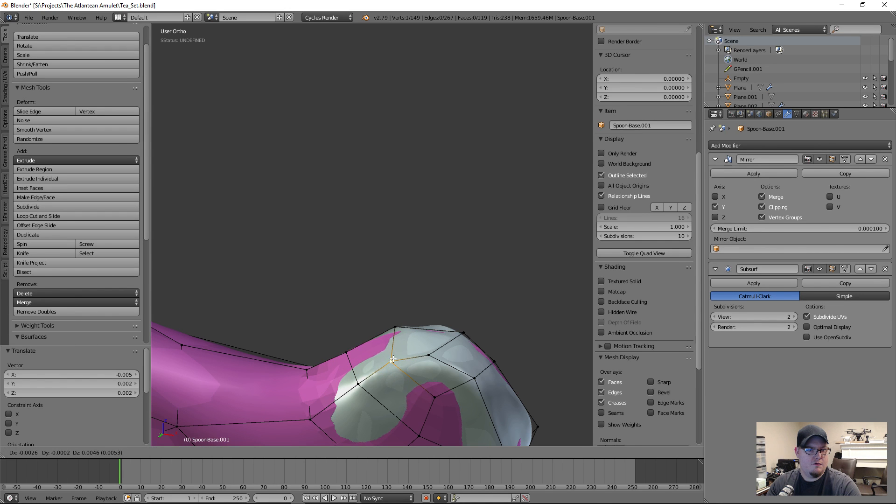
pyautogui.rightClick(393, 354)
pyautogui.rightClick(429, 354)
pyautogui.press('g')
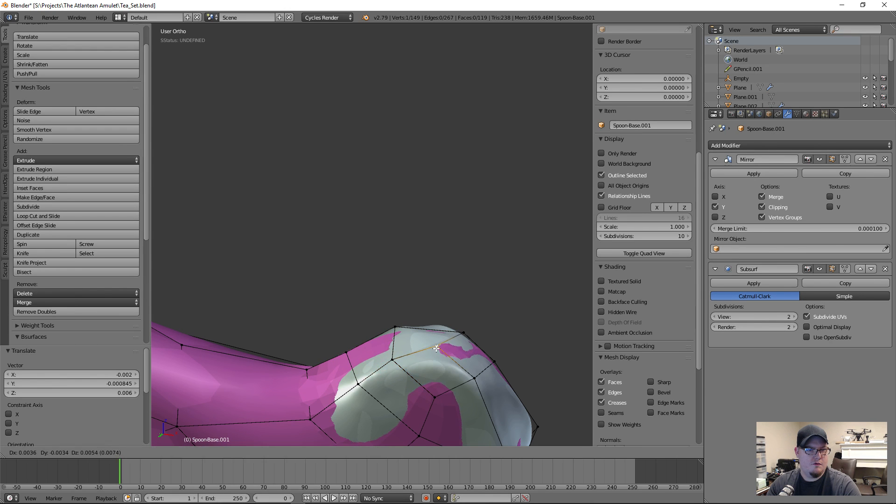
pyautogui.click(436, 349)
# - Pull the strip's lower-edge vertices outward from the sculpt, the middle one by -0.001 X, -0.004 Y and -0.003 Z
pyautogui.moveTo(437, 348); pyautogui.dragTo(429, 376, button='middle')
pyautogui.scroll(3, 429, 377)
pyautogui.press('g')
pyautogui.click(430, 376)
pyautogui.rightClick(395, 371)
pyautogui.press('g')
pyautogui.click(396, 380)
pyautogui.rightClick(371, 381)
pyautogui.press('g')
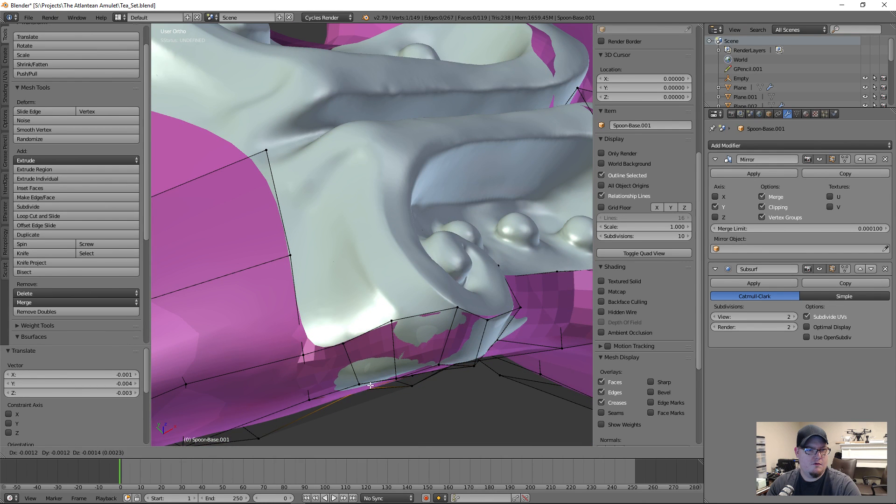
pyautogui.click(358, 386)
# - Refine the strip's vertices around the scroll's side, finishing with a move of about -0.0004 X, -0.003 Y and -0.002 Z
pyautogui.moveTo(358, 386); pyautogui.dragTo(394, 372, button='middle')
pyautogui.press('g')
pyautogui.click(394, 324)
pyautogui.press('g')
pyautogui.click(357, 427)
pyautogui.press('g')
pyautogui.click(411, 363)
pyautogui.press('g')
pyautogui.click(364, 387)
# - Move the two adjacent lower-edge vertices of the strip together by about 0.0007 in Y and 0.0004 in Z
pyautogui.keyDown('shift'); pyautogui.rightClick(395, 372); pyautogui.keyUp('shift')
pyautogui.press('g')
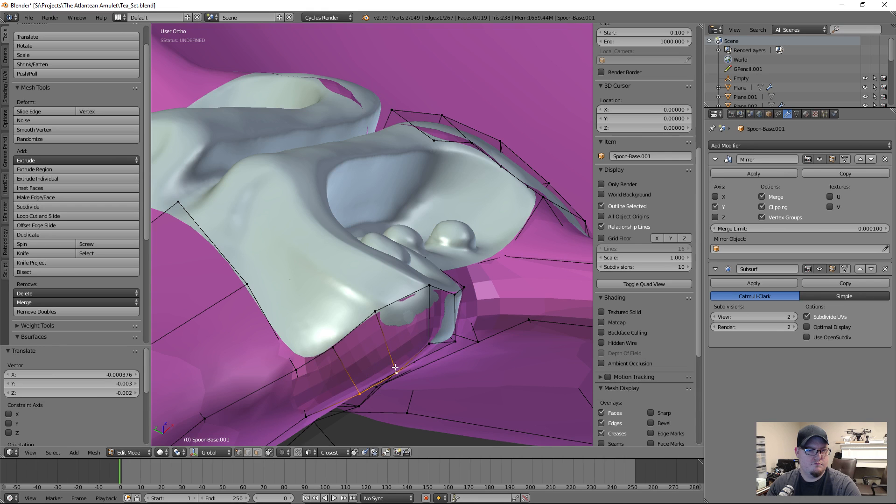
pyautogui.click(402, 383)
pyautogui.moveTo(403, 384); pyautogui.dragTo(403, 365, button='middle')
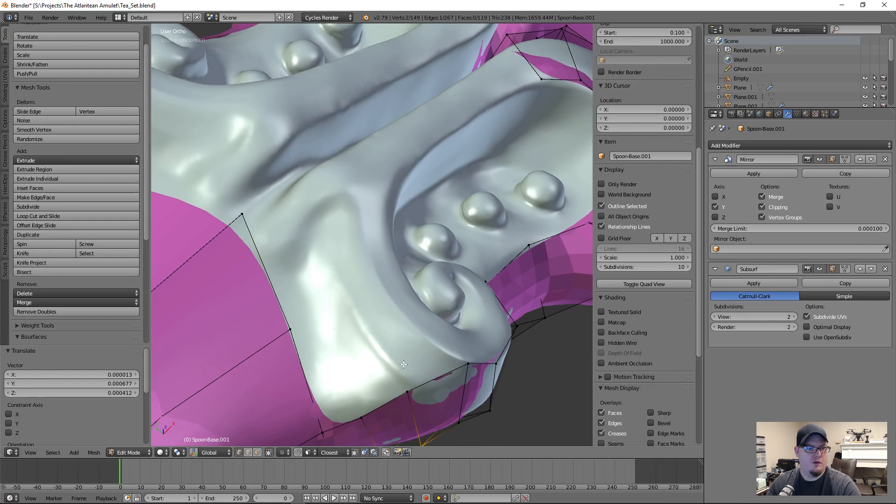
# - Extrude the strip's lower edge up across the scroll's side and adjust the new vertices, finishing with about 0.006 X, -0.001 Y and 0.002 Z
pyautogui.keyDown('shift'); pyautogui.rightClick(466, 365); pyautogui.keyUp('shift')
pyautogui.keyDown('shift'); pyautogui.moveTo(429, 324); pyautogui.dragTo(439, 338, button='middle'); pyautogui.keyUp('shift')
pyautogui.press('e')
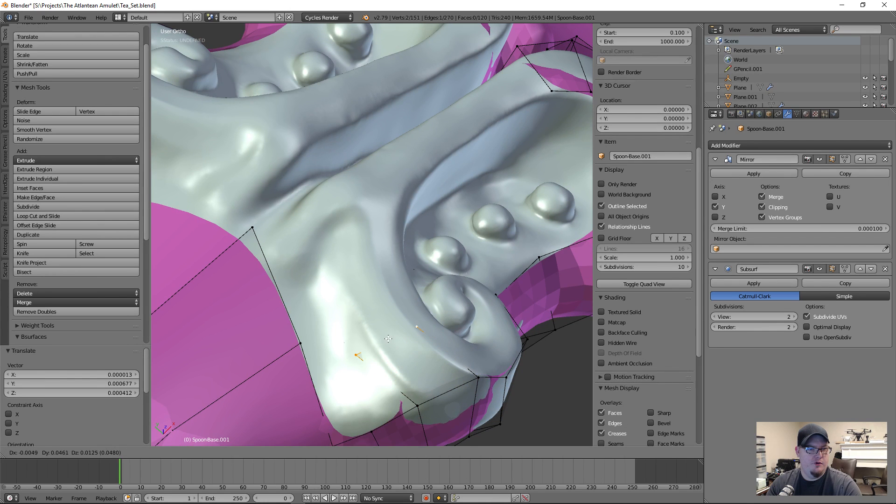
pyautogui.click(366, 314)
pyautogui.moveTo(335, 330); pyautogui.dragTo(362, 317, button='right')
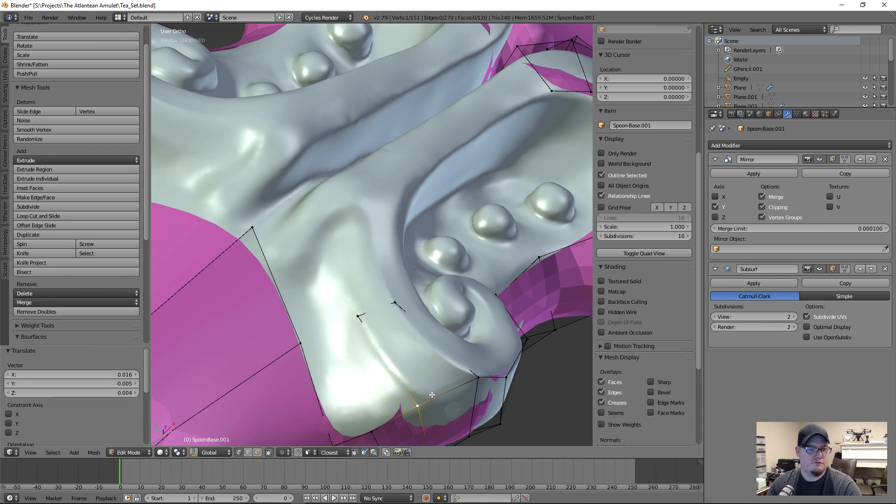
pyautogui.moveTo(371, 358); pyautogui.dragTo(386, 374, button='middle')
pyautogui.moveTo(377, 424); pyautogui.dragTo(392, 269, button='middle')
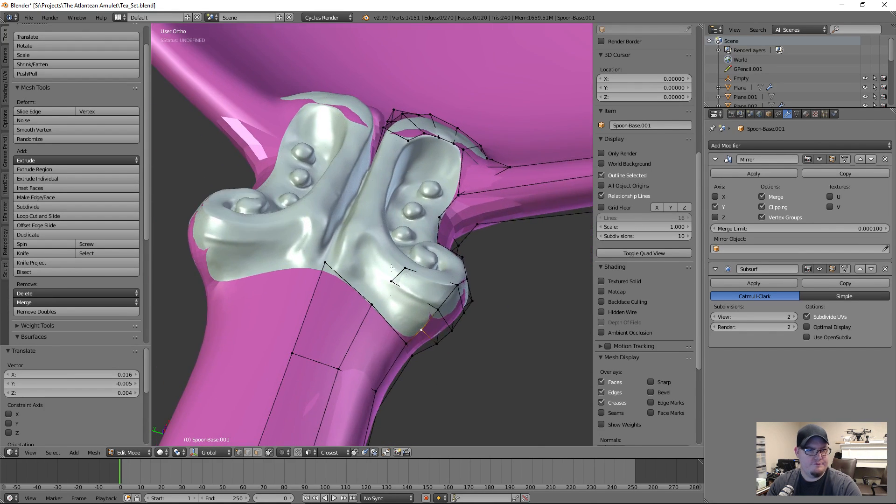
pyautogui.scroll(3, 391, 268)
pyautogui.moveTo(394, 291); pyautogui.dragTo(399, 286, button='right')
# - Extrude the spoon-side boundary edge by about 0.028 X, 0.060 Y and 0.016 Z and fill the two faces joining it to the scroll strip
pyautogui.press('e')
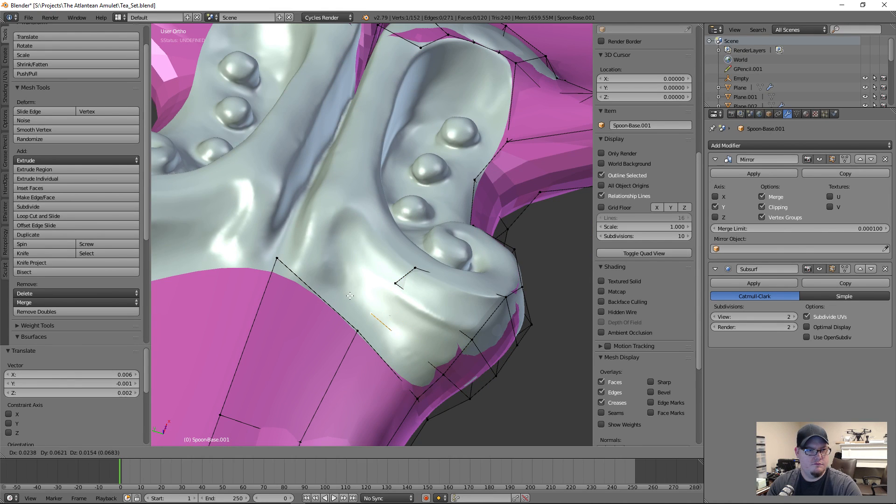
pyautogui.click(355, 292)
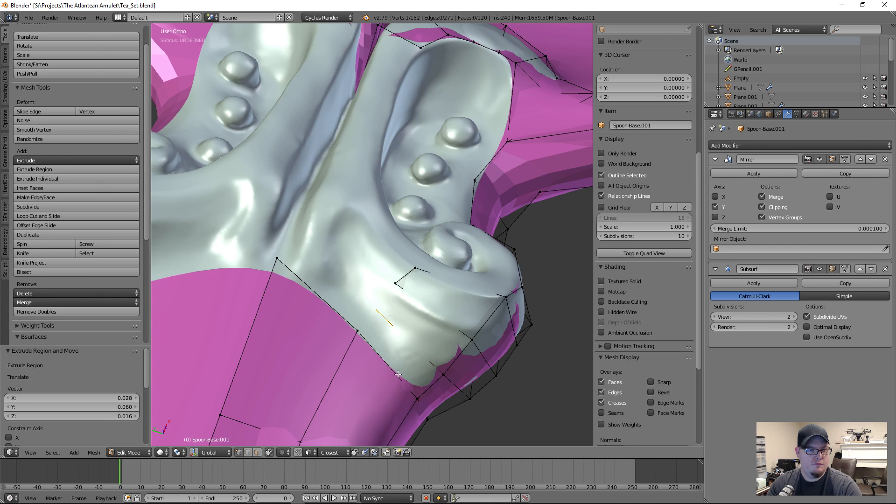
pyautogui.rightClick(442, 376)
pyautogui.keyDown('shift'); pyautogui.rightClick(473, 336); pyautogui.keyUp('shift')
pyautogui.press('f')
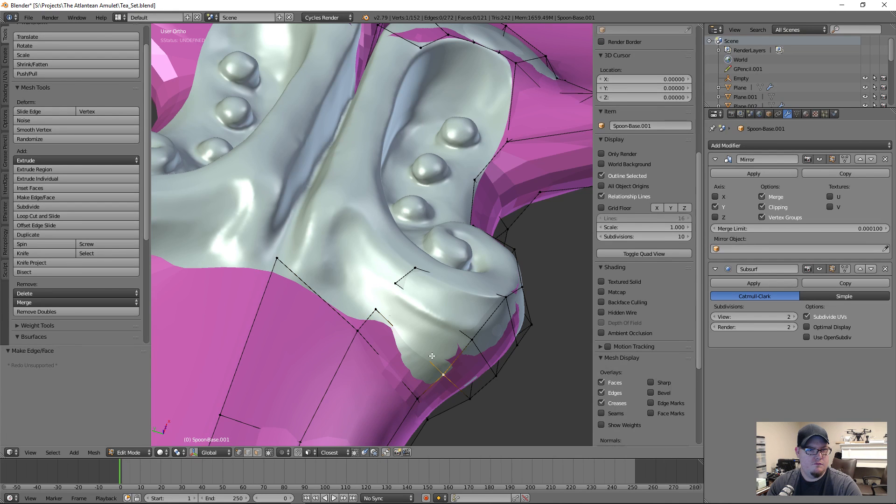
pyautogui.press('f')
# - Nudge the new strip's middle vertex and extrude its upper vertex along the scroll ridge by about 0.019 X, 0.037 Y and 0.002 Z
pyautogui.moveTo(403, 280); pyautogui.dragTo(453, 287, button='middle')
pyautogui.scroll(2, 404, 284)
pyautogui.rightClick(398, 284)
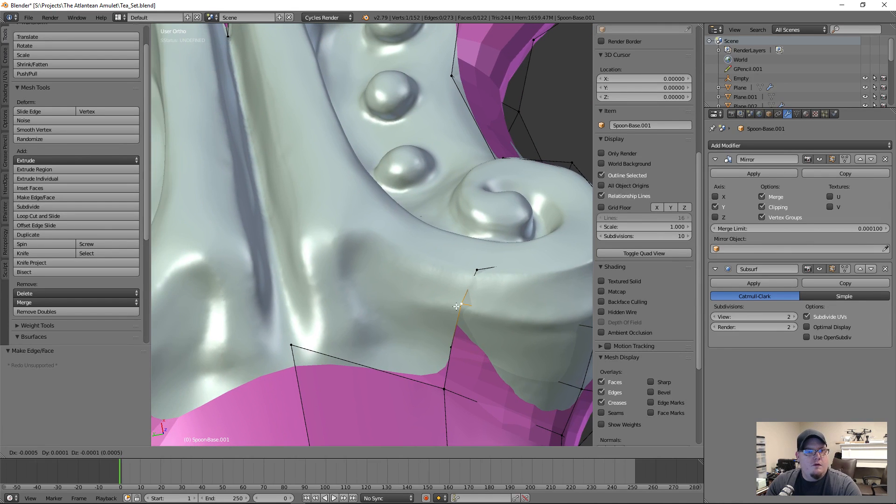
pyautogui.press('g')
pyautogui.click(456, 310)
pyautogui.press('e')
pyautogui.click(404, 257)
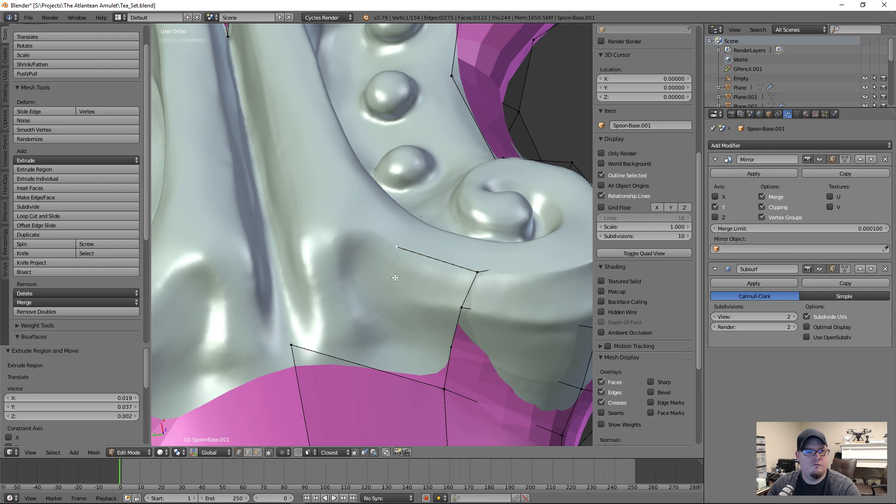
# - Extrude another vertex down into the scroll's hollow and reposition it, finishing with about -0.003 X, -0.001 Y and 0.0001 Z
pyautogui.press('e')
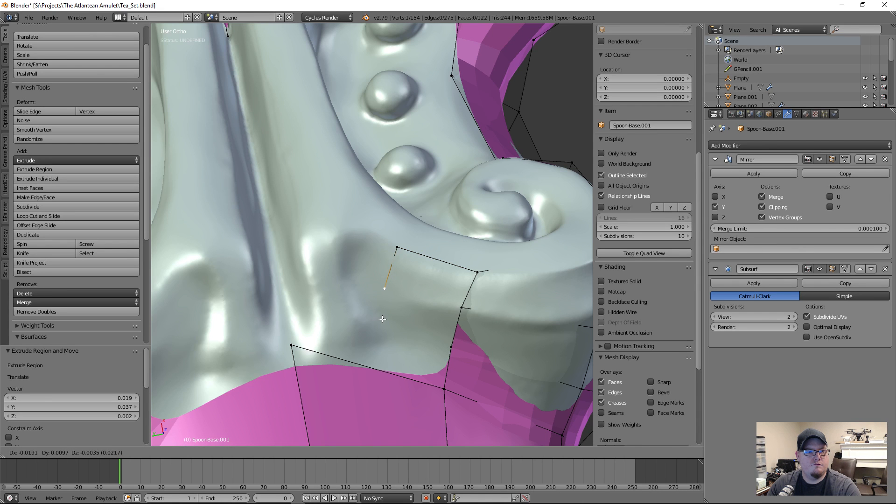
pyautogui.click(368, 330)
pyautogui.moveTo(367, 329); pyautogui.dragTo(390, 304, button='middle')
pyautogui.press('g')
pyautogui.click(420, 260)
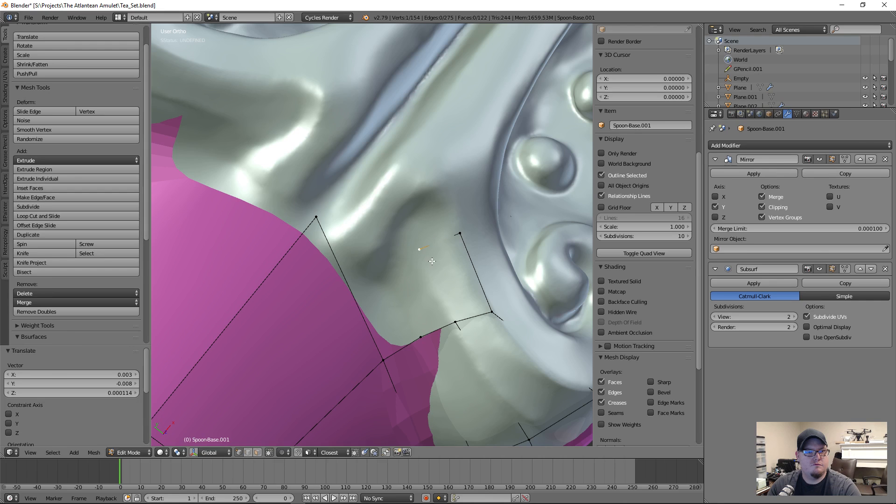
pyautogui.press('g')
pyautogui.click(431, 265)
# - Extrude that vertex by about -0.011 X, 0.017 Y and -0.0001 Z and fill three faces back to the spoon boundary
pyautogui.press('e')
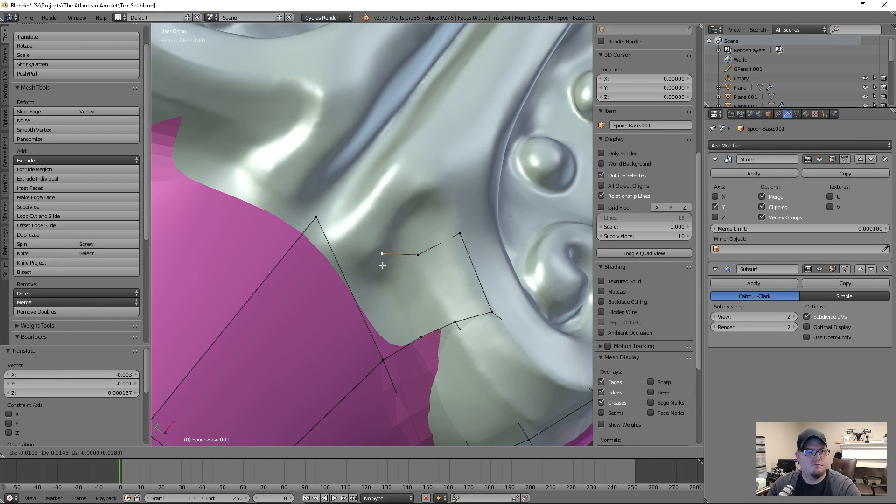
pyautogui.click(377, 262)
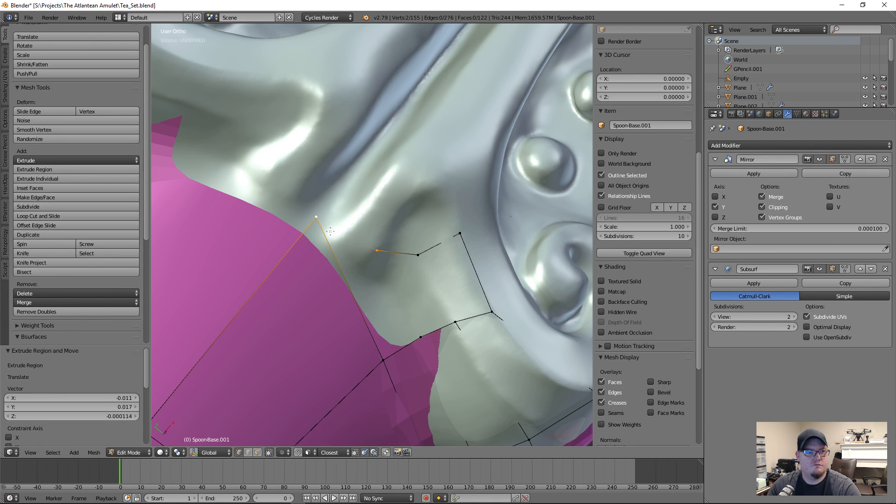
pyautogui.press('f')
pyautogui.press('f')
pyautogui.press('f')
pyautogui.press('f')
# - Raise the vertex in the filled hollow beside the scroll by 0.004 along Z
pyautogui.scroll(-4, 450, 289)
pyautogui.moveTo(446, 289); pyautogui.dragTo(423, 303, button='middle')
pyautogui.rightClick(404, 292)
pyautogui.press('g')
pyautogui.press('z')
pyautogui.click(378, 247)
pyautogui.scroll(4, 423, 303)
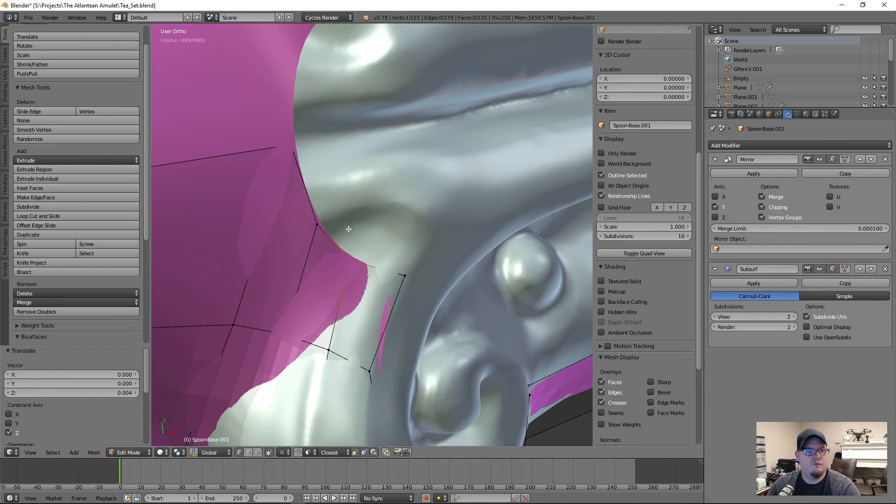
pyautogui.rightClick(328, 224)
pyautogui.press('g')
pyautogui.press('z')
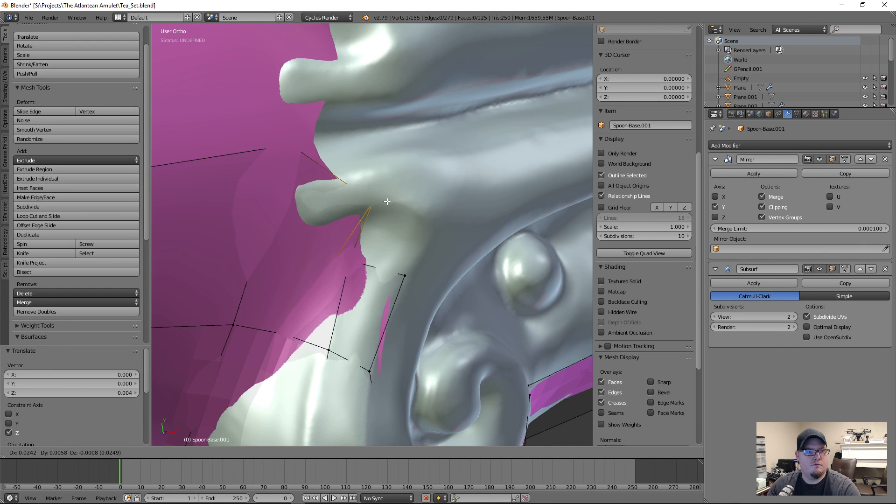
pyautogui.rightClick(336, 236)
# - Extrude the boundary vertex by about 0.026 X and 0.006 Y, extend it by 0.015 X and -0.006 Y, and fill the adjoining face
pyautogui.press('e')
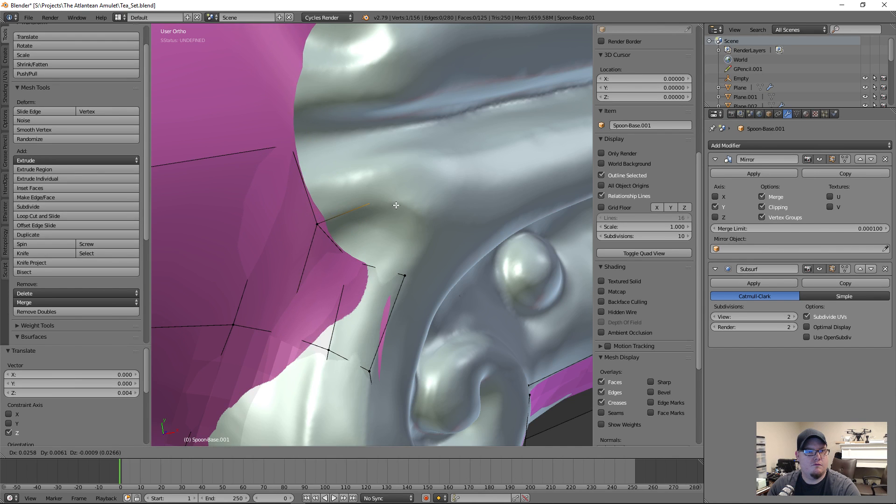
pyautogui.click(396, 205)
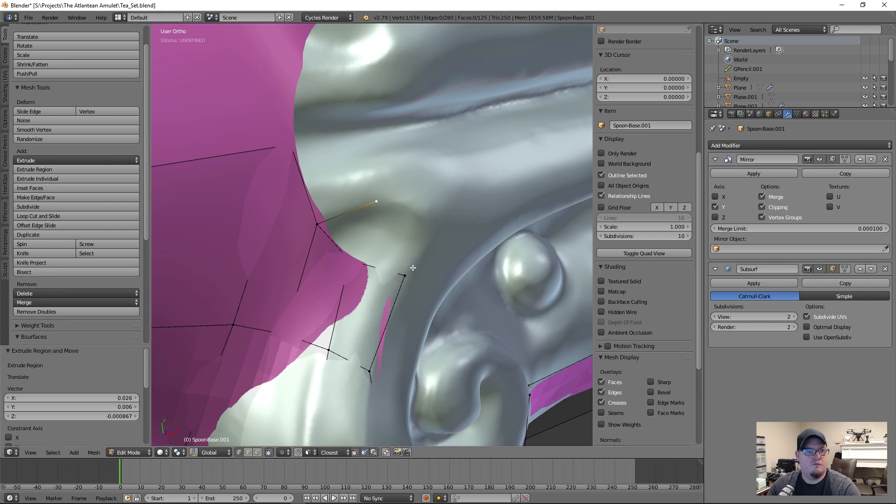
pyautogui.press('e')
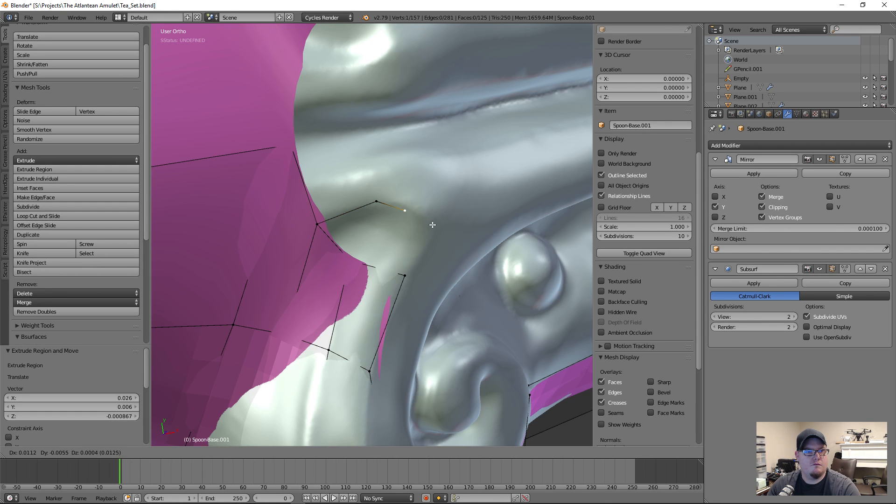
pyautogui.click(442, 224)
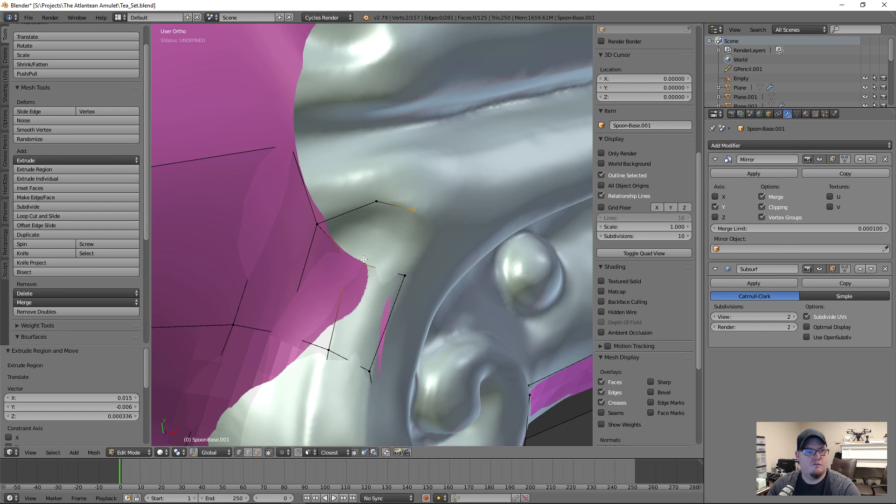
pyautogui.press('f')
pyautogui.moveTo(363, 259); pyautogui.dragTo(409, 241, button='middle')
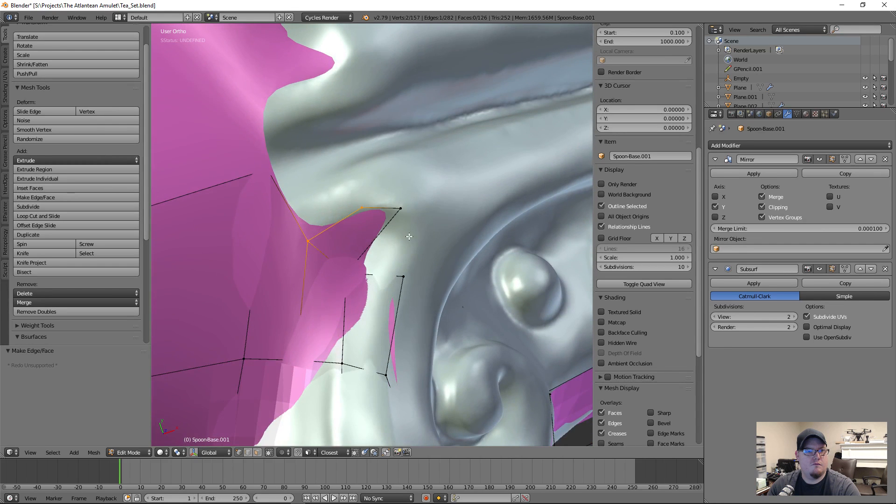
# - Extrude the chain's end vertex by about 0.006 X, -0.011 Y and -0.0009 Z and fill the face to the strip's ridge vertex
pyautogui.rightClick(411, 211)
pyautogui.press('e')
pyautogui.click(434, 234)
pyautogui.keyDown('shift'); pyautogui.rightClick(409, 274); pyautogui.keyUp('shift')
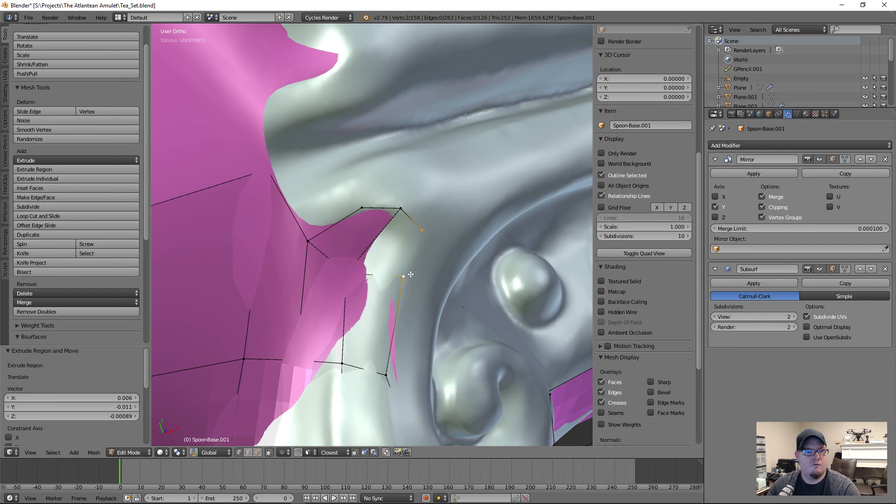
pyautogui.press('f')
pyautogui.press('f')
pyautogui.press('a')
# - Move the vertex on the scroll's outer ridge by about -0.006 X and -0.026 Y, and refine its position along X
pyautogui.scroll(-5, 351, 260)
pyautogui.moveTo(392, 299); pyautogui.dragTo(413, 199, button='middle')
pyautogui.rightClick(411, 203)
pyautogui.press('z')
pyautogui.press('z')
pyautogui.press('g')
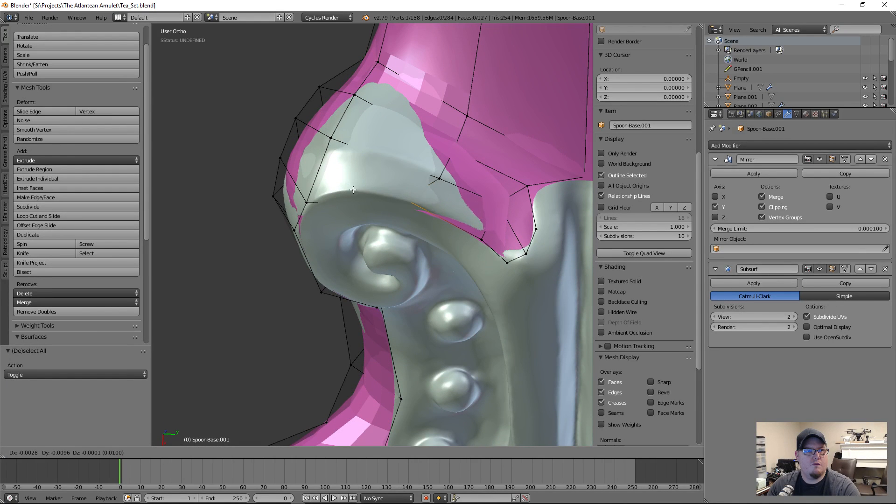
pyautogui.click(326, 183)
pyautogui.moveTo(325, 182); pyautogui.dragTo(405, 189, button='middle')
pyautogui.press('g')
pyautogui.press('y')
pyautogui.press('x')
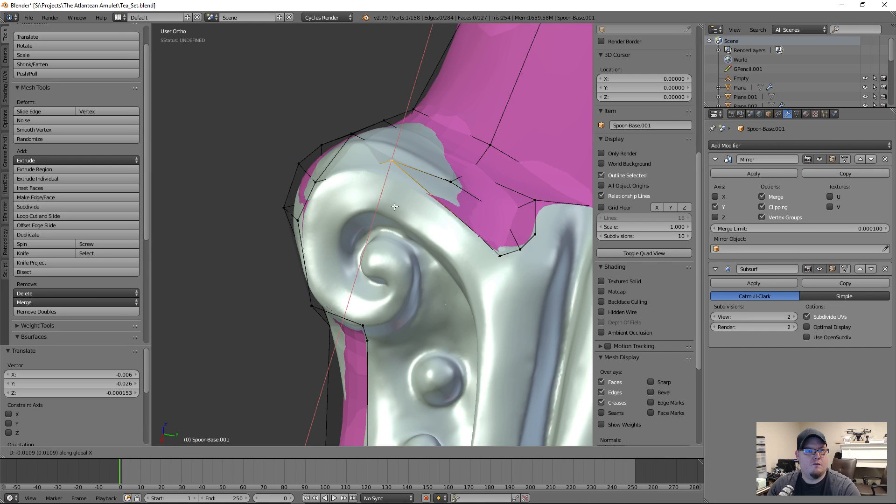
pyautogui.click(387, 211)
# - Raise the scroll-ridge vertex 0.004 along Z, shift it along Y, and raise it by another 0.008 along Z
pyautogui.moveTo(388, 211)
pyautogui.mouseDown(button='middle')
pyautogui.moveTo(380, 198)
pyautogui.moveTo(404, 210)
pyautogui.mouseUp(button='middle')
pyautogui.press('g')
pyautogui.press('z')
pyautogui.click(375, 198)
pyautogui.press('g')
pyautogui.press('y')
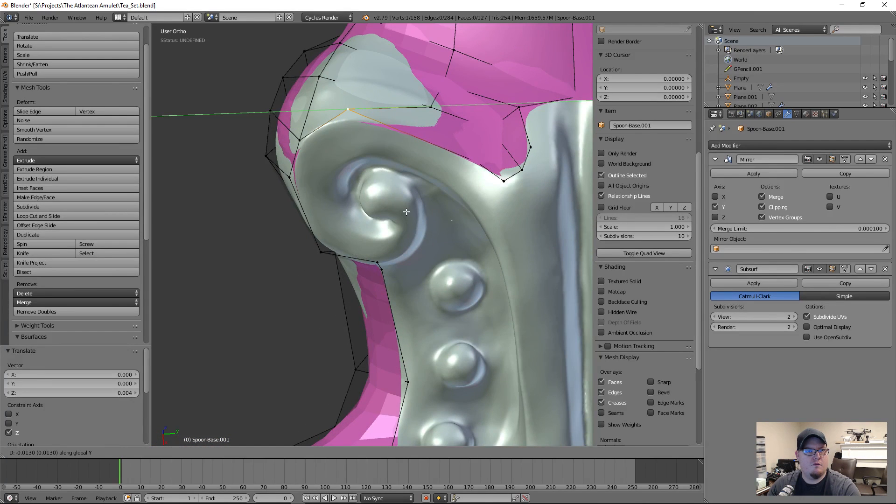
pyautogui.click(409, 207)
pyautogui.press('g')
pyautogui.press('z')
pyautogui.click(374, 159)
# - Move the neighbouring vertex on the scroll's side by -0.032 along Y, -0.020 along X and 0.010 along Z
pyautogui.moveTo(374, 159); pyautogui.dragTo(392, 239, button='middle')
pyautogui.press('g')
pyautogui.press('x')
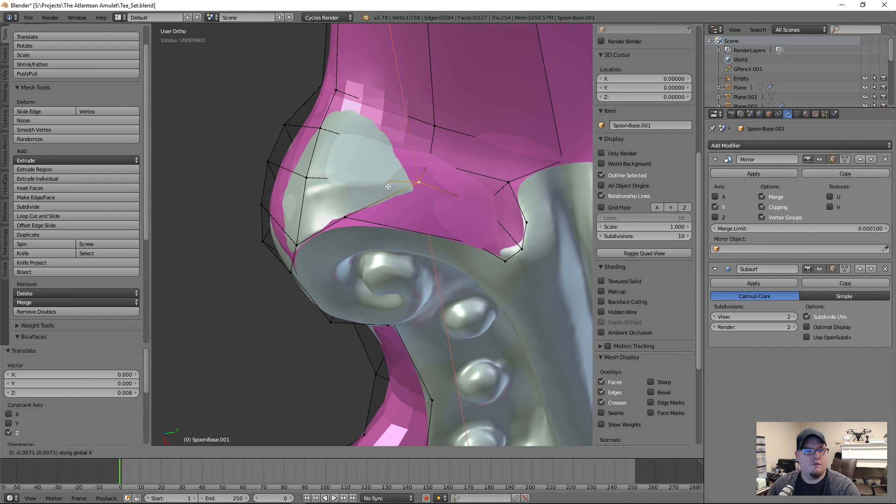
pyautogui.press('y')
pyautogui.click(376, 192)
pyautogui.press('g')
pyautogui.press('x')
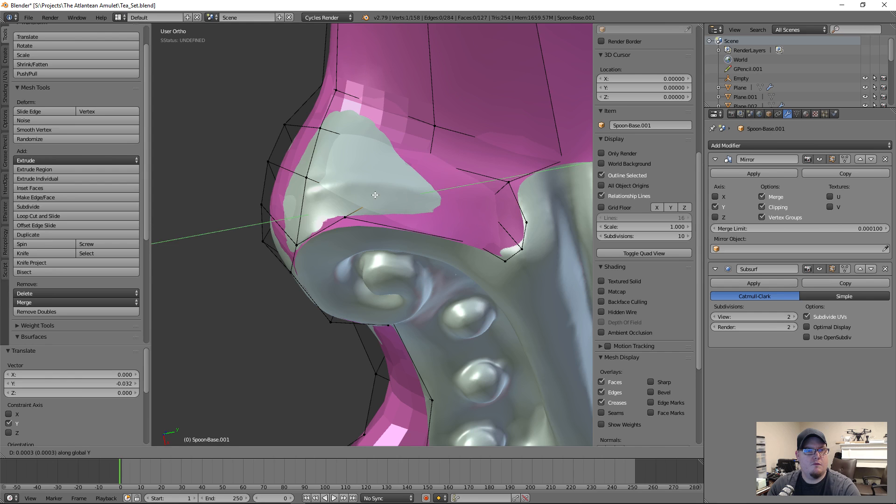
pyautogui.click(379, 170)
pyautogui.moveTo(379, 169); pyautogui.dragTo(379, 259, button='middle')
pyautogui.press('g')
pyautogui.press('z')
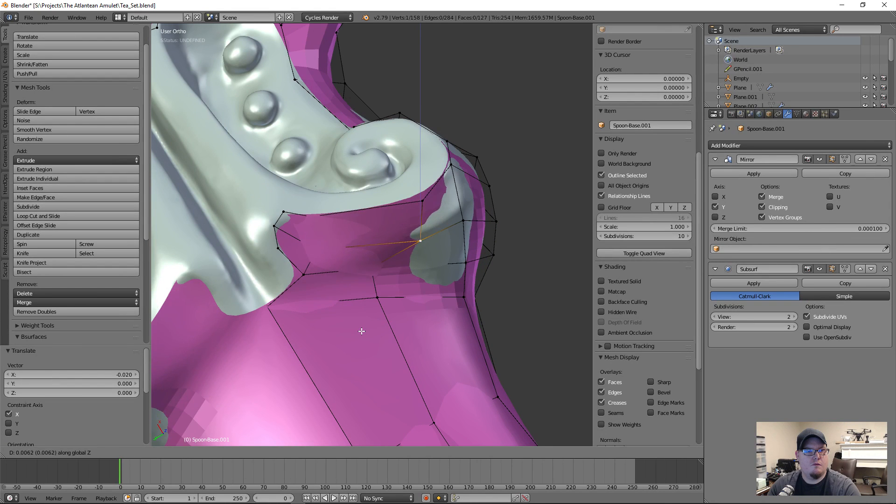
pyautogui.click(396, 304)
# - Reposition two vertices on the scroll's outer side, the second by about -0.001 X, -0.001 Y and 0.002 Z
pyautogui.moveTo(470, 227); pyautogui.dragTo(457, 300, button='middle')
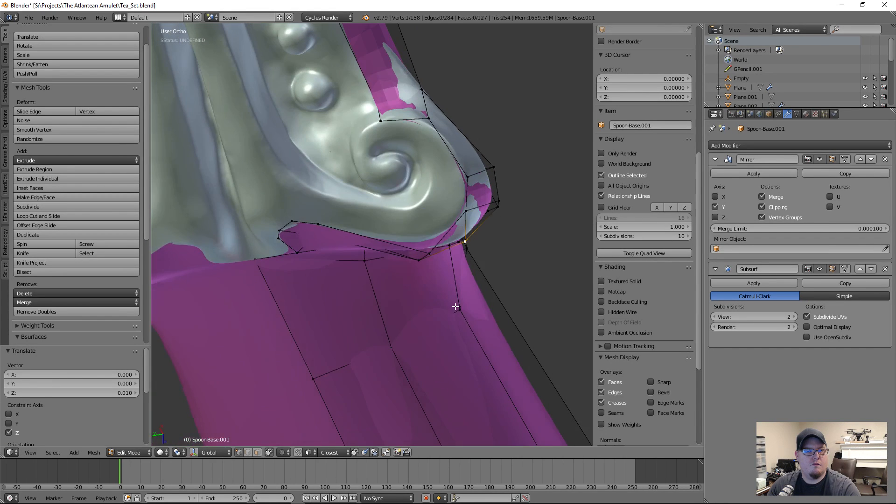
pyautogui.press('g')
pyautogui.click(459, 313)
pyautogui.rightClick(472, 220)
pyautogui.press('g')
pyautogui.click(476, 224)
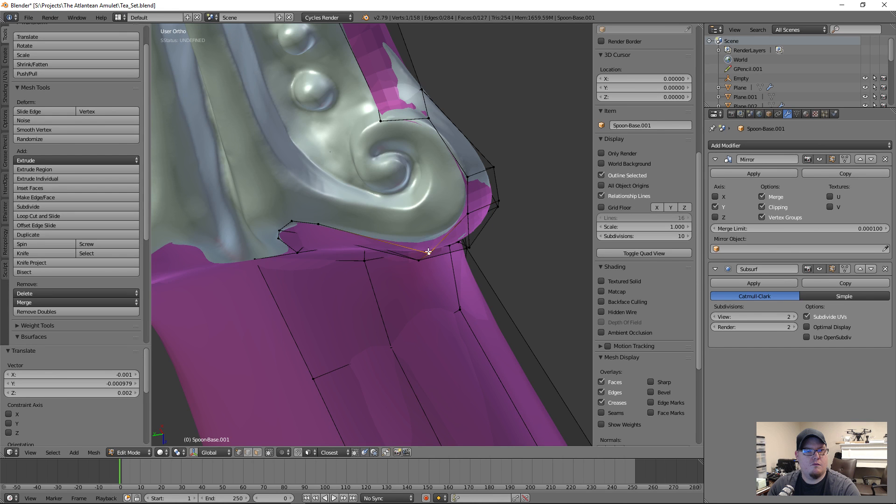
# - Move the vertex beneath the scroll curl closer to the sculpted edge and preview the mesh outside edit mode
pyautogui.press('g')
pyautogui.click(429, 244)
pyautogui.moveTo(429, 244); pyautogui.dragTo(481, 362, button='middle')
pyautogui.press('g')
pyautogui.click(431, 275)
pyautogui.press('Tab')
pyautogui.scroll(-4, 334, 269)
pyautogui.press('Tab')
pyautogui.scroll(3, 485, 347)
# - Refine a vertex on the scroll's side in two moves, finishing with about -0.0005 X, -0.003 Y and -0.001 Z
pyautogui.rightClick(484, 318)
pyautogui.press('g')
pyautogui.click(481, 349)
pyautogui.press('g')
pyautogui.click(436, 348)
pyautogui.moveTo(437, 349); pyautogui.dragTo(451, 250, button='middle')
pyautogui.keyDown('shift'); pyautogui.rightClick(419, 348); pyautogui.keyUp('shift')
pyautogui.scroll(2, 644, 187)
pyautogui.press('g')
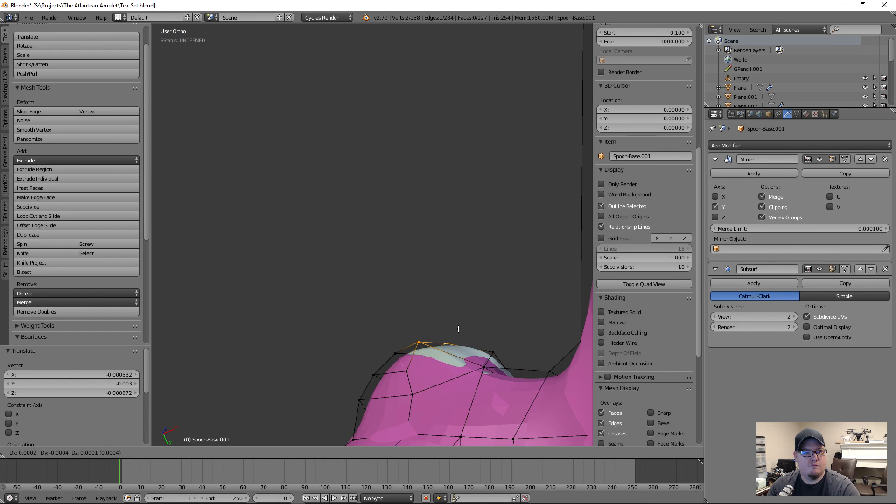
pyautogui.rightClick(466, 323)
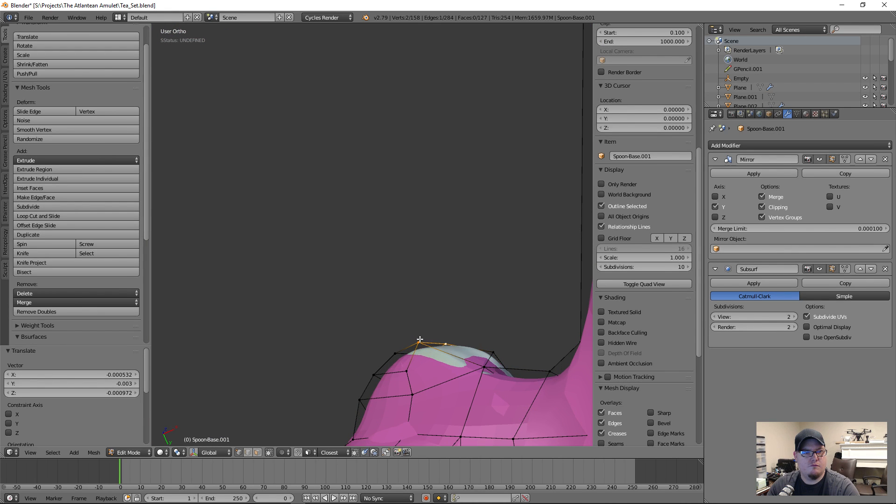
# - Pull the vertex at the crest of the scroll's side outward by about 0.009 X, -0.009 Y and 0.002 Z, and refine its placement
pyautogui.scroll(-2, 644, 210)
pyautogui.rightClick(427, 336)
pyautogui.press('g')
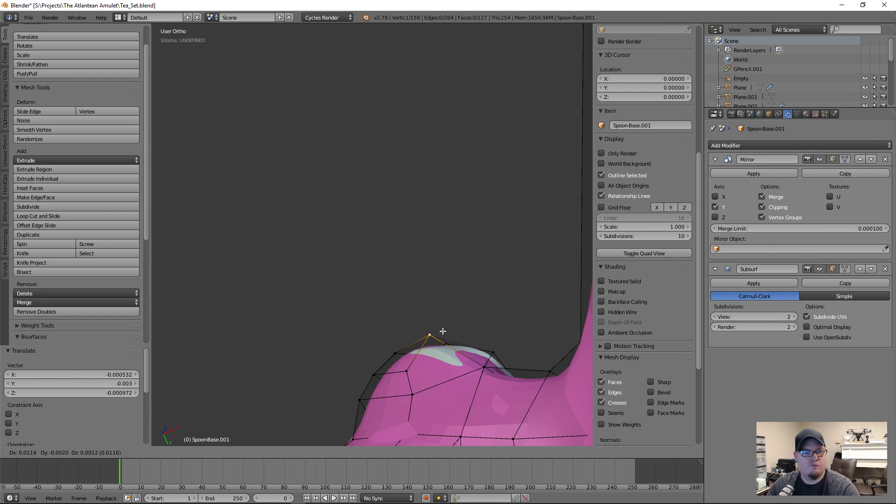
pyautogui.click(436, 325)
pyautogui.moveTo(460, 276); pyautogui.dragTo(461, 401, button='middle')
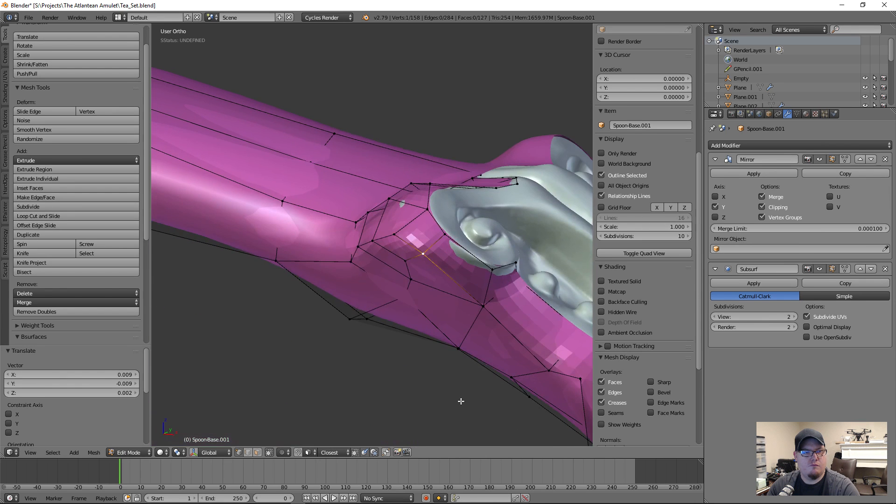
pyautogui.moveTo(448, 258)
pyautogui.mouseDown(button='middle')
pyautogui.moveTo(493, 306)
pyautogui.moveTo(462, 290)
pyautogui.moveTo(435, 222)
pyautogui.moveTo(360, 264)
pyautogui.moveTo(380, 320)
pyautogui.moveTo(439, 233)
pyautogui.moveTo(433, 260)
pyautogui.mouseUp(button='middle')
pyautogui.press('g')
pyautogui.click(499, 311)
# - Raise the two vertices on the lobe's rim beside the central groove, and shift them by about 0.003 X, 0.007 Y and -0.001 Z
pyautogui.press('Tab')
pyautogui.press('Tab')
pyautogui.scroll(8, 433, 260)
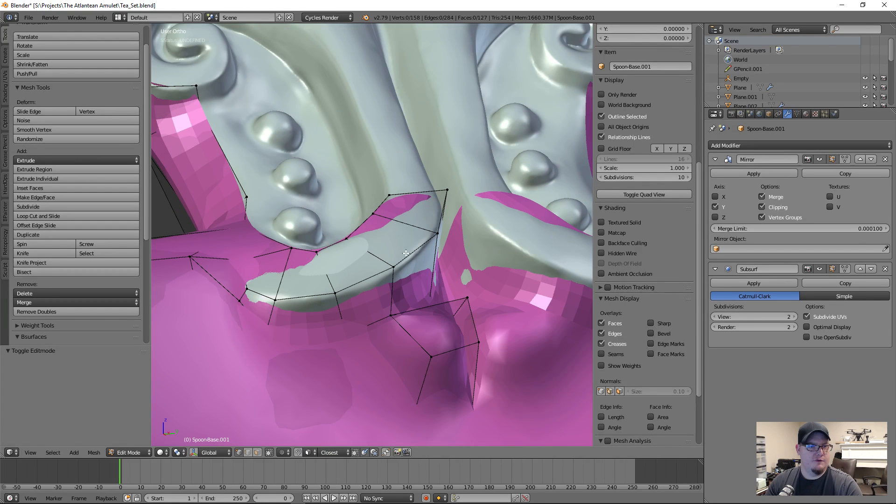
pyautogui.rightClick(406, 253)
pyautogui.press('g')
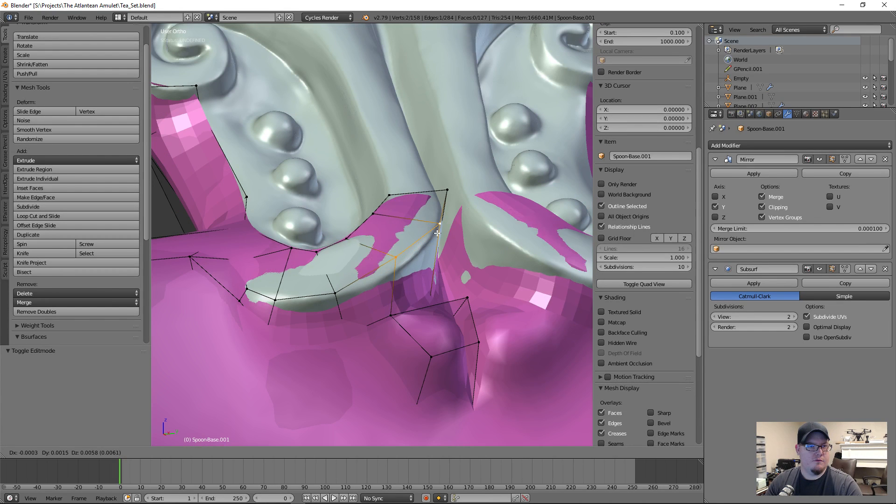
pyautogui.press('z')
pyautogui.click(441, 226)
pyautogui.moveTo(441, 227); pyautogui.dragTo(429, 256, button='middle')
pyautogui.press('g')
pyautogui.click(429, 256)
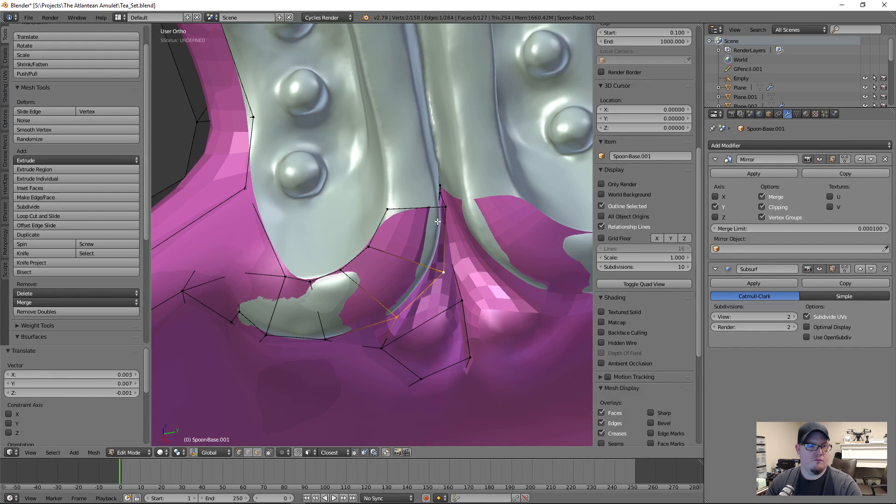
# - Shift the top rim vertex beside the central groove by about 0.002 X and 0.004 Y, and refine its placement
pyautogui.rightClick(445, 206)
pyautogui.press('g')
pyautogui.click(452, 216)
pyautogui.press('g')
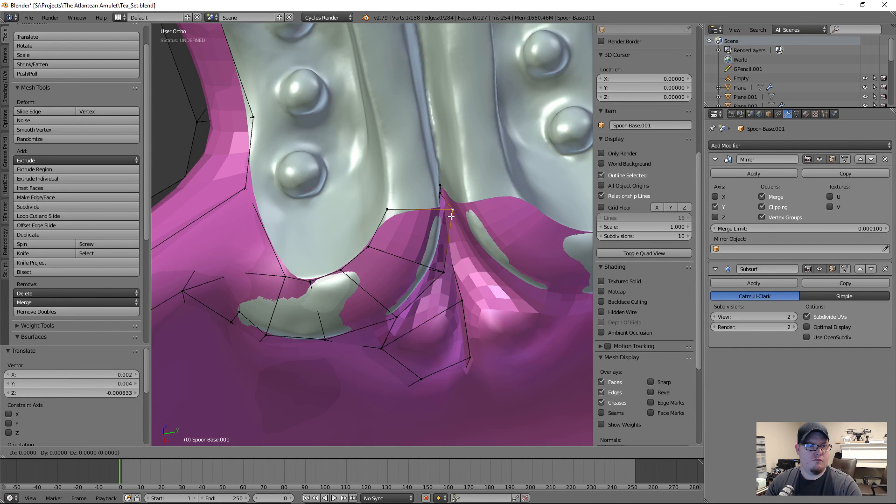
pyautogui.click(450, 216)
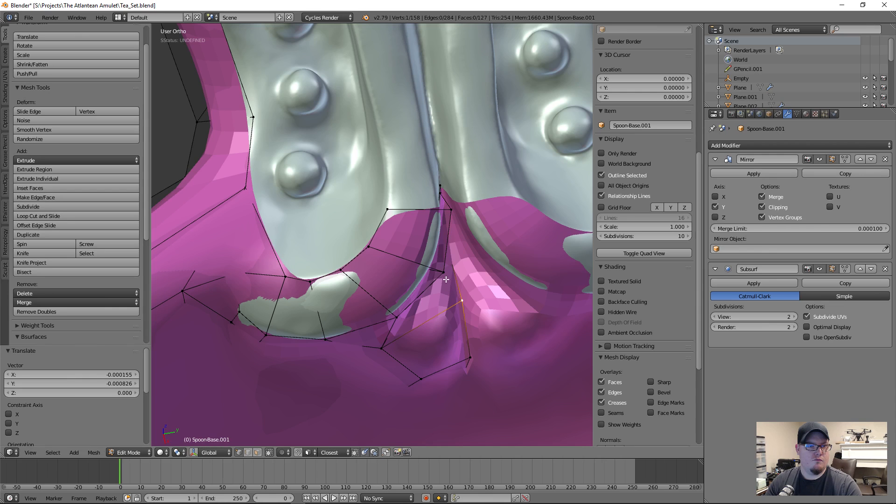
# - Move the next vertex down the groove-side rim by about 0.004 X, 0.001 Y and -0.002 Z, and nudge the vertex below it
pyautogui.rightClick(444, 273)
pyautogui.press('g')
pyautogui.click(439, 276)
pyautogui.press('g')
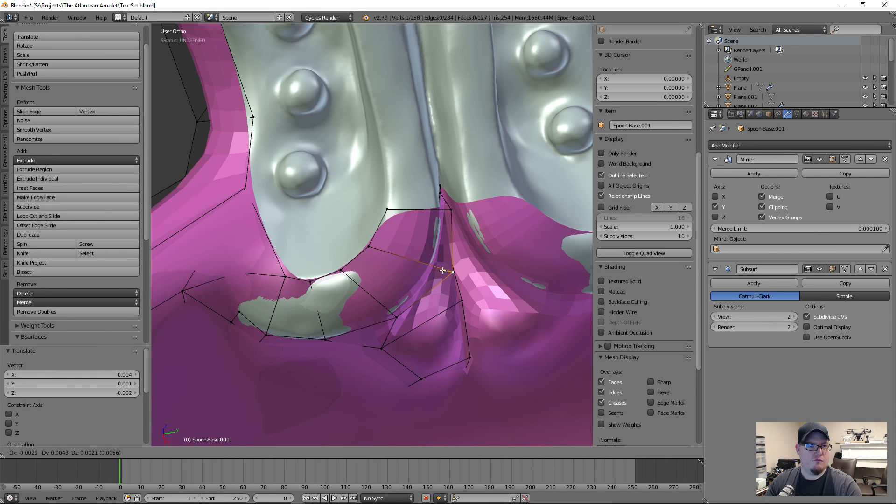
pyautogui.click(443, 268)
pyautogui.rightClick(397, 317)
pyautogui.press('g')
pyautogui.click(398, 318)
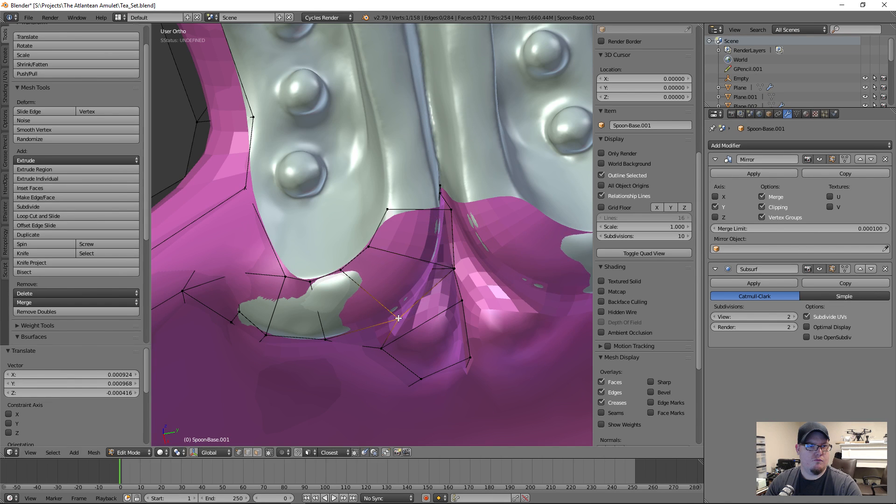
# - Raise the vertex at the middle of the lobe's lower outer rim by about 0.005 along Z
pyautogui.rightClick(326, 342)
pyautogui.moveTo(326, 344); pyautogui.dragTo(333, 298, button='middle')
pyautogui.press('g')
pyautogui.press('z')
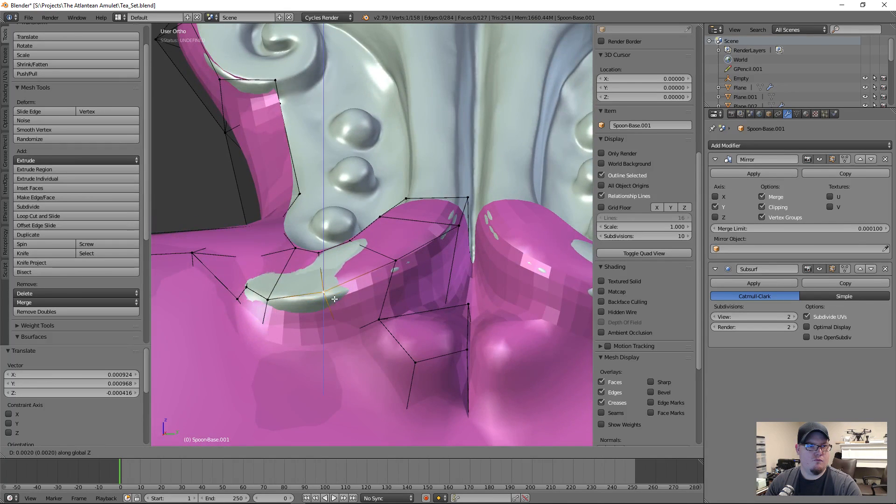
pyautogui.click(333, 294)
# - Raise the two inner vertices beneath the lowest bead by about 0.001 and the neighbouring outer rim vertex by about 0.006 along Z
pyautogui.rightClick(358, 237)
pyautogui.press('g')
pyautogui.press('z')
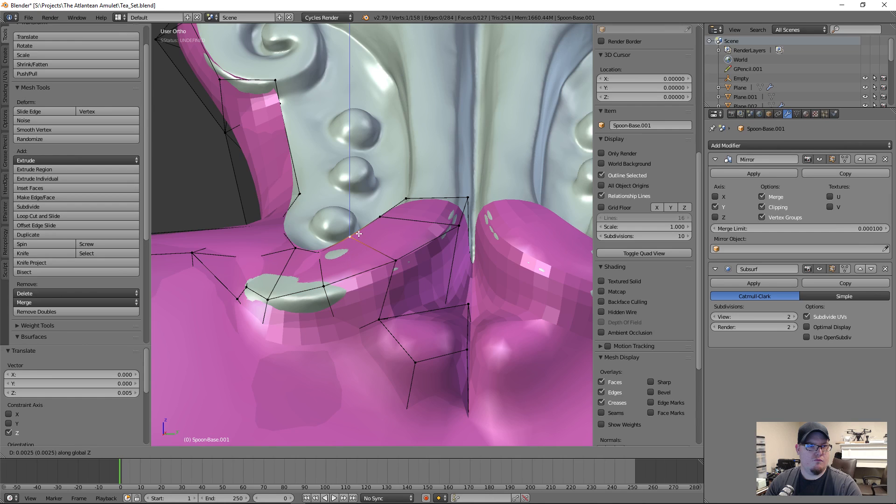
pyautogui.click(359, 237)
pyautogui.keyDown('shift'); pyautogui.rightClick(318, 251); pyautogui.keyUp('shift')
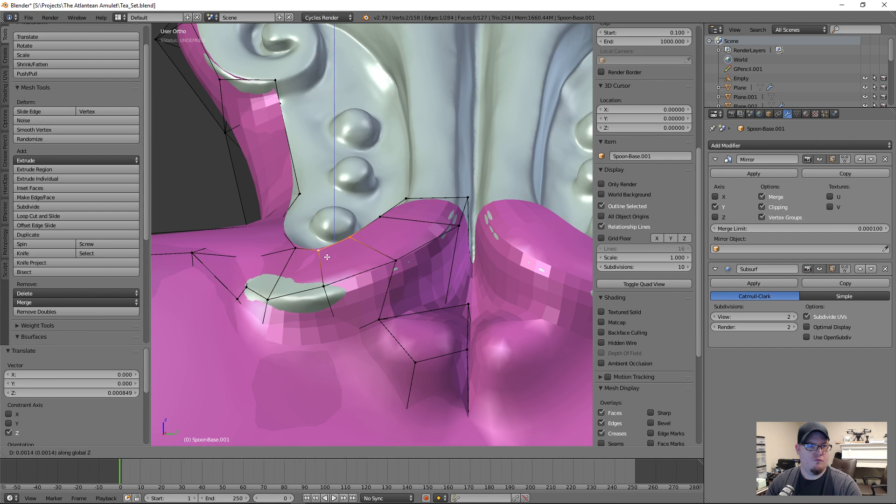
pyautogui.rightClick(323, 285)
pyautogui.press('g')
pyautogui.press('z')
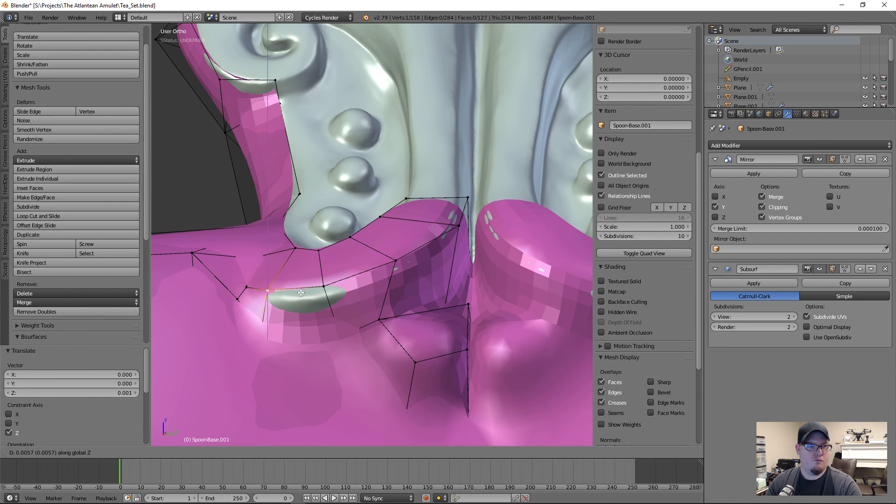
pyautogui.click(322, 286)
# - Push the two outer rim vertices of the lobe outward by about 0.003 to 0.004 X, and deselect everything
pyautogui.moveTo(322, 286); pyautogui.dragTo(335, 341, button='middle')
pyautogui.press('g')
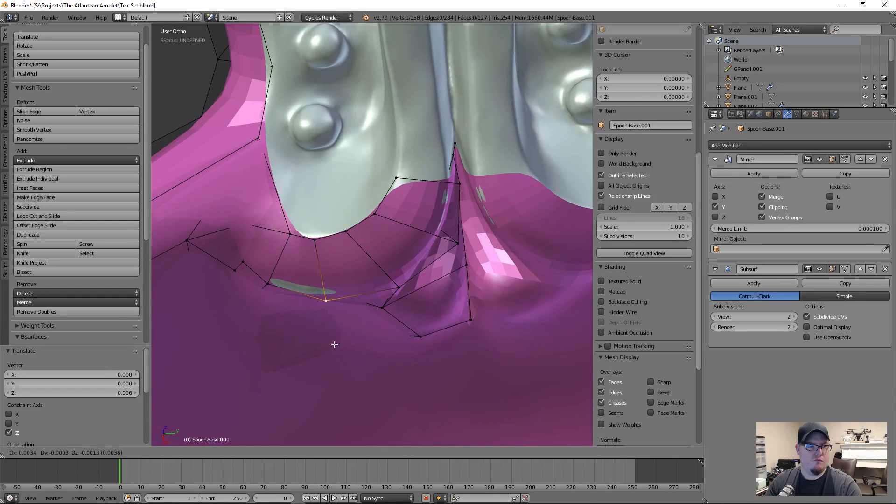
pyautogui.click(273, 288)
pyautogui.rightClick(273, 288)
pyautogui.press('g')
pyautogui.click(277, 288)
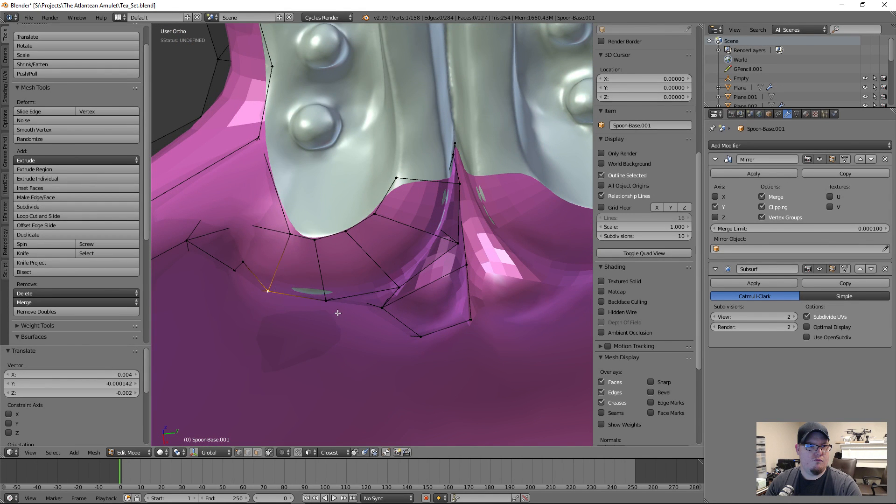
pyautogui.press('z')
pyautogui.press('z')
pyautogui.rightClick(328, 302)
pyautogui.press('g')
pyautogui.click(328, 306)
pyautogui.scroll(-3, 419, 287)
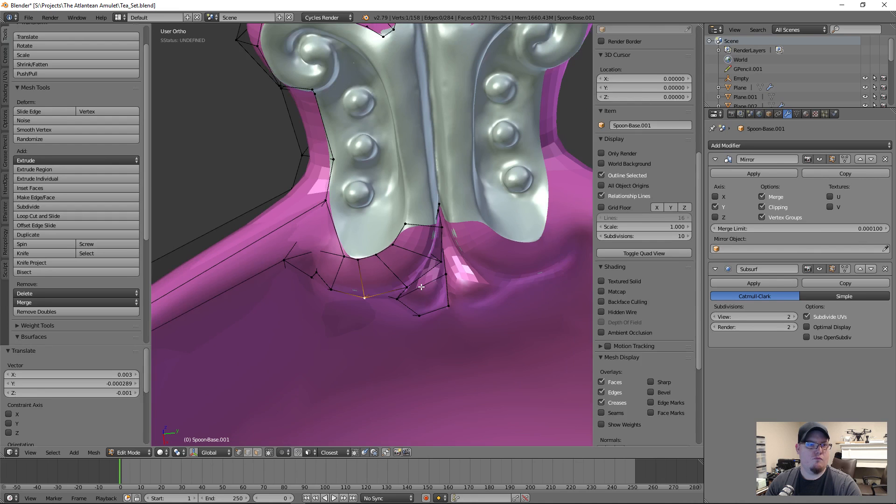
pyautogui.press('a')
# - Extrude two vertices from the lobe's inner rim toward the lowest bead and fill a face to the existing side vertex
pyautogui.keyDown('shift'); pyautogui.moveTo(423, 203); pyautogui.dragTo(410, 327, button='middle'); pyautogui.keyUp('shift')
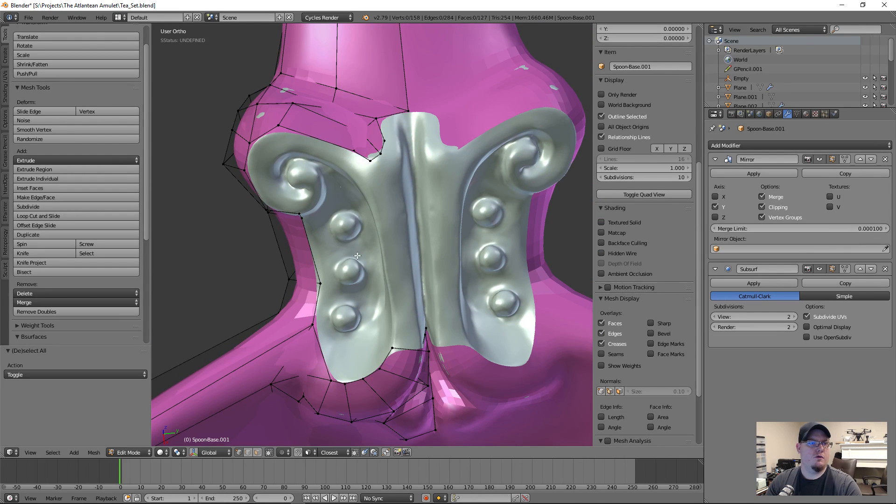
pyautogui.scroll(1, 309, 226)
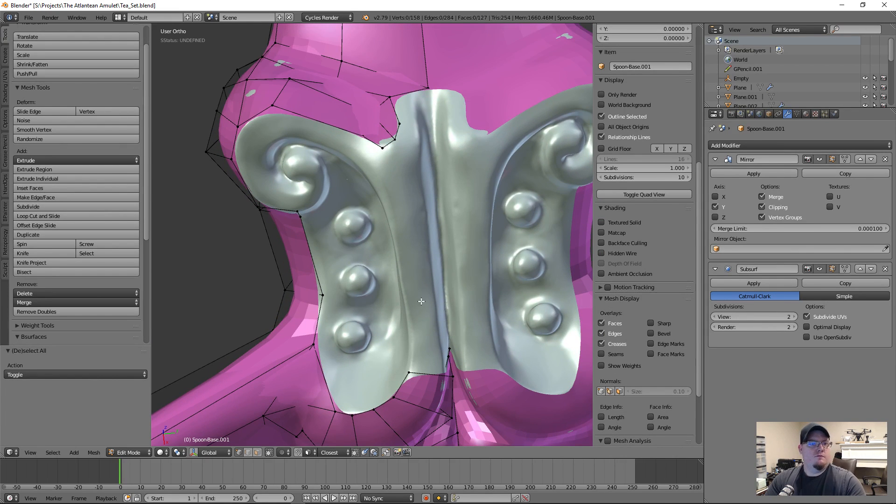
pyautogui.moveTo(320, 229); pyautogui.dragTo(404, 317, button='middle')
pyautogui.rightClick(404, 331)
pyautogui.press('e')
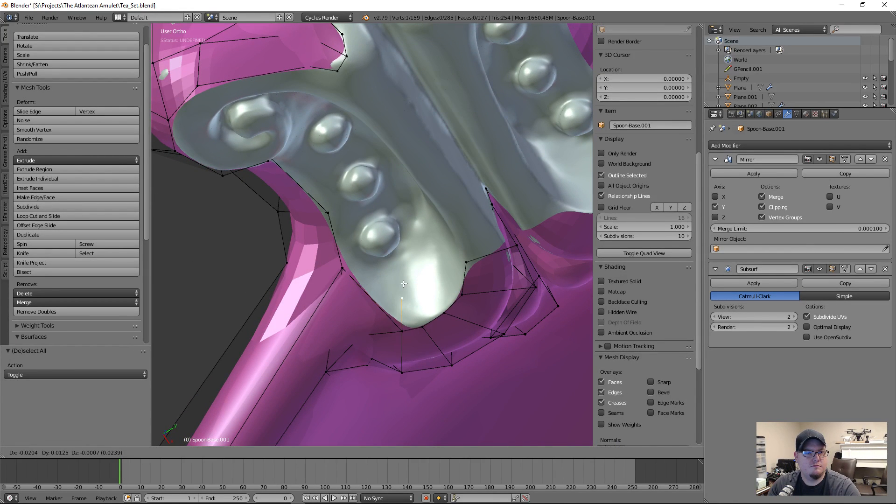
pyautogui.click(414, 276)
pyautogui.press('e')
pyautogui.click(400, 250)
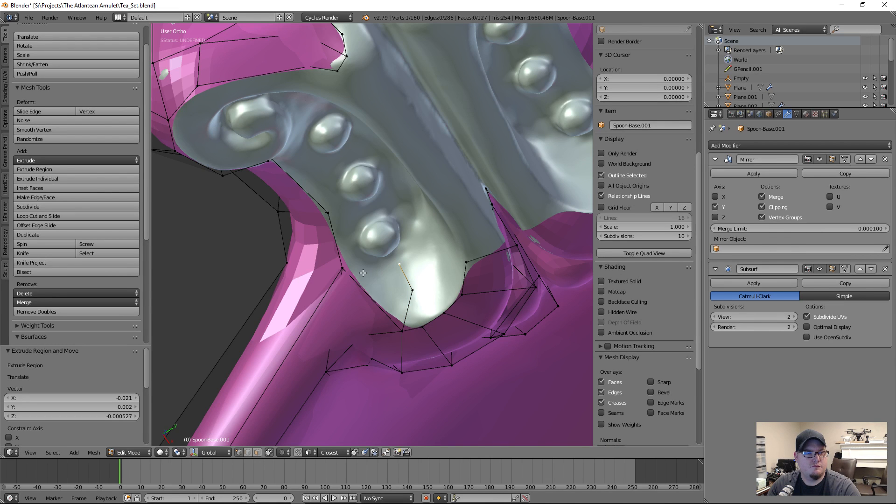
pyautogui.keyDown('shift'); pyautogui.rightClick(346, 269); pyautogui.keyUp('shift')
pyautogui.press('f')
pyautogui.moveTo(345, 270); pyautogui.dragTo(398, 232, button='middle')
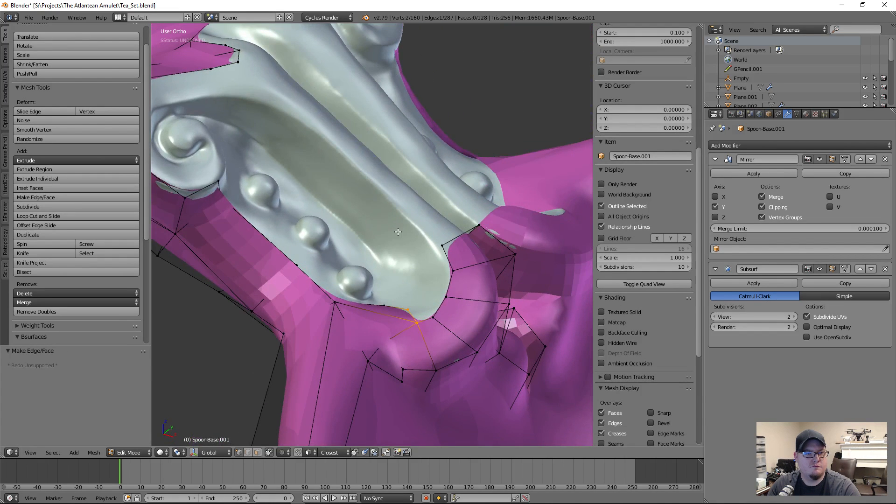
# - Raise the newly extruded vertex below the lowest bead by about 0.01 along Z
pyautogui.rightClick(384, 306)
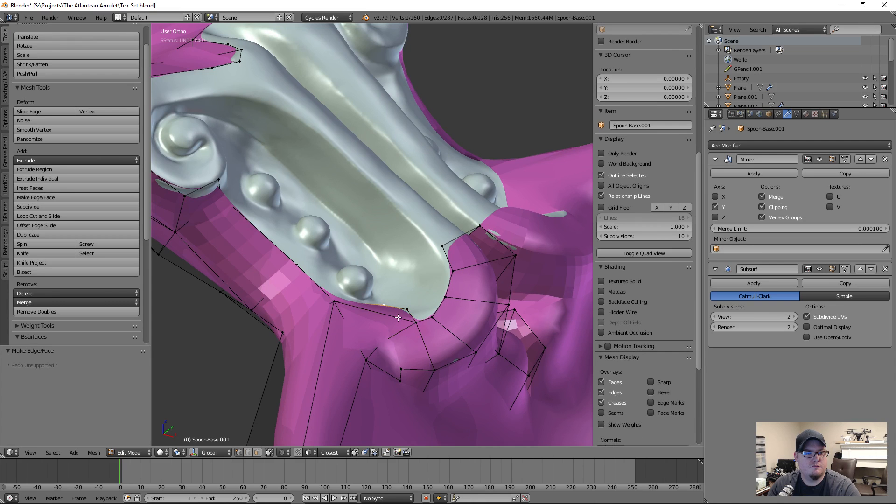
pyautogui.press('g')
pyautogui.press('z')
pyautogui.click(402, 304)
# - Extrude the raised vertex upward past the lowest bead and fill the face between it and the side edge
pyautogui.moveTo(401, 305); pyautogui.dragTo(388, 252, button='middle')
pyautogui.press('e')
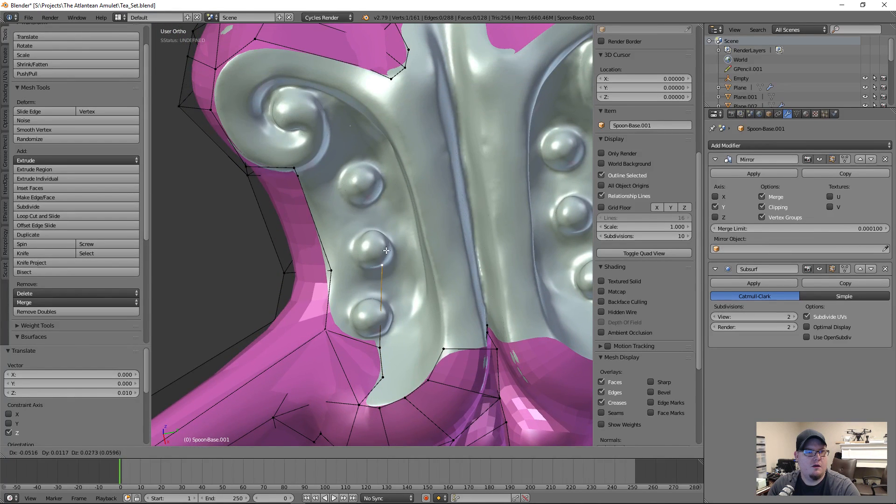
pyautogui.click(372, 265)
pyautogui.press('f')
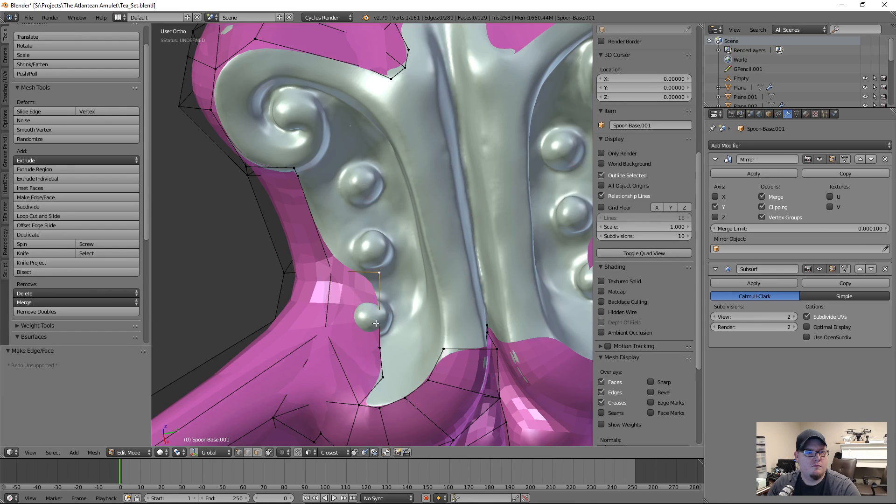
# - Raise the inner vertices of the new strip beside the beads along Z, by about 0.003 for the last one
pyautogui.moveTo(384, 272); pyautogui.dragTo(377, 306, button='middle')
pyautogui.press('g')
pyautogui.press('z')
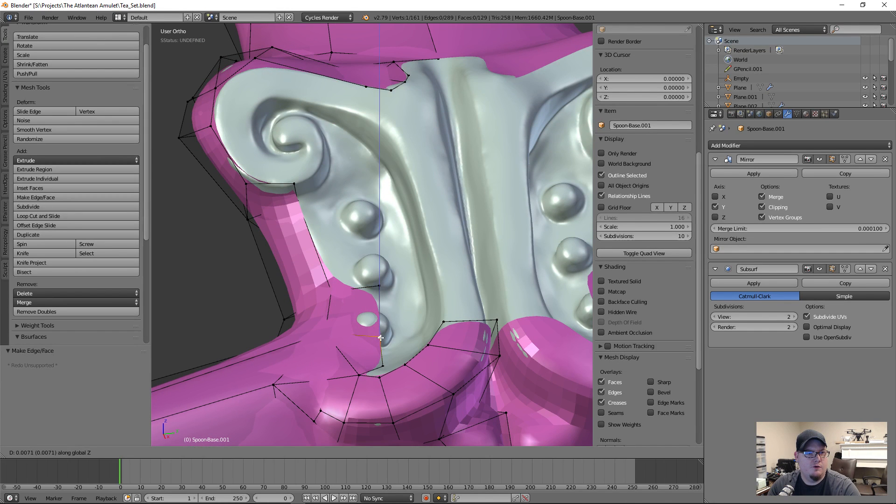
pyautogui.click(381, 338)
pyautogui.keyDown('shift'); pyautogui.rightClick(379, 282); pyautogui.keyUp('shift')
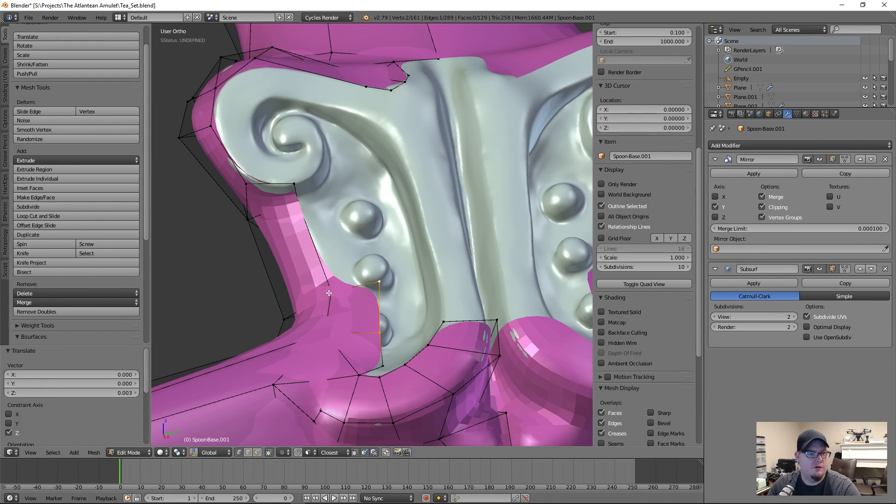
# - Extrude the strip's top vertex past the upper beads by about -0.074 X, -0.006 Y and 0.044 Z, and fill the face to the side edge
pyautogui.moveTo(330, 293); pyautogui.dragTo(381, 344, button='middle')
pyautogui.rightClick(381, 359)
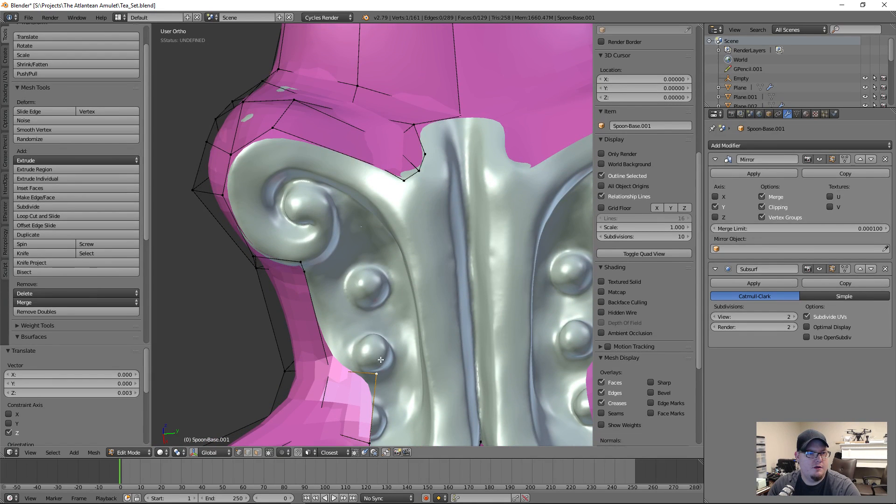
pyautogui.press('e')
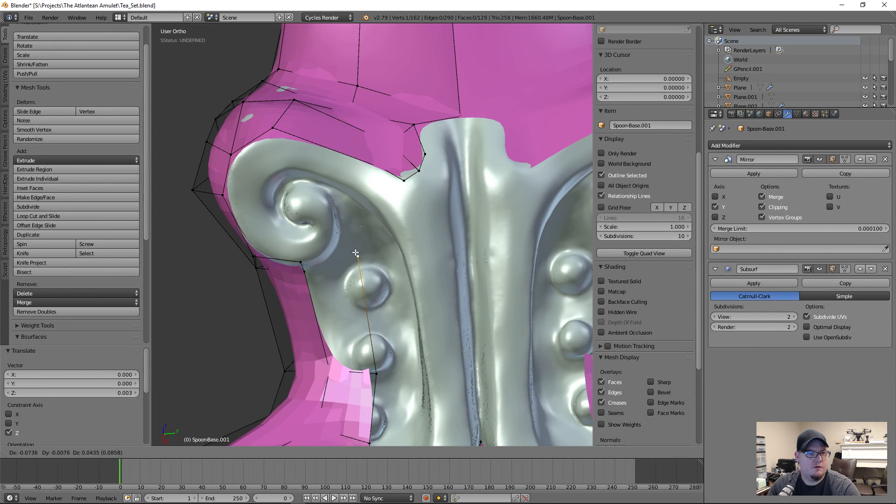
pyautogui.click(357, 253)
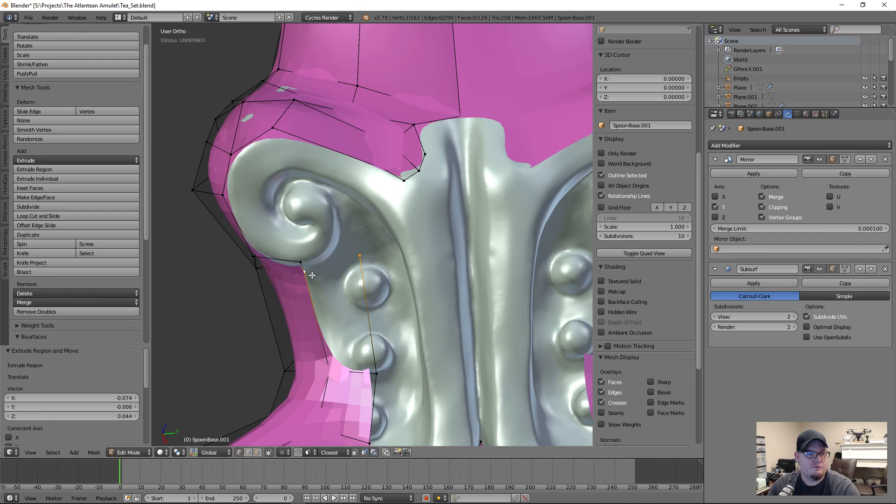
pyautogui.press('f')
# - Extrude the strip's inner top vertex up beside the scroll curl, adjust its position, and fill the face beneath the curl
pyautogui.moveTo(312, 275); pyautogui.dragTo(377, 372, button='middle')
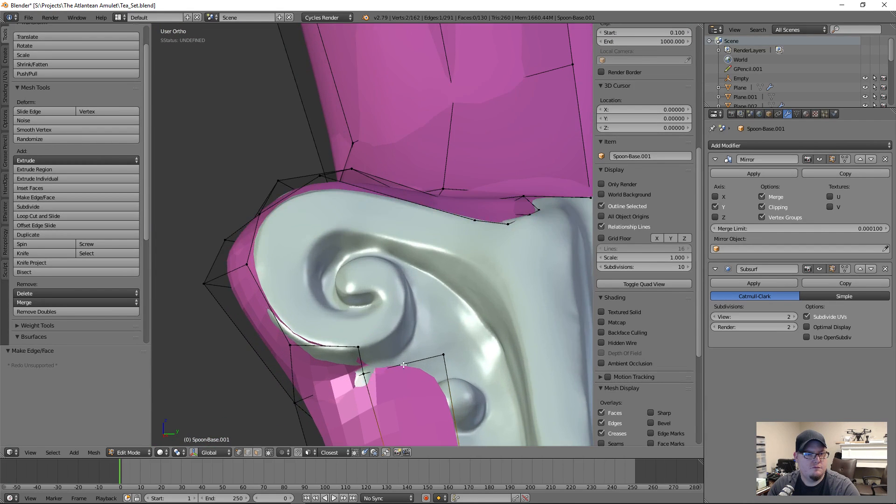
pyautogui.rightClick(440, 356)
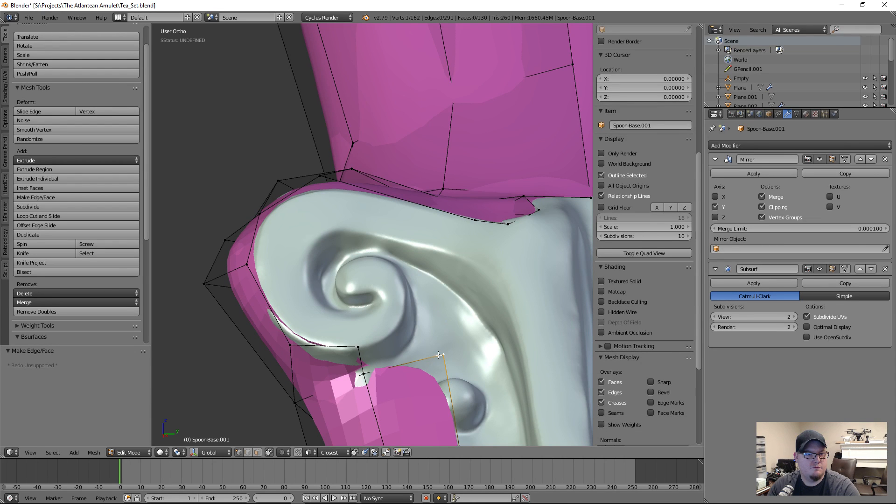
pyautogui.moveTo(439, 356); pyautogui.dragTo(393, 364, button='middle')
pyautogui.press('e')
pyautogui.click(434, 283)
pyautogui.press('g')
pyautogui.click(425, 286)
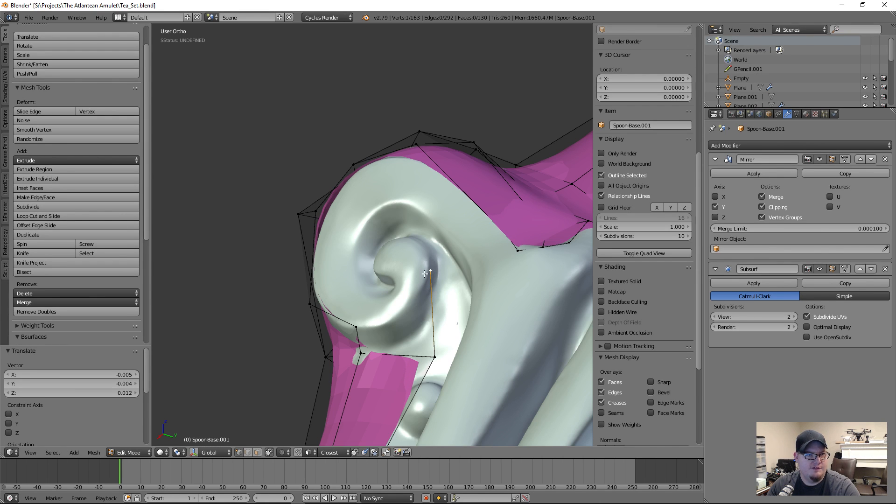
pyautogui.press('f')
pyautogui.press('f')
# - Move the vertex under the curl by about 0.008 X, 0.008 Y and -0.003 Z, and the tip vertex by about 0.004 X, 0.003 Y and -0.002 Z
pyautogui.moveTo(344, 343); pyautogui.dragTo(394, 364, button='middle')
pyautogui.rightClick(367, 355)
pyautogui.press('g')
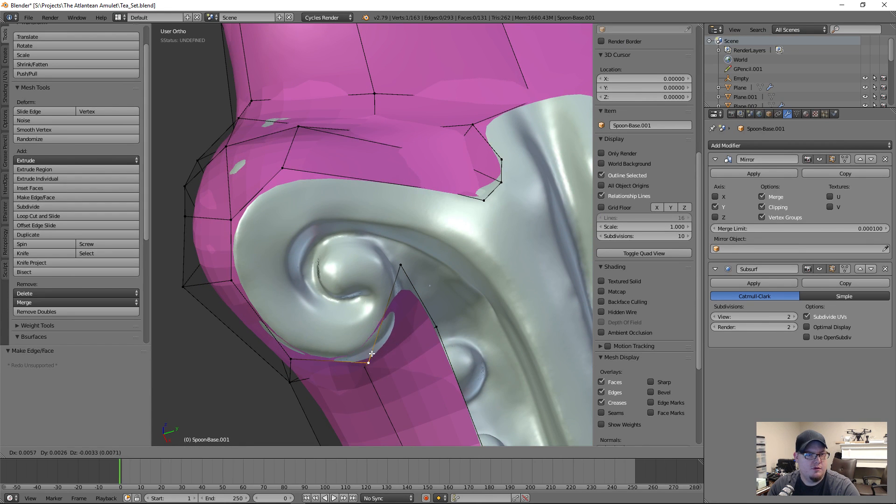
pyautogui.click(383, 354)
pyautogui.rightClick(402, 266)
pyautogui.press('g')
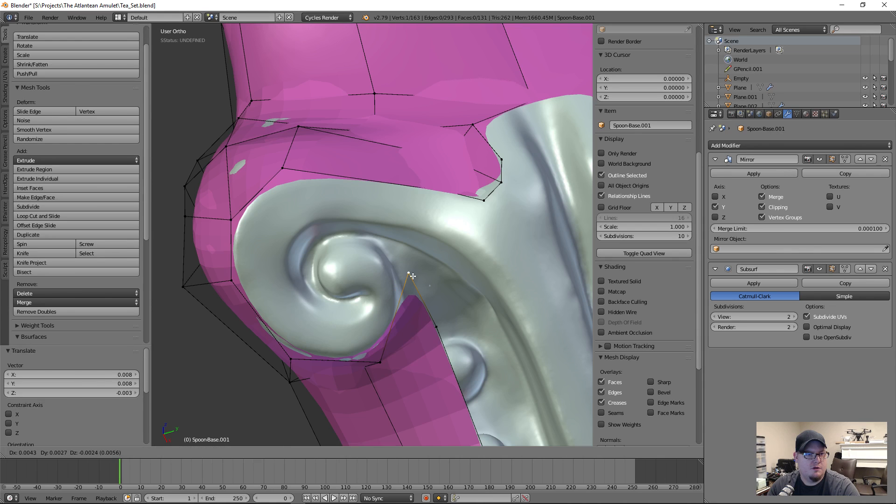
pyautogui.click(413, 276)
# - Lower the strip vertex below the curl slightly, and move the curl's outer lower vertex by about 0.001 X, -0.003 Y and -0.001 Z
pyautogui.rightClick(365, 375)
pyautogui.press('g')
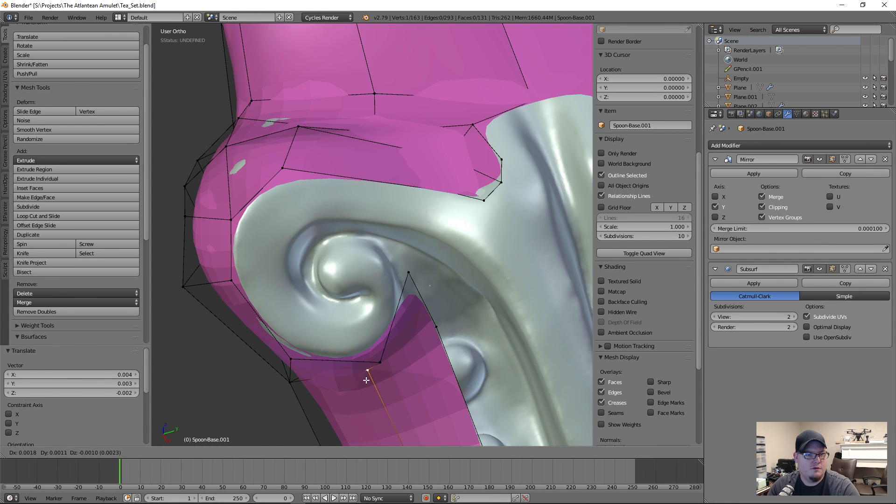
pyautogui.click(367, 380)
pyautogui.moveTo(367, 380); pyautogui.dragTo(415, 329, button='middle')
pyautogui.press('g')
pyautogui.click(420, 369)
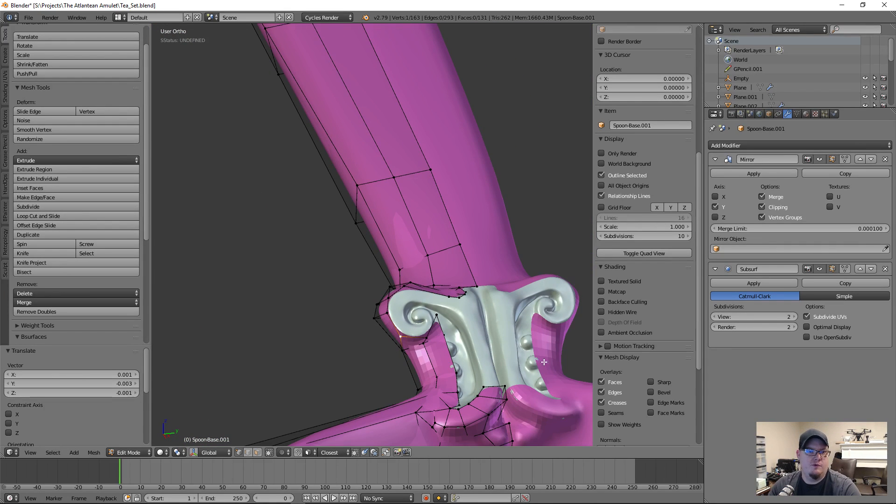
# - Fill a face across the scroll curl between the inner tip vertex and the outer side vertex
pyautogui.scroll(4, 430, 378)
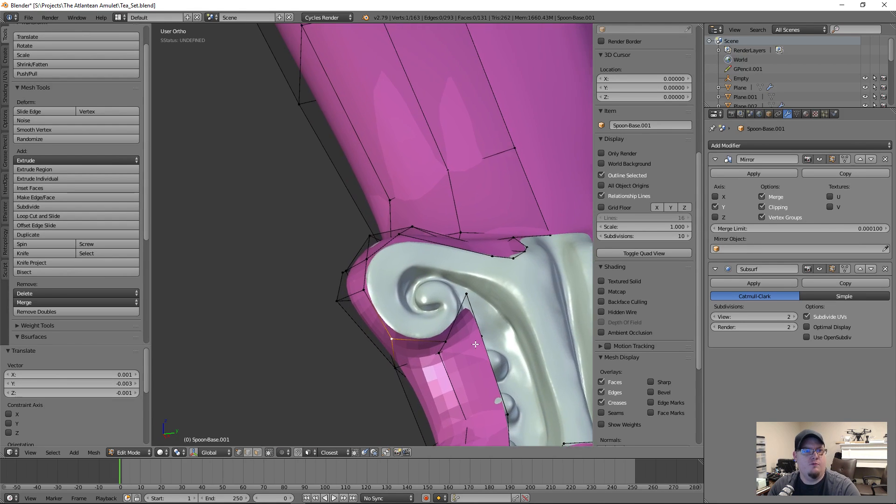
pyautogui.scroll(3, 465, 333)
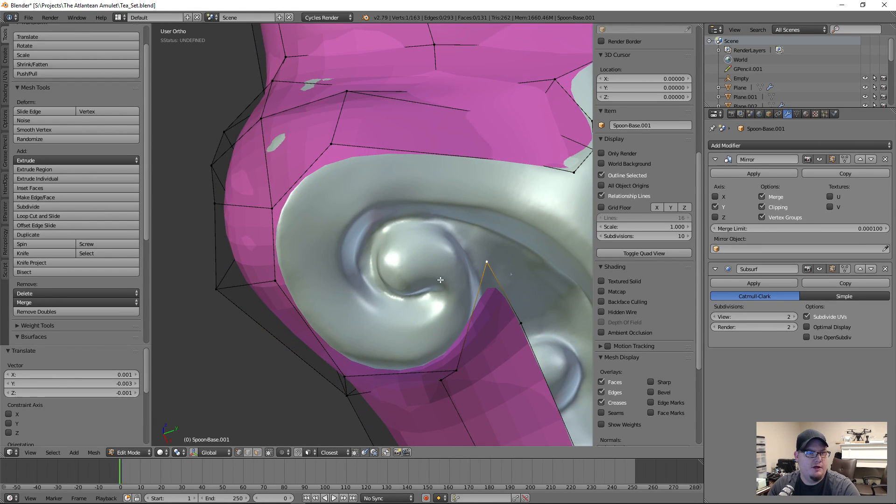
pyautogui.keyDown('shift'); pyautogui.click(276, 281); pyautogui.keyUp('shift')
pyautogui.press('f')
# - Raise the two vertices along the curl's lower edge by about 0.007 along Z, and reposition the face's vertices against the sculpt
pyautogui.moveTo(427, 373); pyautogui.dragTo(411, 336, button='middle')
pyautogui.press('g')
pyautogui.press('z')
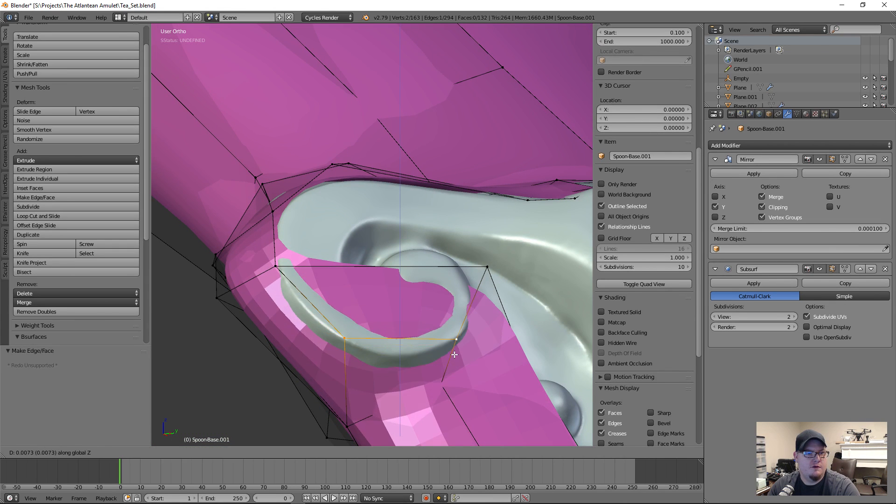
pyautogui.click(455, 356)
pyautogui.moveTo(455, 356); pyautogui.dragTo(466, 268, button='middle')
pyautogui.press('g')
pyautogui.click(409, 332)
# - Raise the inner tip vertex of the curl's face by about 0.005 along Z and adjust its height again
pyautogui.click(318, 297)
pyautogui.press('g')
pyautogui.press('z')
pyautogui.click(342, 304)
pyautogui.moveTo(343, 304)
pyautogui.mouseDown(button='middle')
pyautogui.moveTo(408, 285)
pyautogui.moveTo(341, 302)
pyautogui.mouseUp(button='middle')
pyautogui.press('g')
pyautogui.press('z')
pyautogui.click(434, 295)
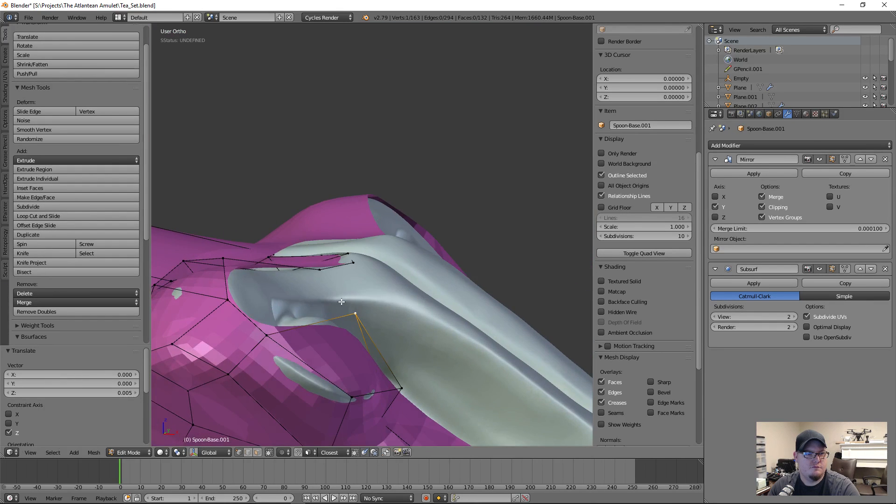
# - Readjust the curl face's vertices against the sculpt, moving the lower outer vertex about 0.0003 X, -0.002 Y and -0.0004 Z
pyautogui.moveTo(339, 398); pyautogui.dragTo(318, 316, button='middle')
pyautogui.press('g')
pyautogui.press('z')
pyautogui.click(333, 354)
pyautogui.scroll(3, 333, 349)
pyautogui.press('g')
pyautogui.click(305, 310)
pyautogui.press('g')
pyautogui.click(314, 317)
pyautogui.keyDown('shift'); pyautogui.moveTo(382, 283); pyautogui.dragTo(375, 333, button='middle'); pyautogui.keyUp('shift')
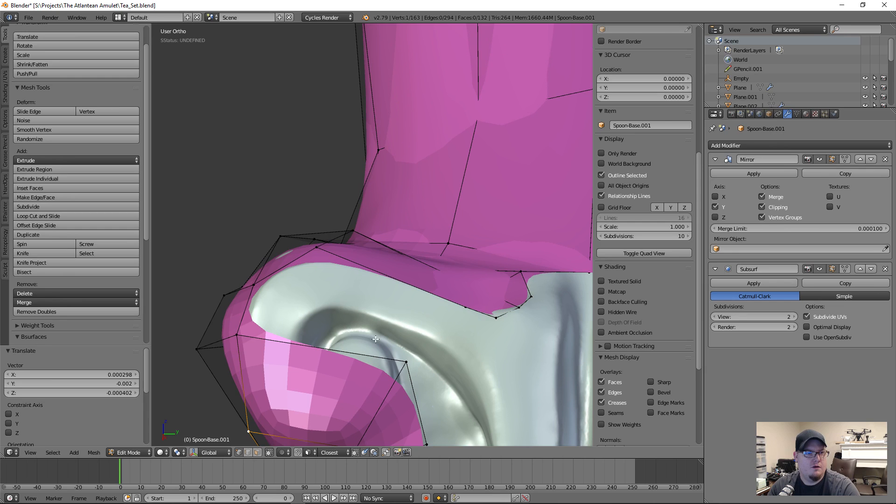
# - Move the inner corner vertex of the curl's face by about -0.009 along Y and 0.0008 along Z
pyautogui.keyDown('shift'); pyautogui.rightClick(248, 321); pyautogui.keyUp('shift')
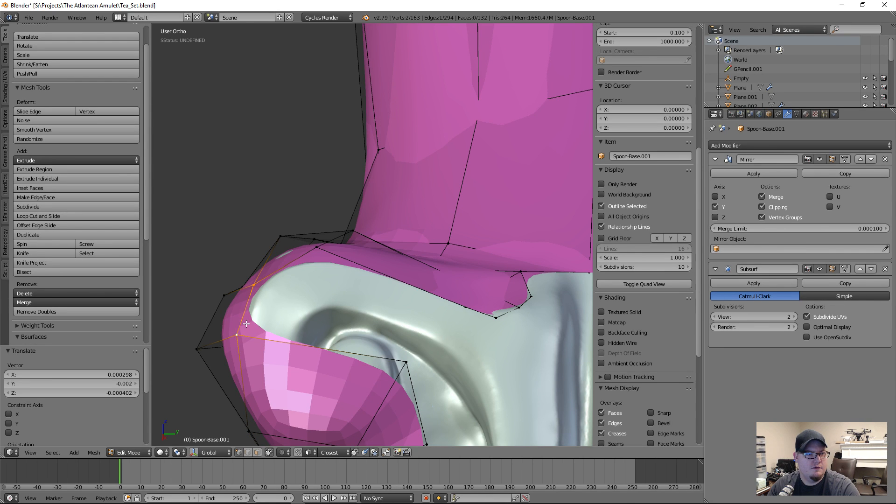
pyautogui.keyDown('shift'); pyautogui.moveTo(378, 317); pyautogui.dragTo(381, 332, button='middle'); pyautogui.keyUp('shift')
pyautogui.rightClick(409, 376)
pyautogui.press('g')
pyautogui.click(380, 373)
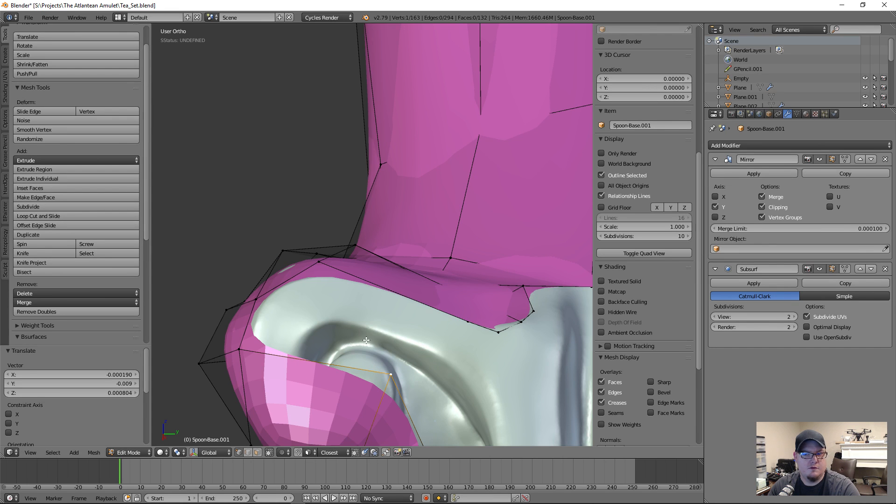
# - Fill a face over the curl from the inner corner vertex up to the lobe's upper edge
pyautogui.moveTo(263, 303); pyautogui.dragTo(365, 382, button='middle')
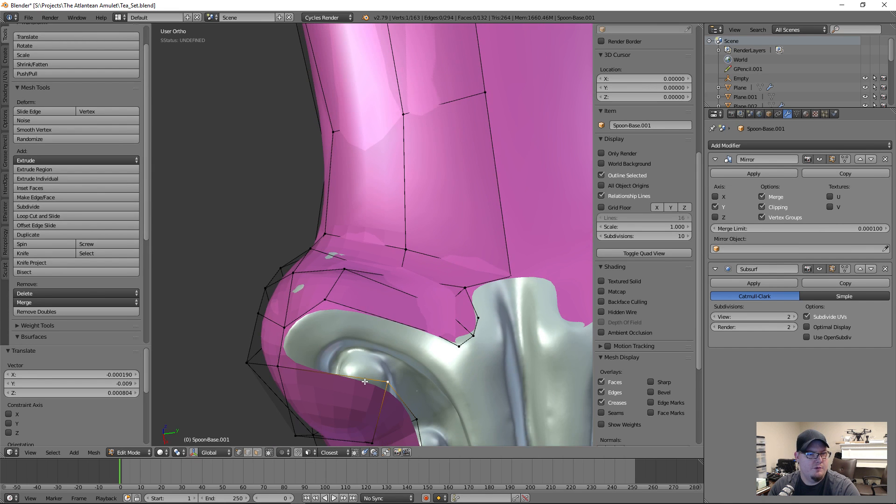
pyautogui.keyDown('shift'); pyautogui.rightClick(292, 324); pyautogui.keyUp('shift')
pyautogui.press('f')
pyautogui.moveTo(347, 367); pyautogui.dragTo(309, 357, button='middle')
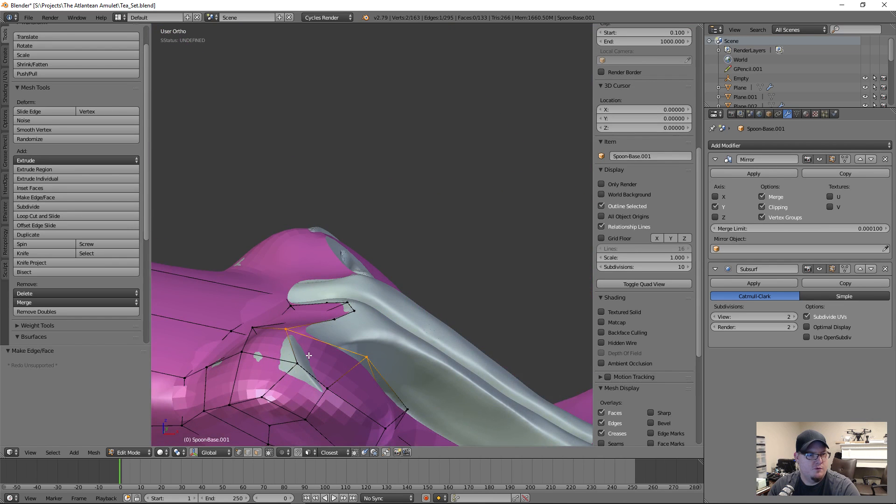
# - Raise the lobe vertex beside the new face by about 0.009 along Z so the mesh covers the sculpt
pyautogui.rightClick(300, 355)
pyautogui.press('g')
pyautogui.press('z')
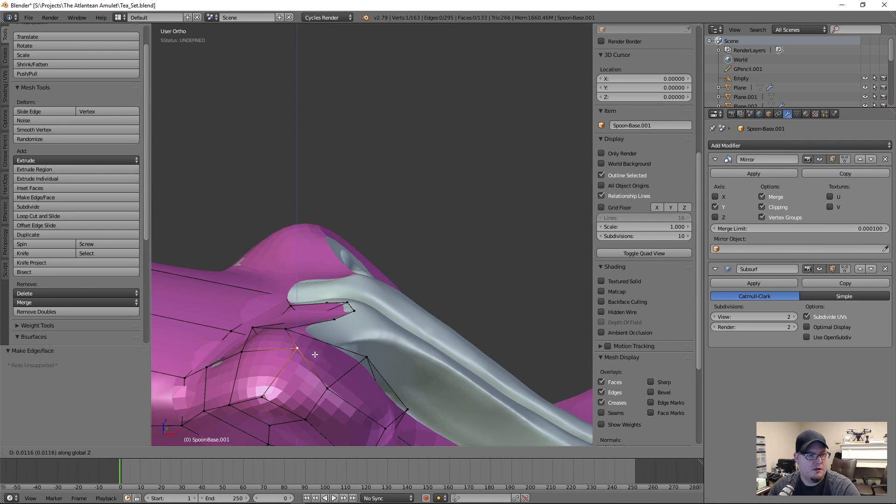
pyautogui.click(313, 358)
# - Extrude the rim strip's end vertex by about 0.013 X, -0.022 Y and -0.013 Z, and reposition it on the scroll's ridge
pyautogui.moveTo(313, 357); pyautogui.dragTo(310, 334, button='middle')
pyautogui.scroll(-4, 325, 340)
pyautogui.scroll(2, 310, 335)
pyautogui.scroll(4, 310, 334)
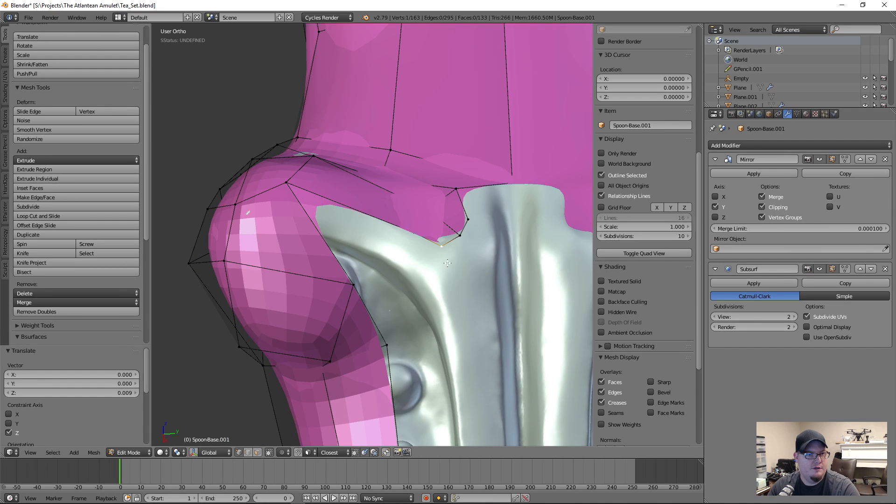
pyautogui.press('e')
pyautogui.click(409, 301)
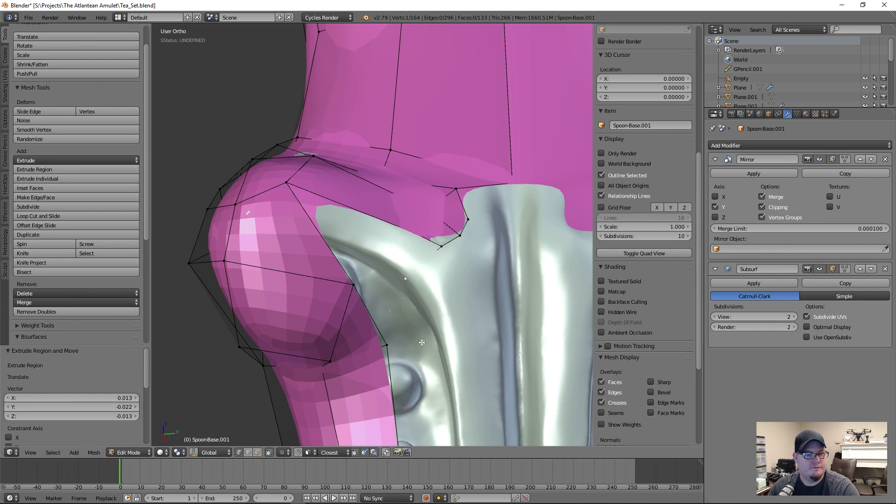
pyautogui.moveTo(409, 302); pyautogui.dragTo(426, 294, button='middle')
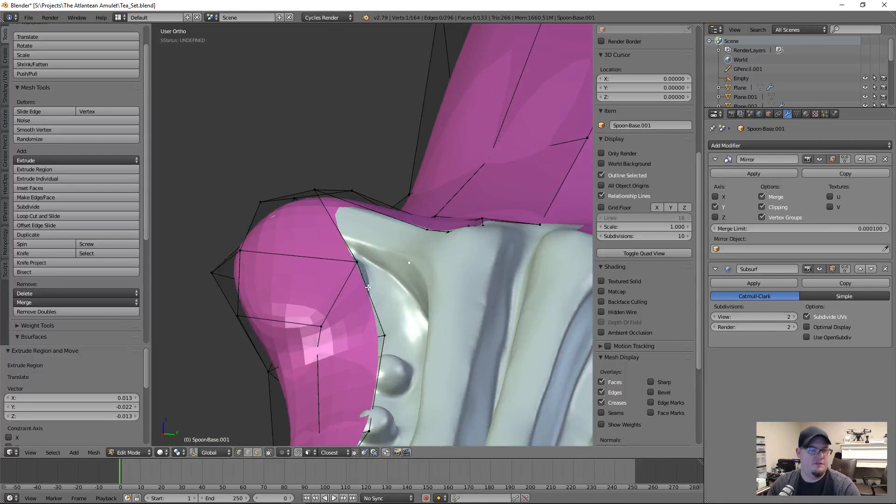
pyautogui.scroll(4, 368, 287)
pyautogui.press('g')
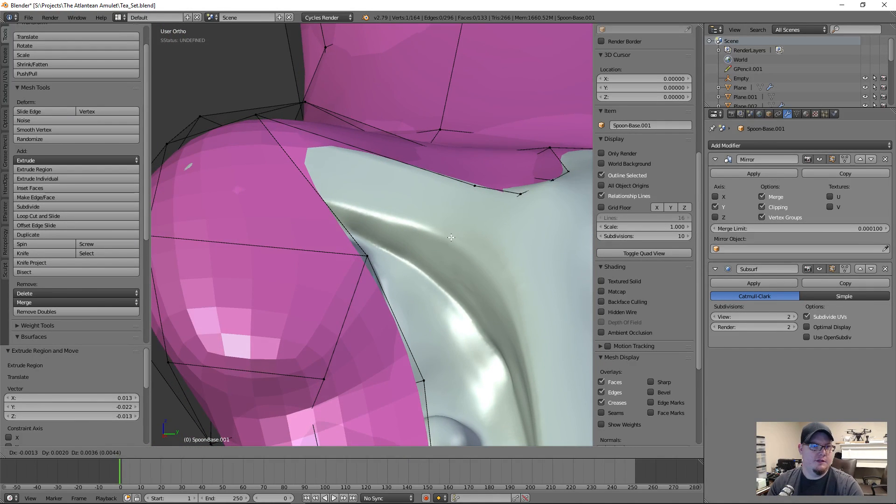
pyautogui.click(453, 230)
# - Fill a face between the extruded ridge vertex, the rim strip and the lobe's upper corner vertex
pyautogui.moveTo(453, 230); pyautogui.dragTo(456, 249, button='middle')
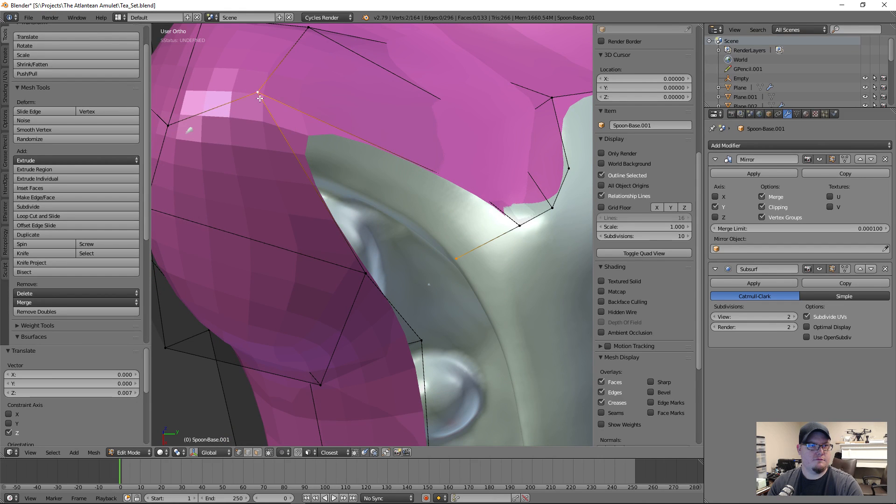
pyautogui.keyDown('shift'); pyautogui.rightClick(490, 202); pyautogui.keyUp('shift')
pyautogui.press('f')
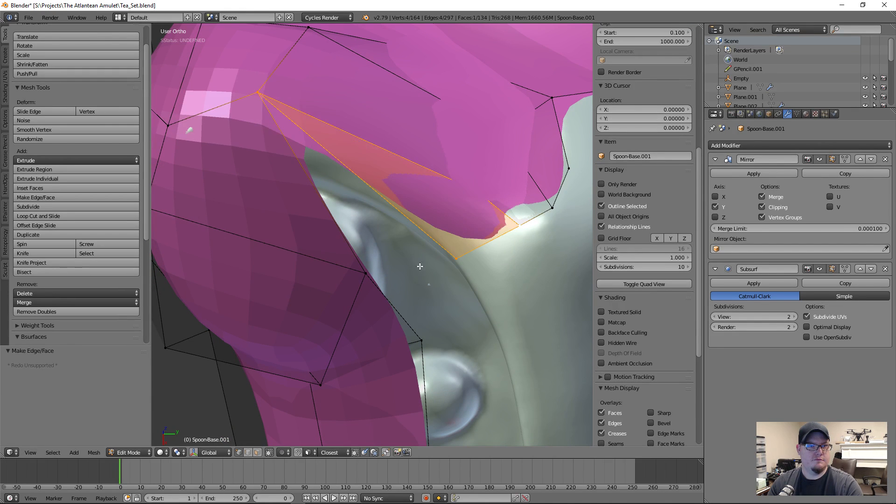
# - Extrude a vertex from the ridge into the scroll's hollow and shift it by about 0.003 X, 0.006 Y and -0.006 Z
pyautogui.rightClick(455, 258)
pyautogui.moveTo(456, 258); pyautogui.dragTo(429, 279, button='middle')
pyautogui.press('e')
pyautogui.click(412, 290)
pyautogui.scroll(2, 413, 290)
pyautogui.press('g')
pyautogui.click(467, 311)
# - Extrude another vertex up along the hollow's inner wall and fill the face between it, the ridge and the lobe corner
pyautogui.press('e')
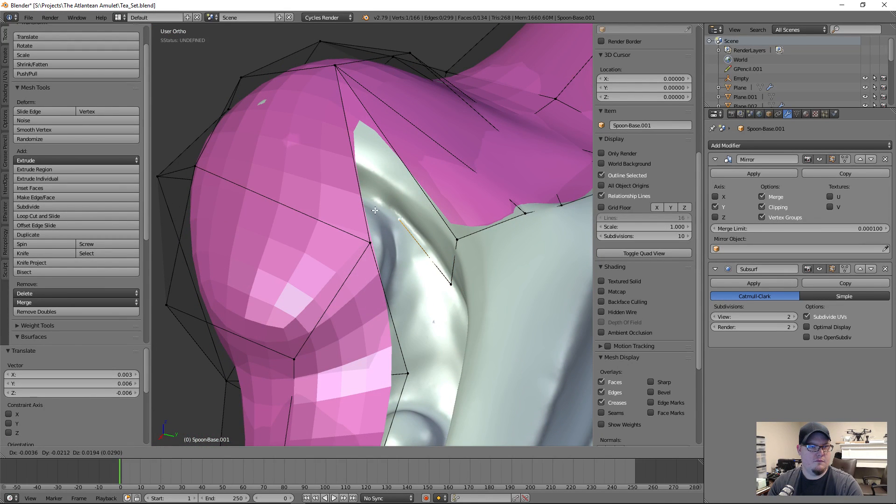
pyautogui.click(375, 210)
pyautogui.press('f')
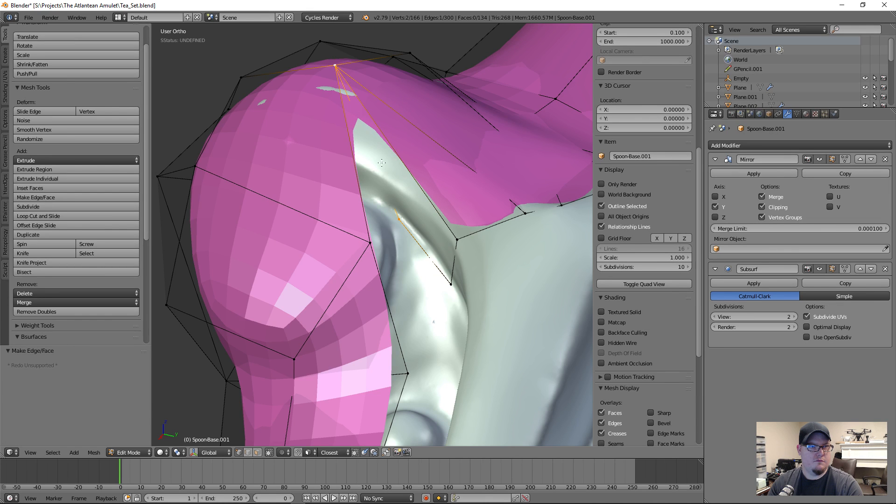
pyautogui.press('f')
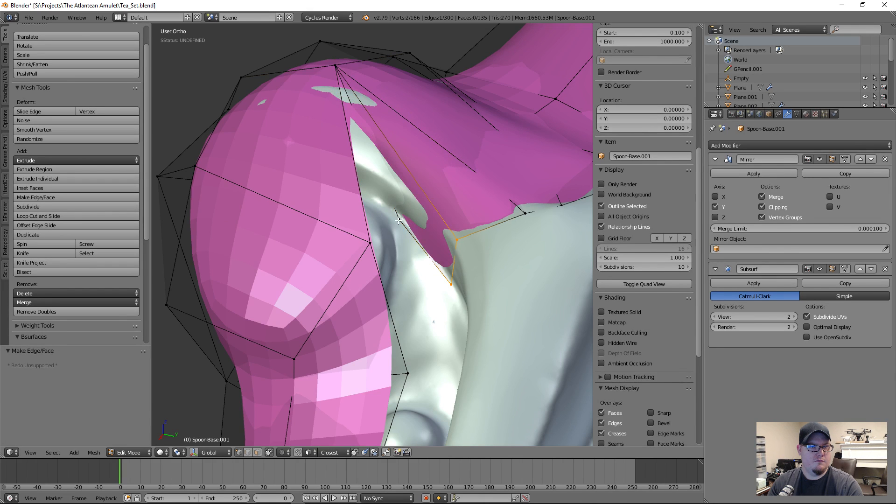
# - Extrude the hollow's upper vertex by about 0.008 X, 0.002 Y and -0.012 Z, and fill a face joining it to the lobe
pyautogui.rightClick(399, 220)
pyautogui.moveTo(398, 220); pyautogui.dragTo(423, 310, button='middle')
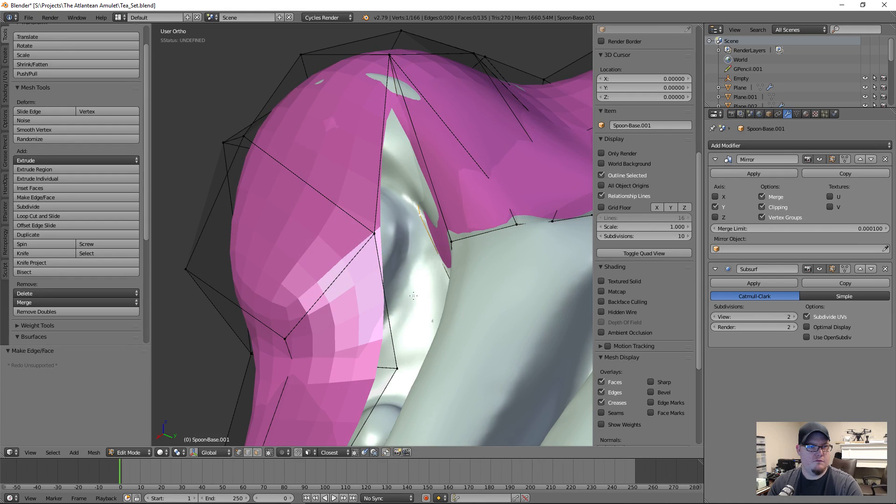
pyautogui.press('e')
pyautogui.click(389, 267)
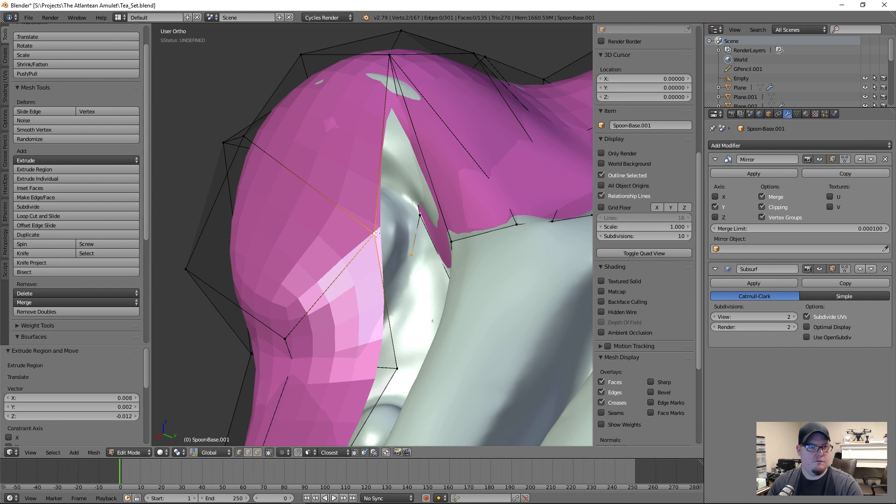
pyautogui.press('f')
pyautogui.scroll(5, 473, 232)
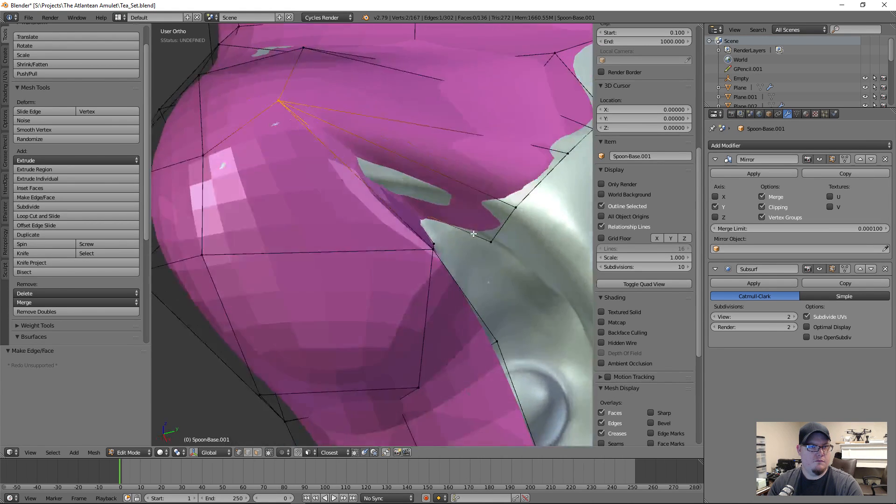
# - Move the lobe's upper corner vertex, where the new faces meet, by about 0.009 X, 0.003 Y and -0.001 Z
pyautogui.scroll(-3, 473, 232)
pyautogui.scroll(-2, 644, 210)
pyautogui.press('a')
pyautogui.rightClick(270, 140)
pyautogui.scroll(-2, 350, 177)
pyautogui.press('g')
pyautogui.click(372, 206)
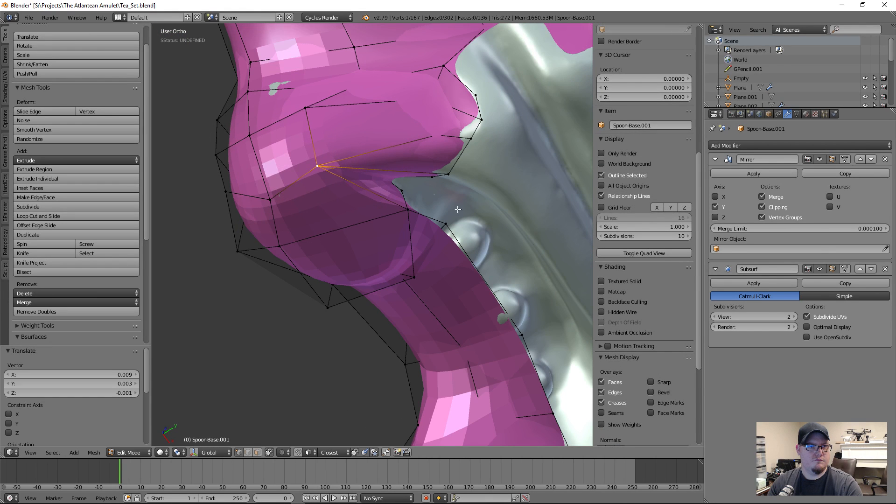
# - Extrude a vertex down the hollow, fill its face to the ridge, and move it about 0.007 X, 0.004 Y and -0.008 Z
pyautogui.moveTo(402, 194); pyautogui.dragTo(409, 192, button='middle')
pyautogui.scroll(4, 402, 187)
pyautogui.press('e')
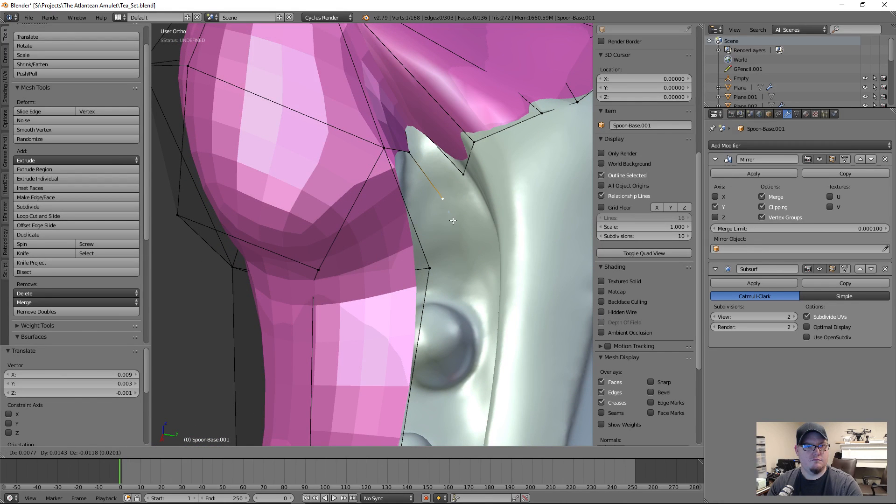
pyautogui.click(453, 225)
pyautogui.press('f')
pyautogui.press('g')
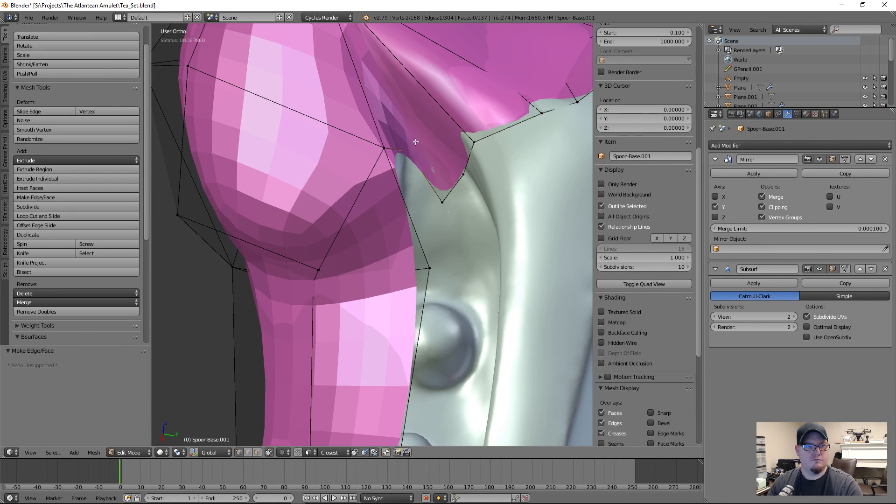
pyautogui.click(449, 237)
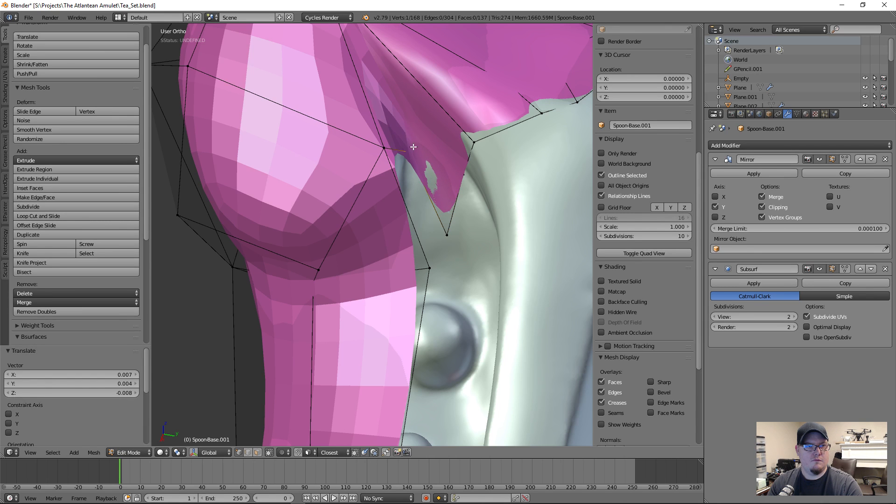
# - Fill the remaining gap between the hollow's vertices and the lobe's side, and reposition a vertex beside it
pyautogui.keyDown('shift'); pyautogui.rightClick(385, 149); pyautogui.keyUp('shift')
pyautogui.press('f')
pyautogui.press('a')
pyautogui.scroll(-3, 453, 259)
pyautogui.rightClick(414, 201)
pyautogui.moveTo(414, 203); pyautogui.dragTo(454, 270, button='middle')
pyautogui.press('g')
pyautogui.click(422, 214)
# - Inspect the smoothed mesh over the scroll in Object Mode, then return to editing the mesh
pyautogui.press('Tab')
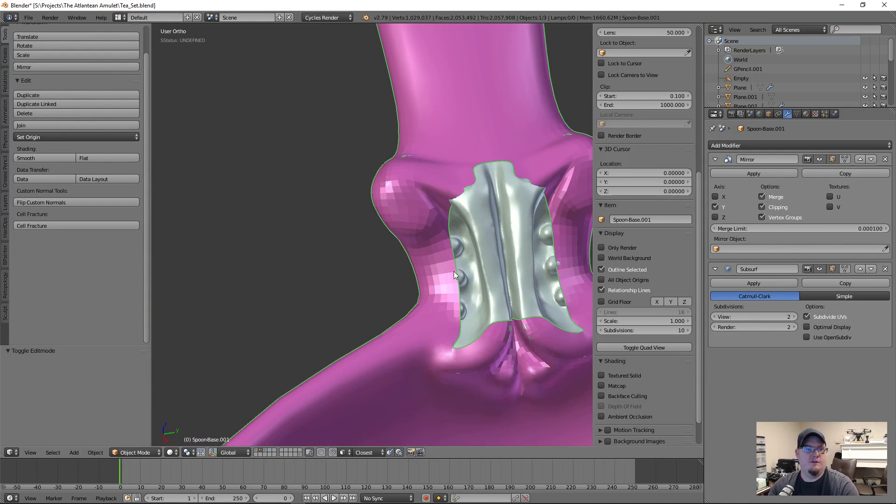
pyautogui.scroll(-5, 453, 271)
pyautogui.scroll(8, 475, 262)
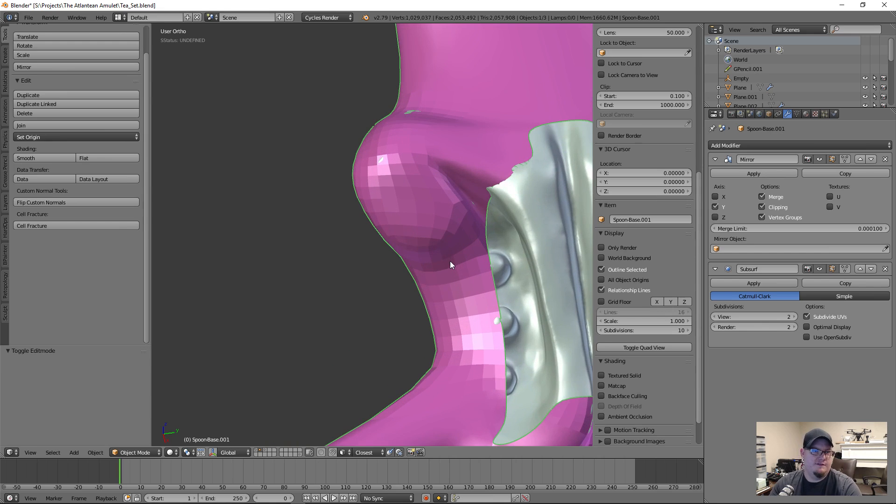
pyautogui.press('Tab')
pyautogui.scroll(4, 451, 264)
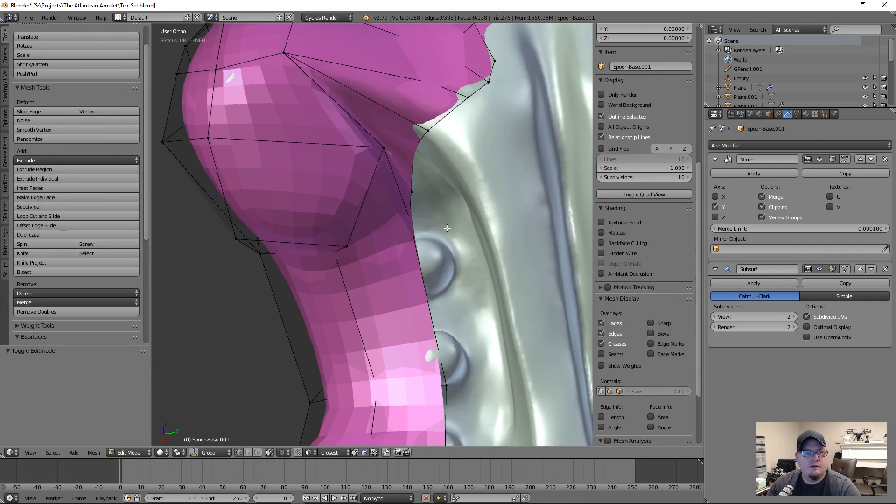
pyautogui.moveTo(458, 275); pyautogui.dragTo(498, 301, button='middle')
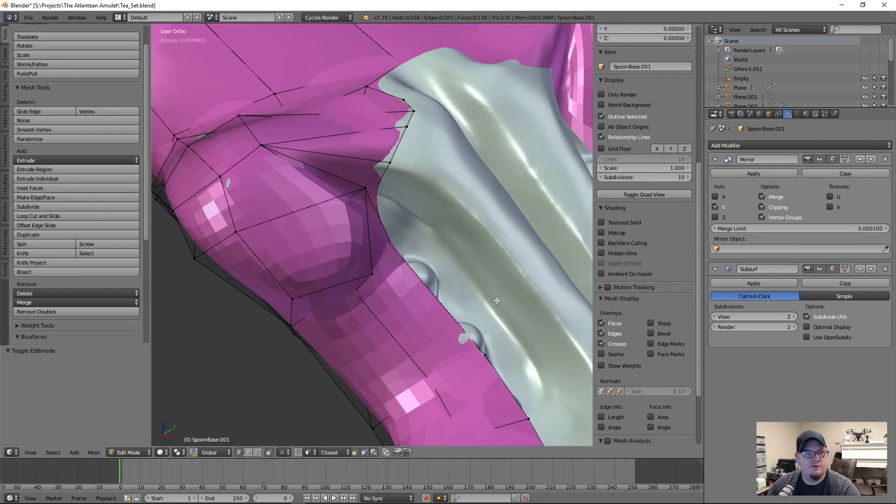
# - Extrude the hollow's open end edge along the channel by about 0.028 X, 0.019 Y and -0.015 Z
pyautogui.rightClick(391, 163)
pyautogui.moveTo(391, 165)
pyautogui.mouseDown(button='middle')
pyautogui.moveTo(386, 184)
pyautogui.moveTo(420, 182)
pyautogui.moveTo(443, 200)
pyautogui.mouseUp(button='middle')
pyautogui.press('z')
pyautogui.press('z')
pyautogui.press('e')
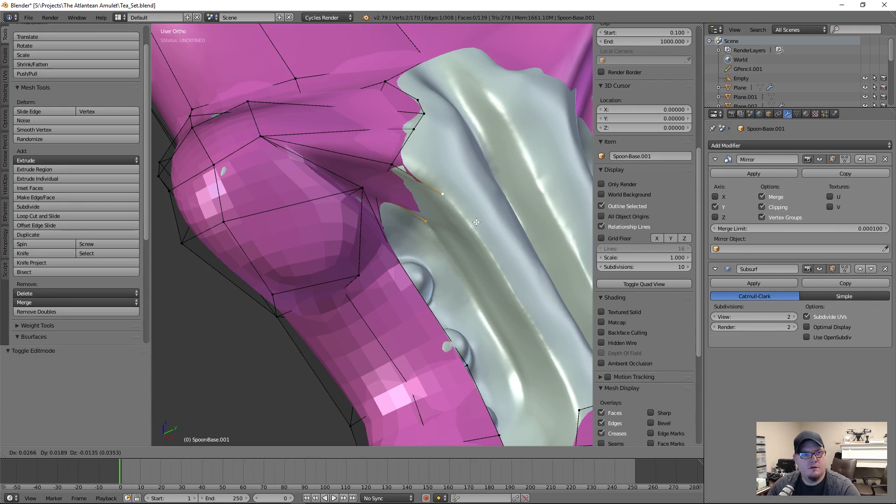
pyautogui.click(477, 222)
# - Fill a face between the extruded channel edge and the side strip beside the first bead
pyautogui.moveTo(476, 222); pyautogui.dragTo(442, 227, button='middle')
pyautogui.scroll(2, 431, 229)
pyautogui.rightClick(431, 229)
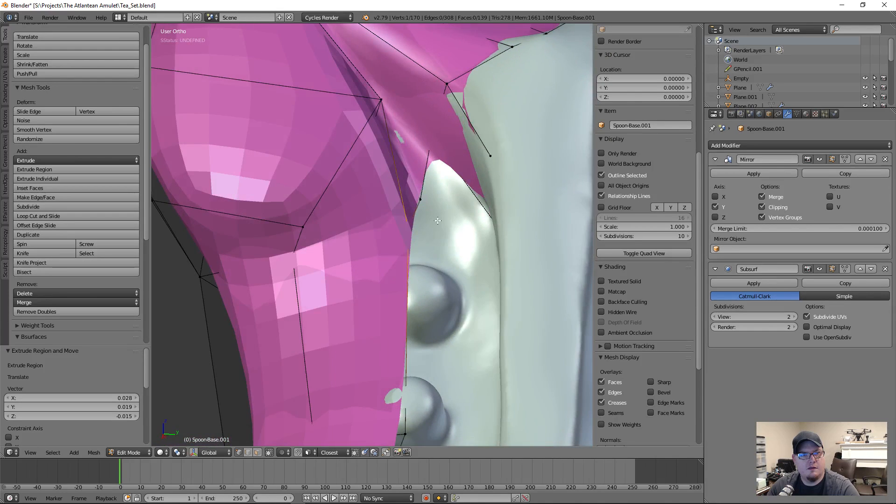
pyautogui.keyDown('shift'); pyautogui.rightClick(446, 220); pyautogui.keyUp('shift')
pyautogui.moveTo(444, 187); pyautogui.dragTo(495, 186, button='middle')
pyautogui.press('f')
pyautogui.press('a')
# - Slide the hollow's inner vertex along its edges in wireframe view, using a factor of about 0.282 for the second slide
pyautogui.press('z')
pyautogui.rightClick(479, 231)
pyautogui.hotkey('shift', 'v')
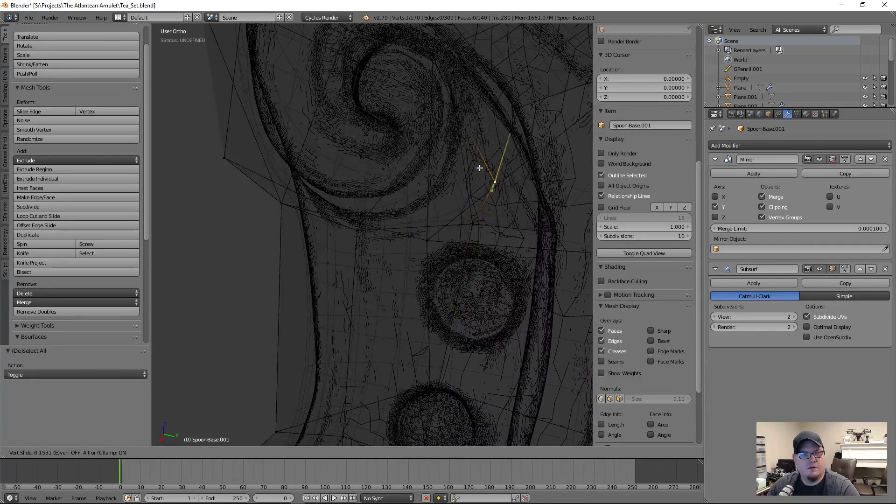
pyautogui.click(490, 160)
pyautogui.hotkey('shift', 'v')
pyautogui.click(477, 144)
pyautogui.press('z')
pyautogui.scroll(5, 534, 189)
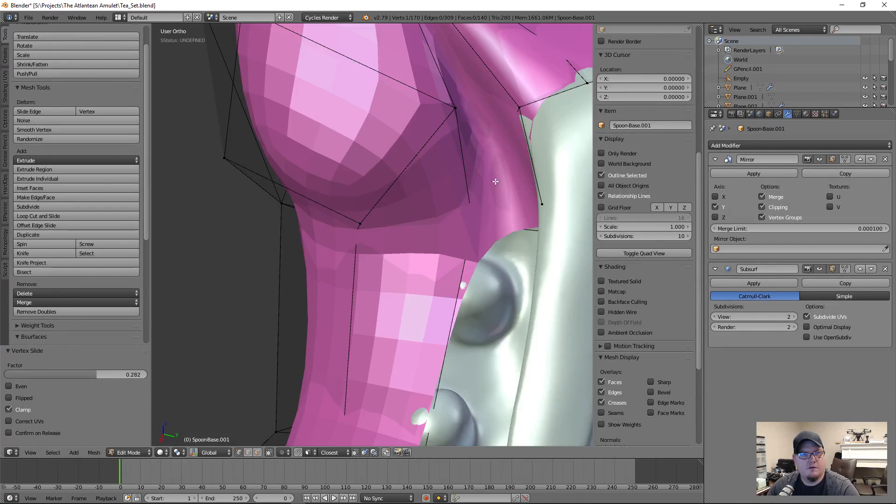
# - Extrude the channel strip's end edge past the beads by about 0.073 X, 0.003 Y and -0.048 Z
pyautogui.scroll(-4, 534, 189)
pyautogui.moveTo(533, 190); pyautogui.dragTo(498, 154, button='middle')
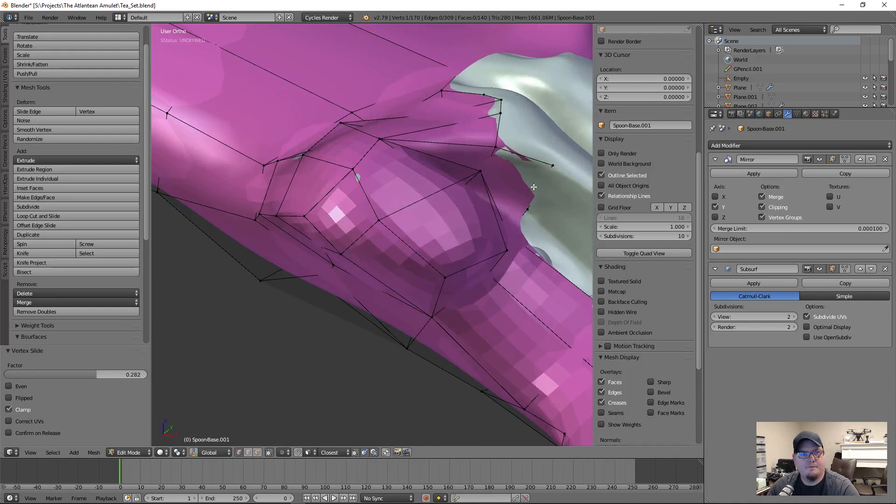
pyautogui.press('z')
pyautogui.press('z')
pyautogui.moveTo(500, 184)
pyautogui.mouseDown(button='middle')
pyautogui.moveTo(536, 219)
pyautogui.moveTo(485, 202)
pyautogui.moveTo(469, 173)
pyautogui.moveTo(481, 142)
pyautogui.moveTo(524, 147)
pyautogui.mouseUp(button='middle')
pyautogui.scroll(2, 484, 200)
pyautogui.keyDown('ctrl'); pyautogui.rightClick(437, 113); pyautogui.keyUp('ctrl')
pyautogui.press('e')
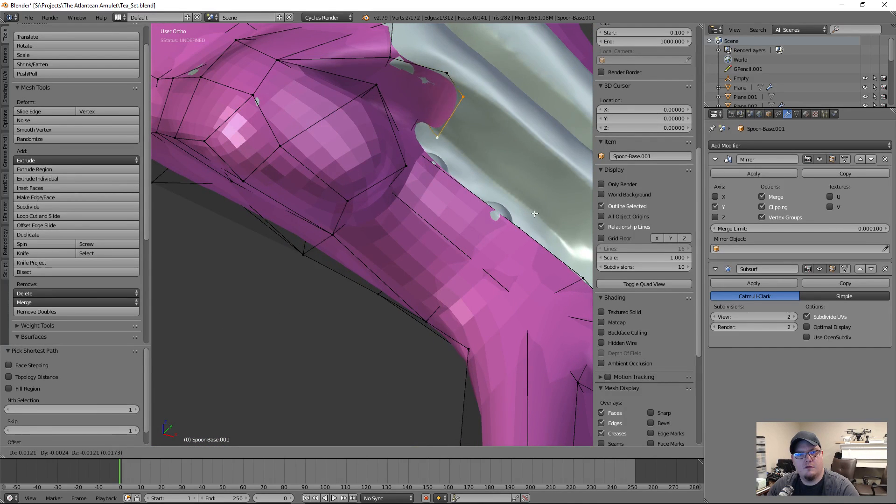
pyautogui.click(189, 283)
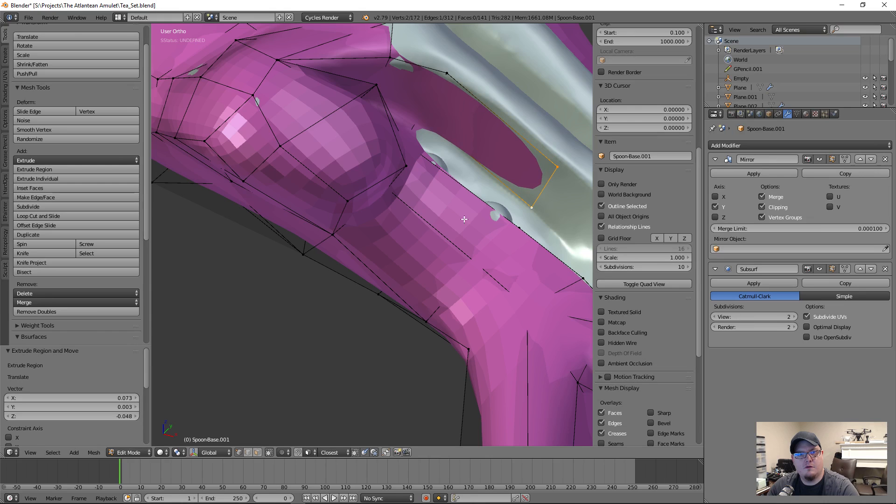
# - Fill a face between the extended channel strip and the side strip, covering the beads
pyautogui.moveTo(553, 173); pyautogui.dragTo(564, 164, button='right')
pyautogui.moveTo(563, 164); pyautogui.dragTo(465, 145, button='middle')
pyautogui.press('f')
# - Extrude the channel strip's end edge toward the scroll curl by about 0.049 X, -0.009 Y and -0.020 Z
pyautogui.press('a')
pyautogui.rightClick(466, 145)
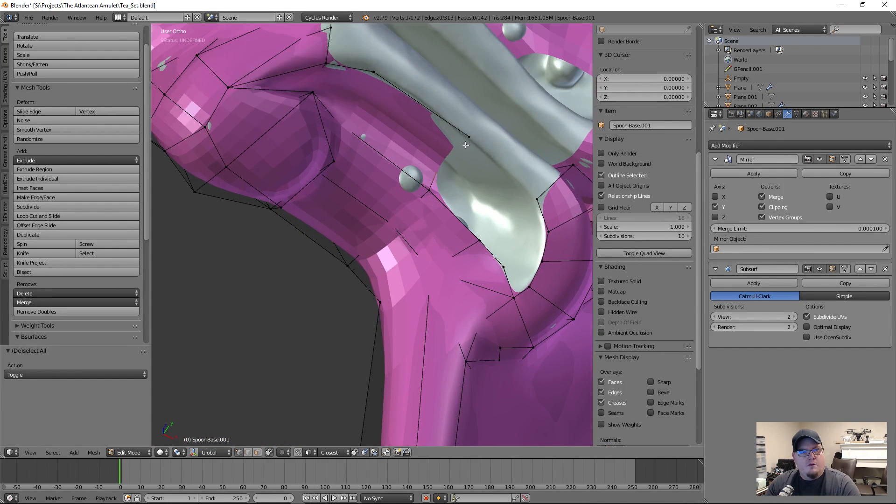
pyautogui.press('e')
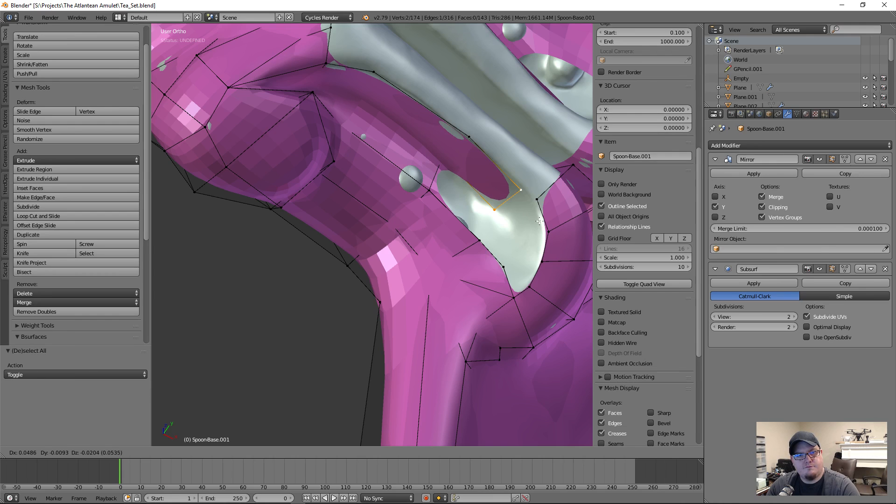
pyautogui.click(540, 218)
# - Fill a face along the scroll curl's inner rim, extrude one rim vertex into the gap, and fill the adjoining face
pyautogui.moveTo(524, 246); pyautogui.dragTo(541, 251, button='middle')
pyautogui.rightClick(529, 265)
pyautogui.press('f')
pyautogui.rightClick(523, 227)
pyautogui.press('e')
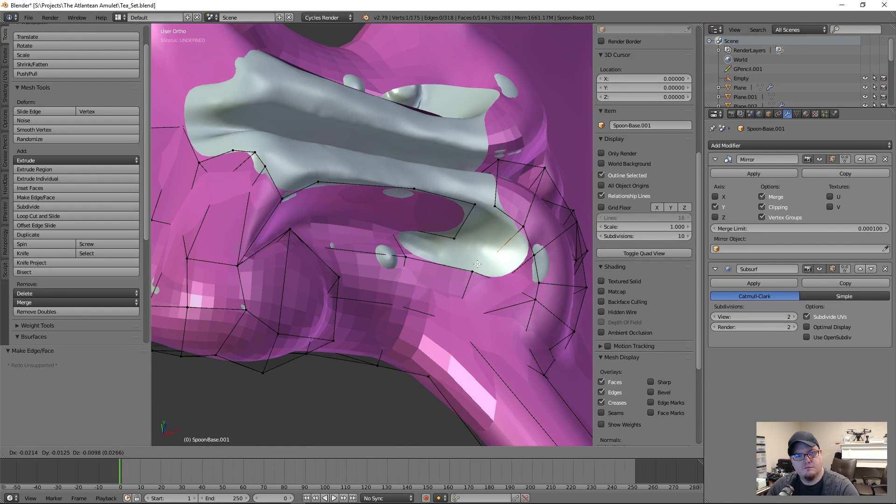
pyautogui.click(477, 264)
pyautogui.press('f')
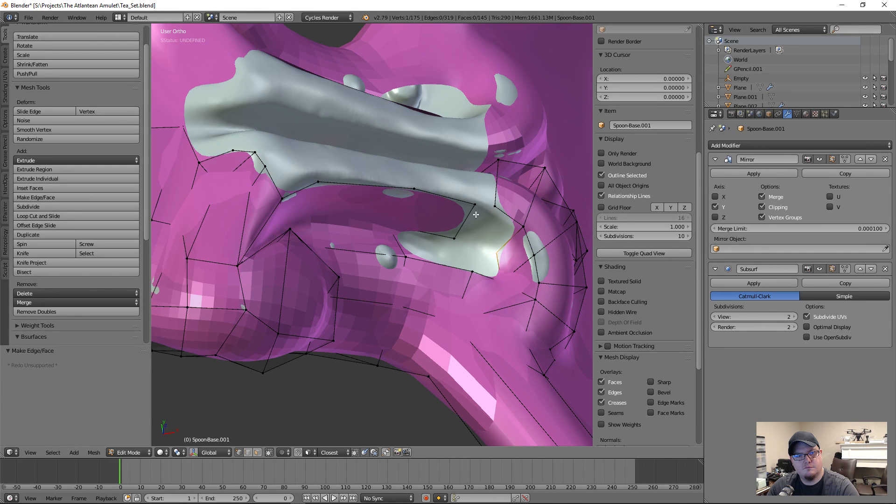
# - Merge the channel strip's outer corner into the curl's rim vertex using At Last, and fill the remaining gap with three faces
pyautogui.hotkey('alt', 'm')
pyautogui.click(494, 210)
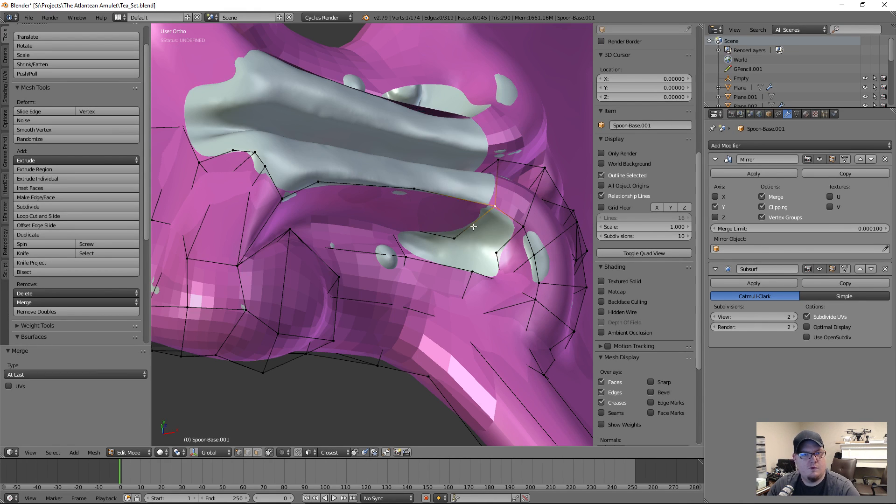
pyautogui.press('f')
pyautogui.moveTo(504, 215); pyautogui.dragTo(476, 265, button='middle')
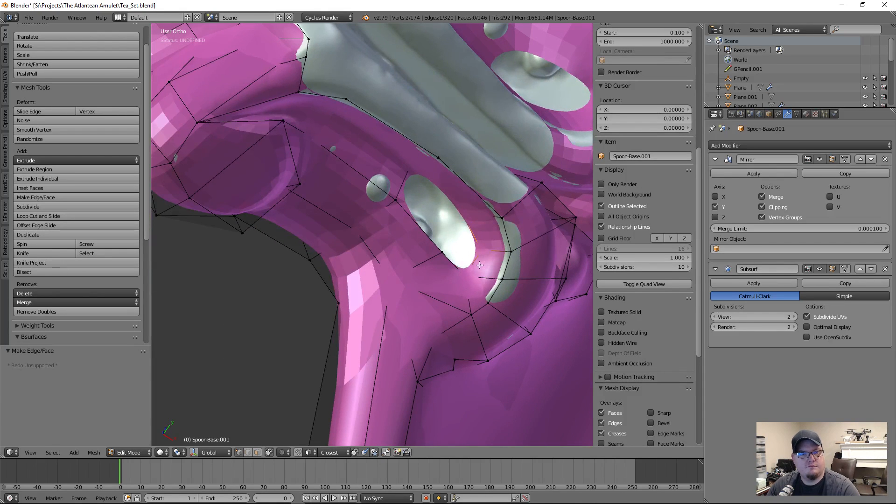
pyautogui.keyDown('shift'); pyautogui.rightClick(450, 227); pyautogui.keyUp('shift')
pyautogui.press('f')
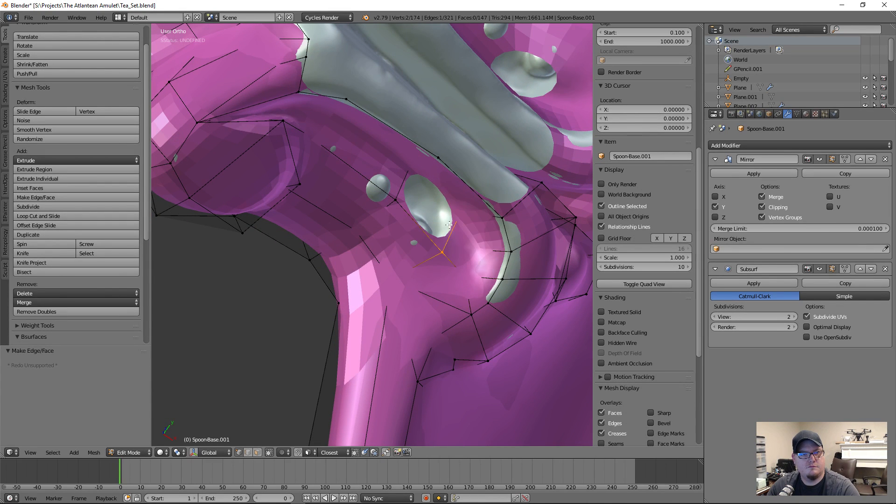
pyautogui.press('f')
# - Raise the channel vertex between the beads along Z by 0.006, followed by another 0.010
pyautogui.moveTo(413, 188); pyautogui.dragTo(372, 122, button='middle')
pyautogui.rightClick(430, 200)
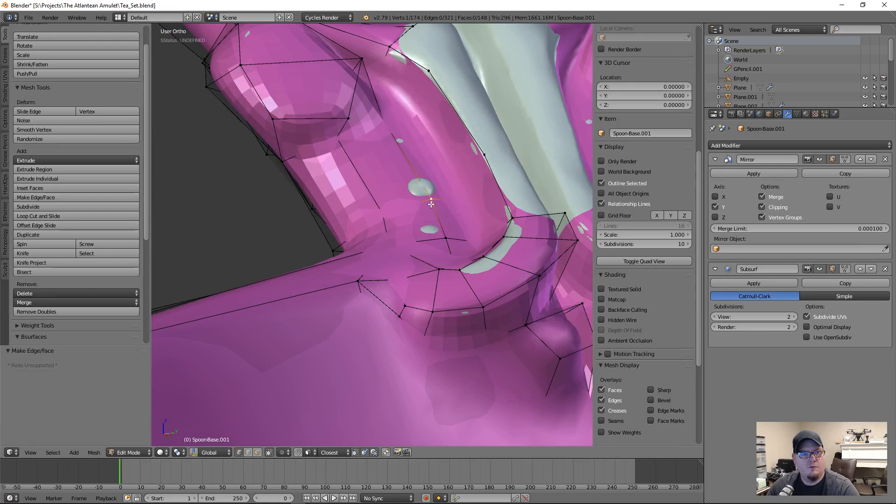
pyautogui.press('g')
pyautogui.press('z')
pyautogui.click(429, 196)
pyautogui.moveTo(429, 197); pyautogui.dragTo(473, 228, button='middle')
pyautogui.press('z')
pyautogui.press('g')
pyautogui.press('z')
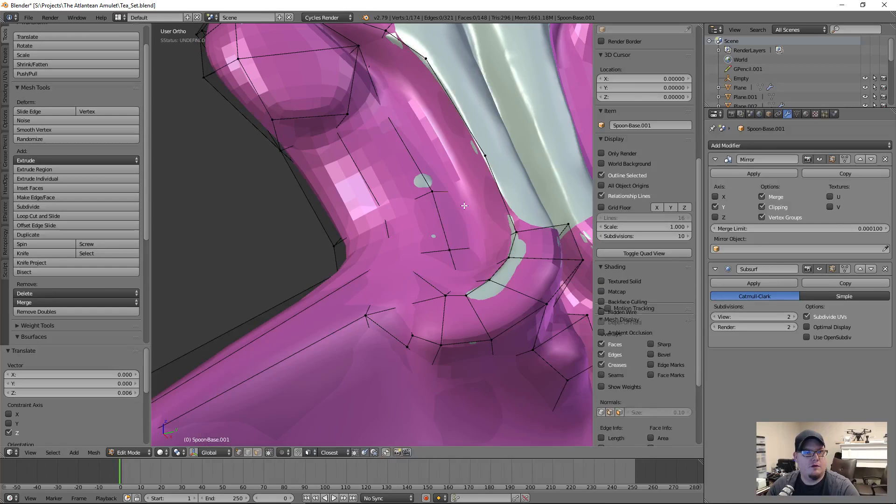
pyautogui.click(463, 208)
# - Check the ornament outside Edit Mode, and raise the two vertices on the curl's exposed inner rim by 0.004 along Z
pyautogui.scroll(-6, 462, 208)
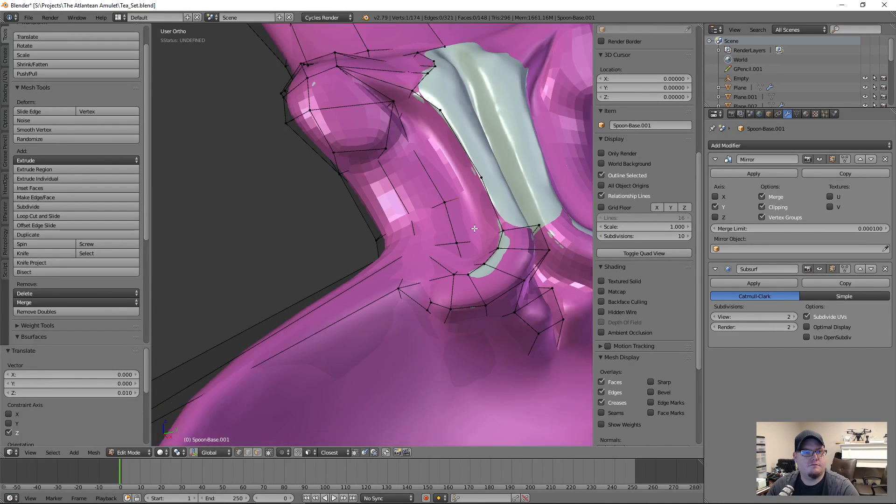
pyautogui.press('Tab')
pyautogui.scroll(-3, 508, 226)
pyautogui.moveTo(500, 228); pyautogui.dragTo(432, 271, button='middle')
pyautogui.press('Tab')
pyautogui.scroll(5, 456, 295)
pyautogui.scroll(2, 456, 296)
pyautogui.rightClick(478, 262)
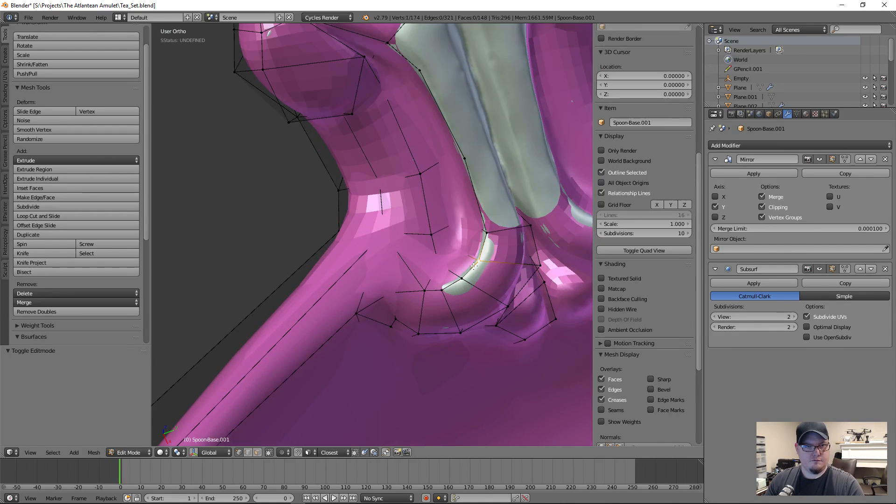
pyautogui.keyDown('shift'); pyautogui.rightClick(461, 279); pyautogui.keyUp('shift')
pyautogui.moveTo(508, 310); pyautogui.dragTo(444, 336, button='middle')
pyautogui.press('g')
pyautogui.press('z')
pyautogui.click(533, 241)
# - Select the edge path at the central groove's lower end and extrude it upward by -0.061 X, -0.009 Y and 0.044 Z
pyautogui.rightClick(456, 334)
pyautogui.scroll(1, 467, 337)
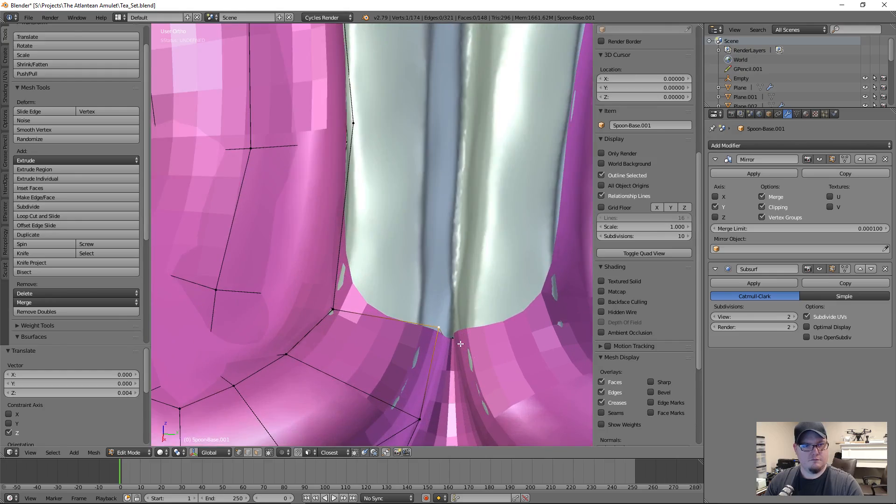
pyautogui.press('z')
pyautogui.keyDown('ctrl'); pyautogui.rightClick(454, 338); pyautogui.keyUp('ctrl')
pyautogui.moveTo(454, 338)
pyautogui.mouseDown(button='middle')
pyautogui.moveTo(452, 308)
pyautogui.moveTo(438, 343)
pyautogui.mouseUp(button='middle')
pyautogui.press('z')
pyautogui.scroll(-4, 441, 306)
pyautogui.moveTo(440, 279)
pyautogui.mouseDown(button='middle')
pyautogui.moveTo(464, 276)
pyautogui.moveTo(443, 349)
pyautogui.mouseUp(button='middle')
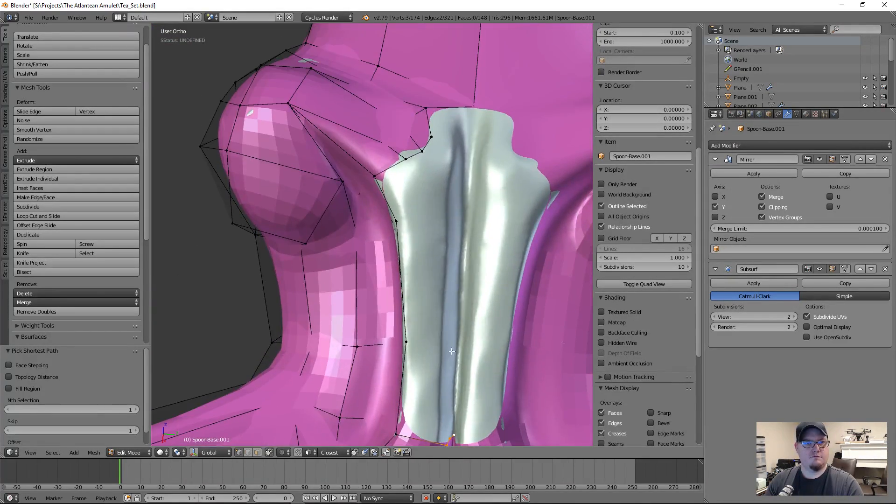
pyautogui.scroll(-3, 443, 350)
pyautogui.press('e')
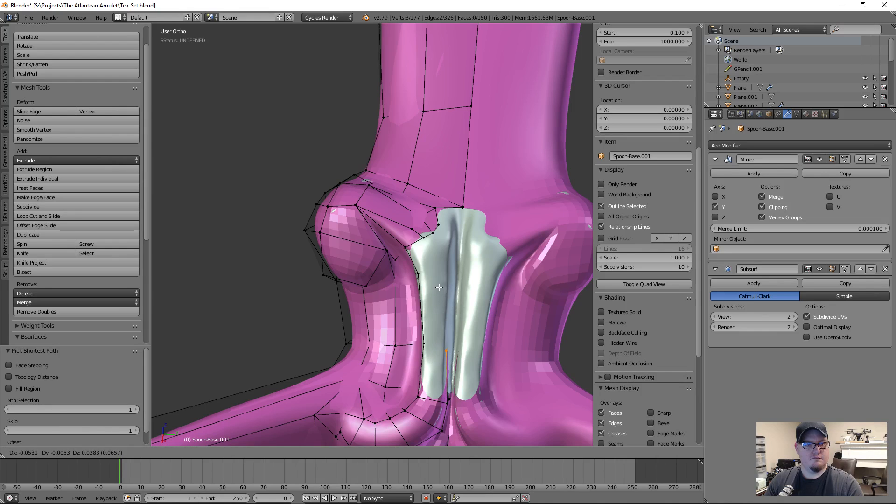
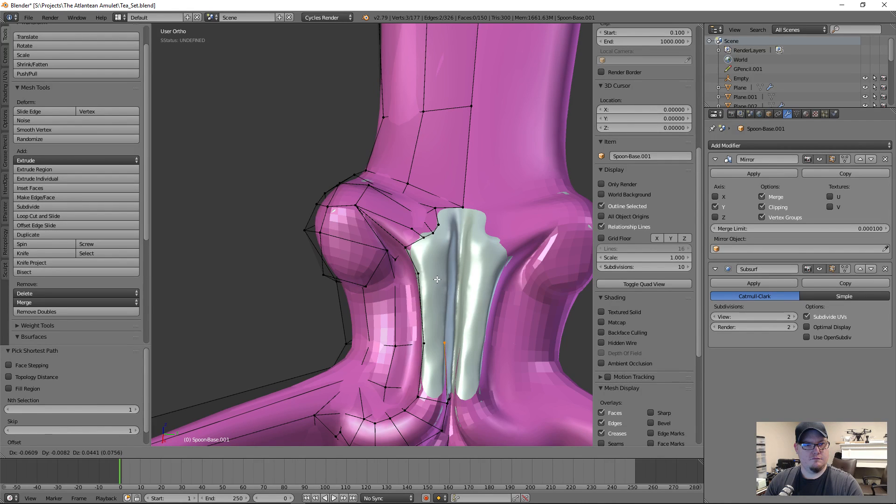
pyautogui.click(437, 279)
# - Extrude the groove strip's end further up the central groove and move it -0.023 along Z
pyautogui.press('e')
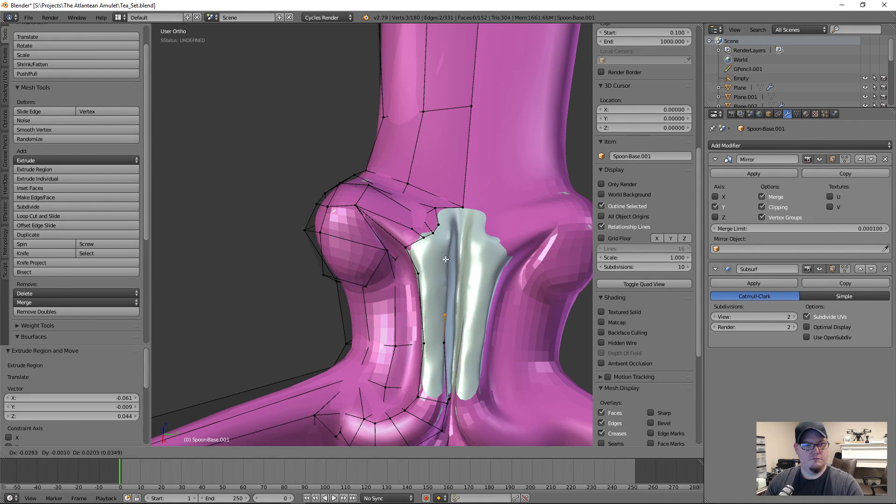
pyautogui.click(446, 221)
pyautogui.moveTo(446, 220); pyautogui.dragTo(465, 338, button='middle')
pyautogui.press('g')
pyautogui.press('z')
pyautogui.click(453, 312)
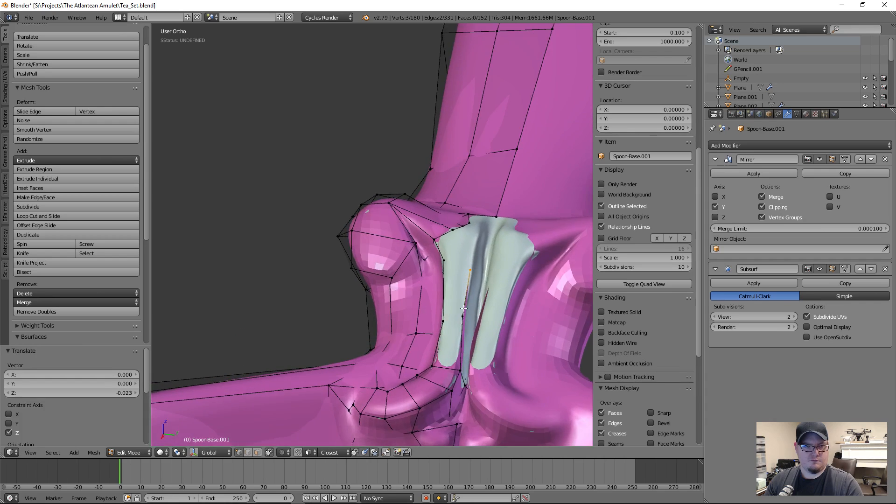
# - Move the groove strip's middle vertex by 0.002 X, 0.000981 Y and -0.004 Z, and fill two faces across to the channel rim
pyautogui.scroll(4, 465, 339)
pyautogui.rightClick(459, 296)
pyautogui.press('g')
pyautogui.click(430, 321)
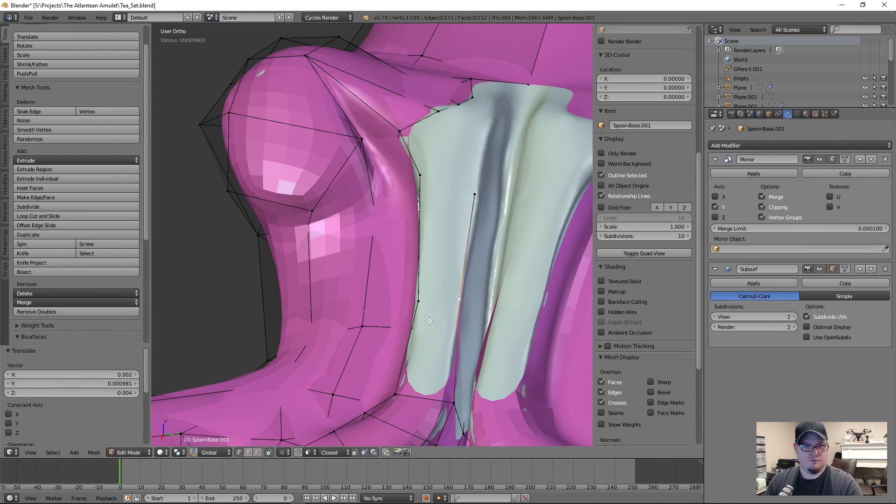
pyautogui.press('f')
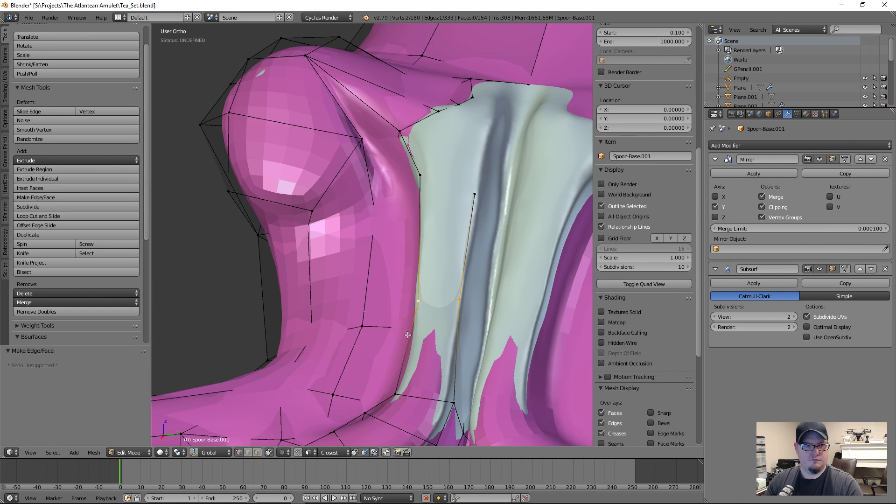
# - Adjust the new face's end edge along Z, and raise a selected pair of groove vertices by 0.012 along Z
pyautogui.moveTo(446, 281); pyautogui.dragTo(514, 310, button='middle')
pyautogui.press('g')
pyautogui.press('z')
pyautogui.click(516, 303)
pyautogui.rightClick(275, 235)
pyautogui.moveTo(277, 234); pyautogui.dragTo(164, 250, button='middle')
pyautogui.keyDown('shift'); pyautogui.rightClick(281, 220); pyautogui.keyUp('shift')
pyautogui.moveTo(285, 285); pyautogui.dragTo(364, 242, button='middle')
pyautogui.press('g')
pyautogui.press('z')
pyautogui.click(370, 222)
pyautogui.press('KP_Decimal')
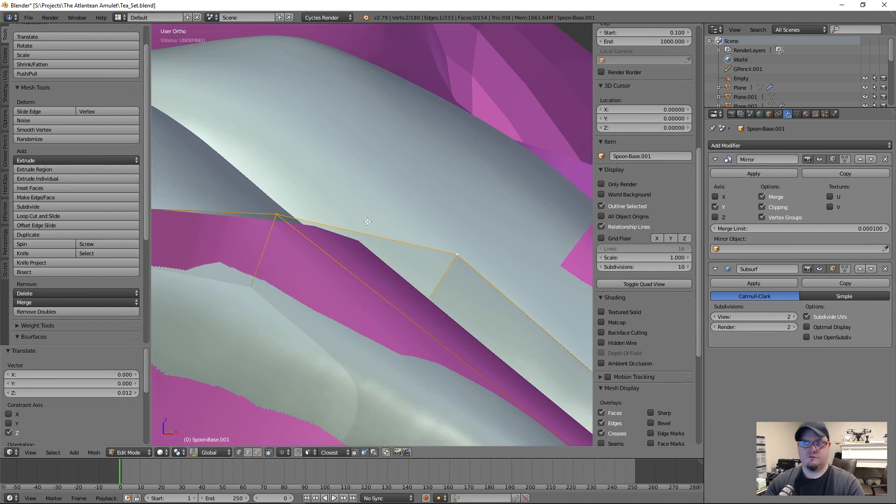
# - Move the outer vertex at the groove strip's upper end by 0.002 X, -0.004 Y and -0.002 Z
pyautogui.scroll(-3, 368, 221)
pyautogui.moveTo(368, 222); pyautogui.dragTo(339, 307, button='middle')
pyautogui.scroll(3, 368, 279)
pyautogui.scroll(-5, 367, 278)
pyautogui.rightClick(279, 343)
pyautogui.press('g')
pyautogui.click(271, 357)
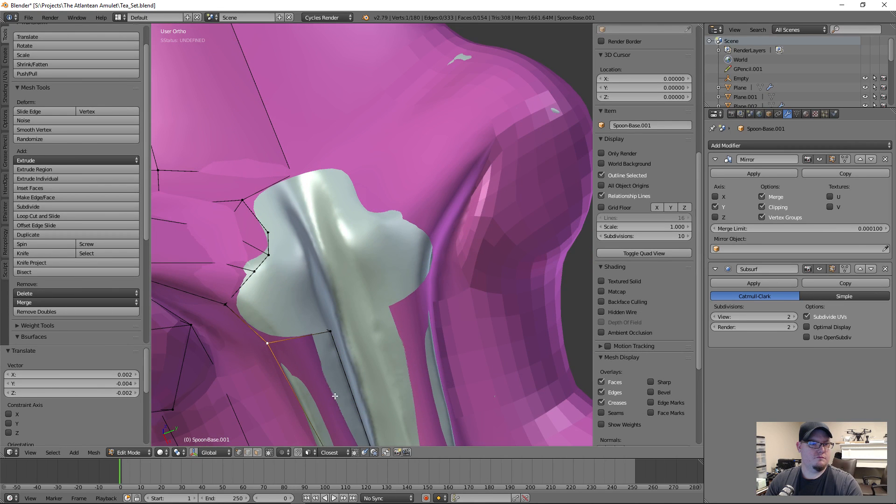
# - Fit the strip's middle outer vertex to the ridge, moving it 0.001 along Z and by 0.00038 X, -0.003 Y and -0.001 Z
pyautogui.moveTo(271, 358); pyautogui.dragTo(372, 303, button='middle')
pyautogui.press('g')
pyautogui.click(369, 335)
pyautogui.moveTo(369, 335)
pyautogui.mouseDown(button='middle')
pyautogui.moveTo(427, 306)
pyautogui.moveTo(376, 330)
pyautogui.mouseUp(button='middle')
pyautogui.press('g')
pyautogui.press('z')
pyautogui.click(421, 302)
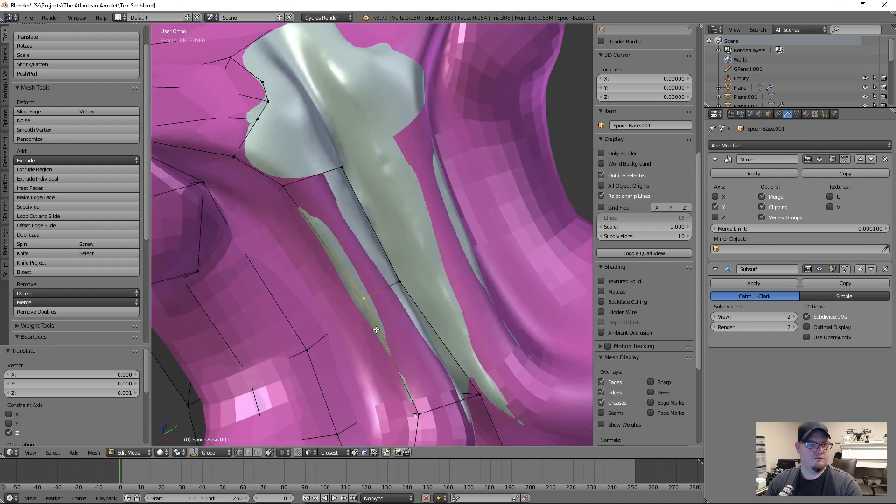
pyautogui.press('g')
pyautogui.click(375, 329)
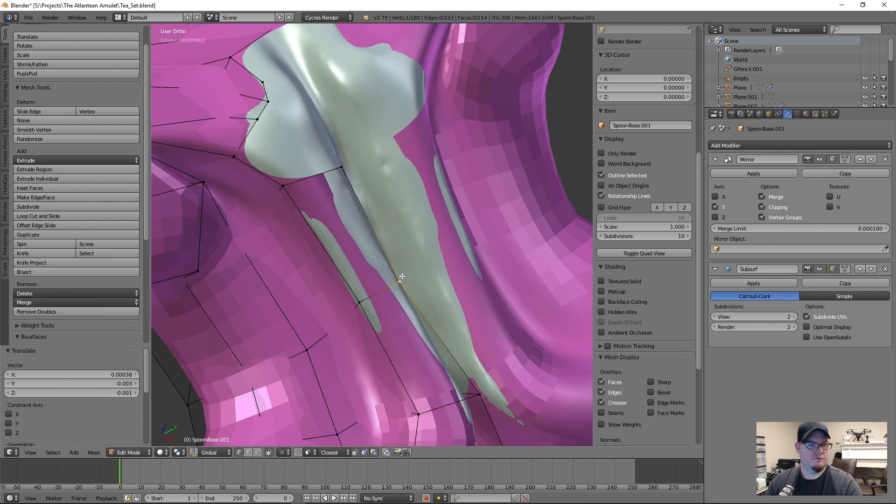
# - Raise the strip's middle inner vertex 0.003 along Z and shift the middle outer vertex about -0.002 X and -0.003 Y
pyautogui.moveTo(402, 276)
pyautogui.mouseDown(button='middle')
pyautogui.moveTo(364, 264)
pyautogui.moveTo(345, 271)
pyautogui.moveTo(427, 296)
pyautogui.moveTo(412, 360)
pyautogui.mouseUp(button='middle')
pyautogui.press('g')
pyautogui.press('z')
pyautogui.click(343, 265)
pyautogui.press('z')
pyautogui.rightClick(407, 363)
pyautogui.press('z')
pyautogui.press('g')
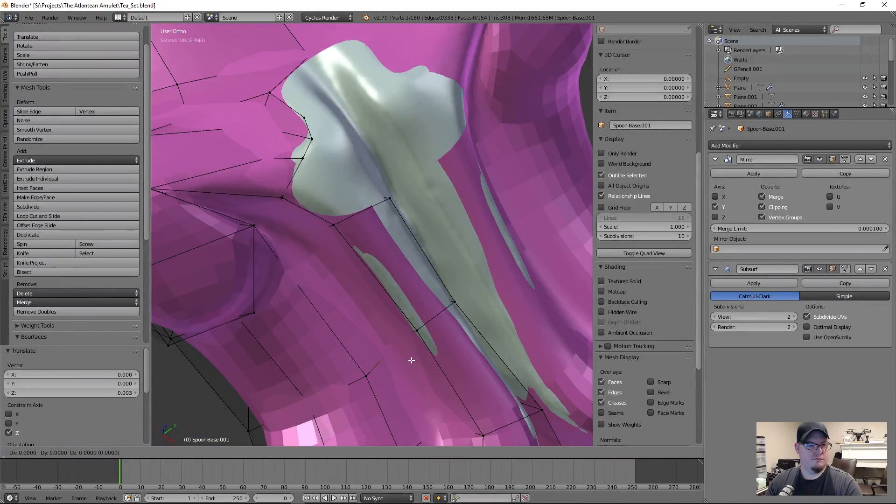
pyautogui.press('g')
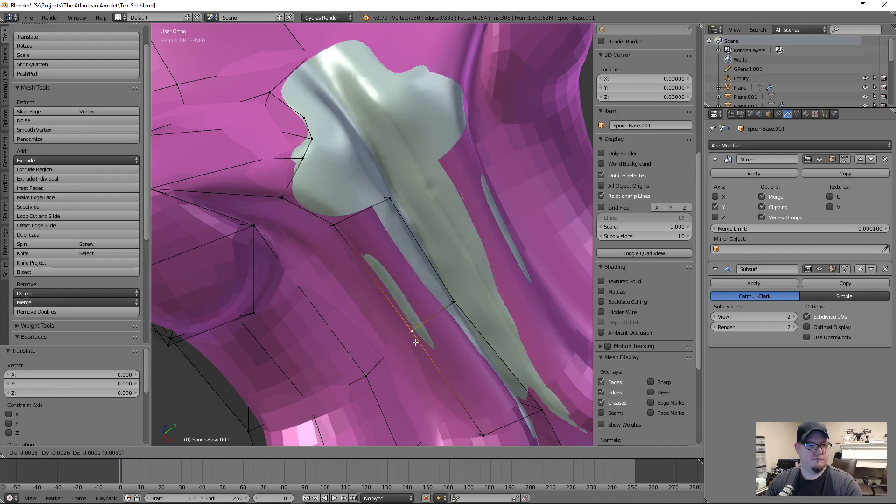
pyautogui.click(417, 342)
# - Raise the strip's selected middle vertex by 0.008 along Z
pyautogui.moveTo(416, 342); pyautogui.dragTo(454, 358, button='middle')
pyautogui.press('g')
pyautogui.press('z')
pyautogui.click(428, 293)
# - Shift the strip's middle inner vertex toward the groove by about 0.007 Y and its middle outer vertex by -0.001 Y
pyautogui.press('z')
pyautogui.moveTo(460, 401)
pyautogui.keyDown('shift'); pyautogui.mouseDown(button='middle')
pyautogui.moveTo(455, 332)
pyautogui.moveTo(462, 342)
pyautogui.mouseUp(button='middle'); pyautogui.keyUp('shift')
pyautogui.rightClick(445, 326)
pyautogui.press('z')
pyautogui.press('g')
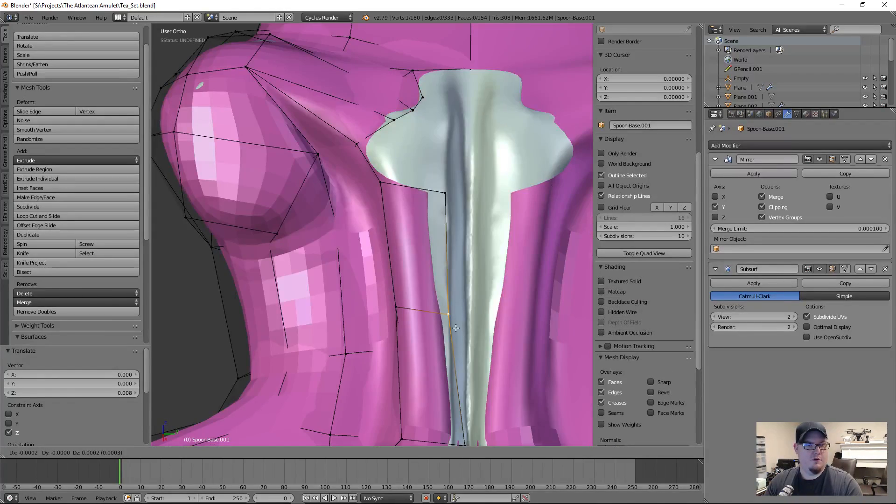
pyautogui.rightClick(462, 329)
pyautogui.press('g')
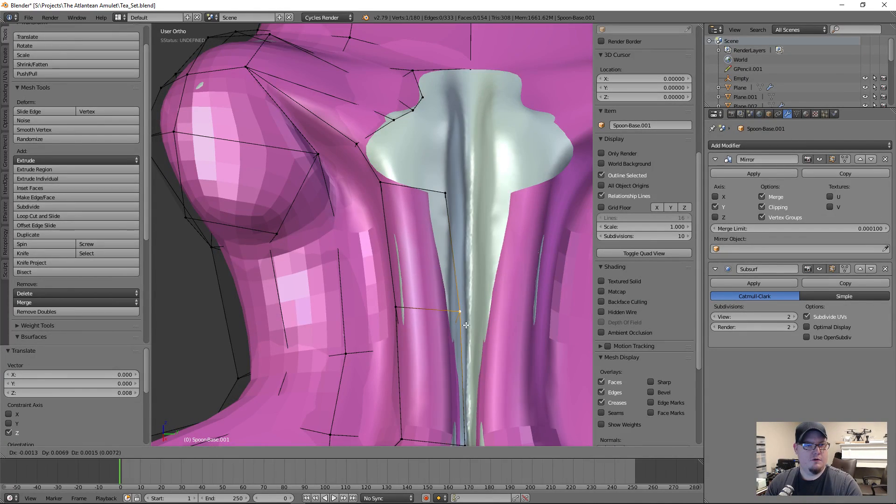
pyautogui.click(463, 325)
pyautogui.press('g')
pyautogui.click(396, 312)
# - In wireframe view, select the two inner vertices at the groove strip's upper end and move them 0.000702 along X
pyautogui.keyDown('shift'); pyautogui.moveTo(451, 203); pyautogui.dragTo(452, 301, button='middle'); pyautogui.keyUp('shift')
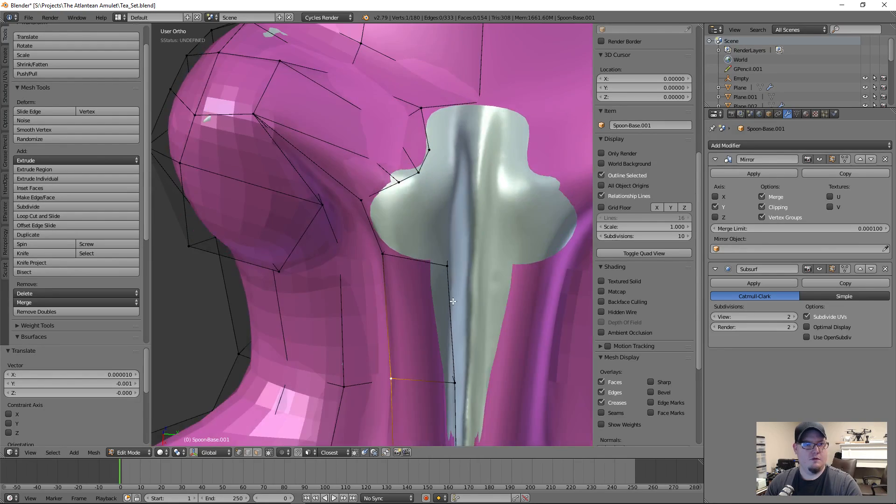
pyautogui.press('z')
pyautogui.scroll(4, 449, 256)
pyautogui.moveTo(449, 257); pyautogui.dragTo(514, 282, button='middle')
pyautogui.keyDown('shift'); pyautogui.rightClick(533, 256); pyautogui.keyUp('shift')
pyautogui.press('g')
pyautogui.press('x')
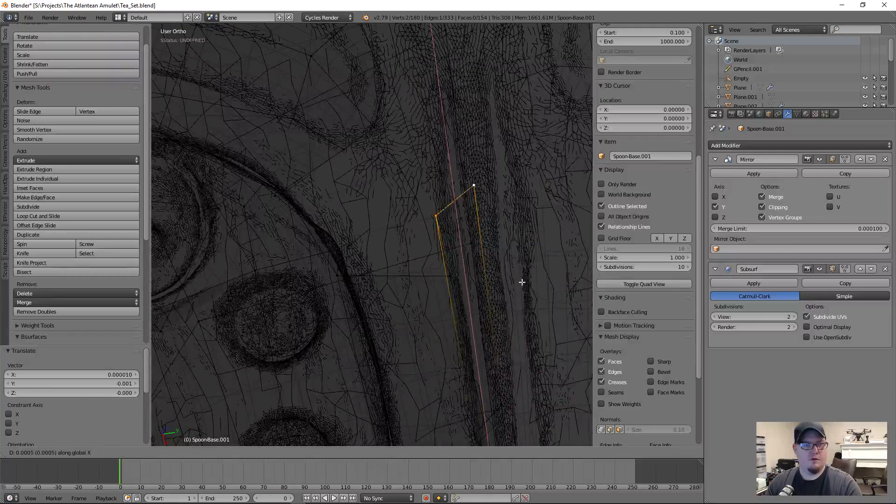
pyautogui.click(531, 282)
# - Move the hidden inner vertex at the groove strip's upper end along Y by 0.008, followed by -0.000634
pyautogui.rightClick(432, 204)
pyautogui.press('z')
pyautogui.press('g')
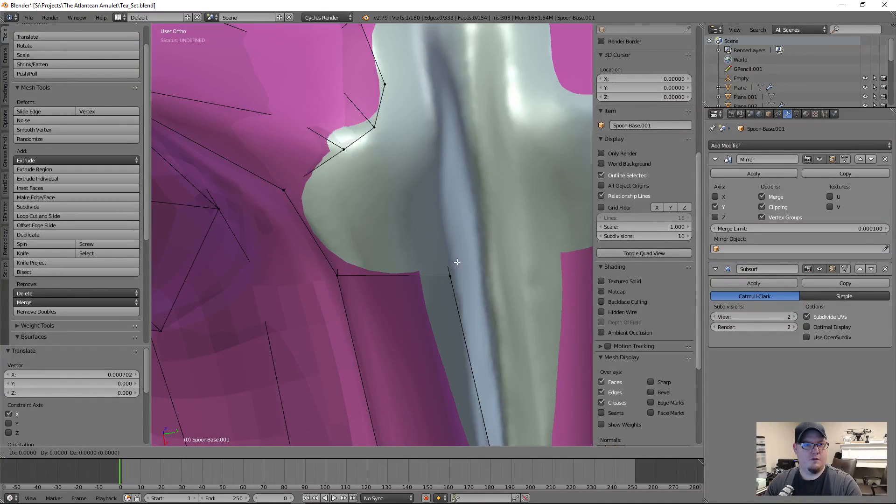
pyautogui.rightClick(508, 260)
pyautogui.press('z')
pyautogui.press('g')
pyautogui.press('y')
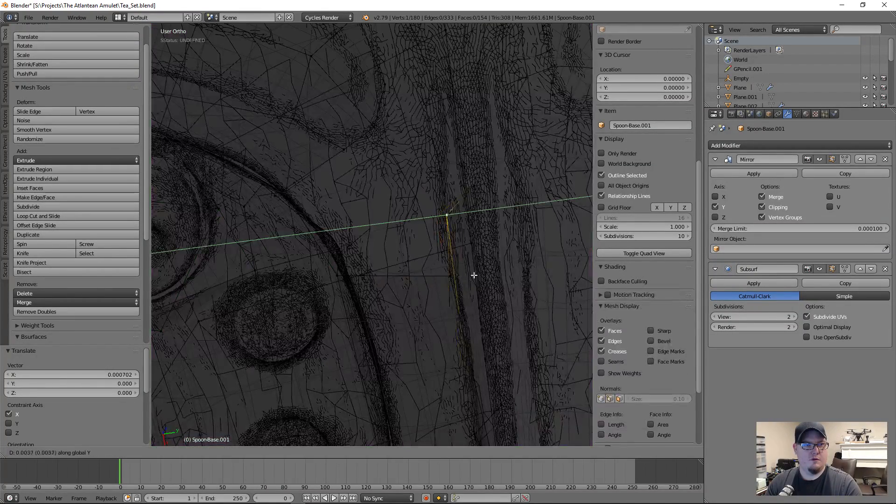
pyautogui.click(481, 275)
pyautogui.press('z')
pyautogui.press('g')
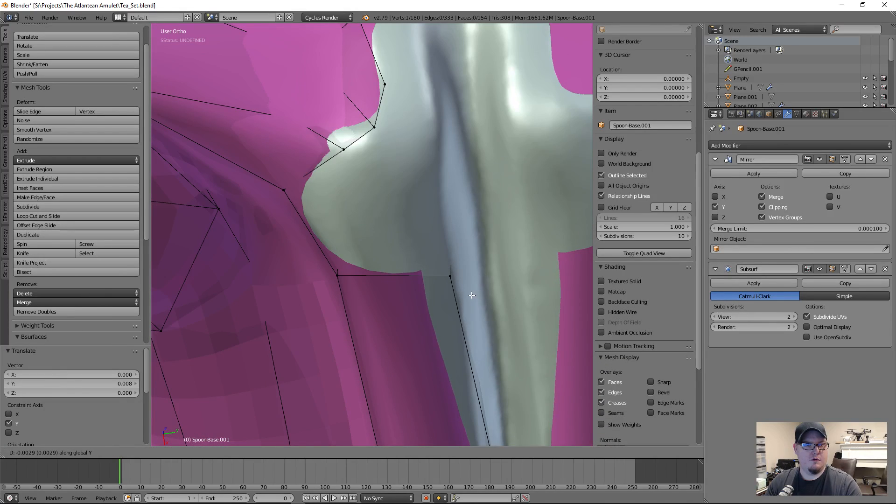
pyautogui.click(479, 295)
# - Raise the groove's inner upper vertex 0.038 along Z and refine its position by 0.001 X, -0.003 Y and -0.000938 Z
pyautogui.scroll(-6, 478, 295)
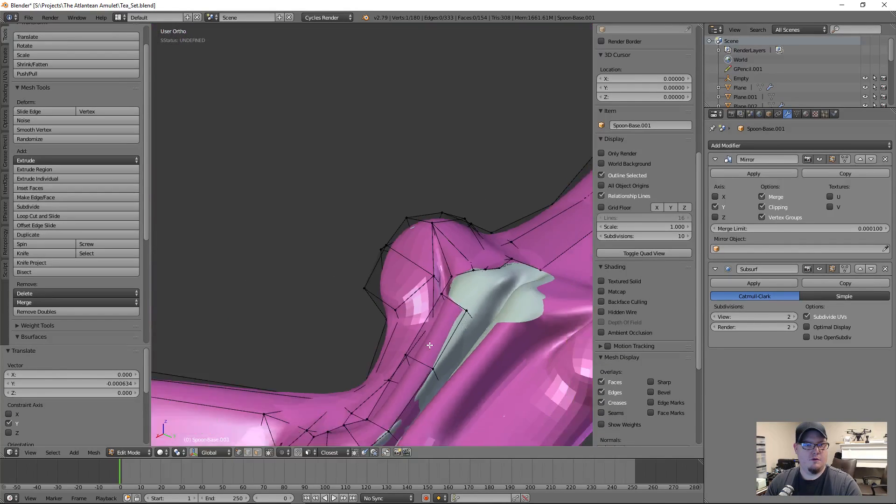
pyautogui.keyDown('shift'); pyautogui.moveTo(446, 346); pyautogui.dragTo(337, 238, button='middle'); pyautogui.keyUp('shift')
pyautogui.moveTo(299, 343); pyautogui.dragTo(360, 255, button='middle')
pyautogui.scroll(3, 345, 322)
pyautogui.scroll(2, 346, 322)
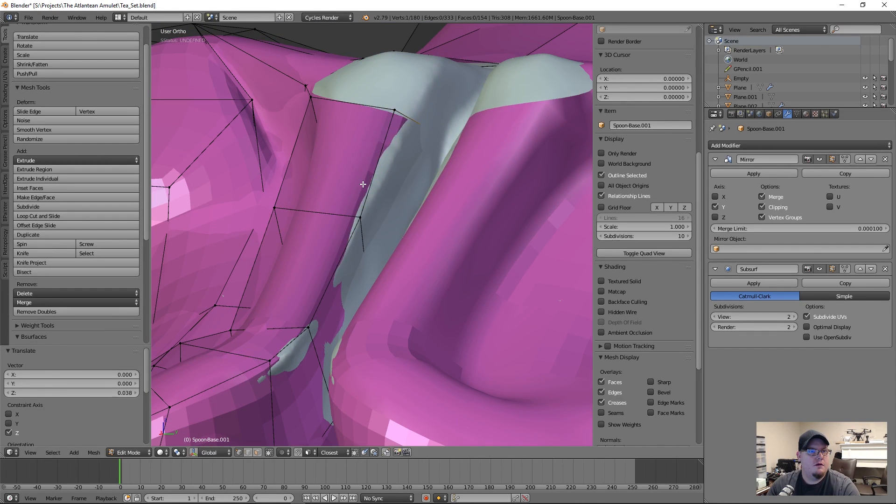
pyautogui.moveTo(361, 186); pyautogui.dragTo(421, 155, button='middle')
pyautogui.press('z')
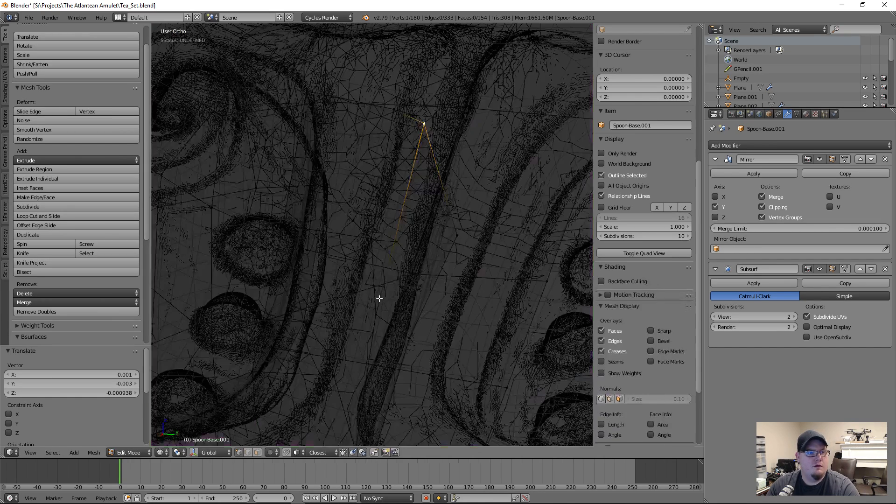
# - Move the groove's inner upper vertex by -0.005 X, 0.002 Y and 0.019 Z
pyautogui.press('z')
pyautogui.press('g')
pyautogui.moveTo(395, 224); pyautogui.dragTo(406, 289, button='middle')
pyautogui.press('z')
pyautogui.moveTo(415, 342); pyautogui.dragTo(405, 304, button='middle')
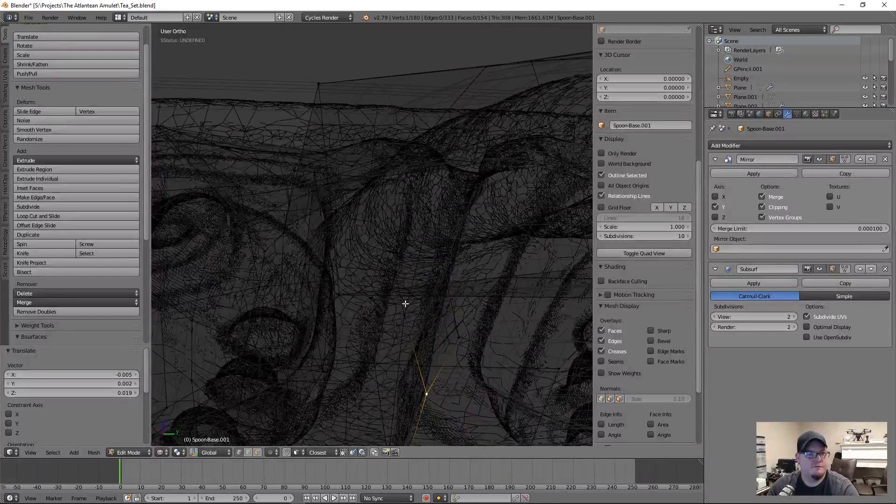
# - Raise the centre of the groove strip's upper end along Z by 0.017, followed by 0.037
pyautogui.press('z')
pyautogui.moveTo(424, 372)
pyautogui.mouseDown(button='middle')
pyautogui.moveTo(444, 360)
pyautogui.moveTo(380, 289)
pyautogui.moveTo(395, 189)
pyautogui.mouseUp(button='middle')
pyautogui.keyDown('shift'); pyautogui.moveTo(420, 101); pyautogui.dragTo(451, 443, button='middle'); pyautogui.keyUp('shift')
pyautogui.scroll(6, 373, 276)
pyautogui.moveTo(335, 286); pyautogui.dragTo(379, 405, button='middle')
pyautogui.scroll(8, 427, 248)
pyautogui.scroll(-15, 395, 213)
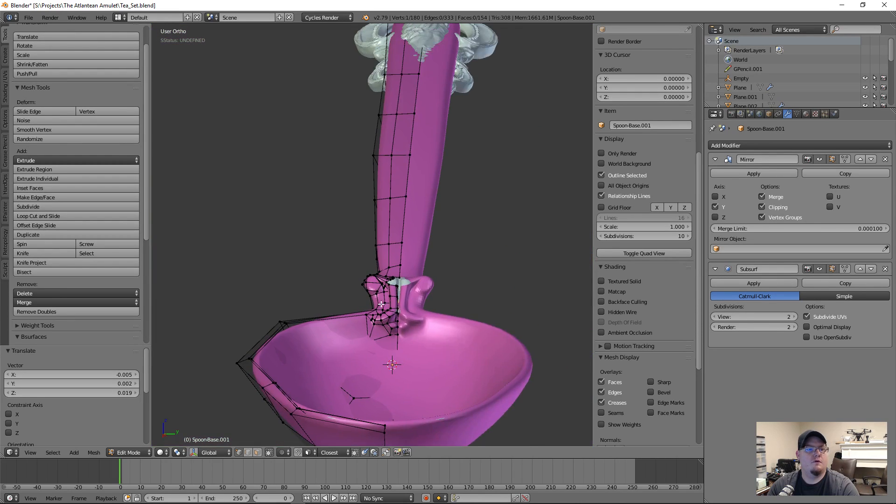
pyautogui.scroll(11, 395, 317)
pyautogui.keyDown('shift'); pyautogui.moveTo(508, 354); pyautogui.dragTo(458, 326, button='middle'); pyautogui.keyUp('shift')
pyautogui.press('g')
pyautogui.press('z')
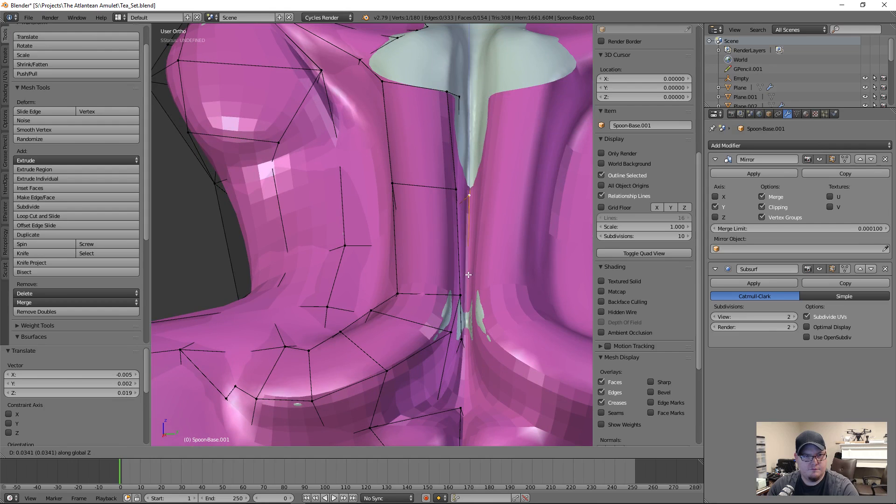
pyautogui.click(469, 304)
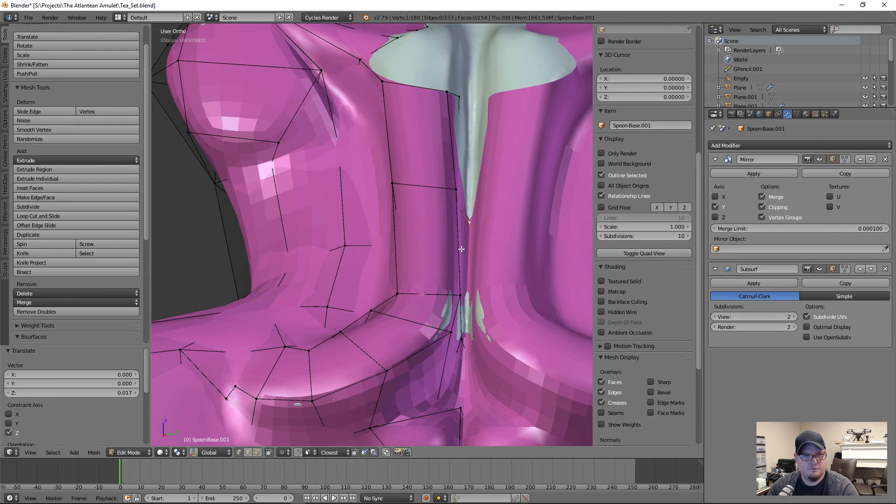
pyautogui.press('z')
pyautogui.press('z')
pyautogui.press('g')
pyautogui.press('z')
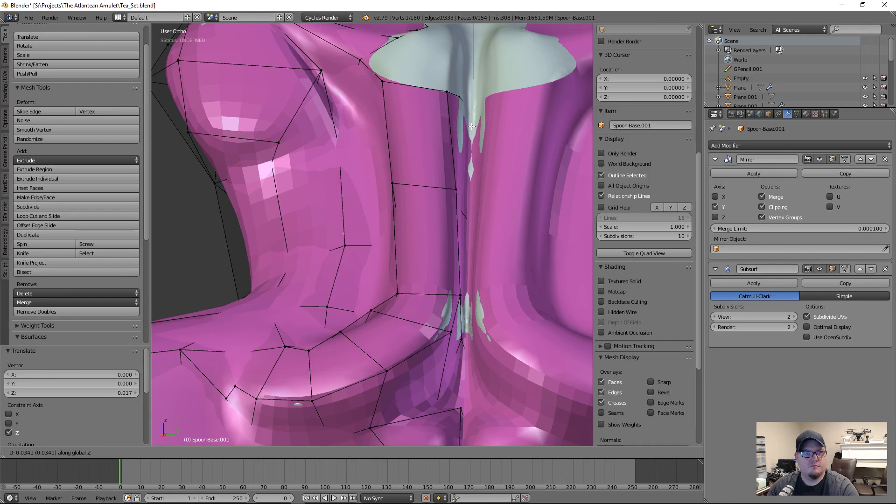
pyautogui.click(472, 122)
# - Raise the inner vertex near the groove's lower bend 0.010 along Z
pyautogui.keyDown('shift'); pyautogui.moveTo(472, 300); pyautogui.dragTo(472, 396, button='middle'); pyautogui.keyUp('shift')
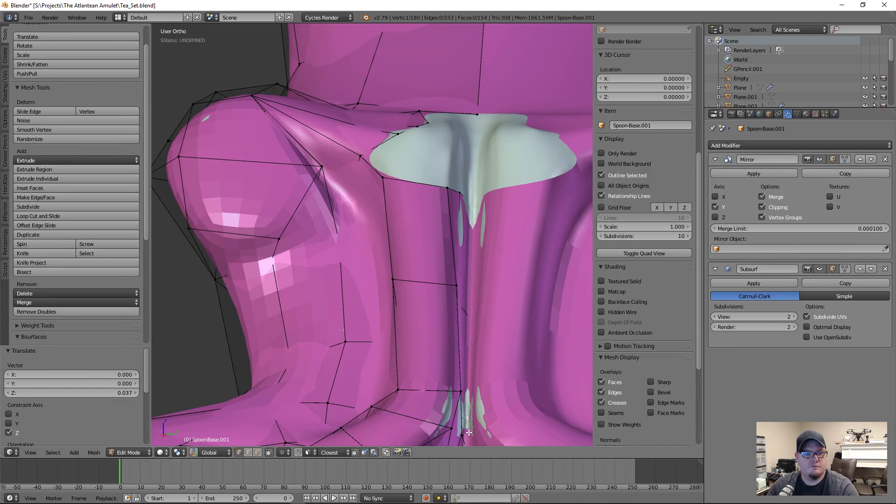
pyautogui.scroll(3, 468, 432)
pyautogui.moveTo(469, 431); pyautogui.dragTo(420, 304, button='middle')
pyautogui.press('z')
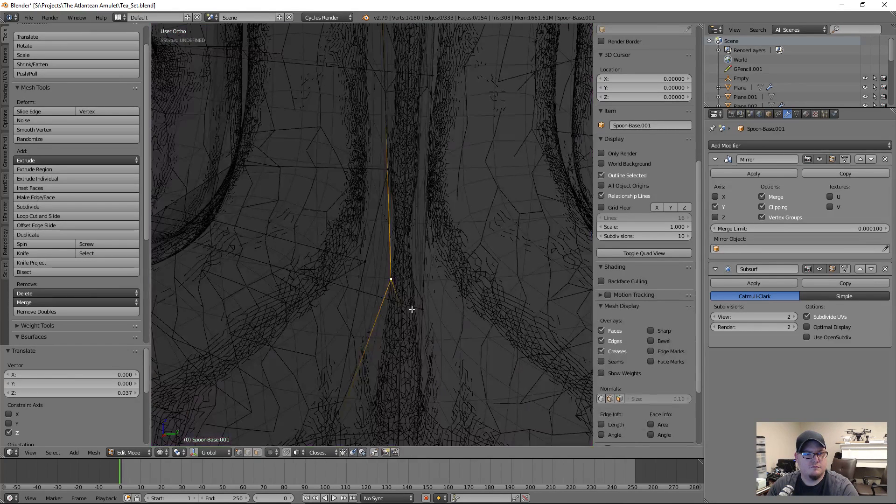
pyautogui.press('z')
pyautogui.press('g')
pyautogui.press('z')
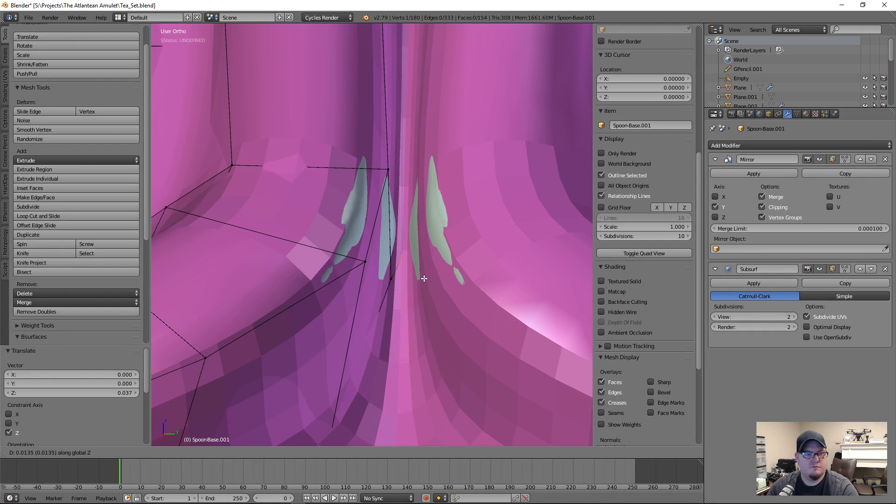
pyautogui.click(422, 290)
pyautogui.press('g')
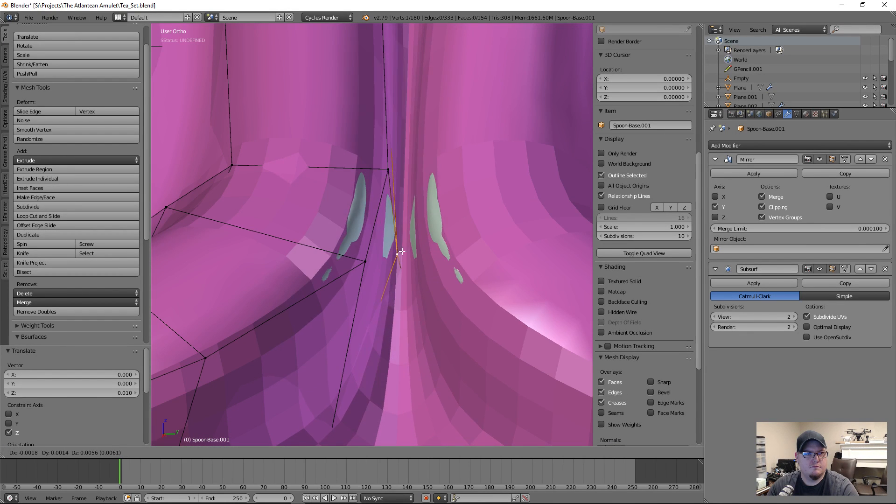
pyautogui.press('Escape')
# - Slide the groove's lower inner vertex along its edge, adjust it along Y and check the mesh in Object Mode
pyautogui.moveTo(391, 288); pyautogui.dragTo(387, 268, button='middle')
pyautogui.hotkey('shift', 'v')
pyautogui.click(388, 270)
pyautogui.press('g')
pyautogui.press('y')
pyautogui.click(394, 279)
pyautogui.moveTo(394, 279); pyautogui.dragTo(432, 299, button='middle')
pyautogui.press('Tab')
pyautogui.scroll(-5, 422, 283)
pyautogui.scroll(-3, 431, 272)
pyautogui.scroll(3, 430, 272)
pyautogui.press('Tab')
pyautogui.scroll(5, 383, 326)
# - Add an edge joining the handle's lowest centre vertex to the centre vertex at the groove's upper end
pyautogui.press('z')
pyautogui.scroll(-2, 425, 278)
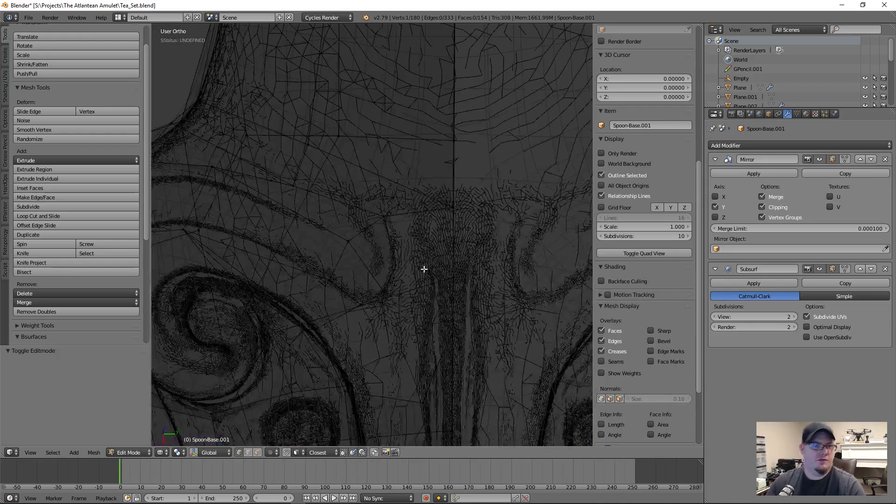
pyautogui.moveTo(446, 224)
pyautogui.mouseDown(button='middle')
pyautogui.moveTo(430, 256)
pyautogui.moveTo(406, 251)
pyautogui.mouseUp(button='middle')
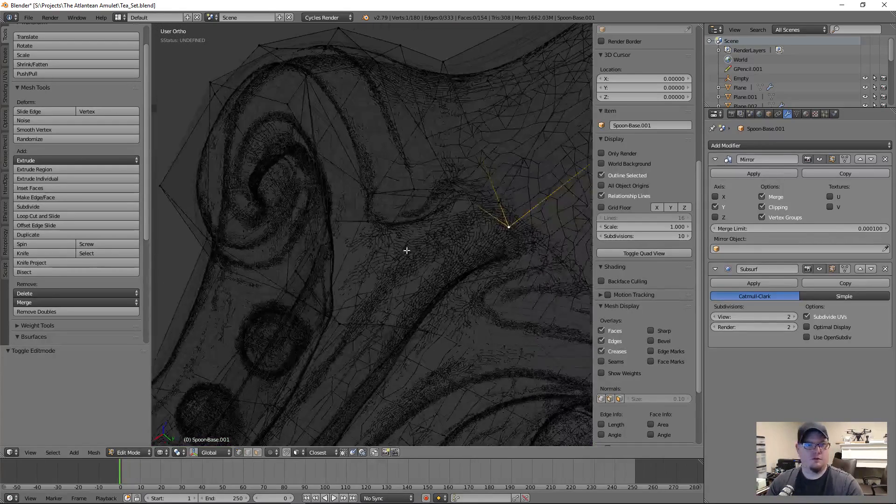
pyautogui.press('z')
pyautogui.scroll(4, 421, 271)
pyautogui.moveTo(449, 282); pyautogui.dragTo(463, 297, button='middle')
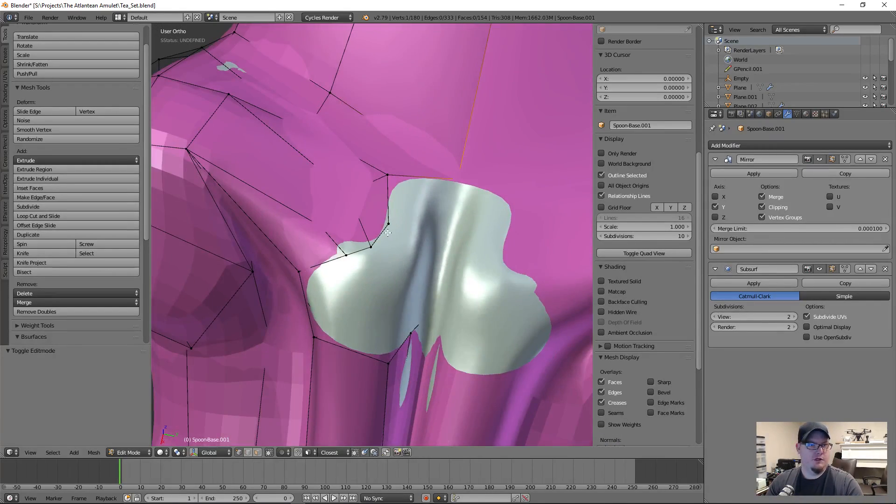
pyautogui.moveTo(430, 207)
pyautogui.mouseDown(button='middle')
pyautogui.moveTo(450, 280)
pyautogui.moveTo(421, 292)
pyautogui.moveTo(437, 275)
pyautogui.mouseUp(button='middle')
pyautogui.press('z')
pyautogui.keyDown('shift'); pyautogui.rightClick(447, 296); pyautogui.keyUp('shift')
pyautogui.press('g')
pyautogui.click(482, 236)
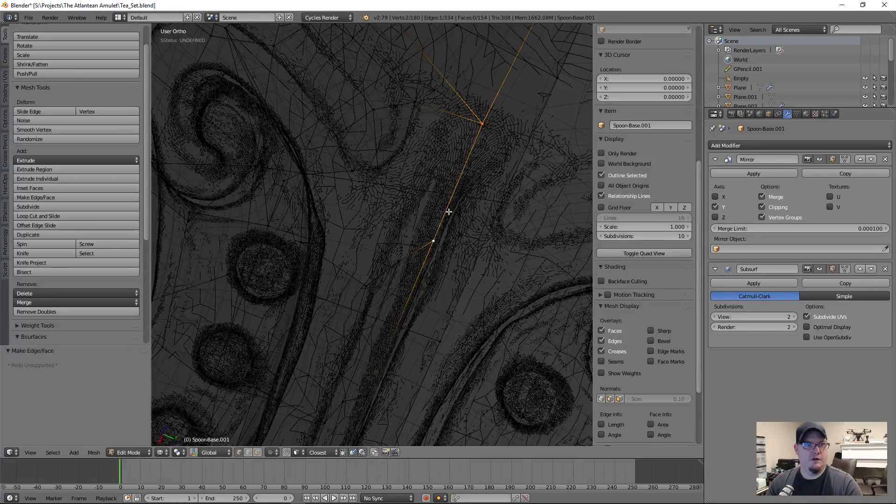
pyautogui.press('f')
pyautogui.press('z')
# - Split the new centre edge with a loop cut and move the added vertex by -0.000284 X, -0.001 Y and 0.000241 Z
pyautogui.hotkey('ctrl', 'r')
pyautogui.click(448, 204)
pyautogui.press('g')
pyautogui.click(451, 193)
pyautogui.moveTo(450, 196); pyautogui.dragTo(425, 266, button='middle')
# - Extrude the added centre vertex by 0.002 X, -0.012 Y and 0.007 Z, and shift the extruded vertex by 0.005 X, -0.012 Y and 0.006 Z
pyautogui.press('e')
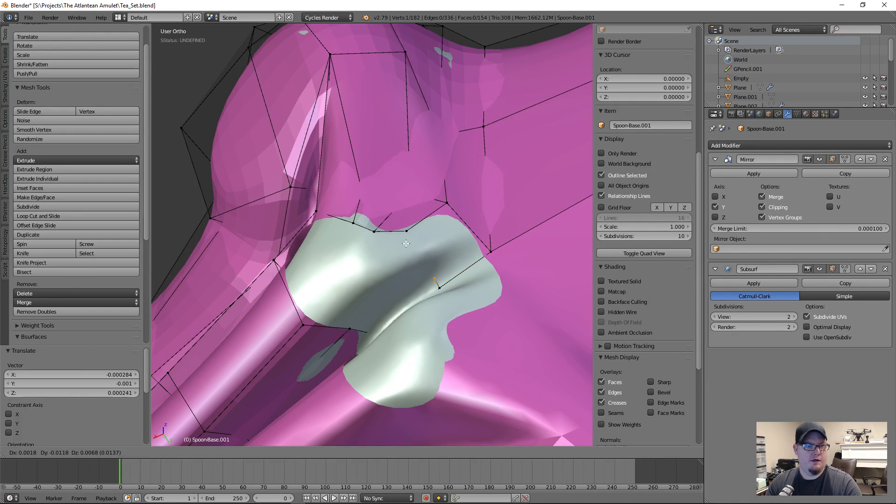
pyautogui.click(406, 243)
pyautogui.press('g')
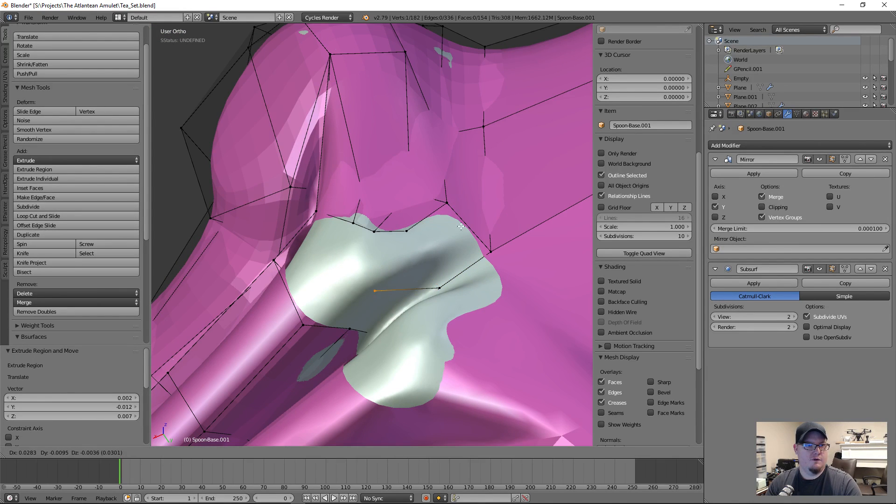
pyautogui.click(486, 199)
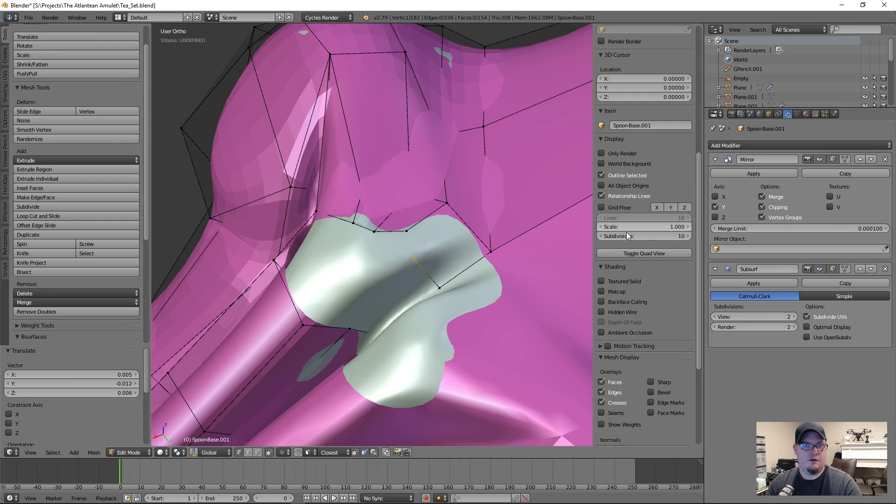
pyautogui.moveTo(439, 280); pyautogui.dragTo(452, 283, button='middle')
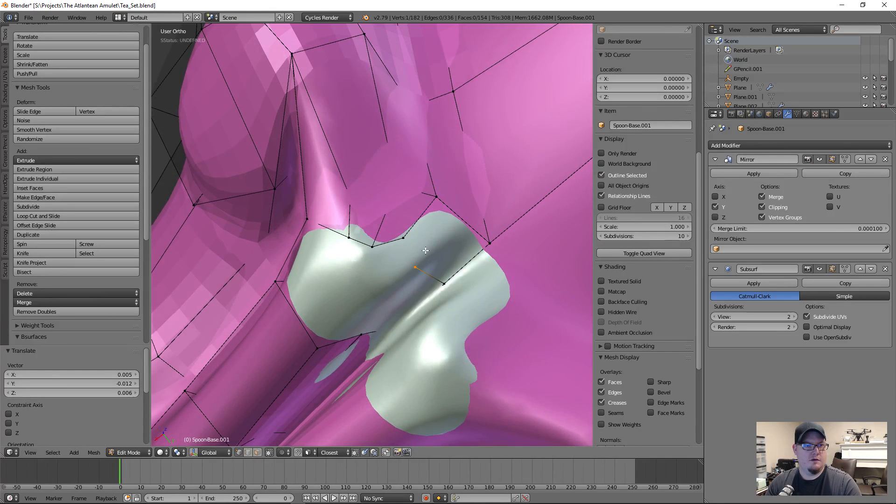
# - Extrude another vertex by -0.015 X, -0.00047 Y and 0.002 Z, and fill three faces connecting it to the handle and lobe edge
pyautogui.scroll(1, 426, 250)
pyautogui.press('e')
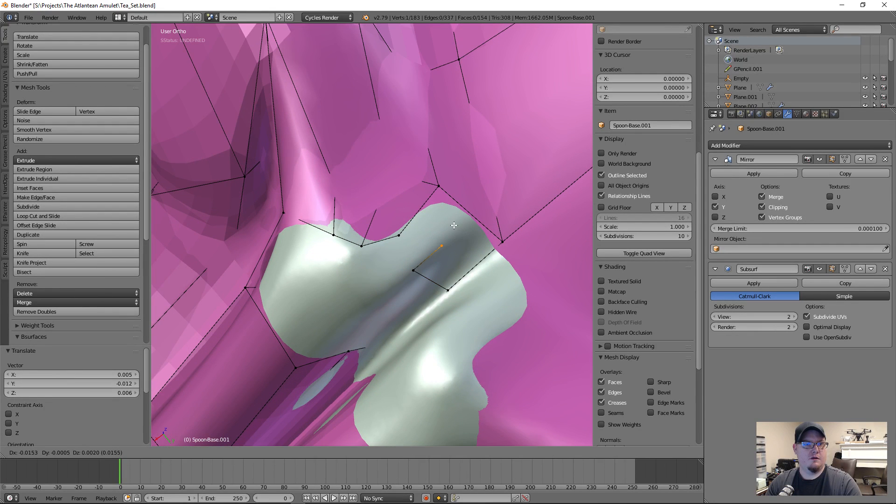
pyautogui.click(454, 226)
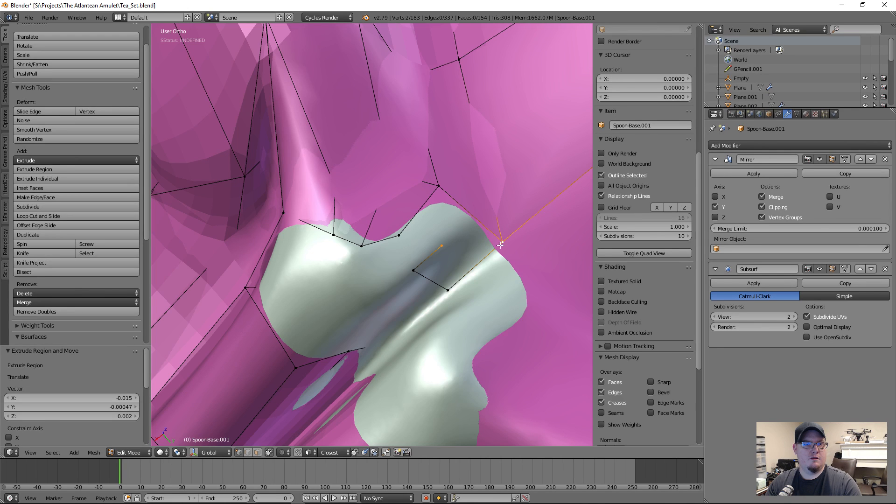
pyautogui.press('f')
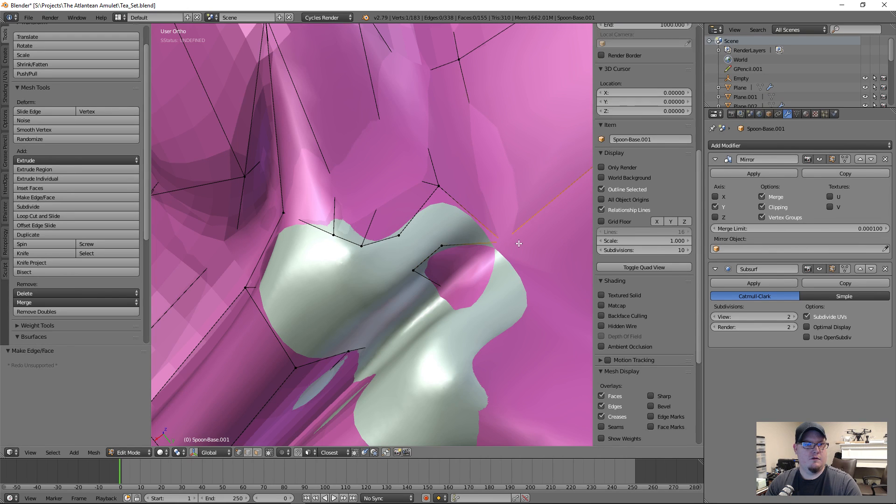
pyautogui.press('f')
pyautogui.press('f')
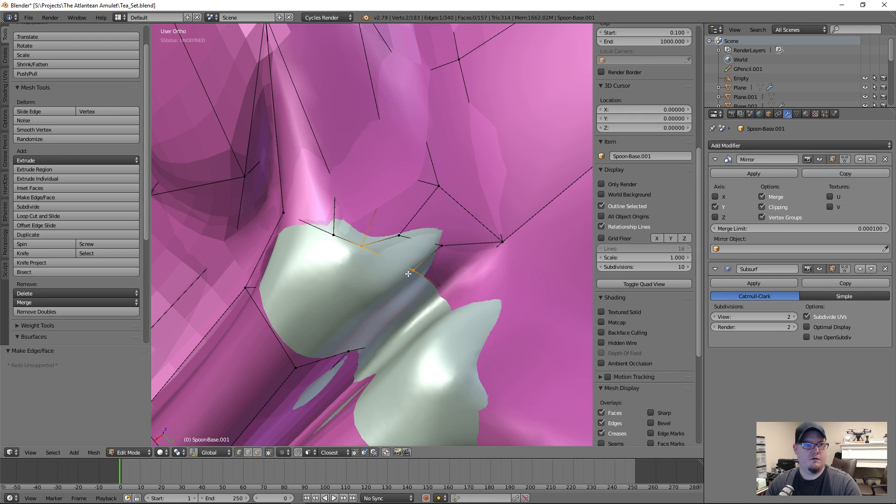
# - Reposition the new faces' lower corner beside the groove, finishing with a move of -0.000514 X, -0.000032 Y and 0.003 Z
pyautogui.moveTo(408, 275); pyautogui.dragTo(405, 279, button='right')
pyautogui.click(399, 283)
pyautogui.moveTo(400, 282); pyautogui.dragTo(410, 265, button='middle')
pyautogui.press('g')
pyautogui.click(434, 214)
pyautogui.keyDown('shift'); pyautogui.moveTo(357, 374); pyautogui.dragTo(445, 313, button='middle'); pyautogui.keyUp('shift')
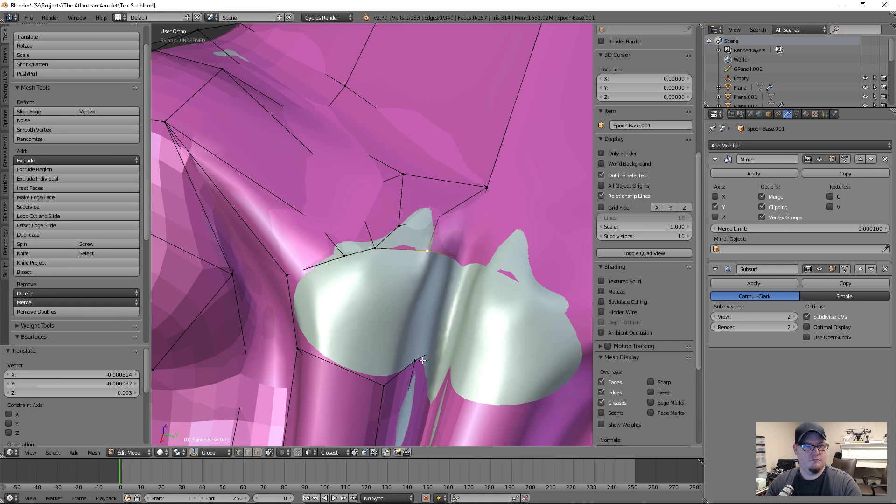
# - Delete the centre-line vertex between the handle and the groove's upper end
pyautogui.hotkey('ctrl', 'r')
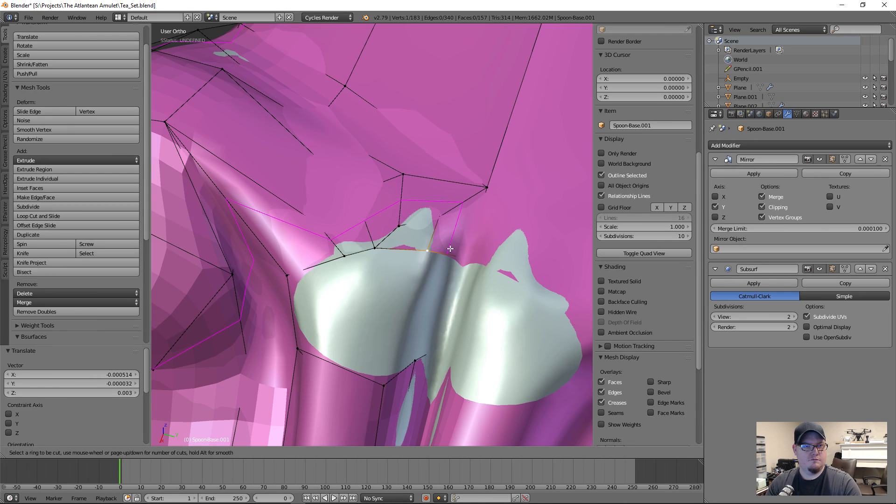
pyautogui.press('Escape')
pyautogui.scroll(2, 450, 251)
pyautogui.press('x')
pyautogui.click(469, 260)
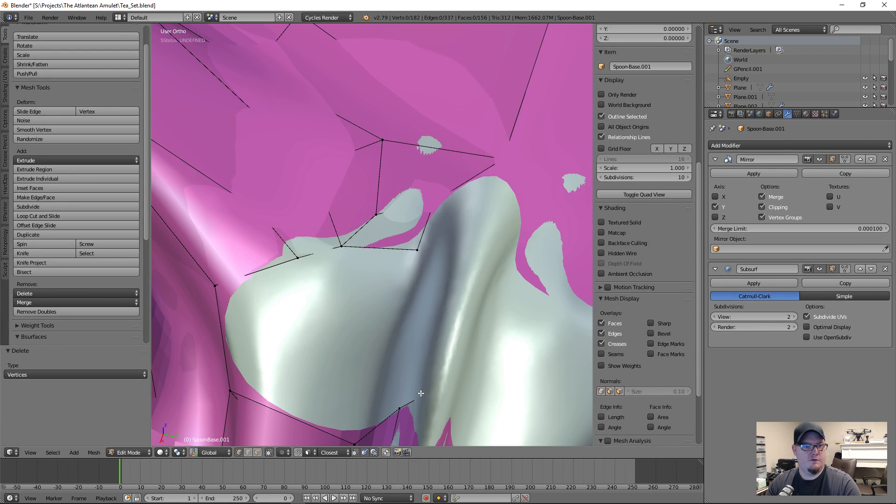
# - Select the inner and centre vertices at the groove's upper end and extrude their edge -0.059 along X
pyautogui.rightClick(399, 409)
pyautogui.press('z')
pyautogui.keyDown('shift'); pyautogui.rightClick(447, 382); pyautogui.keyUp('shift')
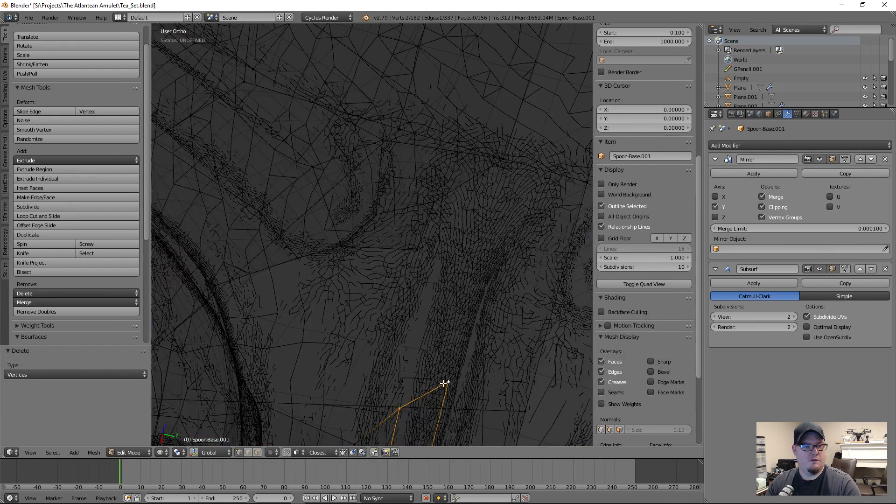
pyautogui.moveTo(456, 325); pyautogui.dragTo(464, 316, button='middle')
pyautogui.press('e')
pyautogui.press('y')
pyautogui.press('x')
pyautogui.click(506, 165)
# - Raise the extruded groove edge 0.028 along Z
pyautogui.press('z')
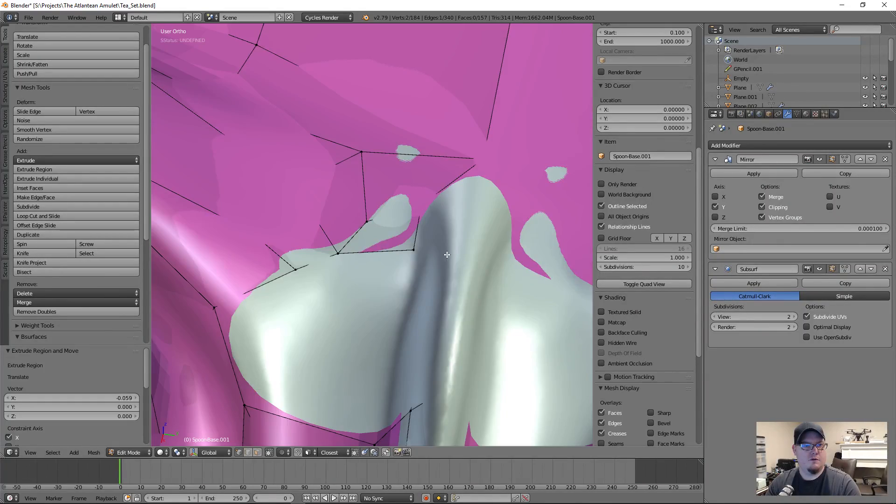
pyautogui.press('z')
pyautogui.moveTo(481, 306); pyautogui.dragTo(443, 264, button='middle')
pyautogui.press('g')
pyautogui.press('z')
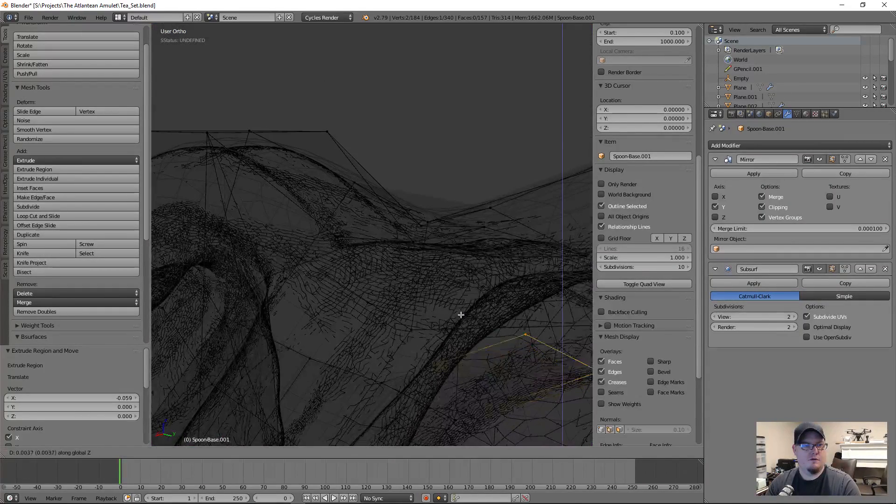
pyautogui.click(445, 240)
# - Move the extruded edge's outer vertex by 0.013 X, -0.006 Y and -0.011 Z
pyautogui.press('z')
pyautogui.moveTo(462, 237); pyautogui.dragTo(312, 279, button='middle')
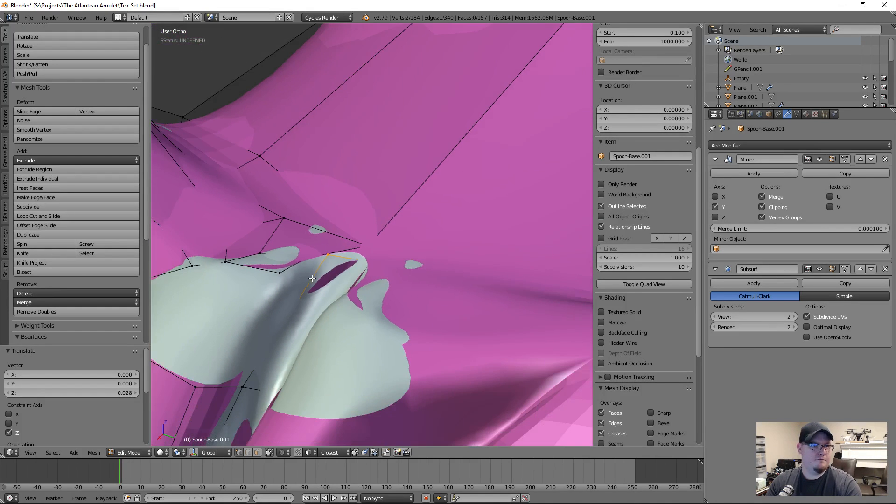
pyautogui.rightClick(329, 258)
pyautogui.press('g')
pyautogui.click(263, 317)
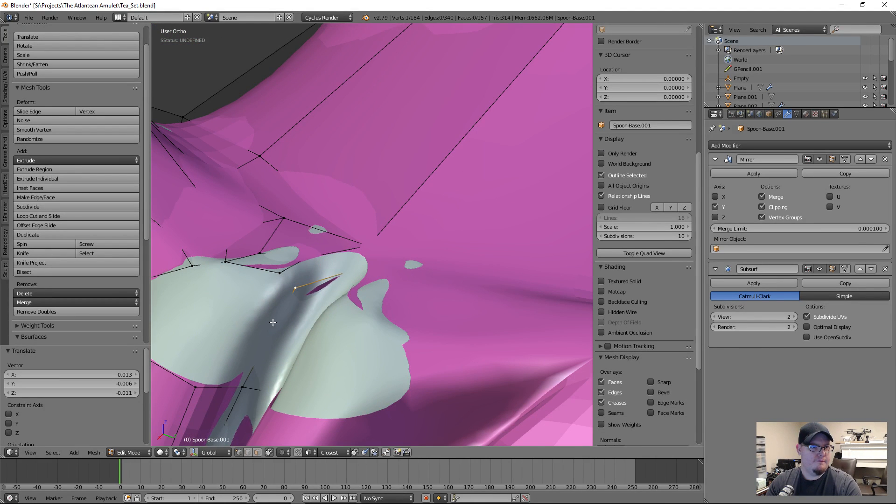
# - Connect the extruded edge's outer vertex to the neighbouring lobe corner and fill the face down to the groove strip
pyautogui.keyDown('shift'); pyautogui.rightClick(289, 279); pyautogui.keyUp('shift')
pyautogui.press('f')
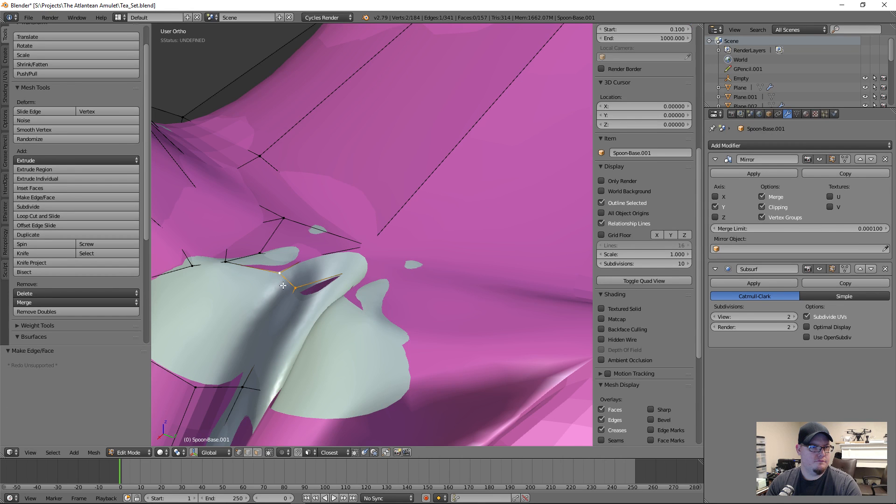
pyautogui.press('z')
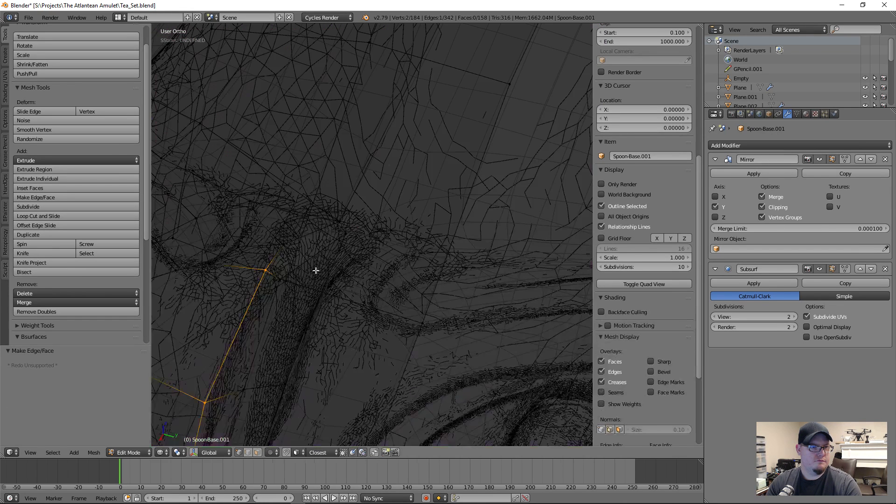
# - Slide the extruded edge's centre vertex down along the groove by a factor of 0.404
pyautogui.rightClick(347, 234)
pyautogui.moveTo(311, 278); pyautogui.dragTo(368, 292, button='middle')
pyautogui.press('z')
pyautogui.hotkey('shift', 'v')
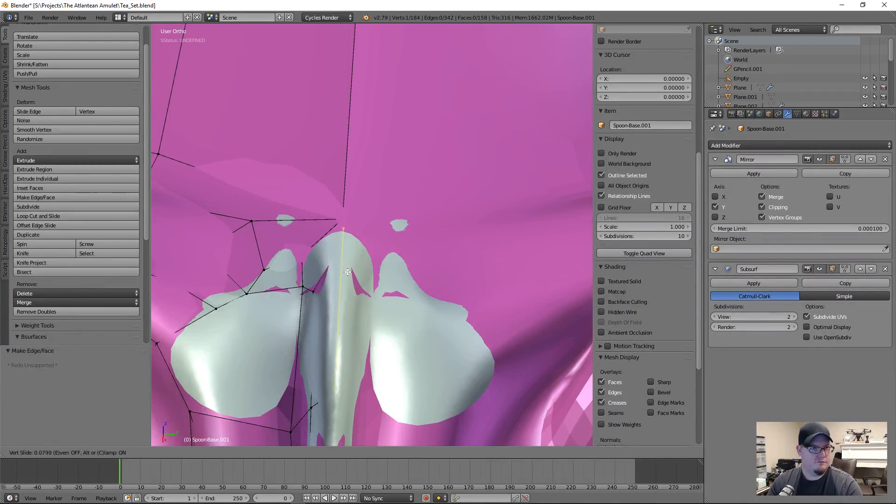
pyautogui.click(344, 317)
# - In wireframe view, move the slid centre vertex by -0.000374 X, 0.000877 Y and 0.000805 Z
pyautogui.press('z')
pyautogui.moveTo(344, 287); pyautogui.dragTo(329, 282, button='middle')
pyautogui.scroll(1, 371, 260)
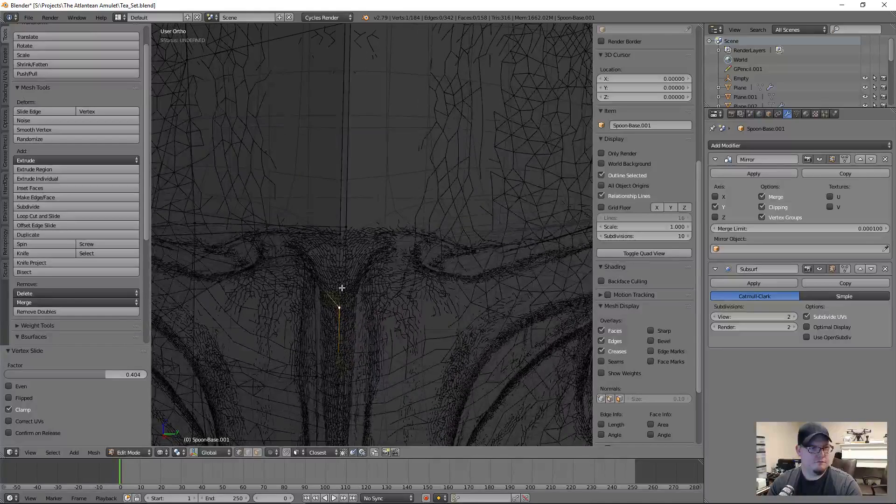
pyautogui.press('g')
pyautogui.click(341, 288)
# - Raise the groove's centre vertex about 0.007 along Z and connect it to the handle's lower centre vertex with an edge
pyautogui.press('z')
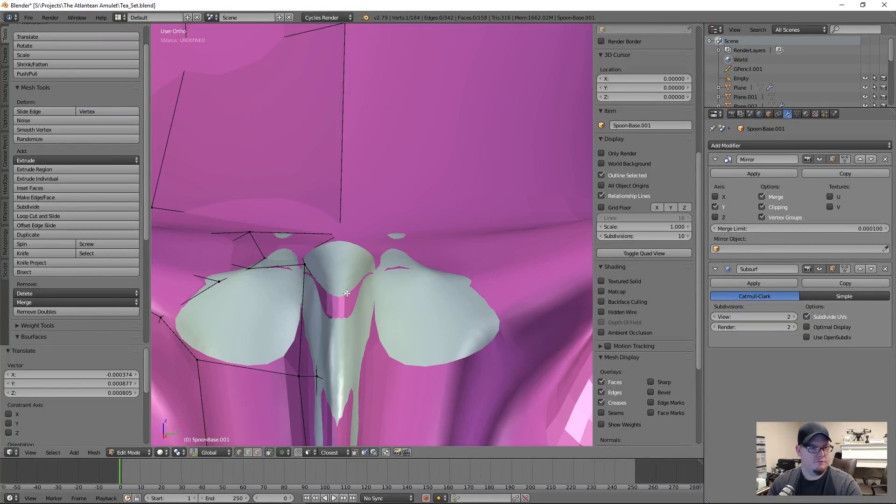
pyautogui.press('g')
pyautogui.press('z')
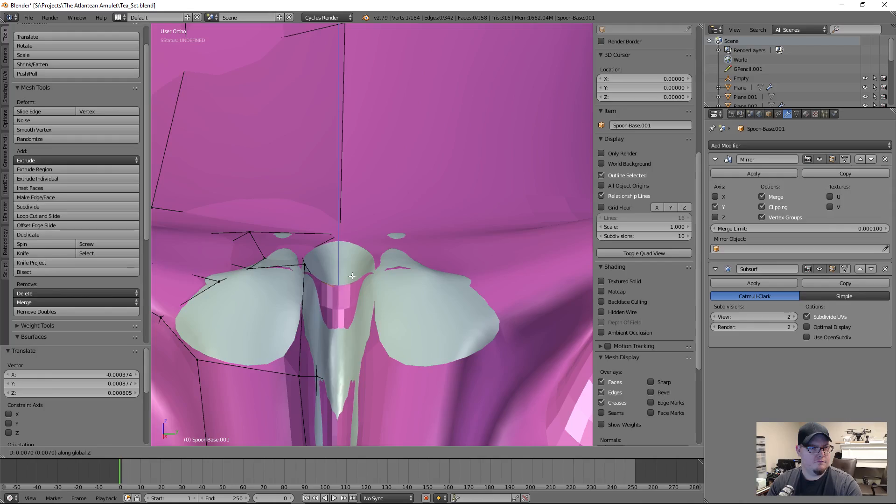
pyautogui.click(351, 278)
pyautogui.press('z')
pyautogui.keyDown('shift'); pyautogui.rightClick(344, 236); pyautogui.keyUp('shift')
pyautogui.press('f')
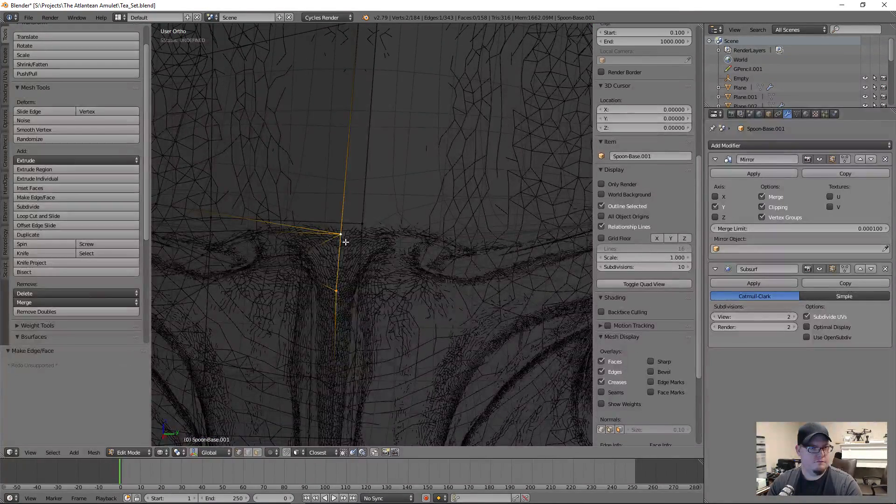
# - Split the new centreline edge at its midpoint with a single loop cut
pyautogui.scroll(1, 423, 285)
pyautogui.moveTo(423, 285); pyautogui.dragTo(364, 317, button='middle')
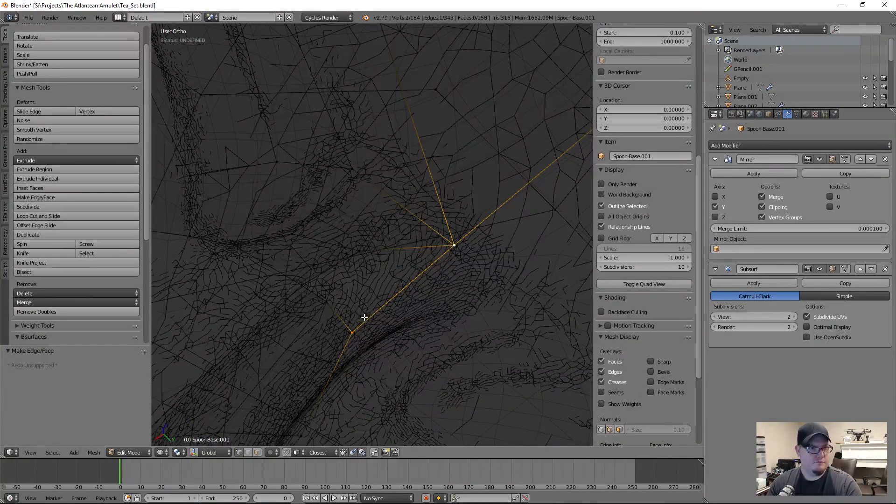
pyautogui.rightClick(329, 301)
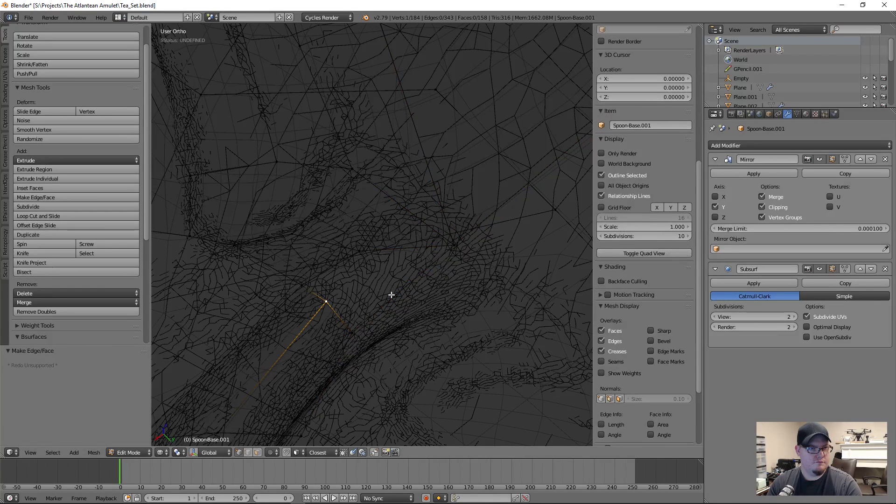
pyautogui.hotkey('ctrl', 'r')
pyautogui.click(410, 292)
pyautogui.rightClick(410, 292)
# - Extrude the midpoint vertex sideways from the centreline towards the lobe, turning off the Mirror modifier's Clipping to let it move away
pyautogui.press('g')
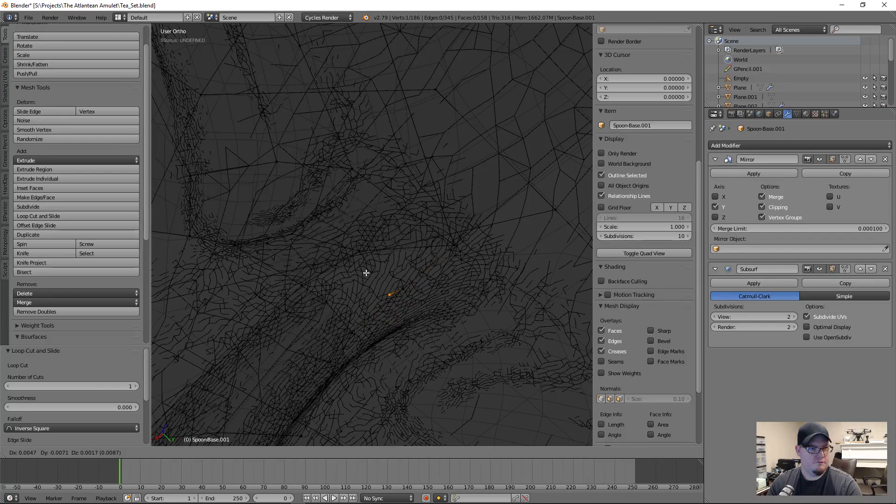
pyautogui.click(366, 273)
pyautogui.click(763, 208)
pyautogui.press('g')
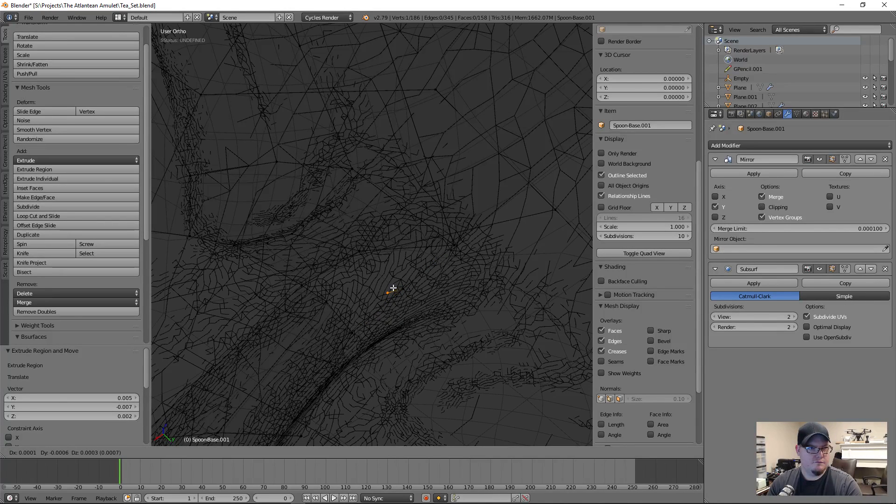
pyautogui.click(373, 276)
# - Fill the faces between the extruded vertex, the groove strip and the neighbouring lobe corners
pyautogui.press('f')
pyautogui.press('f')
pyautogui.rightClick(324, 299)
pyautogui.keyDown('shift'); pyautogui.rightClick(302, 285); pyautogui.keyUp('shift')
pyautogui.press('f')
pyautogui.press('f')
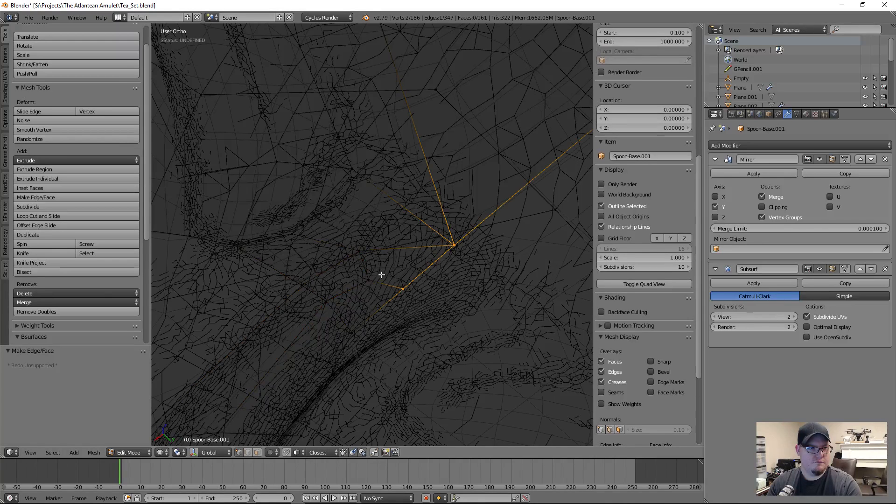
# - Reposition the extruded vertex against the sculpted surface between groove and lobe, finishing with a 0.003 move along Z
pyautogui.rightClick(371, 279)
pyautogui.press('z')
pyautogui.press('g')
pyautogui.click(332, 318)
pyautogui.moveTo(332, 318); pyautogui.dragTo(315, 217, button='middle')
pyautogui.press('g')
pyautogui.click(356, 268)
pyautogui.press('g')
pyautogui.press('z')
pyautogui.click(464, 246)
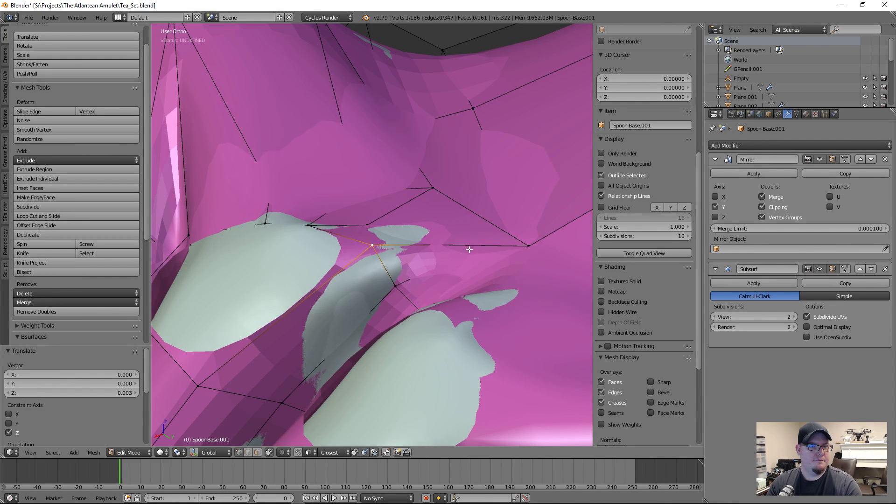
# - Move the groove-side vertex next to the extruded one onto the sculpted rim, including an adjustment along Z
pyautogui.rightClick(399, 285)
pyautogui.moveTo(397, 287); pyautogui.dragTo(411, 252, button='middle')
pyautogui.press('g')
pyautogui.click(399, 319)
pyautogui.press('g')
pyautogui.press('z')
pyautogui.click(326, 362)
# - Adjust two more vertices beside the groove along Z to follow the sculpted surface
pyautogui.rightClick(345, 354)
pyautogui.press('g')
pyautogui.press('z')
pyautogui.click(345, 348)
pyautogui.rightClick(414, 253)
pyautogui.press('g')
pyautogui.press('z')
pyautogui.click(412, 260)
# - Slide two vertices on the lobe's upper edge along their edges, the outer one by a factor of 0.302, and nudge the outer one
pyautogui.rightClick(402, 208)
pyautogui.press('g')
pyautogui.press('g')
pyautogui.click(402, 198)
pyautogui.rightClick(369, 214)
pyautogui.press('g')
pyautogui.press('g')
pyautogui.click(350, 208)
pyautogui.press('g')
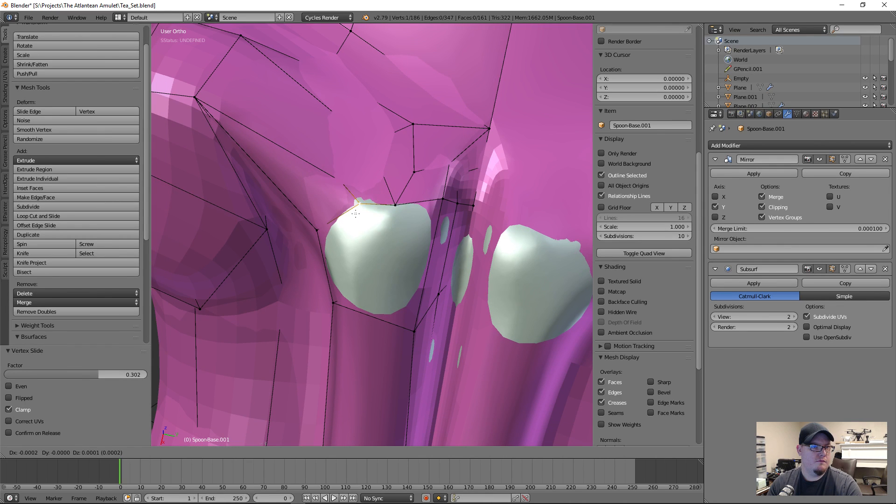
pyautogui.click(349, 212)
# - Fill the remaining gap between the lobe's upper edge and the cross edge below it
pyautogui.moveTo(412, 296); pyautogui.dragTo(423, 319, button='middle')
pyautogui.rightClick(437, 201)
pyautogui.keyDown('shift'); pyautogui.rightClick(414, 329); pyautogui.keyUp('shift')
pyautogui.press('f')
pyautogui.moveTo(407, 329); pyautogui.dragTo(380, 255, button='middle')
pyautogui.rightClick(345, 235)
pyautogui.keyDown('shift'); pyautogui.rightClick(315, 251); pyautogui.keyUp('shift')
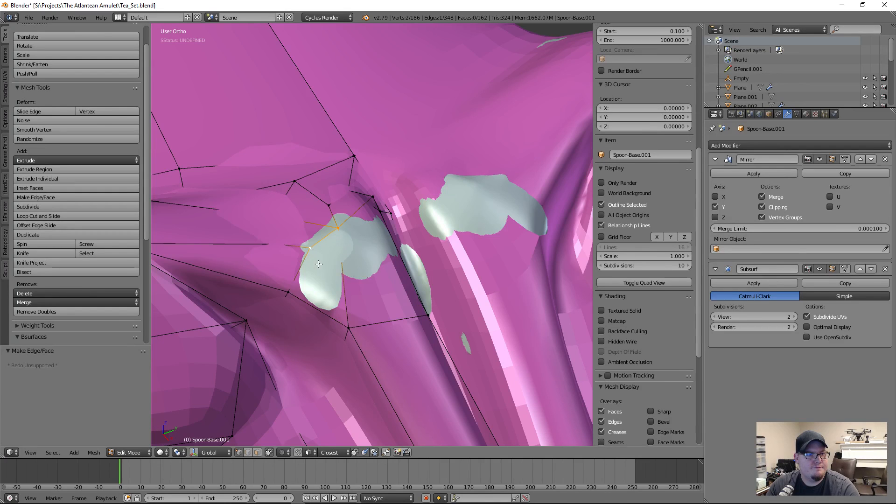
pyautogui.press('f')
# - Slide the lobe's upper middle vertex along its edges, finishing with a factor of 0.054, and raise it 0.004 along Z
pyautogui.rightClick(341, 232)
pyautogui.moveTo(386, 308); pyautogui.dragTo(379, 345, button='middle')
pyautogui.press('g')
pyautogui.press('g')
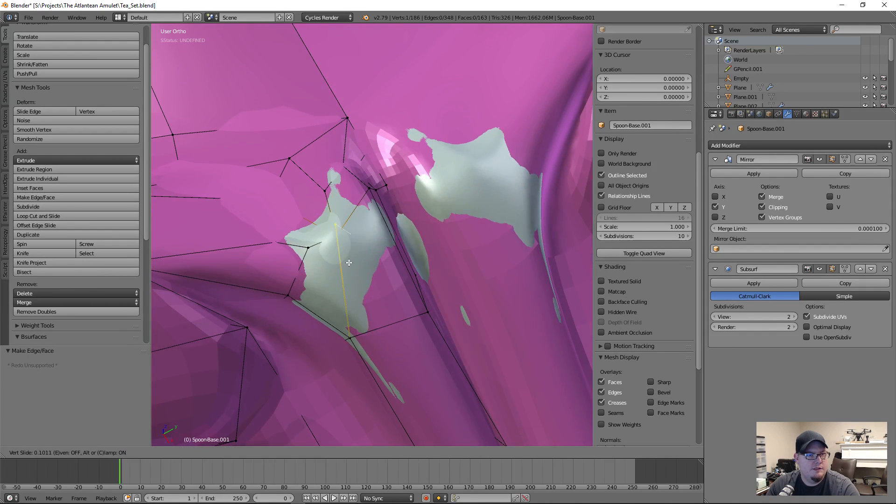
pyautogui.click(343, 246)
pyautogui.press('g')
pyautogui.press('g')
pyautogui.click(340, 223)
pyautogui.moveTo(340, 224); pyautogui.dragTo(350, 271, button='middle')
pyautogui.press('g')
pyautogui.press('z')
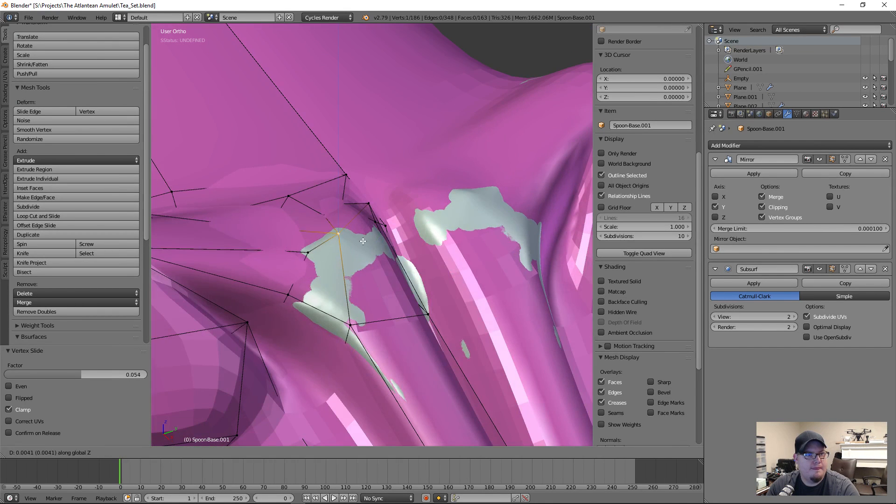
pyautogui.click(359, 314)
# - Raise the outer corner of the lobe's lower cross edge about 0.004 along Z
pyautogui.rightClick(358, 321)
pyautogui.press('g')
pyautogui.press('z')
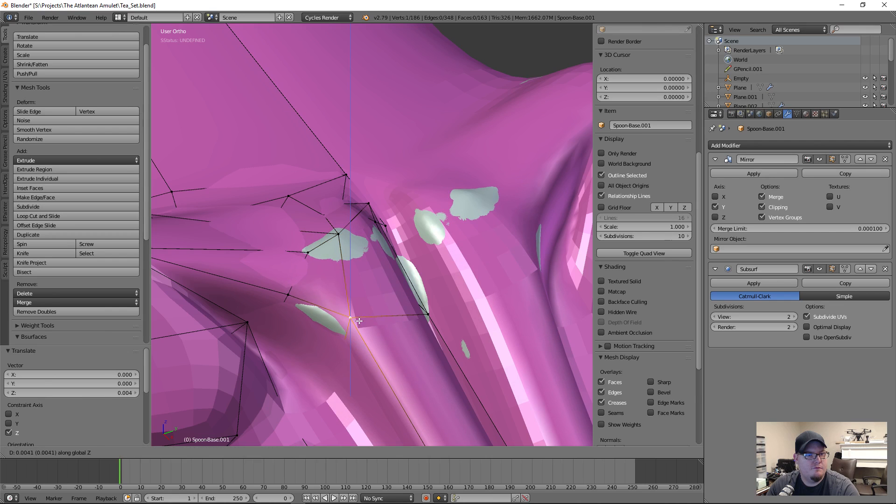
pyautogui.click(358, 318)
# - Slide the lobe's upper outer vertex along its edges, finishing with a factor of 0.072
pyautogui.rightClick(305, 259)
pyautogui.press('g')
pyautogui.press('g')
pyautogui.click(303, 259)
pyautogui.moveTo(303, 259); pyautogui.dragTo(256, 242, button='middle')
pyautogui.press('g')
pyautogui.press('g')
pyautogui.click(255, 216)
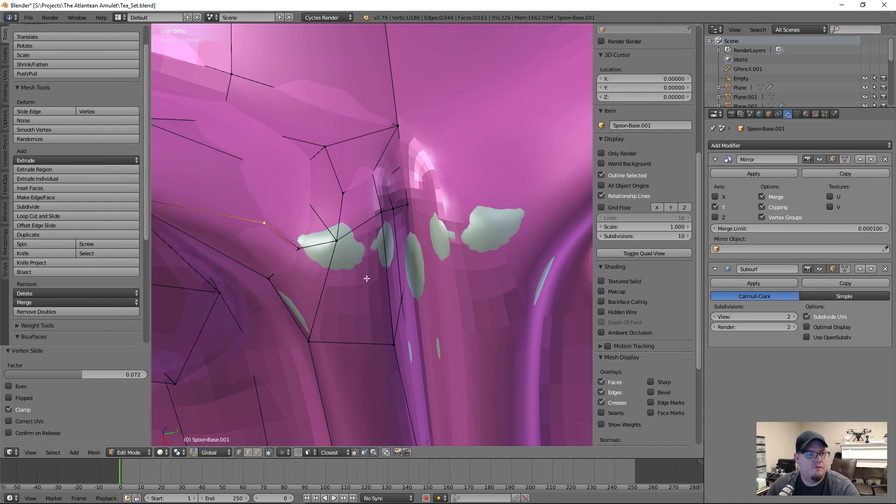
# - Slide the vertex at the groove's upper rim along its edge and move it 0.004 along Z
pyautogui.scroll(-2, 364, 276)
pyautogui.moveTo(364, 276); pyautogui.dragTo(336, 222, button='middle')
pyautogui.rightClick(383, 243)
pyautogui.press('g')
pyautogui.press('g')
pyautogui.click(380, 258)
pyautogui.press('g')
pyautogui.press('z')
pyautogui.click(374, 272)
# - Shift the lobe's outer lower corner by 0.000227 X, -0.002 Y and 0.000208 Z, and move the groove's centre vertex 0.009 along Z
pyautogui.rightClick(353, 242)
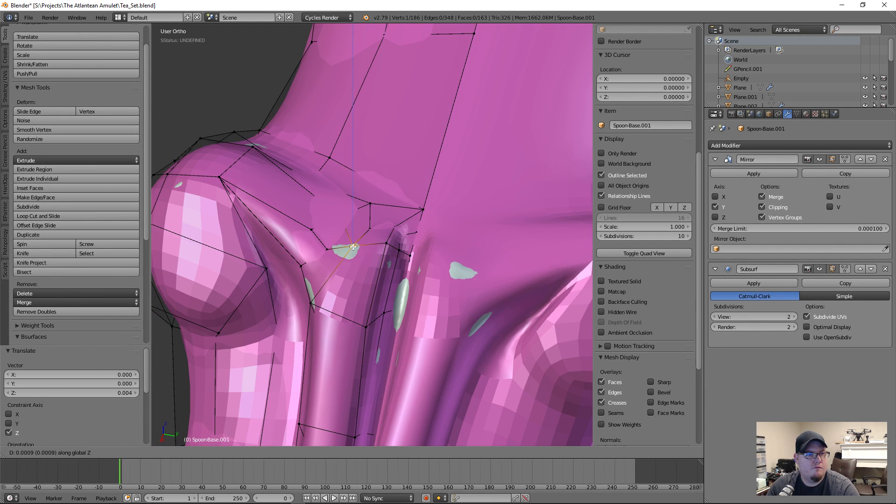
pyautogui.moveTo(306, 300); pyautogui.dragTo(303, 301, button='right')
pyautogui.moveTo(405, 345); pyautogui.dragTo(408, 318, button='middle')
pyautogui.press('g')
pyautogui.press('z')
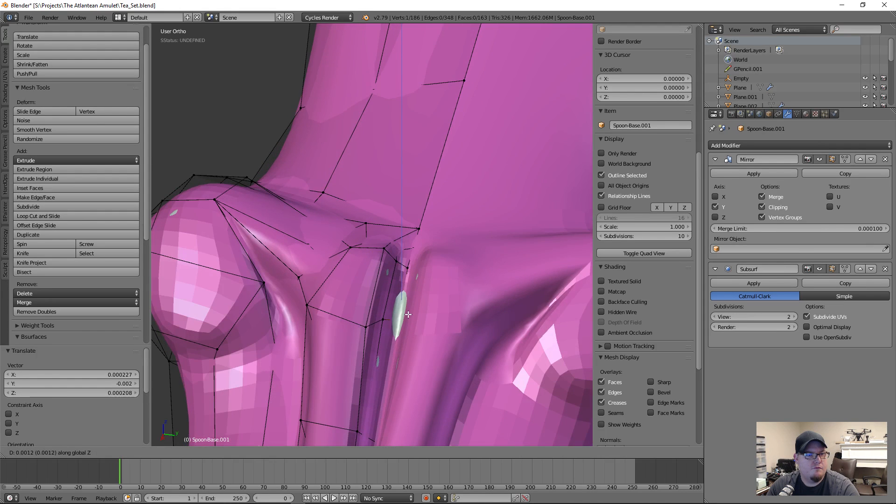
pyautogui.click(408, 216)
# - Return to Object Mode and apply smooth shading to the spoon base
pyautogui.scroll(-4, 407, 212)
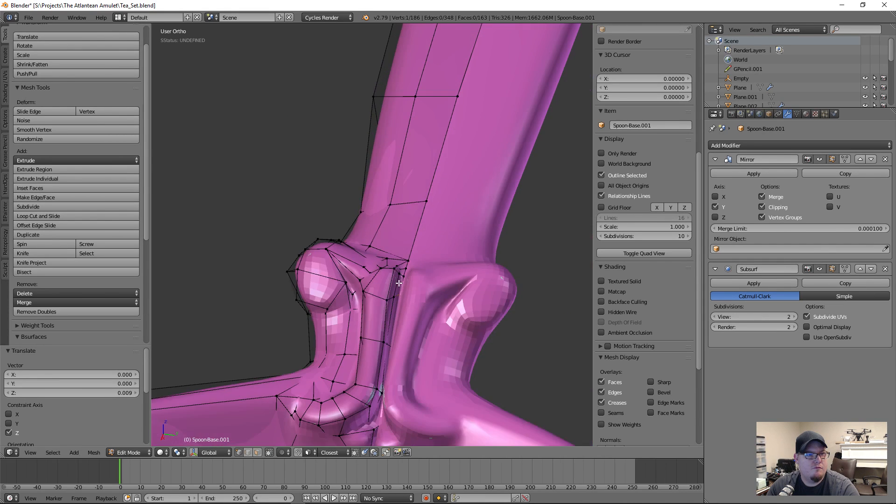
pyautogui.press('Tab')
pyautogui.scroll(5, 413, 339)
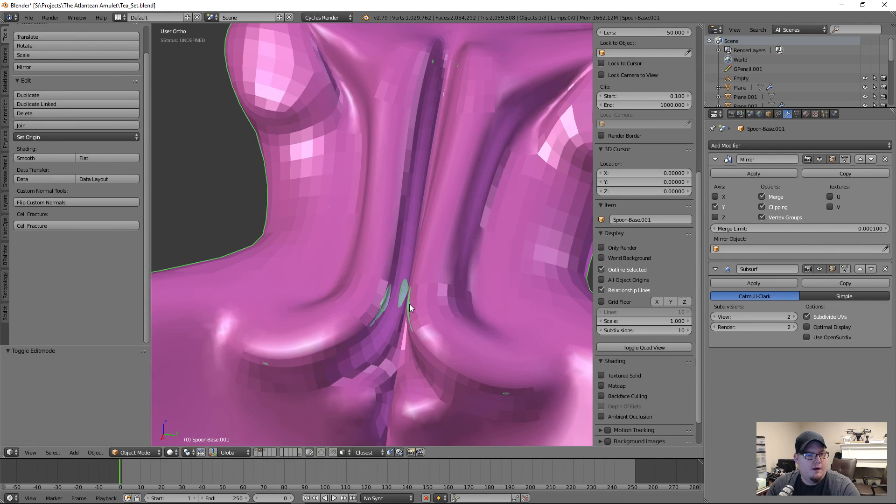
pyautogui.click(44, 157)
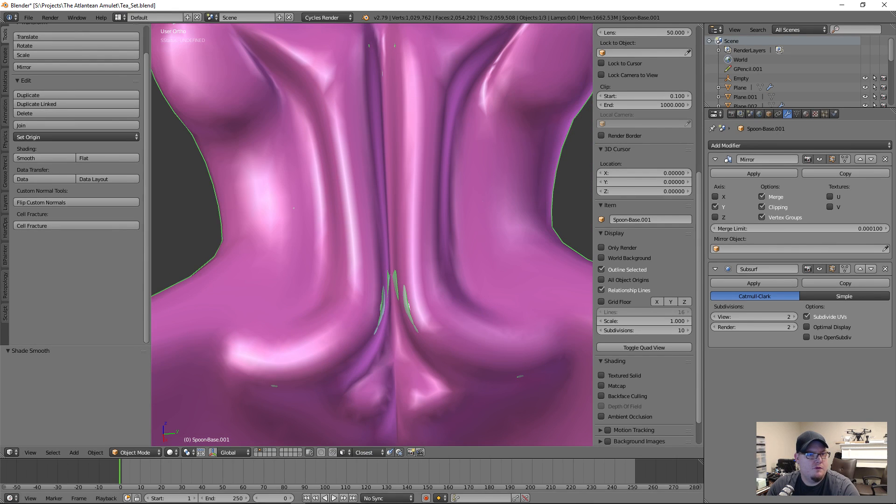
pyautogui.scroll(-3, 524, 313)
pyautogui.moveTo(486, 298)
pyautogui.mouseDown(button='middle')
pyautogui.moveTo(436, 288)
pyautogui.moveTo(418, 348)
pyautogui.moveTo(479, 284)
pyautogui.mouseUp(button='middle')
pyautogui.scroll(5, 464, 278)
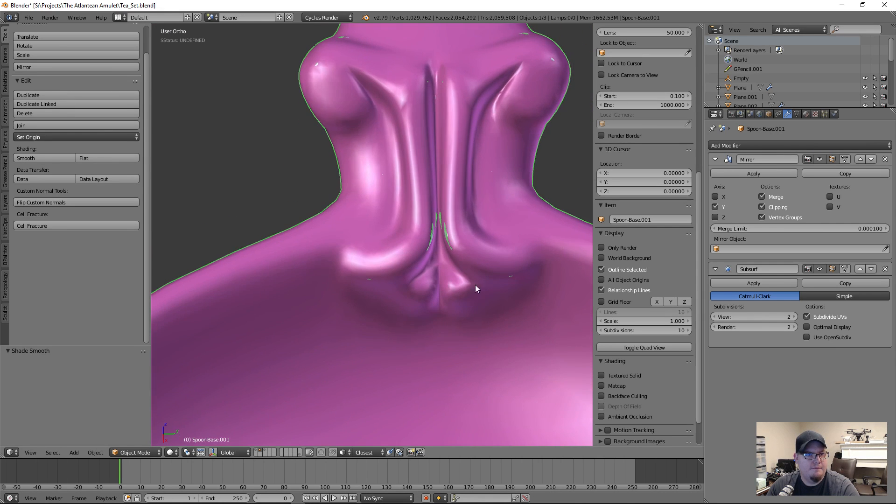
# - In Edit Mode, move the vertex inside the lower end of the central groove along Z, and try moving it along X
pyautogui.keyDown('shift'); pyautogui.moveTo(463, 166); pyautogui.dragTo(413, 265, button='middle'); pyautogui.keyUp('shift')
pyautogui.press('Tab')
pyautogui.scroll(1, 448, 283)
pyautogui.rightClick(432, 266)
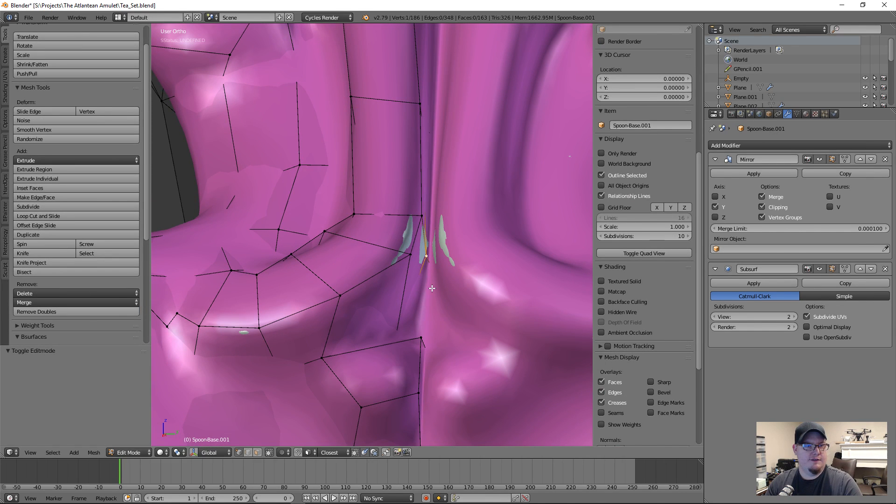
pyautogui.press('g')
pyautogui.press('z')
pyautogui.click(436, 273)
pyautogui.press('g')
pyautogui.press('x')
pyautogui.press('Escape')
# - Return to Object Mode and examine the smooth-shaded spoon's ornament, bowl and handle from several angles
pyautogui.moveTo(434, 271); pyautogui.dragTo(408, 271, button='middle')
pyautogui.press('Tab')
pyautogui.scroll(-3, 401, 269)
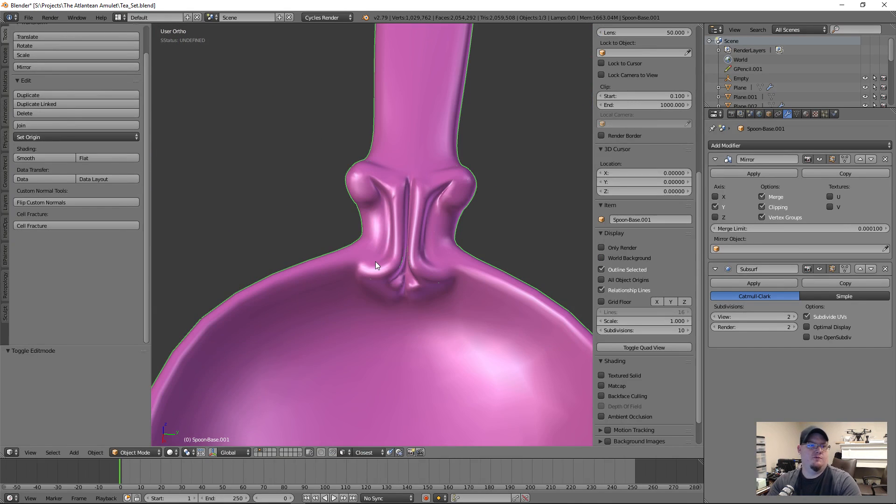
pyautogui.scroll(-4, 376, 261)
pyautogui.moveTo(408, 319); pyautogui.dragTo(430, 322, button='middle')
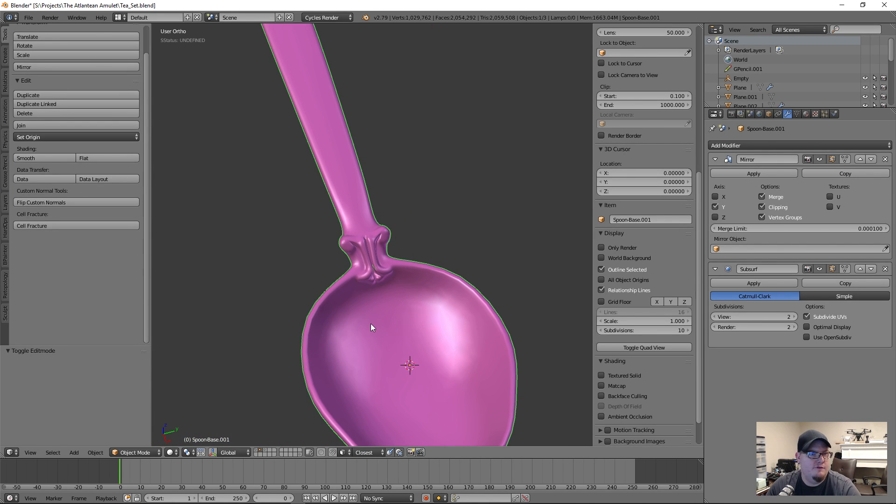
pyautogui.scroll(-3, 370, 323)
pyautogui.moveTo(368, 304)
pyautogui.mouseDown(button='middle')
pyautogui.moveTo(399, 318)
pyautogui.moveTo(383, 296)
pyautogui.mouseUp(button='middle')
pyautogui.scroll(5, 376, 338)
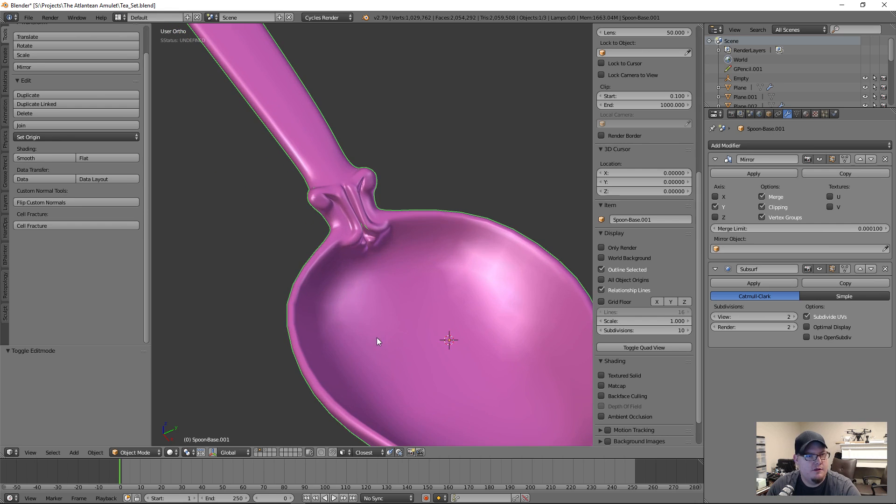
pyautogui.scroll(-2, 388, 326)
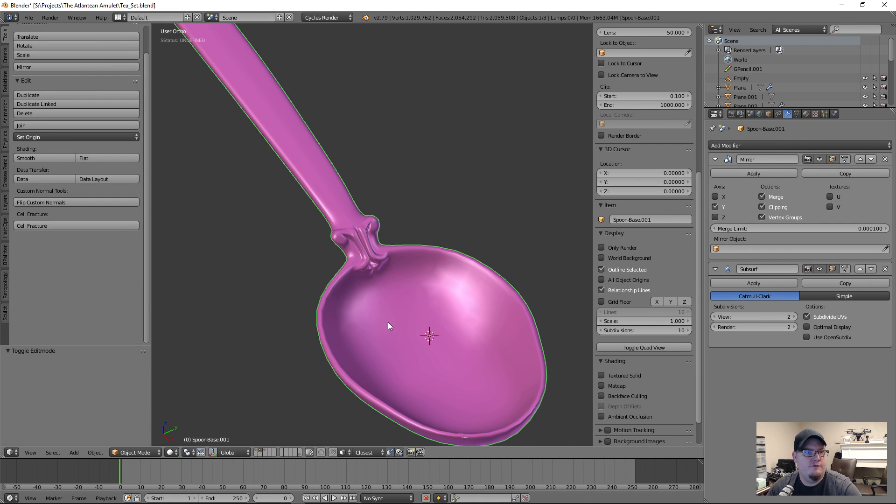
pyautogui.click(753, 147)
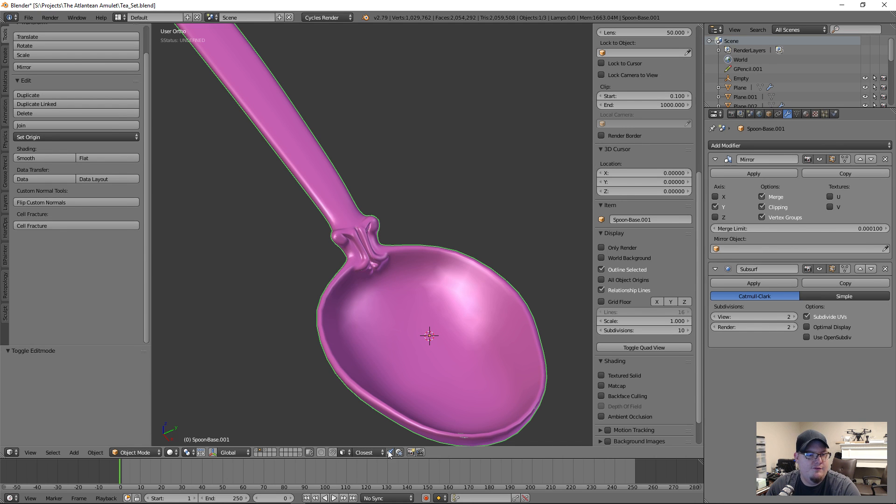
pyautogui.moveTo(354, 279); pyautogui.dragTo(365, 296, button='middle')
pyautogui.scroll(5, 364, 296)
pyautogui.moveTo(304, 210); pyautogui.dragTo(367, 294, button='middle')
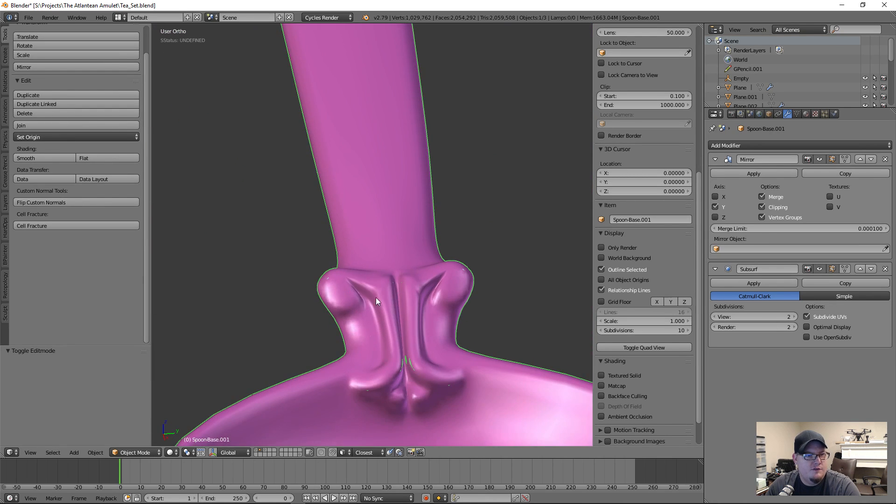
pyautogui.scroll(-6, 367, 293)
pyautogui.moveTo(411, 265); pyautogui.dragTo(391, 229, button='middle')
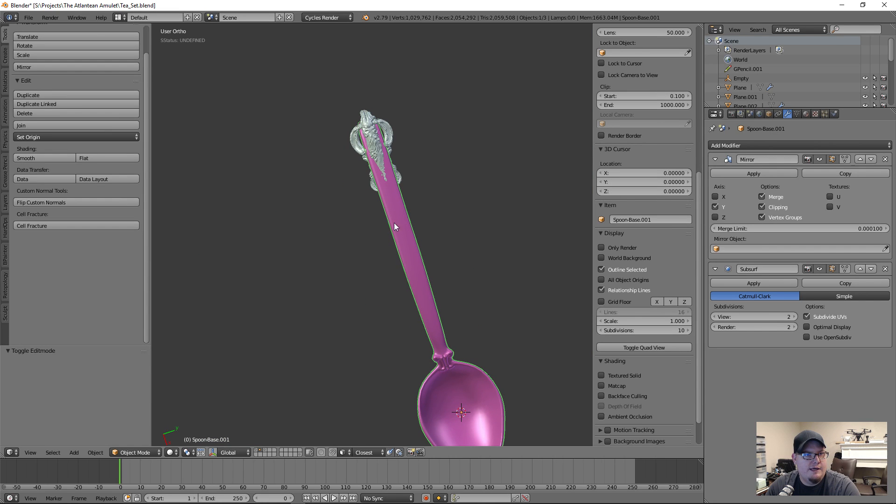
pyautogui.moveTo(421, 294)
pyautogui.mouseDown(button='middle')
pyautogui.moveTo(413, 265)
pyautogui.moveTo(416, 312)
pyautogui.moveTo(395, 256)
pyautogui.moveTo(408, 290)
pyautogui.mouseUp(button='middle')
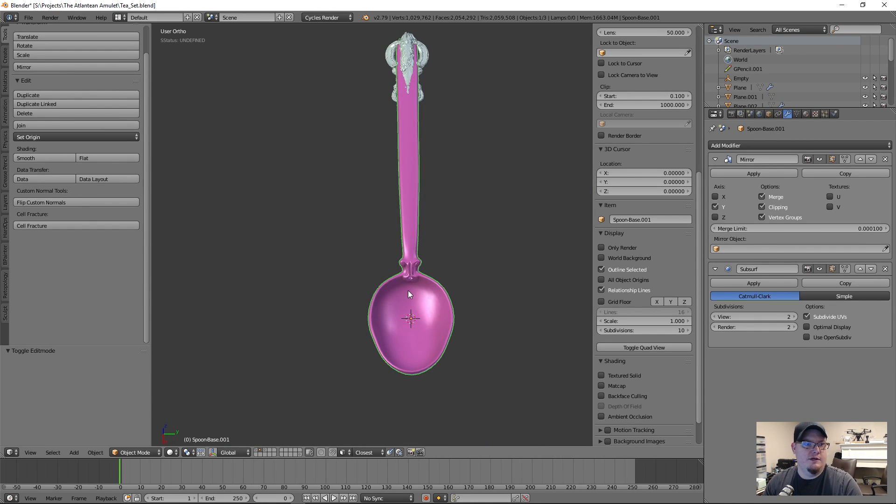
pyautogui.scroll(5, 406, 346)
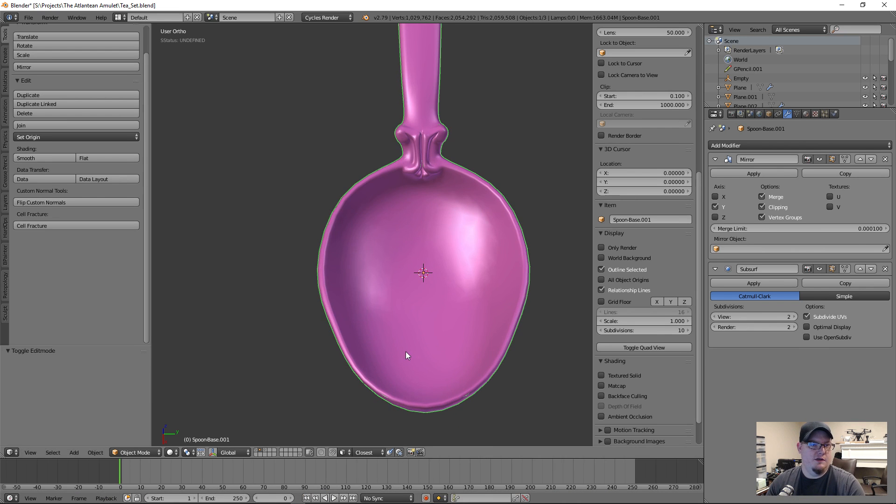
pyautogui.scroll(-3, 406, 329)
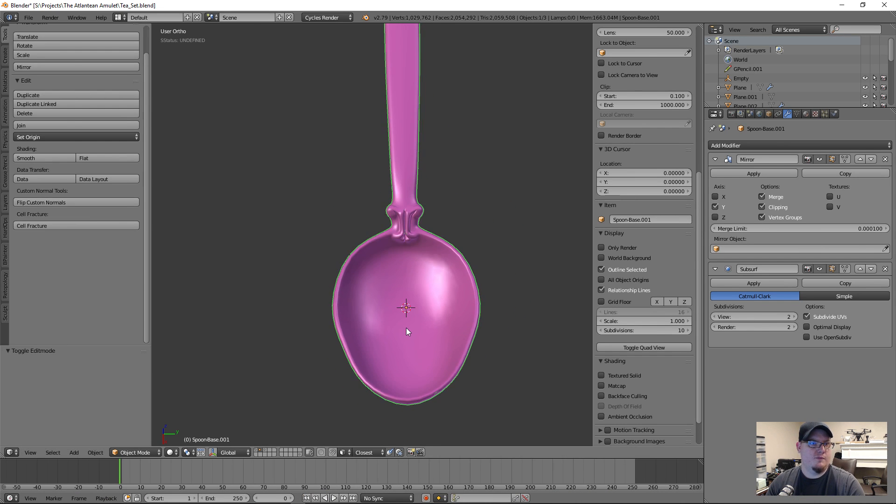
pyautogui.moveTo(407, 327); pyautogui.dragTo(469, 299, button='middle')
# - Isolate the spoon base in local view and open its mesh in Edit Mode with nothing selected
pyautogui.press('KP_Divide')
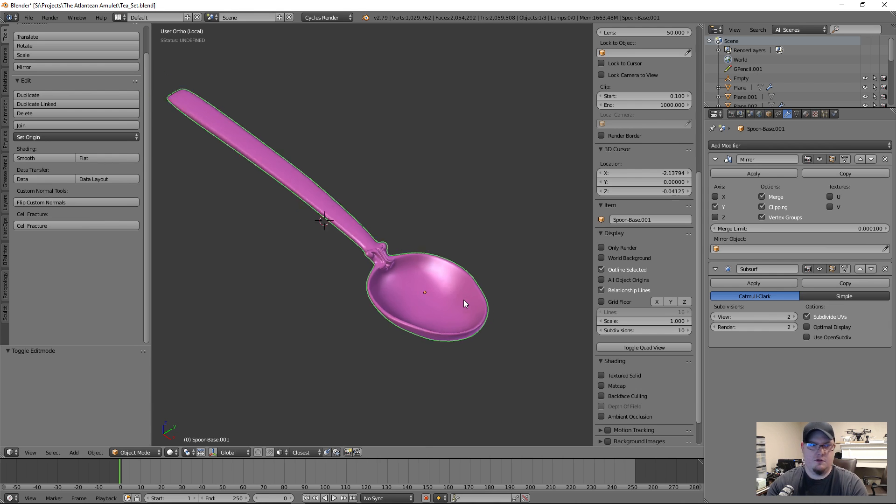
pyautogui.scroll(4, 501, 244)
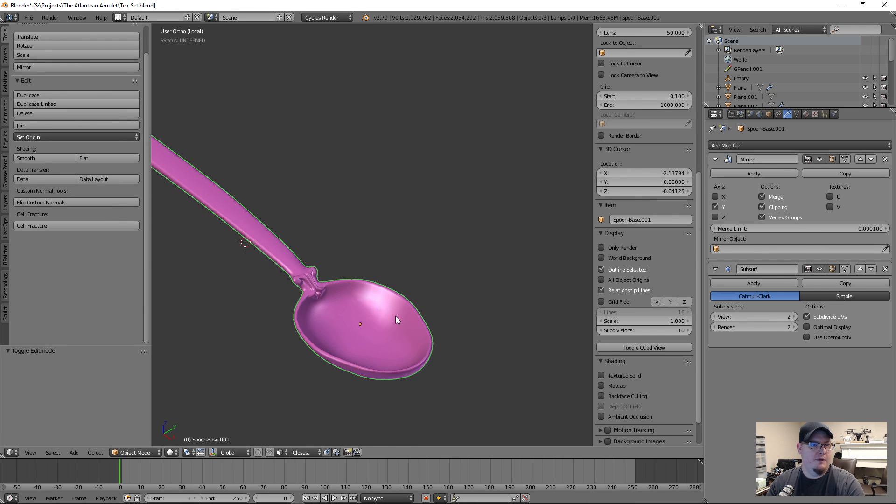
pyautogui.press('Tab')
pyautogui.moveTo(376, 323); pyautogui.dragTo(429, 317, button='middle')
pyautogui.scroll(5, 443, 337)
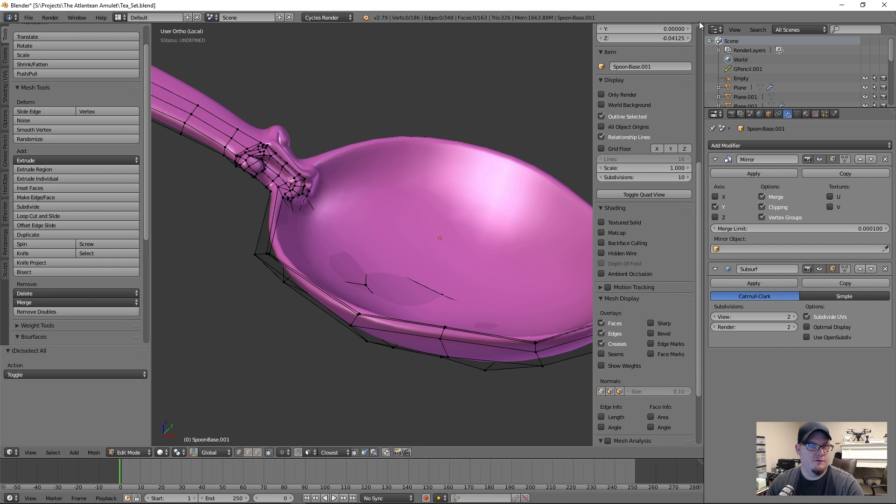
# - Split the 3D view horizontally and change the new upper area to the UV/Image Editor
pyautogui.moveTo(704, 27); pyautogui.dragTo(467, 266)
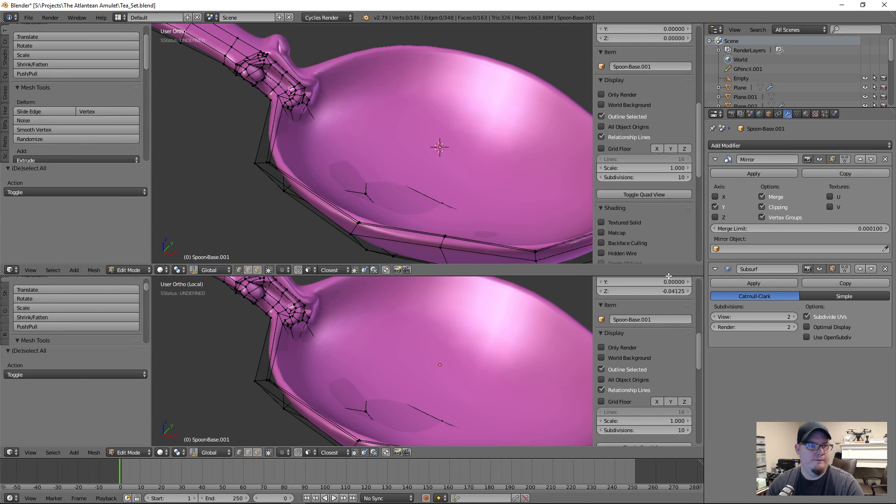
pyautogui.click(16, 269)
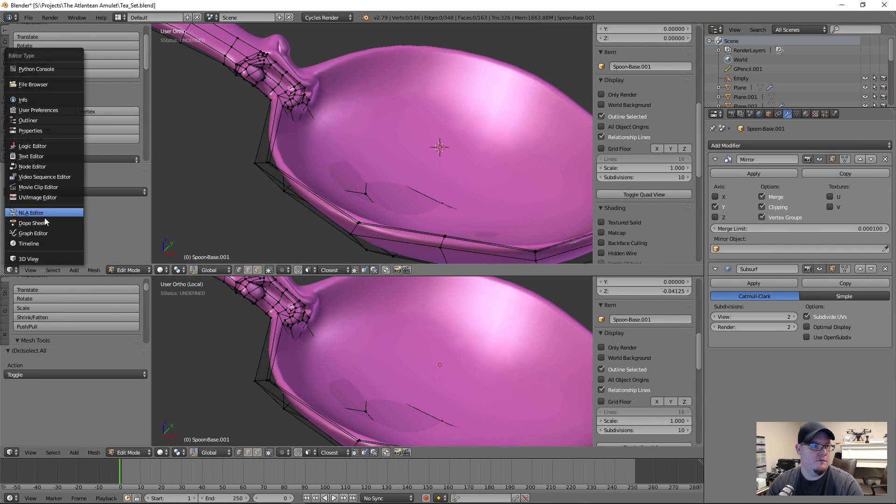
pyautogui.click(49, 197)
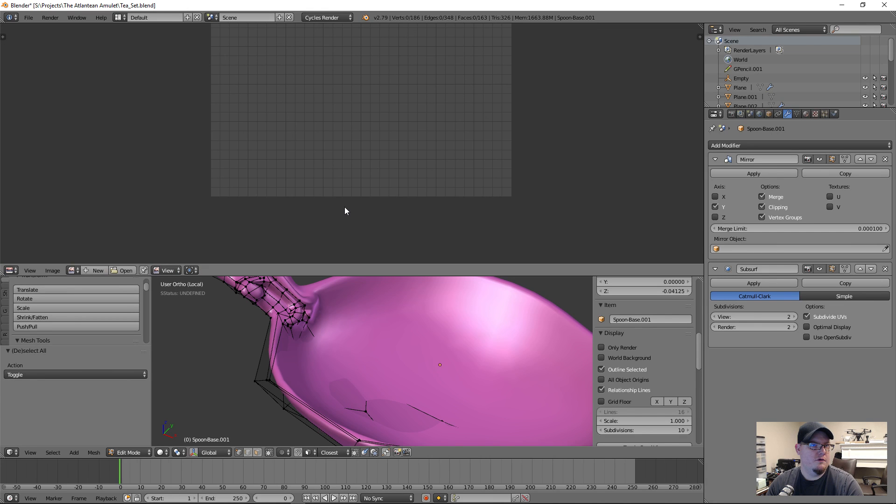
pyautogui.scroll(-1, 380, 366)
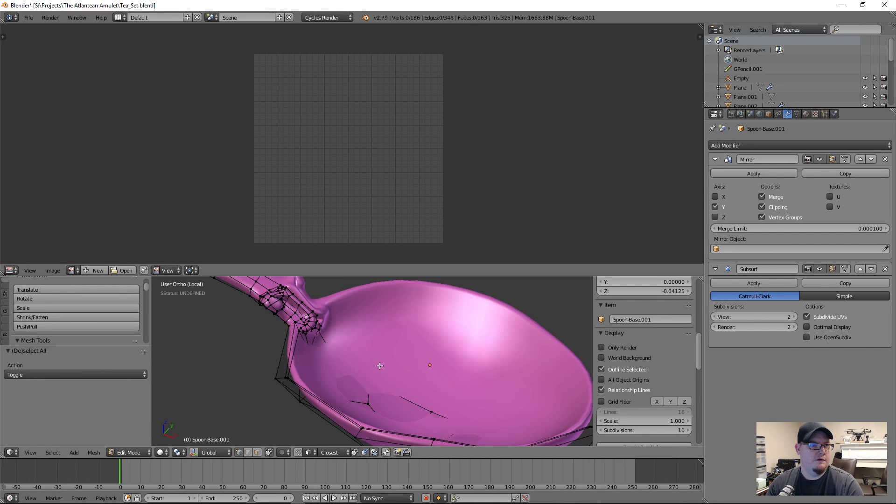
# - Maximise the 3D view, switch to edge selection and select the edge loop along the bowl's outer rim
pyautogui.hotkey('ctrl', 'Up')
pyautogui.hotkey('ctrl', 'alt', 'space')
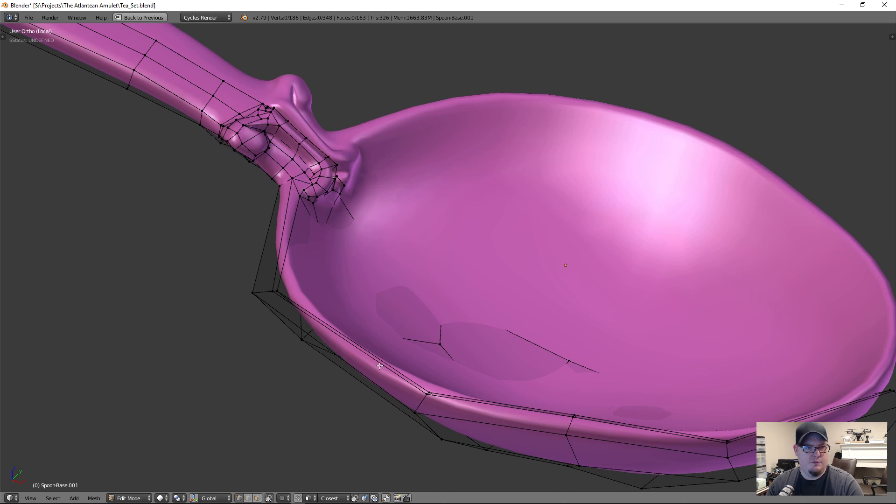
pyautogui.hotkey('ctrl', 'Tab')
pyautogui.click(325, 357)
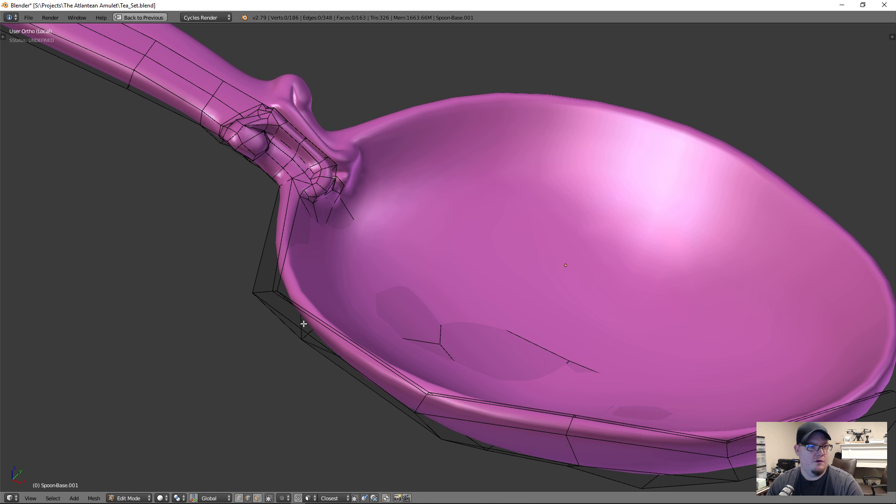
pyautogui.keyDown('alt'); pyautogui.rightClick(263, 305); pyautogui.keyUp('alt')
pyautogui.scroll(-3, 264, 304)
pyautogui.moveTo(263, 304); pyautogui.dragTo(544, 293, button='middle')
pyautogui.scroll(2, 318, 236)
pyautogui.scroll(3, 388, 275)
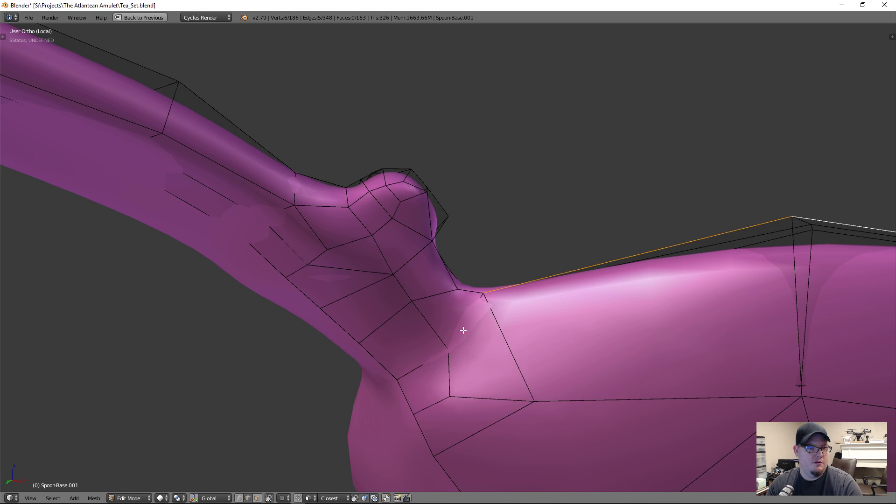
# - In wireframe, extend the rim selection around the neck and along the edges beneath the scroll ornament
pyautogui.scroll(-3, 518, 308)
pyautogui.moveTo(518, 309); pyautogui.dragTo(499, 345, button='middle')
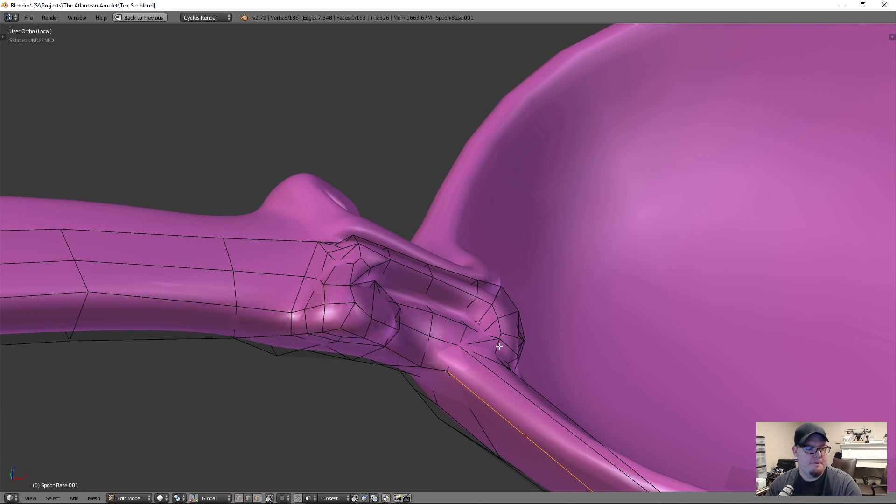
pyautogui.moveTo(499, 346)
pyautogui.mouseDown(button='middle')
pyautogui.moveTo(408, 331)
pyautogui.moveTo(486, 362)
pyautogui.moveTo(503, 306)
pyautogui.moveTo(500, 336)
pyautogui.moveTo(427, 344)
pyautogui.moveTo(436, 353)
pyautogui.mouseUp(button='middle')
pyautogui.scroll(-3, 470, 360)
pyautogui.scroll(3, 471, 364)
pyautogui.press('z')
pyautogui.keyDown('shift'); pyautogui.moveTo(630, 432); pyautogui.dragTo(608, 374, button='middle'); pyautogui.keyUp('shift')
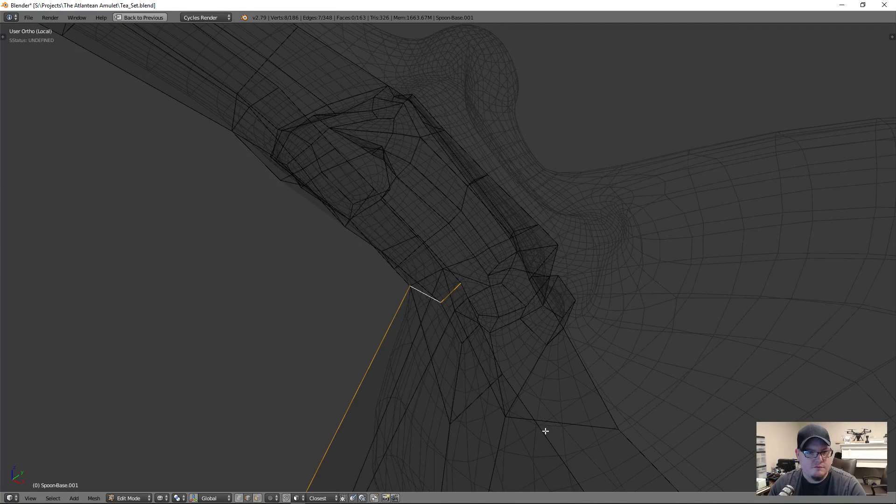
pyautogui.keyDown('shift'); pyautogui.rightClick(557, 420); pyautogui.keyUp('shift')
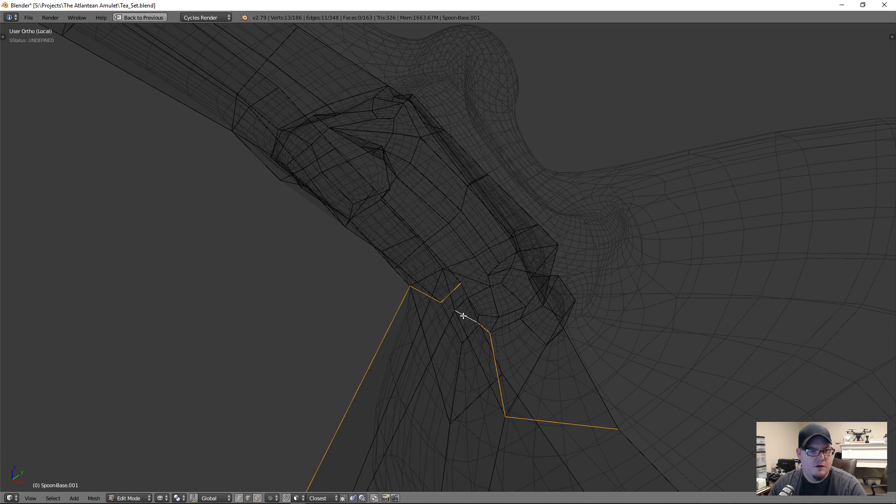
pyautogui.moveTo(463, 316); pyautogui.dragTo(511, 384, button='middle')
pyautogui.scroll(1, 434, 338)
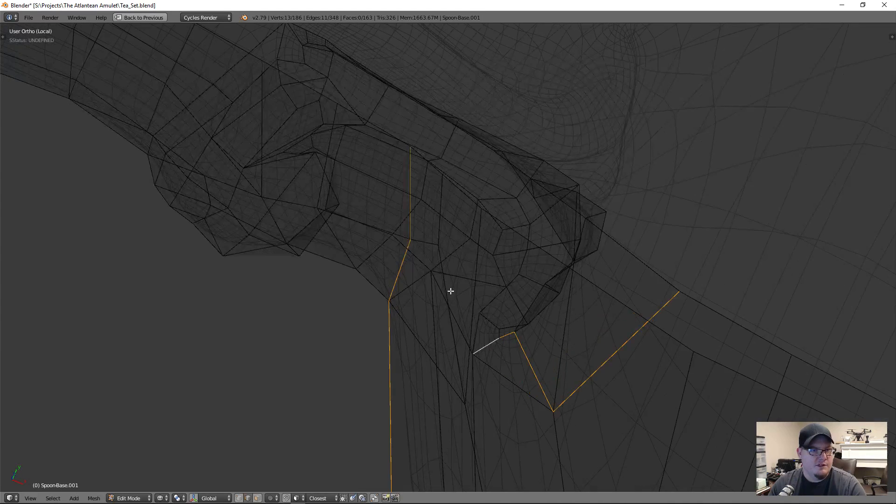
pyautogui.scroll(-3, 404, 285)
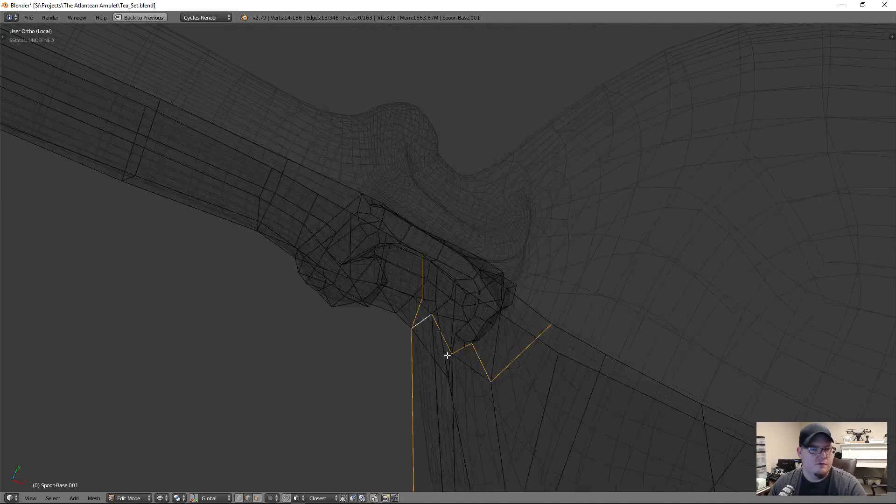
# - In solid shading, circle-deselect the unwanted edges directly beneath the scroll ornament
pyautogui.moveTo(449, 355)
pyautogui.mouseDown(button='middle')
pyautogui.moveTo(512, 356)
pyautogui.moveTo(508, 326)
pyautogui.moveTo(372, 340)
pyautogui.moveTo(469, 384)
pyautogui.moveTo(559, 398)
pyautogui.moveTo(541, 364)
pyautogui.moveTo(495, 366)
pyautogui.moveTo(521, 388)
pyautogui.moveTo(522, 412)
pyautogui.moveTo(526, 212)
pyautogui.moveTo(594, 300)
pyautogui.moveTo(570, 308)
pyautogui.moveTo(526, 380)
pyautogui.moveTo(502, 400)
pyautogui.moveTo(445, 382)
pyautogui.moveTo(464, 372)
pyautogui.mouseUp(button='middle')
pyautogui.press('z')
pyautogui.scroll(4, 540, 361)
pyautogui.keyDown('shift'); pyautogui.moveTo(549, 333); pyautogui.dragTo(476, 348, button='middle'); pyautogui.keyUp('shift')
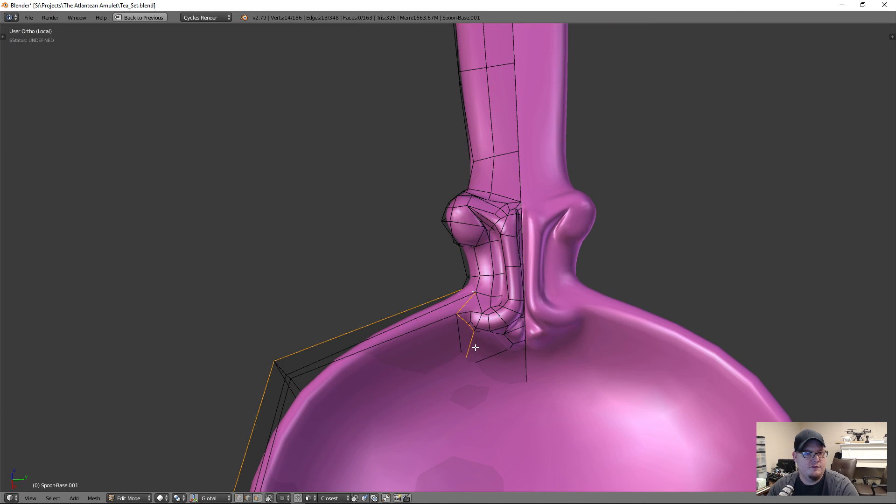
pyautogui.press('c')
pyautogui.moveTo(469, 311); pyautogui.dragTo(470, 340, button='middle')
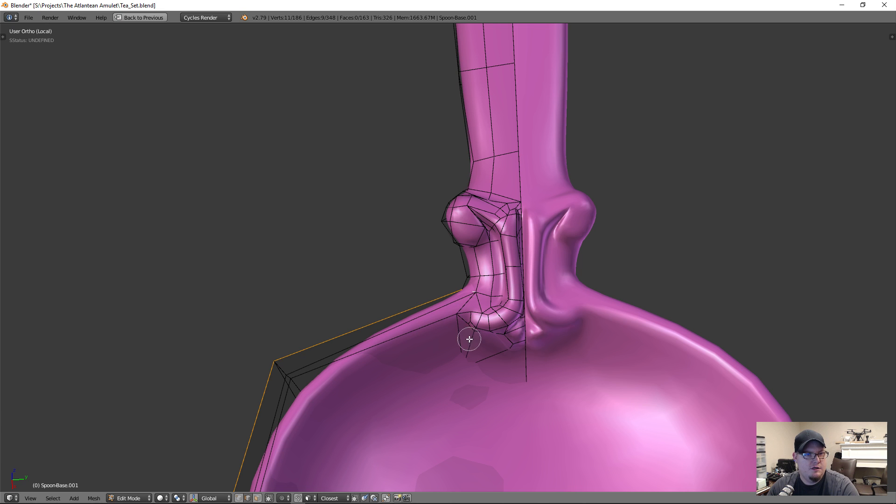
pyautogui.press('Escape')
pyautogui.moveTo(516, 374)
pyautogui.mouseDown(button='middle')
pyautogui.moveTo(574, 314)
pyautogui.moveTo(537, 322)
pyautogui.moveTo(479, 315)
pyautogui.moveTo(605, 216)
pyautogui.moveTo(623, 188)
pyautogui.moveTo(596, 256)
pyautogui.moveTo(629, 220)
pyautogui.moveTo(569, 296)
pyautogui.moveTo(495, 334)
pyautogui.mouseUp(button='middle')
pyautogui.scroll(3, 479, 316)
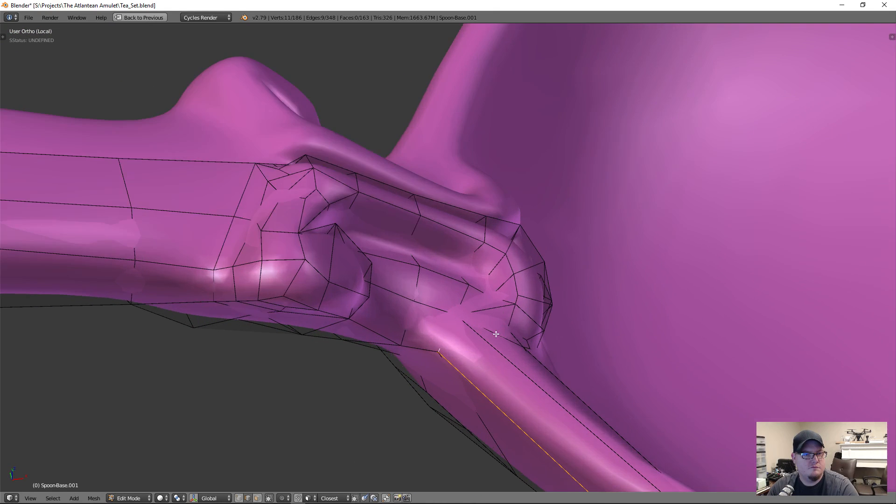
pyautogui.press('z')
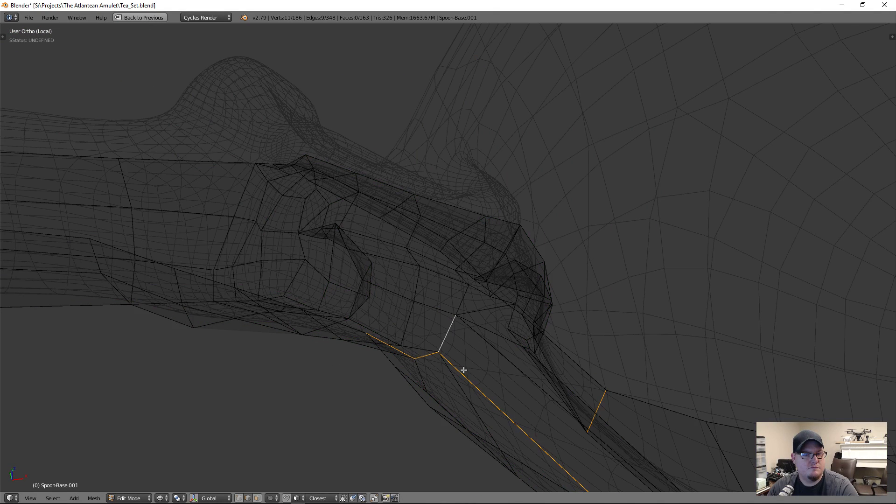
pyautogui.moveTo(464, 370)
pyautogui.mouseDown(button='middle')
pyautogui.moveTo(500, 370)
pyautogui.moveTo(481, 372)
pyautogui.mouseUp(button='middle')
pyautogui.keyDown('shift'); pyautogui.rightClick(513, 390); pyautogui.keyUp('shift')
pyautogui.press('x')
pyautogui.click(527, 371)
pyautogui.hotkey('ctrl', 'z')
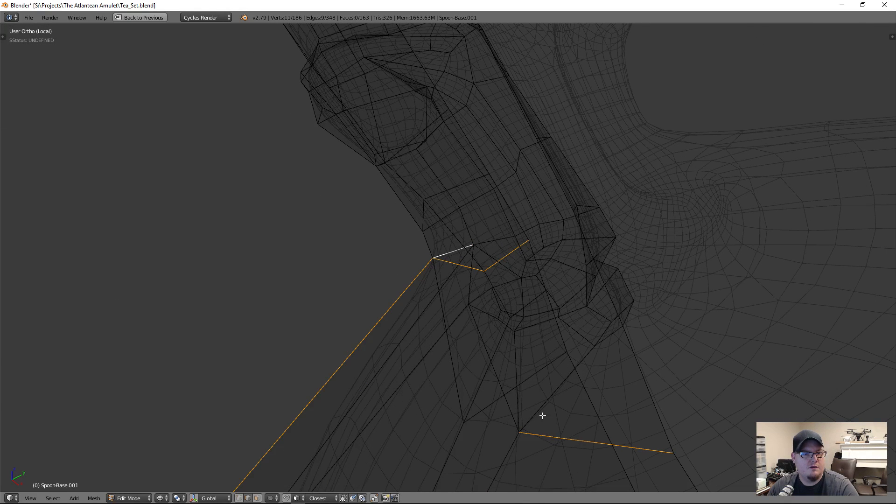
# - In wireframe, add the edges linking the rim to the bowl edge below the ornament to the selection
pyautogui.keyDown('shift'); pyautogui.rightClick(518, 357); pyautogui.keyUp('shift')
pyautogui.moveTo(534, 326); pyautogui.dragTo(474, 323, button='middle')
pyautogui.keyDown('shift'); pyautogui.rightClick(504, 306); pyautogui.keyUp('shift')
pyautogui.moveTo(538, 366); pyautogui.dragTo(536, 390, button='middle')
pyautogui.scroll(-4, 537, 391)
pyautogui.press('z')
pyautogui.scroll(-4, 544, 422)
pyautogui.scroll(6, 544, 422)
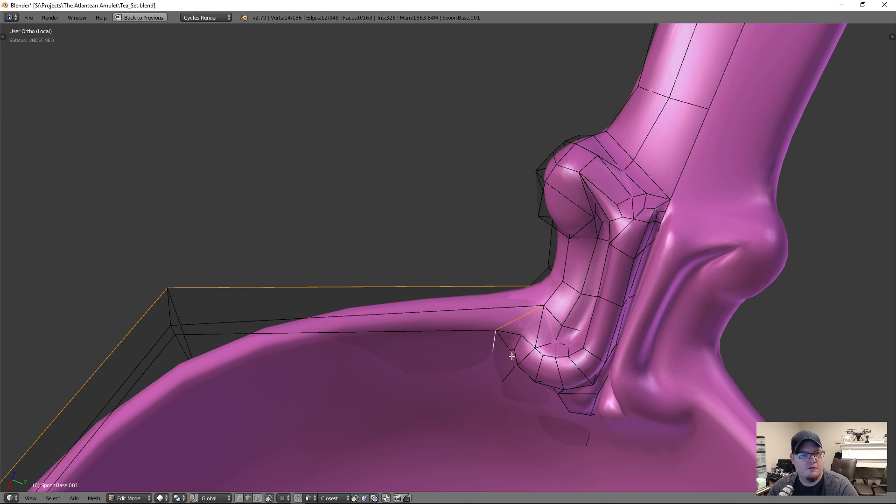
# - Correct the edge selection below the ornament, deselecting the stray edges with border select
pyautogui.press('z')
pyautogui.keyDown('shift'); pyautogui.rightClick(512, 356); pyautogui.keyUp('shift')
pyautogui.keyDown('shift'); pyautogui.rightClick(512, 357); pyautogui.keyUp('shift')
pyautogui.press('b')
pyautogui.moveTo(504, 344)
pyautogui.mouseDown(button='middle')
pyautogui.moveTo(526, 387)
pyautogui.moveTo(491, 364)
pyautogui.moveTo(540, 397)
pyautogui.moveTo(520, 354)
pyautogui.moveTo(484, 360)
pyautogui.moveTo(561, 404)
pyautogui.moveTo(625, 402)
pyautogui.moveTo(608, 400)
pyautogui.mouseUp(button='middle')
pyautogui.press('z')
pyautogui.press('z')
pyautogui.scroll(-6, 491, 335)
pyautogui.moveTo(491, 334)
pyautogui.mouseDown(button='middle')
pyautogui.moveTo(573, 344)
pyautogui.moveTo(576, 314)
pyautogui.moveTo(592, 343)
pyautogui.mouseUp(button='middle')
pyautogui.press('z')
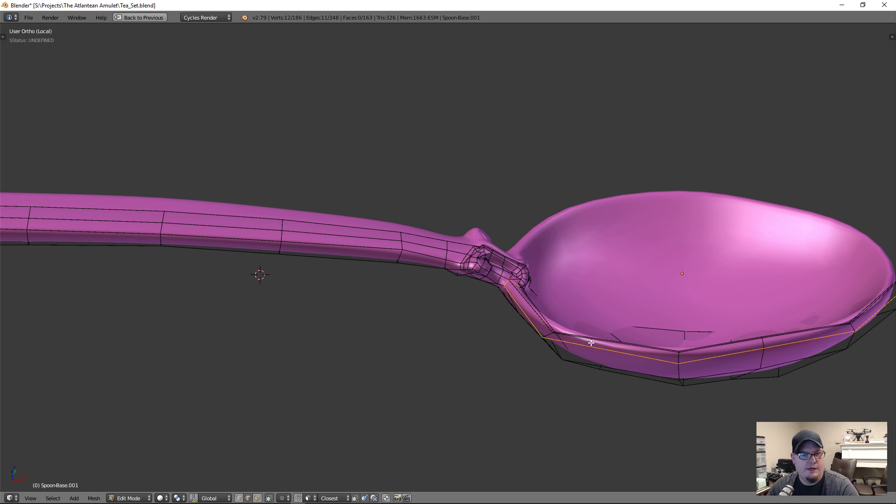
# - Mark the selected rim and neck edges as a seam, clear the selection and check the seam in wireframe
pyautogui.hotkey('ctrl', 'e')
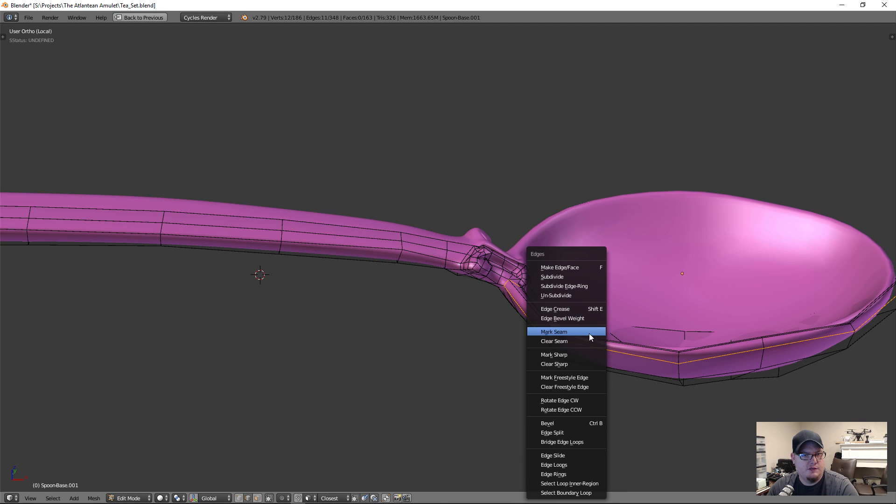
pyautogui.click(589, 334)
pyautogui.press('a')
pyautogui.moveTo(561, 363)
pyautogui.mouseDown(button='middle')
pyautogui.moveTo(567, 294)
pyautogui.moveTo(540, 366)
pyautogui.moveTo(474, 364)
pyautogui.moveTo(787, 346)
pyautogui.moveTo(664, 336)
pyautogui.mouseUp(button='middle')
pyautogui.press('z')
pyautogui.moveTo(638, 290); pyautogui.dragTo(611, 328, button='middle')
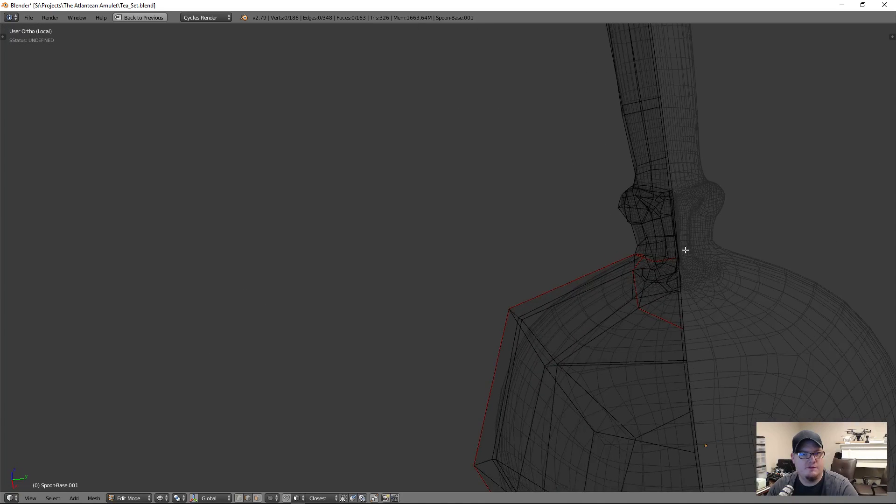
pyautogui.moveTo(685, 250); pyautogui.dragTo(658, 266, button='middle')
pyautogui.moveTo(677, 224); pyautogui.dragTo(588, 52, button='middle')
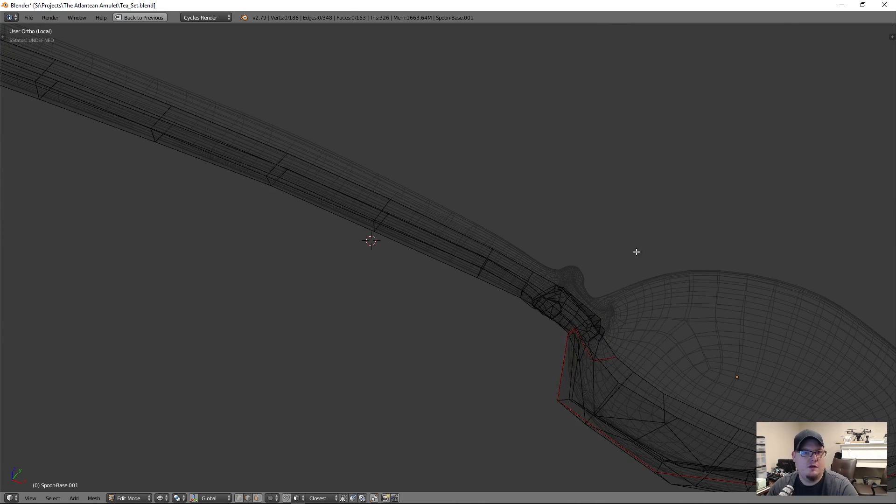
# - Restore the split layout, select the whole spoon mesh and unwrap it
pyautogui.hotkey('ctrl', 'Up')
pyautogui.press('a')
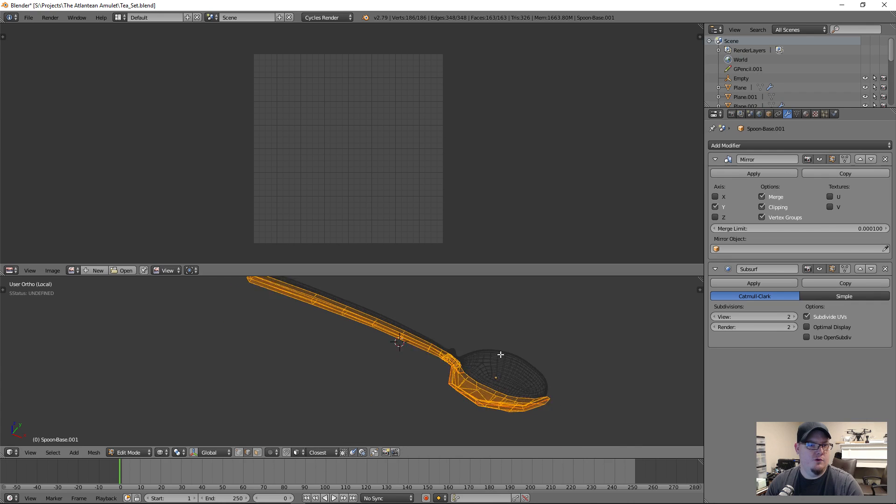
pyautogui.moveTo(500, 355); pyautogui.dragTo(493, 360, button='middle')
pyautogui.press('u')
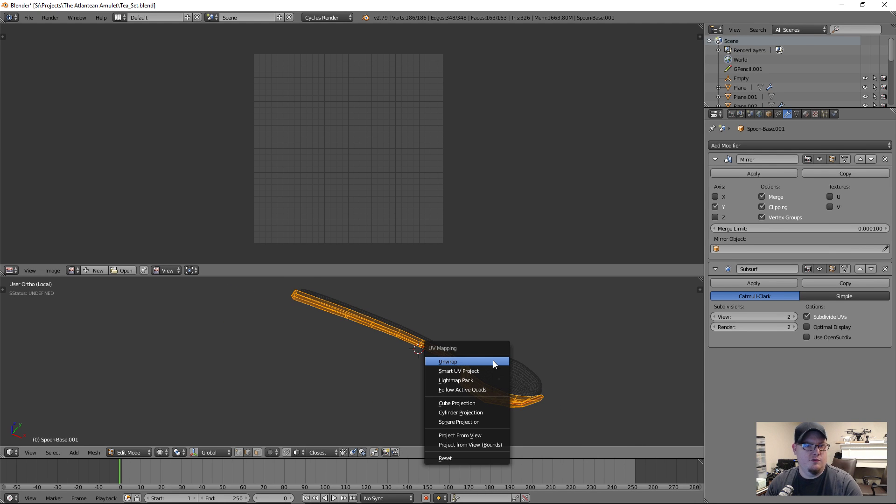
pyautogui.click(493, 361)
pyautogui.moveTo(373, 172); pyautogui.dragTo(420, 135, button='middle')
pyautogui.scroll(4, 420, 136)
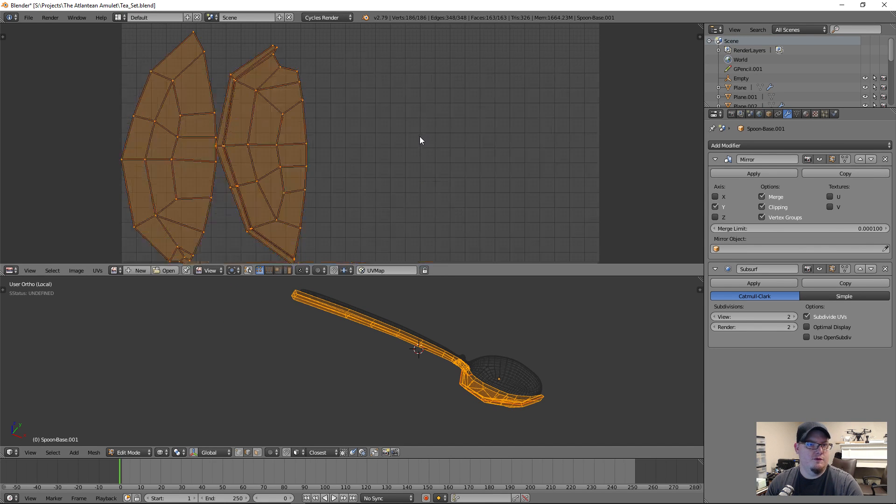
# - Select a short run of edges where the handle meets the scroll ornament and mark it as a seam
pyautogui.scroll(-2, 419, 136)
pyautogui.moveTo(454, 165); pyautogui.dragTo(415, 144, button='middle')
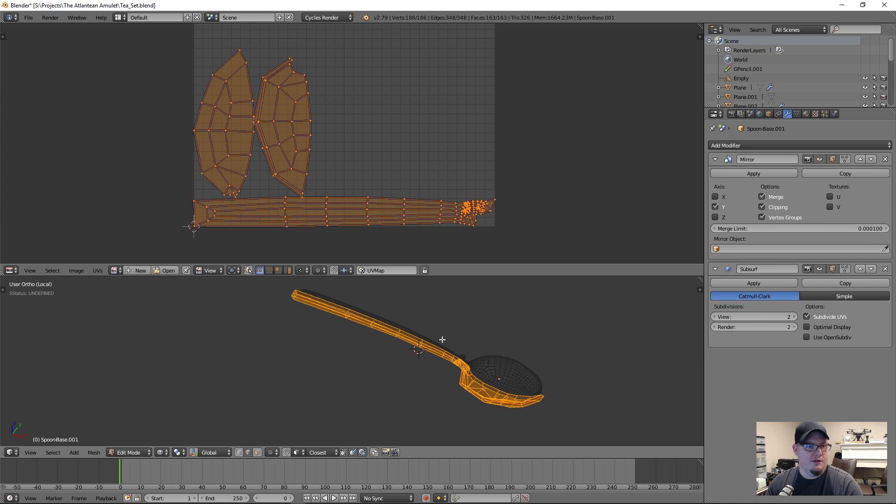
pyautogui.scroll(5, 445, 345)
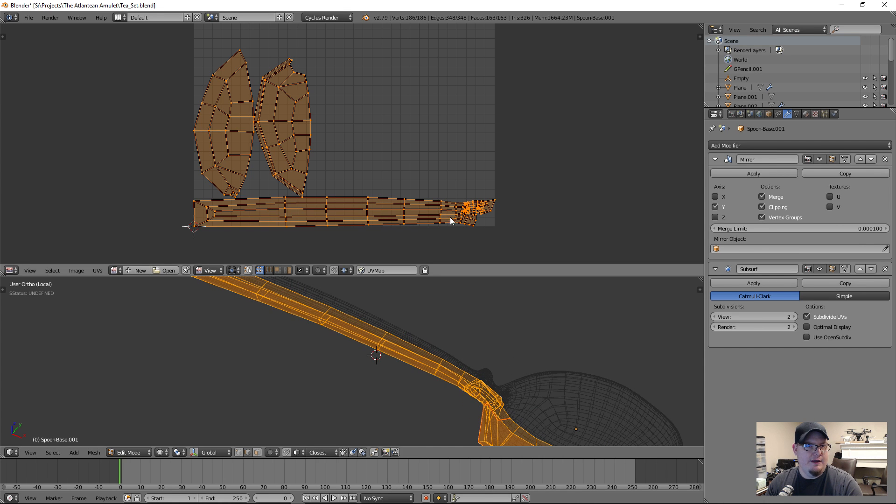
pyautogui.scroll(-4, 479, 400)
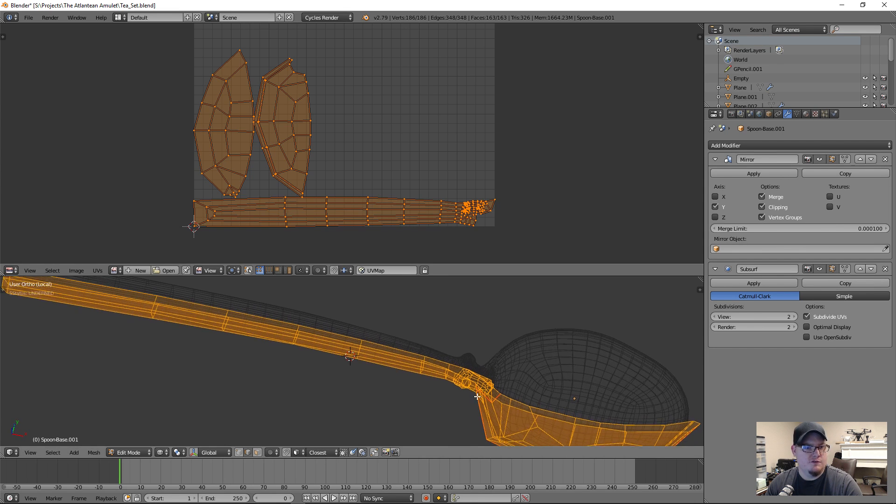
pyautogui.press('a')
pyautogui.scroll(4, 447, 377)
pyautogui.scroll(1, 447, 377)
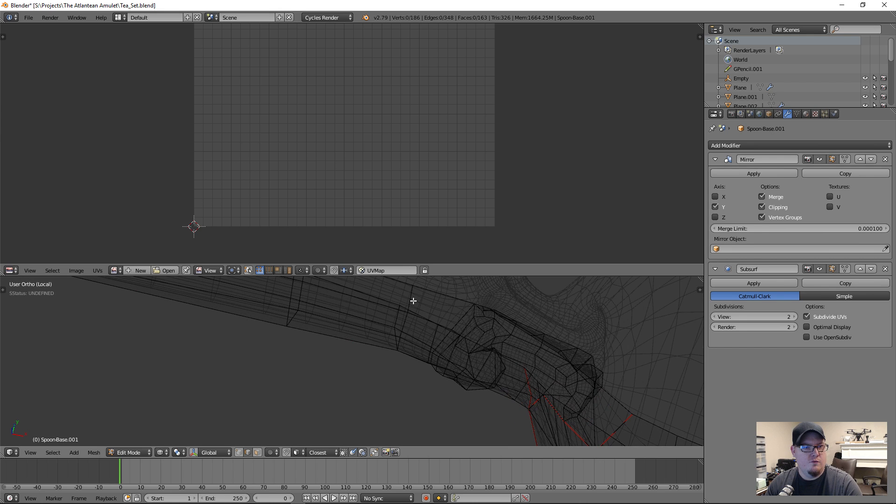
pyautogui.scroll(-2, 450, 386)
pyautogui.hotkey('ctrl', 'e')
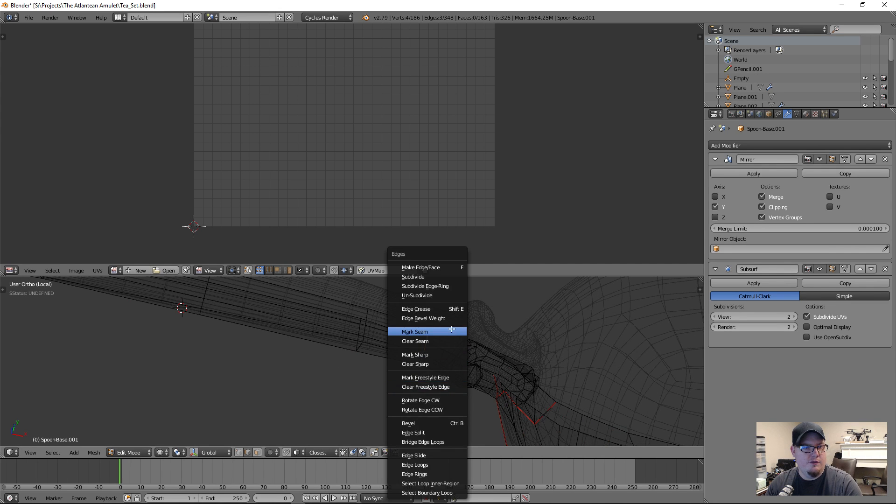
pyautogui.click(451, 332)
# - Unwrap the whole spoon mesh again and check the handle's UV island by selecting its linked vertices
pyautogui.press('a')
pyautogui.scroll(-3, 501, 395)
pyautogui.press('u')
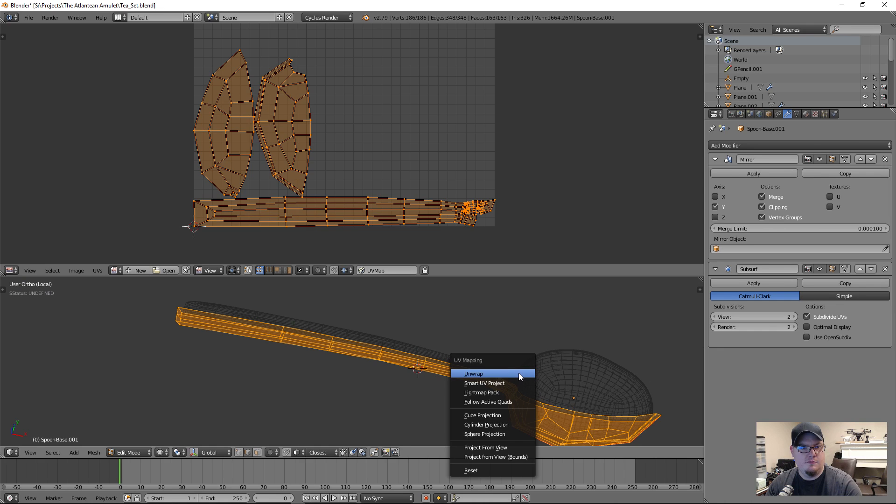
pyautogui.click(519, 373)
pyautogui.press('a')
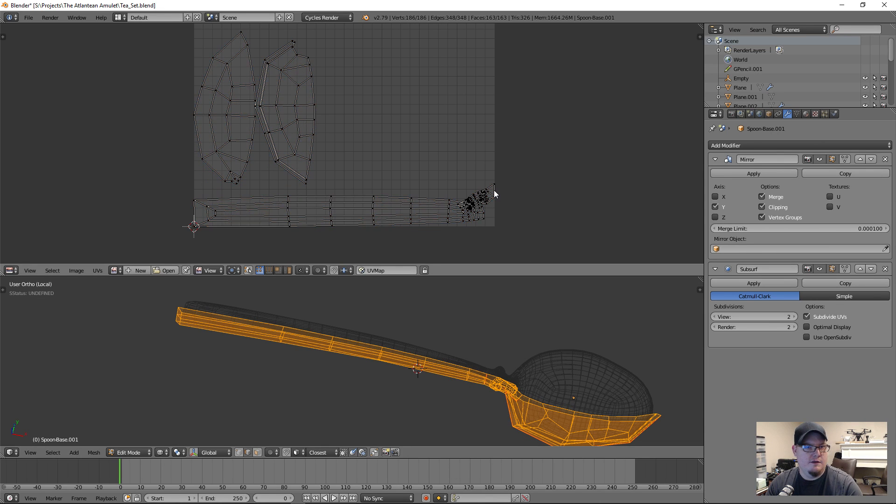
pyautogui.press('l')
pyautogui.scroll(3, 445, 368)
pyautogui.press('a')
# - Select the edge loop around the handle just above the scroll ornament and mark it as a seam
pyautogui.press('a')
pyautogui.keyDown('alt'); pyautogui.rightClick(424, 381); pyautogui.keyUp('alt')
pyautogui.moveTo(425, 381); pyautogui.dragTo(475, 349, button='middle')
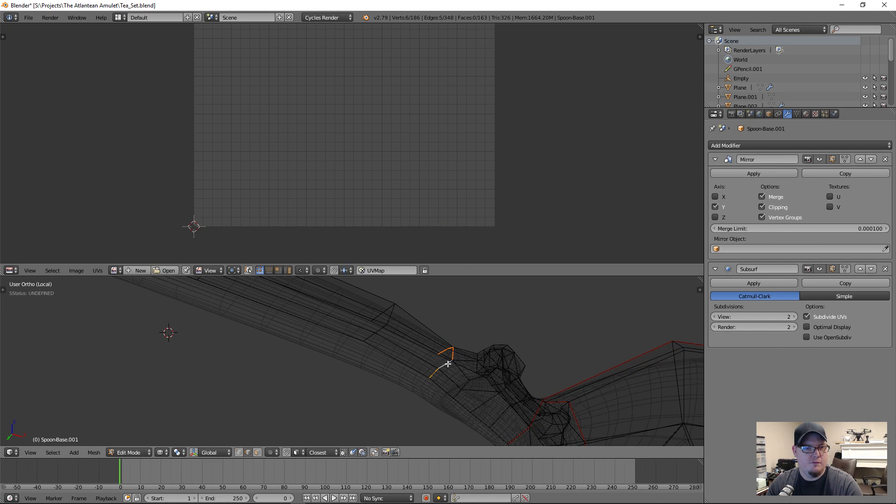
pyautogui.hotkey('ctrl', 'e')
pyautogui.click(446, 332)
# - Unwrap the entire mesh with the handle seam and view the full UV layout
pyautogui.moveTo(525, 366); pyautogui.dragTo(545, 366, button='middle')
pyautogui.press('a')
pyautogui.press('u')
pyautogui.click(545, 366)
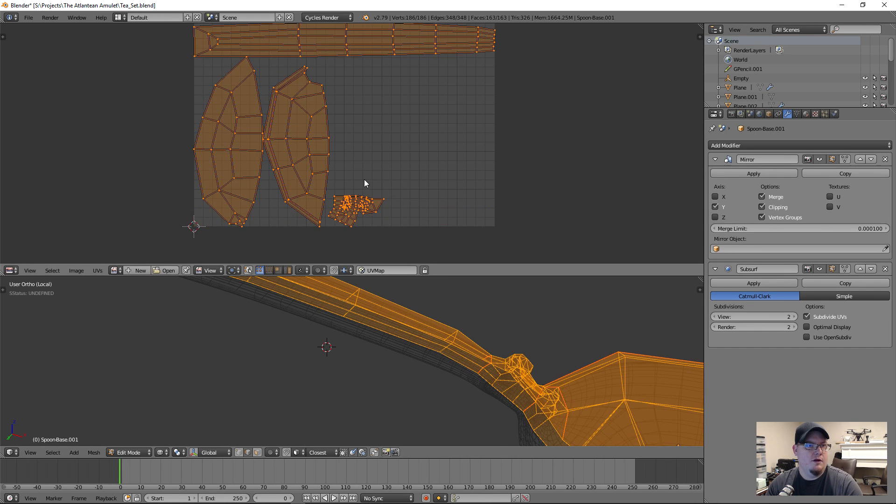
pyautogui.scroll(-5, 440, 152)
pyautogui.scroll(5, 424, 204)
pyautogui.scroll(-1, 442, 134)
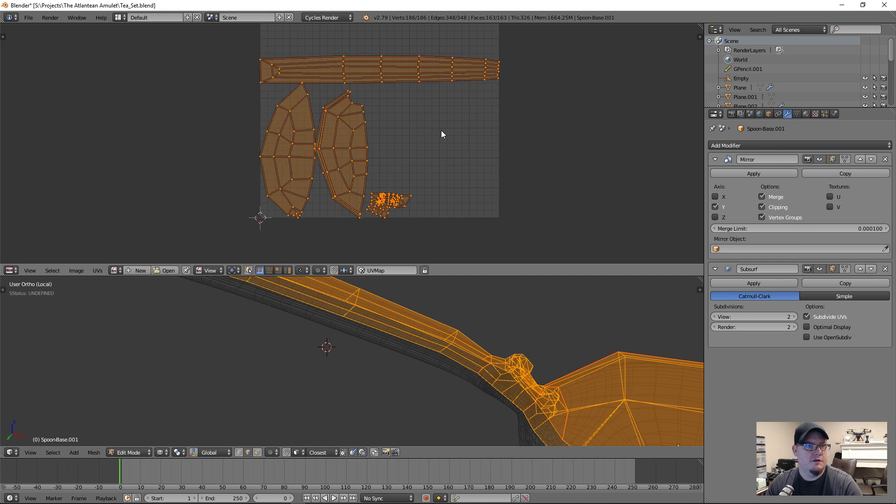
# - Select the handle's UV island, scale it to about half size and place it at the upper-left corner of the UV square
pyautogui.press('a')
pyautogui.press('l')
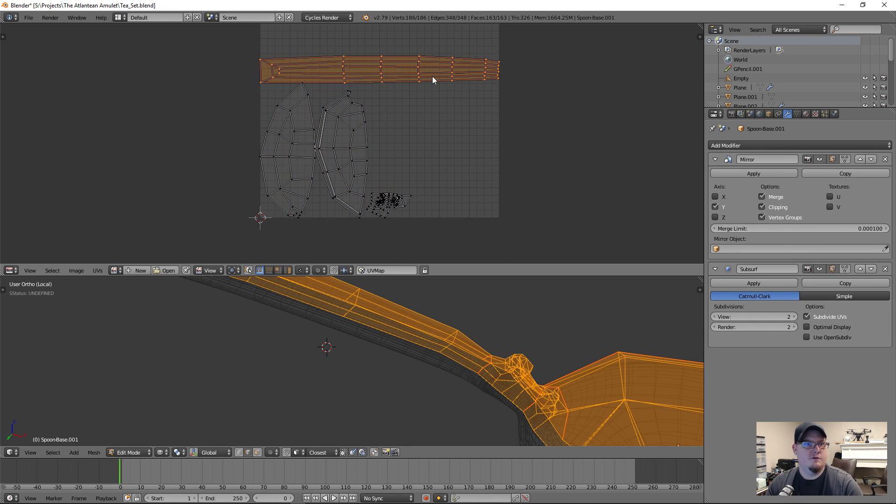
pyautogui.moveTo(432, 77); pyautogui.dragTo(446, 181, button='middle')
pyautogui.press('s')
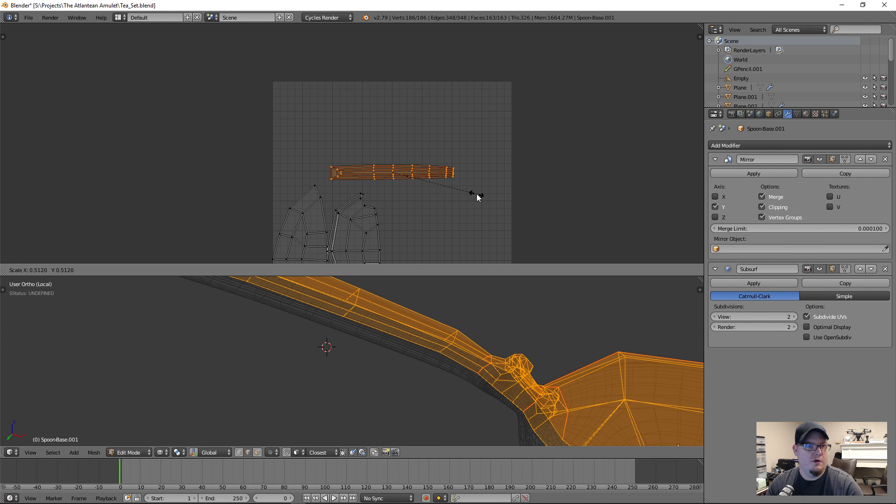
pyautogui.click(475, 194)
pyautogui.press('g')
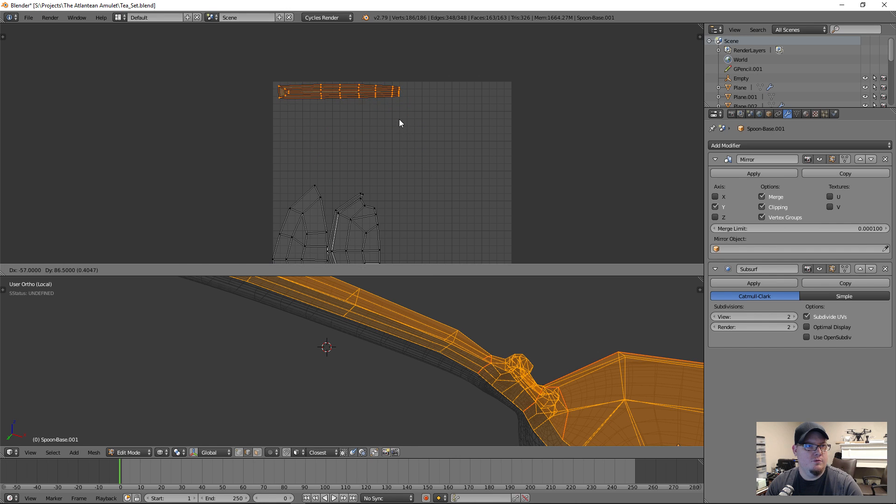
pyautogui.click(400, 125)
# - Select both bowl UV islands, scale them down together and place them directly beneath the handle island
pyautogui.moveTo(394, 215); pyautogui.dragTo(394, 176, button='middle')
pyautogui.press('a')
pyautogui.press('l')
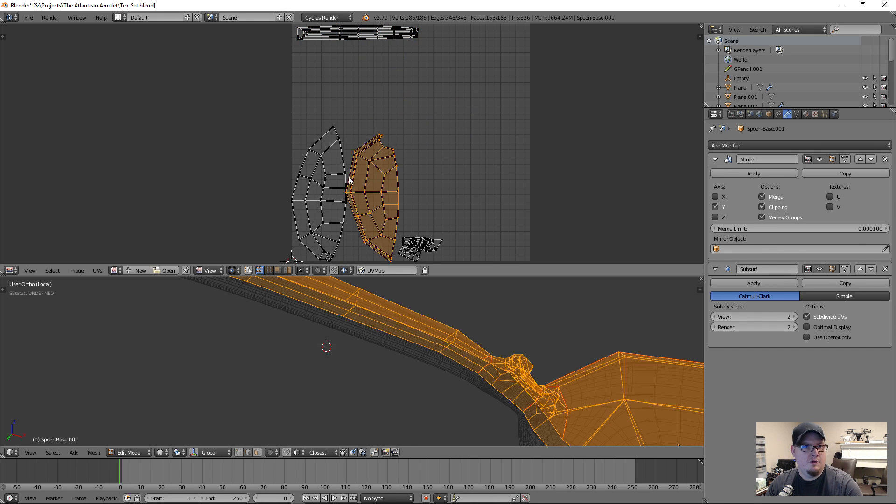
pyautogui.press('a')
pyautogui.press('l')
pyautogui.press('l')
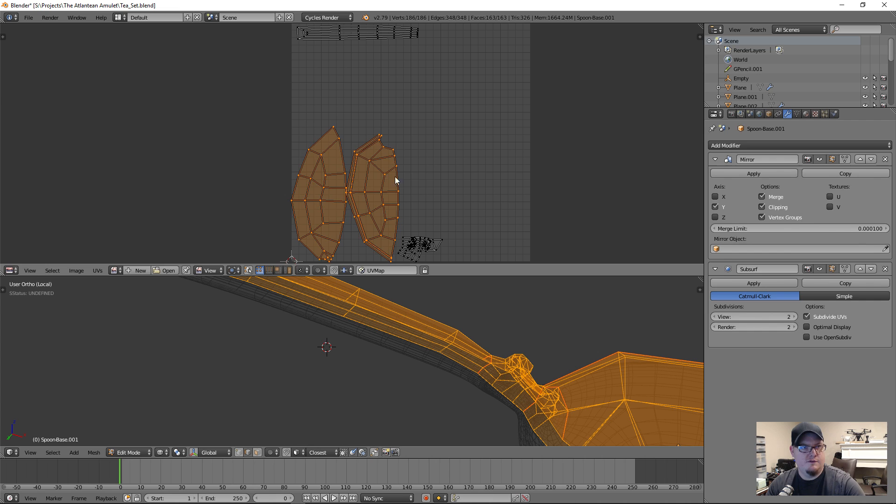
pyautogui.press('s')
pyautogui.click(427, 222)
pyautogui.press('g')
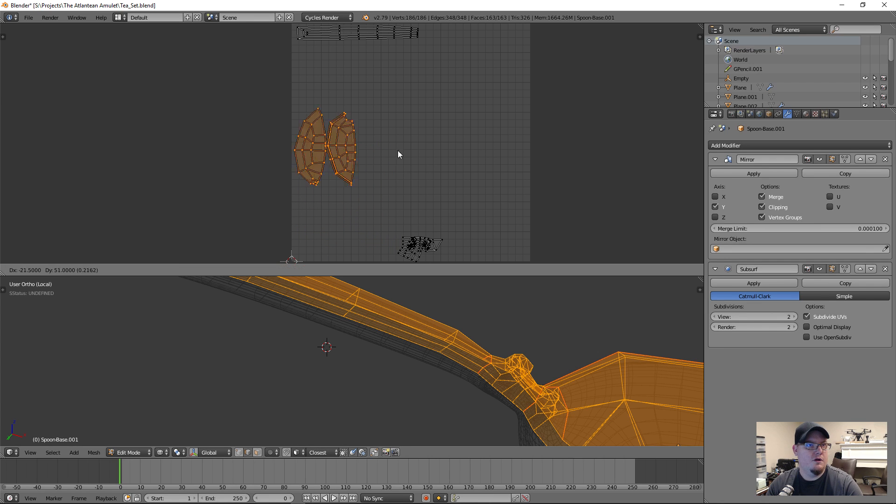
pyautogui.click(419, 134)
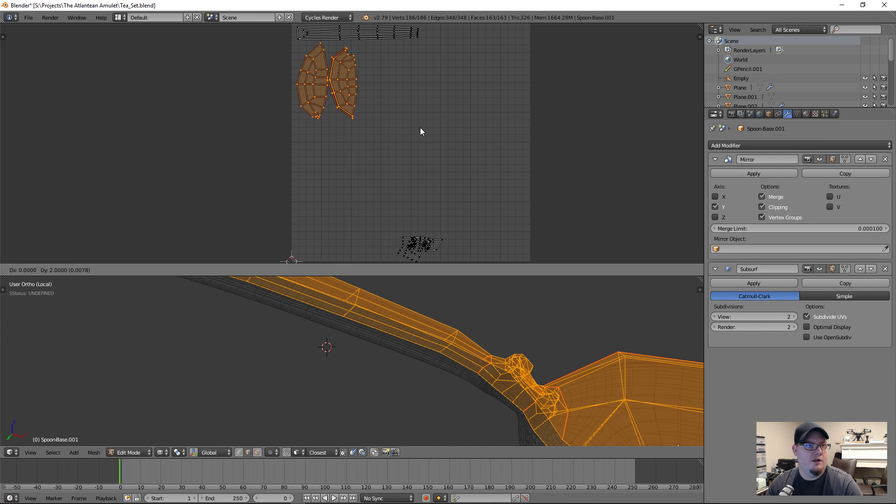
# - Move the scroll ornament's UV island below the bowl islands and enlarge it to well over twice its size
pyautogui.press('a')
pyautogui.press('l')
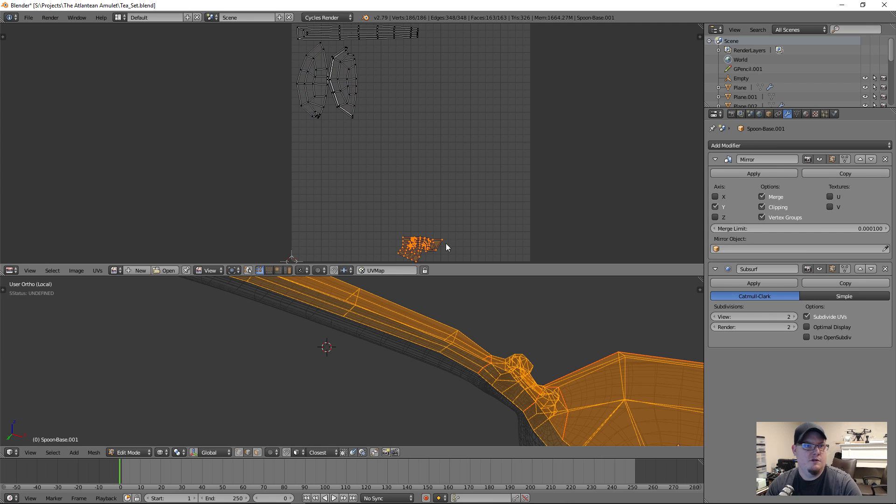
pyautogui.press('g')
pyautogui.click(415, 154)
pyautogui.press('s')
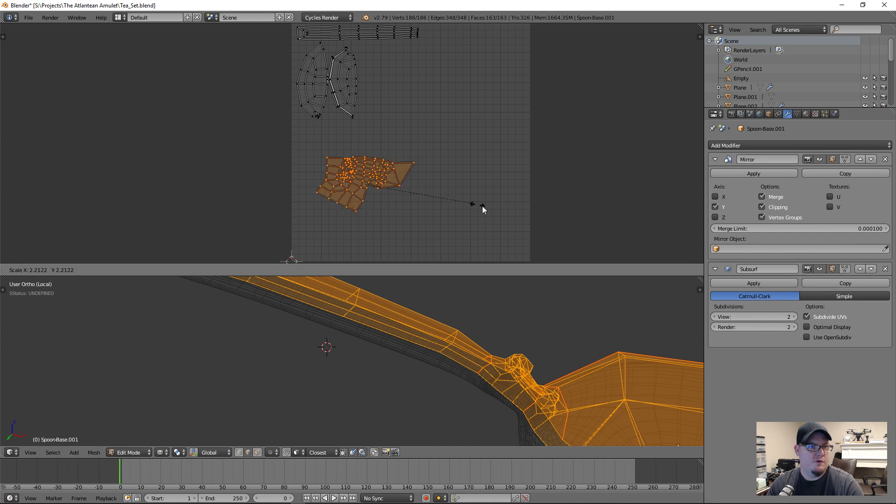
pyautogui.click(514, 209)
# - Try different rotations and scales of the scroll ornament's UV island beneath the bowl islands
pyautogui.press('r')
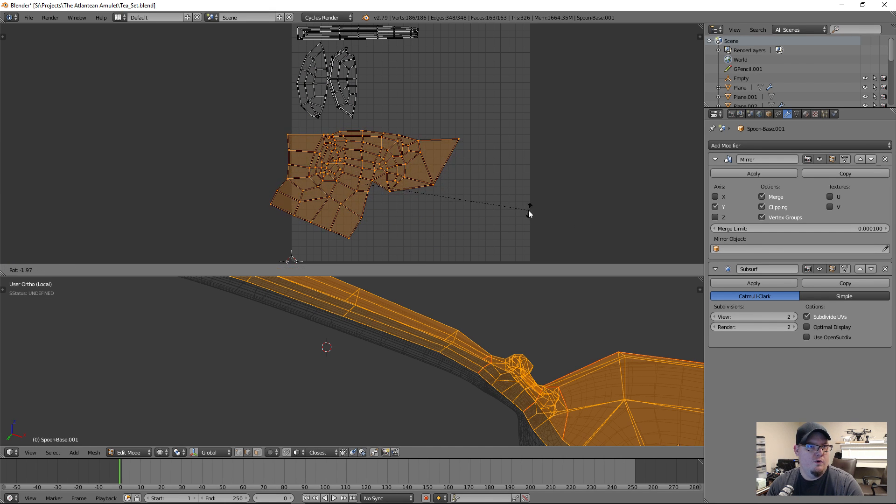
pyautogui.click(522, 196)
pyautogui.press('r')
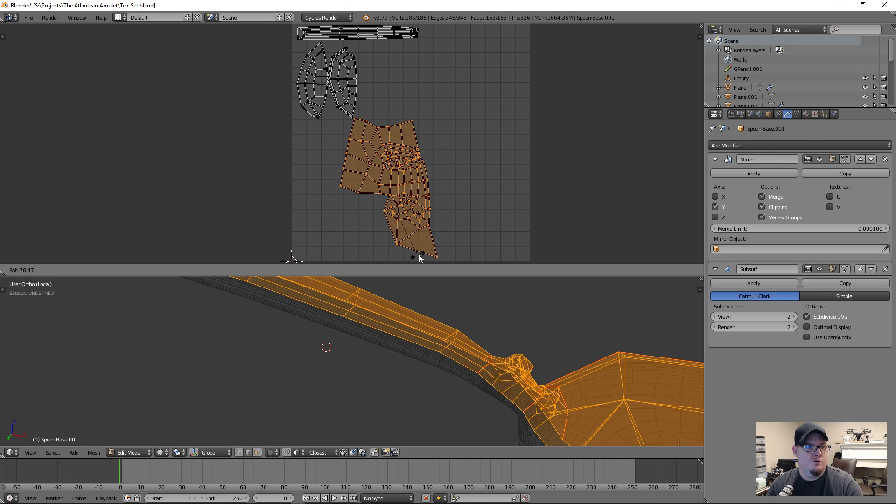
pyautogui.click(472, 173)
pyautogui.moveTo(455, 215); pyautogui.dragTo(463, 180, button='middle')
pyautogui.press('s')
pyautogui.click(493, 172)
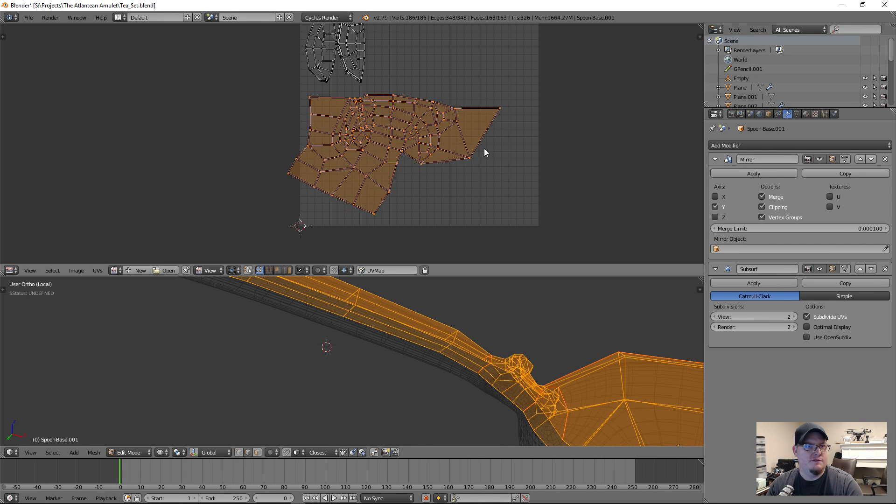
# - Rotate the scroll ornament's UV island upright, shrink it and move it under the bowl islands along the UV square's left edge
pyautogui.press('r')
pyautogui.click(506, 232)
pyautogui.press('s')
pyautogui.click(489, 211)
pyautogui.press('g')
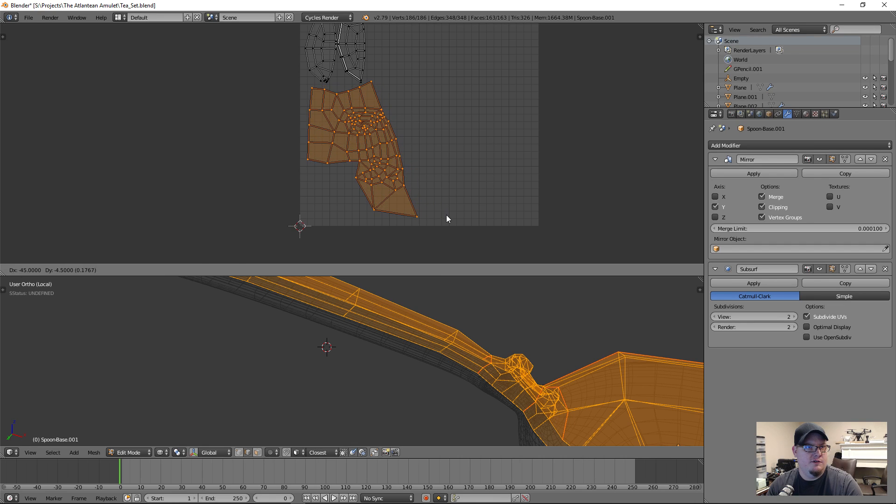
pyautogui.click(444, 214)
# - Fine-tune the ornament island's scale and position to fill the space between the bowl islands and the UV square's lower edge
pyautogui.press('s')
pyautogui.rightClick(521, 224)
pyautogui.press('g')
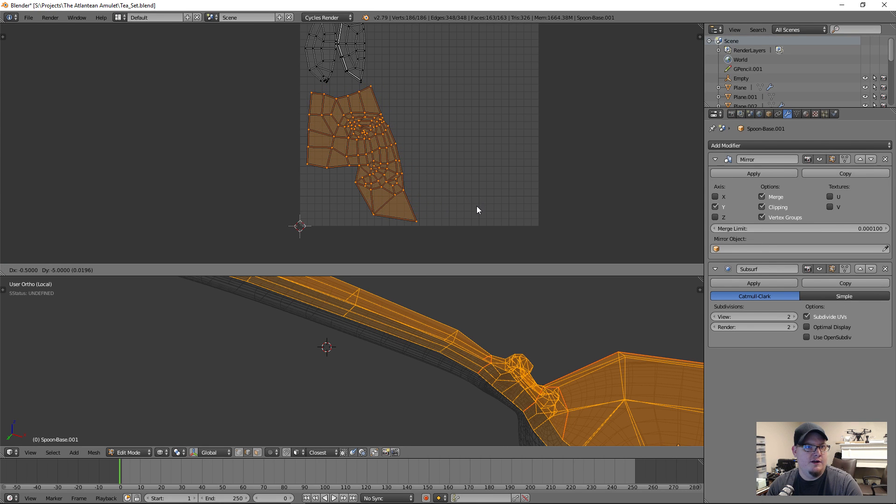
pyautogui.click(478, 206)
pyautogui.press('s')
pyautogui.click(483, 209)
pyautogui.press('g')
pyautogui.click(482, 207)
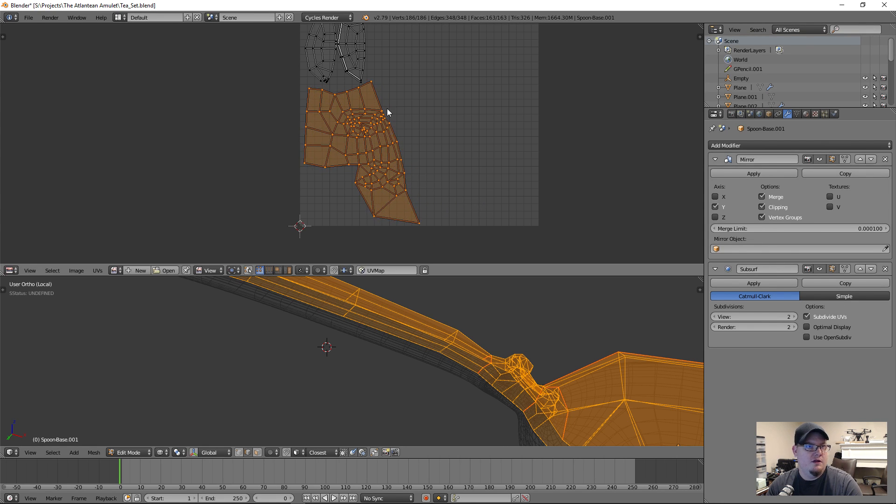
# - Review the arranged UV layout and compare the islands with the whole spoon model
pyautogui.moveTo(387, 109); pyautogui.dragTo(373, 183, button='middle')
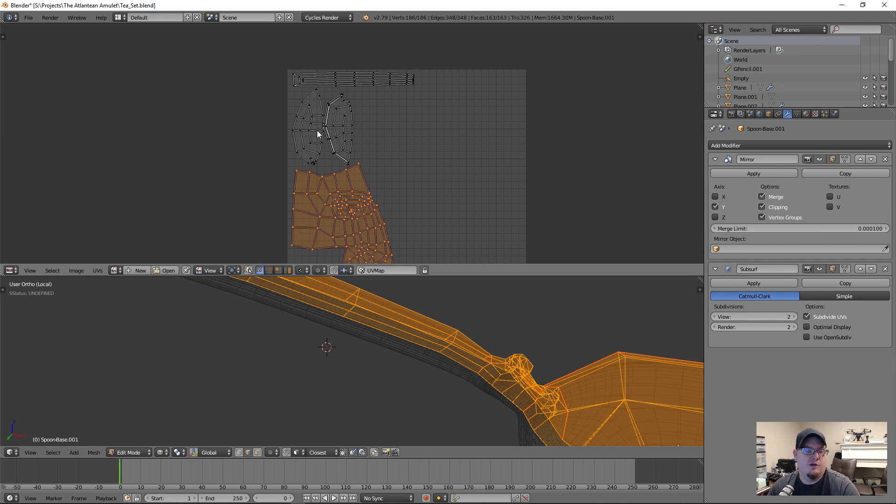
pyautogui.moveTo(360, 191); pyautogui.dragTo(346, 133, button='middle')
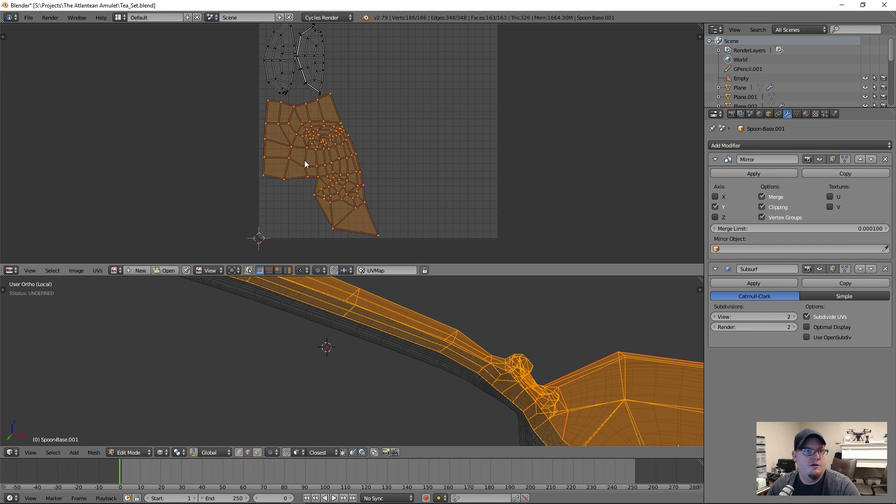
pyautogui.scroll(-2, 408, 163)
pyautogui.scroll(-6, 376, 345)
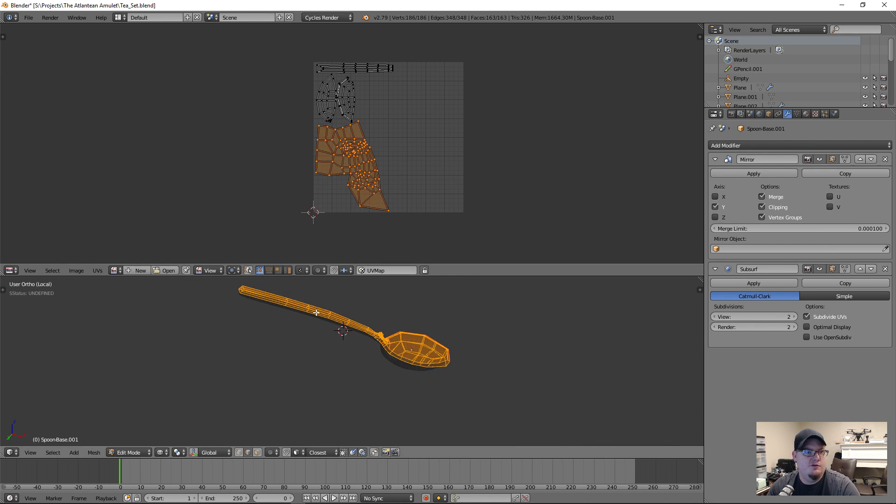
pyautogui.moveTo(274, 364); pyautogui.dragTo(273, 359, button='middle')
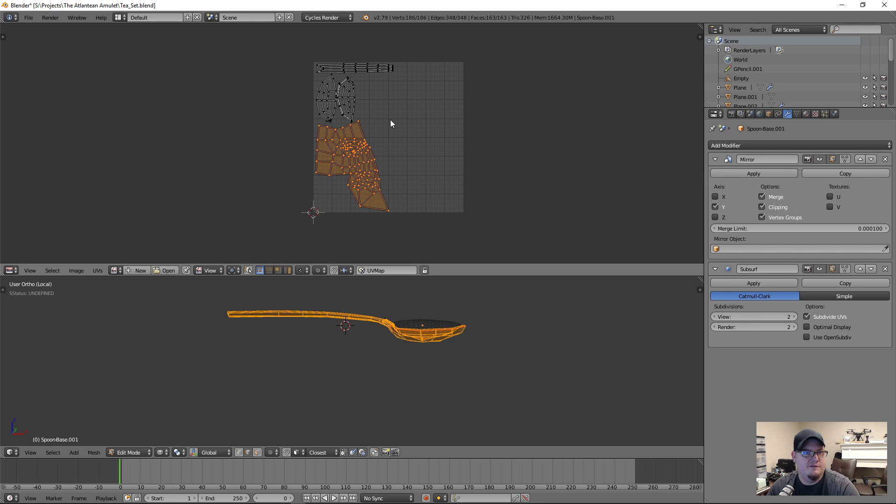
pyautogui.scroll(3, 400, 140)
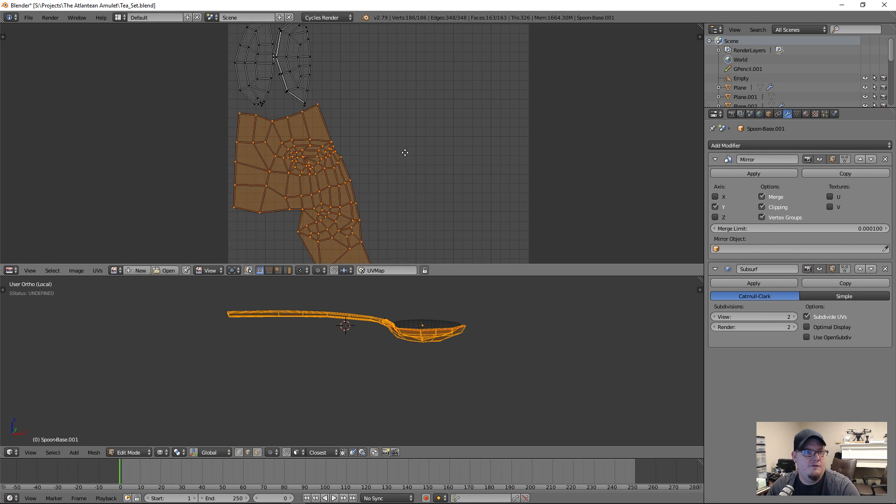
pyautogui.moveTo(402, 152); pyautogui.dragTo(437, 126, button='middle')
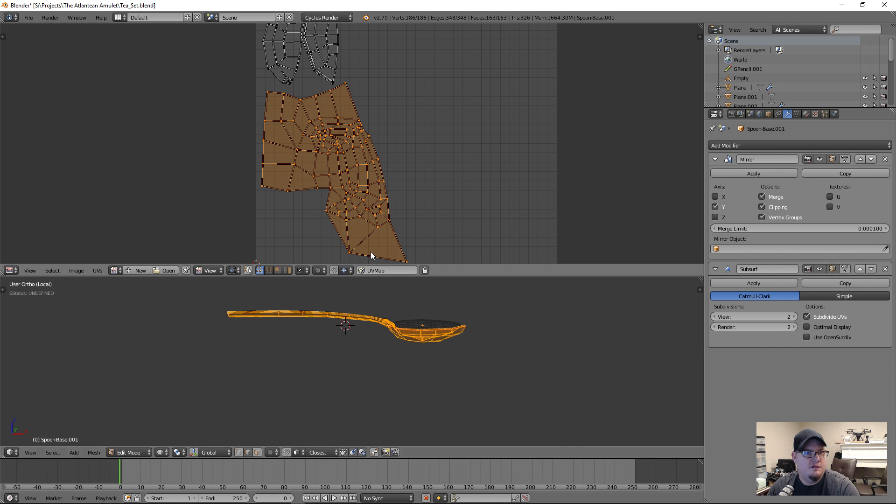
# - Return to Object Mode and display the spoon in solid shading, viewed from above the bowl
pyautogui.press('Tab')
pyautogui.moveTo(391, 362); pyautogui.dragTo(430, 342, button='middle')
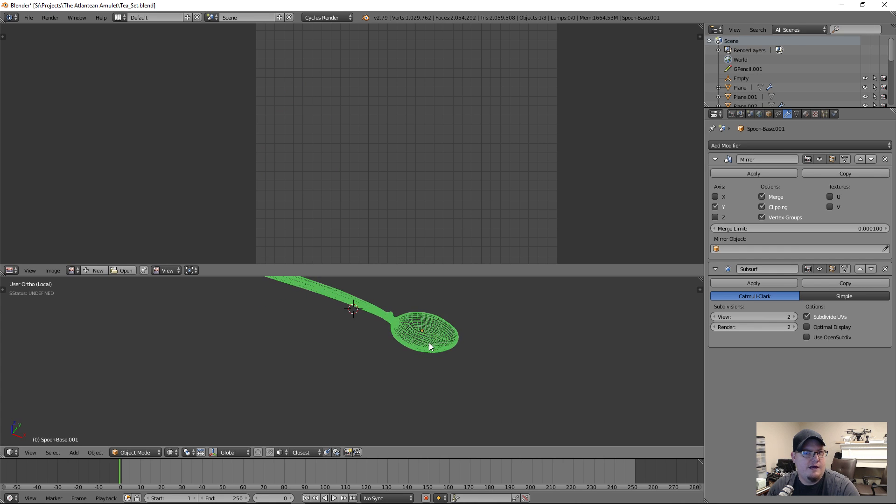
pyautogui.scroll(2, 429, 342)
pyautogui.press('z')
pyautogui.scroll(2, 444, 389)
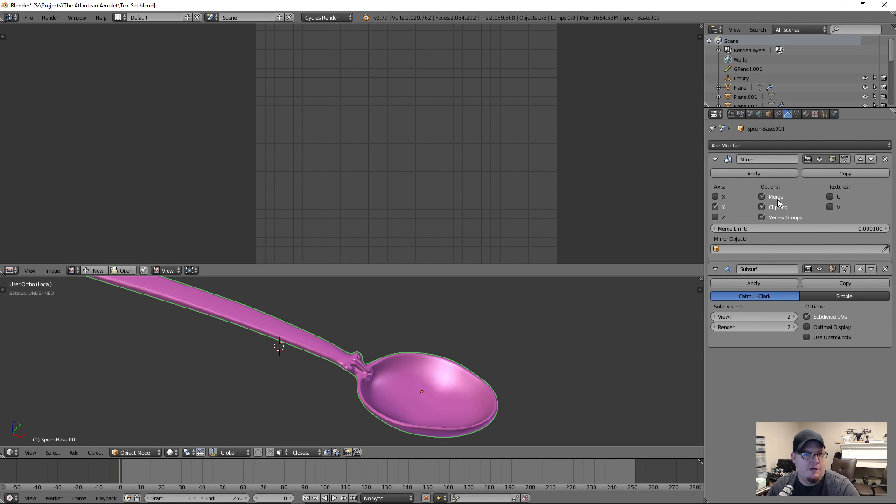
# - Try applying the Mirror modifier to the spoon base, inspect the full mesh and undo the application
pyautogui.click(754, 173)
pyautogui.press('Tab')
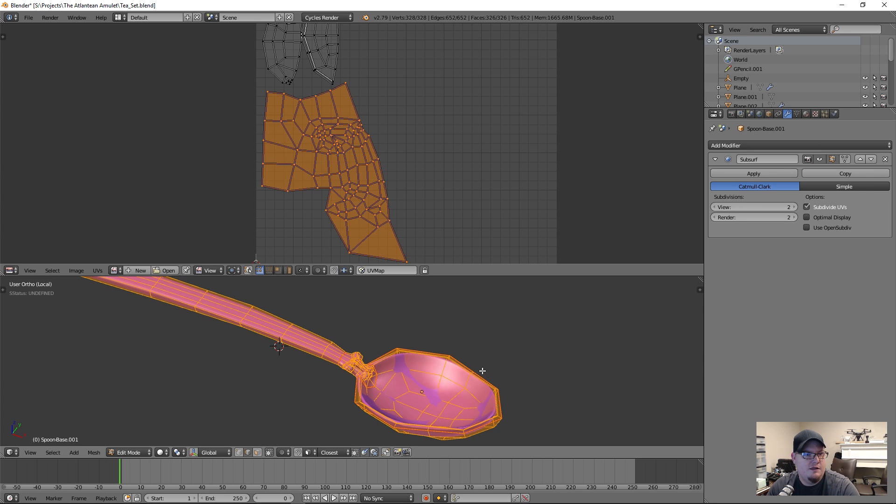
pyautogui.press('Tab')
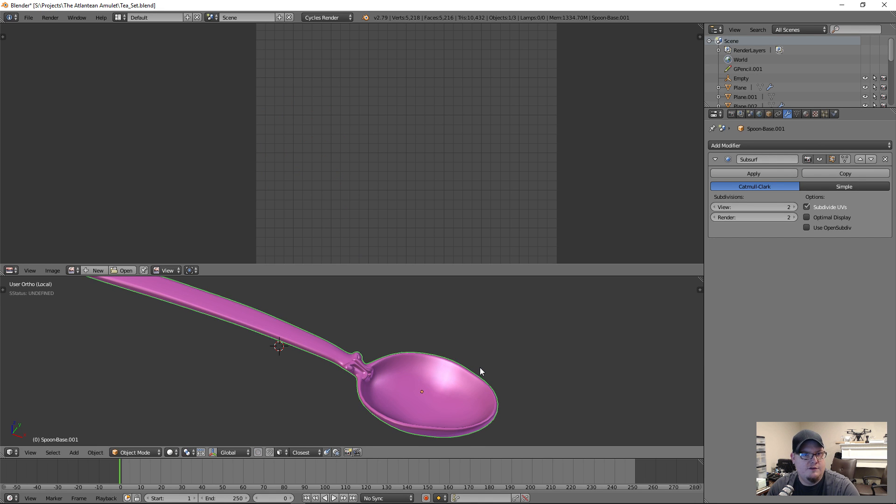
pyautogui.hotkey('ctrl', 'z')
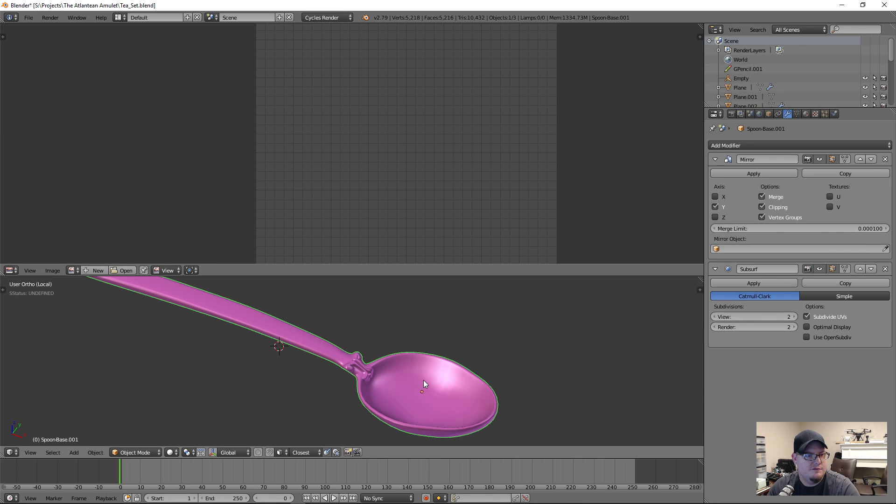
# - Leave local view and duplicate the spoon base in place
pyautogui.scroll(-3, 457, 380)
pyautogui.scroll(1, 452, 360)
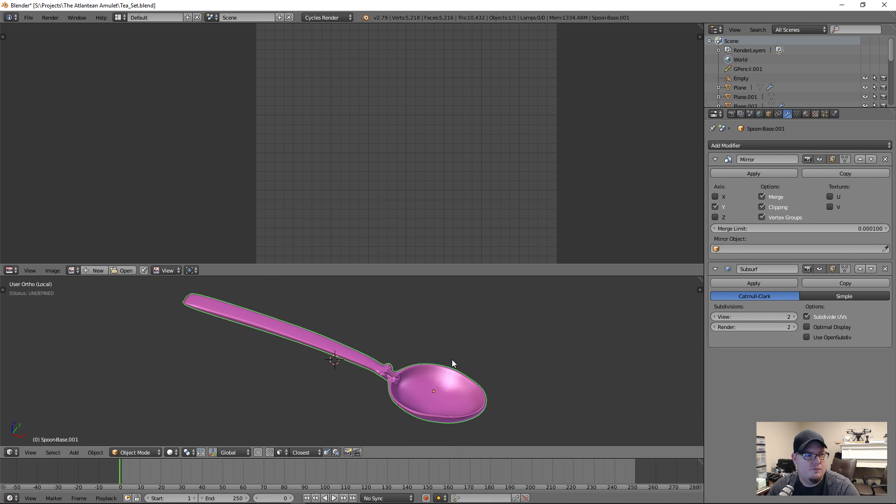
pyautogui.press('KP_Divide')
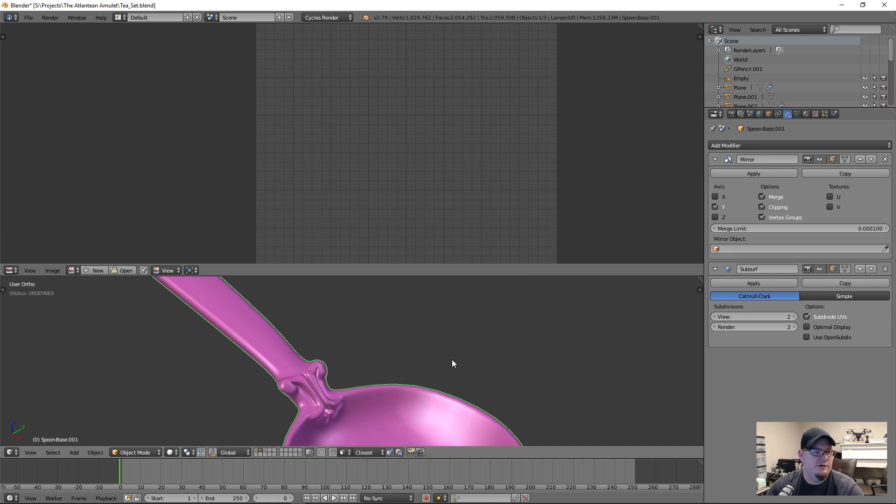
pyautogui.scroll(-2, 411, 376)
pyautogui.scroll(-2, 411, 377)
pyautogui.moveTo(411, 374); pyautogui.dragTo(435, 382, button='middle')
pyautogui.hotkey('shift', 'd')
pyautogui.rightClick(434, 382)
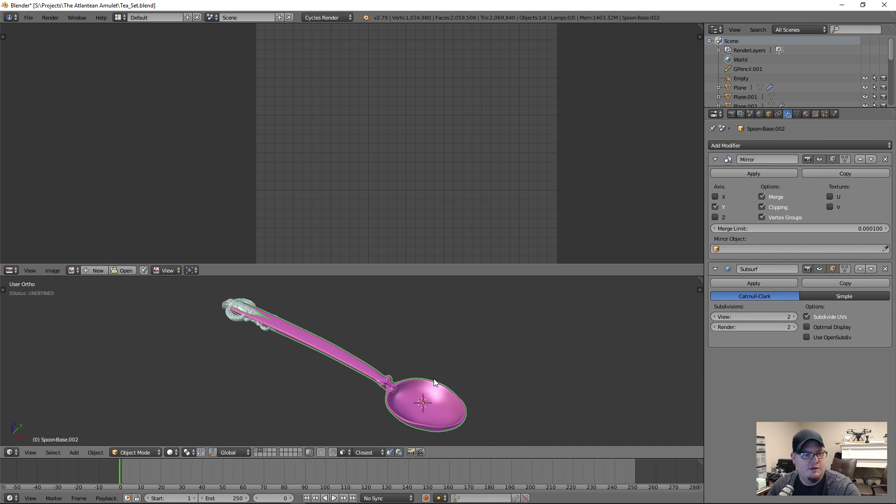
# - Move the duplicated spoon to layer 5 and show only that layer
pyautogui.press('m')
pyautogui.press('5')
pyautogui.press('5')
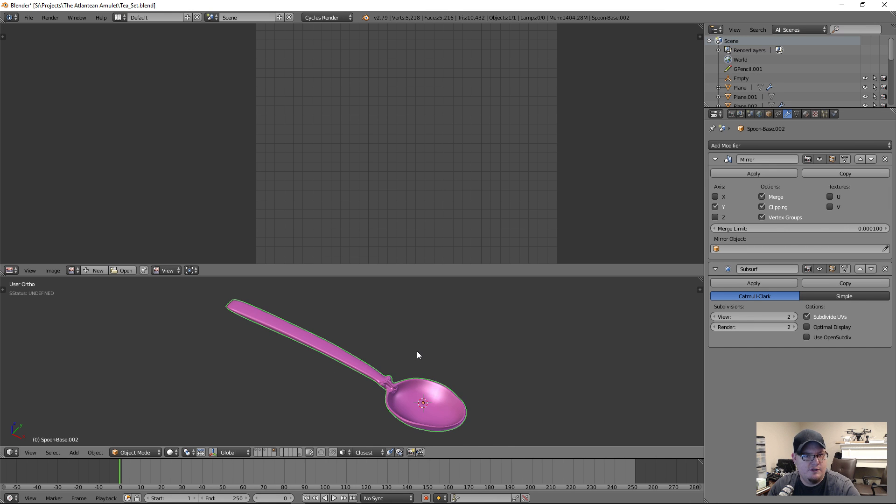
# - Apply the Mirror modifier on the duplicated spoon and enter Edit Mode
pyautogui.scroll(3, 417, 352)
pyautogui.moveTo(418, 355); pyautogui.dragTo(486, 344, button='middle')
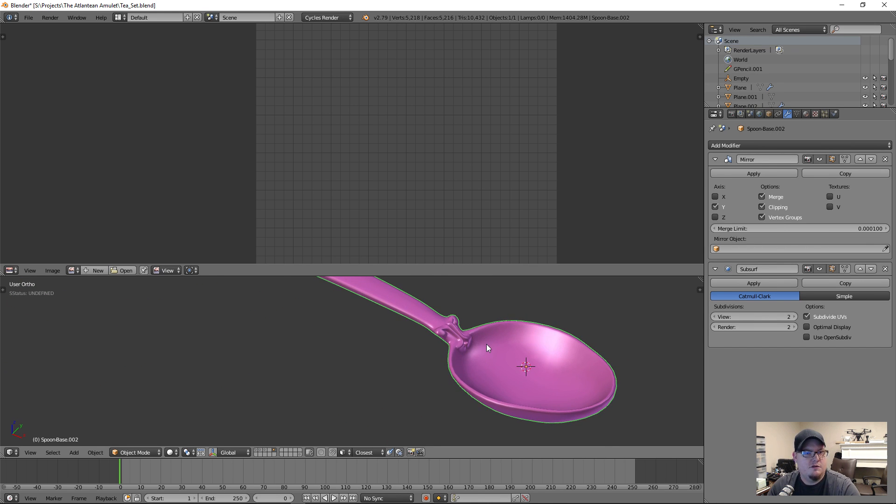
pyautogui.click(735, 172)
pyautogui.scroll(2, 513, 352)
pyautogui.press('Tab')
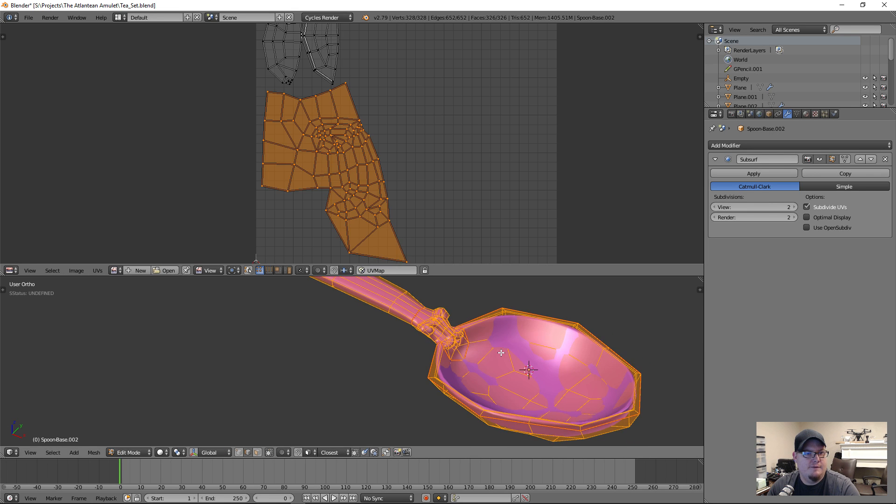
# - Inspect the full mesh around the bowl, select all of it and unwrap it using the existing seams
pyautogui.press('a')
pyautogui.moveTo(513, 351); pyautogui.dragTo(366, 368, button='middle')
pyautogui.moveTo(252, 374); pyautogui.dragTo(489, 382, button='middle')
pyautogui.press('a')
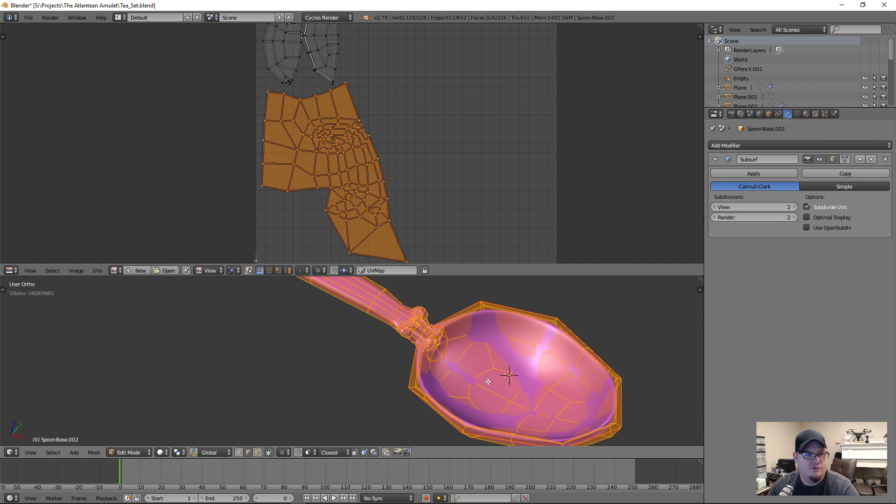
pyautogui.press('u')
pyautogui.click(485, 416)
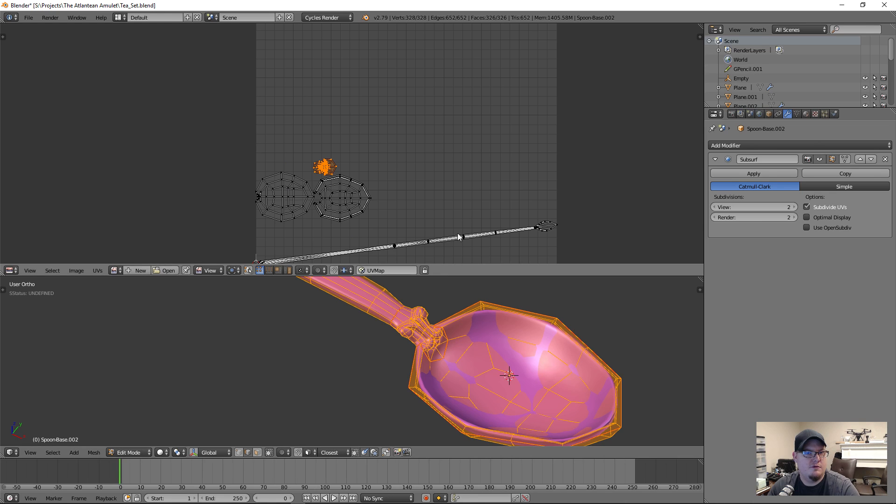
# - Select the long handle UV island and move it outside the UV square, beyond its left edge
pyautogui.moveTo(436, 218); pyautogui.dragTo(463, 161, button='middle')
pyautogui.press('a')
pyautogui.press('l')
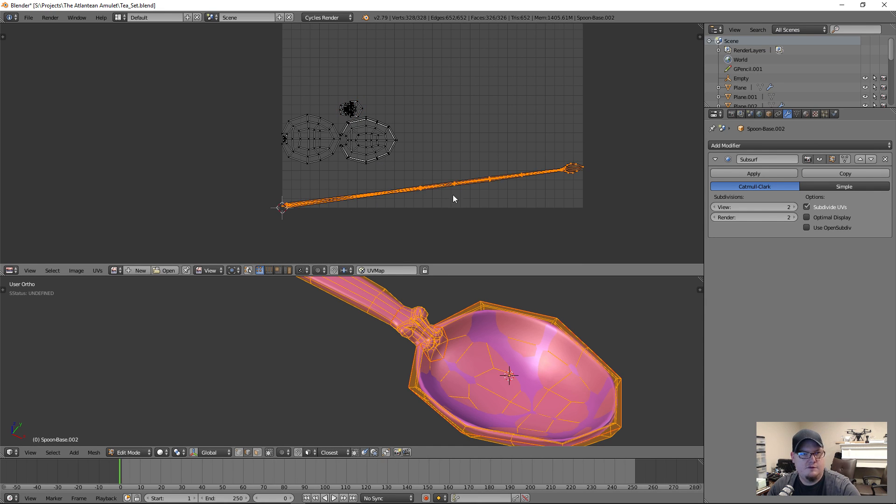
pyautogui.press('g')
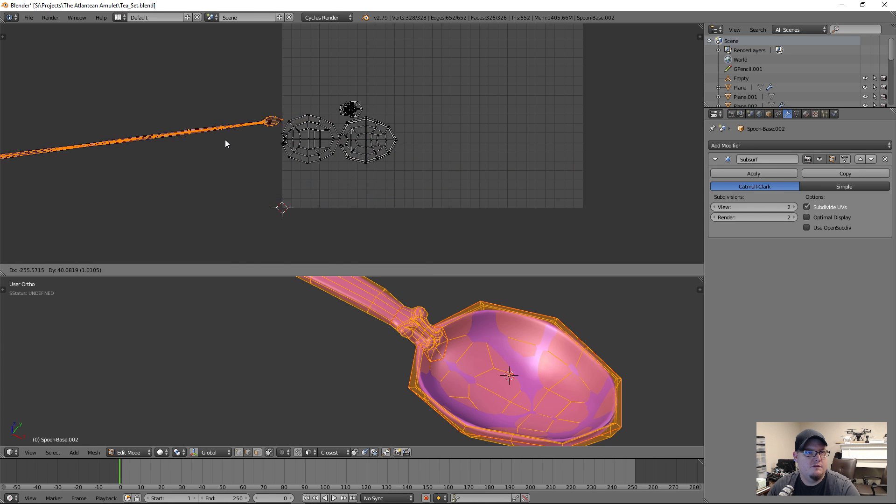
pyautogui.click(260, 158)
# - Rotate the handle island to nearly vertical and scale it down
pyautogui.scroll(-4, 260, 158)
pyautogui.press('r')
pyautogui.click(294, 66)
pyautogui.press('s')
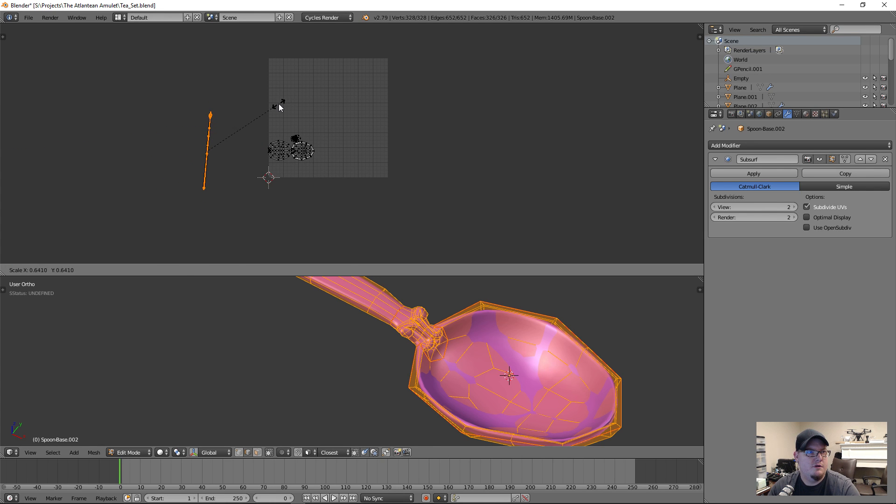
pyautogui.click(267, 116)
# - Move the handle island to the left edge of the UV square and shrink it further
pyautogui.moveTo(266, 116); pyautogui.dragTo(330, 172, button='middle')
pyautogui.scroll(2, 326, 180)
pyautogui.press('g')
pyautogui.click(421, 117)
pyautogui.press('r')
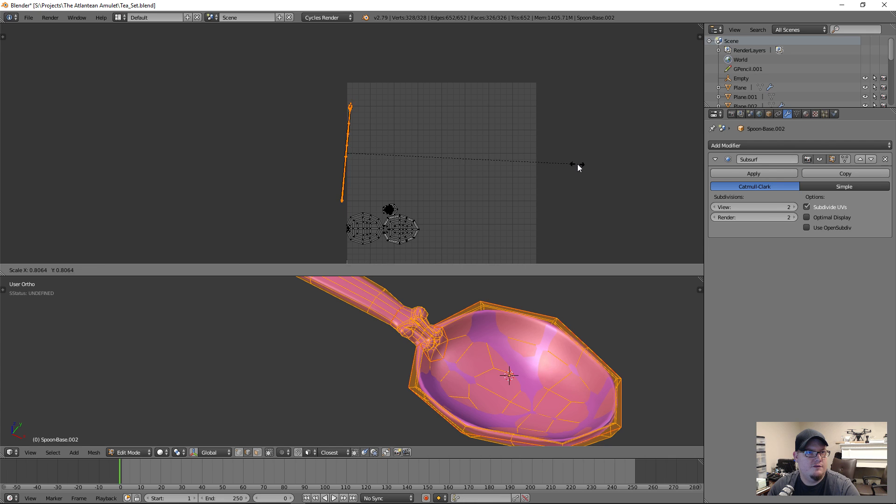
pyautogui.click(575, 148)
# - Straighten the handle island to vertical and fit it just inside the upper left edge of the UV square
pyautogui.press('r')
pyautogui.click(578, 162)
pyautogui.press('g')
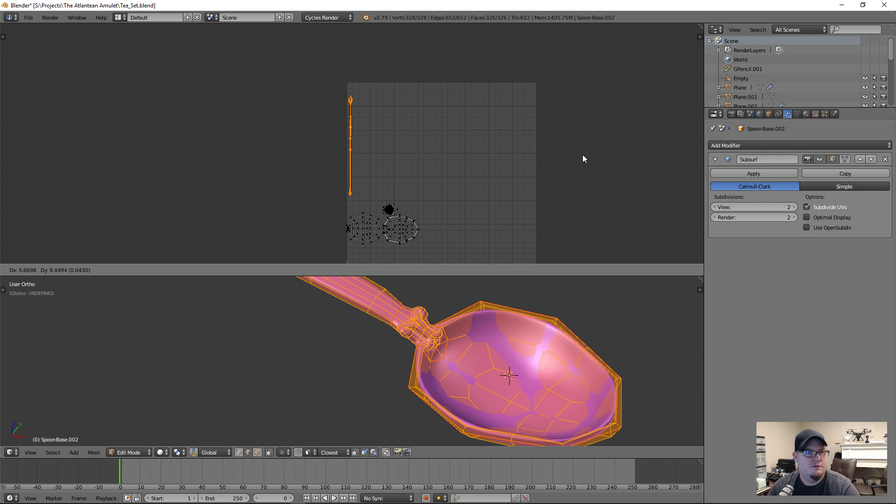
pyautogui.click(583, 148)
pyautogui.press('a')
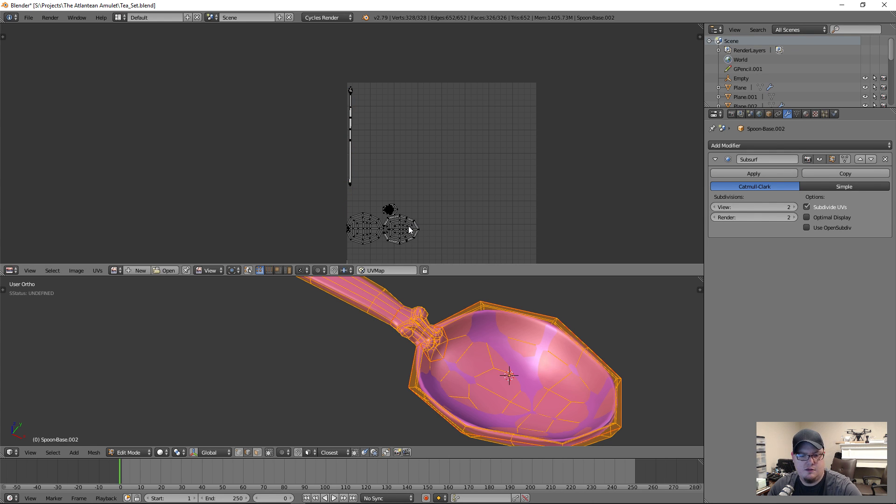
# - Select both bowl islands, move them up into free space in the UV square and rotate them 90°
pyautogui.press('l')
pyautogui.press('l')
pyautogui.press('g')
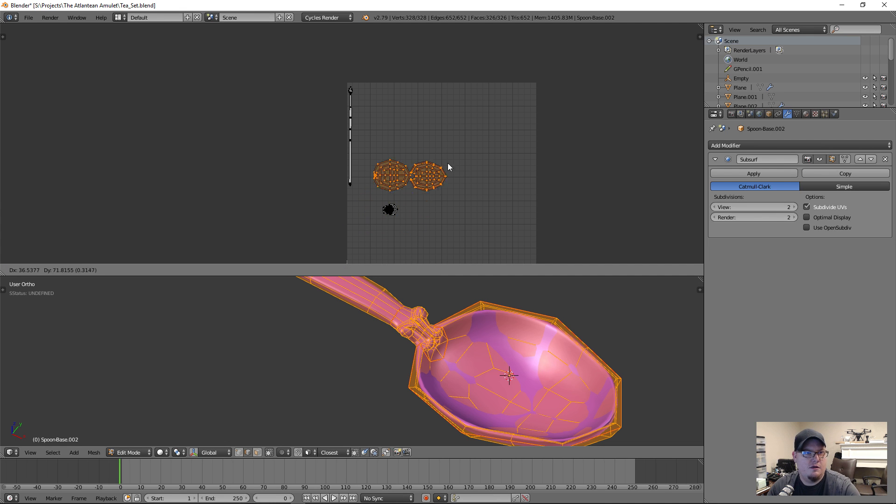
pyautogui.click(442, 155)
pyautogui.write('r90')
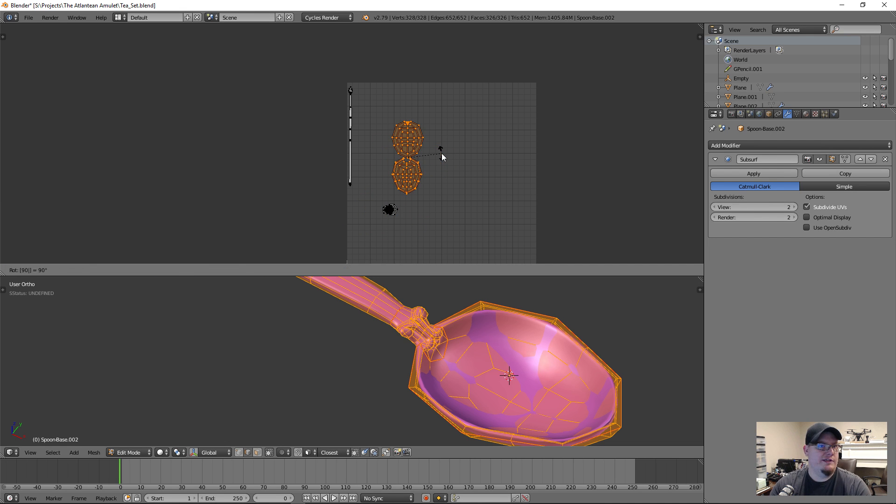
pyautogui.press('Return')
# - Place the two bowl islands beside the handle island and enlarge them to about the handle island's height
pyautogui.scroll(2, 441, 153)
pyautogui.press('g')
pyautogui.click(399, 128)
pyautogui.press('s')
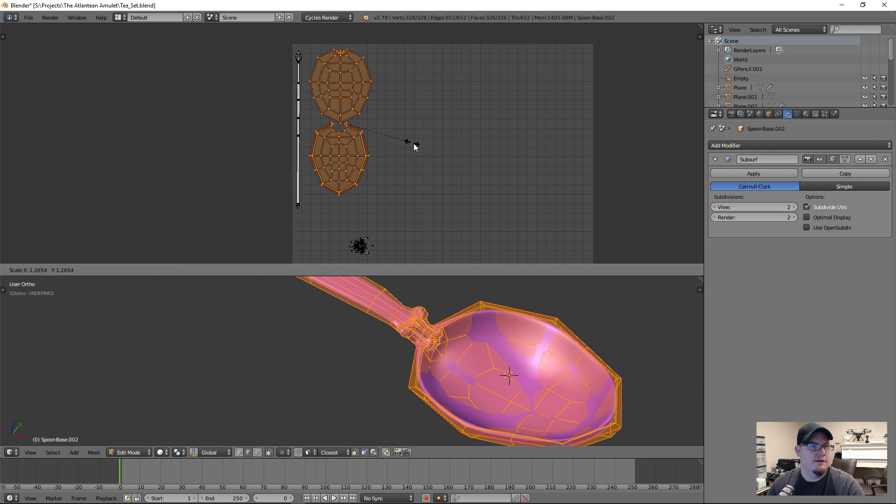
pyautogui.click(416, 146)
pyautogui.press('g')
pyautogui.click(413, 152)
pyautogui.press('a')
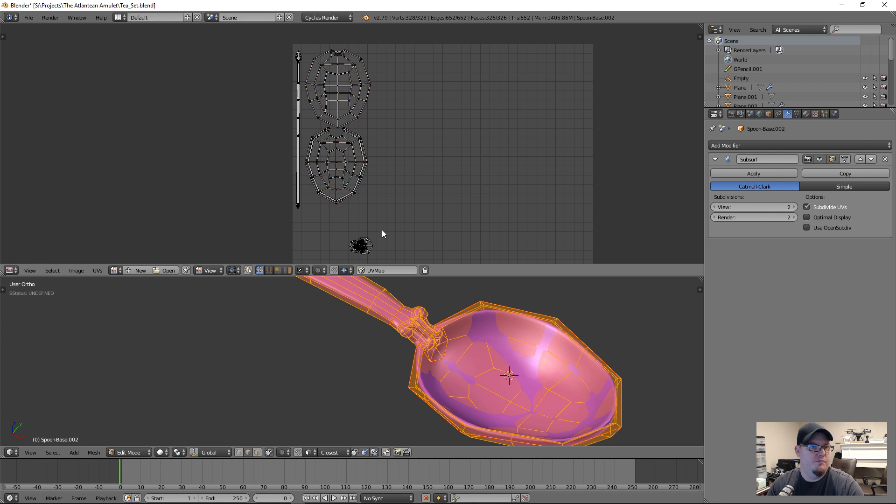
# - Enlarge the remaining dense island several times over and move it into the free area below the bowl islands
pyautogui.moveTo(385, 238); pyautogui.dragTo(364, 122, button='middle')
pyautogui.press('s')
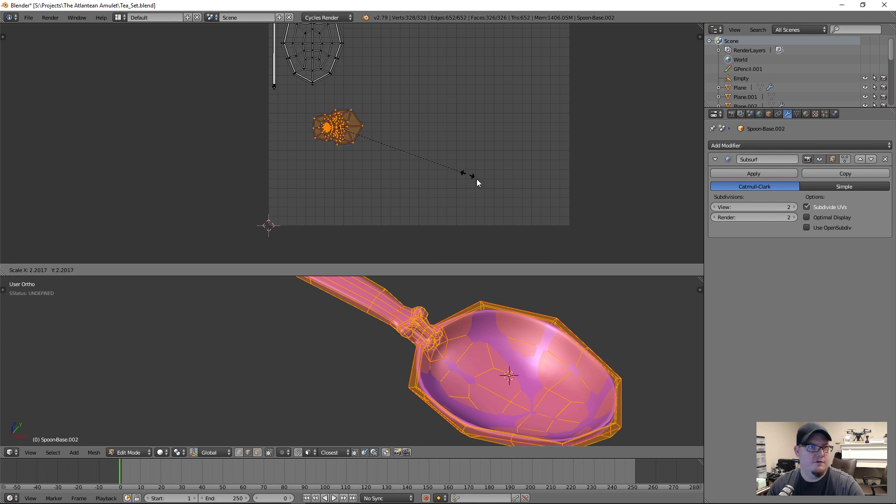
pyautogui.click(107, 177)
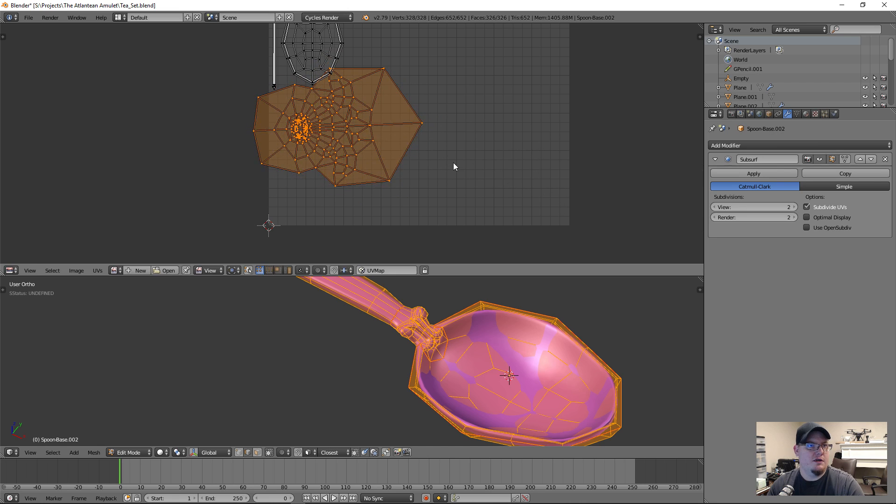
pyautogui.press('g')
pyautogui.click(497, 199)
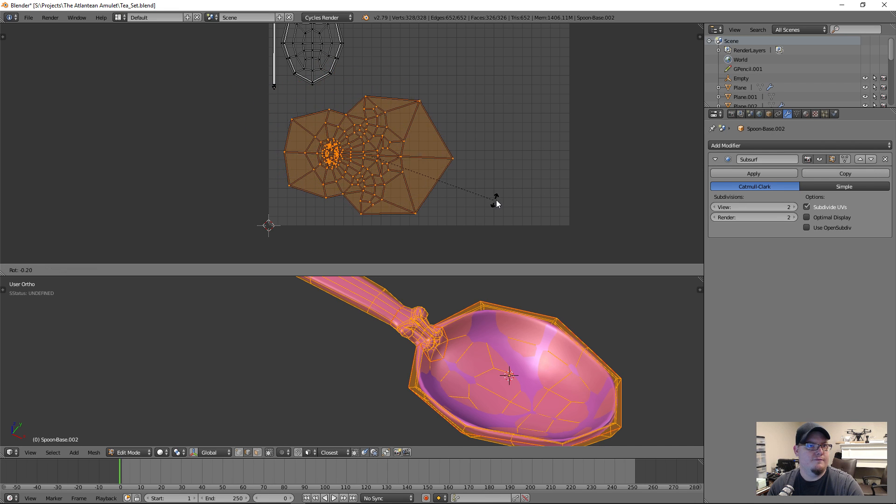
# - Scale the dense island up a little more and fit it between the bowl islands and the UV square's lower edge
pyautogui.press('s')
pyautogui.click(515, 216)
pyautogui.press('g')
pyautogui.click(519, 204)
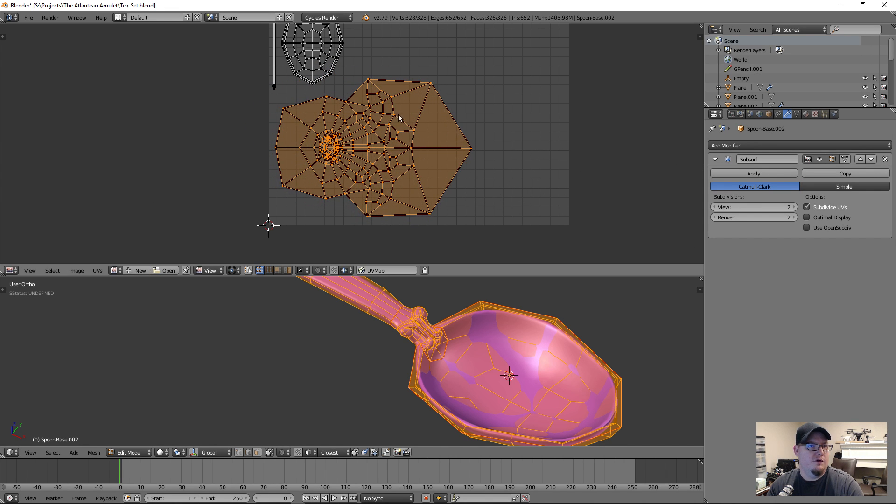
pyautogui.moveTo(408, 125); pyautogui.dragTo(409, 217, button='middle')
pyautogui.press('g')
pyautogui.click(413, 212)
pyautogui.scroll(-3, 397, 201)
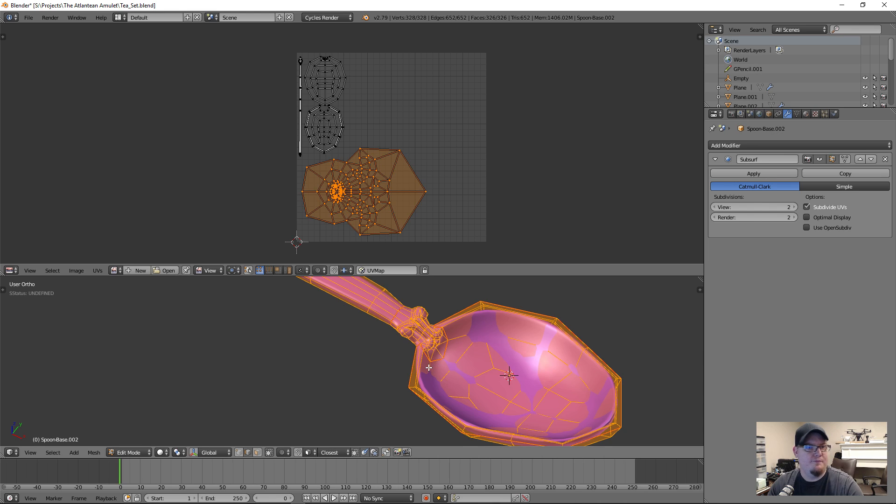
# - Leave Edit Mode and show only layer 2 with the other spoon objects
pyautogui.press('Tab')
pyautogui.scroll(-4, 449, 361)
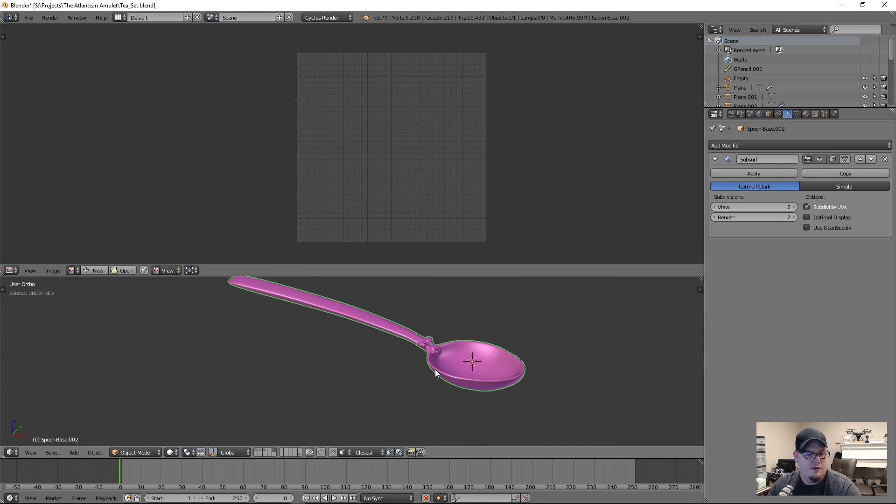
pyautogui.press('2')
pyautogui.scroll(2, 281, 322)
pyautogui.scroll(-3, 265, 321)
# - Select the Spoon-Sculpt object among the overlapping spoons, keeping it in place
pyautogui.rightClick(383, 341)
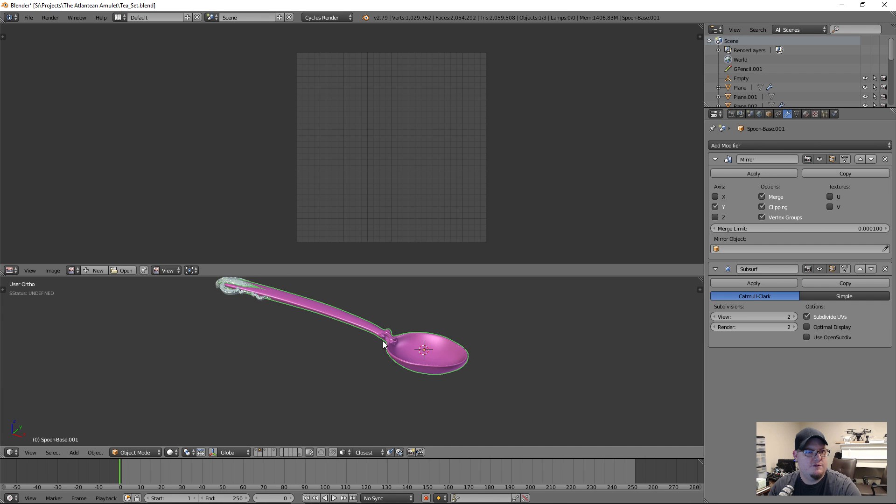
pyautogui.rightClick(383, 342)
pyautogui.rightClick(383, 344)
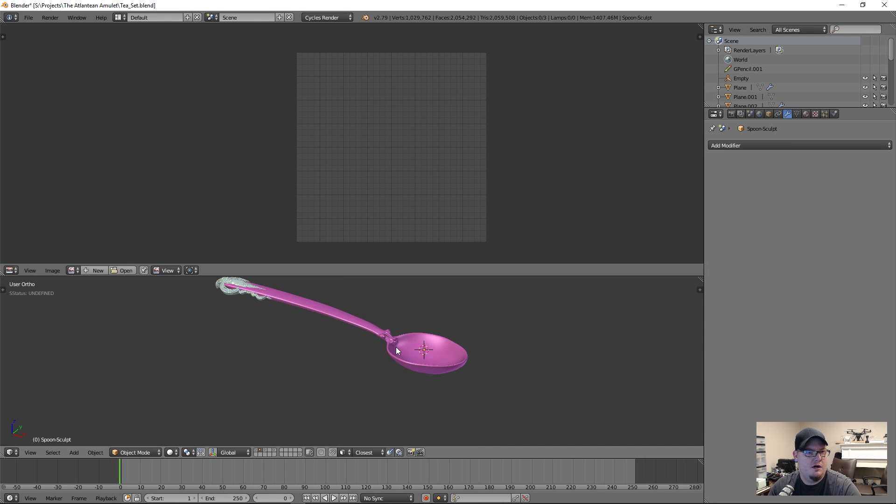
pyautogui.rightClick(407, 353)
pyautogui.rightClick(416, 367)
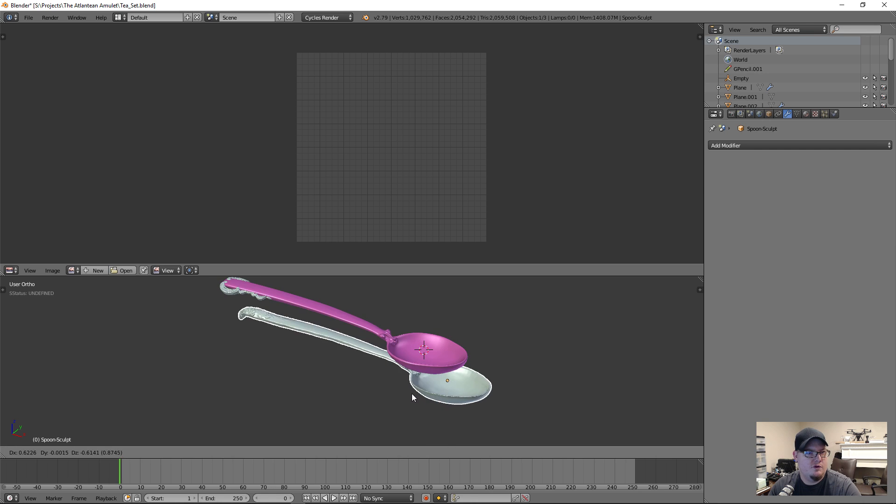
pyautogui.rightClick(411, 394)
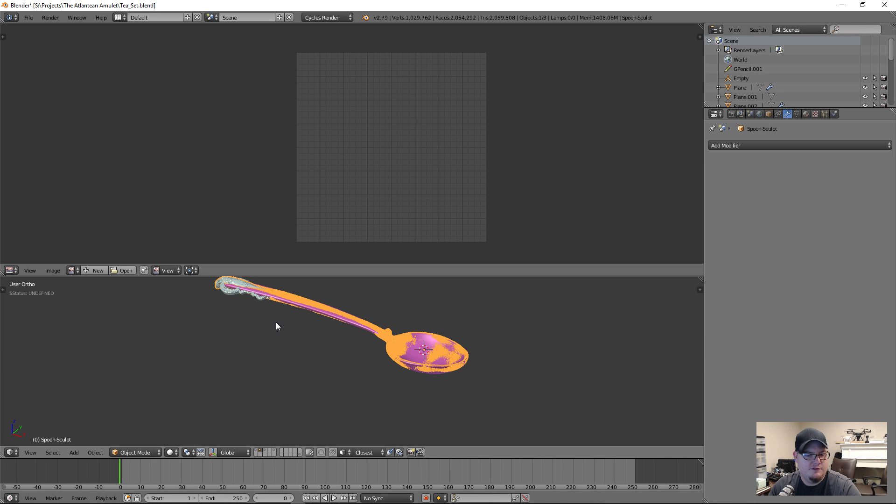
# - Duplicate the selected spoon sculpt in place, move the copy to layer 5 and display that layer
pyautogui.hotkey('shift', 'd')
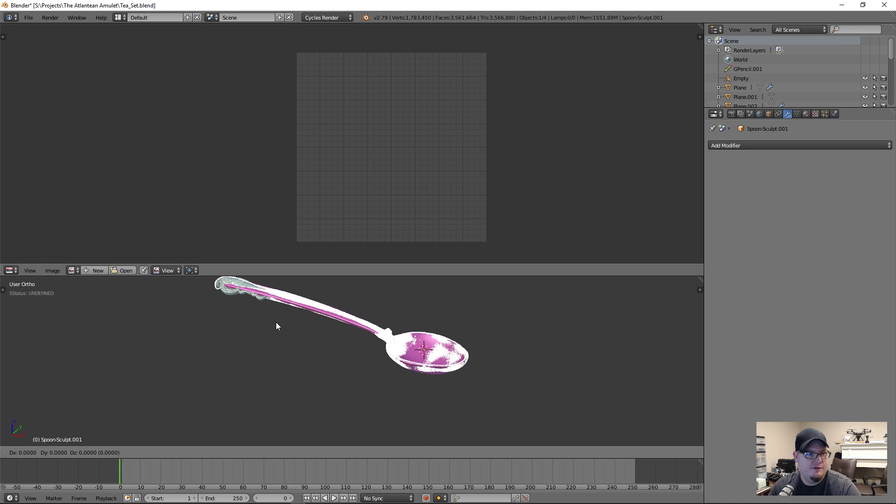
pyautogui.rightClick(277, 323)
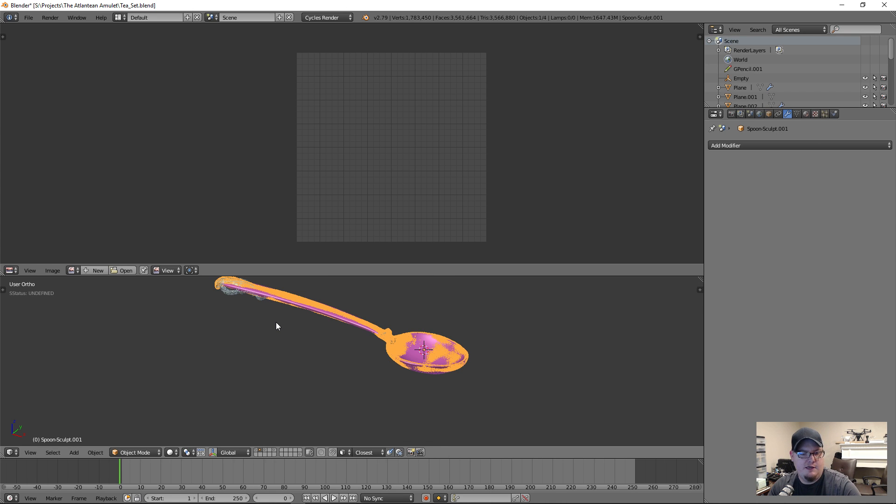
pyautogui.press('m')
pyautogui.press('5')
pyautogui.press('5')
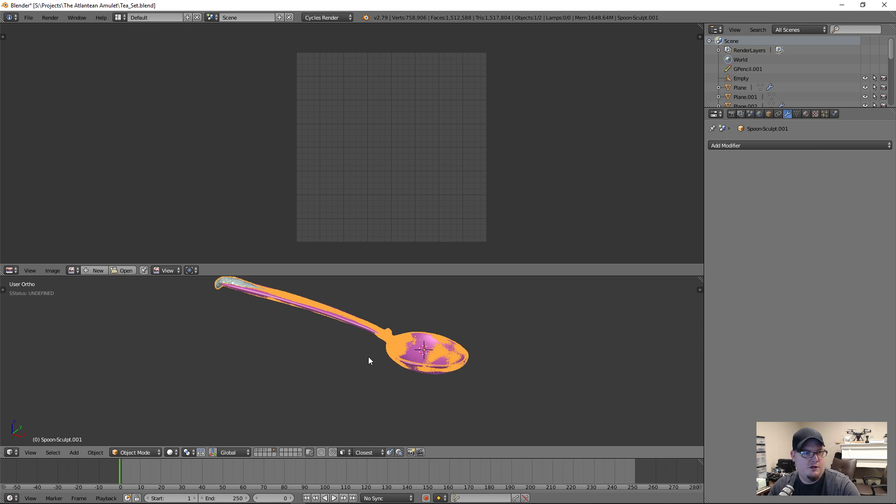
# - Examine the overlapping sculpted and base spoons on this layer in an enlarged 3D view, selecting each one in turn
pyautogui.moveTo(290, 335); pyautogui.dragTo(322, 391, button='middle')
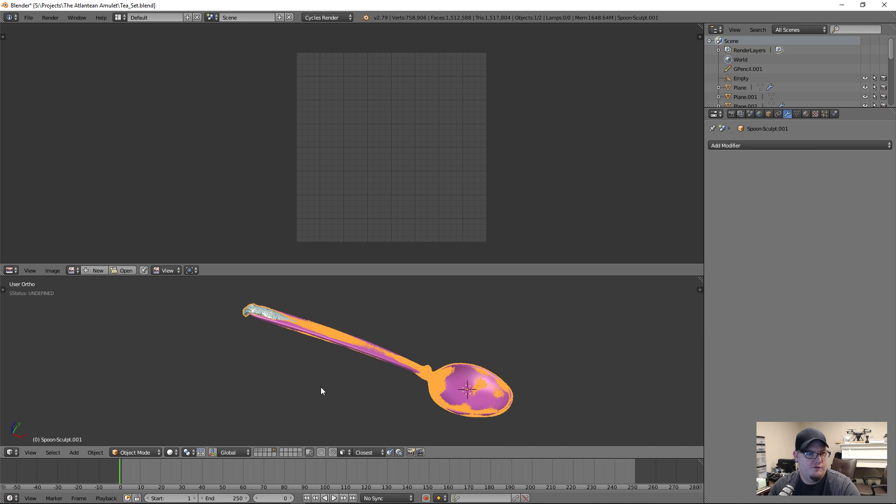
pyautogui.hotkey('ctrl', 'space')
pyautogui.scroll(3, 517, 322)
pyautogui.scroll(-1, 484, 251)
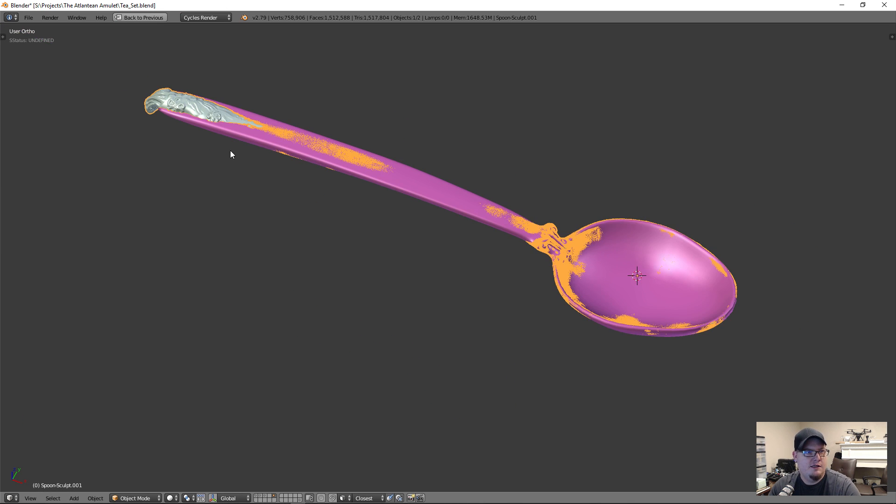
pyautogui.press('a')
pyautogui.rightClick(642, 285)
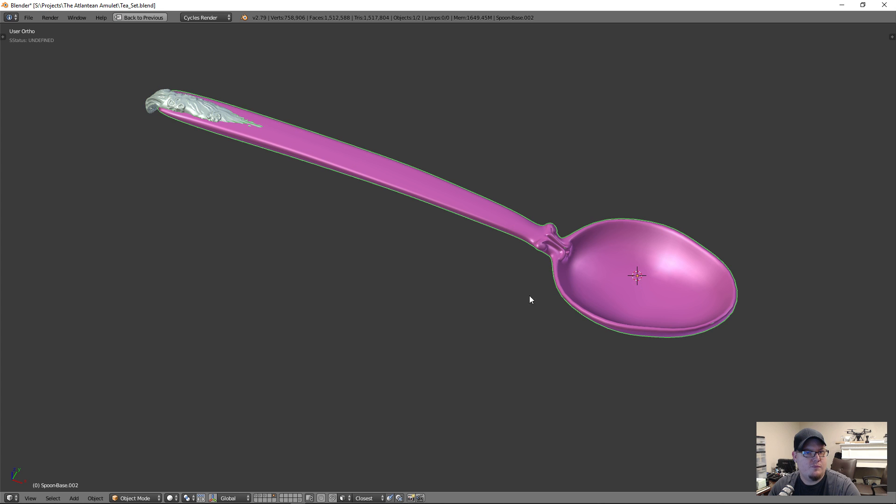
pyautogui.rightClick(195, 106)
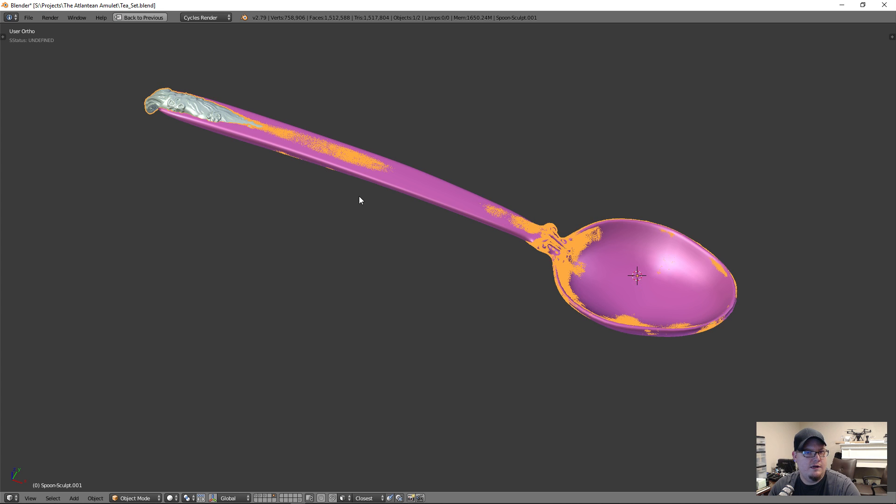
pyautogui.hotkey('ctrl', 'space')
# - Select the low-poly base spoon and check the UV layout of its whole mesh
pyautogui.rightClick(472, 364)
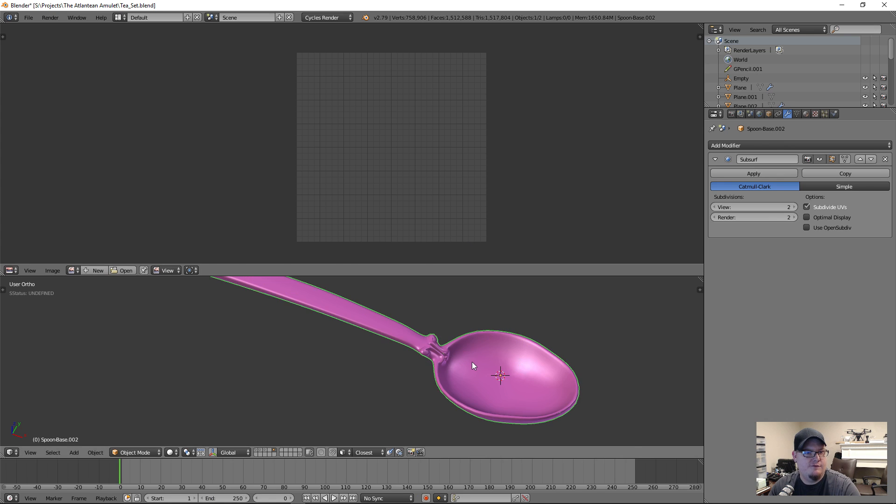
pyautogui.press('Tab')
pyautogui.press('a')
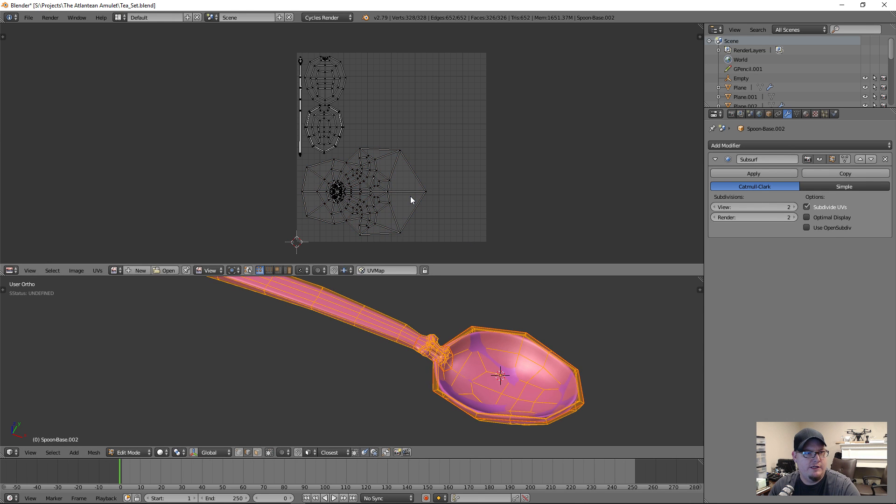
pyautogui.press('Tab')
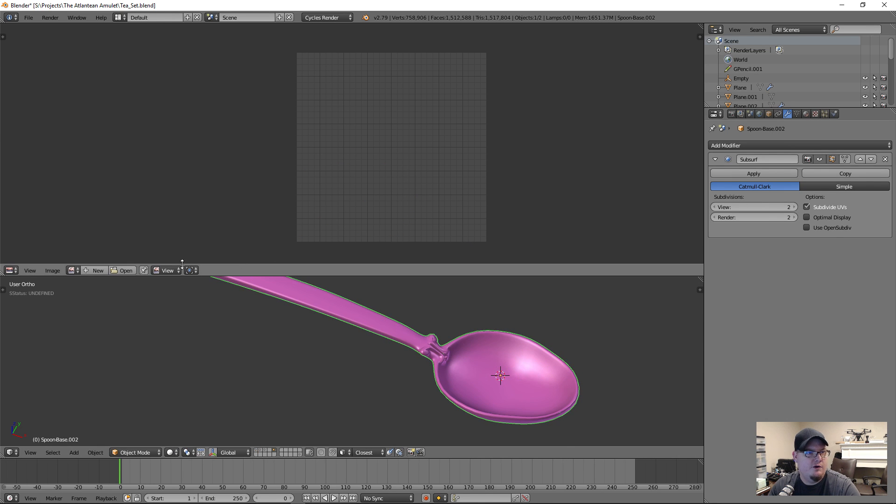
# - Create a blank image named Spoon-Normals at 2048 × 2048 px
pyautogui.click(101, 271)
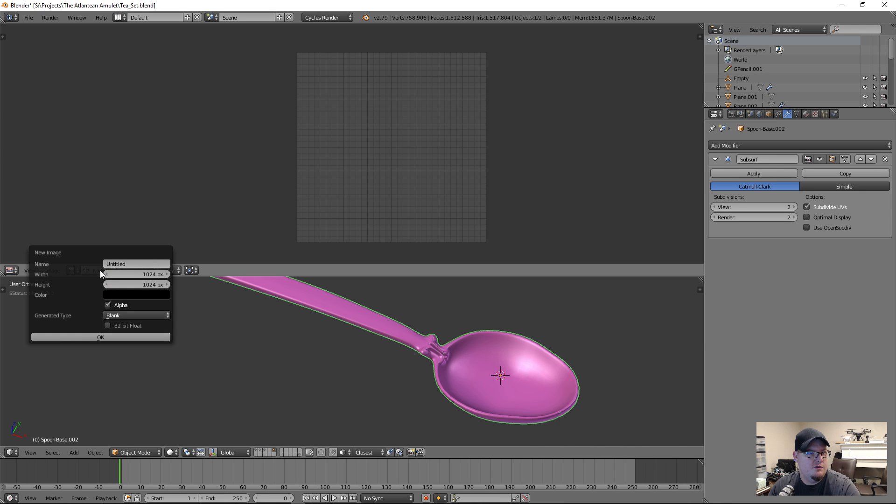
pyautogui.write('Spoon-Normals')
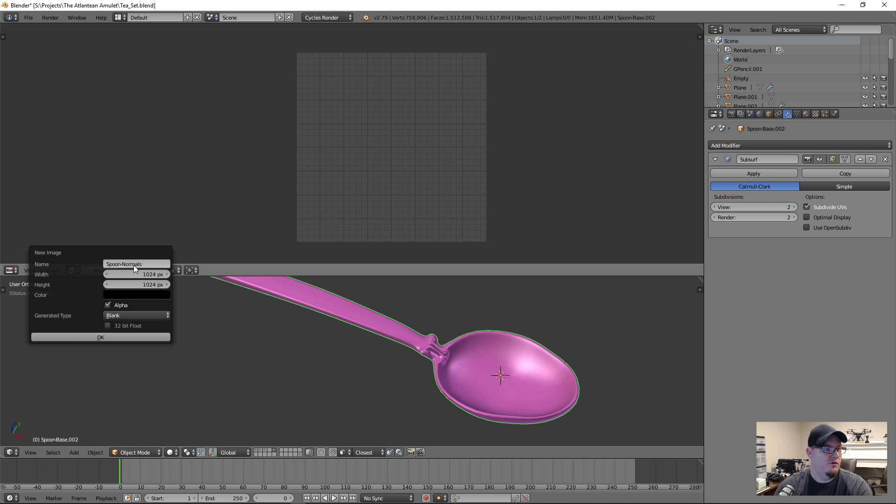
pyautogui.click(141, 274)
pyautogui.write('2048')
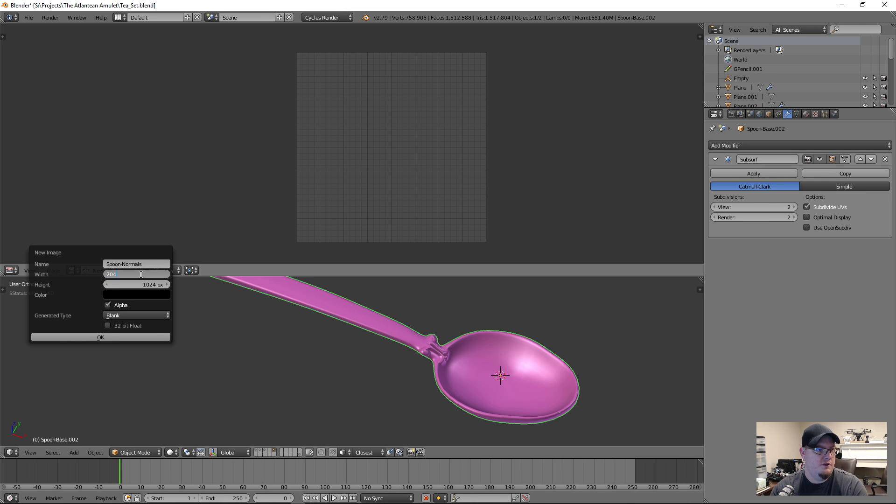
pyautogui.press('Tab')
pyautogui.write('2048')
pyautogui.press('Return')
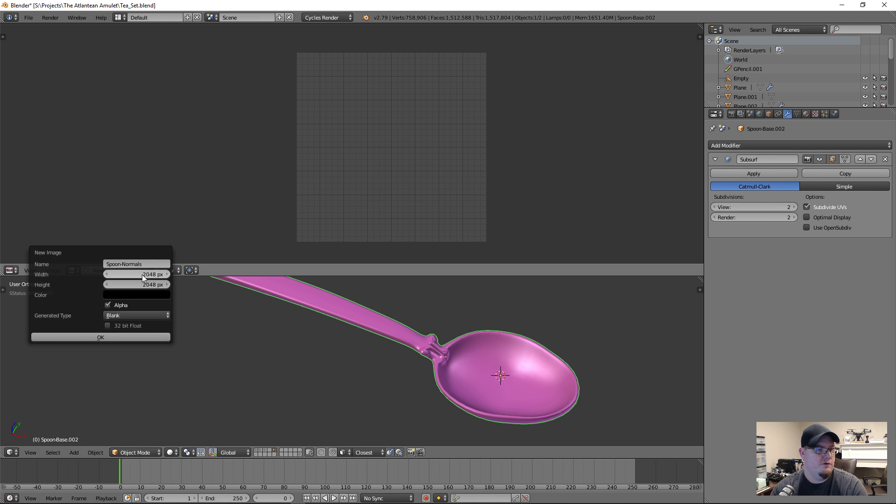
pyautogui.click(72, 337)
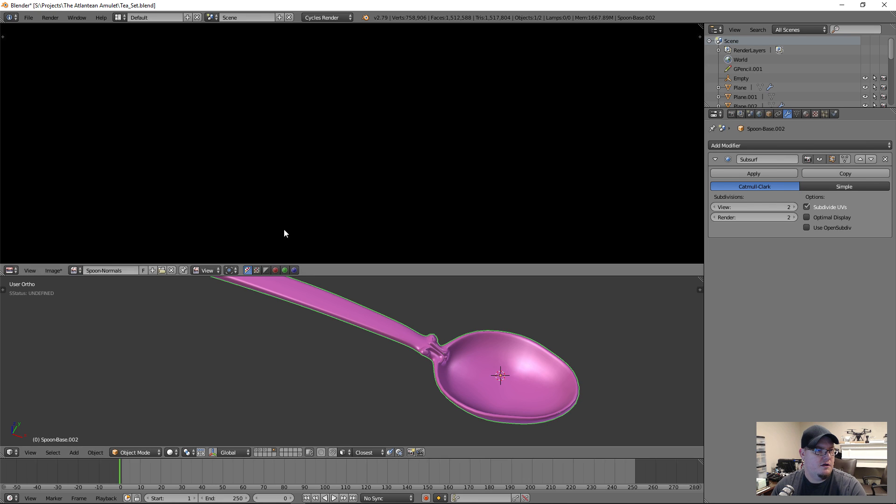
# - Save the new image as Spoon-Normals.png in the project folder, as an RGB PNG with 16-bit color depth, replacing the existing file
pyautogui.scroll(-6, 305, 176)
pyautogui.moveTo(305, 175); pyautogui.dragTo(279, 151, button='middle')
pyautogui.click(53, 271)
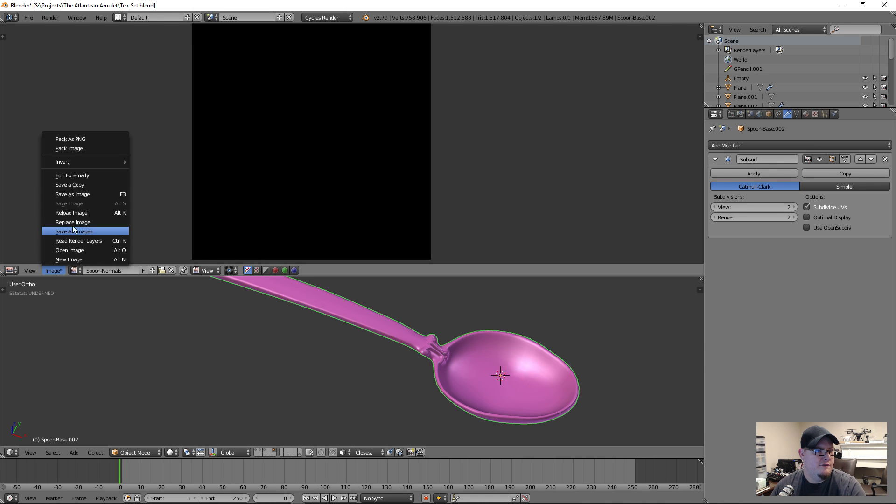
pyautogui.click(90, 195)
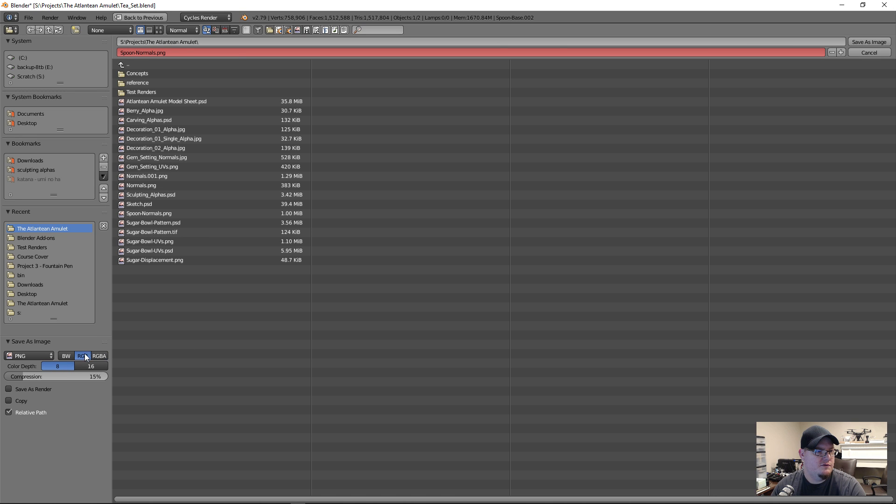
pyautogui.click(86, 367)
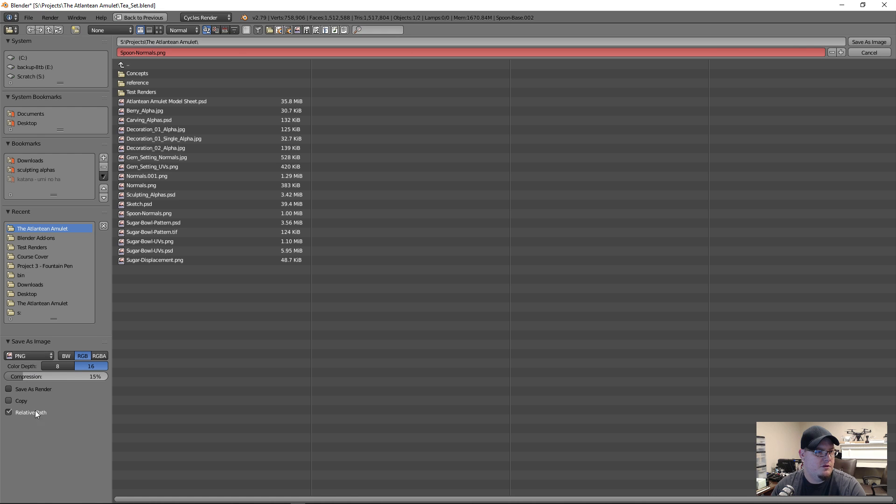
pyautogui.click(864, 42)
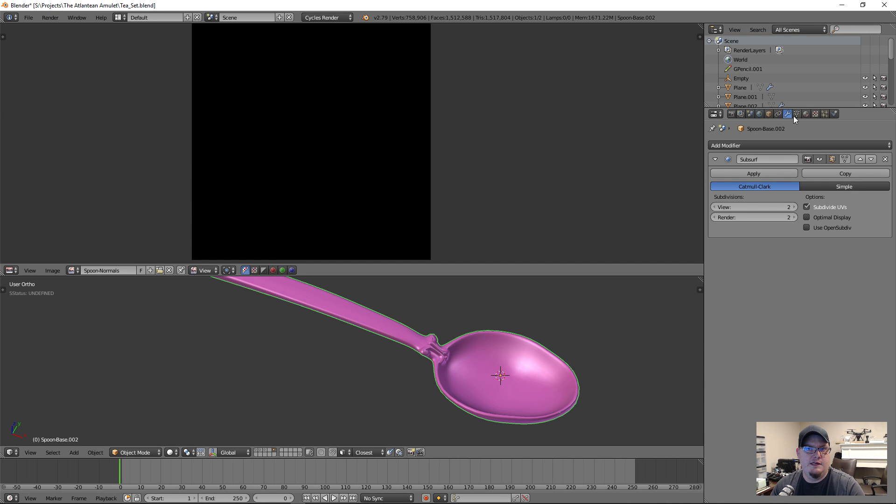
# - Set the bake type to Normal in the Cycles bake settings and leave the margin at 16 px
pyautogui.click(759, 114)
pyautogui.click(733, 114)
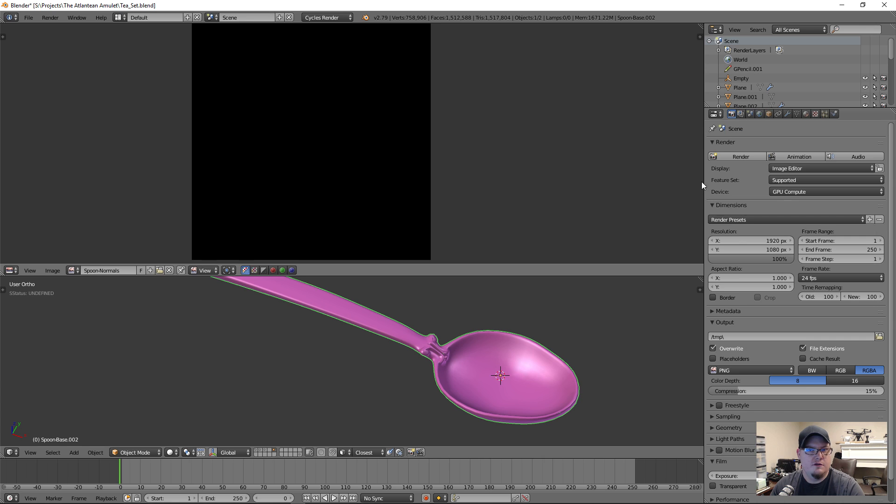
pyautogui.scroll(5, 473, 362)
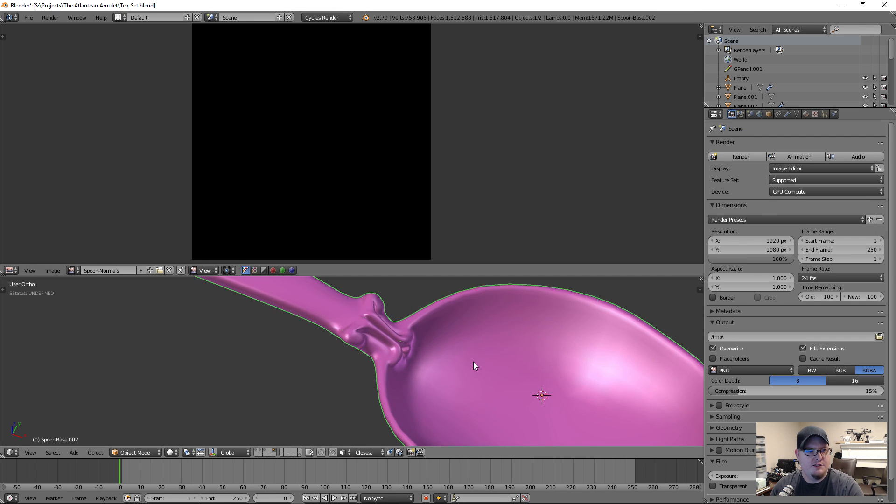
pyautogui.scroll(-5, 344, 352)
pyautogui.scroll(-2, 778, 382)
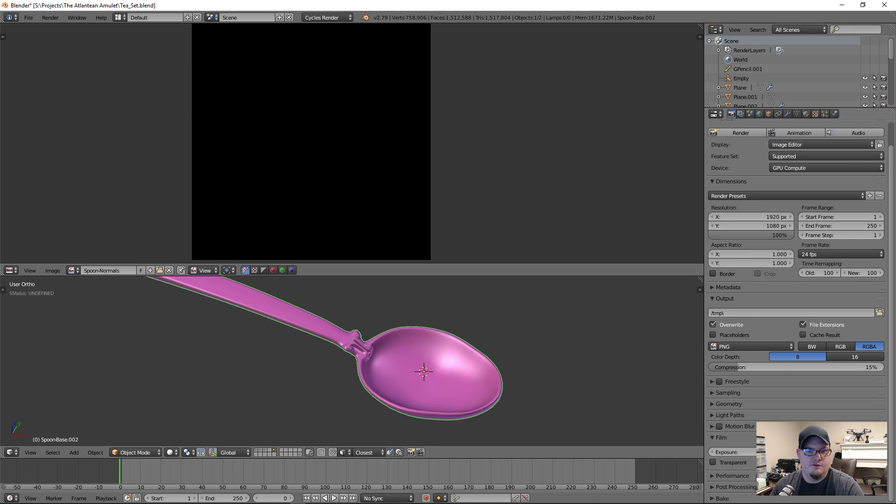
pyautogui.click(724, 499)
pyautogui.scroll(-5, 780, 367)
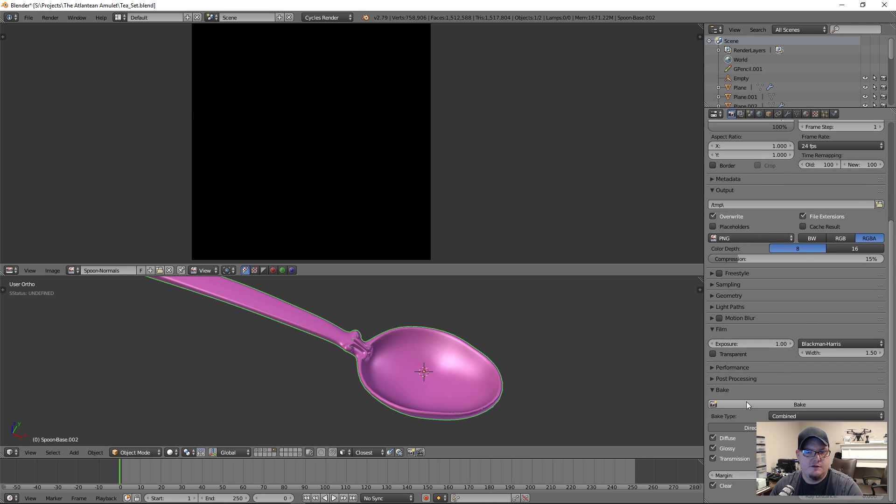
pyautogui.click(788, 417)
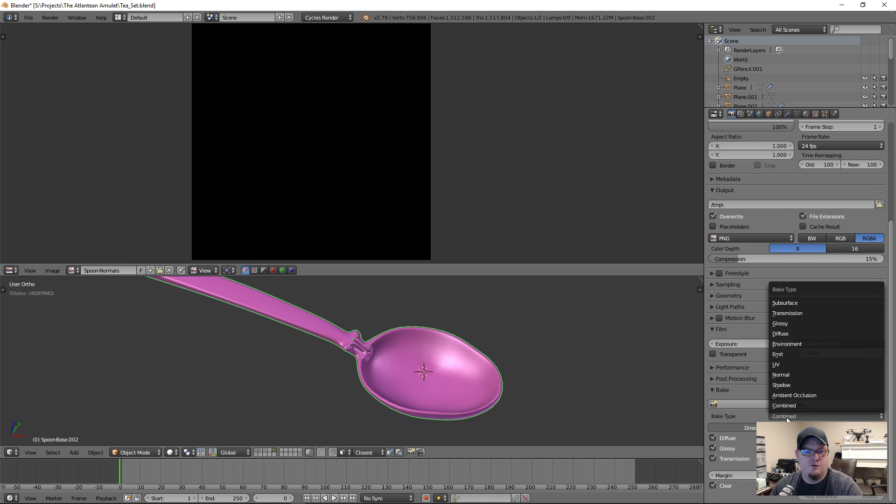
pyautogui.click(797, 377)
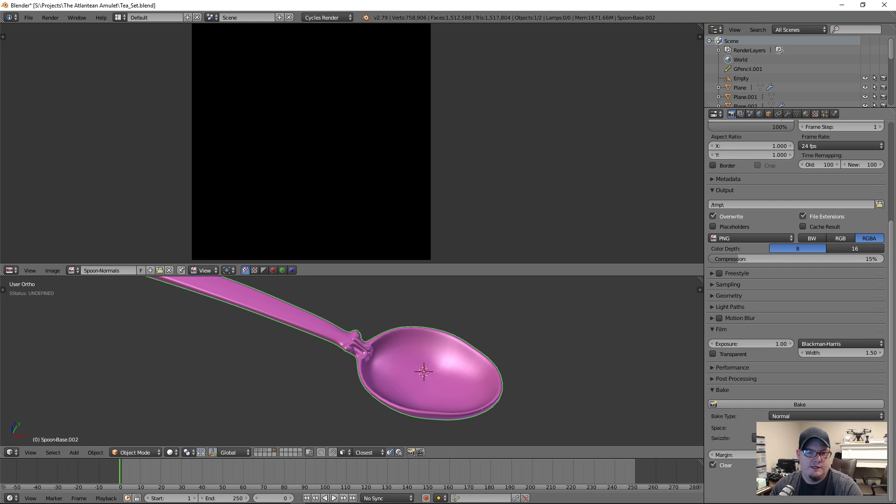
pyautogui.click(796, 455)
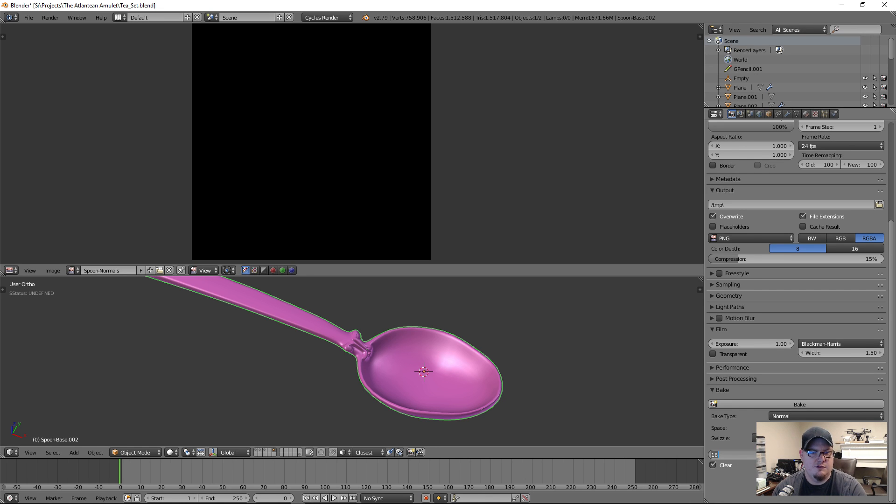
pyautogui.press('Return')
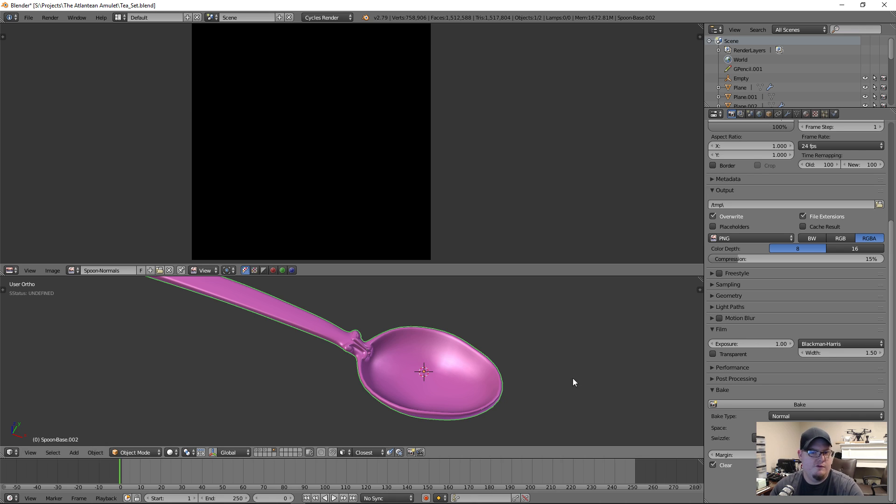
# - Select the sculpted spoon copy and add the base spoon to the selection as the active object
pyautogui.scroll(-2, 415, 347)
pyautogui.keyDown('shift'); pyautogui.moveTo(416, 347); pyautogui.dragTo(459, 368, button='middle'); pyautogui.keyUp('shift')
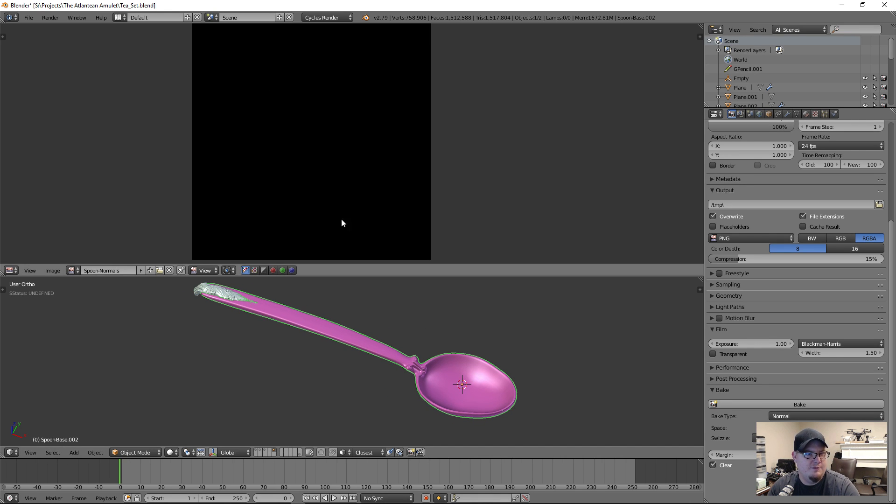
pyautogui.moveTo(404, 349); pyautogui.dragTo(452, 352, button='middle')
pyautogui.press('a')
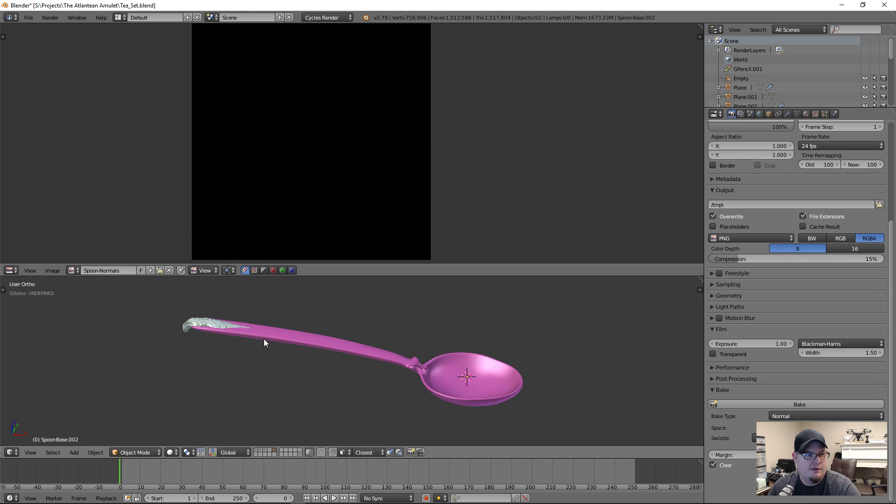
pyautogui.rightClick(191, 321)
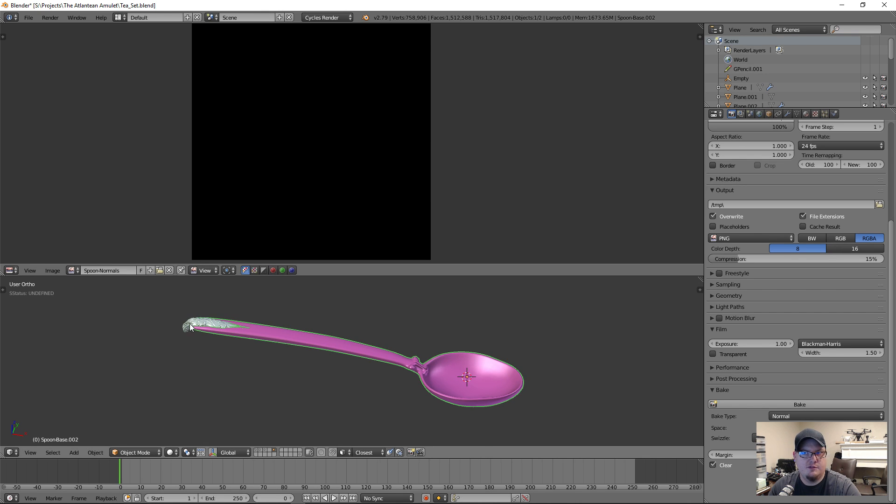
pyautogui.press('g')
pyautogui.rightClick(194, 338)
pyautogui.rightClick(195, 339)
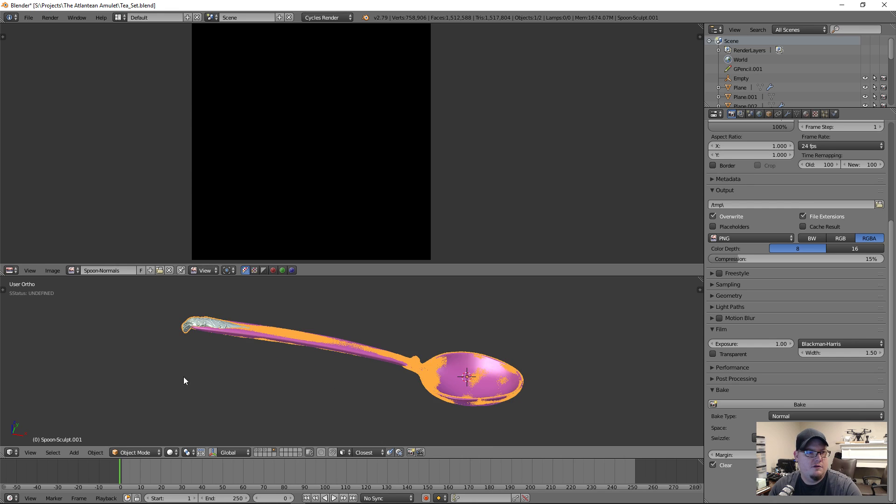
pyautogui.press('g')
pyautogui.rightClick(273, 388)
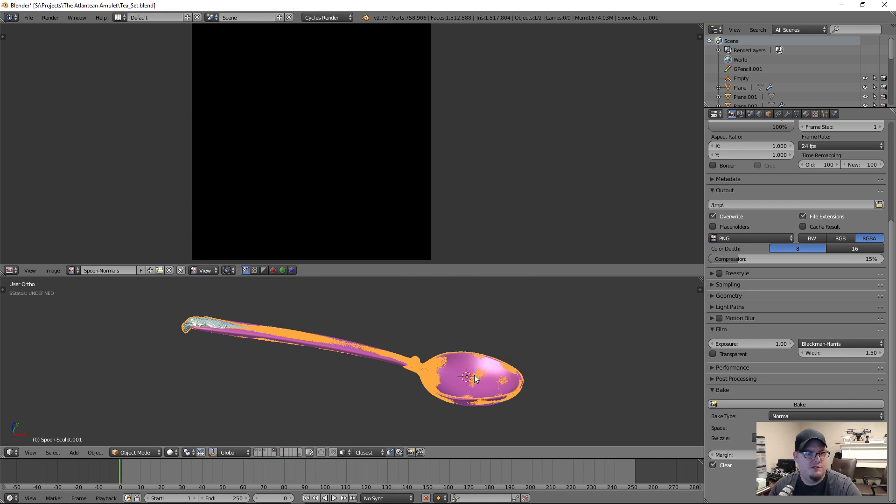
pyautogui.keyDown('shift'); pyautogui.rightClick(374, 368); pyautogui.keyUp('shift')
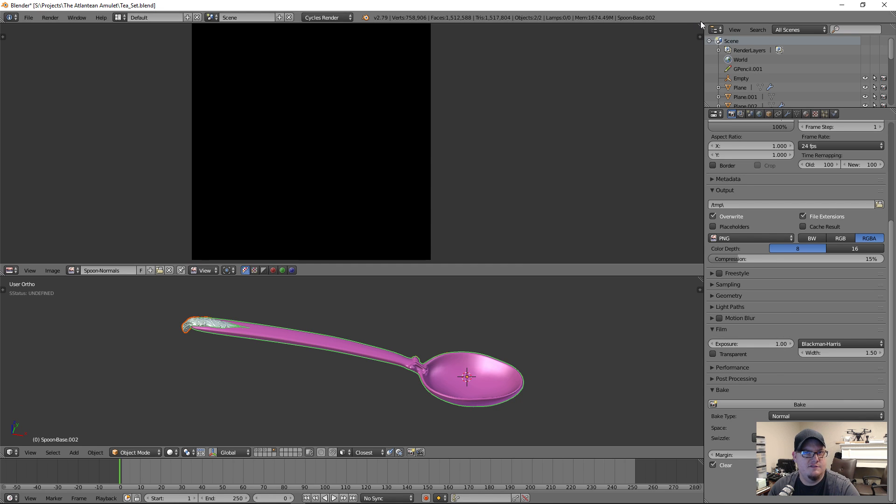
# - Split the image editor vertically and turn the new area into a Node Editor showing the Retopo material's shader nodes
pyautogui.moveTo(700, 36); pyautogui.dragTo(310, 38)
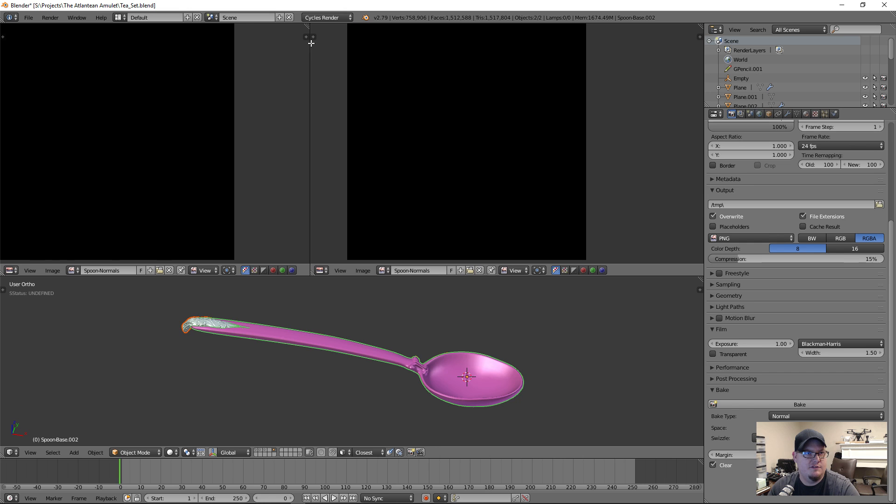
pyautogui.click(321, 271)
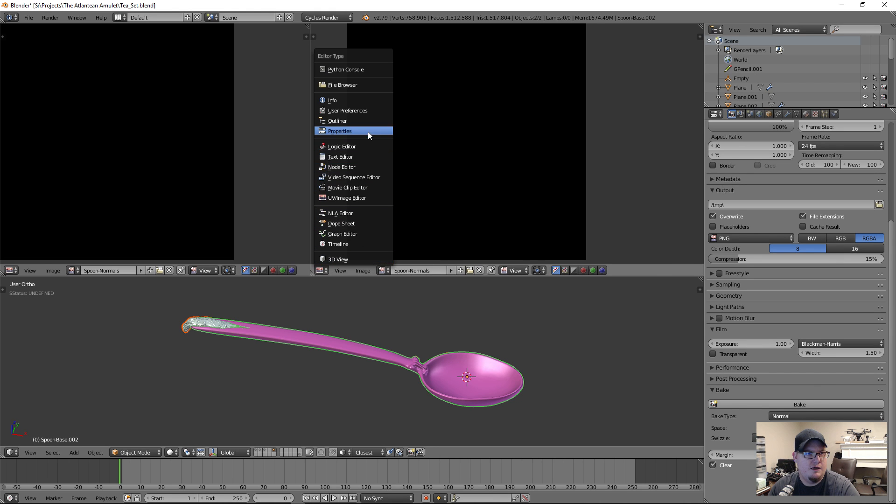
pyautogui.click(366, 166)
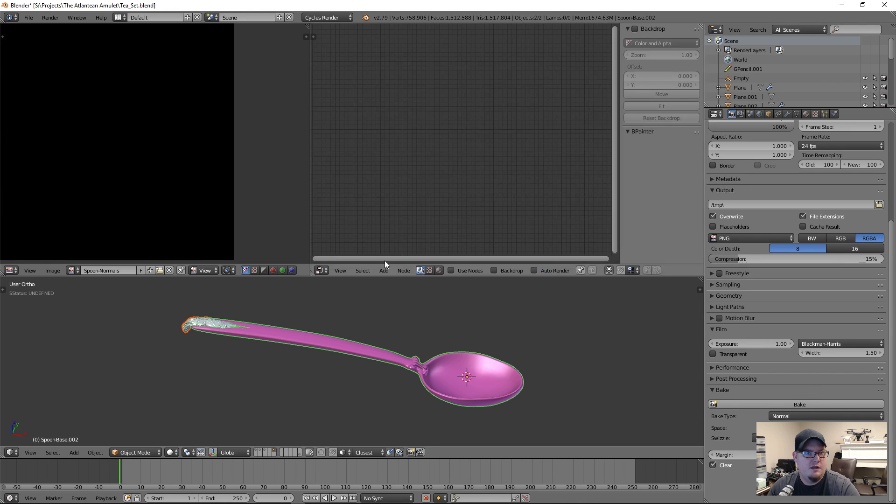
pyautogui.click(439, 271)
# - Add an Image Texture node in front of the Diffuse BSDF node, leaving it unconnected
pyautogui.hotkey('shift', 'a')
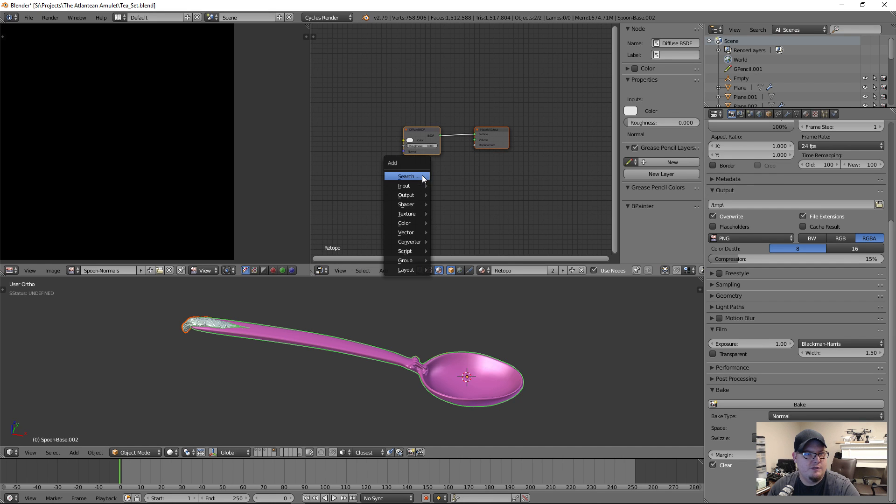
pyautogui.moveTo(418, 213)
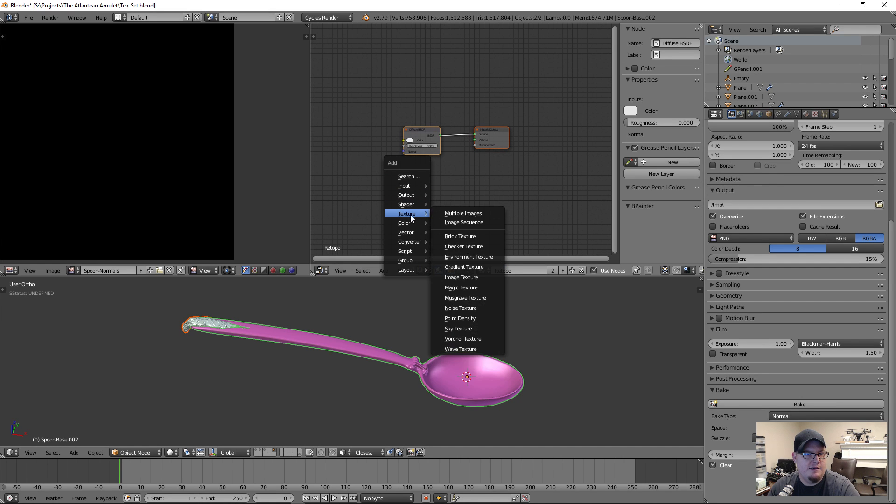
pyautogui.click(461, 277)
pyautogui.click(354, 148)
pyautogui.scroll(4, 354, 148)
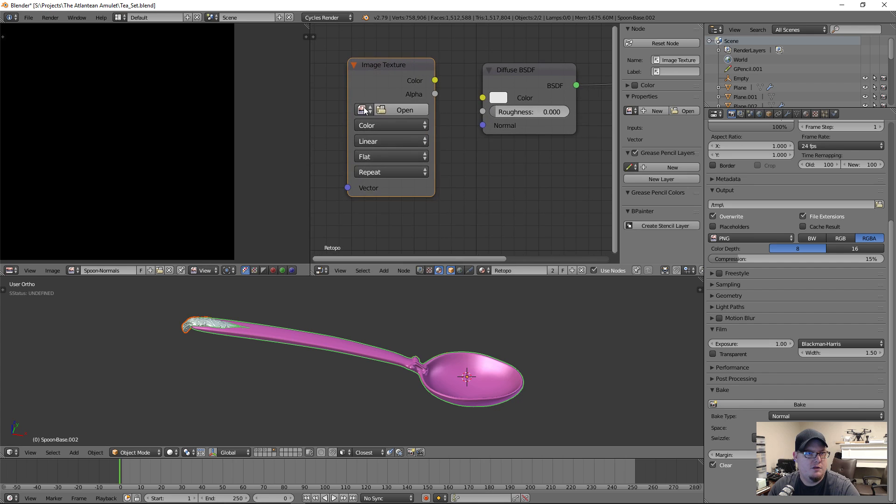
# - Assign the Spoon-Normals image to the Image Texture node and set its color space to Non-Color Data
pyautogui.click(363, 109)
pyautogui.click(405, 165)
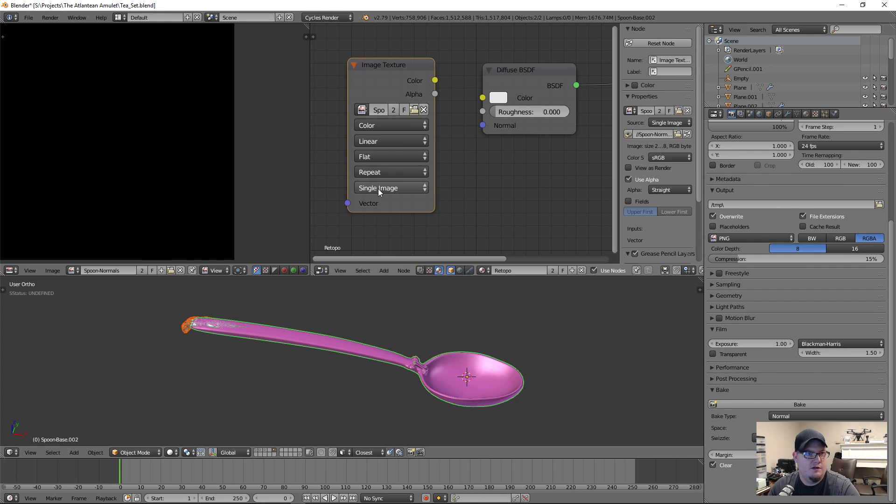
pyautogui.click(405, 125)
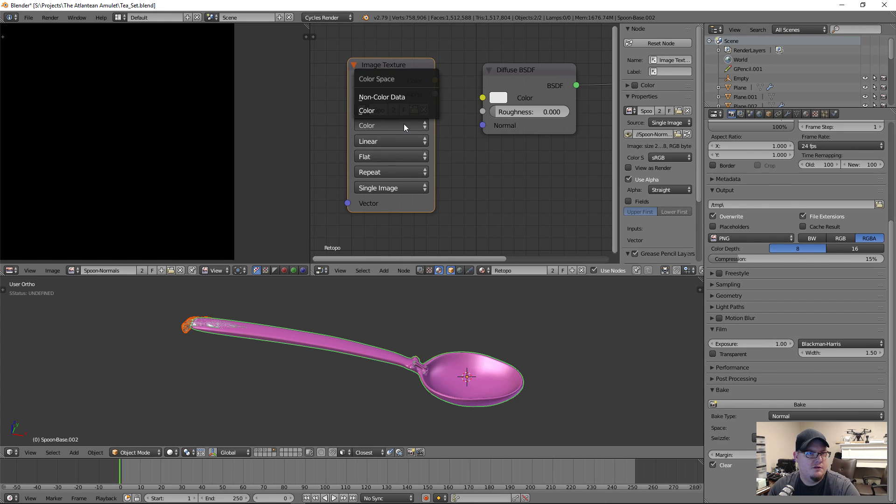
pyautogui.click(404, 97)
# - Move the Image Texture node slightly away from the Diffuse BSDF node and bake the normal map
pyautogui.moveTo(514, 196); pyautogui.dragTo(520, 229, button='middle')
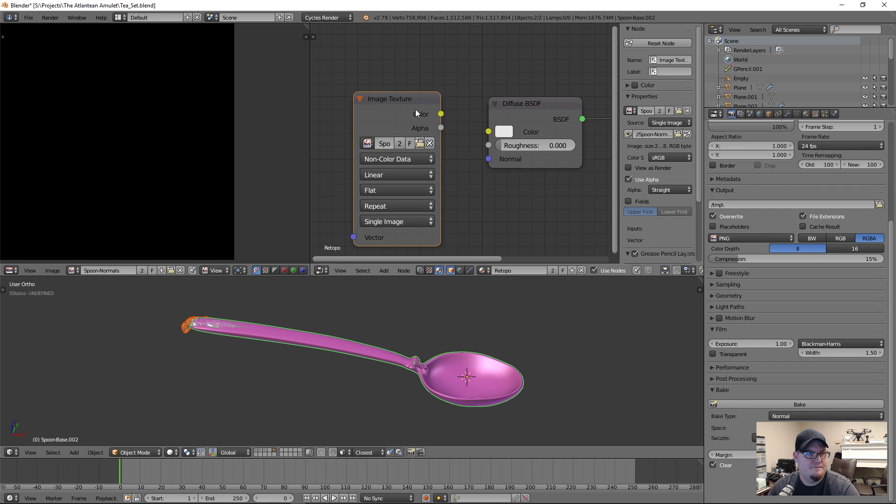
pyautogui.moveTo(408, 99); pyautogui.dragTo(400, 92)
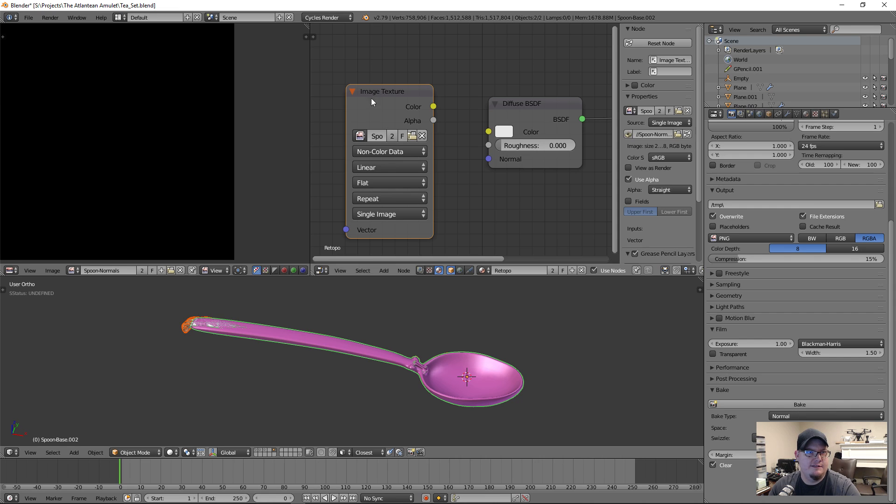
pyautogui.click(771, 404)
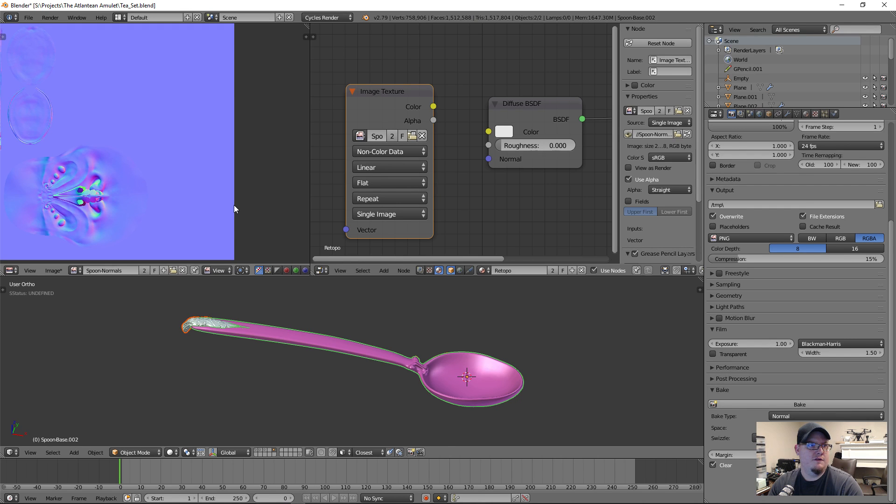
# - Maximize the image editor and examine the bowl and rim islands of the baked normal map up close
pyautogui.moveTo(159, 190); pyautogui.dragTo(266, 183, button='middle')
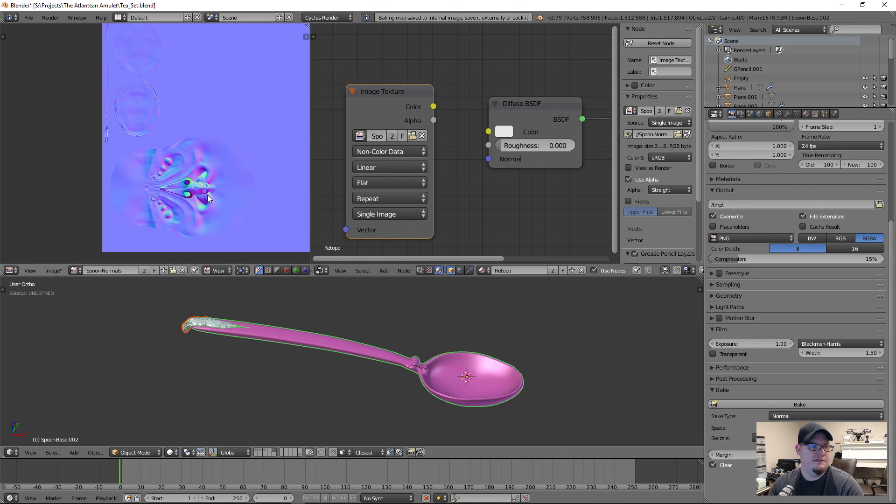
pyautogui.scroll(5, 207, 195)
pyautogui.scroll(-4, 208, 194)
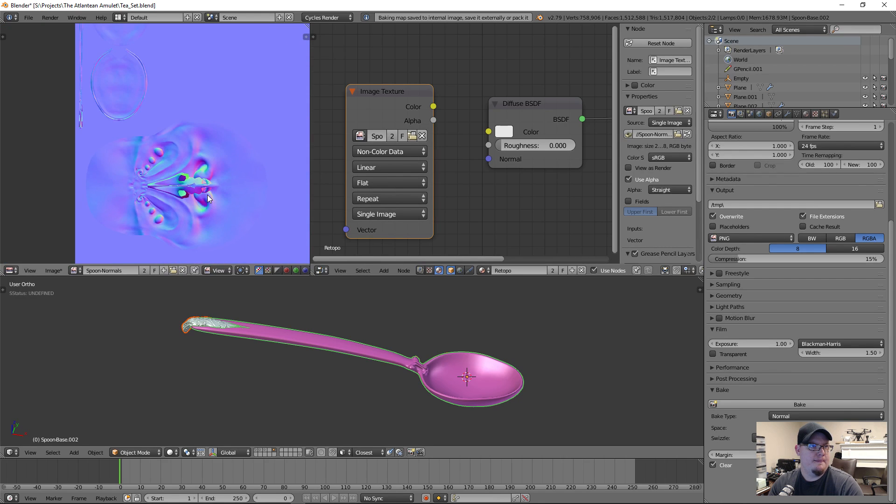
pyautogui.hotkey('ctrl', 'Up')
pyautogui.scroll(4, 534, 267)
pyautogui.scroll(-2, 421, 271)
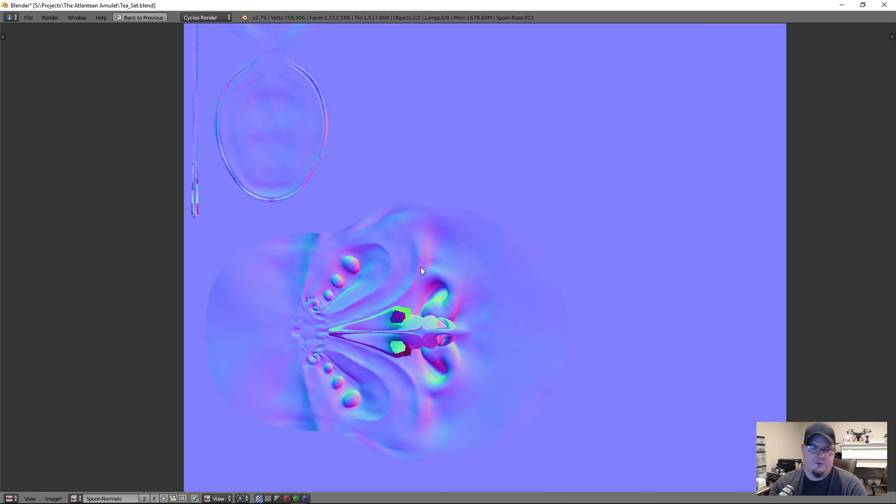
pyautogui.scroll(3, 421, 271)
pyautogui.scroll(-1, 335, 133)
pyautogui.moveTo(295, 124); pyautogui.dragTo(447, 347, button='middle')
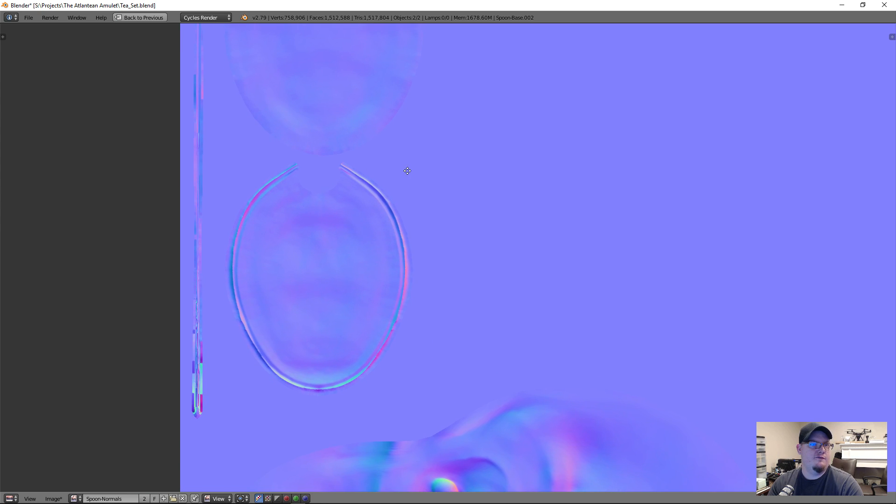
pyautogui.moveTo(408, 170); pyautogui.dragTo(444, 315, button='middle')
pyautogui.scroll(1, 444, 314)
pyautogui.moveTo(250, 93); pyautogui.dragTo(226, 192, button='middle')
pyautogui.moveTo(316, 359); pyautogui.dragTo(316, 143, button='middle')
pyautogui.moveTo(399, 357); pyautogui.dragTo(370, 246, button='middle')
pyautogui.moveTo(345, 166); pyautogui.dragTo(294, 355, button='middle')
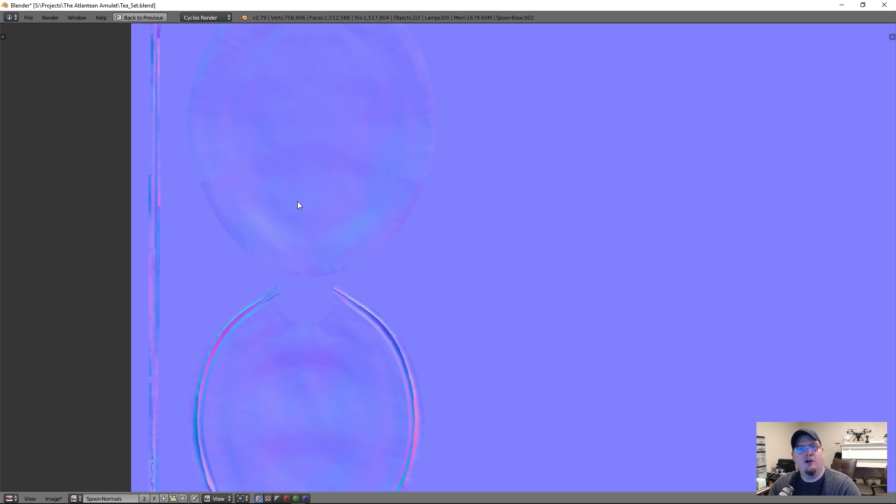
pyautogui.moveTo(336, 366); pyautogui.dragTo(388, 206, button='middle')
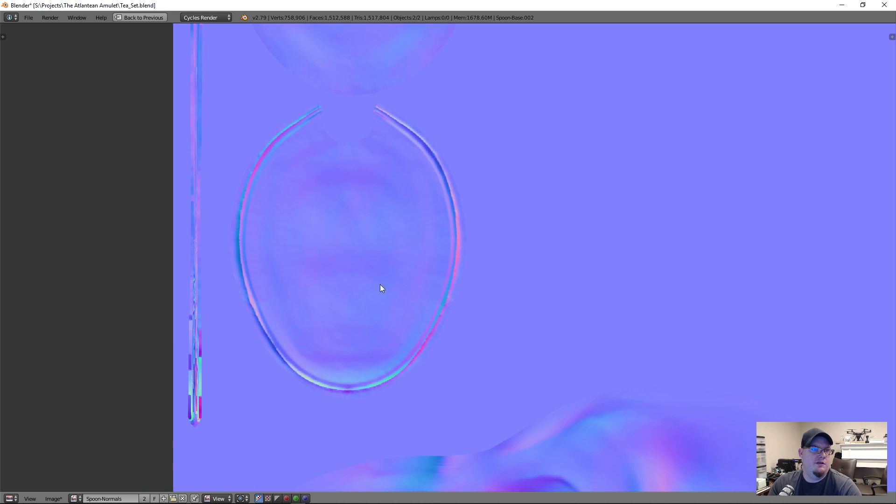
pyautogui.moveTo(513, 320)
pyautogui.mouseDown(button='middle')
pyautogui.moveTo(504, 280)
pyautogui.moveTo(411, 236)
pyautogui.mouseUp(button='middle')
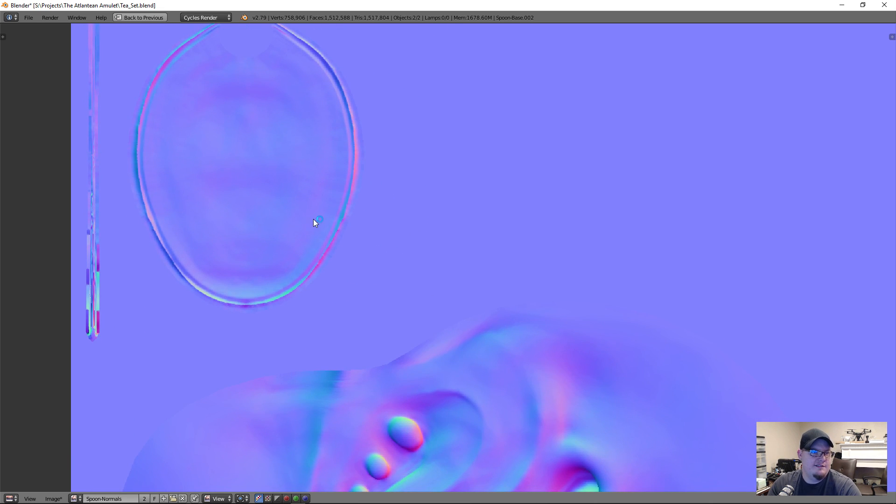
# - Examine the ornament island of the baked normal map around the scrolls and center leaf, and restore the split layout
pyautogui.moveTo(428, 304)
pyautogui.mouseDown(button='middle')
pyautogui.moveTo(458, 342)
pyautogui.moveTo(468, 241)
pyautogui.mouseUp(button='middle')
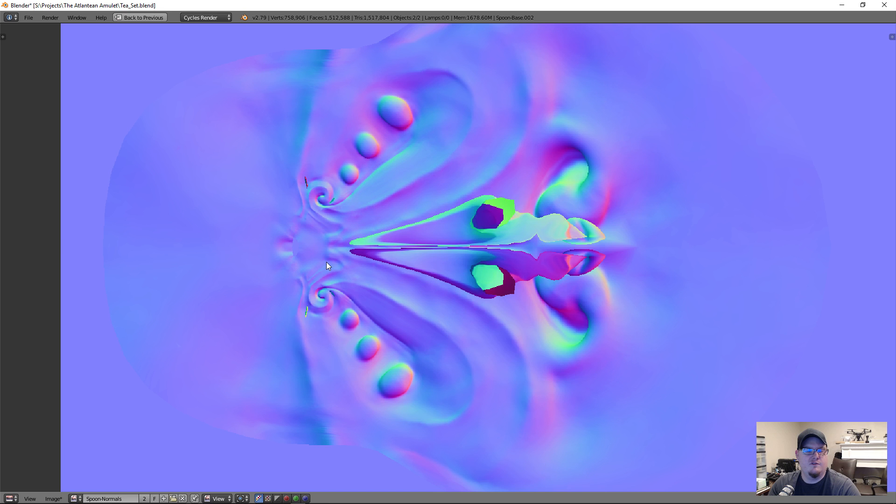
pyautogui.scroll(-6, 473, 281)
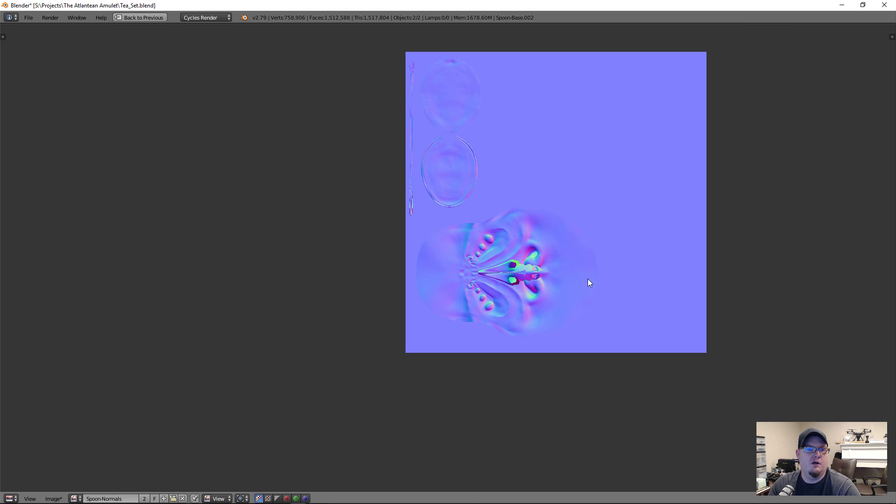
pyautogui.scroll(6, 498, 304)
pyautogui.moveTo(337, 342); pyautogui.dragTo(547, 204, button='middle')
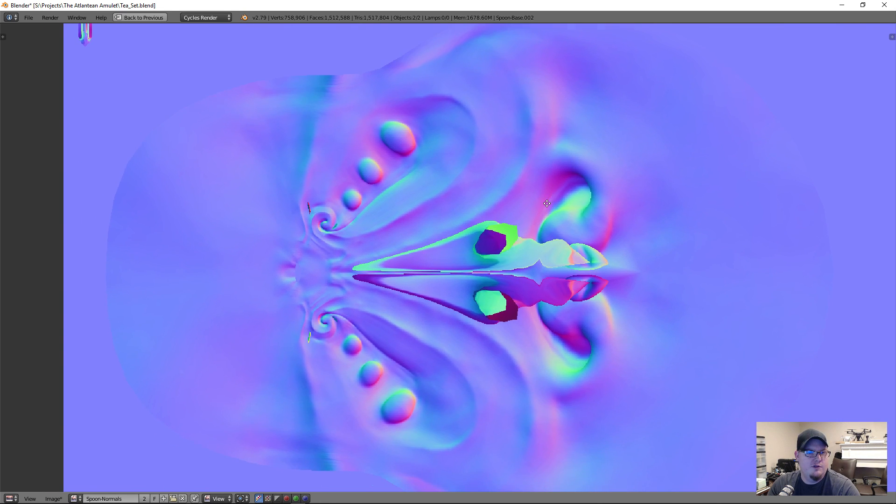
pyautogui.scroll(1, 428, 281)
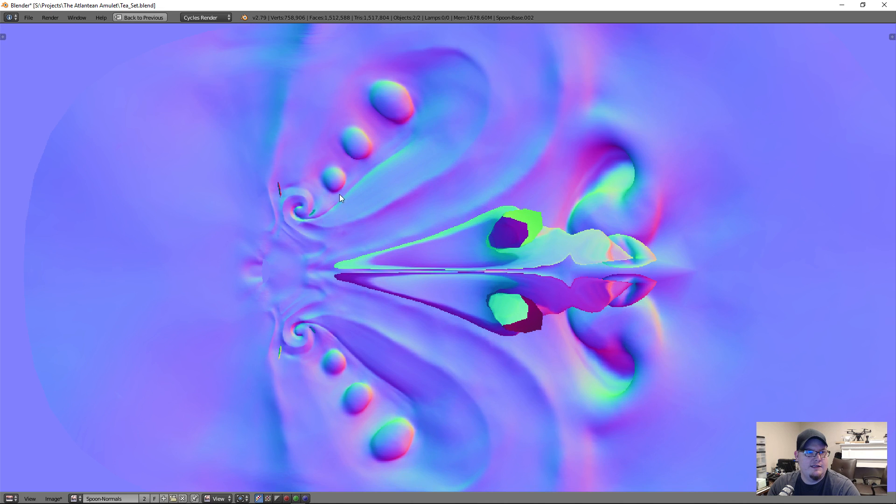
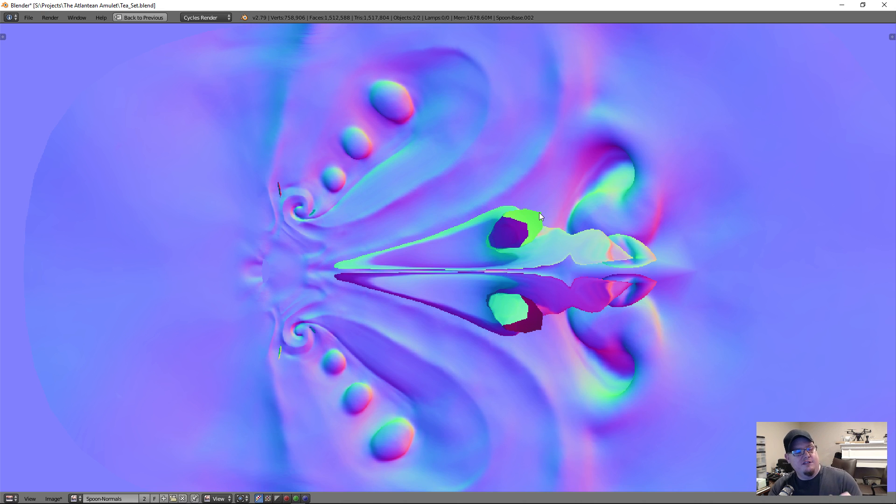
pyautogui.hotkey('shift', 'space')
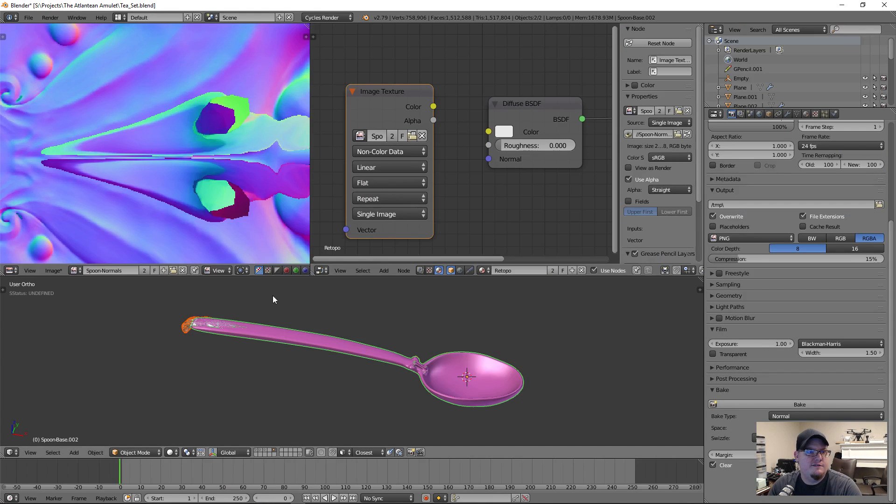
pyautogui.scroll(4, 439, 379)
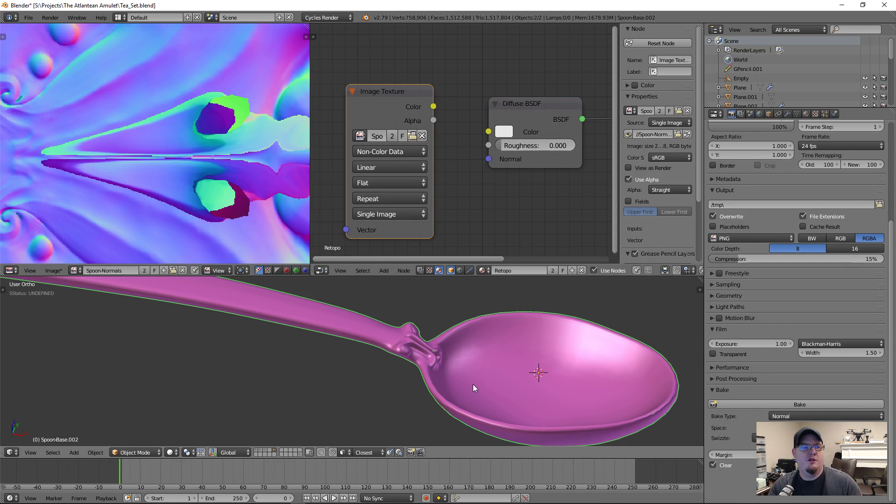
pyautogui.moveTo(472, 385); pyautogui.dragTo(449, 393, button='middle')
pyautogui.scroll(-1, 446, 394)
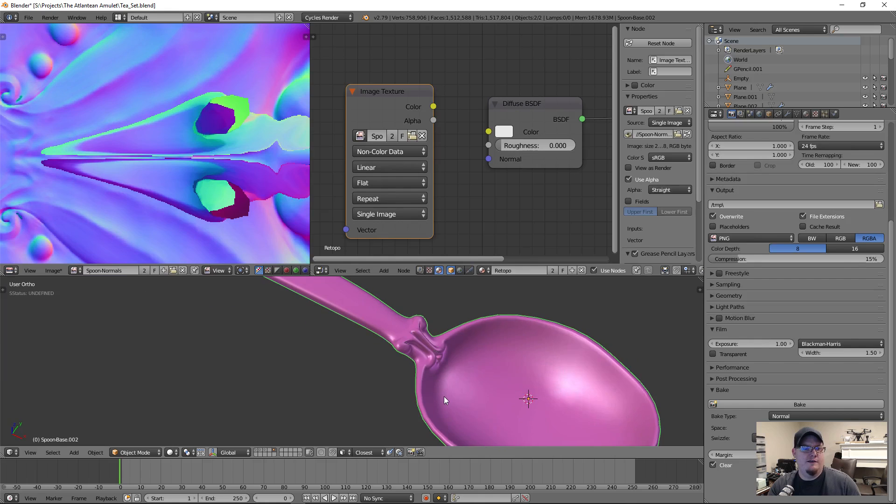
pyautogui.scroll(-1, 417, 362)
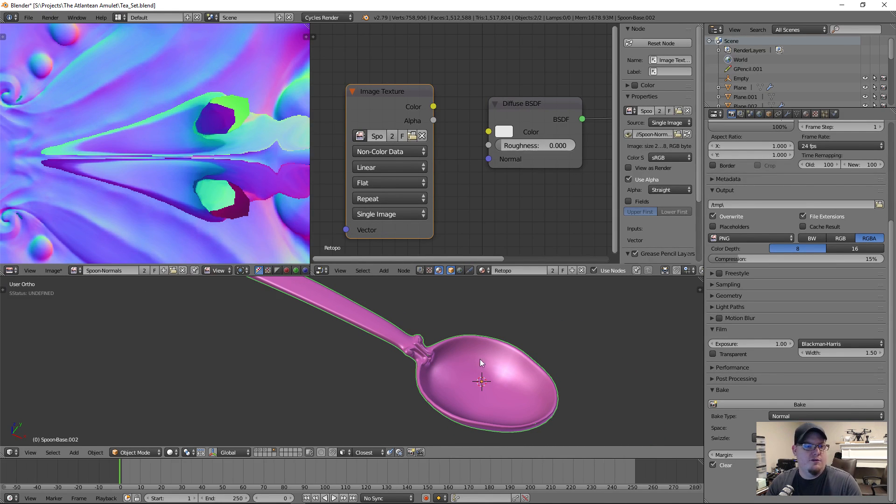
pyautogui.moveTo(480, 359); pyautogui.dragTo(500, 352, button='middle')
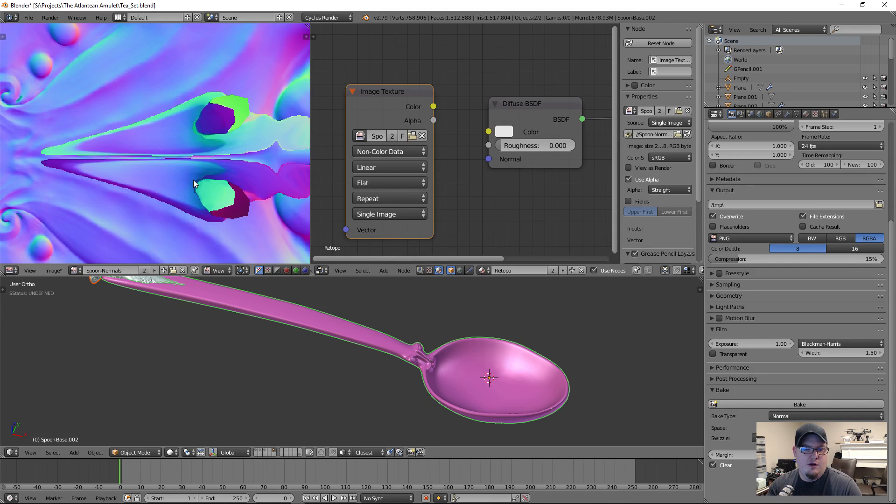
# - Display the face normals of the base spoon in Edit Mode and inspect them around the joint between handle and bowl
pyautogui.press('n')
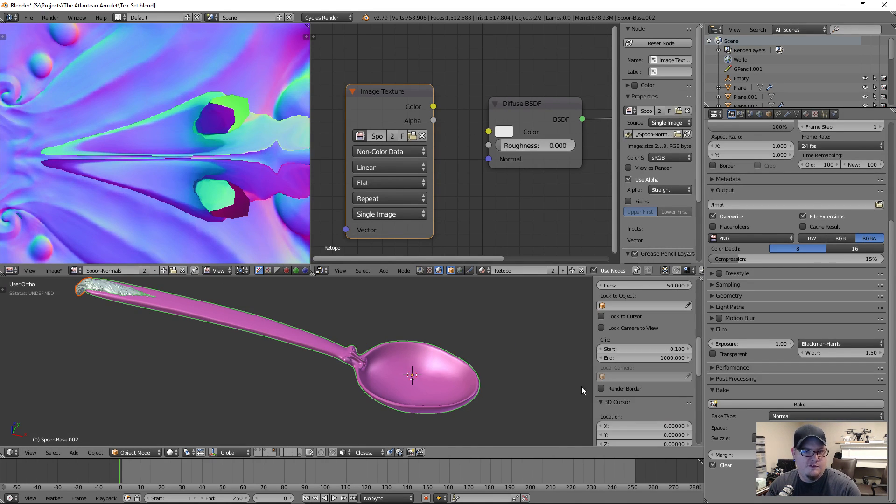
pyautogui.scroll(-8, 626, 386)
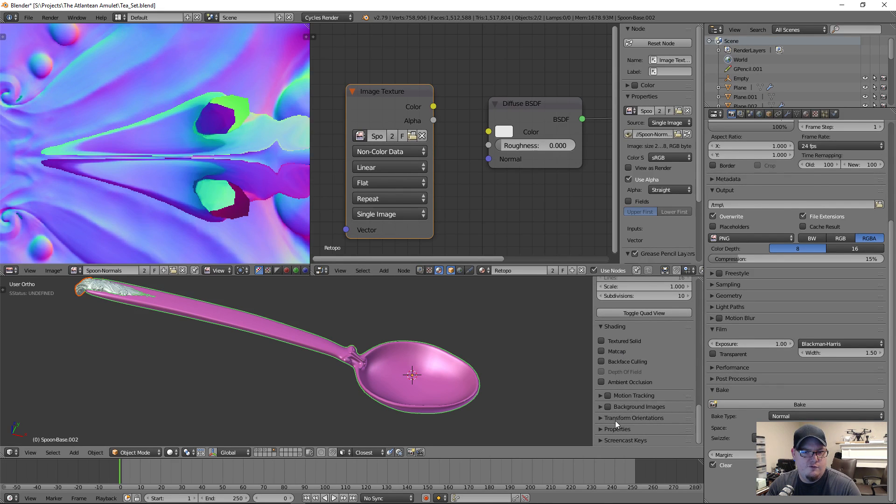
pyautogui.press('Tab')
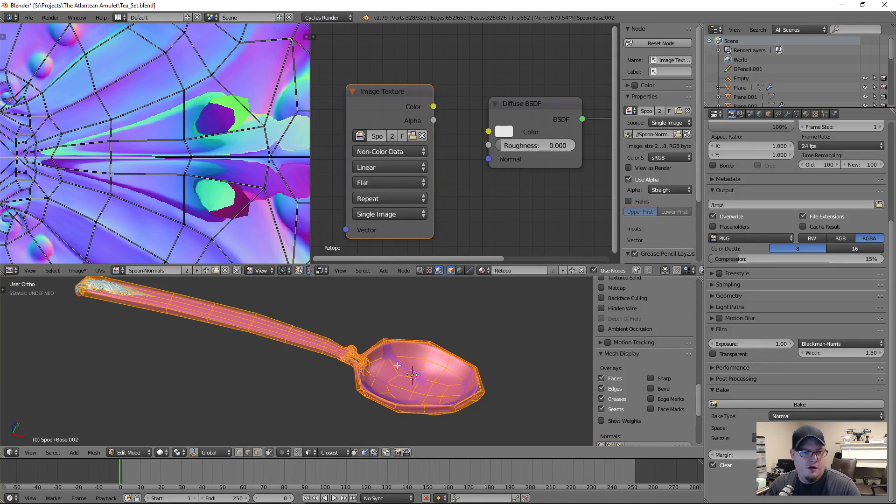
pyautogui.scroll(-4, 612, 364)
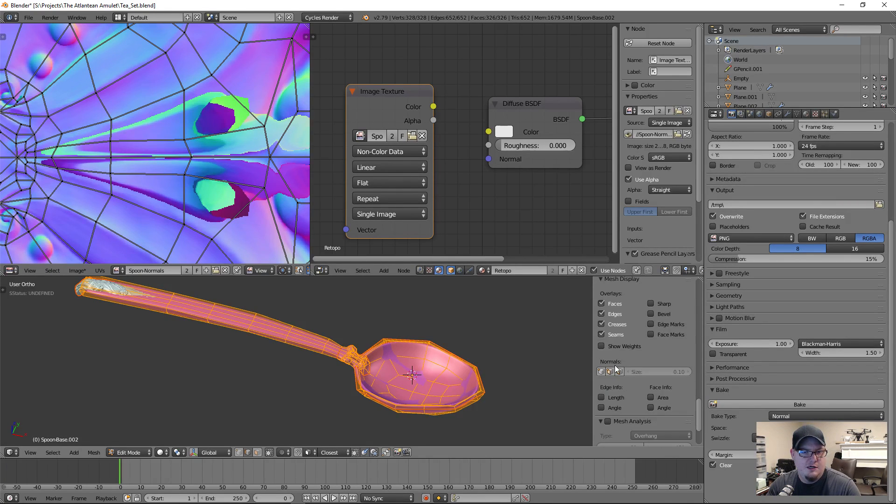
pyautogui.click(620, 372)
pyautogui.click(612, 372)
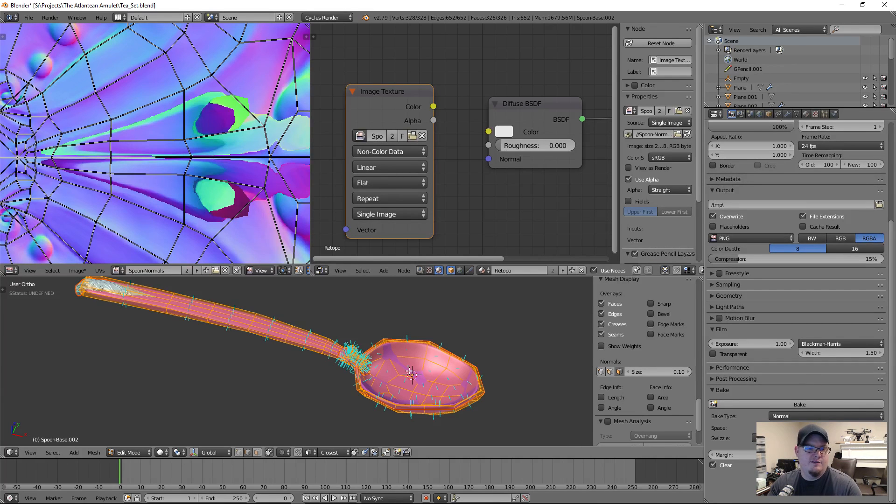
pyautogui.scroll(8, 410, 373)
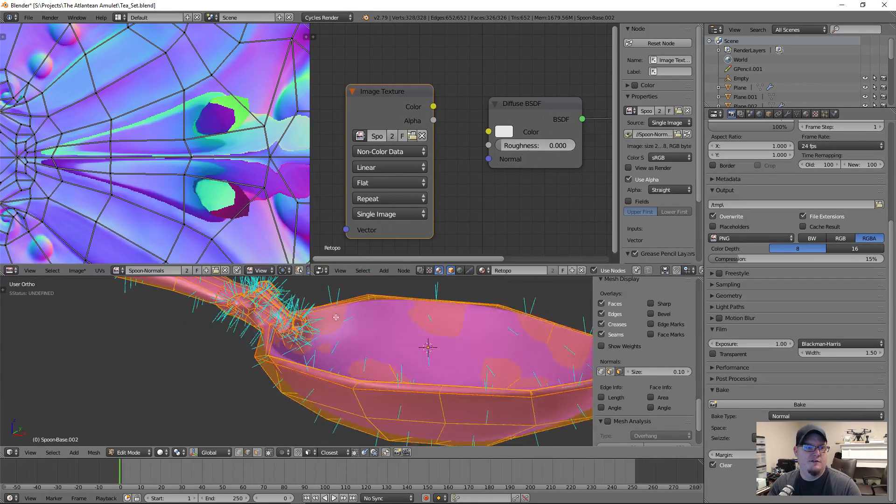
pyautogui.keyDown('shift'); pyautogui.moveTo(336, 318); pyautogui.dragTo(384, 341, button='middle'); pyautogui.keyUp('shift')
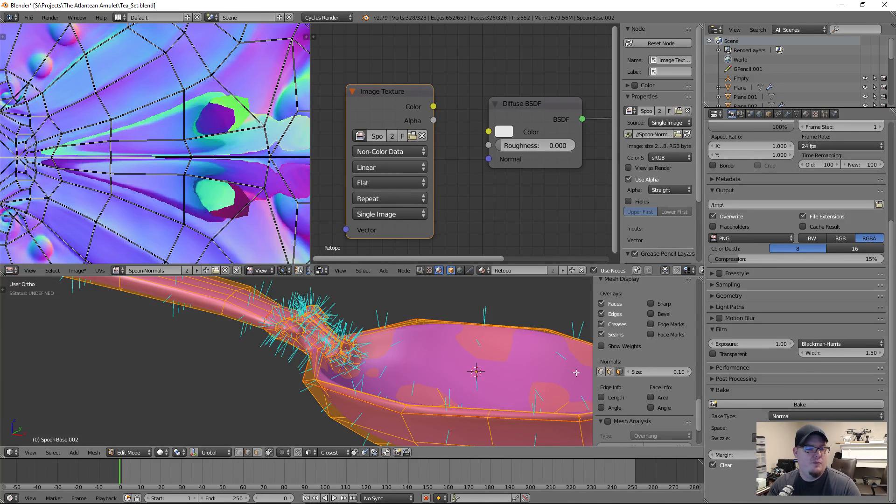
# - Set the face normals display size to 0.01 and inspect the normals in the grooves of the joint between handle and bowl
pyautogui.scroll(5, 576, 372)
pyautogui.keyDown('shift'); pyautogui.moveTo(576, 373); pyautogui.dragTo(626, 383, button='middle'); pyautogui.keyUp('shift')
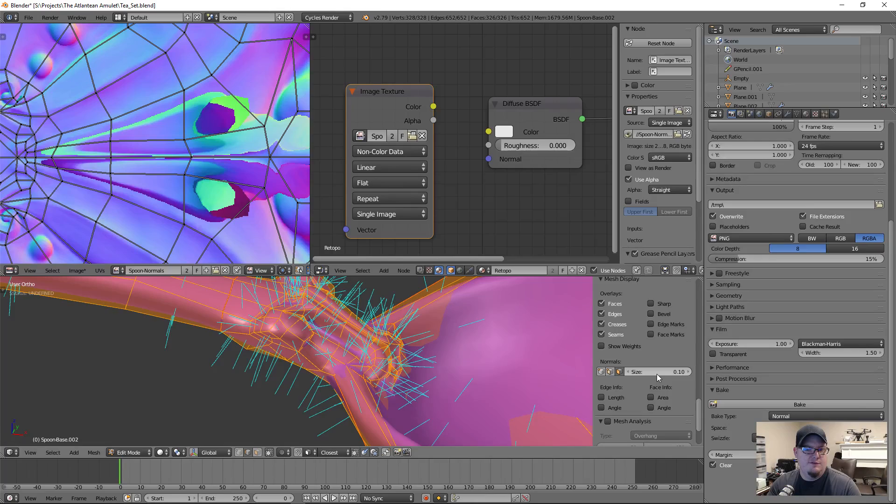
pyautogui.moveTo(312, 354); pyautogui.dragTo(332, 369, button='middle')
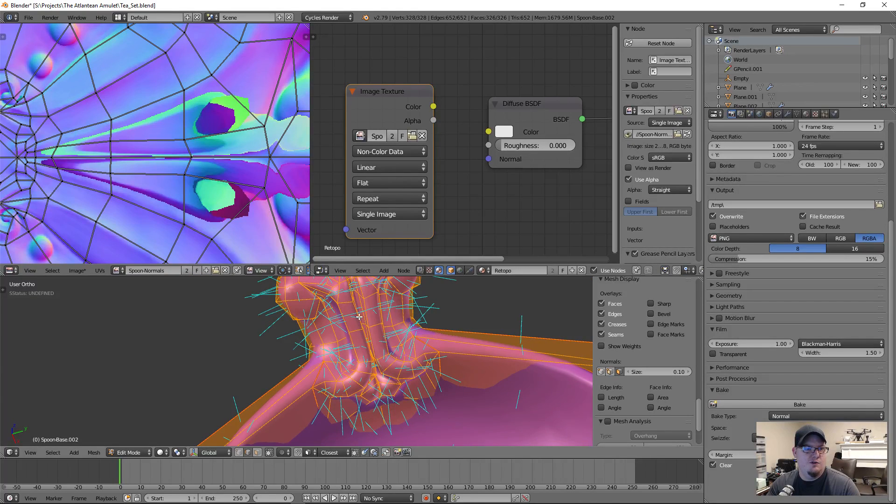
pyautogui.scroll(3, 359, 317)
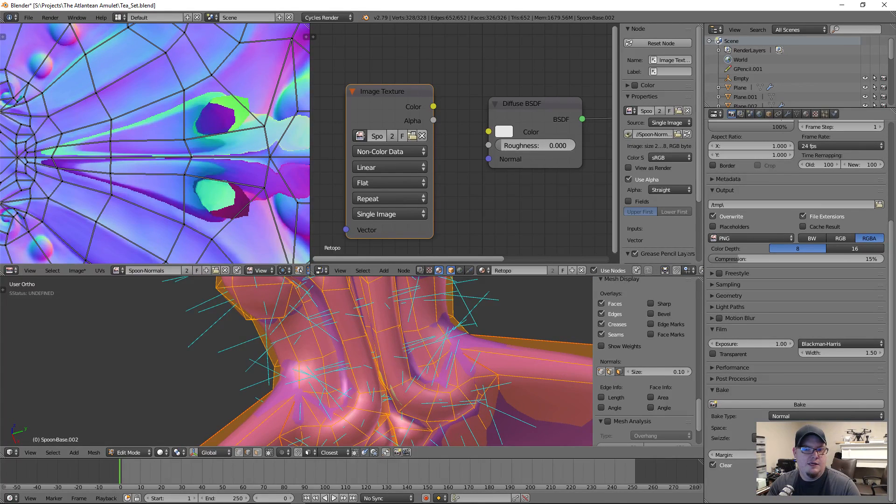
pyautogui.click(658, 371)
pyautogui.write('0.01')
pyautogui.press('Return')
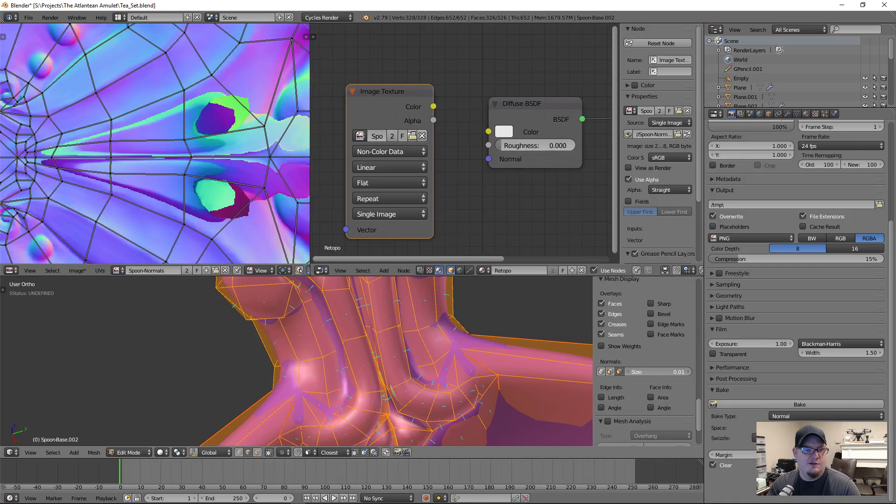
pyautogui.moveTo(435, 372); pyautogui.dragTo(417, 383, button='middle')
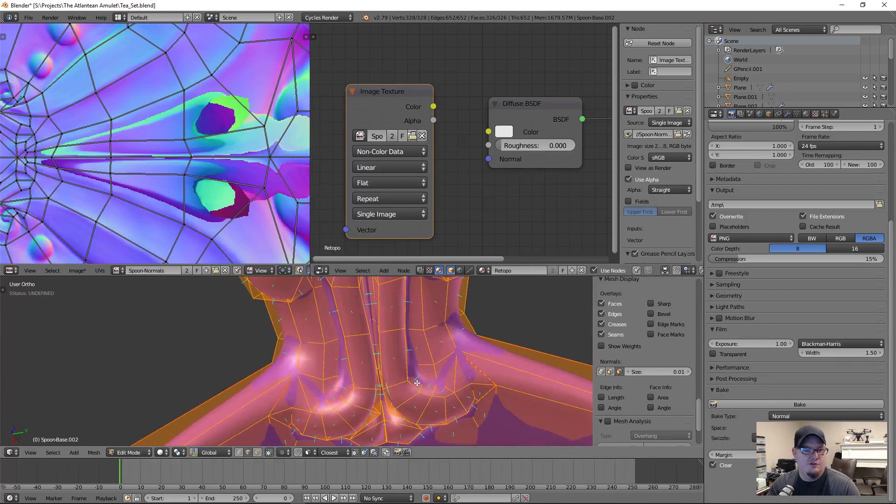
pyautogui.scroll(5, 417, 383)
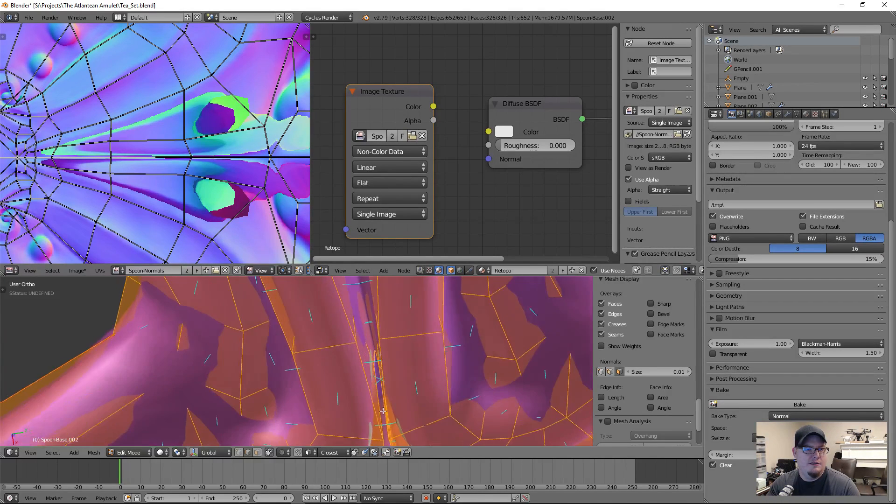
pyautogui.scroll(-4, 362, 291)
pyautogui.moveTo(363, 292); pyautogui.dragTo(380, 381, button='middle')
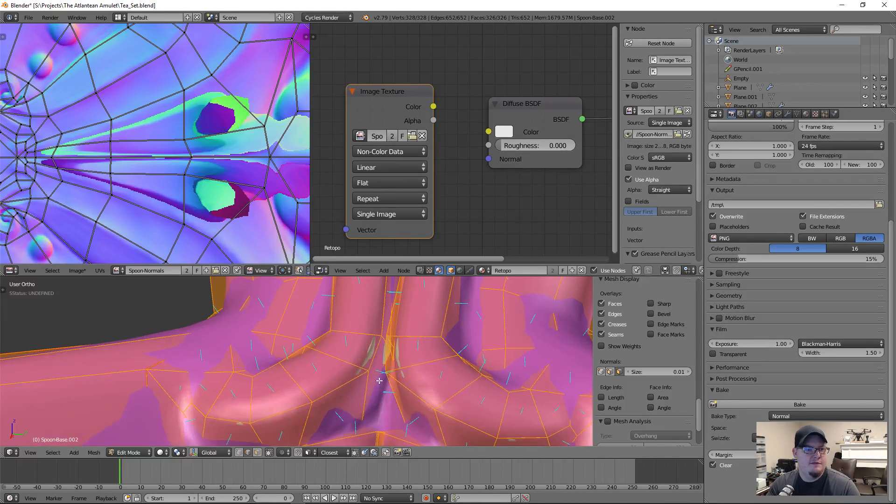
# - Try a normals display size of 0.25, set it to 0.03, and turn off the face normals display
pyautogui.click(650, 371)
pyautogui.write('0.25')
pyautogui.press('Return')
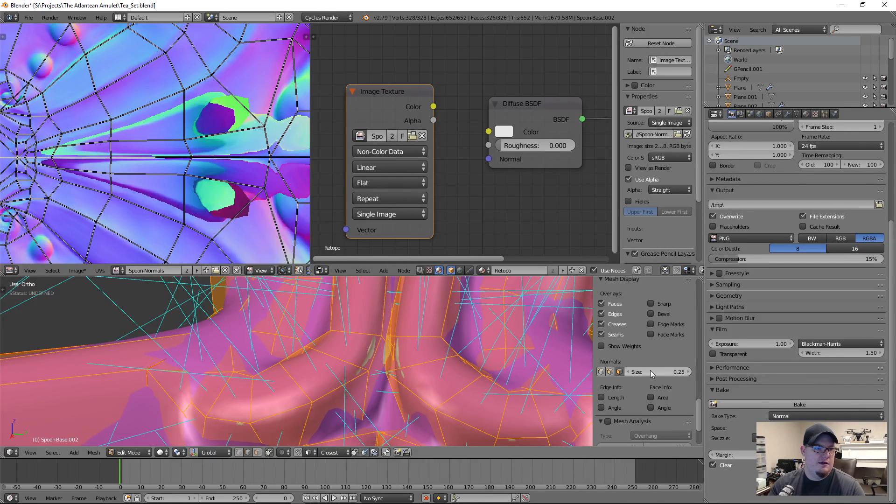
pyautogui.click(651, 371)
pyautogui.write('0.03')
pyautogui.press('Return')
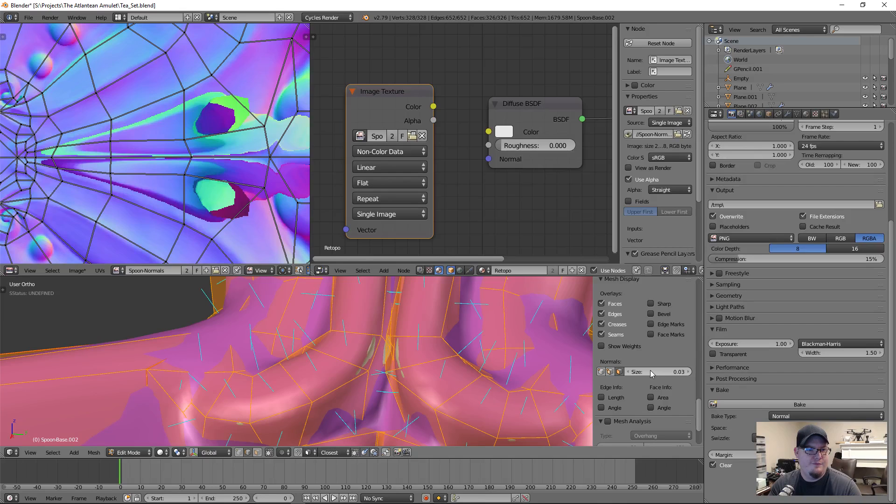
pyautogui.click(652, 372)
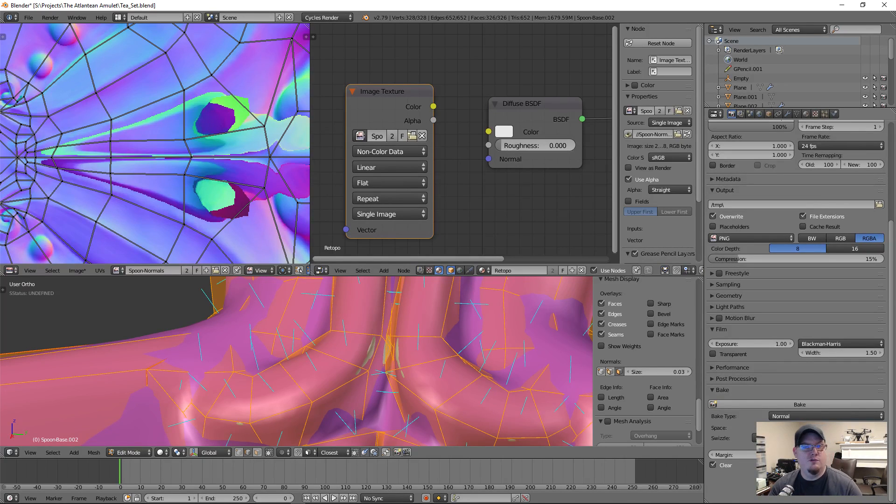
pyautogui.scroll(-3, 430, 365)
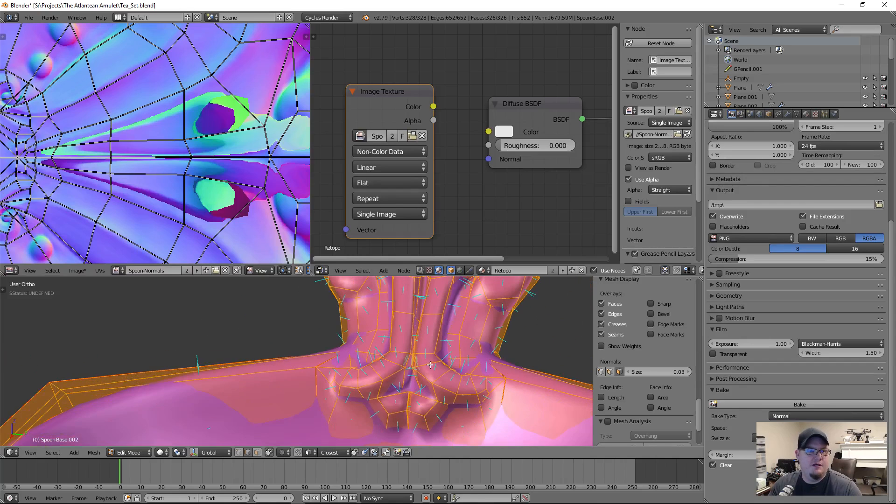
pyautogui.click(620, 372)
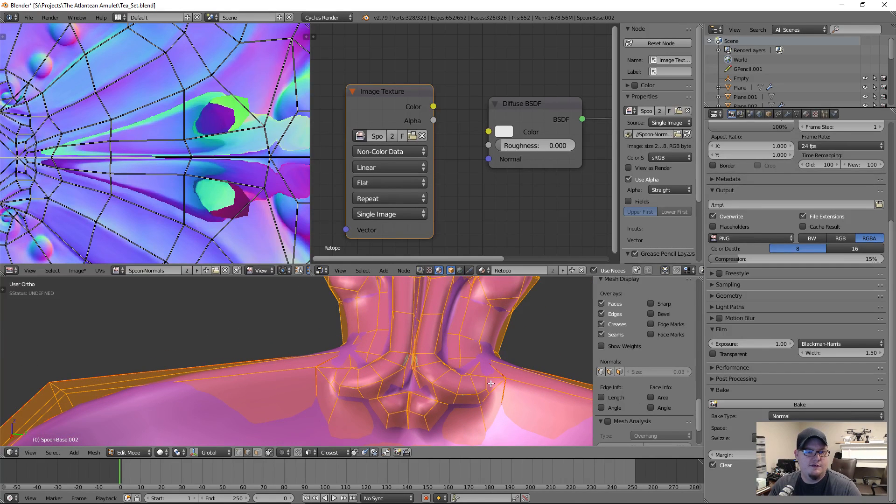
# - Return to Object Mode, select the sculpted spoon with the base spoon active, nudge the Image Texture node up, and bake the normal map
pyautogui.scroll(-5, 476, 379)
pyautogui.press('Tab')
pyautogui.moveTo(419, 367); pyautogui.dragTo(401, 356, button='middle')
pyautogui.press('a')
pyautogui.rightClick(236, 293)
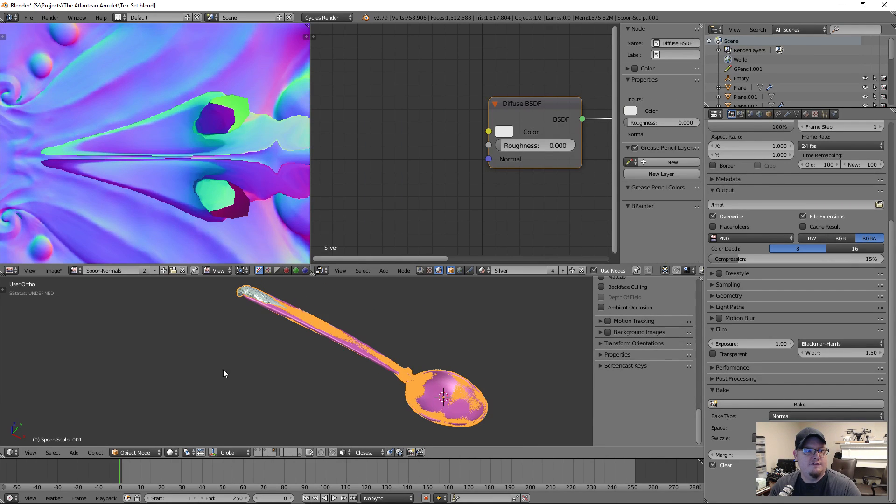
pyautogui.keyDown('shift'); pyautogui.rightClick(435, 409); pyautogui.keyUp('shift')
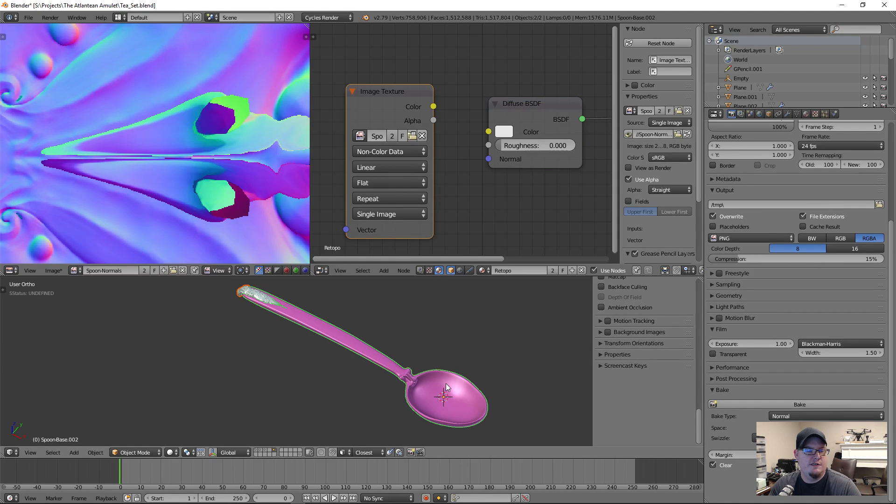
pyautogui.moveTo(391, 95); pyautogui.dragTo(393, 85)
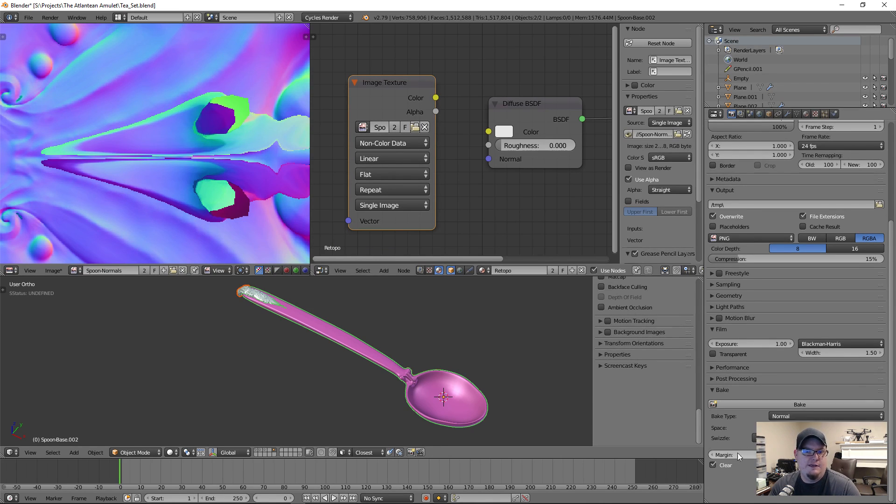
pyautogui.click(751, 405)
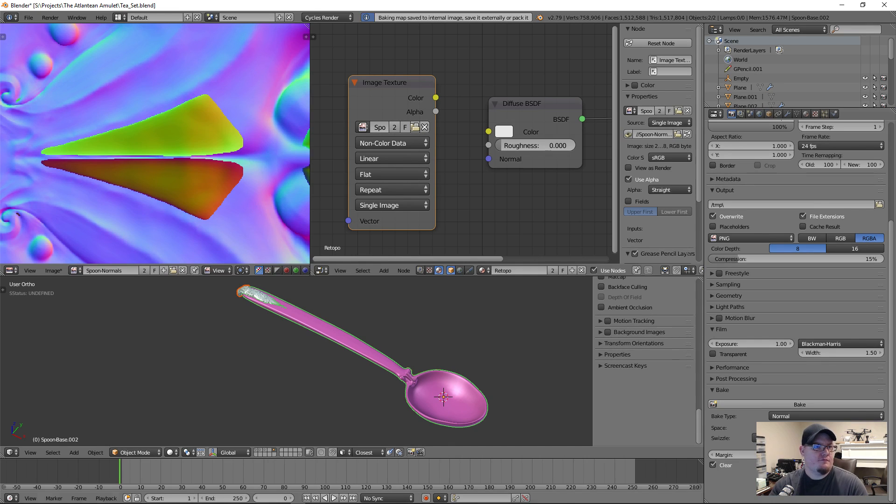
# - Examine the center leaf and scrolls of the newly baked ornament island in the maximized image editor and restore the split layout
pyautogui.scroll(-4, 193, 182)
pyautogui.moveTo(203, 200); pyautogui.dragTo(215, 232, button='middle')
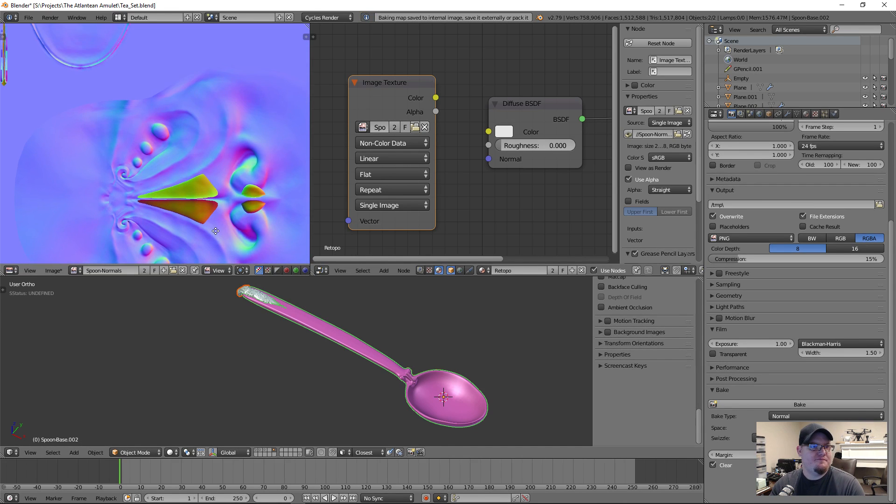
pyautogui.scroll(-2, 218, 213)
pyautogui.scroll(5, 218, 212)
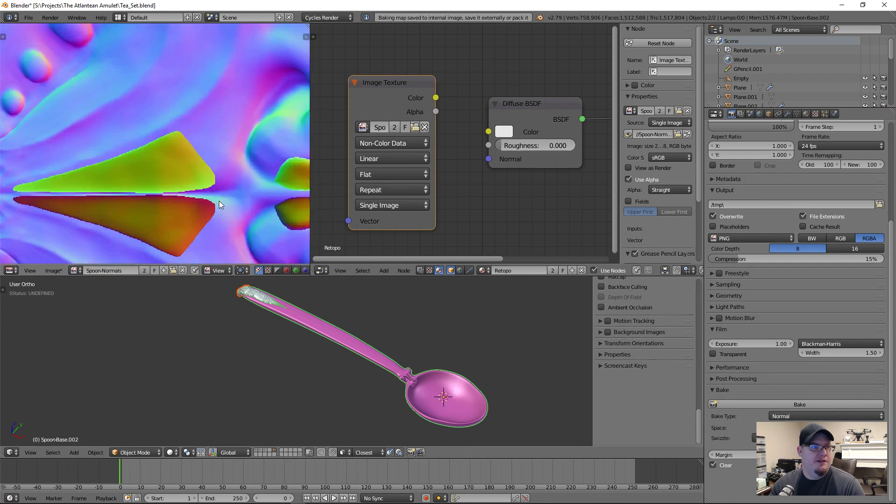
pyautogui.scroll(-2, 220, 205)
pyautogui.hotkey('ctrl', 'space')
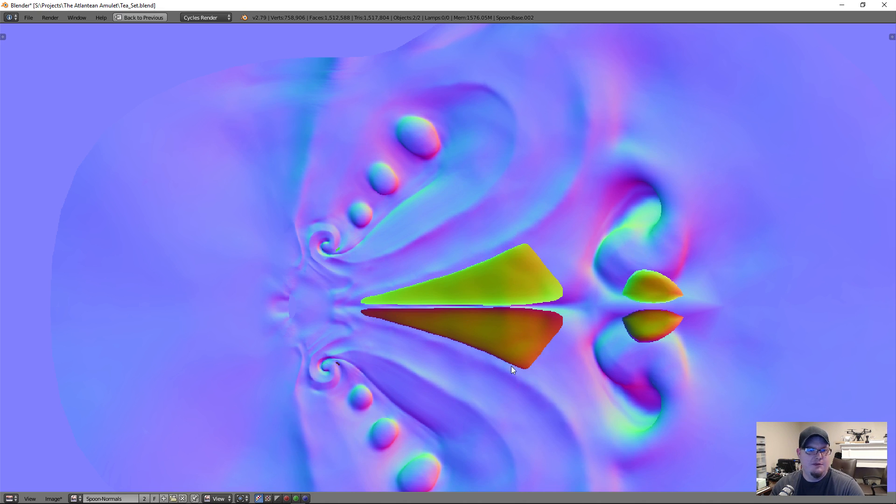
pyautogui.moveTo(511, 366); pyautogui.dragTo(453, 284, button='middle')
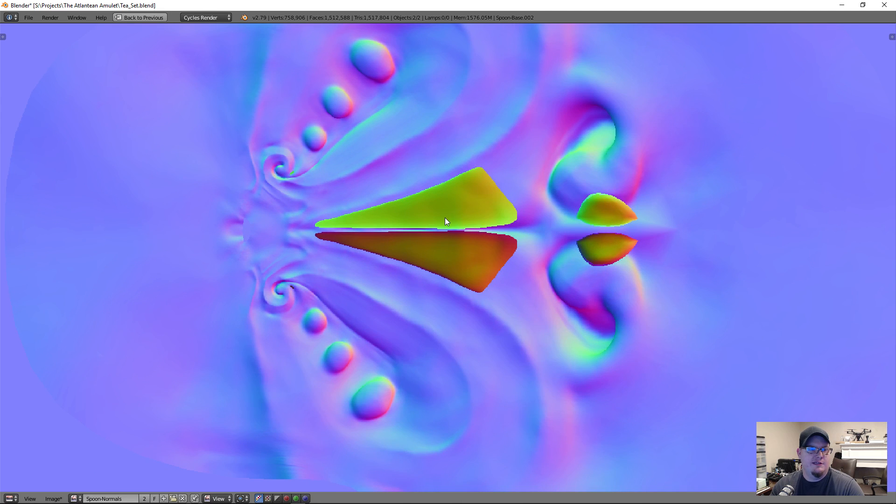
pyautogui.hotkey('ctrl', 'space')
pyautogui.moveTo(139, 153); pyautogui.dragTo(184, 185, button='middle')
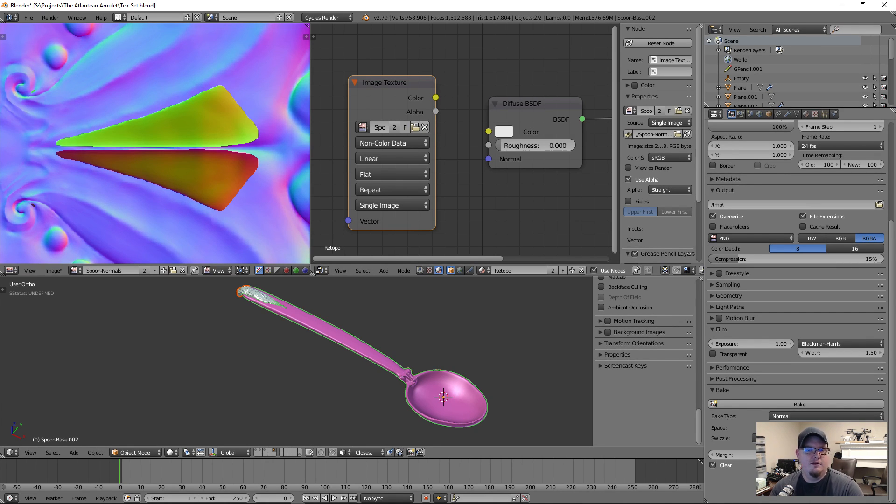
# - Rebake the normal map and look over the center leaf of the ornament island
pyautogui.click(772, 404)
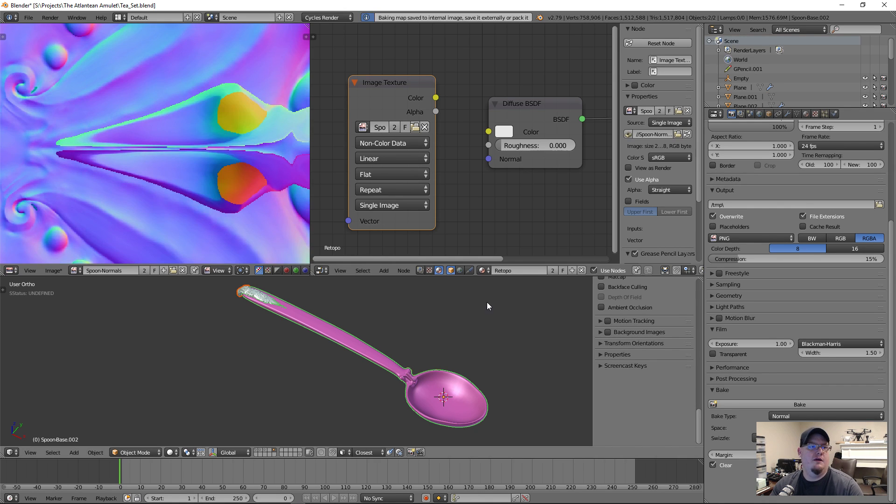
pyautogui.scroll(-4, 164, 179)
pyautogui.moveTo(164, 179); pyautogui.dragTo(196, 183, button='middle')
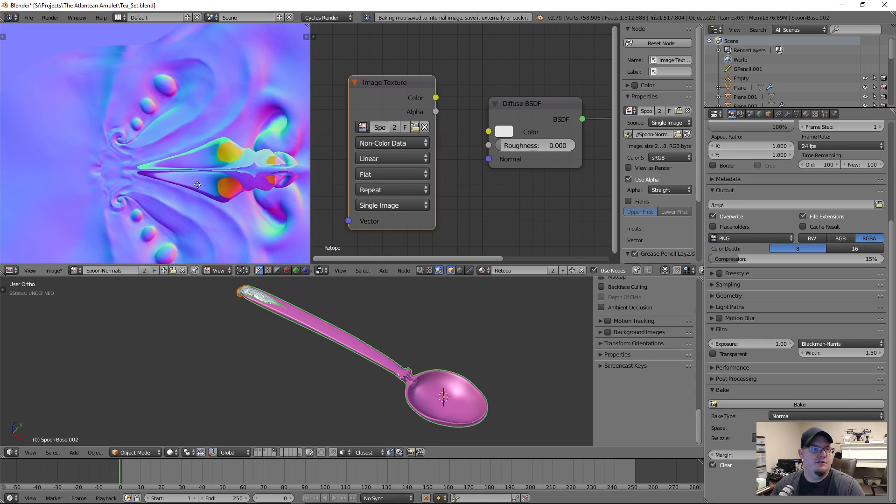
pyautogui.scroll(3, 213, 194)
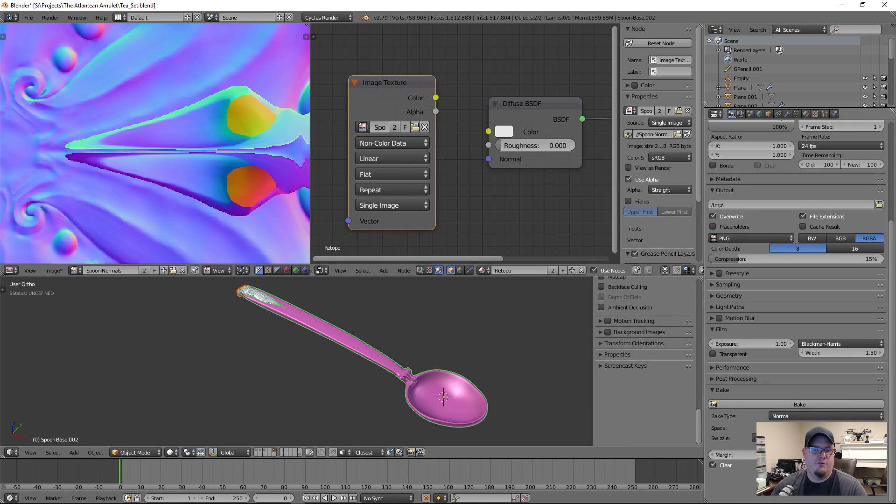
# - Bake the normal map three more times, checking the center leaf area after each bake
pyautogui.click(780, 405)
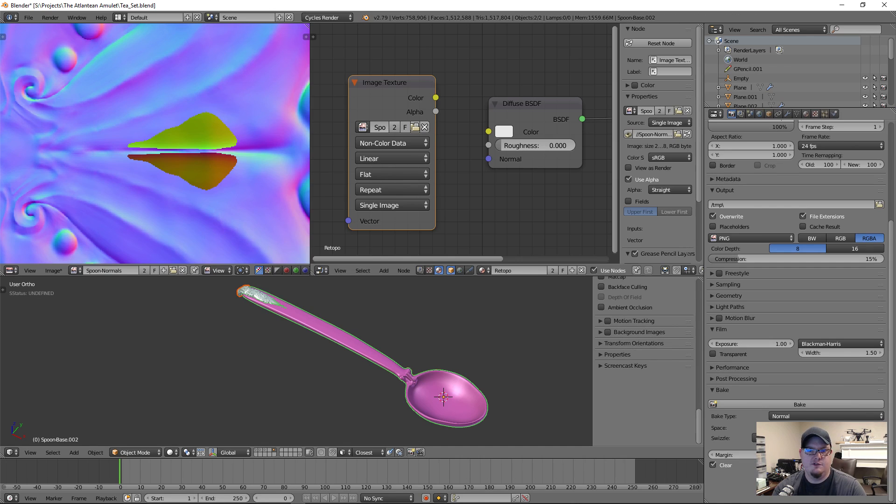
pyautogui.click(732, 405)
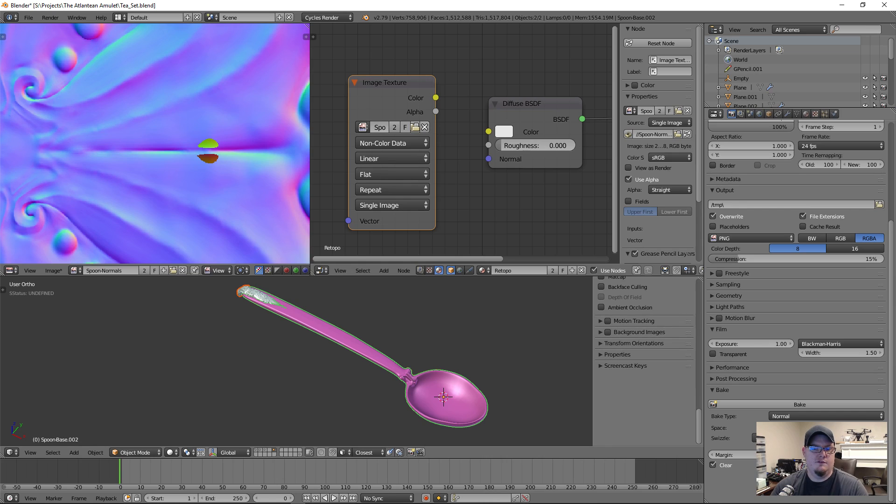
pyautogui.click(809, 403)
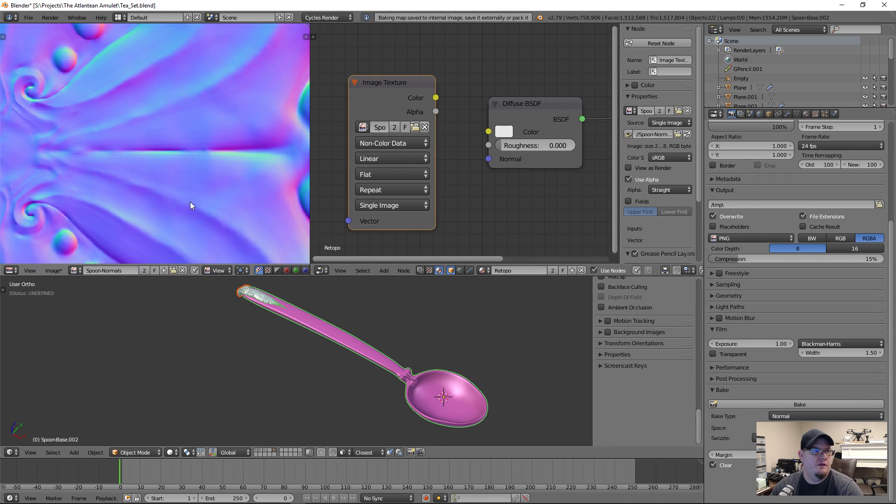
# - Examine the whole ornament island of the final bake, maximizing the image editor for a closer view and restoring the layout
pyautogui.scroll(-2, 190, 202)
pyautogui.scroll(-2, 189, 206)
pyautogui.scroll(2, 190, 206)
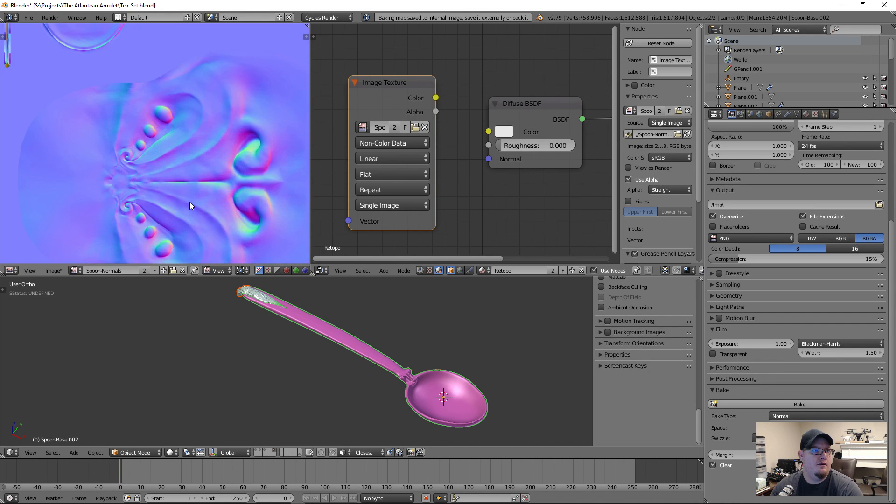
pyautogui.hotkey('shift', 'space')
pyautogui.scroll(2, 419, 269)
pyautogui.scroll(4, 419, 270)
pyautogui.moveTo(563, 268); pyautogui.dragTo(444, 287, button='middle')
pyautogui.scroll(-5, 445, 308)
pyautogui.hotkey('shift', 'space')
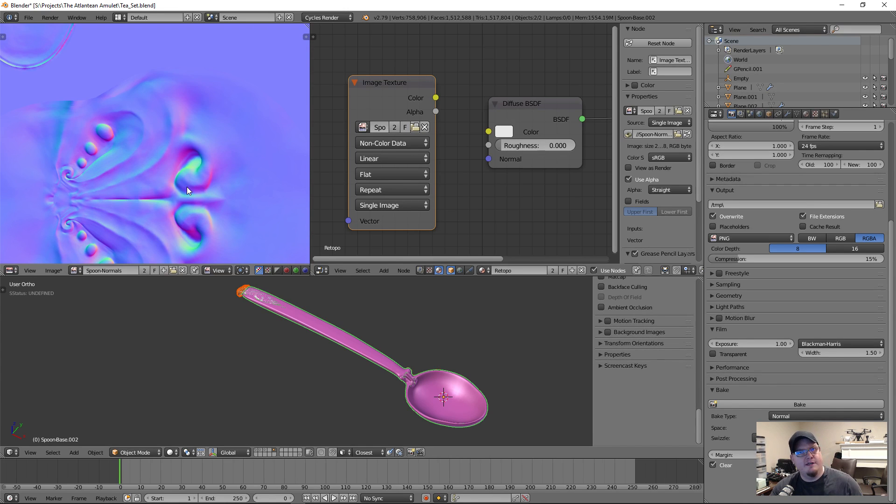
pyautogui.moveTo(151, 200); pyautogui.dragTo(202, 161, button='middle')
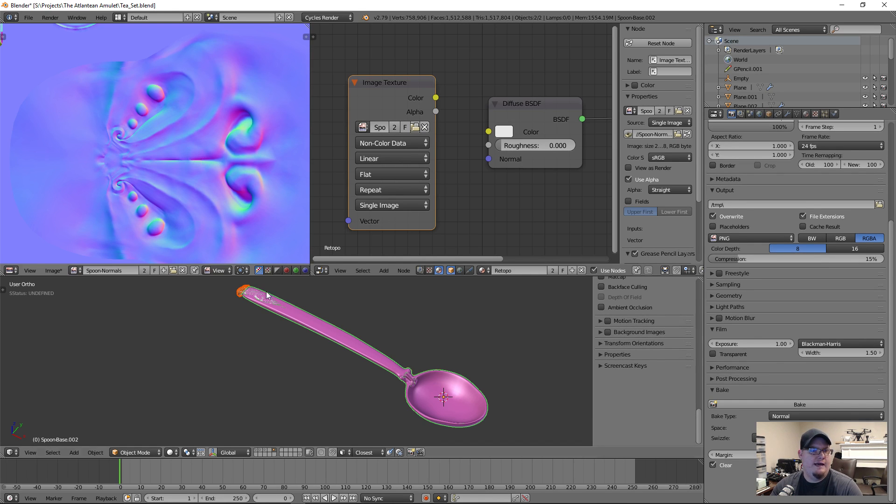
# - Enter Edit Mode on the base spoon and turn on the Stretch display for its UVs in the maximized UV editor with widened properties
pyautogui.rightClick(325, 333)
pyautogui.press('Tab')
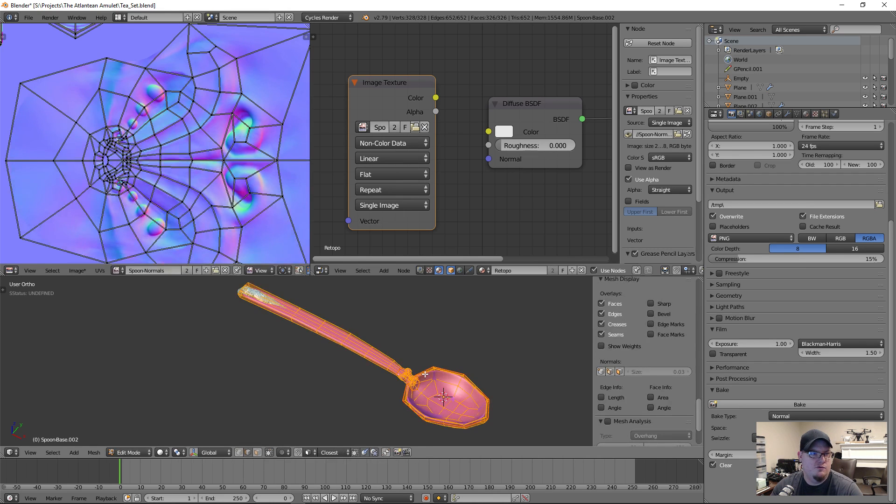
pyautogui.hotkey('shift', 'space')
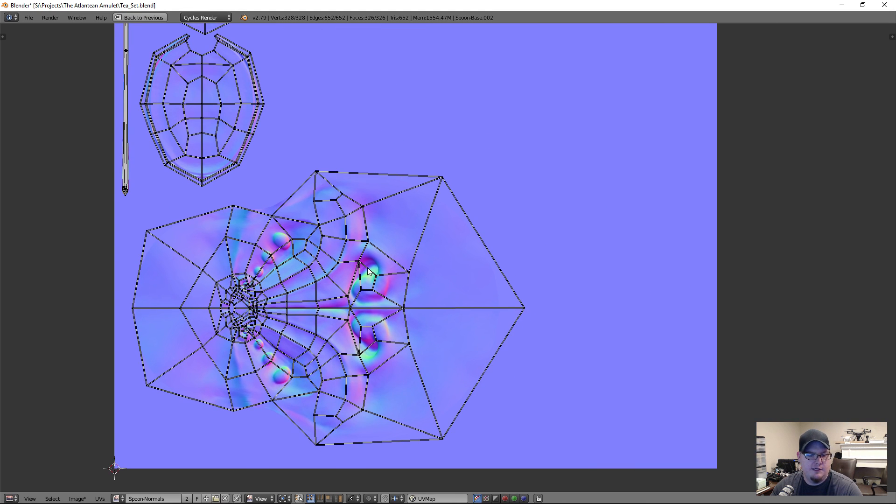
pyautogui.press('n')
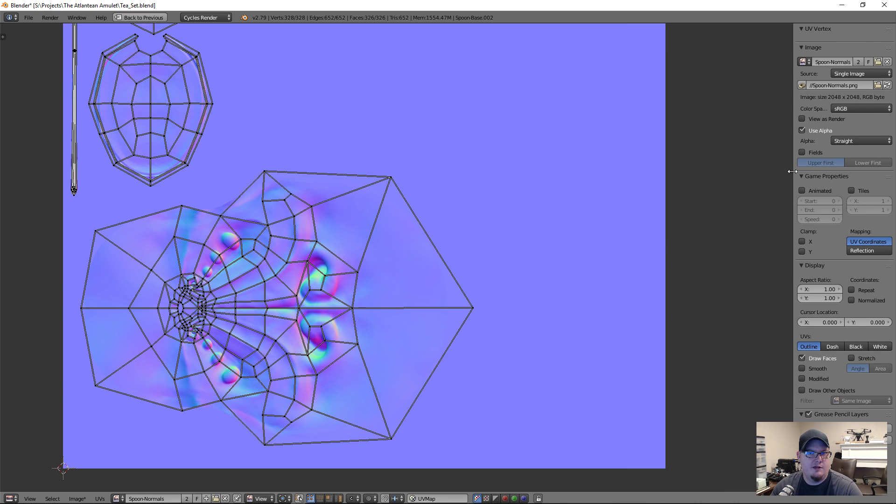
pyautogui.moveTo(792, 171); pyautogui.dragTo(728, 174)
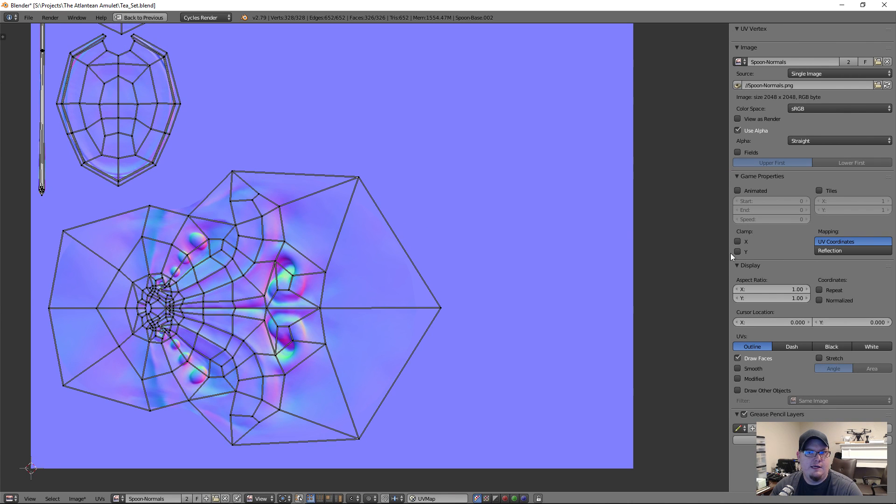
pyautogui.click(821, 359)
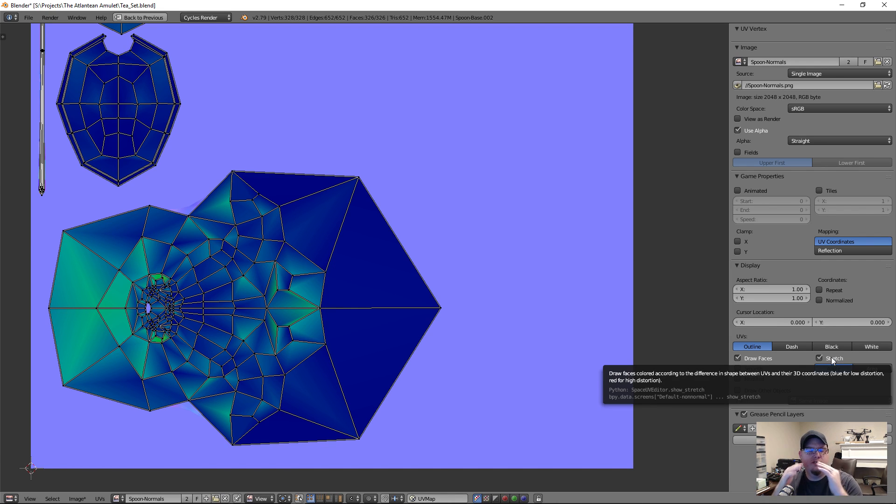
# - Compare the base spoon's UV stretching by Area and by Angle, restore the editor layout, and hide the UV editor's properties
pyautogui.click(861, 373)
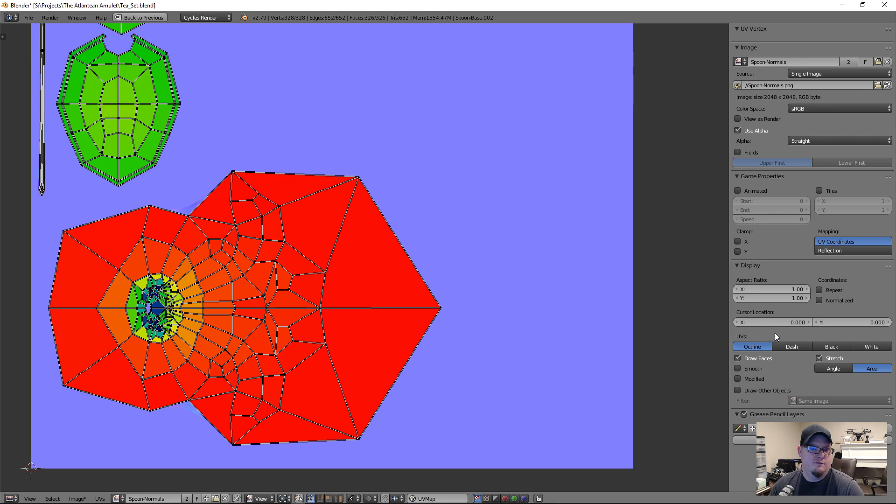
pyautogui.click(833, 369)
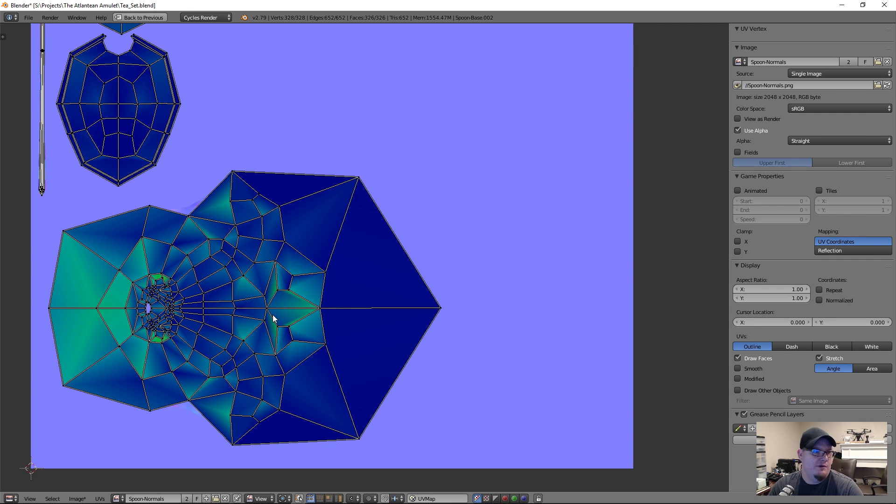
pyautogui.hotkey('ctrl', 'Up')
pyautogui.scroll(-1, 108, 229)
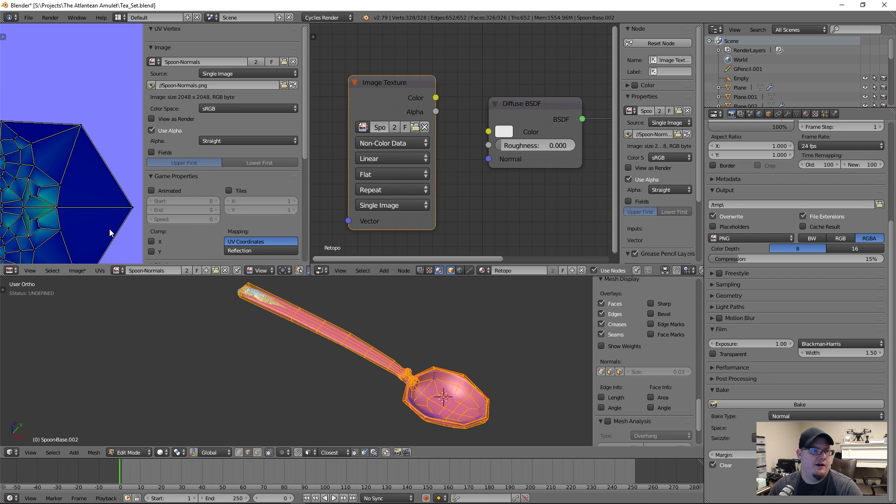
pyautogui.press('b')
pyautogui.press('Escape')
pyautogui.press('n')
pyautogui.scroll(-4, 180, 217)
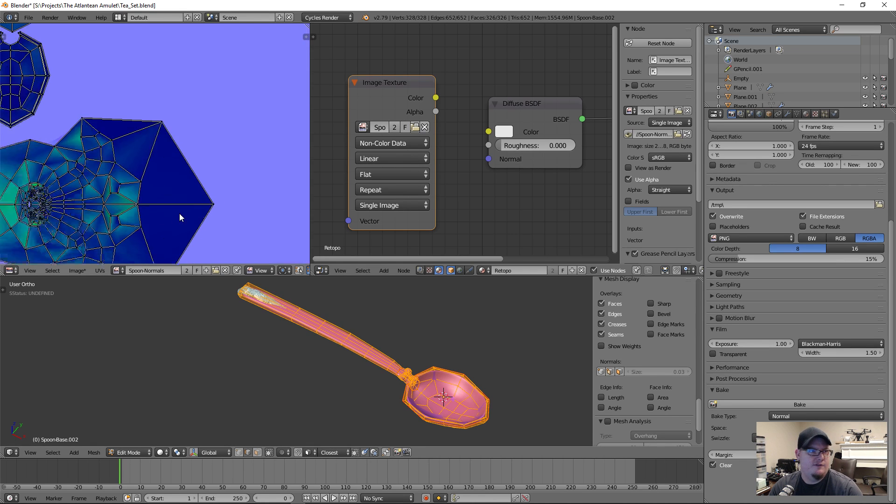
pyautogui.moveTo(158, 182); pyautogui.dragTo(138, 180, button='middle')
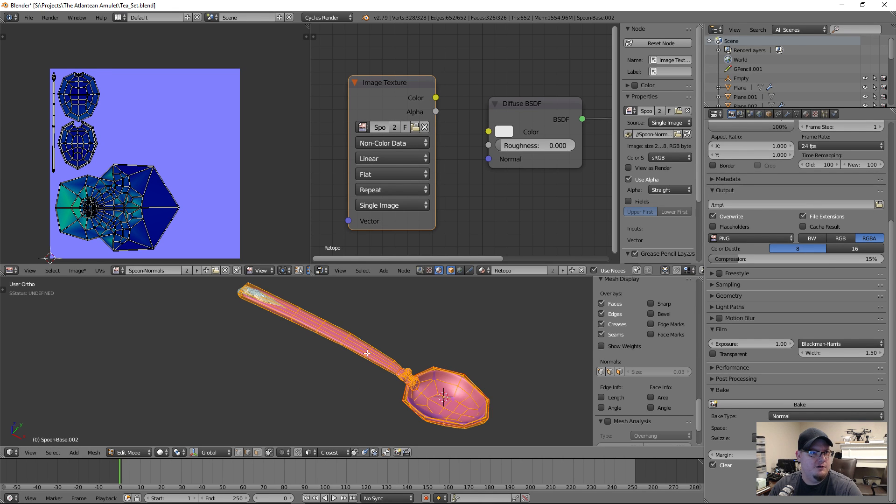
# - Leave Edit Mode and delete the sculpted high-poly spoon that overlaps the base spoon
pyautogui.press('Tab')
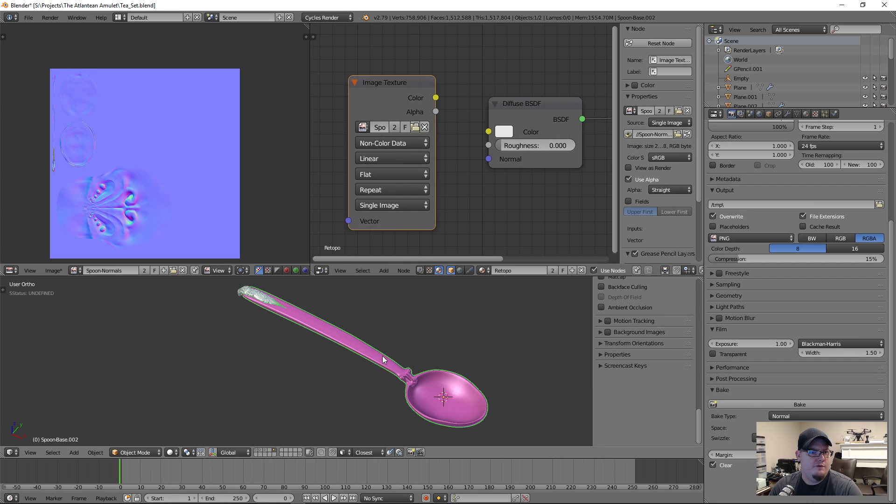
pyautogui.press('a')
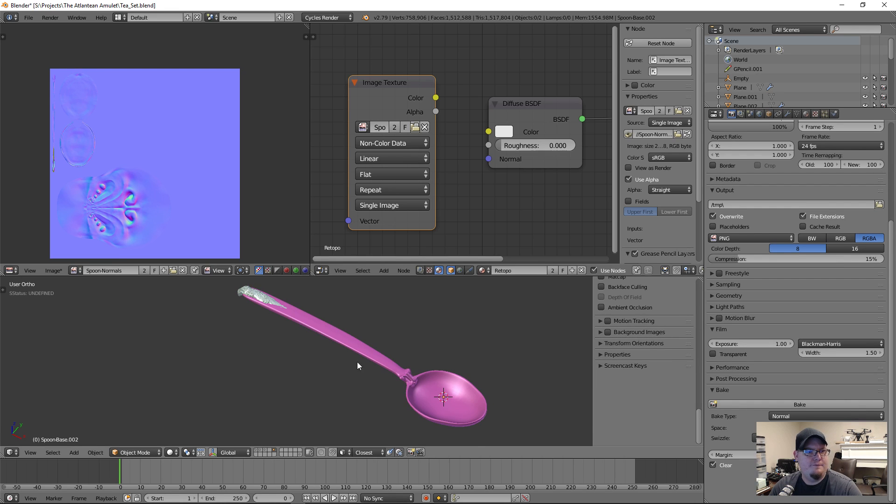
pyautogui.rightClick(259, 301)
pyautogui.press('g')
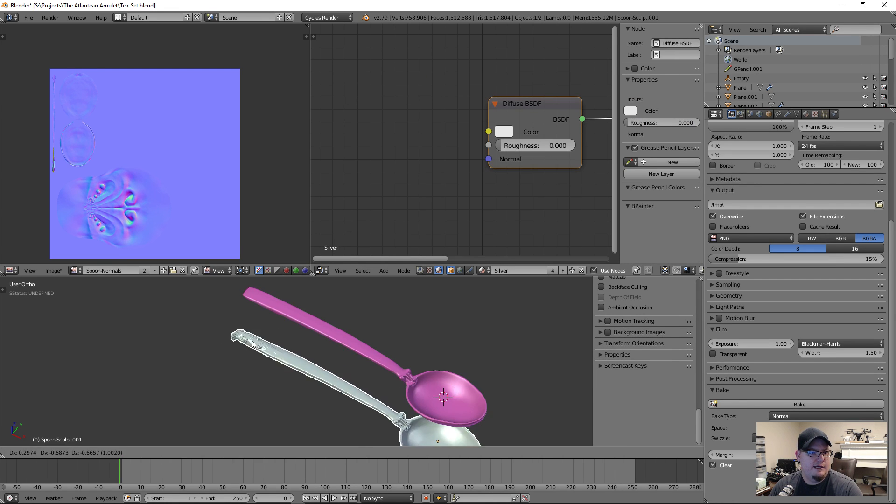
pyautogui.rightClick(238, 323)
pyautogui.press('x')
pyautogui.click(224, 323)
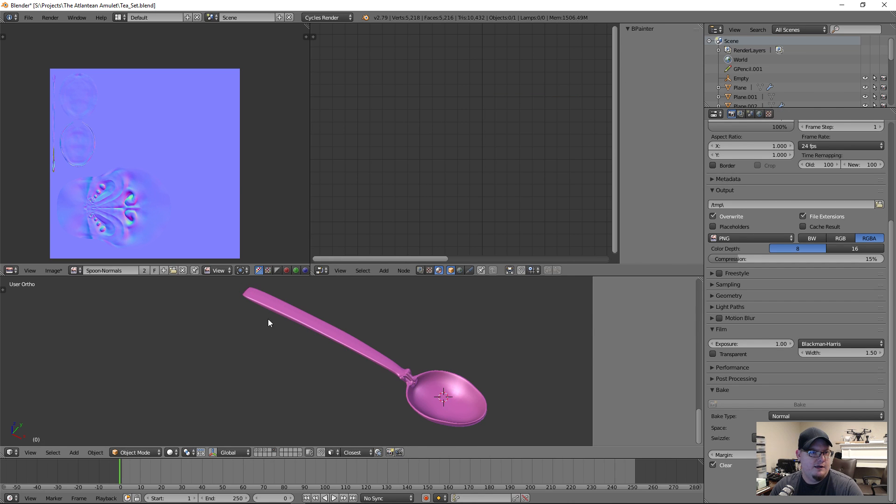
# - Select the base spoon and save the baked Spoon-Normals image to its file
pyautogui.rightClick(395, 376)
pyautogui.keyDown('shift'); pyautogui.moveTo(476, 363); pyautogui.dragTo(454, 356, button='middle'); pyautogui.keyUp('shift')
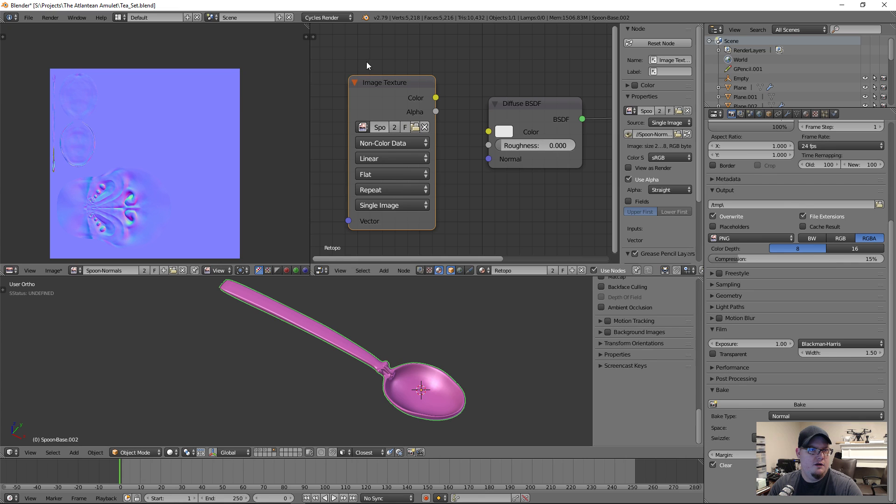
pyautogui.moveTo(382, 83); pyautogui.dragTo(376, 80)
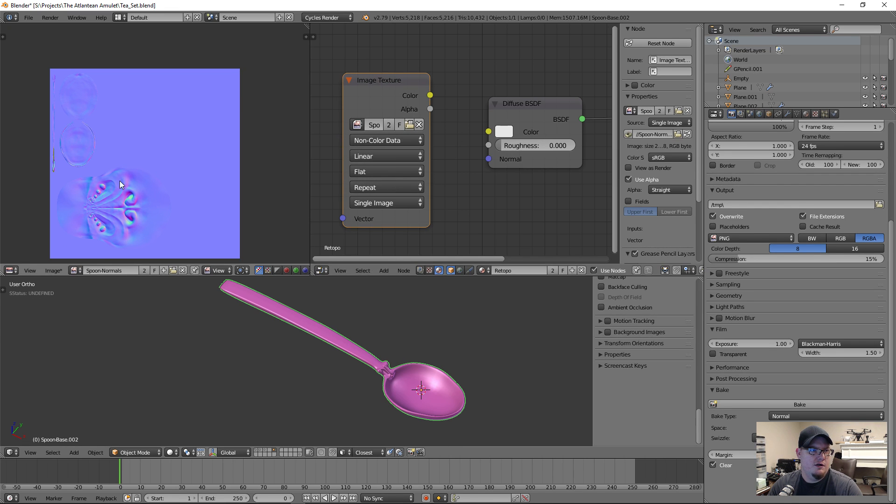
pyautogui.click(58, 271)
pyautogui.click(90, 204)
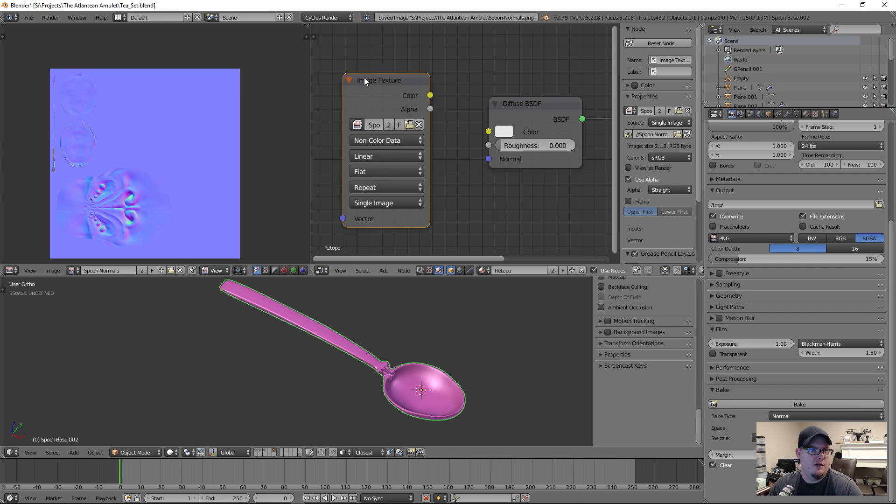
# - Maximize the node editor and move the Image Texture node well away from the Diffuse BSDF to make room between them
pyautogui.moveTo(366, 78); pyautogui.dragTo(365, 81)
pyautogui.scroll(-1, 559, 193)
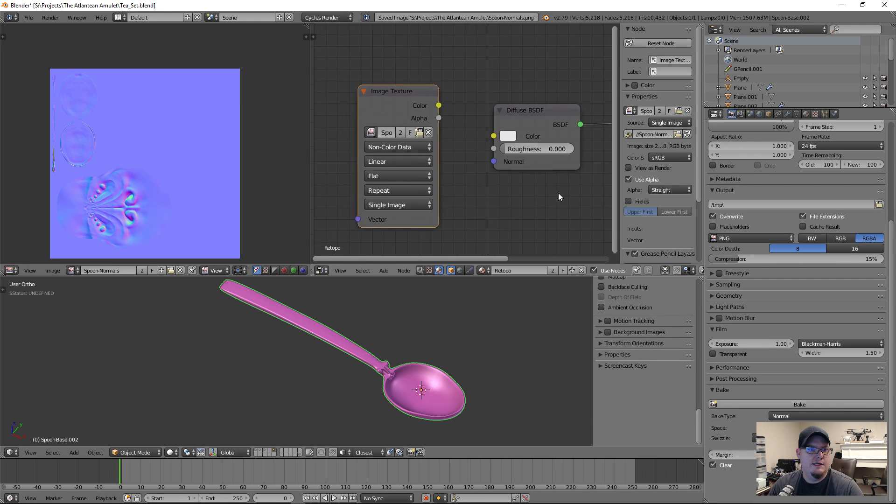
pyautogui.scroll(-2, 557, 192)
pyautogui.moveTo(556, 191); pyautogui.dragTo(462, 190, button='middle')
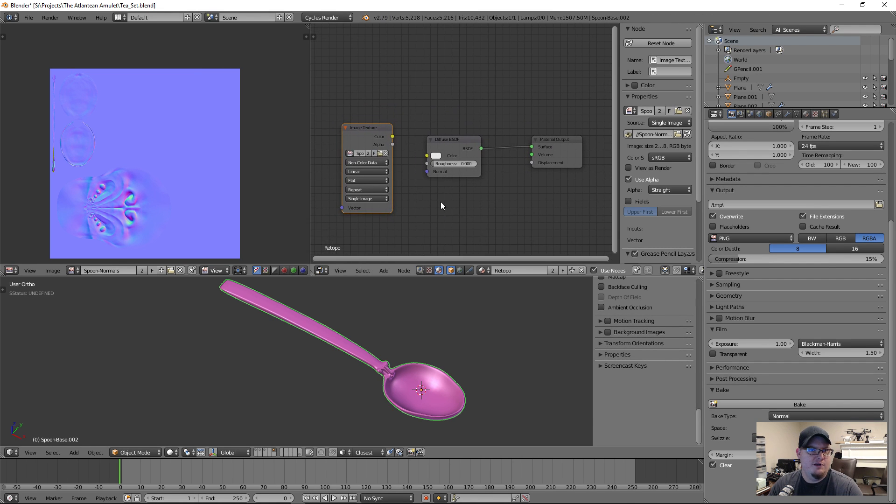
pyautogui.scroll(2, 443, 205)
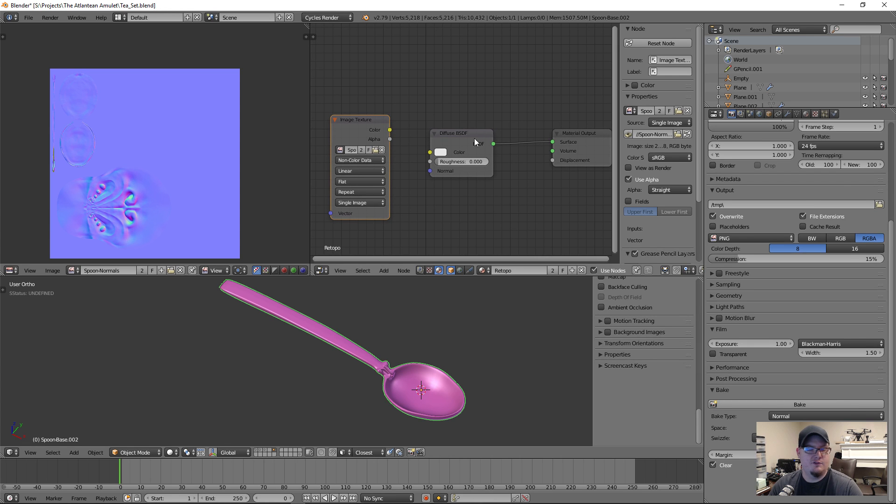
pyautogui.scroll(6, 767, 147)
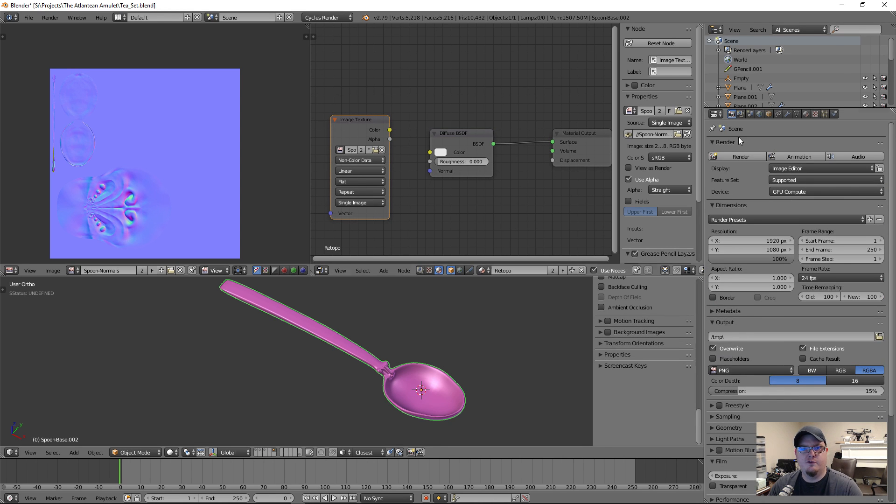
pyautogui.hotkey('ctrl', 'space')
pyautogui.scroll(-2, 301, 236)
pyautogui.moveTo(326, 224); pyautogui.dragTo(338, 211, button='middle')
pyautogui.scroll(1, 319, 224)
pyautogui.moveTo(314, 238); pyautogui.dragTo(319, 234, button='middle')
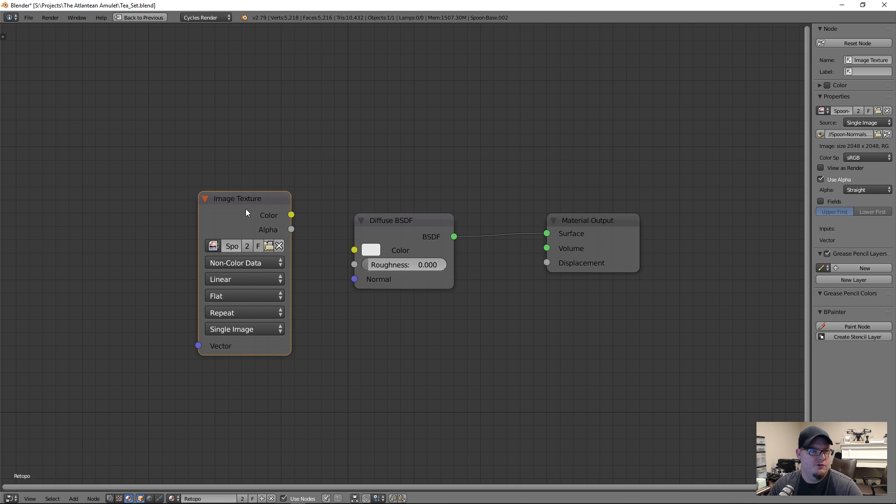
pyautogui.moveTo(246, 209); pyautogui.dragTo(103, 97)
pyautogui.moveTo(395, 225); pyautogui.dragTo(397, 218)
pyautogui.moveTo(289, 220); pyautogui.dragTo(375, 239, button='middle')
pyautogui.moveTo(189, 113); pyautogui.dragTo(200, 127)
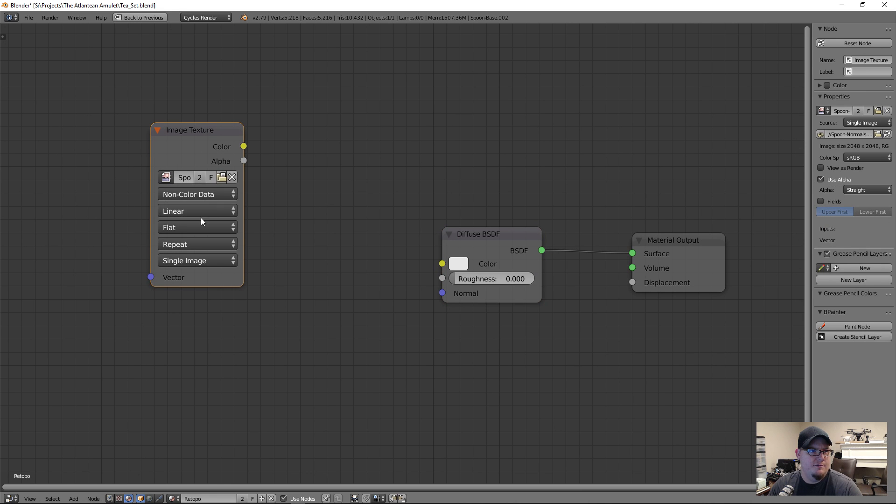
# - Check that the Image Texture node's color space is Non-Color Data and nudge the node slightly
pyautogui.click(211, 195)
pyautogui.click(222, 167)
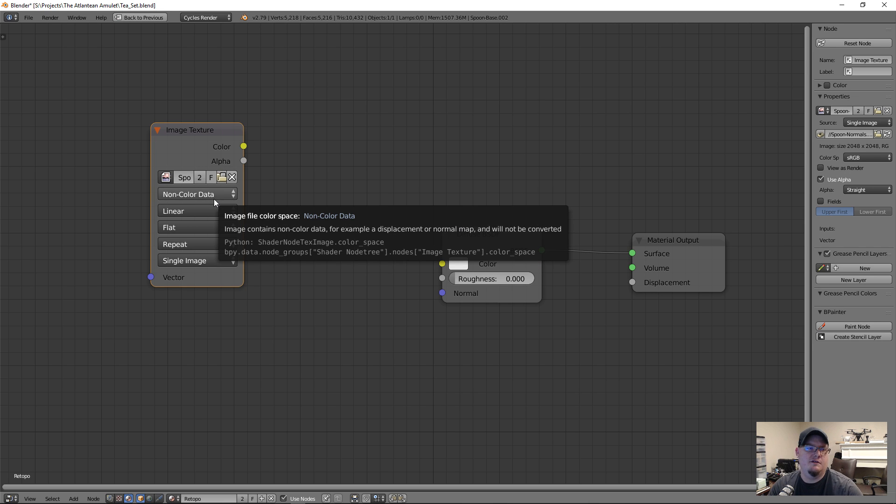
pyautogui.click(201, 194)
pyautogui.click(200, 195)
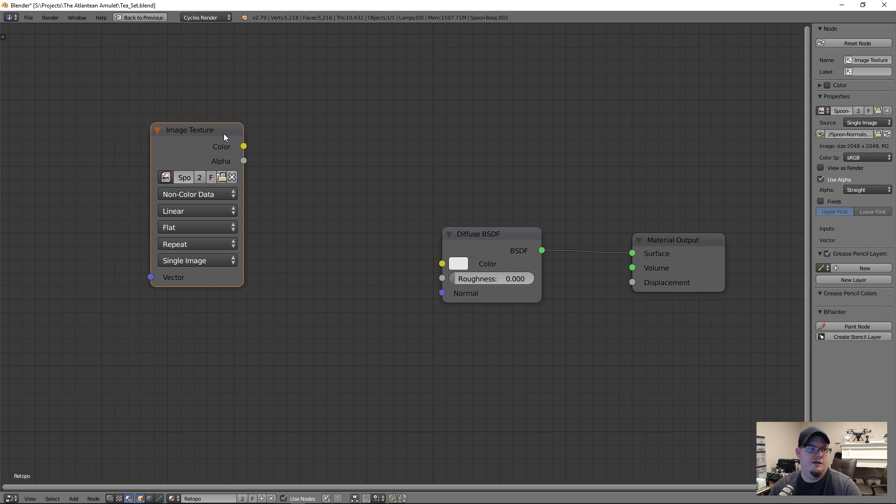
pyautogui.moveTo(223, 134); pyautogui.dragTo(228, 142)
pyautogui.click(201, 204)
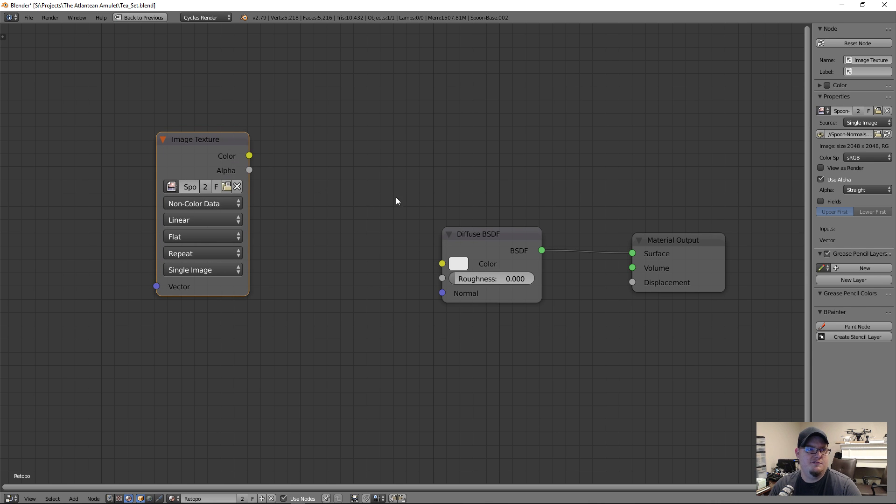
# - Add a Normal Map vector node between the Image Texture and Diffuse BSDF nodes
pyautogui.hotkey('shift', 'a')
pyautogui.moveTo(291, 201)
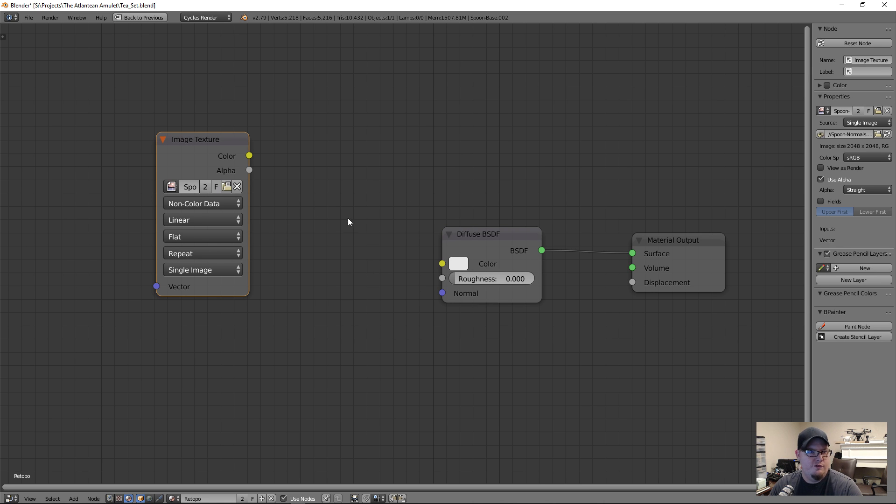
pyautogui.hotkey('shift', 'a')
pyautogui.moveTo(345, 221)
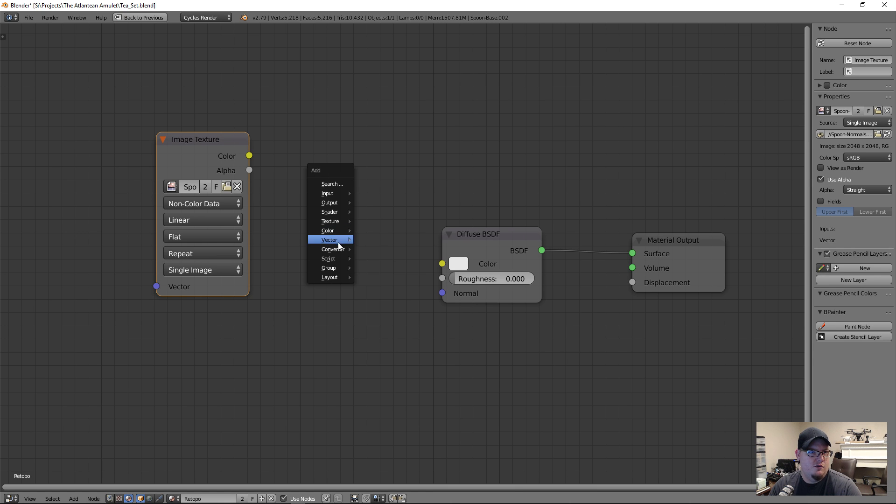
pyautogui.moveTo(340, 250)
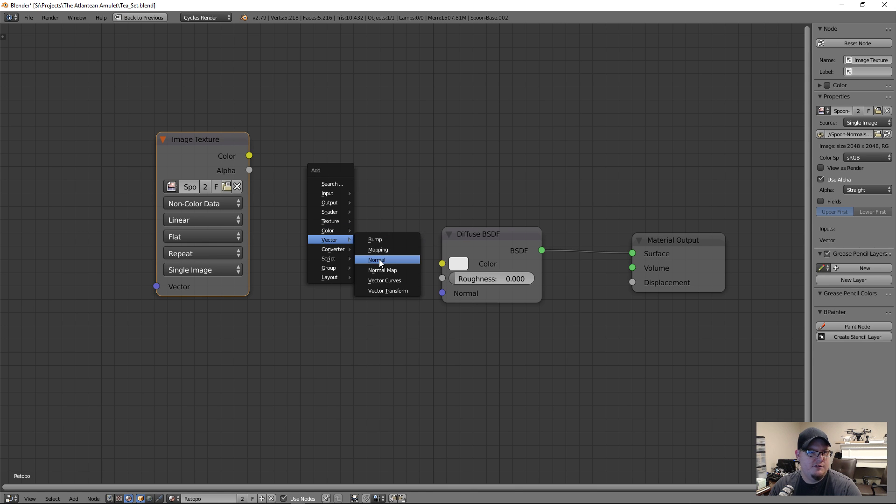
pyautogui.click(379, 270)
pyautogui.click(283, 211)
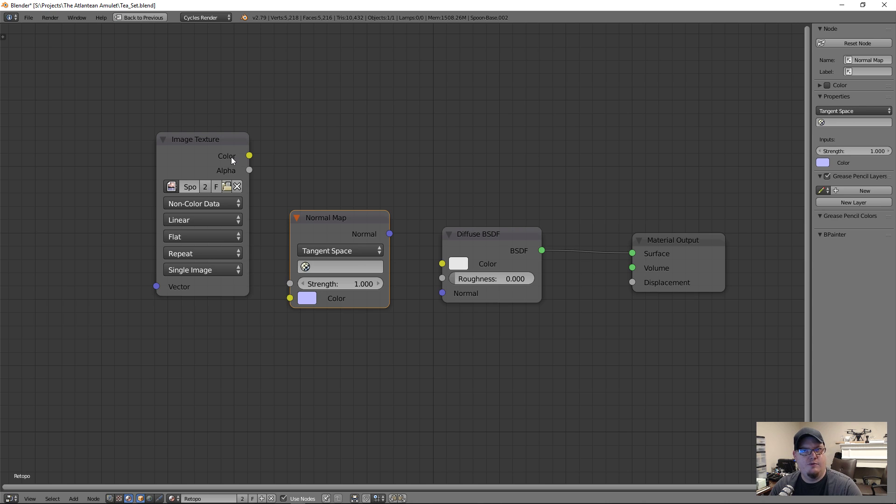
# - Connect the image's Color through the Normal Map node to the Diffuse BSDF's Normal input, with UVMap as the tangent-space UV map
pyautogui.moveTo(250, 156); pyautogui.dragTo(285, 299)
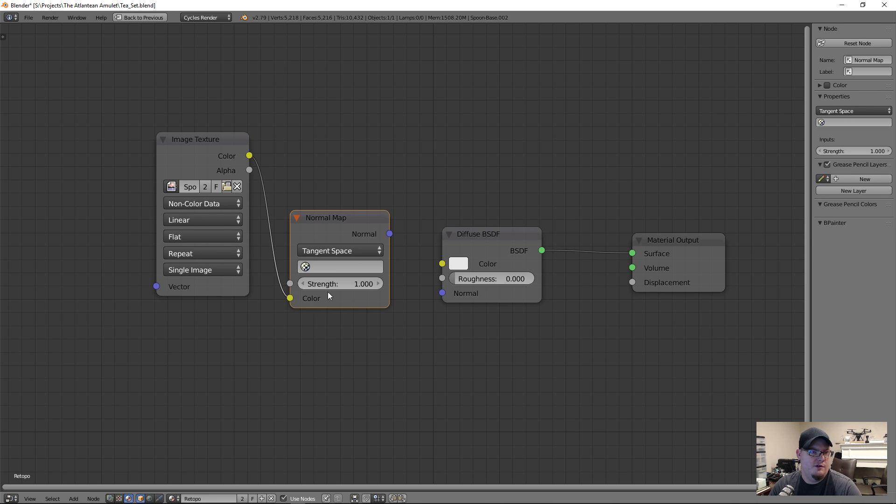
pyautogui.click(325, 269)
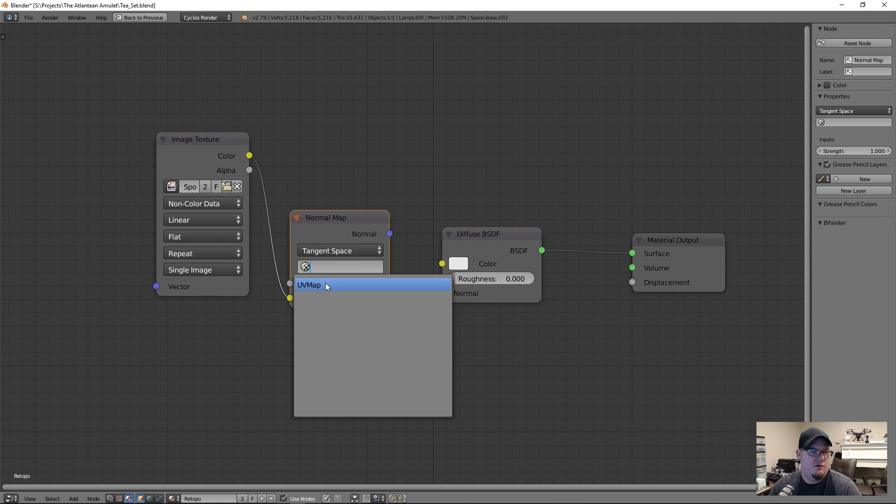
pyautogui.click(324, 283)
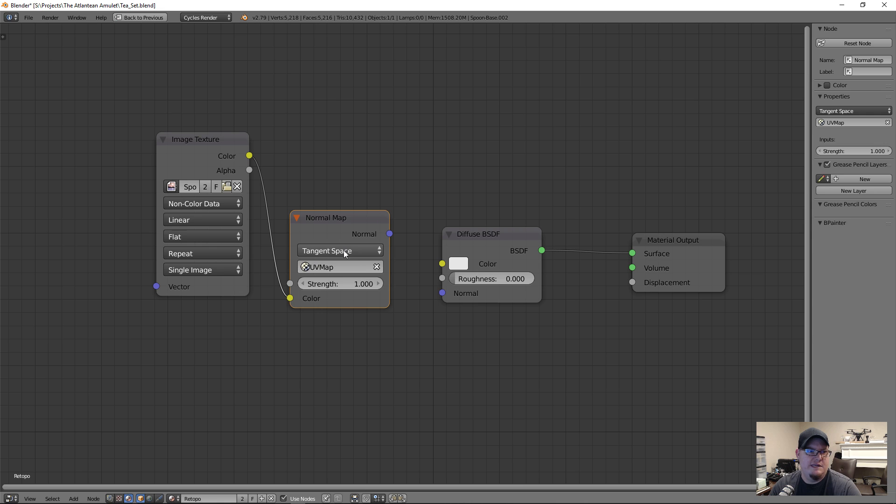
pyautogui.moveTo(391, 233); pyautogui.dragTo(442, 294)
# - Switch the Diffuse BSDF to a Glossy BSDF and darken its color to a light grey
pyautogui.click(496, 252)
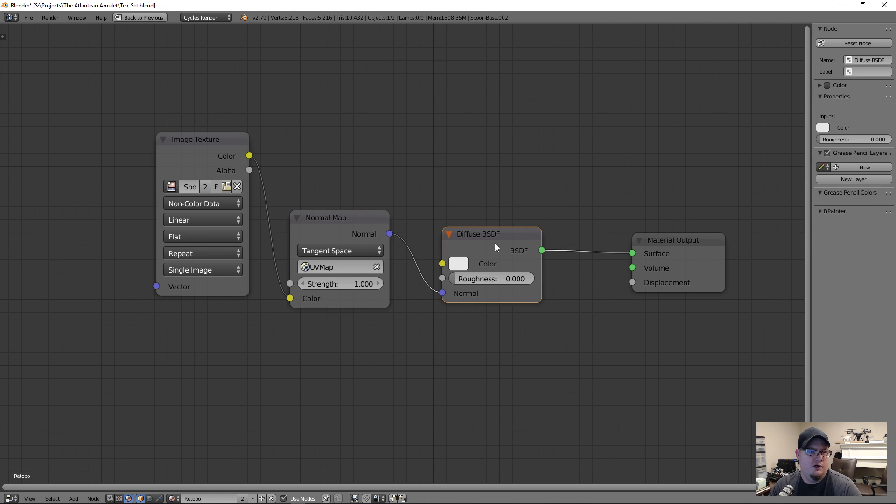
pyautogui.hotkey('shift', 's')
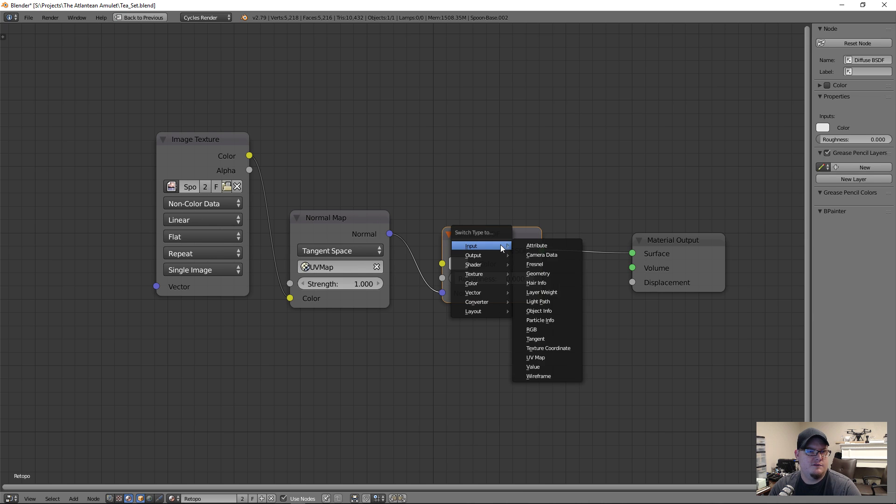
pyautogui.moveTo(487, 265)
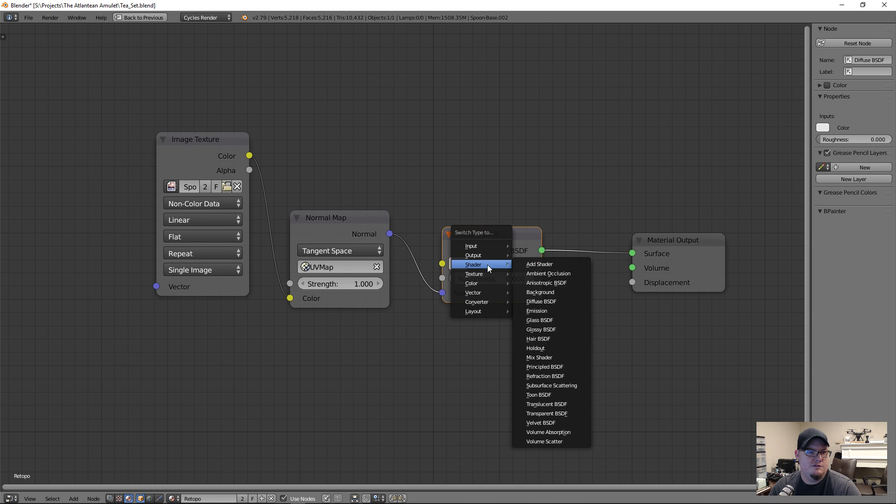
pyautogui.click(551, 330)
pyautogui.click(464, 283)
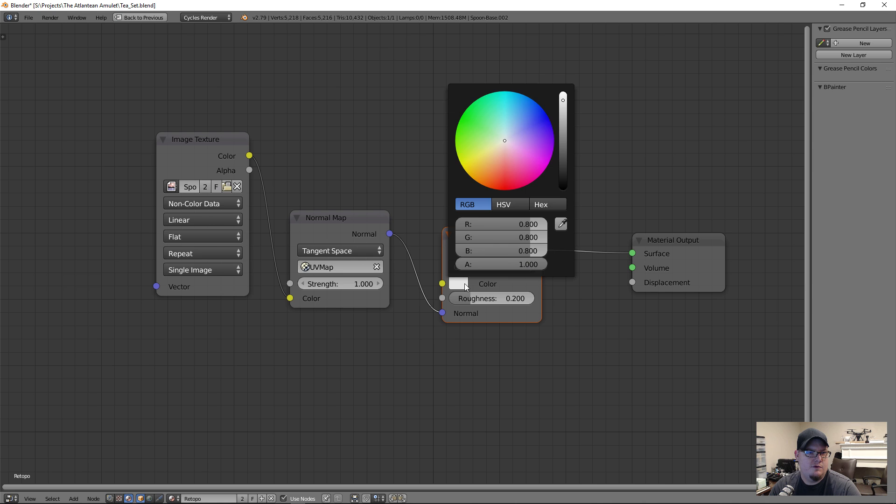
pyautogui.moveTo(563, 111); pyautogui.dragTo(563, 120)
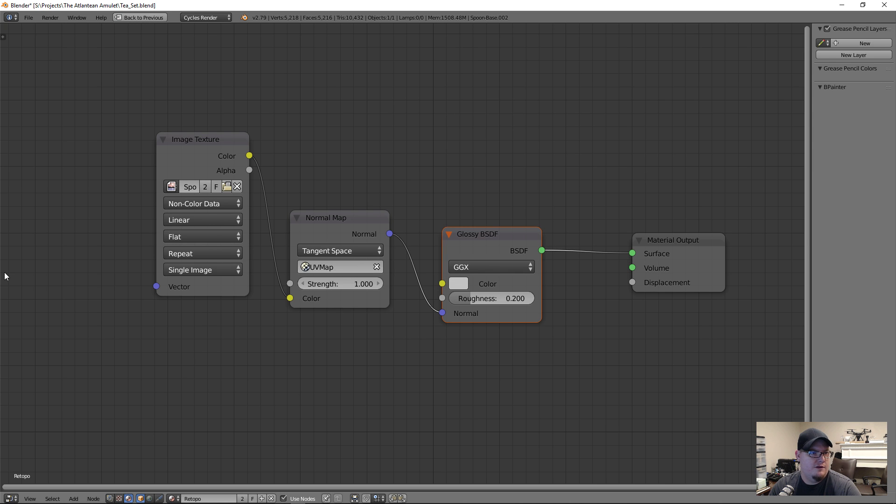
# - Add connected Texture Coordinate and Mapping nodes to the Image Texture node's Vector input, using the UV output
pyautogui.click(207, 162)
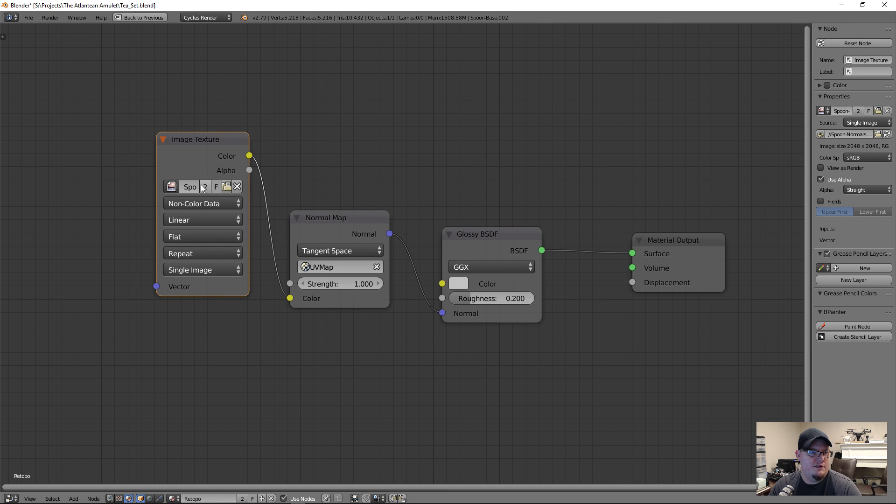
pyautogui.moveTo(203, 188); pyautogui.dragTo(366, 184, button='middle')
pyautogui.hotkey('ctrl', 't')
pyautogui.scroll(-2, 271, 253)
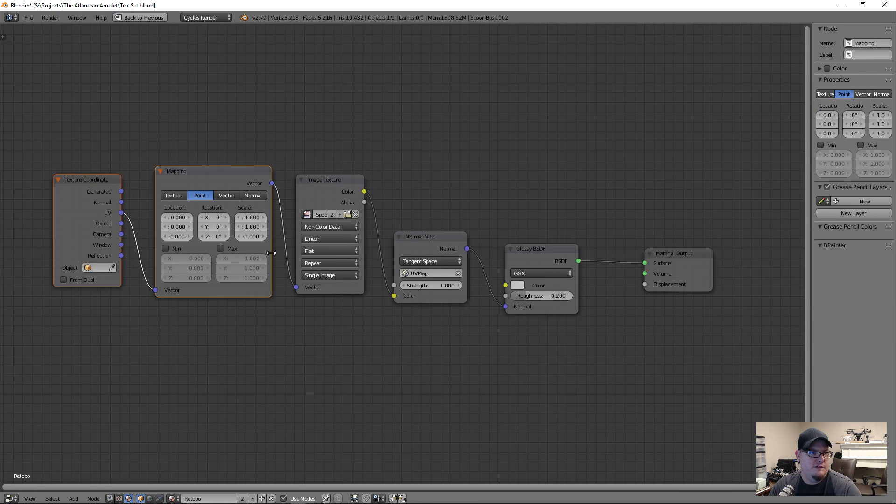
# - Delete the Mapping node while keeping the UV link, and place the Texture Coordinate node beside the Image Texture node
pyautogui.scroll(-1, 289, 270)
pyautogui.scroll(2, 259, 203)
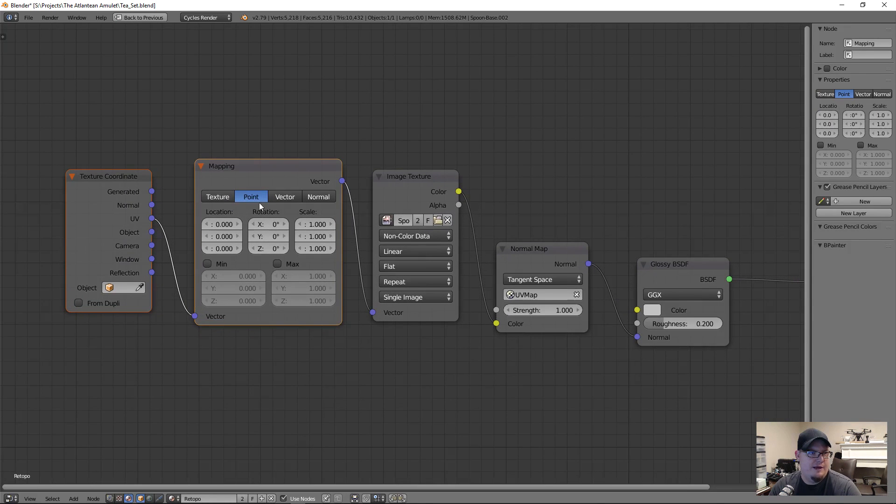
pyautogui.click(124, 211)
pyautogui.click(294, 171)
pyautogui.hotkey('ctrl', 'x')
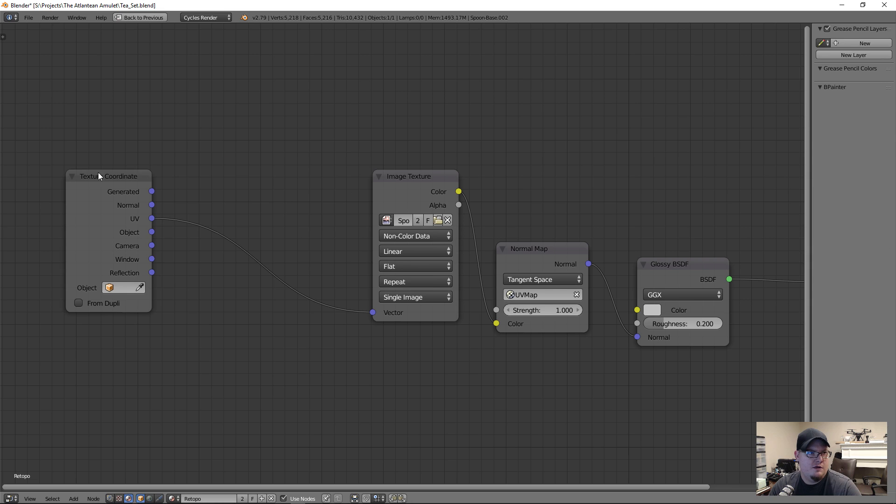
pyautogui.click(98, 173)
pyautogui.press('g')
pyautogui.click(341, 220)
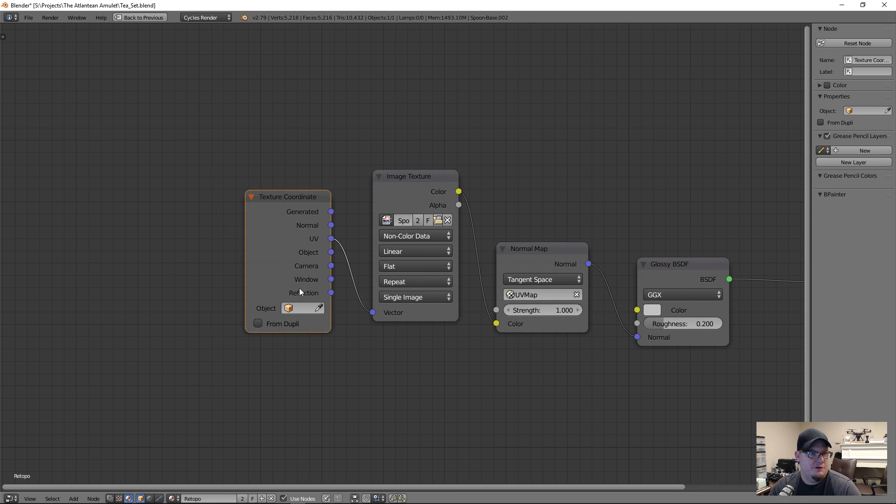
# - Hide the unused outputs of the Texture Coordinate node and place it beside the Image Texture's Vector input
pyautogui.press('h')
pyautogui.press('h')
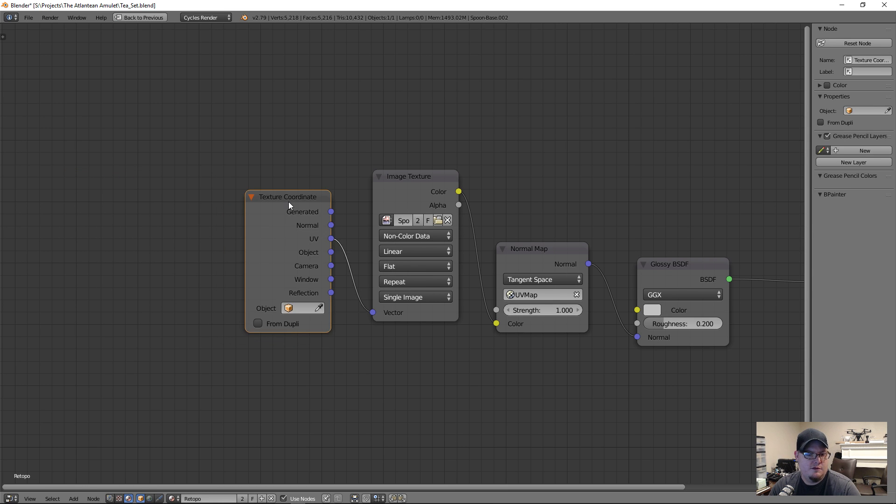
pyautogui.hotkey('ctrl', 'h')
pyautogui.press('g')
pyautogui.click(321, 274)
pyautogui.scroll(-4, 579, 235)
pyautogui.moveTo(611, 226); pyautogui.dragTo(366, 235, button='middle')
pyautogui.scroll(2, 375, 234)
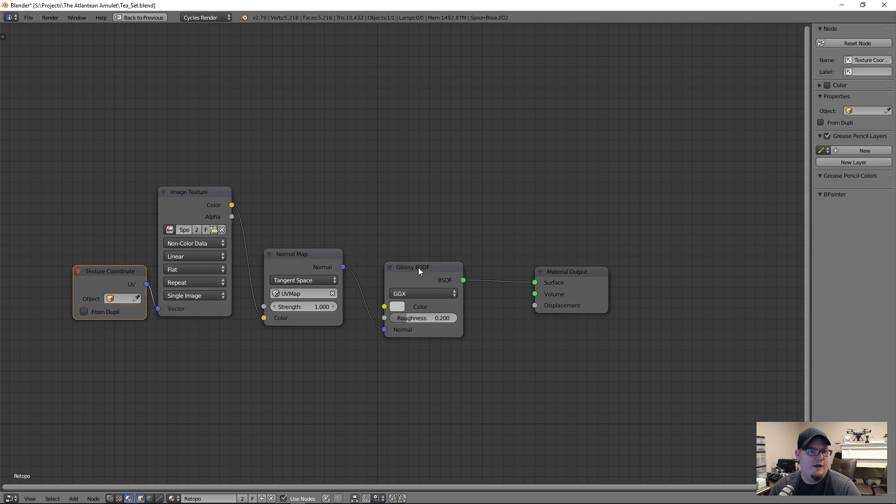
# - Enable Reflections in the world's Pro Lighting Studio settings
pyautogui.hotkey('shift', 'space')
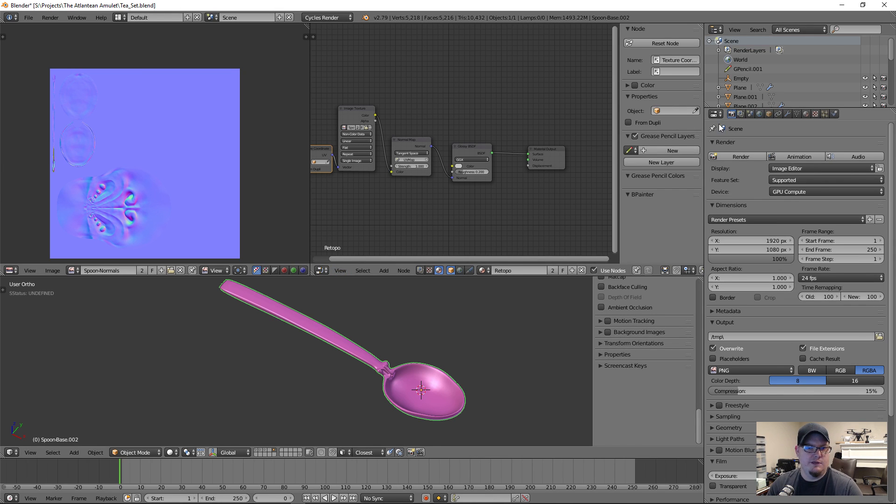
pyautogui.click(759, 114)
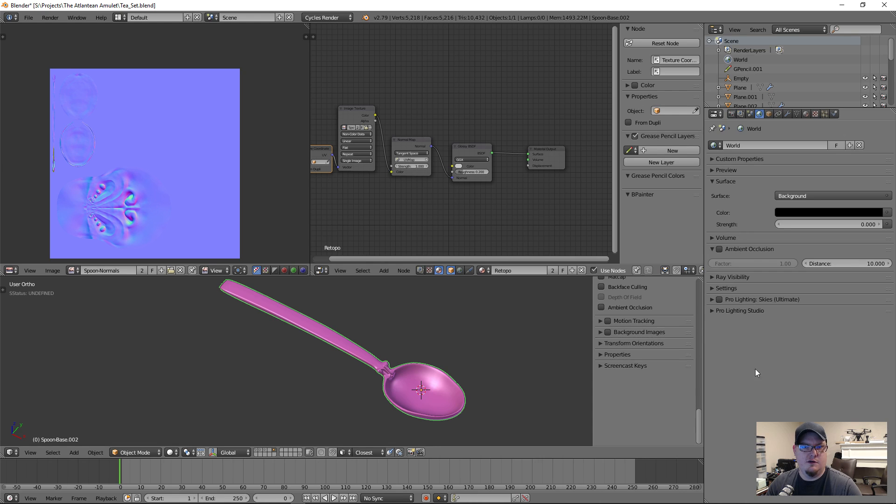
pyautogui.click(731, 313)
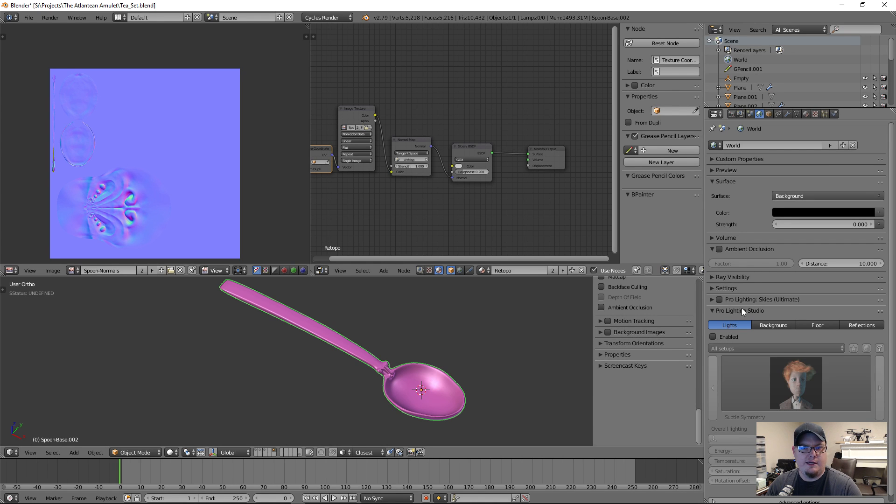
pyautogui.click(862, 323)
pyautogui.click(736, 335)
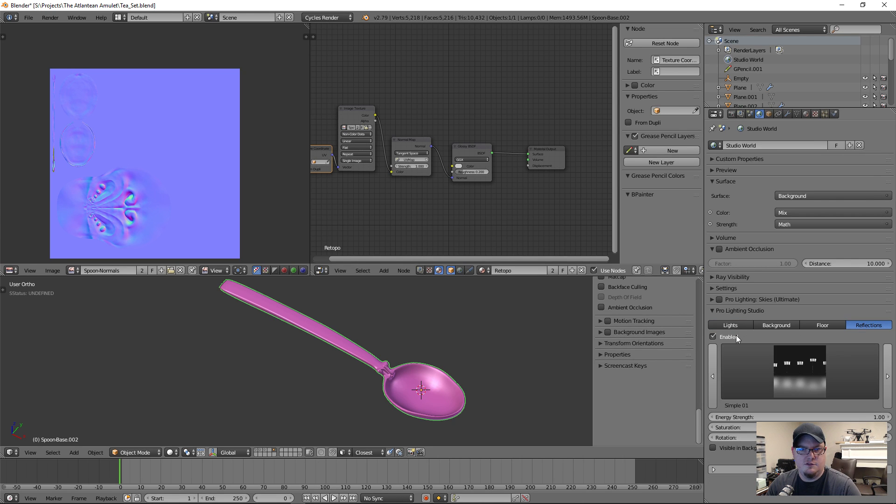
# - Browse through the Pro Lighting Studio reflection presets one by one up to Abstract 11
pyautogui.click(888, 376)
pyautogui.click(888, 376)
pyautogui.click(888, 376)
pyautogui.click(888, 376)
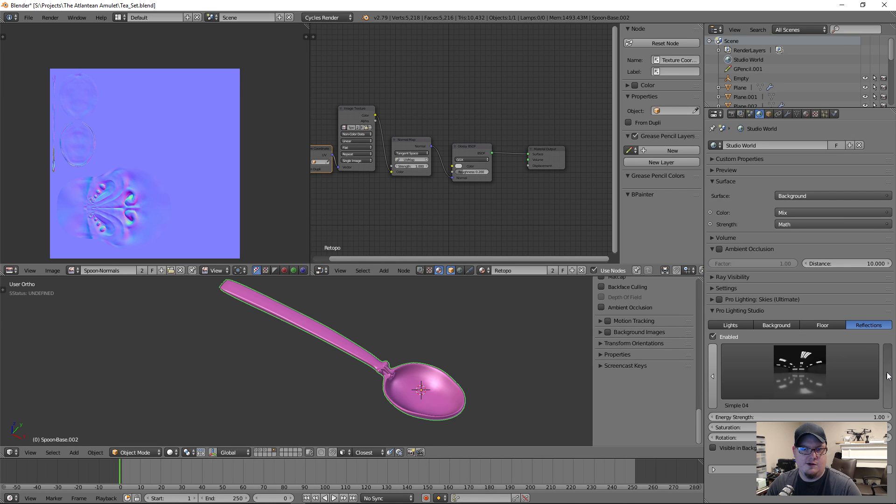
pyautogui.click(888, 377)
pyautogui.click(888, 376)
pyautogui.click(888, 377)
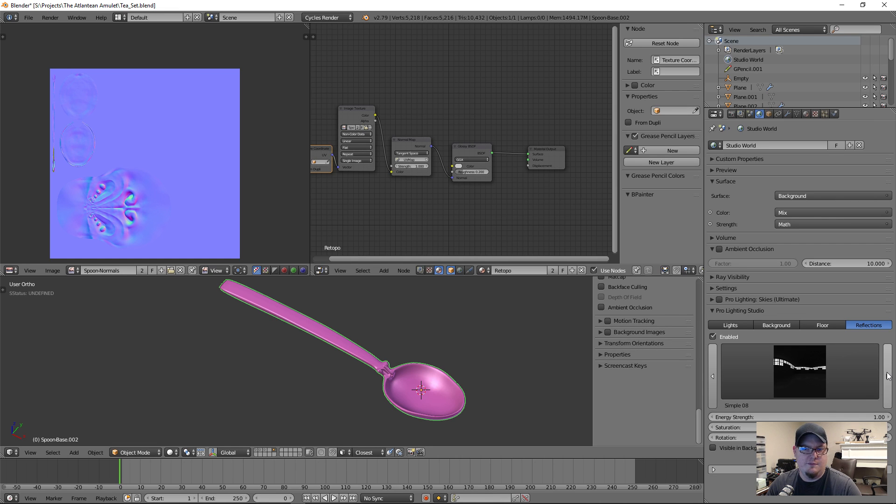
pyautogui.click(888, 376)
pyautogui.click(888, 377)
pyautogui.click(888, 376)
pyautogui.click(888, 376)
pyautogui.click(888, 376)
pyautogui.click(888, 376)
pyautogui.click(888, 376)
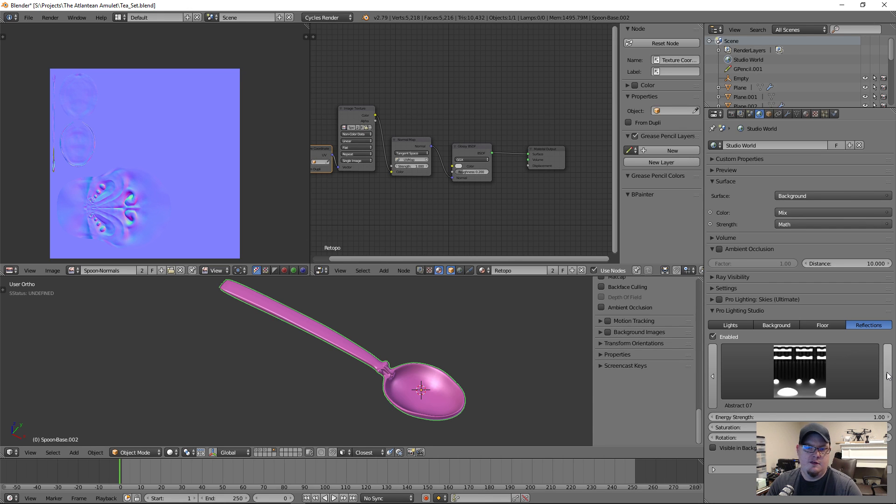
pyautogui.click(888, 376)
pyautogui.click(888, 376)
pyautogui.click(888, 376)
pyautogui.click(888, 376)
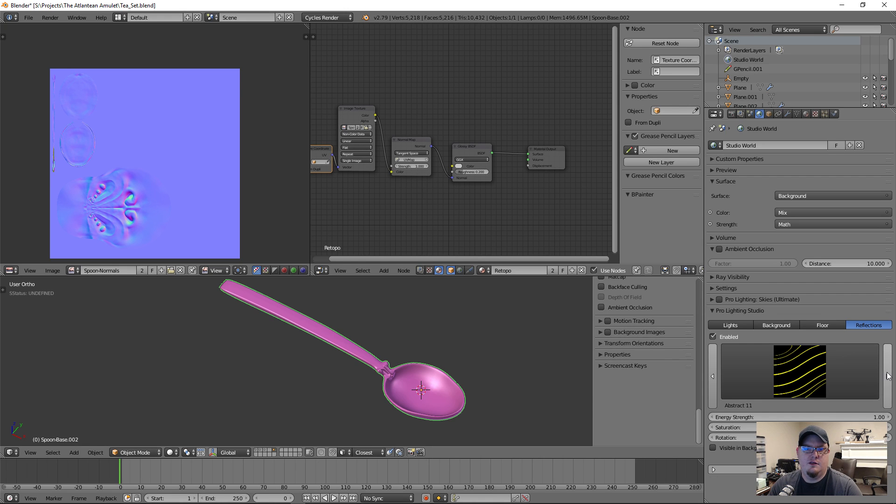
# - Choose the Abstract 05 reflection preset and switch the 3D view to rendered shading
pyautogui.click(788, 381)
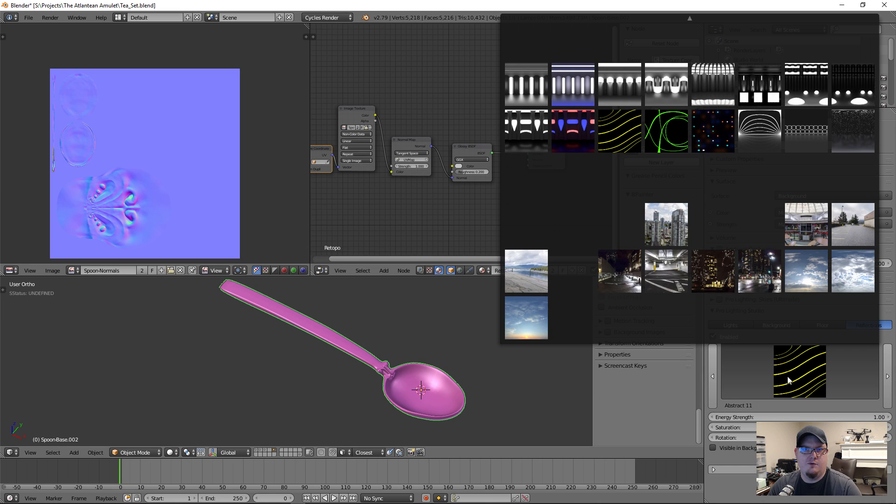
pyautogui.click(705, 96)
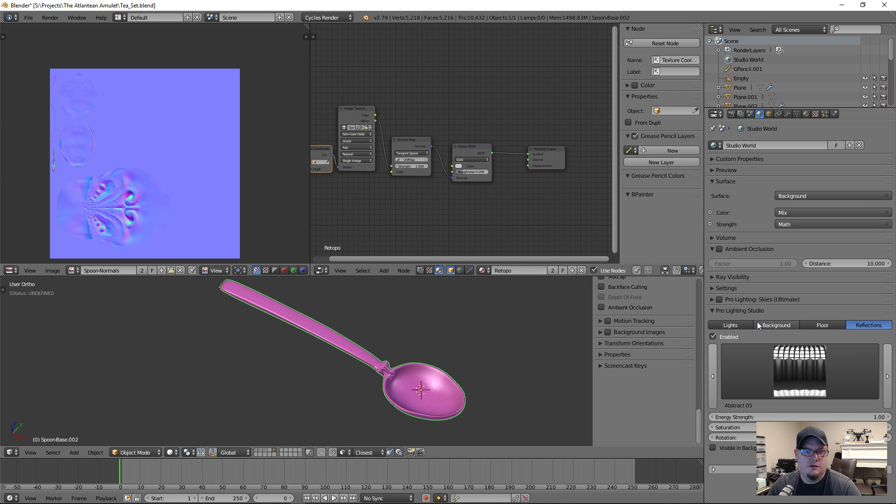
pyautogui.hotkey('shift', 'z')
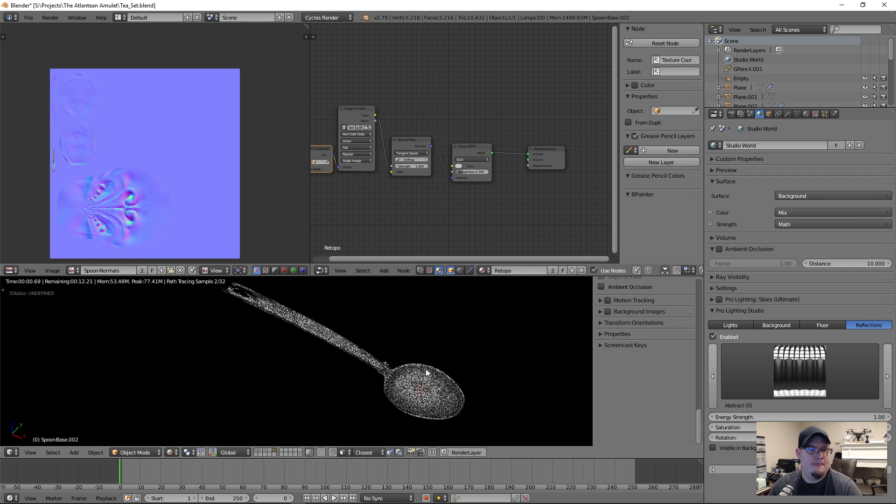
# - Limit the rendered preview to a border around the ornament where the spoon's handle meets the bowl
pyautogui.hotkey('ctrl', 's')
pyautogui.click(426, 369)
pyautogui.hotkey('ctrl', 'b')
pyautogui.moveTo(343, 342); pyautogui.dragTo(483, 425)
pyautogui.hotkey('ctrl', 'b')
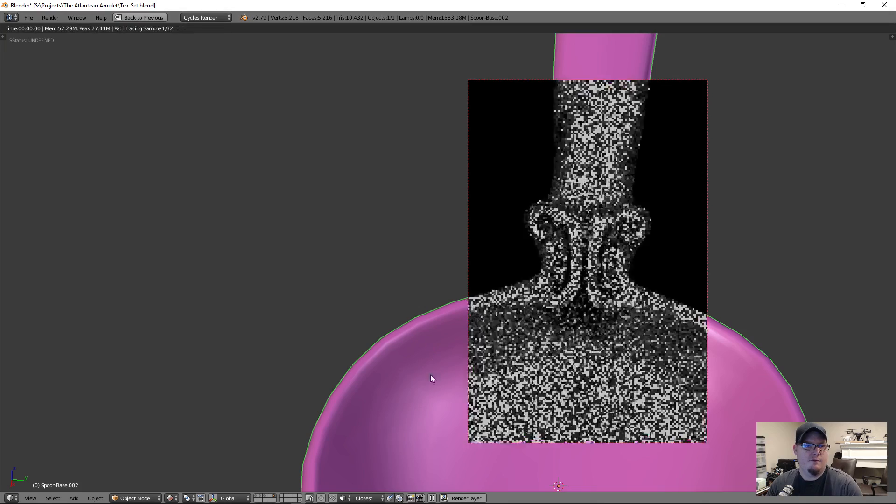
pyautogui.hotkey('ctrl', 'b')
pyautogui.moveTo(283, 161); pyautogui.dragTo(584, 410)
pyautogui.moveTo(584, 410); pyautogui.dragTo(432, 333, button='middle')
pyautogui.scroll(1, 398, 366)
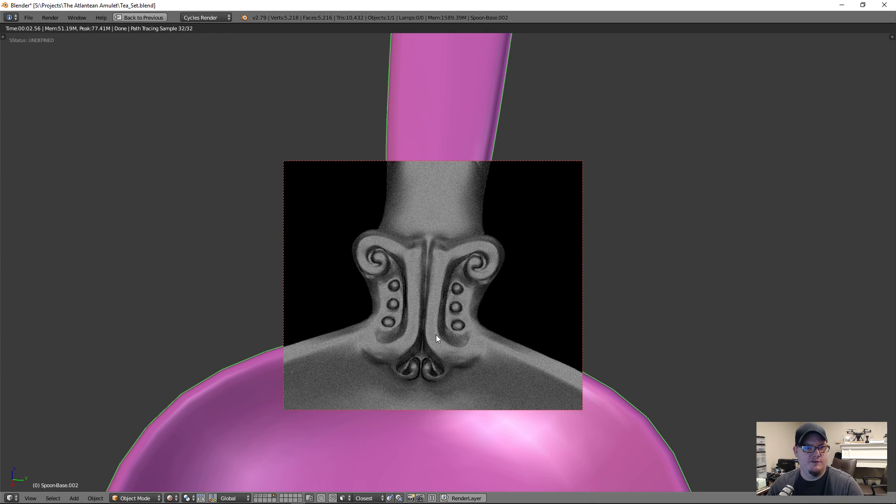
# - Set the Normal Map node's strength to 1.5
pyautogui.moveTo(436, 335); pyautogui.dragTo(411, 343, button='middle')
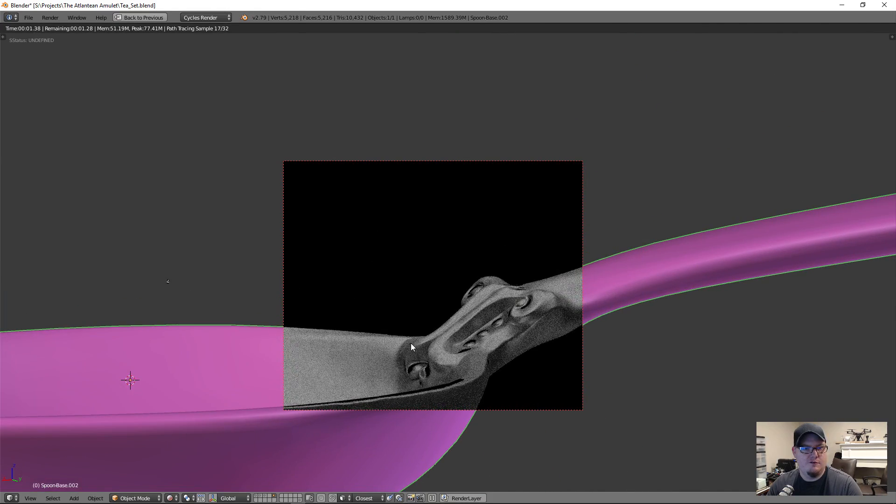
pyautogui.hotkey('shift', 'space')
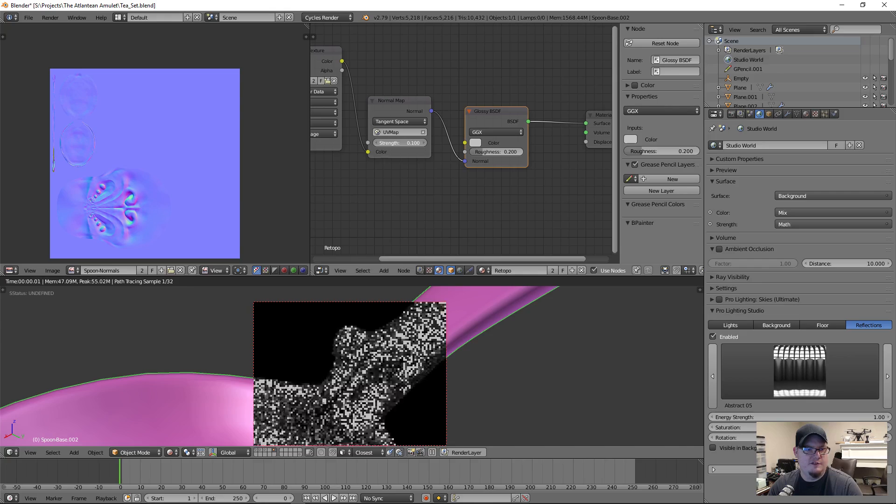
pyautogui.moveTo(400, 143); pyautogui.dragTo(407, 142)
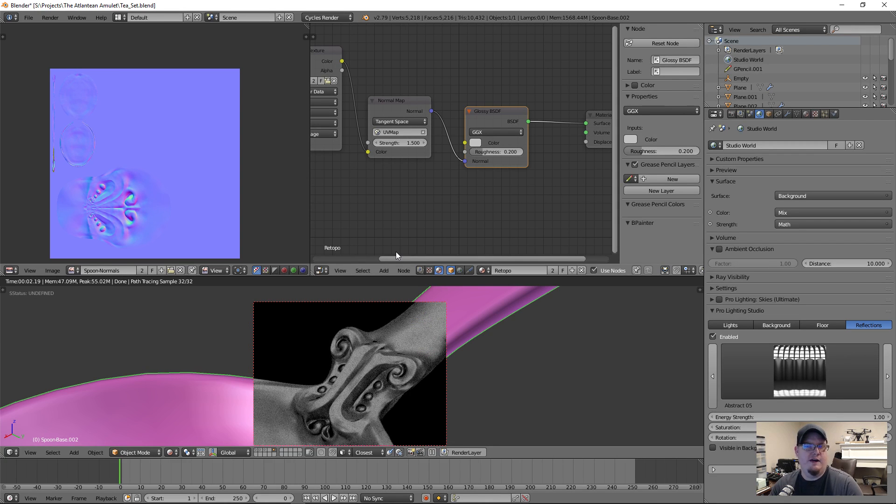
# - Examine the rendered neck ornament and the spoon's bowl from several angles
pyautogui.moveTo(417, 375); pyautogui.dragTo(364, 380, button='middle')
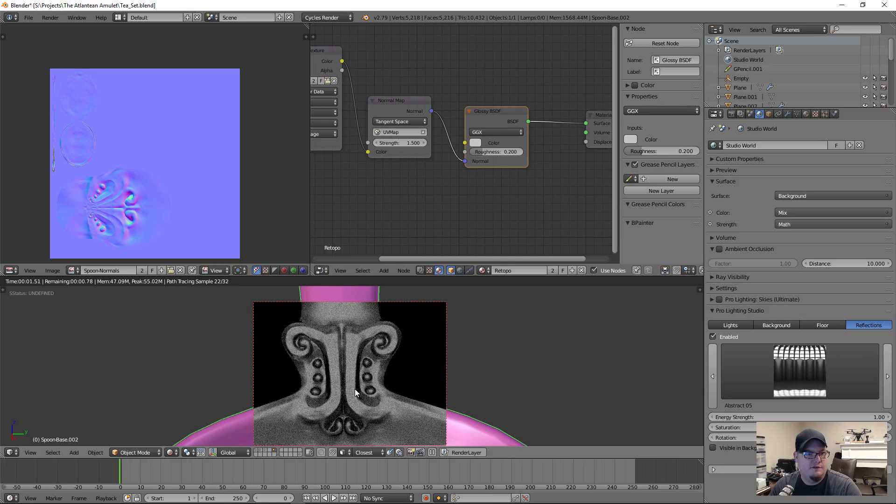
pyautogui.hotkey('shift', 'space')
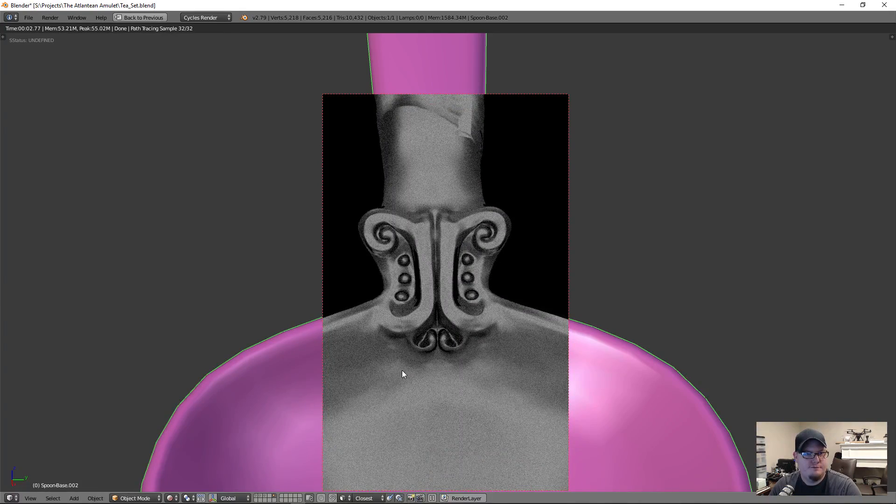
pyautogui.scroll(-6, 402, 371)
pyautogui.moveTo(403, 357); pyautogui.dragTo(543, 304, button='middle')
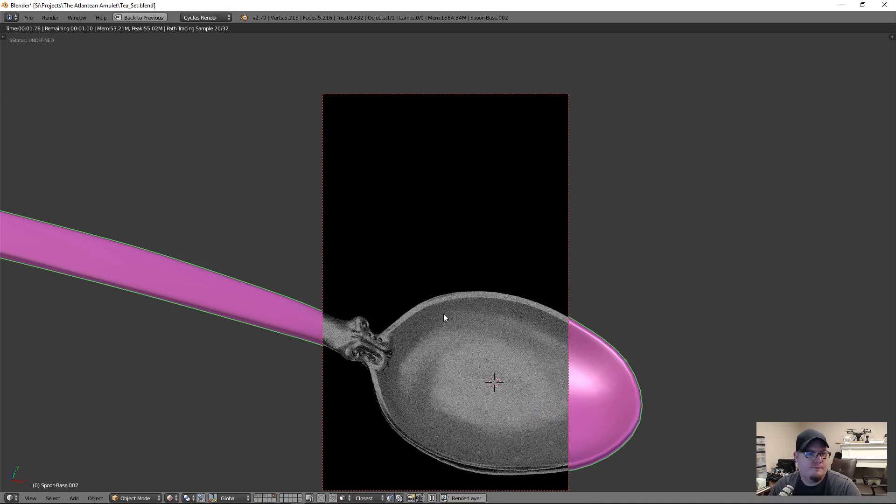
pyautogui.moveTo(444, 314); pyautogui.dragTo(374, 305, button='middle')
pyautogui.scroll(4, 373, 301)
pyautogui.moveTo(430, 279); pyautogui.dragTo(426, 329, button='middle')
pyautogui.hotkey('shift', 'space')
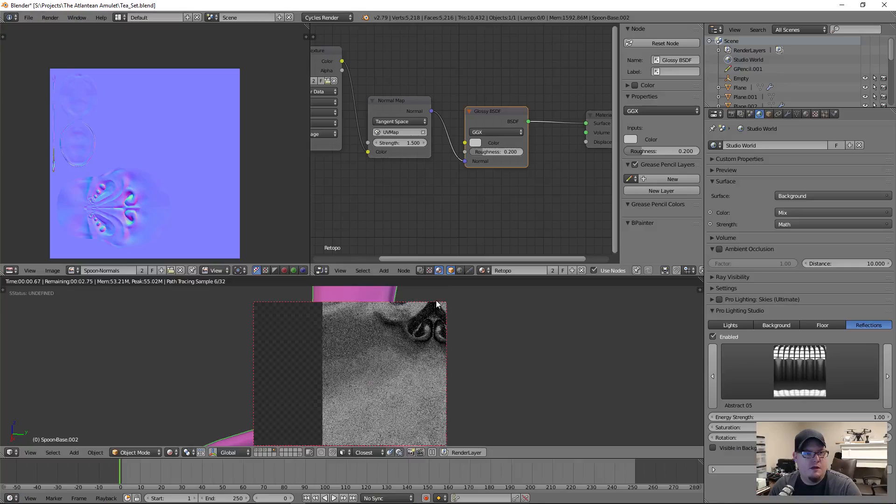
# - Redraw the render border so it frames the whole neck ornament in the smaller 3D view
pyautogui.moveTo(269, 337); pyautogui.dragTo(428, 433)
pyautogui.moveTo(416, 413); pyautogui.dragTo(355, 329, button='middle')
pyautogui.hotkey('ctrl', 'b')
pyautogui.moveTo(250, 288)
pyautogui.mouseDown()
pyautogui.moveTo(442, 397)
pyautogui.moveTo(455, 440)
pyautogui.mouseUp()
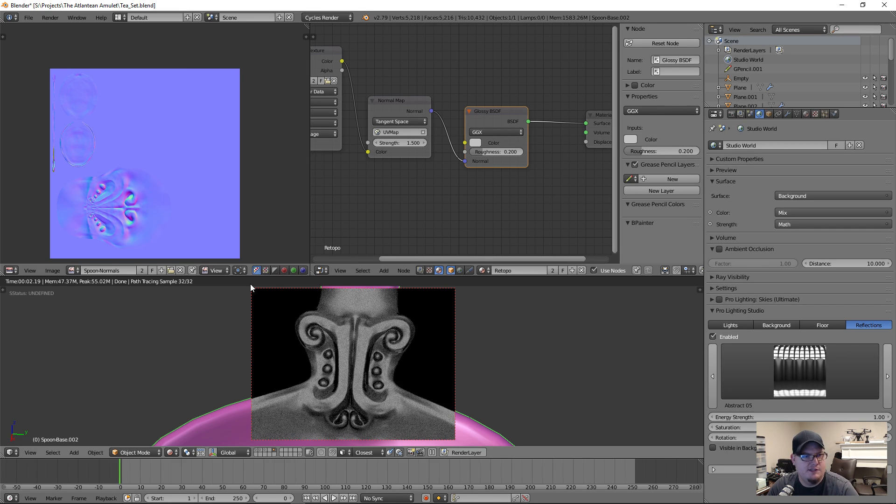
pyautogui.moveTo(335, 375); pyautogui.dragTo(333, 369, button='middle')
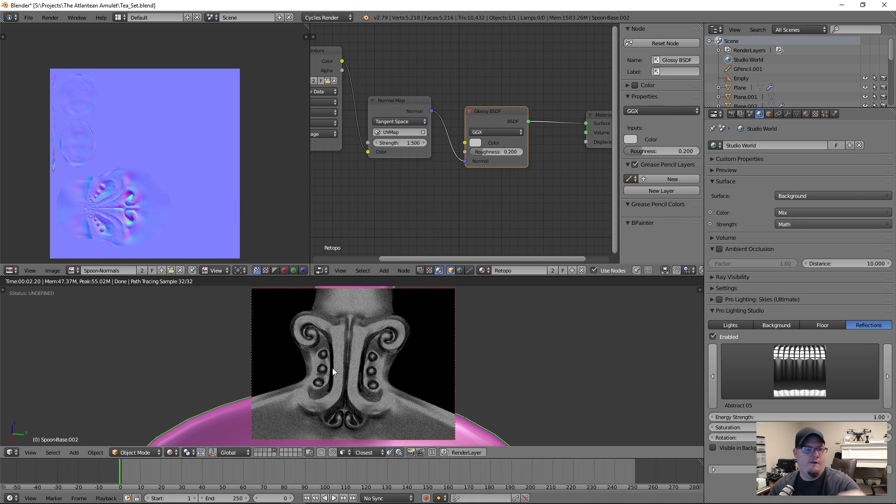
# - Set the Glossy BSDF's roughness to 0.01
pyautogui.moveTo(491, 219); pyautogui.dragTo(428, 211, button='middle')
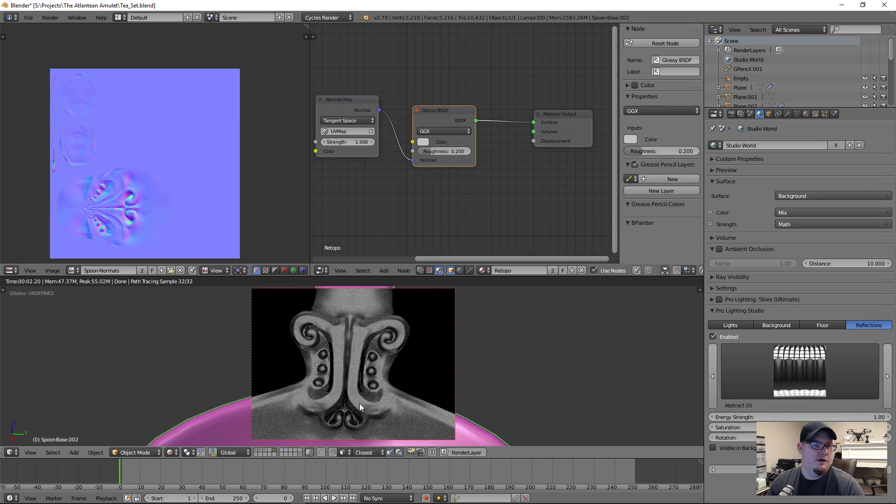
pyautogui.moveTo(365, 390); pyautogui.dragTo(411, 326, button='middle')
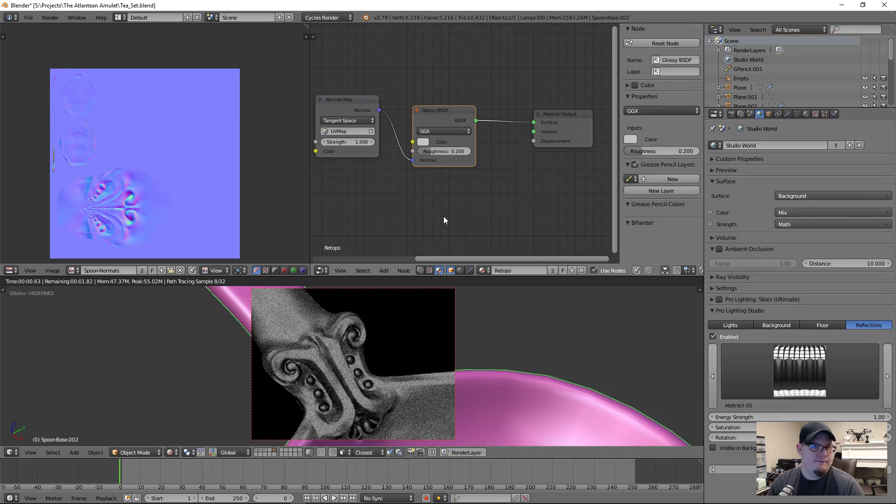
pyautogui.click(449, 150)
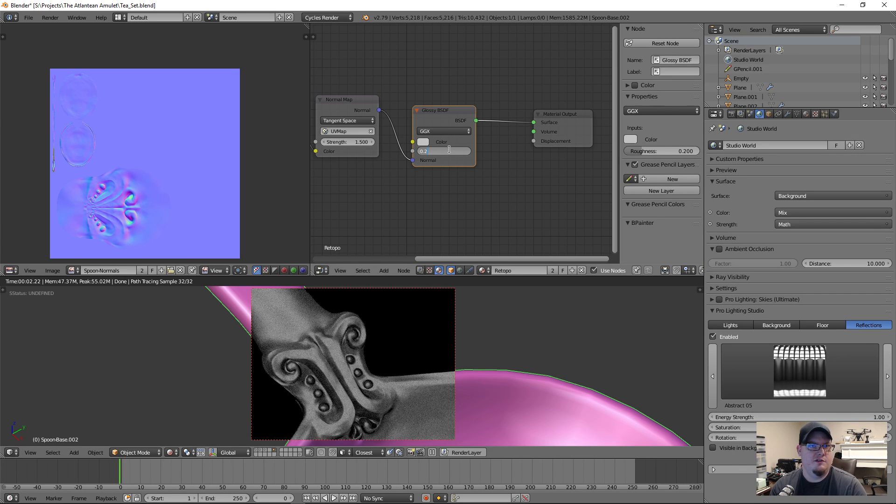
pyautogui.write('0')
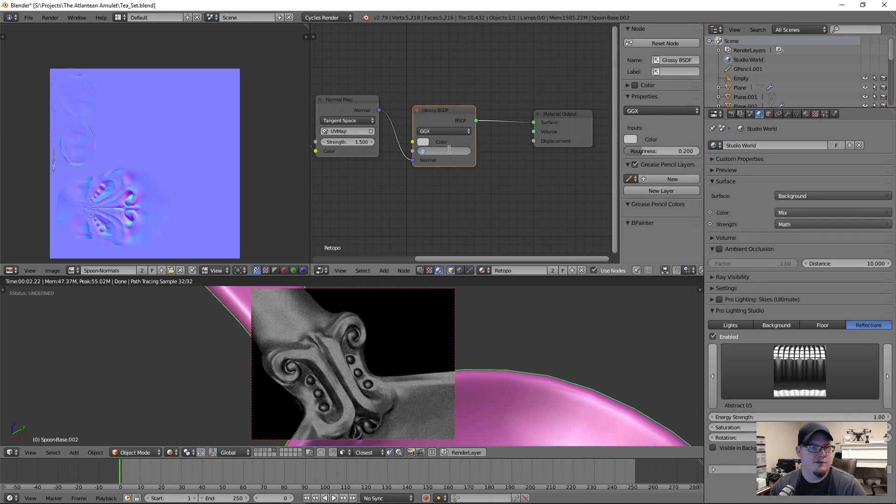
pyautogui.write('.01')
pyautogui.press('Return')
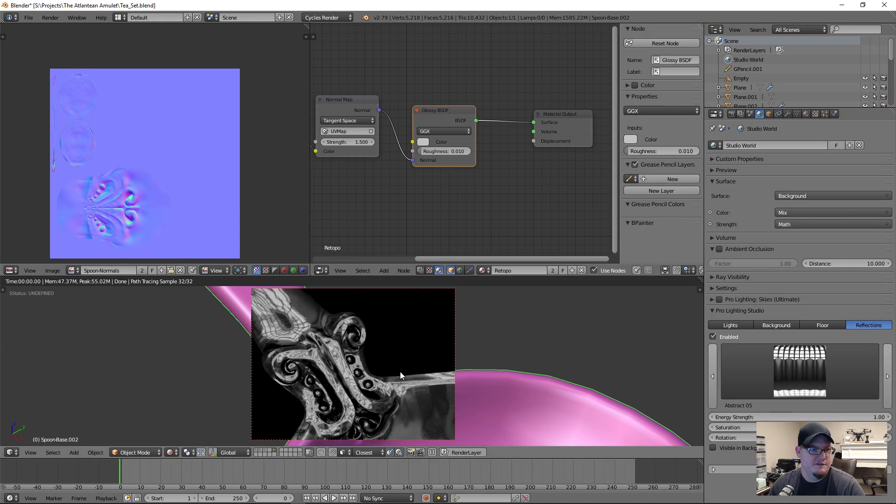
# - Set the Normal Map node's strength to 1.0
pyautogui.scroll(1, 399, 371)
pyautogui.keyDown('shift'); pyautogui.moveTo(396, 375); pyautogui.dragTo(361, 340, button='middle'); pyautogui.keyUp('shift')
pyautogui.scroll(1, 394, 348)
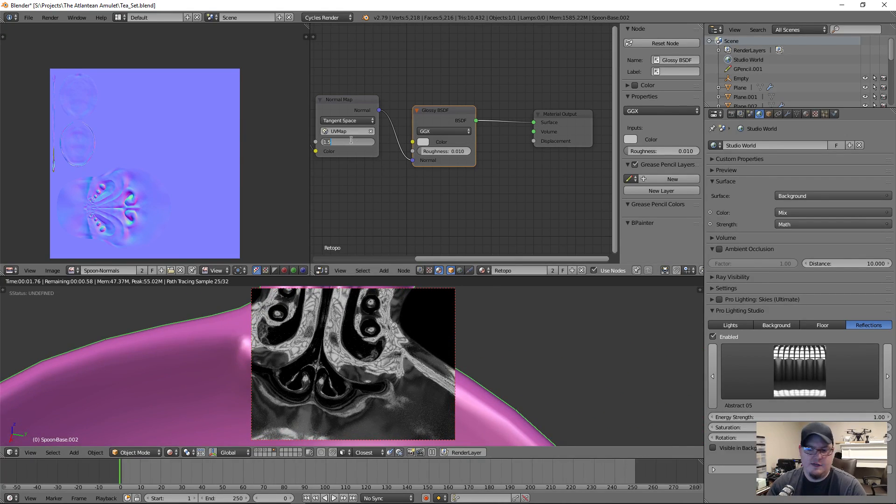
pyautogui.press('Return')
# - Inspect the sharp reflections on the neck ornament up close and across the entire spoon
pyautogui.moveTo(368, 339); pyautogui.dragTo(306, 318, button='middle')
pyautogui.moveTo(412, 316); pyautogui.dragTo(358, 368, button='middle')
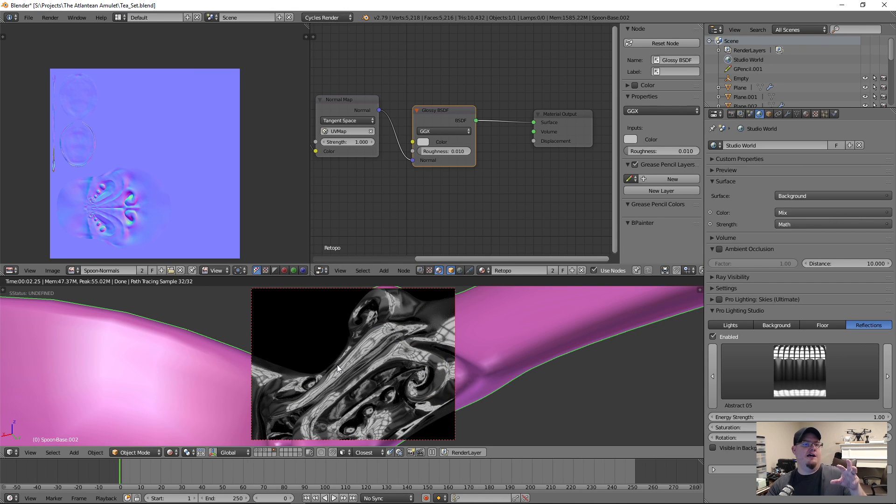
pyautogui.scroll(-5, 337, 365)
pyautogui.moveTo(368, 357)
pyautogui.mouseDown(button='middle')
pyautogui.moveTo(336, 354)
pyautogui.moveTo(501, 374)
pyautogui.moveTo(409, 364)
pyautogui.moveTo(343, 373)
pyautogui.moveTo(337, 383)
pyautogui.moveTo(351, 360)
pyautogui.mouseUp(button='middle')
pyautogui.scroll(-5, 409, 365)
pyautogui.scroll(-3, 388, 367)
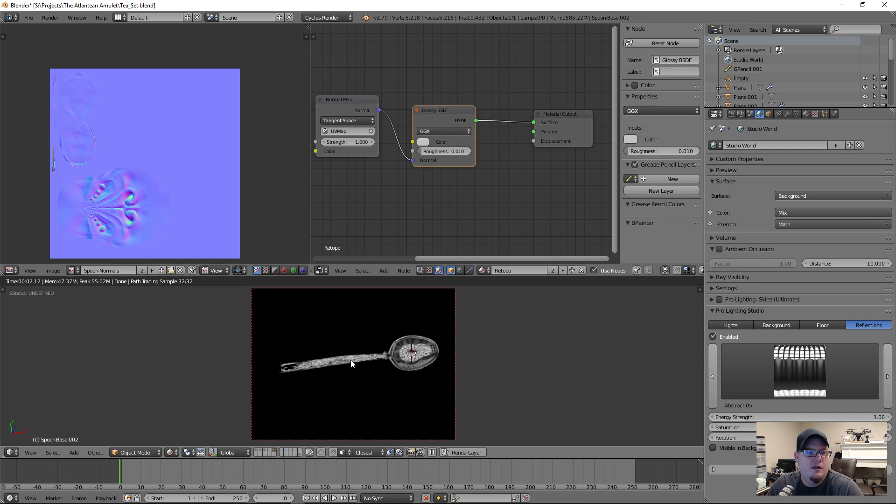
# - Examine the rendered reflections along the spoon's handle, across the bowl and on the neck ornament from another angle
pyautogui.scroll(1, 352, 360)
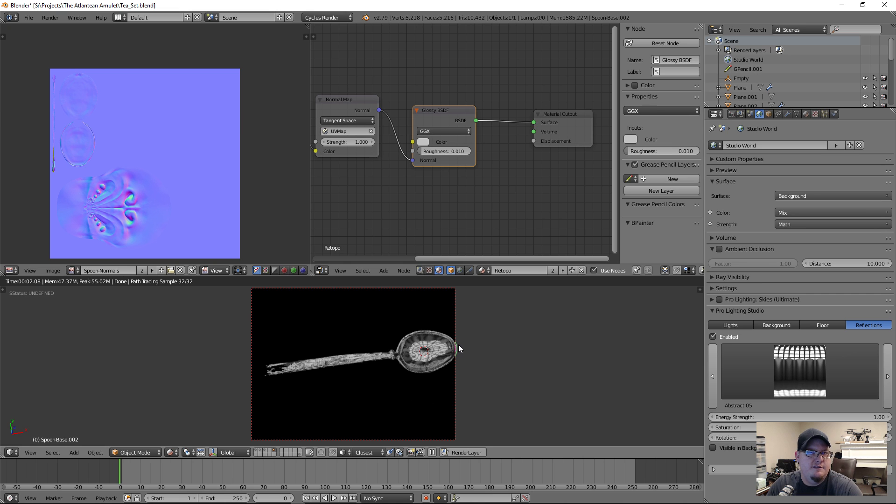
pyautogui.scroll(2, 290, 374)
pyautogui.scroll(3, 417, 358)
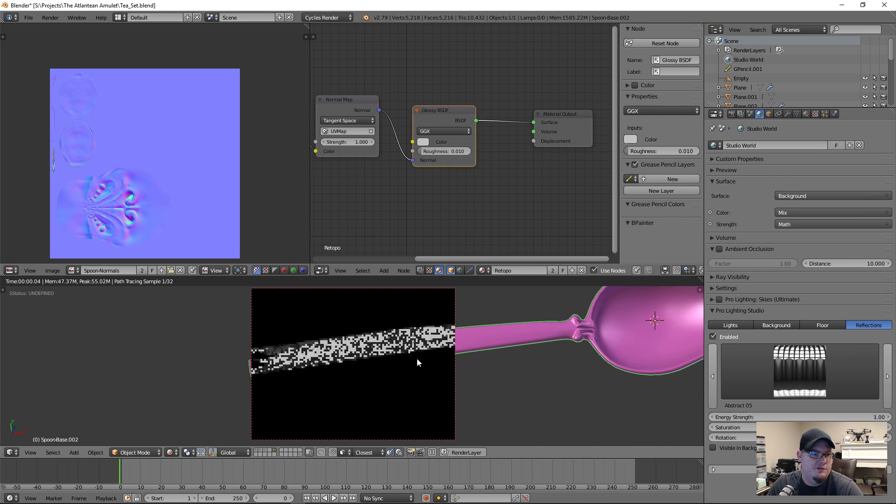
pyautogui.scroll(-5, 349, 366)
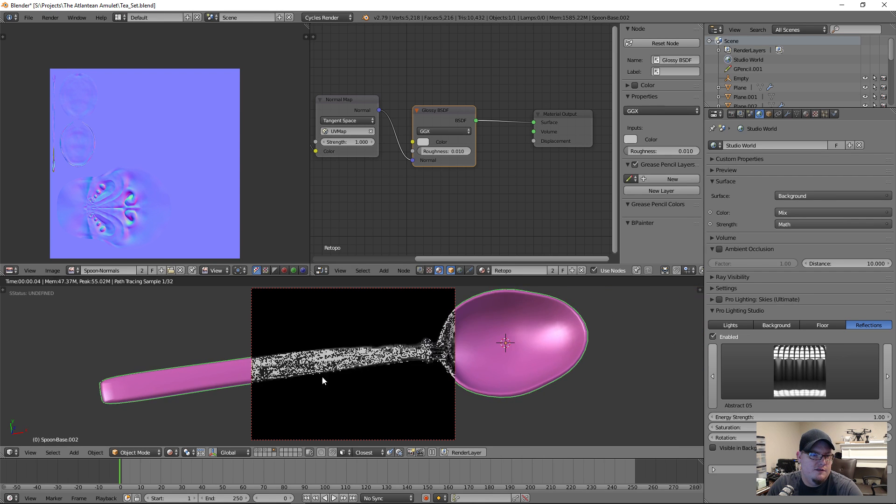
pyautogui.scroll(6, 394, 375)
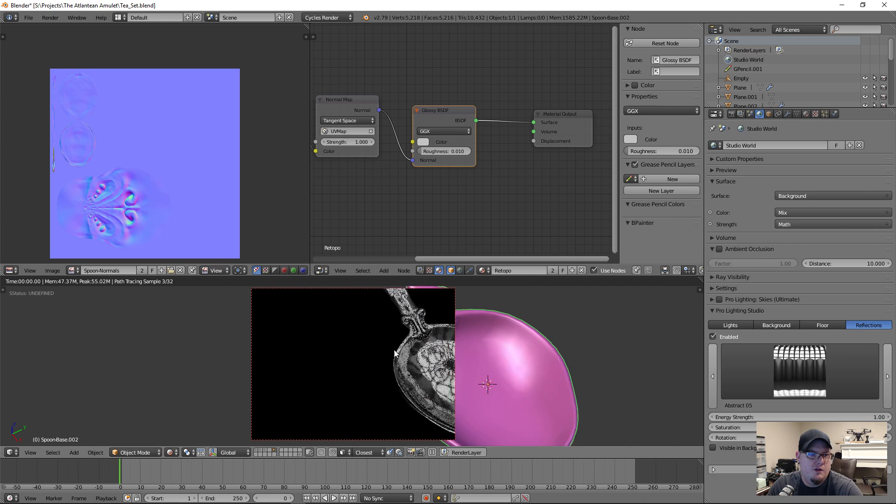
pyautogui.scroll(-3, 373, 354)
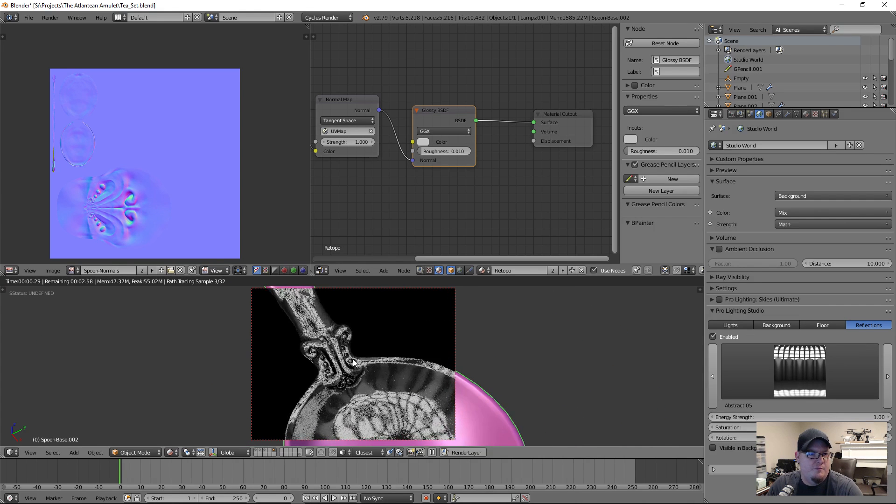
pyautogui.scroll(3, 373, 355)
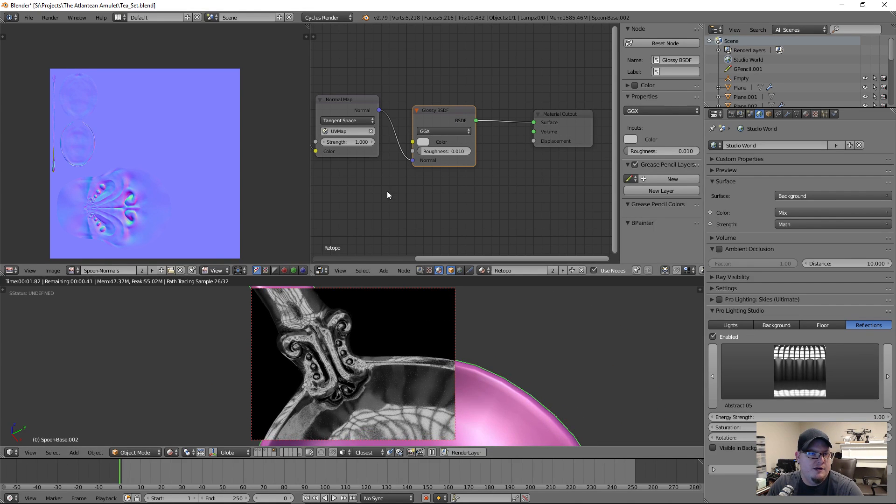
# - Tidy the material's node tree by moving the Material Output node closer to the Glossy BSDF node
pyautogui.moveTo(501, 183); pyautogui.dragTo(444, 198, button='middle')
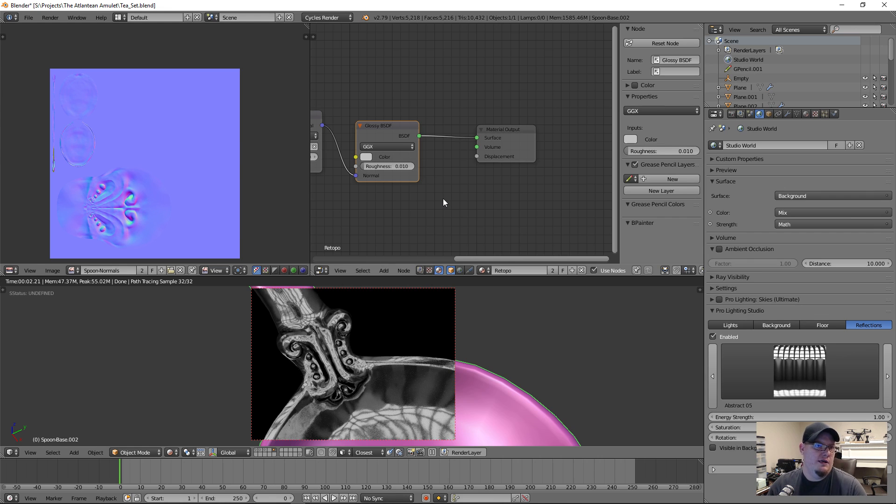
pyautogui.moveTo(507, 131); pyautogui.dragTo(491, 125)
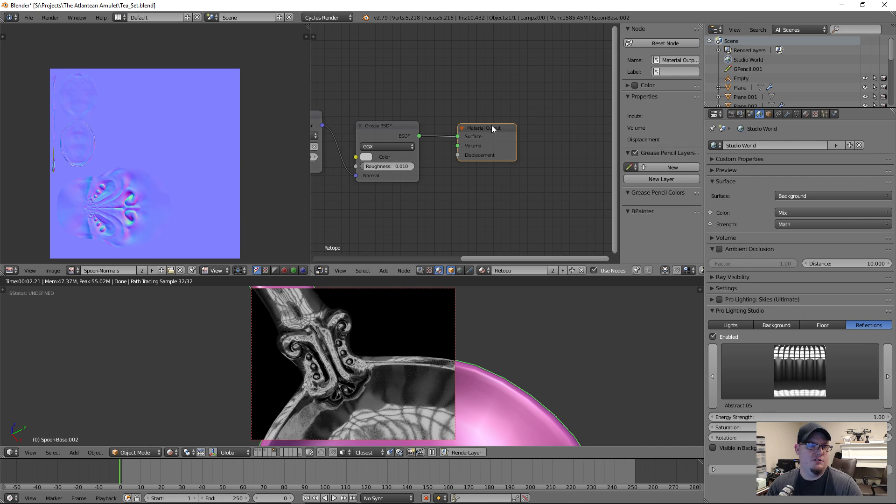
pyautogui.click(373, 125)
pyautogui.moveTo(373, 122); pyautogui.dragTo(369, 117)
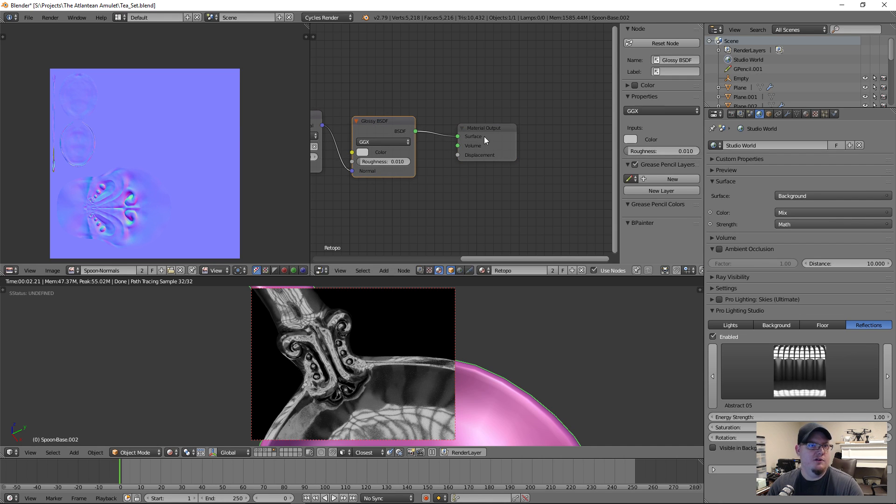
pyautogui.scroll(-2, 484, 137)
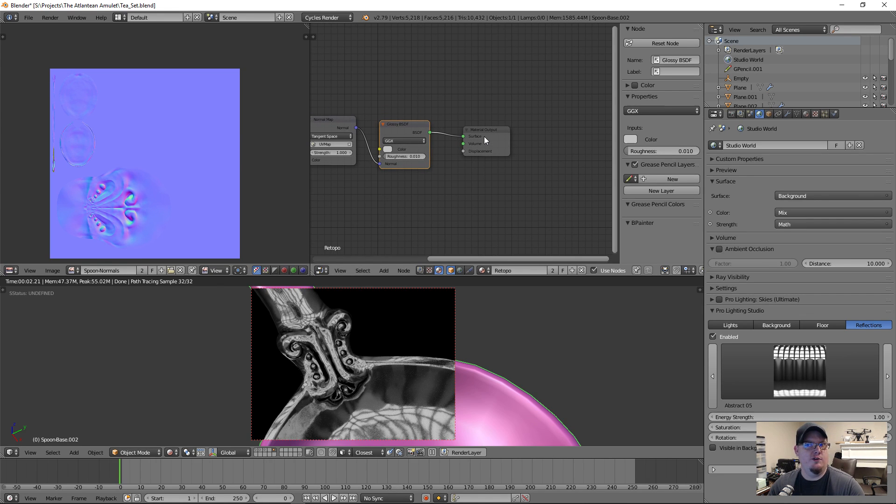
pyautogui.moveTo(264, 494)
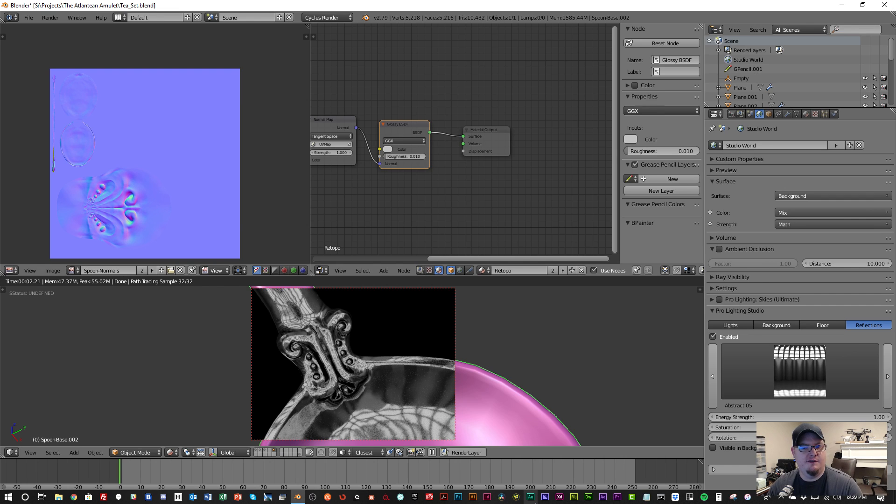
pyautogui.moveTo(425, 203); pyautogui.dragTo(478, 195, button='middle')
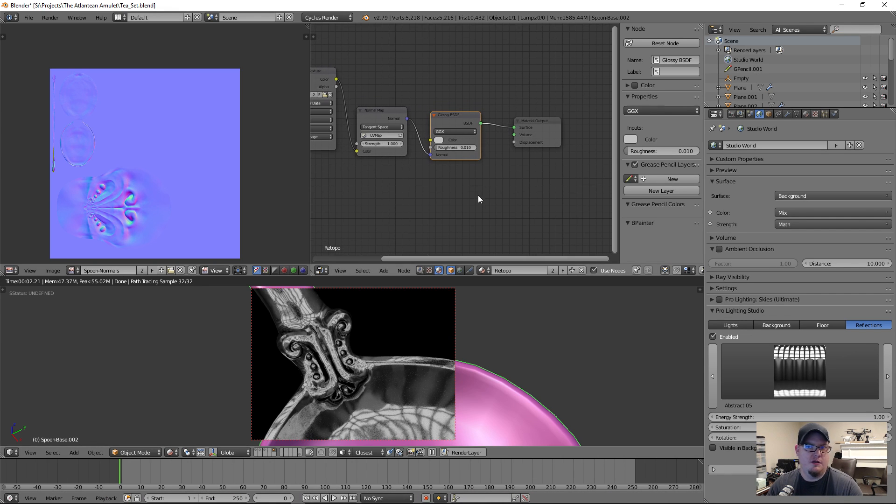
pyautogui.moveTo(404, 188); pyautogui.dragTo(437, 212, button='middle')
pyautogui.scroll(-1, 464, 211)
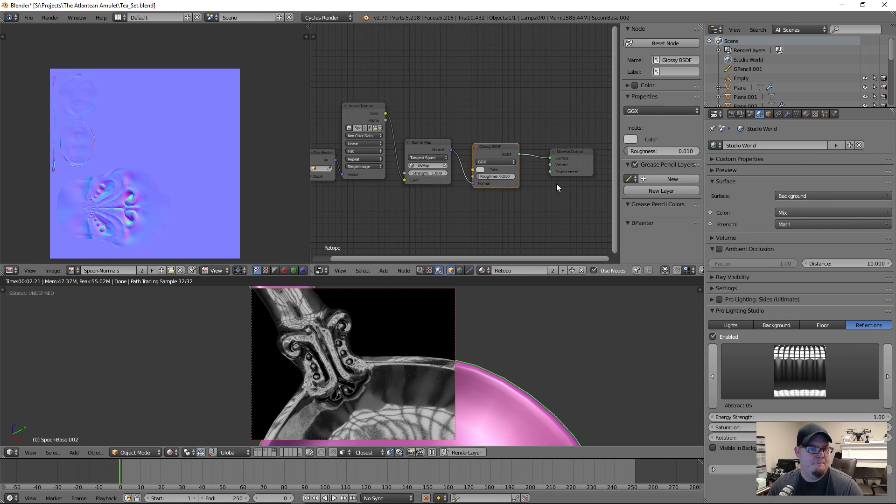
pyautogui.moveTo(571, 154); pyautogui.dragTo(555, 150)
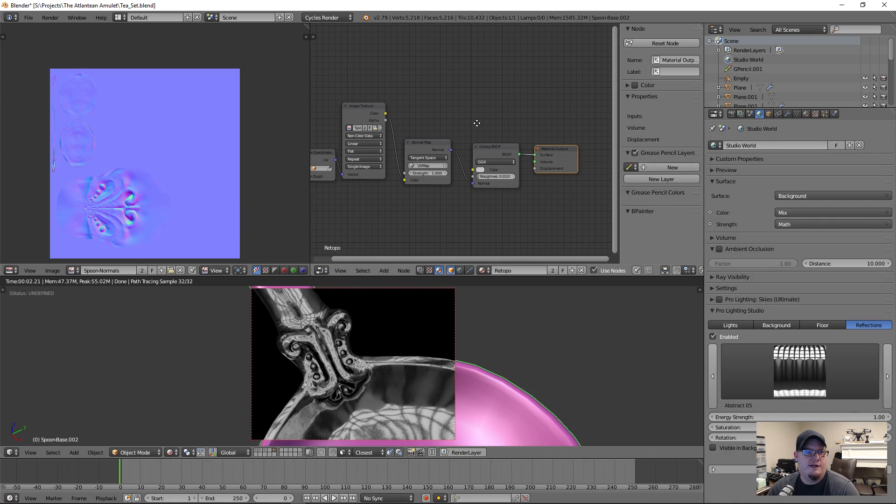
# - Add a Geometry input node and place it in the free space above the Normal Map node
pyautogui.moveTo(492, 118); pyautogui.dragTo(448, 143, button='middle')
pyautogui.scroll(2, 469, 137)
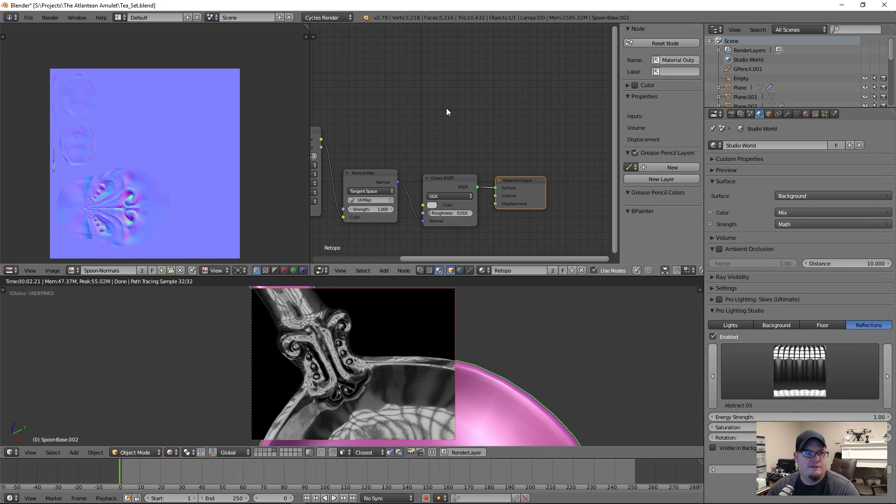
pyautogui.hotkey('shift', 'a')
pyautogui.moveTo(442, 61)
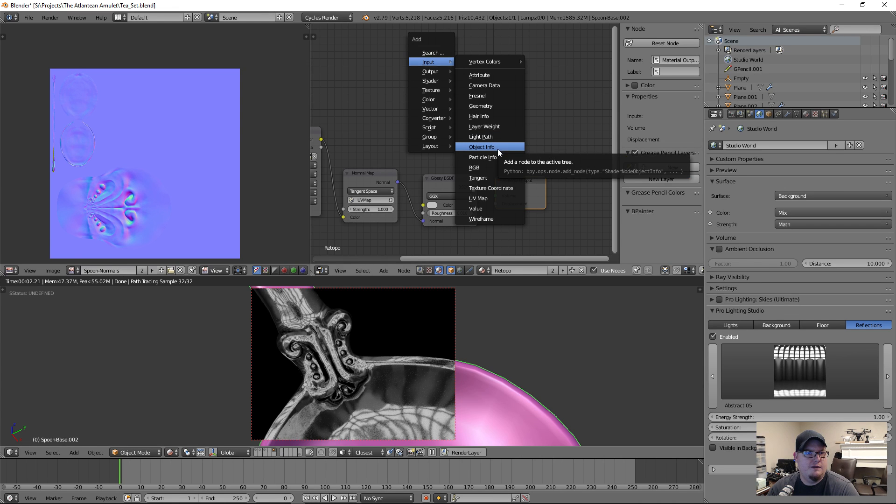
pyautogui.click(495, 106)
pyautogui.click(424, 78)
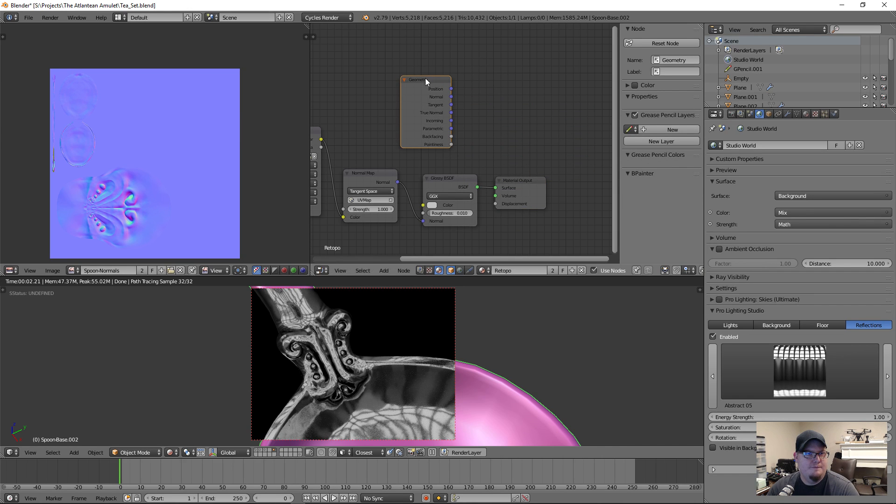
pyautogui.moveTo(425, 78); pyautogui.dragTo(394, 80)
# - Preview the Geometry node's Pointiness output through a Viewer node and examine it on the spoon's neck from several angles
pyautogui.scroll(3, 432, 157)
pyautogui.keyDown('ctrl'); pyautogui.keyDown('shift'); pyautogui.click(406, 141); pyautogui.keyUp('shift'); pyautogui.keyUp('ctrl')
pyautogui.keyDown('ctrl'); pyautogui.keyDown('shift'); pyautogui.click(406, 144); pyautogui.keyUp('shift'); pyautogui.keyUp('ctrl')
pyautogui.keyDown('ctrl'); pyautogui.keyDown('shift'); pyautogui.click(406, 144); pyautogui.keyUp('shift'); pyautogui.keyUp('ctrl')
pyautogui.keyDown('ctrl'); pyautogui.keyDown('shift'); pyautogui.click(406, 144); pyautogui.keyUp('shift'); pyautogui.keyUp('ctrl')
pyautogui.keyDown('ctrl'); pyautogui.keyDown('shift'); pyautogui.click(406, 143); pyautogui.keyUp('shift'); pyautogui.keyUp('ctrl')
pyautogui.keyDown('ctrl'); pyautogui.keyDown('shift'); pyautogui.click(406, 144); pyautogui.keyUp('shift'); pyautogui.keyUp('ctrl')
pyautogui.keyDown('ctrl'); pyautogui.keyDown('shift'); pyautogui.click(406, 144); pyautogui.keyUp('shift'); pyautogui.keyUp('ctrl')
pyautogui.keyDown('ctrl'); pyautogui.keyDown('shift'); pyautogui.click(406, 144); pyautogui.keyUp('shift'); pyautogui.keyUp('ctrl')
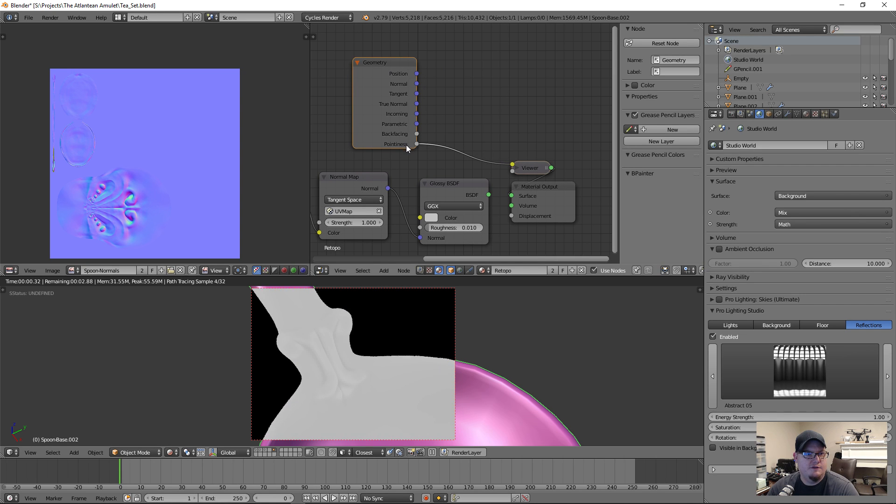
pyautogui.moveTo(354, 351)
pyautogui.mouseDown(button='middle')
pyautogui.moveTo(320, 346)
pyautogui.moveTo(346, 367)
pyautogui.moveTo(330, 380)
pyautogui.moveTo(344, 365)
pyautogui.mouseUp(button='middle')
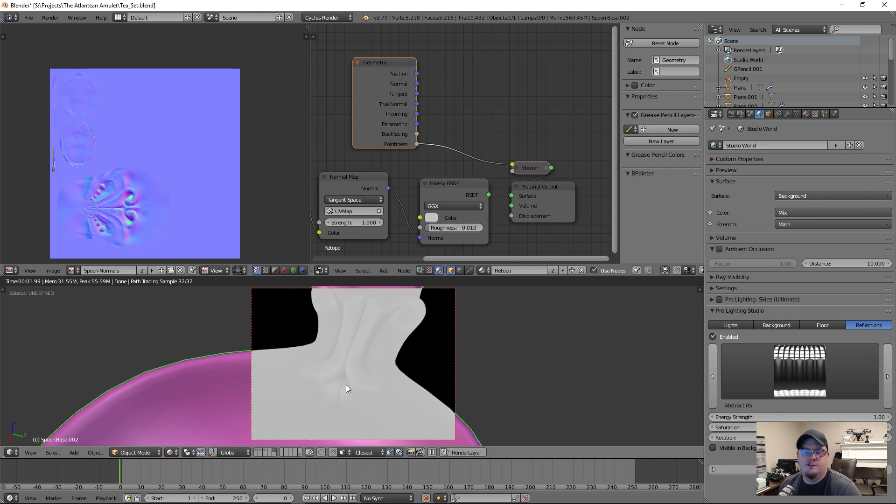
pyautogui.moveTo(403, 326); pyautogui.dragTo(346, 362, button='middle')
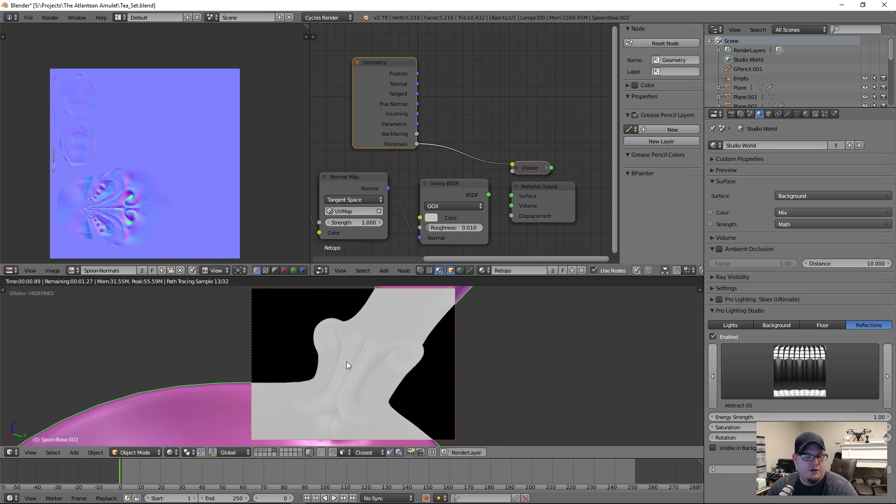
pyautogui.moveTo(347, 362); pyautogui.dragTo(389, 377, button='middle')
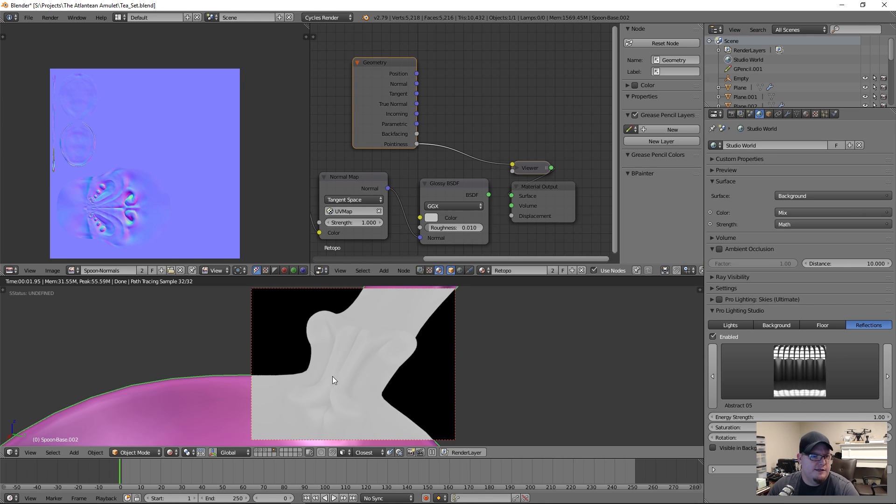
pyautogui.moveTo(331, 348); pyautogui.dragTo(379, 375, button='middle')
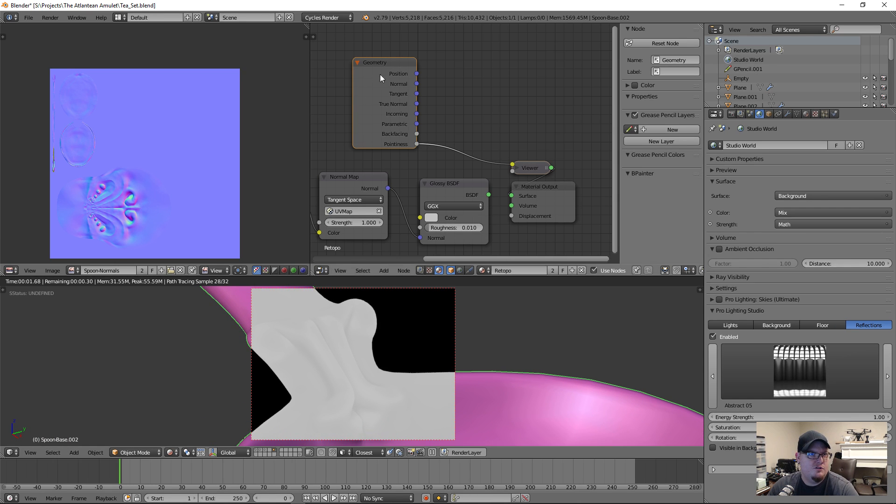
# - Rearrange the nodes so the Viewer sits above the Material Output, with the Geometry and Glossy BSDF nodes spaced apart
pyautogui.moveTo(385, 62); pyautogui.dragTo(378, 63)
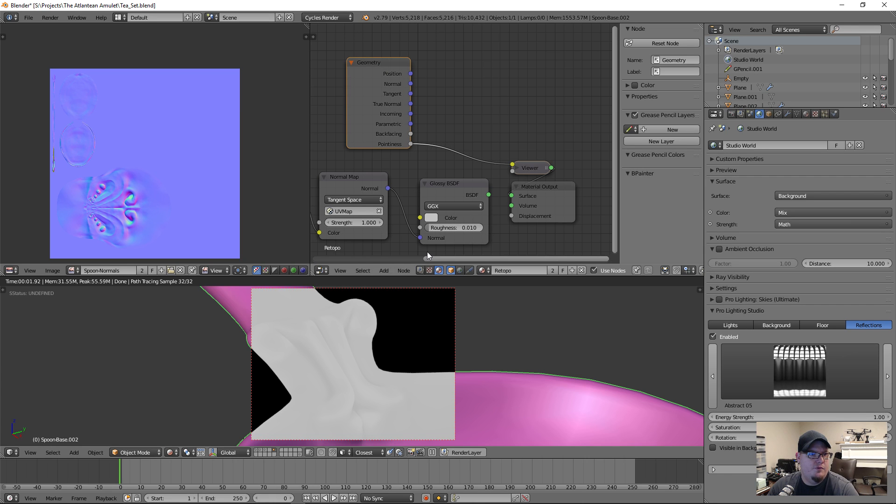
pyautogui.click(445, 181)
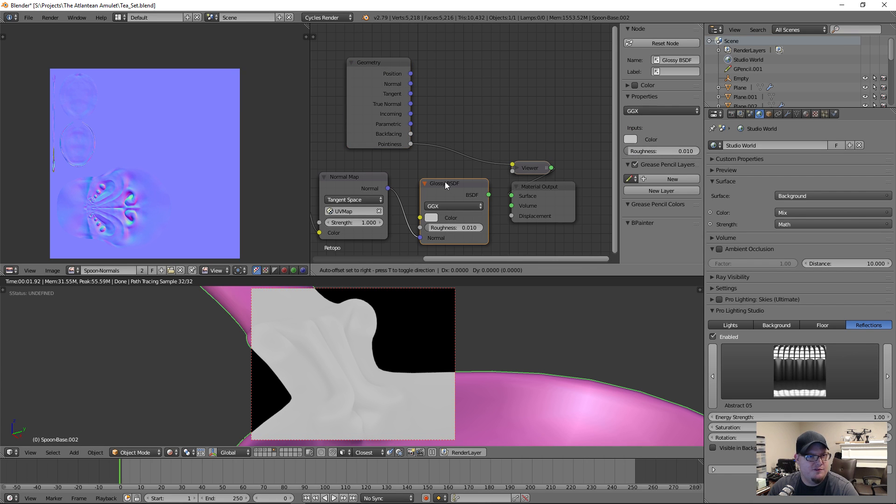
pyautogui.moveTo(444, 181); pyautogui.dragTo(445, 180)
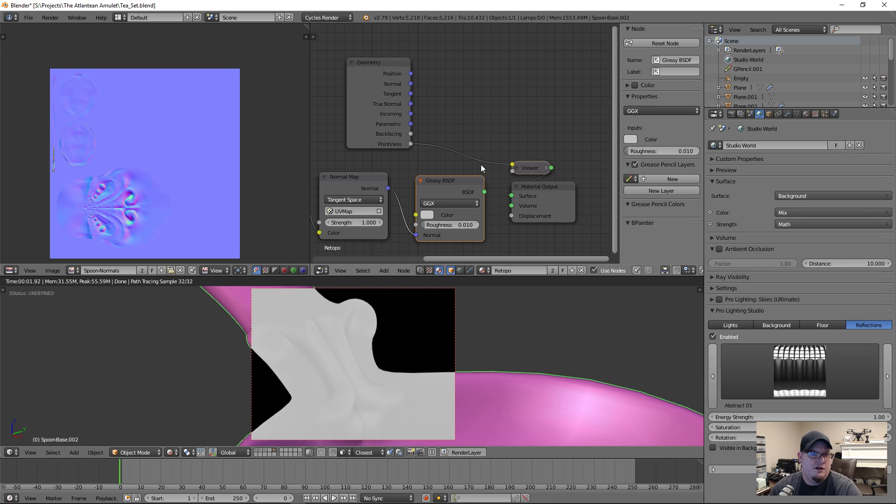
pyautogui.moveTo(524, 171); pyautogui.dragTo(516, 141)
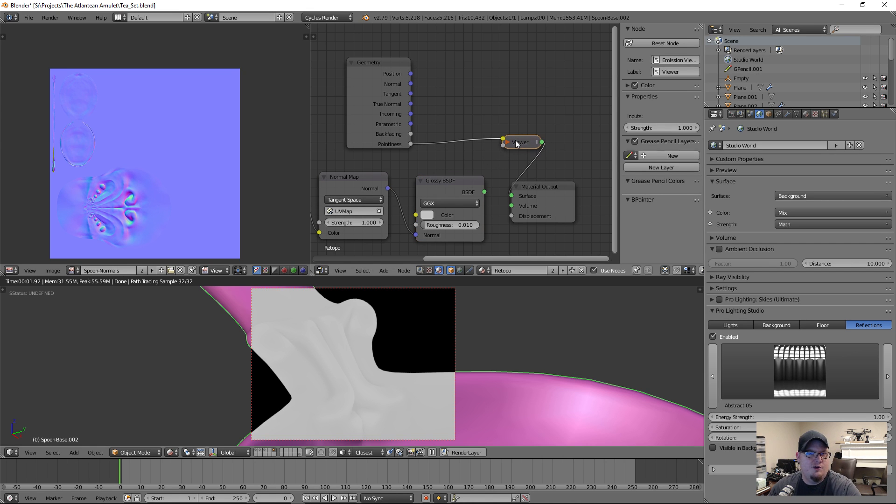
pyautogui.moveTo(531, 186); pyautogui.dragTo(542, 186)
pyautogui.moveTo(475, 167); pyautogui.dragTo(496, 157, button='middle')
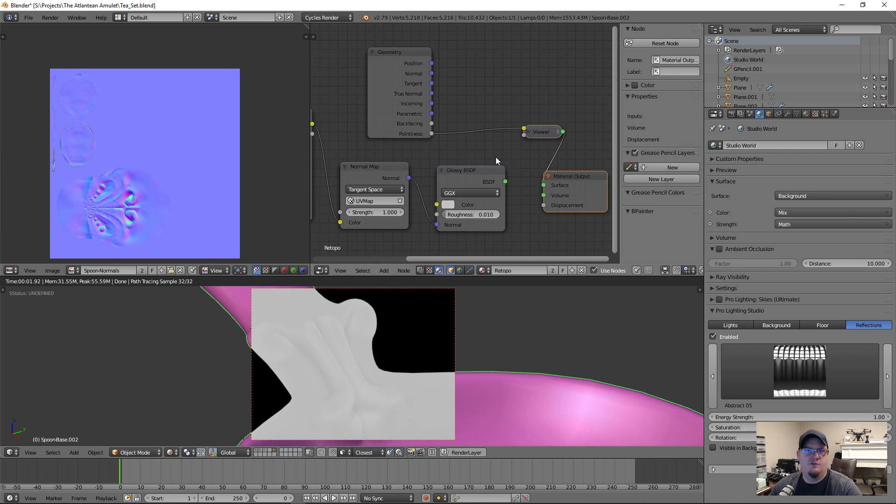
pyautogui.click(542, 131)
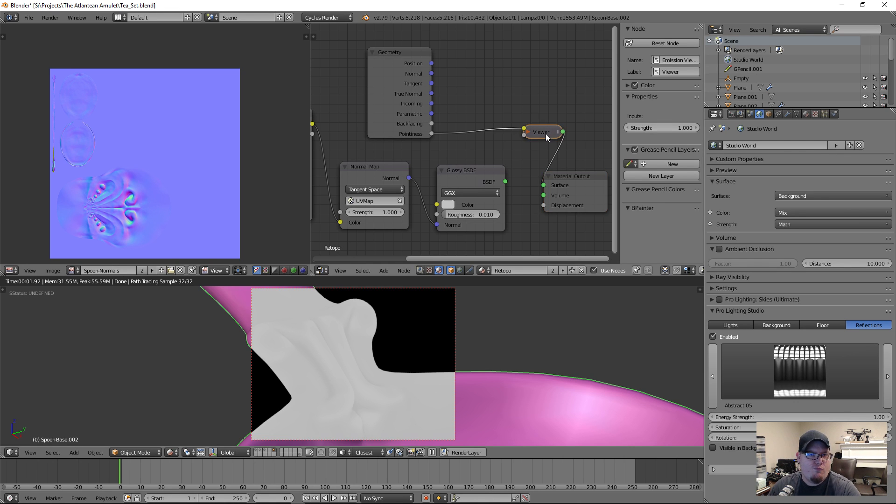
# - Insert a ColorRamp node on the link between the Geometry node's Pointiness output and the Viewer
pyautogui.moveTo(488, 138); pyautogui.dragTo(418, 160, button='middle')
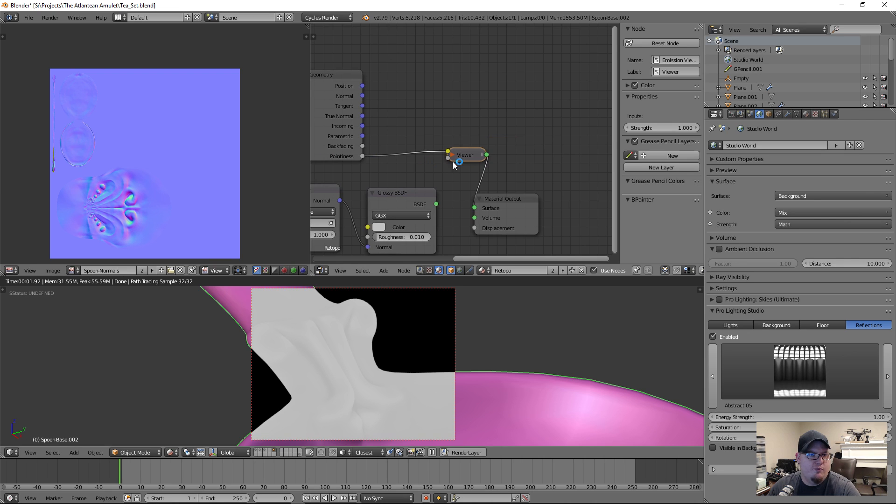
pyautogui.hotkey('shift', 'a')
pyautogui.moveTo(457, 155)
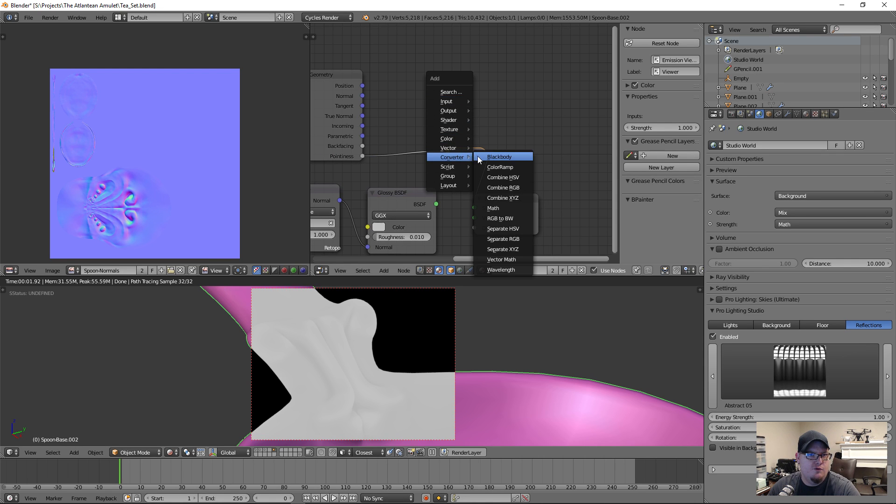
pyautogui.click(485, 167)
pyautogui.click(418, 133)
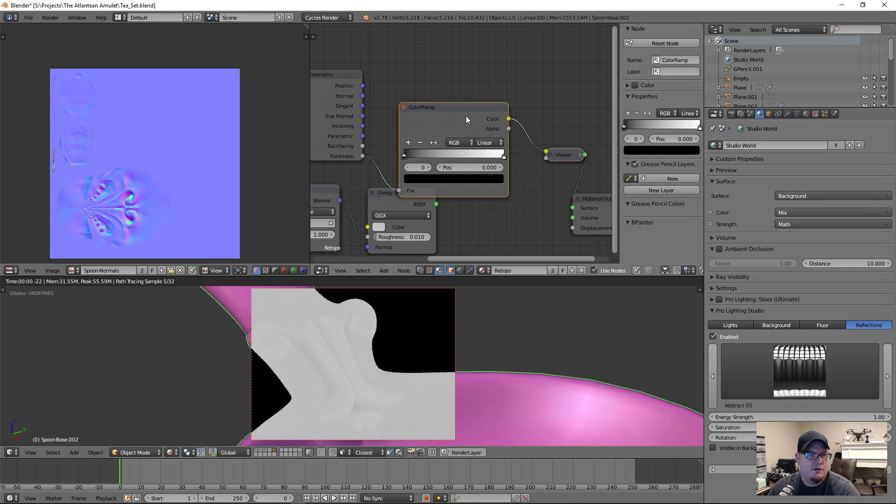
pyautogui.moveTo(464, 120); pyautogui.dragTo(474, 100)
# - Tighten the ColorRamp around its middle, with the white stop at 0.536 and the black stop just below it, and check the neck
pyautogui.click(424, 133)
pyautogui.moveTo(424, 134); pyautogui.dragTo(469, 133)
pyautogui.moveTo(319, 370); pyautogui.dragTo(385, 343, button='middle')
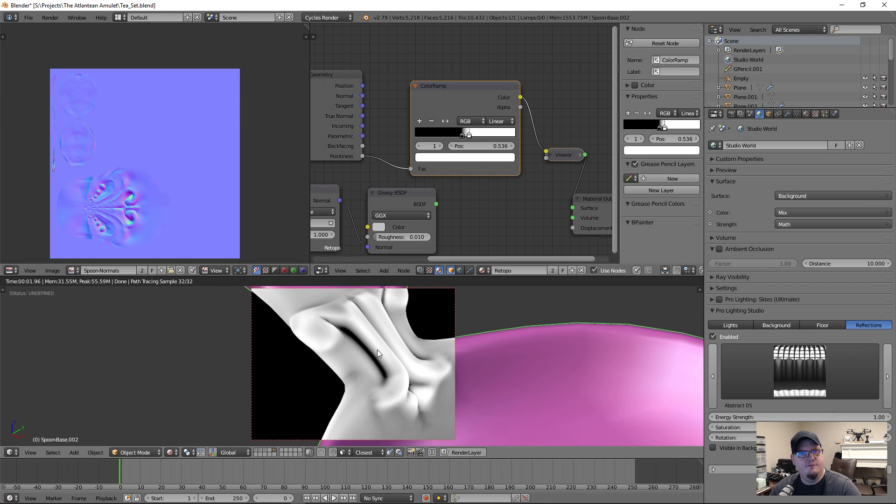
pyautogui.moveTo(396, 349); pyautogui.dragTo(384, 384, button='middle')
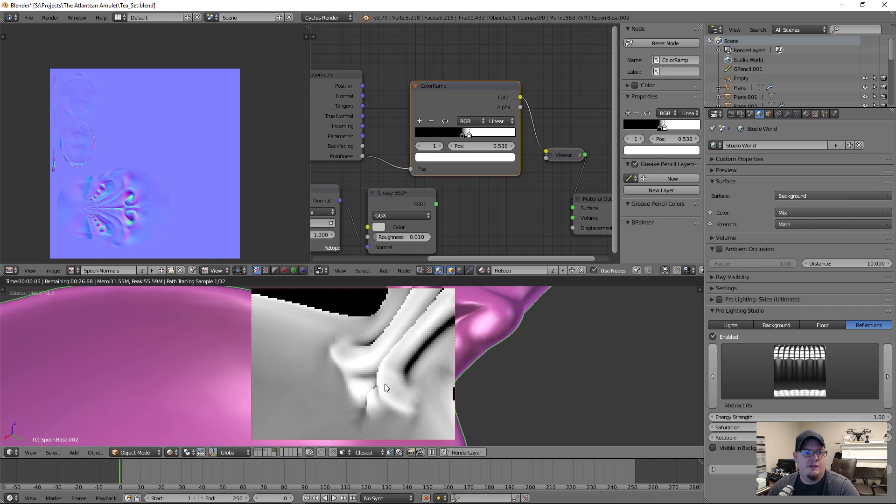
pyautogui.moveTo(395, 335); pyautogui.dragTo(376, 396, button='middle')
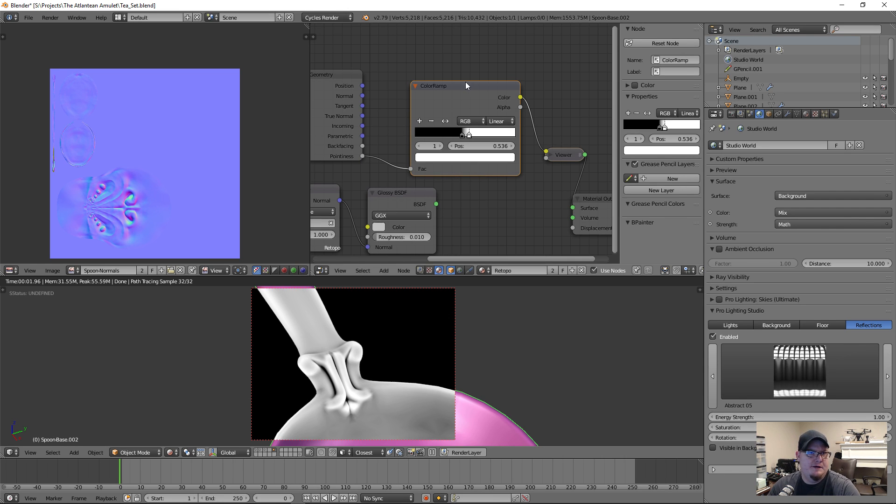
# - Spread the ColorRamp and Viewer nodes farther apart above the Material Output node
pyautogui.moveTo(464, 85)
pyautogui.mouseDown()
pyautogui.moveTo(455, 65)
pyautogui.moveTo(456, 74)
pyautogui.mouseUp()
pyautogui.moveTo(505, 82); pyautogui.dragTo(430, 77, button='middle')
pyautogui.moveTo(487, 151); pyautogui.dragTo(498, 146)
pyautogui.moveTo(461, 168); pyautogui.dragTo(456, 191, button='middle')
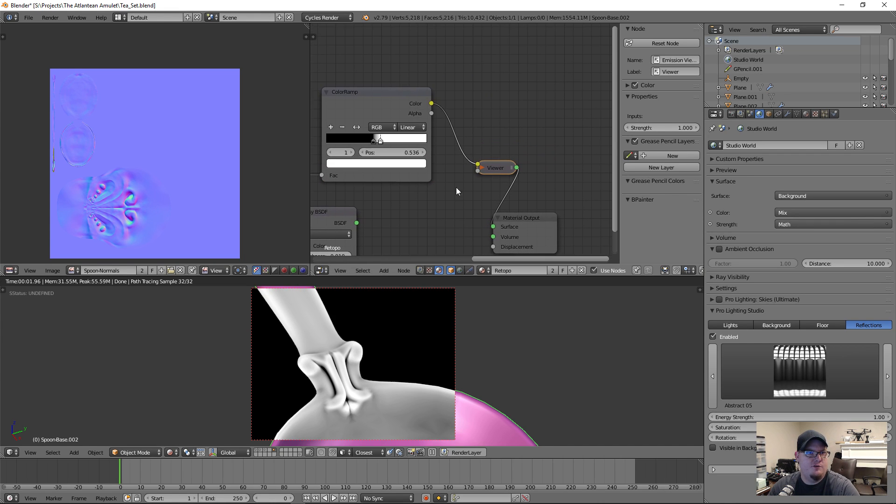
# - Add an Ambient Occlusion node above the Material Output and preview its effect on the spoon's neck
pyautogui.hotkey('shift', 'a')
pyautogui.moveTo(505, 82)
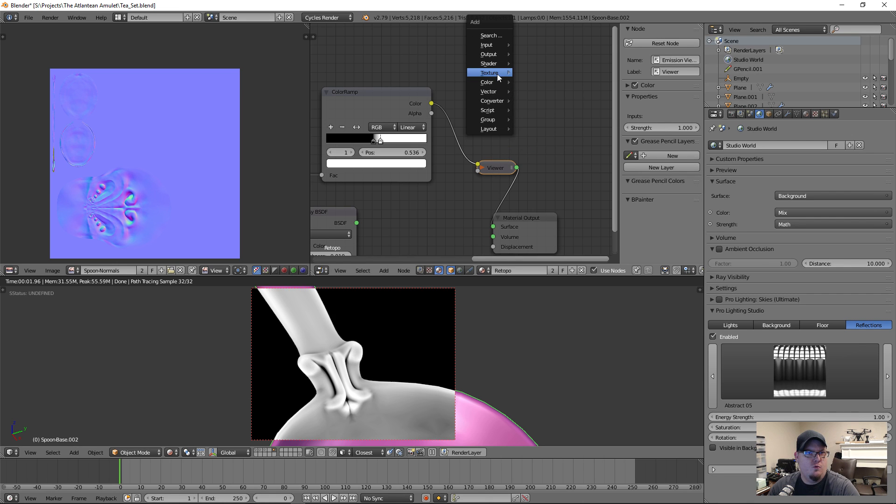
pyautogui.moveTo(502, 65)
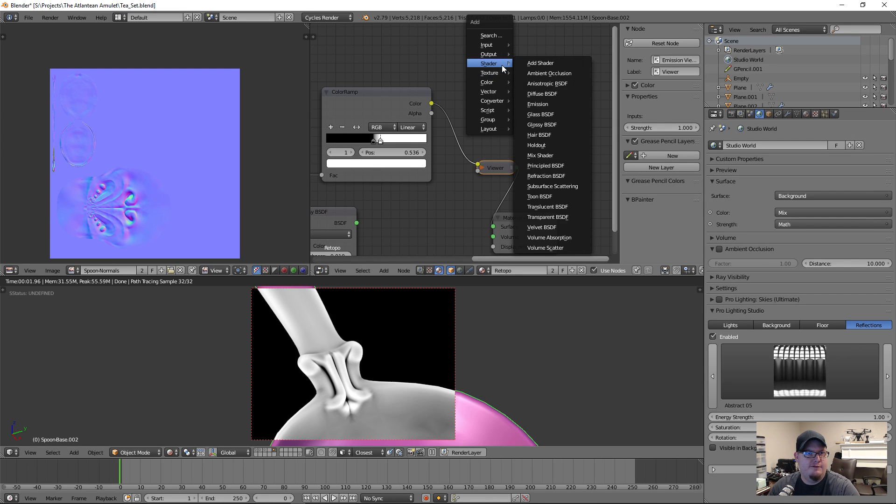
pyautogui.click(560, 74)
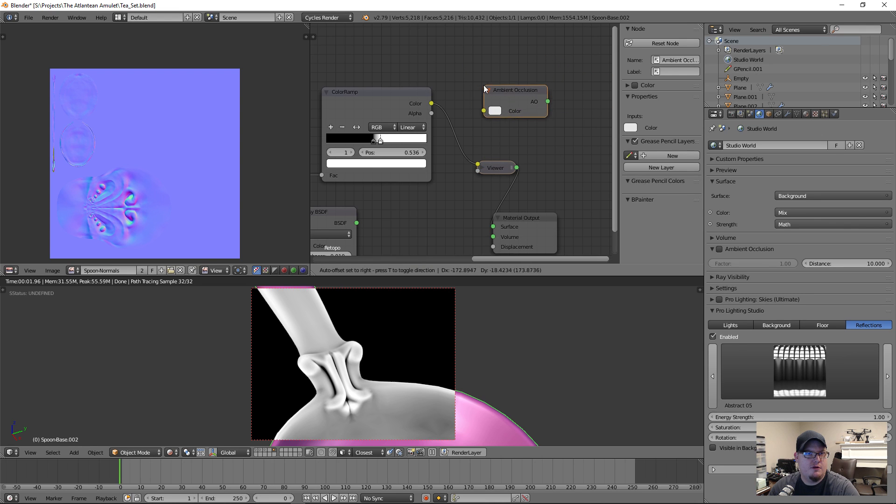
pyautogui.click(492, 86)
pyautogui.keyDown('ctrl'); pyautogui.keyDown('shift'); pyautogui.click(549, 102); pyautogui.keyUp('shift'); pyautogui.keyUp('ctrl')
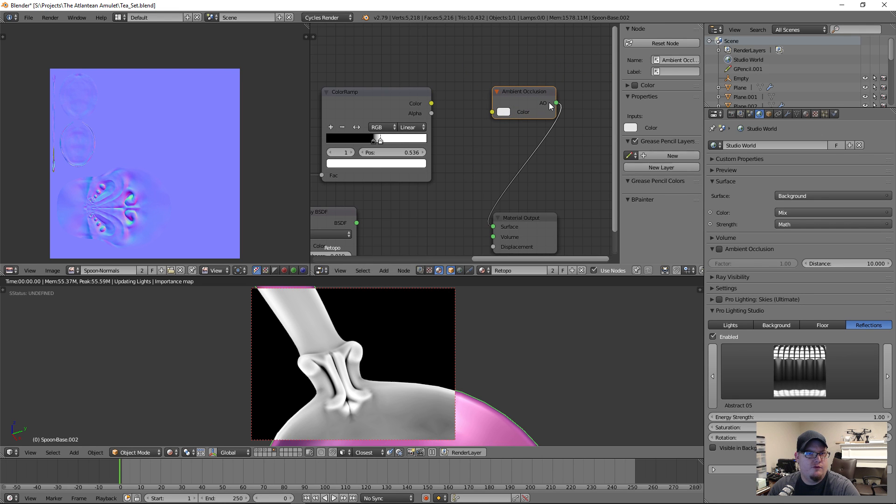
pyautogui.moveTo(358, 408); pyautogui.dragTo(343, 380, button='middle')
# - Try feeding the ColorRamp's color into the Ambient Occlusion node, placed between the ColorRamp and the Material Output
pyautogui.moveTo(515, 94); pyautogui.dragTo(483, 133)
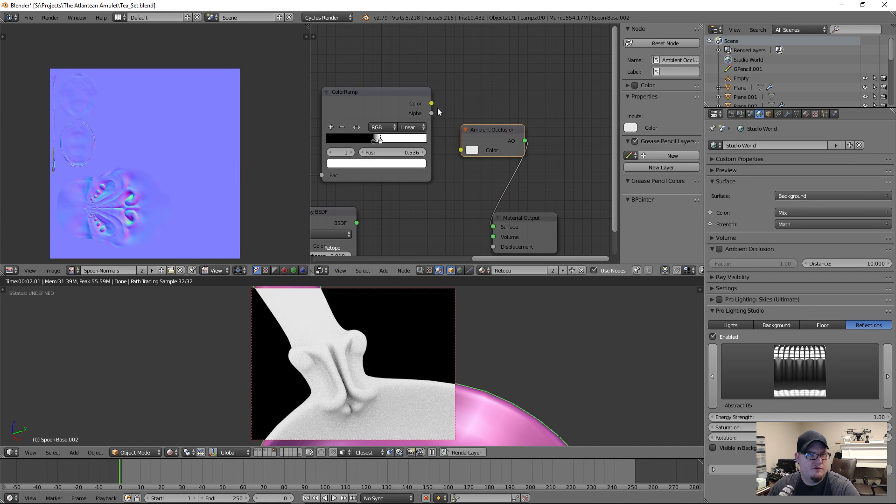
pyautogui.moveTo(432, 103); pyautogui.dragTo(460, 150)
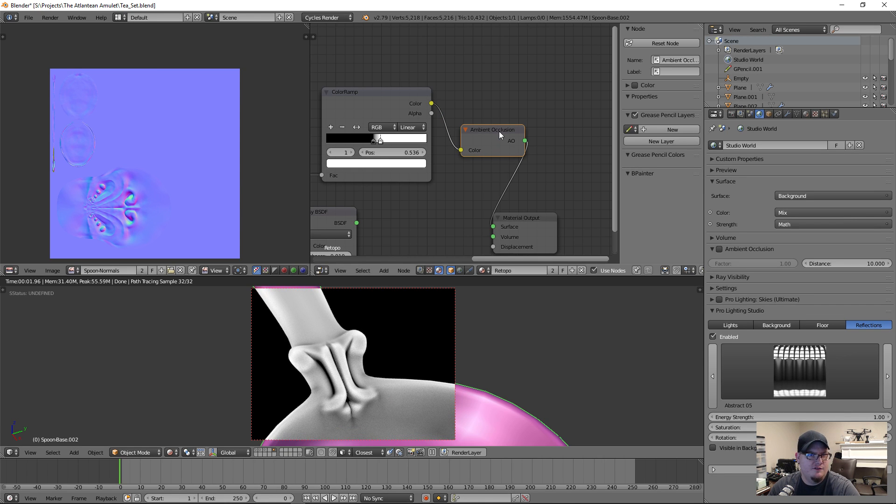
pyautogui.moveTo(500, 131); pyautogui.dragTo(501, 125)
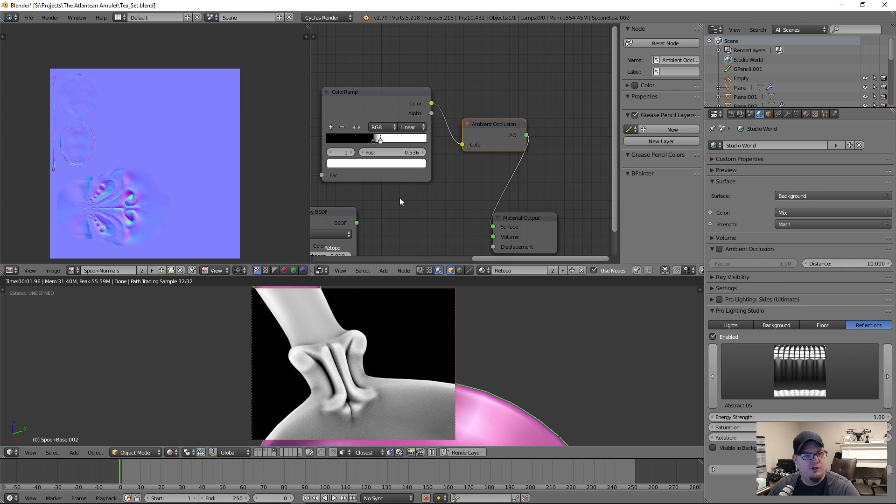
pyautogui.moveTo(499, 125); pyautogui.dragTo(489, 118)
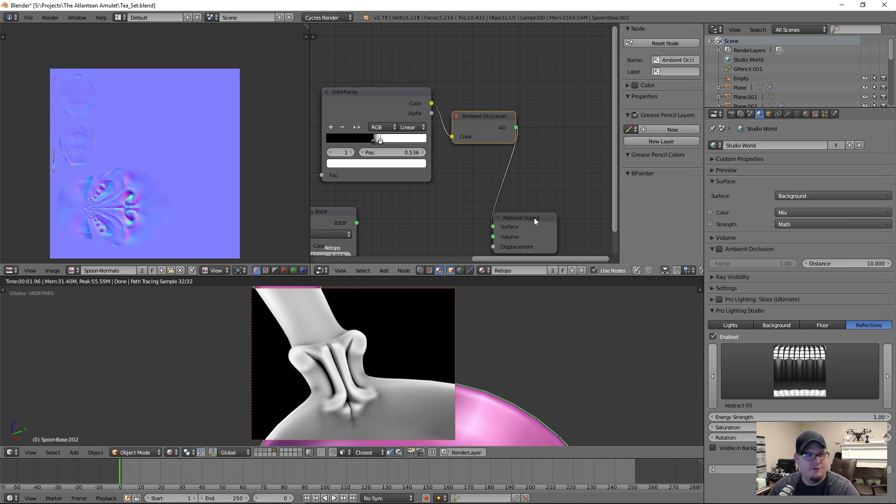
pyautogui.moveTo(470, 172); pyautogui.dragTo(514, 143, button='middle')
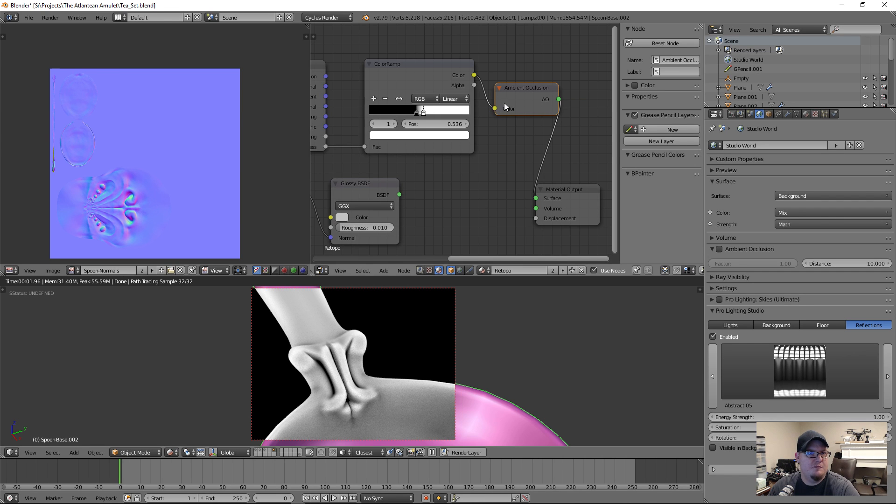
# - Delete the Ambient Occlusion node and preview the ColorRamp directly again
pyautogui.press('x')
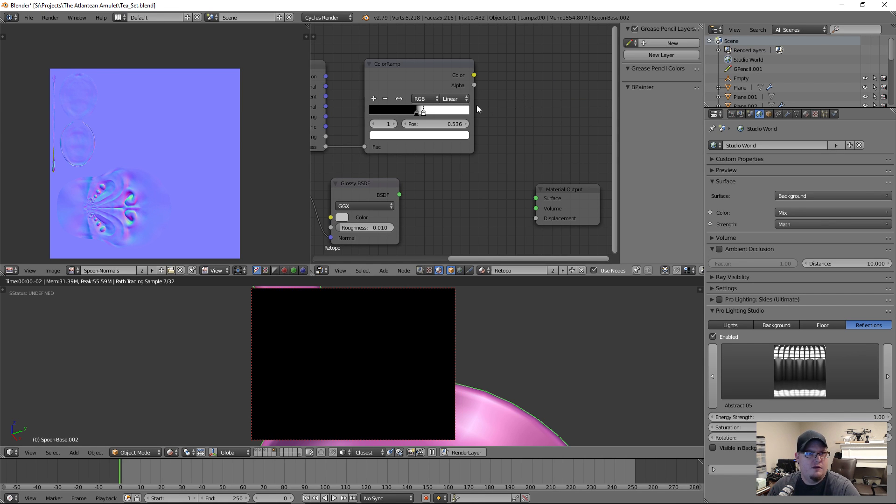
pyautogui.keyDown('ctrl'); pyautogui.keyDown('shift'); pyautogui.click(450, 75); pyautogui.keyUp('shift'); pyautogui.keyUp('ctrl')
# - Add a second Glossy BSDF node below the existing one
pyautogui.moveTo(462, 184); pyautogui.dragTo(485, 120, button='middle')
pyautogui.hotkey('shift', 'a')
pyautogui.moveTo(476, 135)
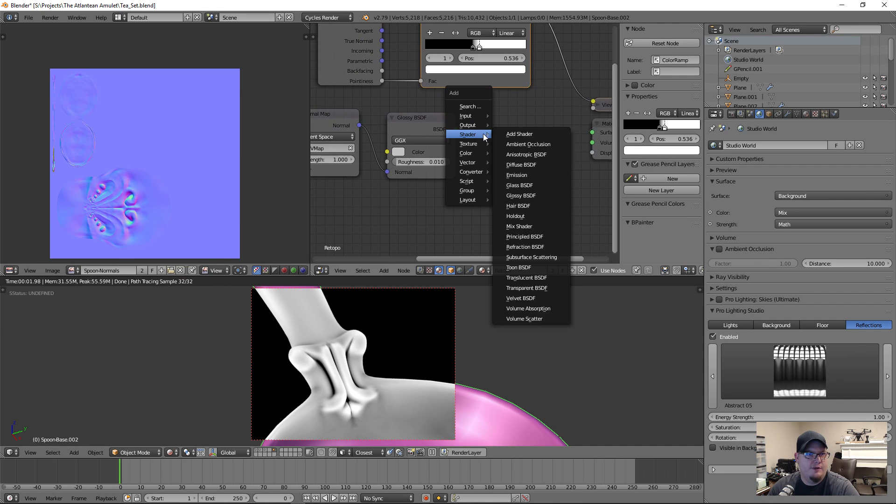
pyautogui.click(536, 196)
pyautogui.moveTo(397, 189); pyautogui.dragTo(394, 187)
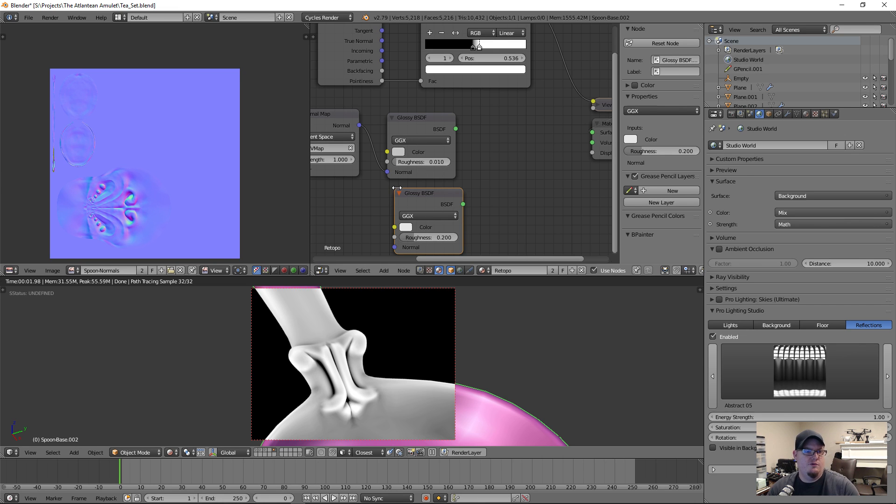
# - Preview the original Glossy BSDF on the spoon, brighten its color to near white and check the bowl's reflections
pyautogui.keyDown('ctrl'); pyautogui.keyDown('shift'); pyautogui.click(424, 132); pyautogui.keyUp('shift'); pyautogui.keyUp('ctrl')
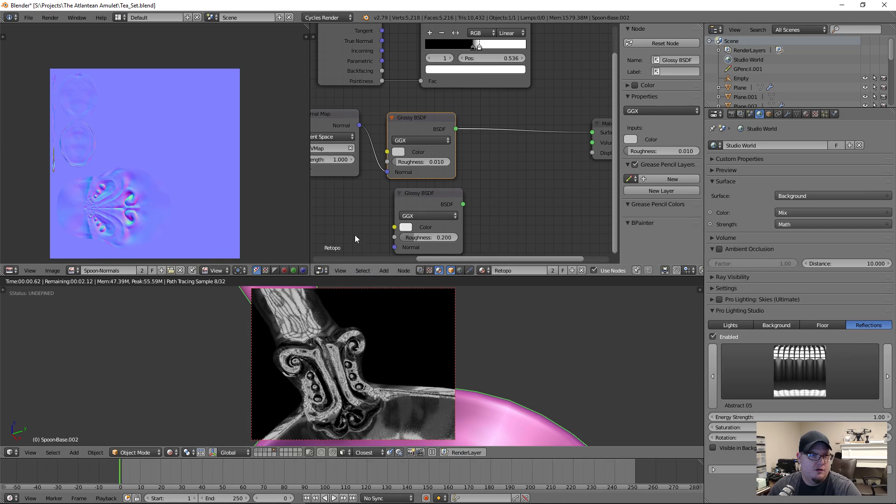
pyautogui.click(398, 152)
pyautogui.click(470, 26)
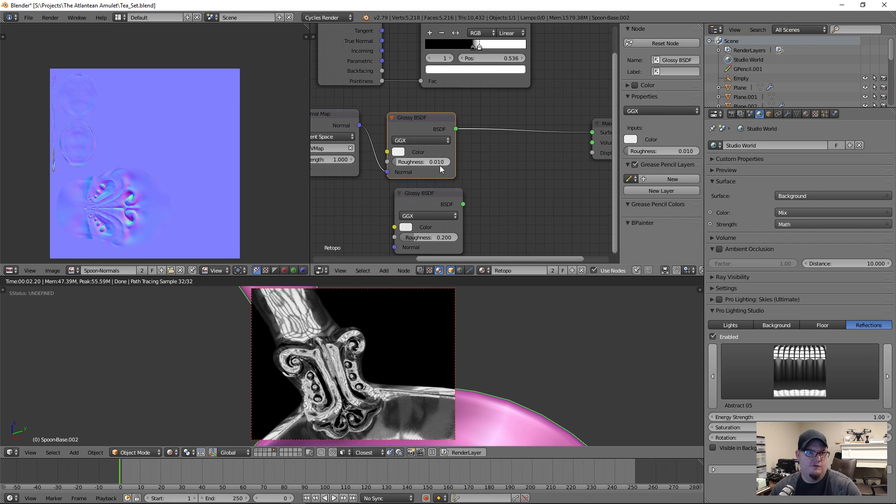
pyautogui.keyDown('shift'); pyautogui.scroll(-4, 374, 387); pyautogui.keyUp('shift')
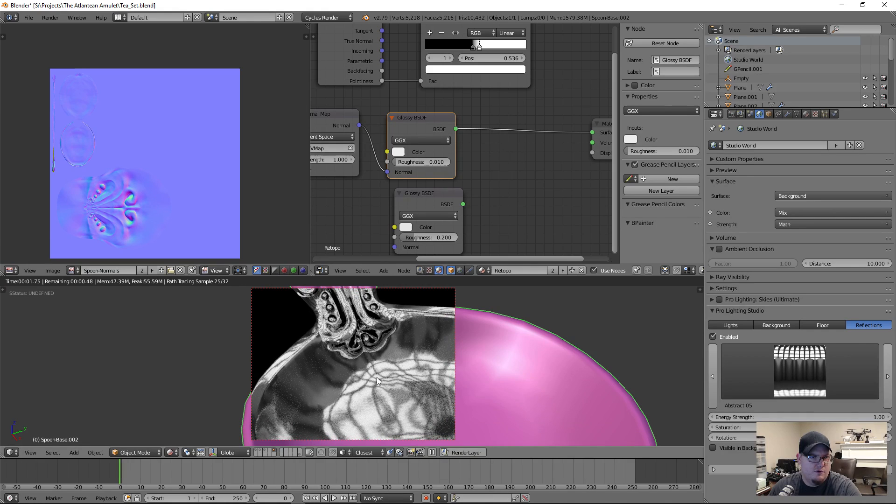
# - Align the second Glossy BSDF under the first, set its roughness to 0.05 and preview it on the spoon
pyautogui.moveTo(430, 193); pyautogui.dragTo(422, 187)
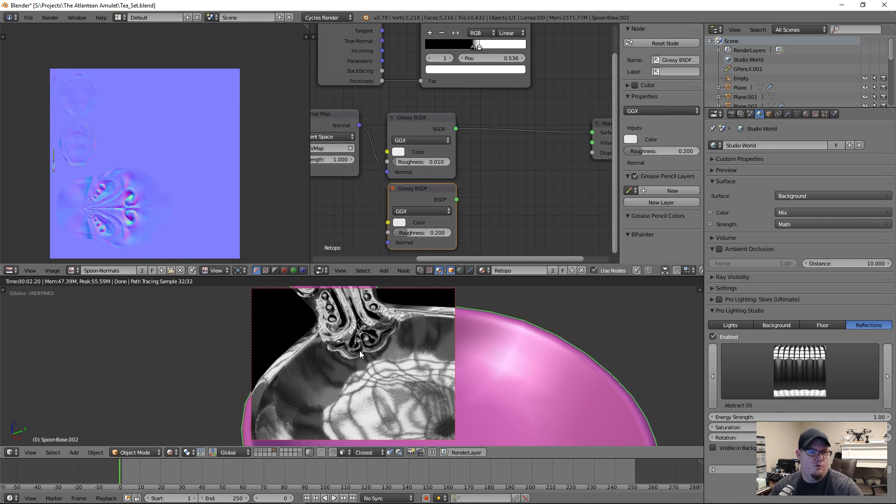
pyautogui.click(420, 234)
pyautogui.write('.05')
pyautogui.press('Return')
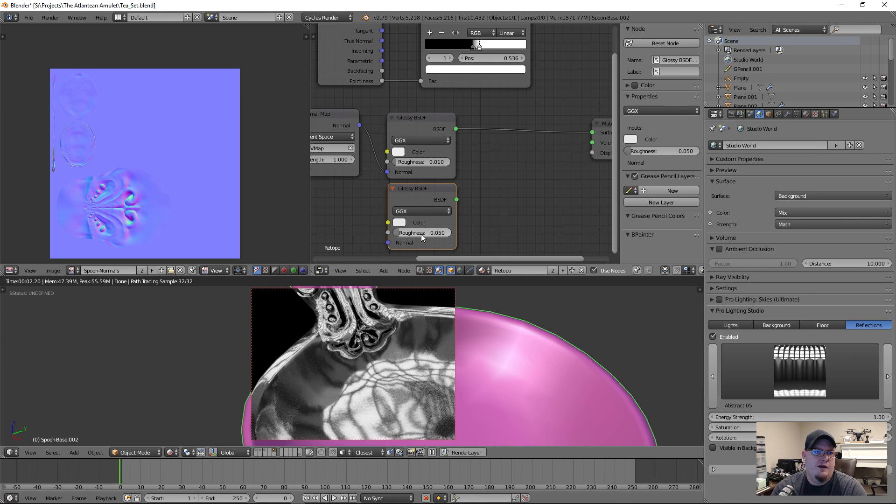
pyautogui.keyDown('ctrl'); pyautogui.keyDown('shift'); pyautogui.click(442, 201); pyautogui.keyUp('shift'); pyautogui.keyUp('ctrl')
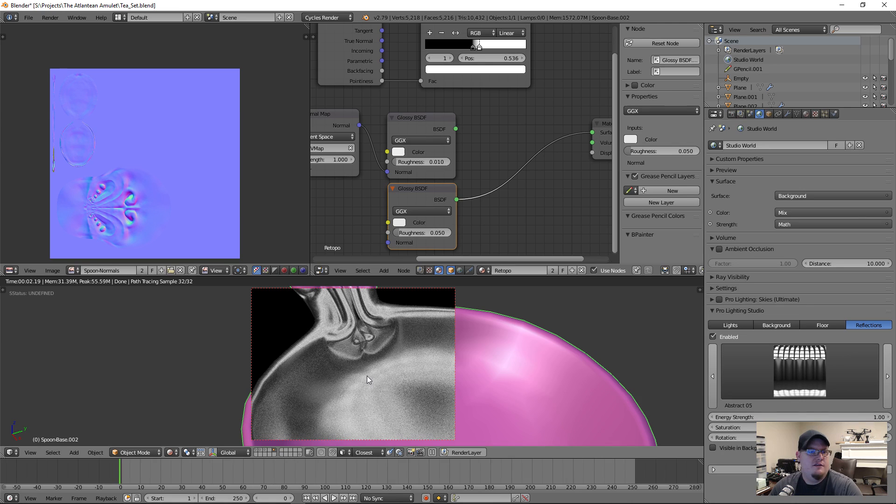
# - Set the second Glossy BSDF's roughness to 0.03
pyautogui.click(435, 233)
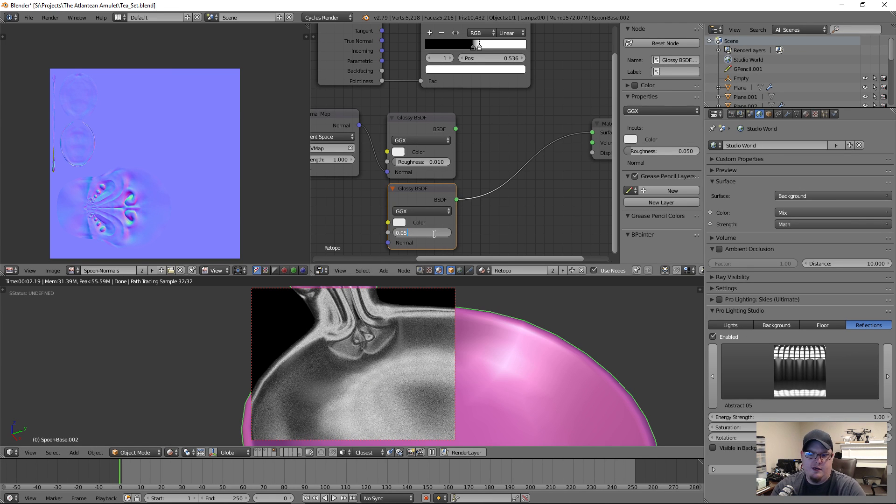
pyautogui.write('.03')
pyautogui.press('Return')
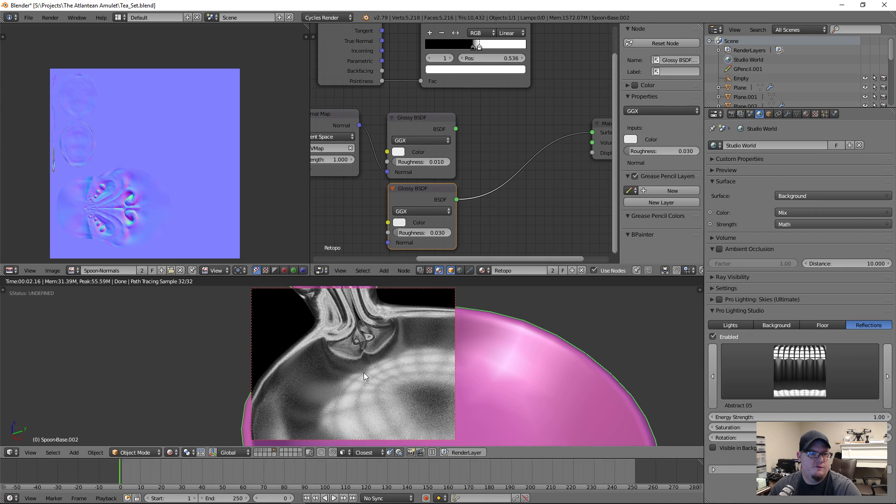
# - Link the Normal Map's output to the second Glossy BSDF's Normal input and move the Normal Map node away from the shaders
pyautogui.moveTo(349, 201); pyautogui.dragTo(387, 210, button='middle')
pyautogui.moveTo(397, 135); pyautogui.dragTo(427, 253)
pyautogui.moveTo(379, 234); pyautogui.dragTo(393, 216, button='middle')
pyautogui.moveTo(377, 111); pyautogui.dragTo(362, 111)
# - Join both normal links through a reroute point and align it with the upper Glossy BSDF's Normal input
pyautogui.keyDown('shift'); pyautogui.moveTo(422, 113); pyautogui.dragTo(402, 186); pyautogui.keyUp('shift')
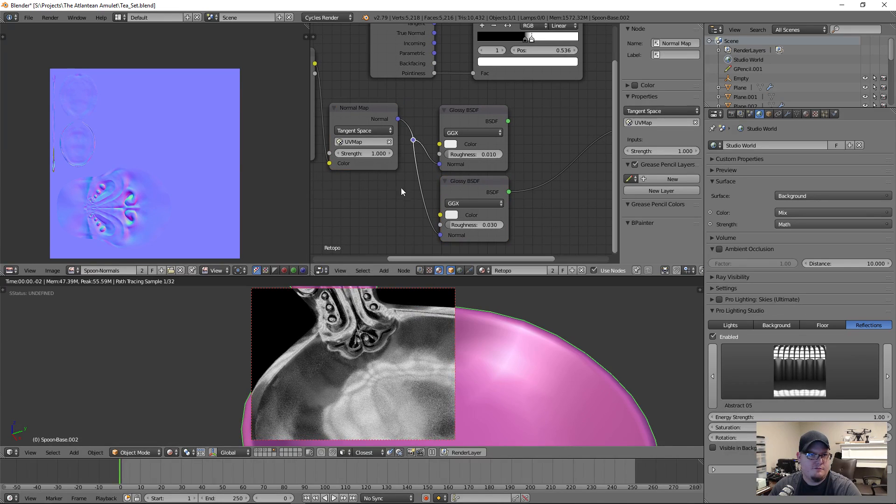
pyautogui.press('g')
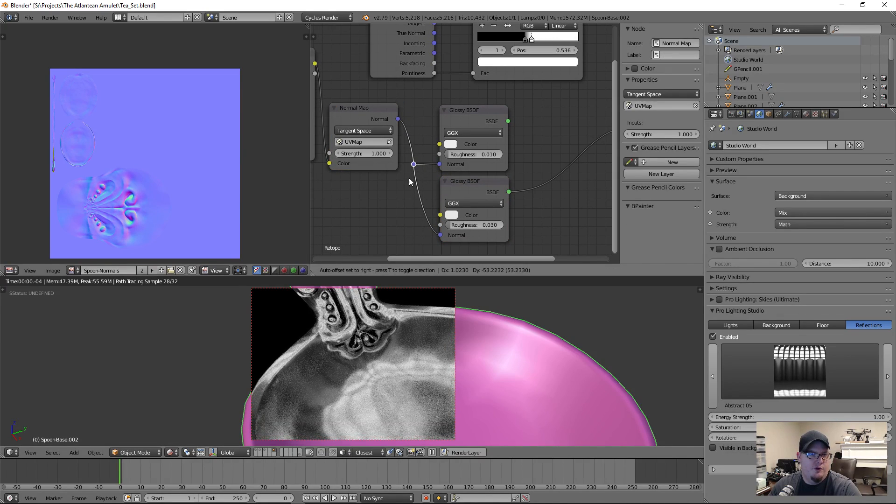
pyautogui.click(409, 178)
# - Save the scene over the existing Tea_Set.blend file
pyautogui.moveTo(386, 189)
pyautogui.mouseDown(button='middle')
pyautogui.moveTo(477, 201)
pyautogui.moveTo(379, 185)
pyautogui.mouseUp(button='middle')
pyautogui.scroll(-2, 477, 200)
pyautogui.hotkey('ctrl', 's')
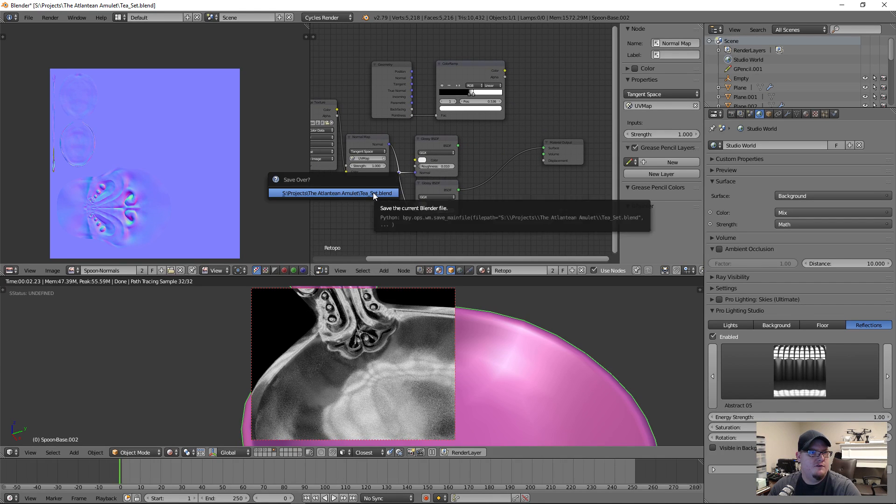
pyautogui.click(373, 192)
# - Compare the two Glossy BSDFs on the spoon by previewing the 0.010 roughness one, then the 0.030 one
pyautogui.scroll(1, 532, 214)
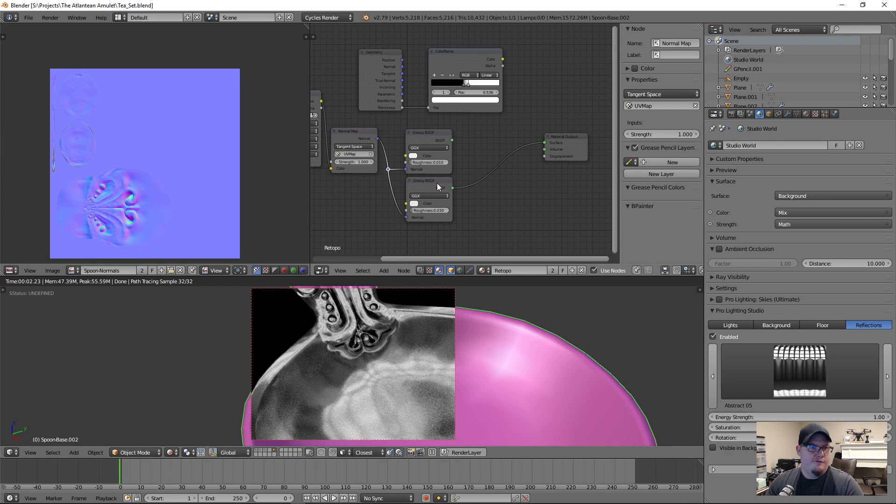
pyautogui.keyDown('ctrl'); pyautogui.keyDown('shift'); pyautogui.click(444, 138); pyautogui.keyUp('shift'); pyautogui.keyUp('ctrl')
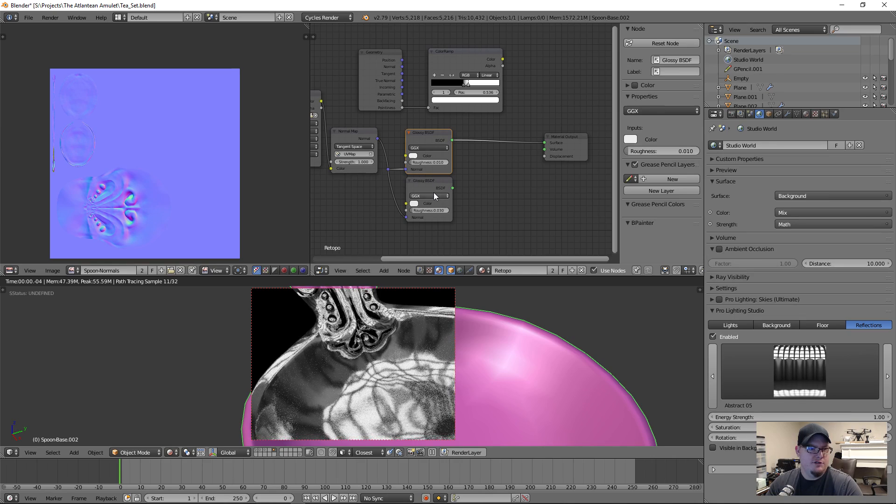
pyautogui.keyDown('ctrl'); pyautogui.keyDown('shift'); pyautogui.click(433, 183); pyautogui.keyUp('shift'); pyautogui.keyUp('ctrl')
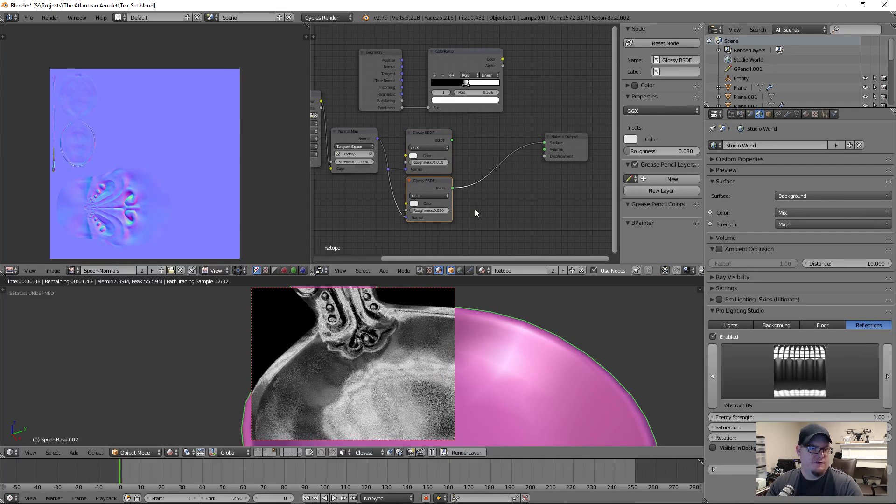
# - Tint the second Glossy BSDF a darker grey-green, with RGB at 0.491, 0.562 and 0.497
pyautogui.scroll(2, 475, 209)
pyautogui.keyDown('ctrl'); pyautogui.scroll(2, 462, 209); pyautogui.keyUp('ctrl')
pyautogui.click(409, 200)
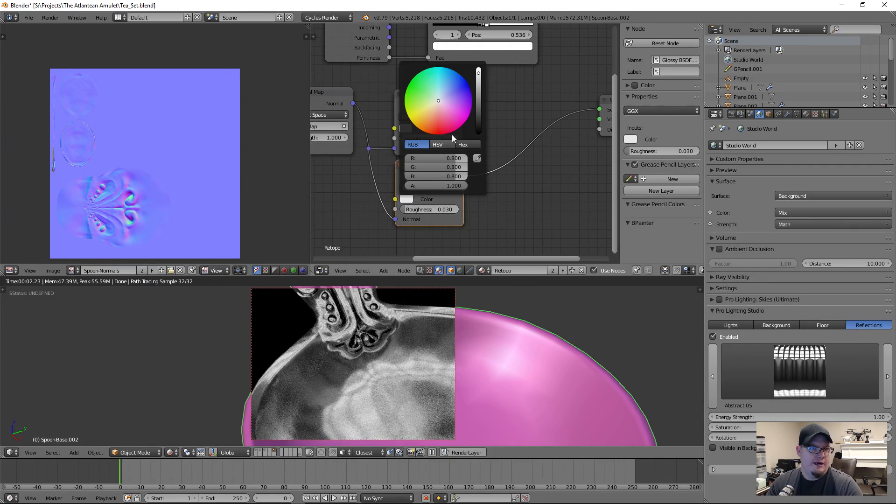
pyautogui.moveTo(437, 101); pyautogui.dragTo(439, 97)
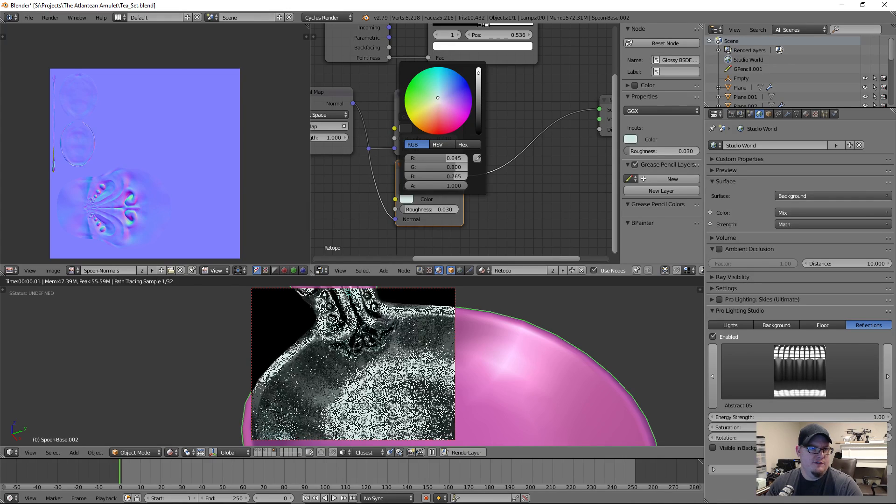
pyautogui.moveTo(438, 97); pyautogui.dragTo(437, 99)
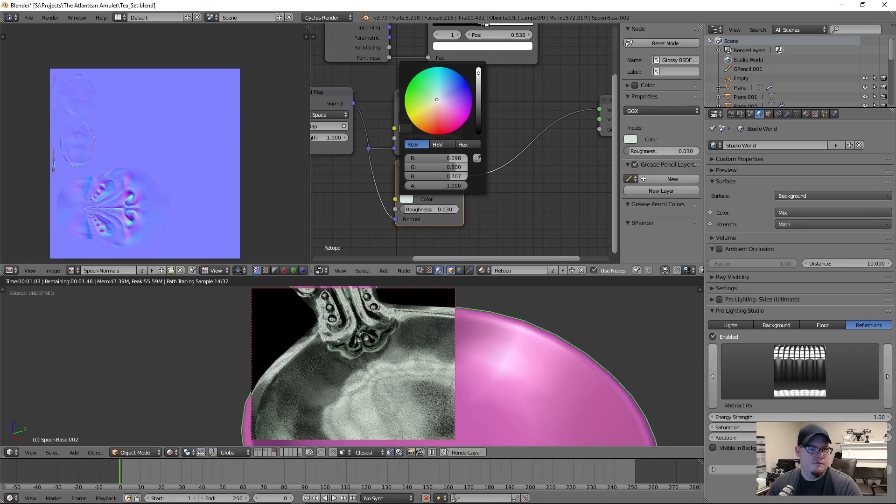
pyautogui.moveTo(479, 76); pyautogui.dragTo(478, 84)
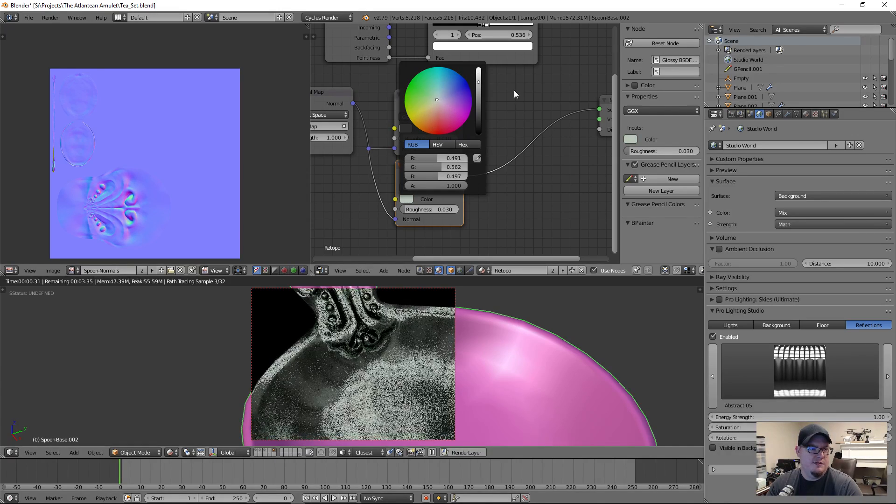
# - Insert a Mix Shader before the Material Output, with the upper Glossy BSDF in its first shader input and the lower in its second
pyautogui.moveTo(540, 171); pyautogui.dragTo(459, 204, button='middle')
pyautogui.hotkey('shift', 'a')
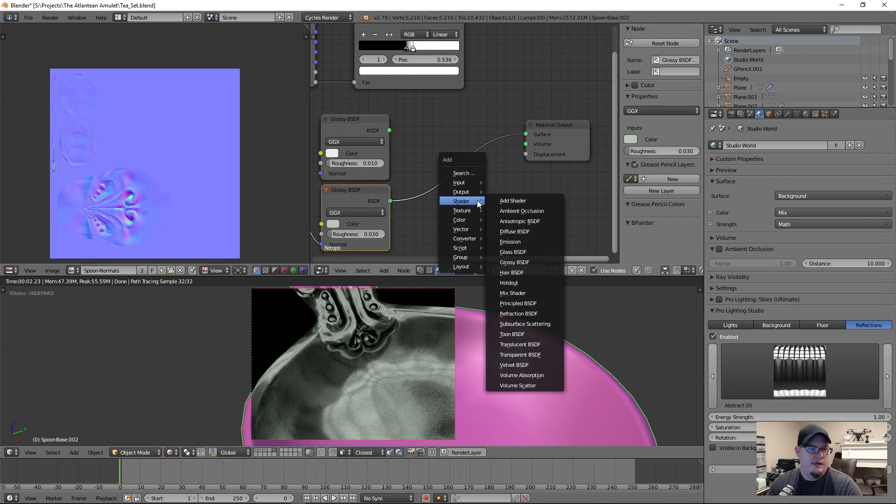
pyautogui.moveTo(477, 201)
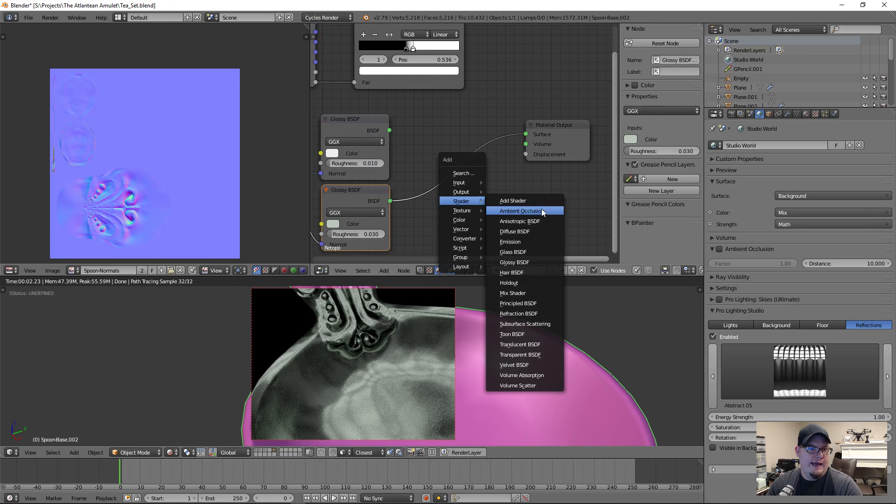
pyautogui.click(537, 293)
pyautogui.click(464, 127)
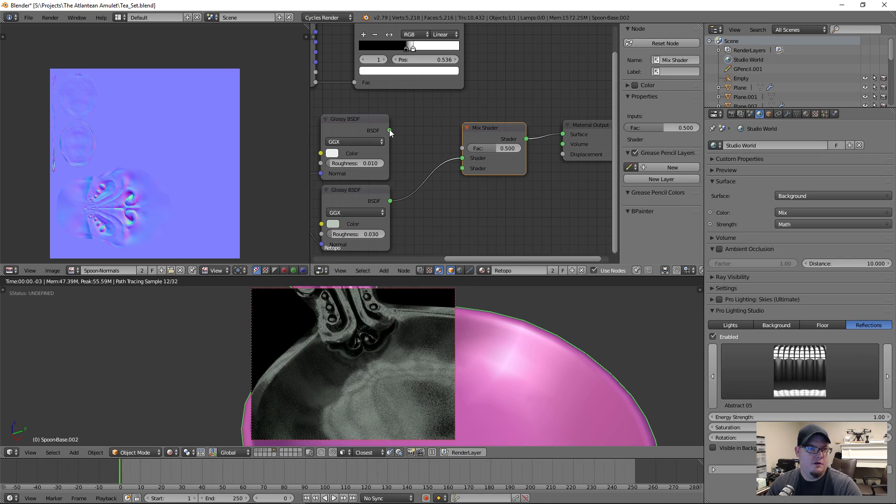
pyautogui.moveTo(389, 130); pyautogui.dragTo(462, 158)
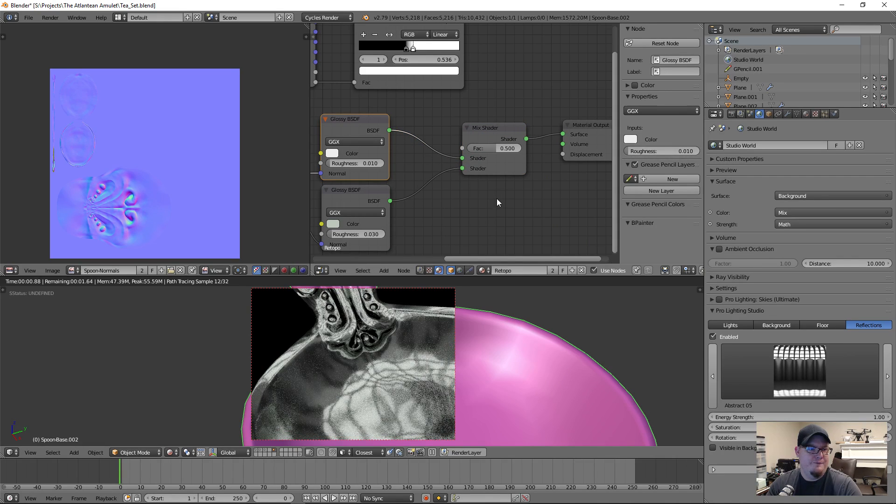
# - Drive the Mix Shader's Fac with the pointiness ColorRamp's Color output and preview the mixed material on the spoon
pyautogui.moveTo(500, 148)
pyautogui.mouseDown()
pyautogui.moveTo(471, 148)
pyautogui.moveTo(521, 148)
pyautogui.moveTo(496, 148)
pyautogui.mouseUp()
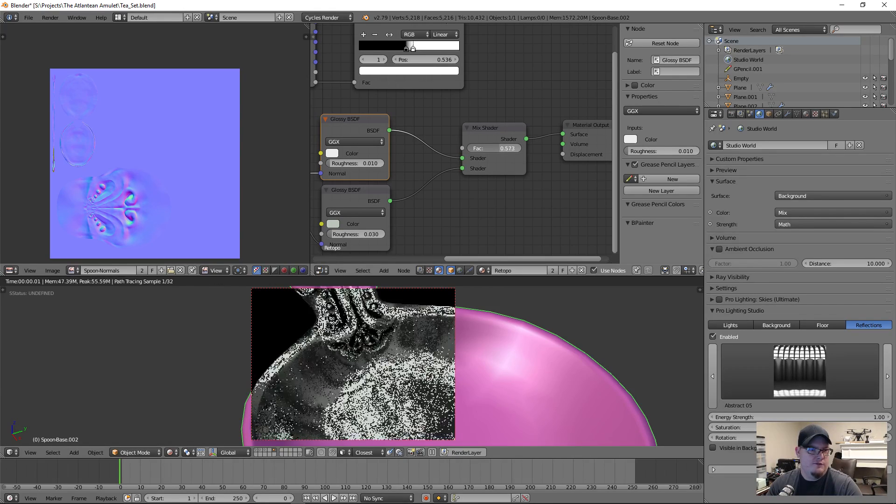
pyautogui.moveTo(468, 158); pyautogui.dragTo(495, 232, button='middle')
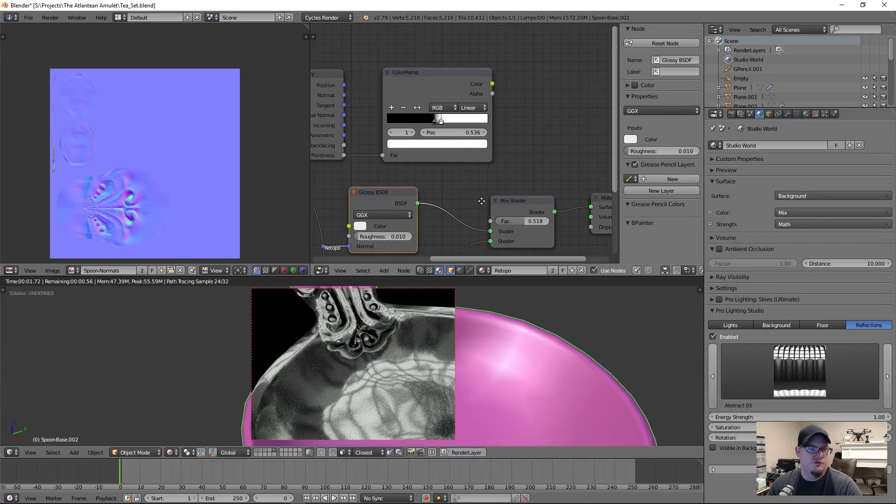
pyautogui.keyDown('ctrl'); pyautogui.keyDown('shift'); pyautogui.click(472, 85); pyautogui.keyUp('shift'); pyautogui.keyUp('ctrl')
pyautogui.moveTo(363, 347); pyautogui.dragTo(382, 371, button='middle')
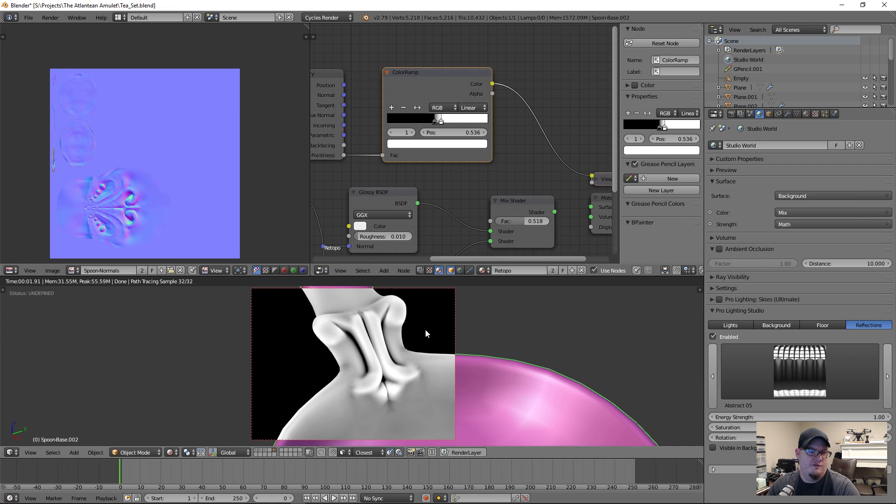
pyautogui.moveTo(482, 98); pyautogui.dragTo(464, 65, button='middle')
pyautogui.moveTo(475, 52); pyautogui.dragTo(487, 63)
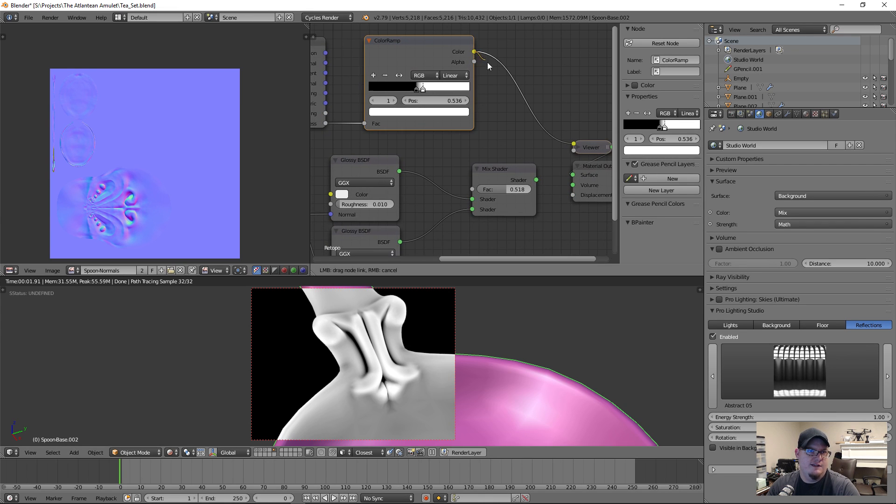
pyautogui.moveTo(495, 128); pyautogui.dragTo(473, 190)
pyautogui.keyDown('ctrl'); pyautogui.keyDown('shift'); pyautogui.click(519, 186); pyautogui.keyUp('shift'); pyautogui.keyUp('ctrl')
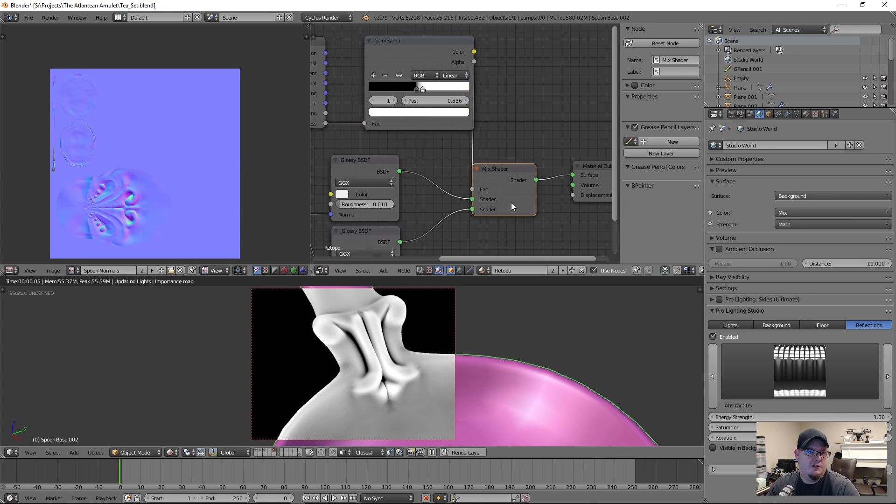
# - Compare the mixed material with the ColorRamp mask around the ornament where the handle meets the bowl
pyautogui.moveTo(385, 394); pyautogui.dragTo(381, 360, button='middle')
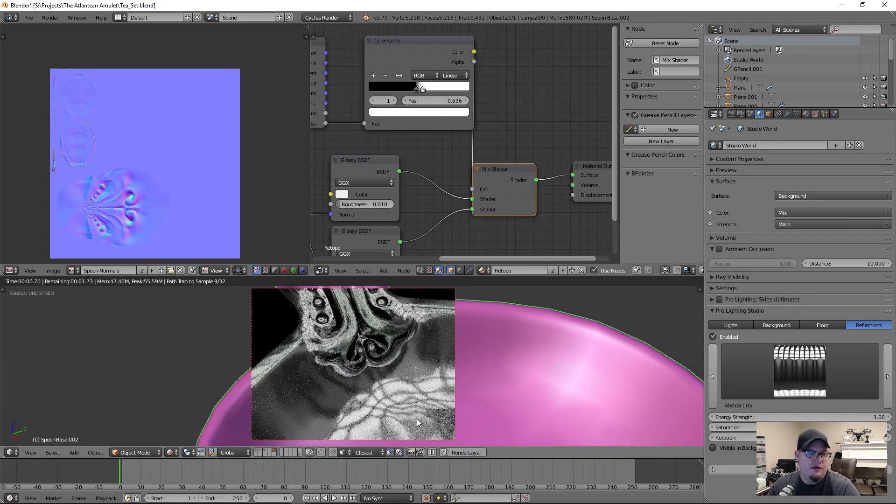
pyautogui.moveTo(388, 398); pyautogui.dragTo(391, 387, button='middle')
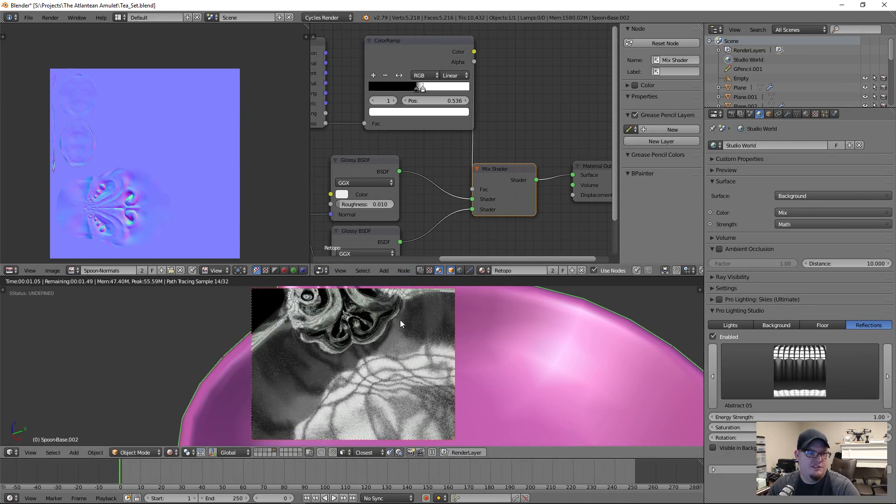
pyautogui.keyDown('ctrl'); pyautogui.keyDown('shift'); pyautogui.click(456, 54); pyautogui.keyUp('shift'); pyautogui.keyUp('ctrl')
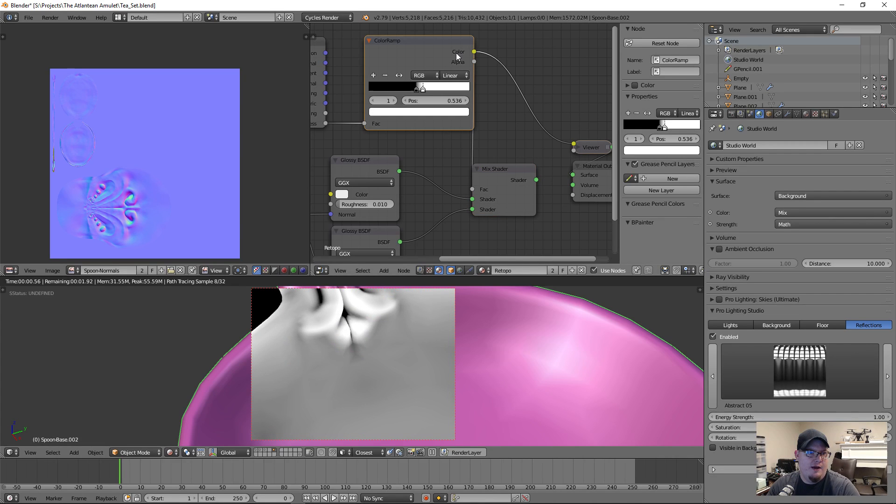
pyautogui.moveTo(412, 391); pyautogui.dragTo(393, 402, button='middle')
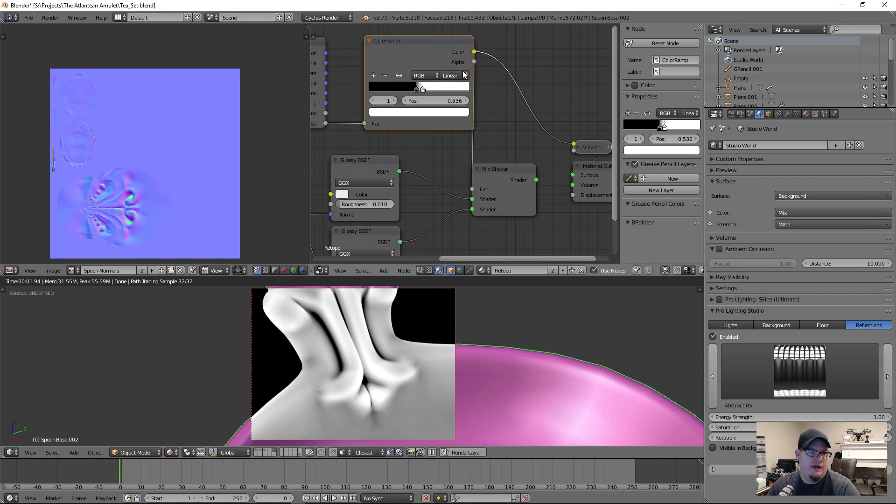
pyautogui.keyDown('ctrl'); pyautogui.keyDown('shift'); pyautogui.click(525, 183); pyautogui.keyUp('shift'); pyautogui.keyUp('ctrl')
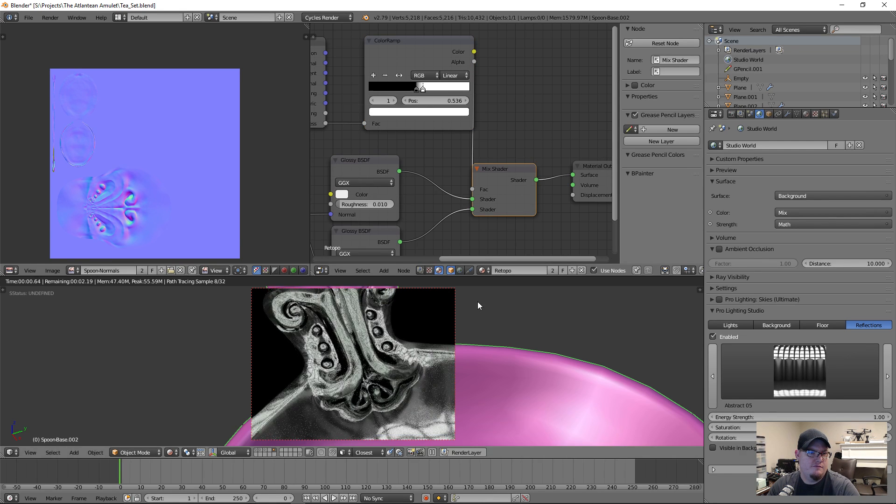
# - Preview the ColorRamp, set its interpolation to Ease and its white stop to position 0.577
pyautogui.keyDown('ctrl'); pyautogui.keyDown('shift'); pyautogui.click(452, 45); pyautogui.keyUp('shift'); pyautogui.keyUp('ctrl')
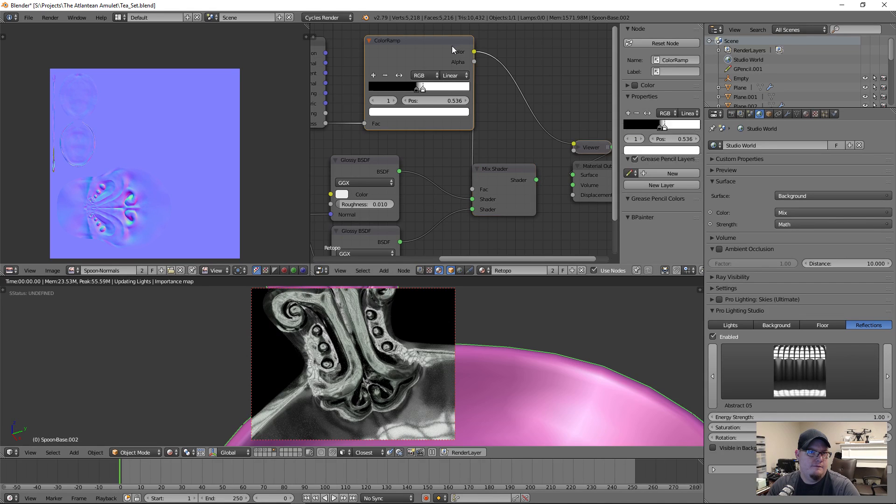
pyautogui.moveTo(413, 88); pyautogui.dragTo(433, 90)
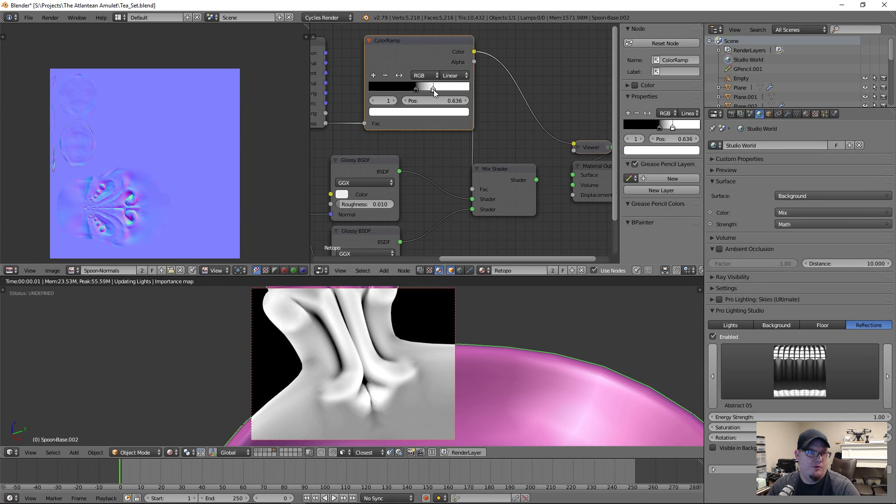
pyautogui.click(451, 76)
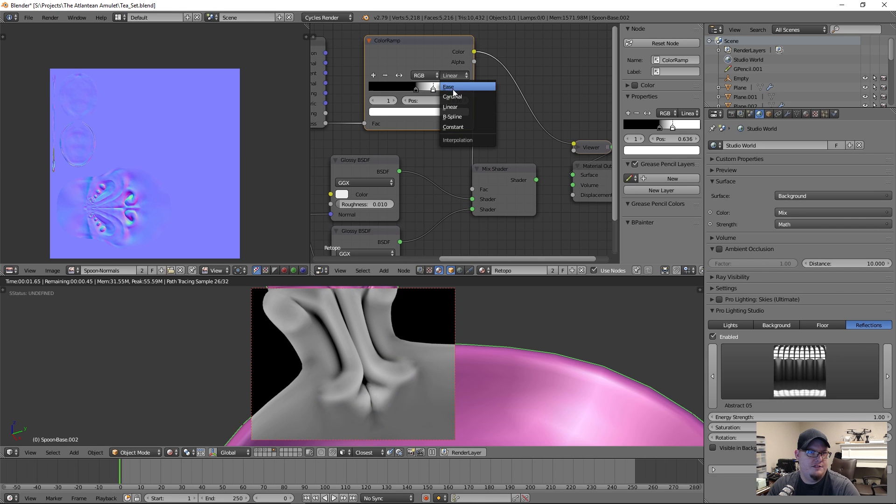
pyautogui.click(454, 87)
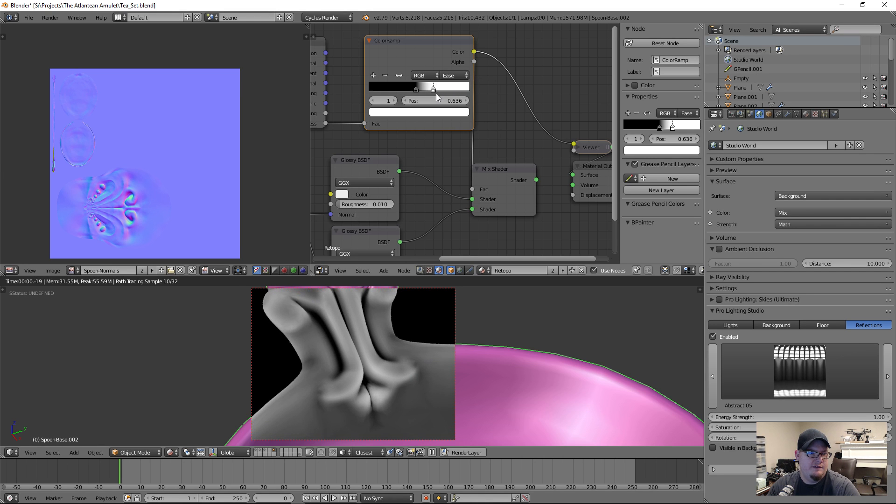
pyautogui.moveTo(433, 89); pyautogui.dragTo(428, 90)
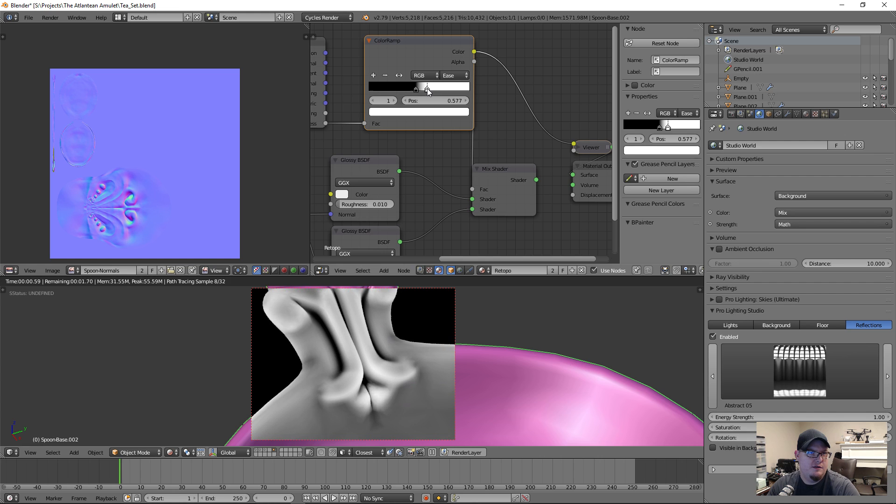
# - Try the ColorRamp flipped, inspect the Mix Shader result from several angles, and flip the ramp back
pyautogui.click(400, 77)
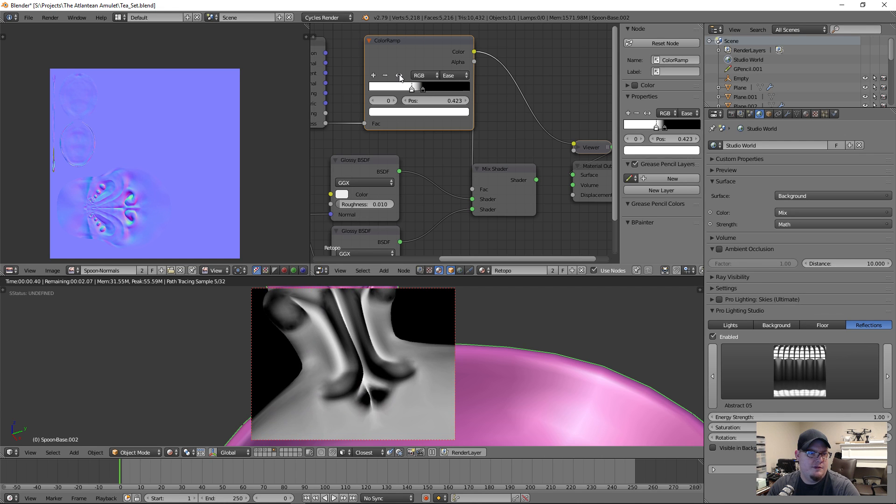
pyautogui.keyDown('ctrl'); pyautogui.keyDown('shift'); pyautogui.click(510, 180); pyautogui.keyUp('shift'); pyautogui.keyUp('ctrl')
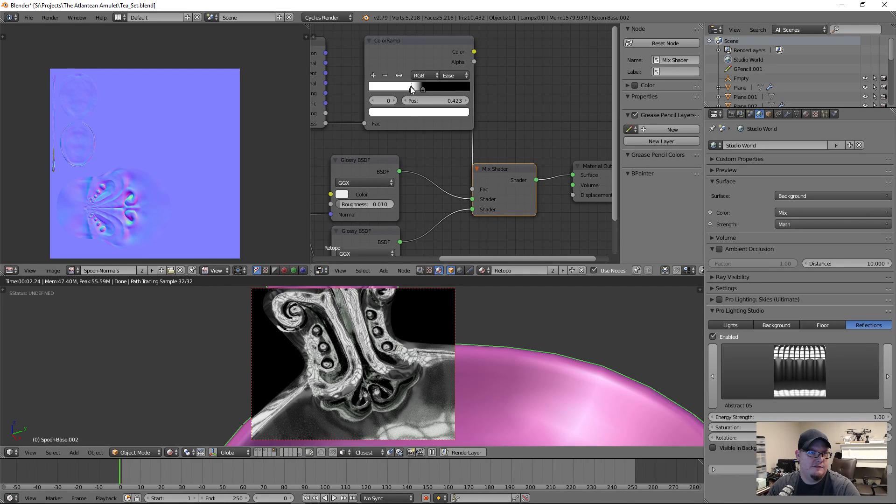
pyautogui.moveTo(366, 375)
pyautogui.mouseDown(button='middle')
pyautogui.moveTo(357, 384)
pyautogui.moveTo(408, 379)
pyautogui.mouseUp(button='middle')
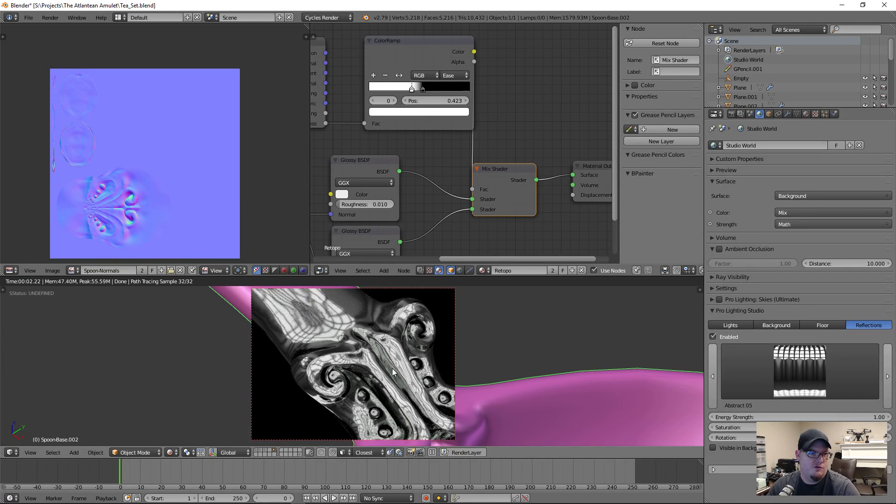
pyautogui.moveTo(417, 408); pyautogui.dragTo(372, 358, button='middle')
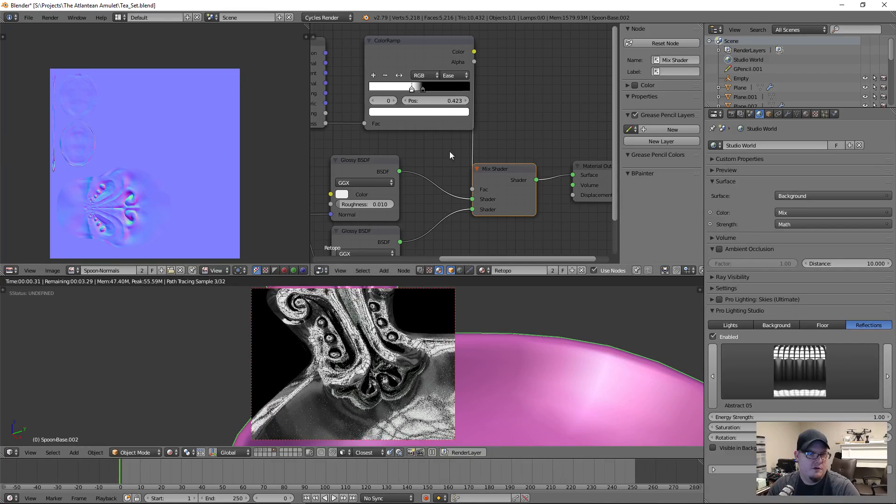
pyautogui.click(399, 75)
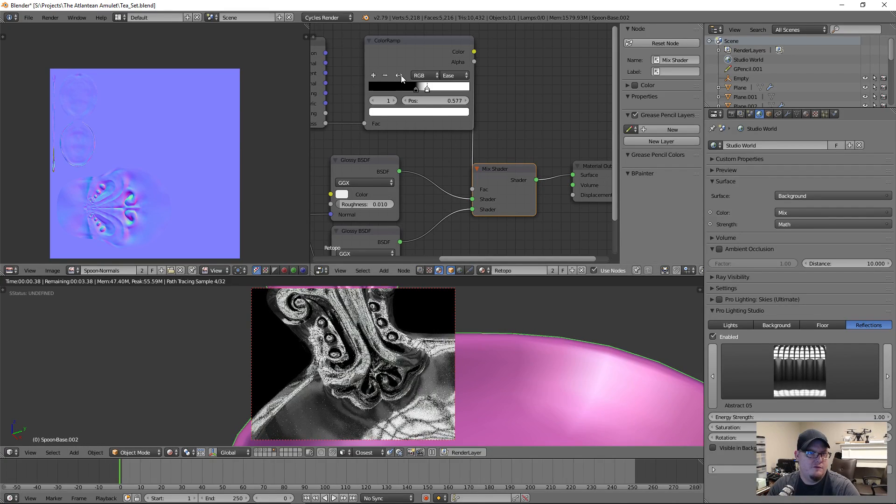
# - Tighten the ColorRamp by moving its white stop to 0.550, and preview the resulting mask on the spoon
pyautogui.moveTo(414, 93); pyautogui.dragTo(424, 91)
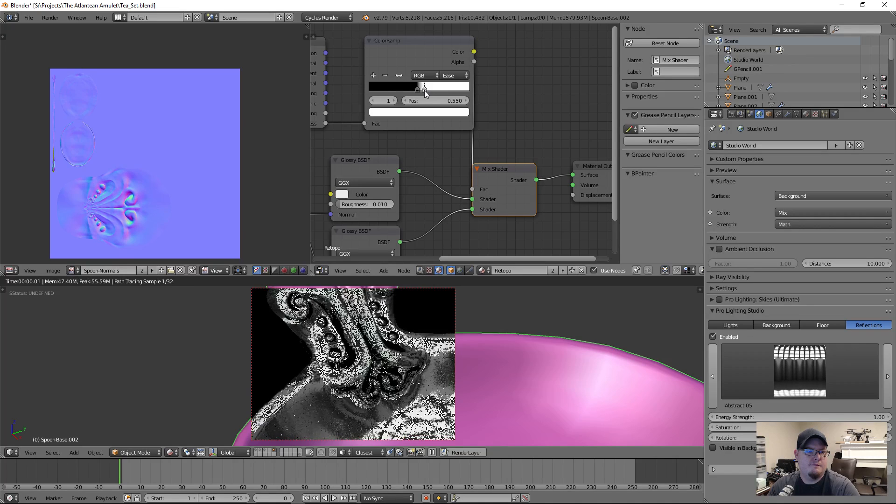
pyautogui.keyDown('ctrl'); pyautogui.keyDown('shift'); pyautogui.click(450, 50); pyautogui.keyUp('shift'); pyautogui.keyUp('ctrl')
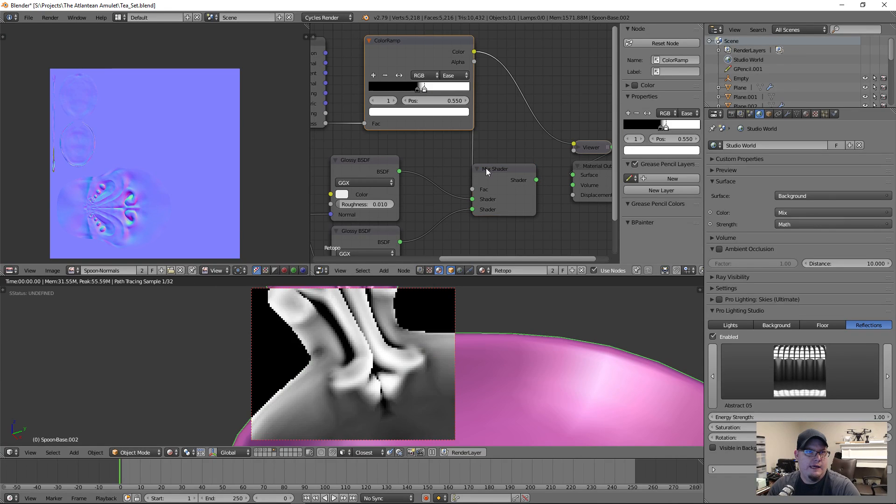
pyautogui.moveTo(361, 351); pyautogui.dragTo(374, 369, button='middle')
# - Move the Material Output node farther from the Mix Shader to make room, and save over the existing Tea_Set.blend file
pyautogui.moveTo(499, 169); pyautogui.dragTo(508, 170)
pyautogui.moveTo(602, 150); pyautogui.dragTo(506, 164, button='middle')
pyautogui.moveTo(501, 183); pyautogui.dragTo(558, 193)
pyautogui.moveTo(471, 67); pyautogui.dragTo(485, 124, button='middle')
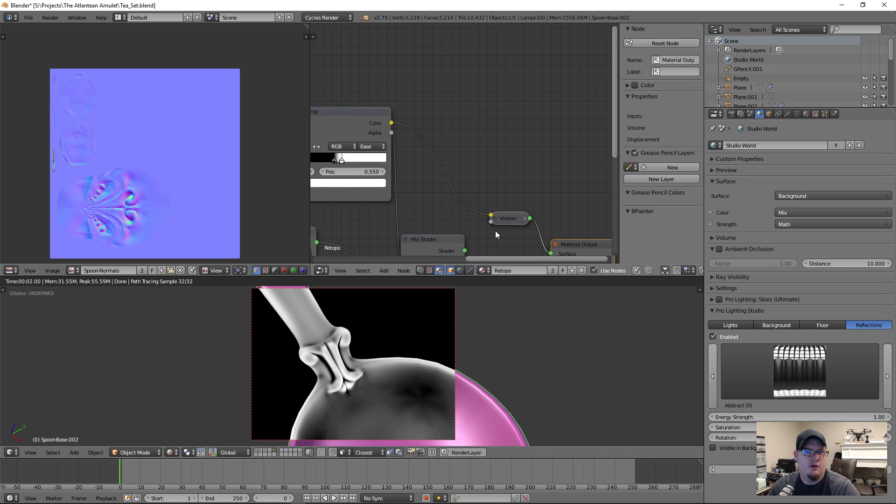
pyautogui.hotkey('ctrl', 's')
pyautogui.click(443, 134)
# - Add a Voronoi Texture node beside the ColorRamp and preview it on the spoon
pyautogui.hotkey('shift', 'a')
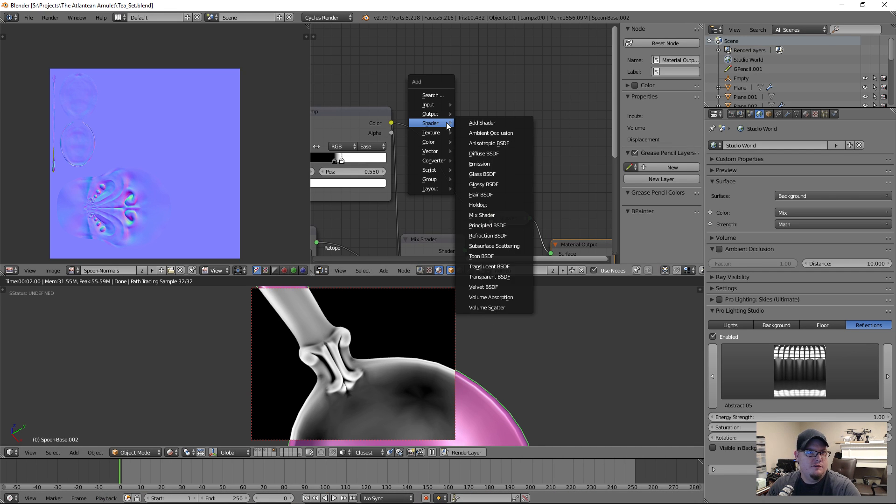
pyautogui.moveTo(431, 133)
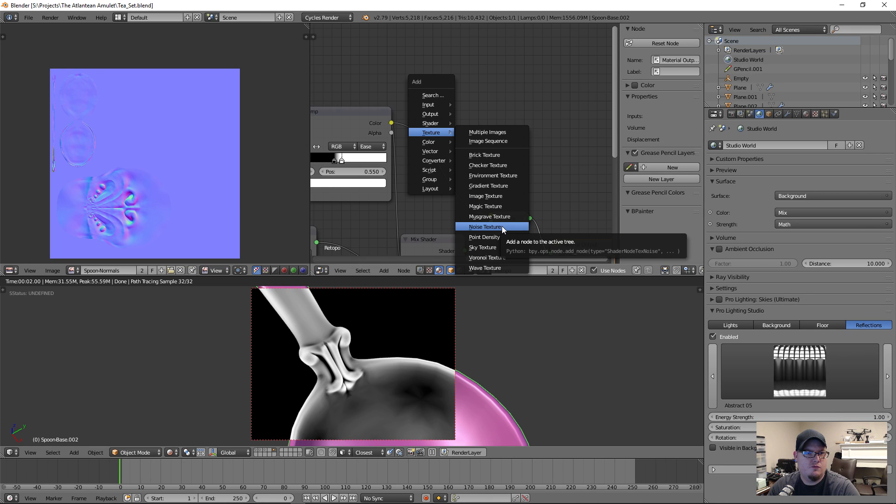
pyautogui.click(506, 258)
pyautogui.click(448, 80)
pyautogui.keyDown('ctrl'); pyautogui.keyDown('shift'); pyautogui.click(499, 111); pyautogui.keyUp('shift'); pyautogui.keyUp('ctrl')
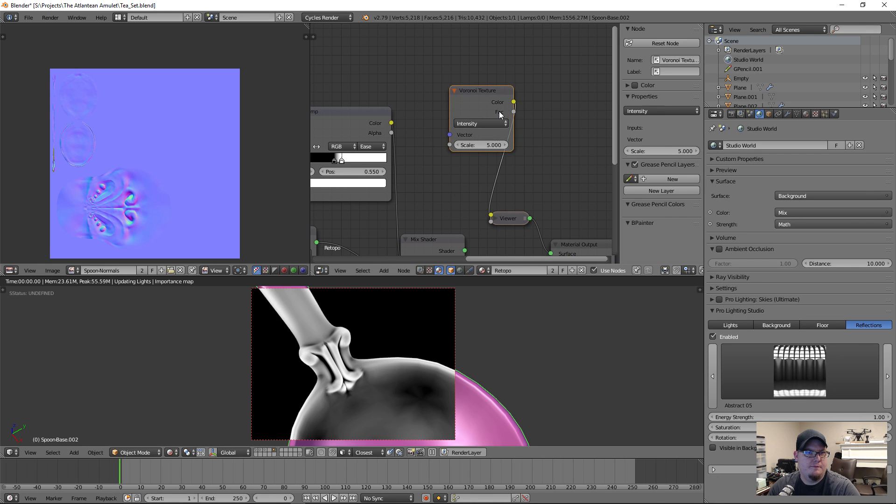
# - Move the Voronoi Texture node closer to the ColorRamp and set its Scale to 10
pyautogui.moveTo(432, 347); pyautogui.dragTo(401, 369, button='middle')
pyautogui.scroll(1, 480, 80)
pyautogui.moveTo(480, 80); pyautogui.dragTo(430, 80)
pyautogui.click(443, 144)
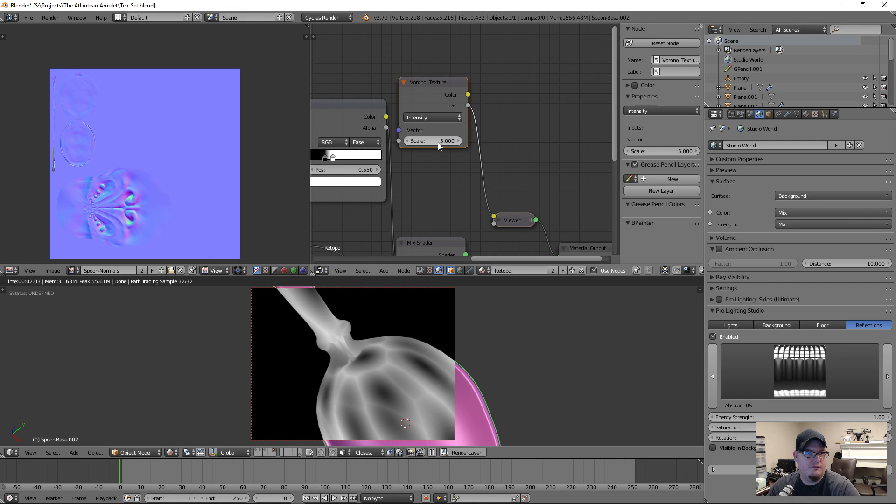
pyautogui.write('10')
pyautogui.press('Return')
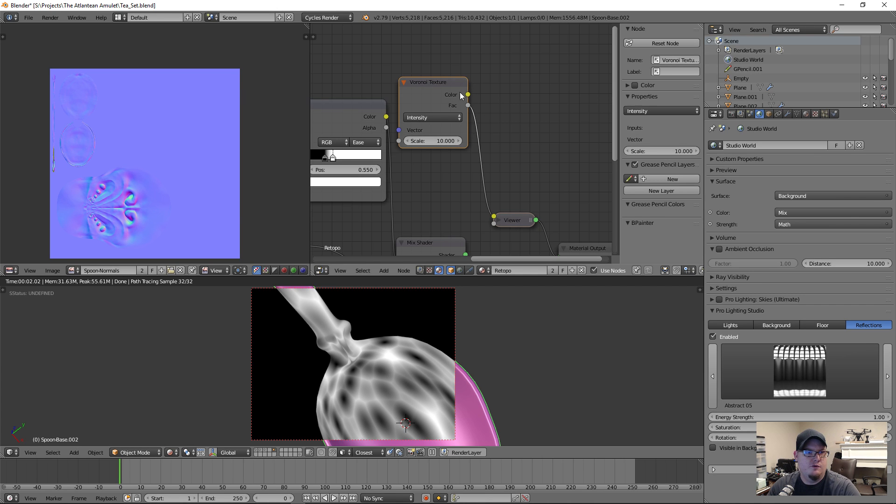
# - Insert a MixRGB node after the Voronoi Texture, with the texture's Fac output feeding Color1
pyautogui.hotkey('shift', 'a')
pyautogui.moveTo(525, 120)
pyautogui.moveTo(497, 135)
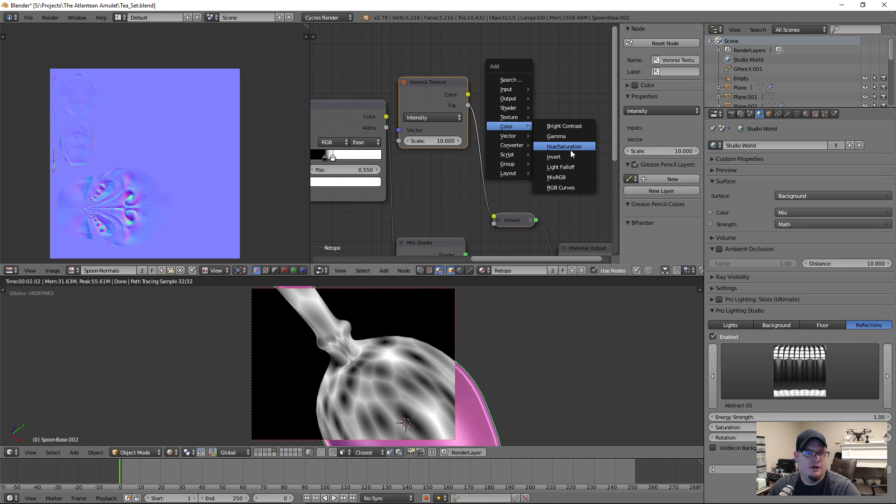
pyautogui.click(570, 177)
pyautogui.click(483, 107)
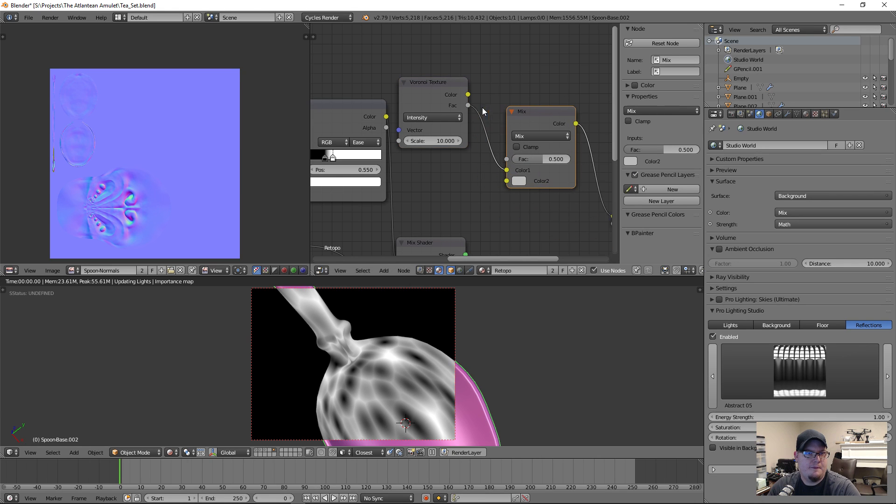
# - Add a Math node set to Modulo below the Voronoi Texture, with the texture's Fac output feeding its first Value
pyautogui.moveTo(454, 184); pyautogui.dragTo(484, 187, button='middle')
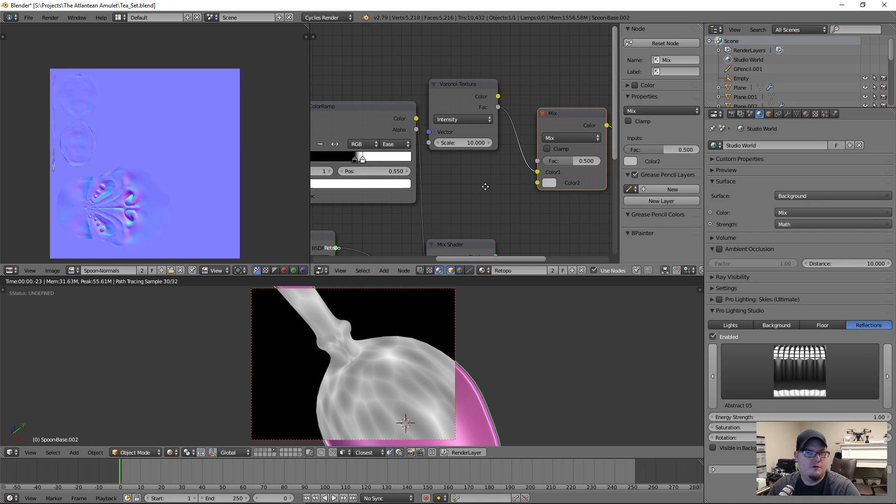
pyautogui.moveTo(466, 88); pyautogui.dragTo(459, 41)
pyautogui.hotkey('shift', 'a')
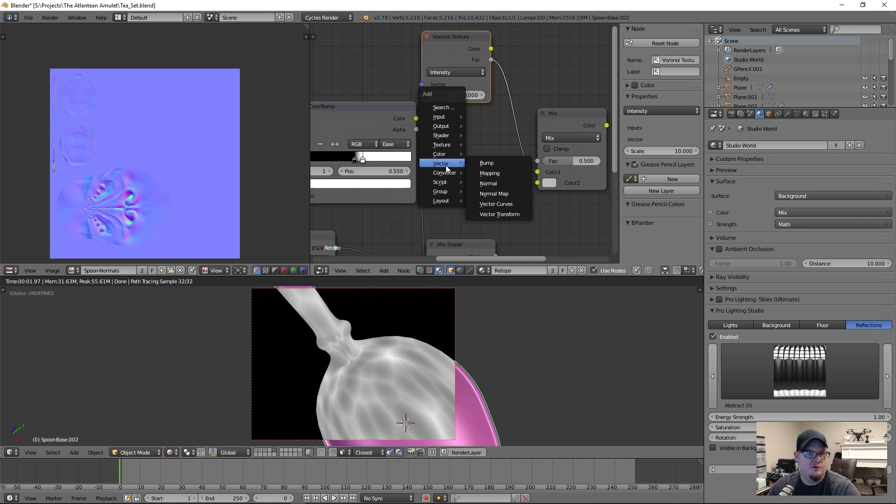
pyautogui.moveTo(445, 173)
pyautogui.click(495, 223)
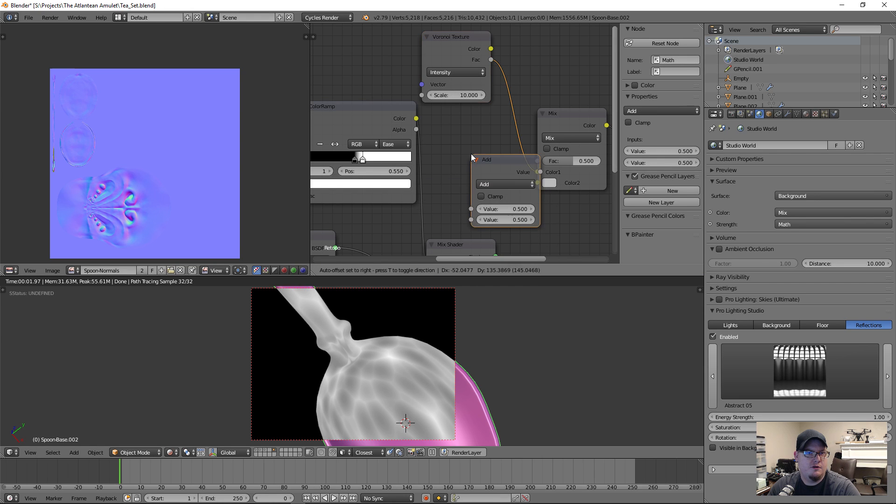
pyautogui.click(445, 147)
pyautogui.moveTo(492, 60); pyautogui.dragTo(440, 201)
pyautogui.click(488, 176)
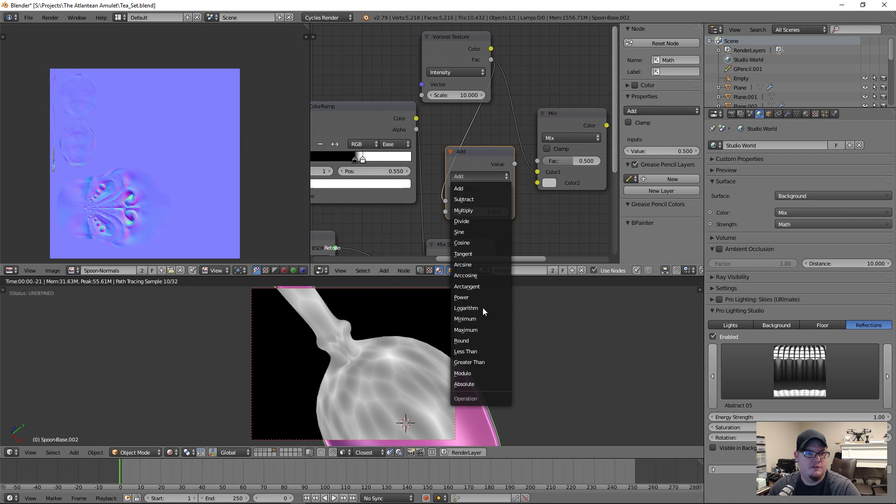
pyautogui.click(474, 373)
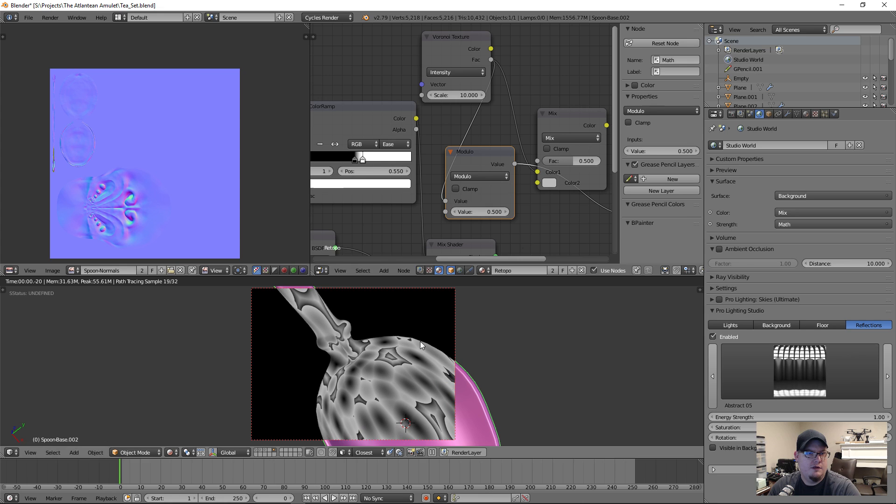
# - Try a lower second value of 0.300 on the Modulo node and return it to 0.500
pyautogui.click(453, 212)
pyautogui.click(454, 212)
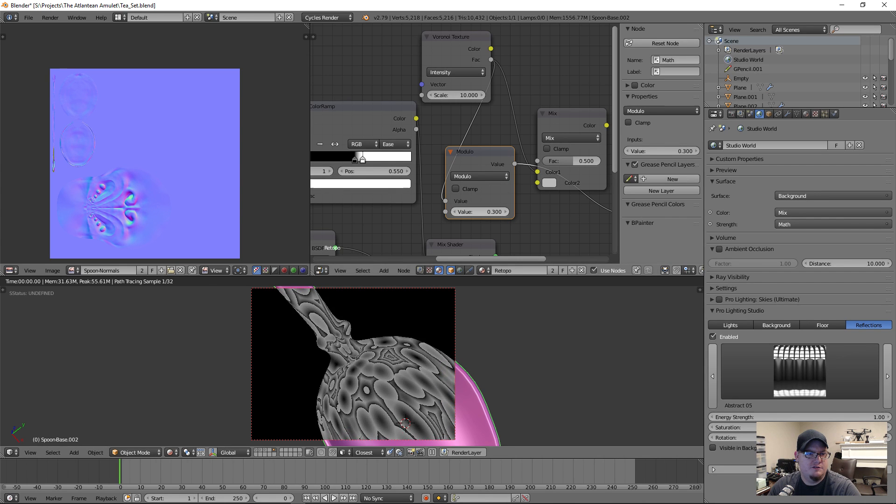
pyautogui.click(453, 212)
pyautogui.click(507, 212)
pyautogui.click(506, 212)
pyautogui.click(506, 212)
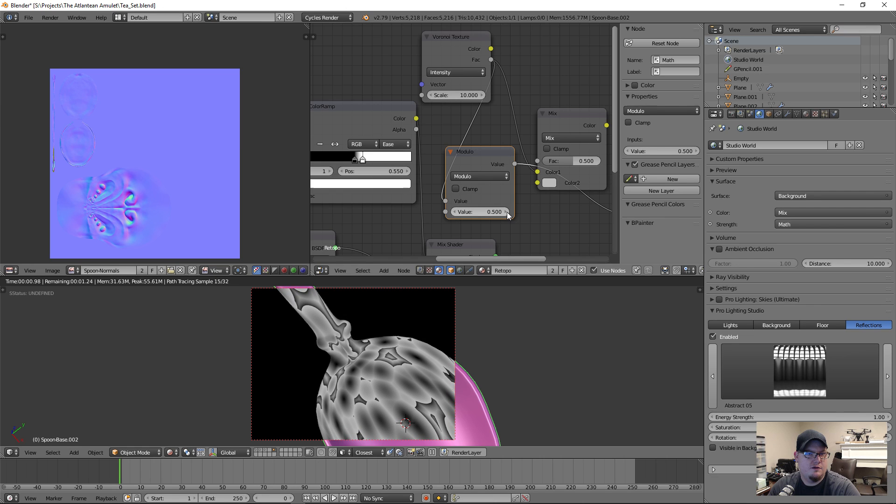
# - Connect the Modulo node's Value output to the Mix node's Color2 and preview the Mix node on the spoon
pyautogui.moveTo(544, 220); pyautogui.dragTo(499, 210, button='middle')
pyautogui.moveTo(471, 152); pyautogui.dragTo(493, 173)
pyautogui.keyDown('ctrl'); pyautogui.keyDown('shift'); pyautogui.click(543, 115); pyautogui.keyUp('shift'); pyautogui.keyUp('ctrl')
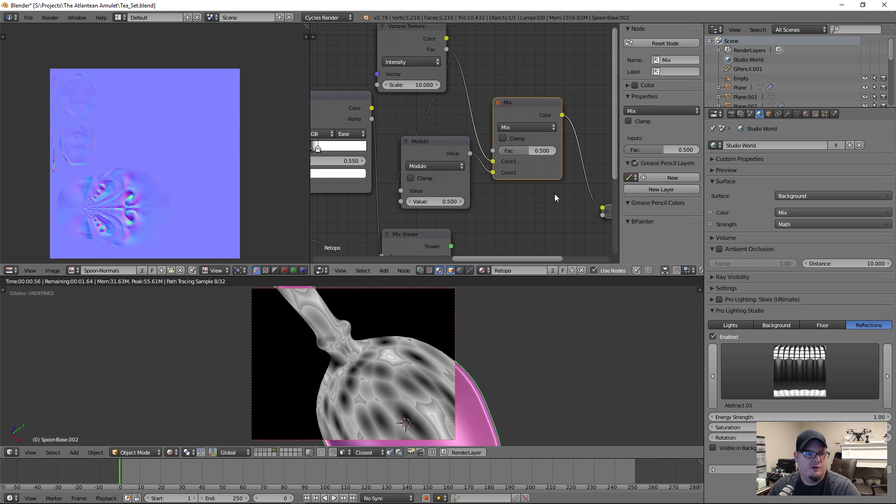
# - Try the Add, Subtract and Screen blend types on the Mix node, with its Fac at 0.718
pyautogui.click(522, 126)
pyautogui.click(521, 125)
pyautogui.click(522, 125)
pyautogui.click(517, 148)
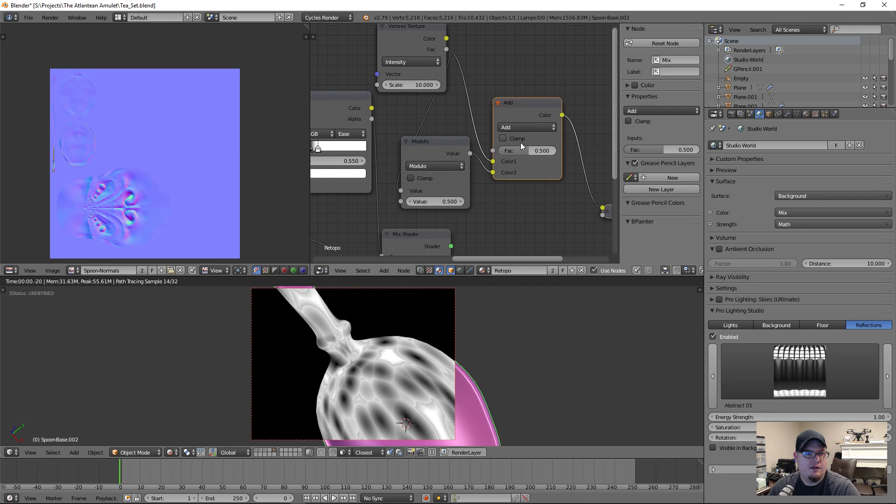
pyautogui.click(525, 128)
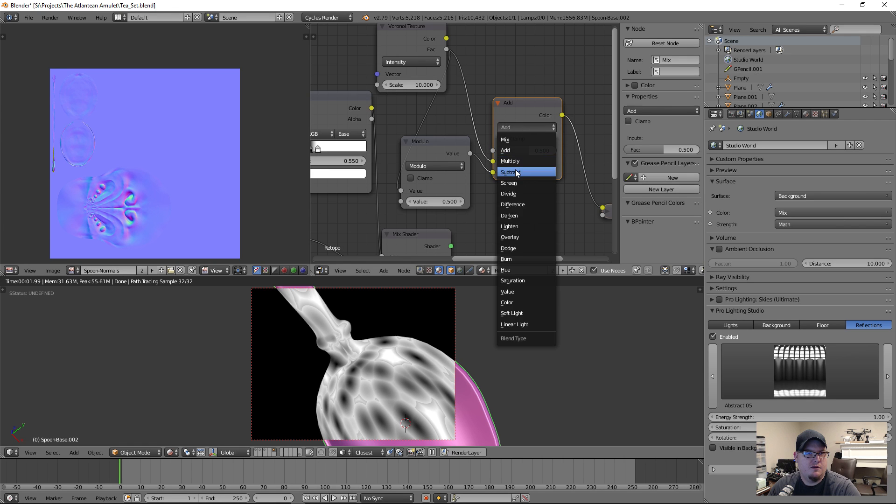
pyautogui.click(515, 171)
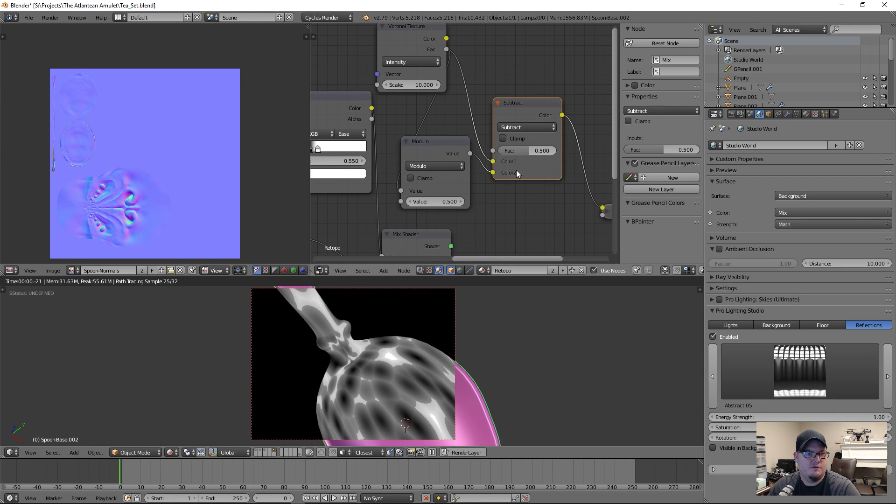
pyautogui.moveTo(523, 151); pyautogui.dragTo(527, 151)
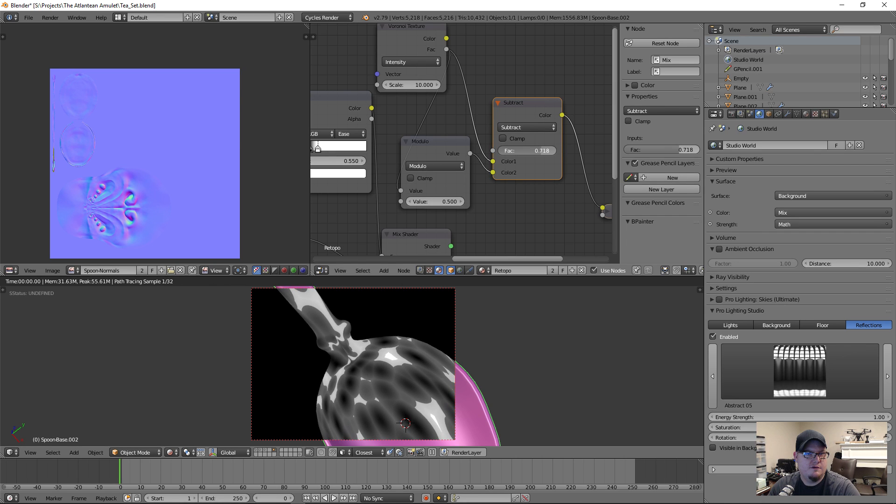
pyautogui.click(527, 128)
pyautogui.click(529, 184)
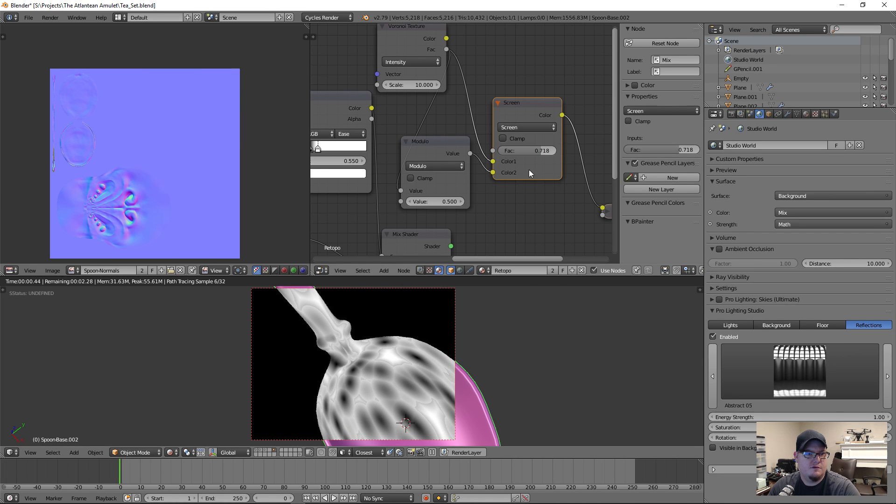
# - Insert an Invert node between the Modulo node's output and the Screen node's Color2 input
pyautogui.moveTo(532, 114); pyautogui.dragTo(572, 101)
pyautogui.hotkey('shift', 'a')
pyautogui.moveTo(506, 102)
pyautogui.moveTo(489, 84)
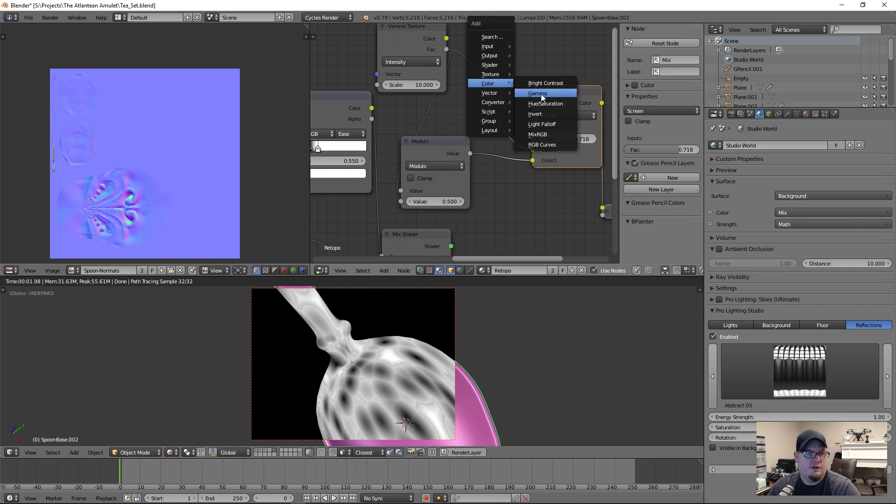
pyautogui.click(537, 115)
pyautogui.click(488, 152)
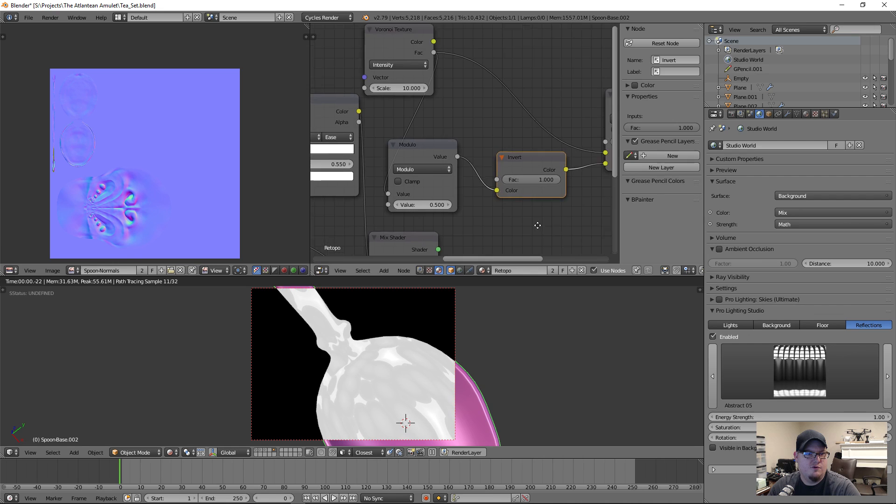
# - Set the mix node's blend type to Multiply with Fac 1.000, and move the Viewer node farther from it
pyautogui.moveTo(572, 194); pyautogui.dragTo(428, 215, button='middle')
pyautogui.click(485, 136)
pyautogui.click(482, 164)
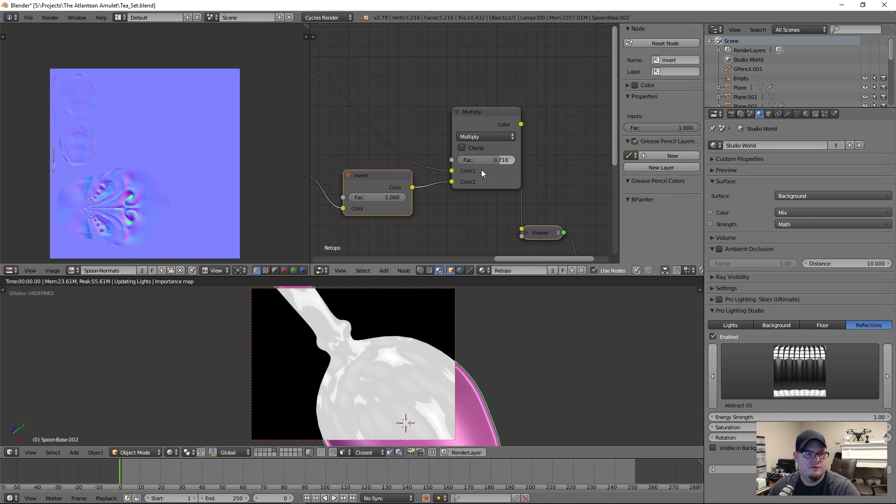
pyautogui.moveTo(544, 240); pyautogui.dragTo(603, 215)
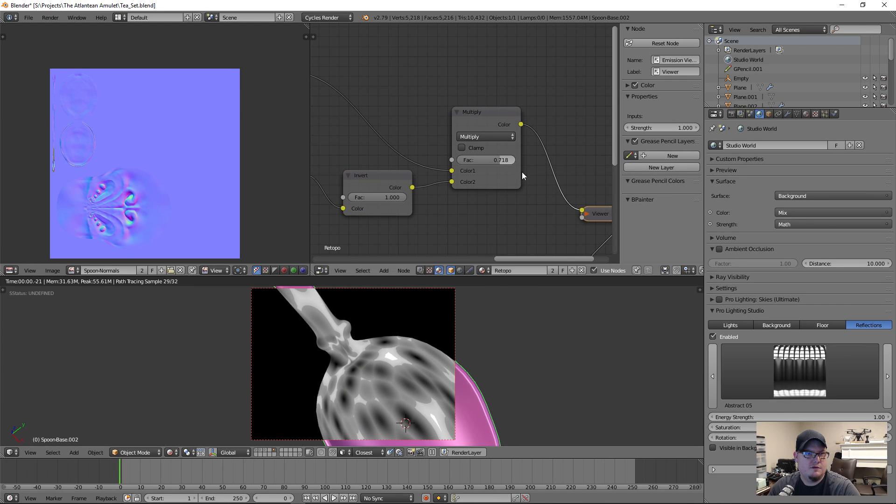
pyautogui.moveTo(477, 120); pyautogui.dragTo(480, 140)
pyautogui.moveTo(485, 180); pyautogui.dragTo(514, 179)
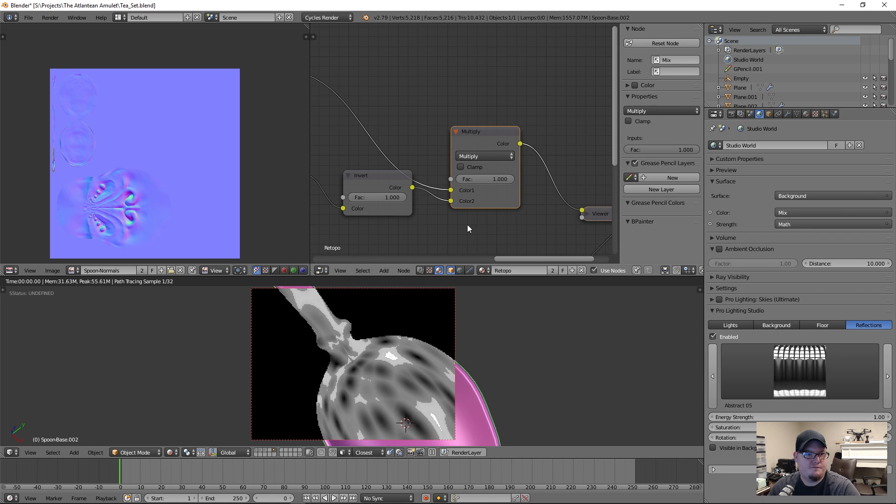
# - Save the Blender file
pyautogui.keyDown('ctrl'); pyautogui.scroll(10, 502, 220); pyautogui.keyUp('ctrl')
pyautogui.keyDown('ctrl'); pyautogui.scroll(-3, 503, 220); pyautogui.keyUp('ctrl')
pyautogui.keyDown('ctrl'); pyautogui.scroll(1, 500, 220); pyautogui.keyUp('ctrl')
pyautogui.scroll(-3, 507, 156)
pyautogui.hotkey('ctrl', 's')
pyautogui.click(509, 153)
pyautogui.moveTo(554, 148); pyautogui.dragTo(458, 137, button='middle')
pyautogui.moveTo(513, 177); pyautogui.dragTo(489, 177, button='middle')
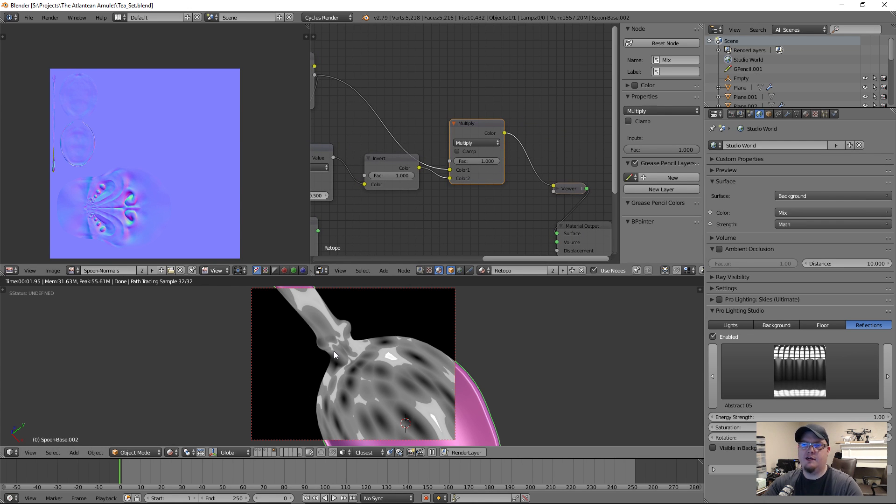
# - Tidy the positions of the Invert and Multiply nodes in the node tree
pyautogui.scroll(2, 453, 206)
pyautogui.moveTo(454, 207); pyautogui.dragTo(496, 233, button='middle')
pyautogui.moveTo(419, 184); pyautogui.dragTo(412, 193)
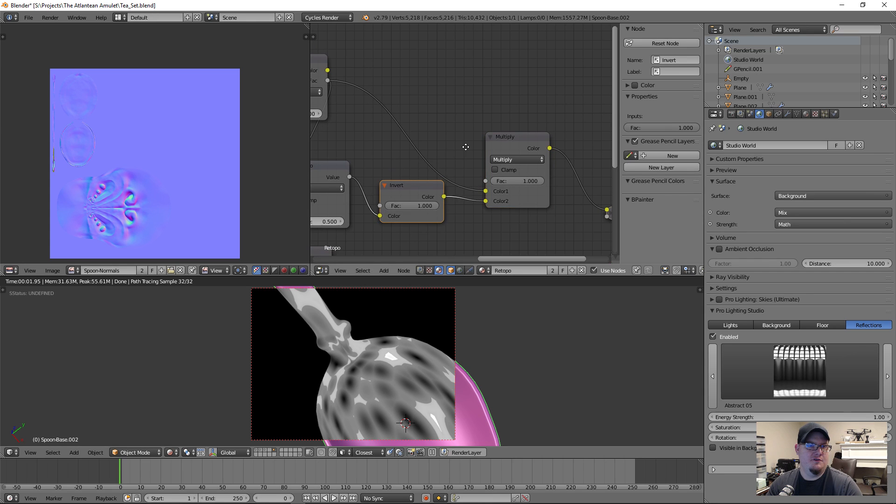
pyautogui.moveTo(466, 144); pyautogui.dragTo(485, 151, button='middle')
pyautogui.moveTo(521, 156); pyautogui.dragTo(517, 147)
pyautogui.moveTo(544, 207)
pyautogui.mouseDown(button='middle')
pyautogui.moveTo(425, 193)
pyautogui.moveTo(547, 190)
pyautogui.mouseUp(button='middle')
pyautogui.moveTo(356, 187); pyautogui.dragTo(432, 169, button='middle')
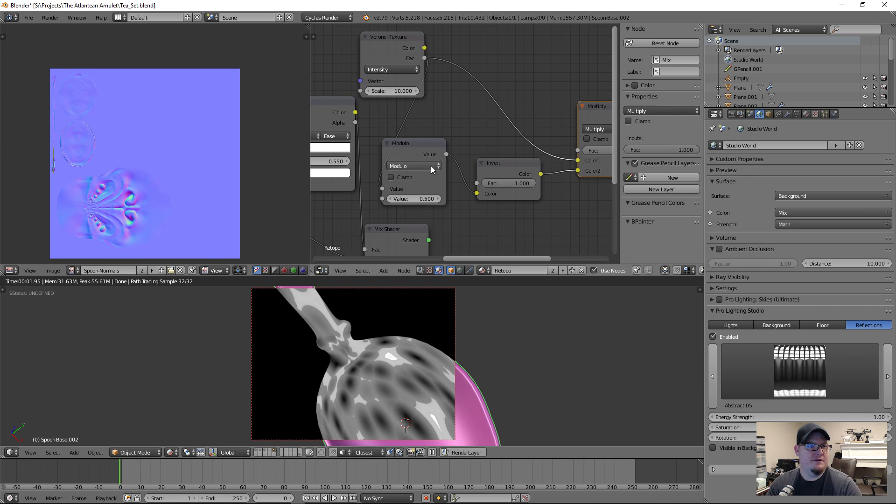
# - Set the Modulo node's second value to 0.400 while previewing it, and switch the preview back to the Multiply node
pyautogui.keyDown('ctrl'); pyautogui.keyDown('shift'); pyautogui.click(424, 153); pyautogui.keyUp('shift'); pyautogui.keyUp('ctrl')
pyautogui.moveTo(413, 204)
pyautogui.mouseDown()
pyautogui.moveTo(450, 204)
pyautogui.moveTo(407, 199)
pyautogui.mouseUp()
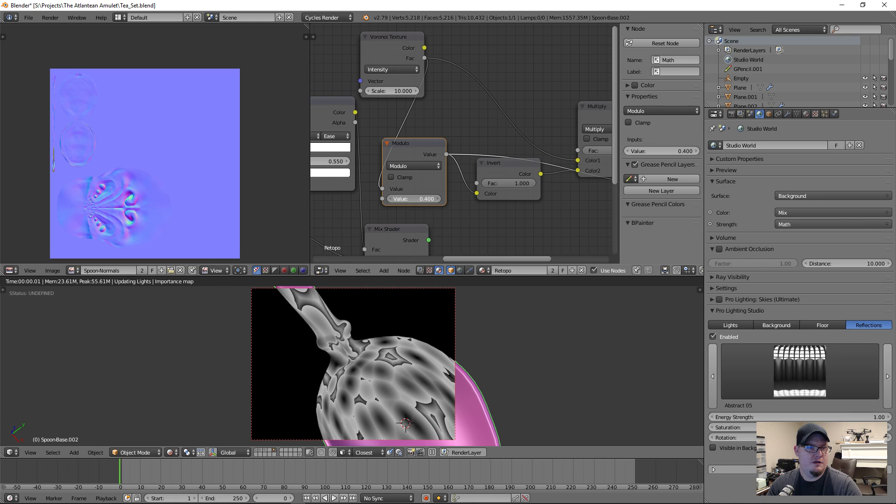
pyautogui.moveTo(584, 142); pyautogui.dragTo(434, 144, button='middle')
pyautogui.keyDown('ctrl'); pyautogui.keyDown('shift'); pyautogui.click(434, 144); pyautogui.keyUp('shift'); pyautogui.keyUp('ctrl')
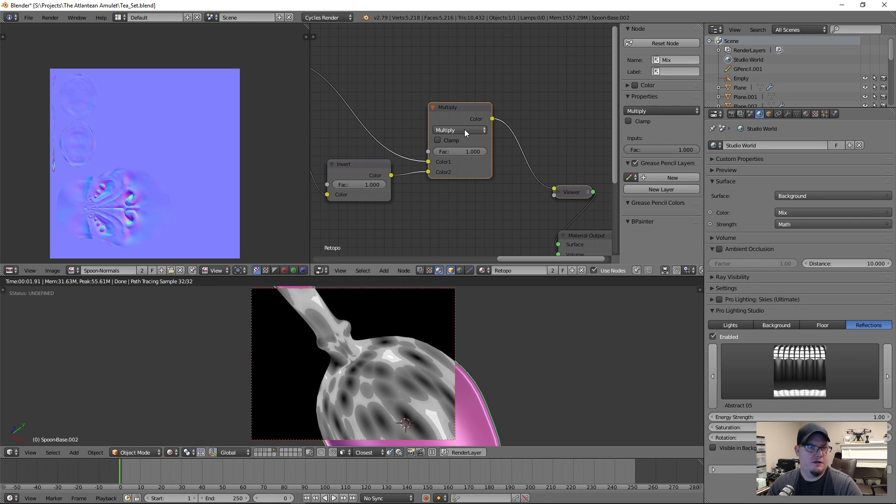
# - Change the Multiply node's blend type to Subtract and set its Fac to 0.427
pyautogui.click(464, 130)
pyautogui.click(464, 171)
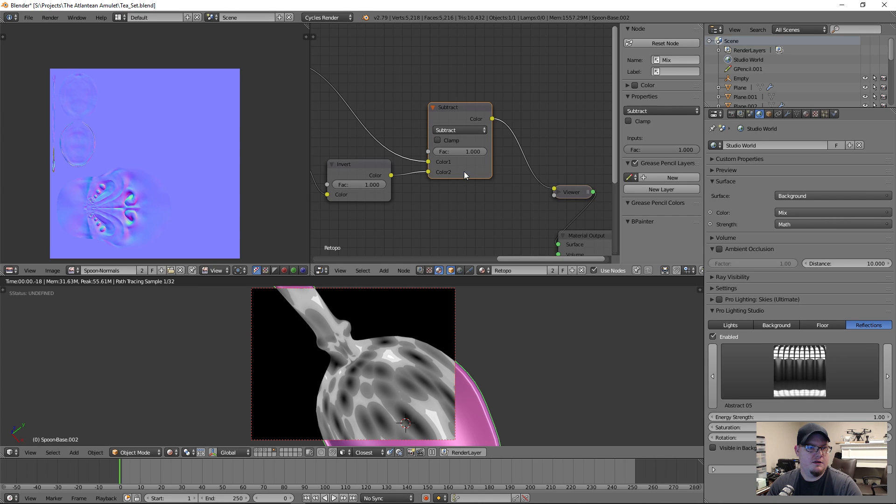
pyautogui.moveTo(474, 150); pyautogui.dragTo(398, 150)
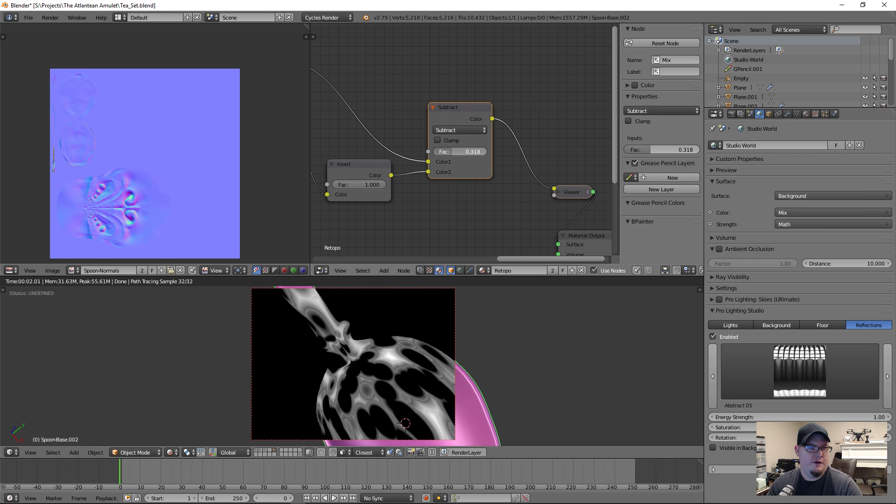
pyautogui.moveTo(494, 208); pyautogui.dragTo(478, 200, button='middle')
pyautogui.moveTo(441, 152); pyautogui.dragTo(465, 147)
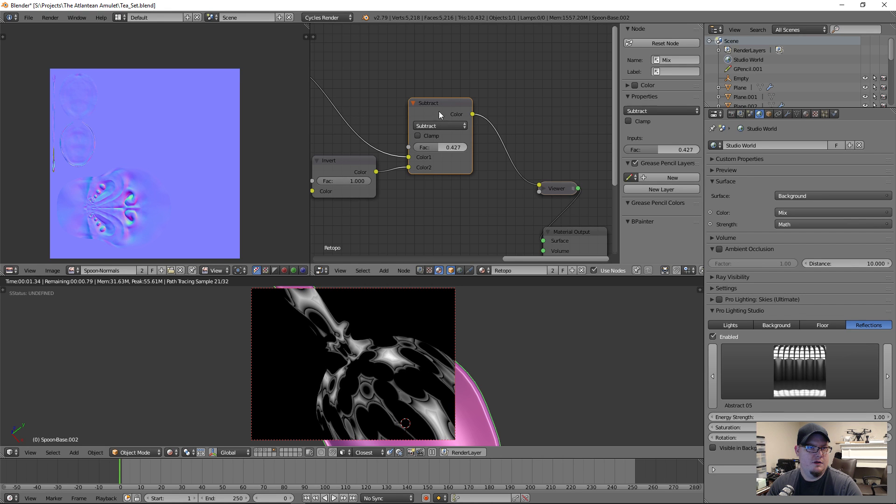
# - Move the Mix Shader below the Subtract node, feed Subtract's Color into its Fac, and preview the shader on the spoon
pyautogui.scroll(-1, 427, 105)
pyautogui.scroll(-1, 438, 184)
pyautogui.moveTo(435, 183); pyautogui.dragTo(518, 134, button='middle')
pyautogui.moveTo(374, 168); pyautogui.dragTo(536, 178)
pyautogui.moveTo(532, 81); pyautogui.dragTo(518, 185)
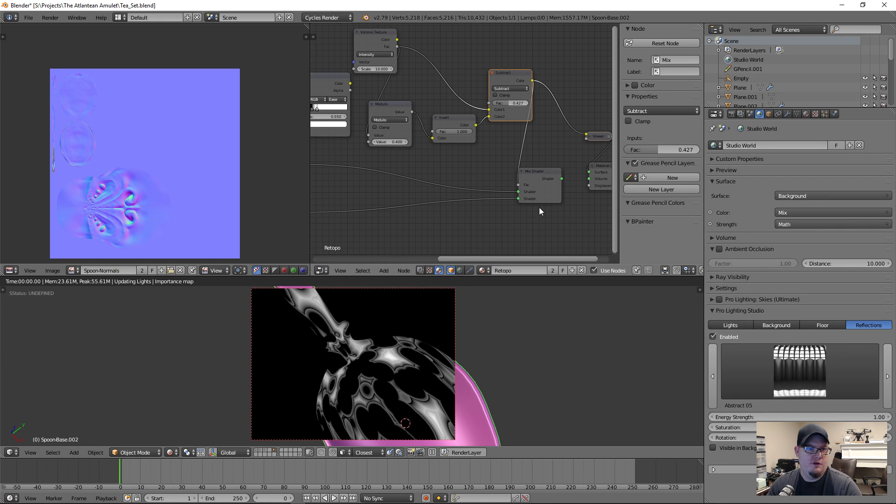
pyautogui.keyDown('ctrl'); pyautogui.keyDown('shift'); pyautogui.click(552, 183); pyautogui.keyUp('shift'); pyautogui.keyUp('ctrl')
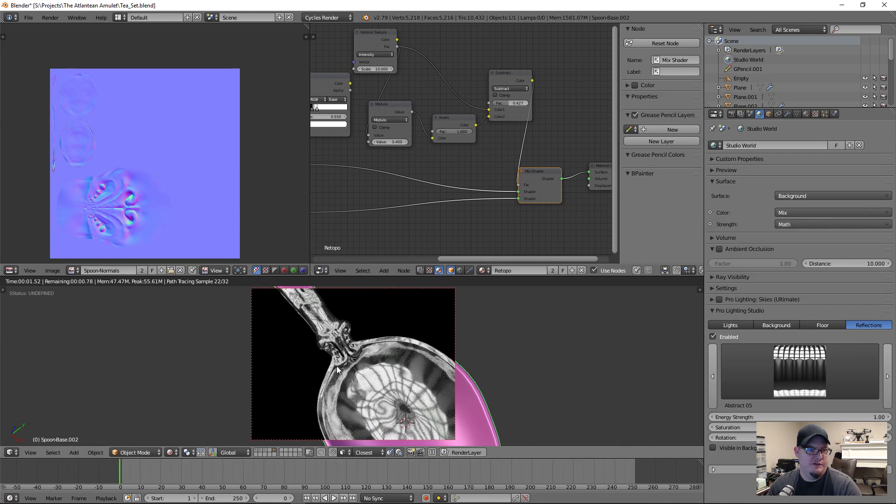
pyautogui.scroll(4, 337, 366)
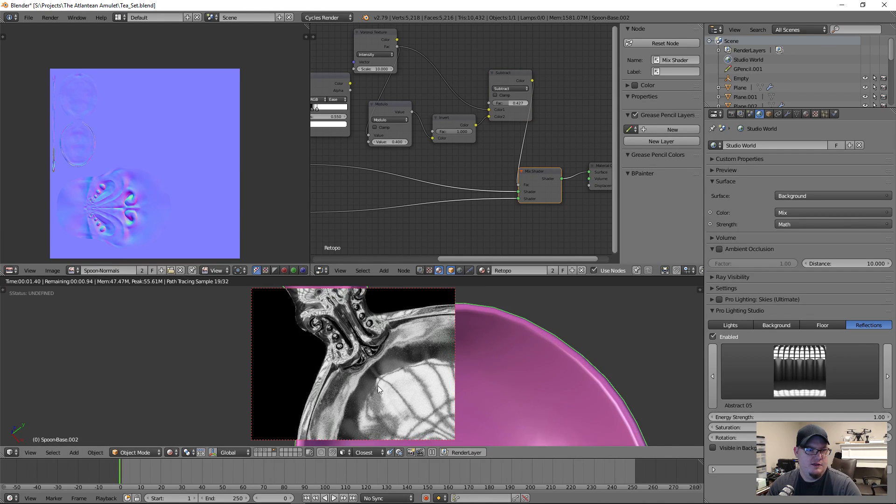
pyautogui.moveTo(383, 393); pyautogui.dragTo(343, 408, button='middle')
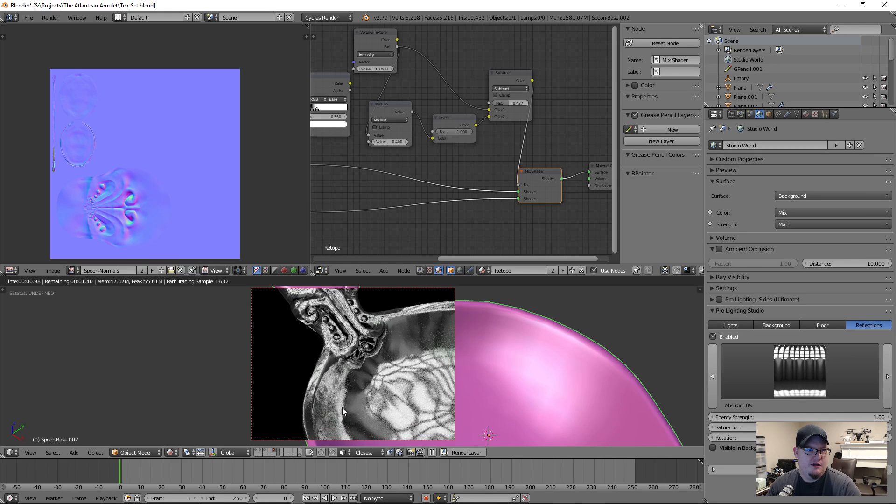
# - Set the lower Glossy BSDF's roughness to 0.040 and darken its color to R 0.097, G 0.110, B 0.099
pyautogui.moveTo(441, 201); pyautogui.dragTo(500, 194, button='middle')
pyautogui.scroll(3, 500, 194)
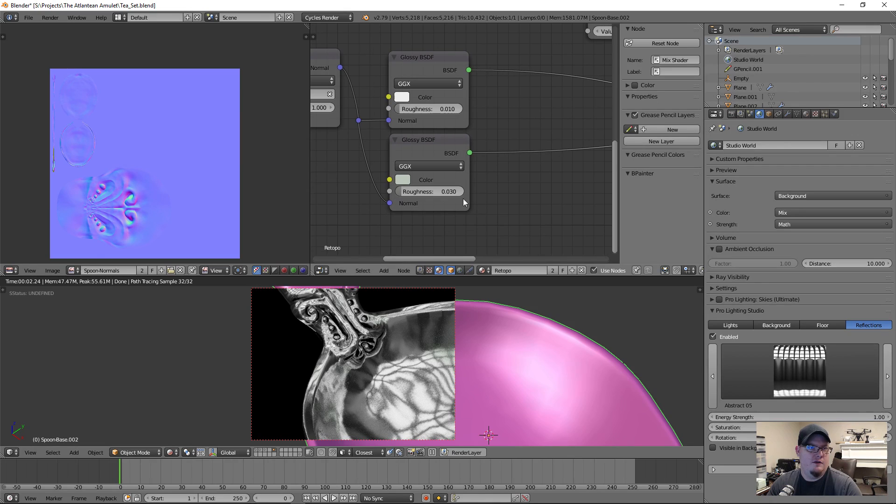
pyautogui.click(398, 187)
pyautogui.click(414, 177)
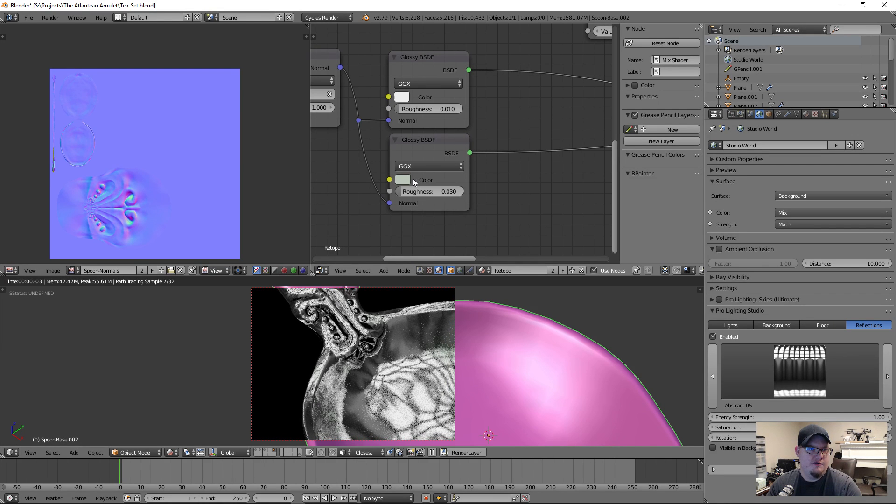
pyautogui.click(429, 192)
pyautogui.write('0.04')
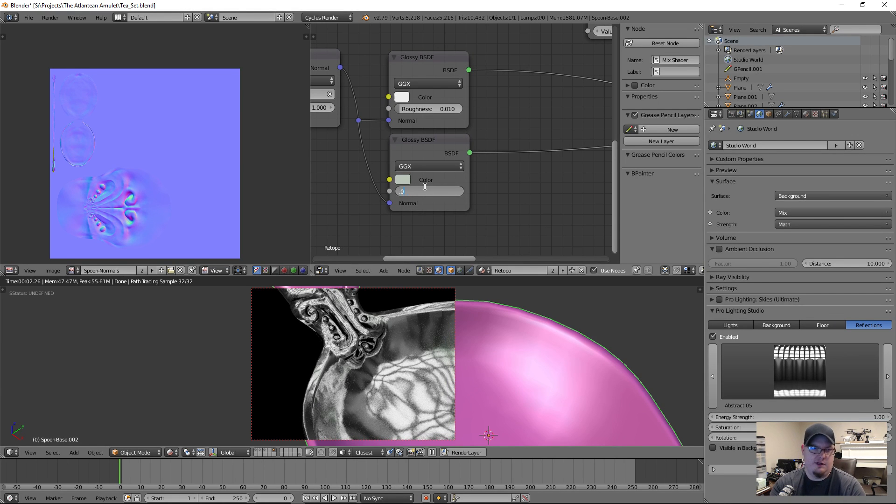
pyautogui.press('Return')
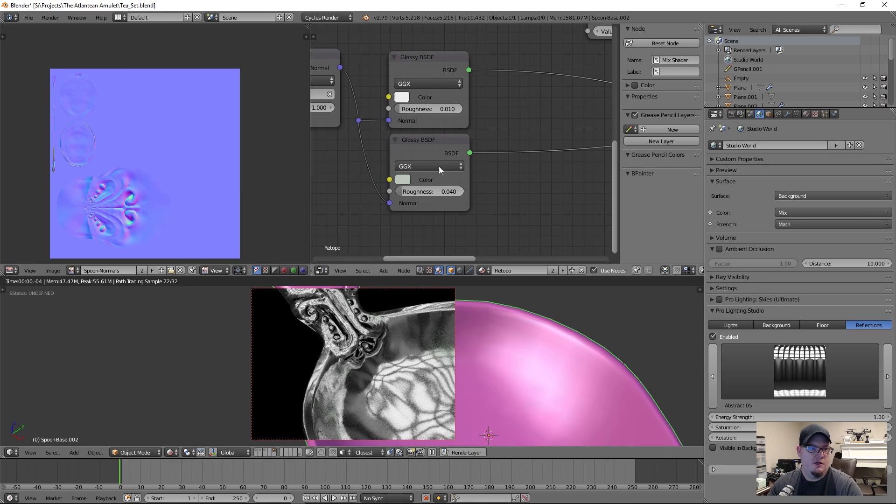
pyautogui.click(402, 179)
pyautogui.moveTo(486, 75); pyautogui.dragTo(506, 74)
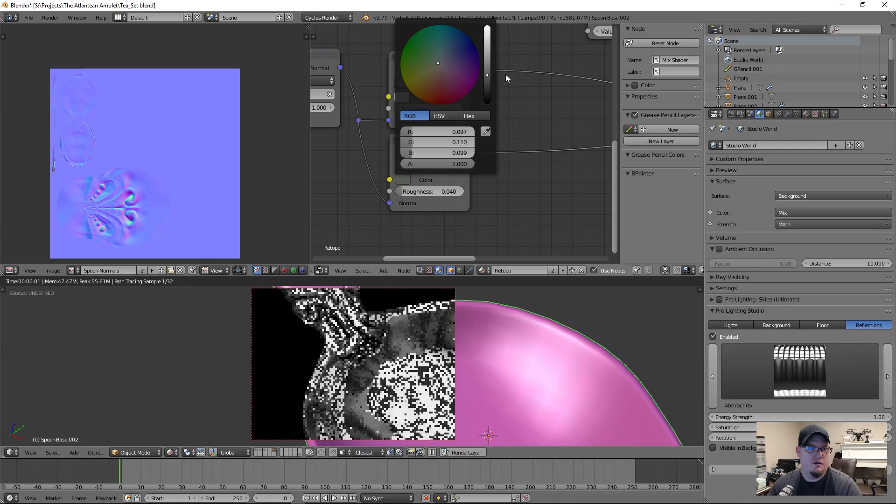
# - Switch the lower Glossy BSDF's distribution to Beckmann and set its roughness to 0.050
pyautogui.click(422, 159)
pyautogui.click(421, 167)
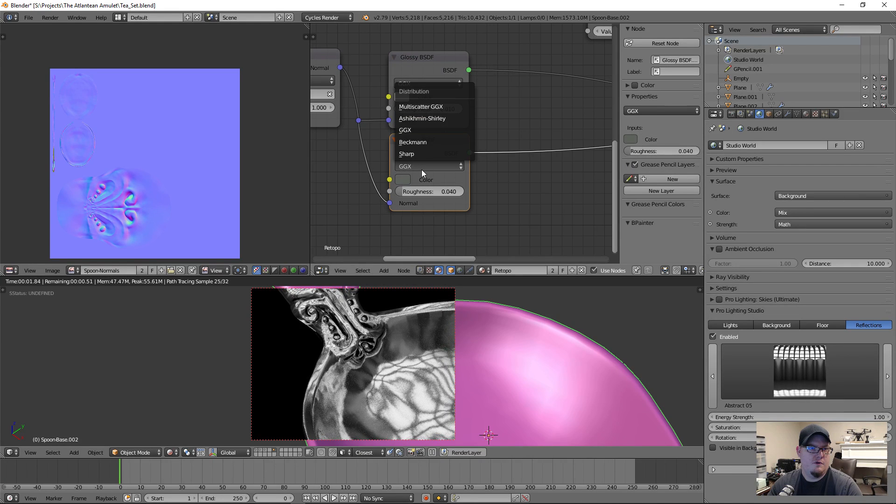
pyautogui.click(425, 144)
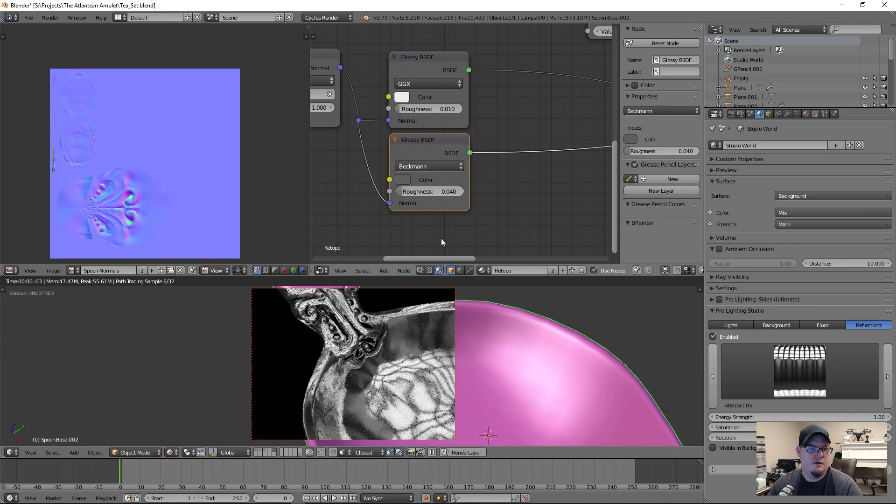
pyautogui.click(438, 185)
pyautogui.write('0.05')
pyautogui.press('Return')
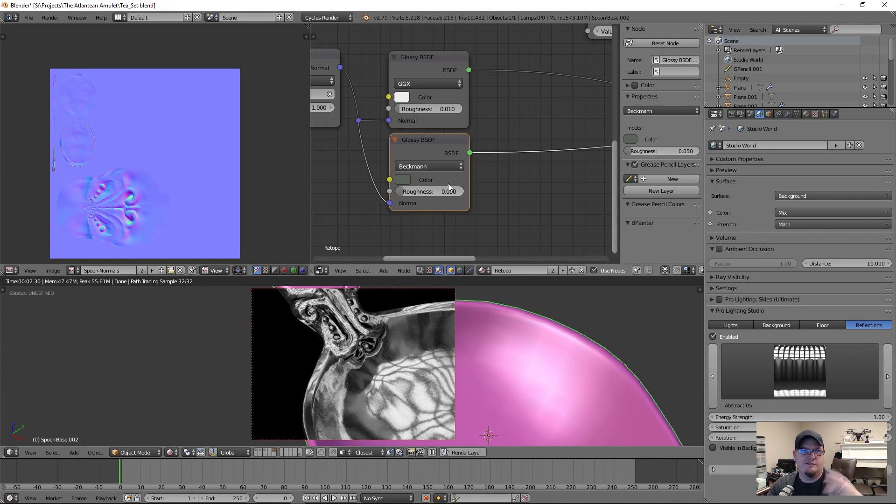
pyautogui.scroll(-4, 513, 147)
pyautogui.moveTo(514, 142); pyautogui.dragTo(511, 194, button='middle')
pyautogui.scroll(1, 510, 194)
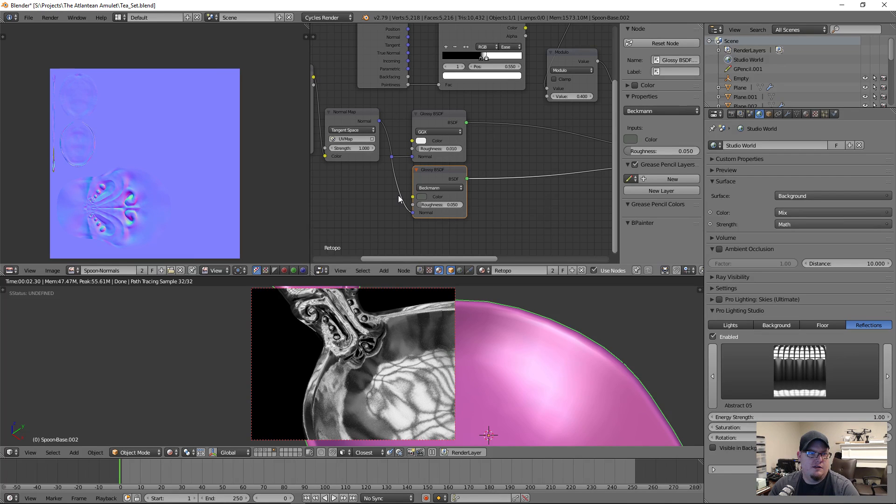
pyautogui.scroll(2, 398, 195)
pyautogui.moveTo(397, 196); pyautogui.dragTo(445, 197, button='middle')
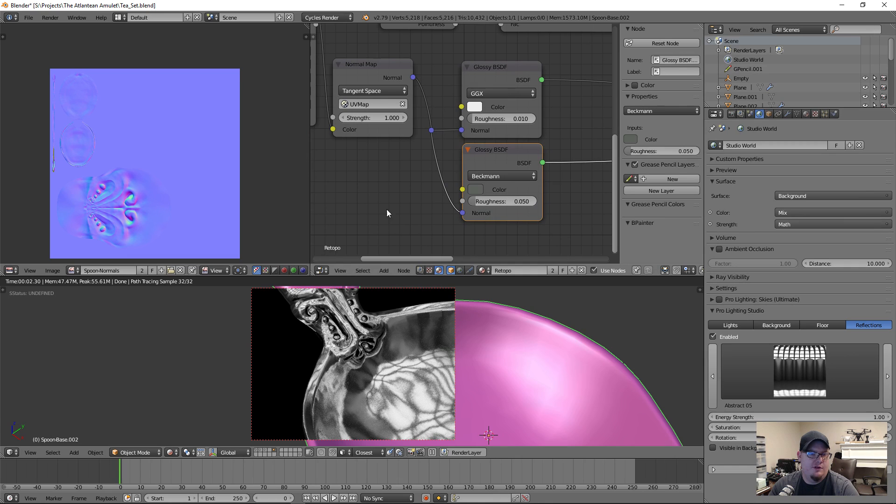
# - Add a ColorRamp node left of the Glossy BSDFs and feed its Color into the lower Glossy BSDF's Color
pyautogui.scroll(-4, 436, 194)
pyautogui.moveTo(501, 175); pyautogui.dragTo(567, 147, button='middle')
pyautogui.hotkey('shift', 'a')
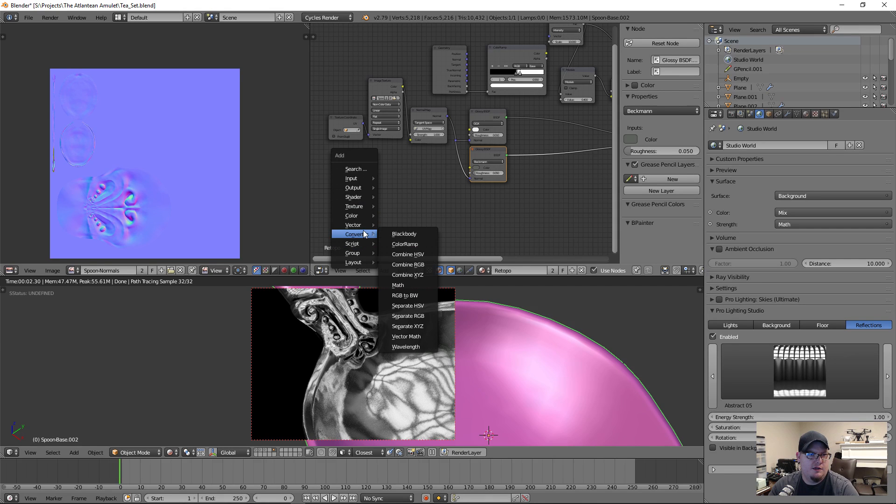
pyautogui.moveTo(364, 225)
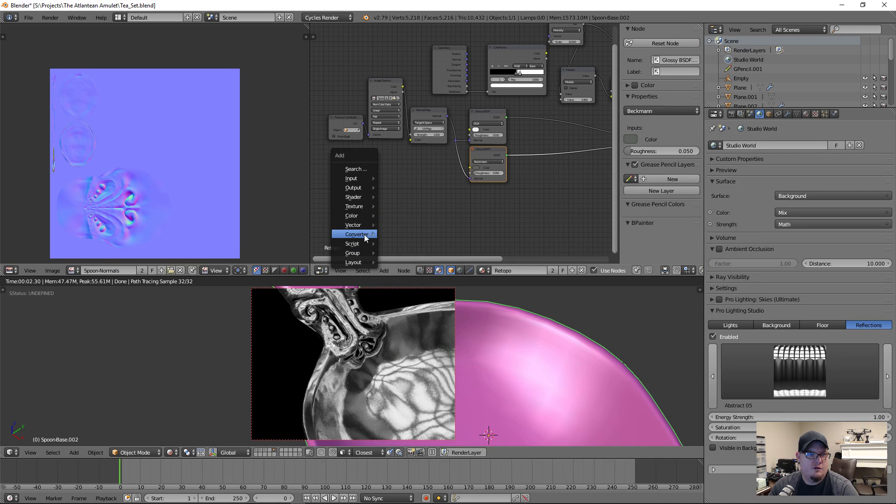
pyautogui.click(407, 245)
pyautogui.scroll(6, 405, 198)
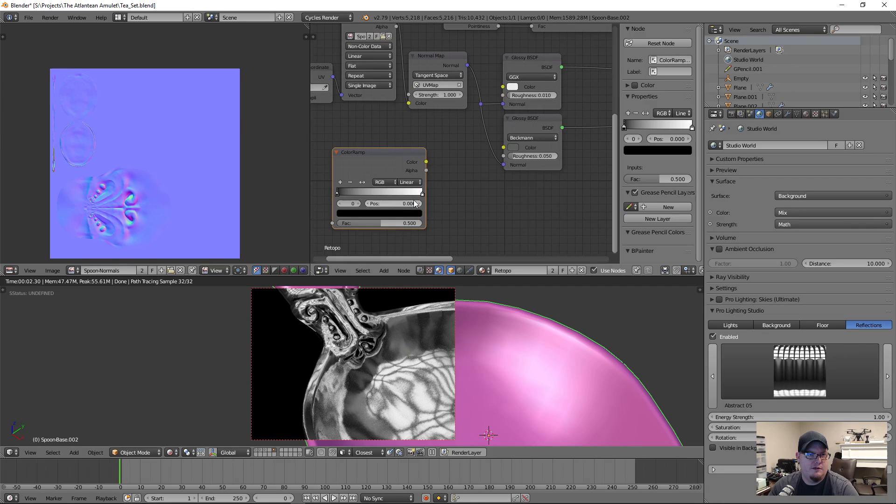
pyautogui.moveTo(401, 153); pyautogui.dragTo(414, 148)
pyautogui.moveTo(438, 158); pyautogui.dragTo(504, 148)
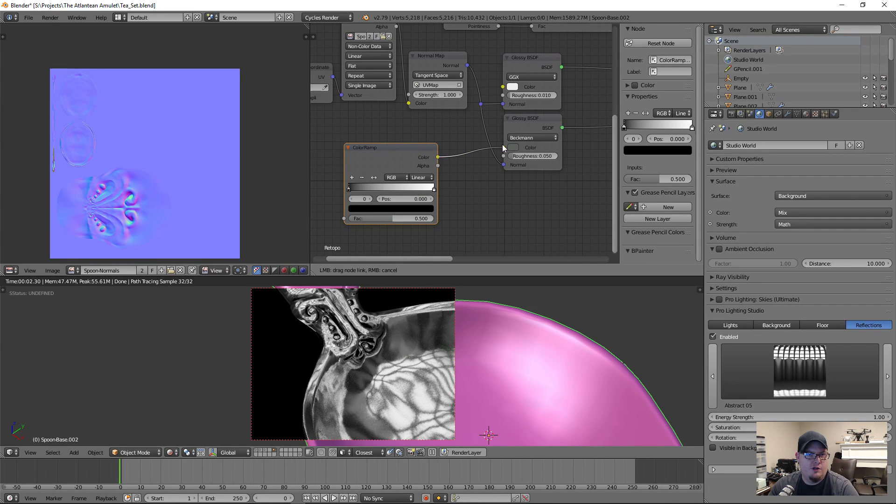
# - Color the ramp's first stop dark green and its last stop dark blue, R 0.025, G 0.031, B 0.045
pyautogui.click(362, 209)
pyautogui.scroll(3, 396, 145)
pyautogui.click(374, 119)
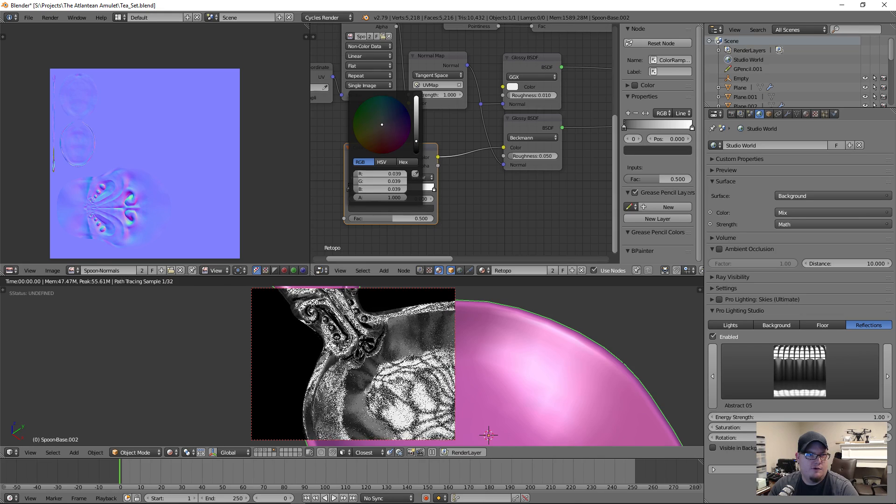
pyautogui.click(374, 120)
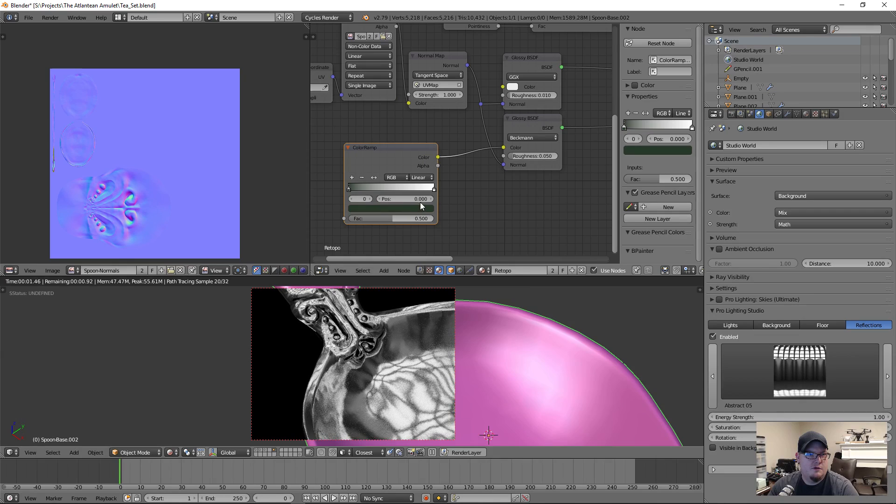
pyautogui.click(433, 189)
pyautogui.click(402, 209)
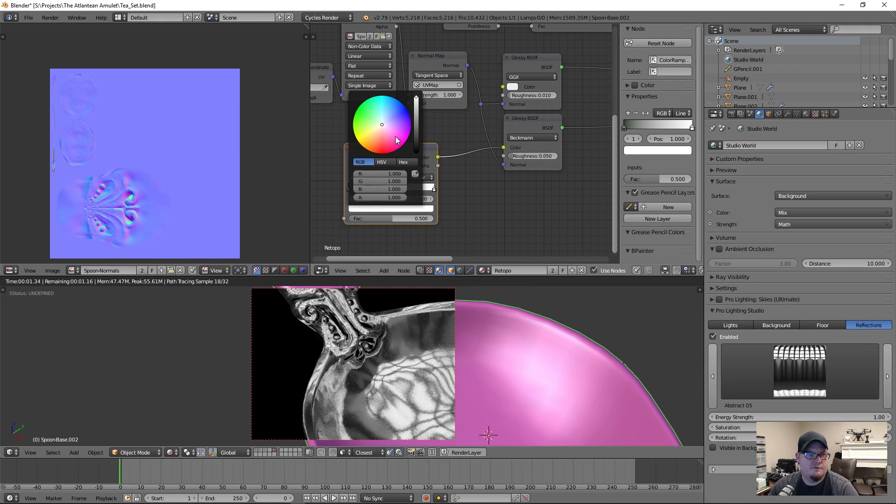
pyautogui.click(387, 119)
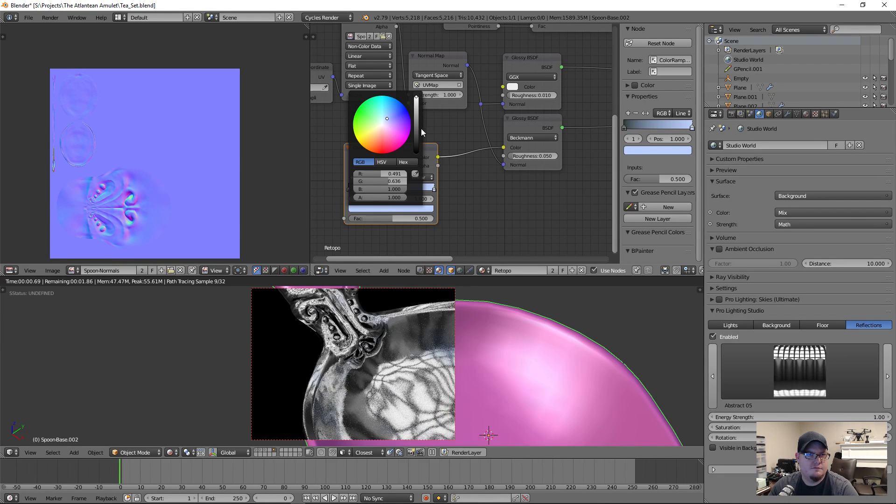
pyautogui.moveTo(416, 135); pyautogui.dragTo(417, 142)
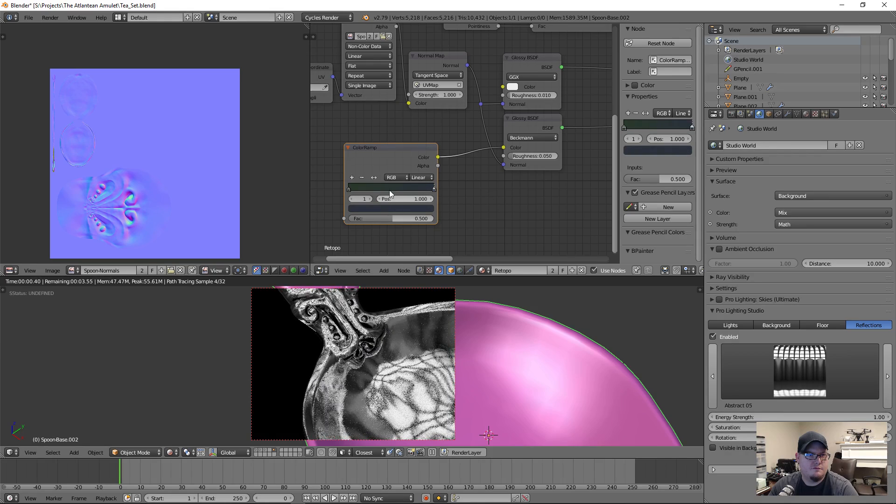
# - Add a middle stop to the ColorRamp and color it brown, R 0.292, G 0.227, B 0.195
pyautogui.click(351, 177)
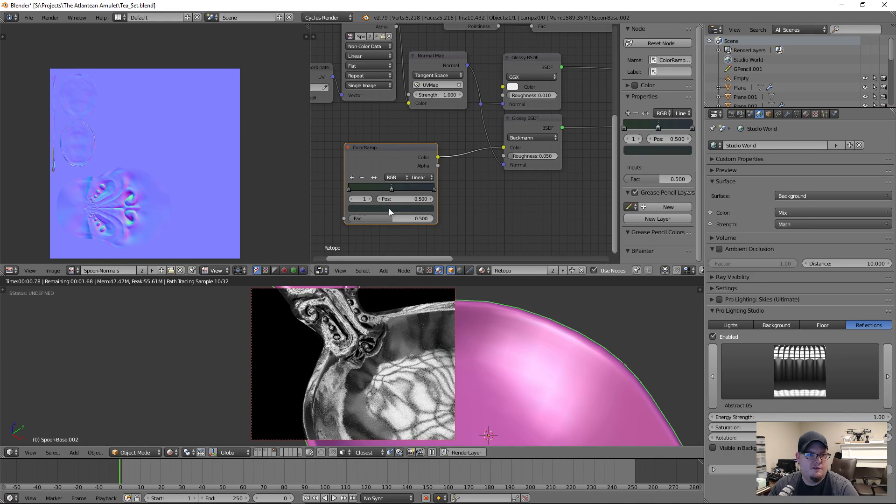
pyautogui.click(389, 210)
pyautogui.click(417, 121)
pyautogui.click(375, 139)
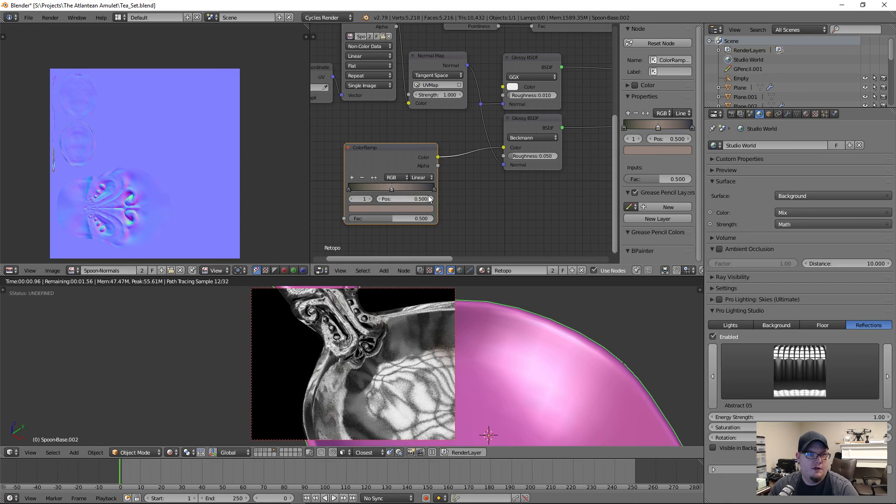
# - Shift the brown stop to about 0.318 and add a dark gray stop at 0.682 with R 0.051, G 0.054, B 0.048
pyautogui.moveTo(371, 189); pyautogui.dragTo(407, 187)
pyautogui.click(352, 178)
pyautogui.click(402, 207)
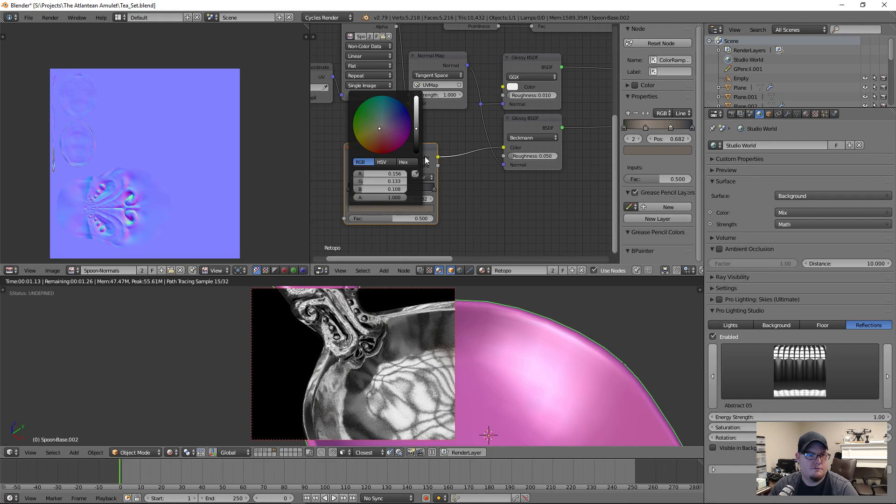
pyautogui.moveTo(382, 124); pyautogui.dragTo(384, 124)
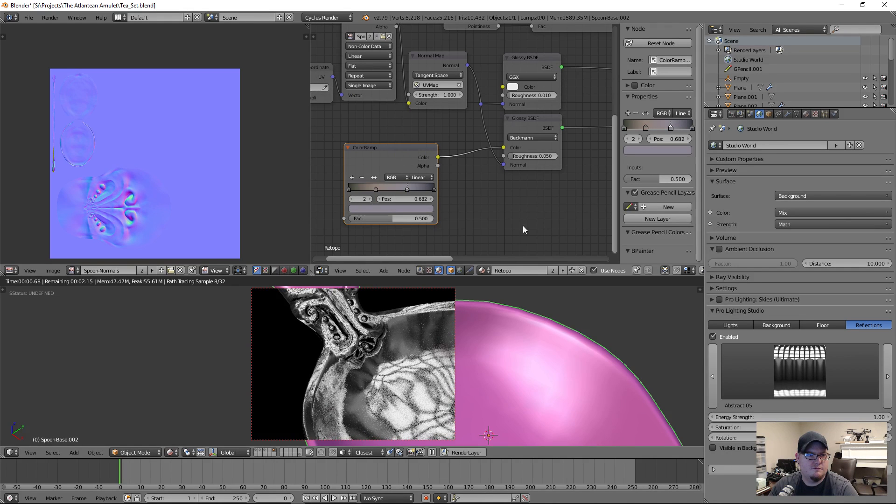
pyautogui.click(403, 208)
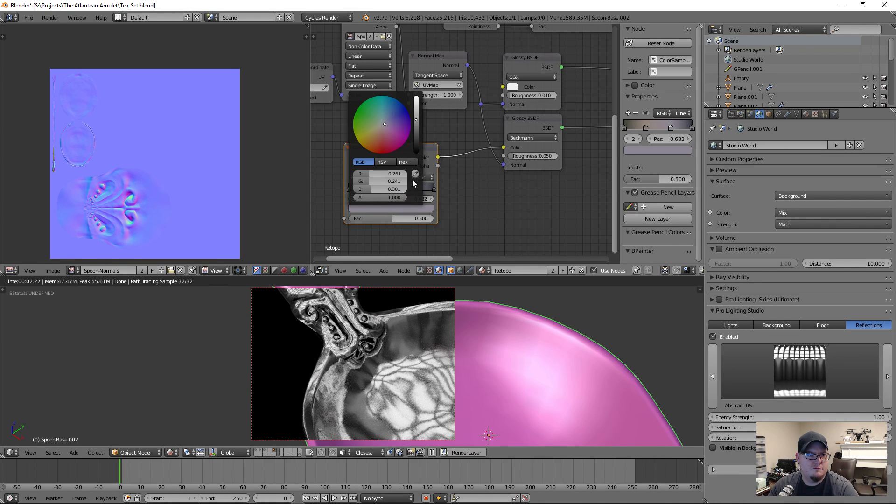
pyautogui.moveTo(385, 116); pyautogui.dragTo(380, 124)
pyautogui.click(419, 139)
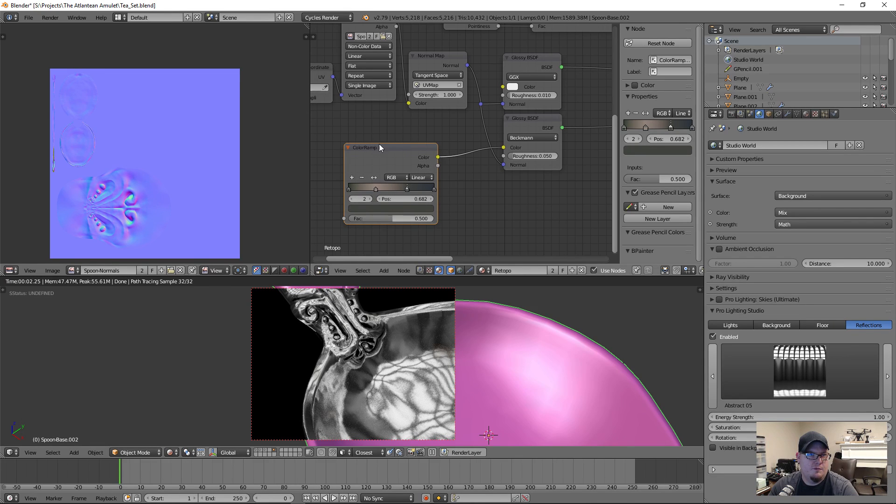
# - Duplicate the ColorRamp above the original and feed the copy's Color into the upper Glossy BSDF's Color
pyautogui.moveTo(380, 144); pyautogui.dragTo(401, 133)
pyautogui.moveTo(522, 210); pyautogui.dragTo(473, 216, button='middle')
pyautogui.moveTo(411, 151); pyautogui.dragTo(452, 93)
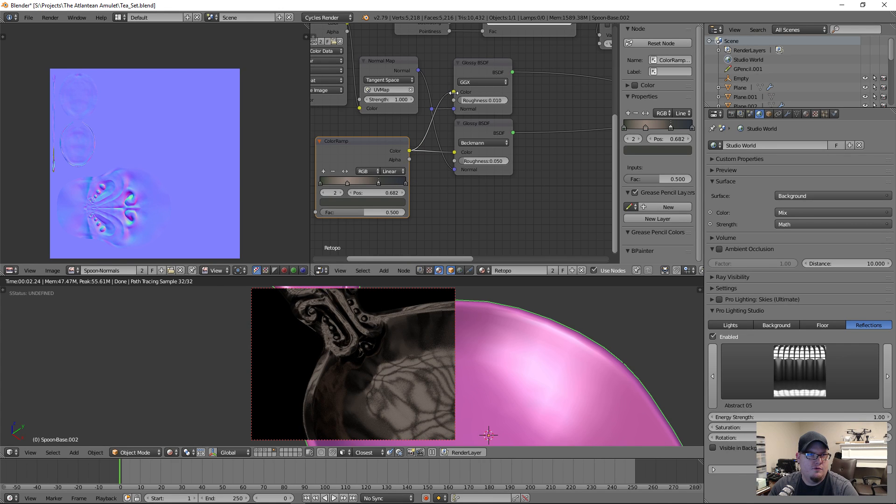
pyautogui.moveTo(374, 140); pyautogui.dragTo(360, 181)
pyautogui.moveTo(419, 171); pyautogui.dragTo(483, 136, button='middle')
pyautogui.moveTo(449, 155); pyautogui.dragTo(456, 194)
pyautogui.hotkey('shift', 'd')
pyautogui.moveTo(461, 114); pyautogui.dragTo(518, 57)
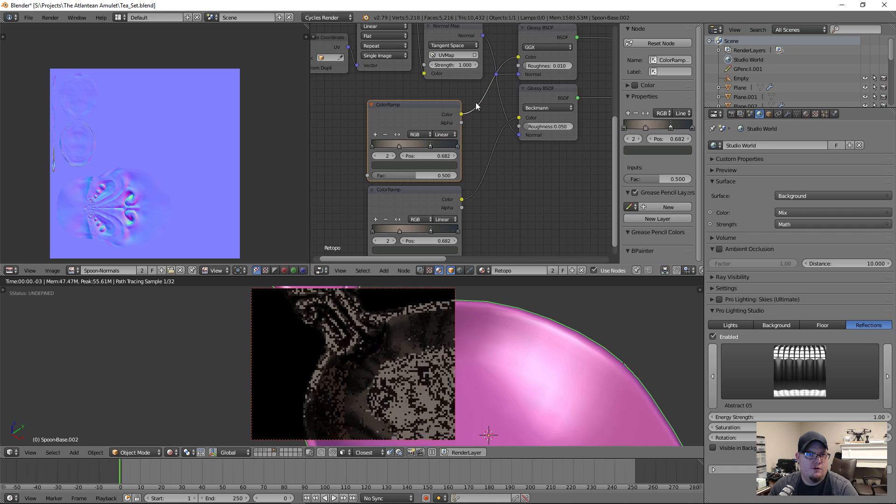
# - Lighten the upper ColorRamp's first stop to pale blue and its brown stop at 0.318 to pale pink
pyautogui.click(373, 147)
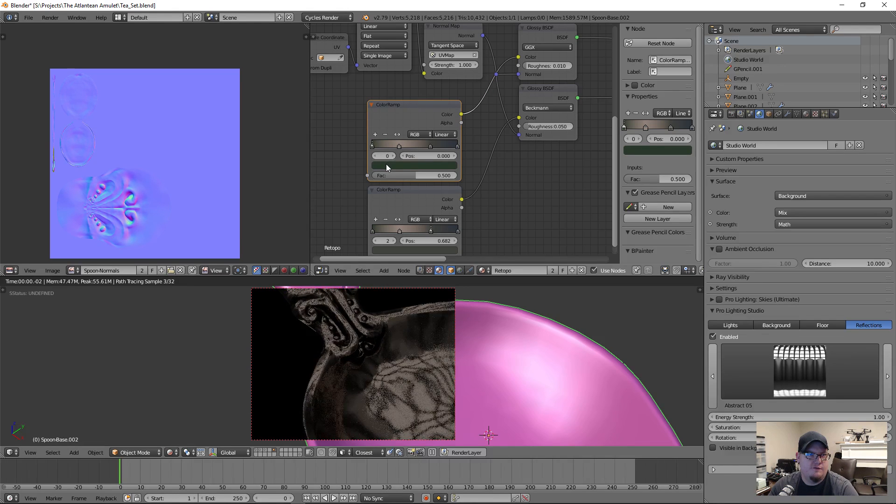
pyautogui.click(385, 164)
pyautogui.moveTo(400, 74)
pyautogui.mouseDown()
pyautogui.moveTo(440, 80)
pyautogui.moveTo(440, 65)
pyautogui.moveTo(405, 77)
pyautogui.mouseUp()
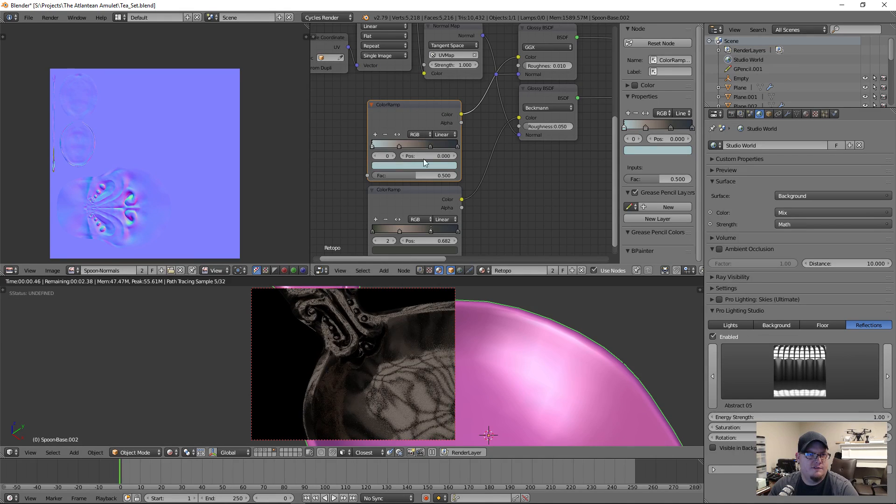
pyautogui.click(400, 146)
pyautogui.click(402, 166)
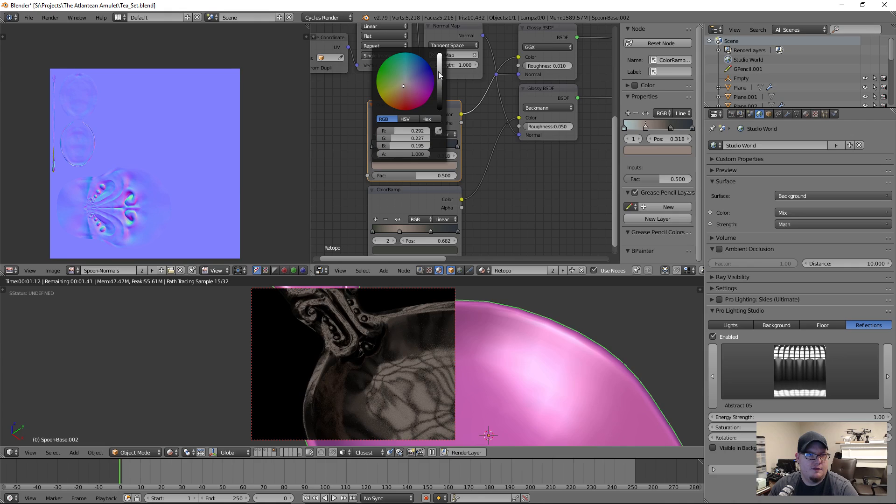
pyautogui.moveTo(440, 65)
pyautogui.mouseDown()
pyautogui.moveTo(440, 83)
pyautogui.moveTo(439, 62)
pyautogui.mouseUp()
pyautogui.click(405, 84)
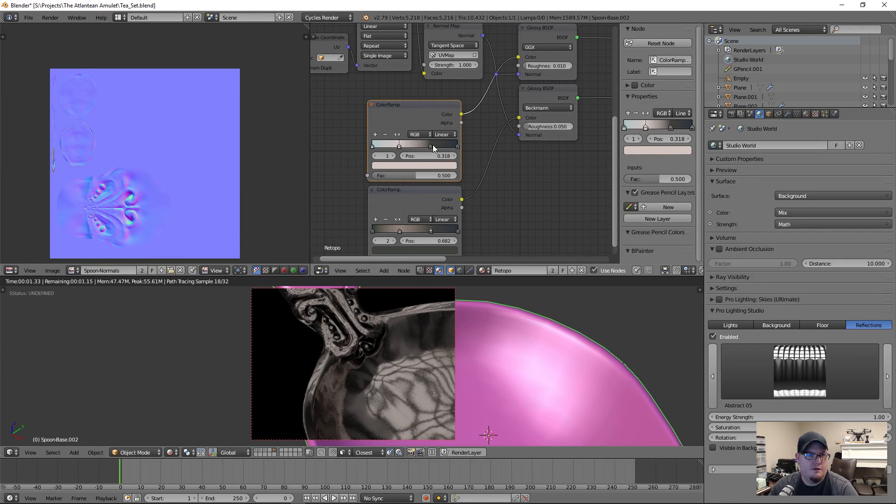
# - Place the upper ColorRamp's third stop at 0.677 and color it R 0.413, G 0.327, B 0.303
pyautogui.click(431, 145)
pyautogui.click(421, 165)
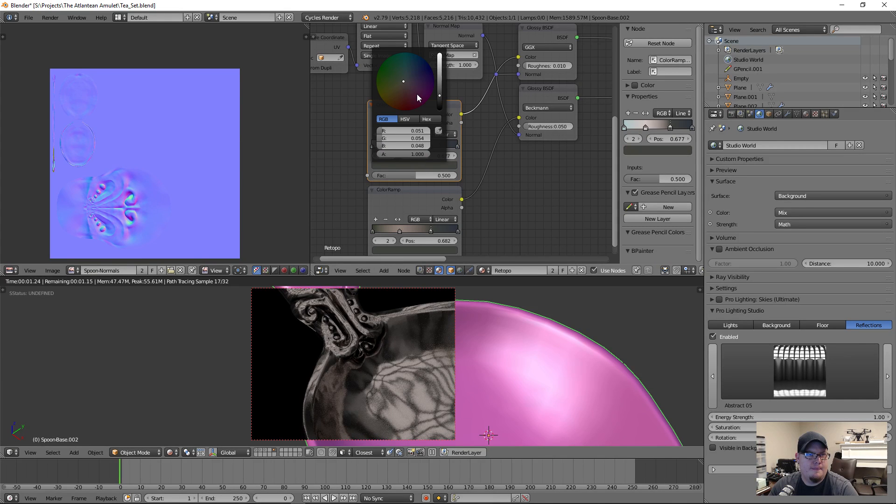
pyautogui.scroll(8, 413, 84)
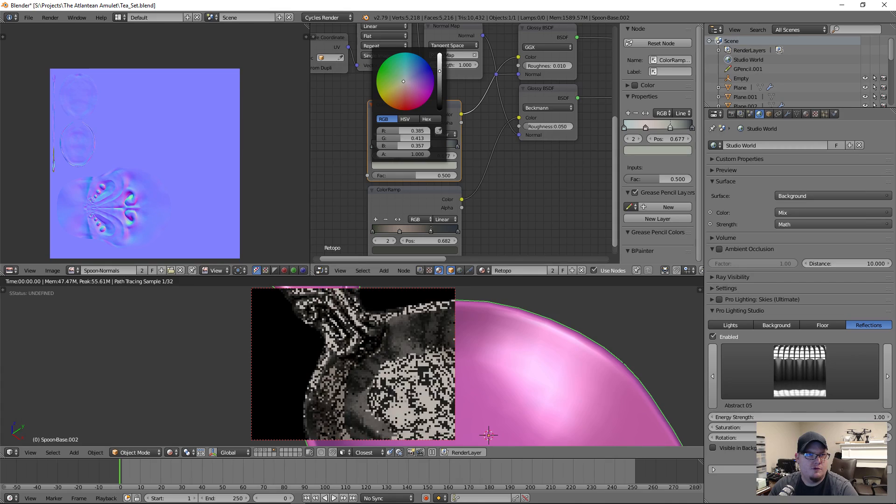
pyautogui.click(408, 81)
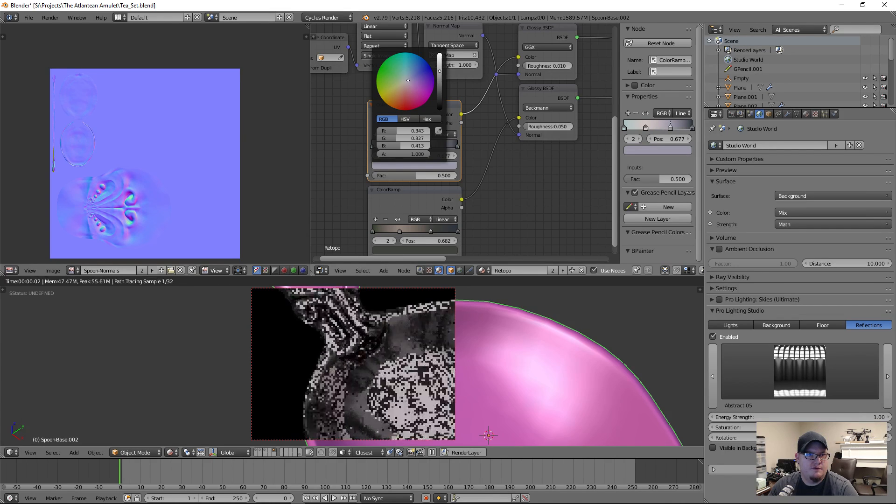
pyautogui.moveTo(408, 80); pyautogui.dragTo(404, 85)
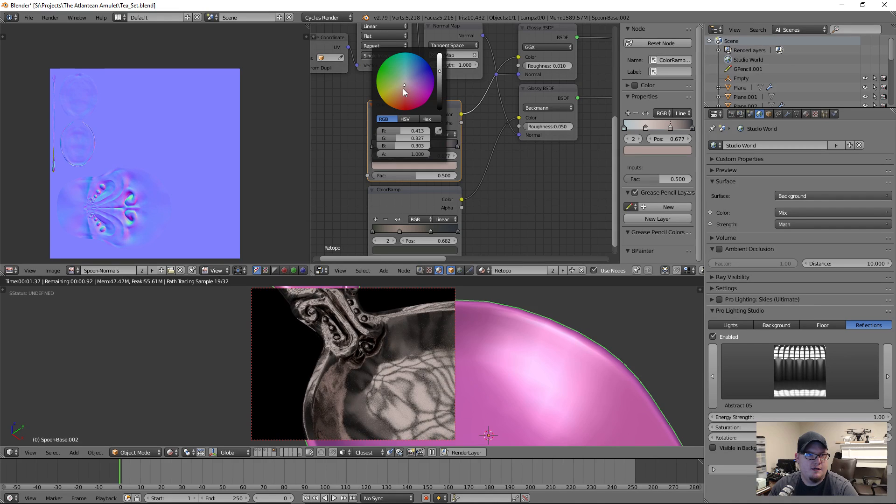
# - Lighten the upper ColorRamp's last stop and tint it pale lilac
pyautogui.click(453, 145)
pyautogui.click(439, 165)
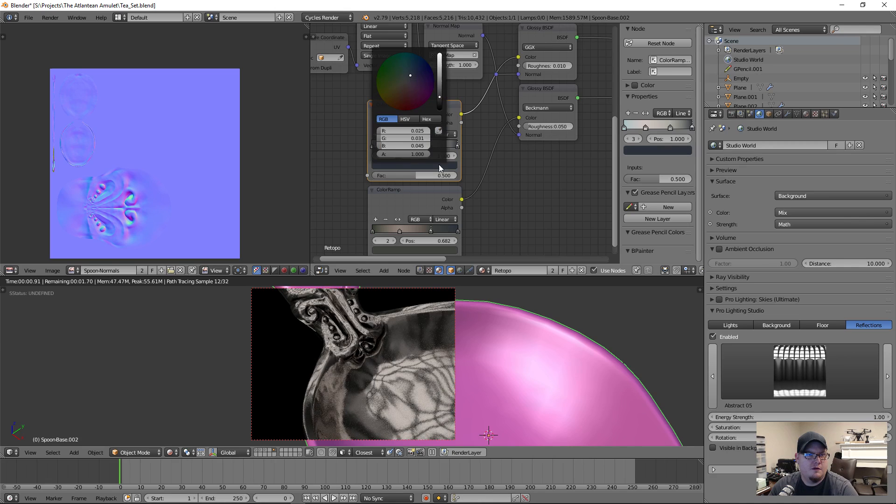
pyautogui.moveTo(438, 87); pyautogui.dragTo(439, 67)
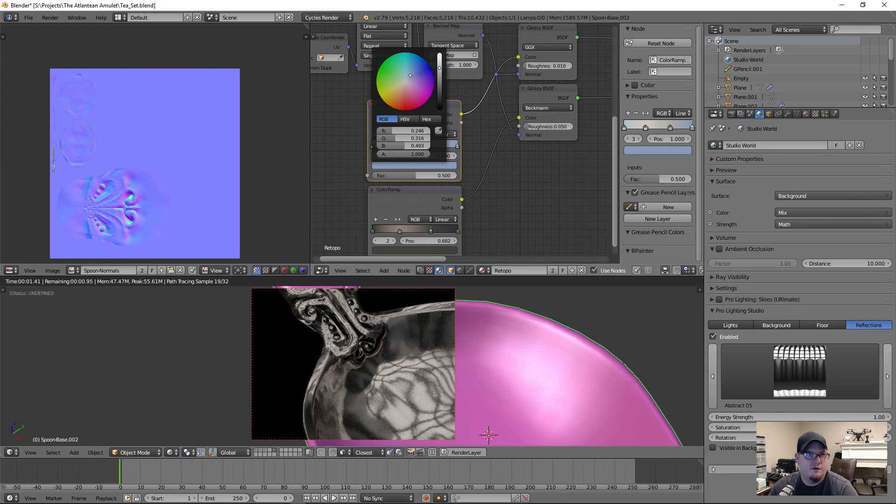
pyautogui.click(409, 83)
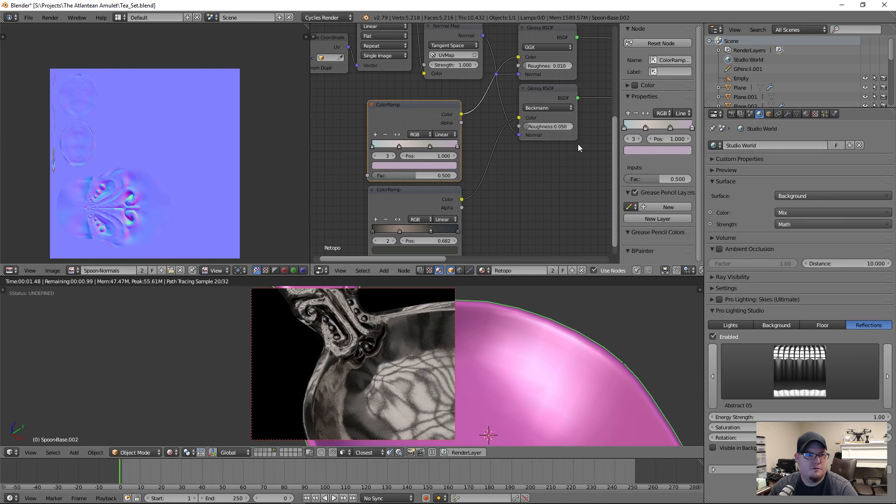
# - Collapse both ColorRamp nodes and place each one beside the Glossy BSDF it feeds
pyautogui.moveTo(408, 107)
pyautogui.mouseDown()
pyautogui.moveTo(427, 99)
pyautogui.moveTo(414, 95)
pyautogui.mouseUp()
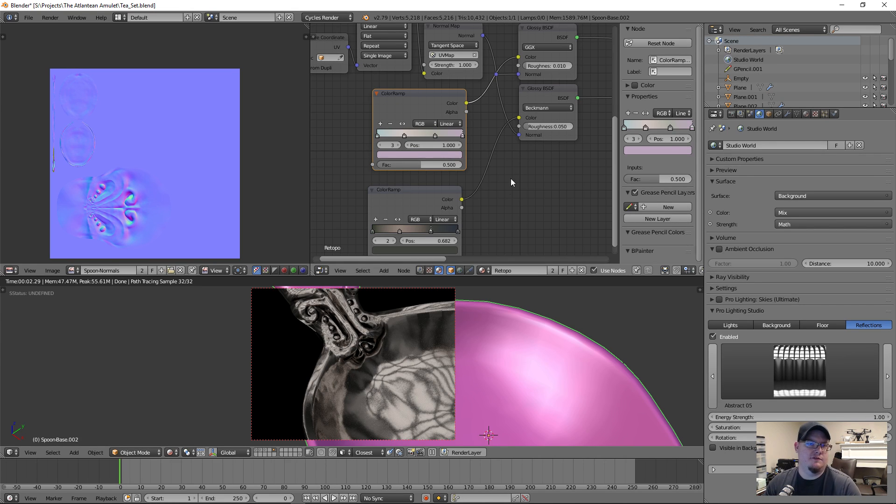
pyautogui.scroll(-3, 508, 185)
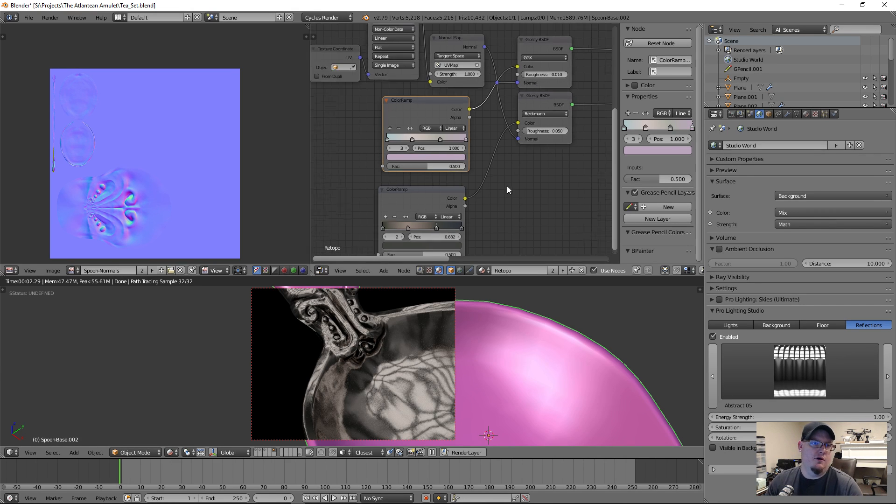
pyautogui.click(457, 191)
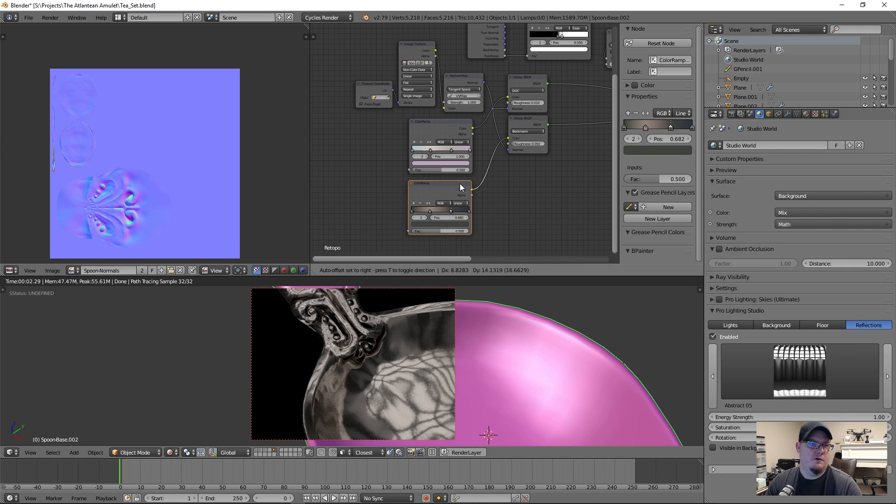
pyautogui.moveTo(545, 178); pyautogui.dragTo(502, 223, button='middle')
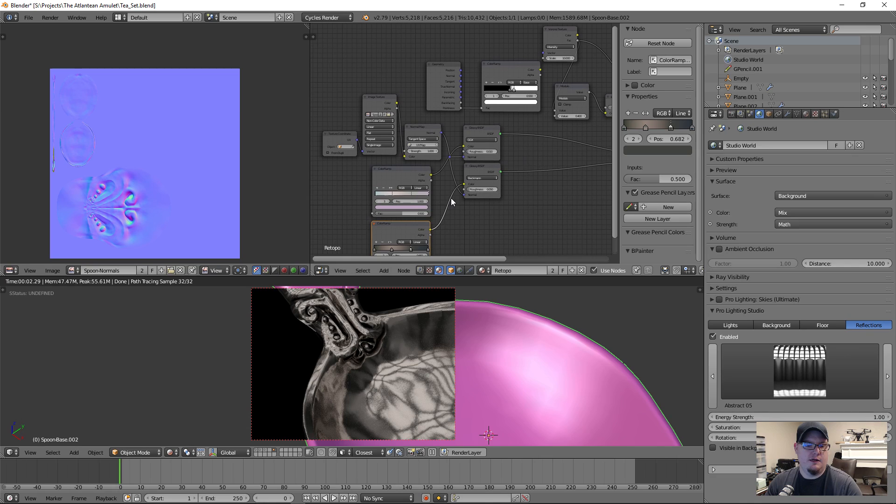
pyautogui.keyDown('shift'); pyautogui.click(406, 179); pyautogui.keyUp('shift')
pyautogui.press('h')
pyautogui.moveTo(380, 173); pyautogui.dragTo(443, 151)
pyautogui.moveTo(384, 226); pyautogui.dragTo(452, 186)
# - Add a Musgrave Texture node beside the lower collapsed ColorRamp and preview its output on the spoon
pyautogui.moveTo(572, 171); pyautogui.dragTo(505, 189, button='middle')
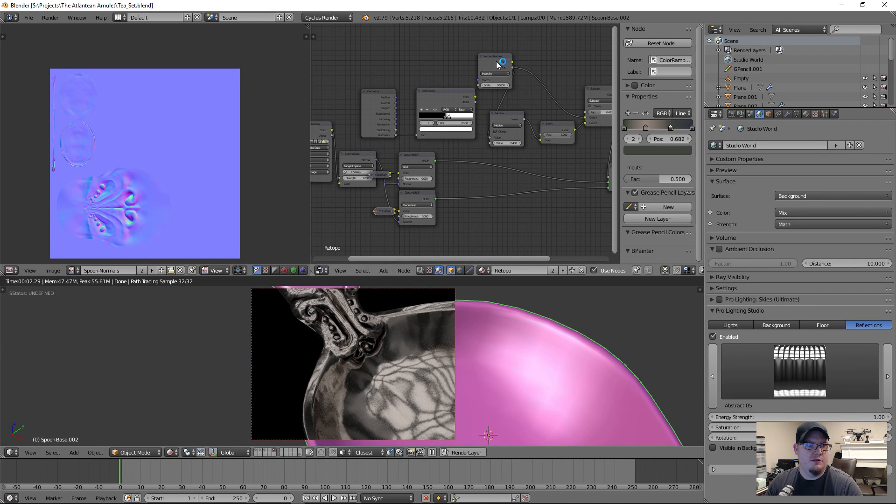
pyautogui.moveTo(526, 188); pyautogui.dragTo(504, 173, button='middle')
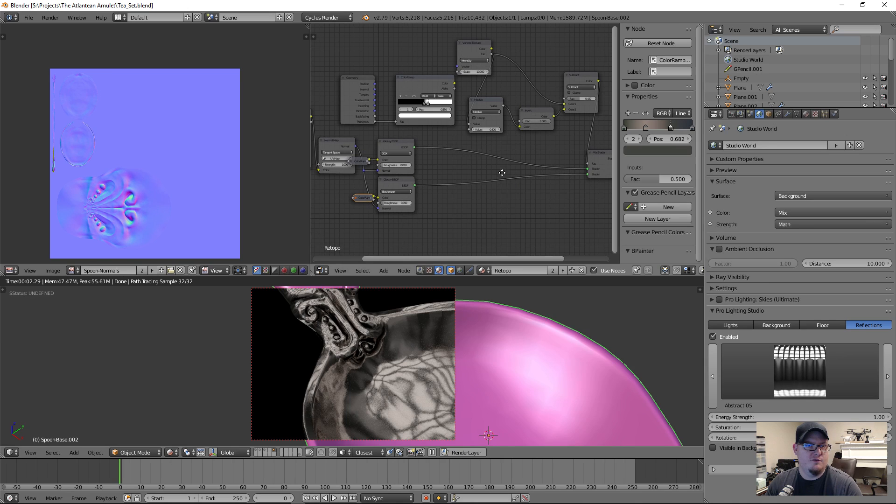
pyautogui.hotkey('shift', 'a')
pyautogui.moveTo(494, 224)
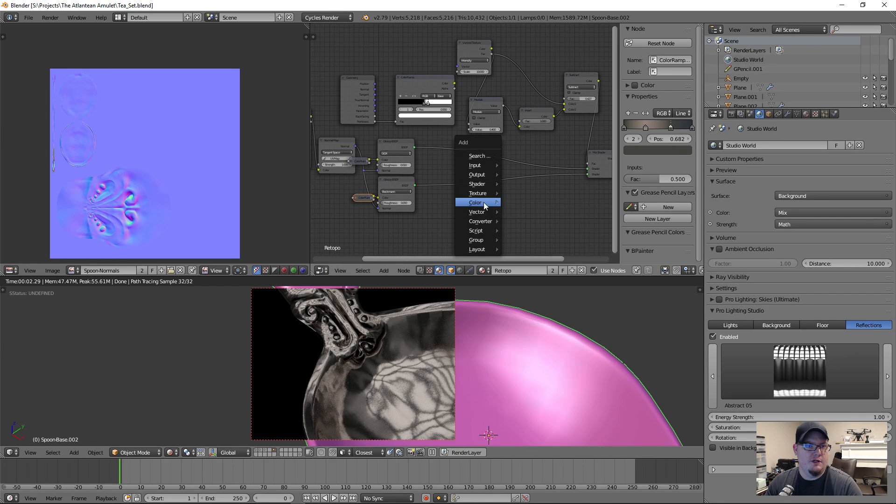
pyautogui.moveTo(485, 193)
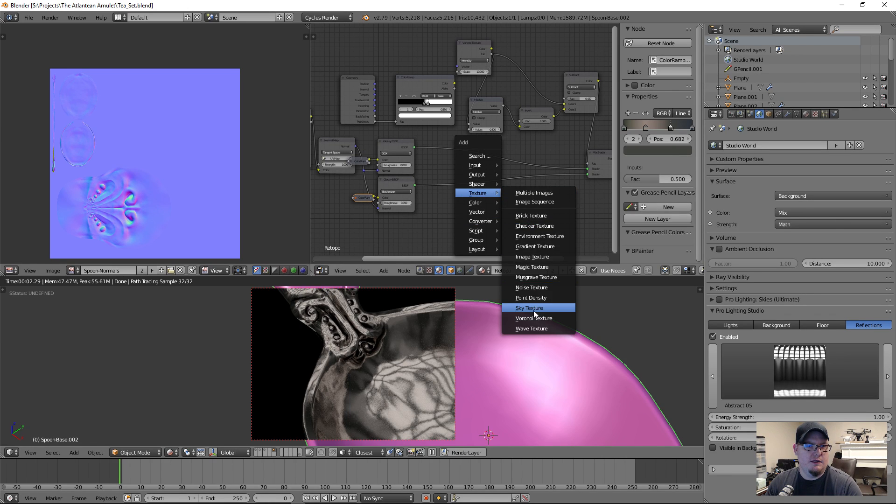
pyautogui.click(541, 278)
pyautogui.click(333, 216)
pyautogui.keyDown('ctrl'); pyautogui.keyDown('shift'); pyautogui.click(358, 229); pyautogui.keyUp('shift'); pyautogui.keyUp('ctrl')
pyautogui.scroll(2, 366, 229)
pyautogui.moveTo(434, 210); pyautogui.dragTo(402, 108, button='middle')
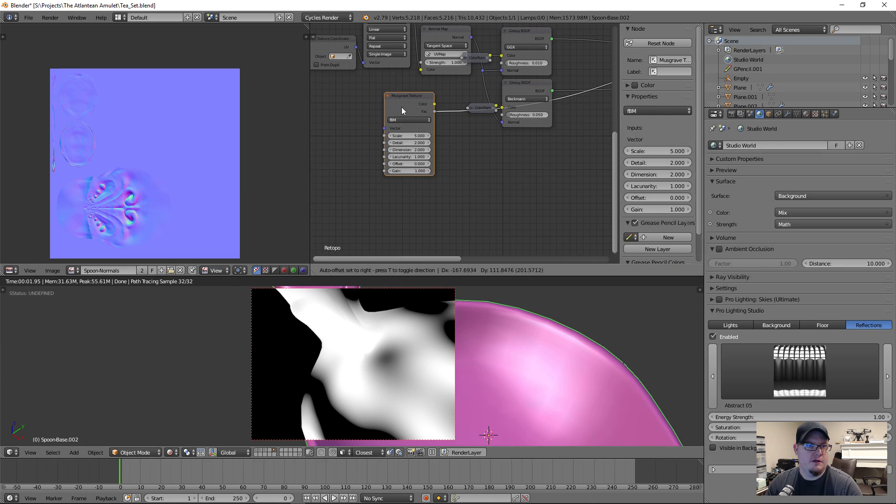
# - Set the Musgrave Texture's type to Hybrid Multifractal and its Detail to 5
pyautogui.scroll(2, 404, 136)
pyautogui.scroll(-1, 482, 144)
pyautogui.click(469, 141)
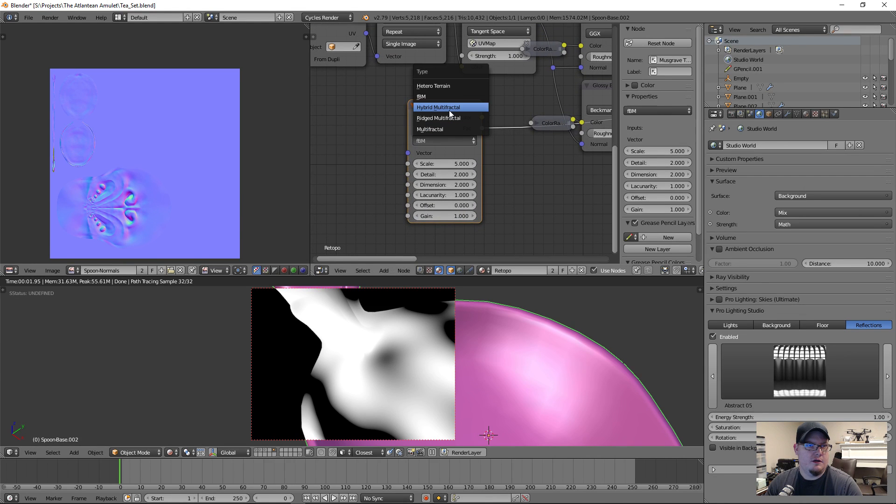
pyautogui.click(449, 108)
pyautogui.click(433, 176)
pyautogui.write('5')
pyautogui.press('Return')
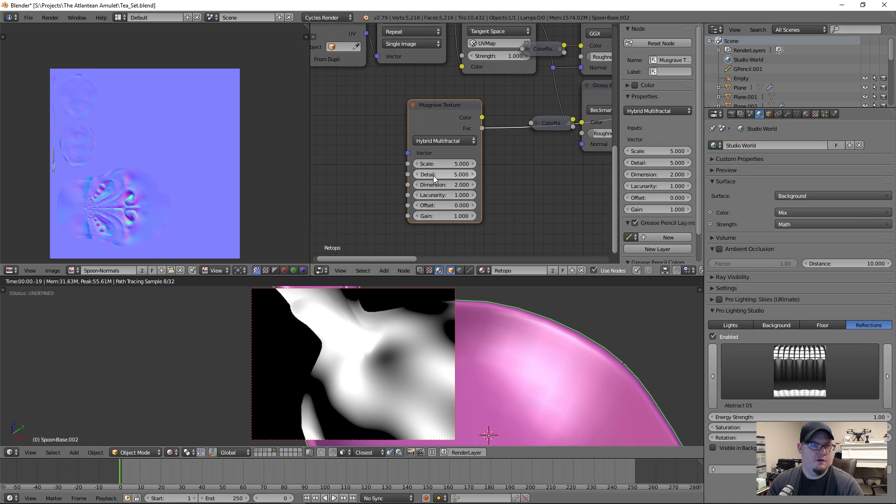
# - Try Scale values of 10, 1 and 3 on the Musgrave Texture
pyautogui.click(436, 164)
pyautogui.write('10')
pyautogui.press('Return')
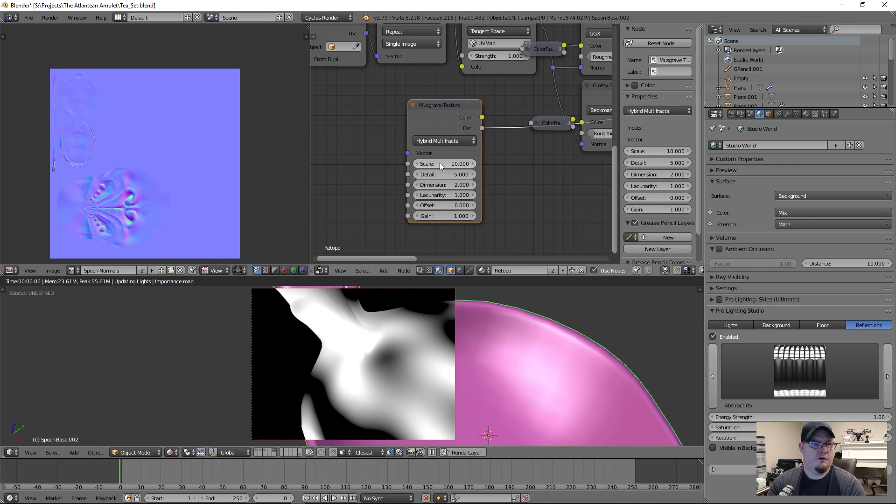
pyautogui.click(439, 162)
pyautogui.write('1')
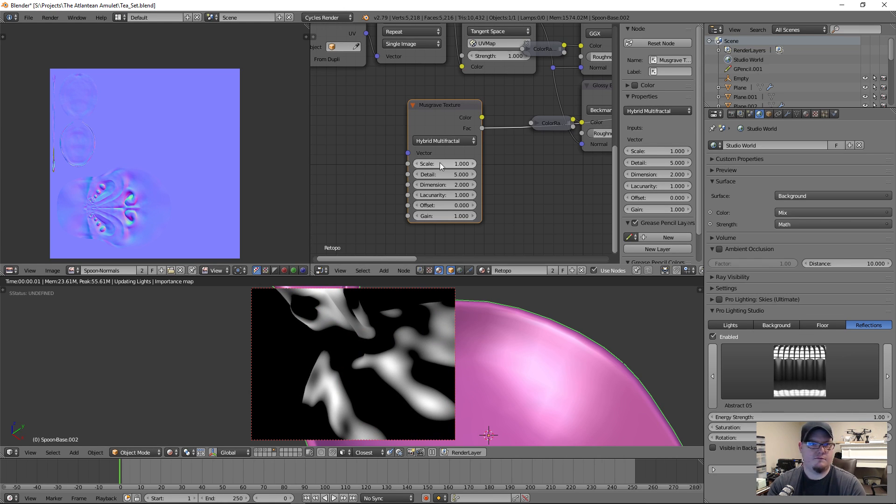
pyautogui.press('Return')
pyautogui.click(439, 163)
pyautogui.write('3')
pyautogui.press('Return')
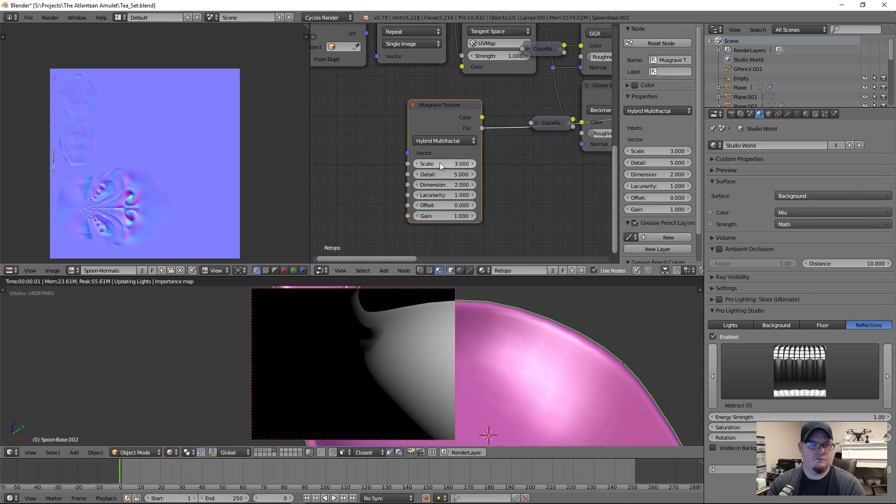
# - Set the Musgrave Texture's Scale to 15 and raise its Detail to 7.1
pyautogui.click(439, 162)
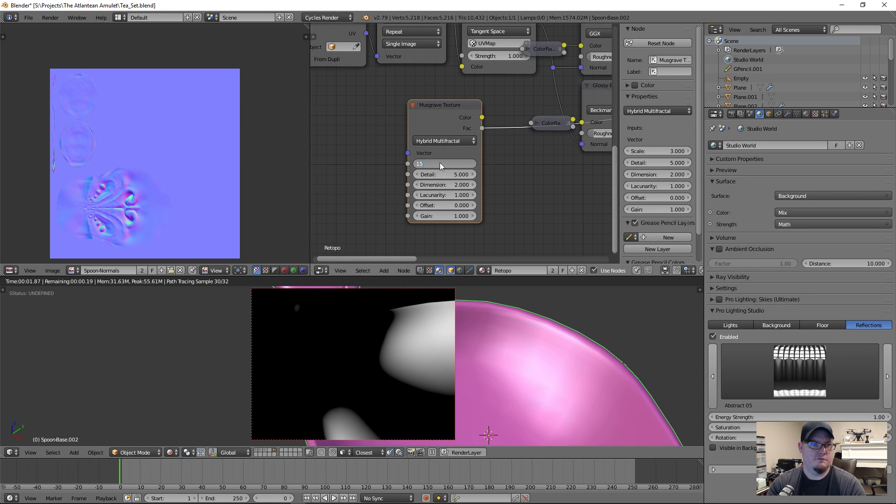
pyautogui.write('15')
pyautogui.press('Return')
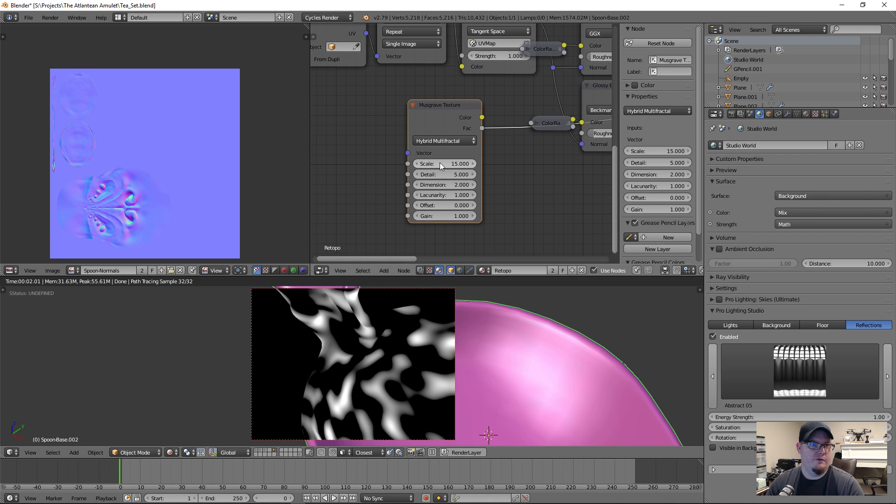
pyautogui.moveTo(440, 175); pyautogui.dragTo(460, 175)
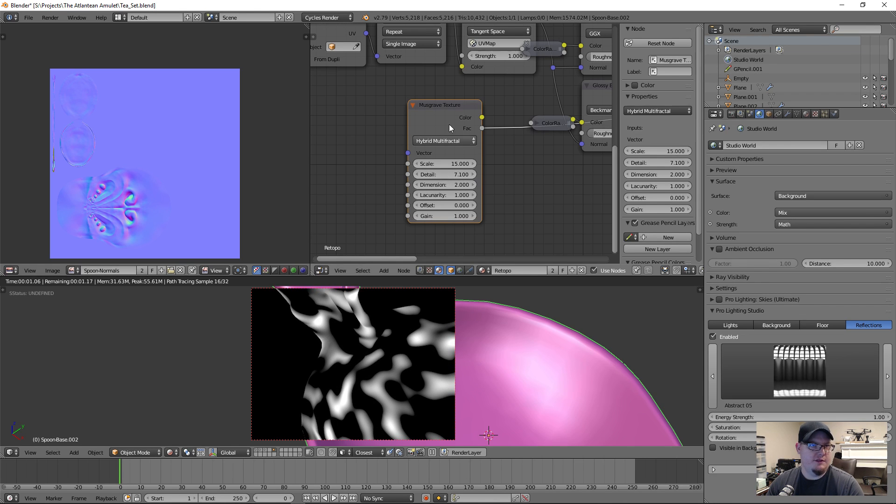
# - Move the Musgrave Texture node away from the lower Glossy BSDF to make room for another node
pyautogui.moveTo(427, 112); pyautogui.dragTo(389, 125)
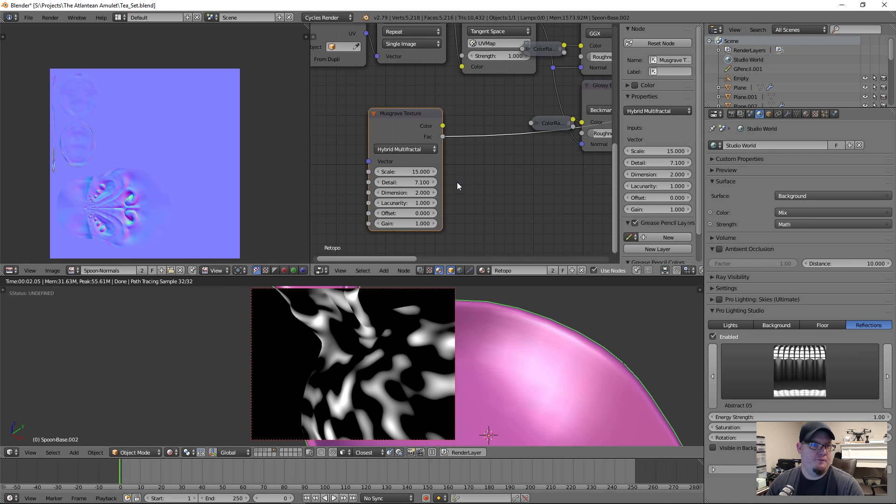
pyautogui.moveTo(457, 182); pyautogui.dragTo(461, 183, button='middle')
pyautogui.moveTo(398, 135); pyautogui.dragTo(356, 133)
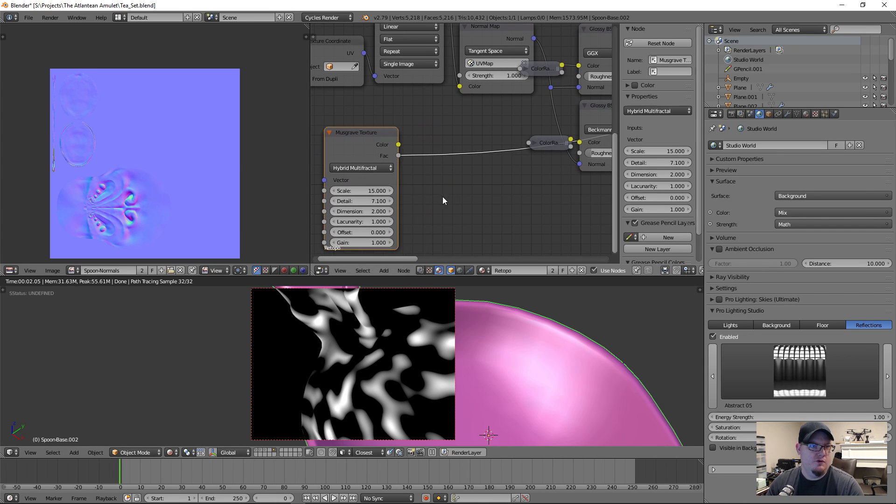
pyautogui.moveTo(442, 197); pyautogui.dragTo(510, 209, button='middle')
pyautogui.moveTo(427, 149); pyautogui.dragTo(369, 141)
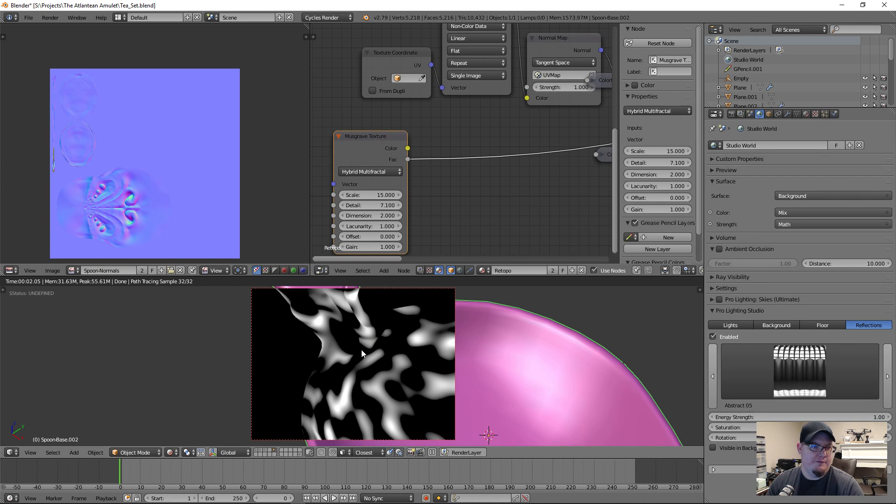
# - Insert a new ColorRamp on the link leaving the Musgrave Texture's Fac output
pyautogui.moveTo(502, 188); pyautogui.dragTo(465, 175, button='middle')
pyautogui.hotkey('shift', 'a')
pyautogui.moveTo(449, 205)
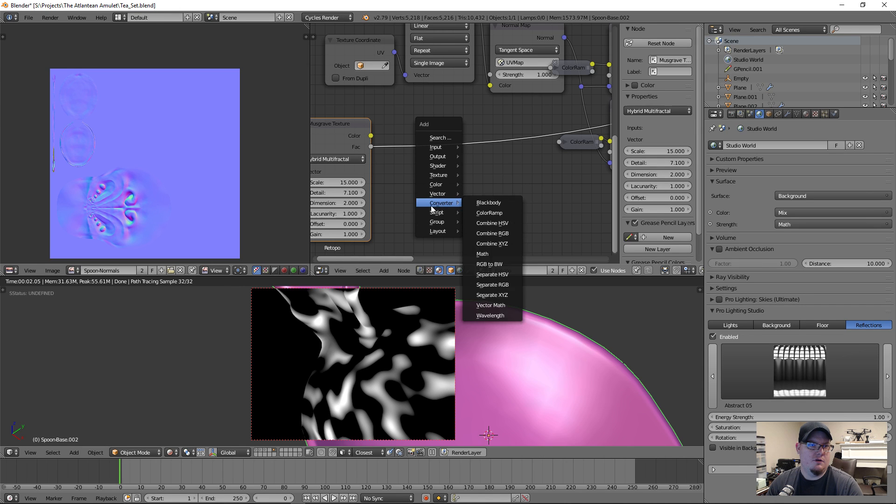
pyautogui.click(484, 208)
pyautogui.click(416, 153)
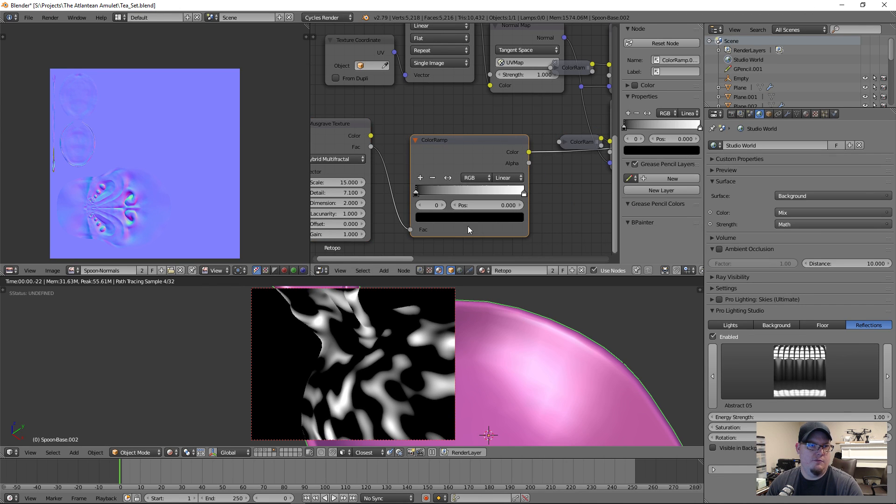
# - Examine the colors of the new ColorRamp's first and last stops
pyautogui.click(416, 193)
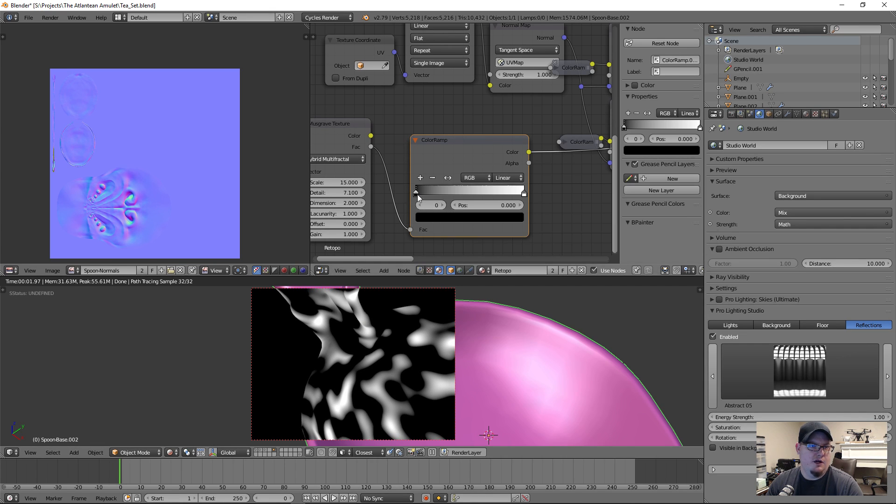
pyautogui.click(458, 220)
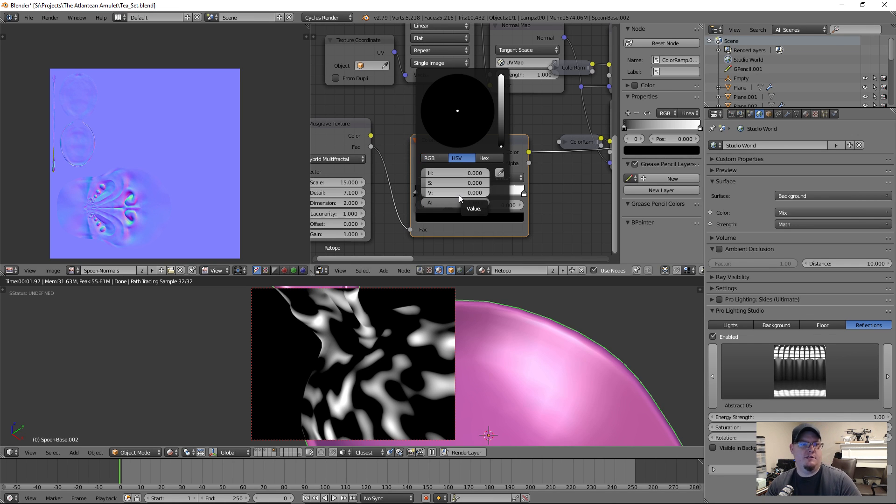
pyautogui.click(522, 192)
pyautogui.click(452, 219)
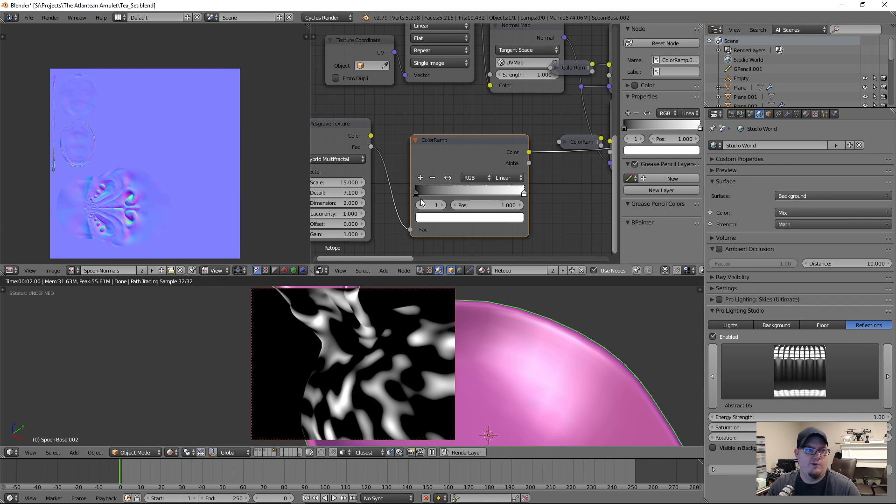
# - Shift the new ColorRamp slightly toward the Musgrave Texture and set its first stop's HSV value to 0.05
pyautogui.moveTo(445, 140); pyautogui.dragTo(436, 135)
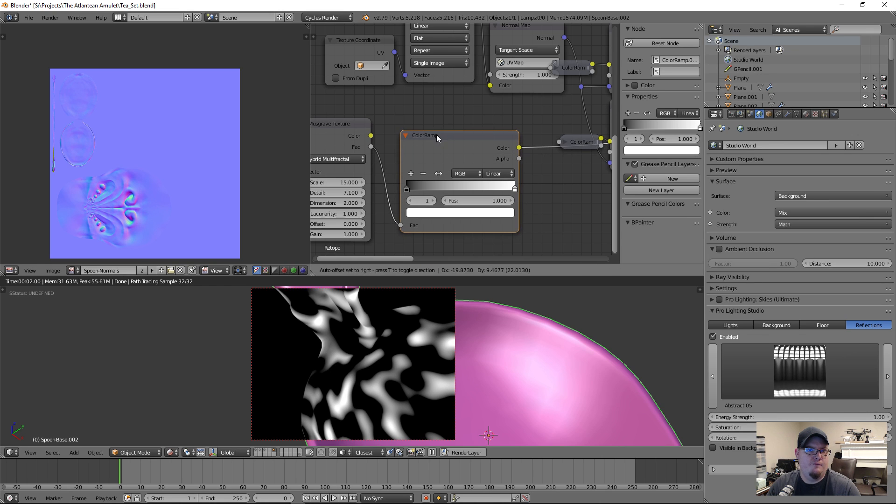
pyautogui.moveTo(530, 197)
pyautogui.mouseDown(button='middle')
pyautogui.moveTo(523, 180)
pyautogui.moveTo(522, 188)
pyautogui.mouseUp(button='middle')
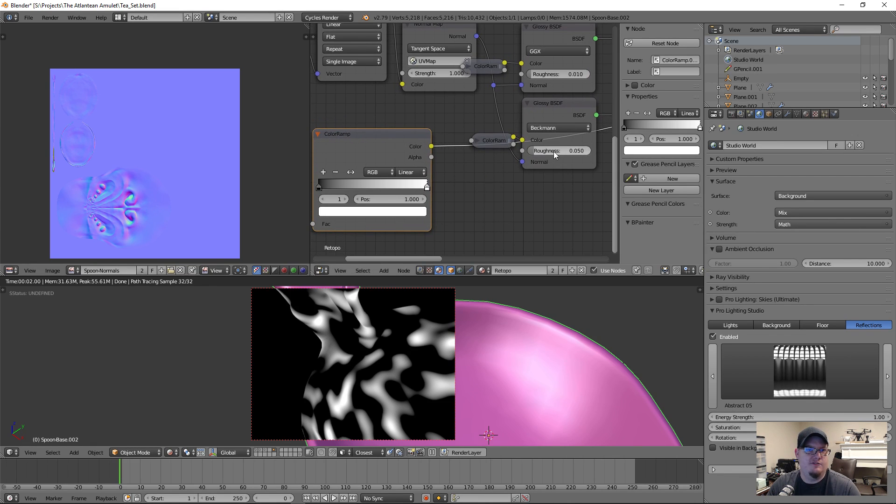
pyautogui.click(321, 187)
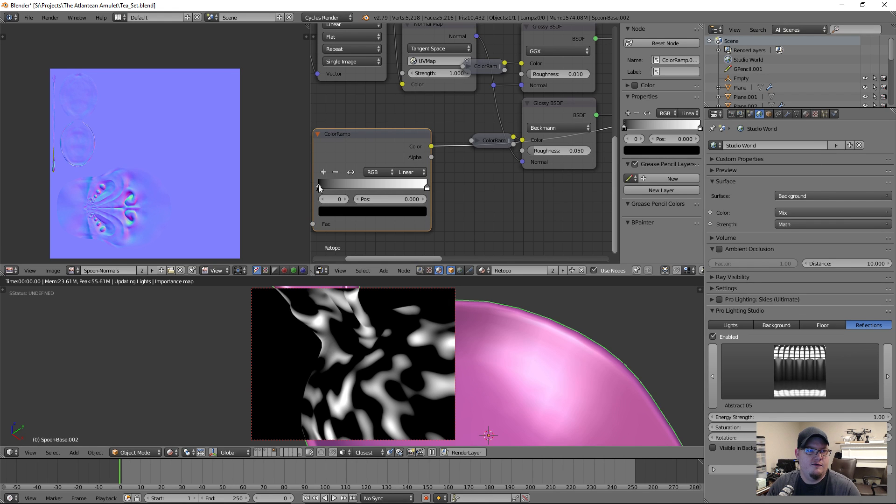
pyautogui.click(342, 216)
pyautogui.click(355, 187)
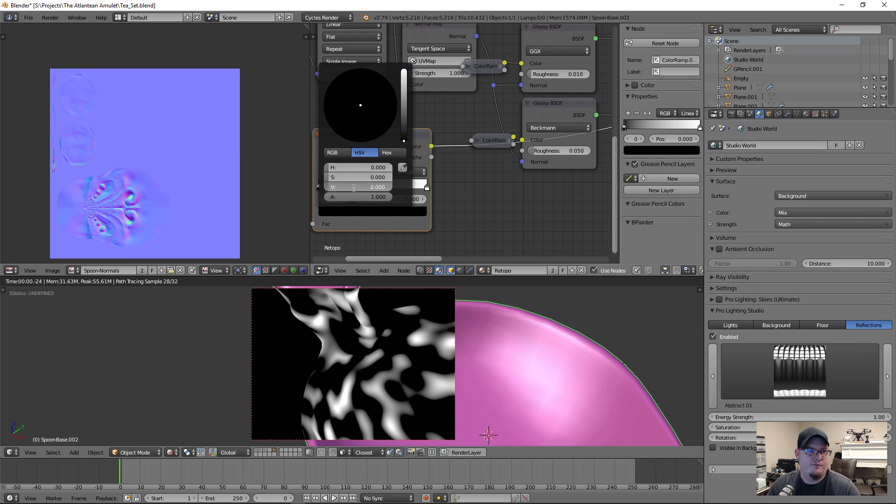
pyautogui.write('0.05')
pyautogui.press('Return')
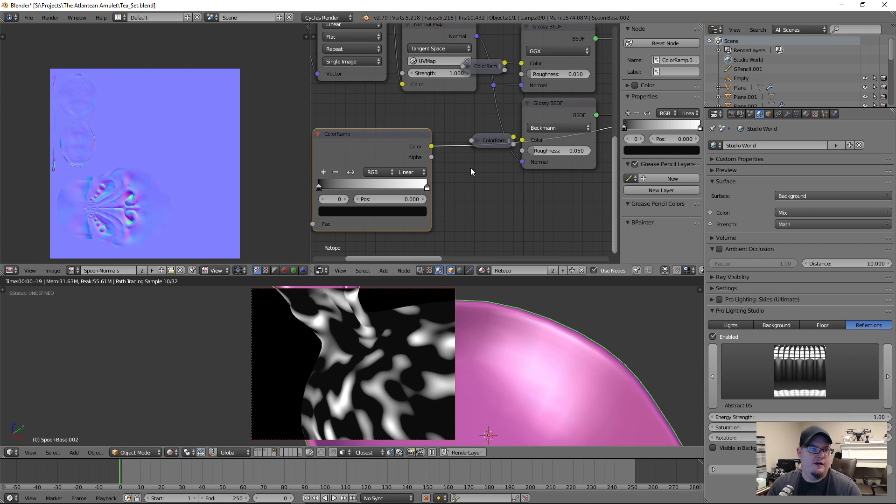
# - Set the HSV value of the Musgrave ColorRamp's last stop to 0.2
pyautogui.click(426, 188)
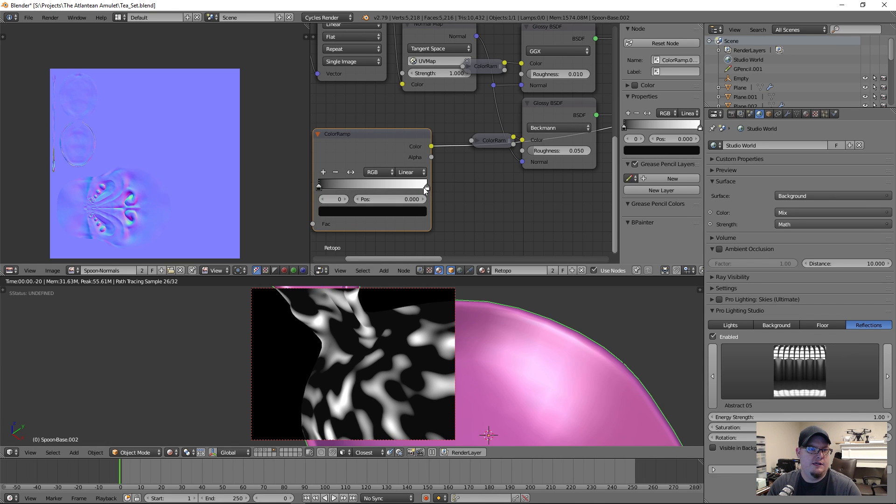
pyautogui.click(395, 214)
pyautogui.click(365, 187)
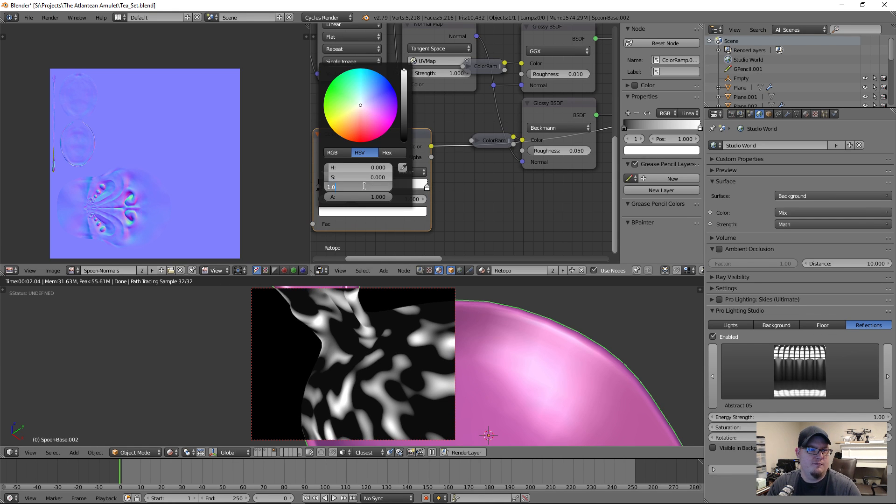
pyautogui.write('.2')
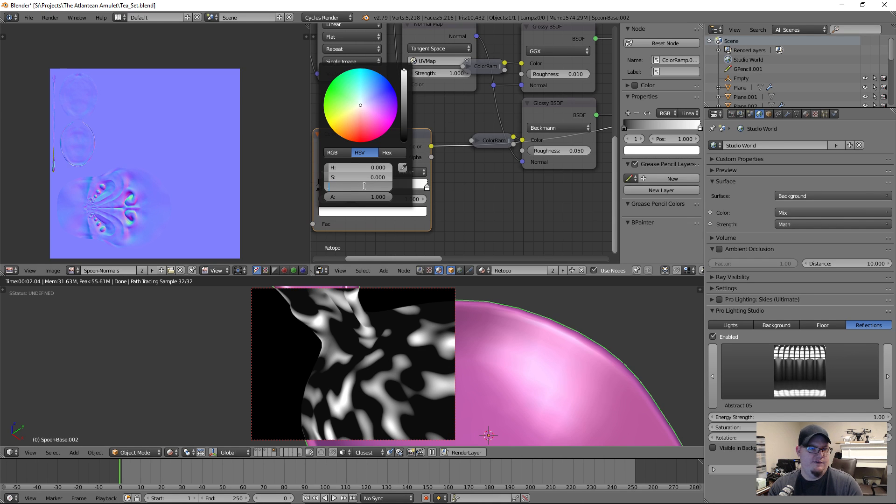
pyautogui.press('Return')
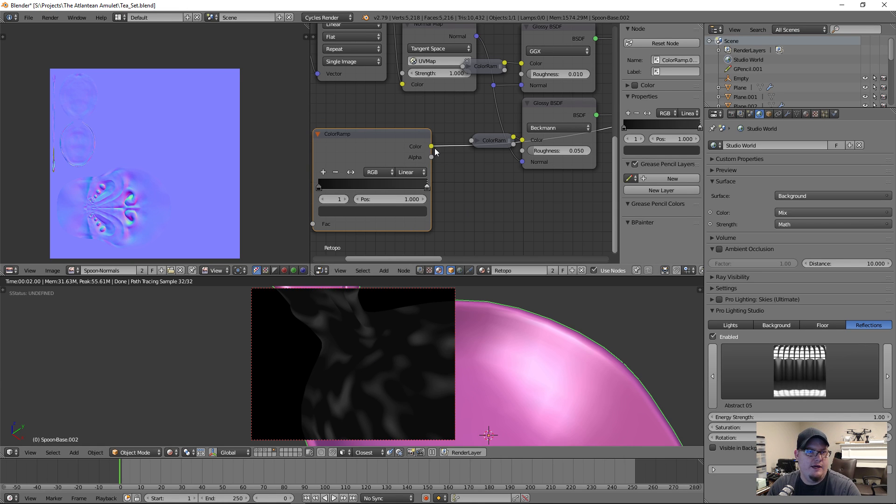
# - Connect the Musgrave ColorRamp's Color to the Beckmann Glossy BSDF's Roughness and preview that shader
pyautogui.moveTo(431, 146); pyautogui.dragTo(522, 154)
pyautogui.moveTo(547, 213); pyautogui.dragTo(433, 210, button='middle')
pyautogui.scroll(-1, 434, 213)
pyautogui.click(395, 153)
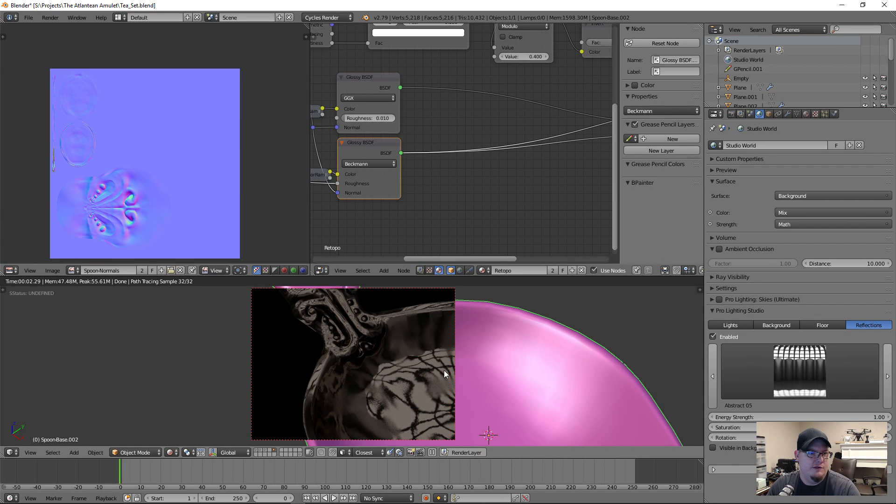
# - Darken the last stop of the ColorRamp that drives the Beckmann Glossy BSDF's Roughness
pyautogui.moveTo(375, 211); pyautogui.dragTo(542, 187, button='middle')
pyautogui.scroll(1, 434, 200)
pyautogui.moveTo(425, 201); pyautogui.dragTo(492, 175, button='middle')
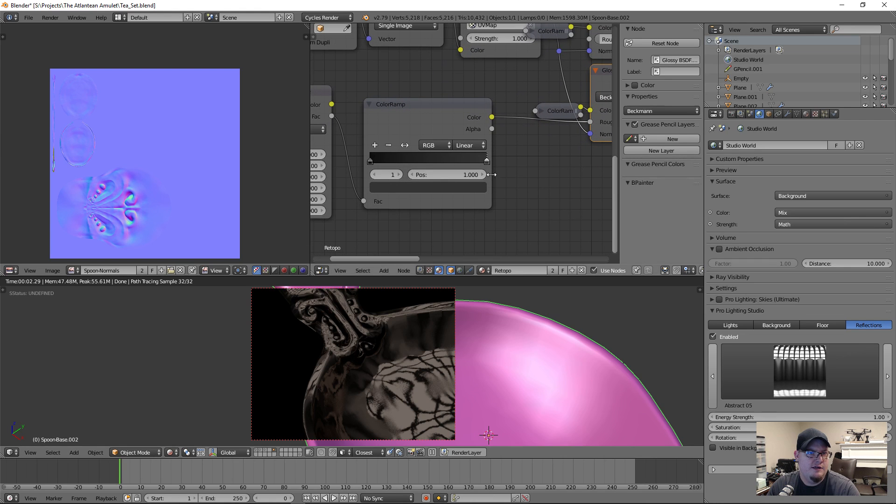
pyautogui.click(486, 162)
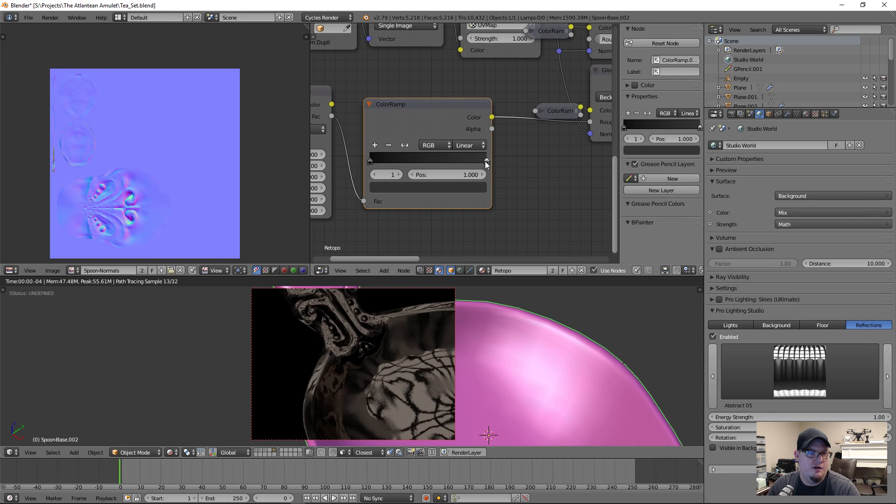
pyautogui.click(458, 187)
pyautogui.click(430, 160)
pyautogui.write('0')
pyautogui.press('Return')
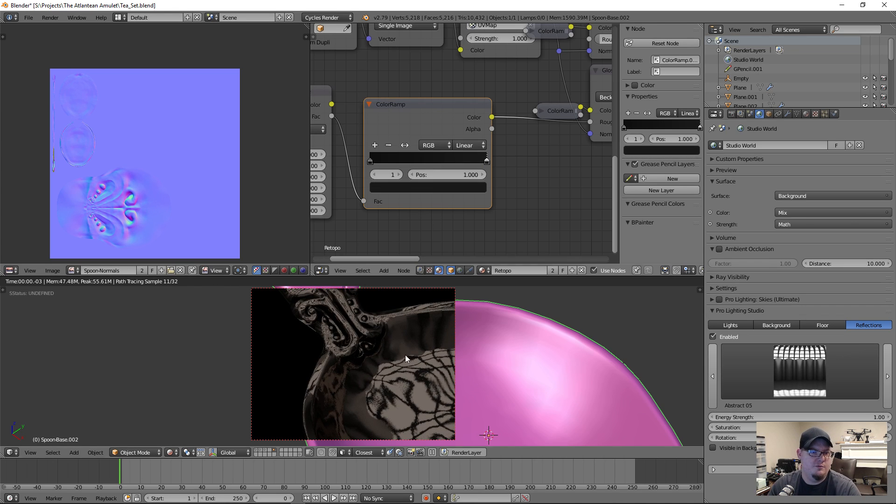
# - Set the Musgrave Texture's Scale to 8
pyautogui.scroll(-1, 604, 242)
pyautogui.moveTo(344, 135); pyautogui.dragTo(461, 136, button='middle')
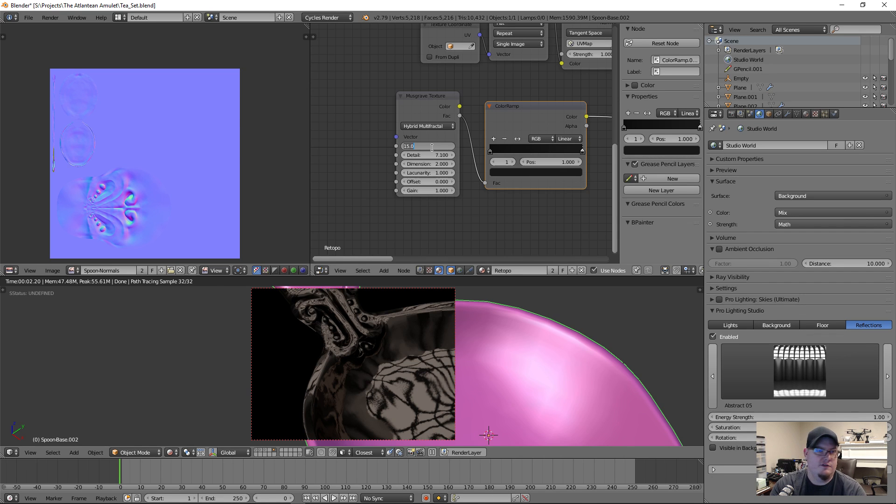
pyautogui.write('8')
pyautogui.press('Return')
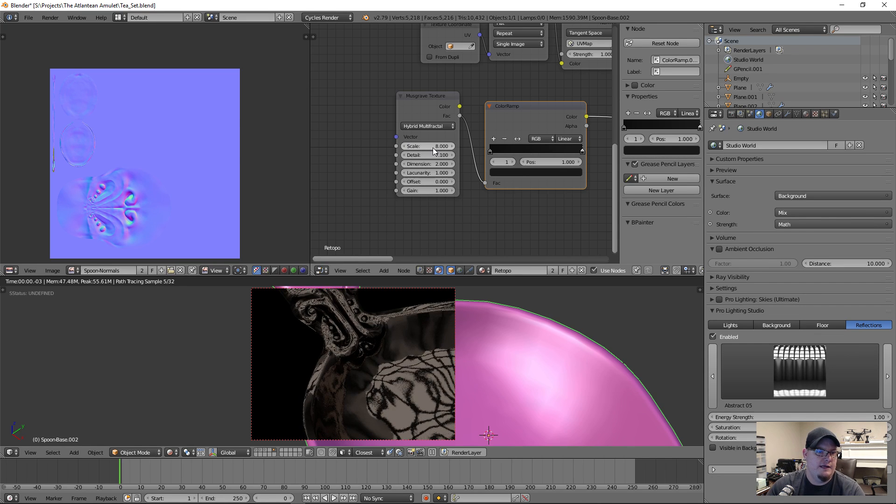
# - Preview the Musgrave Texture, its ColorRamp, the Beckmann Glossy BSDF and the GGX Glossy BSDF one after another on the spoon
pyautogui.keyDown('ctrl'); pyautogui.keyDown('shift'); pyautogui.click(453, 115); pyautogui.keyUp('shift'); pyautogui.keyUp('ctrl')
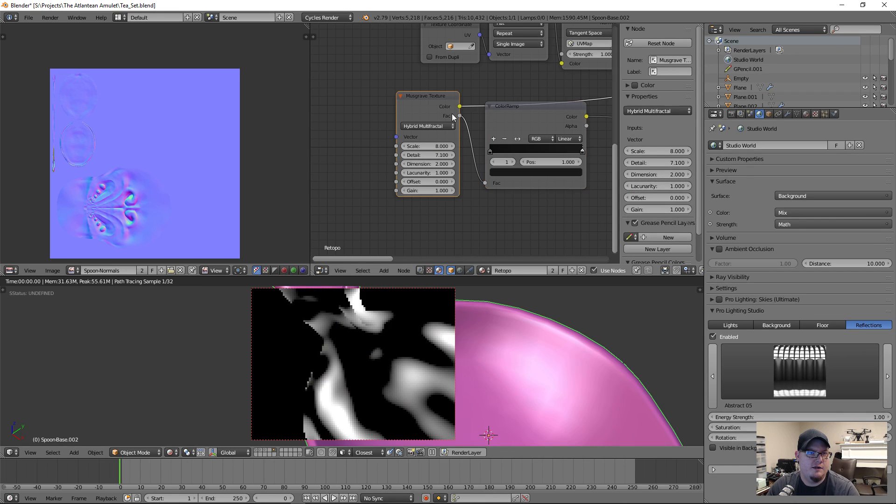
pyautogui.keyDown('ctrl'); pyautogui.keyDown('shift'); pyautogui.click(575, 117); pyautogui.keyUp('shift'); pyautogui.keyUp('ctrl')
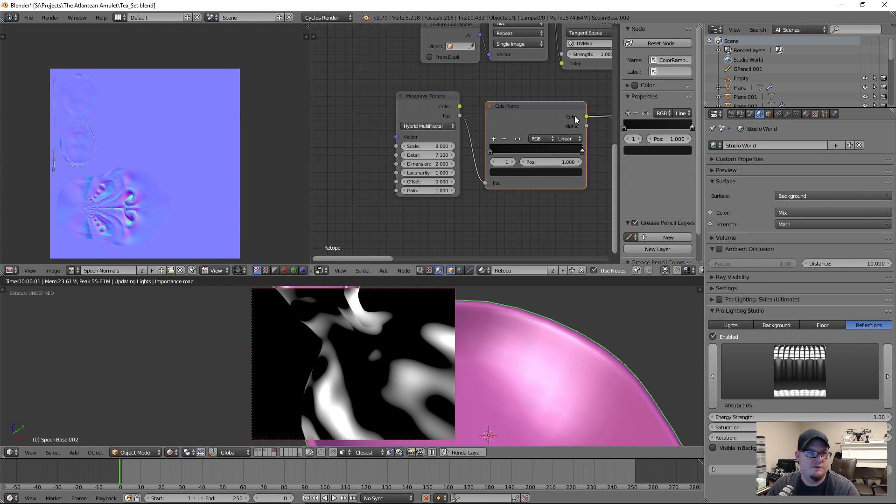
pyautogui.moveTo(575, 116); pyautogui.dragTo(400, 121, button='middle')
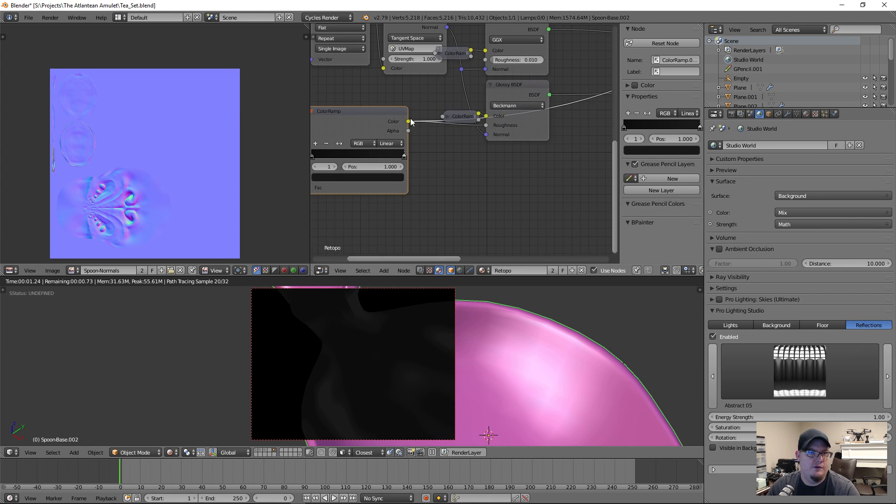
pyautogui.keyDown('ctrl'); pyautogui.keyDown('shift'); pyautogui.click(545, 95); pyautogui.keyUp('shift'); pyautogui.keyUp('ctrl')
pyautogui.moveTo(577, 164); pyautogui.dragTo(414, 217, button='middle')
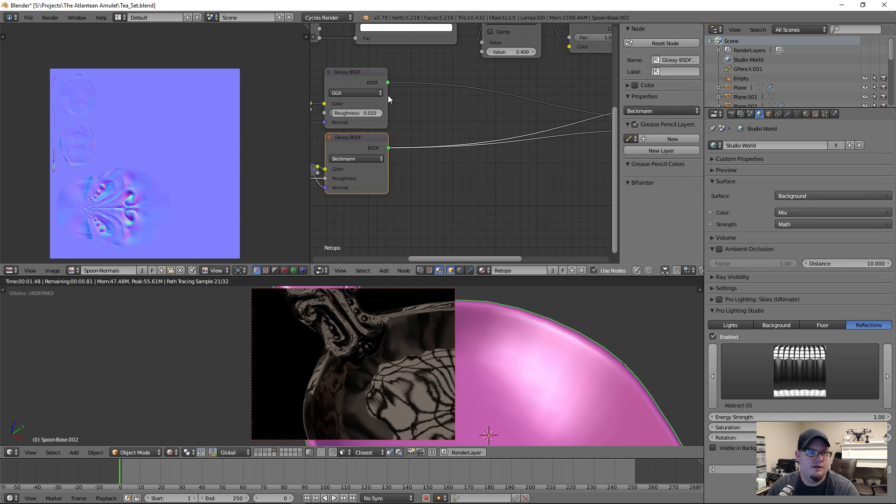
pyautogui.keyDown('ctrl'); pyautogui.keyDown('shift'); pyautogui.click(382, 83); pyautogui.keyUp('shift'); pyautogui.keyUp('ctrl')
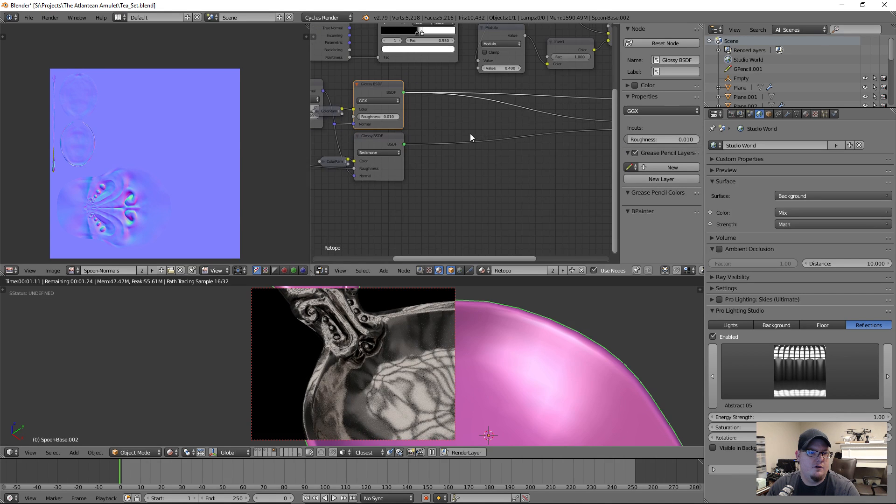
# - Route the Mix Shader back to the Material Output and check the combined metal around the spoon's neck
pyautogui.moveTo(544, 147); pyautogui.dragTo(377, 208, button='middle')
pyautogui.keyDown('ctrl'); pyautogui.keyDown('shift'); pyautogui.click(500, 182); pyautogui.keyUp('shift'); pyautogui.keyUp('ctrl')
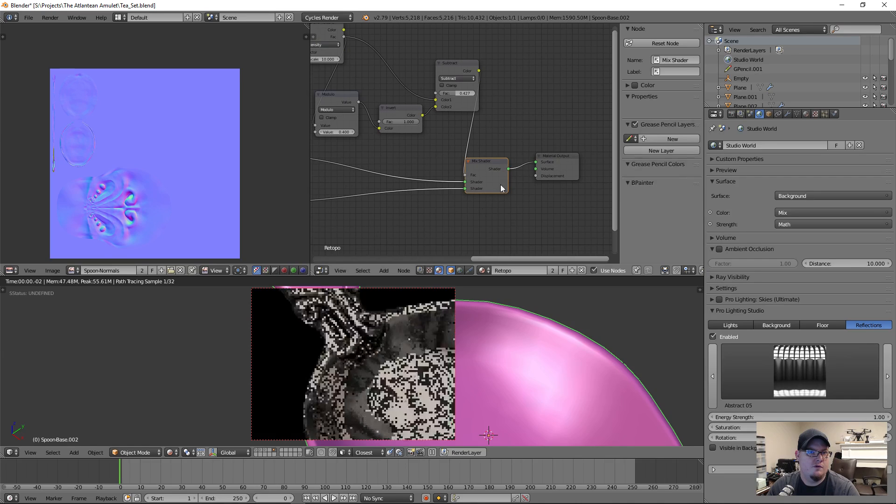
pyautogui.moveTo(455, 206); pyautogui.dragTo(470, 188, button='middle')
pyautogui.scroll(-4, 396, 344)
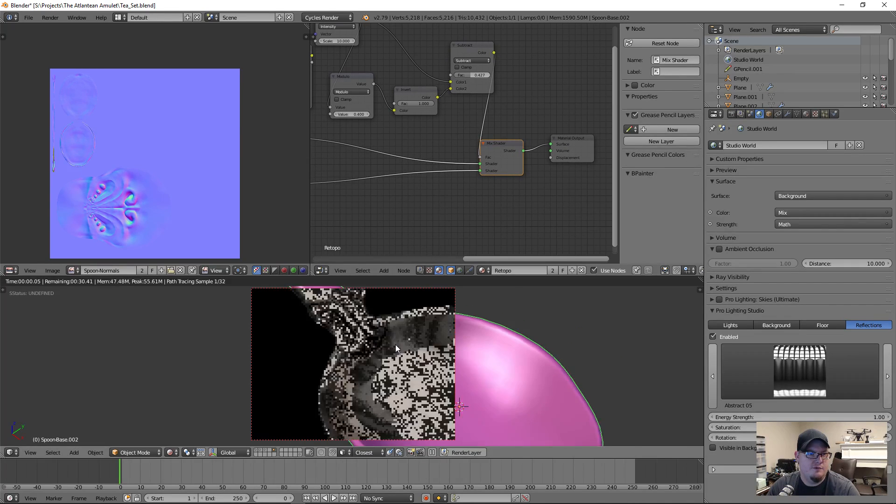
pyautogui.scroll(5, 397, 345)
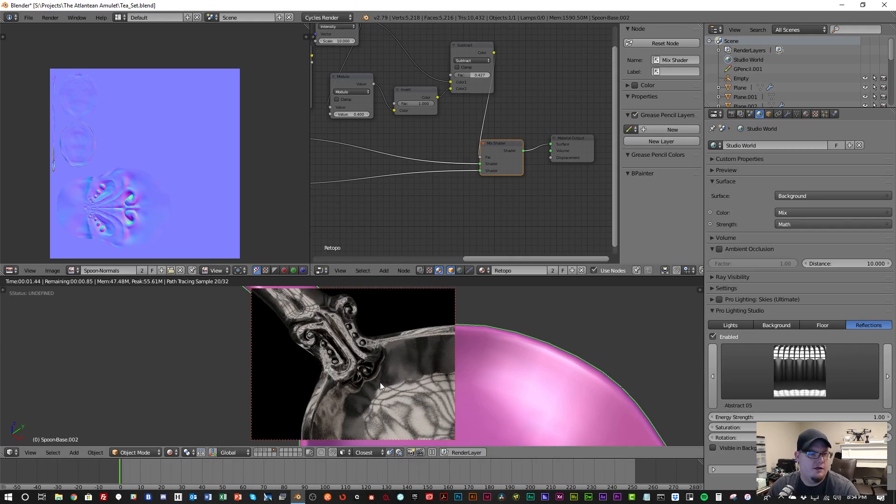
pyautogui.moveTo(363, 352); pyautogui.dragTo(365, 359, button='middle')
# - Maximize the 3D viewport and examine the rendered metal on the spoon's bowl, neck and handle from several angles
pyautogui.hotkey('shift', 'space')
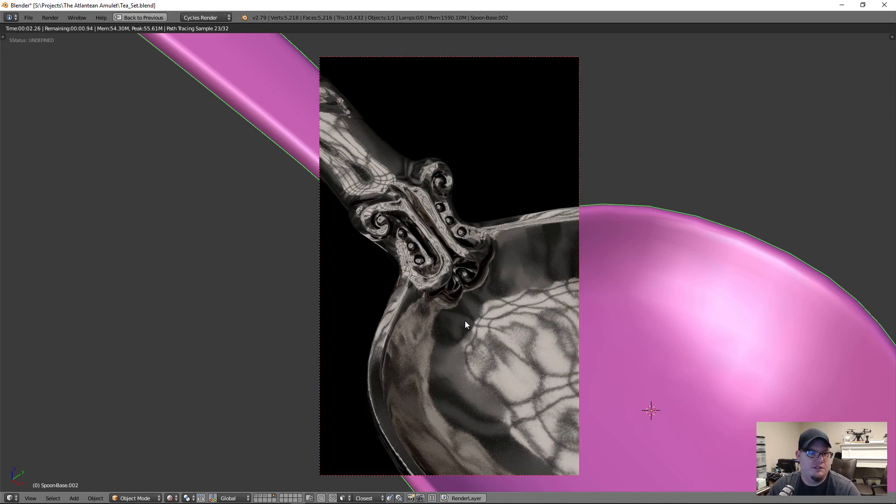
pyautogui.moveTo(476, 334); pyautogui.dragTo(421, 311, button='middle')
pyautogui.moveTo(469, 338); pyautogui.dragTo(427, 284, button='middle')
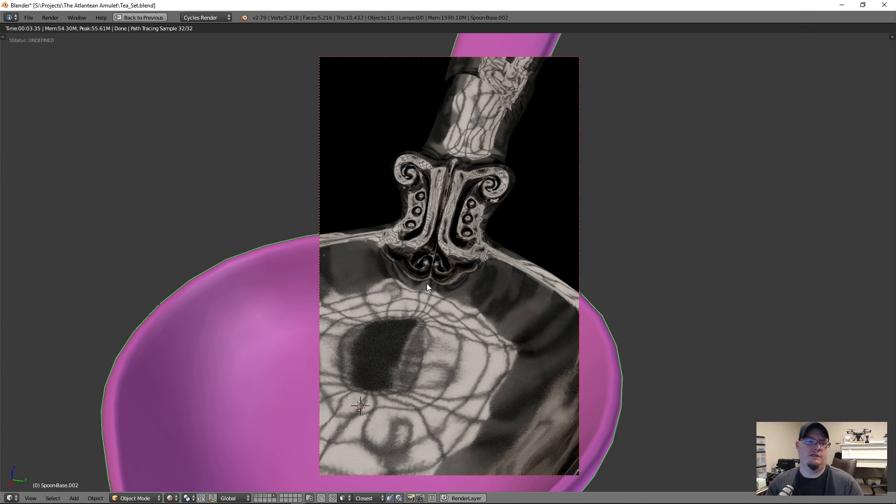
pyautogui.moveTo(444, 250); pyautogui.dragTo(416, 296, button='middle')
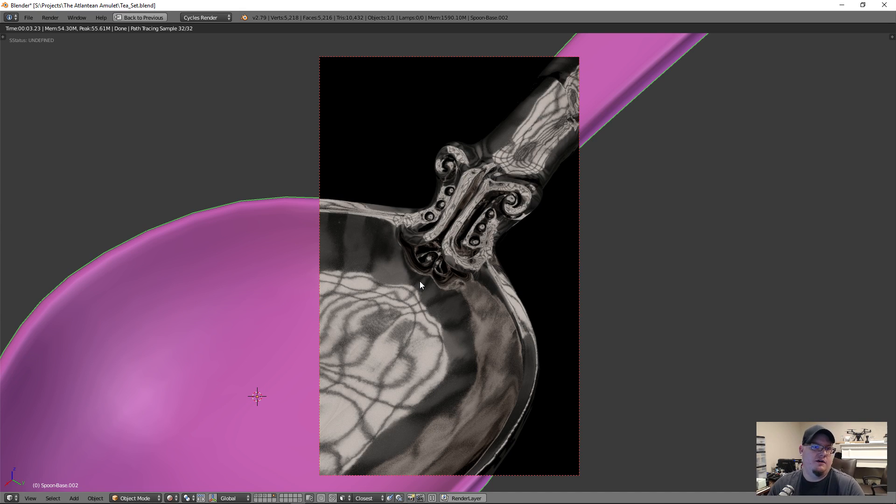
pyautogui.moveTo(450, 291); pyautogui.dragTo(450, 273, button='middle')
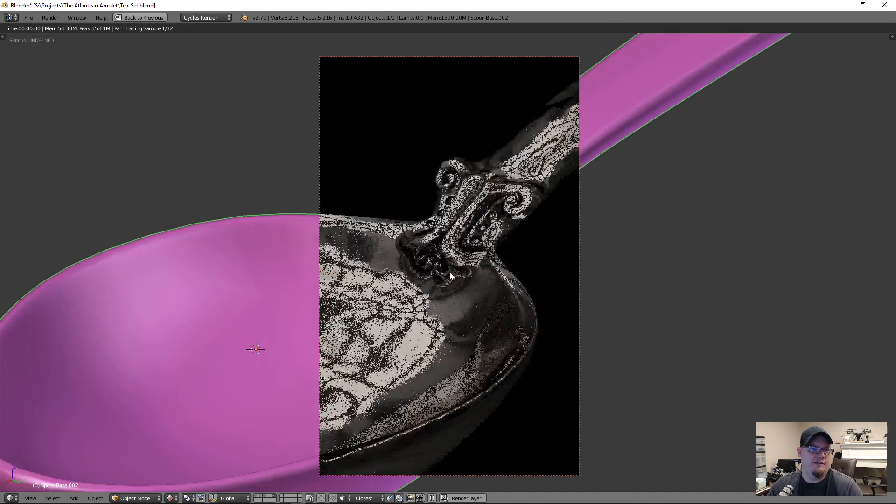
pyautogui.moveTo(433, 305); pyautogui.dragTo(496, 279, button='middle')
pyautogui.moveTo(529, 243); pyautogui.dragTo(540, 275, button='middle')
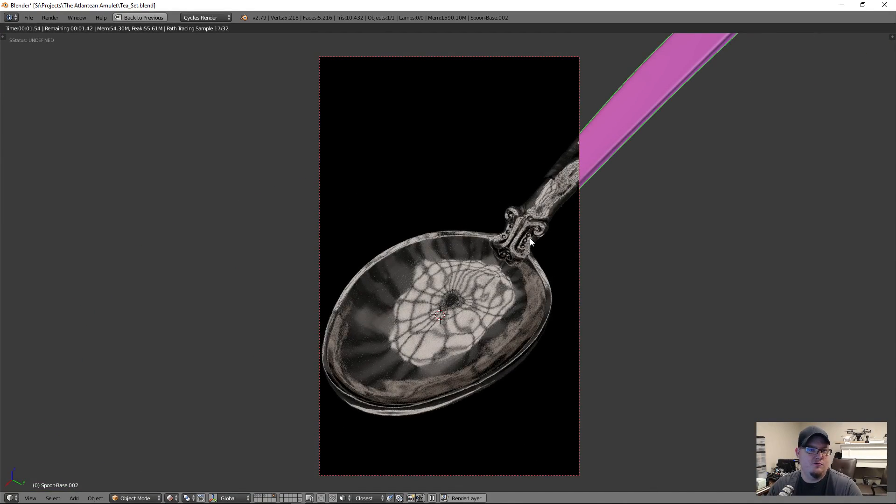
pyautogui.moveTo(531, 238); pyautogui.dragTo(489, 267, button='middle')
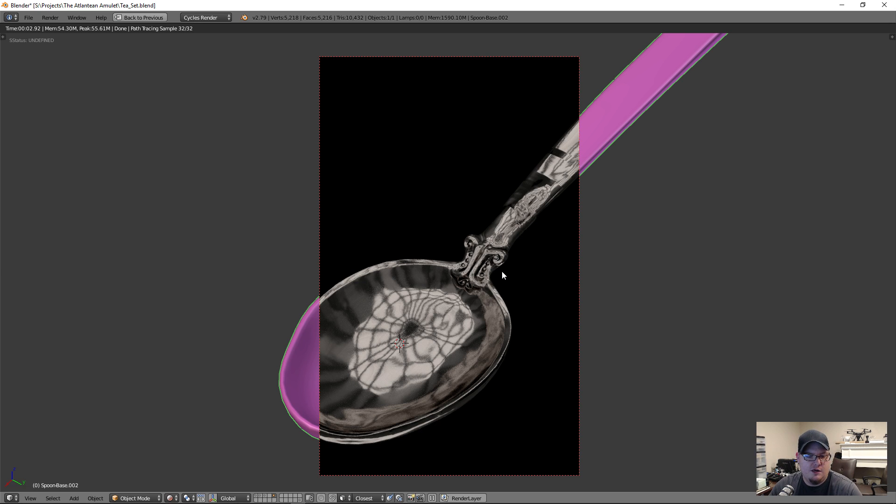
# - Clear the render border so the preview covers the whole spoon, including its handle
pyautogui.hotkey('ctrl', 'alt', 'b')
pyautogui.keyDown('shift'); pyautogui.moveTo(576, 226); pyautogui.dragTo(496, 290, button='middle'); pyautogui.keyUp('shift')
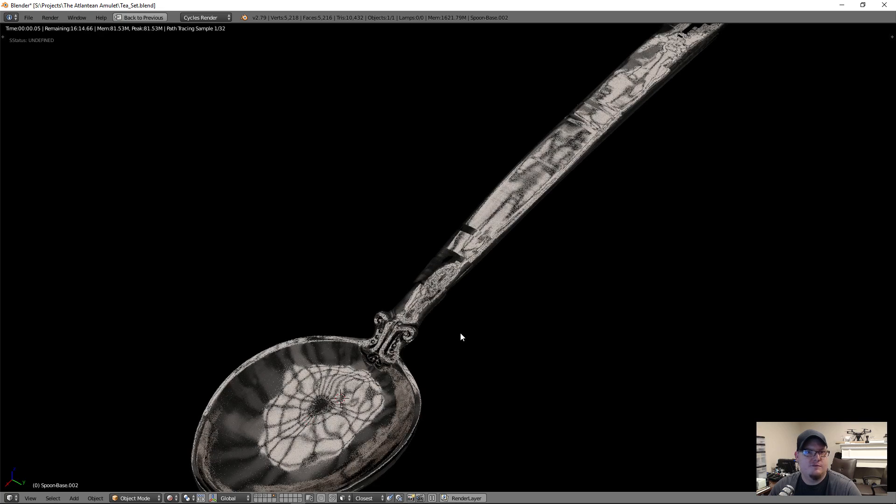
pyautogui.scroll(-1, 460, 332)
# - Switch the viewport from rendered to solid shading and restore the multi-editor layout
pyautogui.hotkey('shift', 'z')
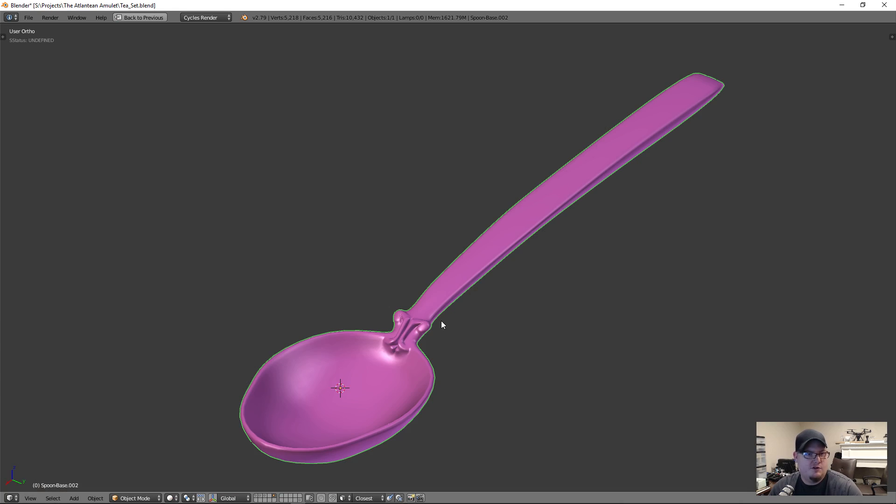
pyautogui.hotkey('ctrl', 'space')
pyautogui.scroll(-2, 455, 323)
pyautogui.keyDown('shift'); pyautogui.moveTo(455, 324); pyautogui.dragTo(525, 296, button='middle'); pyautogui.keyUp('shift')
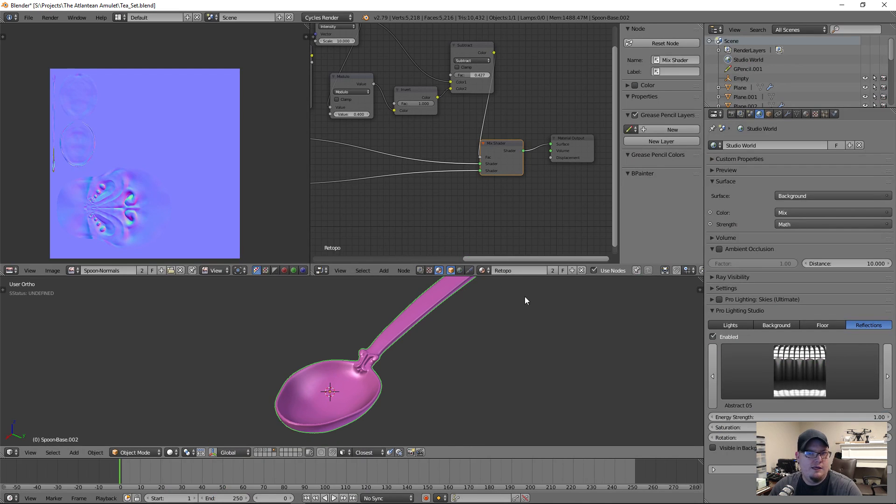
pyautogui.scroll(-1, 525, 296)
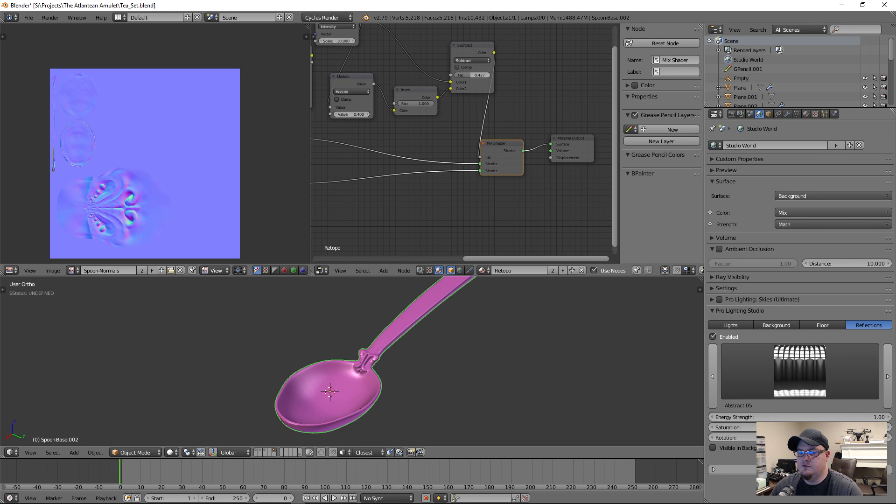